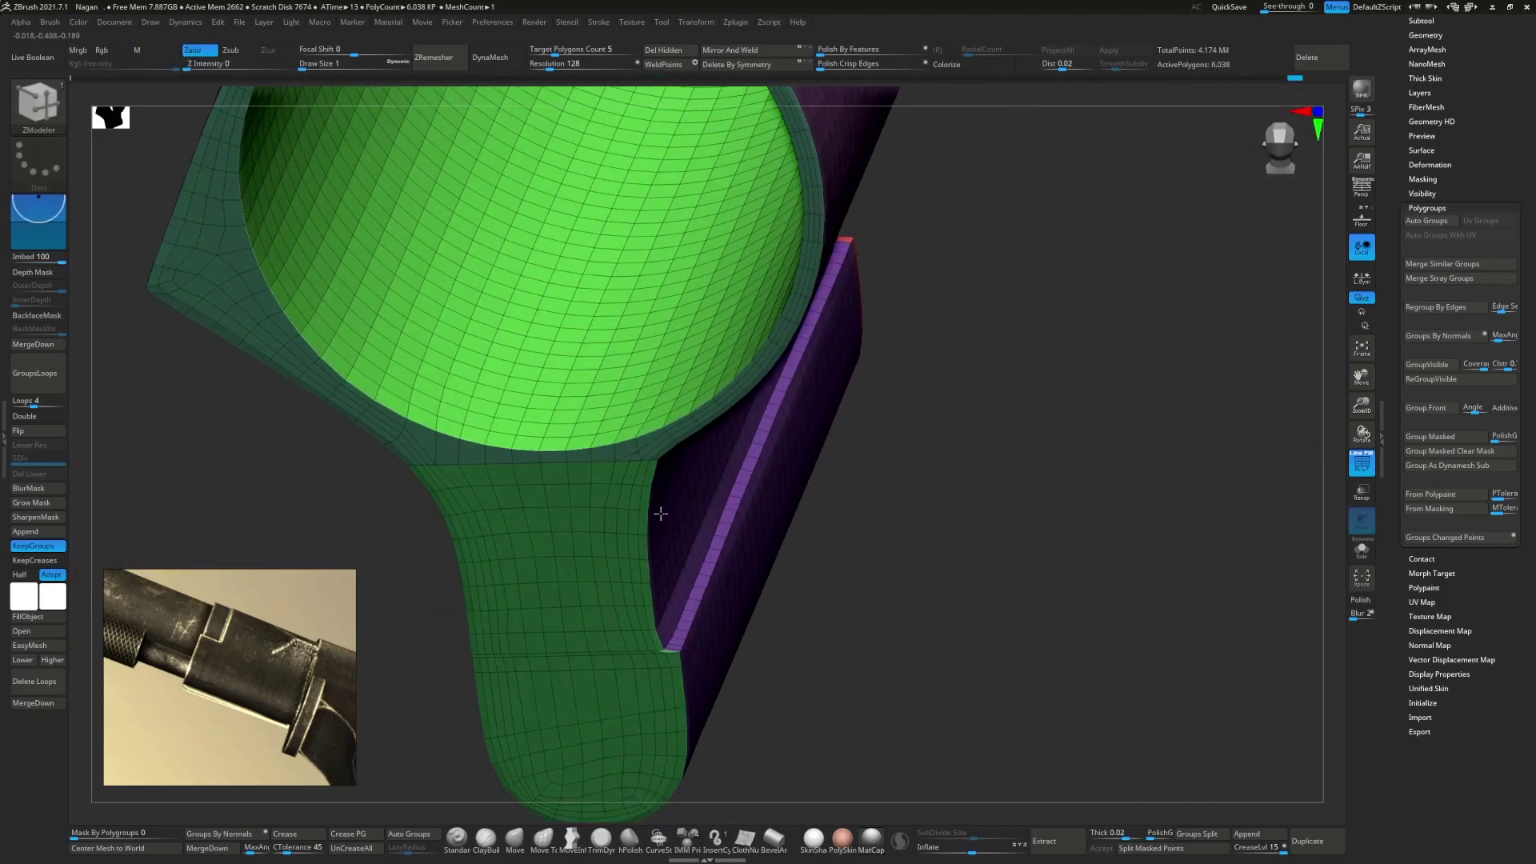
- Zoom onto the sleeve rim and toggle Dynamic Subdiv to check the creased edges stay sharp
{"action": "mouse_move", "coordinate": [661, 513]}
{"action": "left_mouse_down"}
{"action": "mouse_move", "coordinate": [634, 429]}
{"action": "mouse_move", "coordinate": [361, 784]}
{"action": "left_mouse_up"}
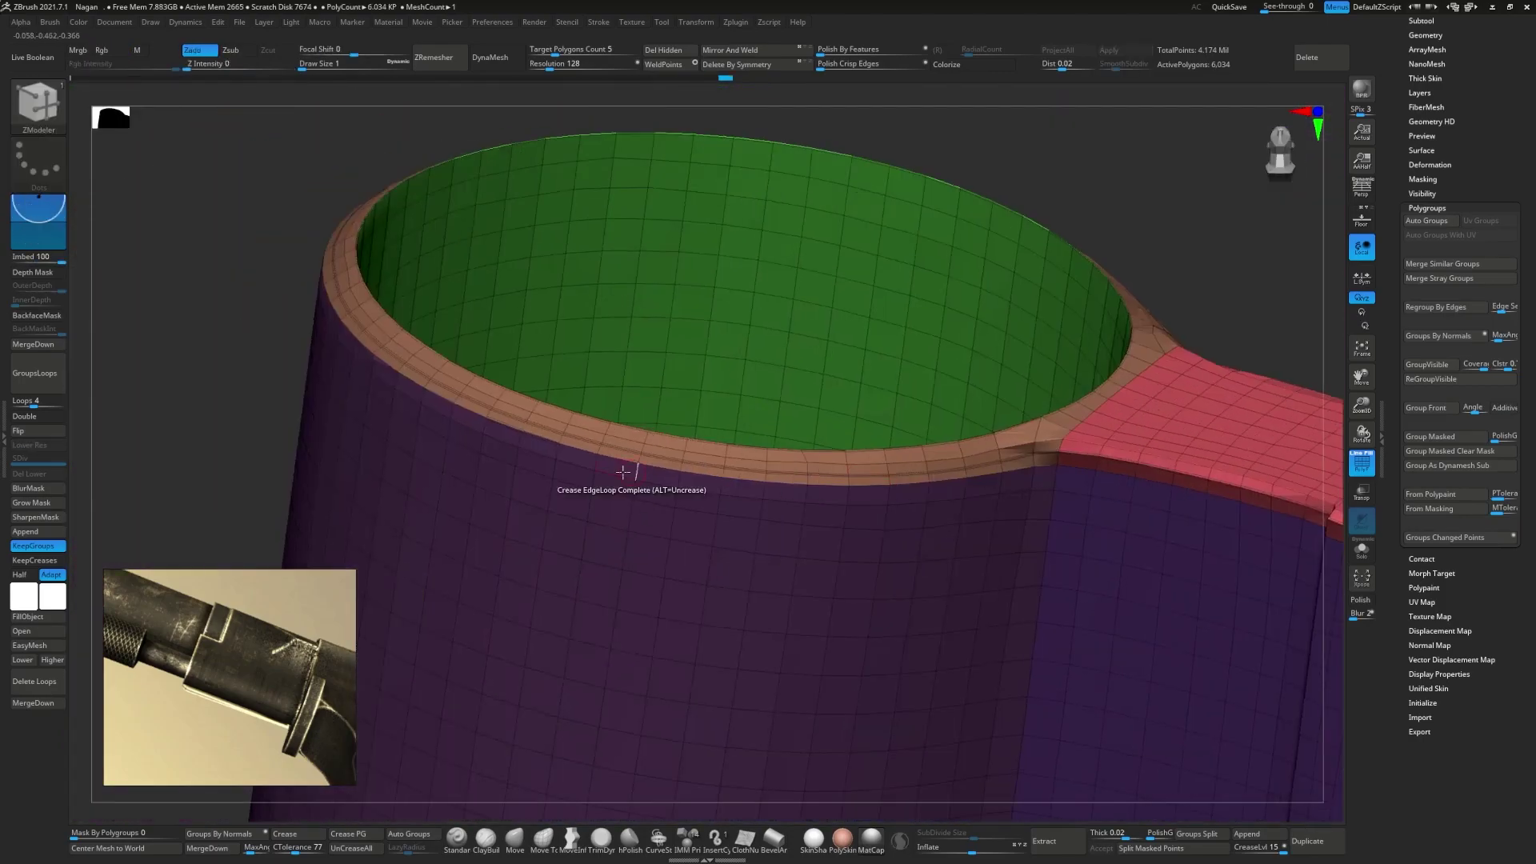
{"action": "mouse_move", "coordinate": [697, 528]}
{"action": "right_mouse_down"}
{"action": "mouse_move", "coordinate": [733, 442]}
{"action": "mouse_move", "coordinate": [693, 444]}
{"action": "right_mouse_up"}
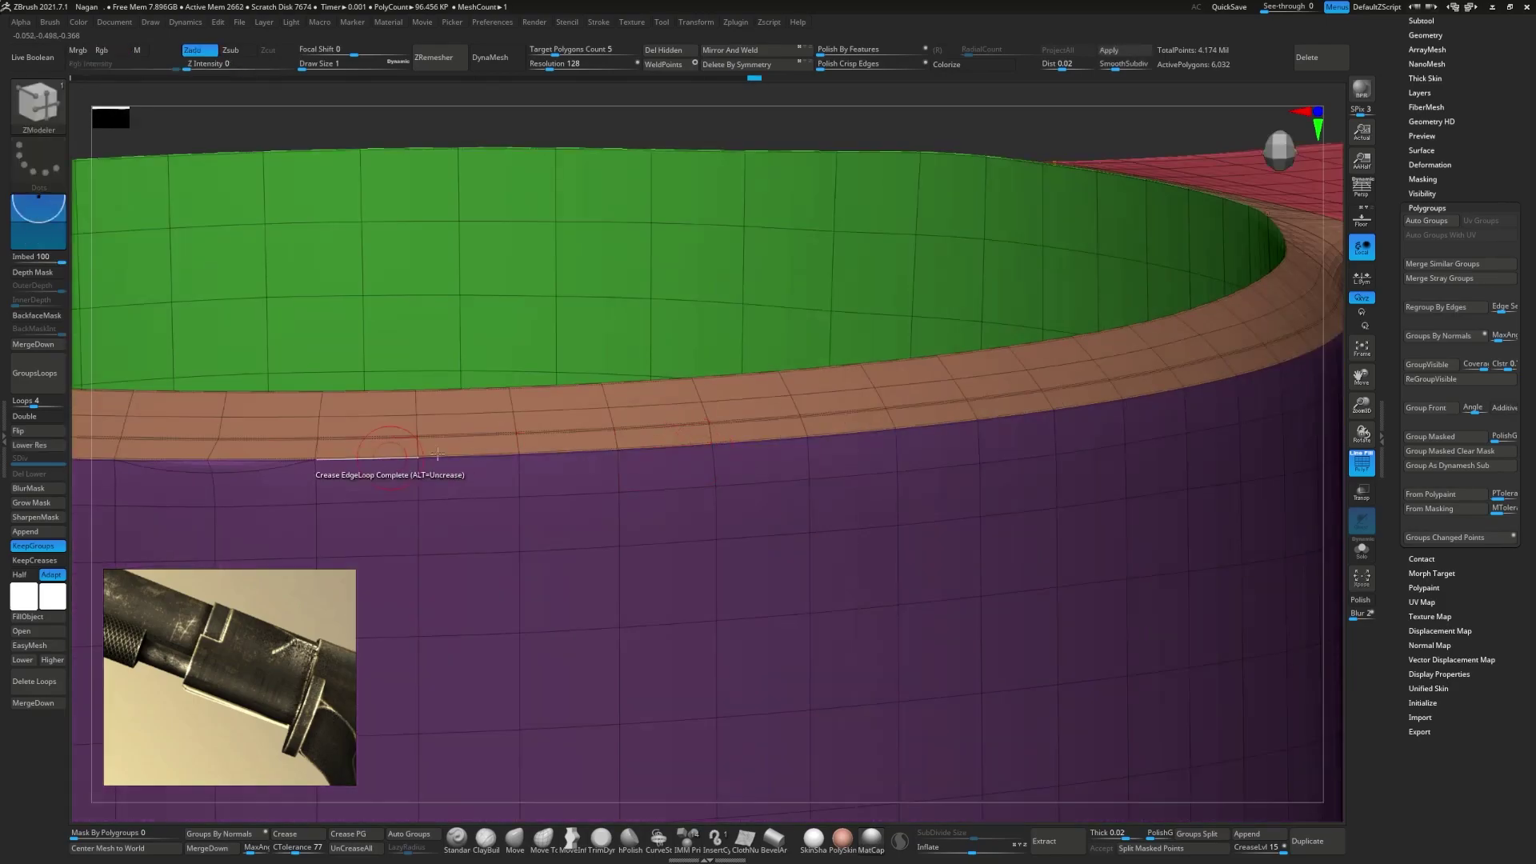
{"action": "key", "text": "d"}
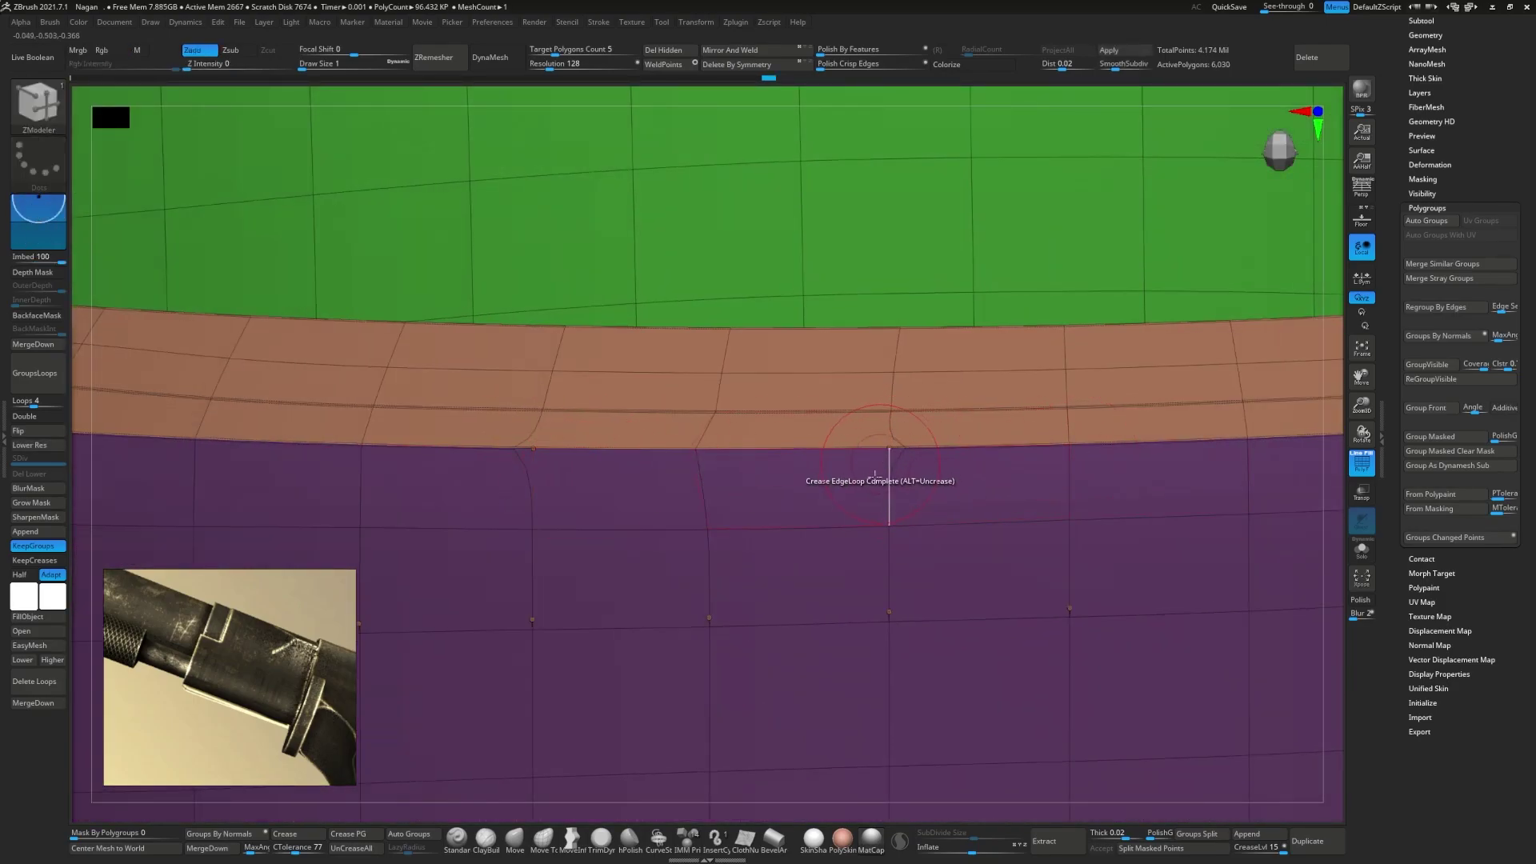
{"action": "key", "text": "shift+d"}
{"action": "mouse_move", "coordinate": [559, 507]}
{"action": "right_mouse_down"}
{"action": "mouse_move", "coordinate": [720, 483]}
{"action": "mouse_move", "coordinate": [399, 395]}
{"action": "mouse_move", "coordinate": [566, 429]}
{"action": "mouse_move", "coordinate": [616, 473]}
{"action": "mouse_move", "coordinate": [691, 443]}
{"action": "mouse_move", "coordinate": [566, 360]}
{"action": "mouse_move", "coordinate": [651, 445]}
{"action": "mouse_move", "coordinate": [590, 532]}
{"action": "mouse_move", "coordinate": [624, 456]}
{"action": "mouse_move", "coordinate": [515, 394]}
{"action": "right_mouse_up"}
{"action": "key", "text": "d"}
{"action": "key", "text": "d"}
- Turn off the smoothed preview and scroll the references to the barrel-ring close-up
{"action": "key", "text": "shift+d"}
{"action": "scroll", "coordinate": [278, 644], "scroll_direction": "down", "scroll_amount": 3}
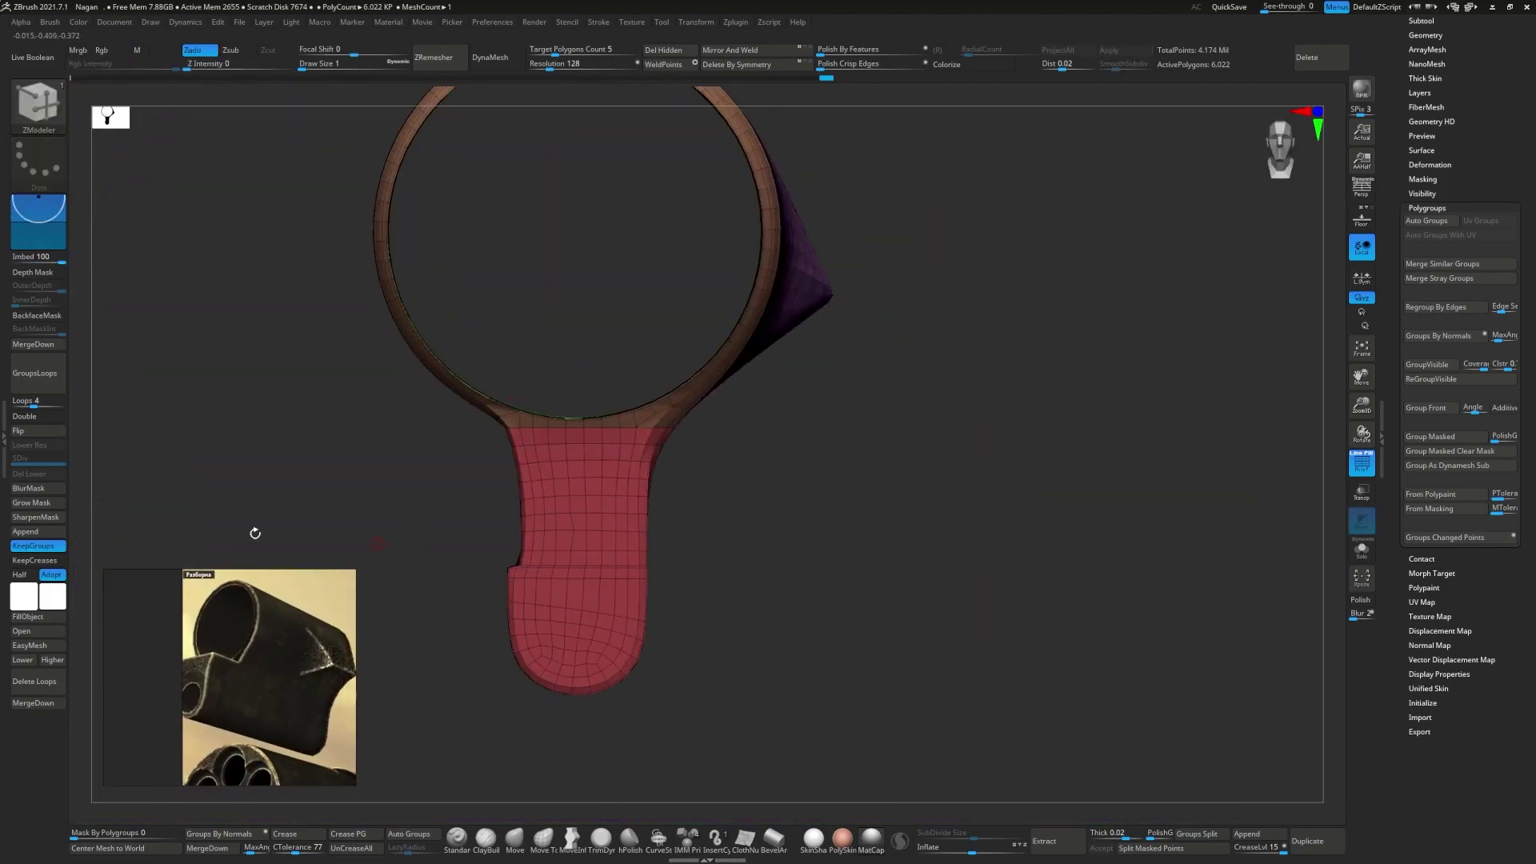
{"action": "scroll", "coordinate": [254, 671], "scroll_direction": "down", "scroll_amount": 3}
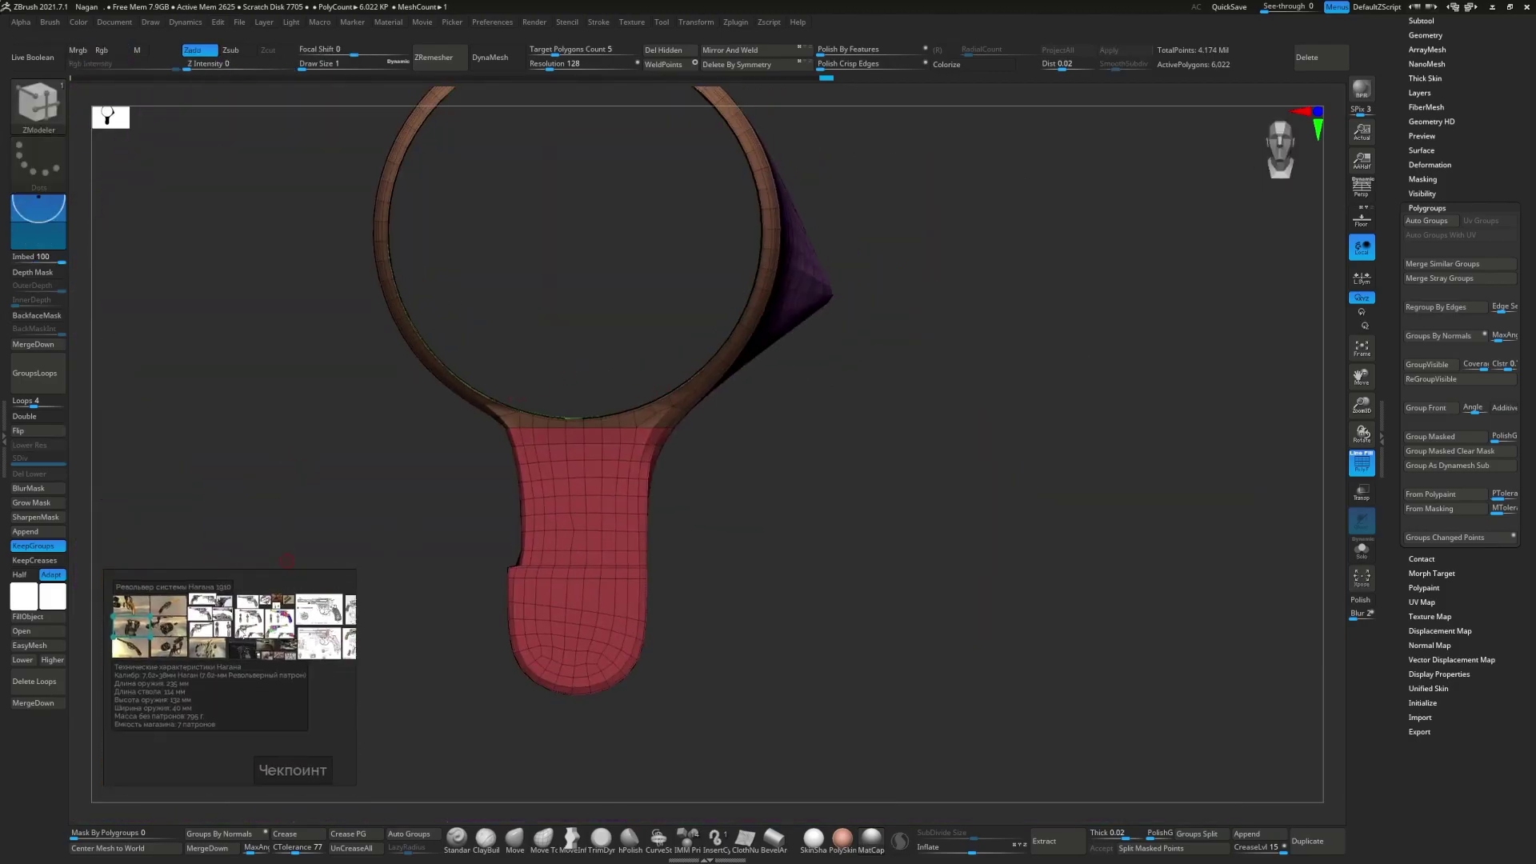
{"action": "scroll", "coordinate": [253, 665], "scroll_direction": "down", "scroll_amount": 3}
{"action": "scroll", "coordinate": [252, 660], "scroll_direction": "down", "scroll_amount": 3}
{"action": "scroll", "coordinate": [251, 655], "scroll_direction": "down", "scroll_amount": 3}
- Isolate the sleeve's front ring to inspect it, then unhide all and snap to a side view
{"action": "right_click_drag", "start_coordinate": [480, 520], "coordinate": [685, 401], "text": "shift"}
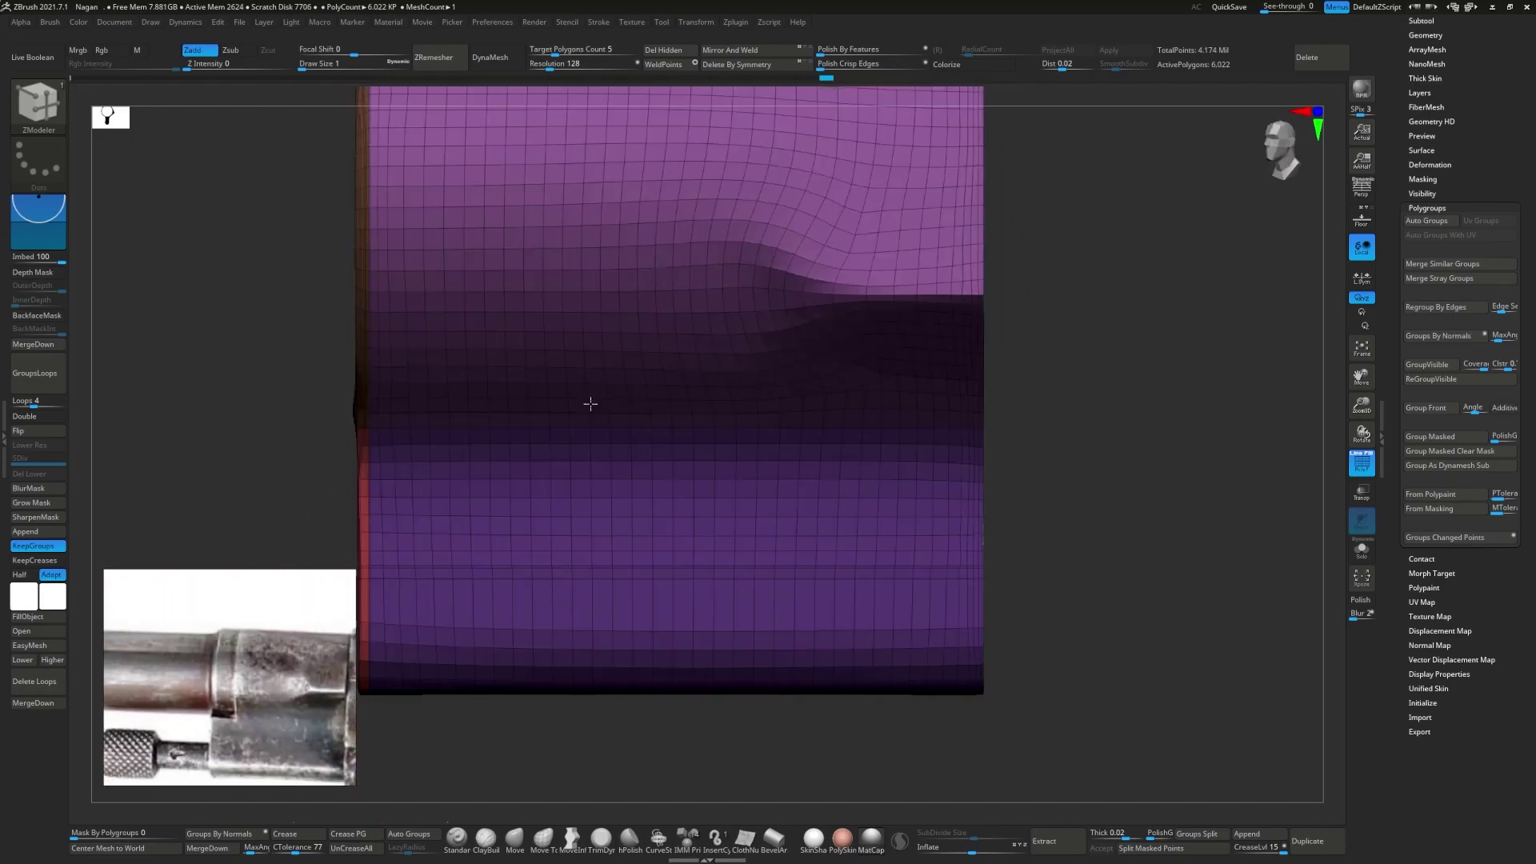
{"action": "mouse_move", "coordinate": [442, 167]}
{"action": "left_mouse_down", "text": "ctrl+shift"}
{"action": "mouse_move", "coordinate": [642, 498]}
{"action": "mouse_move", "coordinate": [636, 419]}
{"action": "left_mouse_up", "text": "ctrl+shift"}
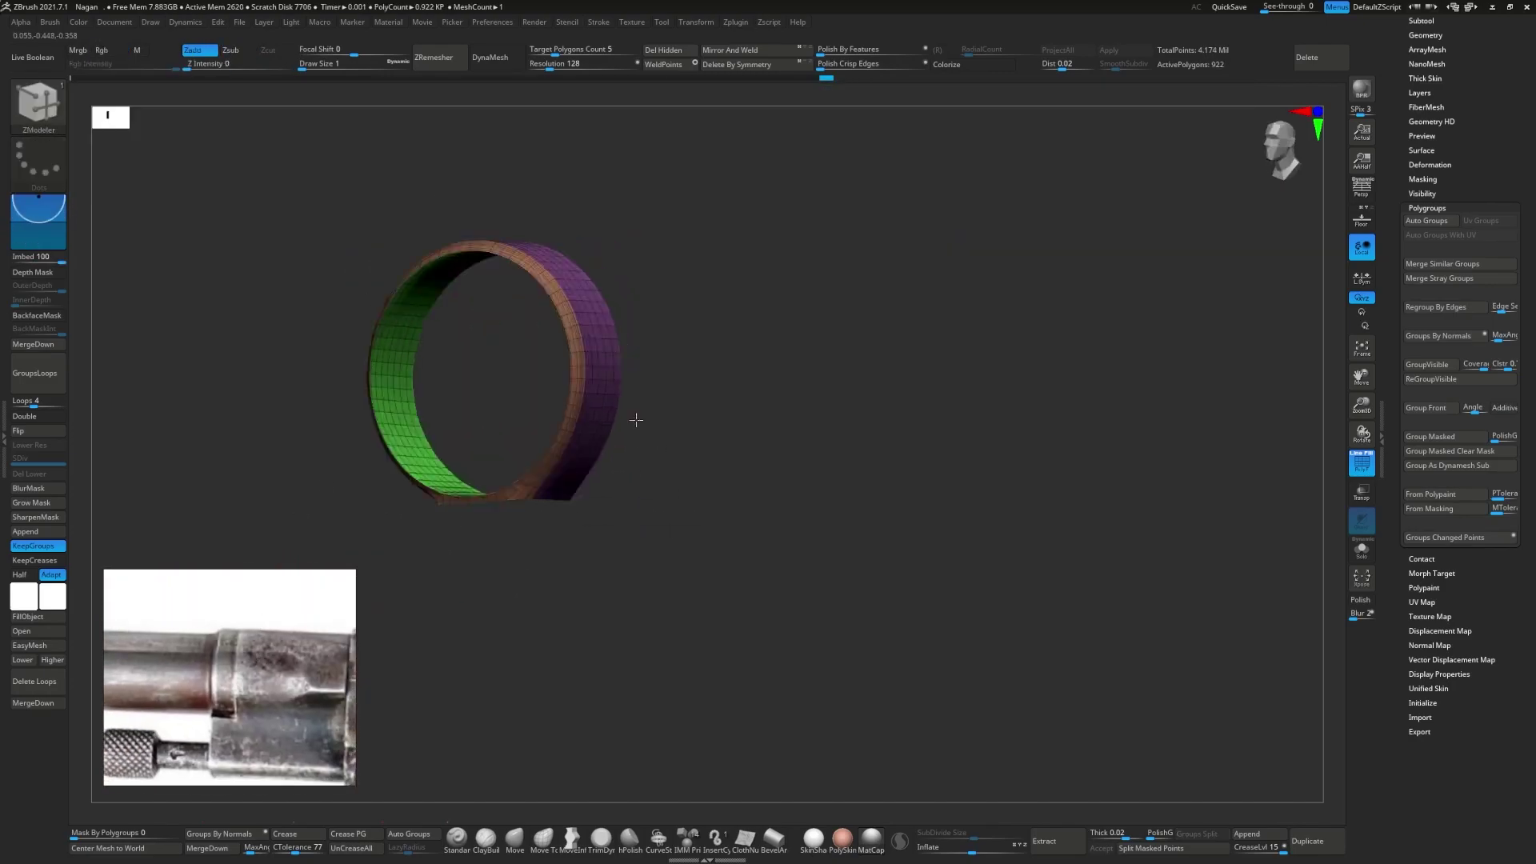
{"action": "key", "text": "w"}
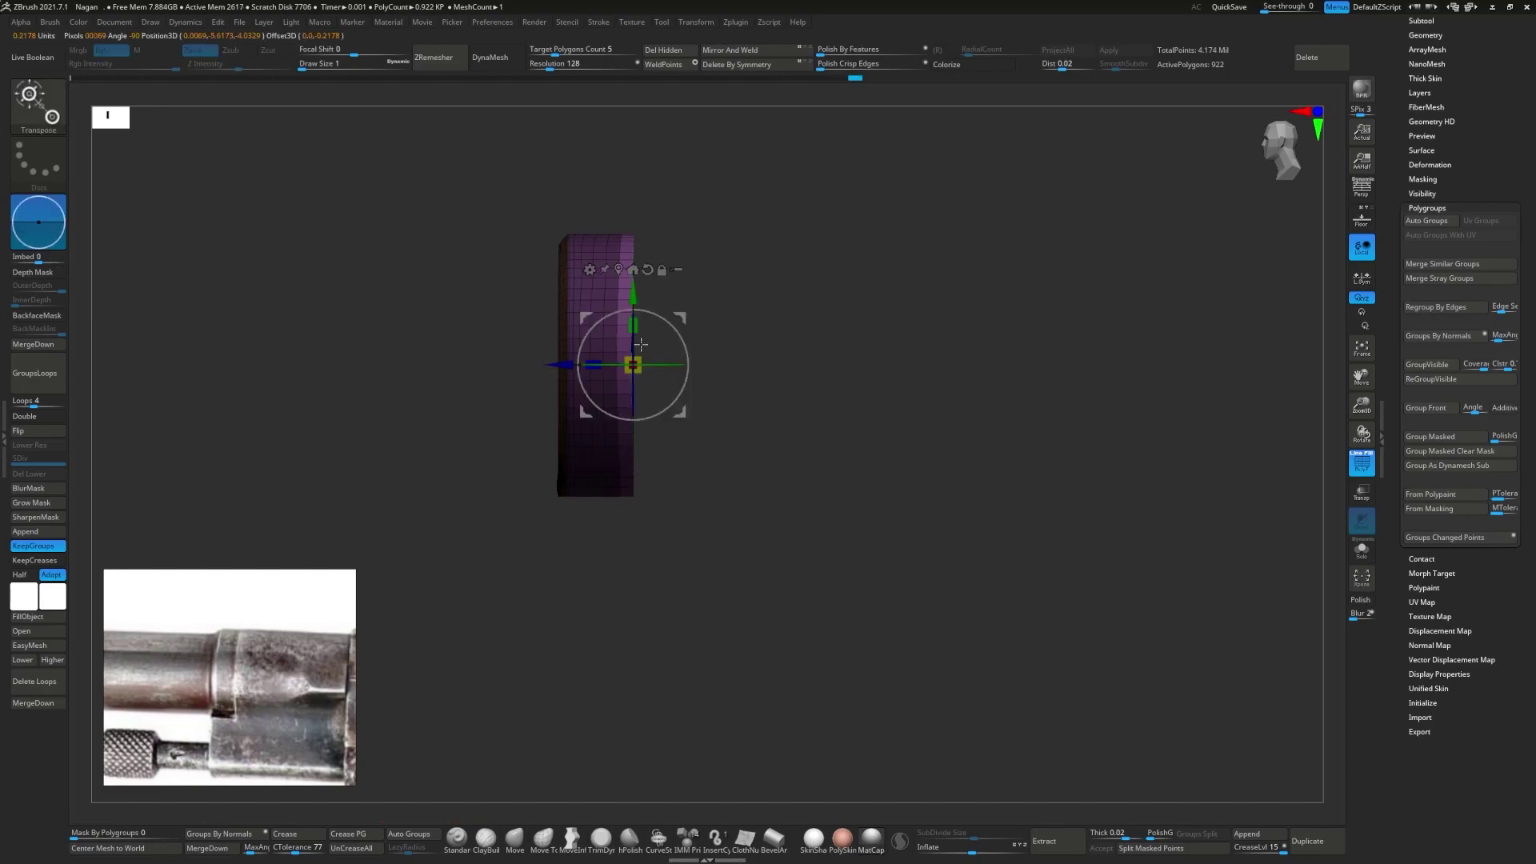
{"action": "key", "text": "q"}
{"action": "left_click", "coordinate": [760, 360], "text": "ctrl+shift"}
{"action": "mouse_move", "coordinate": [604, 371]}
{"action": "left_mouse_down"}
{"action": "mouse_move", "coordinate": [703, 384]}
{"action": "mouse_move", "coordinate": [594, 483]}
{"action": "left_mouse_up"}
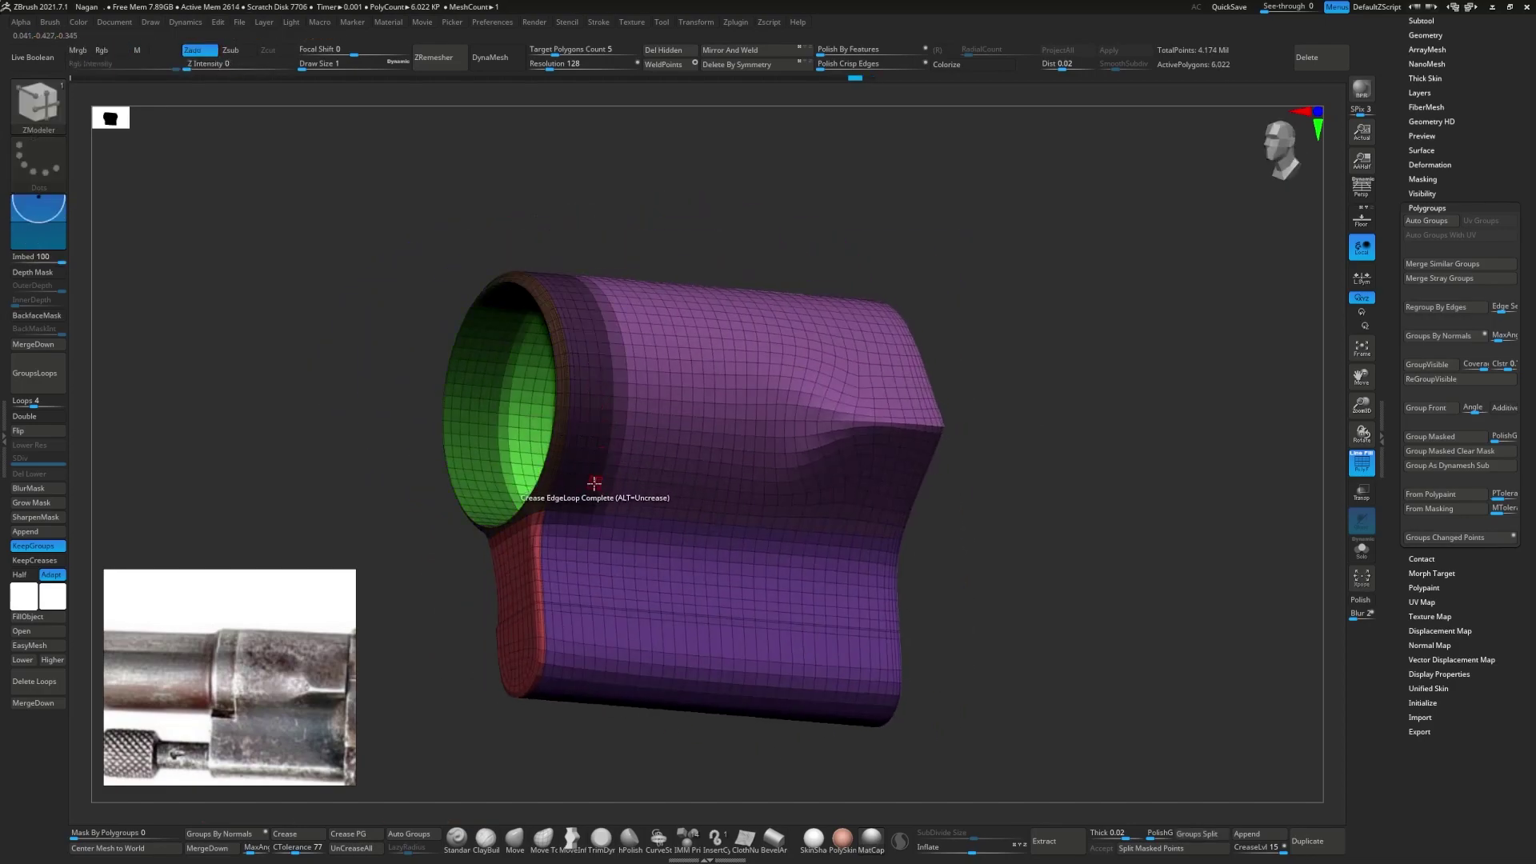
{"action": "left_click", "coordinate": [584, 419], "text": "ctrl+shift"}
{"action": "left_click", "coordinate": [435, 521], "text": "ctrl+shift"}
{"action": "mouse_move", "coordinate": [435, 521]}
{"action": "left_mouse_down", "text": "shift"}
{"action": "mouse_move", "coordinate": [560, 448]}
{"action": "mouse_move", "coordinate": [443, 489]}
{"action": "left_mouse_up", "text": "shift"}
- Mask the narrow front strip with MaskPen rectangles and group it with Ctrl+W
{"action": "left_click_drag", "start_coordinate": [559, 406], "coordinate": [560, 408], "text": "ctrl"}
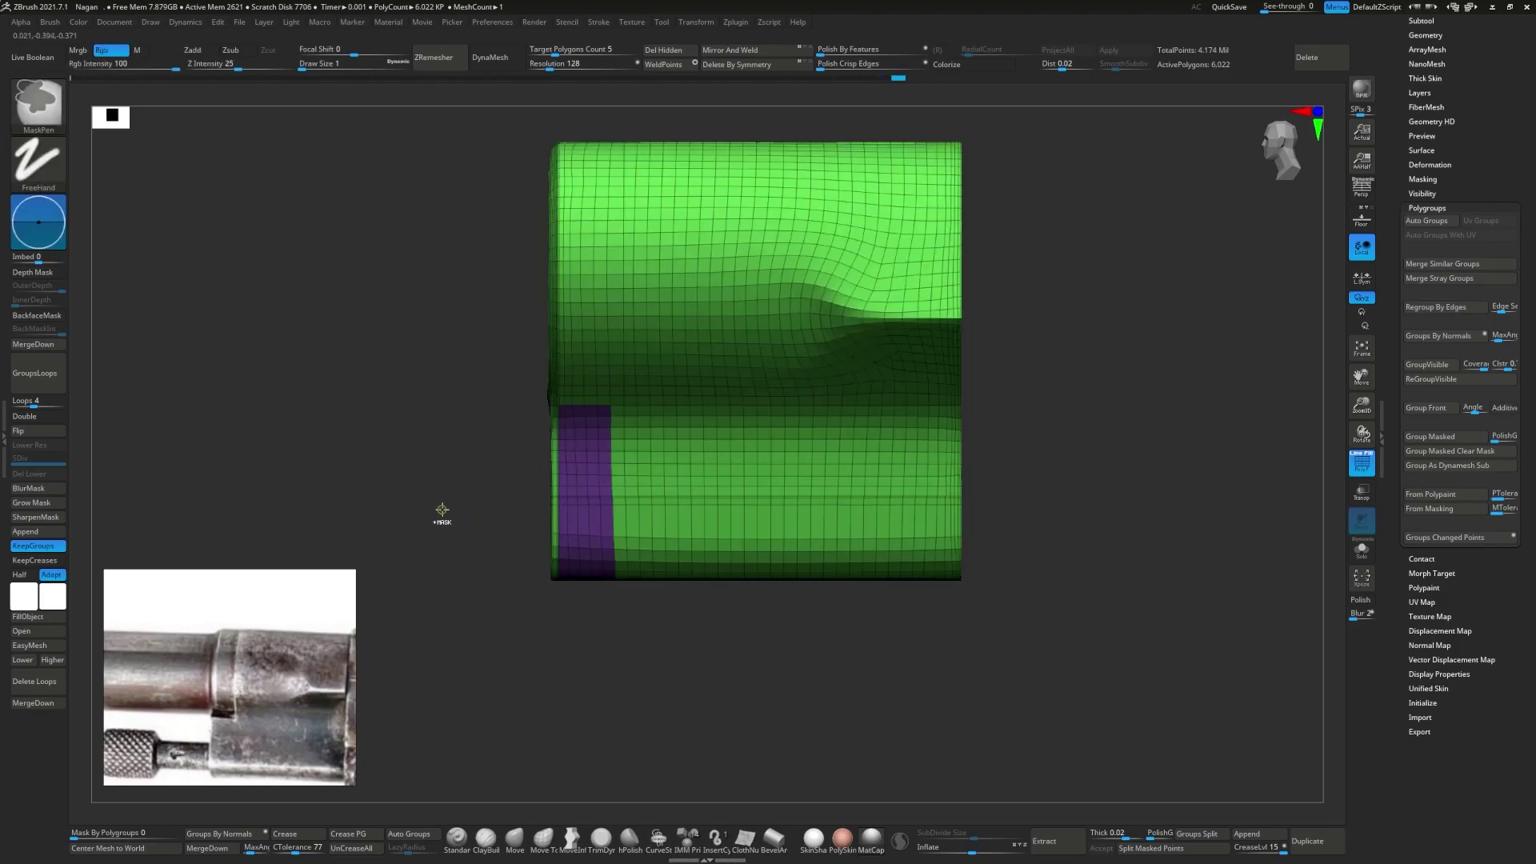
{"action": "left_click", "coordinate": [44, 507]}
{"action": "left_click_drag", "start_coordinate": [430, 152], "coordinate": [611, 686], "text": "ctrl"}
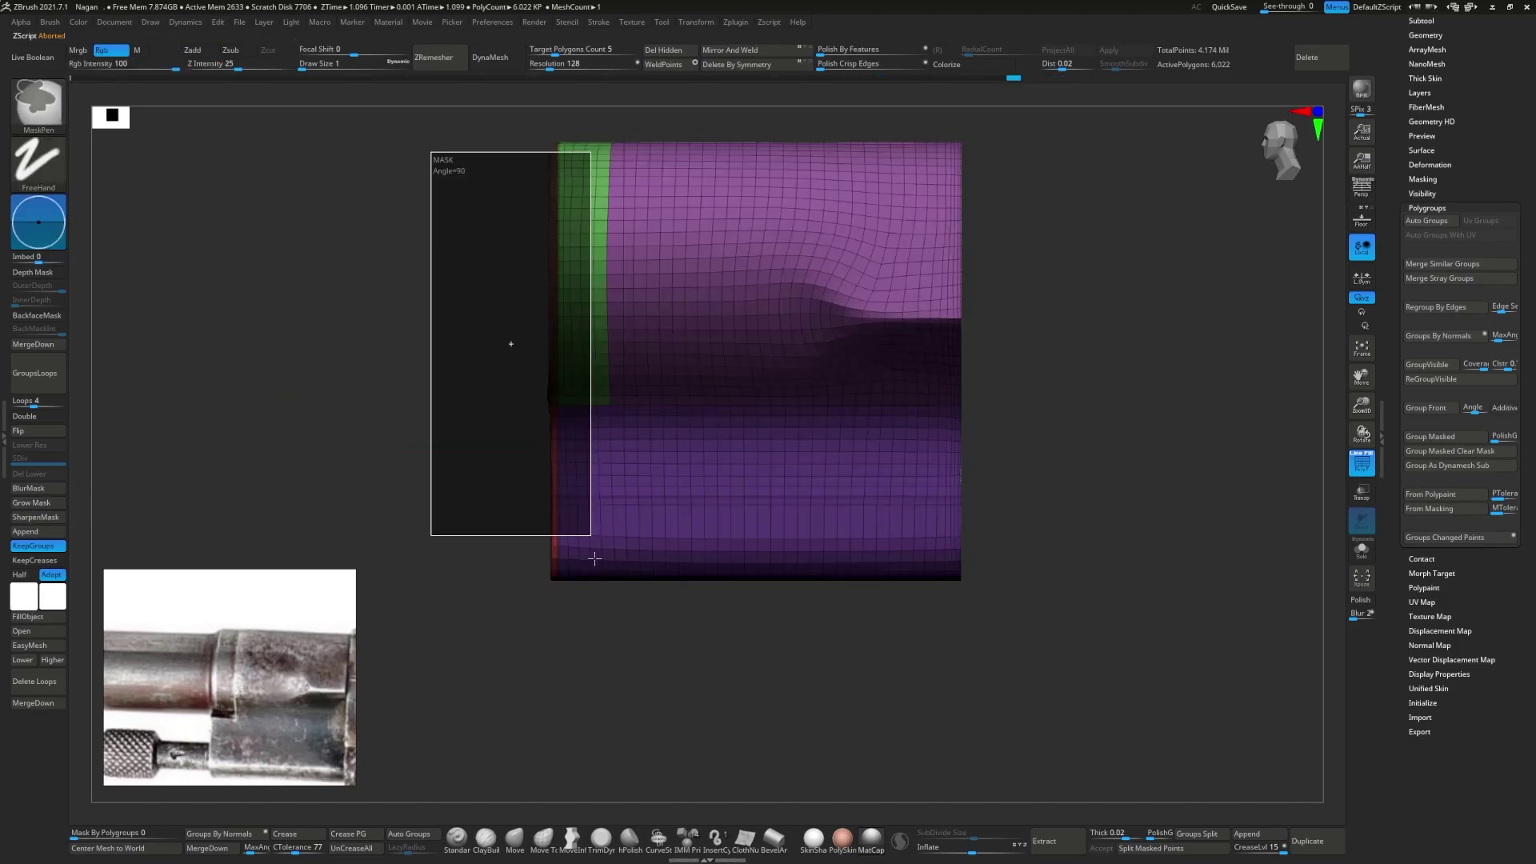
{"action": "left_click_drag", "start_coordinate": [440, 318], "coordinate": [621, 646], "text": "ctrl"}
{"action": "left_click_drag", "start_coordinate": [731, 653], "coordinate": [654, 264], "text": "ctrl"}
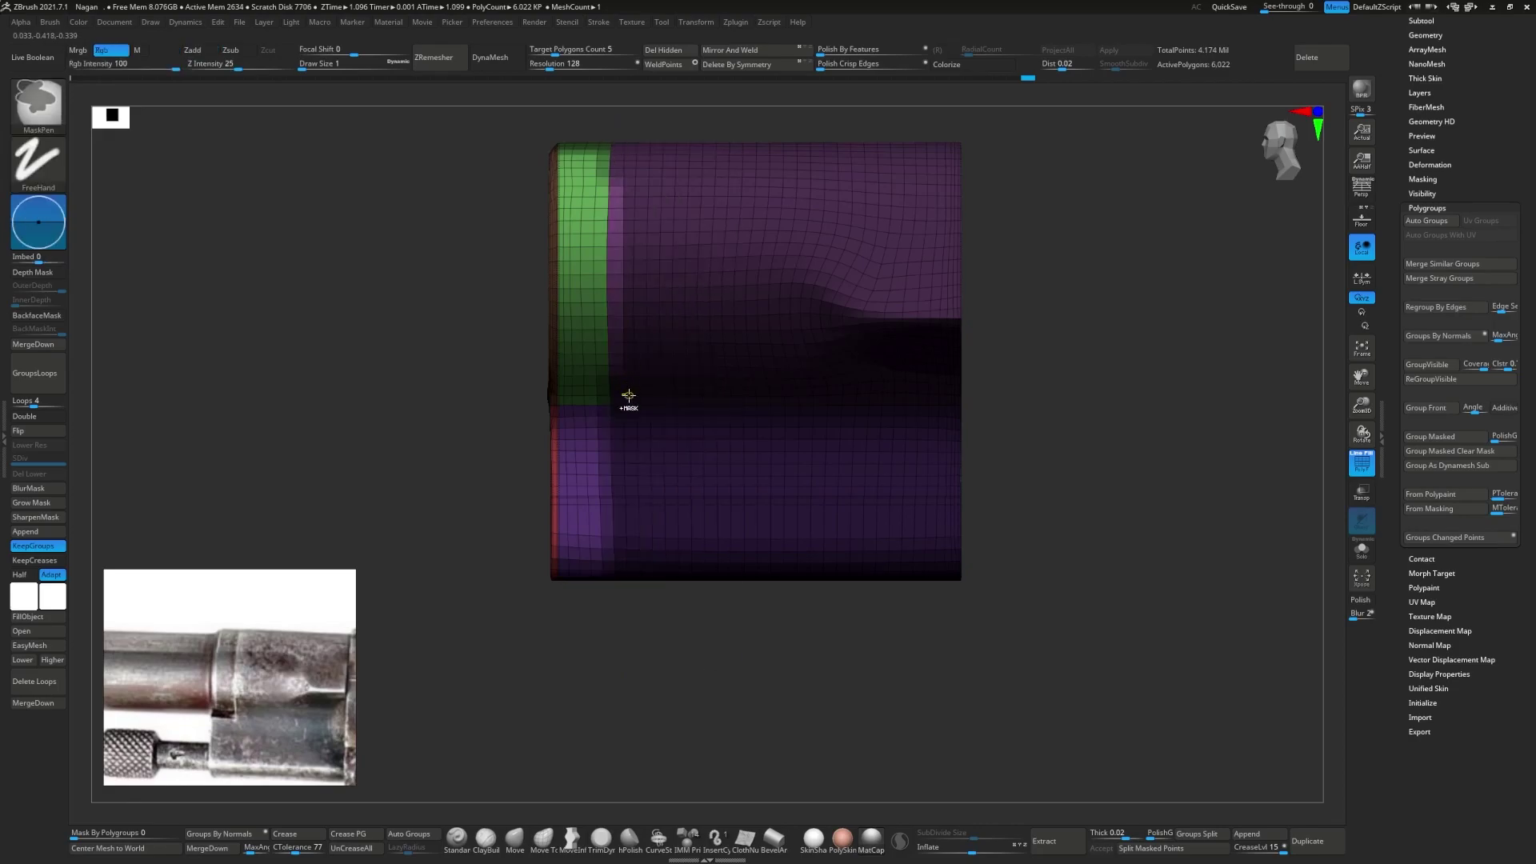
{"action": "left_click_drag", "start_coordinate": [395, 209], "coordinate": [800, 498], "text": "ctrl+shift"}
{"action": "left_click_drag", "start_coordinate": [515, 504], "coordinate": [621, 504], "text": "ctrl+shift"}
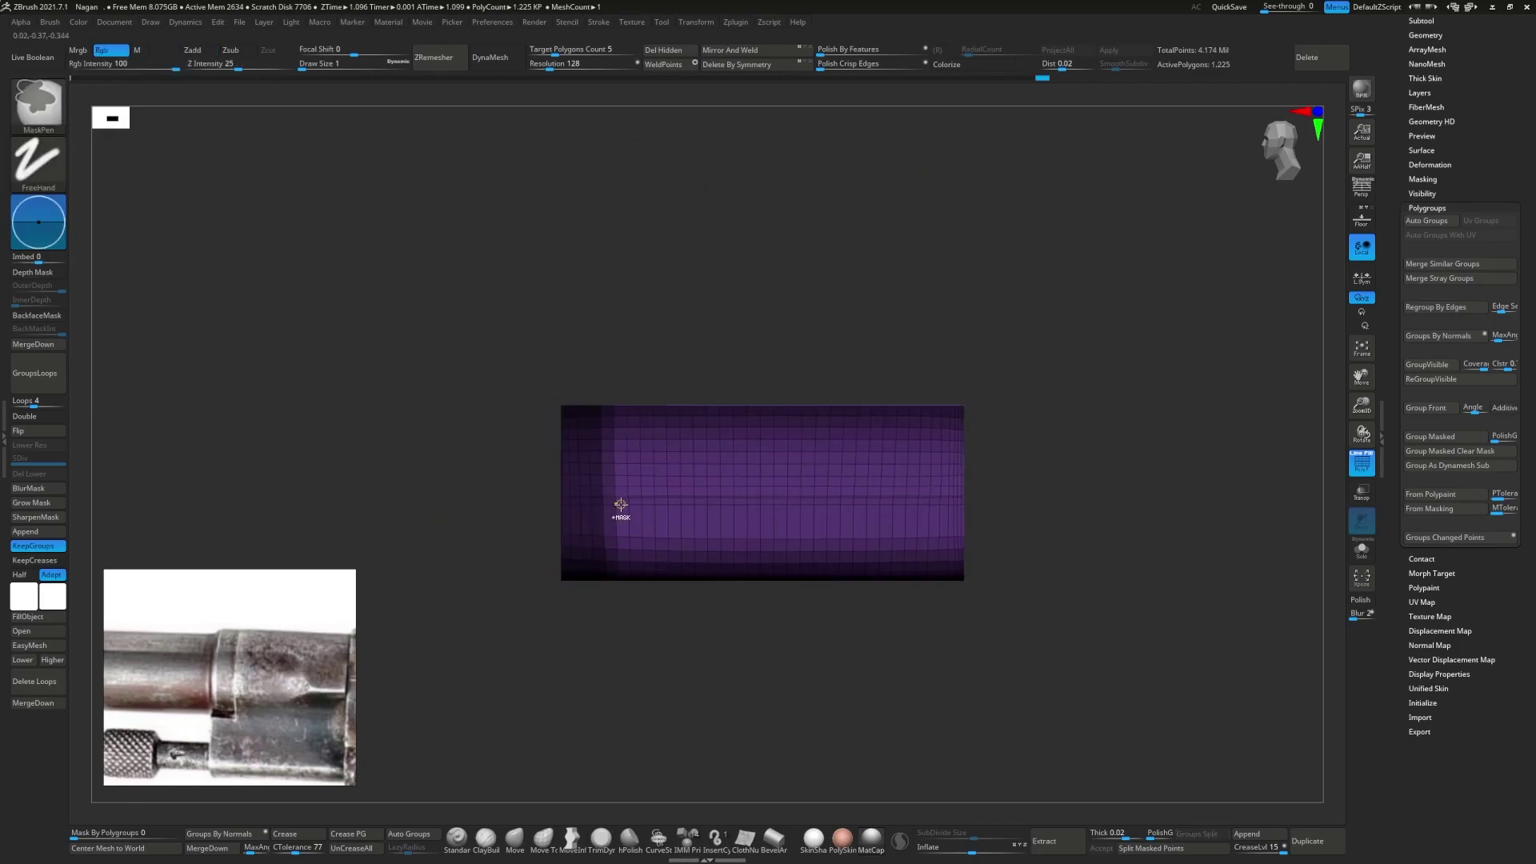
{"action": "key", "text": "ctrl+w"}
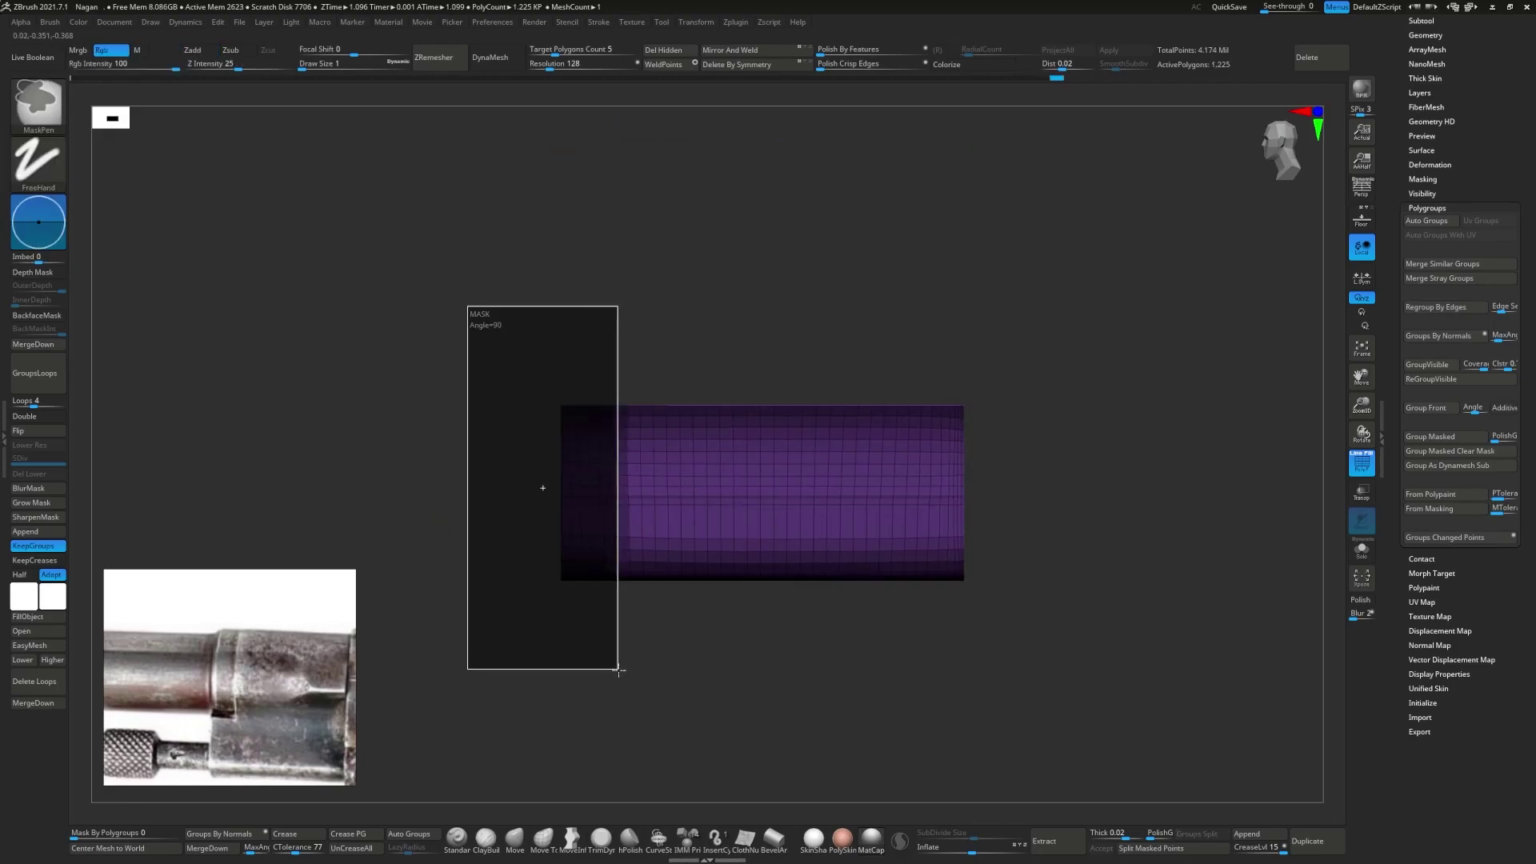
- Check the new strip polygroup in isolation, then unhide all 6,022 polygons
{"action": "left_click_drag", "start_coordinate": [617, 668], "coordinate": [618, 669], "text": "ctrl"}
{"action": "left_click", "coordinate": [515, 498], "text": "ctrl+shift"}
{"action": "mouse_move", "coordinate": [514, 498]}
{"action": "left_mouse_down"}
{"action": "mouse_move", "coordinate": [480, 528]}
{"action": "mouse_move", "coordinate": [560, 416]}
{"action": "mouse_move", "coordinate": [594, 392]}
{"action": "mouse_move", "coordinate": [639, 407]}
{"action": "left_mouse_up"}
{"action": "left_click", "coordinate": [588, 400], "text": "ctrl+shift"}
{"action": "left_click", "coordinate": [464, 528], "text": "ctrl+shift"}
{"action": "key", "text": "b"}
{"action": "key", "text": "z"}
{"action": "key", "text": "m"}
{"action": "key", "text": "w"}
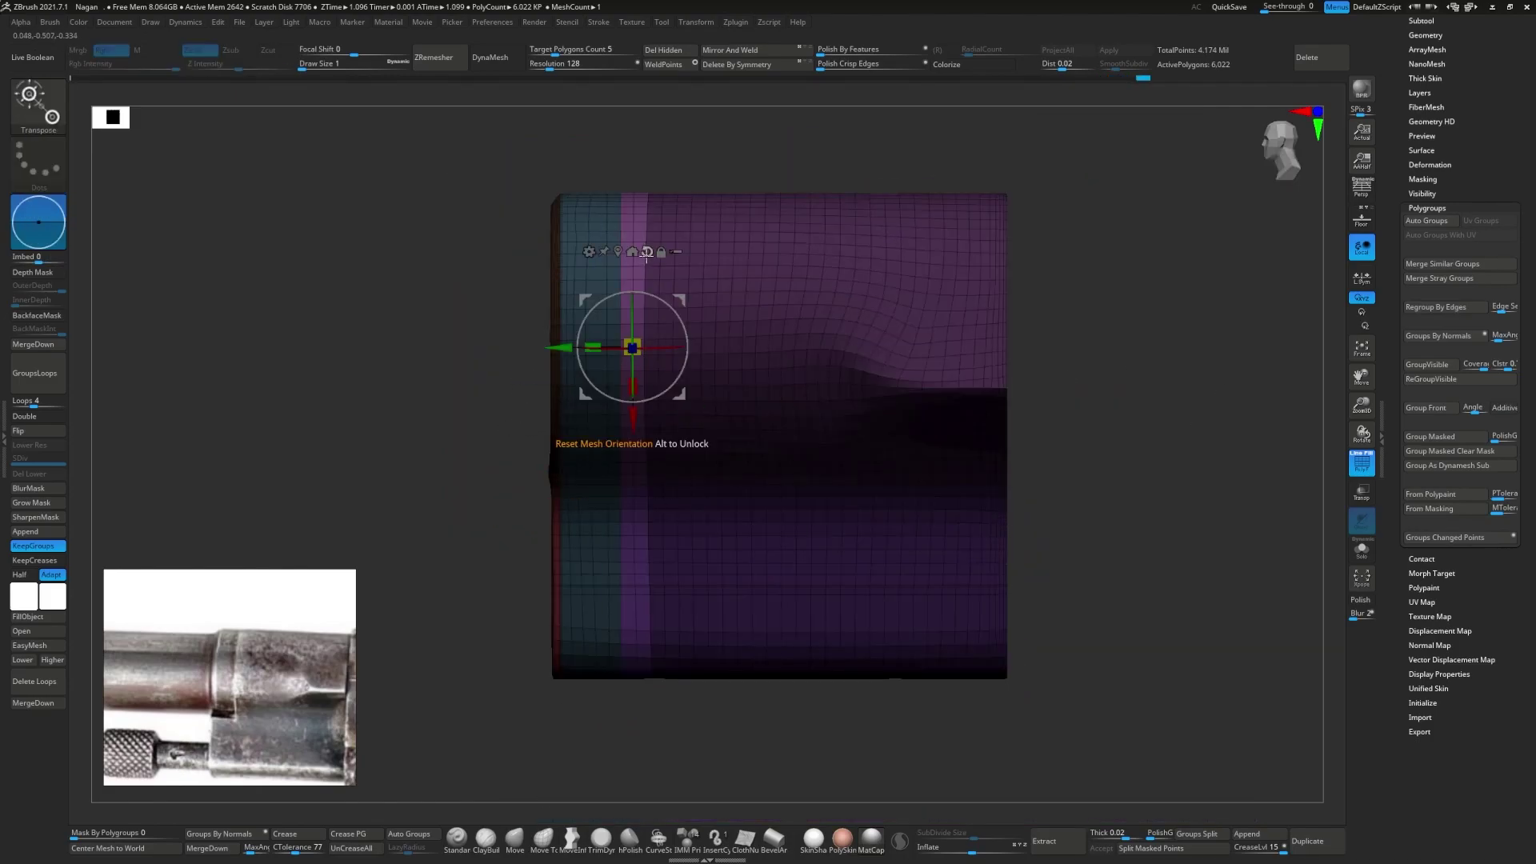
- Isolate the band polygroup and invert polygroup visibility from a straight side view
{"action": "key", "text": "q"}
{"action": "left_click_drag", "start_coordinate": [490, 415], "coordinate": [560, 358]}
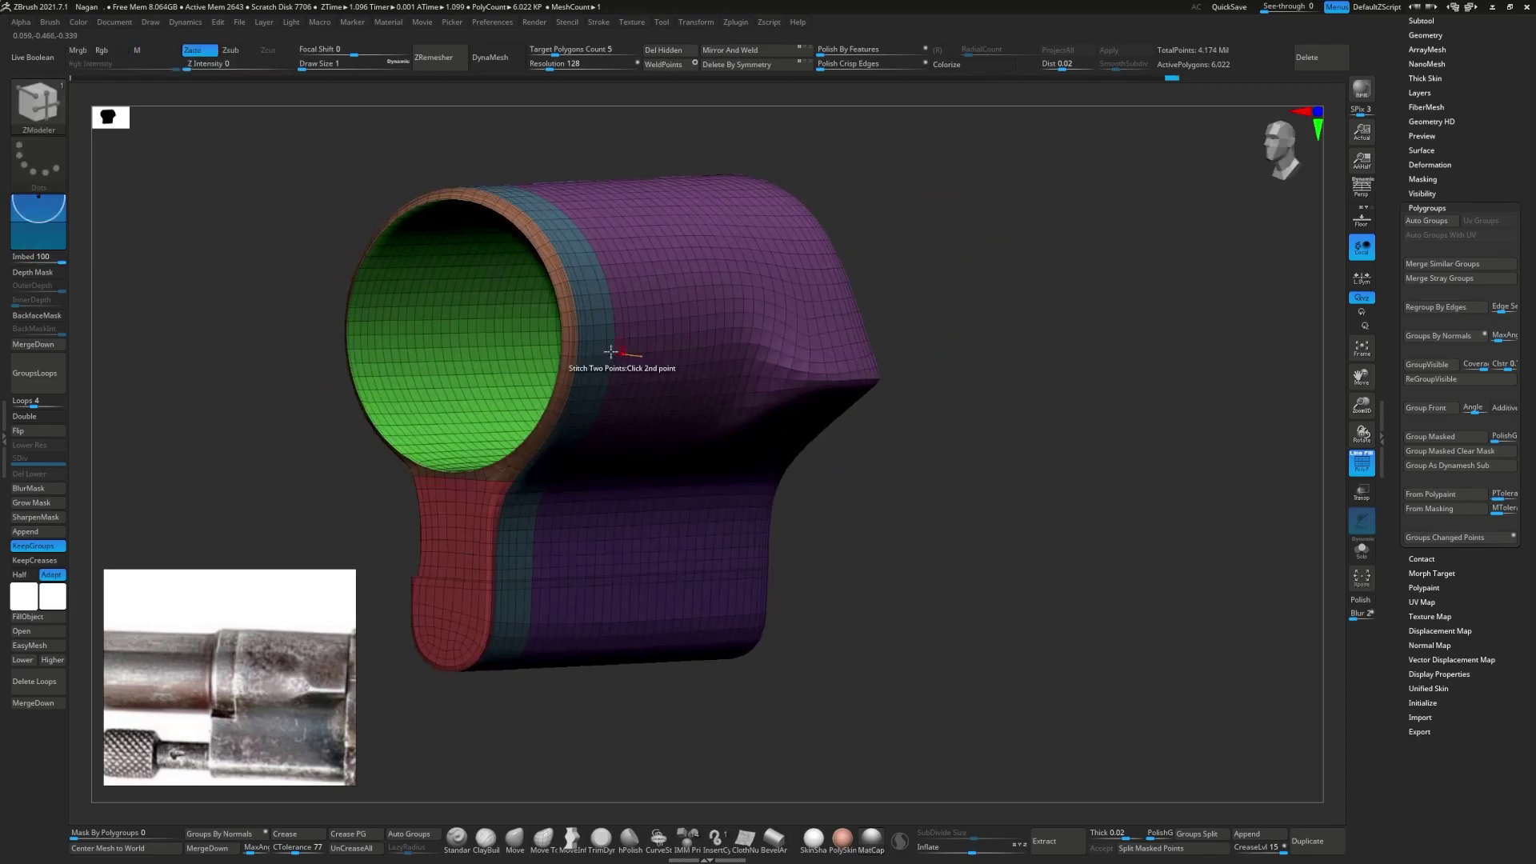
{"action": "left_click", "coordinate": [616, 401], "text": "ctrl+shift"}
{"action": "left_click_drag", "start_coordinate": [617, 401], "coordinate": [387, 254], "text": "shift"}
{"action": "left_click", "coordinate": [387, 254], "text": "ctrl+shift"}
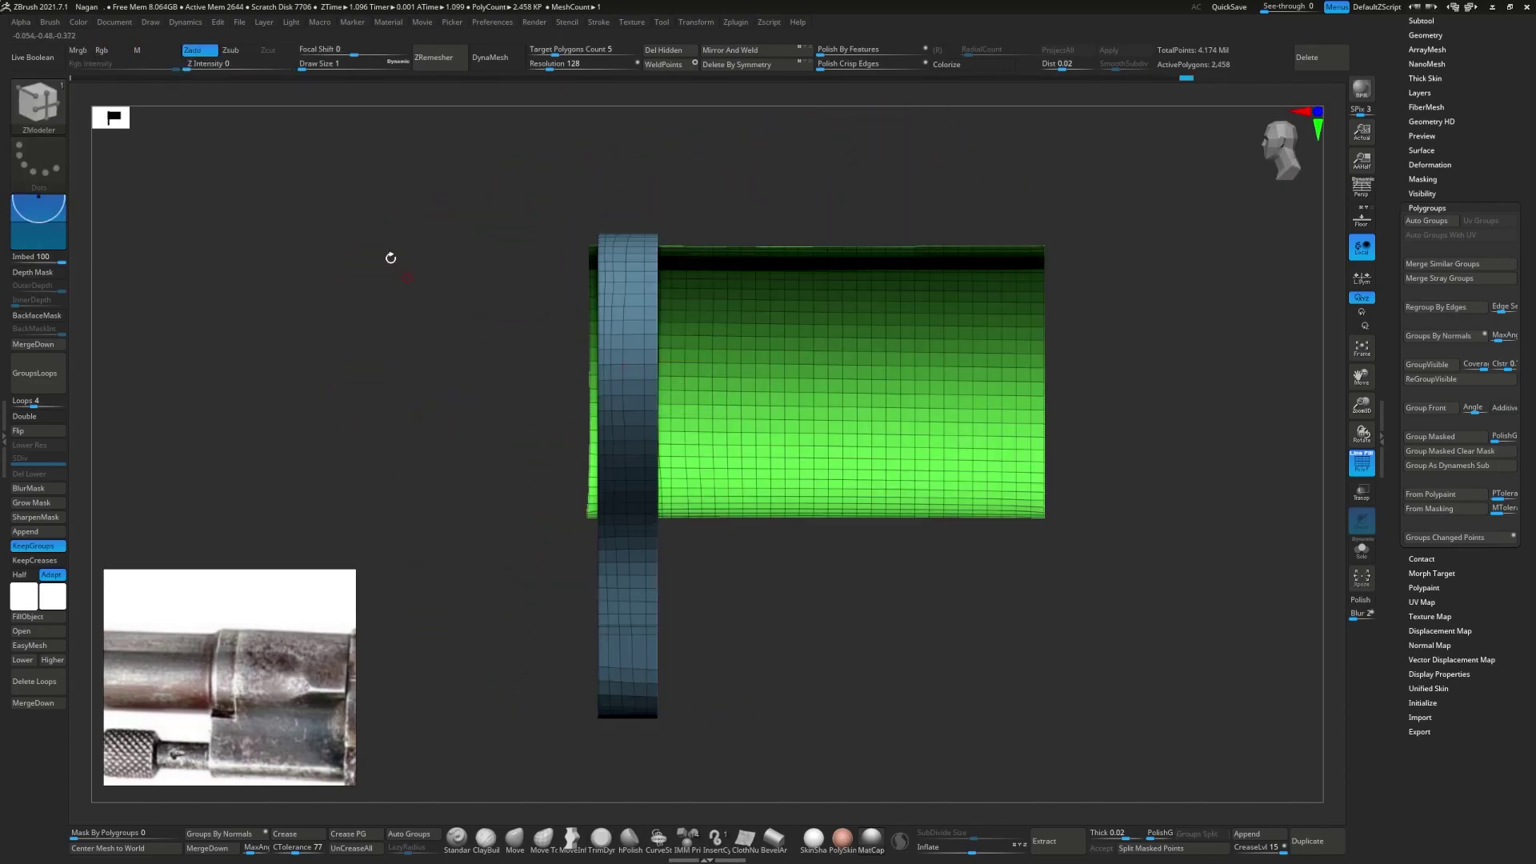
- Move an edge loop beside the band and mask the band ring area
{"action": "left_click", "coordinate": [664, 467]}
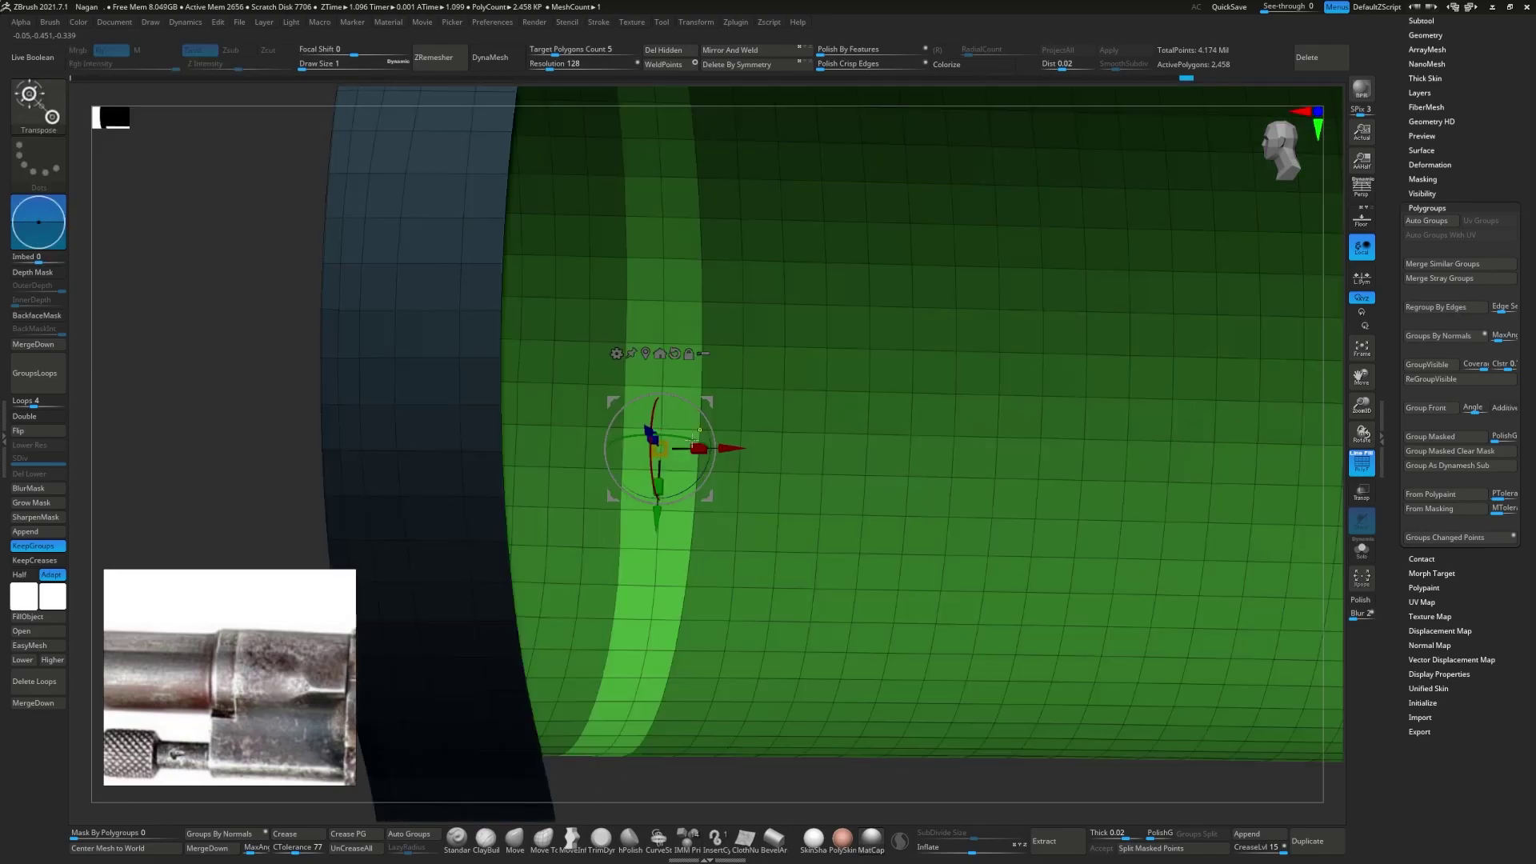
{"action": "key", "text": "q"}
{"action": "left_click", "coordinate": [684, 412]}
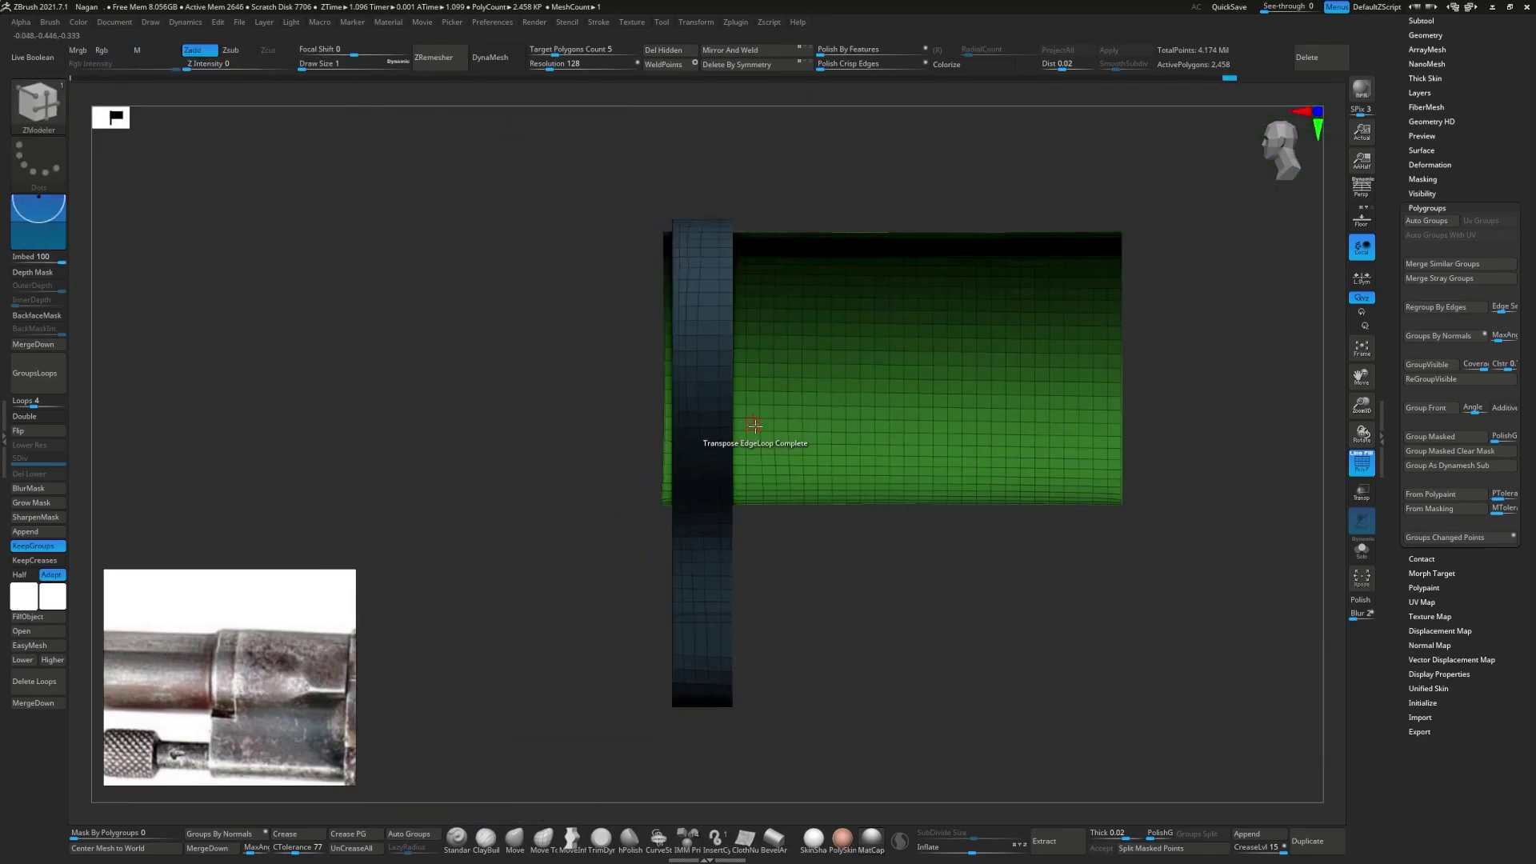
{"action": "left_click_drag", "start_coordinate": [471, 172], "coordinate": [718, 582], "text": "ctrl"}
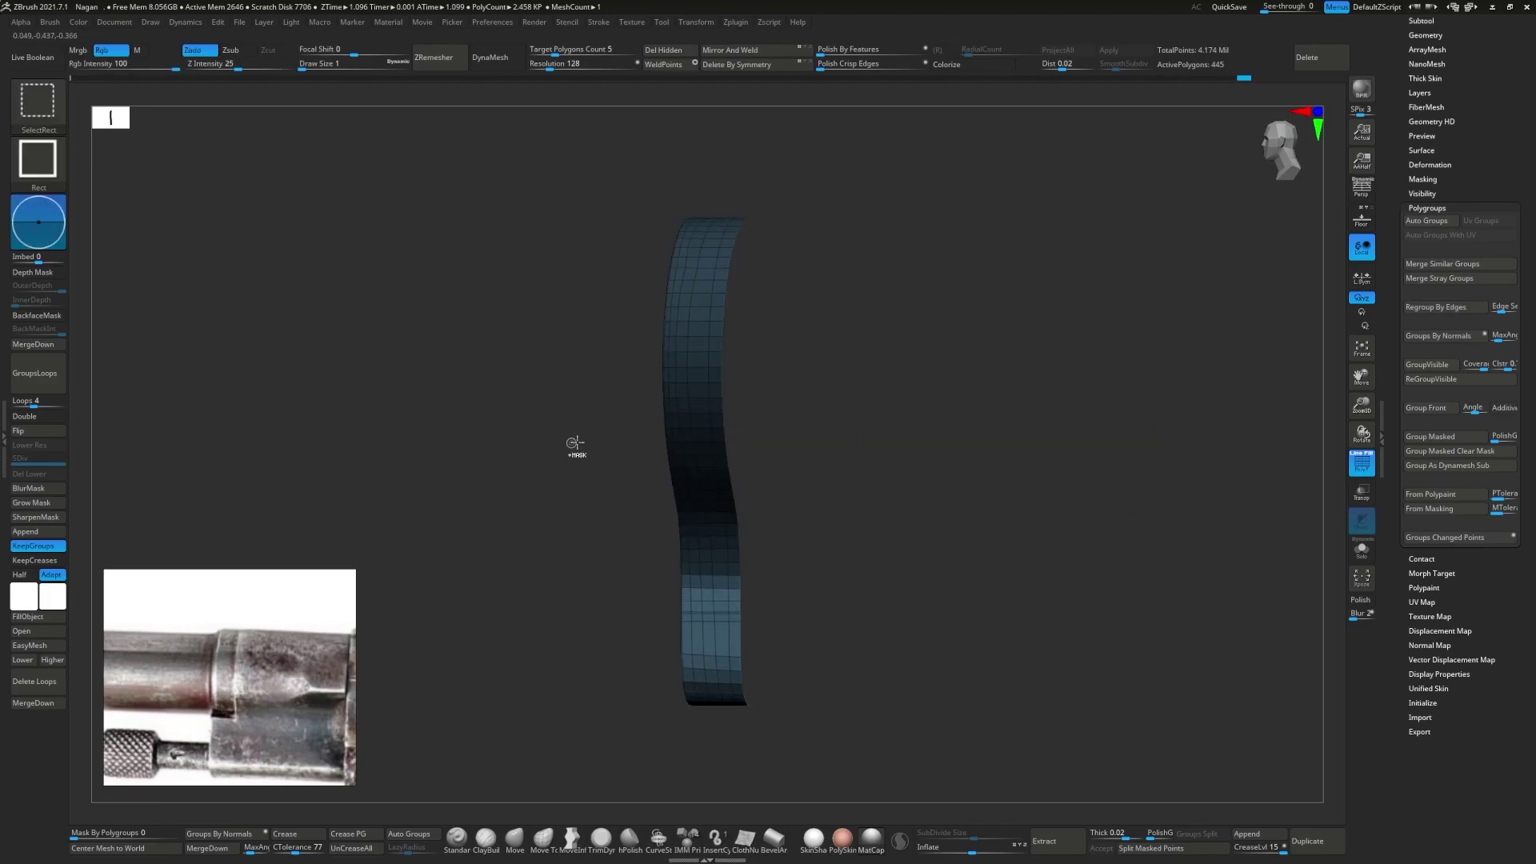
- Hide everything but the band ring and split it into its own 807-polygon subtool
{"action": "mouse_move", "coordinate": [576, 439]}
{"action": "left_mouse_down"}
{"action": "mouse_move", "coordinate": [685, 429]}
{"action": "mouse_move", "coordinate": [656, 456]}
{"action": "mouse_move", "coordinate": [676, 483]}
{"action": "left_mouse_up"}
{"action": "key", "text": "ctrl+w"}
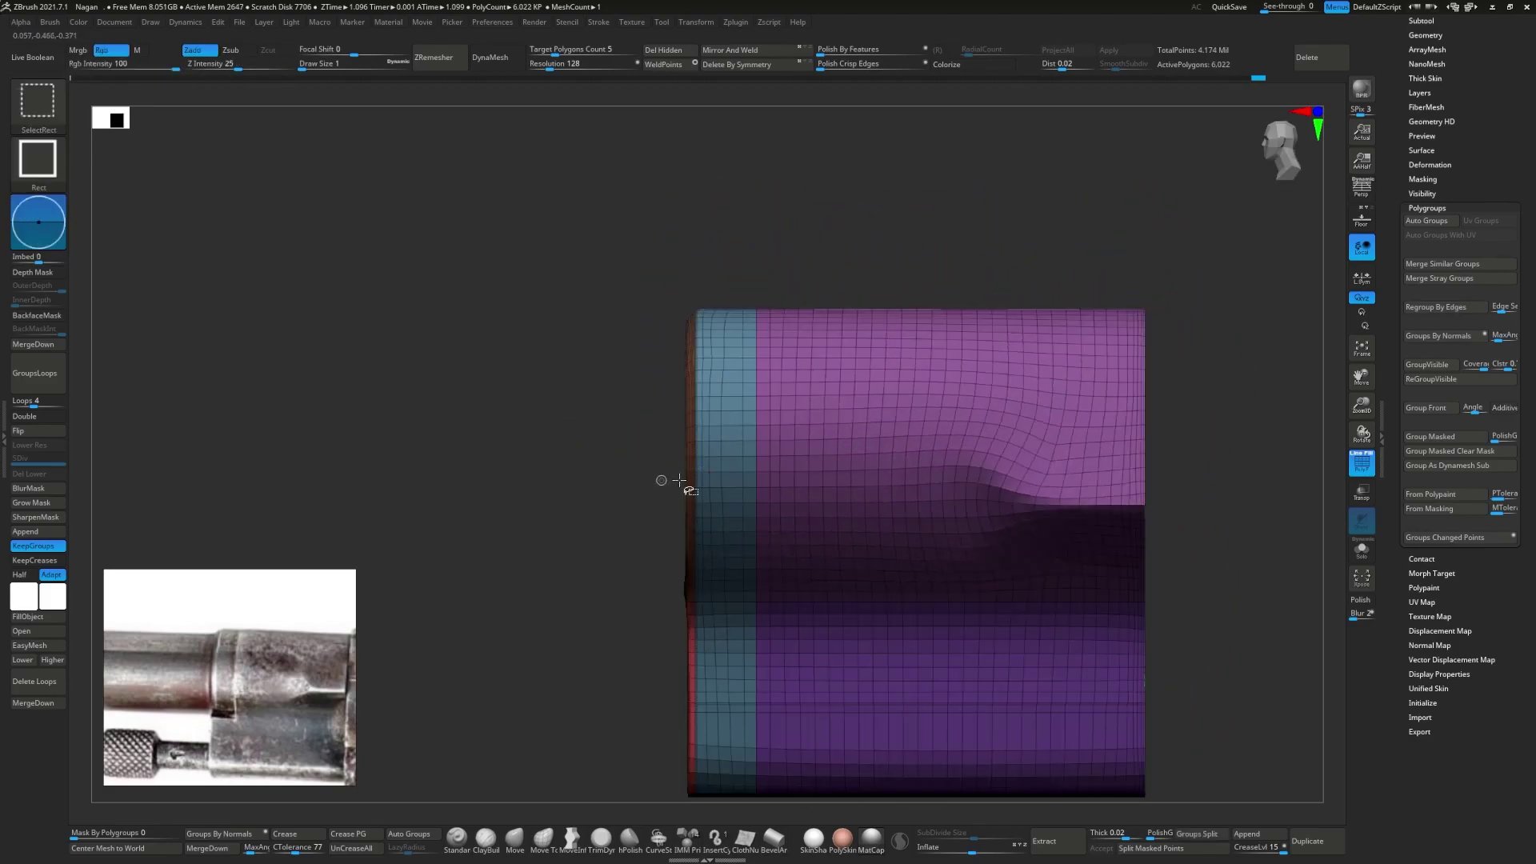
{"action": "left_click", "coordinate": [704, 480], "text": "ctrl+shift"}
{"action": "left_click", "coordinate": [598, 464], "text": "ctrl+shift"}
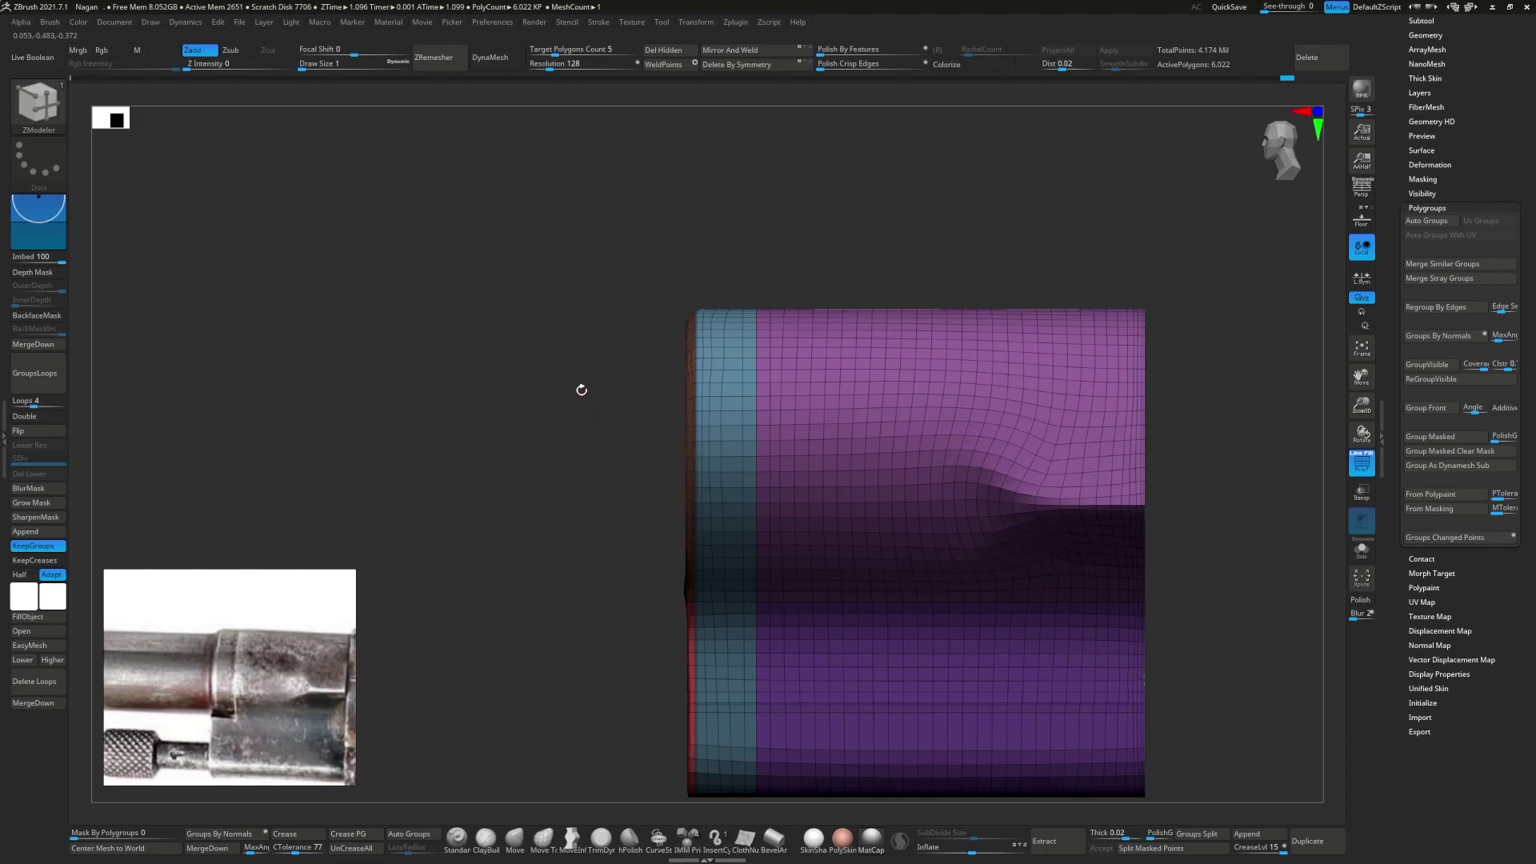
{"action": "mouse_move", "coordinate": [581, 389]}
{"action": "left_mouse_down"}
{"action": "mouse_move", "coordinate": [676, 426]}
{"action": "mouse_move", "coordinate": [701, 489]}
{"action": "mouse_move", "coordinate": [680, 480]}
{"action": "left_mouse_up"}
{"action": "left_click", "coordinate": [680, 478]}
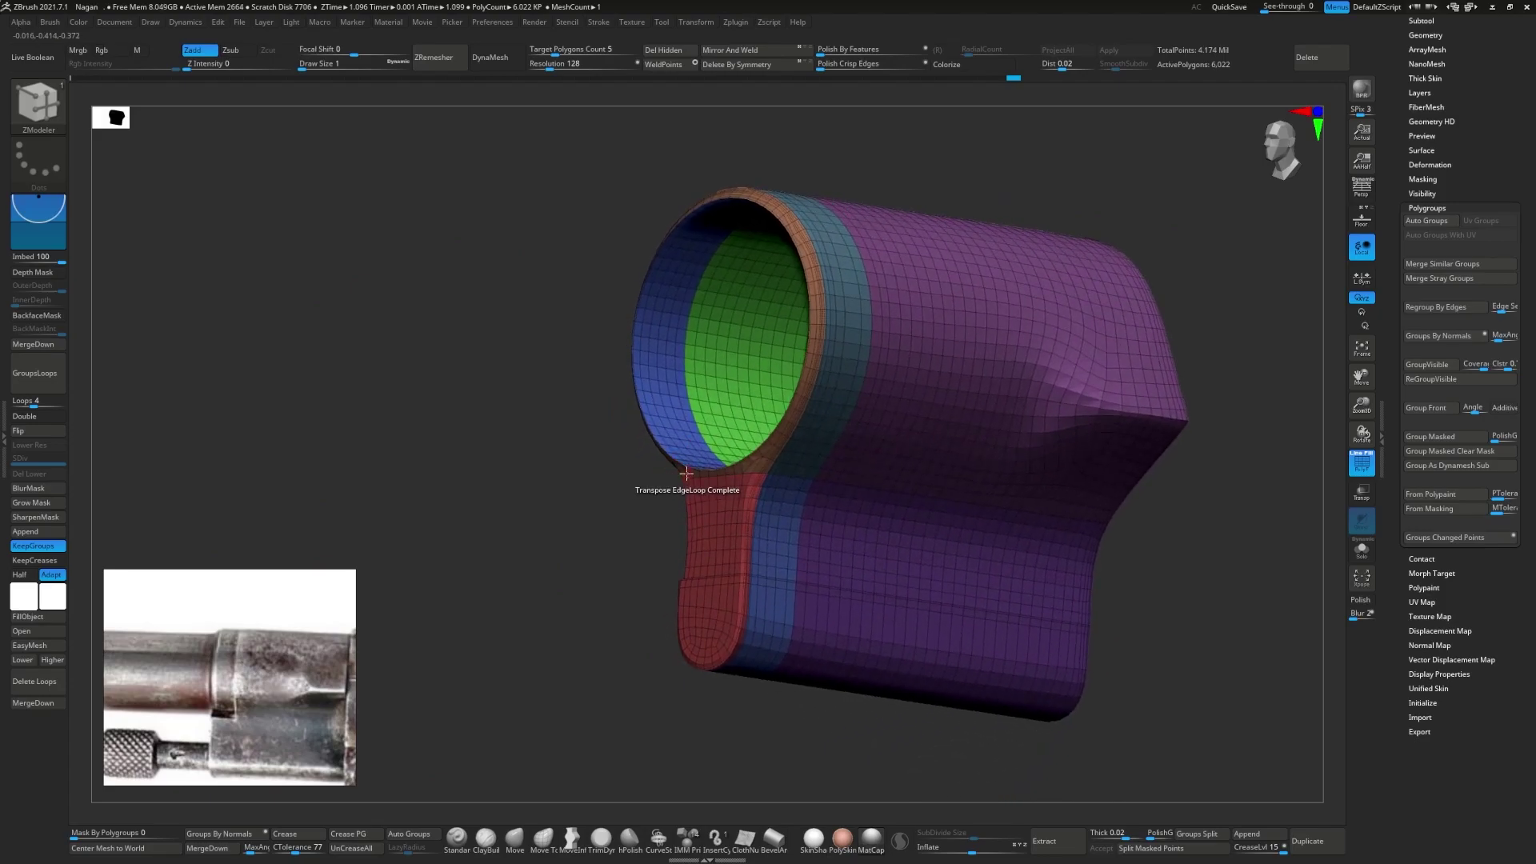
{"action": "left_click_drag", "start_coordinate": [694, 290], "coordinate": [746, 367]}
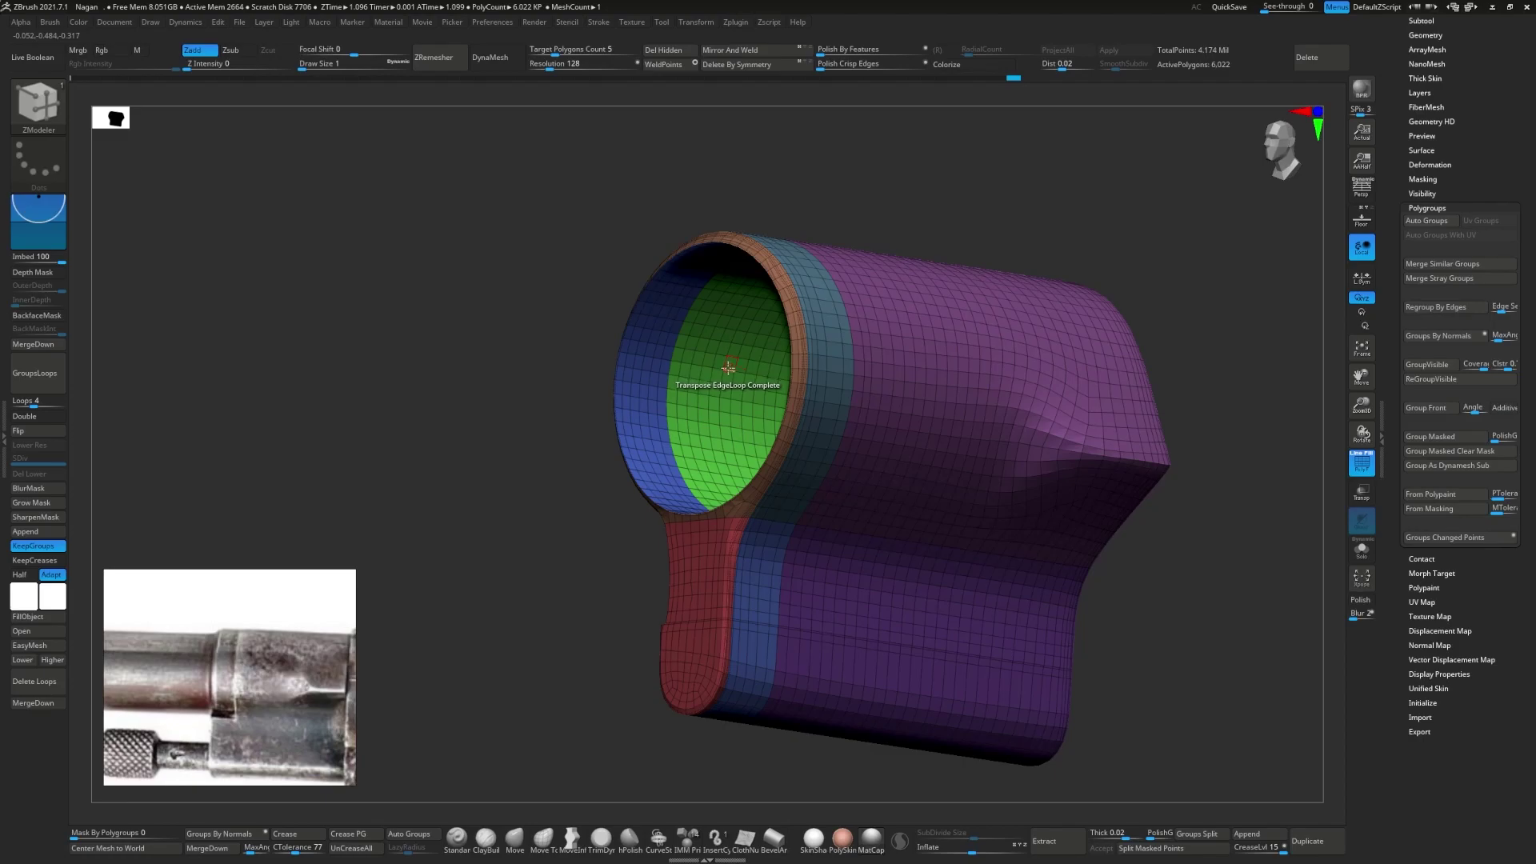
{"action": "left_click", "coordinate": [1421, 21]}
{"action": "left_click", "coordinate": [1424, 604]}
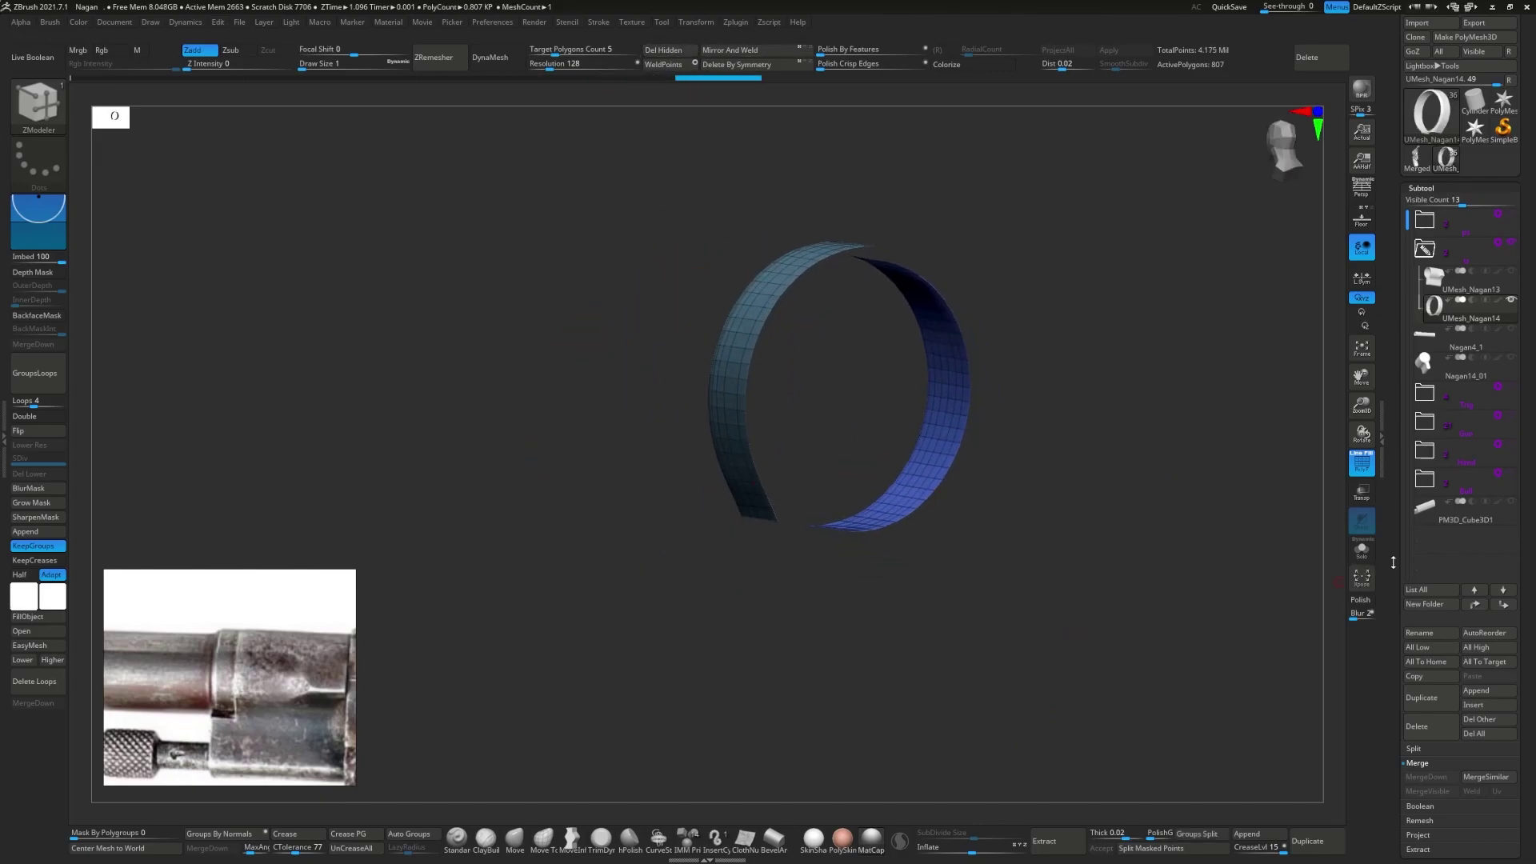
- Orbit the ring and toggle viewing it alone versus with the whole revolver
{"action": "left_click", "coordinate": [971, 509]}
{"action": "right_click_drag", "start_coordinate": [929, 506], "coordinate": [789, 478]}
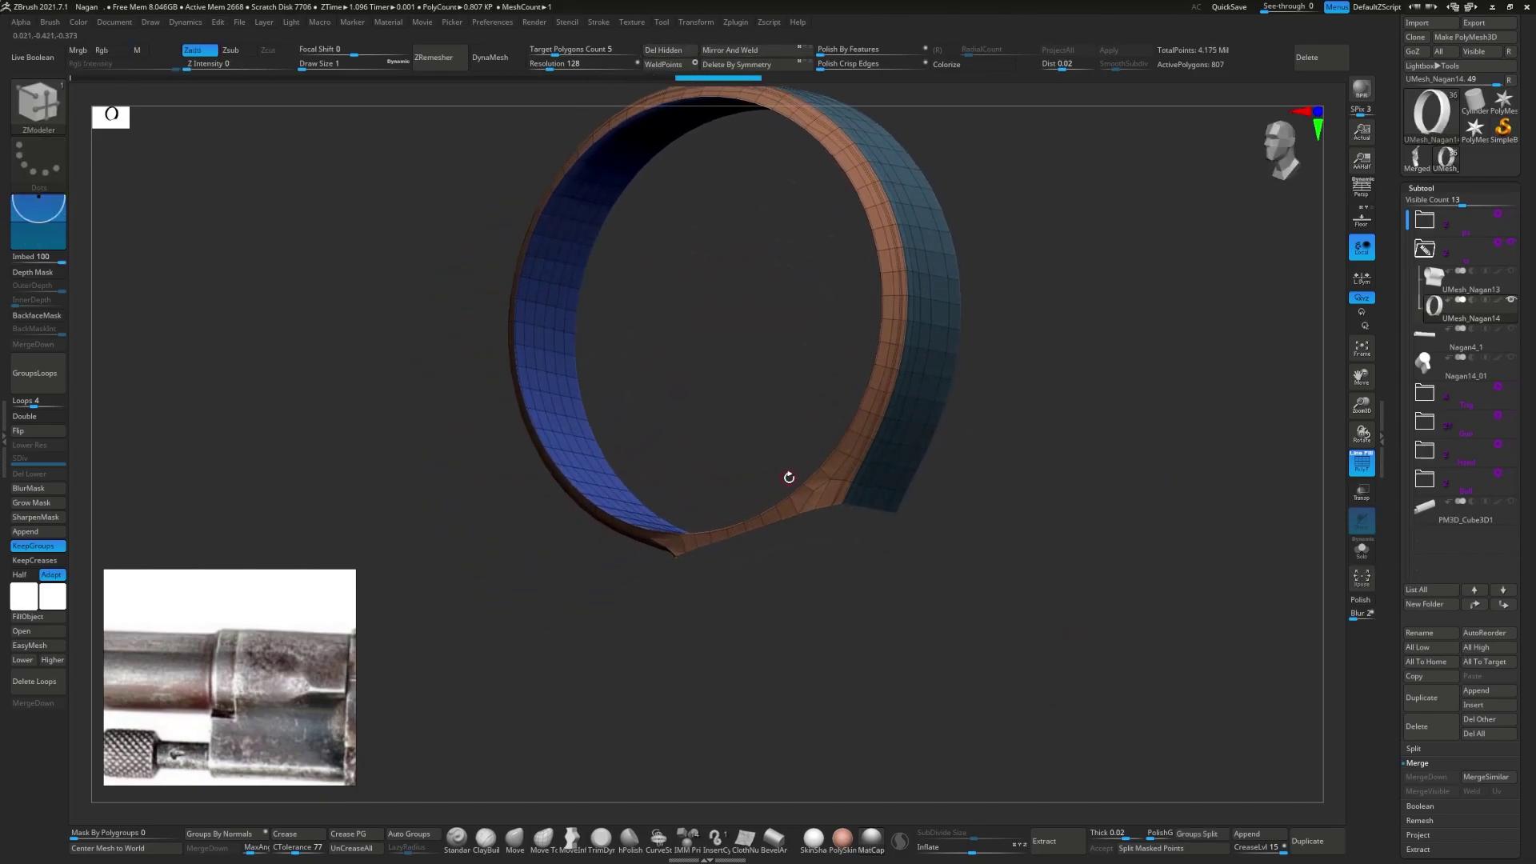
{"action": "right_click_drag", "start_coordinate": [877, 468], "coordinate": [1390, 588]}
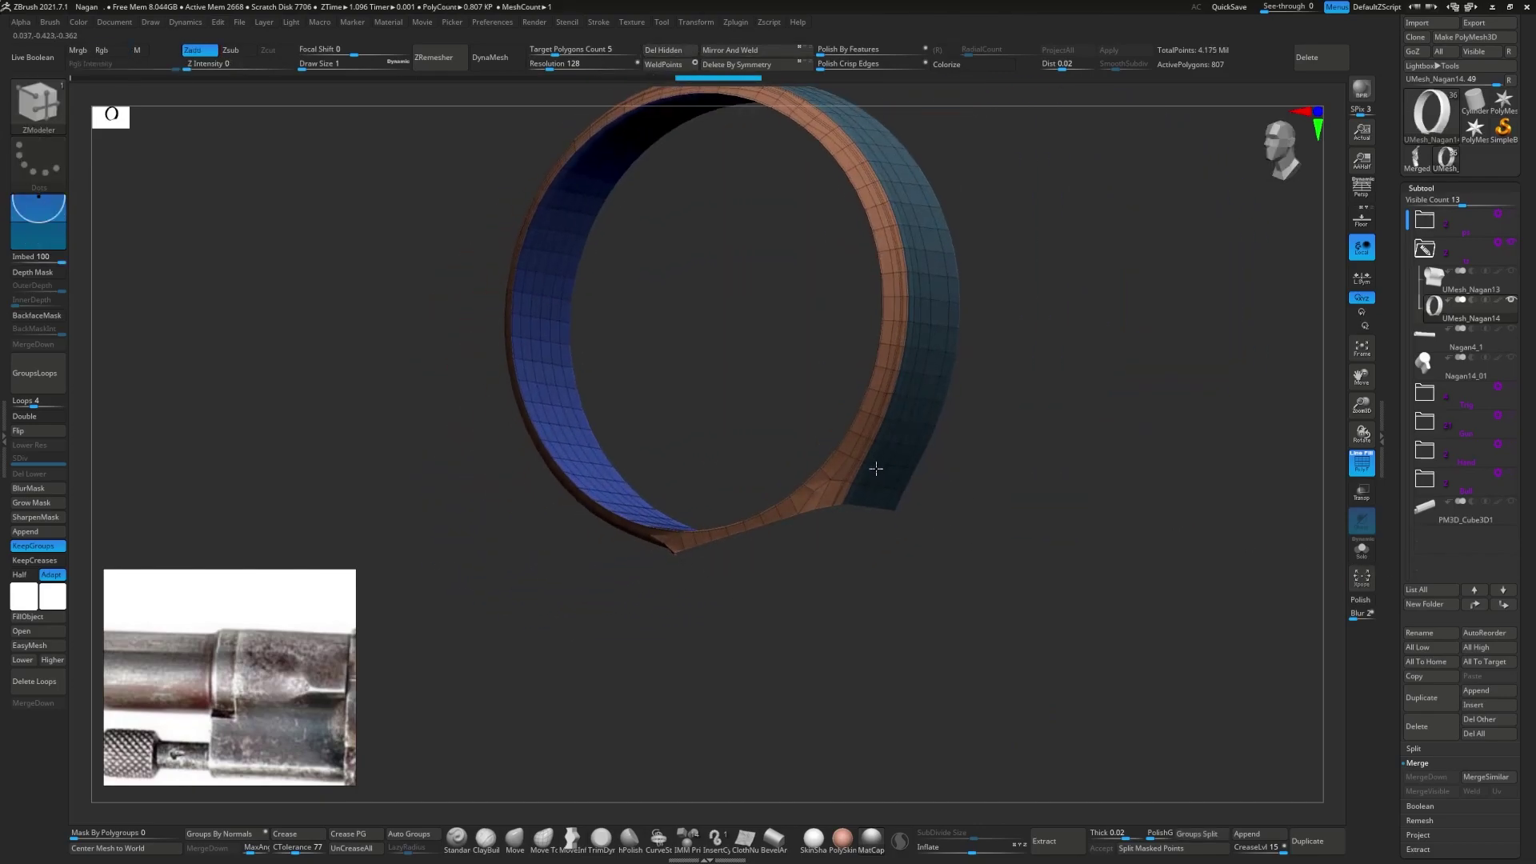
{"action": "left_click", "coordinate": [1362, 550]}
{"action": "mouse_move", "coordinate": [1471, 343]}
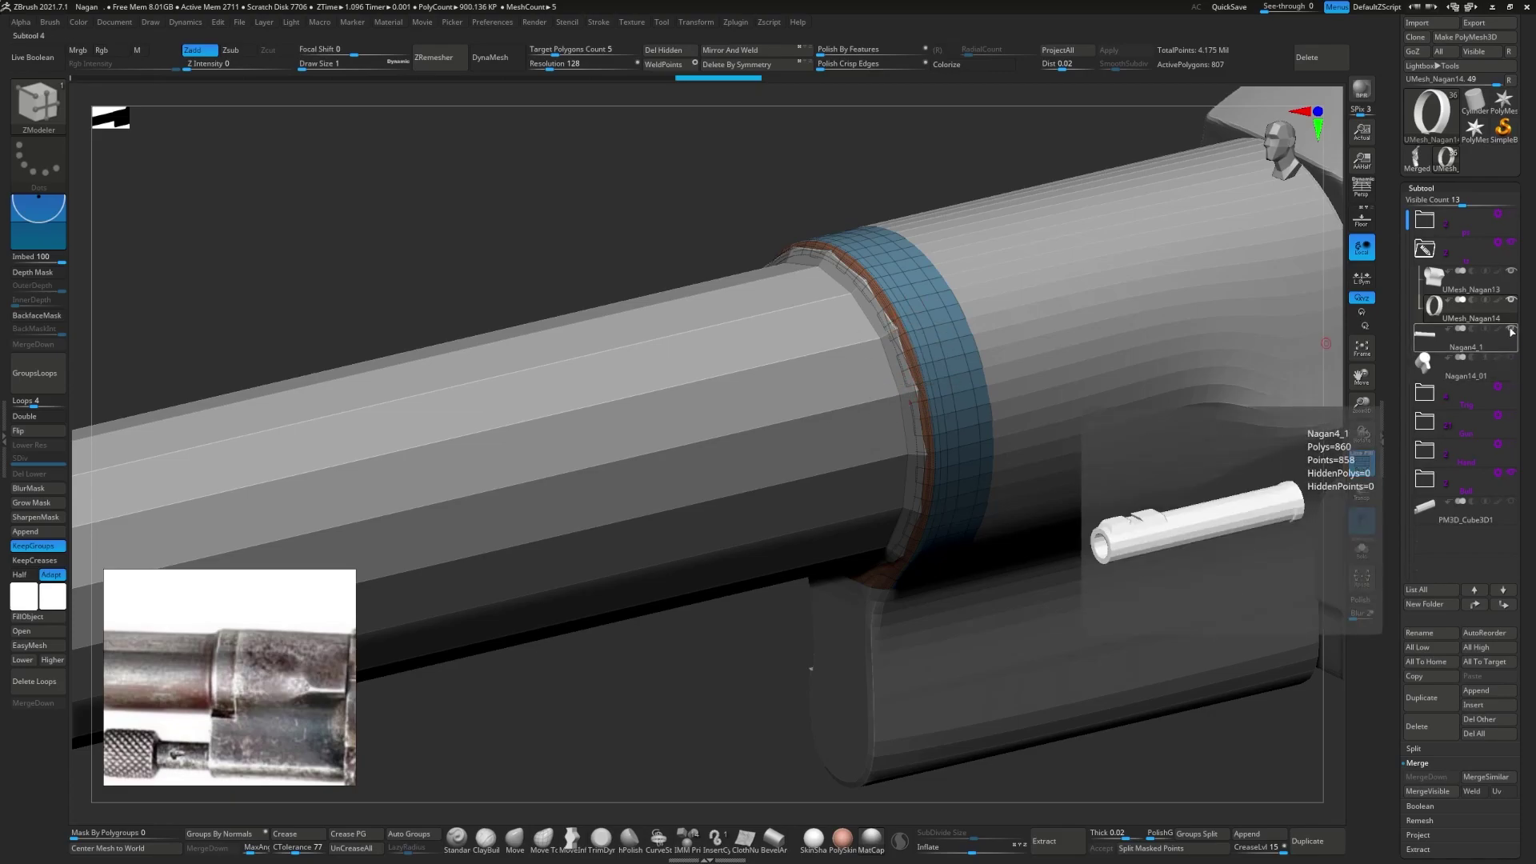
{"action": "left_click", "coordinate": [1362, 550]}
{"action": "left_click_drag", "start_coordinate": [1412, 713], "coordinate": [1412, 479]}
{"action": "scroll", "coordinate": [1412, 478], "scroll_direction": "down", "scroll_amount": 10}
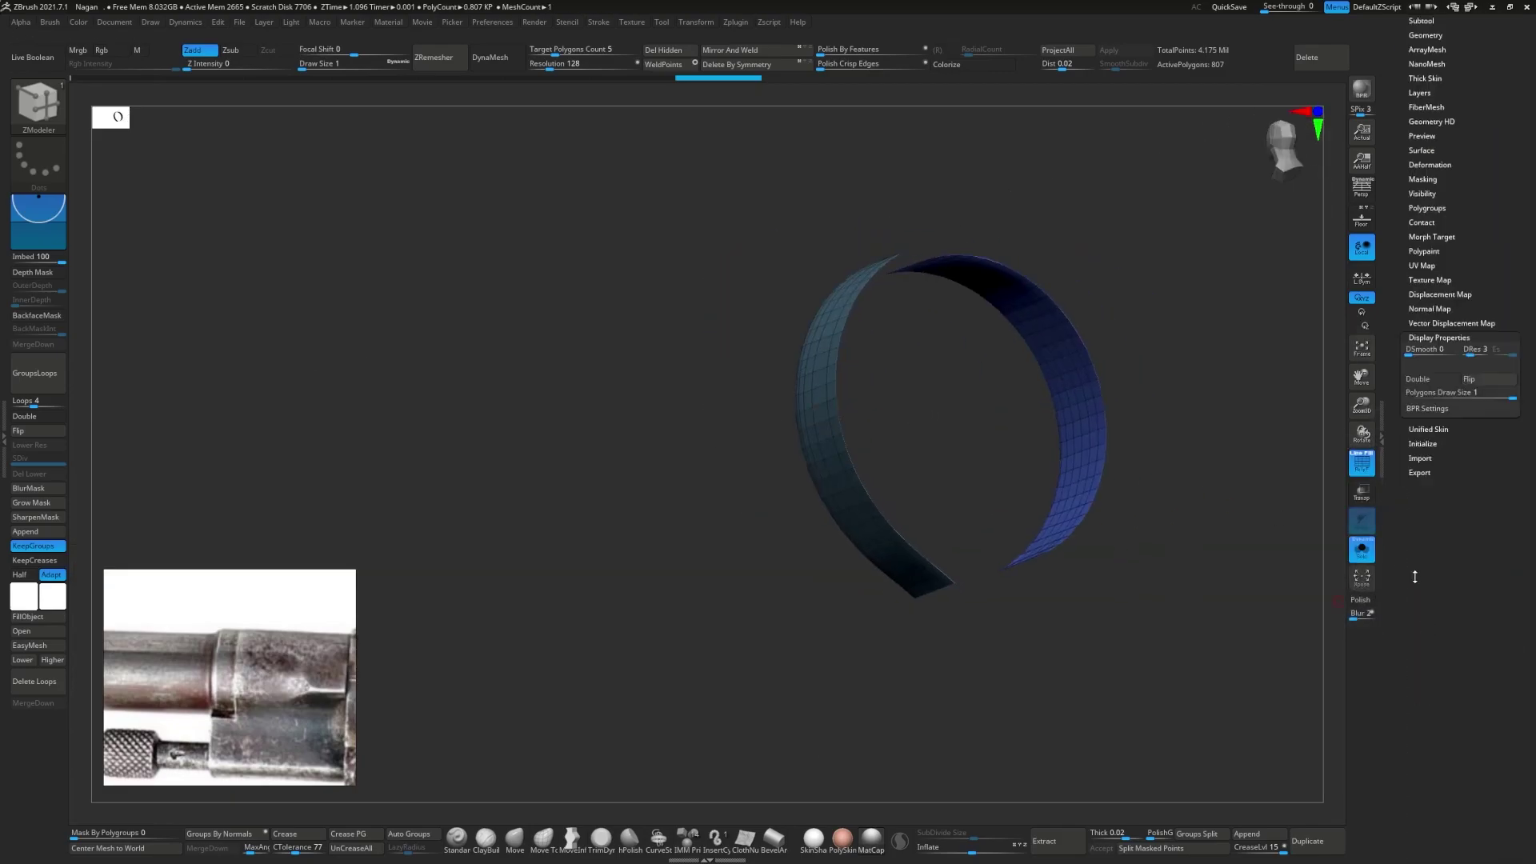
- Turn on Double display so the ring shows back faces, and clear its mask
{"action": "left_click", "coordinate": [1431, 379]}
{"action": "mouse_move", "coordinate": [1120, 384]}
{"action": "left_mouse_down"}
{"action": "mouse_move", "coordinate": [812, 397]}
{"action": "mouse_move", "coordinate": [1040, 408]}
{"action": "left_mouse_up"}
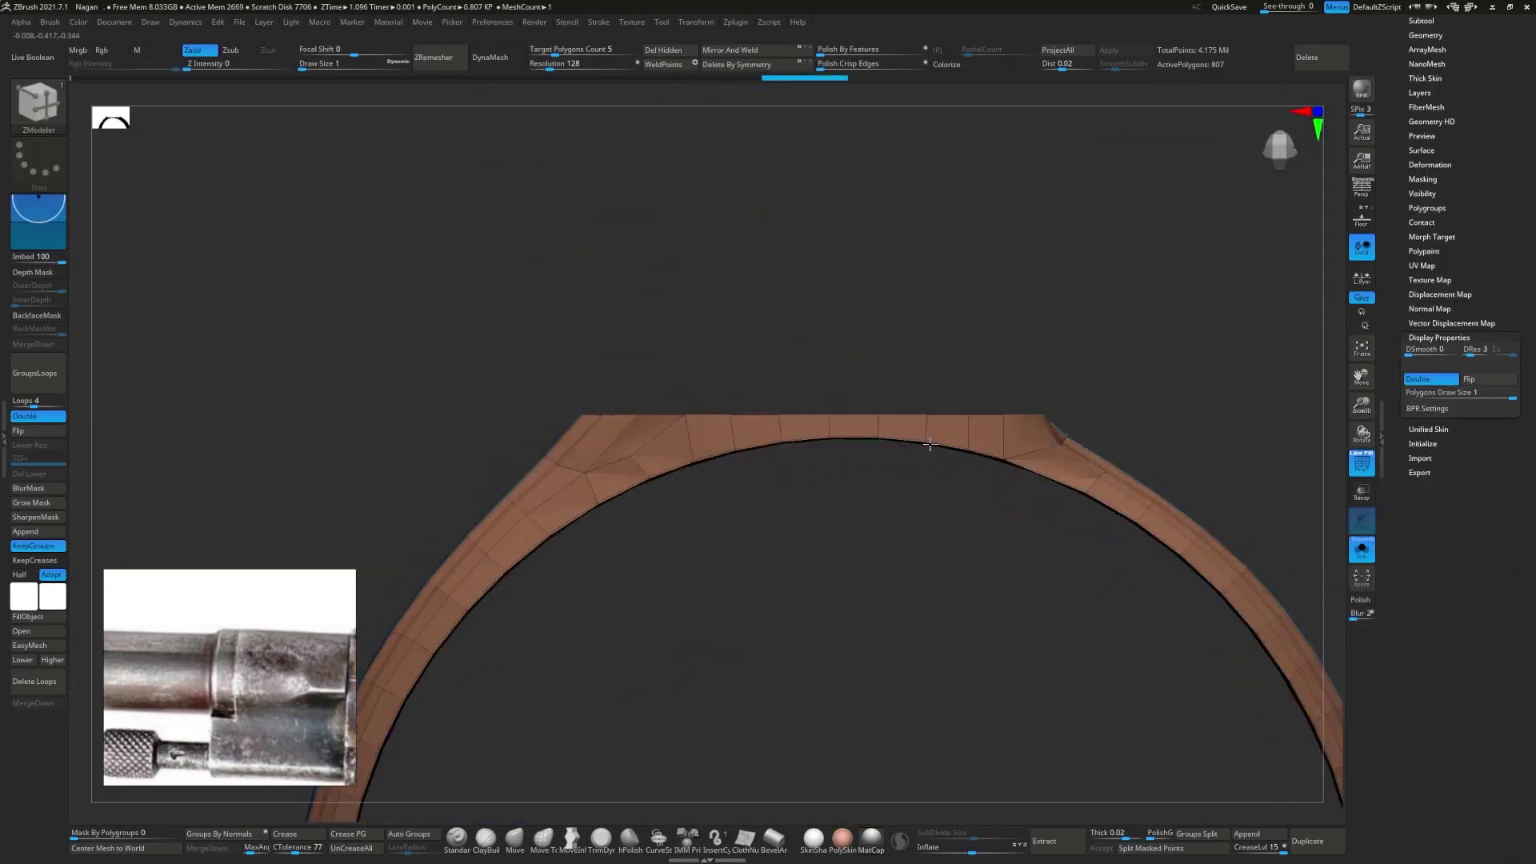
{"action": "left_click_drag", "start_coordinate": [1152, 421], "coordinate": [833, 352], "text": "alt"}
{"action": "left_click_drag", "start_coordinate": [688, 301], "coordinate": [1001, 417], "text": "ctrl"}
- Reposition the Transpose gizmo on the ring, then return to ZModeler and orbit its curvature
{"action": "key", "text": "w"}
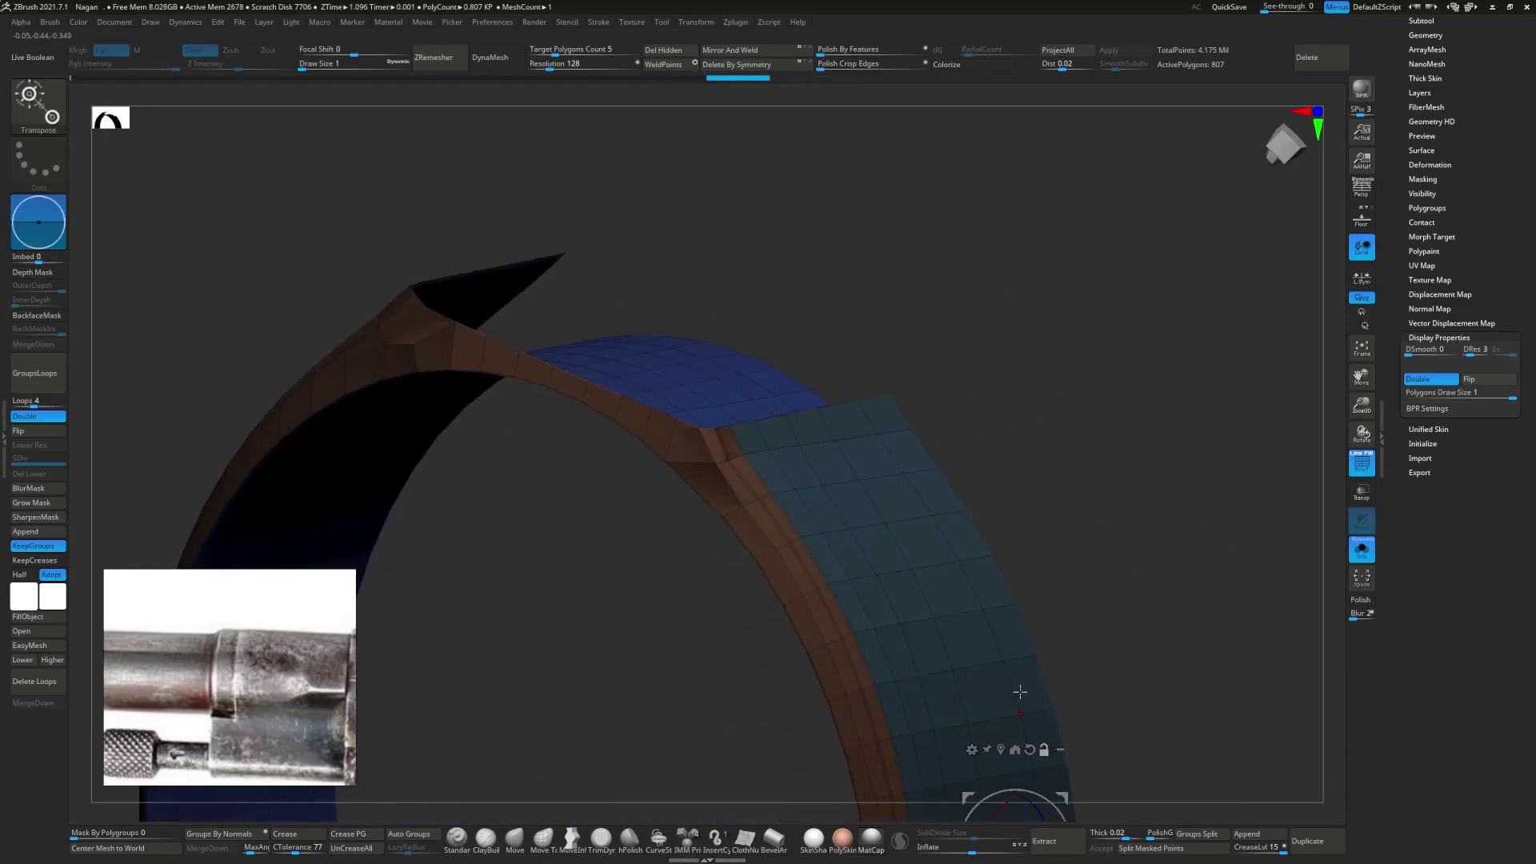
{"action": "left_click_drag", "start_coordinate": [499, 420], "coordinate": [629, 475]}
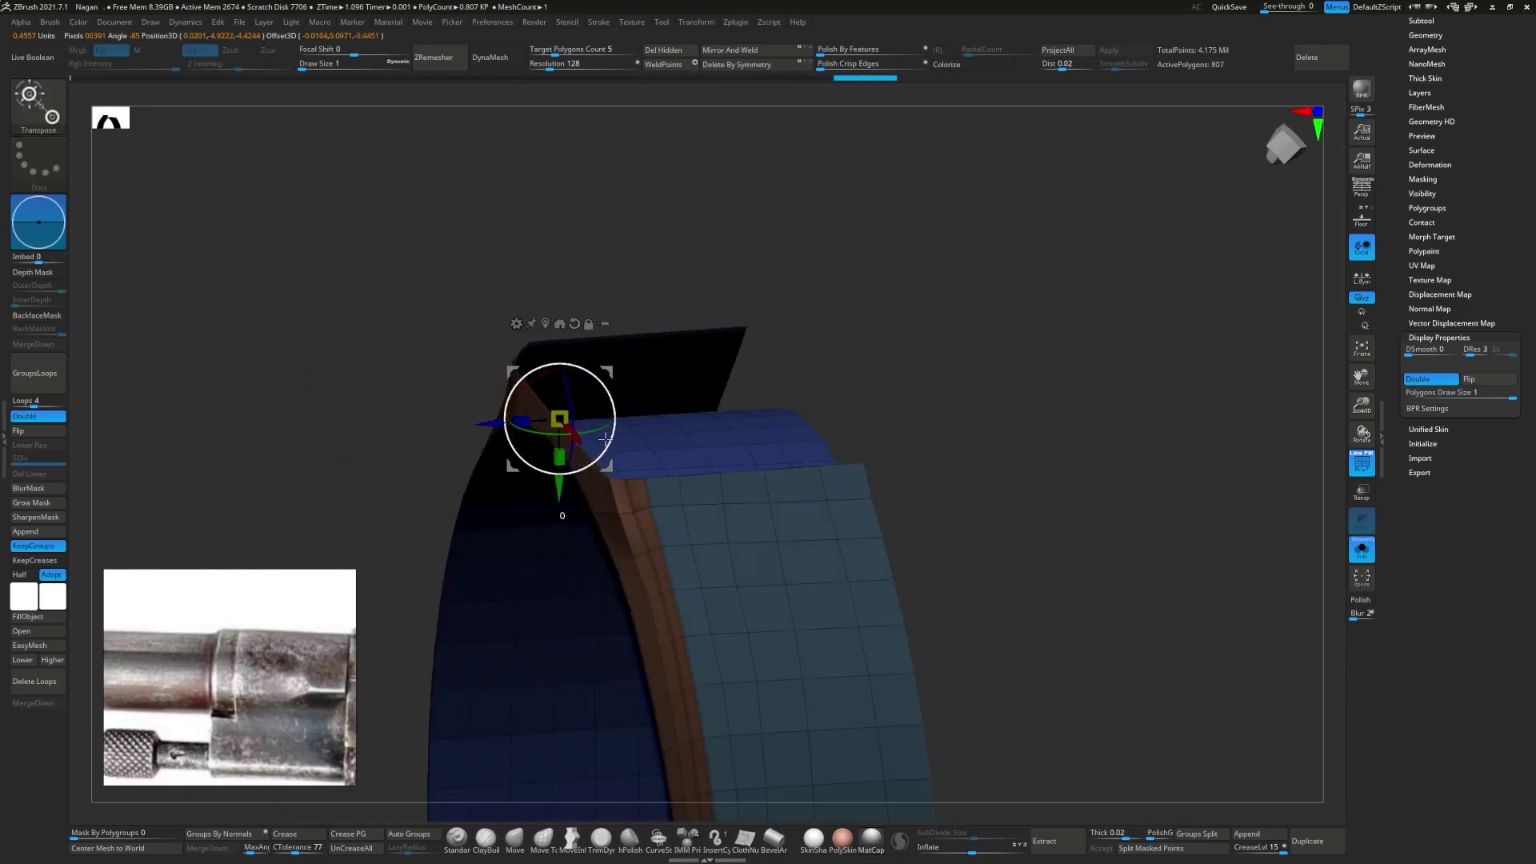
{"action": "left_click_drag", "start_coordinate": [692, 312], "coordinate": [725, 408]}
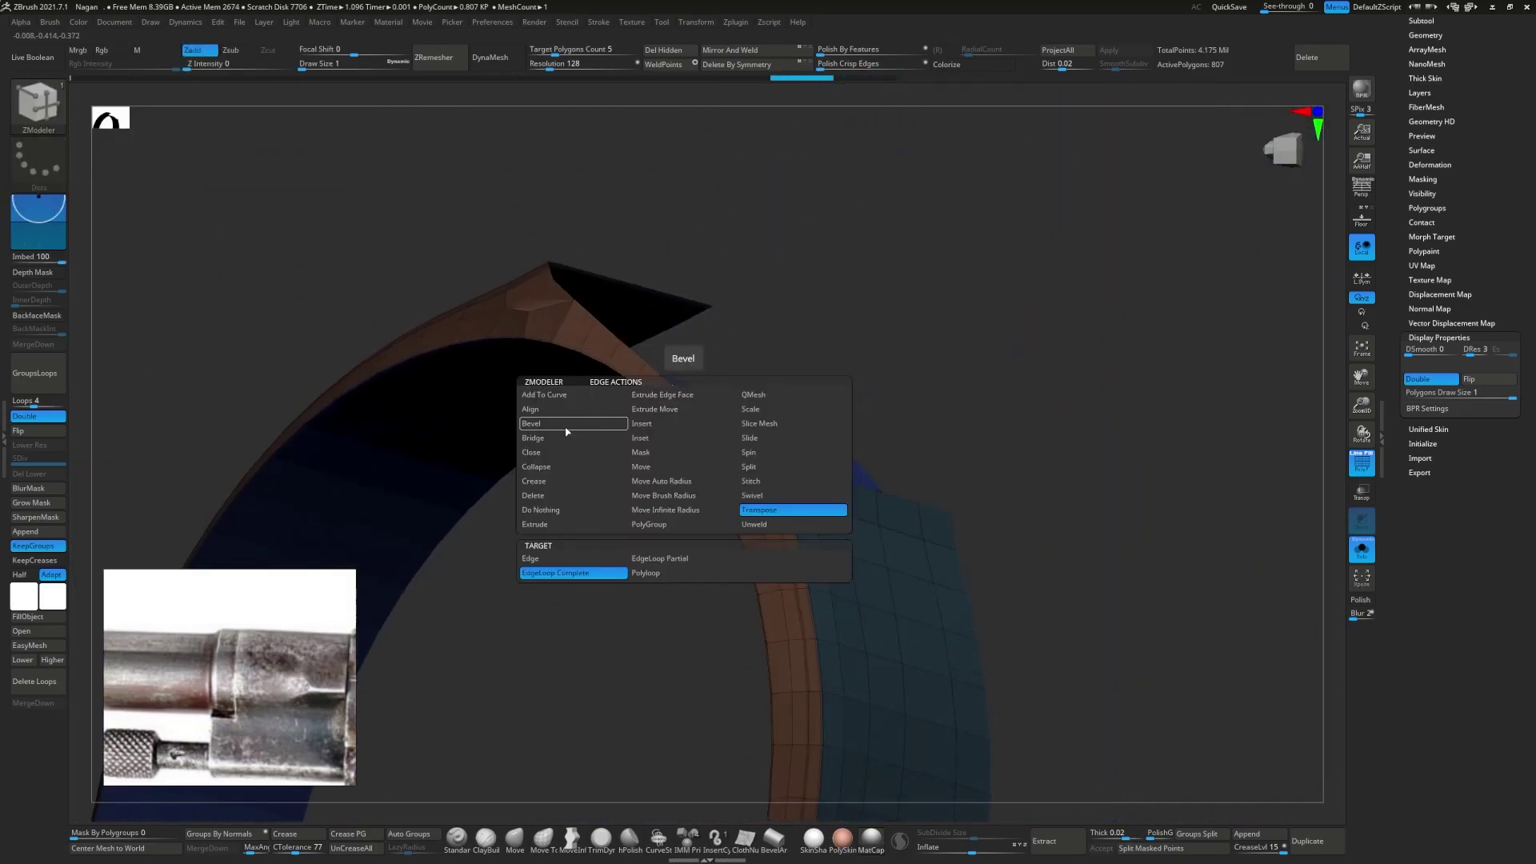
{"action": "key", "text": "space"}
{"action": "right_click_drag", "start_coordinate": [656, 374], "coordinate": [746, 338]}
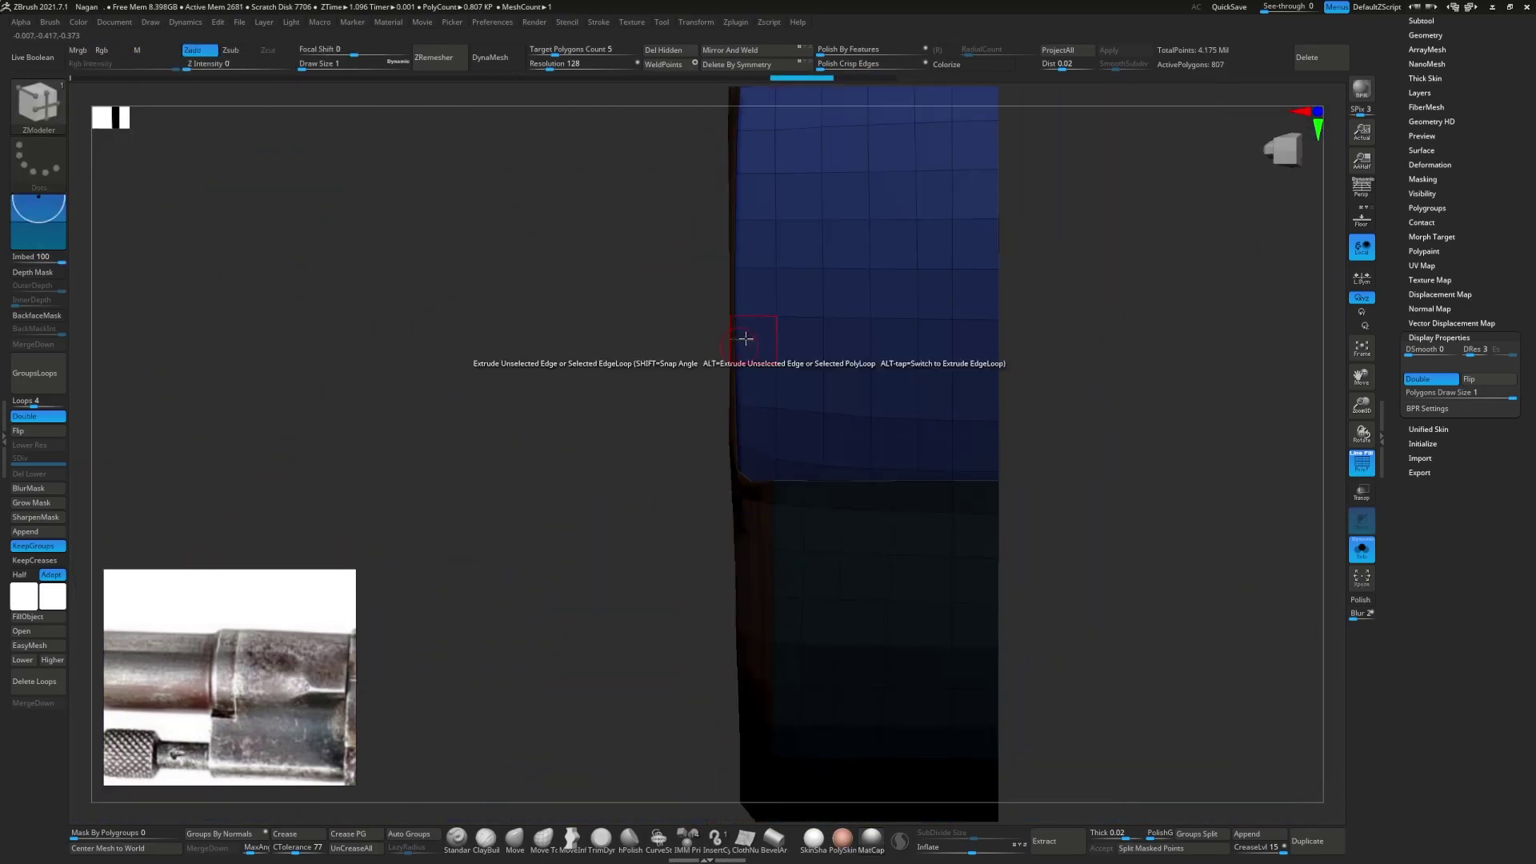
{"action": "right_click_drag", "start_coordinate": [986, 336], "coordinate": [769, 417]}
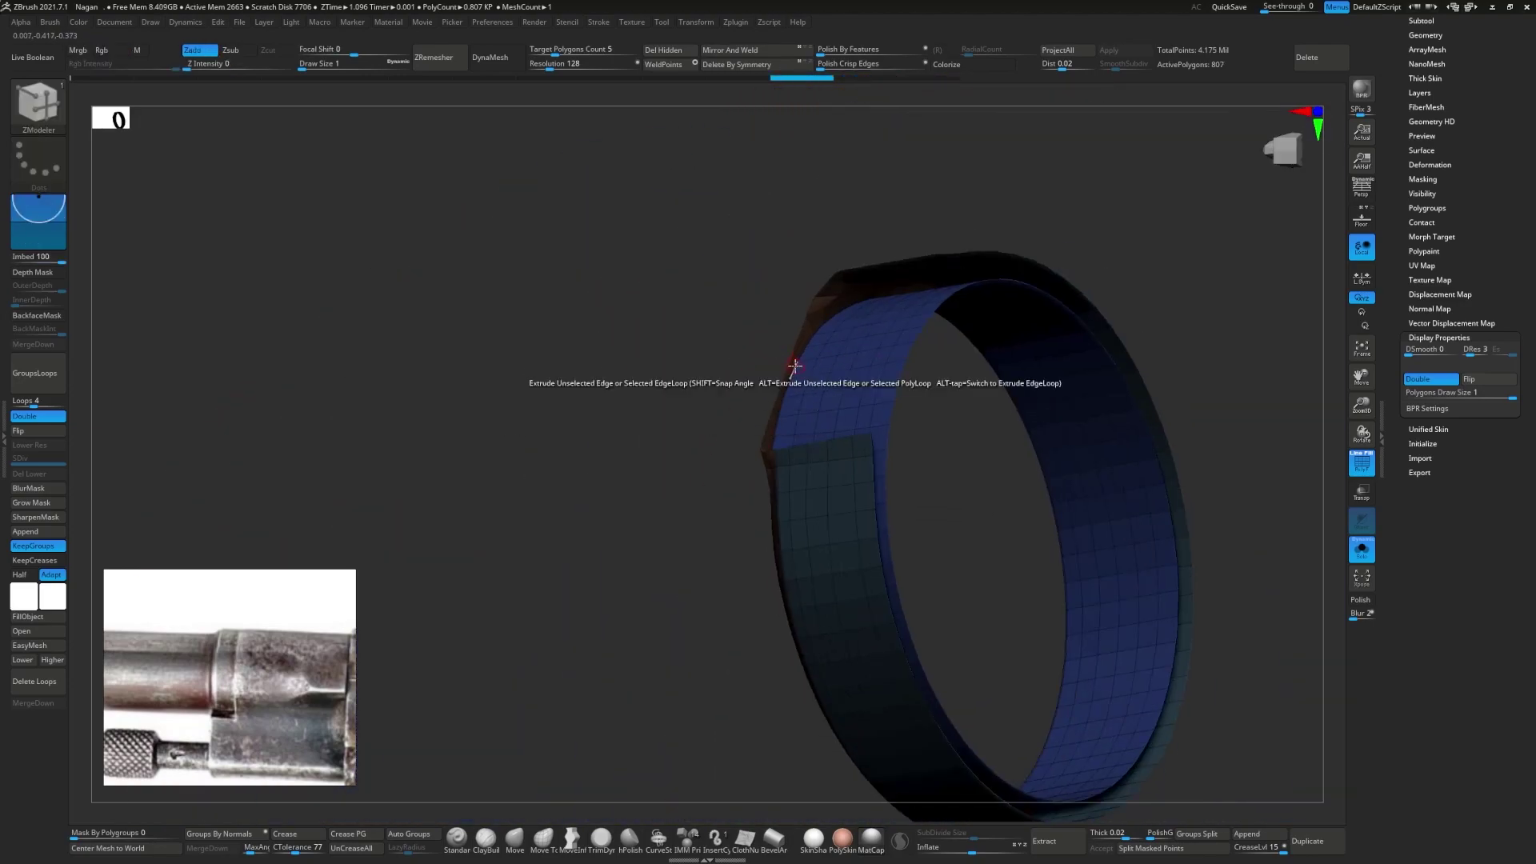
- Select the UMesh_Nagan14 cutter cube and restore its earlier position with redo
{"action": "left_click", "coordinate": [925, 321], "text": "alt"}
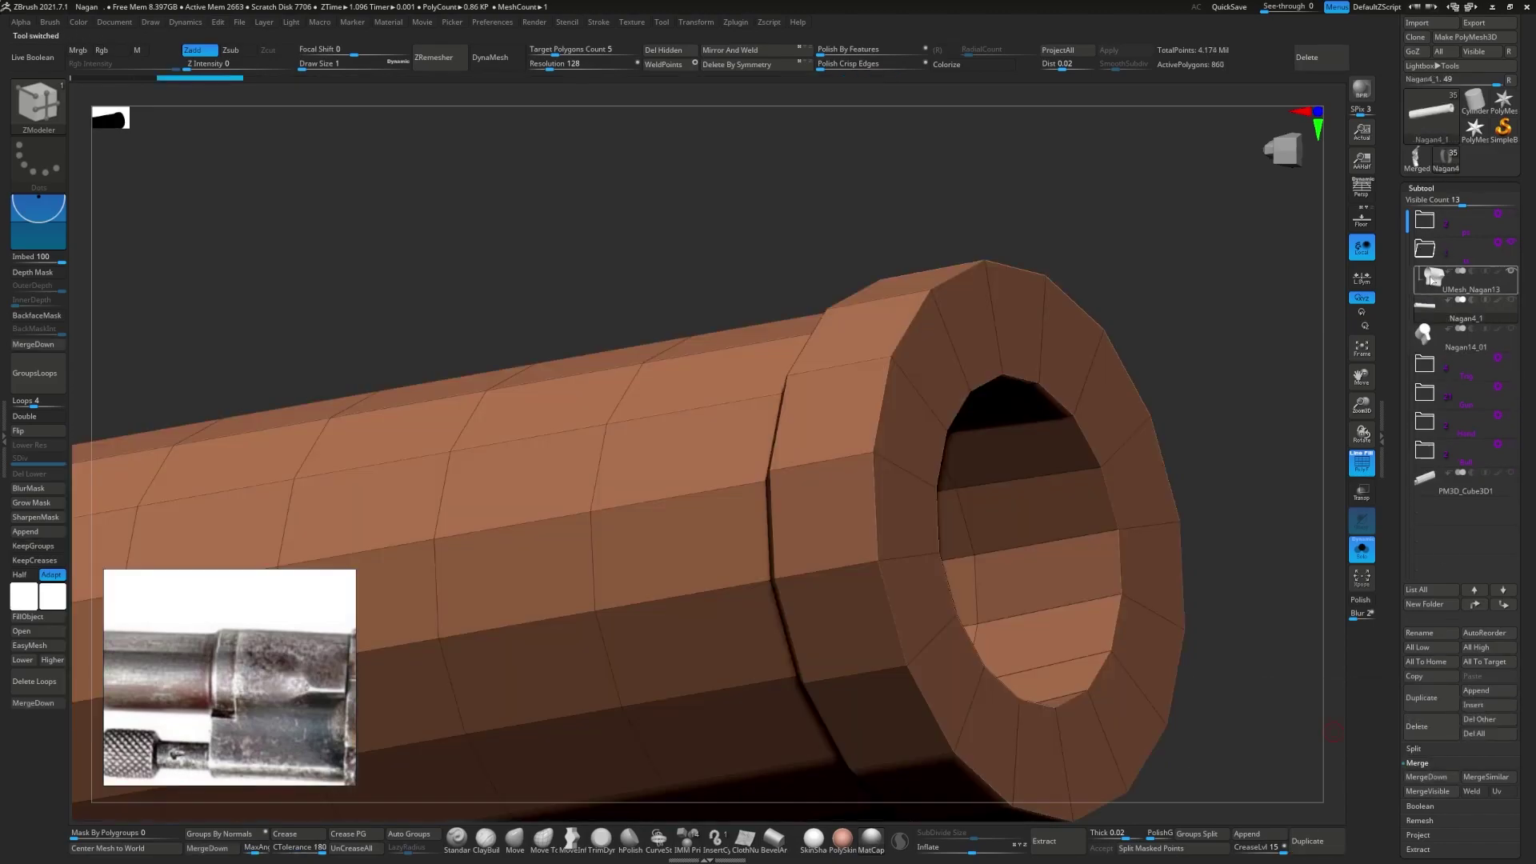
{"action": "key", "text": "f"}
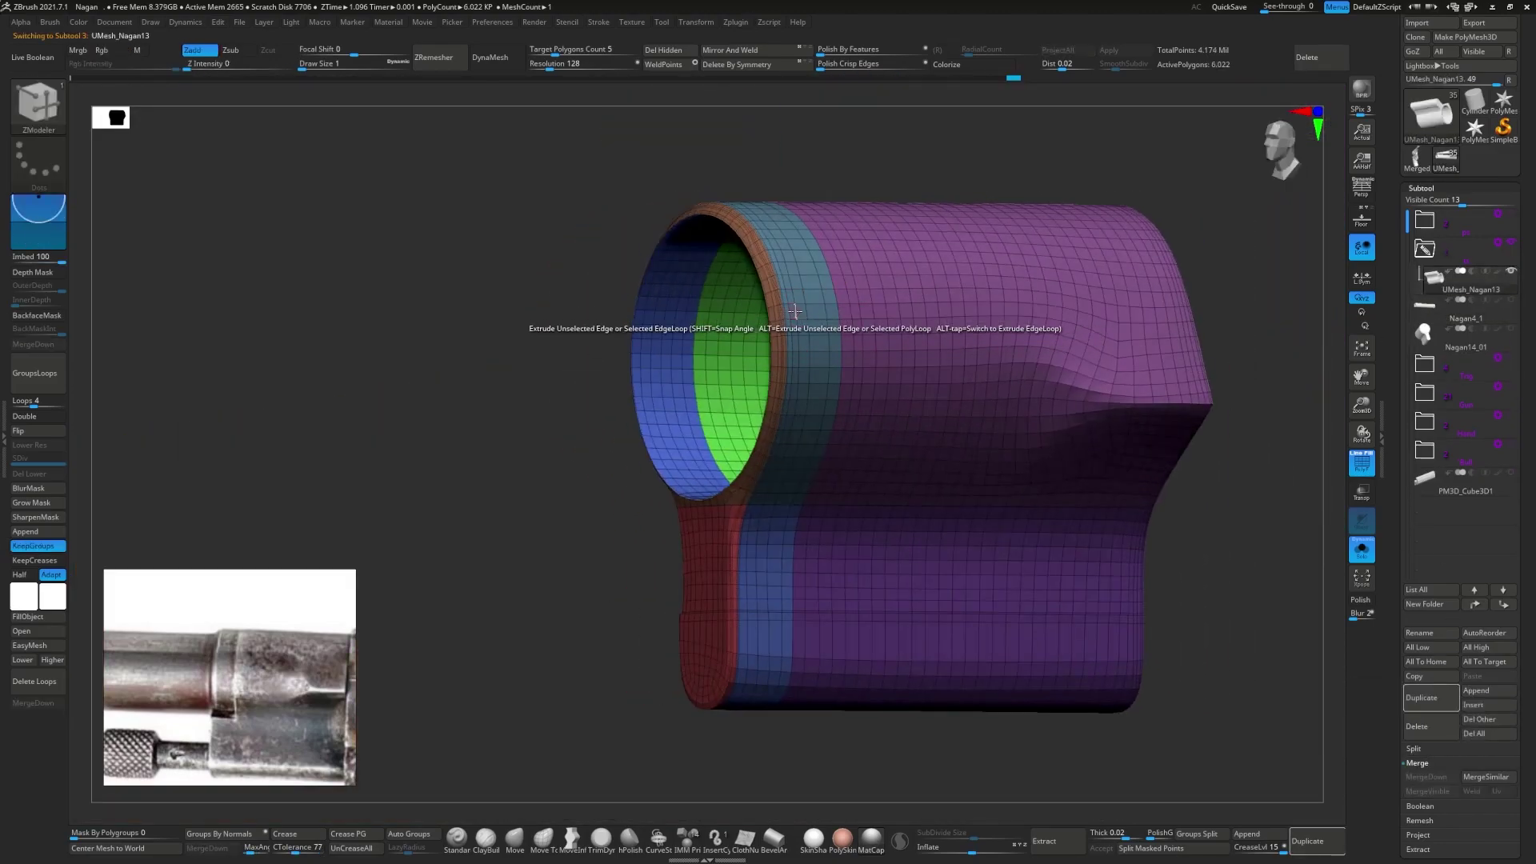
{"action": "left_click", "coordinate": [1423, 339]}
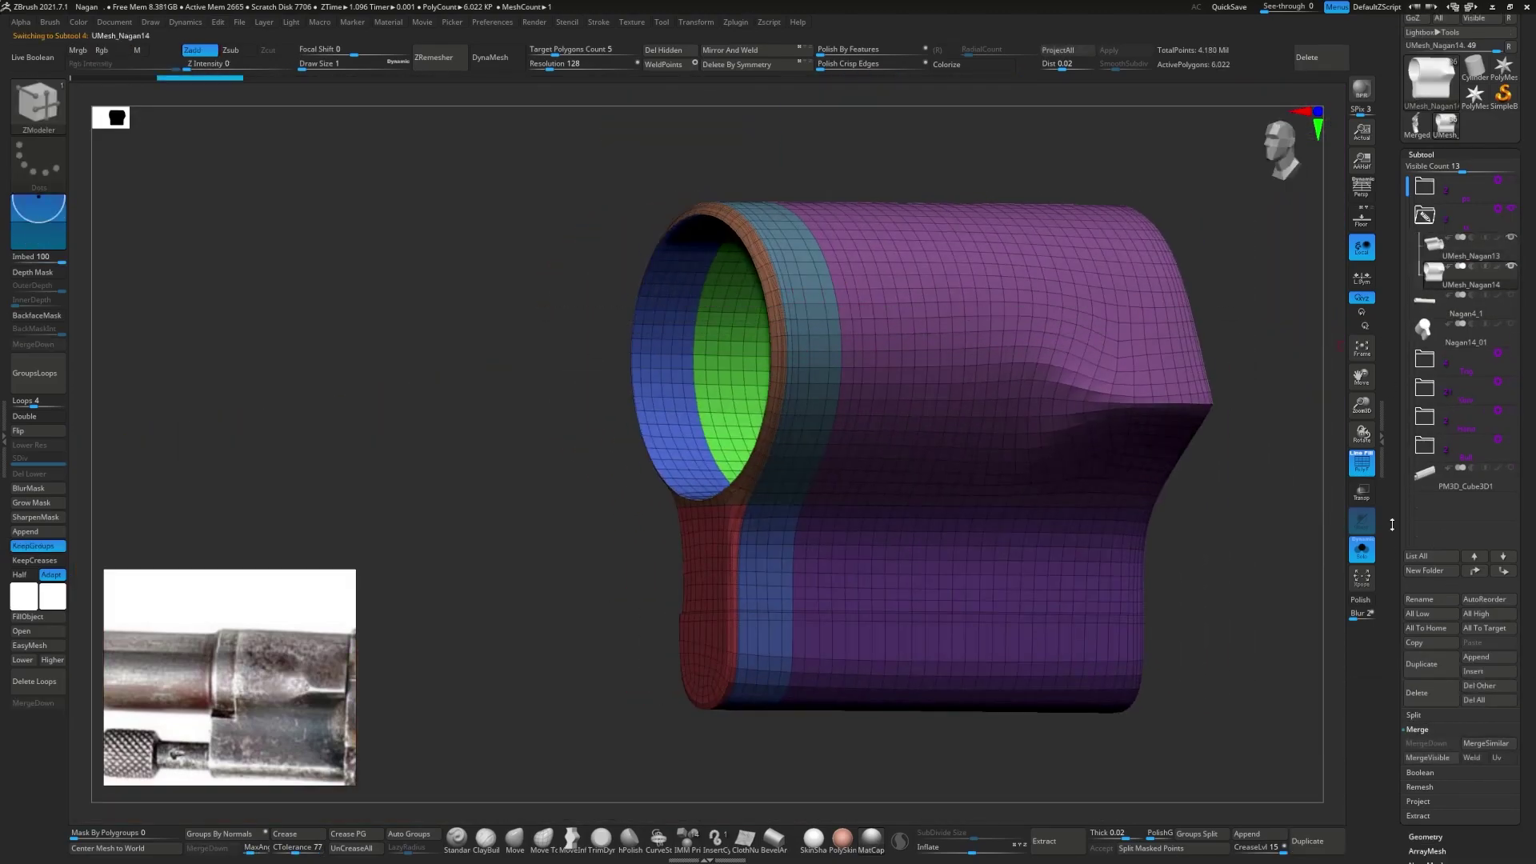
{"action": "key", "text": "w"}
{"action": "left_click", "coordinate": [917, 362]}
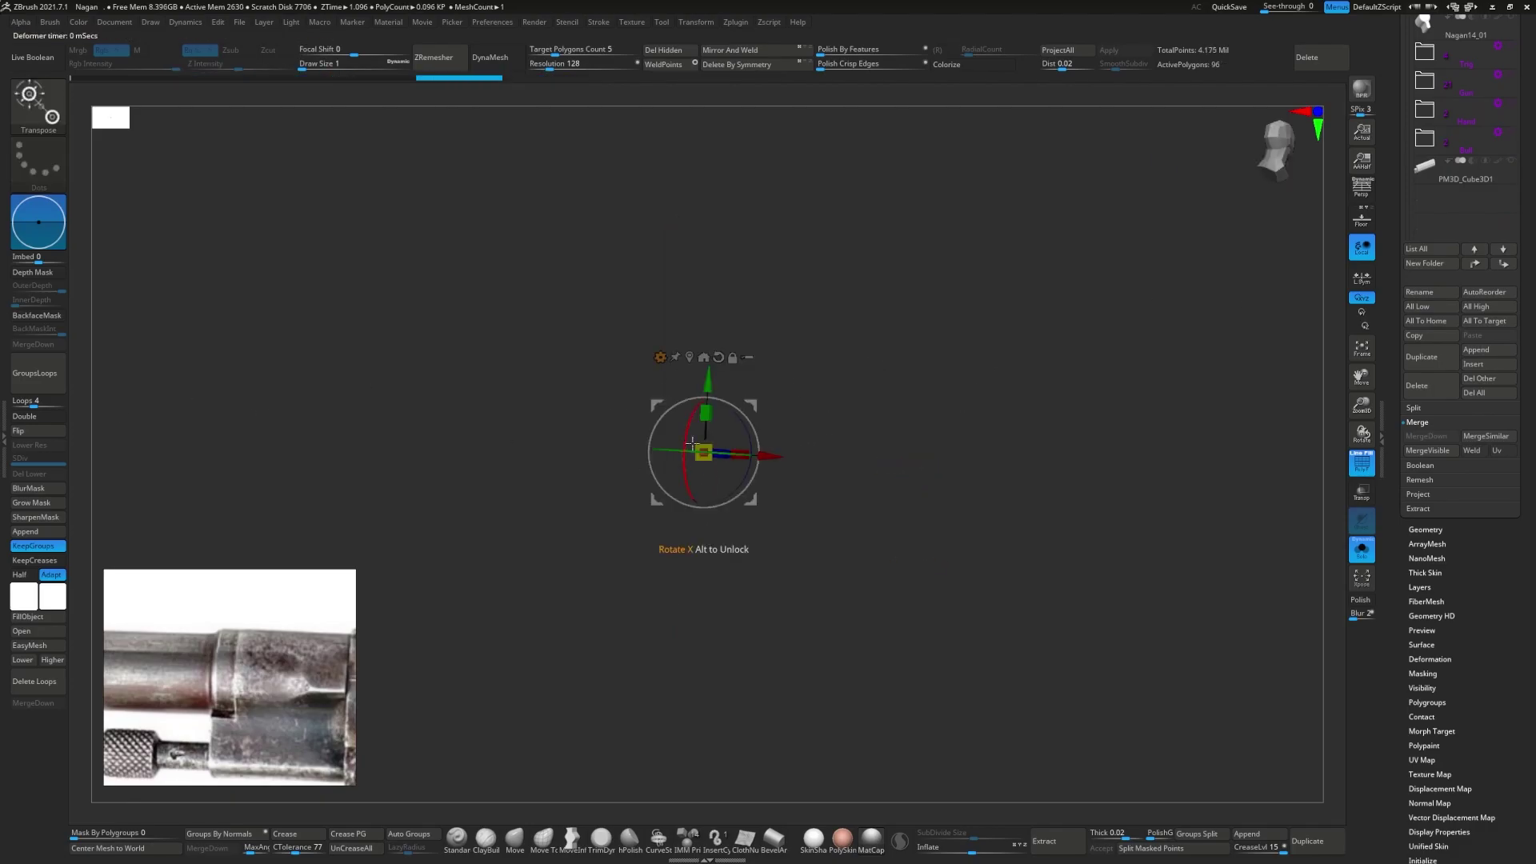
{"action": "key", "text": "ctrl+shift+z"}
{"action": "key", "text": "ctrl+shift+z"}
{"action": "key", "text": "ctrl+shift+z"}
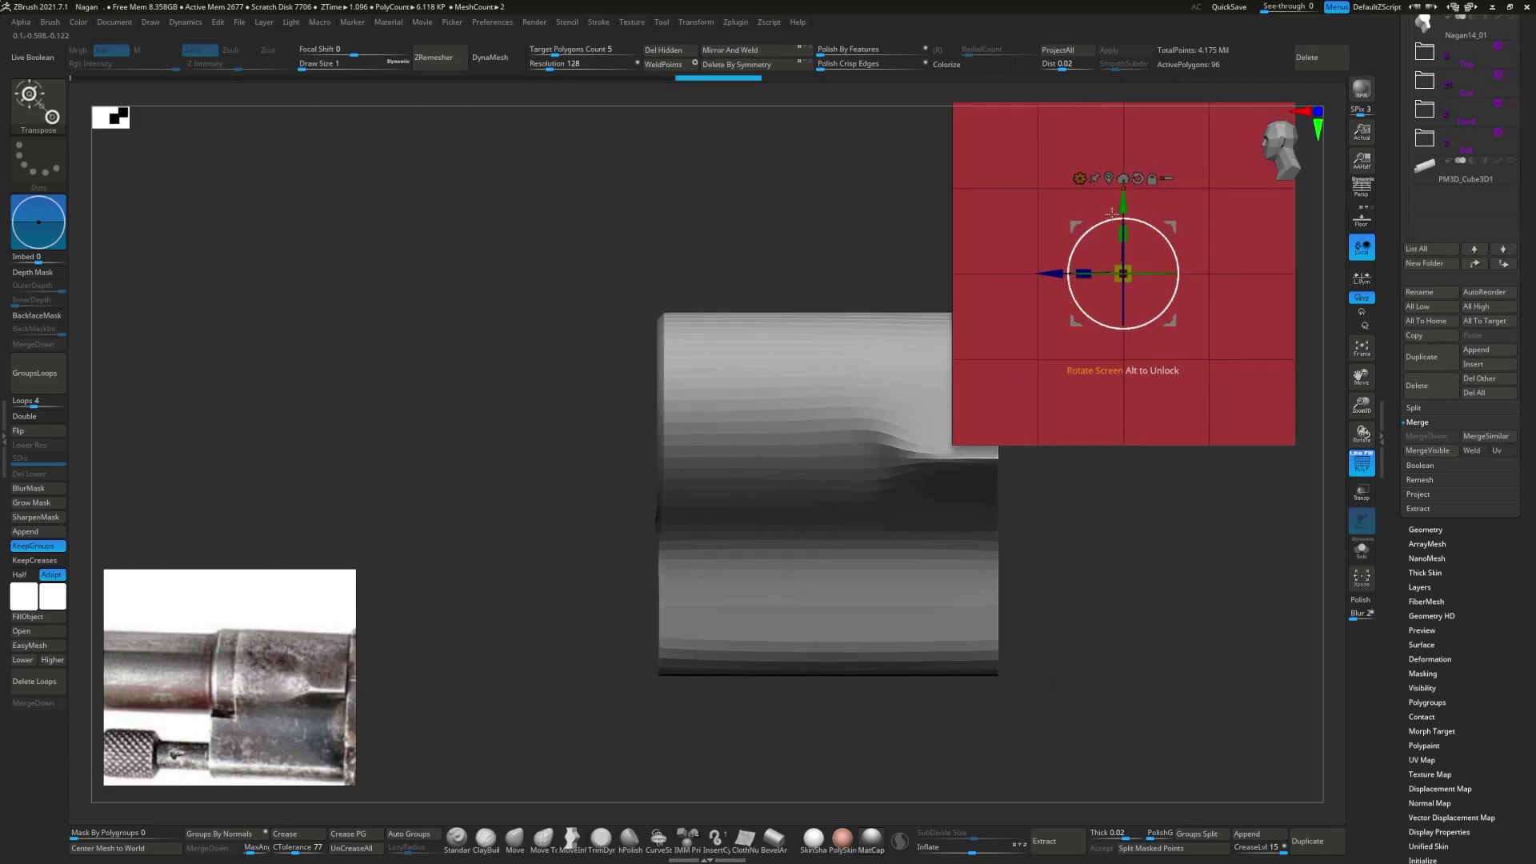
{"action": "key", "text": "ctrl+shift+z"}
{"action": "key", "text": "ctrl+shift+z"}
{"action": "key", "text": "ctrl+shift+z"}
{"action": "key", "text": "ctrl+shift+z"}
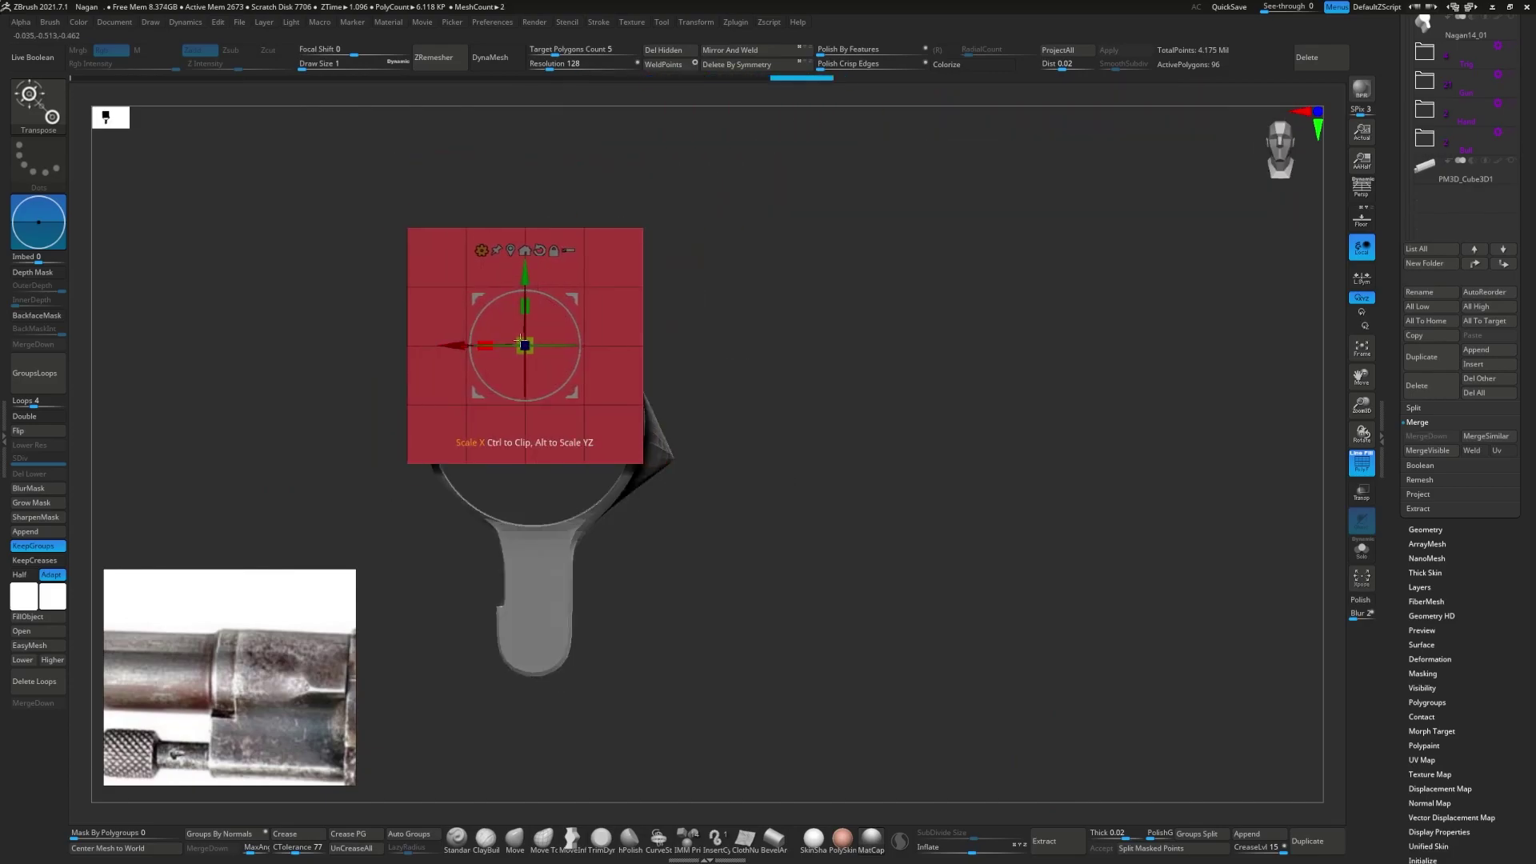
{"action": "key", "text": "ctrl+shift+z"}
{"action": "key", "text": "ctrl+shift+z"}
{"action": "key", "text": "ctrl+shift+z"}
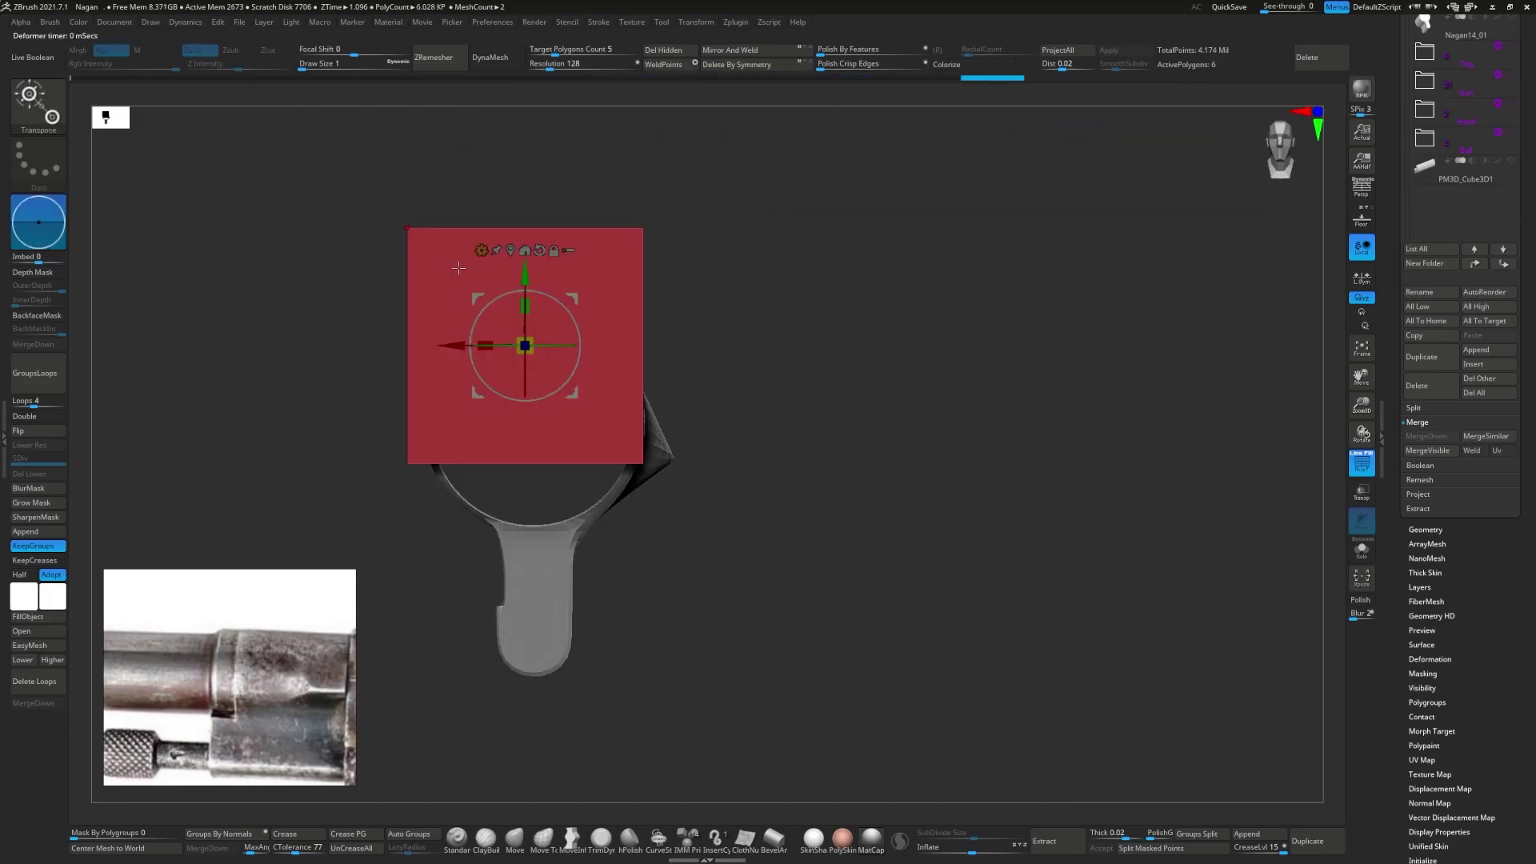
{"action": "key", "text": "ctrl+shift+z"}
{"action": "key", "text": "ctrl+shift+z"}
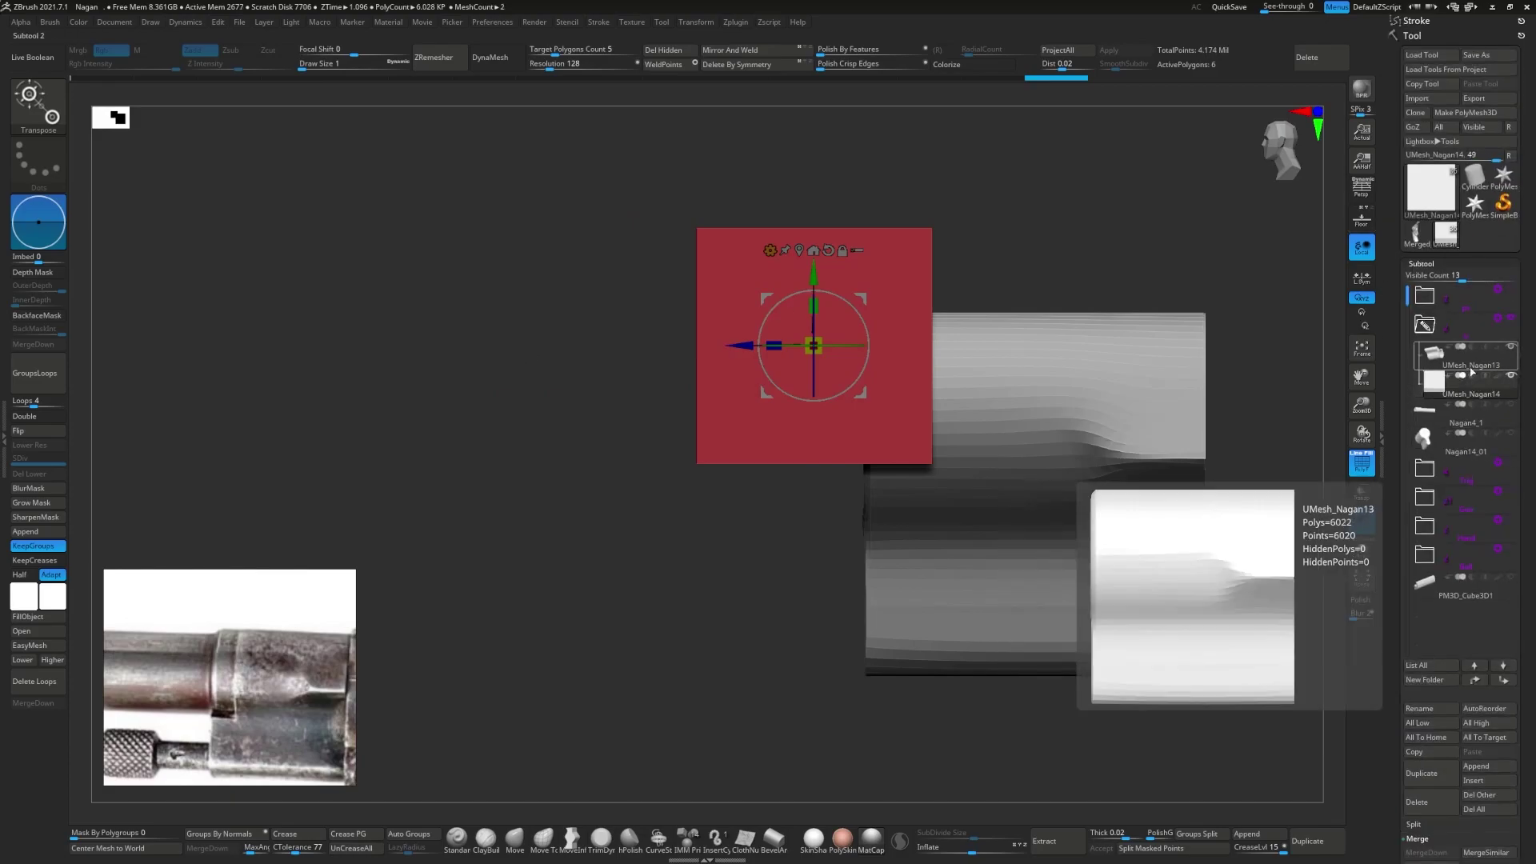
- Enable Live Boolean and inspect the cube flattening the sleeve's lug
{"action": "left_click", "coordinate": [32, 57]}
{"action": "left_click_drag", "start_coordinate": [885, 387], "coordinate": [765, 308]}
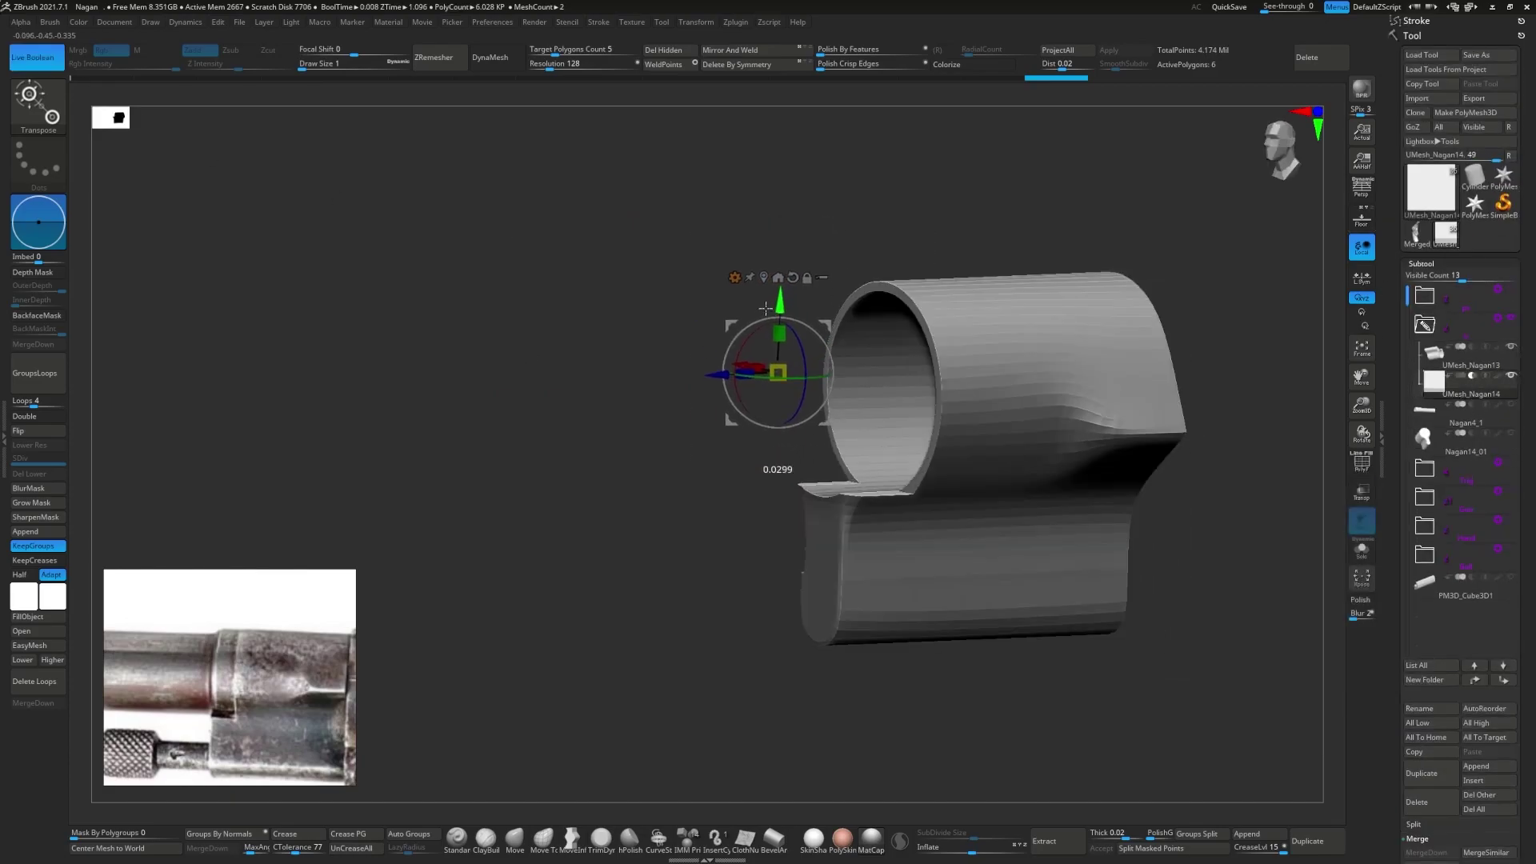
{"action": "left_click", "coordinate": [898, 395], "text": "alt"}
{"action": "right_click_drag", "start_coordinate": [898, 395], "coordinate": [1040, 384], "text": "ctrl"}
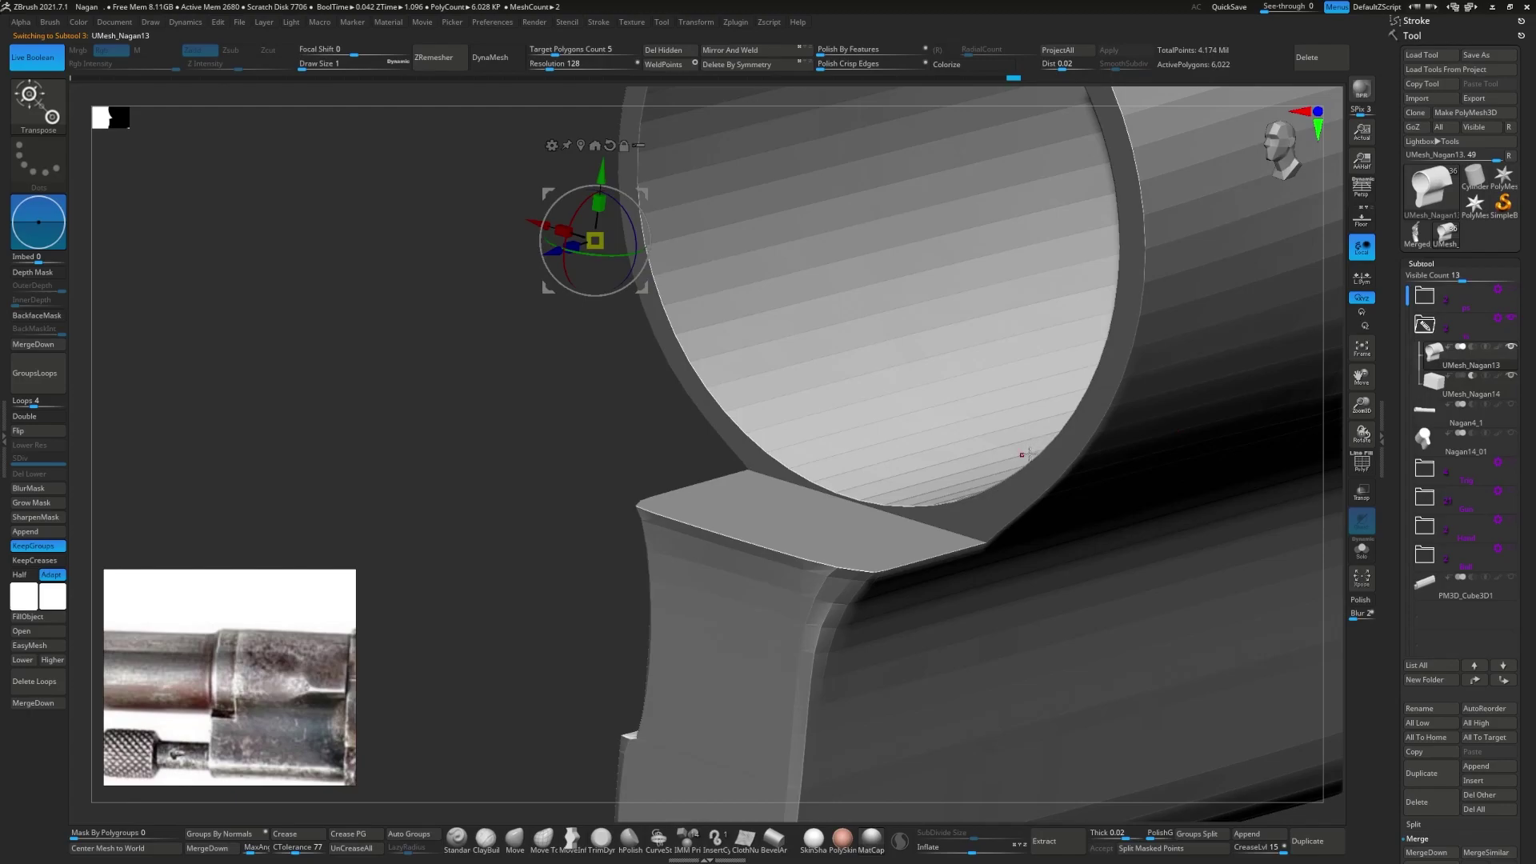
{"action": "key", "text": "b"}
{"action": "key", "text": "z"}
{"action": "key", "text": "m"}
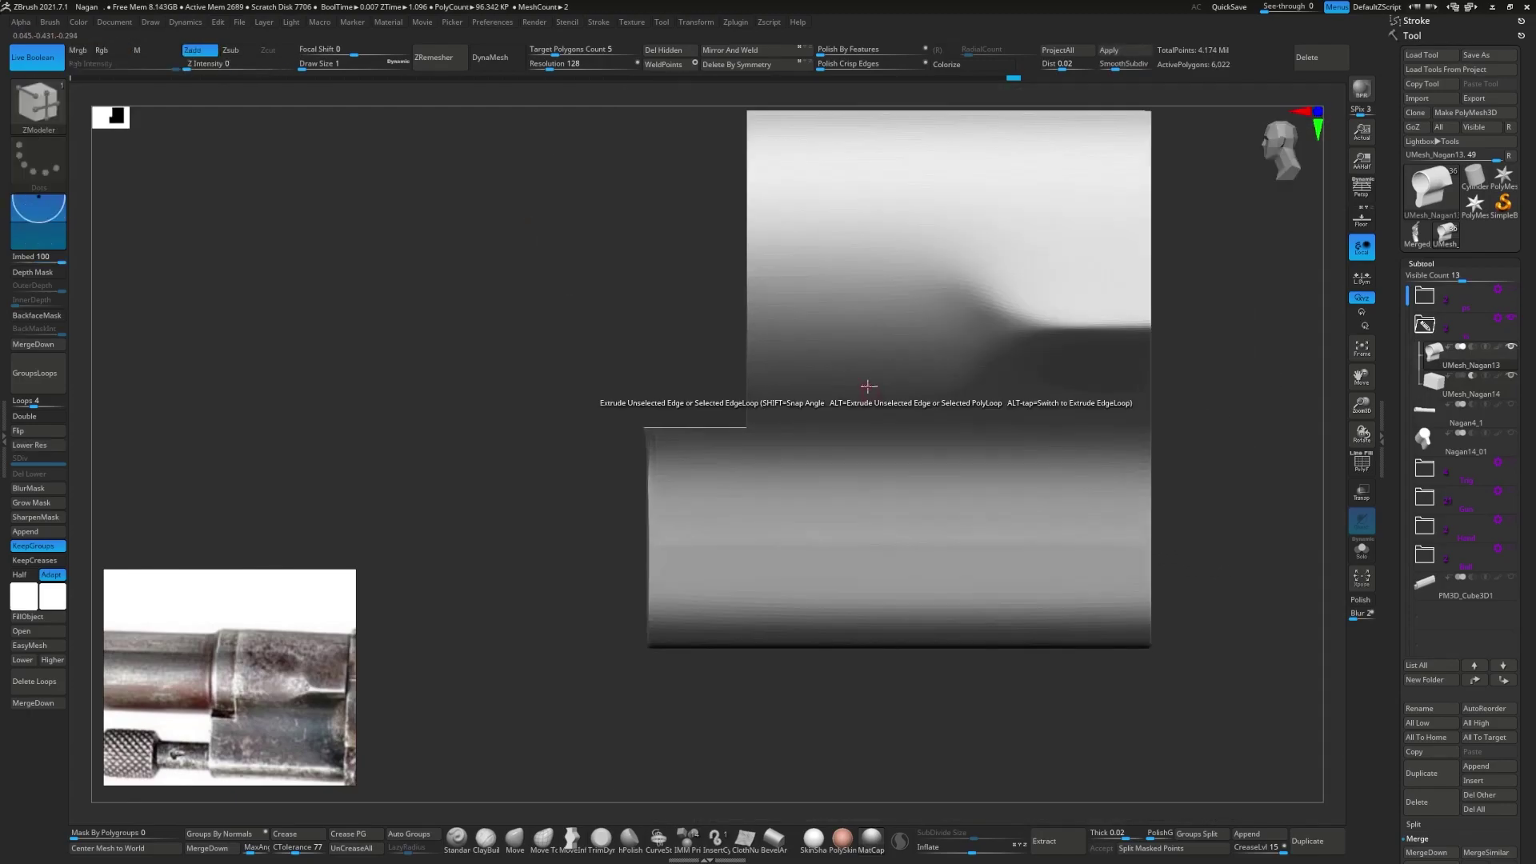
{"action": "key", "text": "f"}
- Reselect the UMesh_Nagan14 cutter and orbit to a front view of the ring
{"action": "right_click_drag", "start_coordinate": [836, 467], "coordinate": [688, 320]}
{"action": "key", "text": "w"}
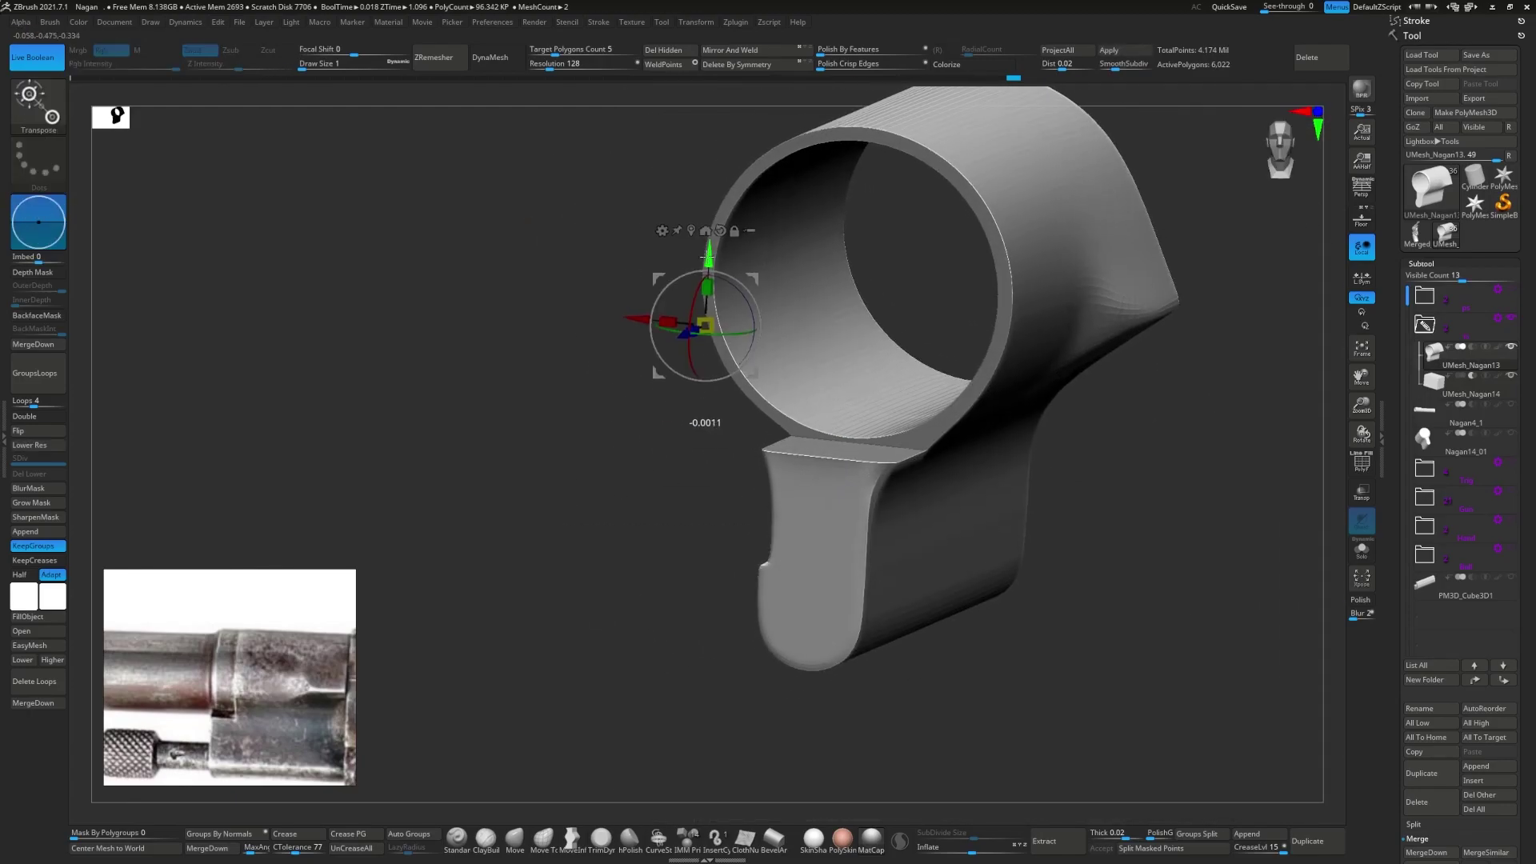
{"action": "left_click", "coordinate": [792, 296], "text": "alt"}
{"action": "key", "text": "q"}
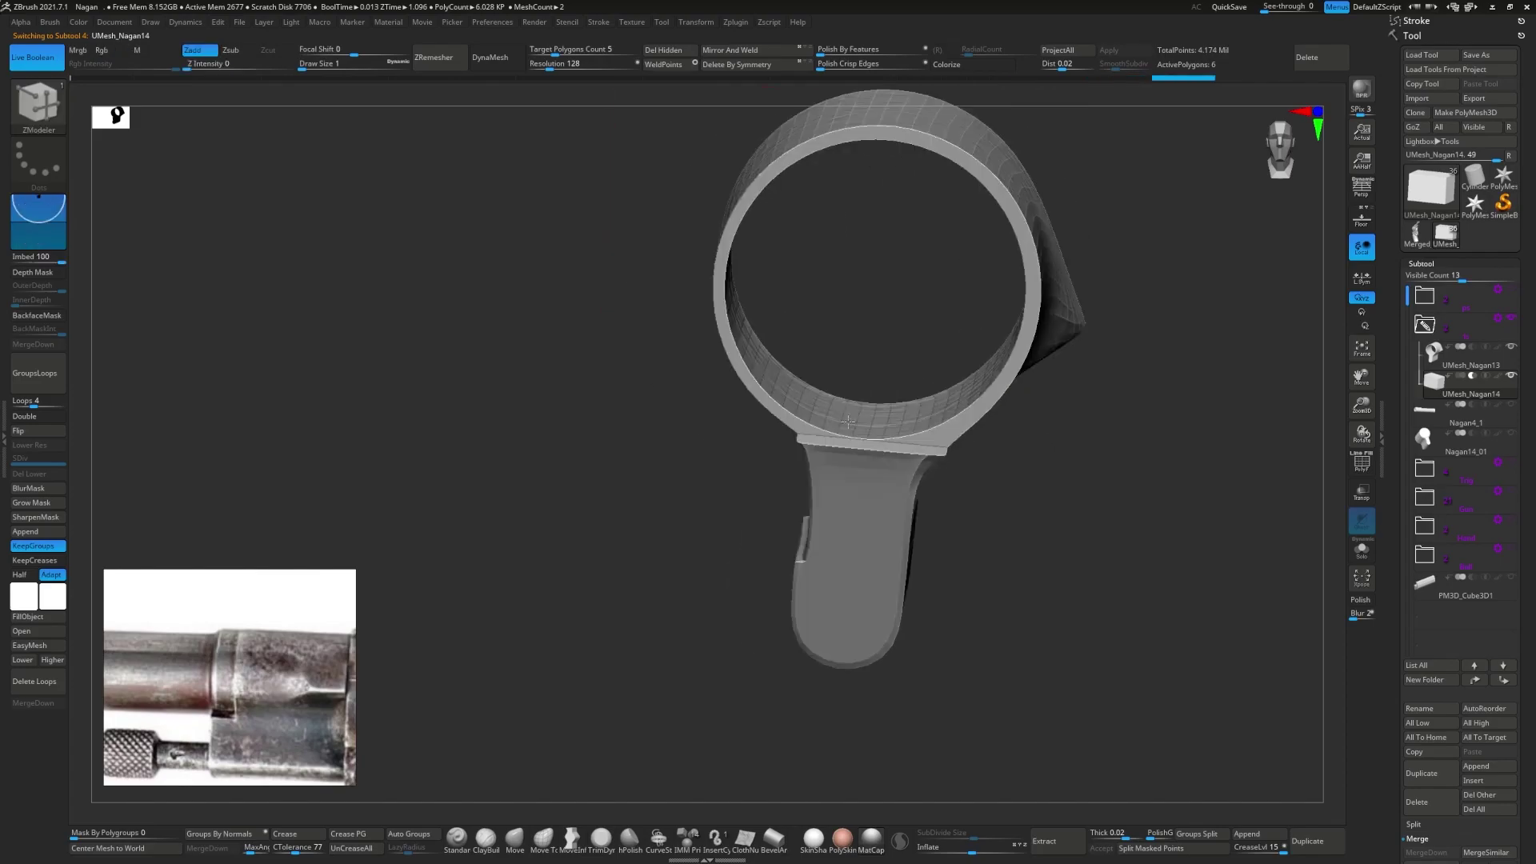
{"action": "right_click_drag", "start_coordinate": [794, 218], "coordinate": [1000, 400]}
- Duplicate the cutter, drag the copy into the folder, disable Live Boolean and select UMesh_Nagan13
{"action": "left_click", "coordinate": [1416, 775]}
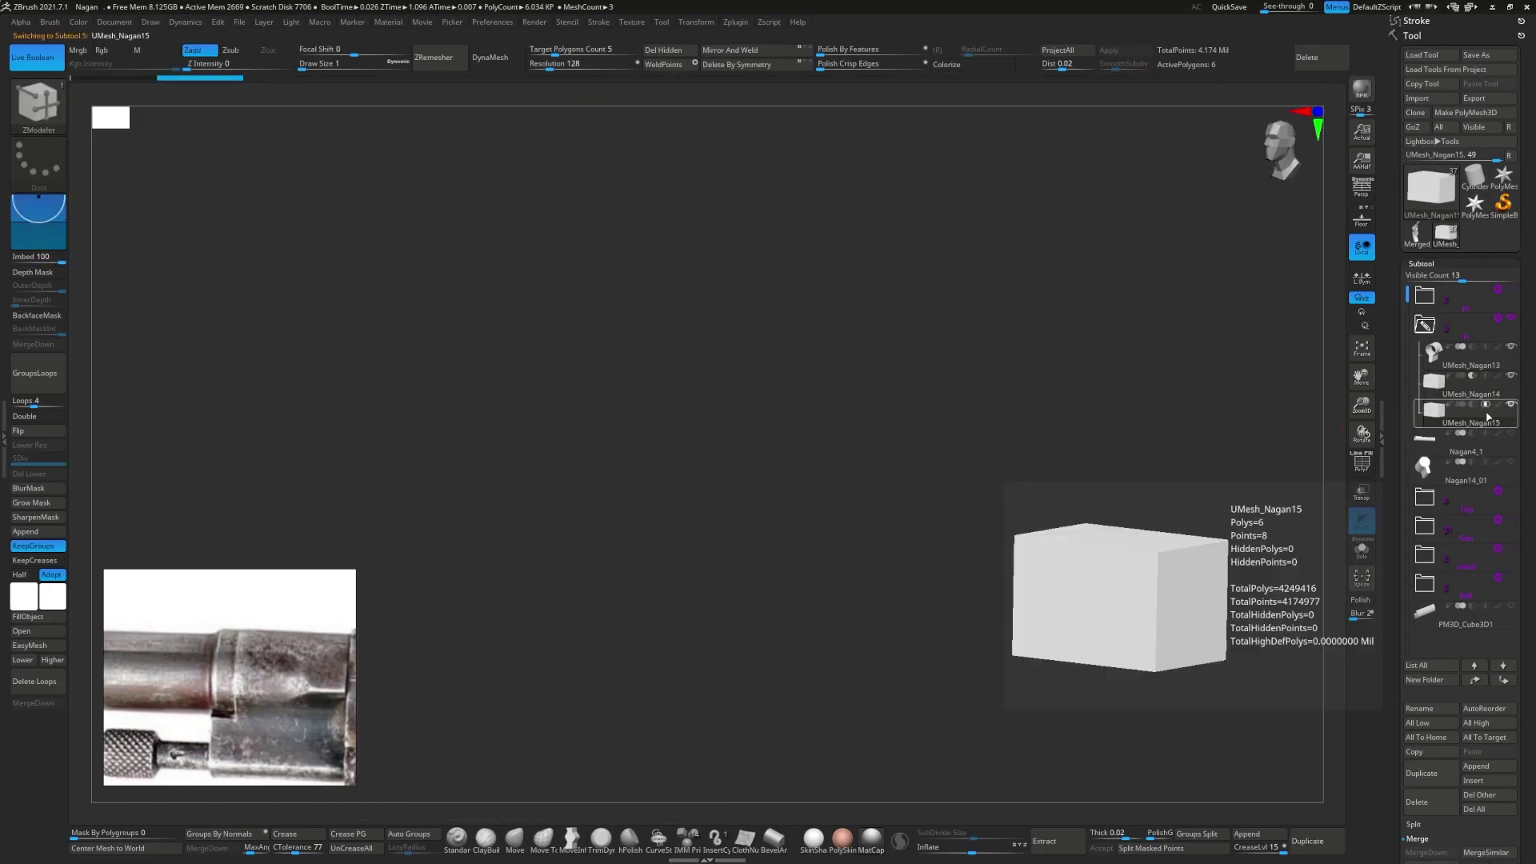
{"action": "left_click", "coordinate": [1473, 385]}
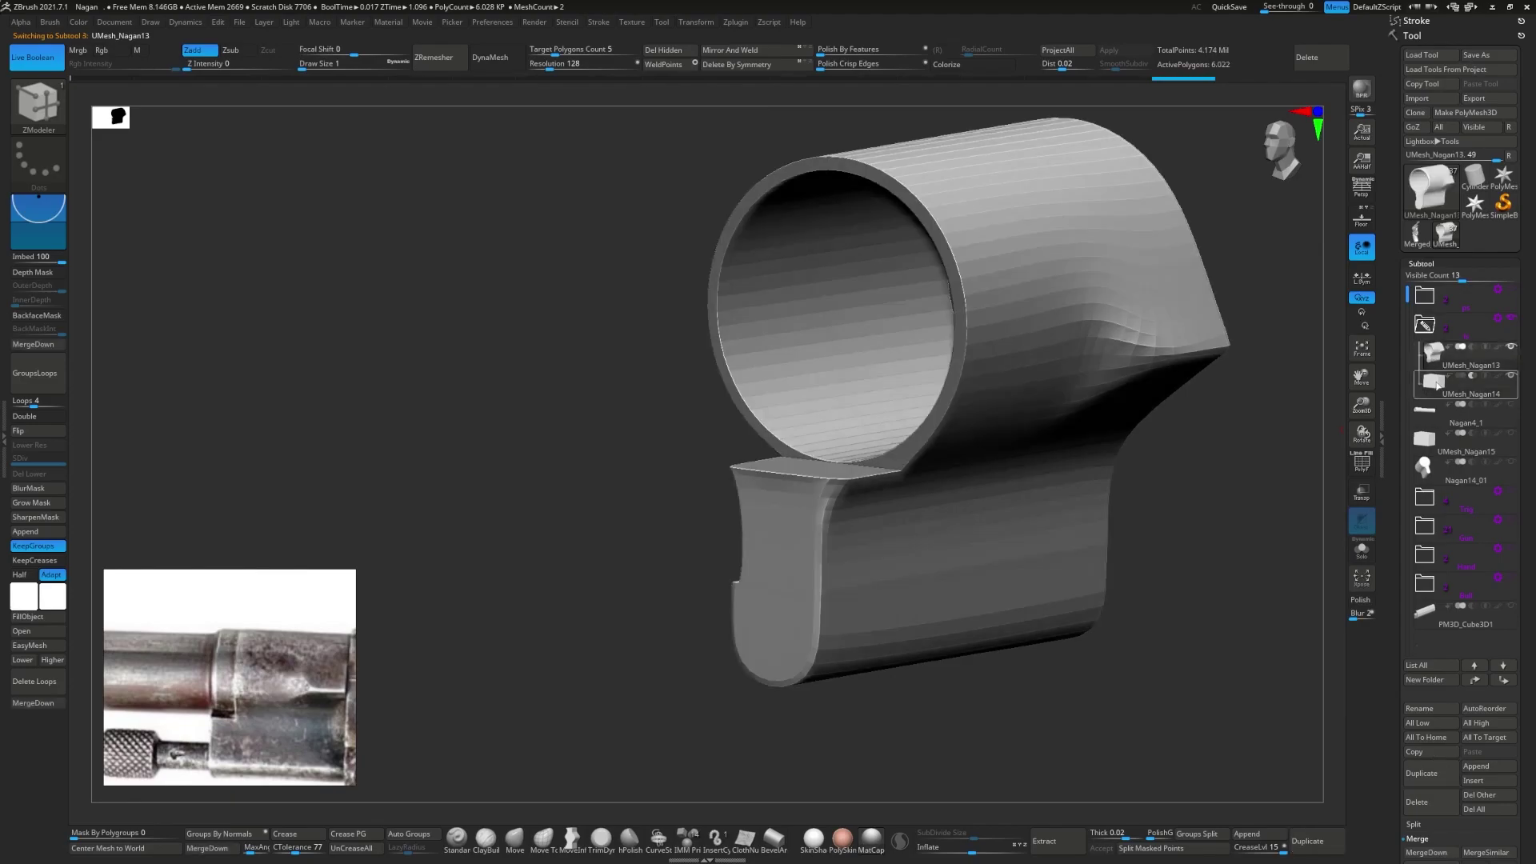
{"action": "left_click_drag", "start_coordinate": [1432, 386], "coordinate": [1429, 335]}
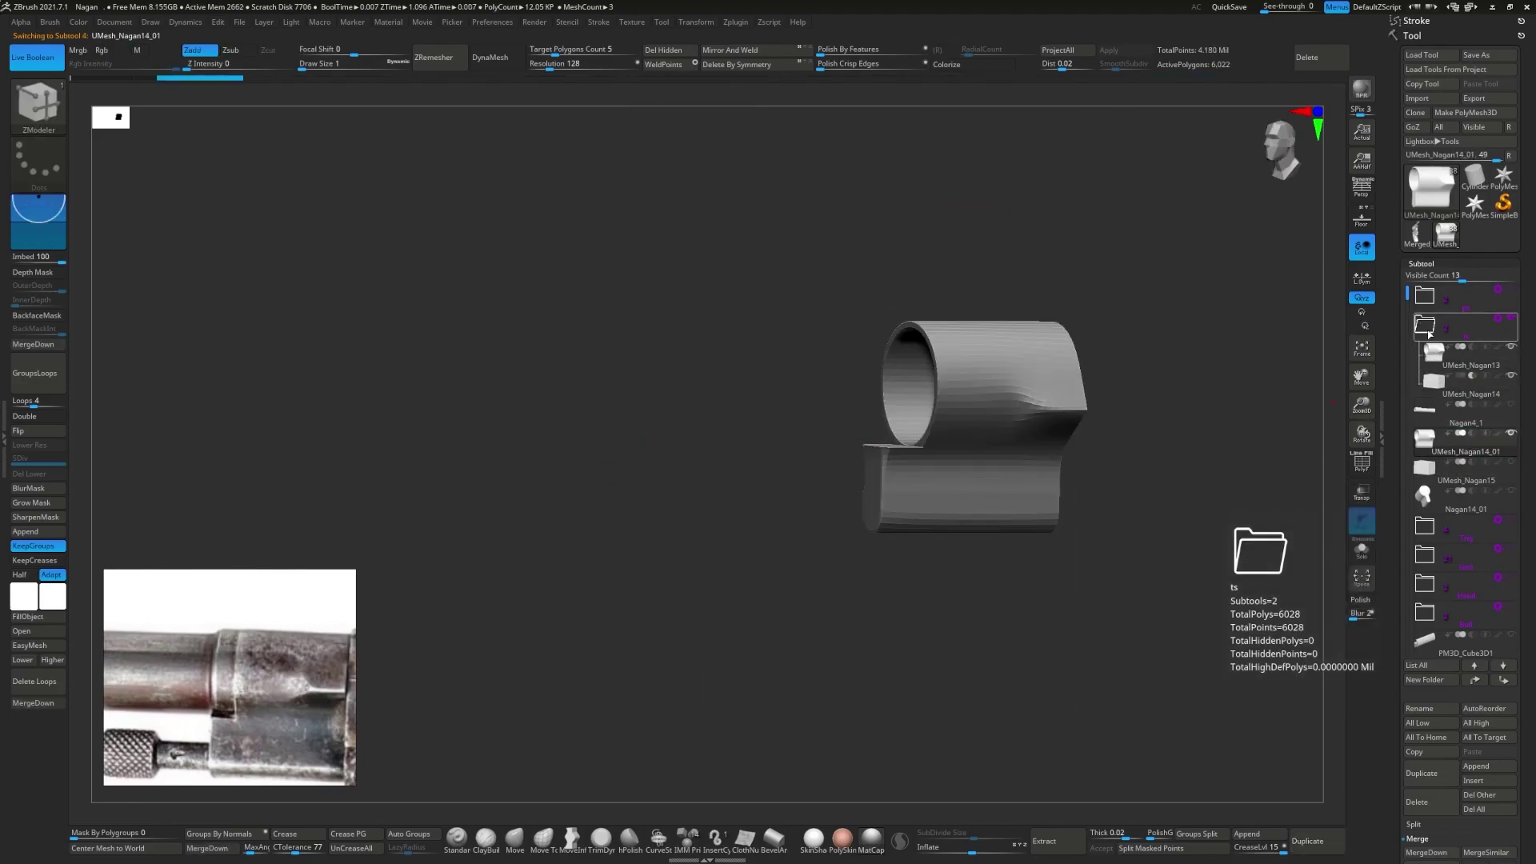
{"action": "left_click", "coordinate": [1468, 383]}
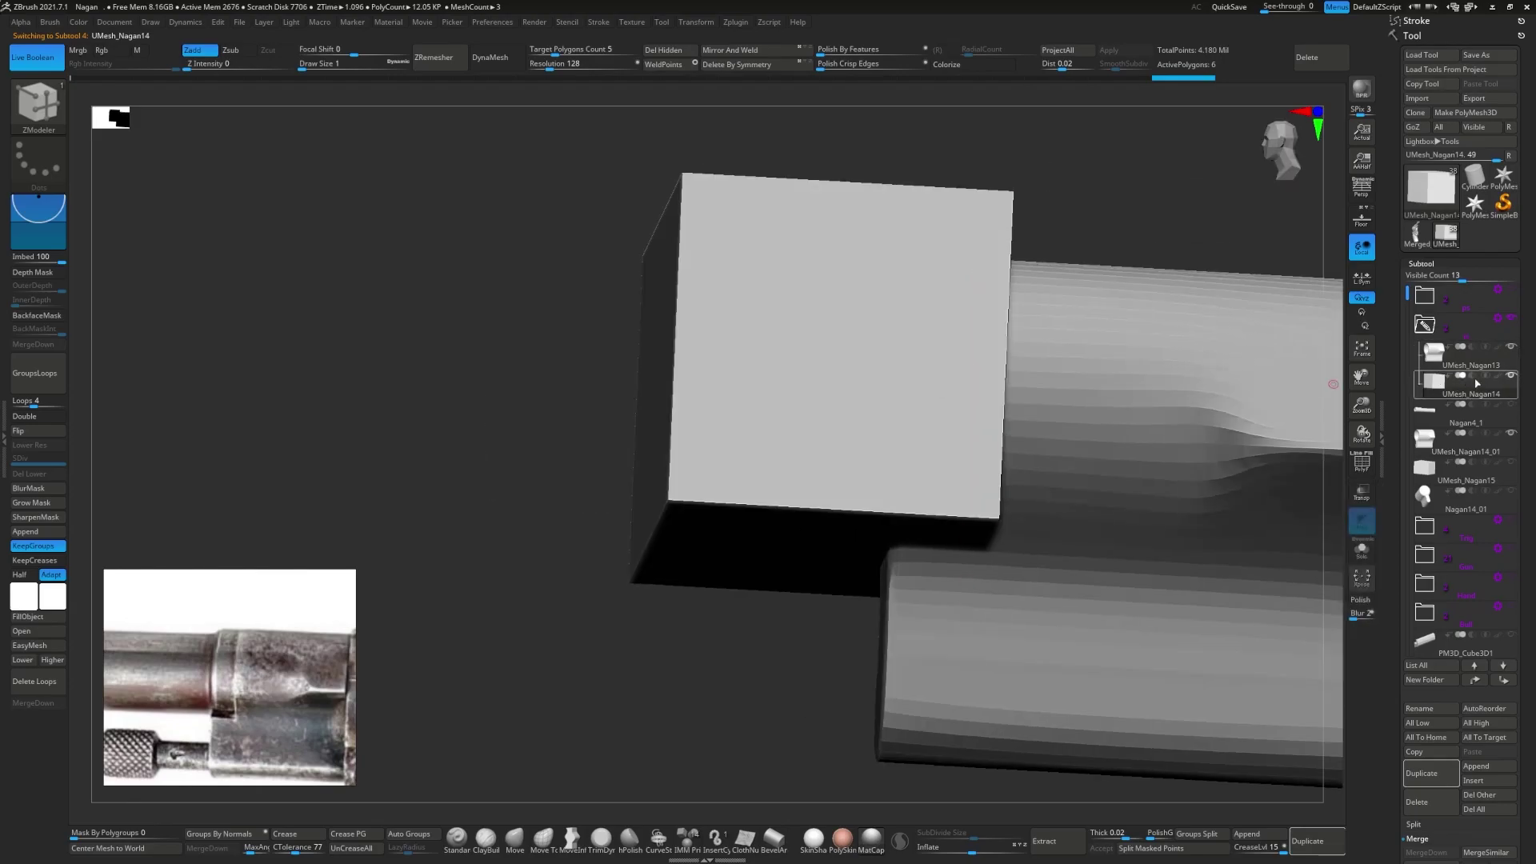
{"action": "left_click", "coordinate": [48, 60]}
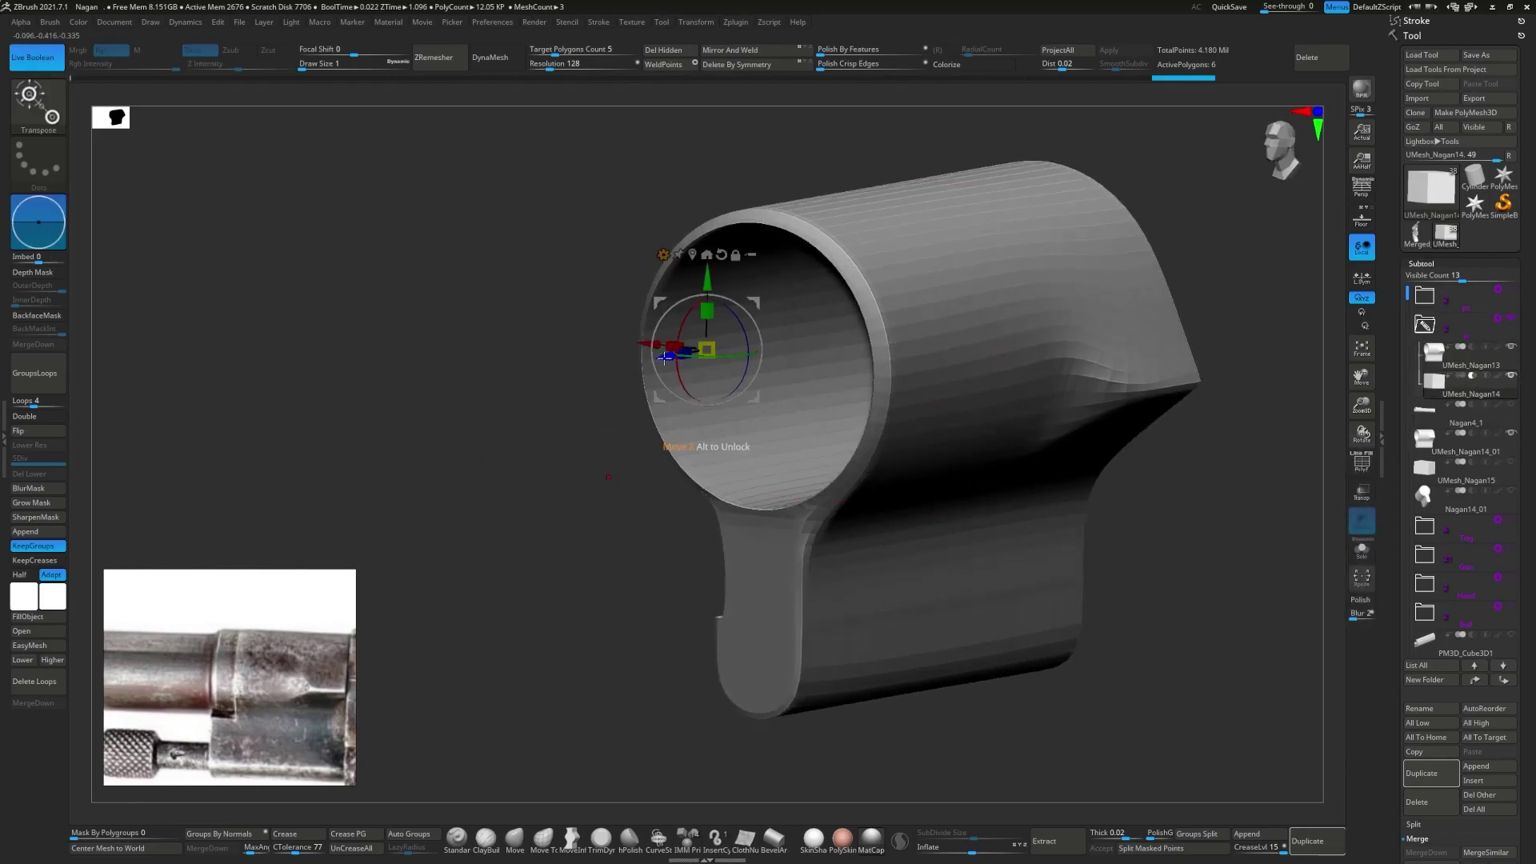
{"action": "left_click_drag", "start_coordinate": [1296, 480], "coordinate": [1168, 344]}
{"action": "left_click", "coordinate": [1157, 335], "text": "alt"}
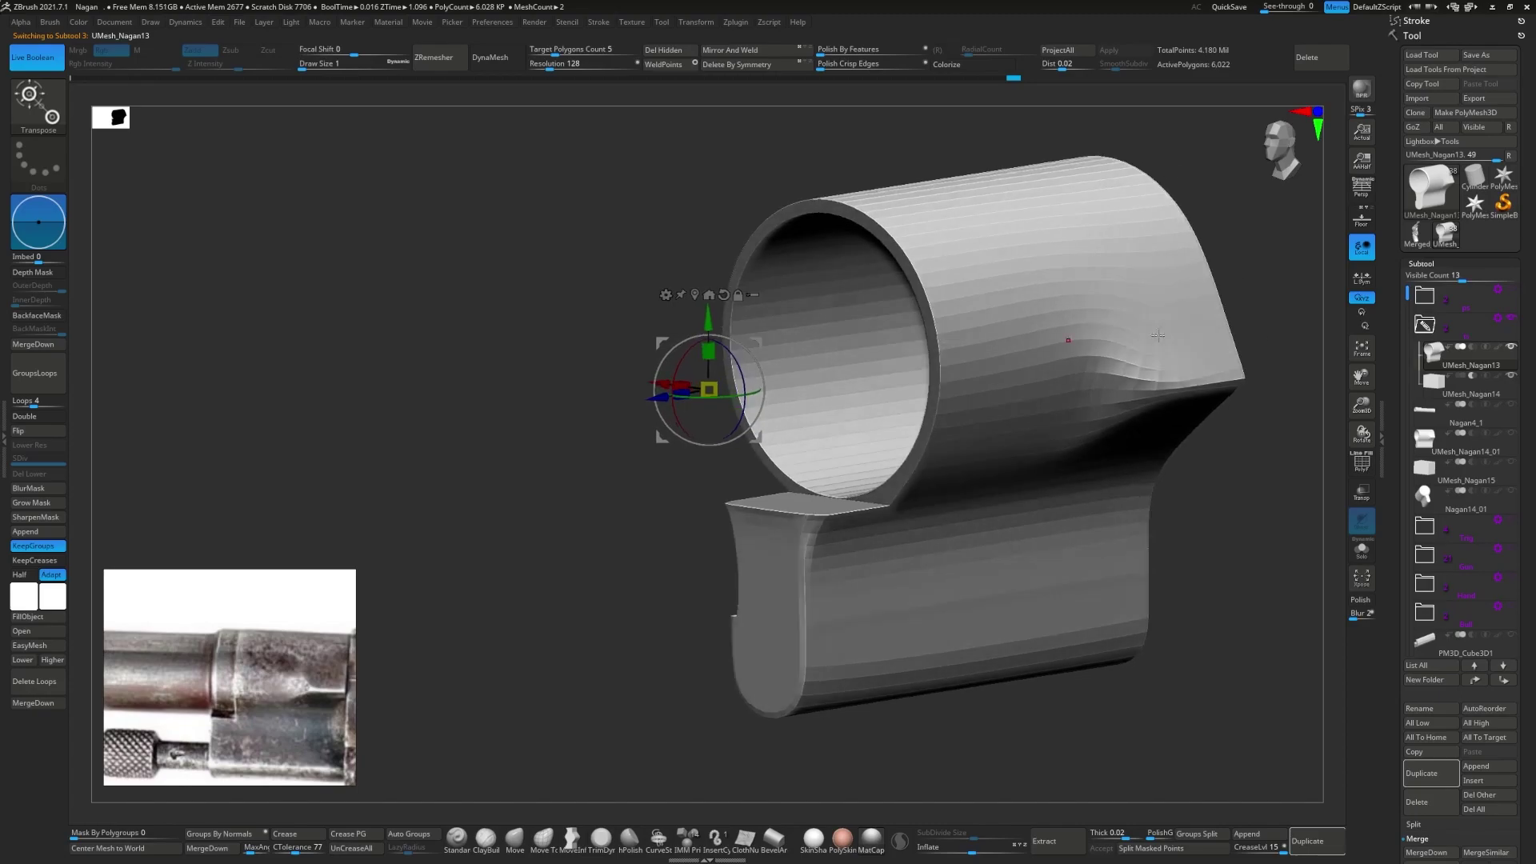
{"action": "mouse_move", "coordinate": [1137, 357]}
{"action": "right_mouse_down"}
{"action": "mouse_move", "coordinate": [874, 490]}
{"action": "mouse_move", "coordinate": [830, 439]}
{"action": "right_mouse_up"}
- Subdivide the sleeve, compute the folder's boolean result and show its polygon wireframe
{"action": "key", "text": "b"}
{"action": "key", "text": "z"}
{"action": "key", "text": "m"}
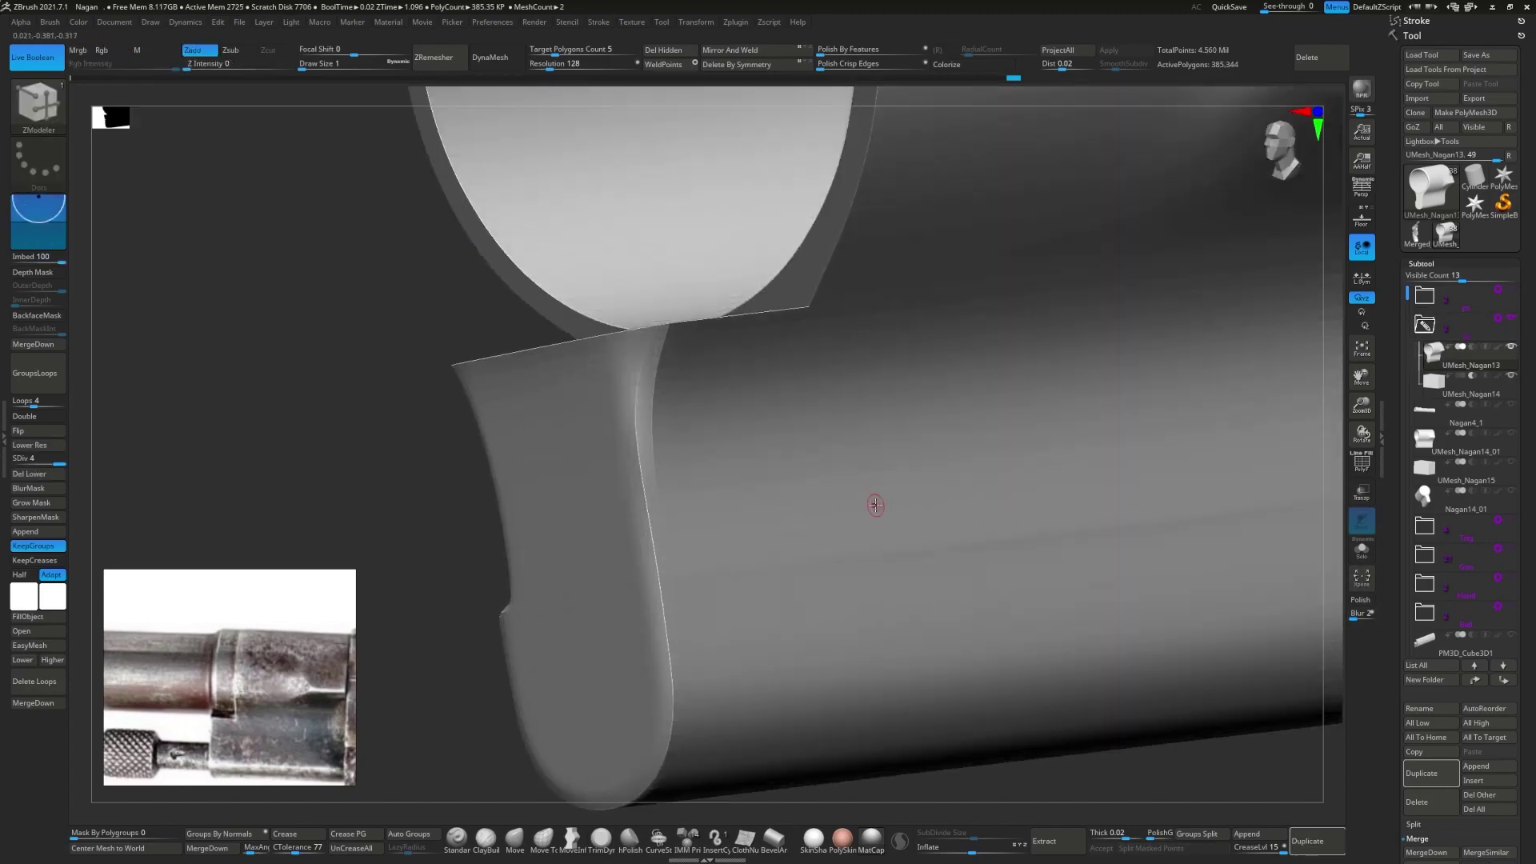
{"action": "scroll", "coordinate": [282, 684], "scroll_direction": "down", "scroll_amount": 2}
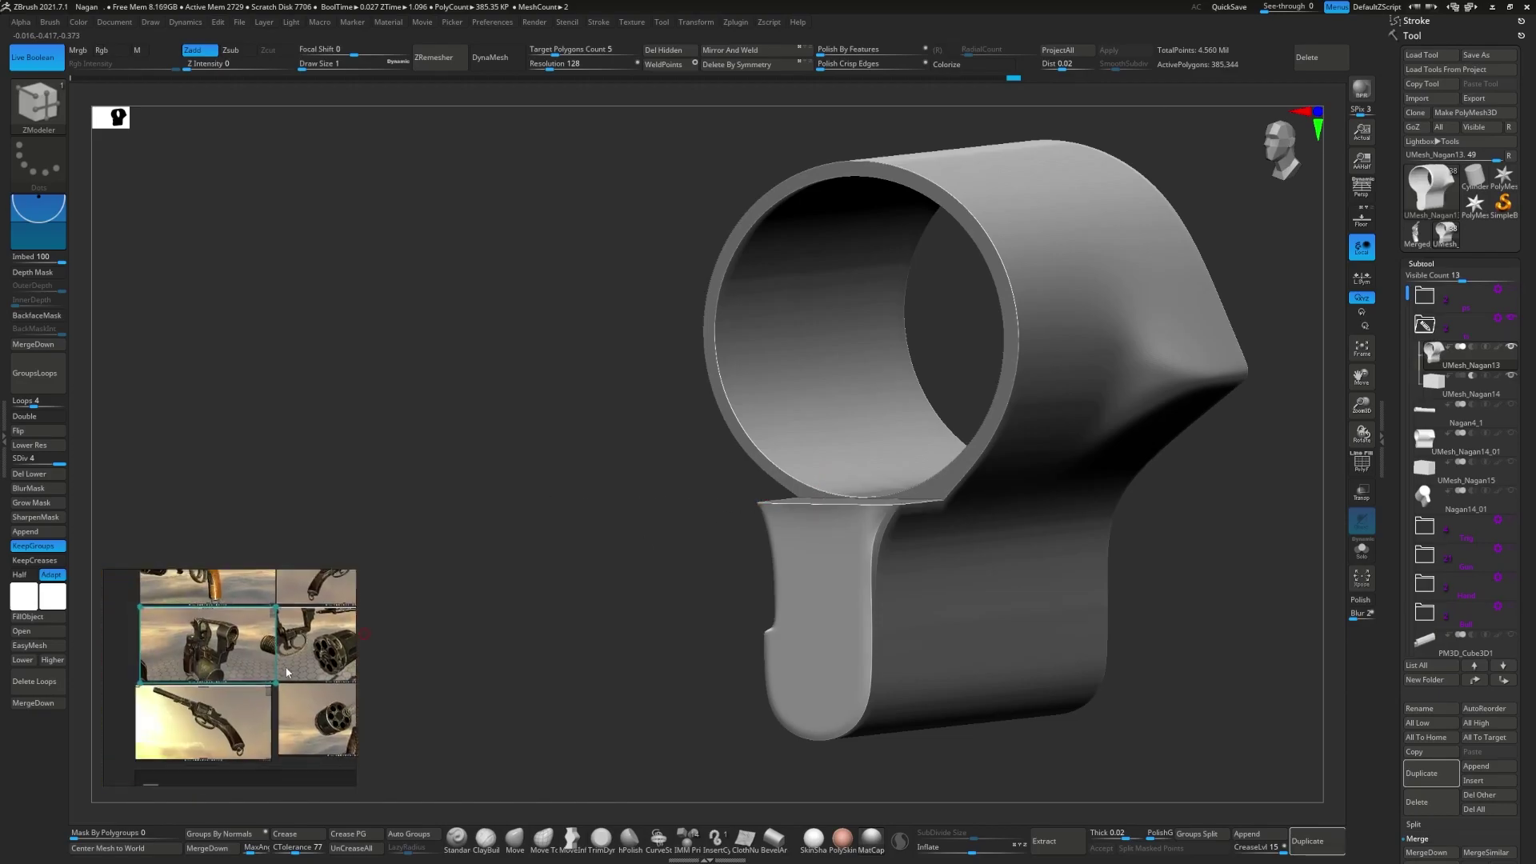
{"action": "scroll", "coordinate": [320, 664], "scroll_direction": "up", "scroll_amount": 3}
{"action": "scroll", "coordinate": [360, 637], "scroll_direction": "up", "scroll_amount": 2}
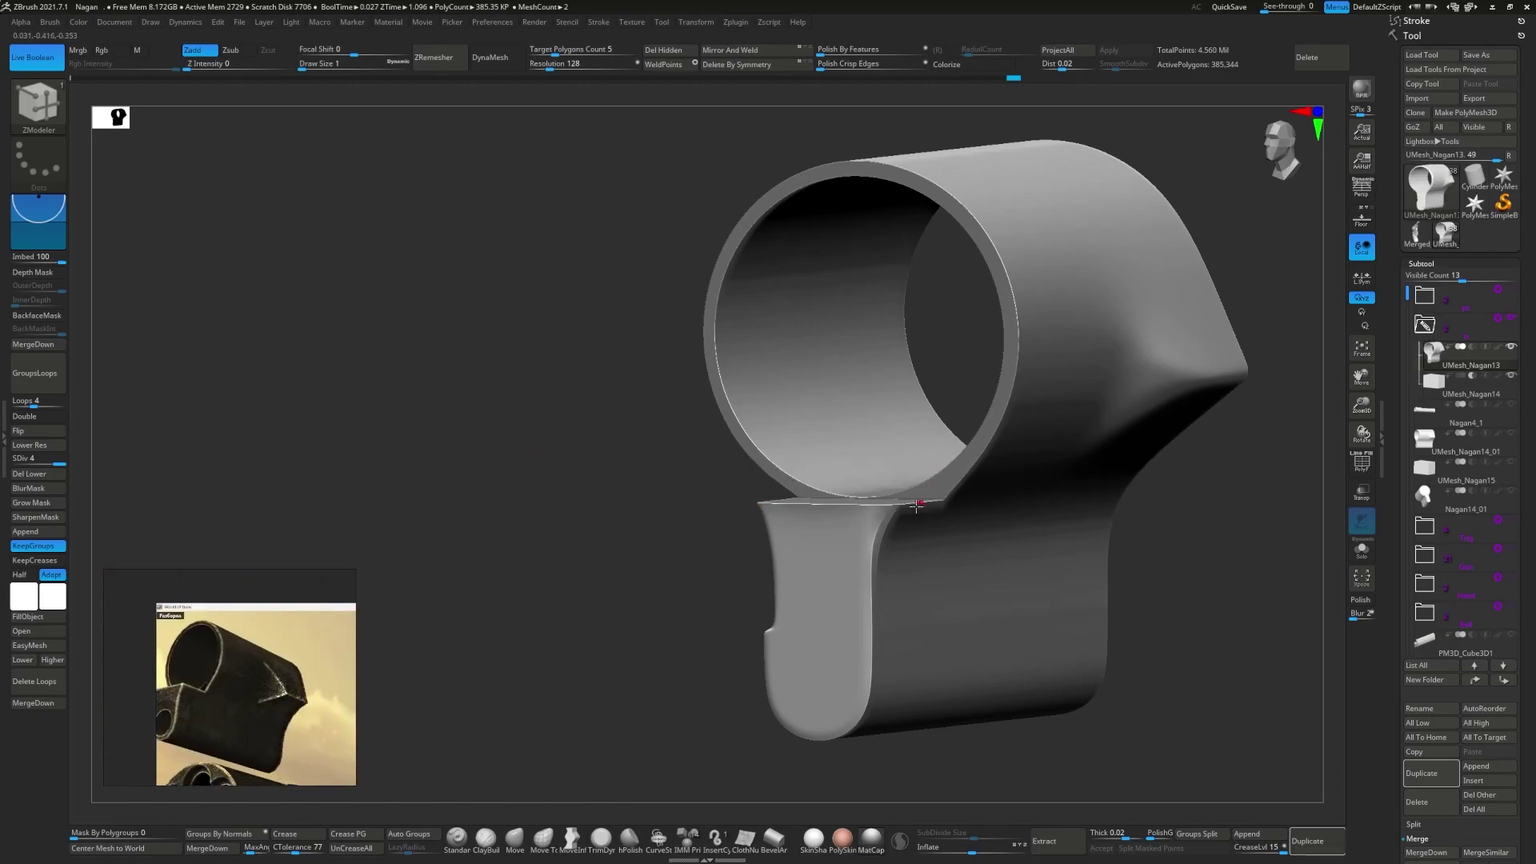
{"action": "right_click_drag", "start_coordinate": [916, 506], "coordinate": [1419, 364]}
{"action": "left_click", "coordinate": [1438, 496]}
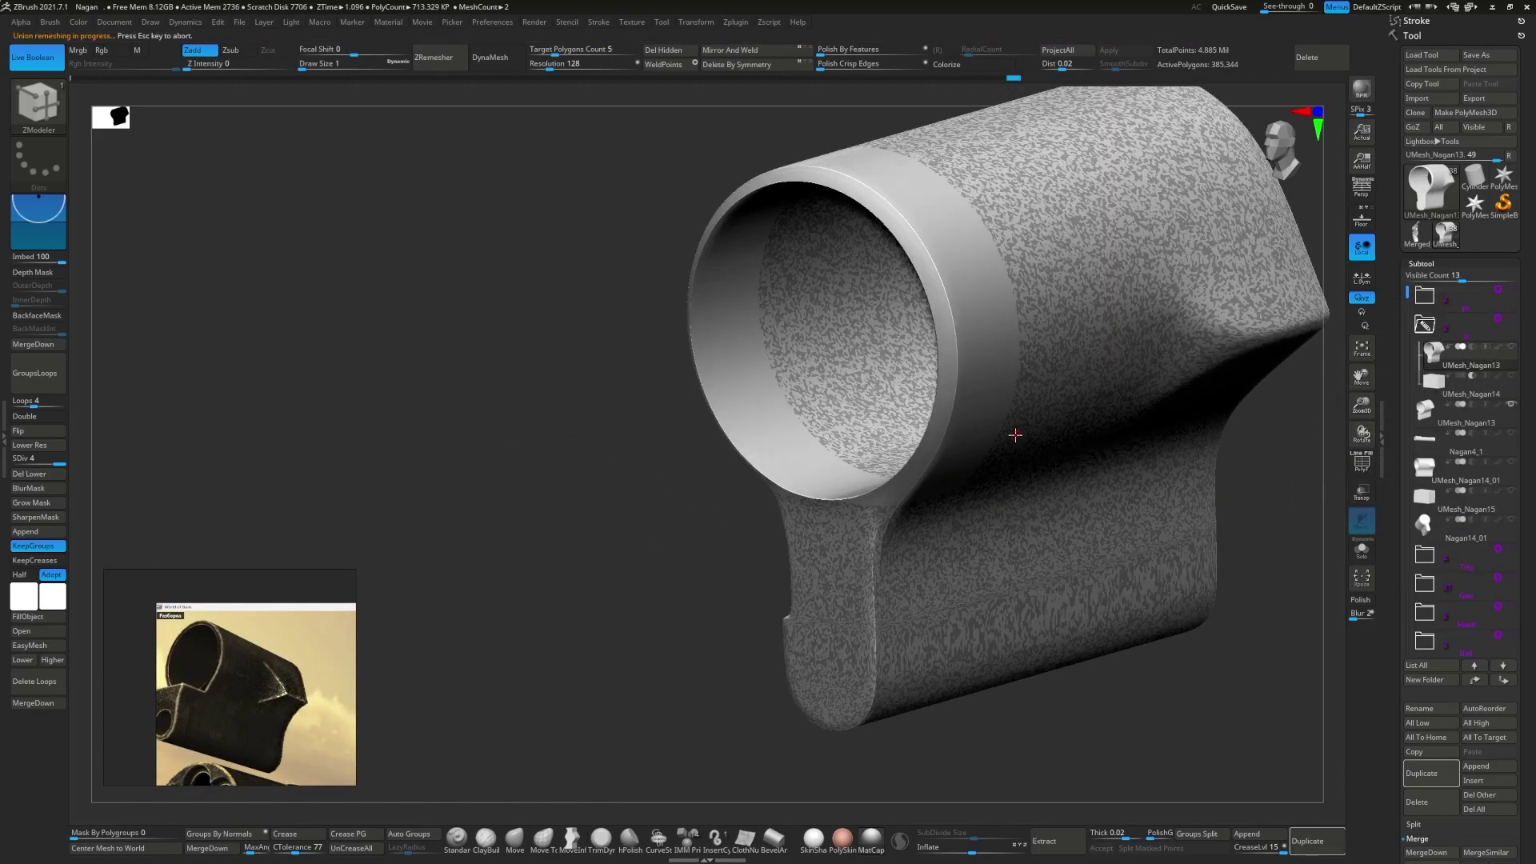
{"action": "key", "text": "shift+f"}
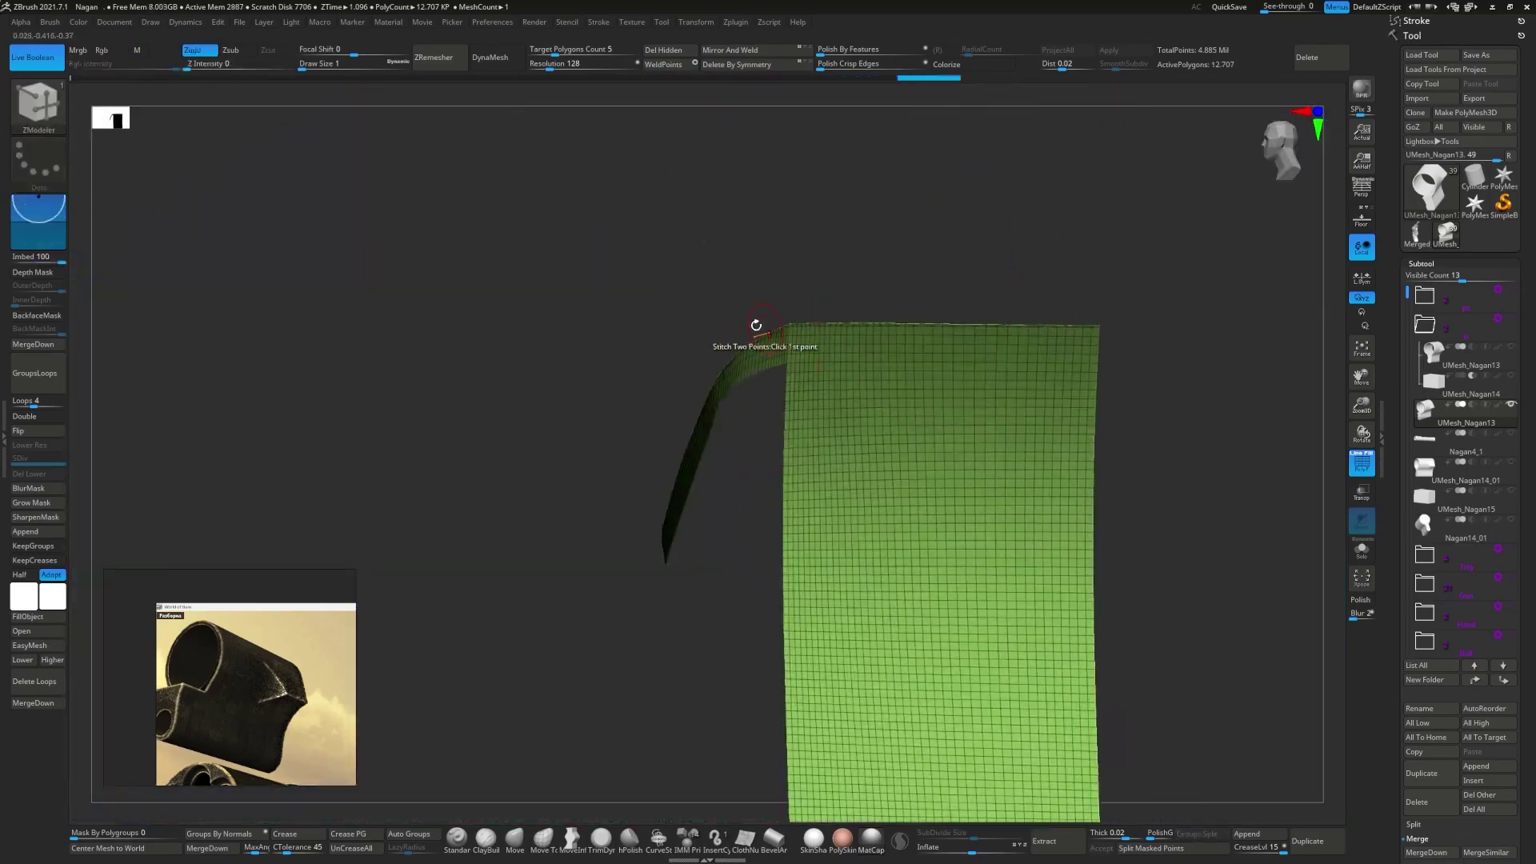
- Mask and hide regions to isolate the lug, then mask its underside
{"action": "mouse_move", "coordinate": [572, 222]}
{"action": "left_mouse_down", "text": "ctrl"}
{"action": "mouse_move", "coordinate": [787, 405]}
{"action": "mouse_move", "coordinate": [791, 371]}
{"action": "left_mouse_up", "text": "ctrl"}
{"action": "mouse_move", "coordinate": [704, 333]}
{"action": "left_mouse_down"}
{"action": "mouse_move", "coordinate": [720, 496]}
{"action": "mouse_move", "coordinate": [704, 344]}
{"action": "mouse_move", "coordinate": [665, 425]}
{"action": "left_mouse_up"}
{"action": "left_click", "coordinate": [565, 401], "text": "ctrl+shift"}
{"action": "mouse_move", "coordinate": [566, 401]}
{"action": "left_mouse_down"}
{"action": "mouse_move", "coordinate": [758, 432]}
{"action": "mouse_move", "coordinate": [745, 344]}
{"action": "mouse_move", "coordinate": [772, 480]}
{"action": "left_mouse_up"}
{"action": "left_click", "coordinate": [470, 308], "text": "ctrl+shift"}
{"action": "left_click_drag", "start_coordinate": [471, 308], "coordinate": [713, 405]}
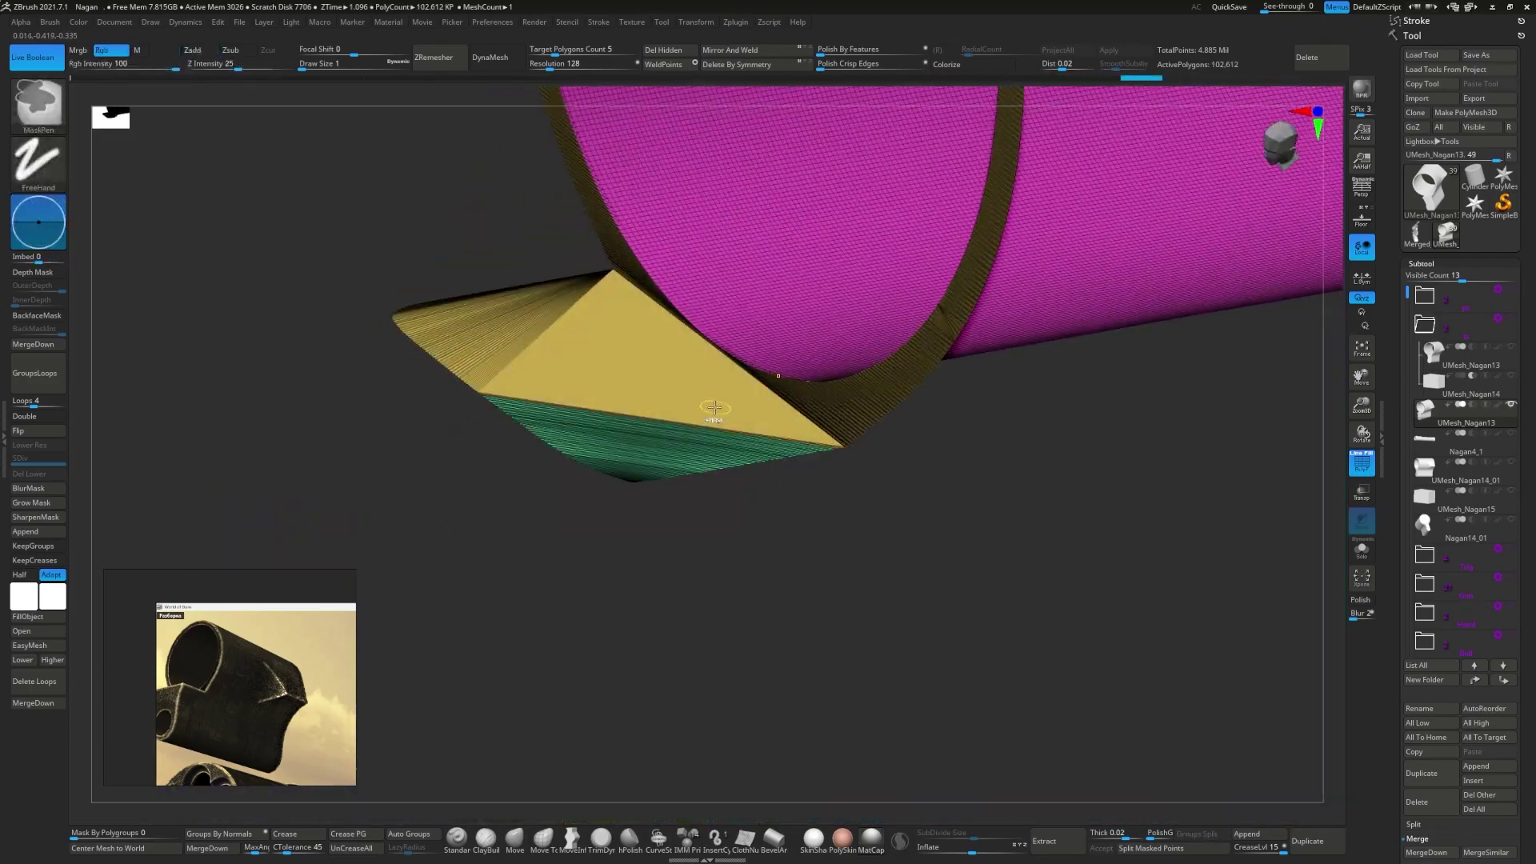
{"action": "left_click_drag", "start_coordinate": [542, 305], "coordinate": [864, 575], "text": "ctrl"}
{"action": "mouse_move", "coordinate": [816, 378]}
{"action": "left_mouse_down"}
{"action": "mouse_move", "coordinate": [713, 353]}
{"action": "mouse_move", "coordinate": [840, 333]}
{"action": "mouse_move", "coordinate": [661, 357]}
{"action": "mouse_move", "coordinate": [811, 544]}
{"action": "mouse_move", "coordinate": [796, 367]}
{"action": "mouse_move", "coordinate": [743, 437]}
{"action": "left_mouse_up"}
- Slice a new magenta polygroup onto the teal sleeve's side and zoom to its boundary
{"action": "mouse_move", "coordinate": [786, 370]}
{"action": "left_mouse_down"}
{"action": "mouse_move", "coordinate": [789, 387]}
{"action": "mouse_move", "coordinate": [436, 395]}
{"action": "mouse_move", "coordinate": [343, 347]}
{"action": "mouse_move", "coordinate": [704, 345]}
{"action": "left_mouse_up"}
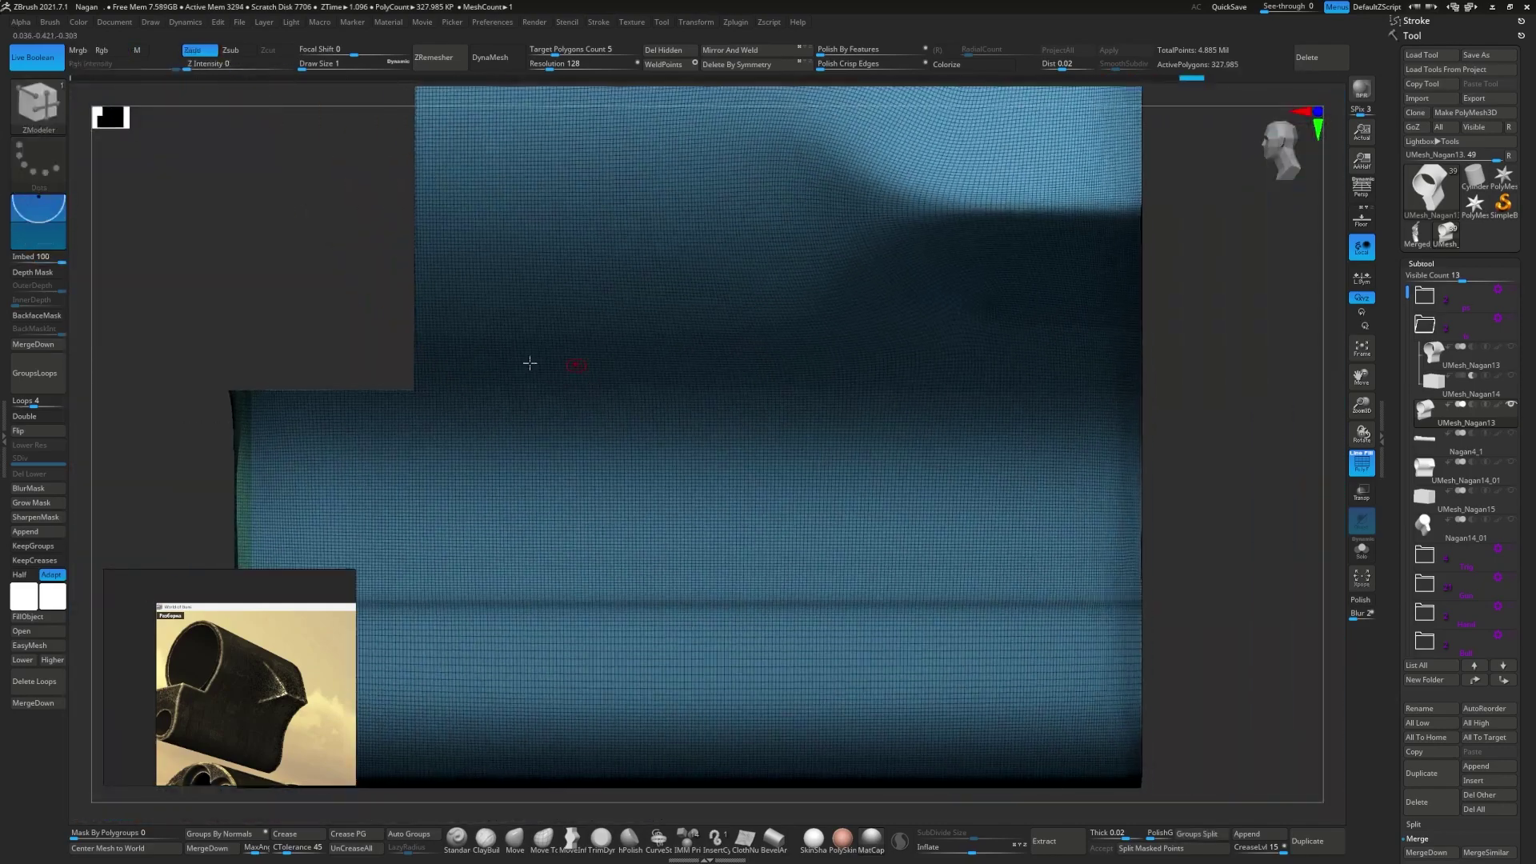
{"action": "left_click_drag", "start_coordinate": [1287, 389], "coordinate": [1286, 389], "text": "ctrl+shift"}
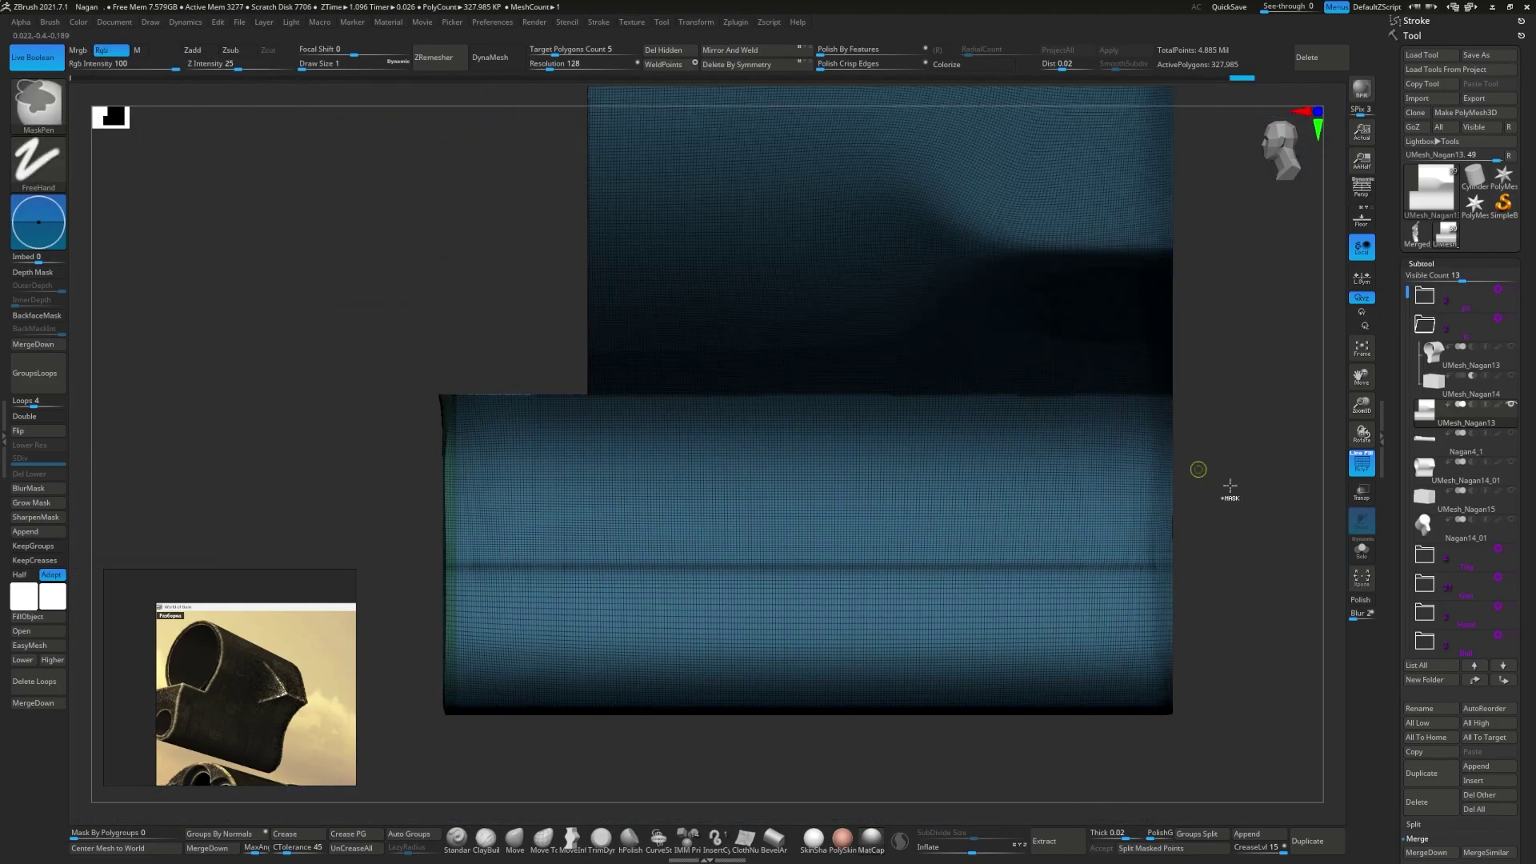
{"action": "right_click_drag", "start_coordinate": [456, 402], "coordinate": [533, 439], "text": "ctrl"}
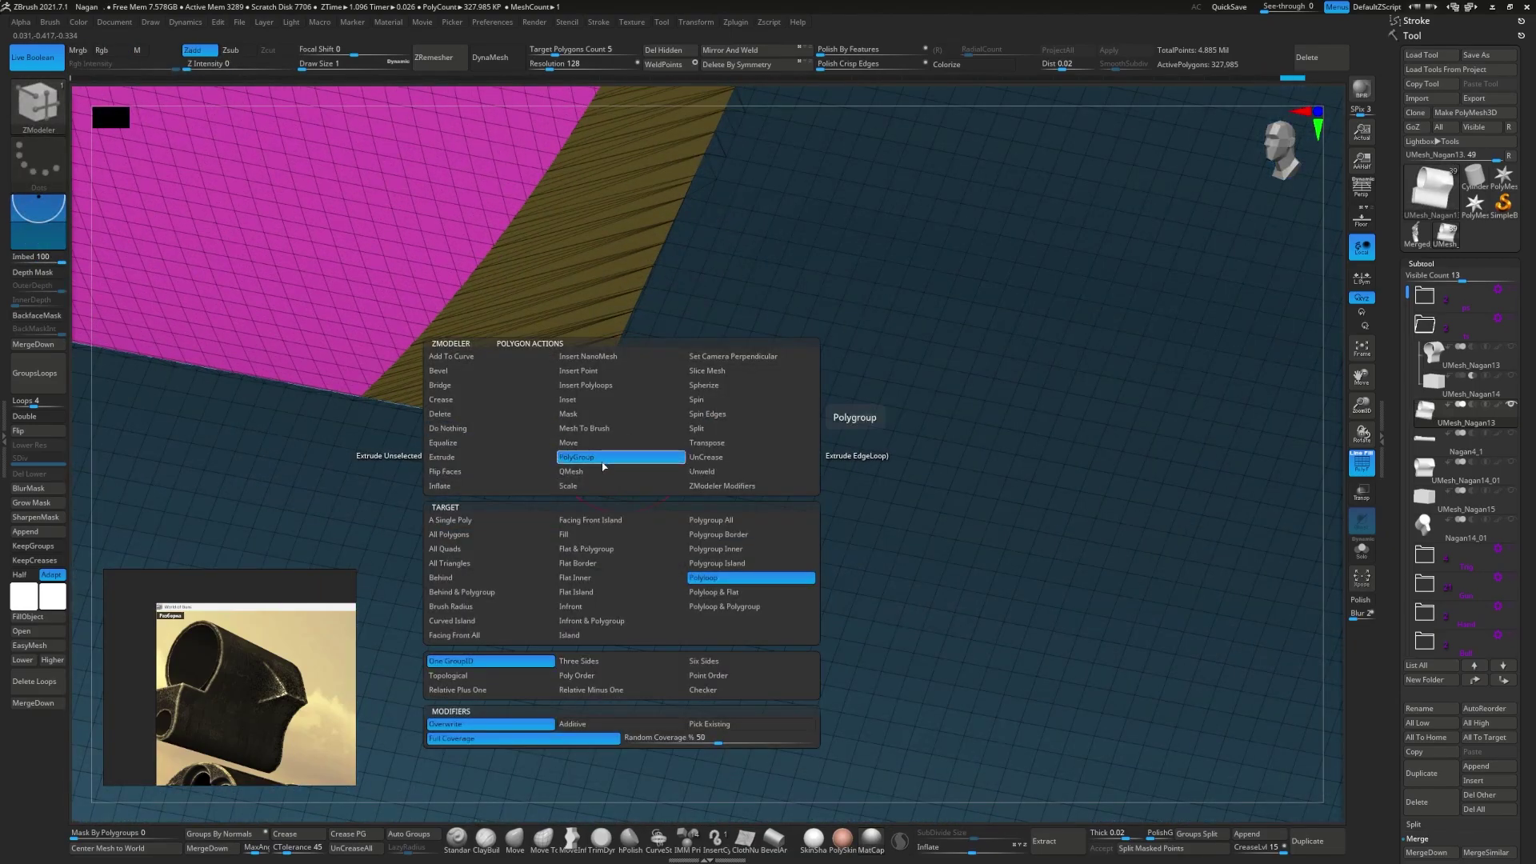
{"action": "right_click_drag", "start_coordinate": [629, 446], "coordinate": [594, 450], "text": "ctrl"}
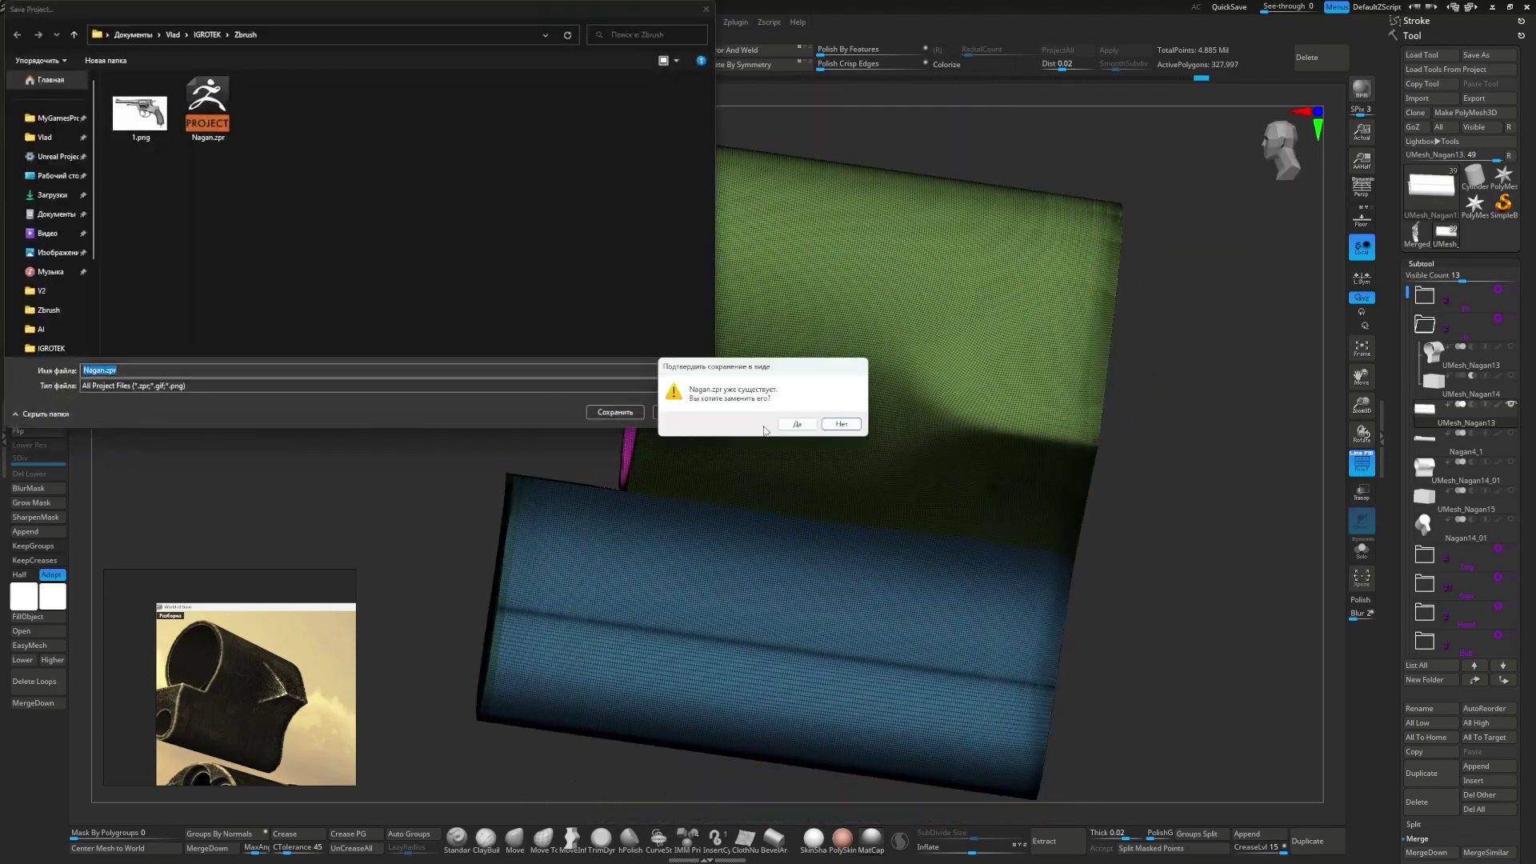
- Confirm overwriting Nagan.zpr and inspect the ring subtool UMesh_Nagan14 from the side
{"action": "left_click", "coordinate": [796, 424]}
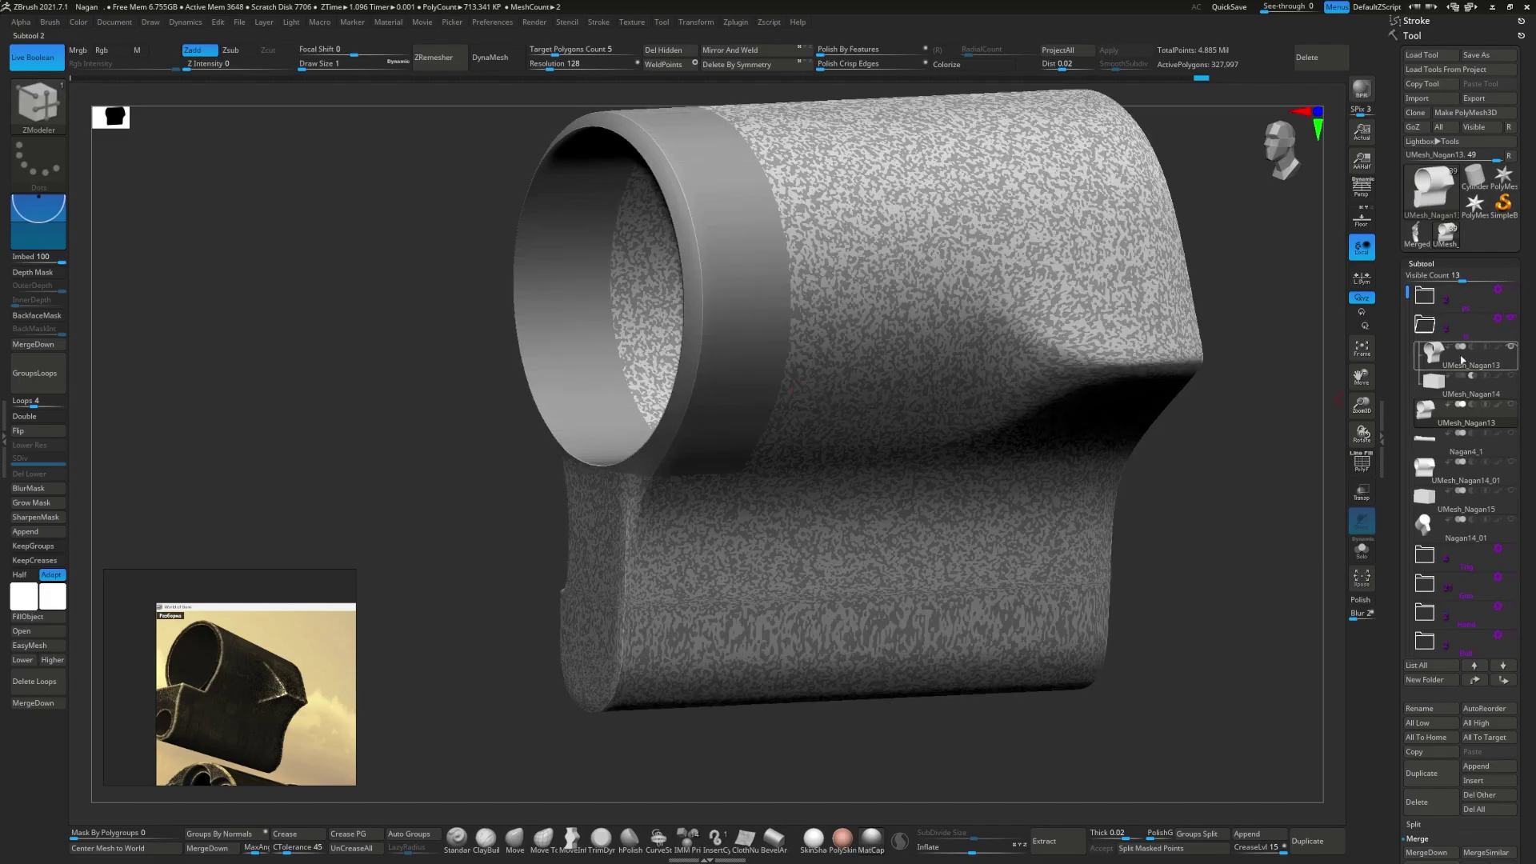
{"action": "left_click", "coordinate": [1434, 366]}
{"action": "key", "text": "w"}
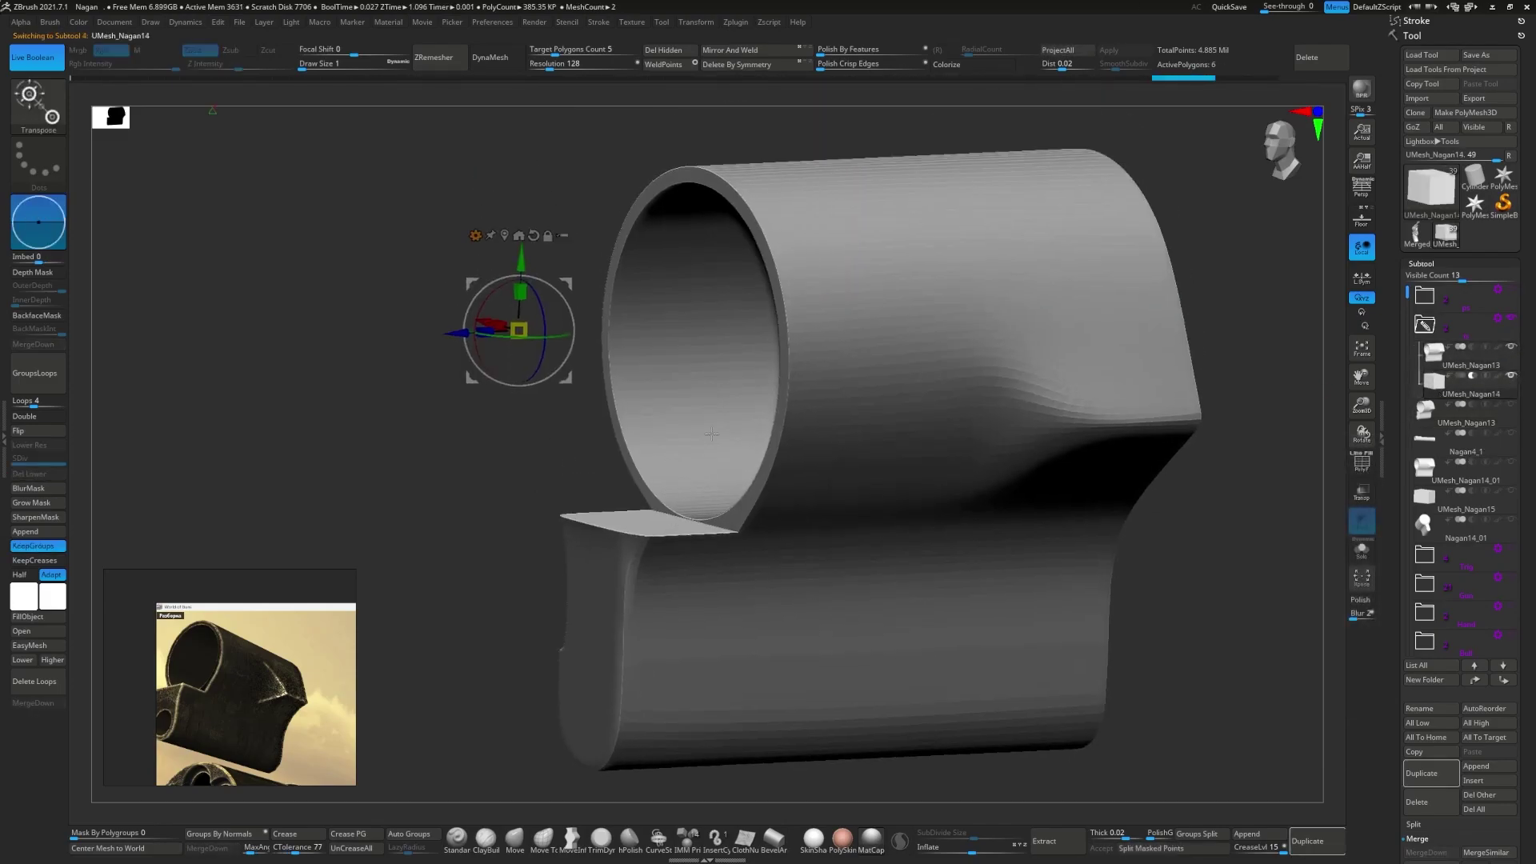
{"action": "left_click_drag", "start_coordinate": [880, 480], "coordinate": [721, 514]}
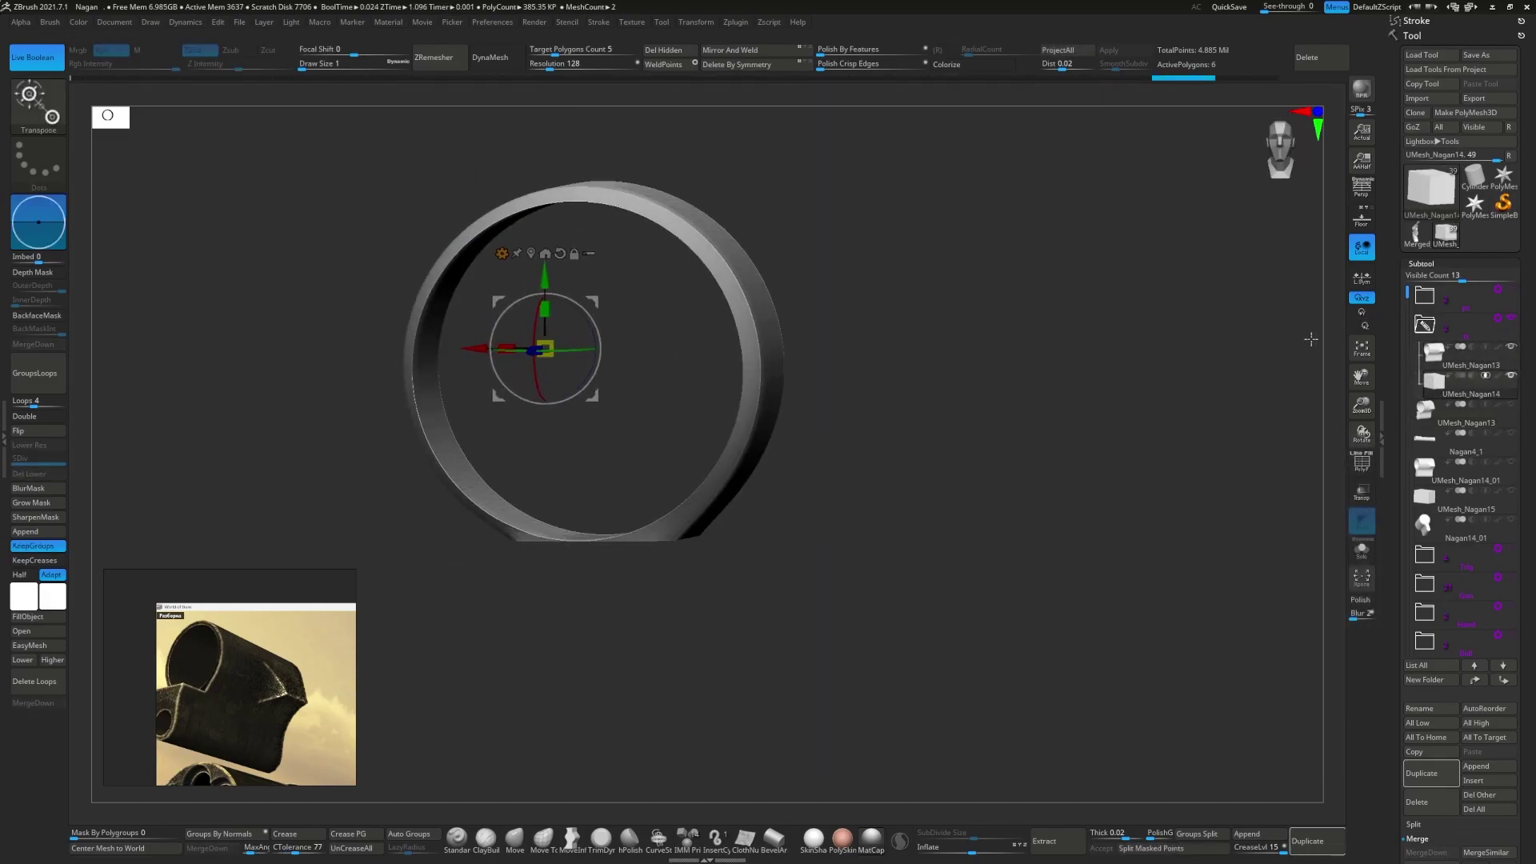
{"action": "left_click_drag", "start_coordinate": [1310, 339], "coordinate": [1316, 355]}
{"action": "key", "text": "b"}
{"action": "key", "text": "z"}
{"action": "key", "text": "m"}
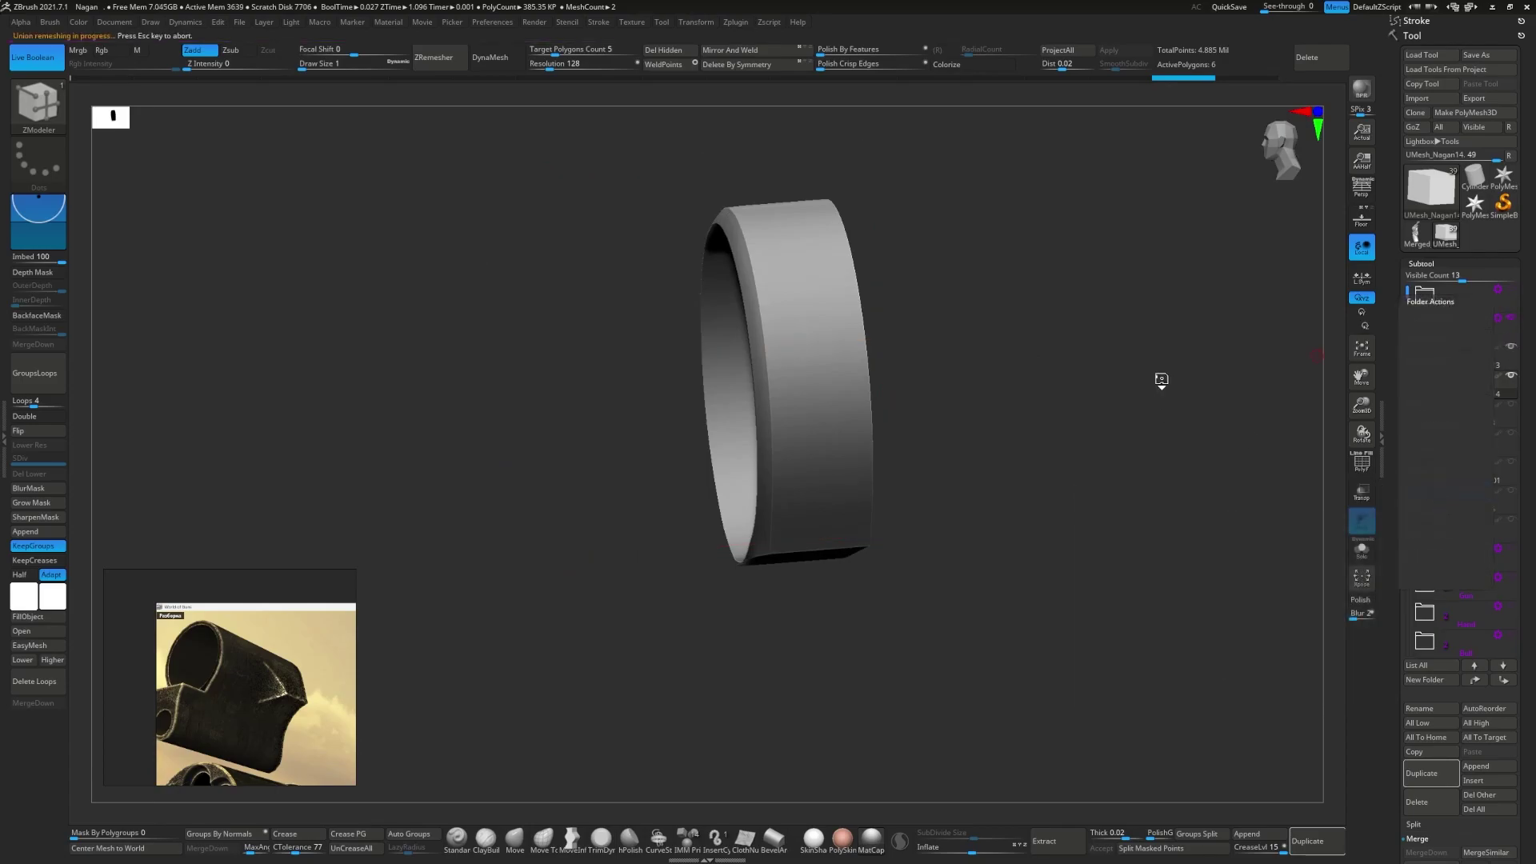
- Inspect the sleeve subtool UMesh_Nagan13 and save over Nagan.zpr again
{"action": "left_click", "coordinate": [1435, 352]}
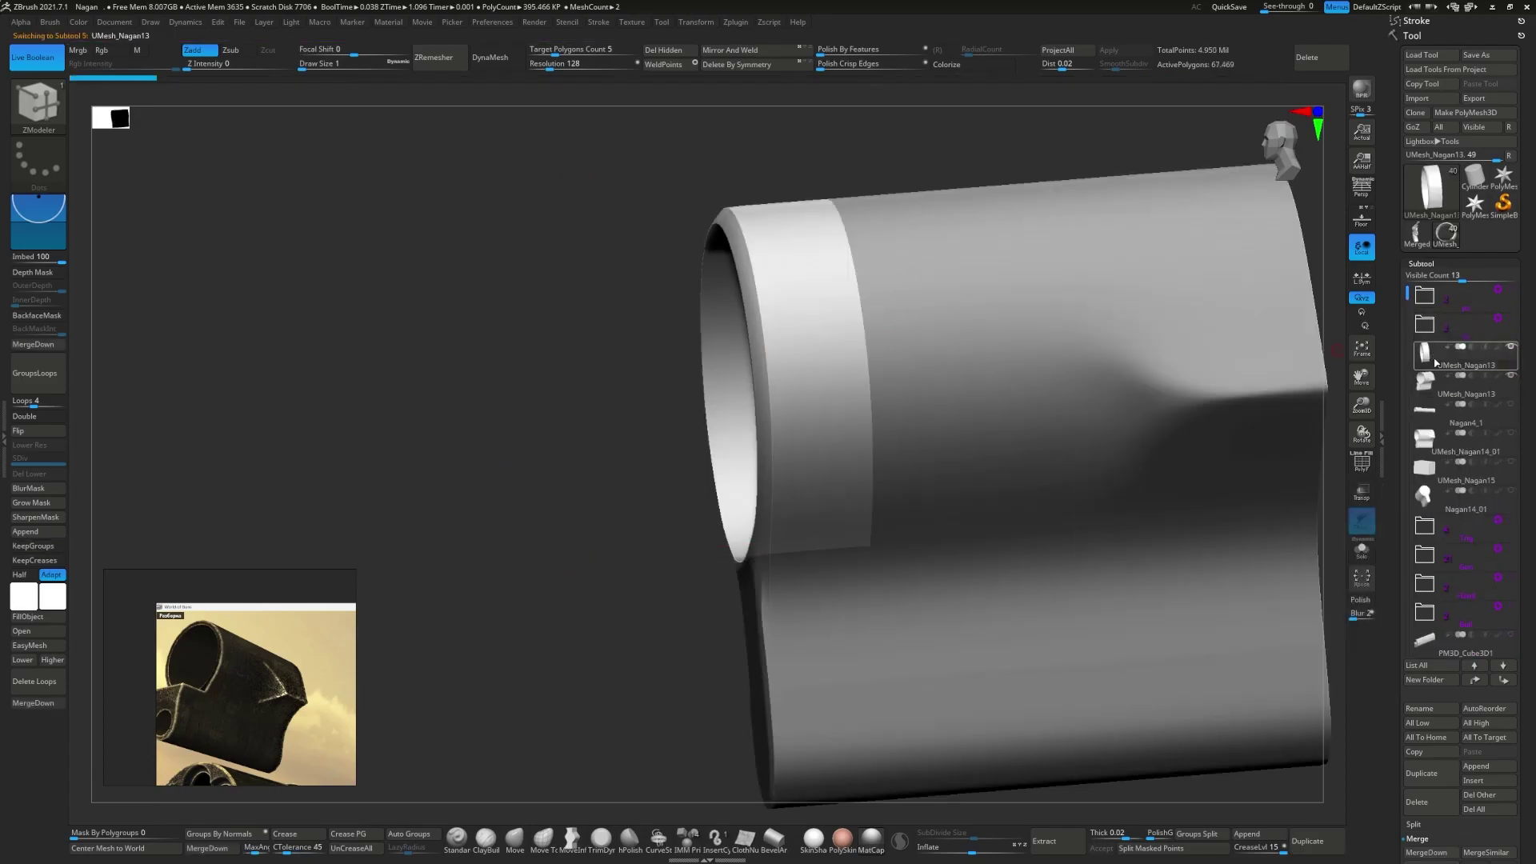
{"action": "mouse_move", "coordinate": [1057, 377]}
{"action": "left_mouse_down", "text": "shift"}
{"action": "mouse_move", "coordinate": [782, 478]}
{"action": "mouse_move", "coordinate": [1258, 481]}
{"action": "mouse_move", "coordinate": [943, 480]}
{"action": "mouse_move", "coordinate": [851, 435]}
{"action": "mouse_move", "coordinate": [1200, 472]}
{"action": "left_mouse_up", "text": "shift"}
{"action": "left_click", "coordinate": [1119, 563], "text": "alt"}
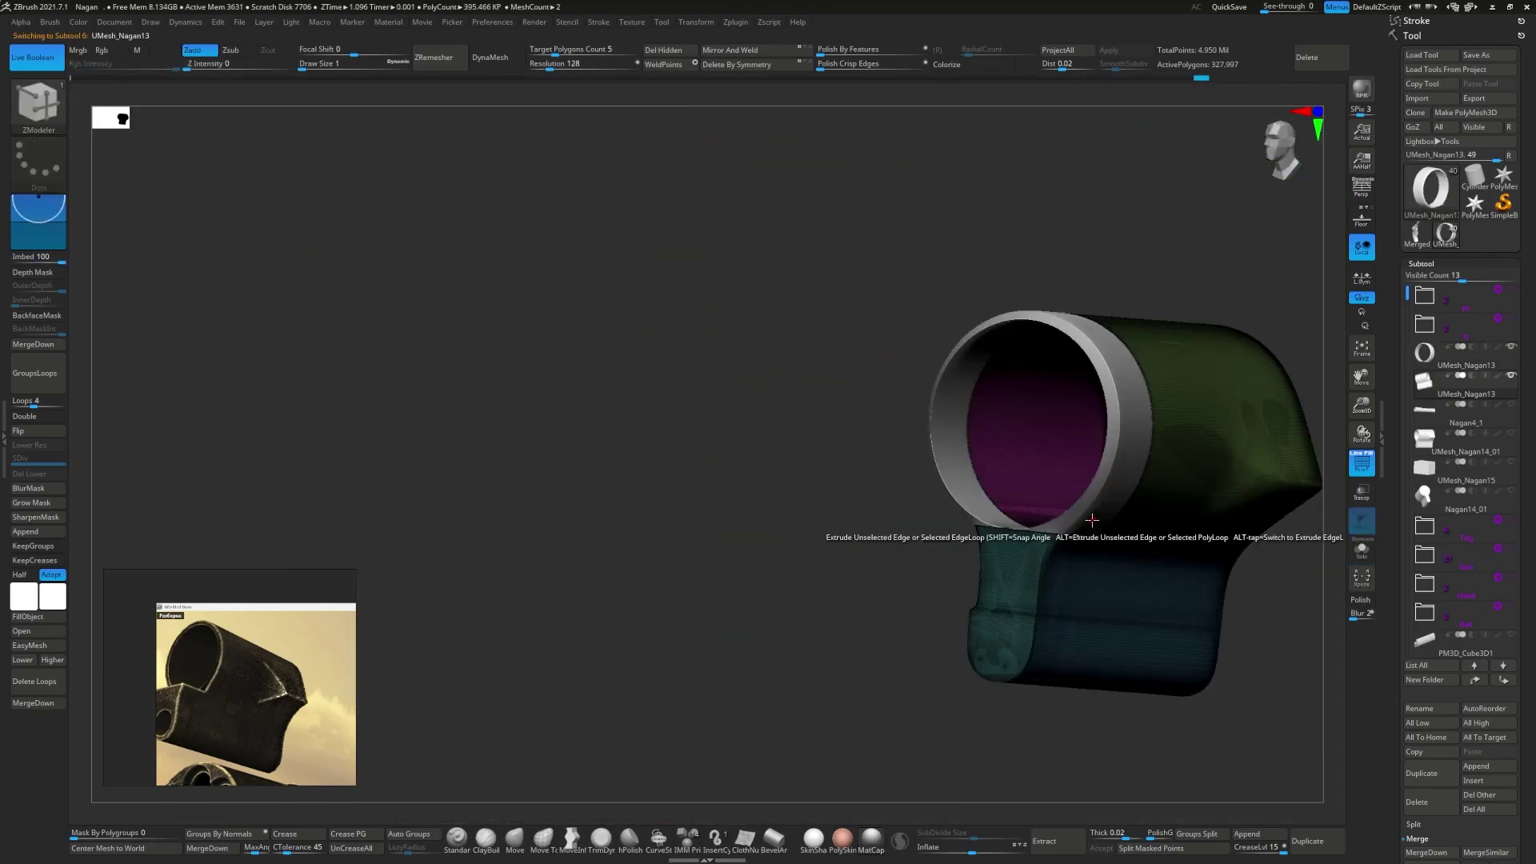
{"action": "mouse_move", "coordinate": [852, 384]}
{"action": "right_mouse_down", "text": "alt"}
{"action": "mouse_move", "coordinate": [772, 405]}
{"action": "mouse_move", "coordinate": [950, 419]}
{"action": "mouse_move", "coordinate": [732, 388]}
{"action": "mouse_move", "coordinate": [760, 360]}
{"action": "right_mouse_up", "text": "alt"}
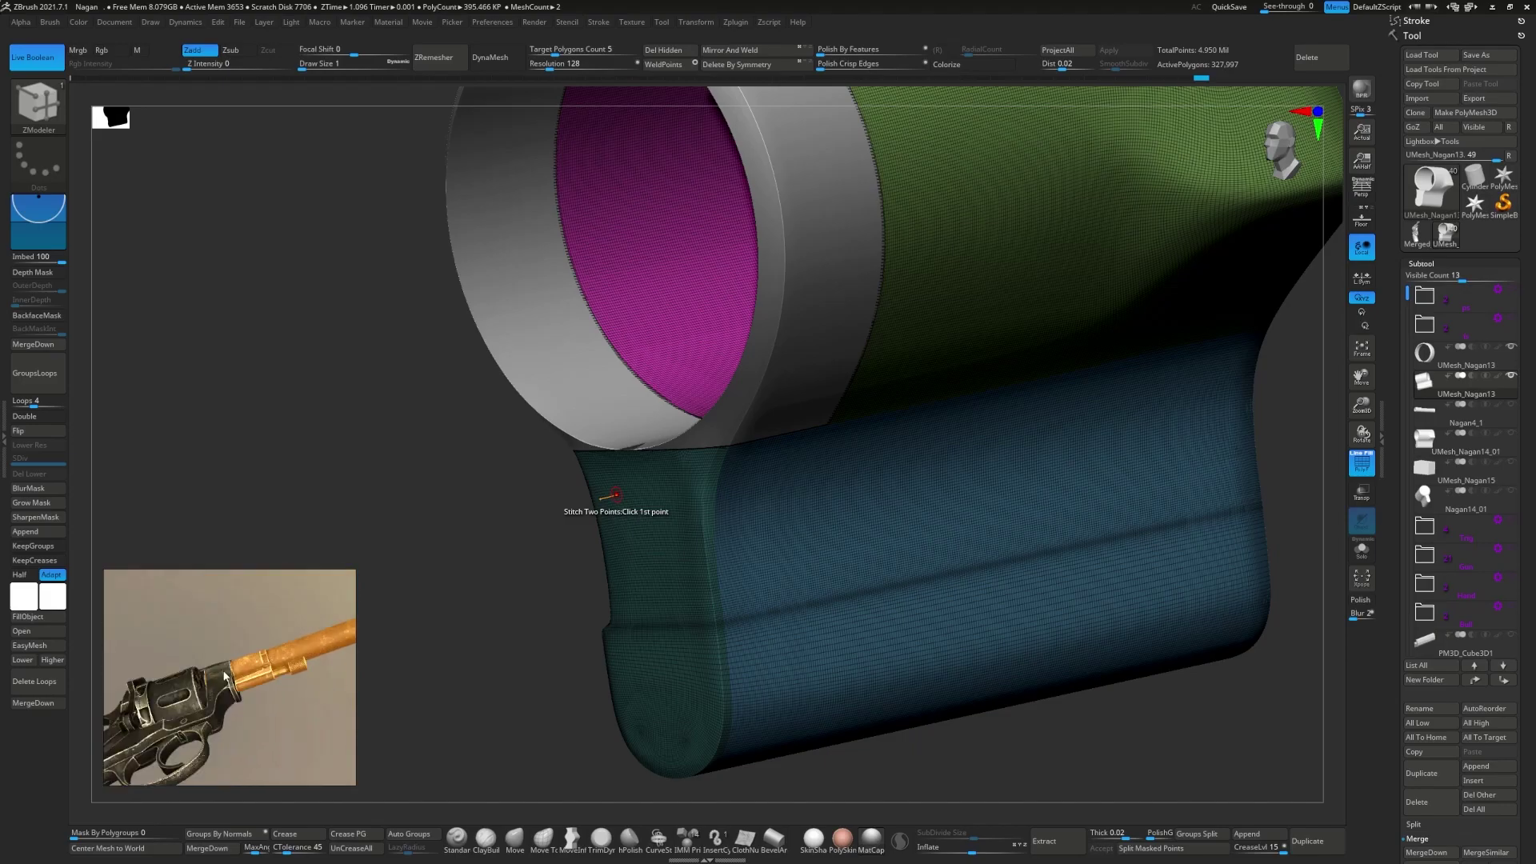
{"action": "left_click_drag", "start_coordinate": [401, 487], "coordinate": [777, 428]}
{"action": "key", "text": "ctrl+s"}
{"action": "key", "text": "Return"}
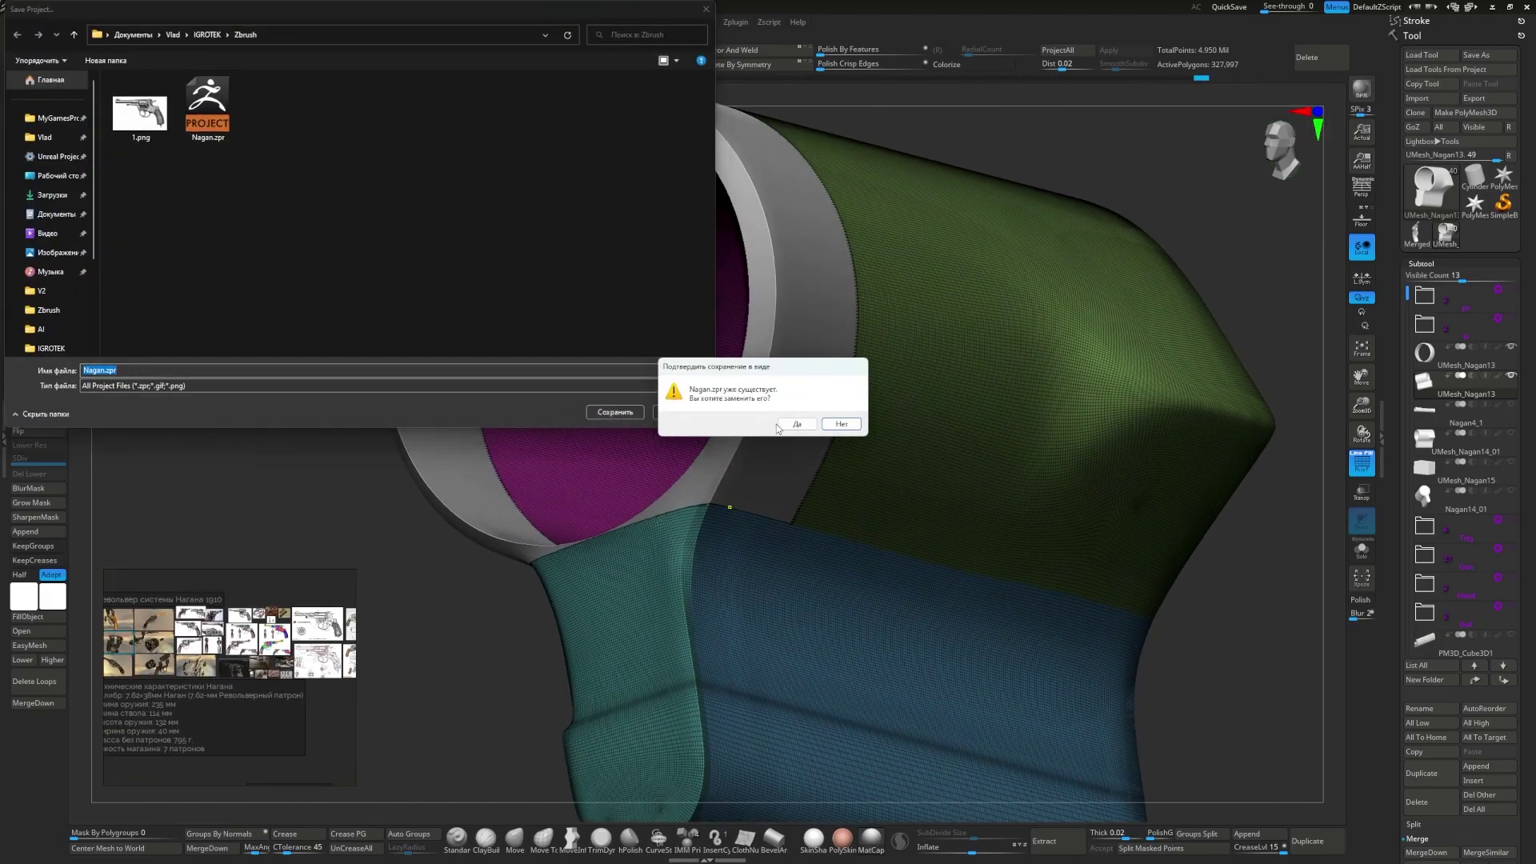
{"action": "left_click", "coordinate": [796, 424]}
- Select the barrel ring subtool, frame the model and snap to a straight side view
{"action": "left_click_drag", "start_coordinate": [579, 547], "coordinate": [861, 432], "text": "shift"}
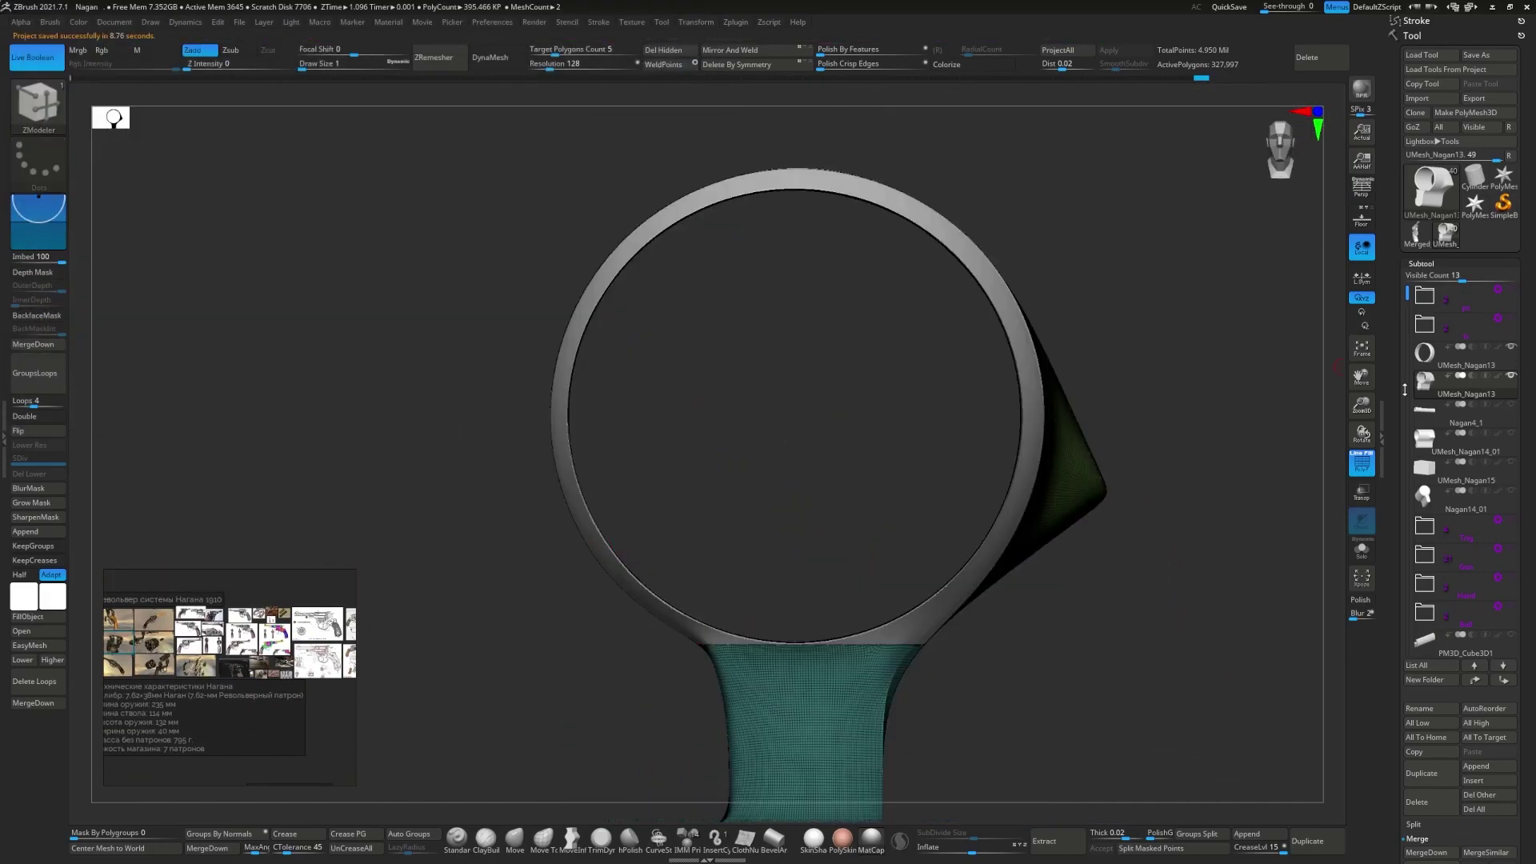
{"action": "left_click", "coordinate": [861, 432], "text": "alt"}
{"action": "key", "text": "b"}
{"action": "key", "text": "z"}
{"action": "key", "text": "m"}
{"action": "mouse_move", "coordinate": [631, 477]}
{"action": "left_mouse_down"}
{"action": "mouse_move", "coordinate": [578, 491]}
{"action": "mouse_move", "coordinate": [1035, 369]}
{"action": "mouse_move", "coordinate": [1362, 247]}
{"action": "left_mouse_up"}
{"action": "key", "text": "f"}
{"action": "key", "text": "shift+p"}
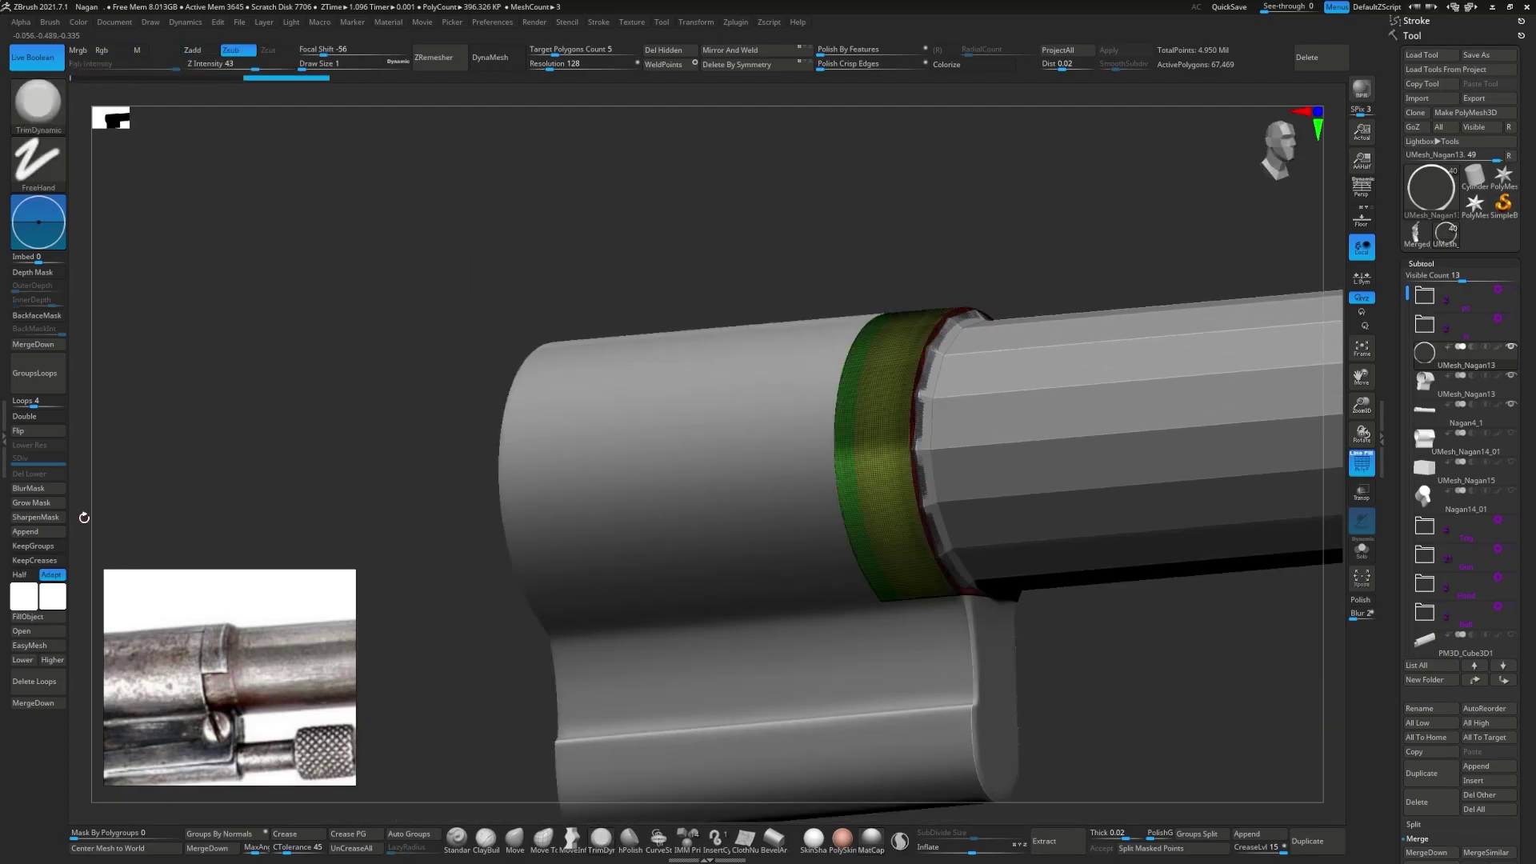
- Solo the barrel ring and check its polygroups by hiding and showing them
{"action": "left_click", "coordinate": [56, 518]}
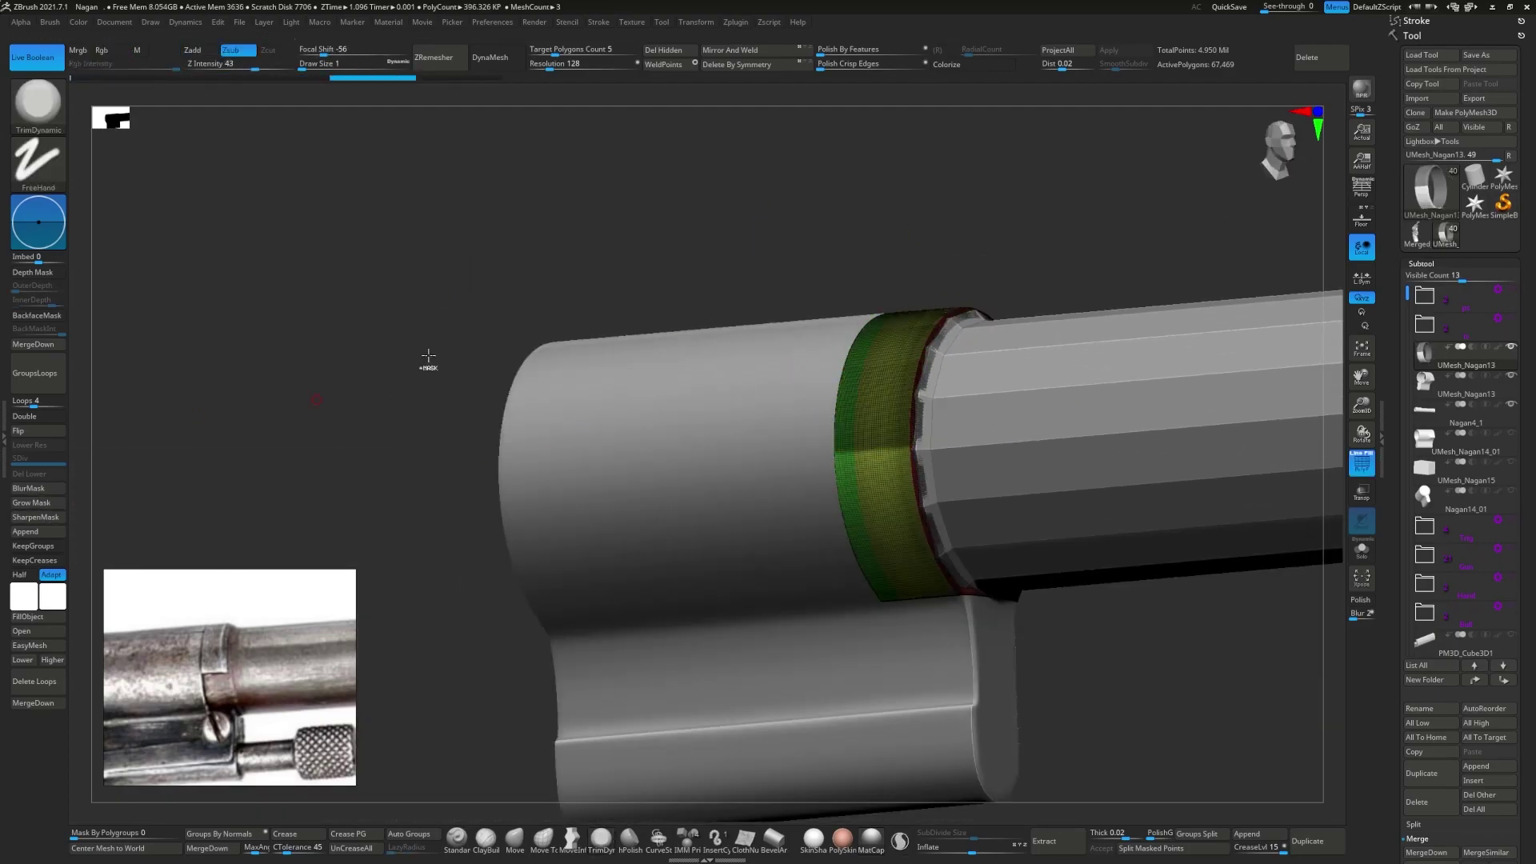
{"action": "left_click", "coordinate": [1367, 552]}
{"action": "left_click_drag", "start_coordinate": [1000, 480], "coordinate": [833, 461], "text": "shift"}
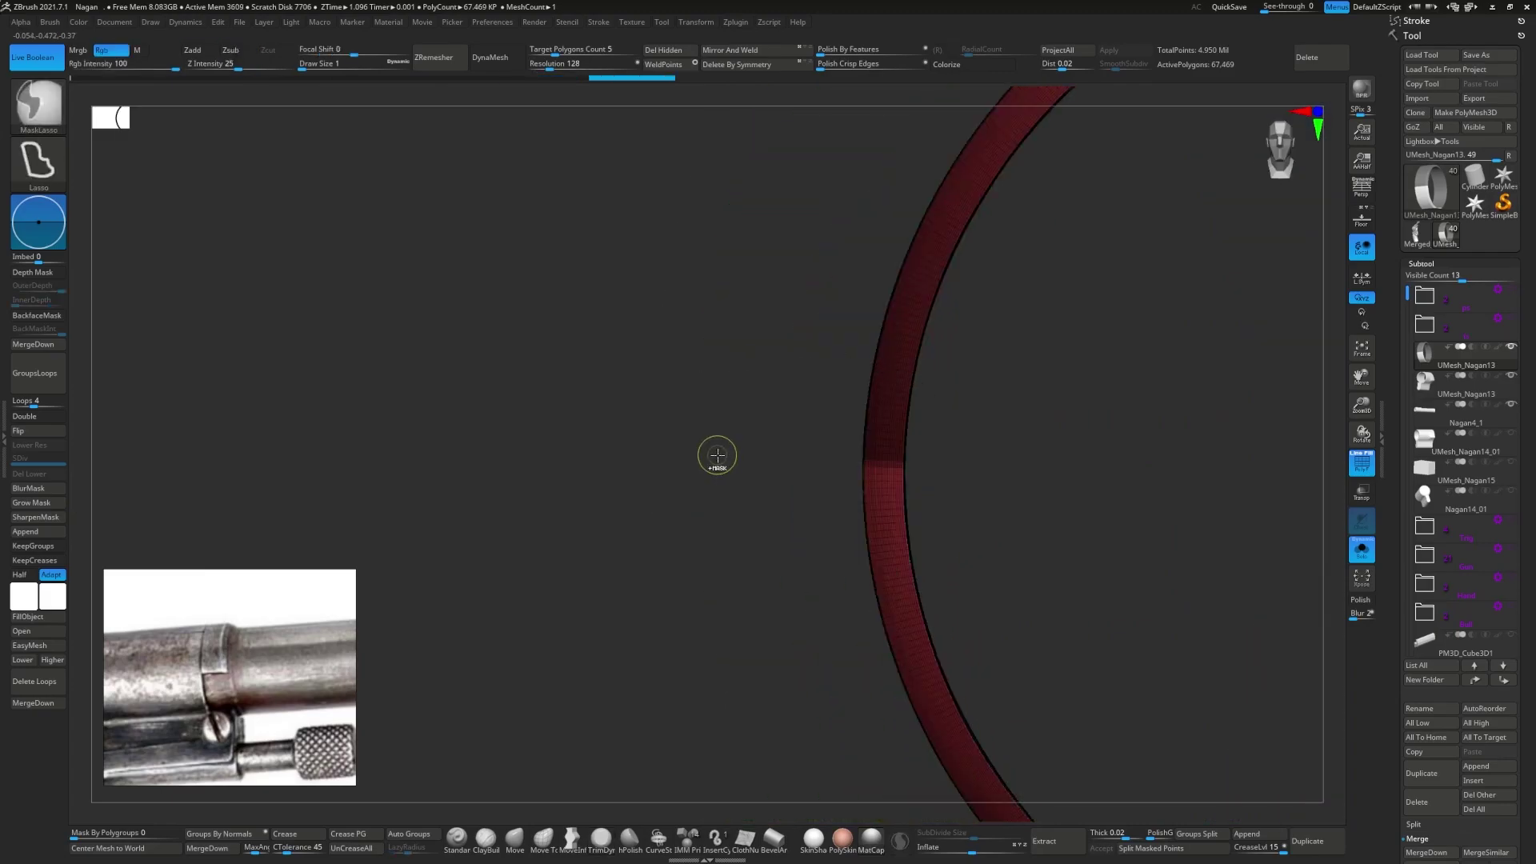
{"action": "mouse_move", "coordinate": [731, 464]}
{"action": "left_mouse_down"}
{"action": "mouse_move", "coordinate": [904, 422]}
{"action": "mouse_move", "coordinate": [610, 467]}
{"action": "mouse_move", "coordinate": [741, 479]}
{"action": "left_mouse_up"}
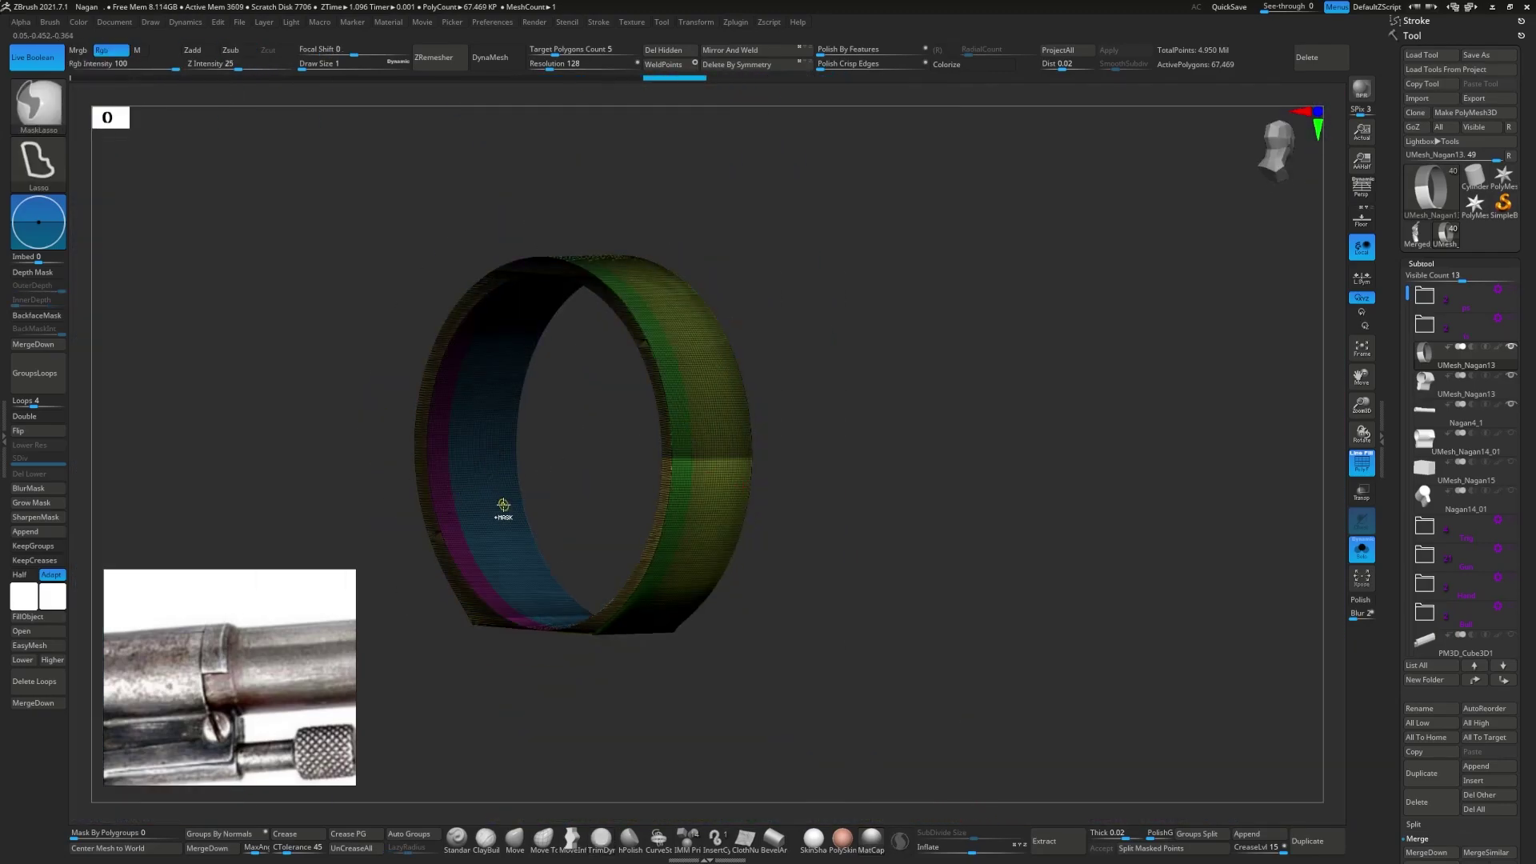
{"action": "left_click_drag", "start_coordinate": [504, 505], "coordinate": [806, 444]}
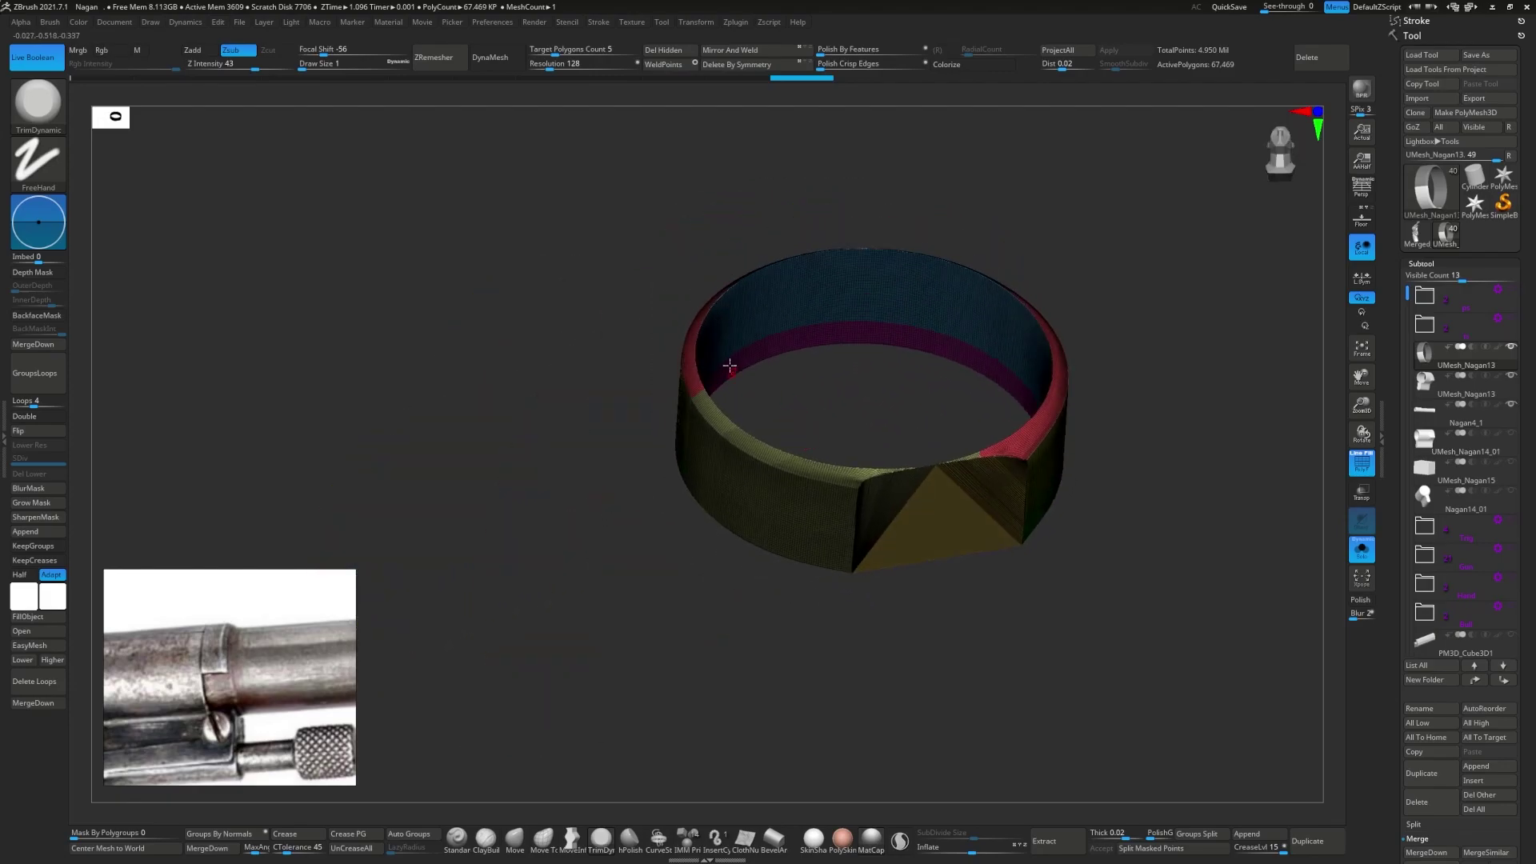
{"action": "left_click_drag", "start_coordinate": [560, 200], "coordinate": [744, 264]}
{"action": "left_click", "coordinate": [744, 272], "text": "ctrl+shift"}
{"action": "left_click", "coordinate": [424, 346], "text": "ctrl+shift"}
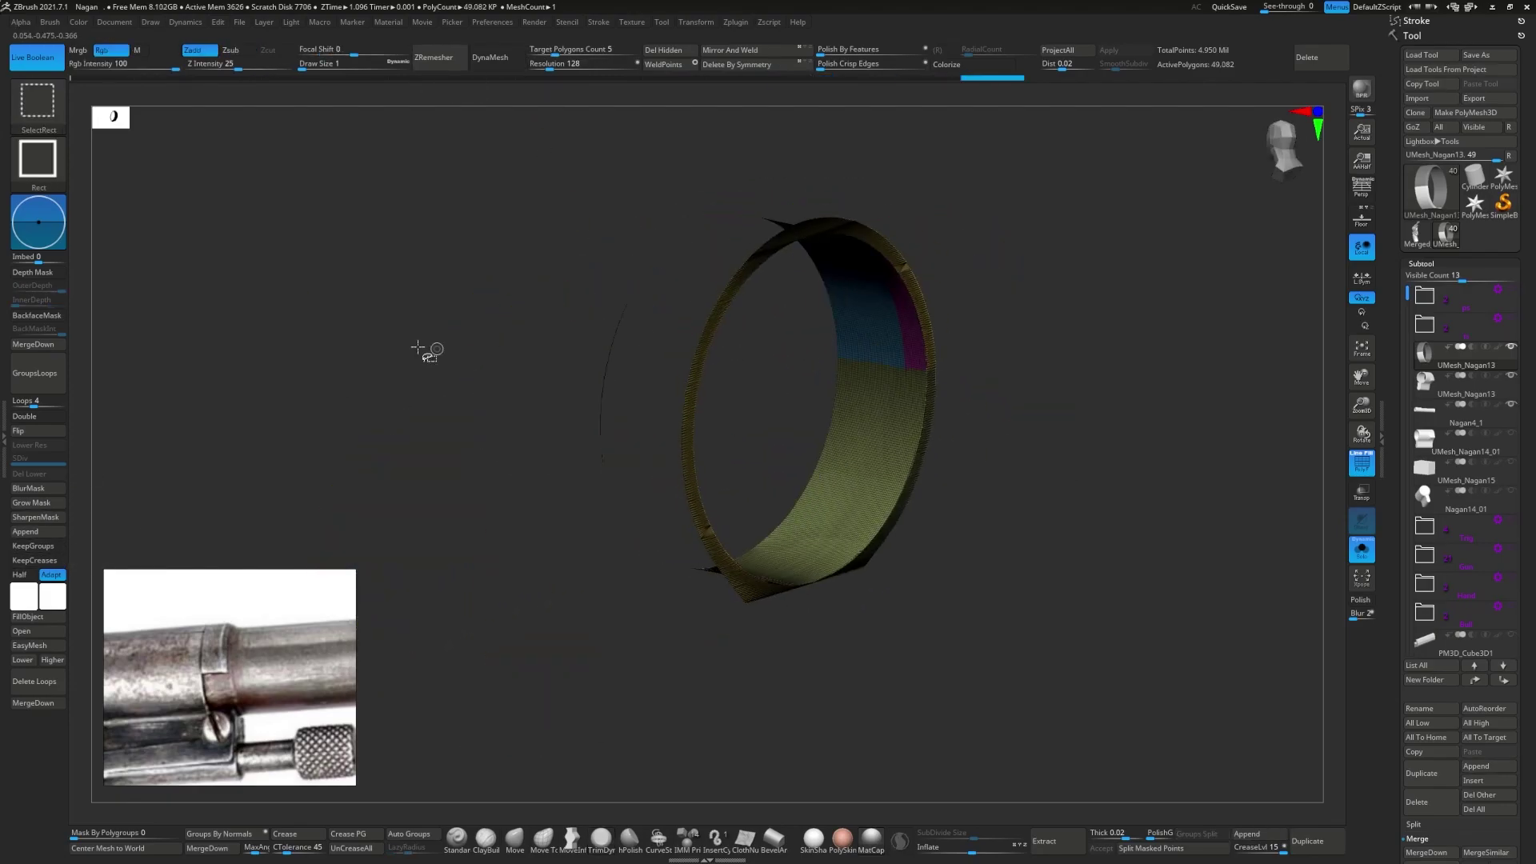
{"action": "left_click", "coordinate": [808, 344], "text": "ctrl+shift"}
{"action": "mouse_move", "coordinate": [576, 360]}
{"action": "left_mouse_down"}
{"action": "mouse_move", "coordinate": [696, 439]}
{"action": "mouse_move", "coordinate": [621, 484]}
{"action": "mouse_move", "coordinate": [525, 466]}
{"action": "mouse_move", "coordinate": [504, 320]}
{"action": "left_mouse_up"}
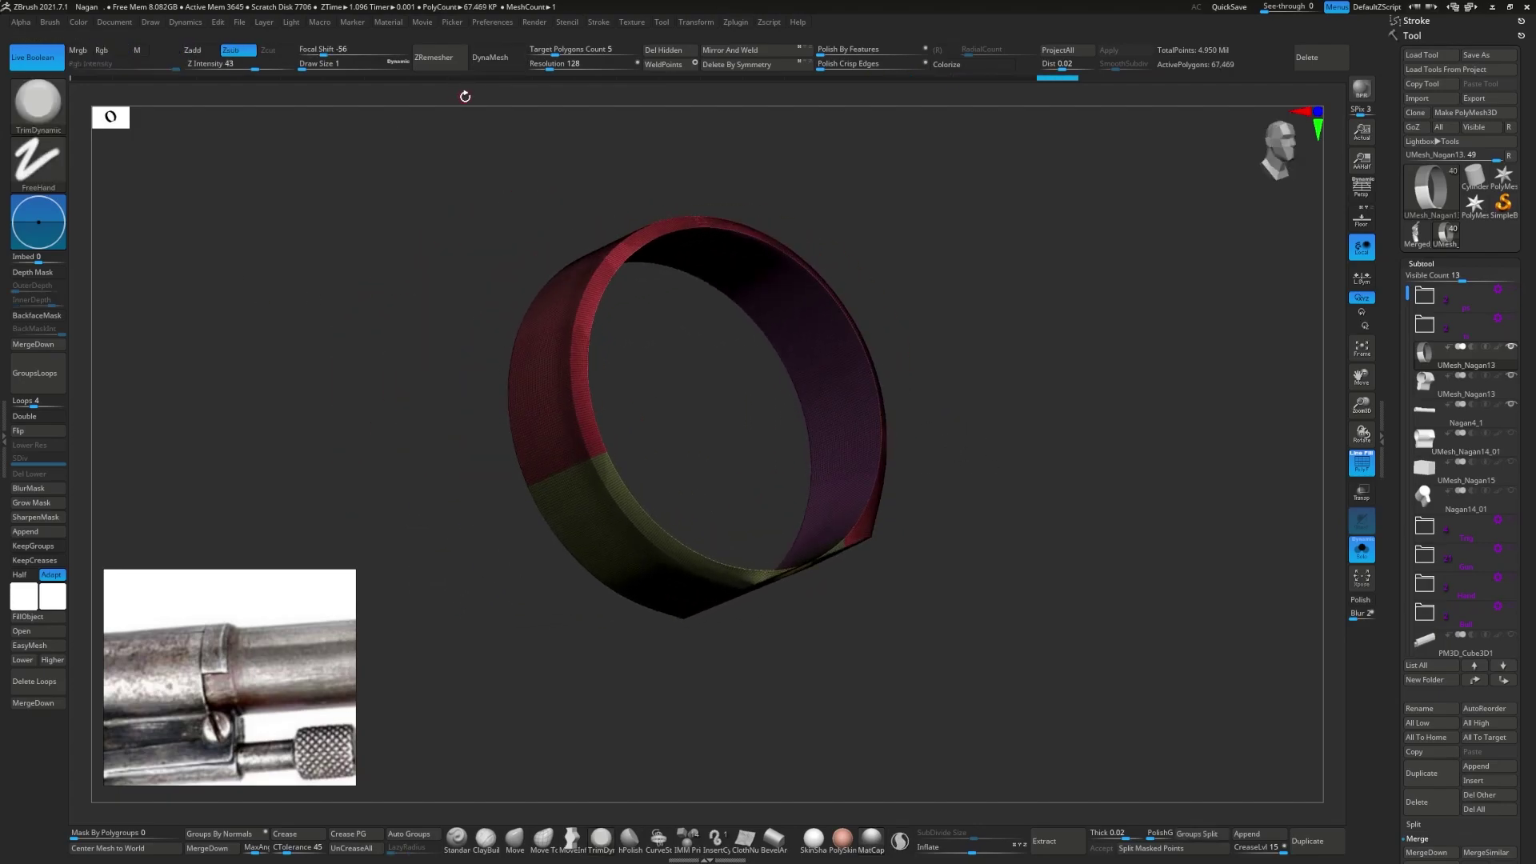
{"action": "type", "text": "1600"}
- Set the resolution value to 1 and inspect the ring from above
{"action": "left_click", "coordinate": [547, 66]}
{"action": "type", "text": "1"}
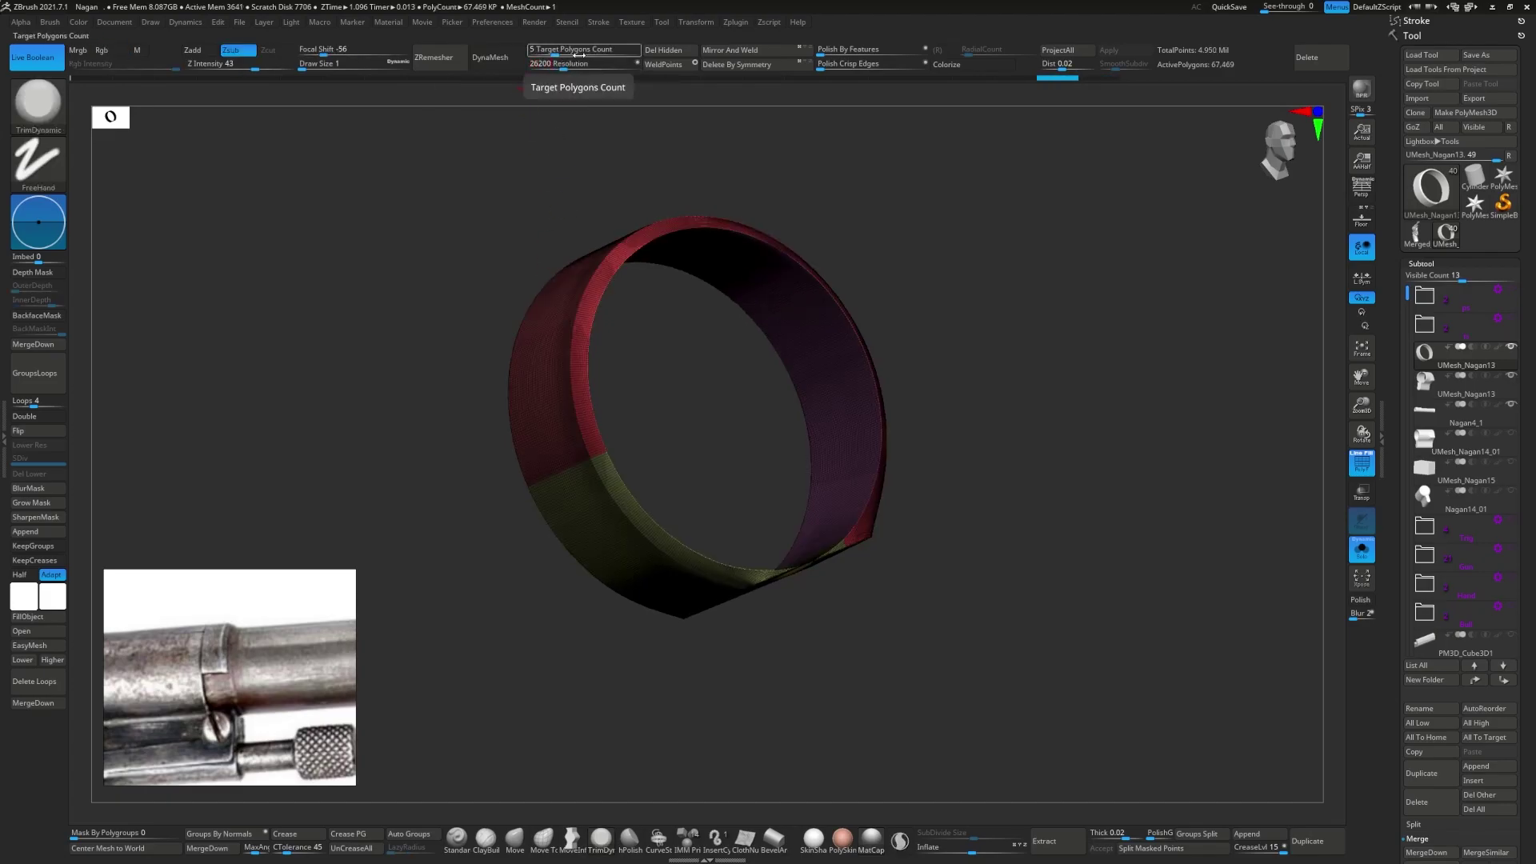
{"action": "left_click_drag", "start_coordinate": [528, 176], "coordinate": [629, 238]}
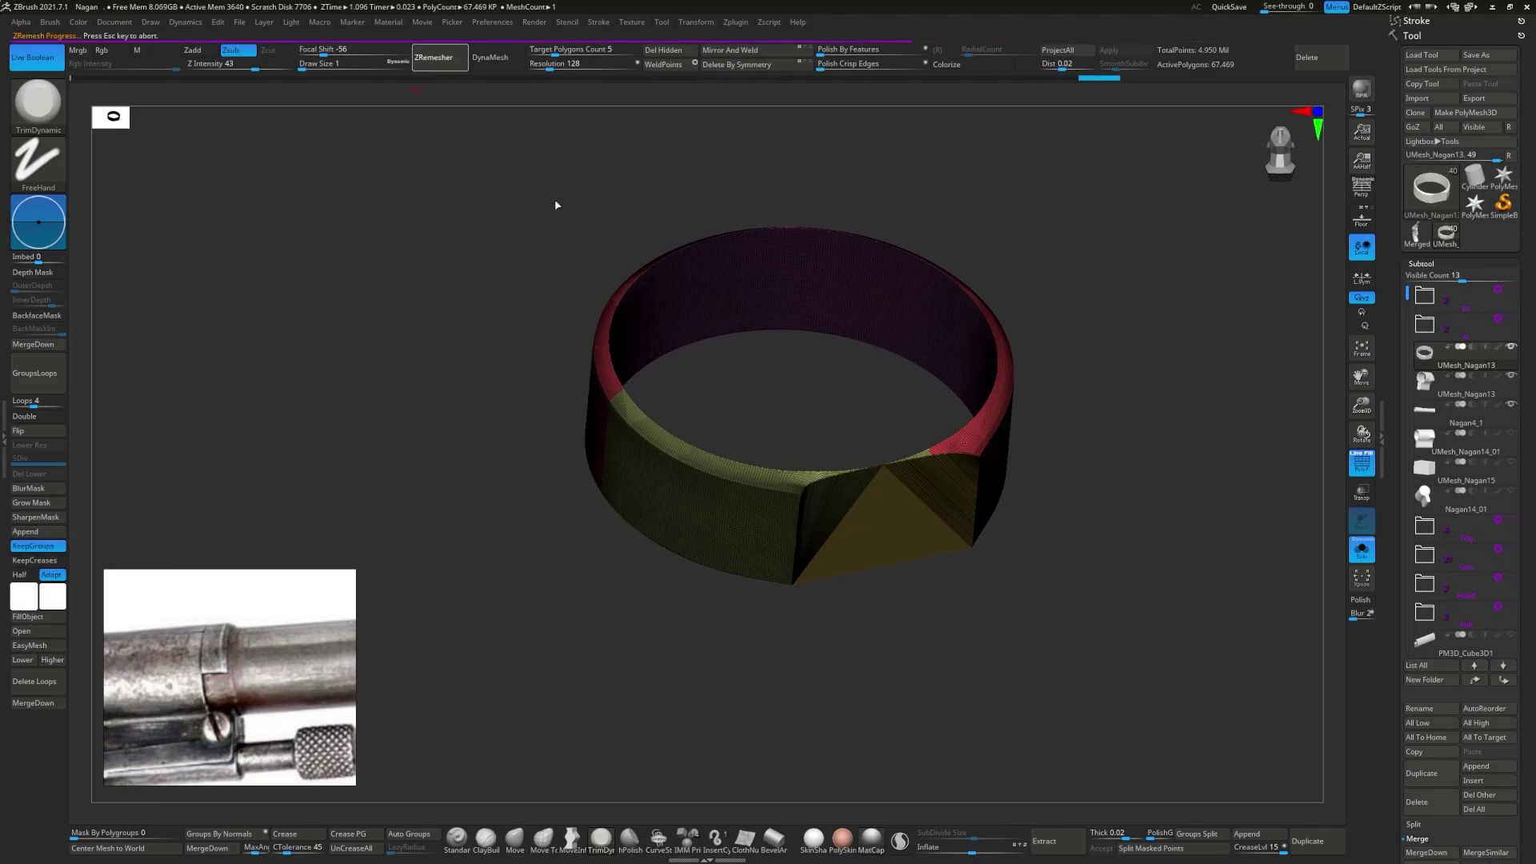
{"action": "mouse_move", "coordinate": [621, 374]}
{"action": "left_mouse_down"}
{"action": "mouse_move", "coordinate": [624, 216]}
{"action": "mouse_move", "coordinate": [630, 351]}
{"action": "left_mouse_up"}
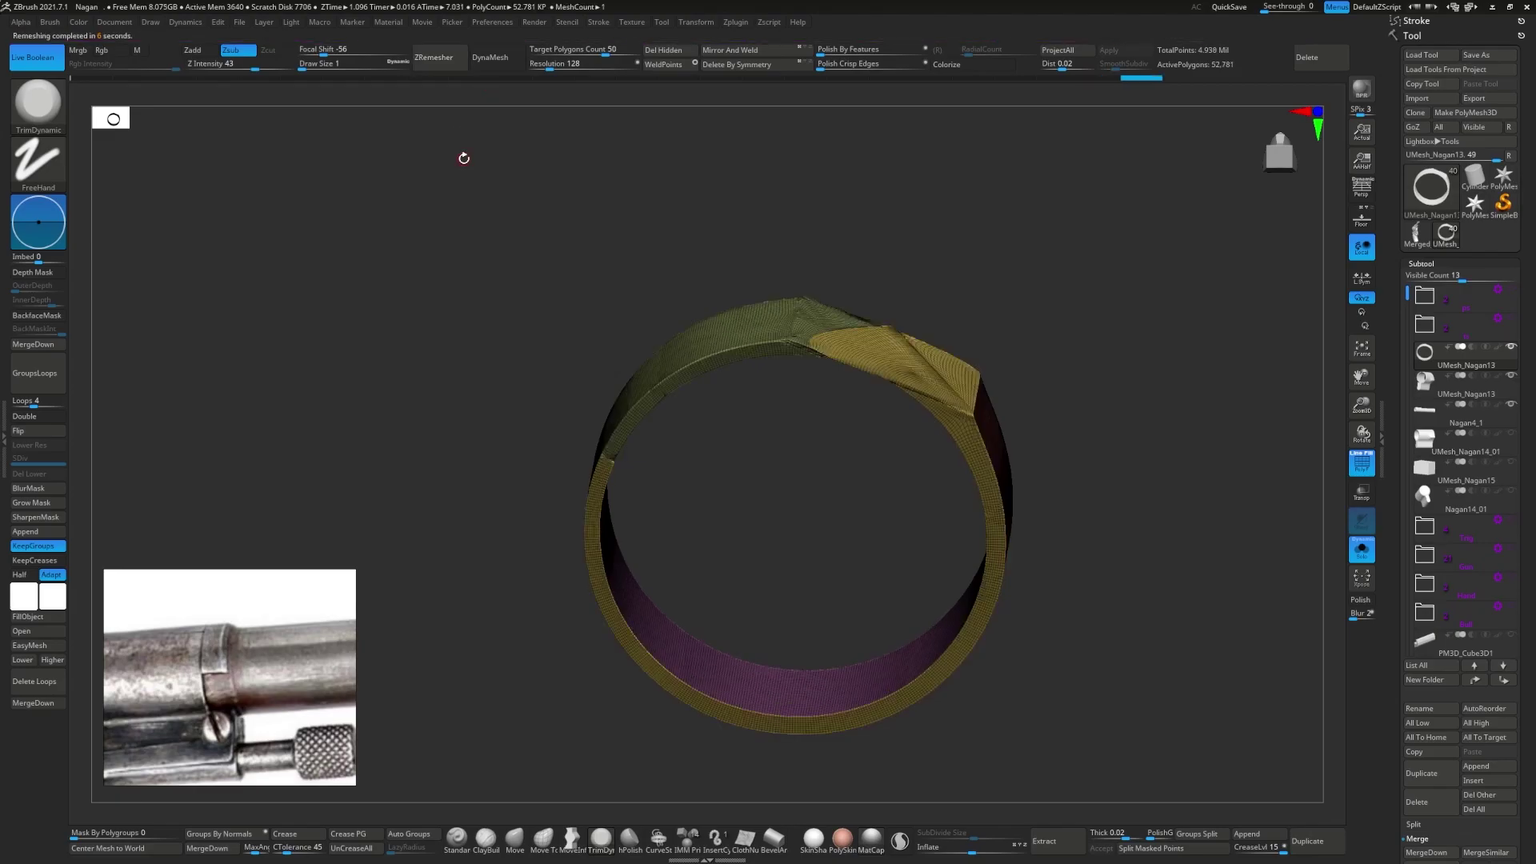
{"action": "mouse_move", "coordinate": [464, 158]}
{"action": "left_mouse_down"}
{"action": "mouse_move", "coordinate": [769, 251]}
{"action": "mouse_move", "coordinate": [813, 178]}
{"action": "mouse_move", "coordinate": [762, 312]}
{"action": "mouse_move", "coordinate": [657, 228]}
{"action": "left_mouse_up"}
{"action": "left_click_drag", "start_coordinate": [189, 188], "coordinate": [824, 286]}
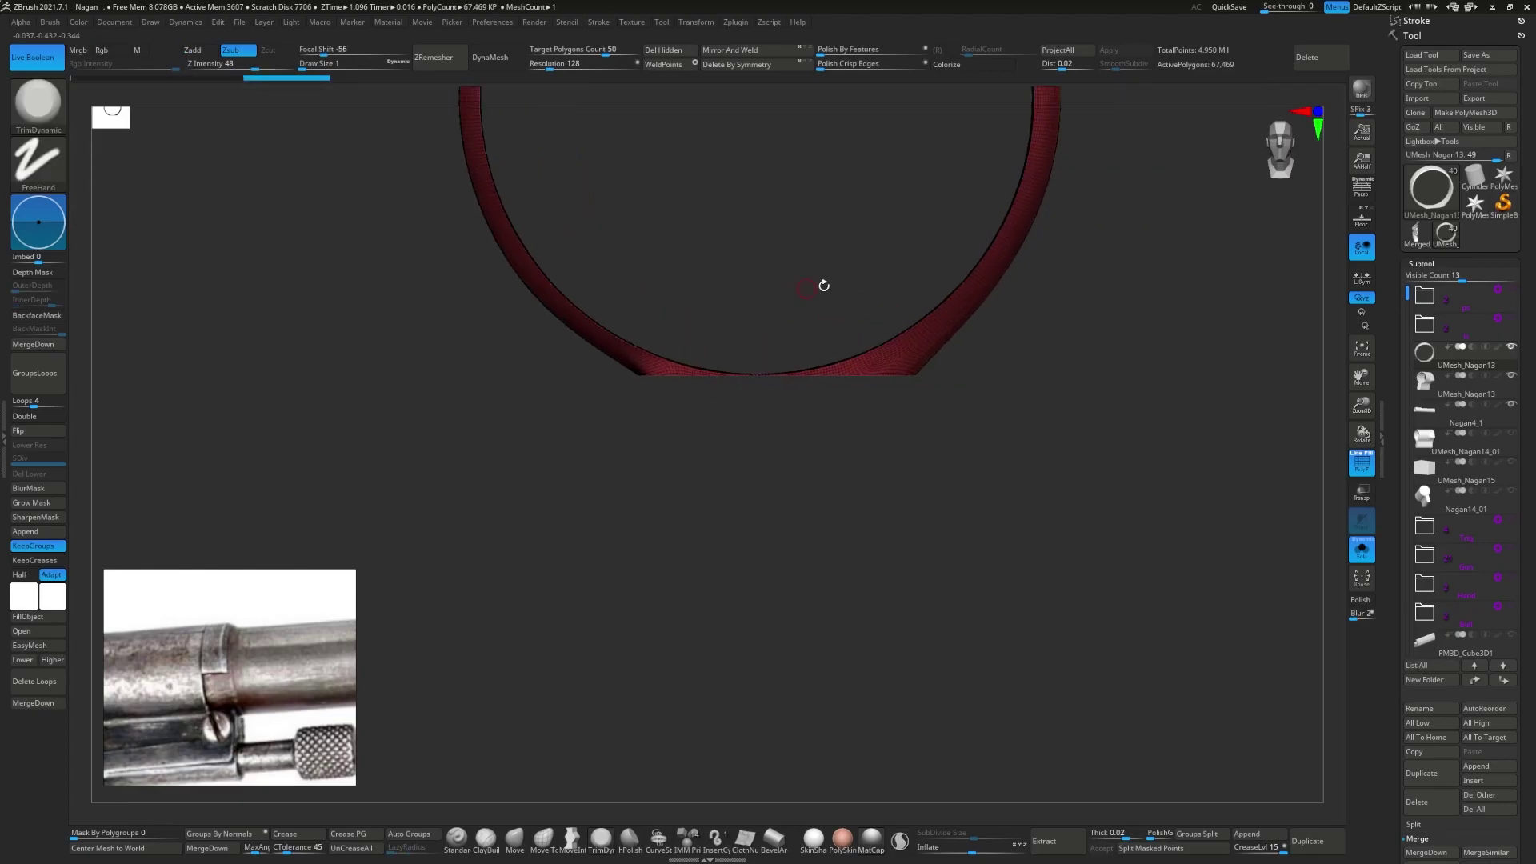
- Slice the ring with horizontal and vertical cuts on both sides
{"action": "left_click_drag", "start_coordinate": [823, 607], "coordinate": [872, 832], "text": "alt"}
{"action": "left_click_drag", "start_coordinate": [672, 309], "coordinate": [306, 351], "text": "ctrl+shift"}
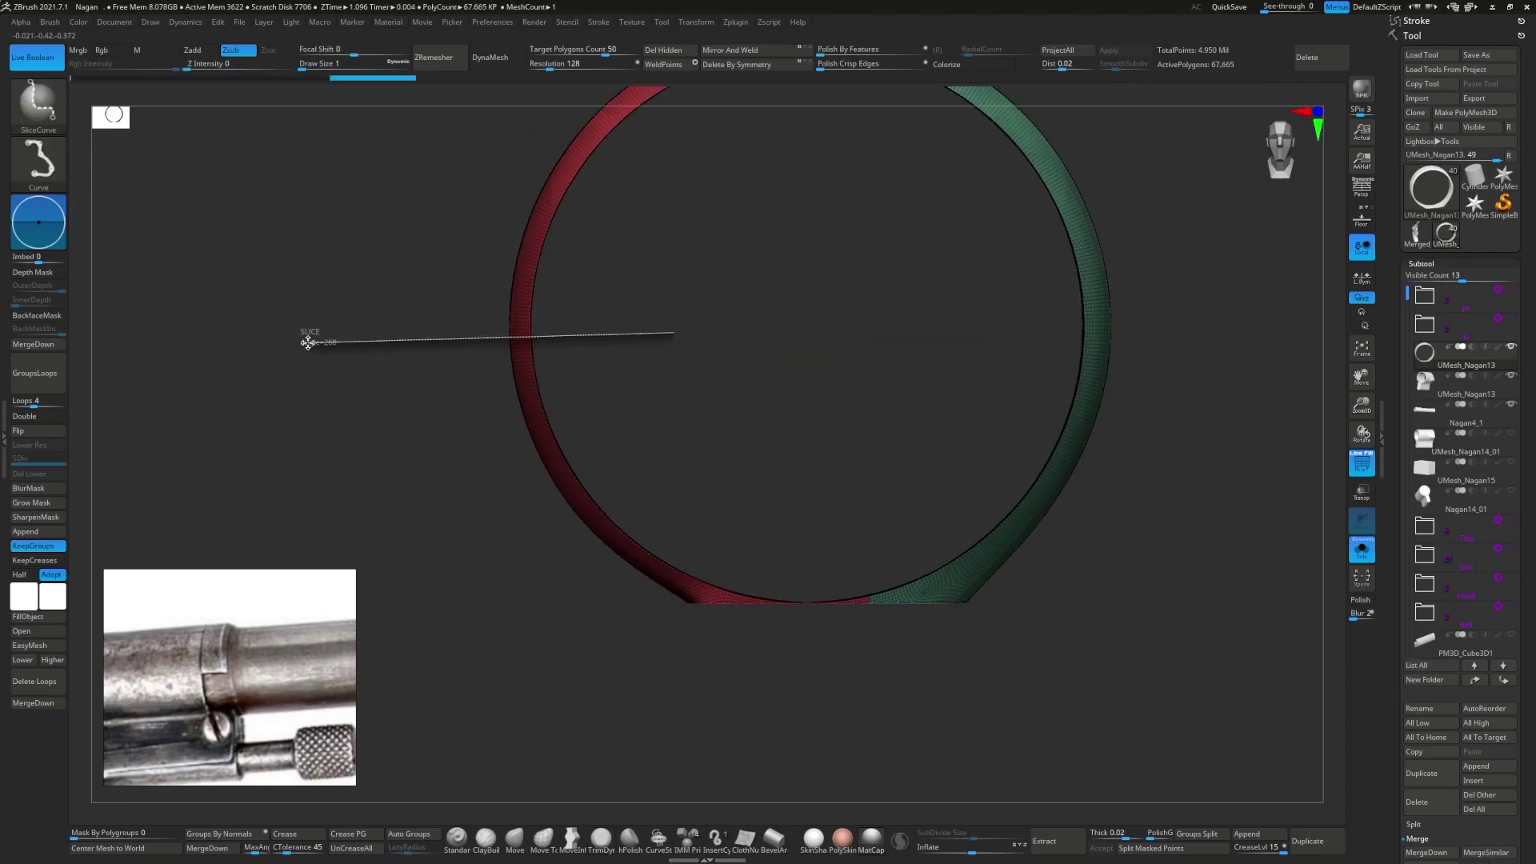
{"action": "left_click_drag", "start_coordinate": [832, 384], "coordinate": [859, 351]}
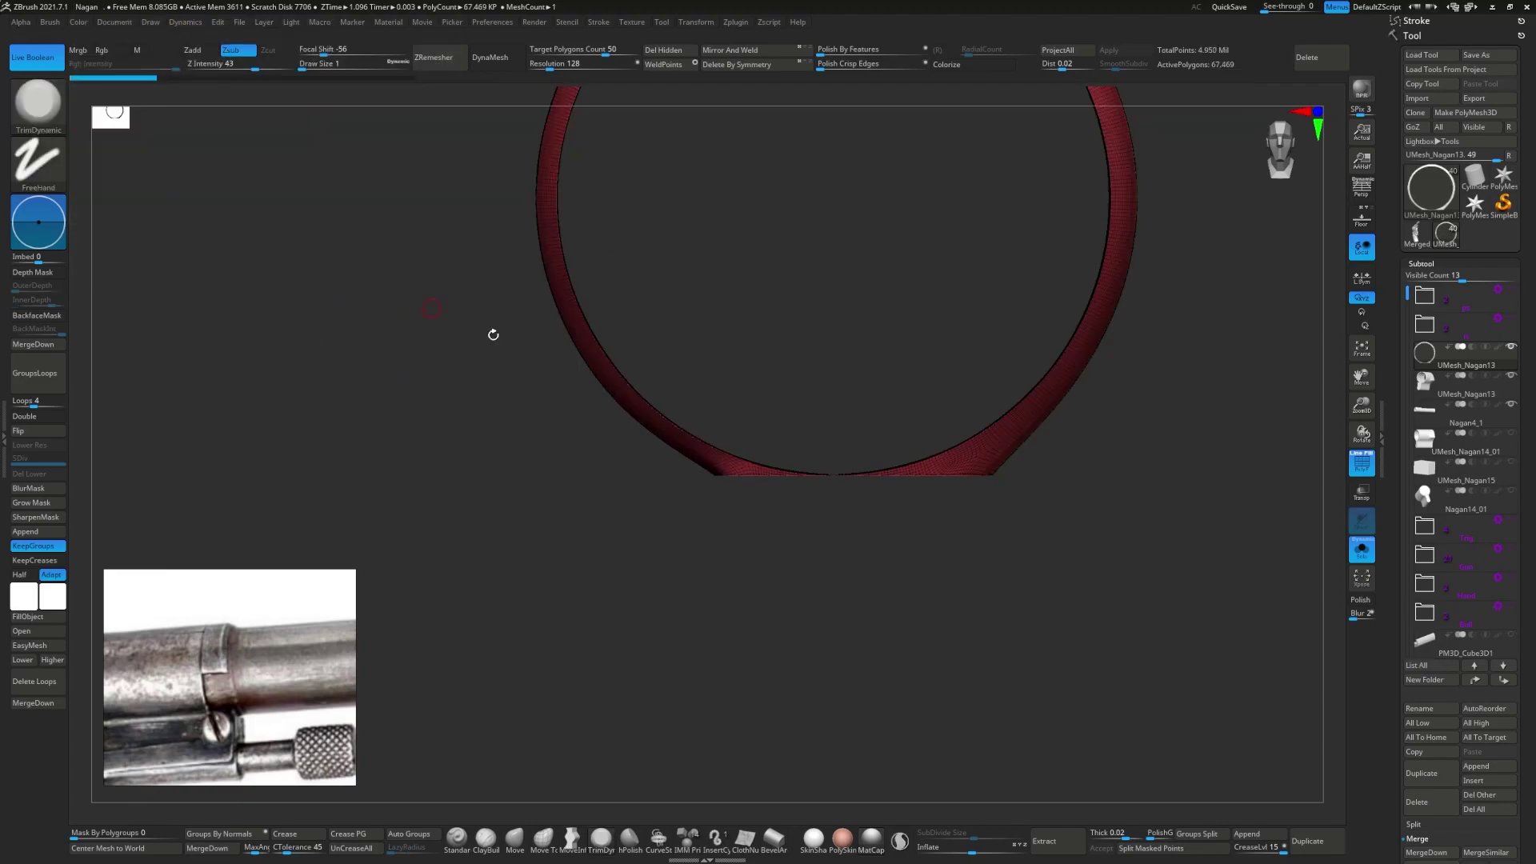
{"action": "left_click_drag", "start_coordinate": [491, 332], "coordinate": [864, 388]}
{"action": "left_click_drag", "start_coordinate": [656, 416], "coordinate": [654, 638], "text": "ctrl+shift"}
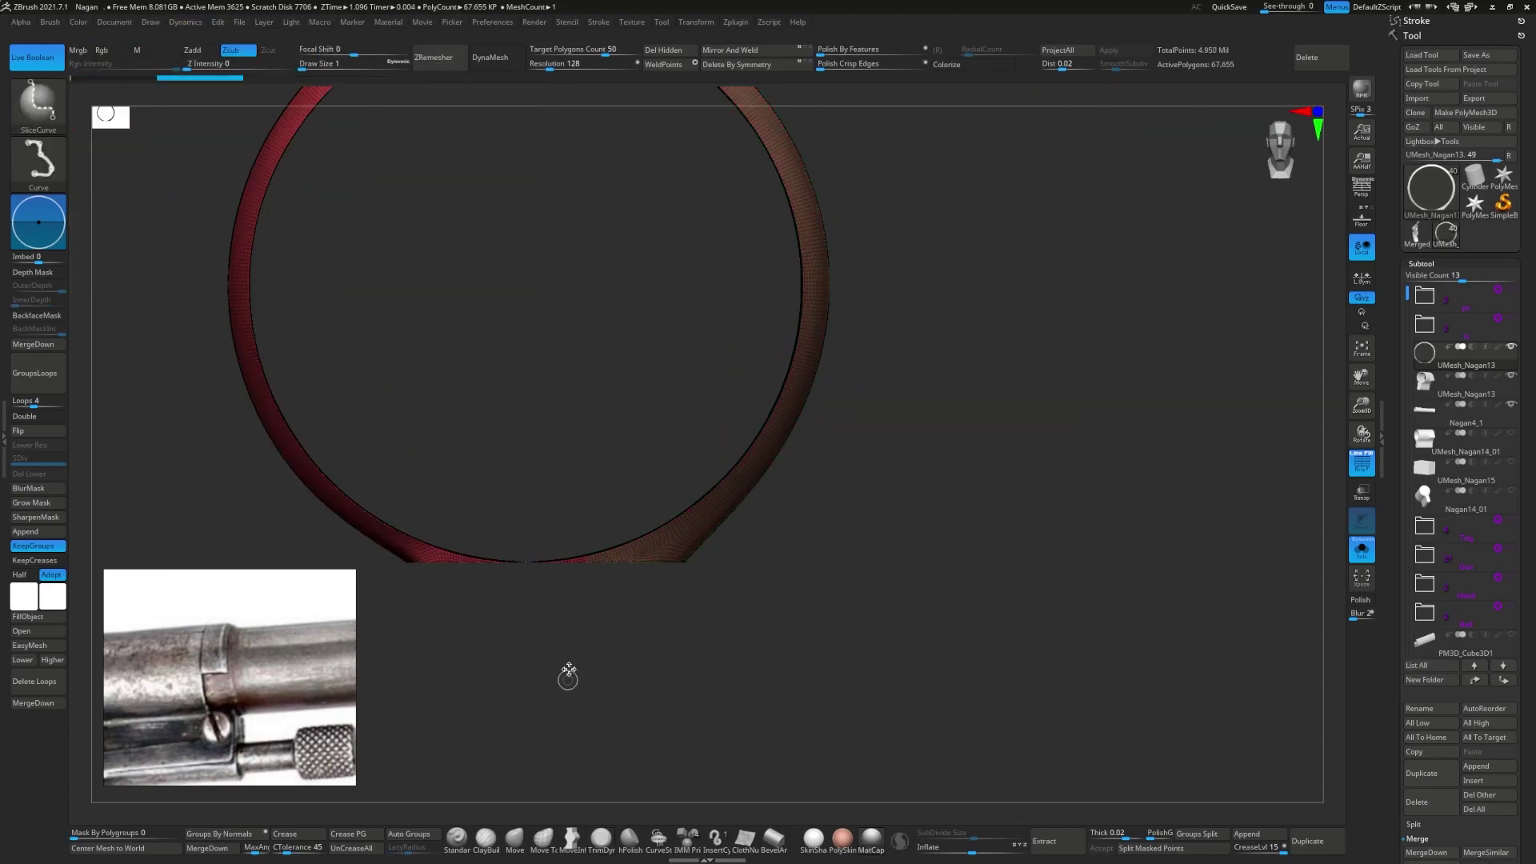
{"action": "left_click_drag", "start_coordinate": [568, 672], "coordinate": [748, 644], "text": "alt"}
{"action": "mouse_move", "coordinate": [606, 278]}
{"action": "left_mouse_down", "text": "ctrl+shift"}
{"action": "mouse_move", "coordinate": [293, 321]}
{"action": "mouse_move", "coordinate": [277, 282]}
{"action": "left_mouse_up", "text": "ctrl+shift"}
- Hide and isolate ring pieces, including the two flat purple ones, to check the cuts
{"action": "left_click", "coordinate": [357, 433], "text": "ctrl+shift"}
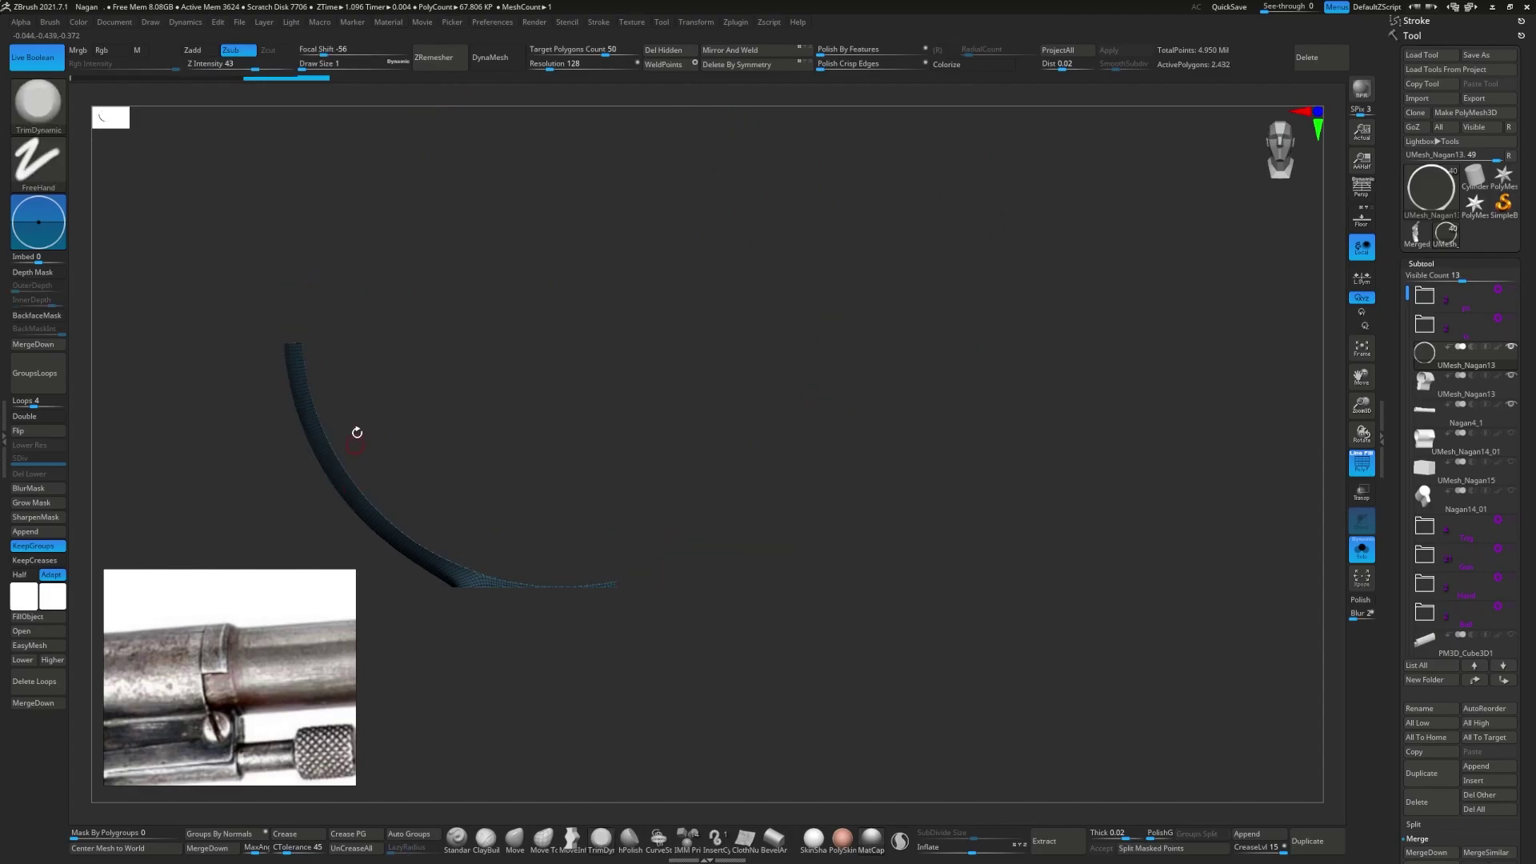
{"action": "left_click", "coordinate": [564, 343], "text": "ctrl+shift"}
{"action": "mouse_move", "coordinate": [565, 343]}
{"action": "left_mouse_down"}
{"action": "mouse_move", "coordinate": [507, 413]}
{"action": "mouse_move", "coordinate": [440, 346]}
{"action": "mouse_move", "coordinate": [586, 279]}
{"action": "mouse_move", "coordinate": [556, 380]}
{"action": "mouse_move", "coordinate": [583, 267]}
{"action": "mouse_move", "coordinate": [772, 442]}
{"action": "left_mouse_up"}
{"action": "left_click", "coordinate": [475, 398], "text": "ctrl+shift"}
{"action": "left_click", "coordinate": [456, 353], "text": "ctrl+shift"}
{"action": "left_click", "coordinate": [556, 381], "text": "ctrl+shift"}
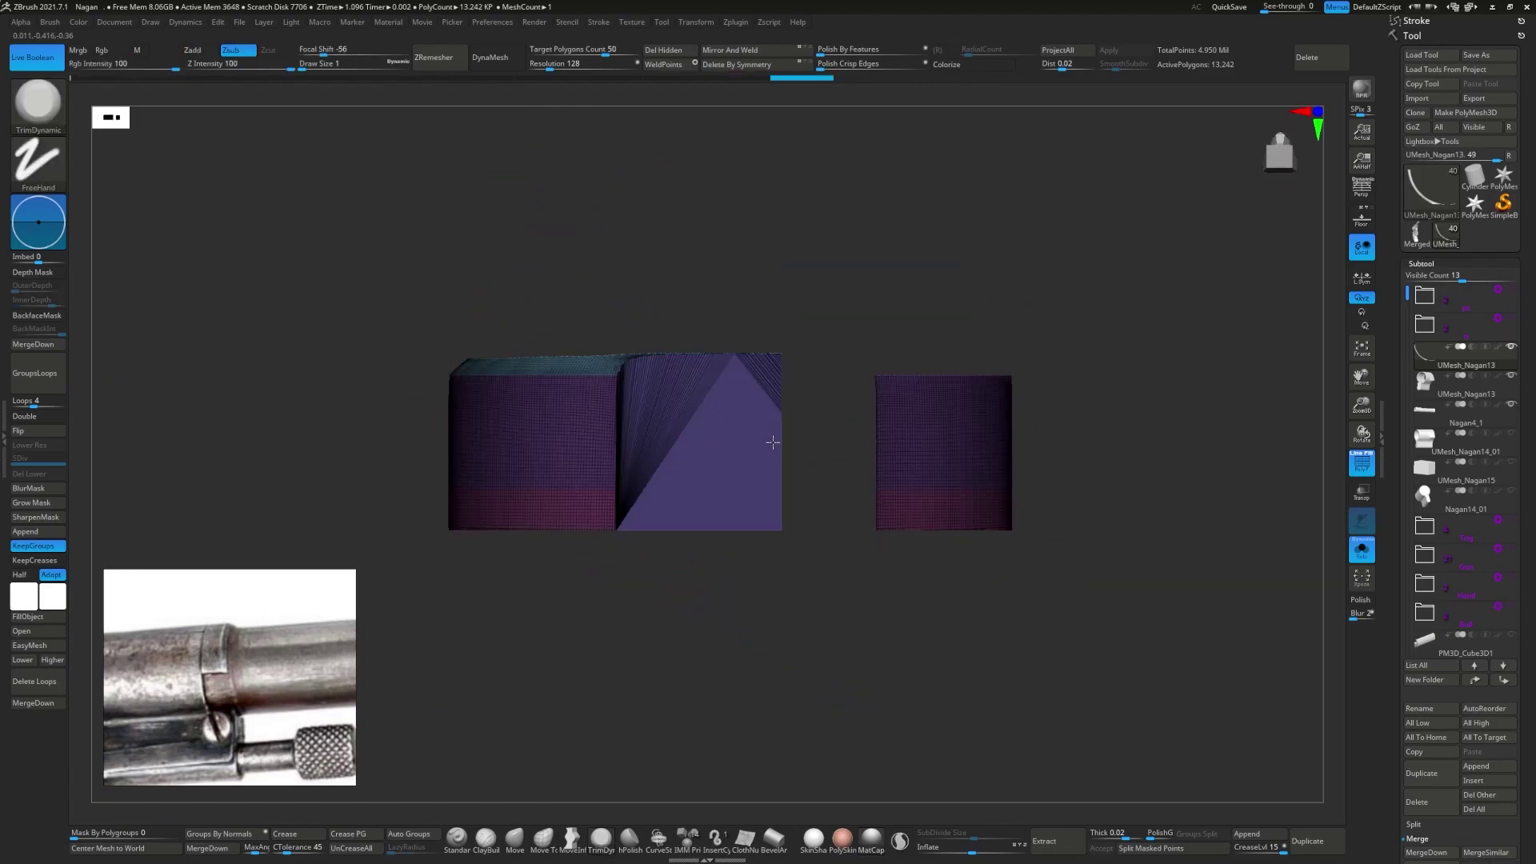
{"action": "mouse_move", "coordinate": [936, 469]}
{"action": "left_mouse_down"}
{"action": "mouse_move", "coordinate": [618, 440]}
{"action": "mouse_move", "coordinate": [436, 384]}
{"action": "left_mouse_up"}
{"action": "left_click", "coordinate": [617, 439], "text": "ctrl+shift"}
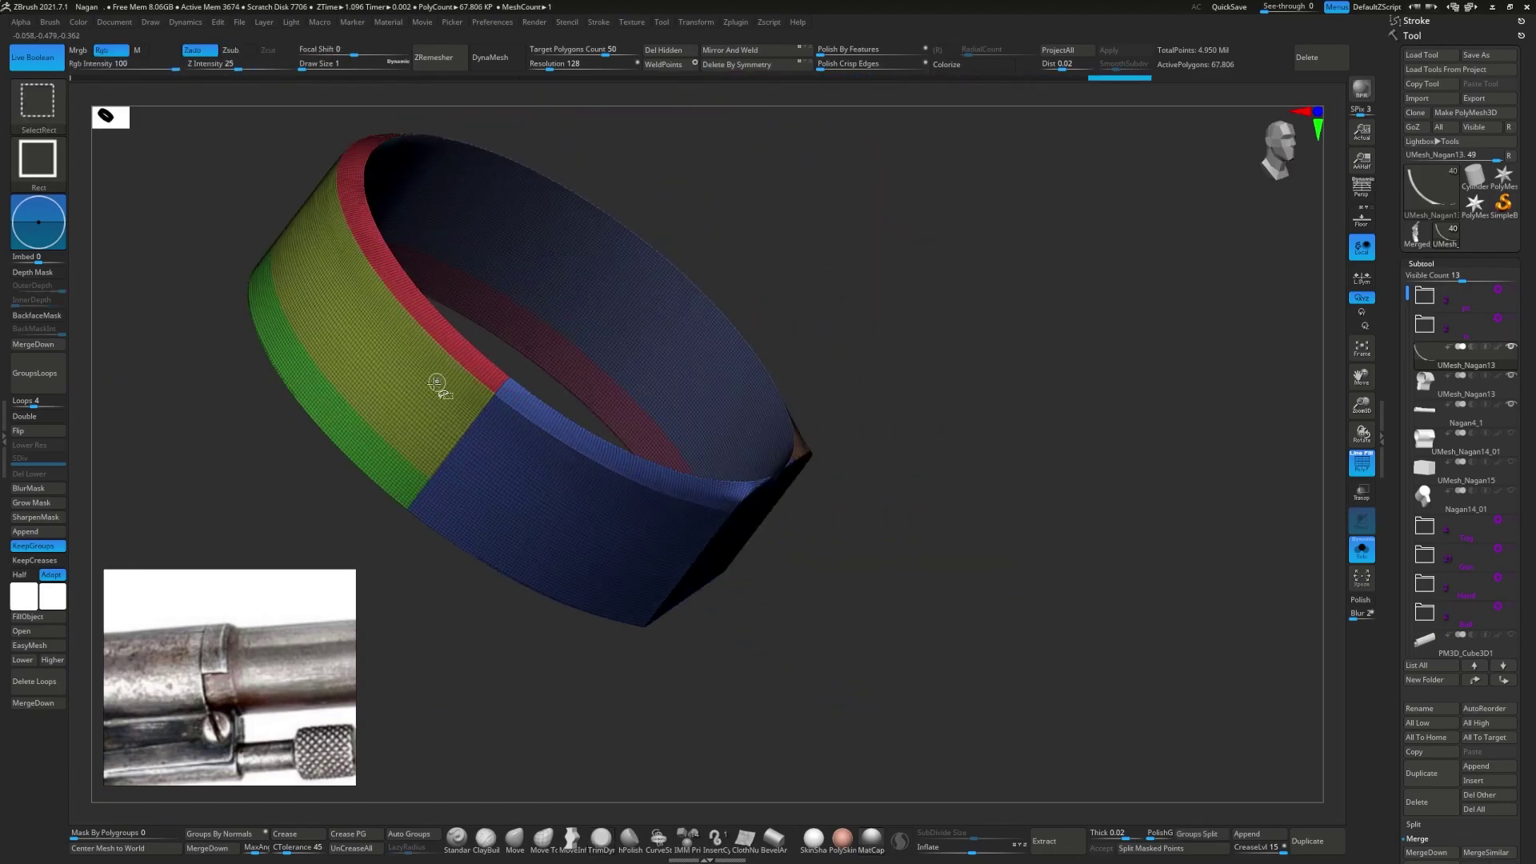
- Isolate individual ring sections, then show the ring back on the revolver barrel
{"action": "mouse_move", "coordinate": [555, 332]}
{"action": "left_mouse_down"}
{"action": "mouse_move", "coordinate": [583, 429]}
{"action": "mouse_move", "coordinate": [799, 408]}
{"action": "left_mouse_up"}
{"action": "left_click", "coordinate": [583, 429], "text": "ctrl+shift"}
{"action": "left_click", "coordinate": [799, 408], "text": "ctrl+shift"}
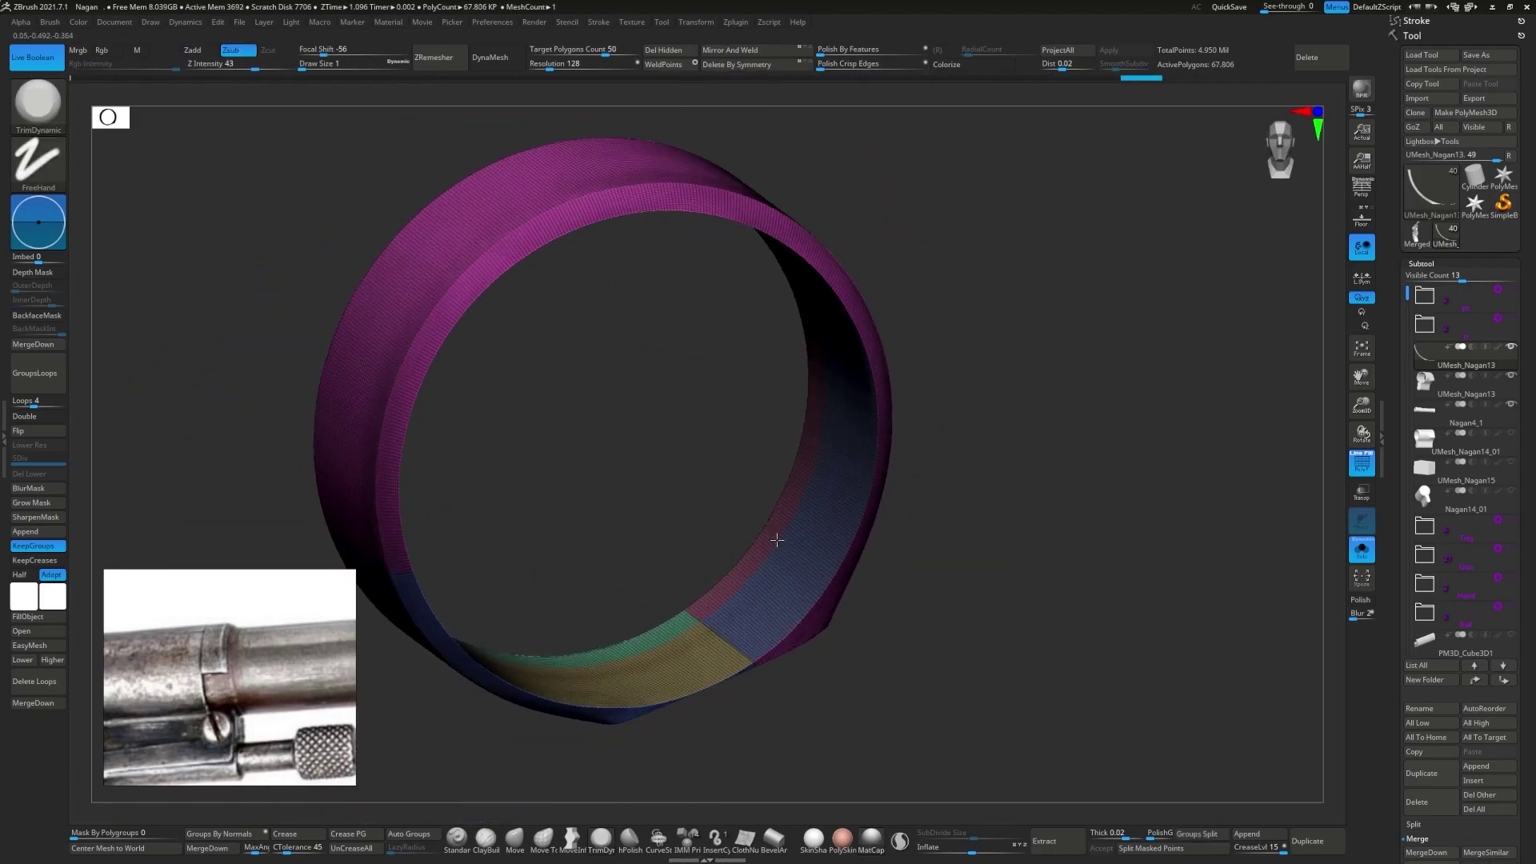
{"action": "mouse_move", "coordinate": [776, 538]}
{"action": "left_mouse_down"}
{"action": "mouse_move", "coordinate": [946, 475]}
{"action": "mouse_move", "coordinate": [775, 388]}
{"action": "mouse_move", "coordinate": [480, 347]}
{"action": "mouse_move", "coordinate": [508, 309]}
{"action": "mouse_move", "coordinate": [499, 373]}
{"action": "mouse_move", "coordinate": [624, 528]}
{"action": "mouse_move", "coordinate": [594, 610]}
{"action": "mouse_move", "coordinate": [476, 85]}
{"action": "left_mouse_up"}
{"action": "left_click", "coordinate": [480, 347], "text": "ctrl+shift"}
{"action": "left_click", "coordinate": [624, 528], "text": "ctrl+shift"}
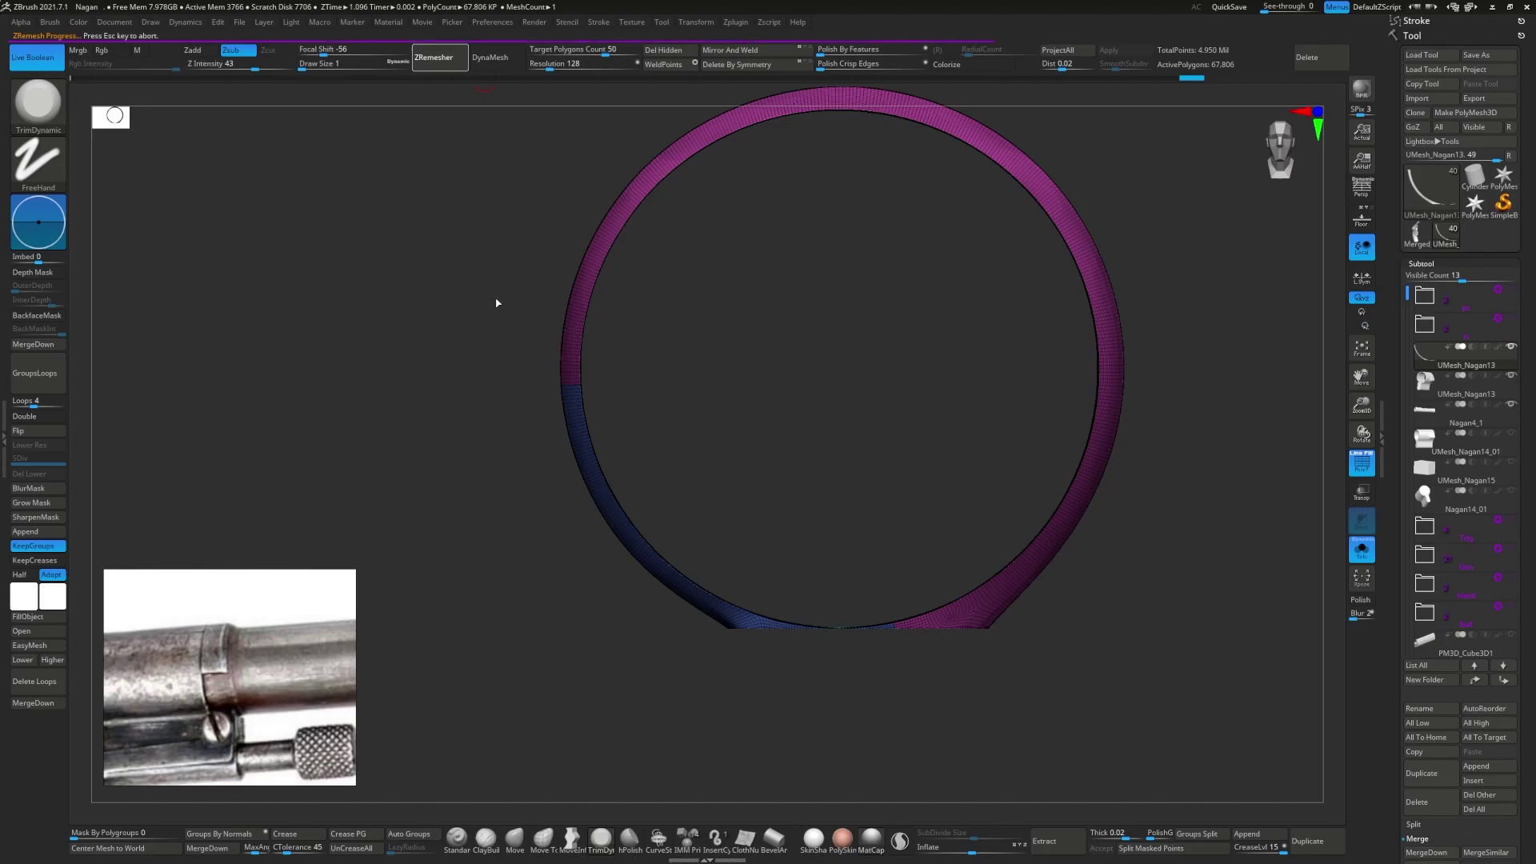
{"action": "mouse_move", "coordinate": [496, 297]}
{"action": "left_mouse_down"}
{"action": "mouse_move", "coordinate": [564, 416]}
{"action": "mouse_move", "coordinate": [538, 387]}
{"action": "mouse_move", "coordinate": [638, 360]}
{"action": "mouse_move", "coordinate": [99, 425]}
{"action": "left_mouse_up"}
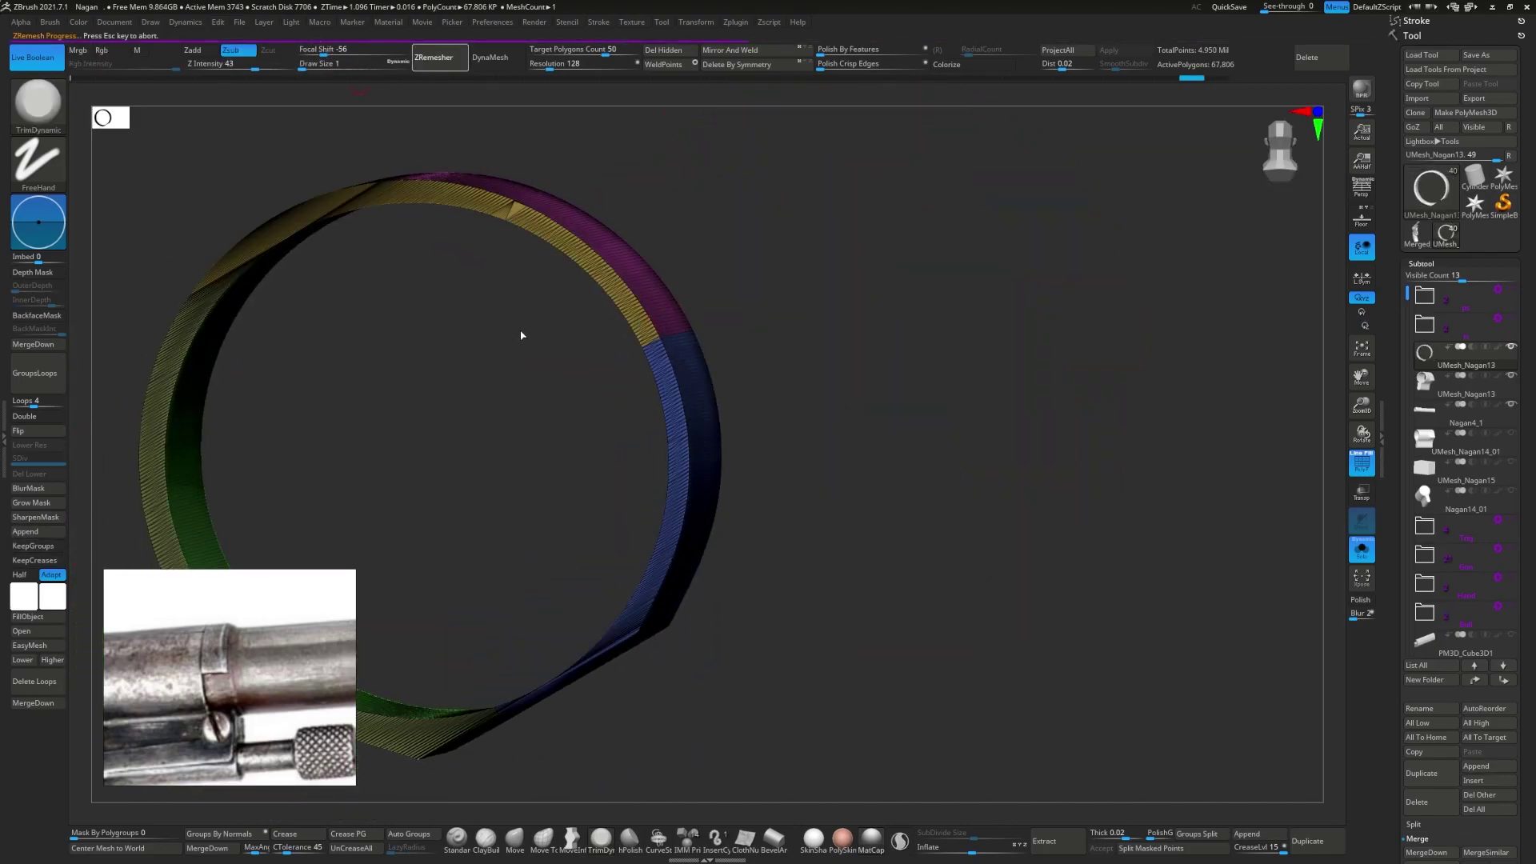
{"action": "mouse_move", "coordinate": [521, 338]}
{"action": "left_mouse_down"}
{"action": "mouse_move", "coordinate": [583, 299]}
{"action": "mouse_move", "coordinate": [480, 357]}
{"action": "mouse_move", "coordinate": [549, 281]}
{"action": "mouse_move", "coordinate": [508, 350]}
{"action": "left_mouse_up"}
{"action": "key", "text": "ctrl+shift+s"}
{"action": "left_click_drag", "start_coordinate": [524, 288], "coordinate": [924, 396]}
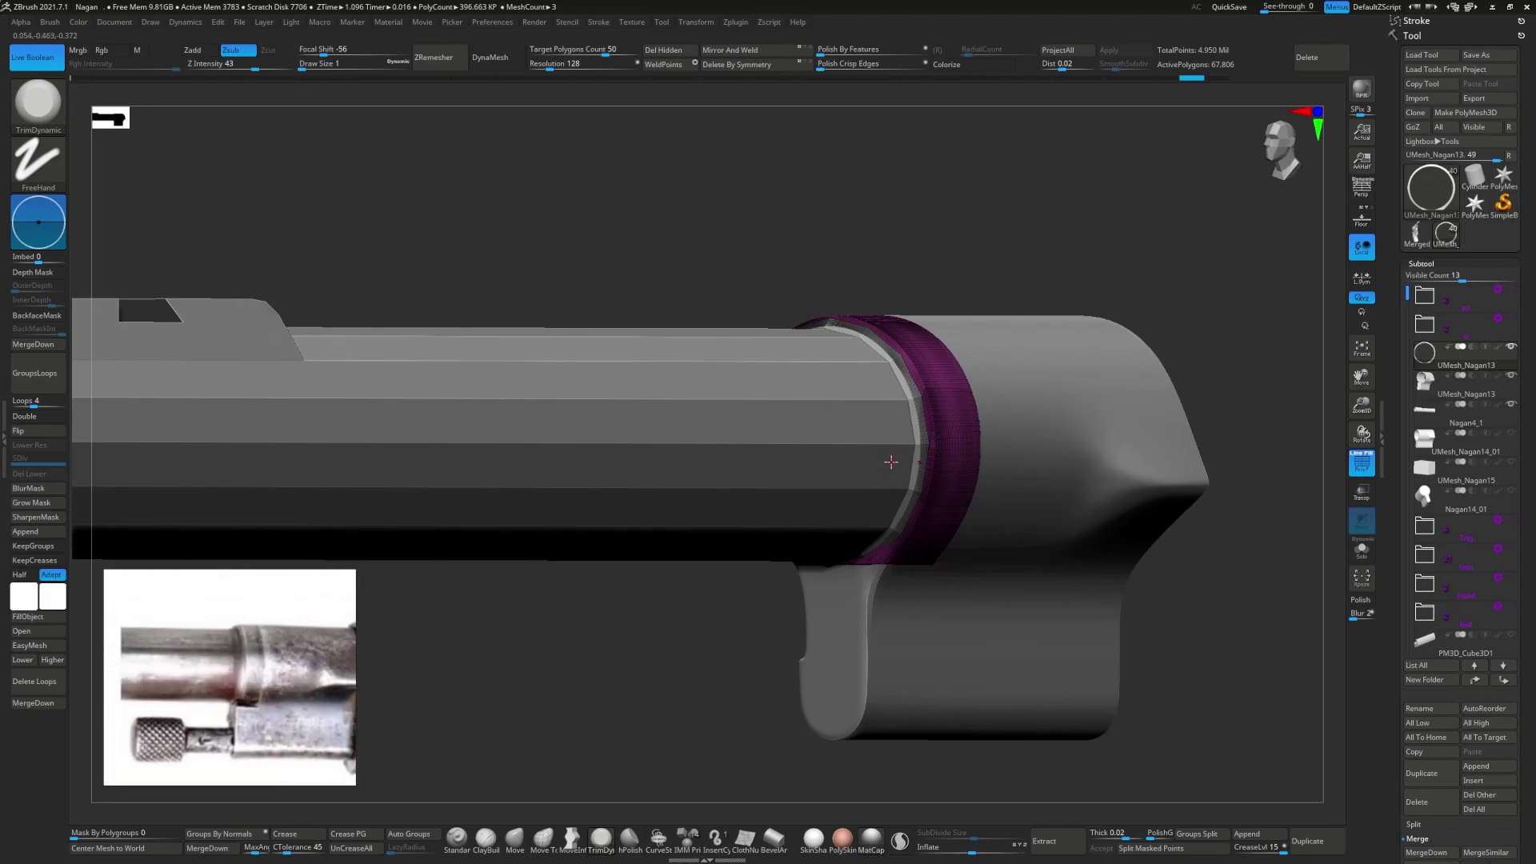
- Select the ring, reveal its hidden parts and isolate it on its own
{"action": "left_click", "coordinate": [1512, 375]}
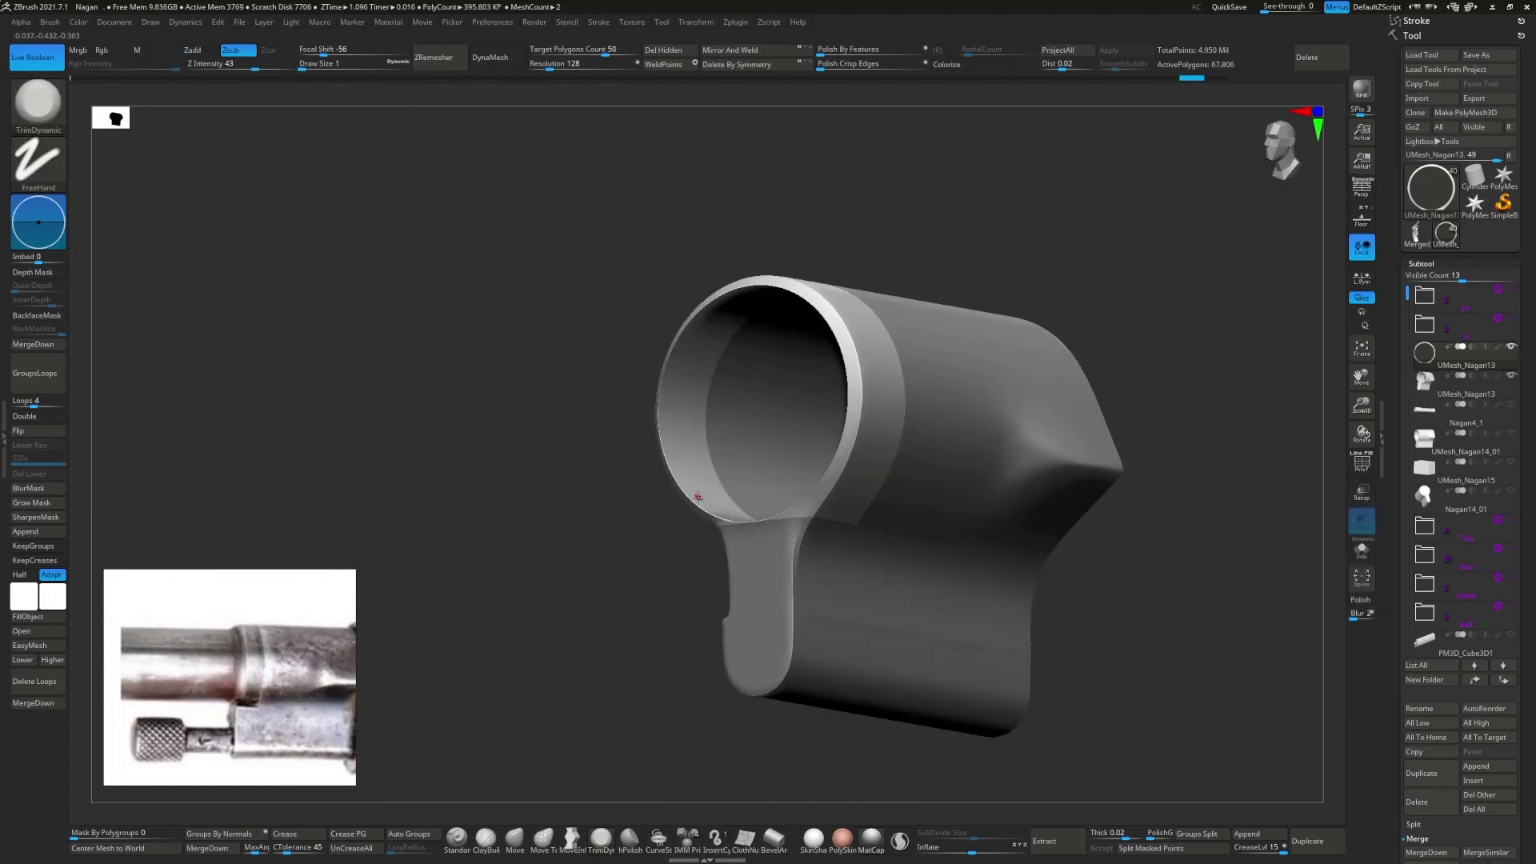
{"action": "left_click_drag", "start_coordinate": [767, 512], "coordinate": [880, 480]}
{"action": "left_click", "coordinate": [937, 510], "text": "alt"}
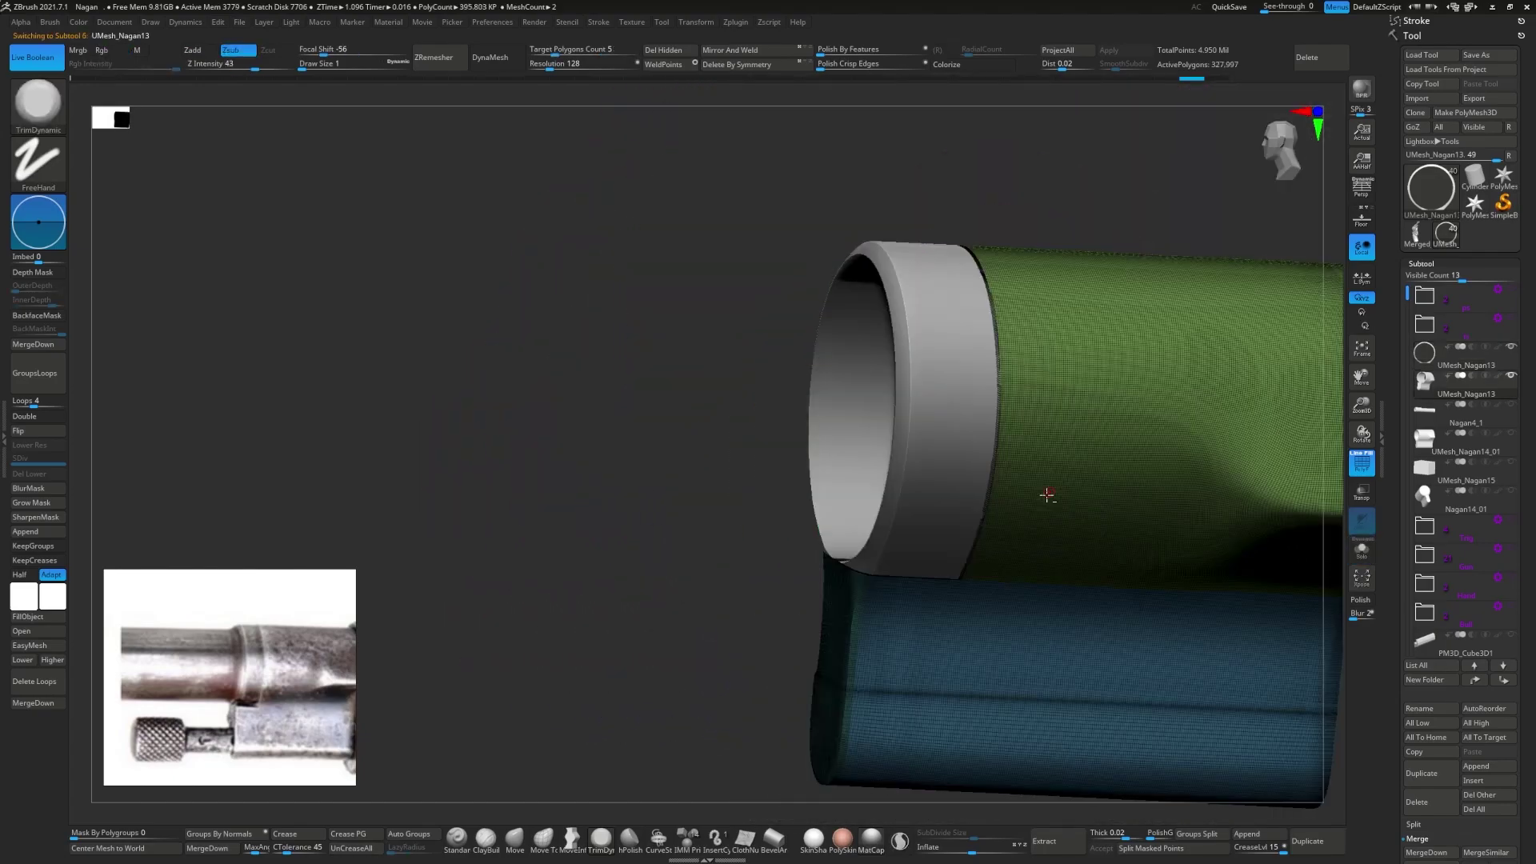
{"action": "left_click", "coordinate": [937, 510], "text": "alt"}
{"action": "mouse_move", "coordinate": [928, 536]}
{"action": "left_mouse_down"}
{"action": "mouse_move", "coordinate": [747, 514]}
{"action": "mouse_move", "coordinate": [745, 552]}
{"action": "left_mouse_up"}
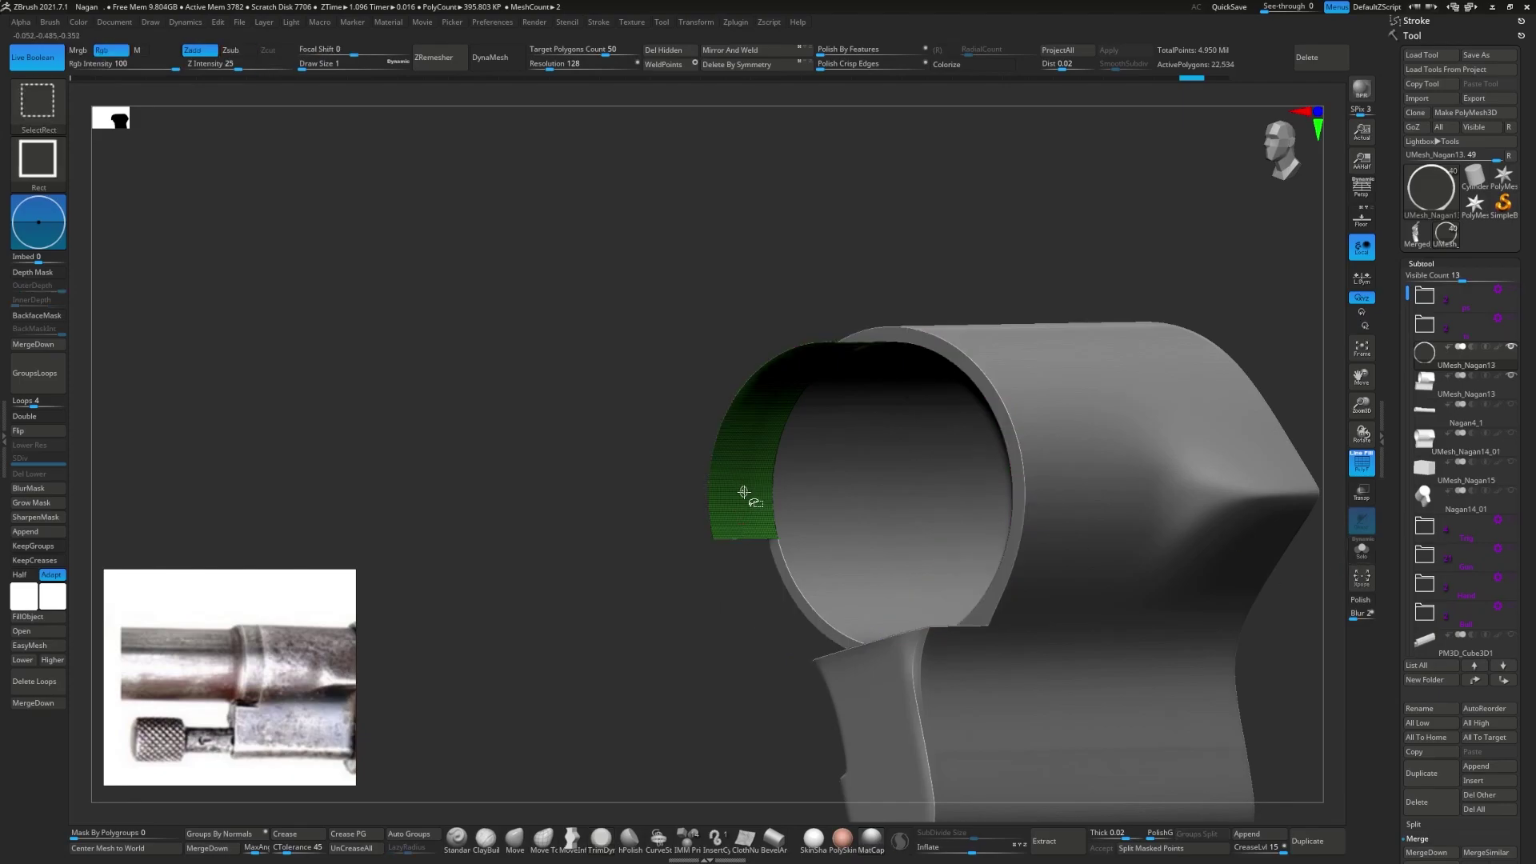
{"action": "left_click", "coordinate": [697, 576], "text": "ctrl+shift"}
{"action": "key", "text": "shift+alt+s"}
{"action": "left_click_drag", "start_coordinate": [944, 552], "coordinate": [906, 535]}
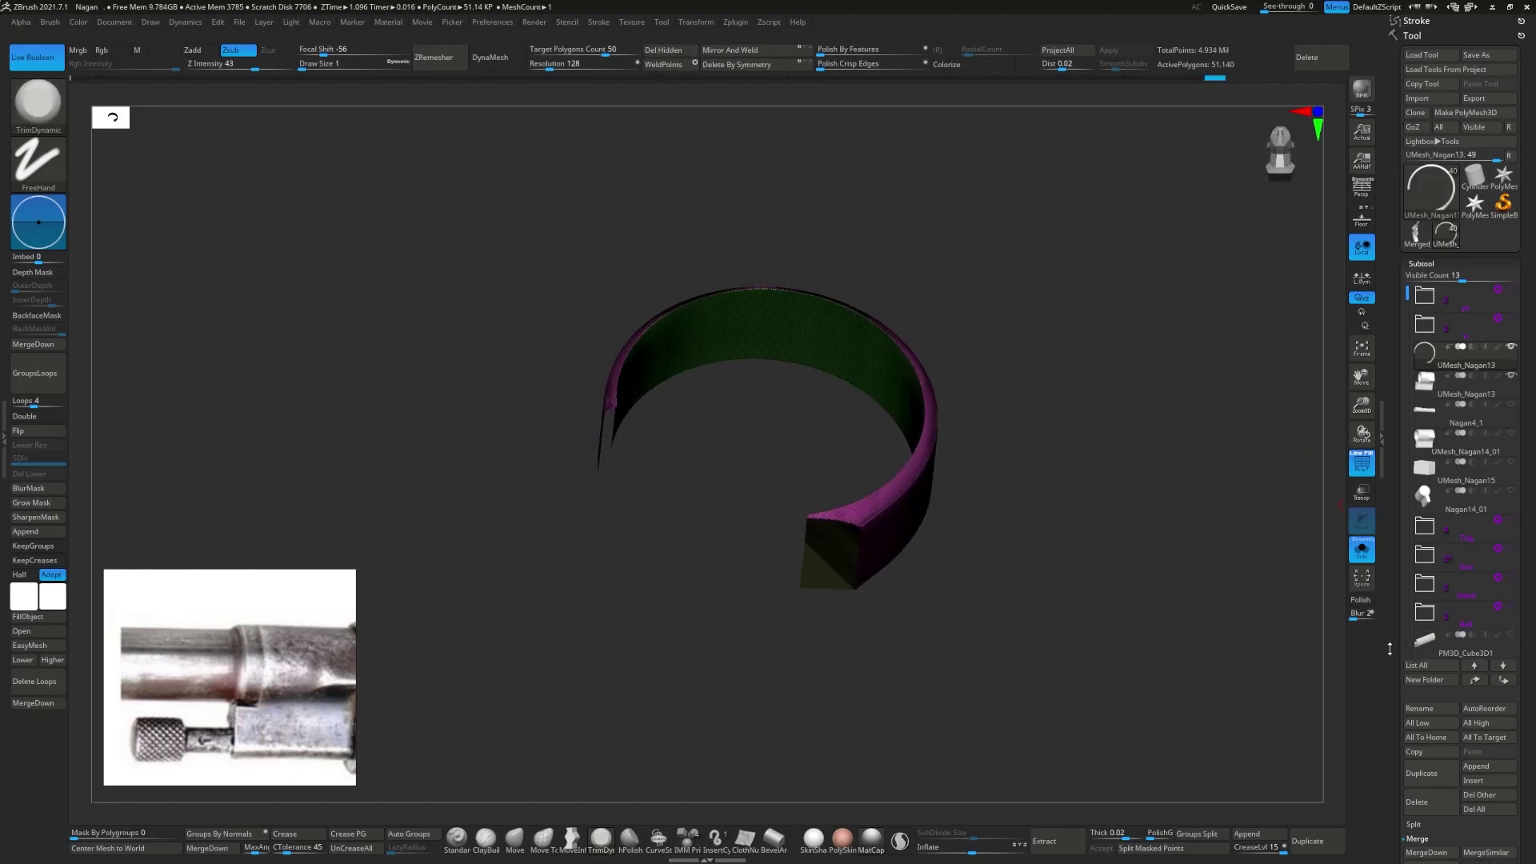
- Cap the ring's open ends with Geometry > Close Holes
{"action": "left_click", "coordinate": [1421, 263]}
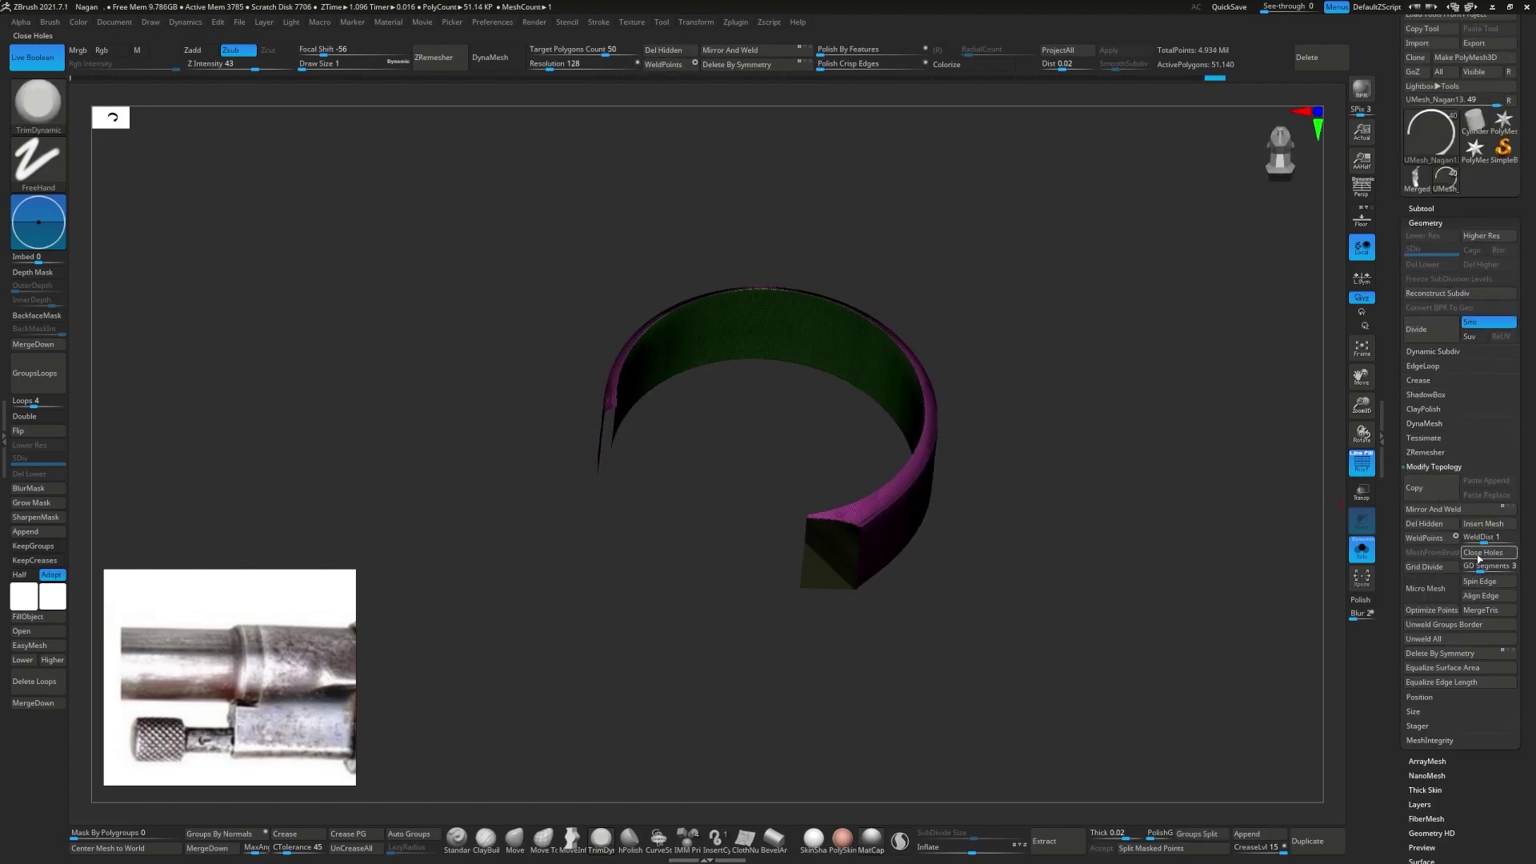
{"action": "left_click", "coordinate": [1480, 559]}
{"action": "left_click_drag", "start_coordinate": [943, 549], "coordinate": [886, 487], "text": "shift"}
{"action": "left_click_drag", "start_coordinate": [996, 444], "coordinate": [1136, 460]}
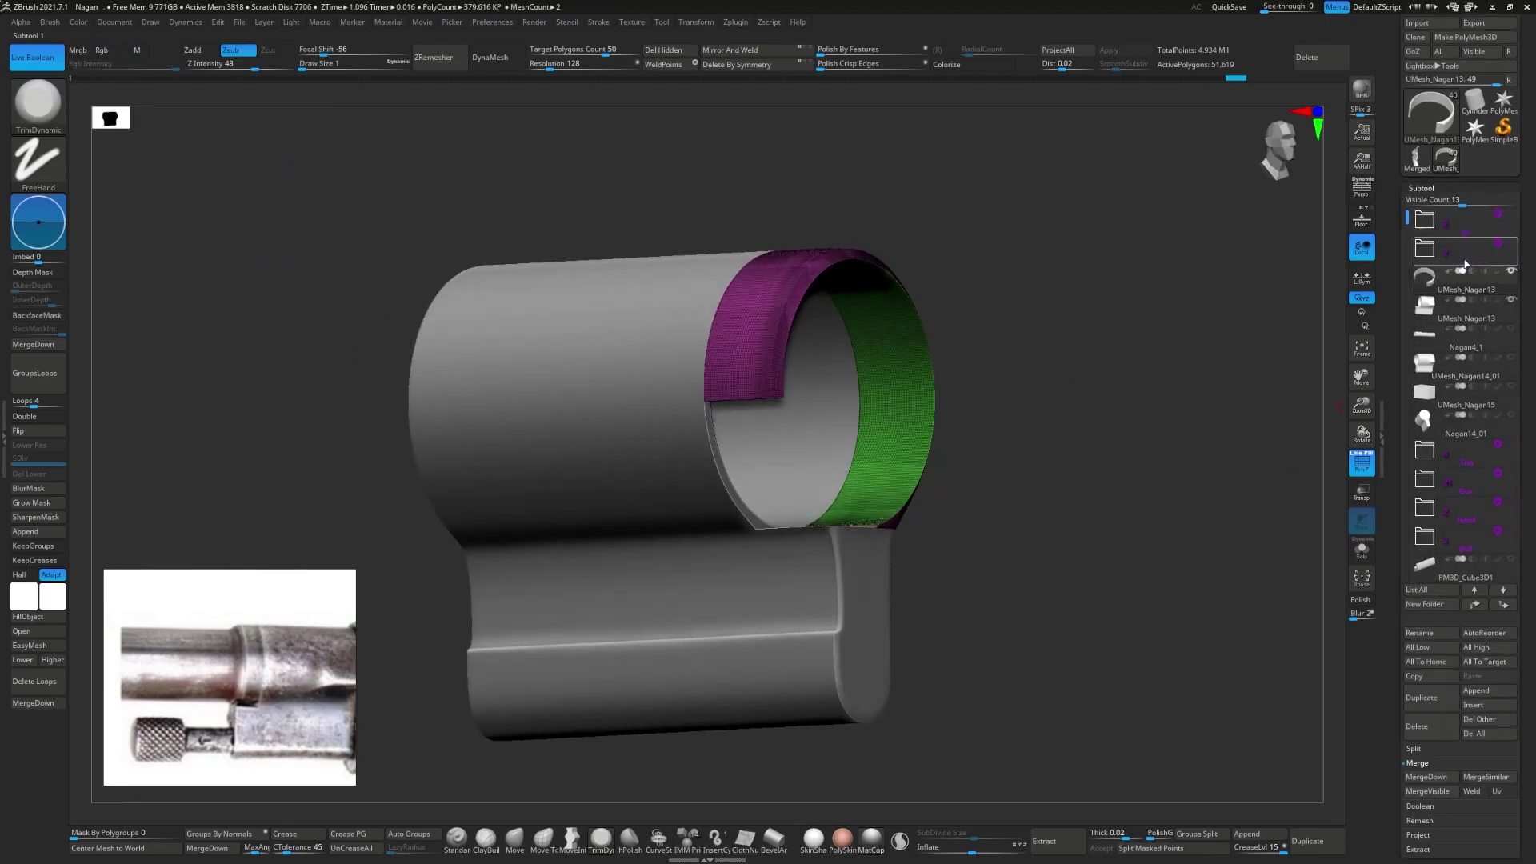
{"action": "key", "text": "shift+alt+s"}
- Crease the edge loop at the barrel's end with ZModeler
{"action": "left_click", "coordinate": [1332, 470], "text": "alt"}
{"action": "left_click", "coordinate": [1363, 560]}
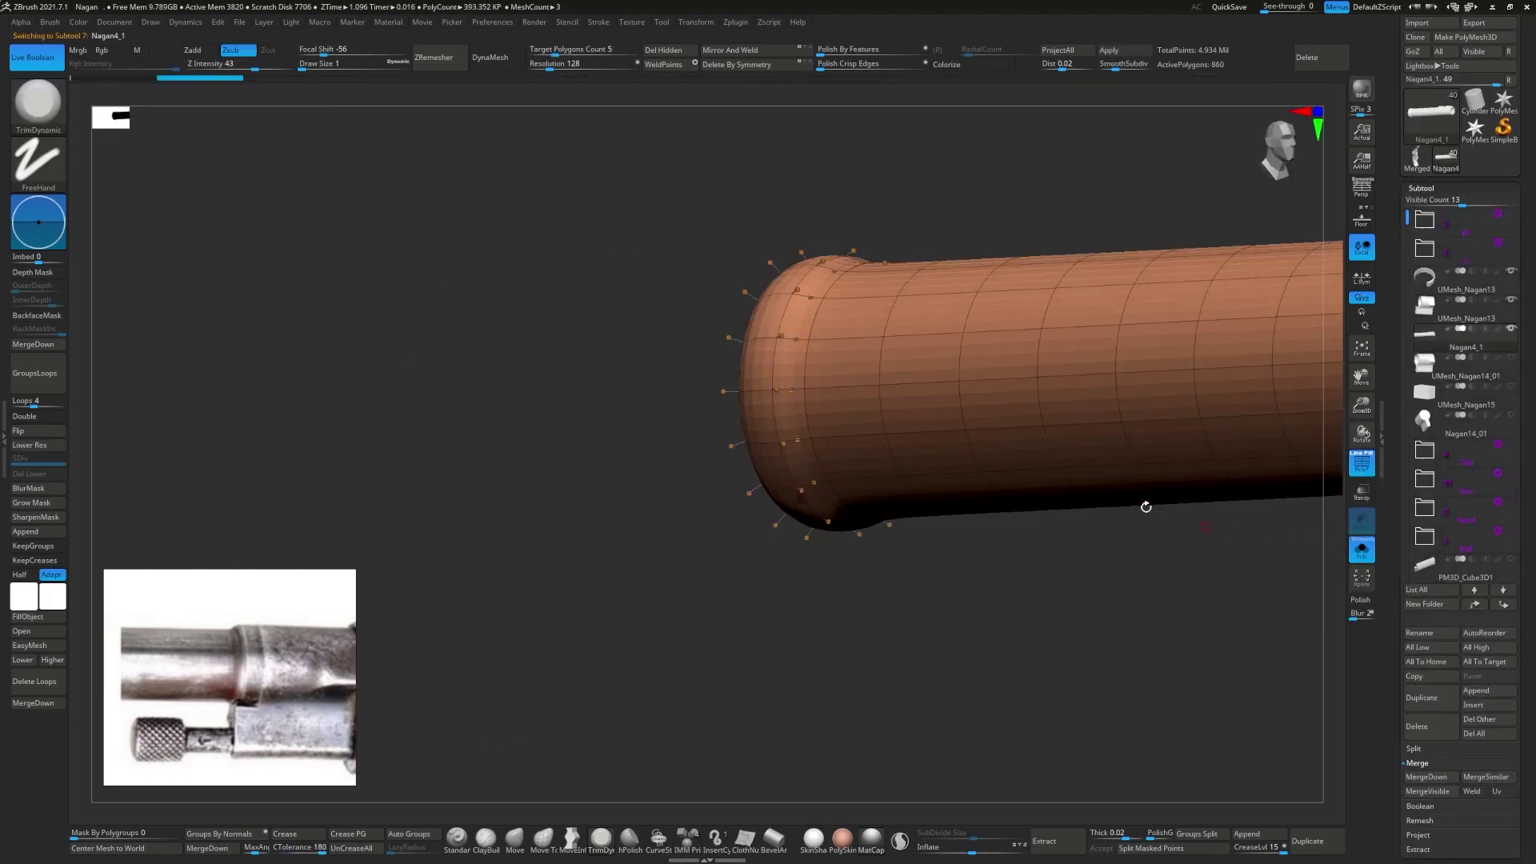
{"action": "key", "text": "shift+d"}
{"action": "key", "text": "space"}
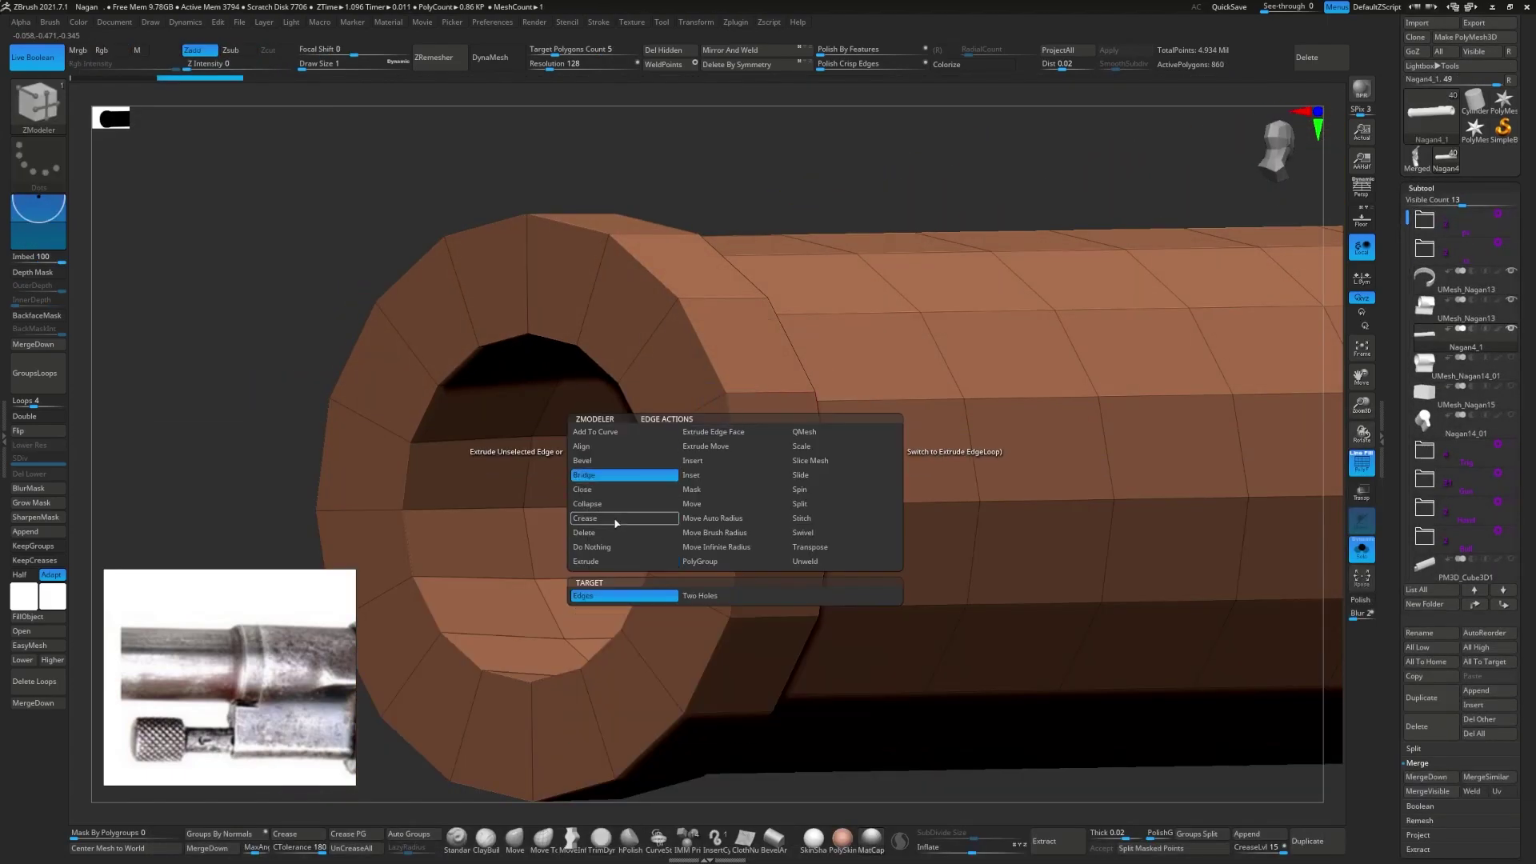
{"action": "left_click", "coordinate": [821, 432]}
{"action": "mouse_move", "coordinate": [821, 432]}
{"action": "left_mouse_down"}
{"action": "mouse_move", "coordinate": [760, 448]}
{"action": "mouse_move", "coordinate": [713, 435]}
{"action": "mouse_move", "coordinate": [577, 188]}
{"action": "left_mouse_up"}
{"action": "key", "text": "d"}
- Transpose-move the barrel's collar edge so it fits inside the ring
{"action": "left_click", "coordinate": [1363, 550]}
{"action": "key", "text": "w"}
{"action": "left_click", "coordinate": [727, 346], "text": "alt"}
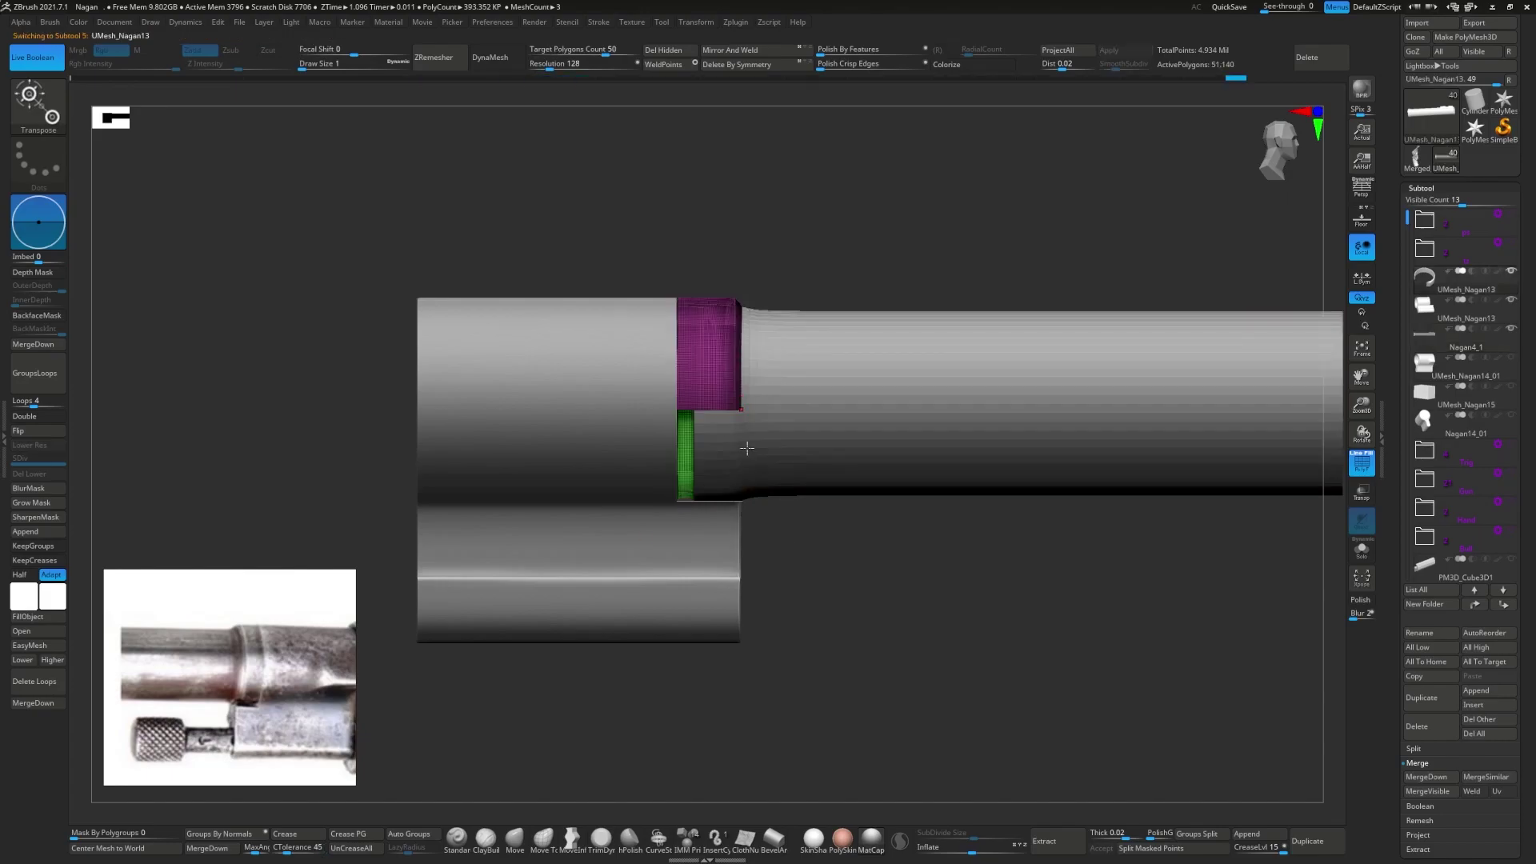
{"action": "mouse_move", "coordinate": [720, 448]}
{"action": "left_mouse_down"}
{"action": "mouse_move", "coordinate": [679, 417]}
{"action": "mouse_move", "coordinate": [895, 282]}
{"action": "left_mouse_up"}
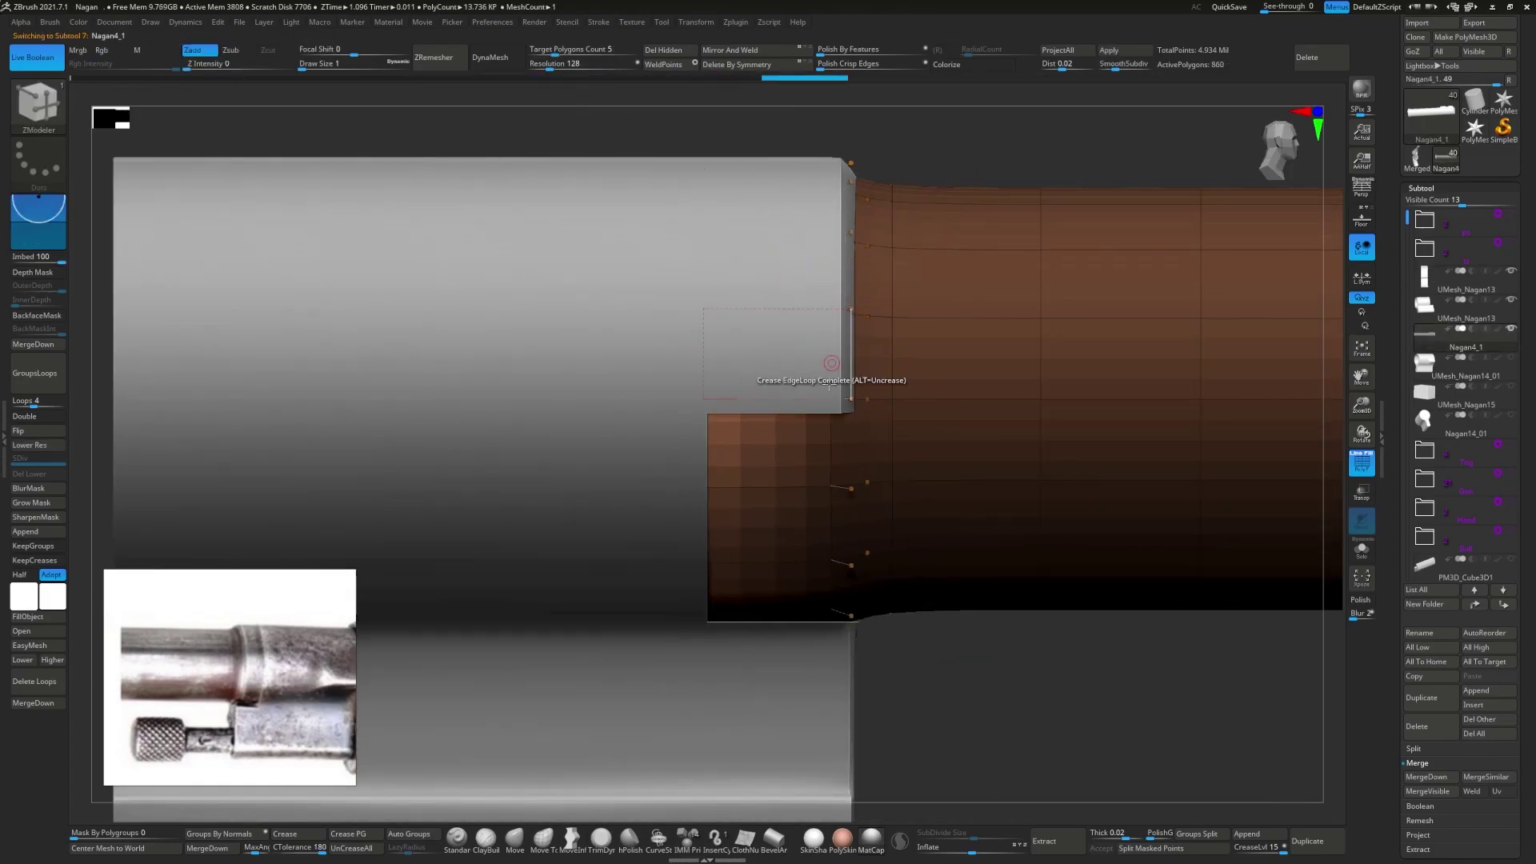
{"action": "mouse_move", "coordinate": [830, 384]}
{"action": "left_mouse_down"}
{"action": "mouse_move", "coordinate": [784, 336]}
{"action": "mouse_move", "coordinate": [840, 412]}
{"action": "left_mouse_up"}
{"action": "key", "text": "w"}
{"action": "left_click_drag", "start_coordinate": [875, 353], "coordinate": [934, 293], "text": "alt"}
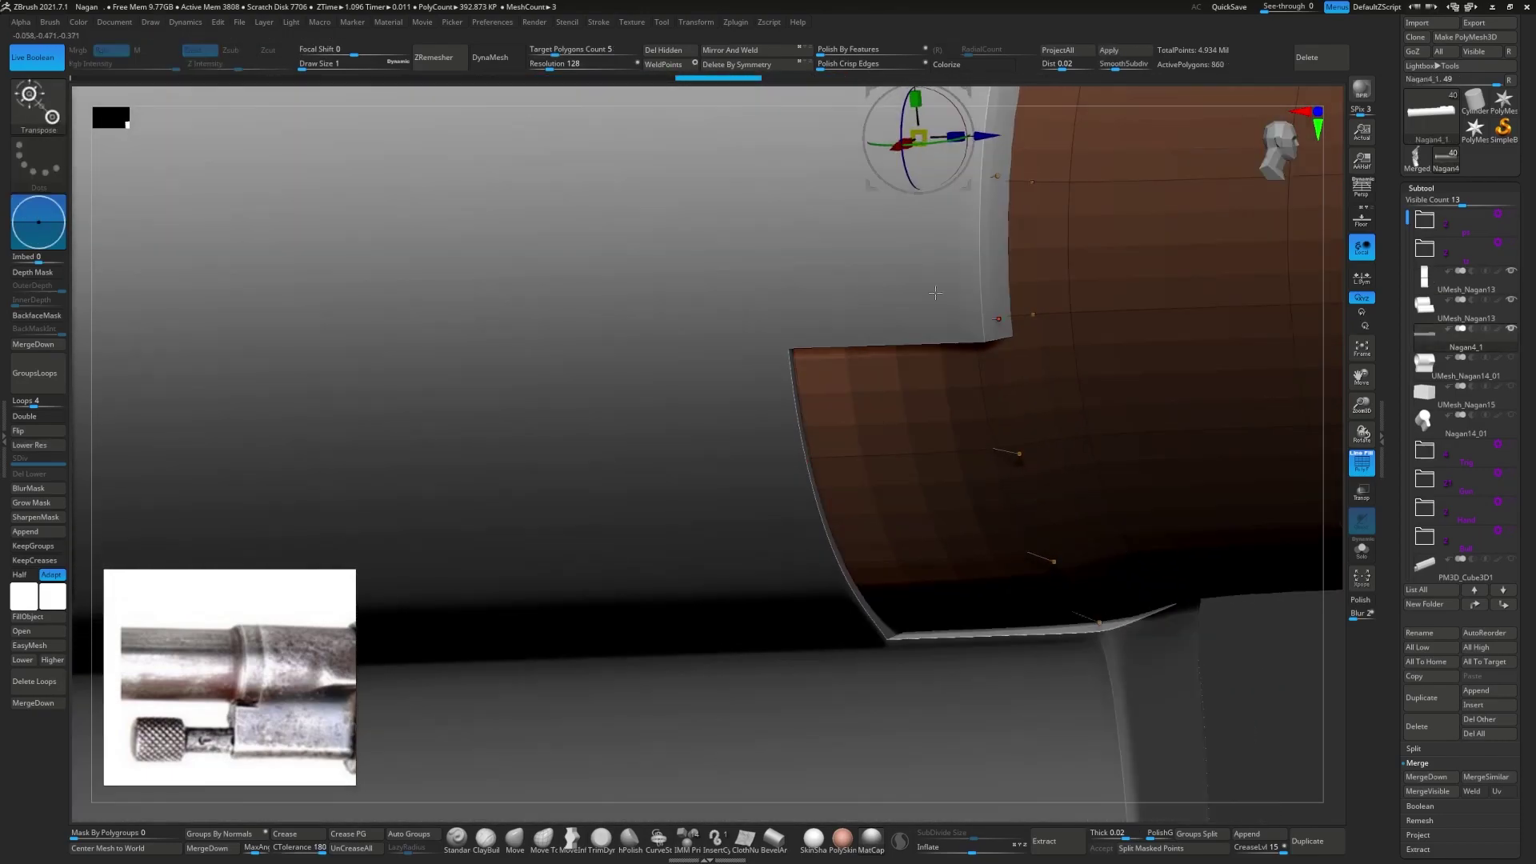
{"action": "left_click_drag", "start_coordinate": [990, 142], "coordinate": [720, 416], "text": "alt"}
{"action": "left_click", "coordinate": [720, 416], "text": "alt"}
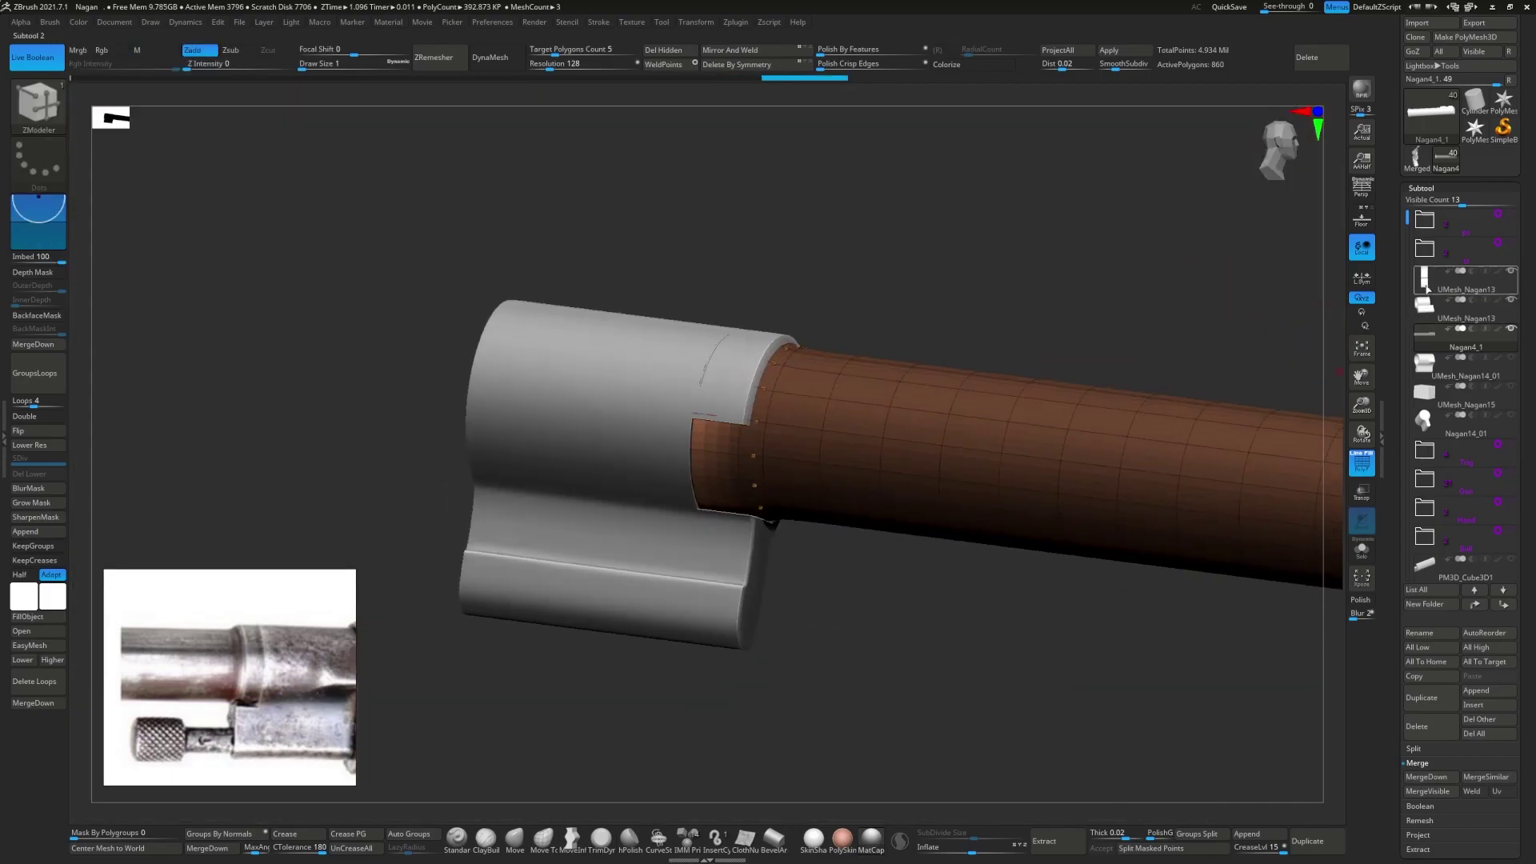
{"action": "mouse_move", "coordinate": [560, 480]}
{"action": "left_mouse_down"}
{"action": "mouse_move", "coordinate": [715, 415]}
{"action": "mouse_move", "coordinate": [782, 525]}
{"action": "mouse_move", "coordinate": [796, 439]}
{"action": "mouse_move", "coordinate": [603, 442]}
{"action": "mouse_move", "coordinate": [622, 536]}
{"action": "left_mouse_up"}
- Inspect the ring up close and isolate it from the rest of the model
{"action": "key", "text": "w"}
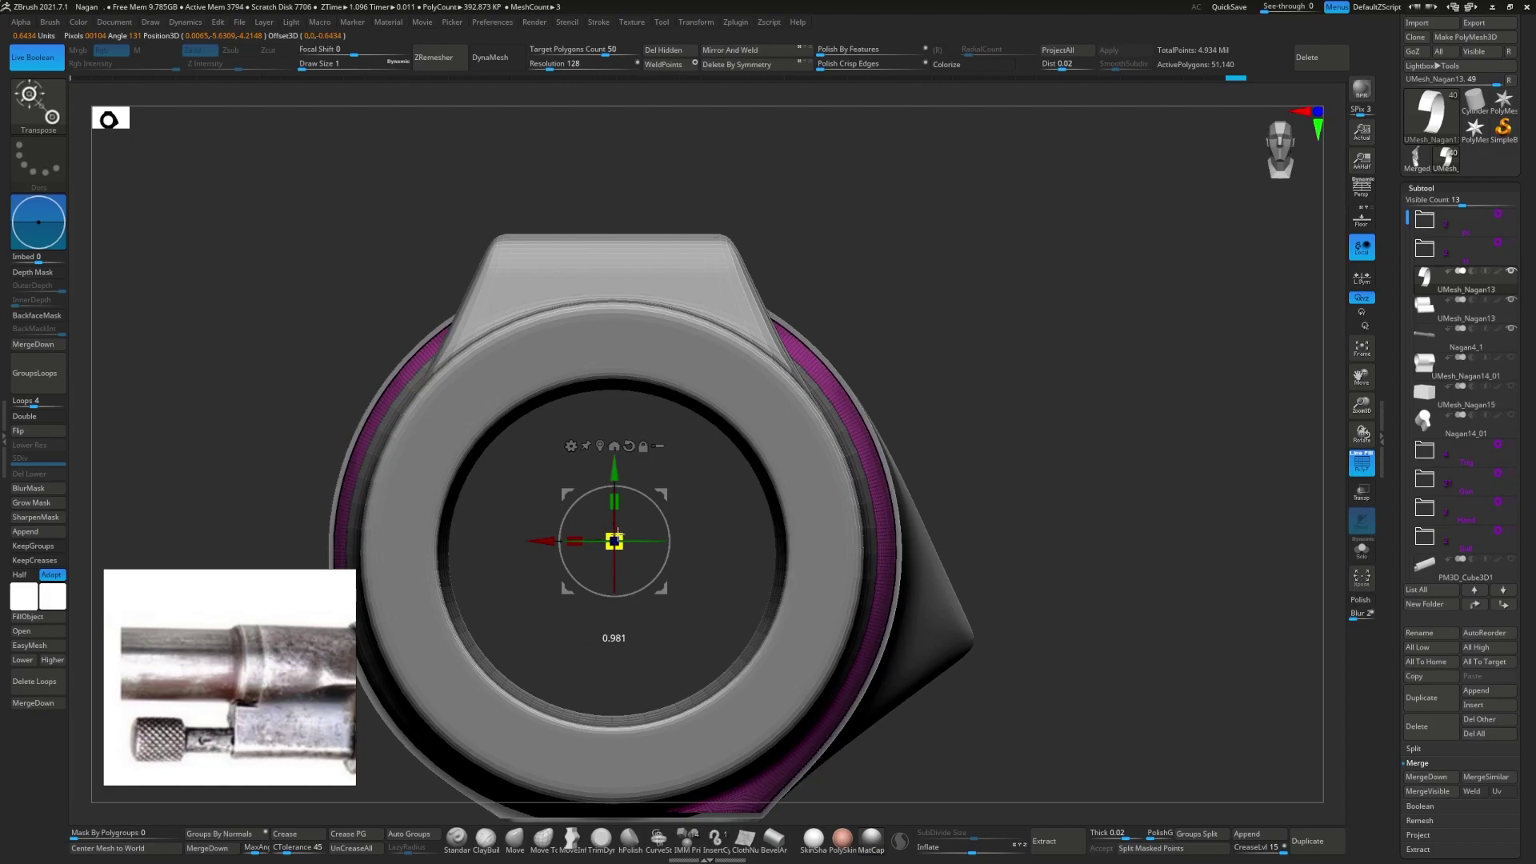
{"action": "right_click_drag", "start_coordinate": [615, 528], "coordinate": [302, 638]}
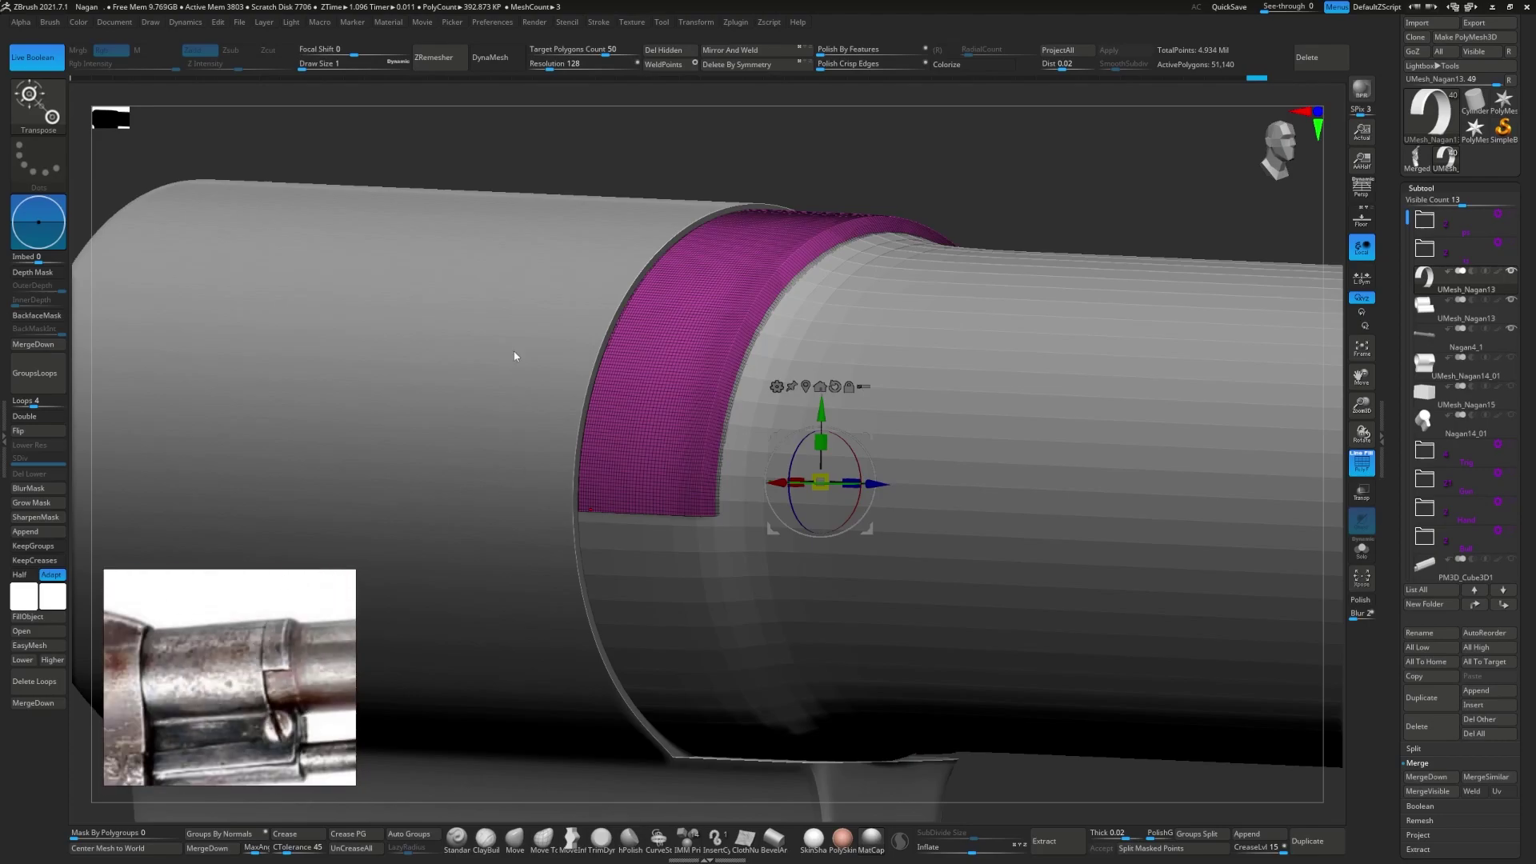
{"action": "mouse_move", "coordinate": [831, 478]}
{"action": "right_mouse_down"}
{"action": "mouse_move", "coordinate": [708, 435]}
{"action": "mouse_move", "coordinate": [766, 406]}
{"action": "right_mouse_up"}
{"action": "key", "text": "b"}
{"action": "key", "text": "t"}
{"action": "key", "text": "d"}
{"action": "key", "text": "ctrl+shift+s"}
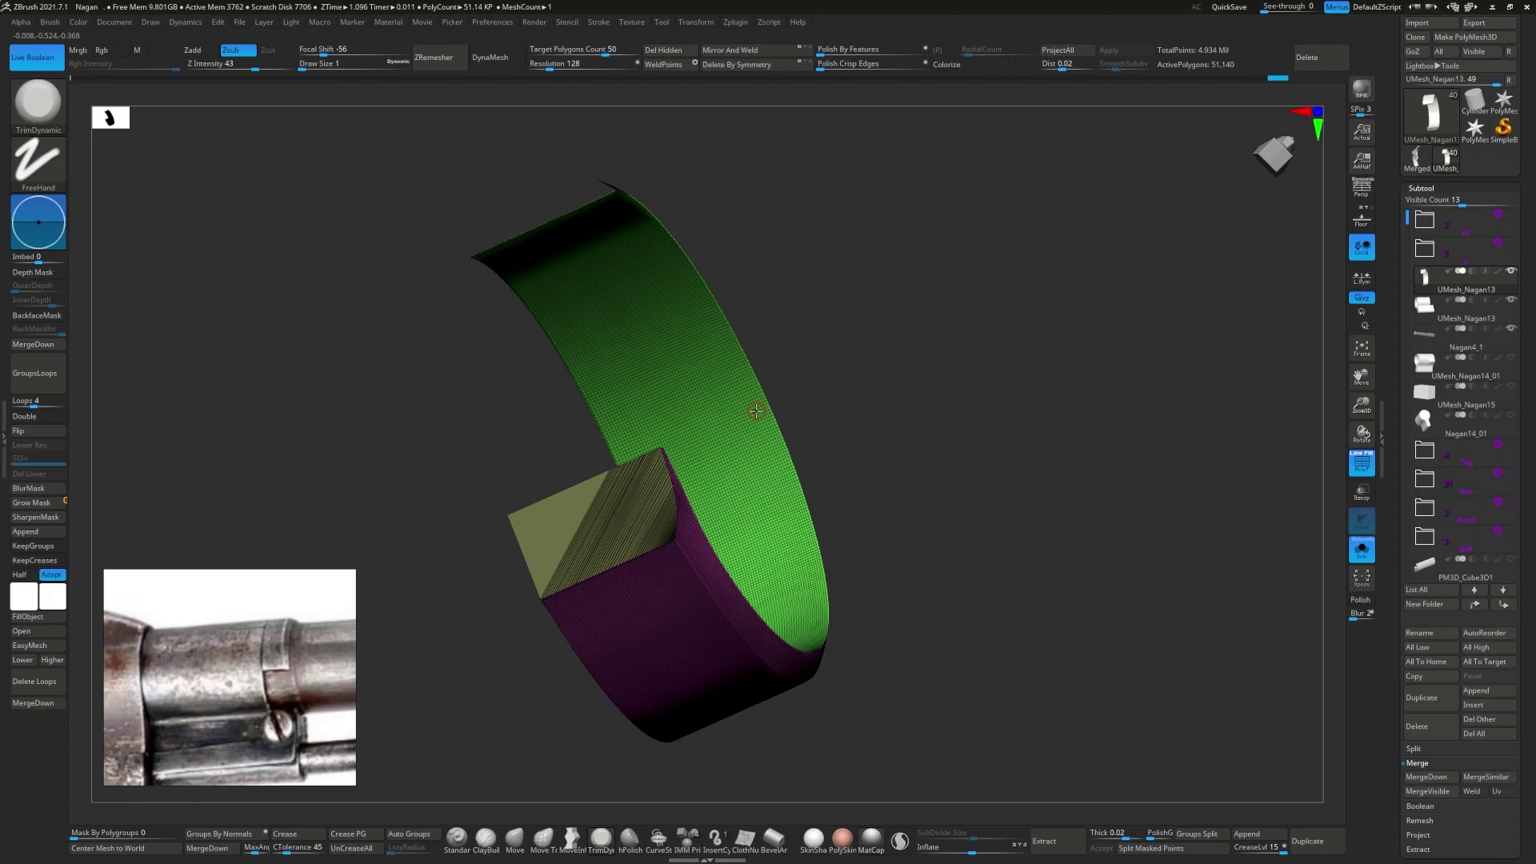
{"action": "scroll", "coordinate": [1428, 480], "scroll_direction": "down", "scroll_amount": 10}
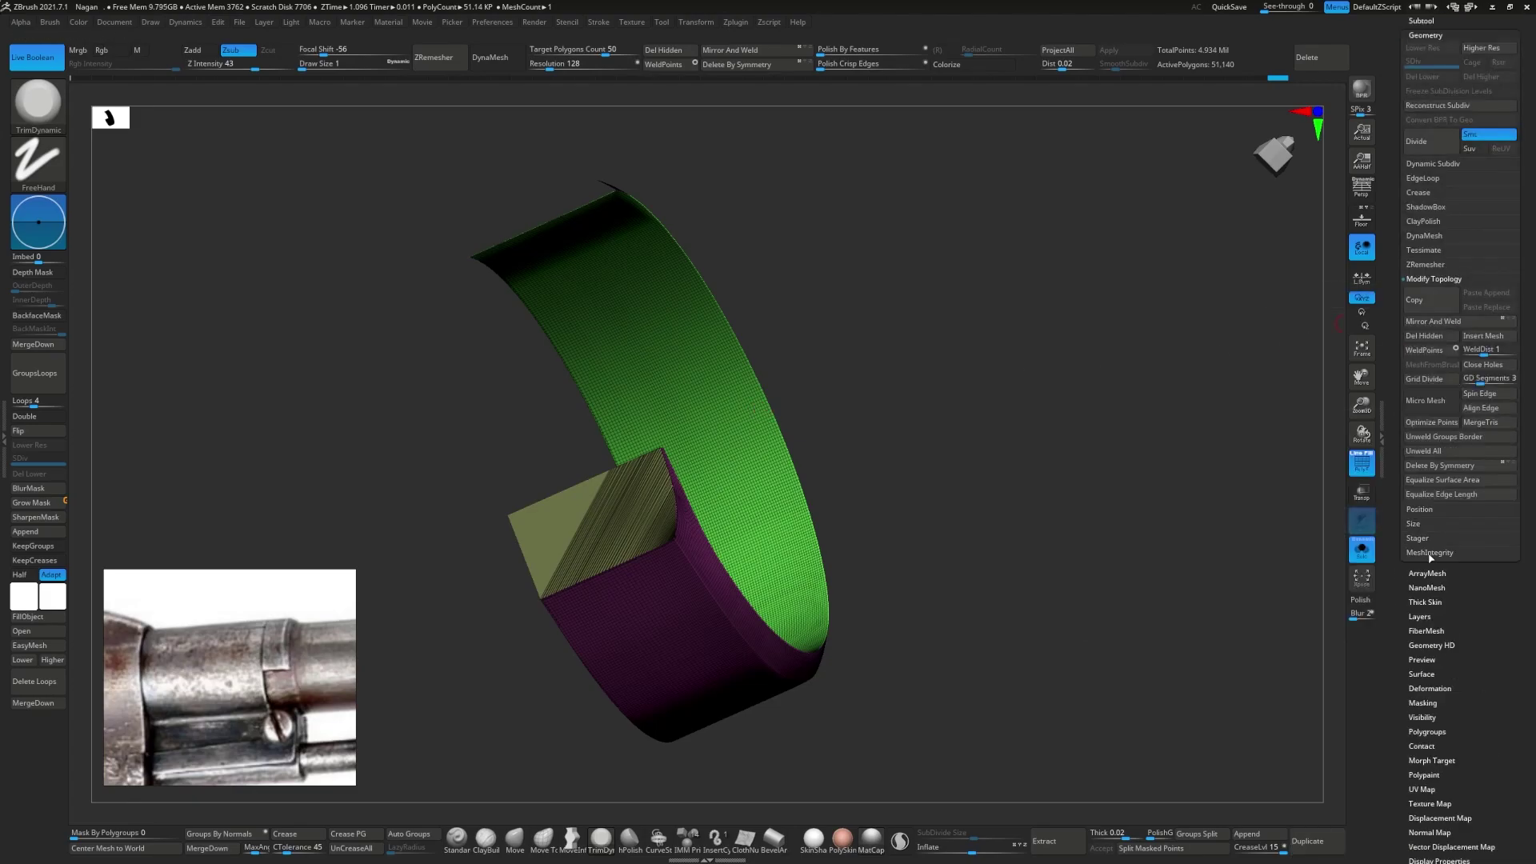
- Run Equalize Surface Area on the ring and show the rest of the revolver
{"action": "left_click", "coordinate": [1485, 394]}
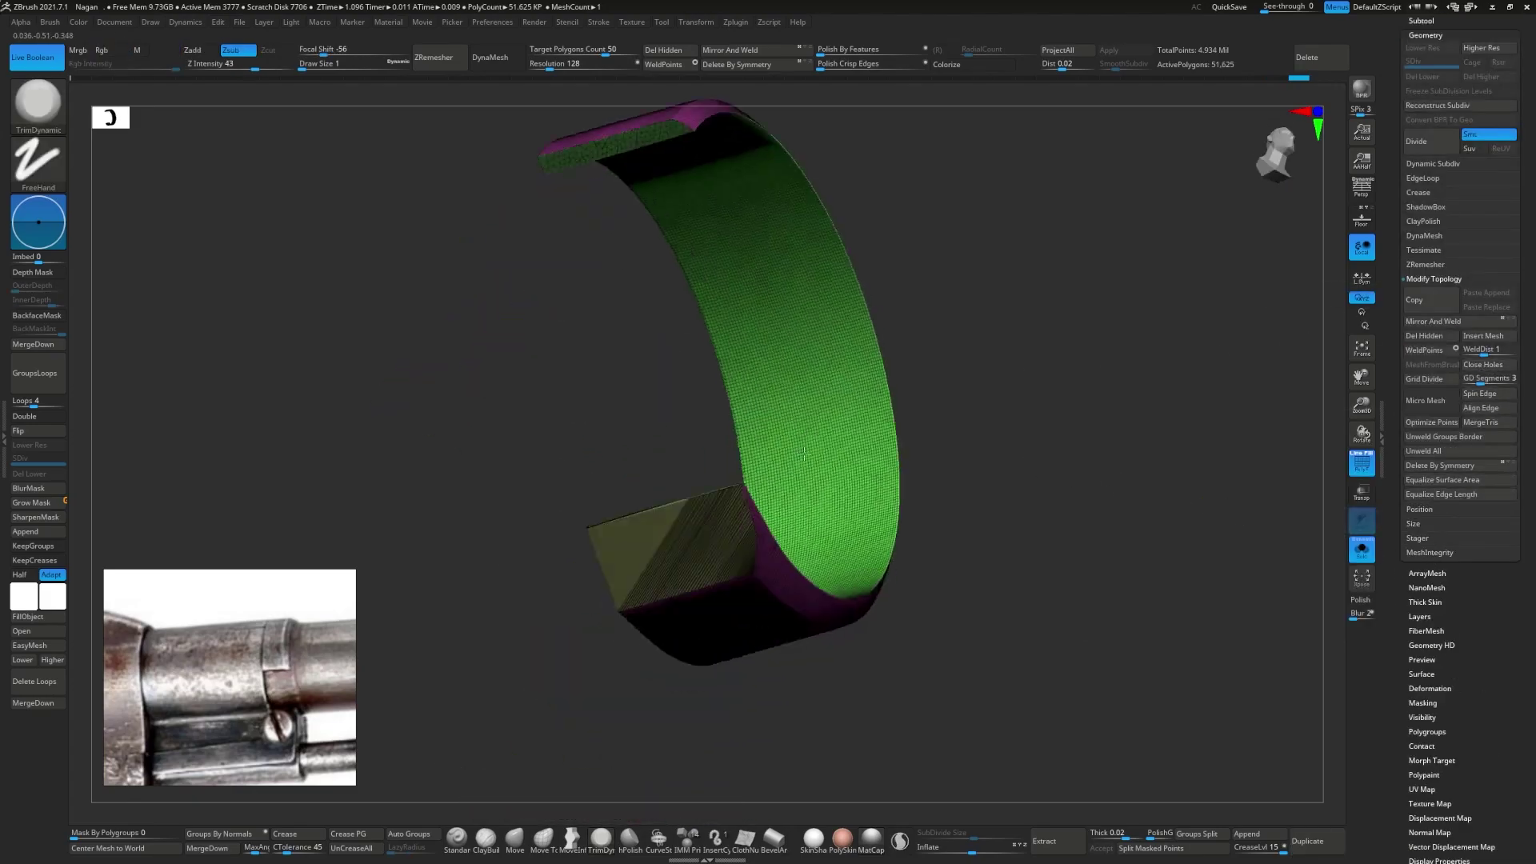
{"action": "right_click_drag", "start_coordinate": [758, 275], "coordinate": [898, 329]}
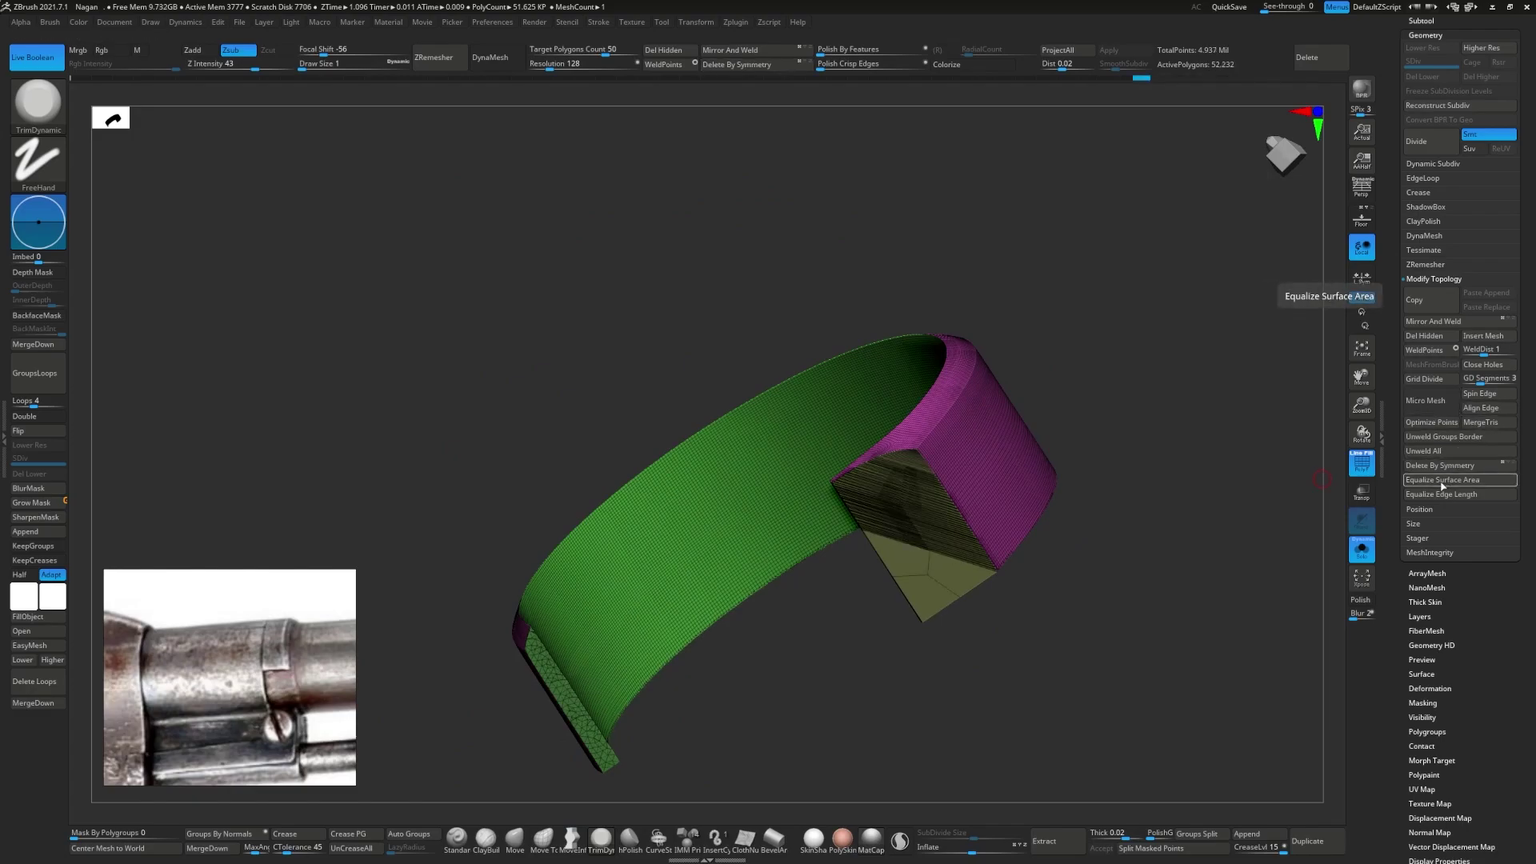
{"action": "left_click", "coordinate": [1442, 480]}
{"action": "right_click_drag", "start_coordinate": [920, 400], "coordinate": [985, 455]}
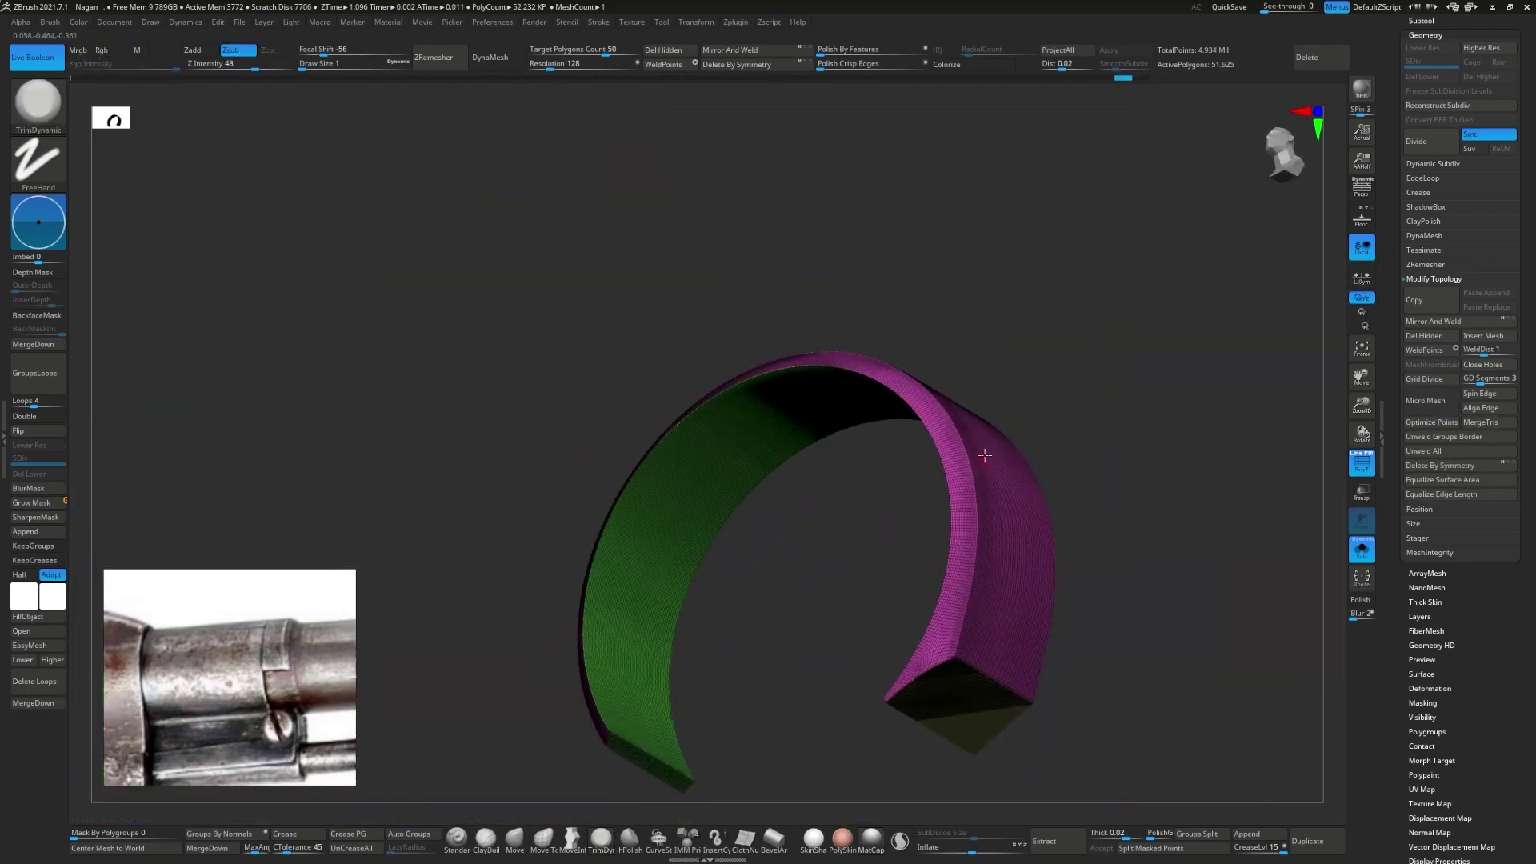
{"action": "left_click", "coordinate": [1362, 551]}
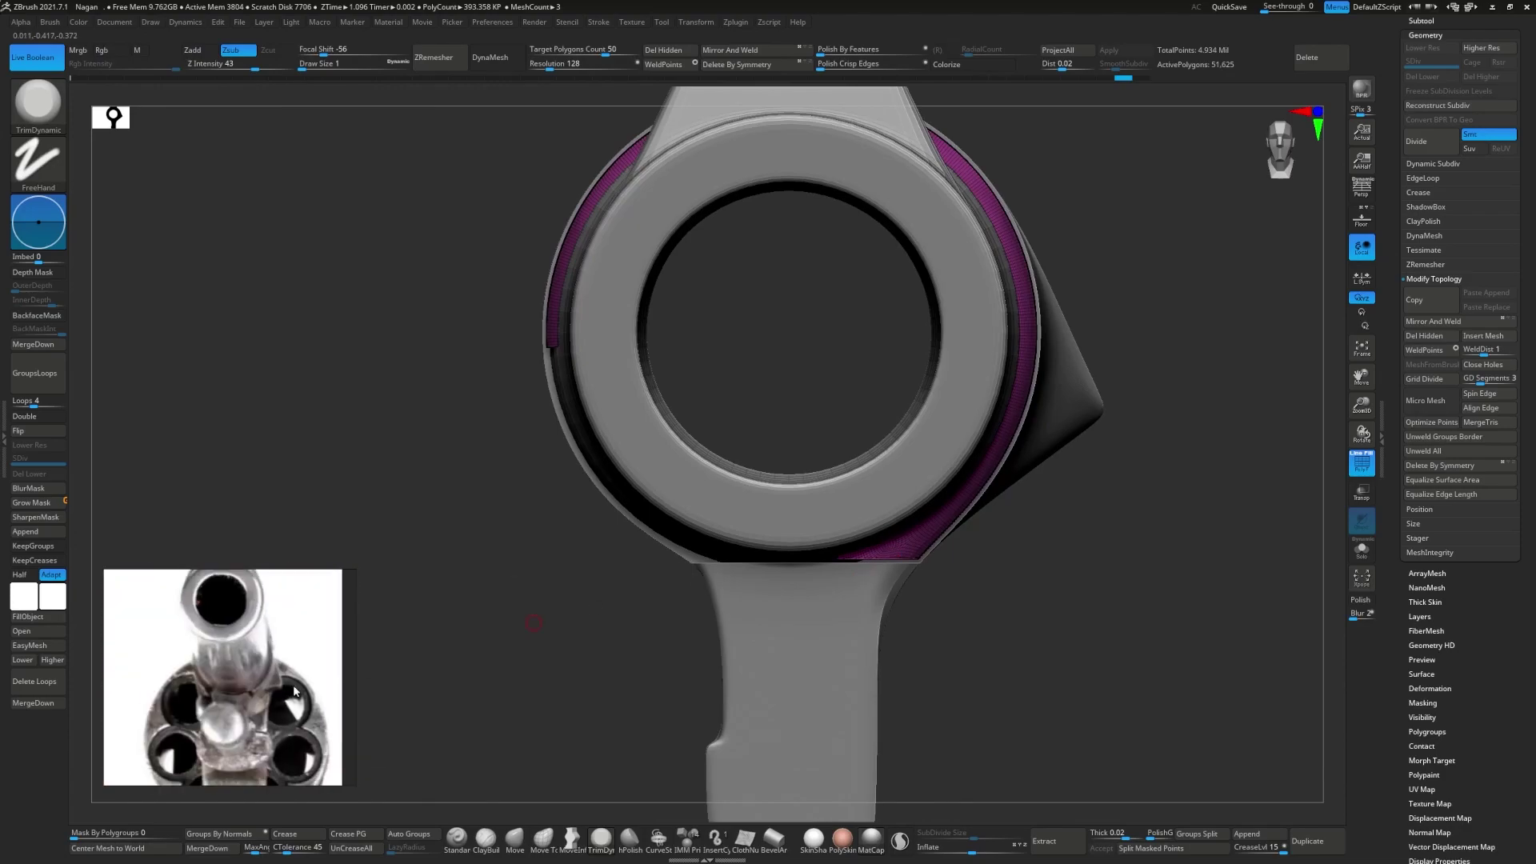
- Draw a KnifeCurve slice across the isolated ring near the lug
{"action": "left_click_drag", "start_coordinate": [991, 549], "coordinate": [944, 469], "text": "alt"}
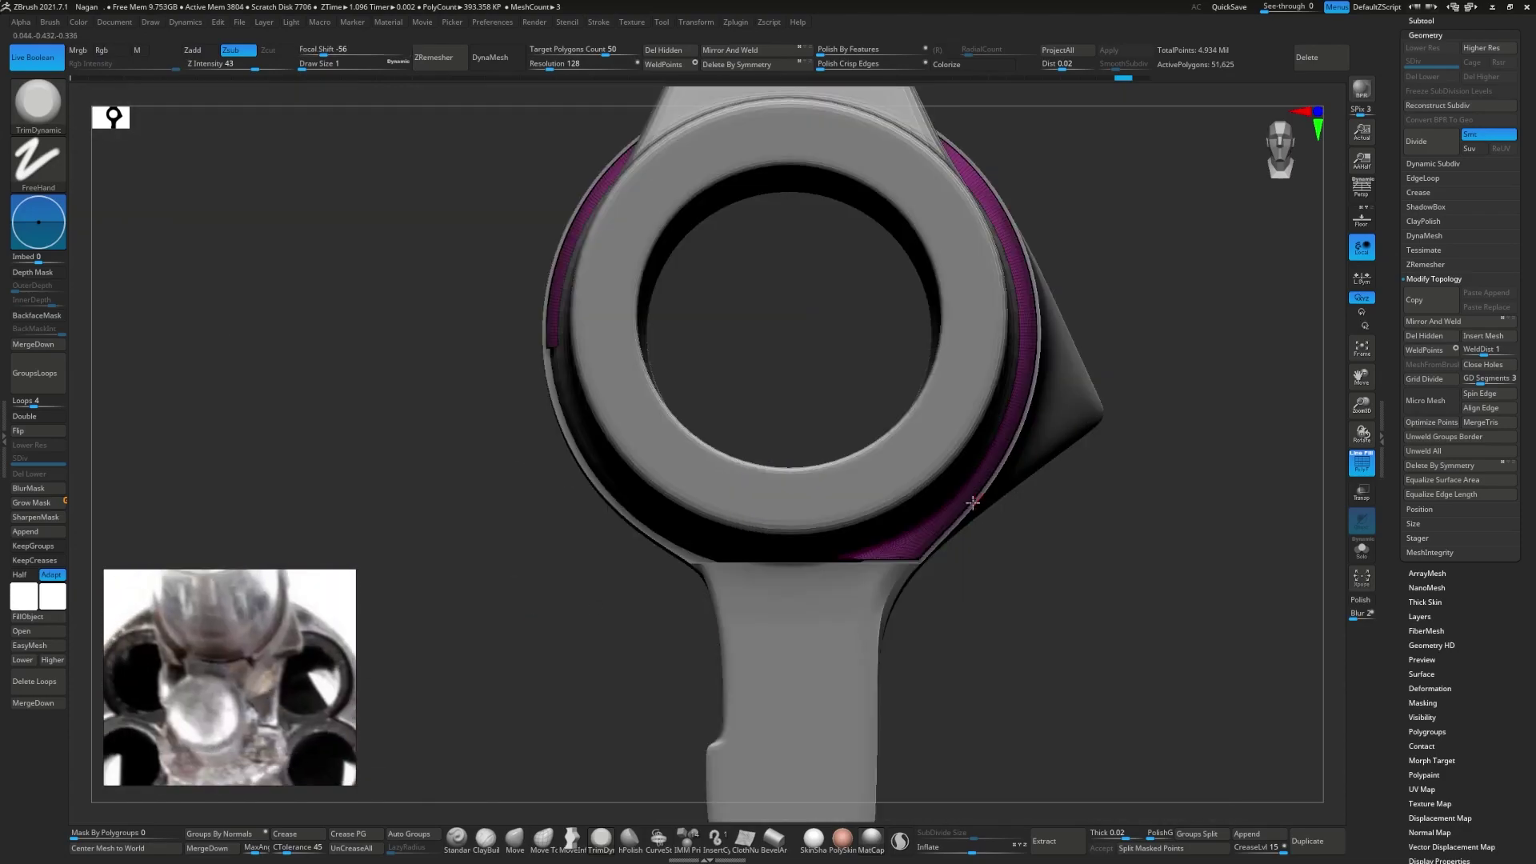
{"action": "left_click", "coordinate": [37, 101]}
{"action": "left_click", "coordinate": [1368, 556]}
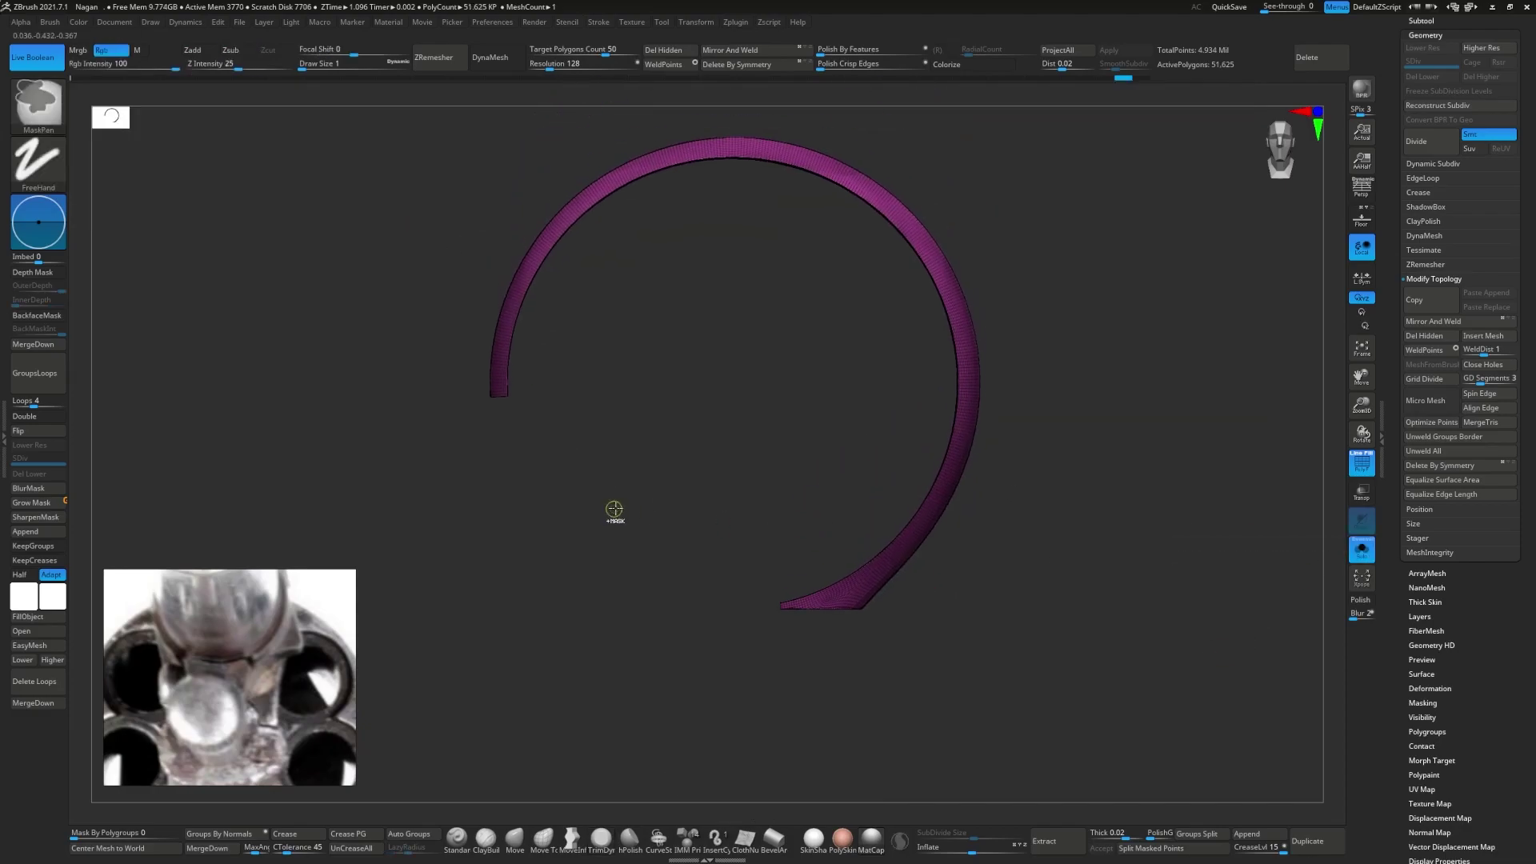
{"action": "mouse_move", "coordinate": [775, 397]}
{"action": "left_mouse_down", "text": "ctrl+shift"}
{"action": "mouse_move", "coordinate": [841, 501]}
{"action": "mouse_move", "coordinate": [766, 339]}
{"action": "mouse_move", "coordinate": [840, 519]}
{"action": "mouse_move", "coordinate": [940, 504]}
{"action": "mouse_move", "coordinate": [726, 290]}
{"action": "left_mouse_up", "text": "ctrl+shift"}
{"action": "left_click", "coordinate": [1357, 546]}
{"action": "left_click", "coordinate": [840, 518], "text": "alt"}
- ZRemesh the ring with polygroups kept and inspect its end face
{"action": "left_click", "coordinate": [33, 546]}
{"action": "key", "text": "ctrl+shift+r"}
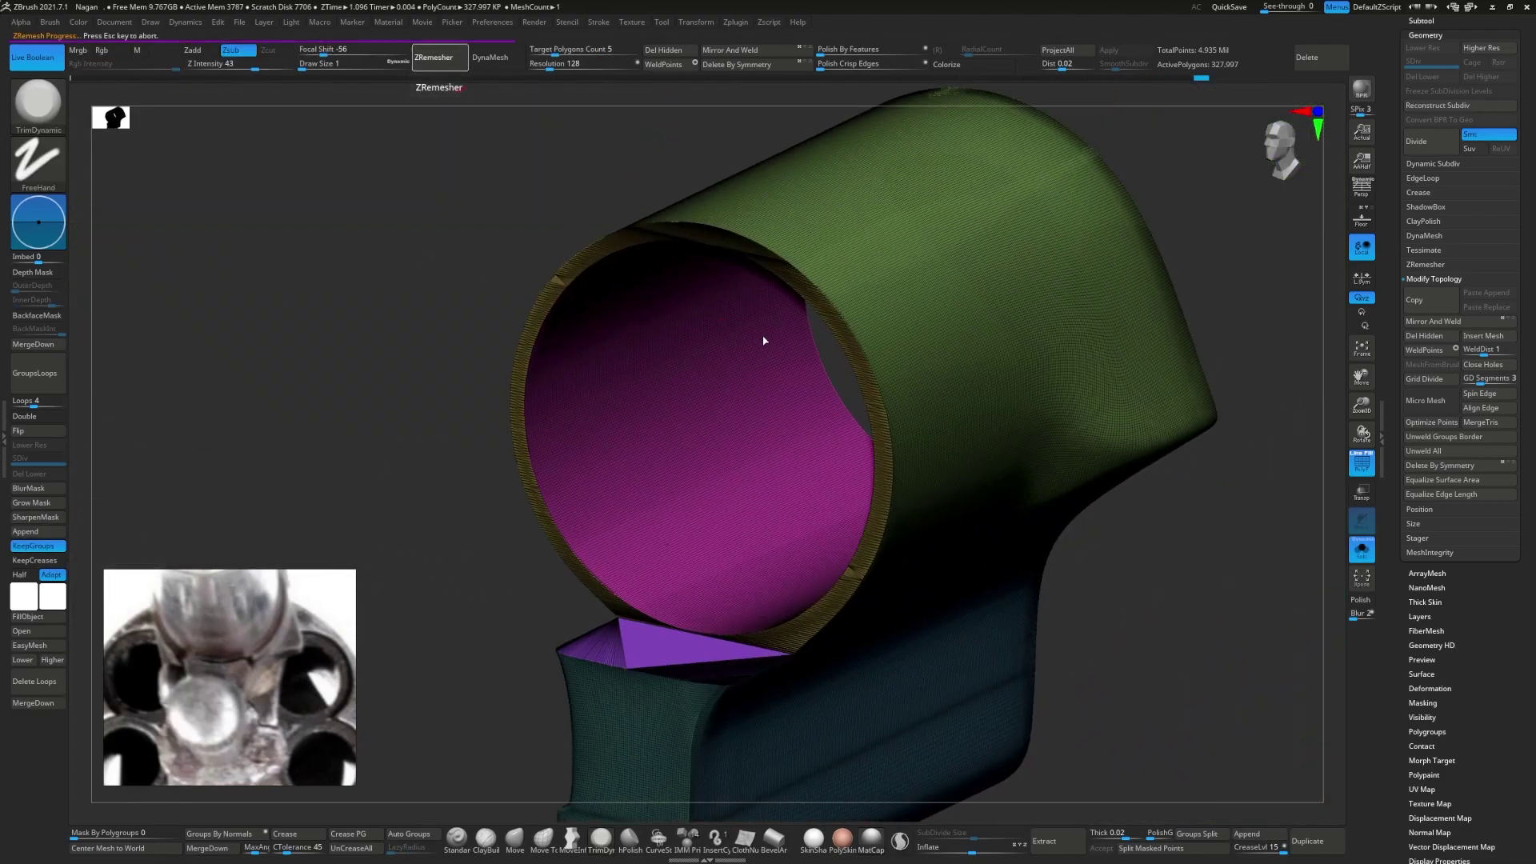
{"action": "mouse_move", "coordinate": [767, 337]}
{"action": "left_mouse_down"}
{"action": "mouse_move", "coordinate": [783, 611]}
{"action": "mouse_move", "coordinate": [951, 565]}
{"action": "mouse_move", "coordinate": [870, 498]}
{"action": "mouse_move", "coordinate": [947, 514]}
{"action": "mouse_move", "coordinate": [834, 524]}
{"action": "left_mouse_up"}
- Stitch two points on the ring's end face with ZModeler and flatten the spike
{"action": "key", "text": "b"}
{"action": "key", "text": "z"}
{"action": "key", "text": "m"}
{"action": "key", "text": "space"}
{"action": "left_click", "coordinate": [944, 464]}
{"action": "left_click", "coordinate": [1000, 512]}
{"action": "key", "text": "space"}
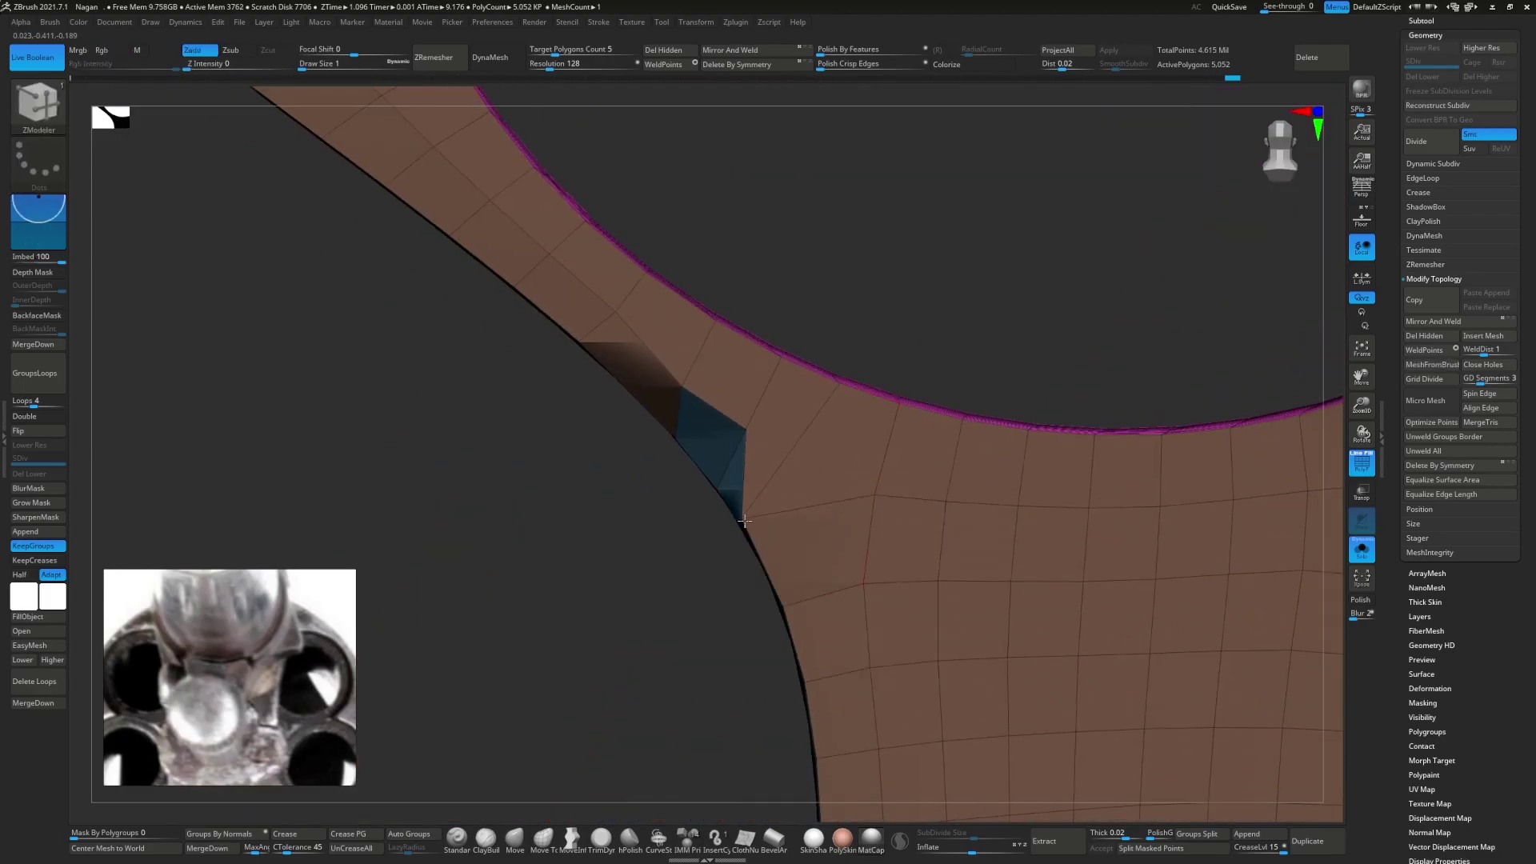
{"action": "left_click_drag", "start_coordinate": [664, 416], "coordinate": [750, 536]}
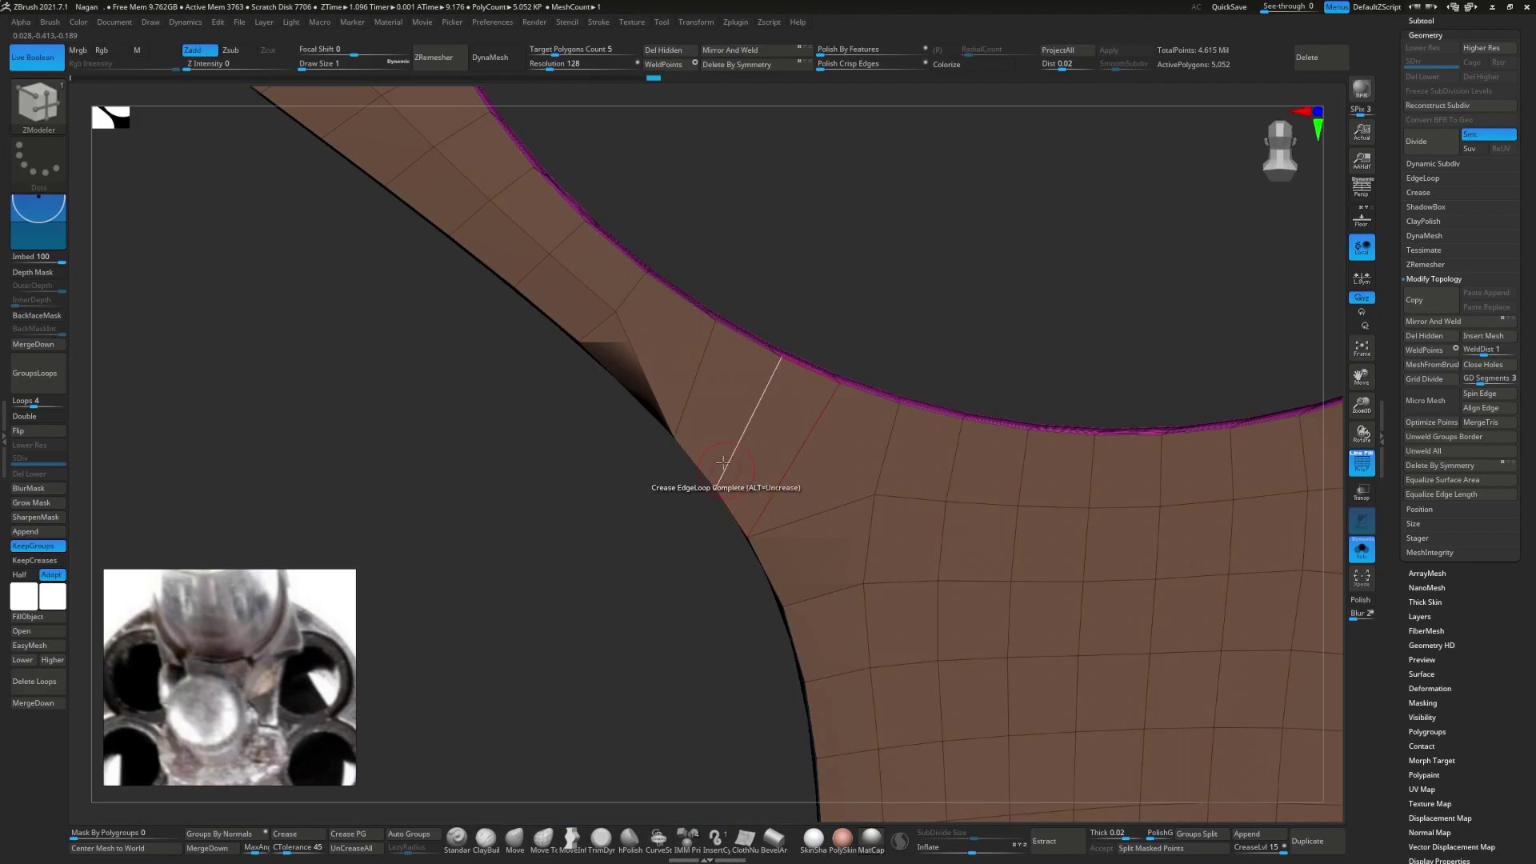
- Draw a curve from the junction vertex, crease the ring's edge loops, and preview smoothed
{"action": "left_click_drag", "start_coordinate": [720, 484], "coordinate": [702, 441]}
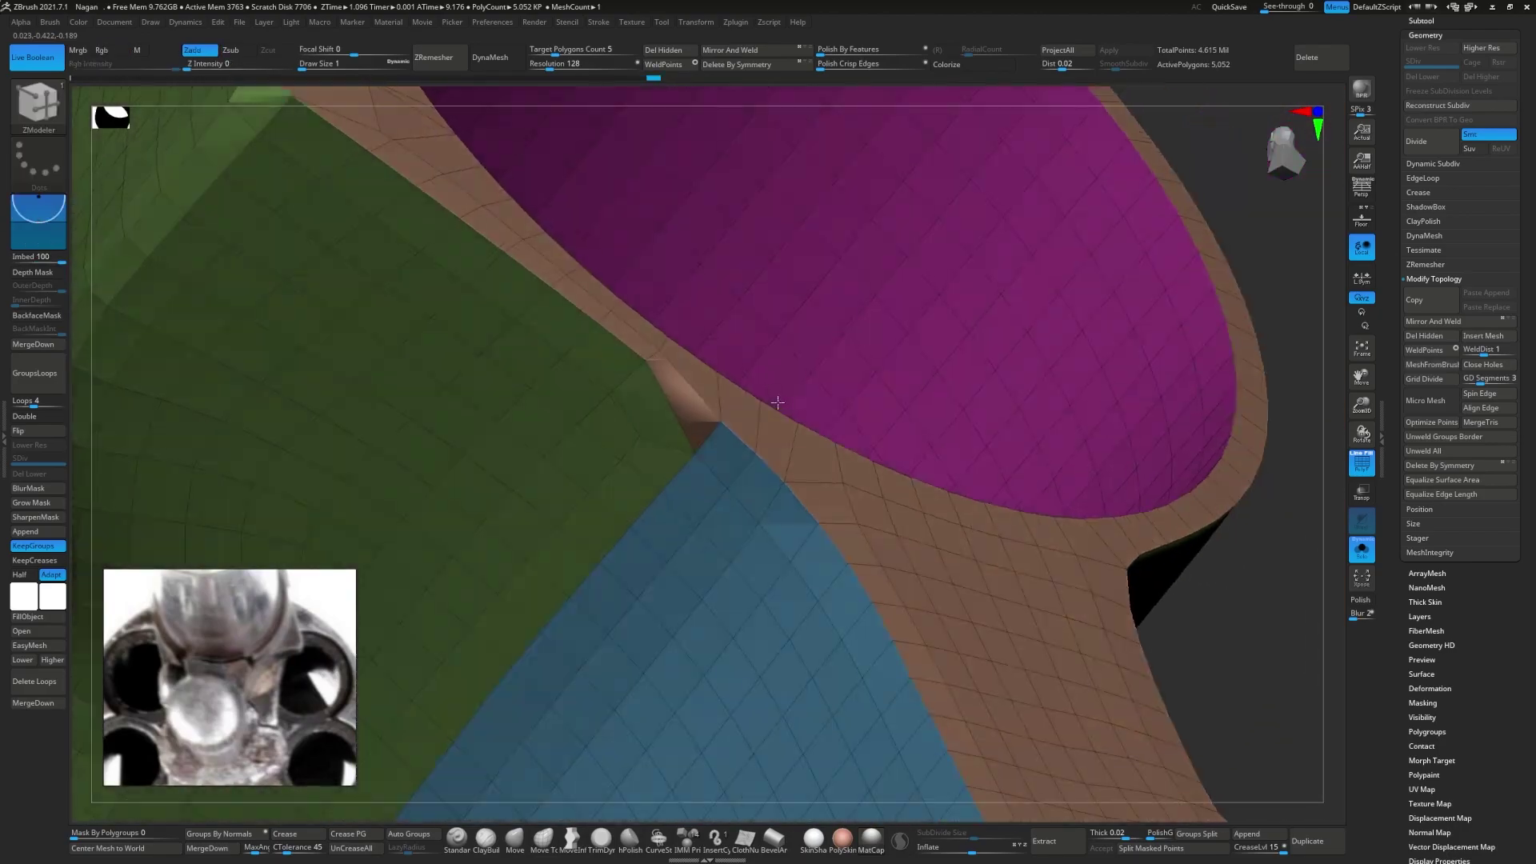
{"action": "key", "text": "space"}
{"action": "key", "text": "space"}
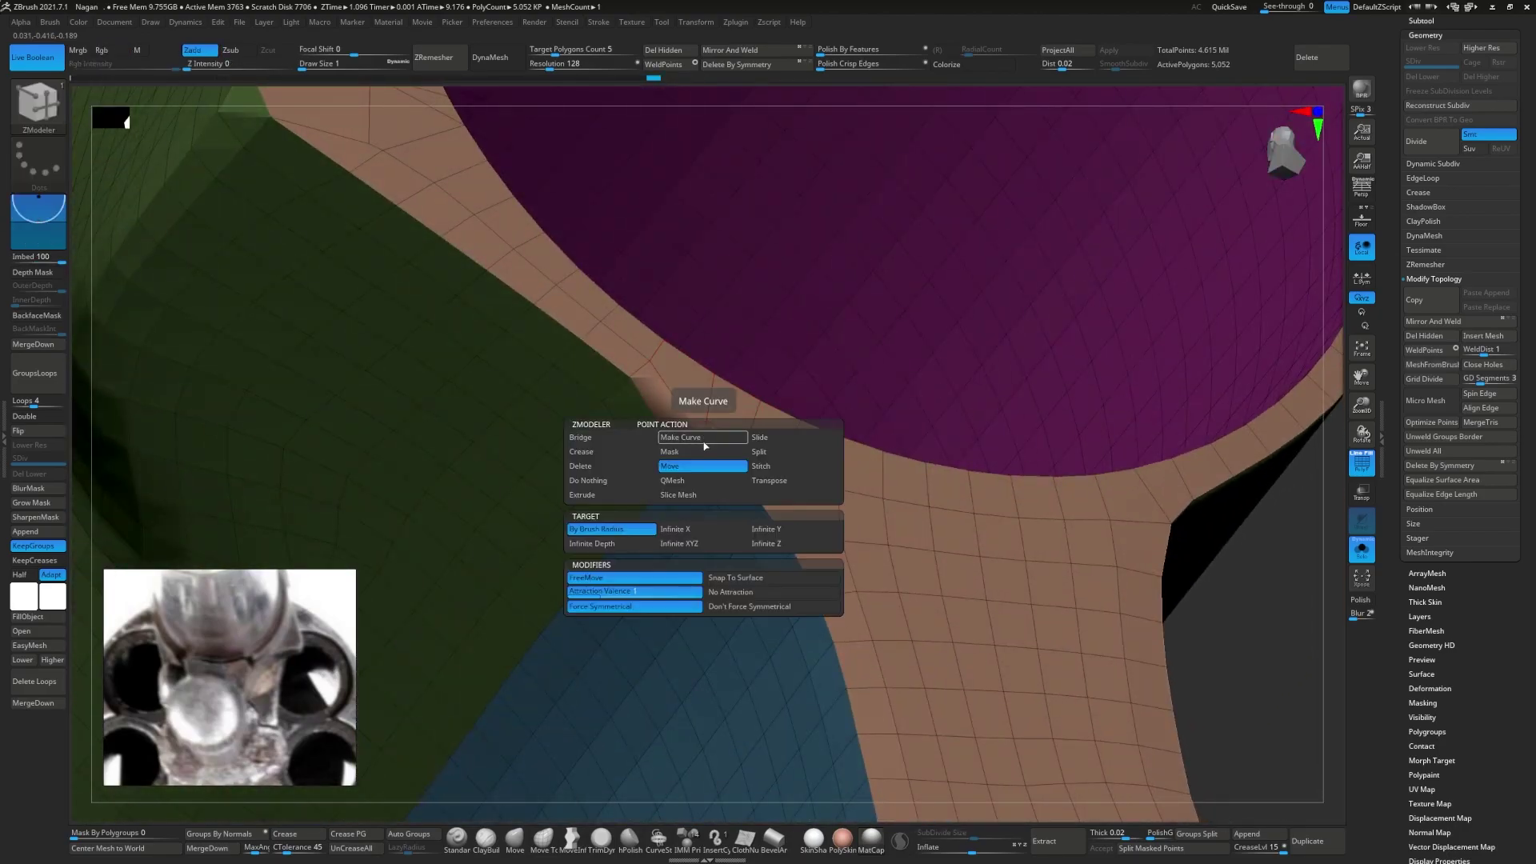
{"action": "left_click", "coordinate": [704, 439]}
{"action": "mouse_move", "coordinate": [676, 432]}
{"action": "left_mouse_down"}
{"action": "mouse_move", "coordinate": [842, 484]}
{"action": "mouse_move", "coordinate": [652, 436]}
{"action": "mouse_move", "coordinate": [704, 453]}
{"action": "left_mouse_up"}
{"action": "key", "text": "space"}
{"action": "left_click_drag", "start_coordinate": [642, 377], "coordinate": [672, 425]}
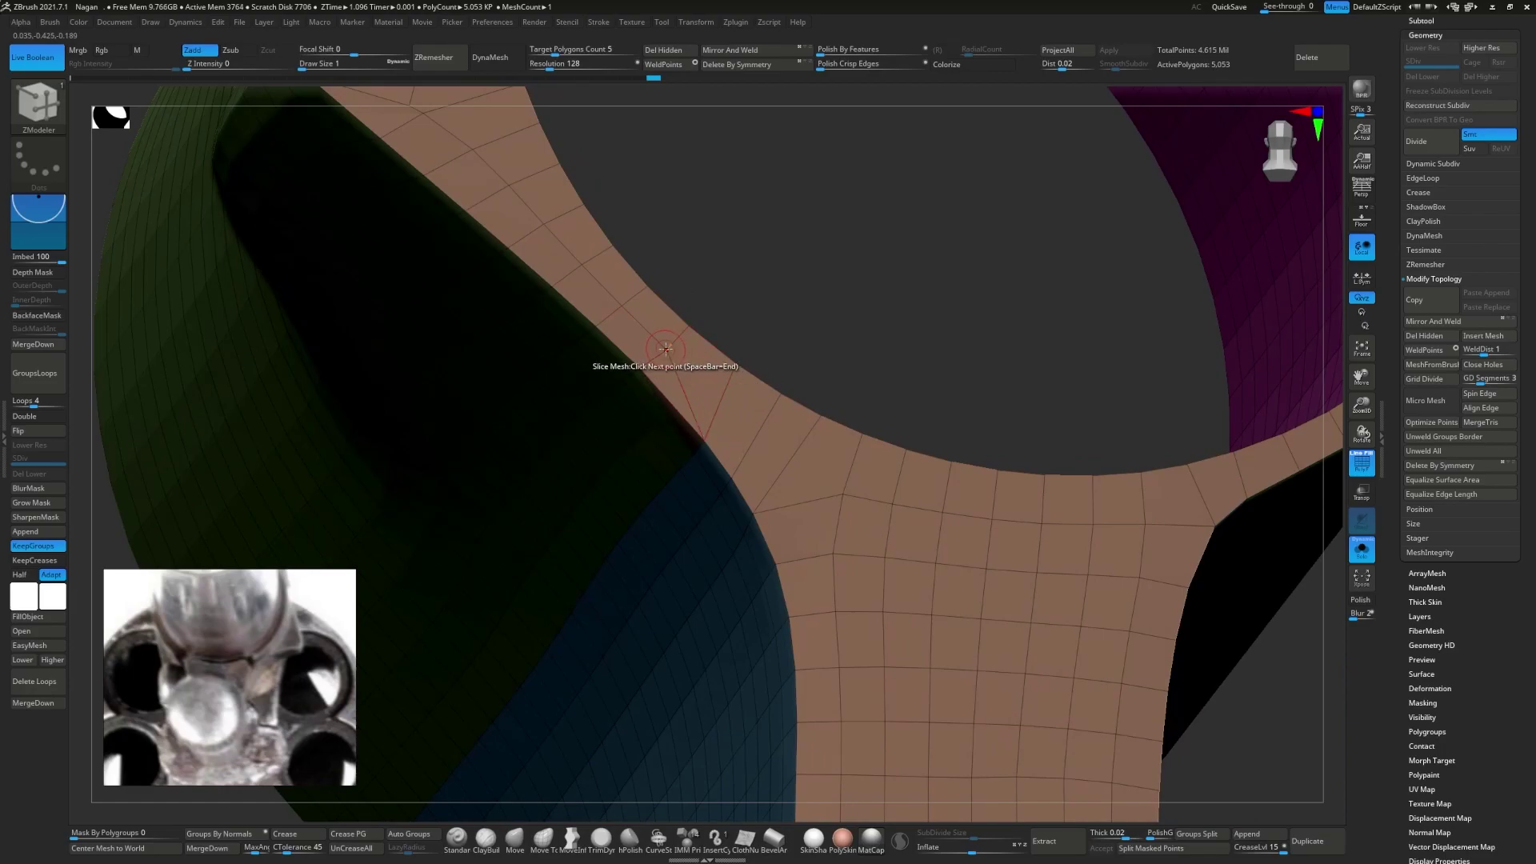
{"action": "key", "text": "space"}
{"action": "left_click", "coordinate": [707, 391]}
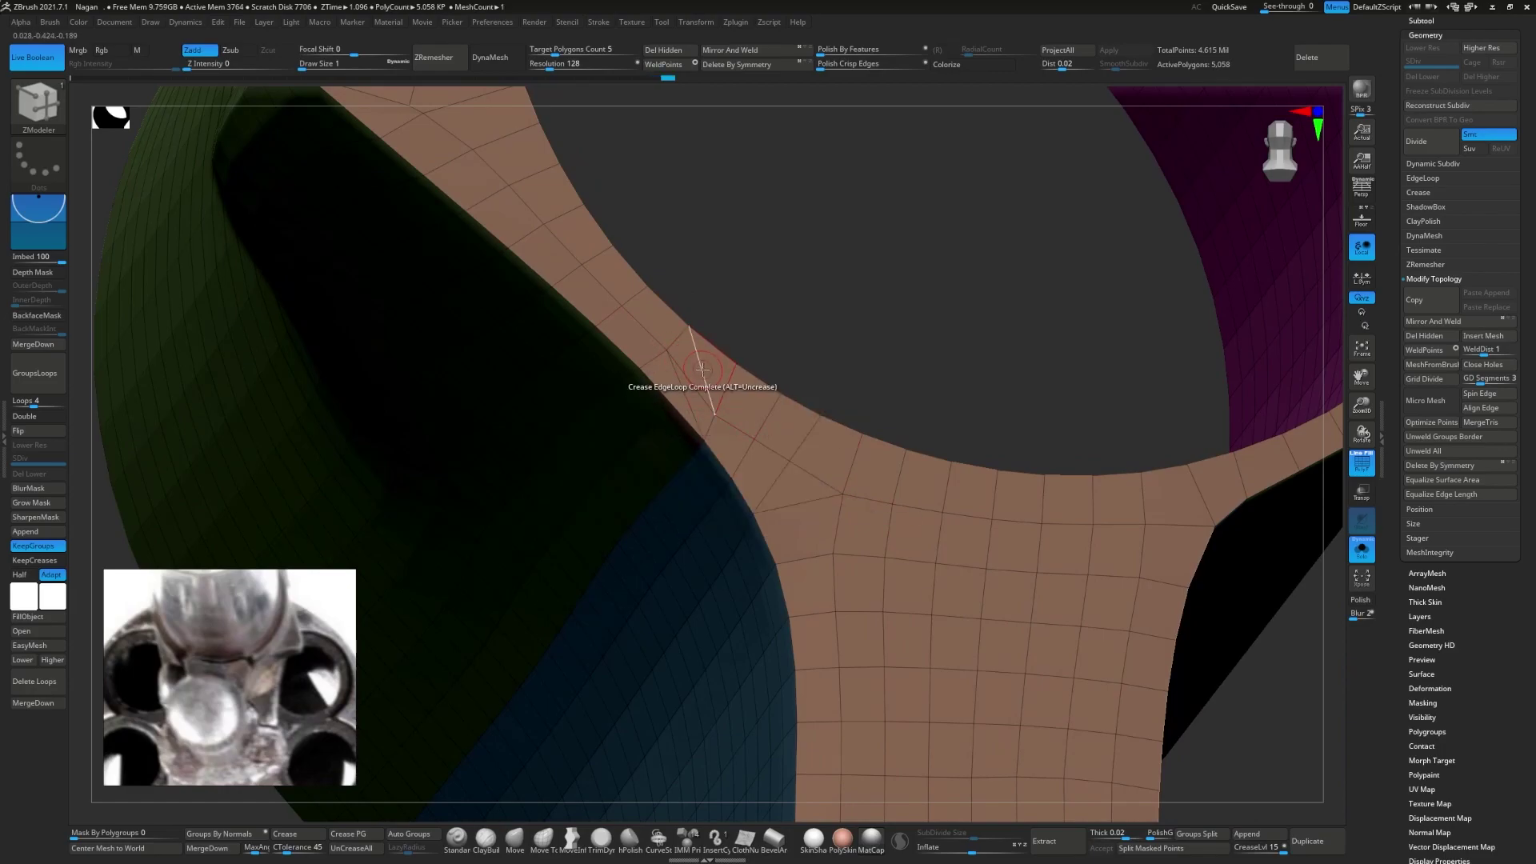
{"action": "mouse_move", "coordinate": [703, 369]}
{"action": "left_mouse_down"}
{"action": "mouse_move", "coordinate": [617, 573]}
{"action": "mouse_move", "coordinate": [738, 526]}
{"action": "left_mouse_up"}
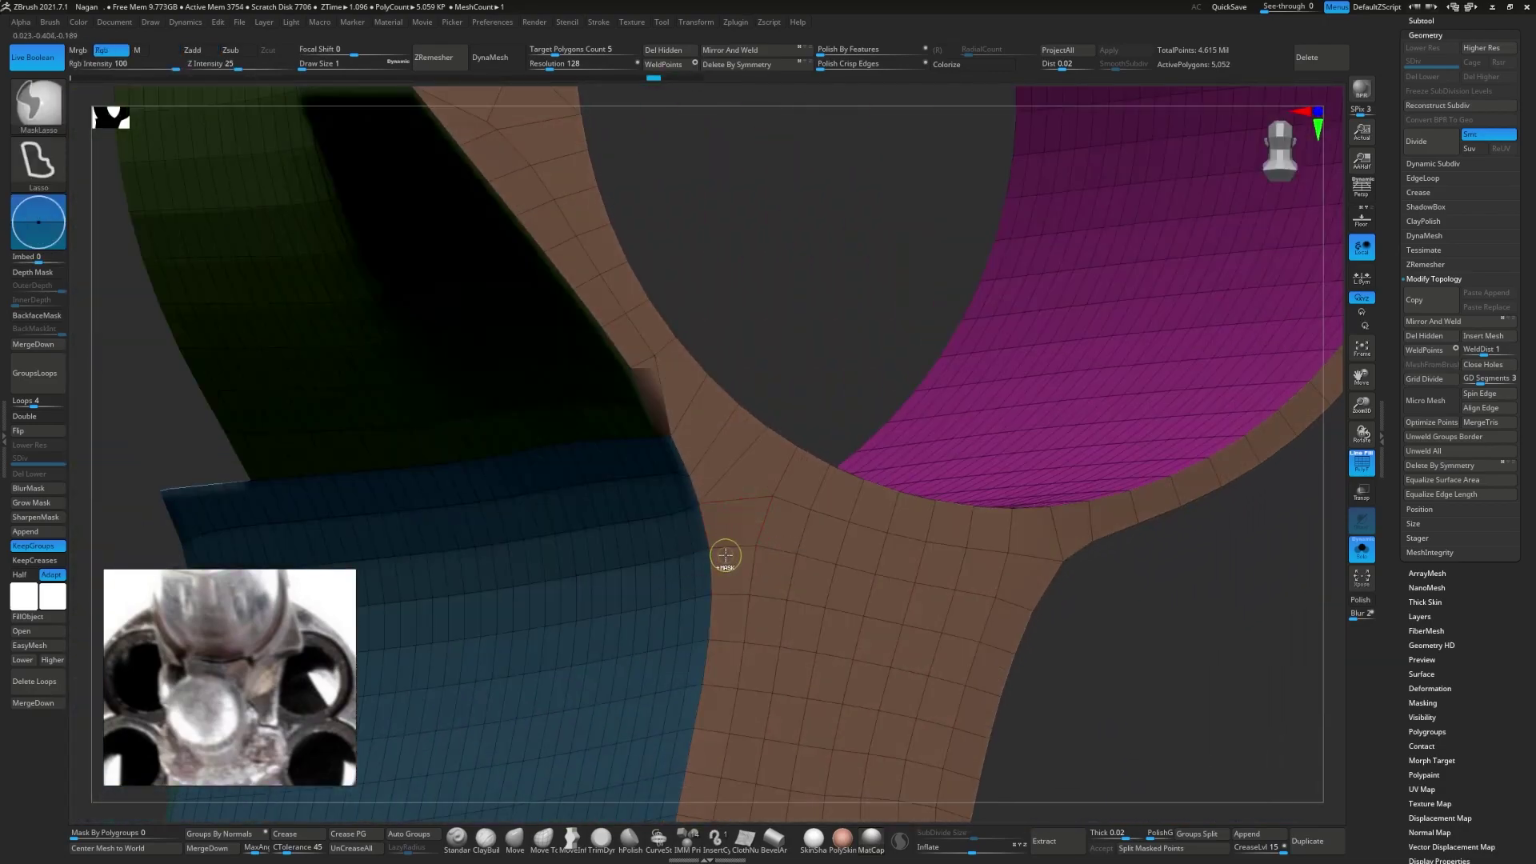
{"action": "key", "text": "ctrl+d"}
{"action": "key", "text": "ctrl+d"}
{"action": "key", "text": "ctrl+d"}
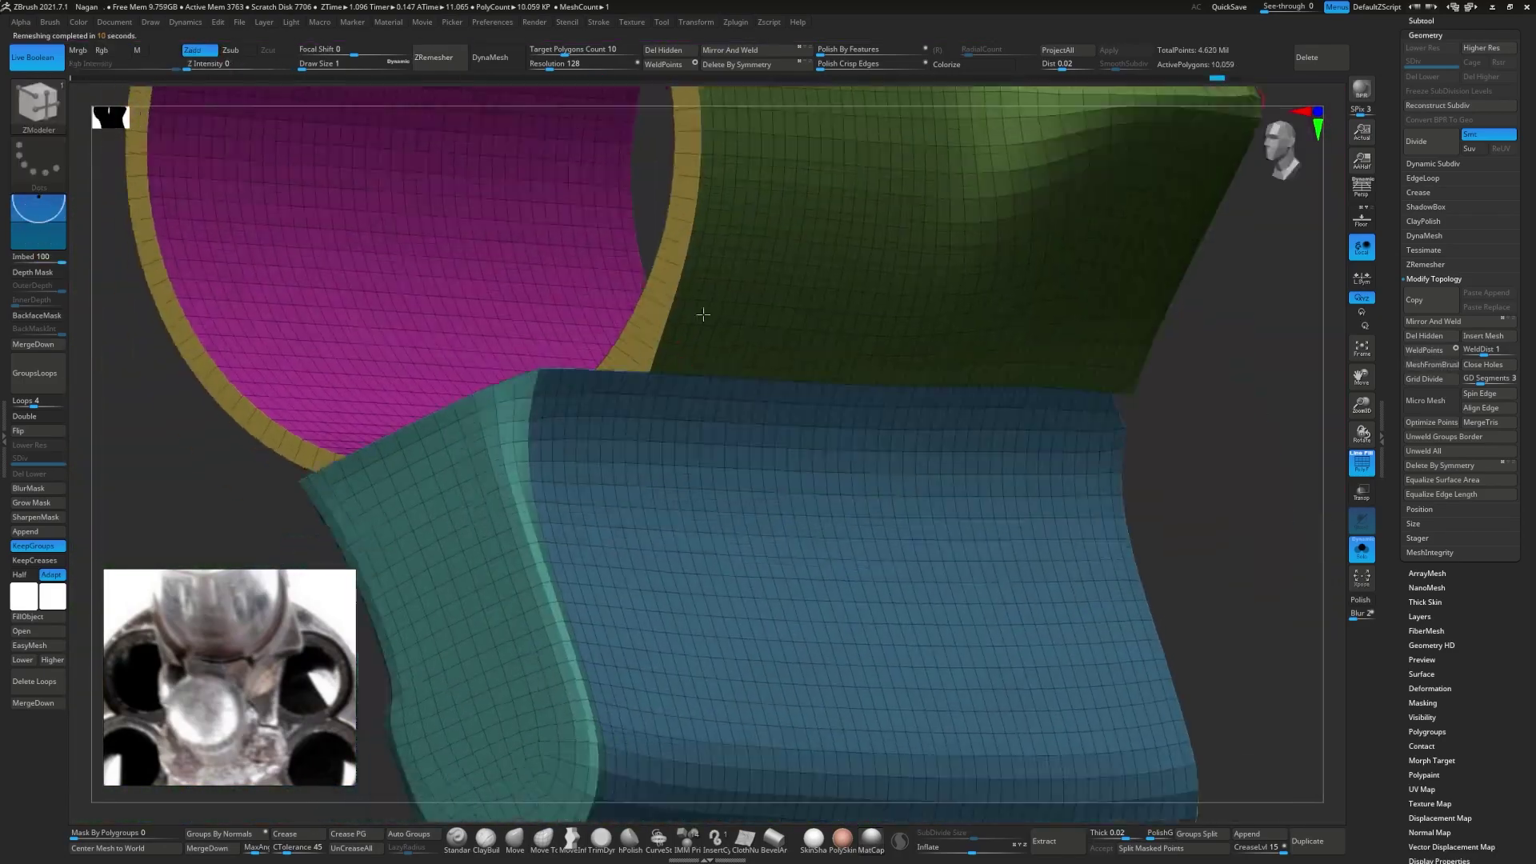
- Delete polygons at the ring-lug junction and fill the stray notch with a new green polygon
{"action": "mouse_move", "coordinate": [703, 314]}
{"action": "left_mouse_down"}
{"action": "mouse_move", "coordinate": [626, 442]}
{"action": "mouse_move", "coordinate": [634, 508]}
{"action": "left_mouse_up"}
{"action": "key", "text": "space"}
{"action": "key", "text": "space"}
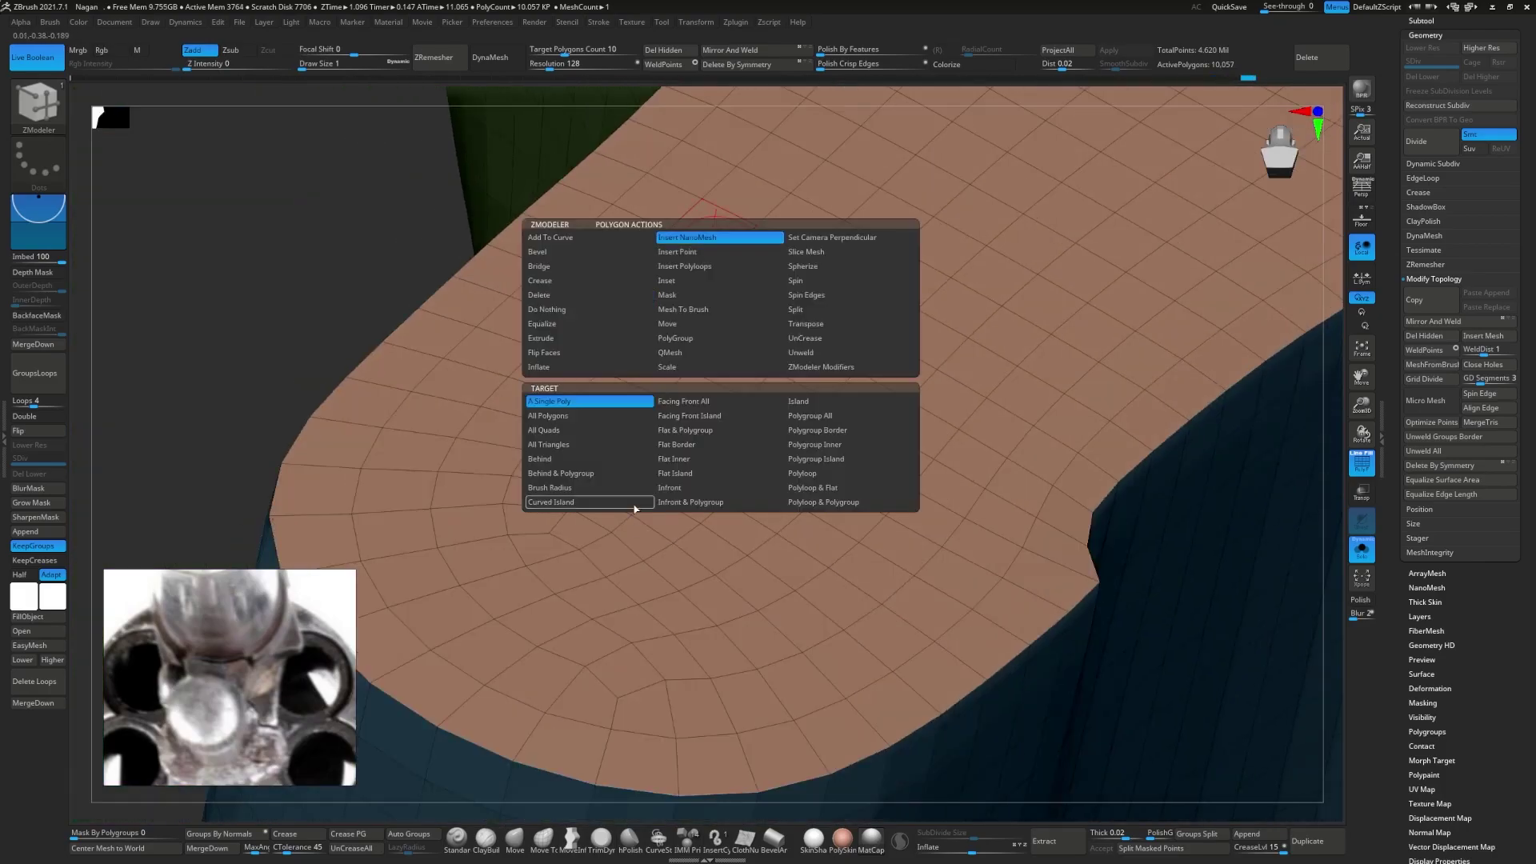
{"action": "left_click", "coordinate": [588, 296]}
{"action": "left_click", "coordinate": [608, 240]}
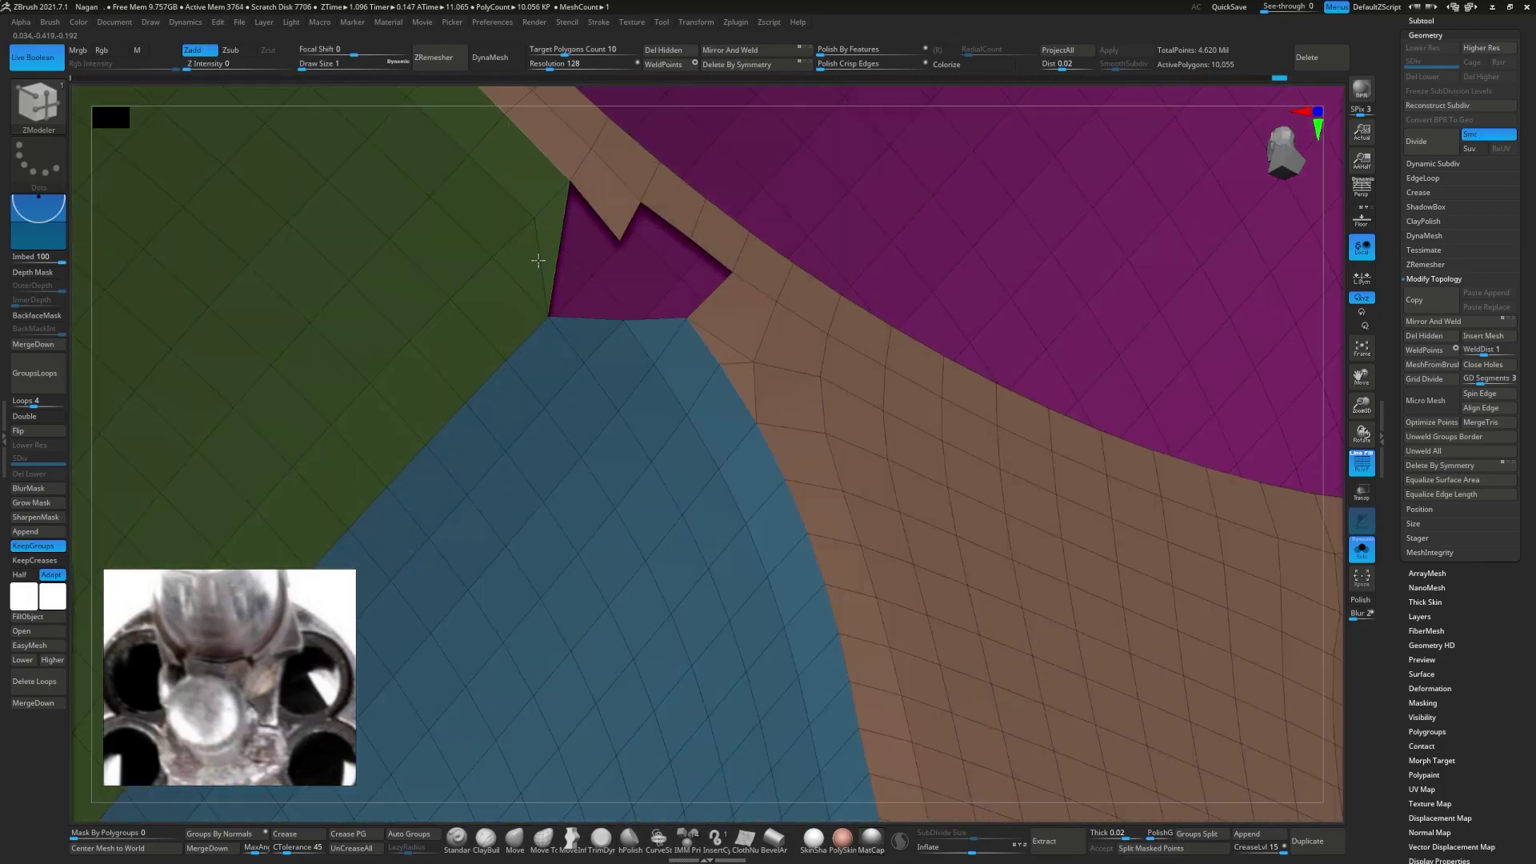
{"action": "left_click_drag", "start_coordinate": [612, 352], "coordinate": [598, 302]}
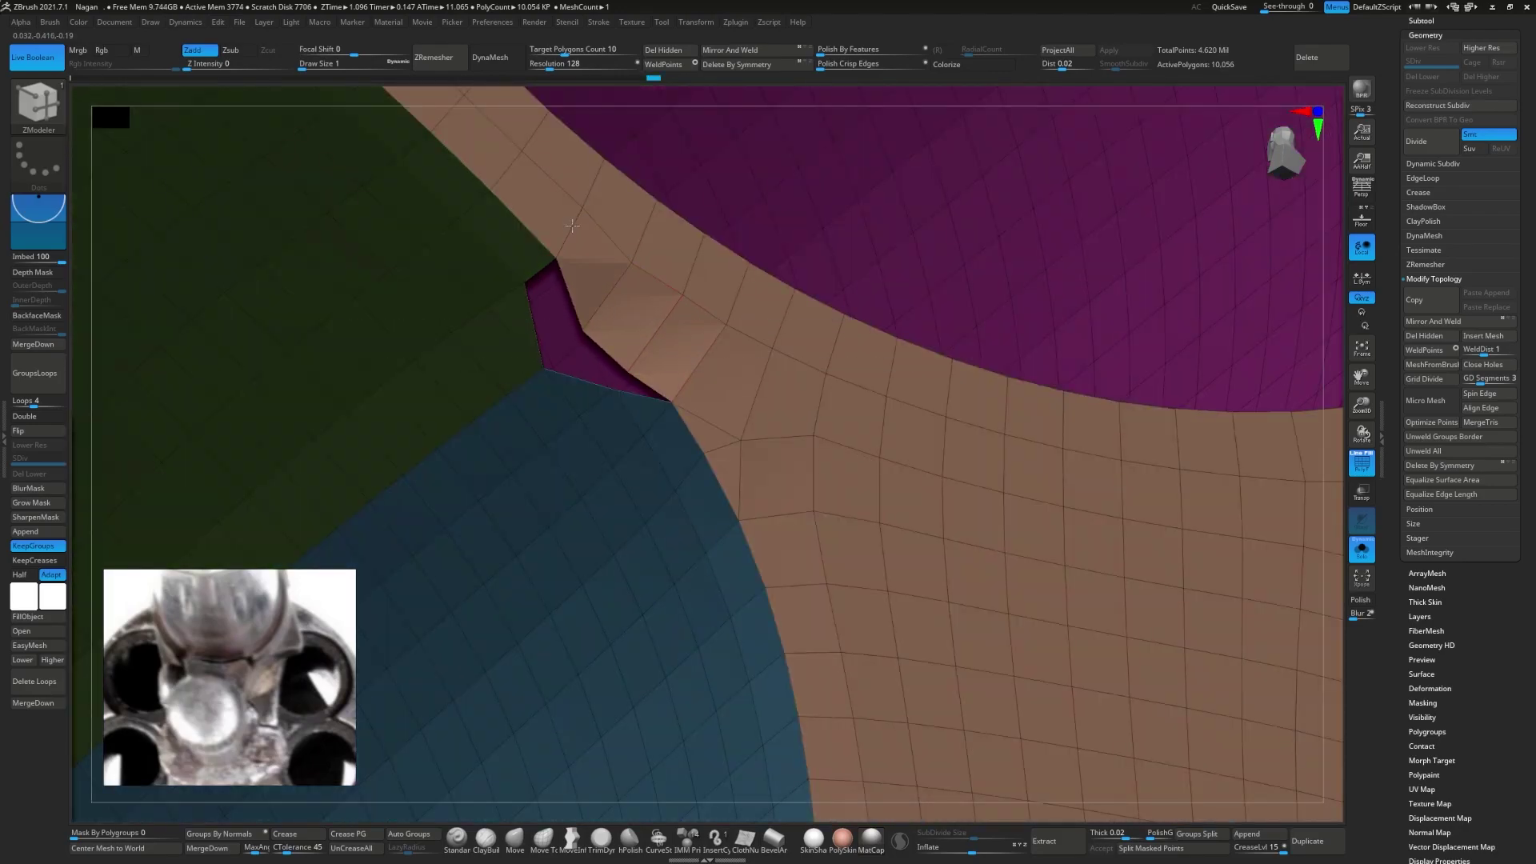
{"action": "left_click_drag", "start_coordinate": [572, 226], "coordinate": [582, 308]}
{"action": "key", "text": "space"}
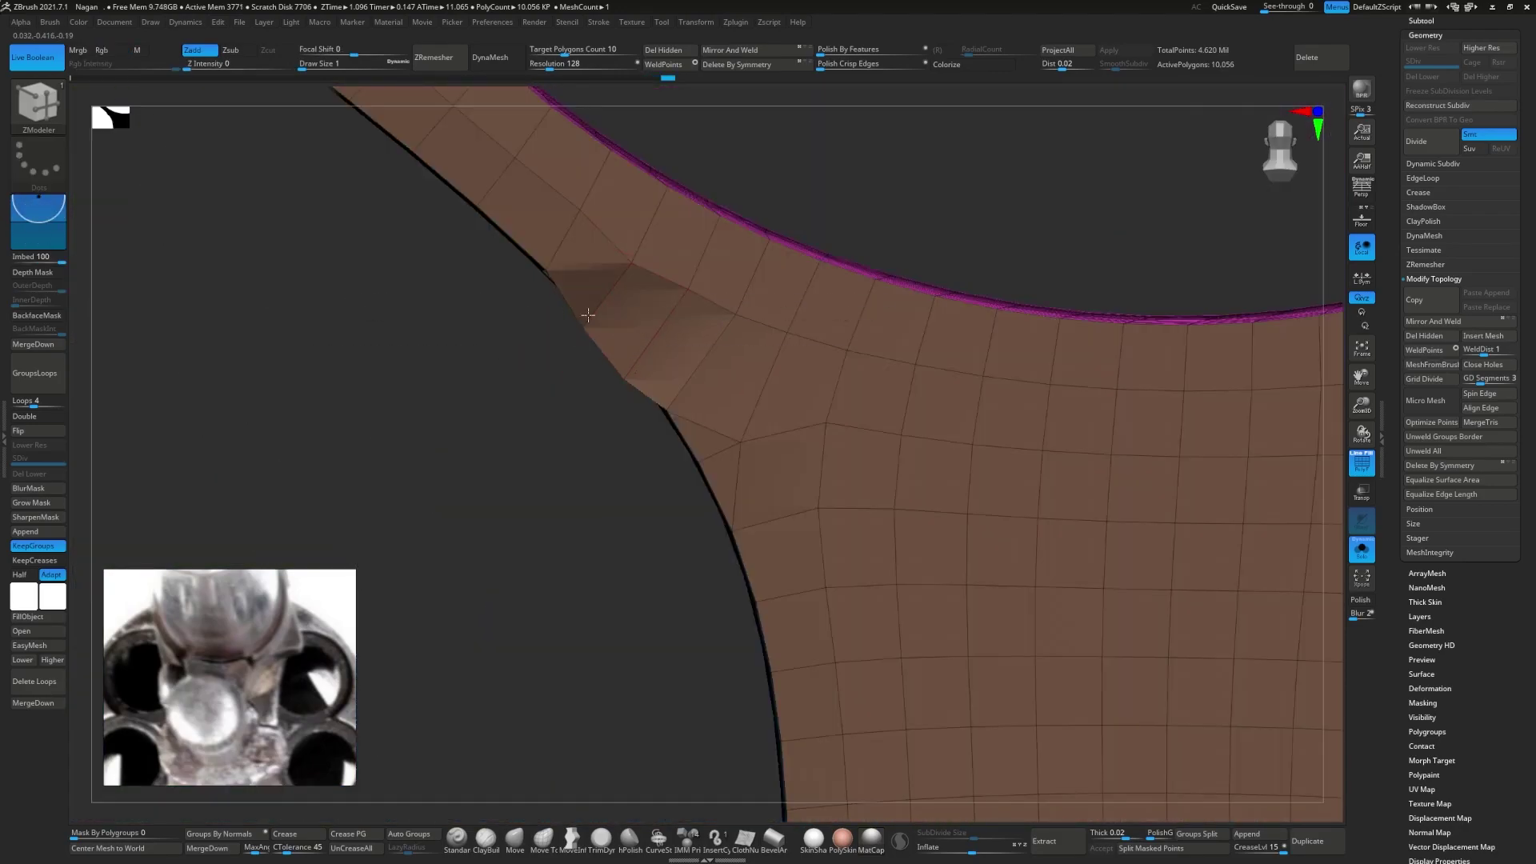
{"action": "left_click_drag", "start_coordinate": [642, 351], "coordinate": [629, 306]}
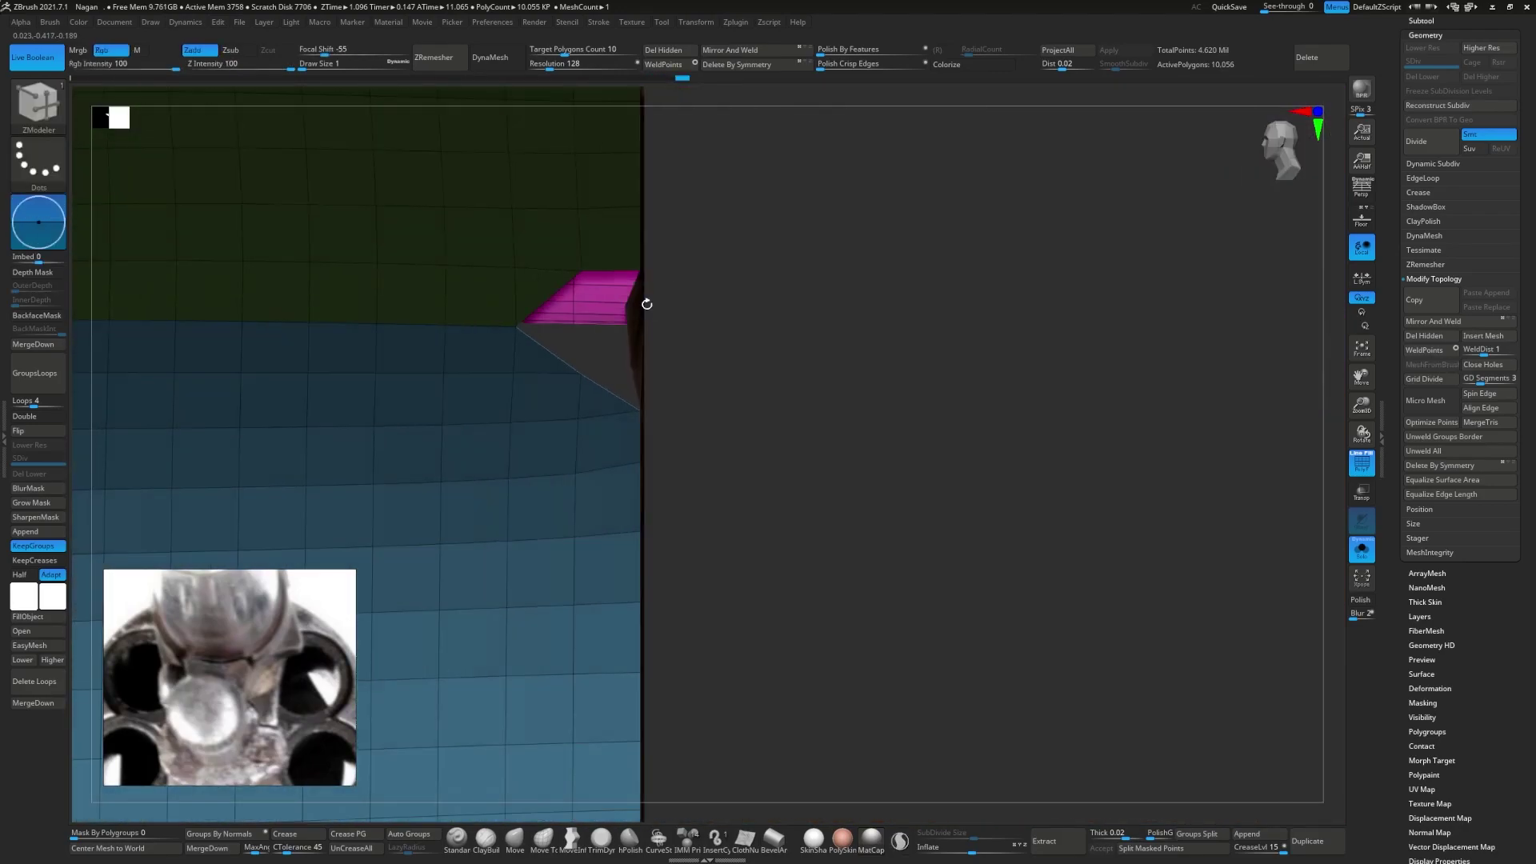
{"action": "left_click_drag", "start_coordinate": [645, 367], "coordinate": [575, 488]}
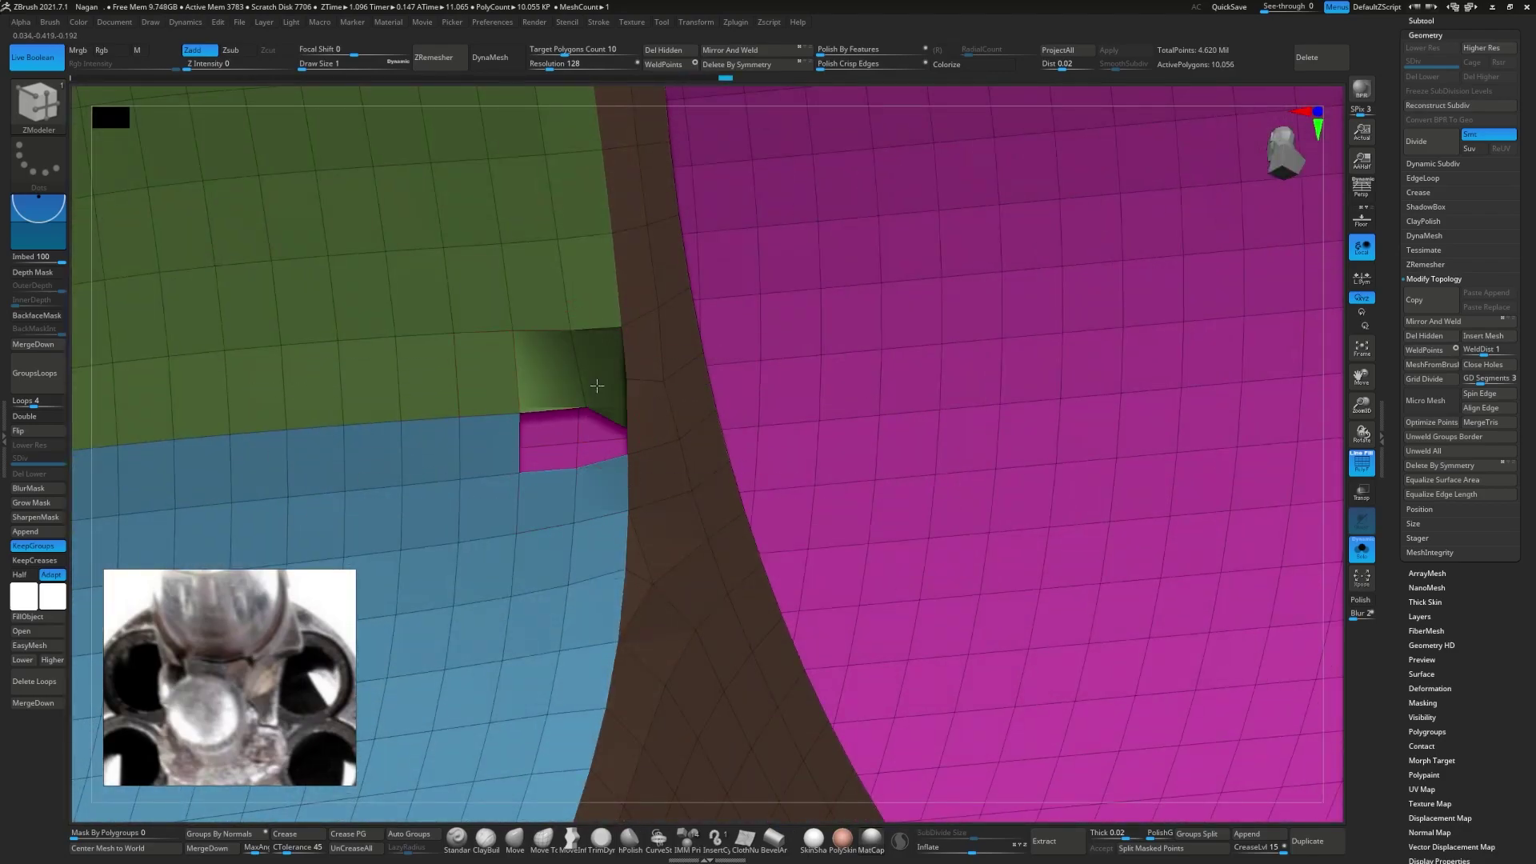
{"action": "left_click", "coordinate": [597, 386]}
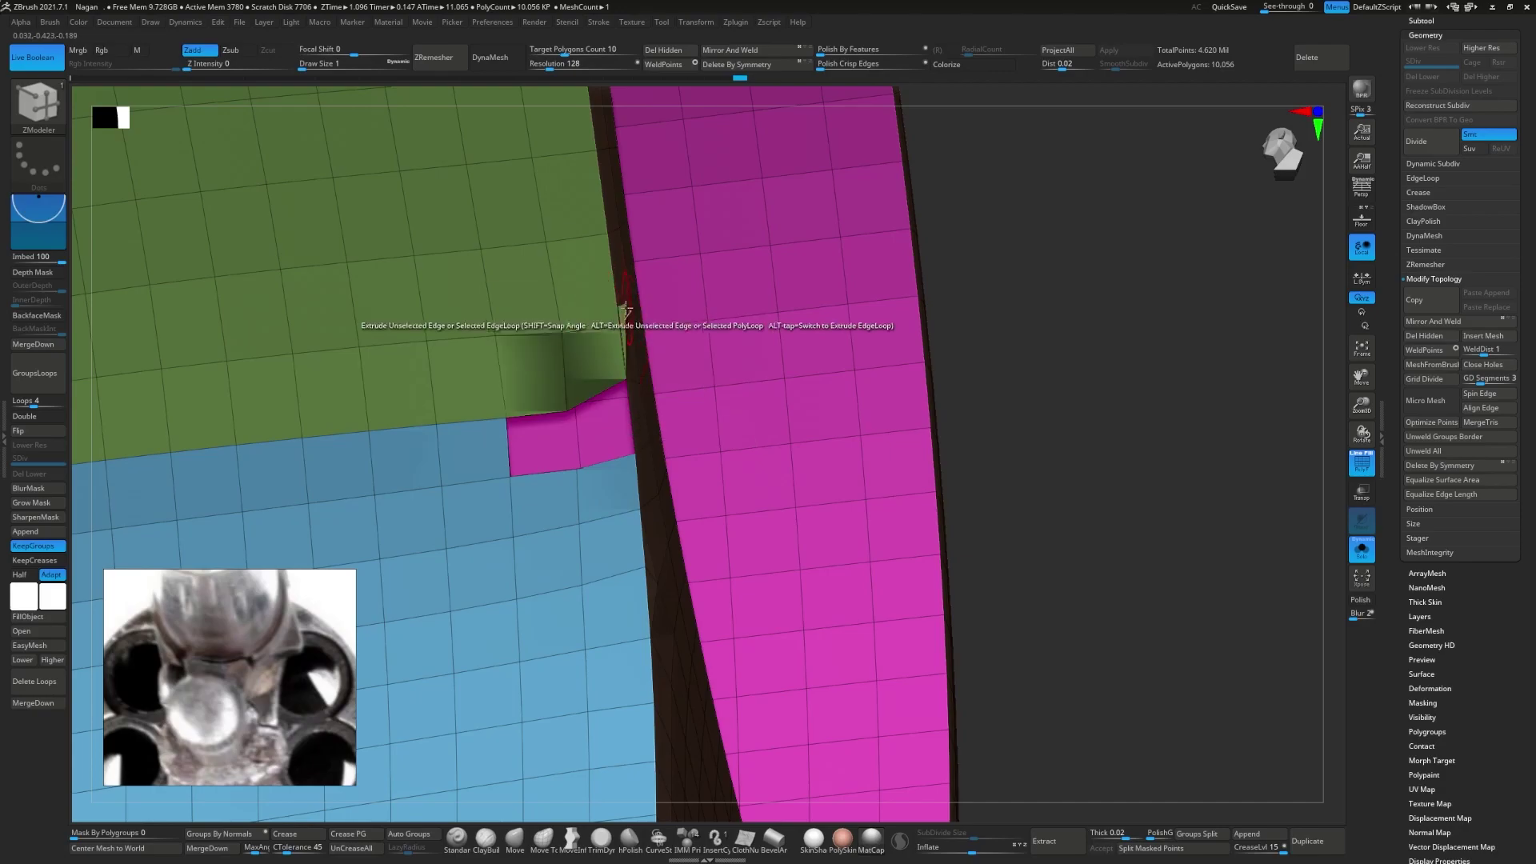
{"action": "left_click_drag", "start_coordinate": [593, 390], "coordinate": [574, 394]}
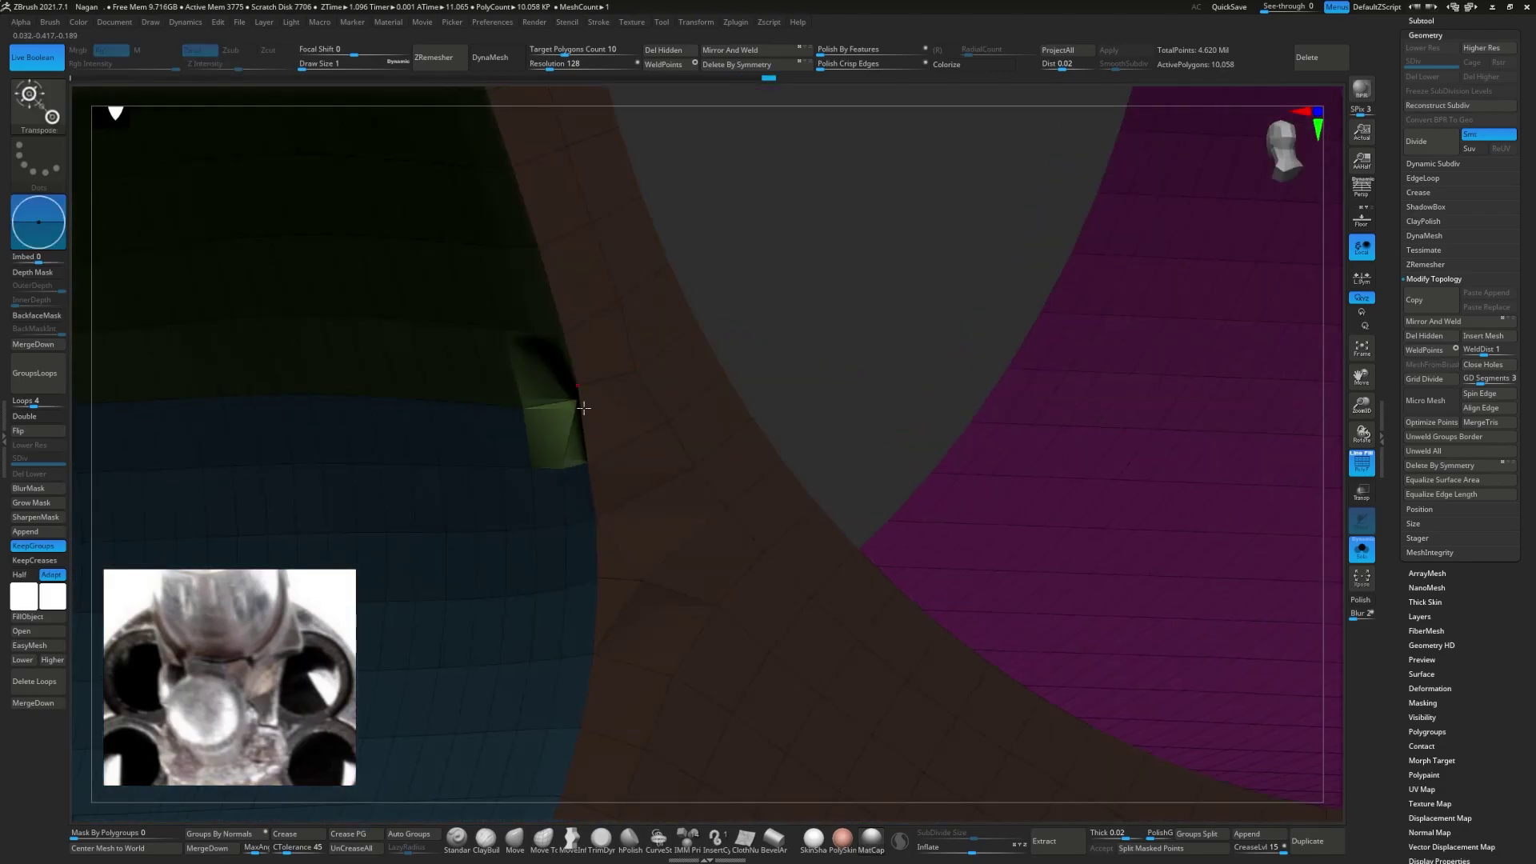
- Adjust points on the ring's inner edge with the Transpose gizmo and reframe the mesh
{"action": "right_click_drag", "start_coordinate": [577, 398], "coordinate": [566, 394]}
{"action": "key", "text": "w"}
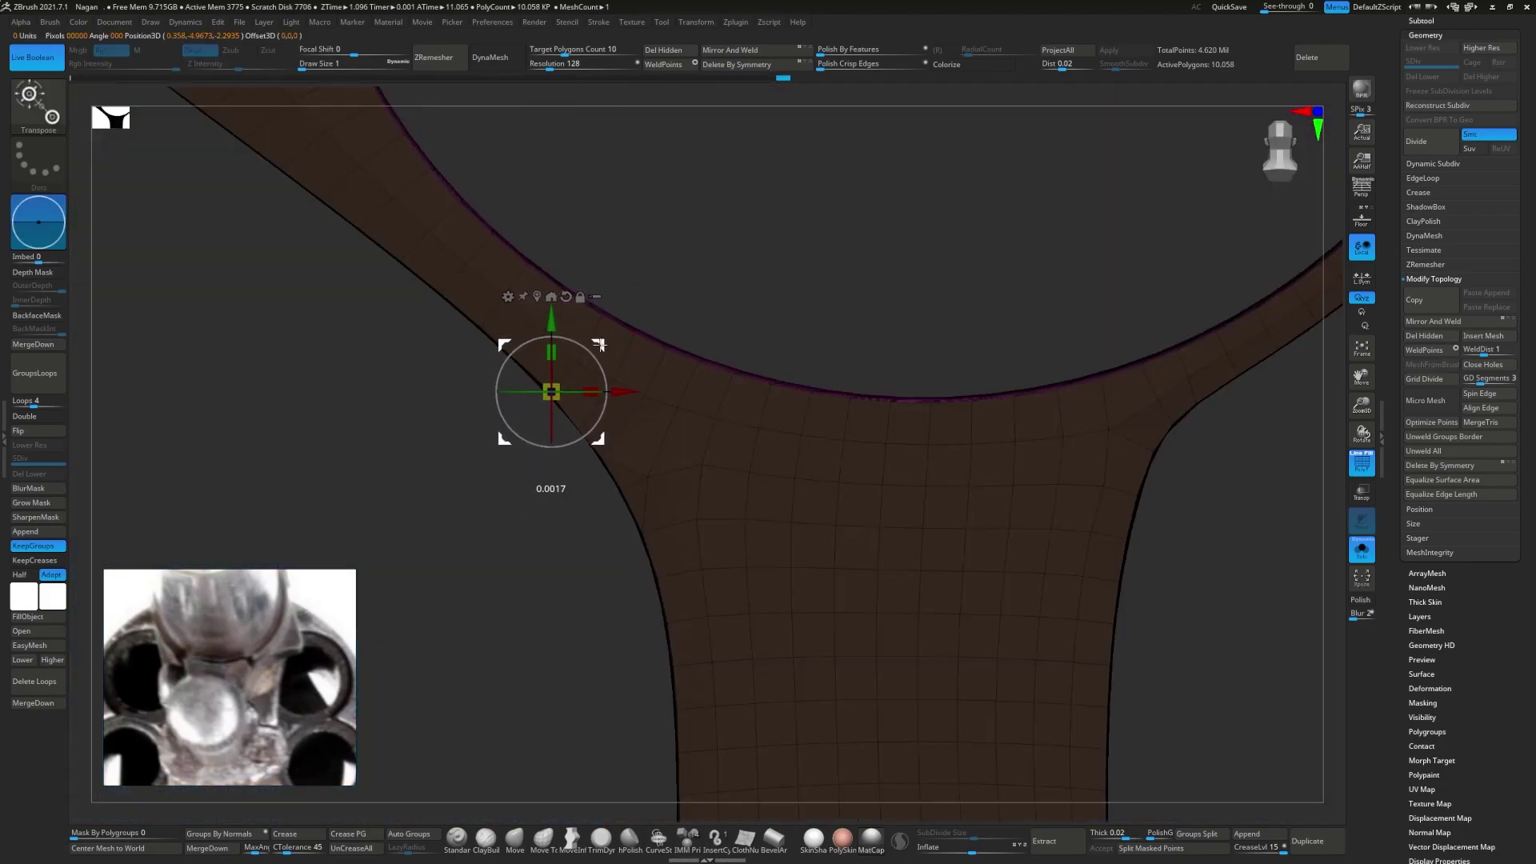
{"action": "key", "text": "q"}
{"action": "right_click_drag", "start_coordinate": [600, 346], "coordinate": [583, 384]}
{"action": "key", "text": "w"}
{"action": "key", "text": "q"}
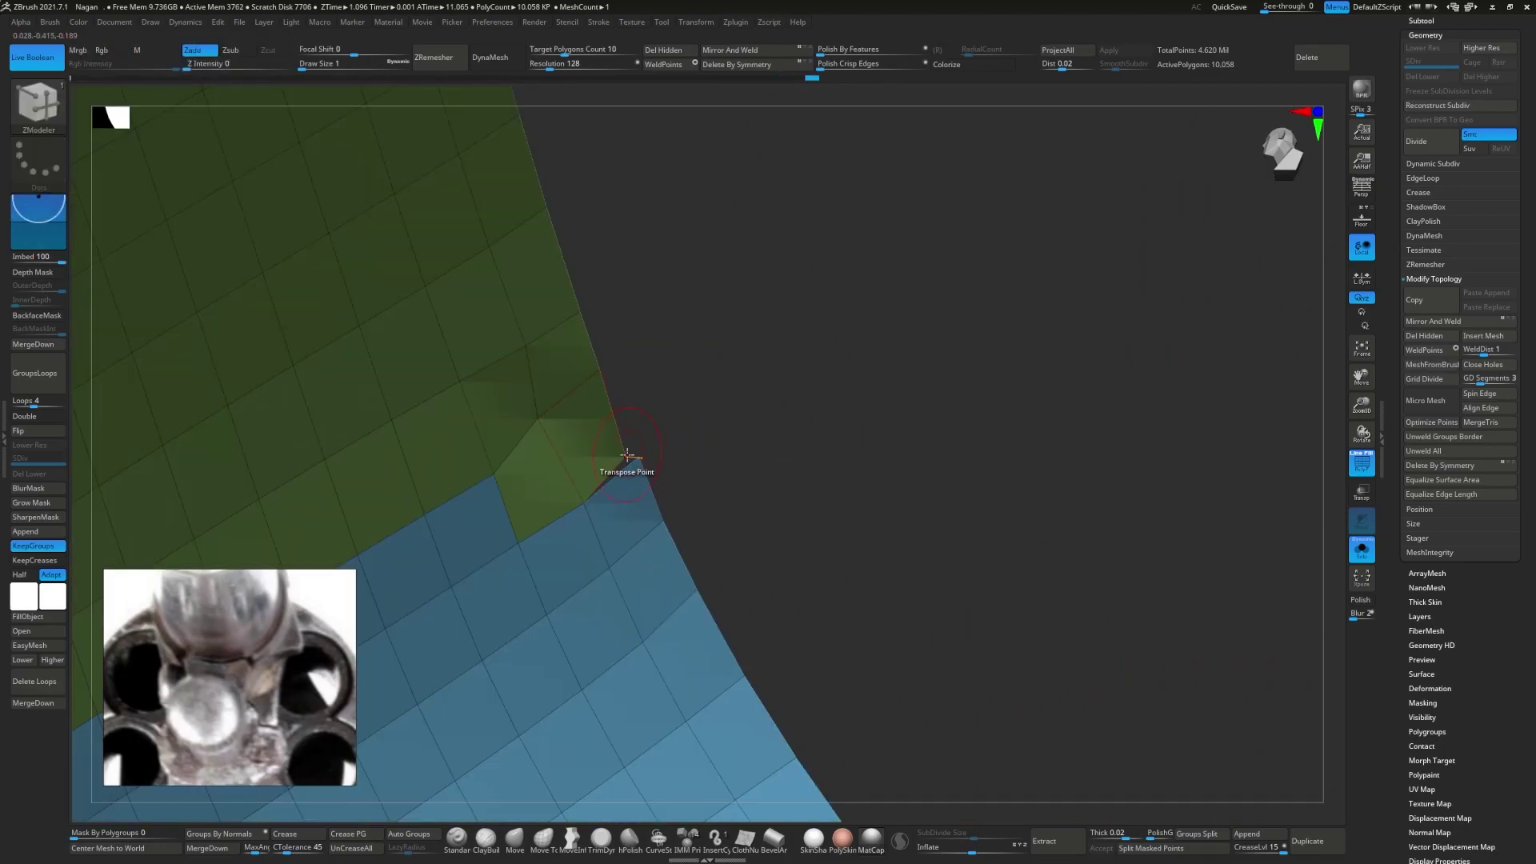
{"action": "mouse_move", "coordinate": [622, 454]}
{"action": "right_mouse_down"}
{"action": "mouse_move", "coordinate": [549, 411]}
{"action": "mouse_move", "coordinate": [528, 446]}
{"action": "mouse_move", "coordinate": [590, 374]}
{"action": "mouse_move", "coordinate": [445, 532]}
{"action": "right_mouse_up"}
{"action": "key", "text": "w"}
{"action": "key", "text": "space"}
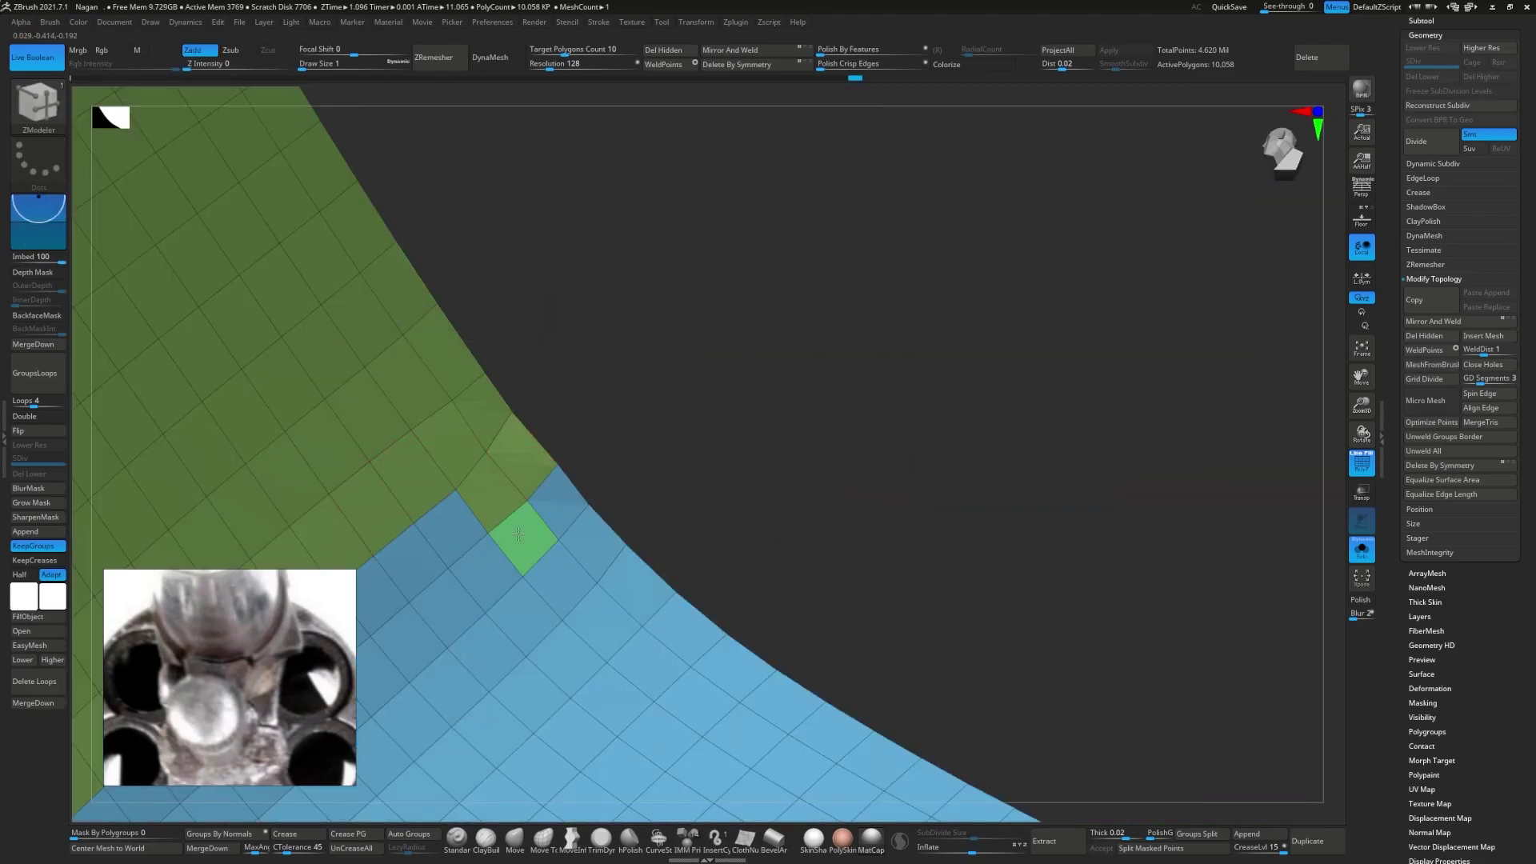
{"action": "mouse_move", "coordinate": [517, 462]}
{"action": "right_mouse_down"}
{"action": "mouse_move", "coordinate": [498, 456]}
{"action": "mouse_move", "coordinate": [565, 439]}
{"action": "mouse_move", "coordinate": [576, 472]}
{"action": "mouse_move", "coordinate": [594, 475]}
{"action": "right_mouse_up"}
{"action": "key", "text": "space"}
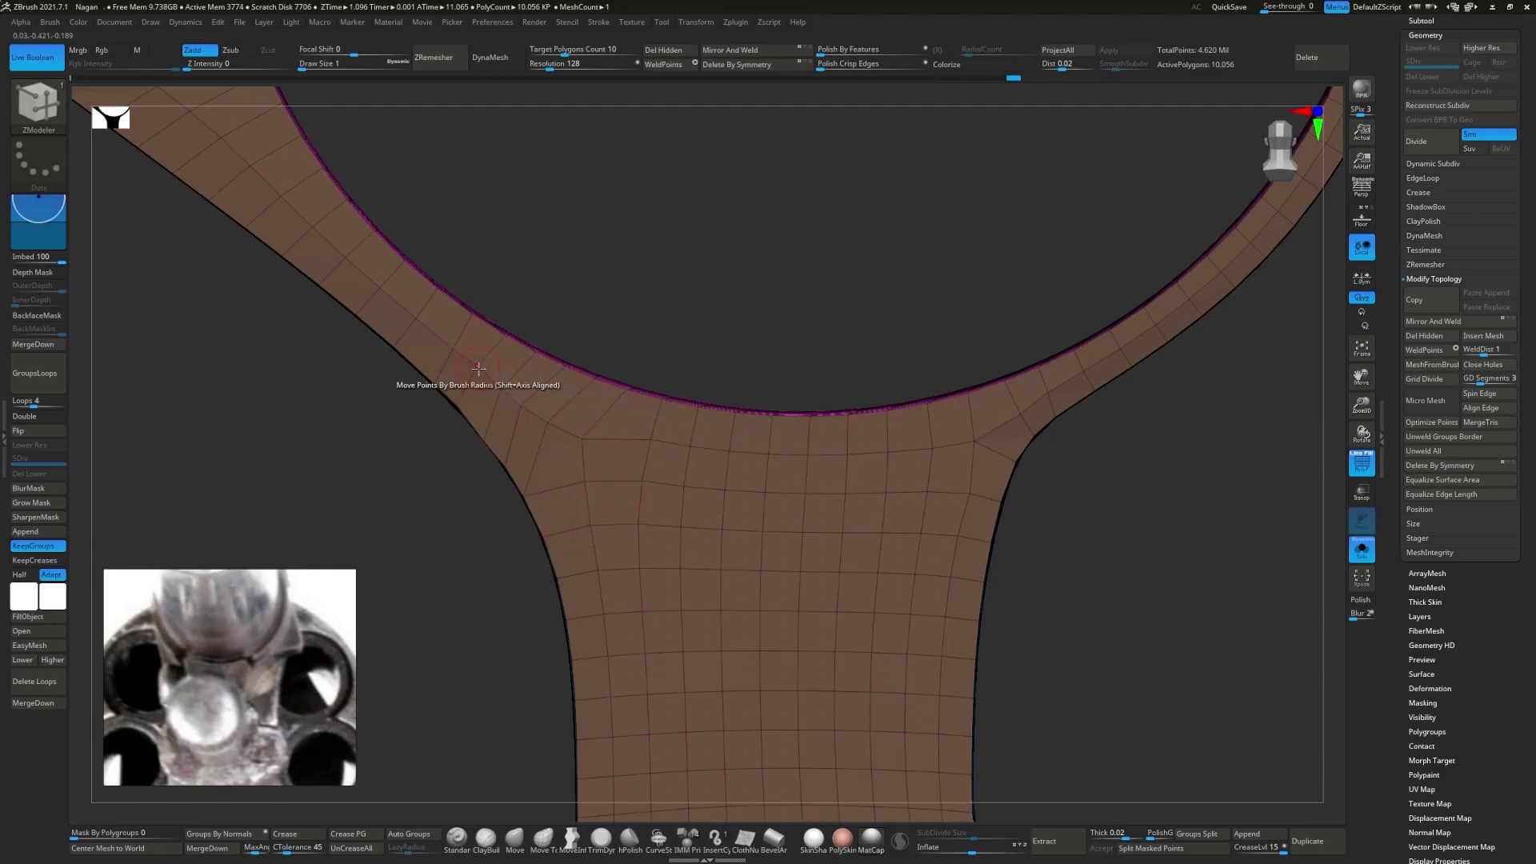
{"action": "key", "text": "f"}
{"action": "mouse_move", "coordinate": [594, 443]}
{"action": "right_mouse_down"}
{"action": "mouse_move", "coordinate": [582, 344]}
{"action": "mouse_move", "coordinate": [542, 509]}
{"action": "right_mouse_up"}
- Polygroup single polygons on the magenta surface and delete the edge near the lug corner
{"action": "key", "text": "space"}
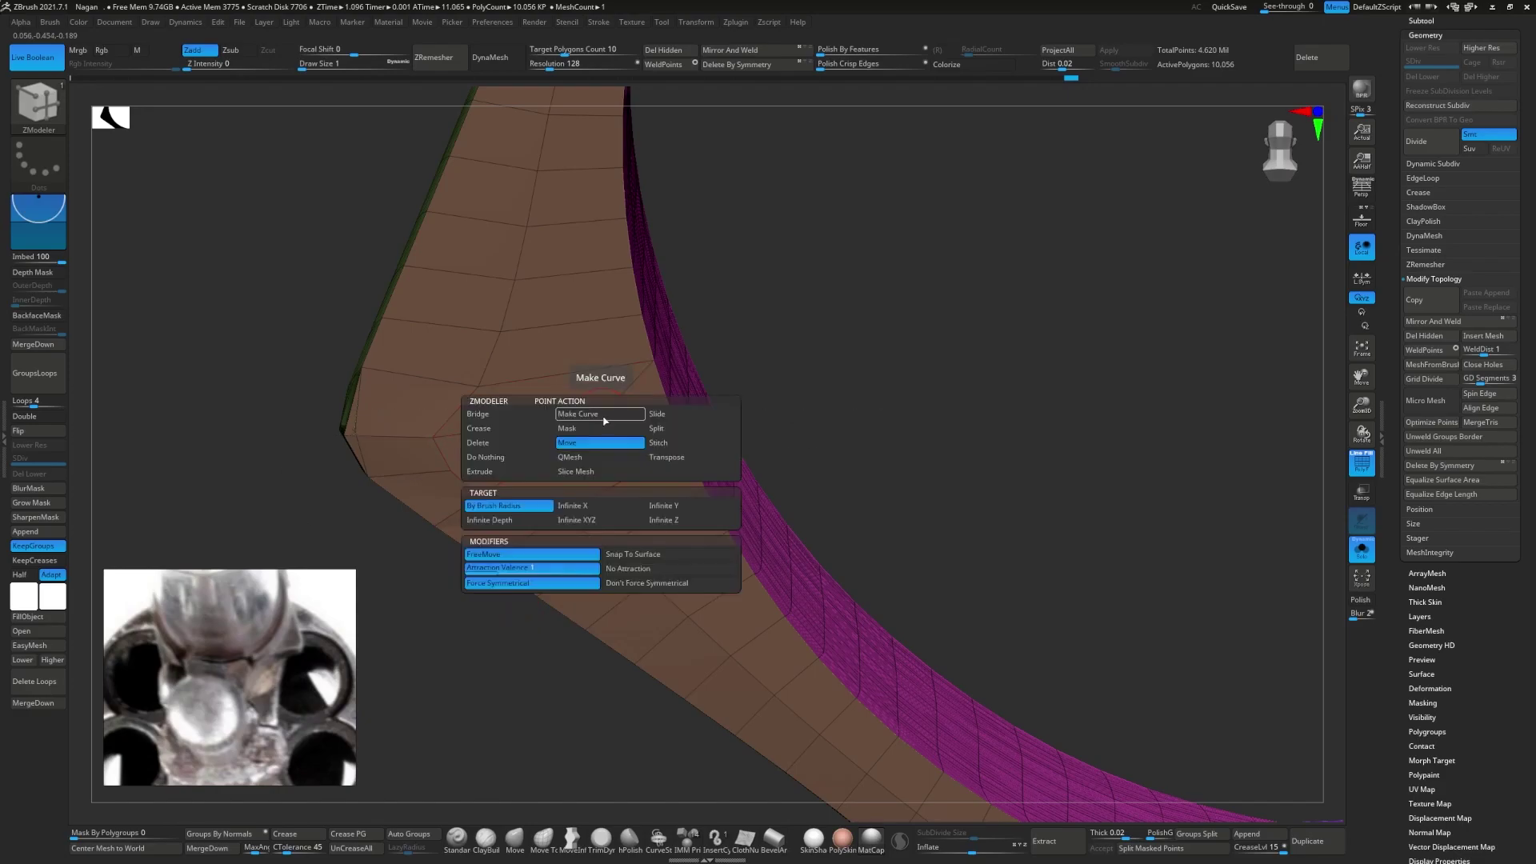
{"action": "left_click", "coordinate": [600, 436]}
{"action": "left_click", "coordinate": [686, 440]}
{"action": "mouse_move", "coordinate": [672, 448]}
{"action": "right_mouse_down"}
{"action": "mouse_move", "coordinate": [257, 435]}
{"action": "mouse_move", "coordinate": [431, 471]}
{"action": "right_mouse_up"}
{"action": "key", "text": "space"}
{"action": "left_click", "coordinate": [504, 449]}
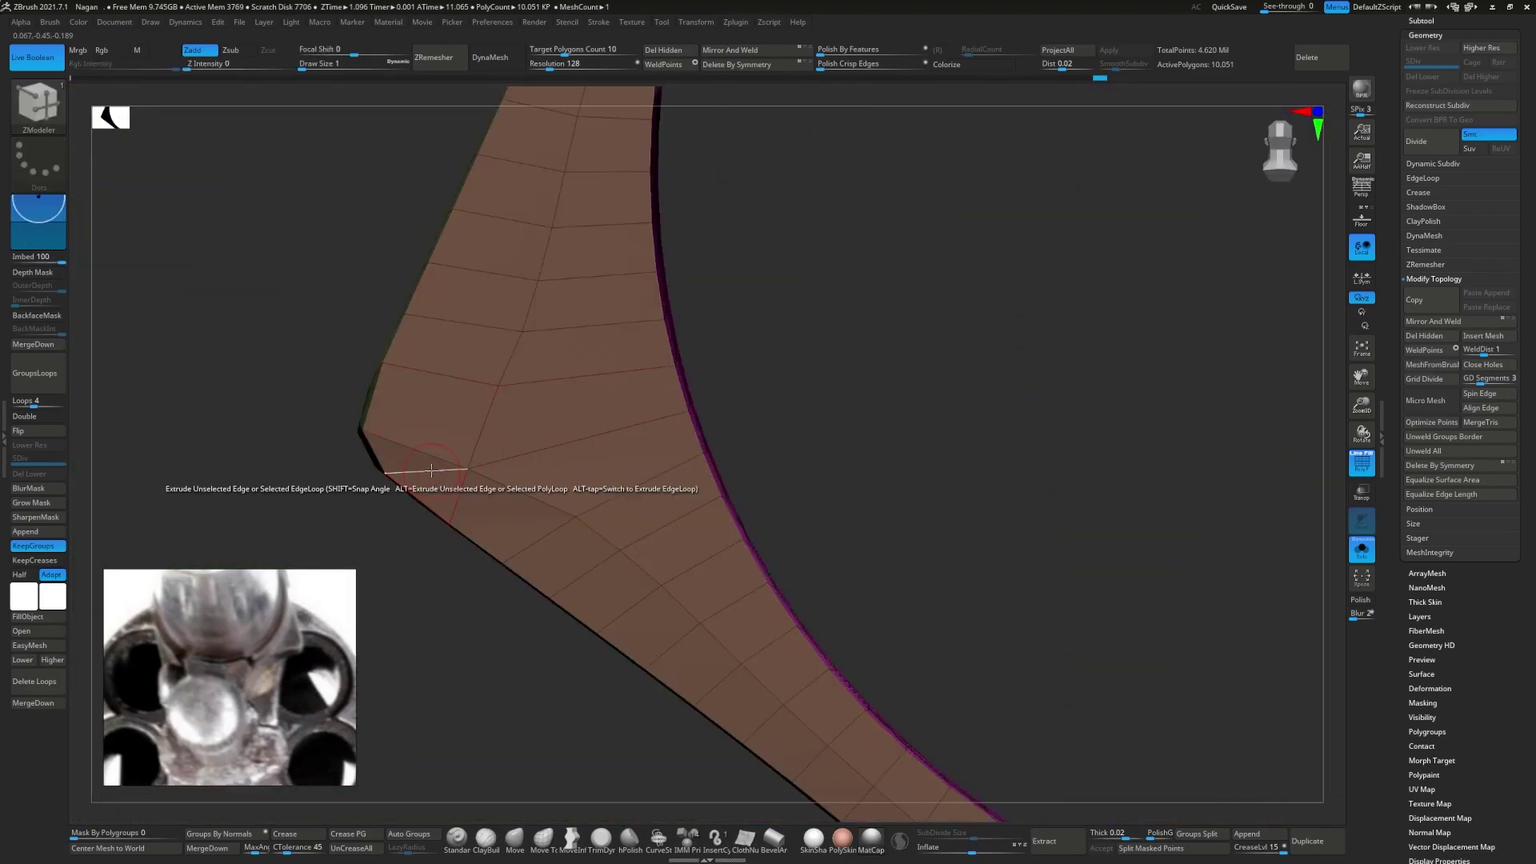
{"action": "key", "text": "space"}
{"action": "left_click", "coordinate": [408, 464]}
{"action": "key", "text": "space"}
{"action": "left_click", "coordinate": [528, 490]}
{"action": "left_click", "coordinate": [469, 434]}
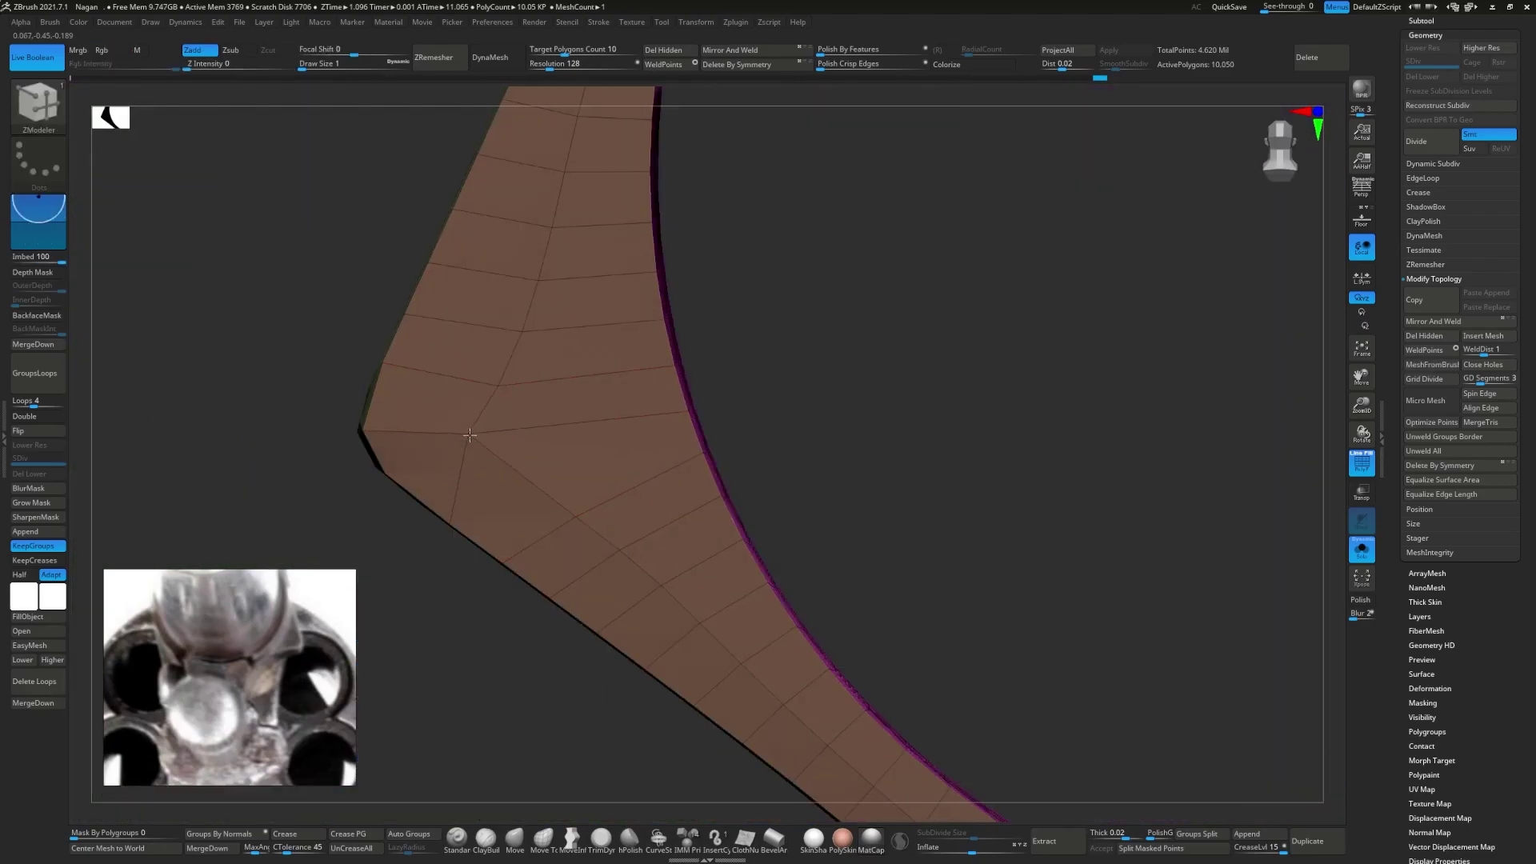
{"action": "mouse_move", "coordinate": [585, 378]}
{"action": "right_mouse_down"}
{"action": "mouse_move", "coordinate": [514, 387]}
{"action": "mouse_move", "coordinate": [536, 418]}
{"action": "mouse_move", "coordinate": [464, 399]}
{"action": "mouse_move", "coordinate": [508, 438]}
{"action": "mouse_move", "coordinate": [662, 484]}
{"action": "mouse_move", "coordinate": [703, 445]}
{"action": "mouse_move", "coordinate": [716, 464]}
{"action": "mouse_move", "coordinate": [784, 460]}
{"action": "mouse_move", "coordinate": [703, 535]}
{"action": "mouse_move", "coordinate": [699, 384]}
{"action": "right_mouse_up"}
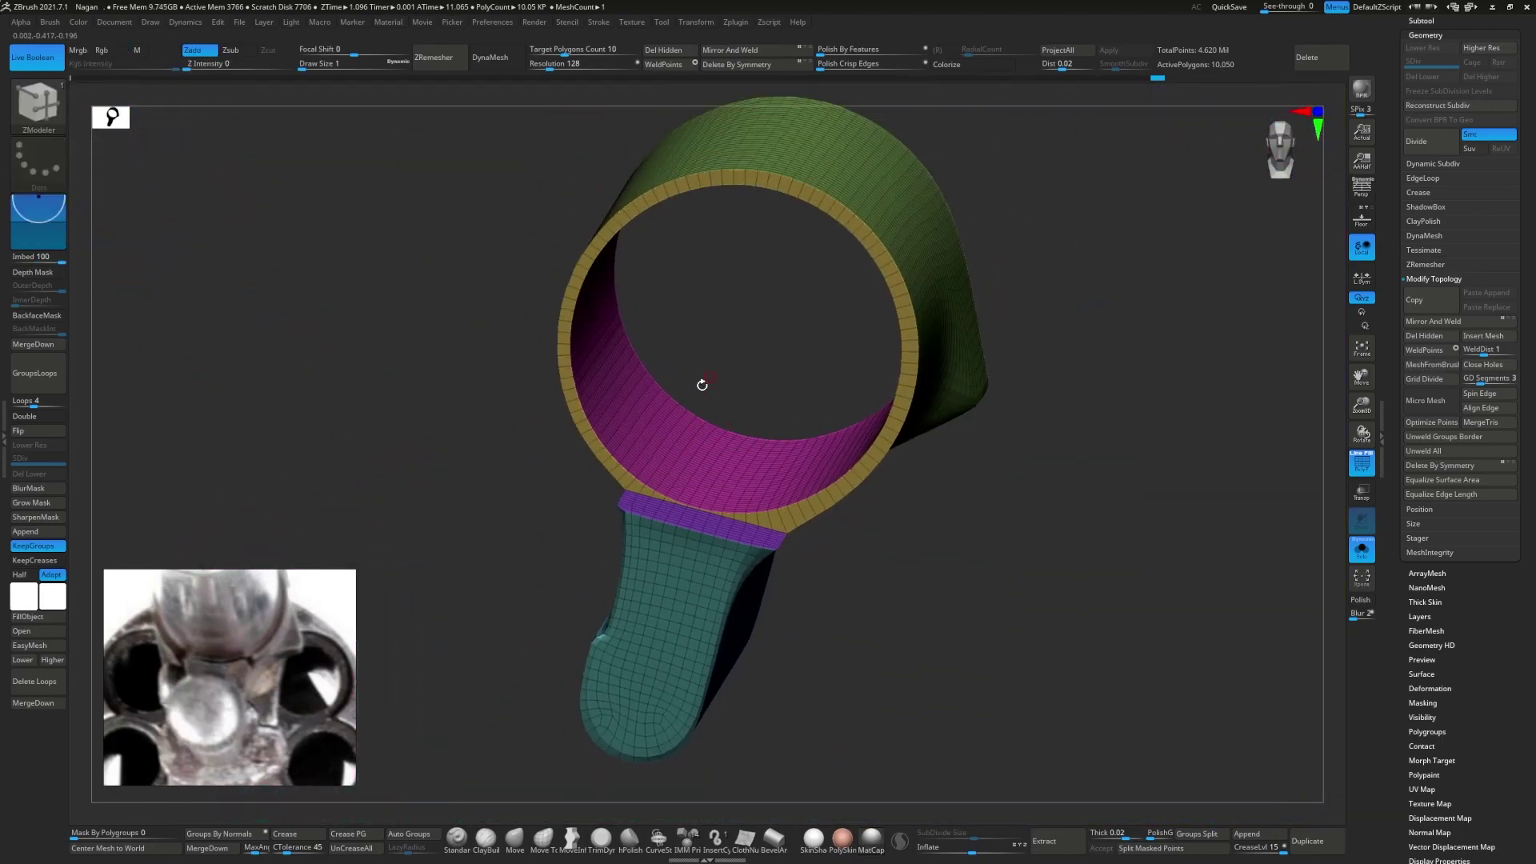
- Unhide the magenta and purple polygroups, centre the gizmo in the ring, and turn Solo off
{"action": "left_click", "coordinate": [672, 439], "text": "ctrl+shift"}
{"action": "left_click", "coordinate": [1008, 780], "text": "ctrl+shift"}
{"action": "right_click_drag", "start_coordinate": [1008, 780], "coordinate": [778, 531], "text": "shift"}
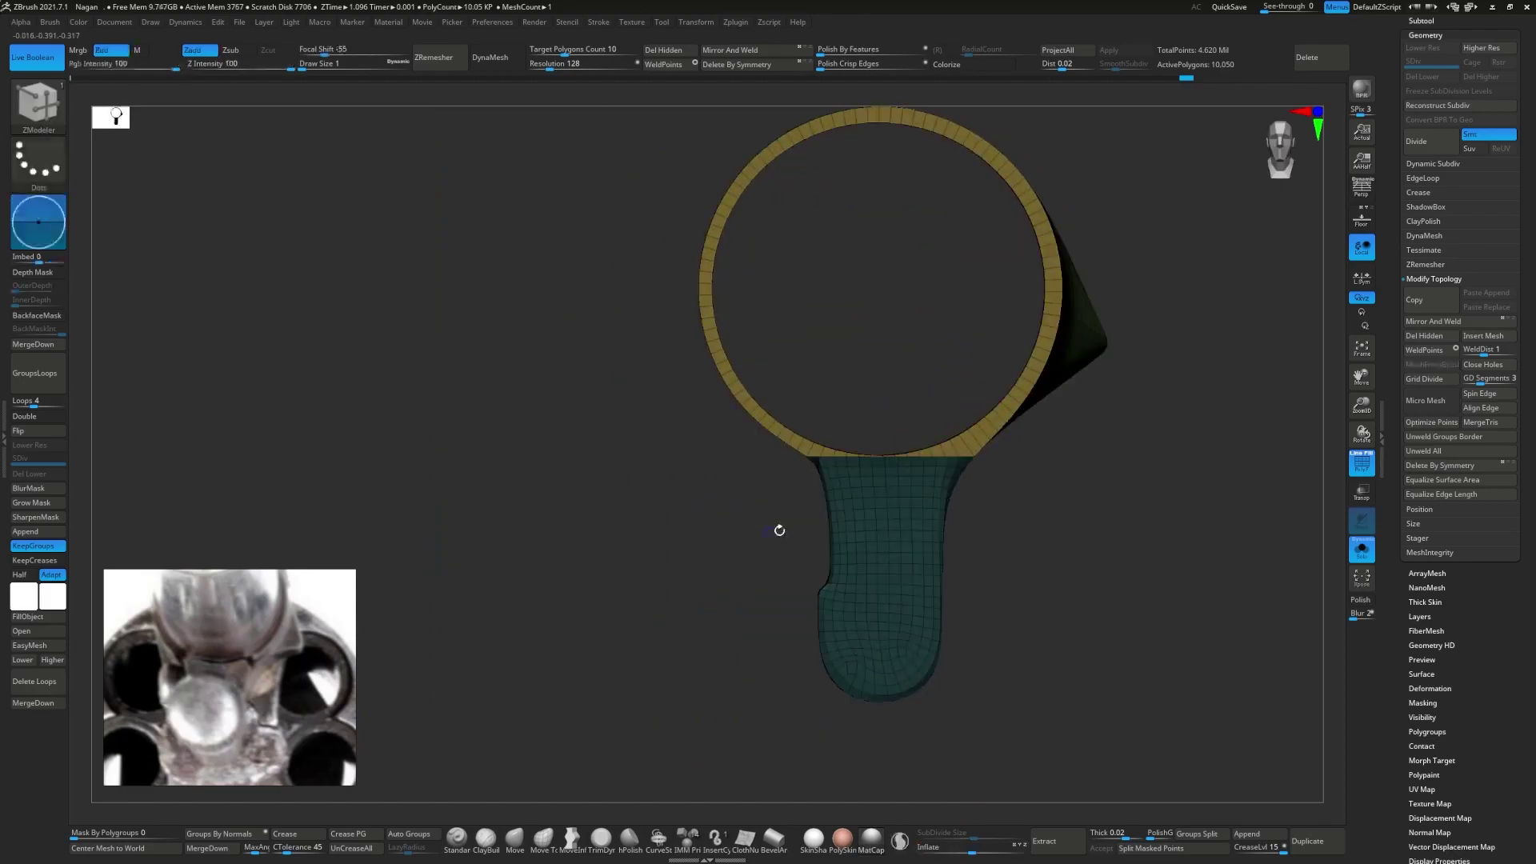
{"action": "key", "text": "w"}
{"action": "left_click", "coordinate": [878, 480], "text": "ctrl+shift"}
{"action": "mouse_move", "coordinate": [877, 480]}
{"action": "right_mouse_down"}
{"action": "mouse_move", "coordinate": [816, 344]}
{"action": "mouse_move", "coordinate": [810, 400]}
{"action": "mouse_move", "coordinate": [1166, 507]}
{"action": "mouse_move", "coordinate": [832, 495]}
{"action": "right_mouse_up"}
{"action": "key", "text": "q"}
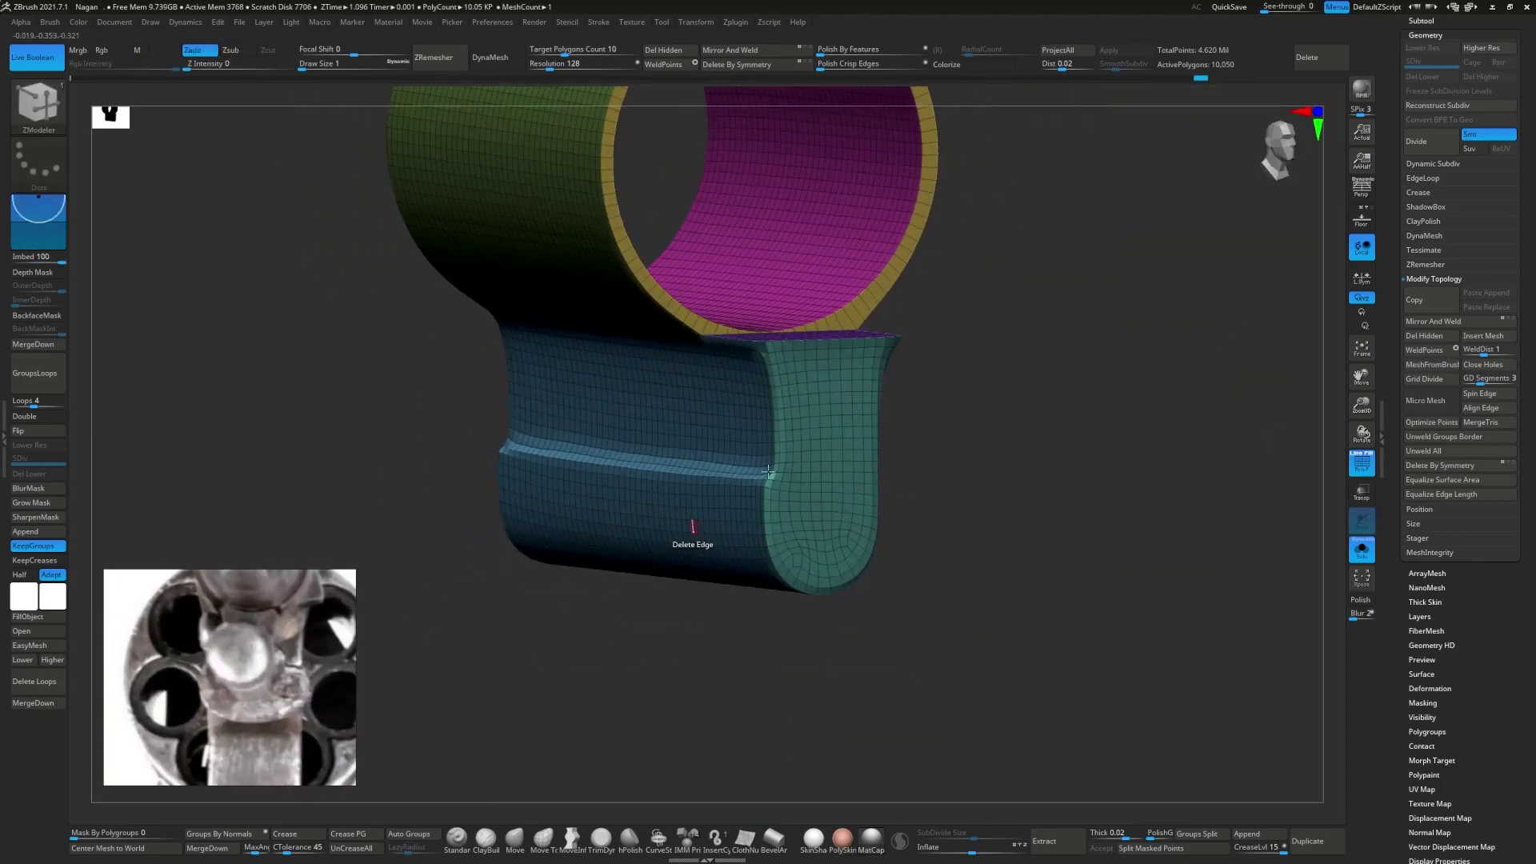
{"action": "left_click", "coordinate": [1360, 551]}
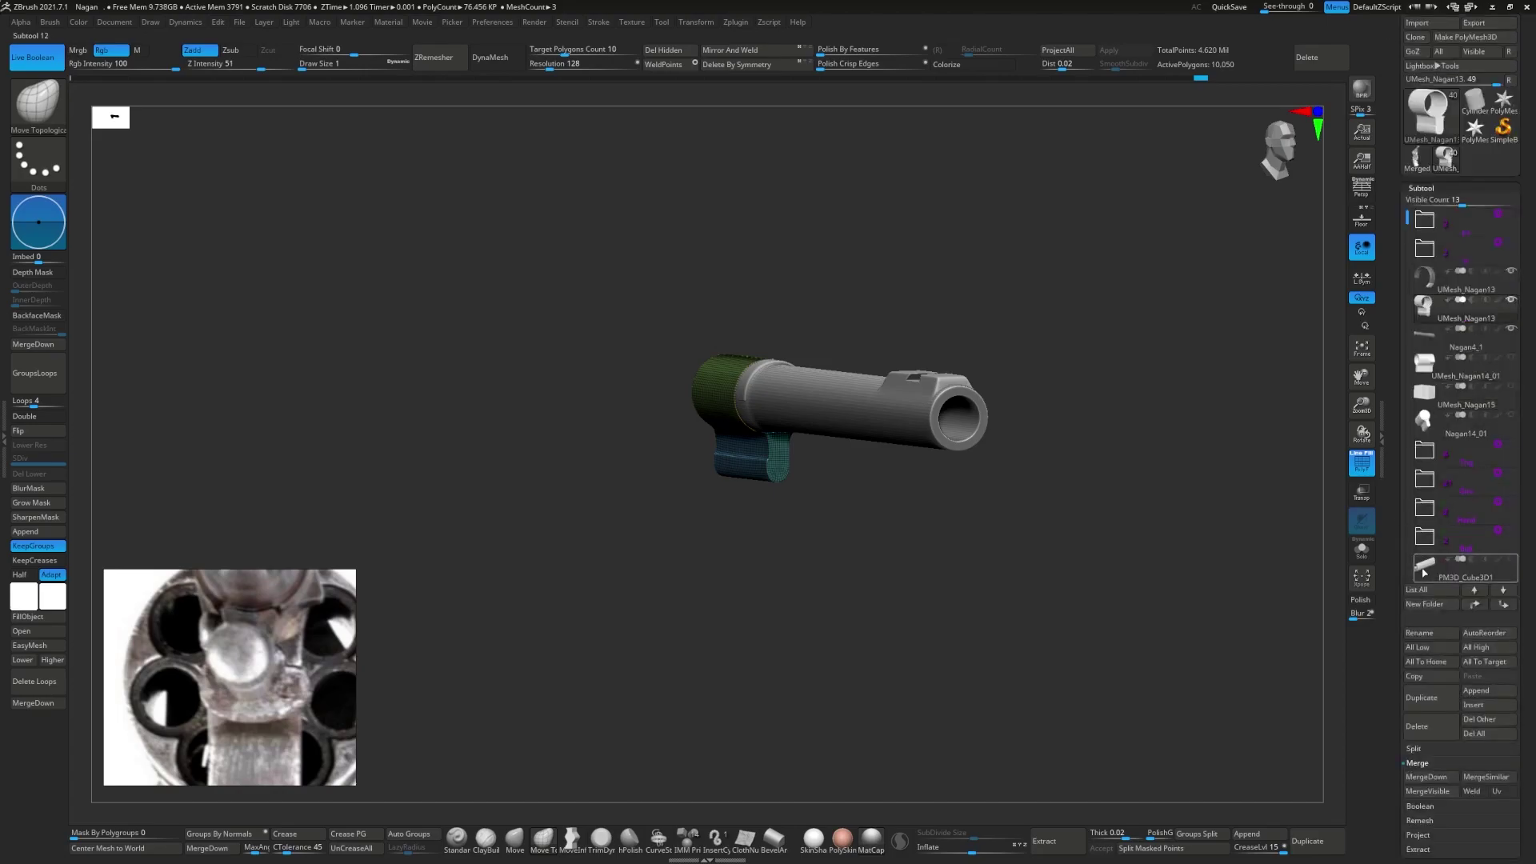
- Expand the Bull and Hand subtool folders and make the cylinder and trigger visible
{"action": "right_click_drag", "start_coordinate": [176, 181], "coordinate": [915, 439]}
{"action": "left_click", "coordinate": [1514, 538]}
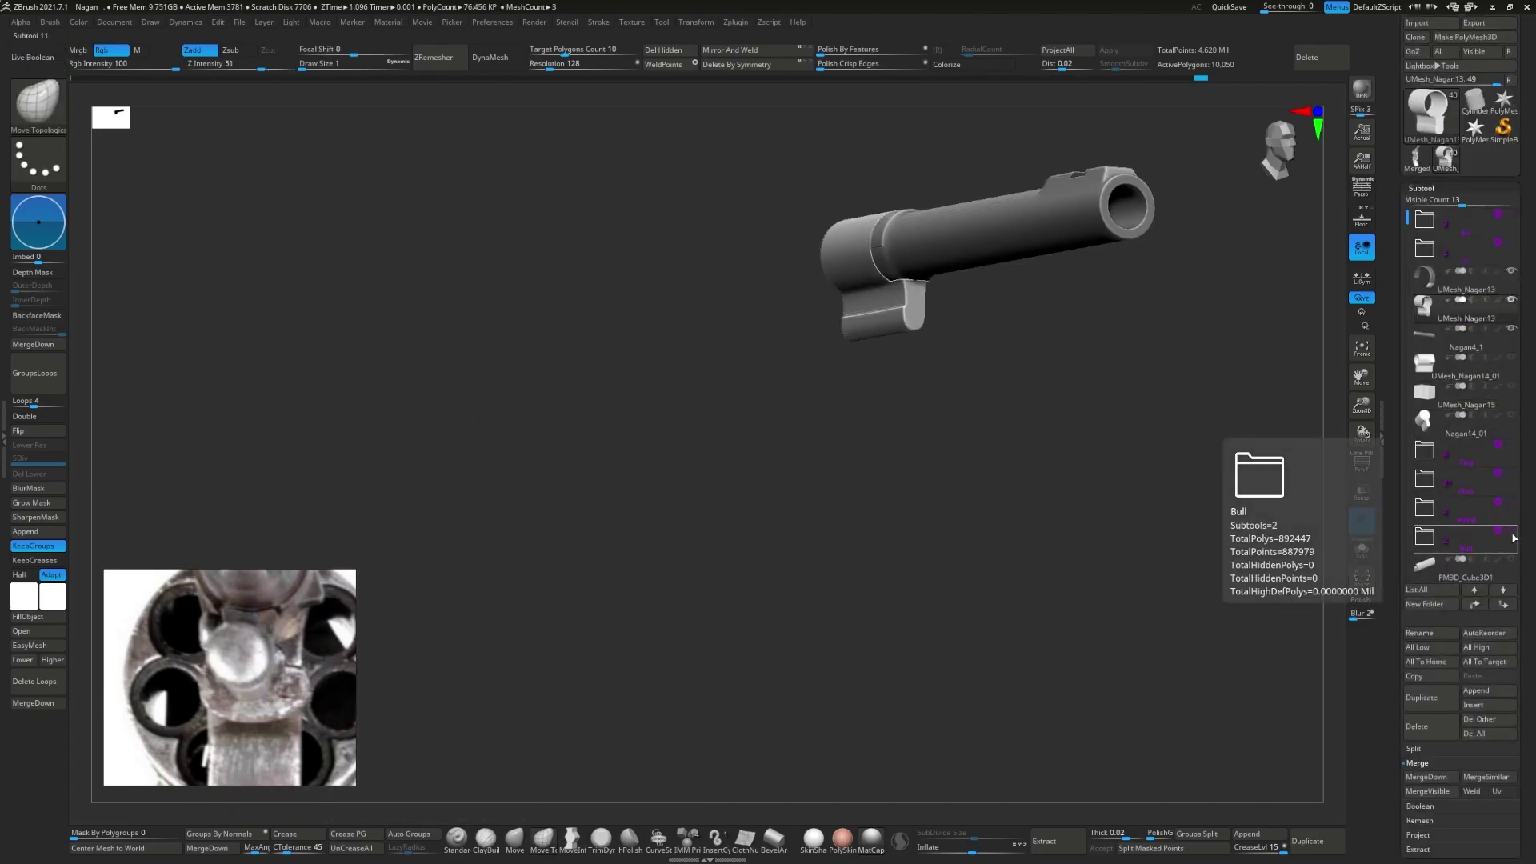
{"action": "scroll", "coordinate": [1488, 480], "scroll_direction": "down", "scroll_amount": 2}
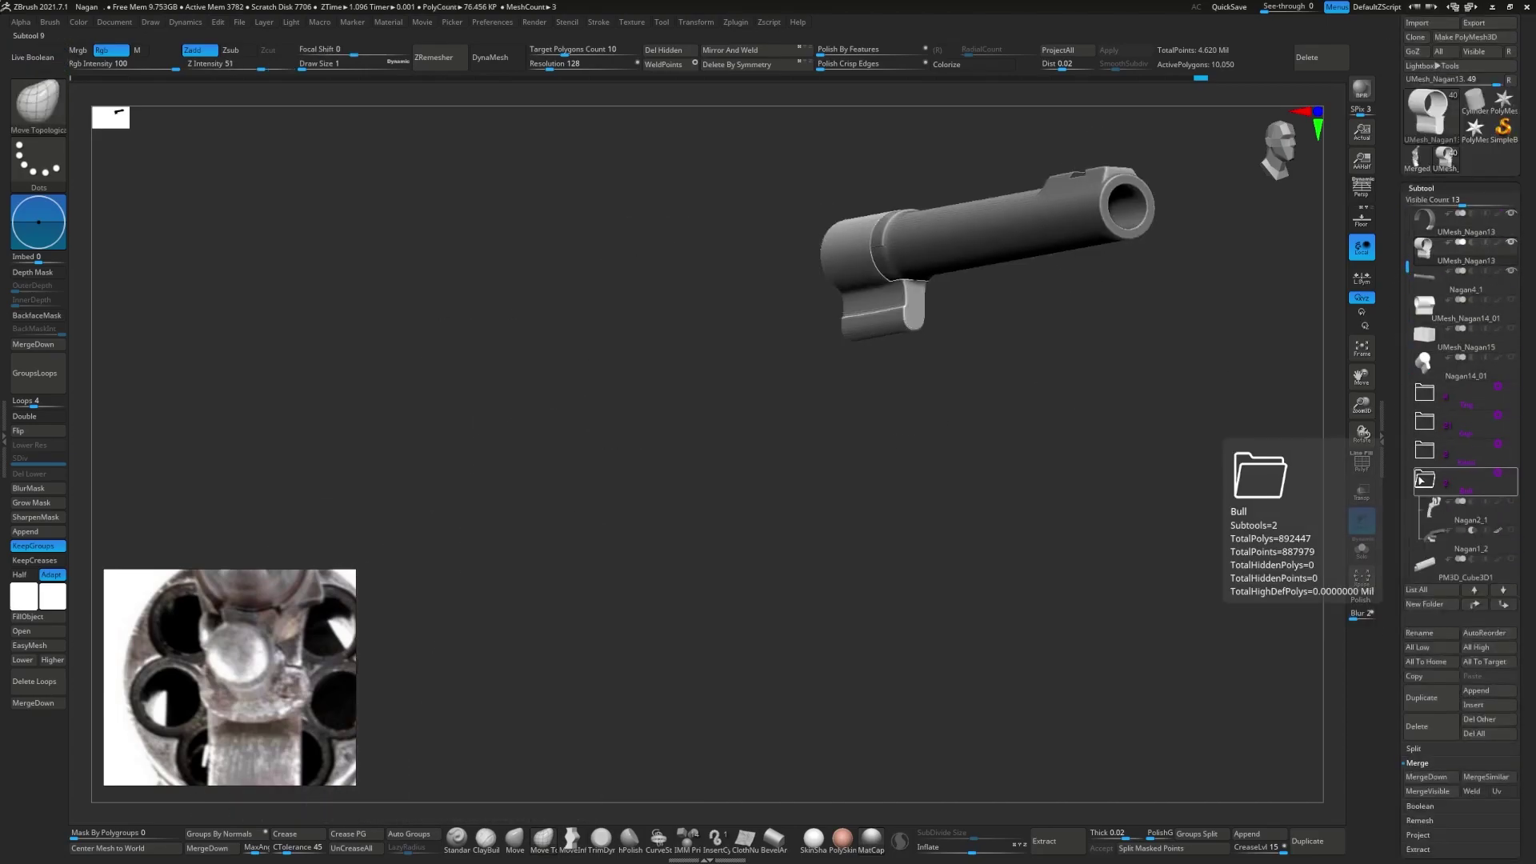
{"action": "left_click", "coordinate": [1425, 450]}
{"action": "left_click", "coordinate": [1424, 450]}
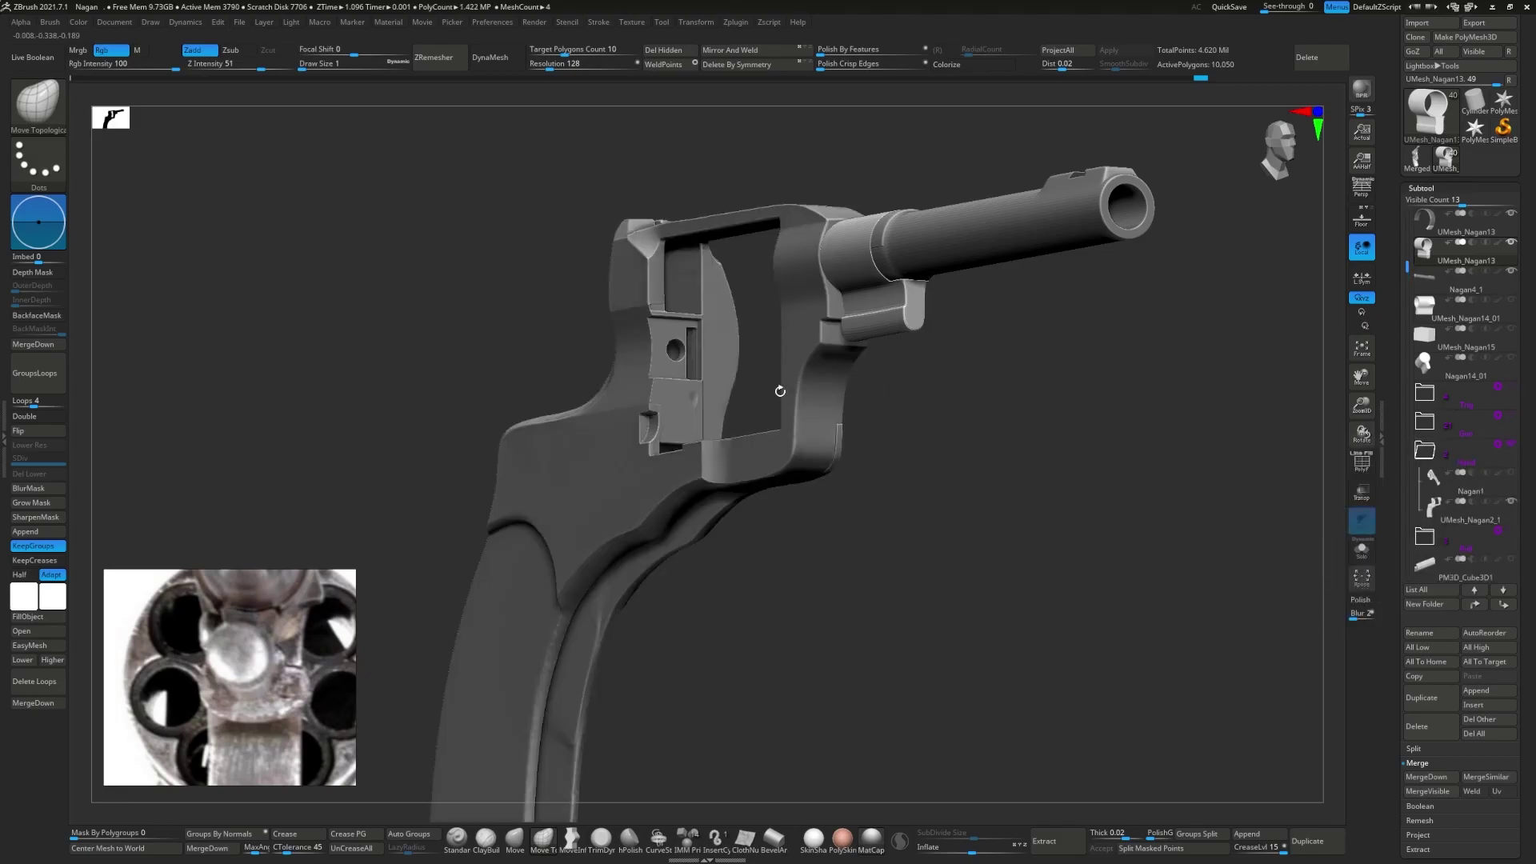
{"action": "left_click", "coordinate": [1510, 387], "text": "shift"}
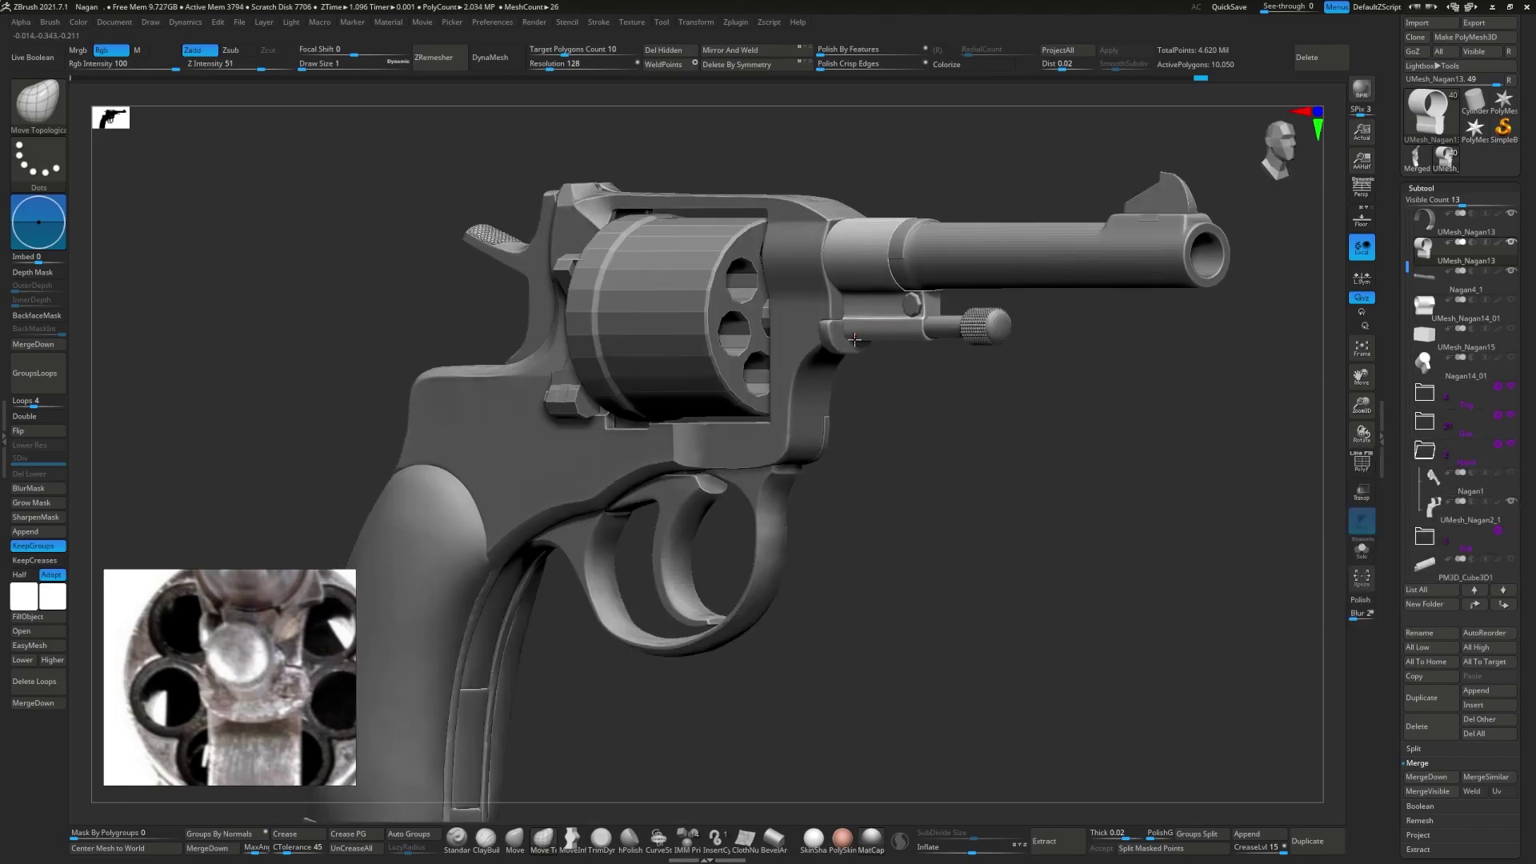
{"action": "scroll", "coordinate": [818, 365], "scroll_direction": "up", "scroll_amount": 3}
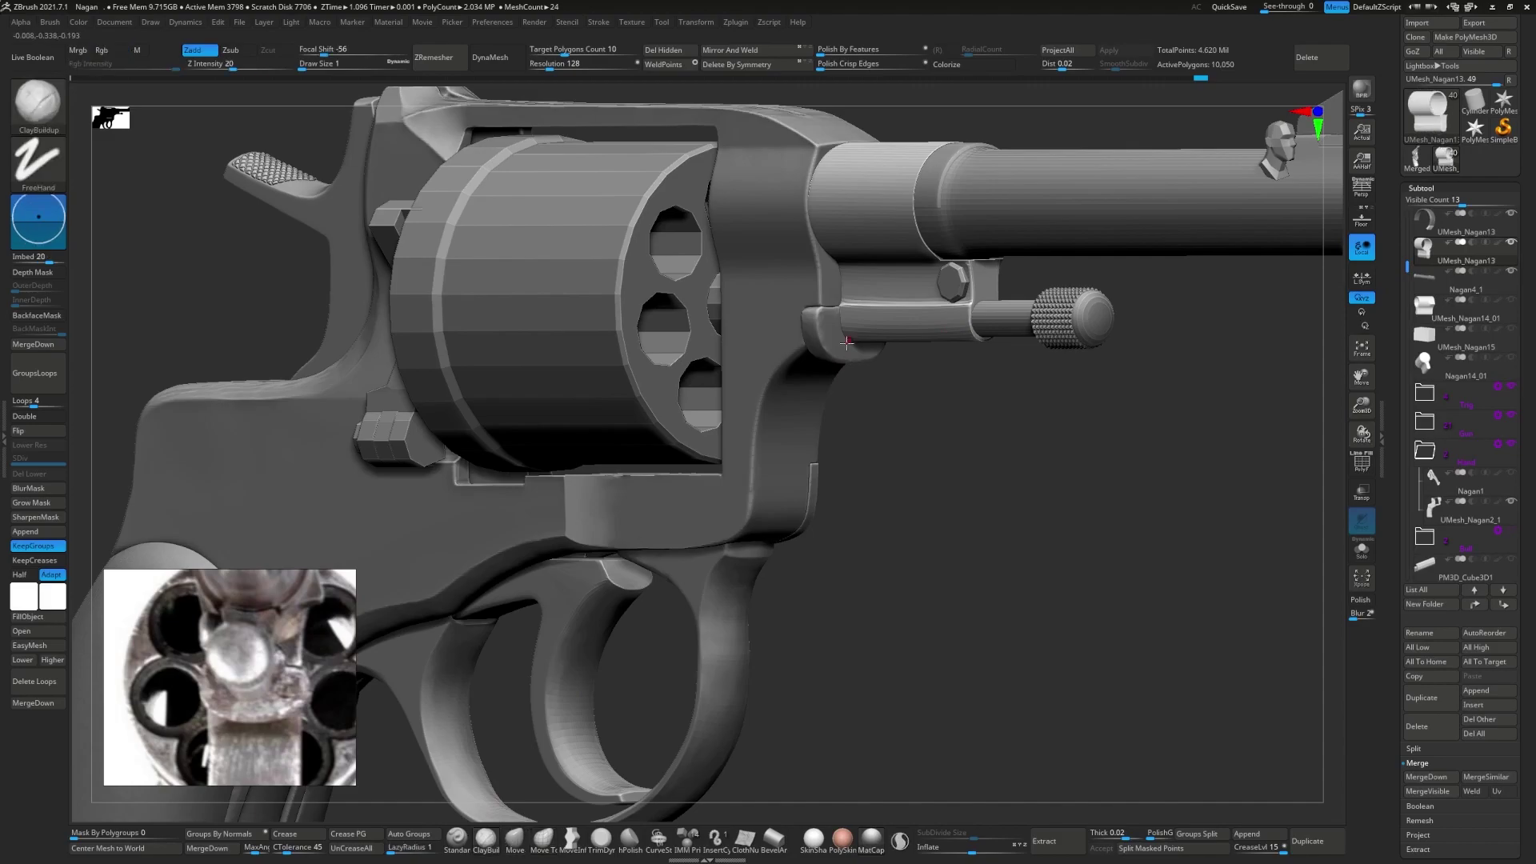
- Select the Nagan2 lug below the barrel and mask around it with MaskPen
{"action": "left_click", "coordinate": [846, 343], "text": "alt"}
{"action": "right_click_drag", "start_coordinate": [847, 343], "coordinate": [777, 426]}
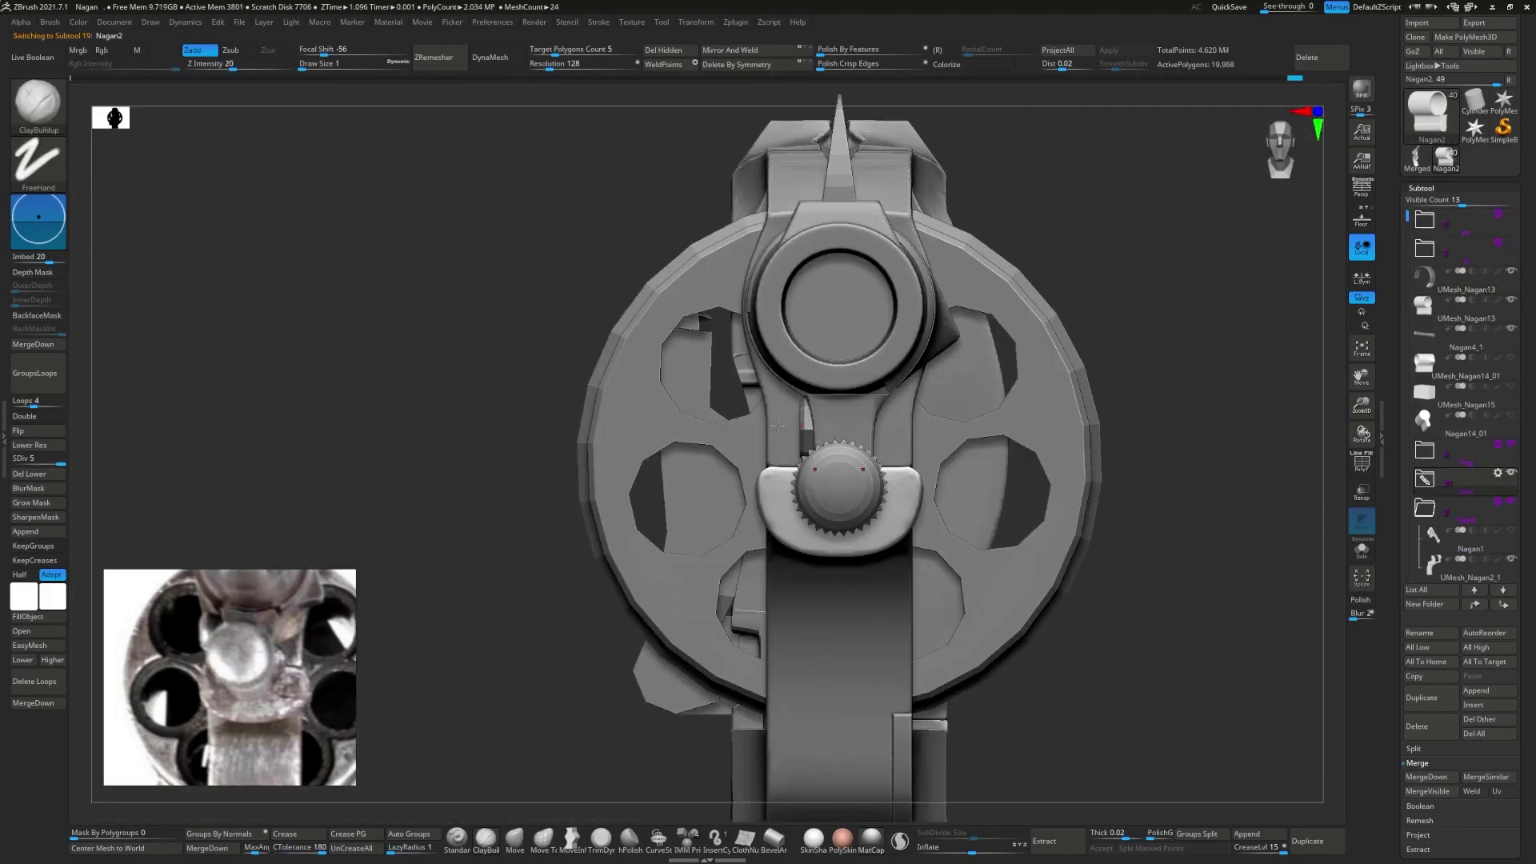
{"action": "left_click_drag", "start_coordinate": [440, 315], "coordinate": [523, 395], "text": "ctrl"}
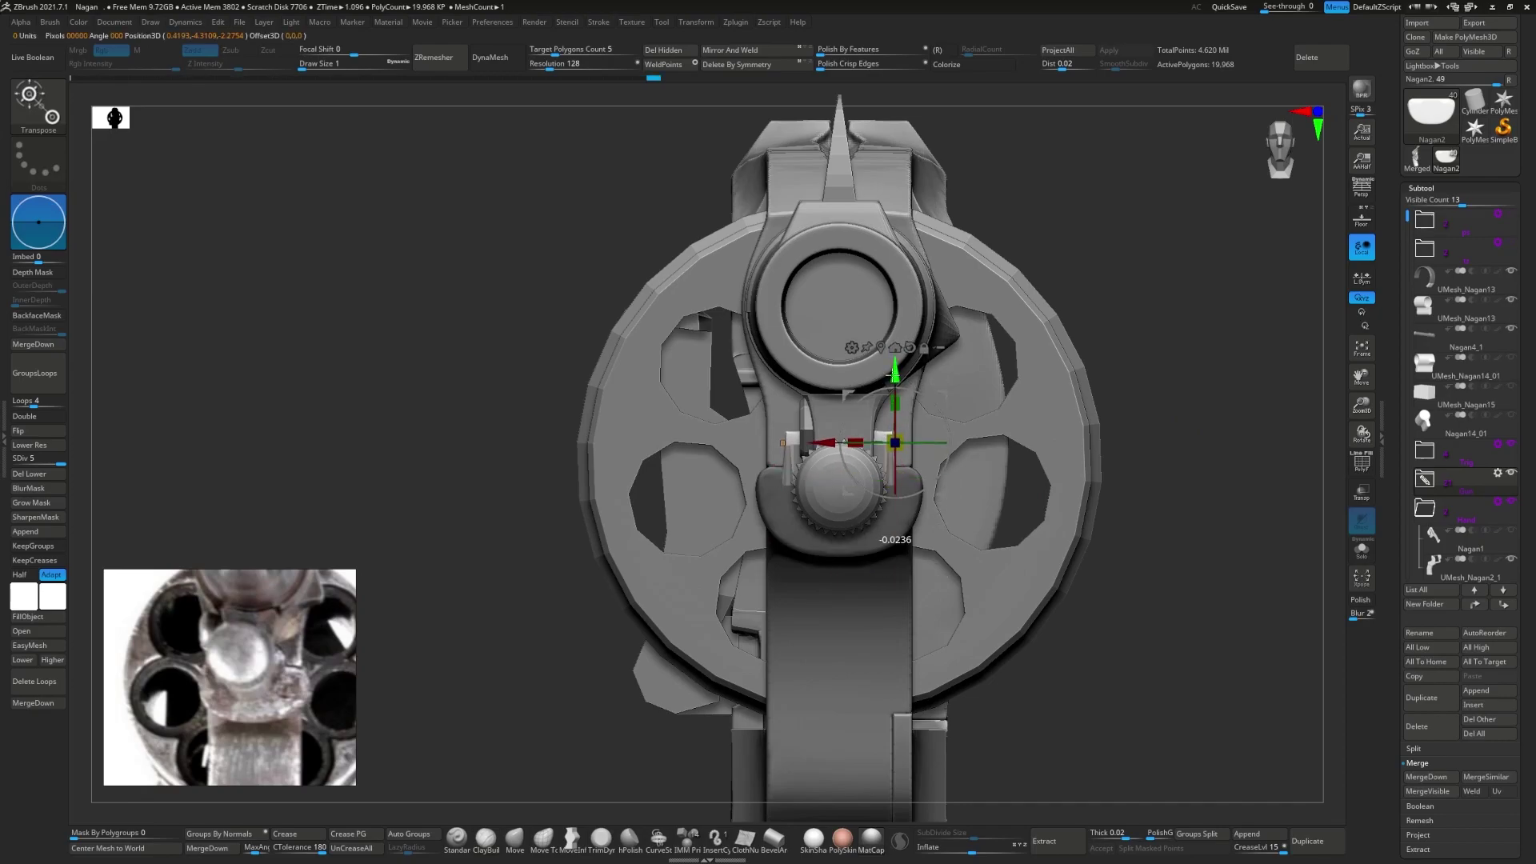
{"action": "right_click_drag", "start_coordinate": [872, 444], "coordinate": [748, 635]}
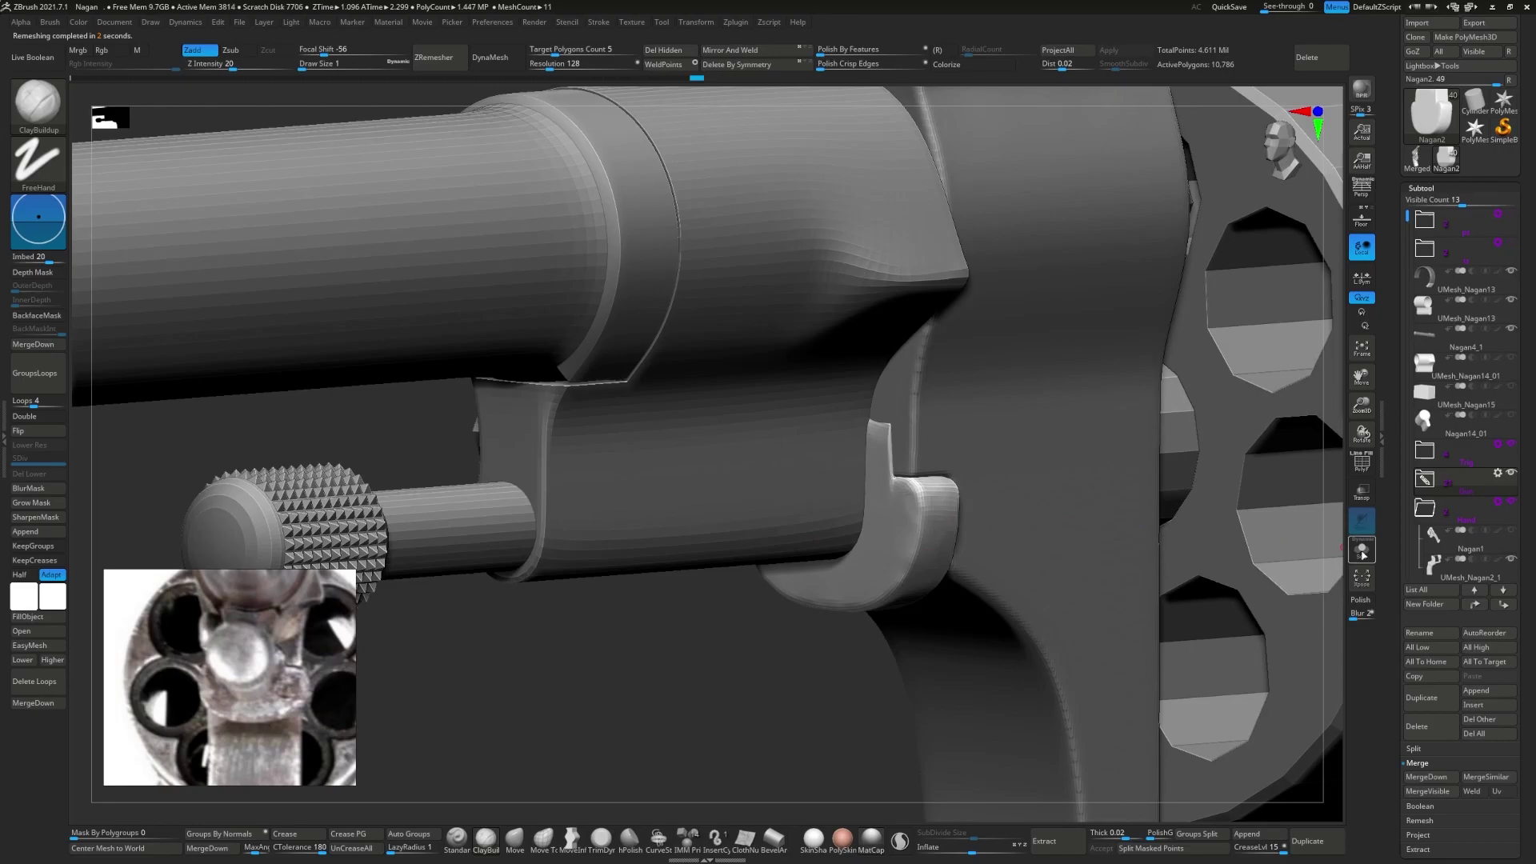
- Solo the Nagan2 lug and flatten its side faces with TrimDynamic
{"action": "key", "text": "b"}
{"action": "key", "text": "t"}
{"action": "key", "text": "d"}
{"action": "key", "text": "s"}
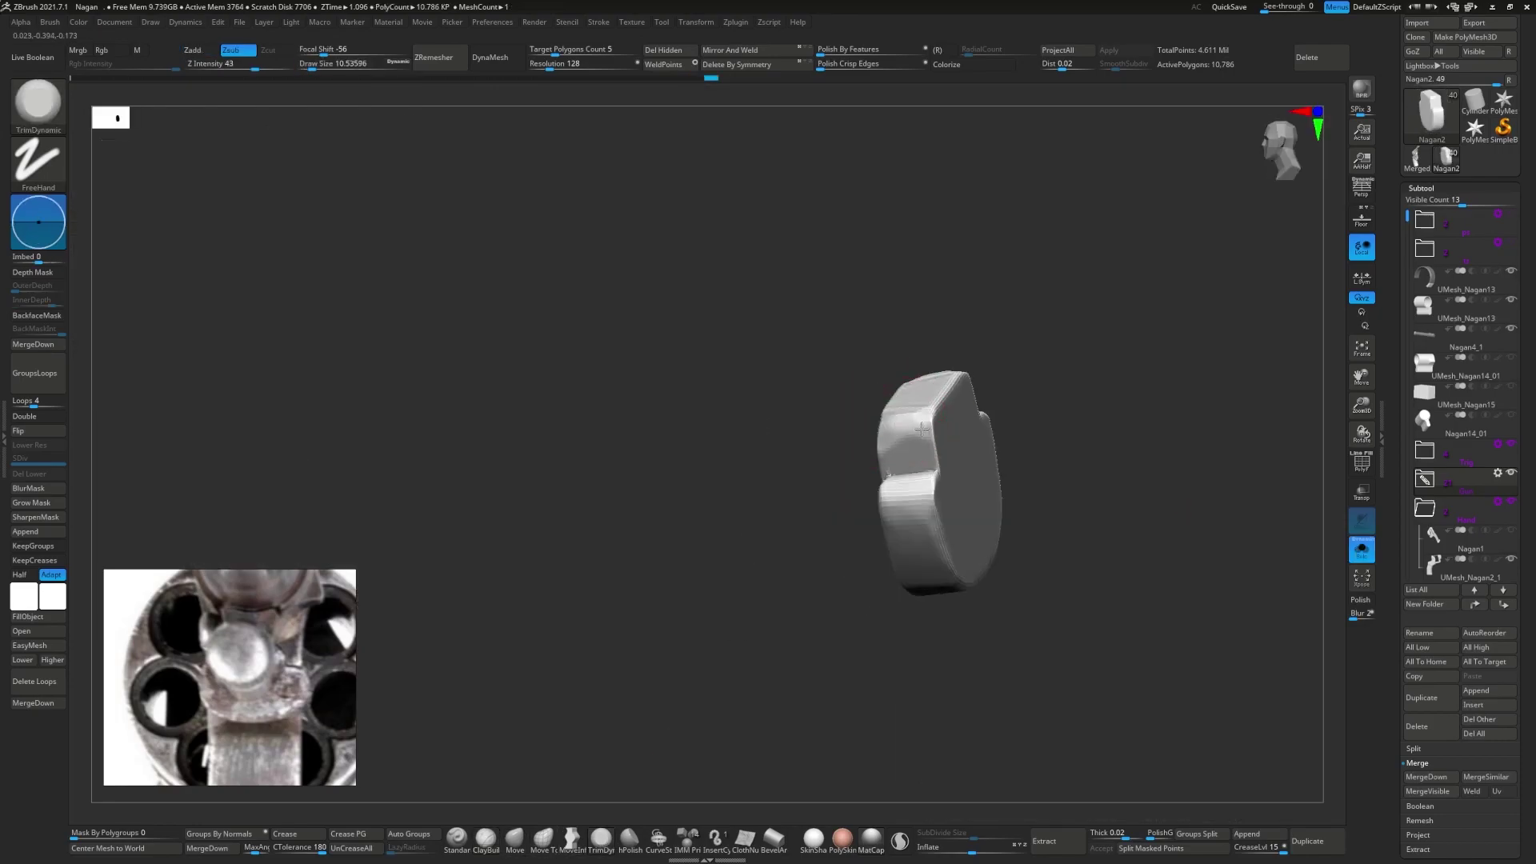
{"action": "mouse_move", "coordinate": [884, 406]}
{"action": "right_mouse_down"}
{"action": "mouse_move", "coordinate": [911, 422]}
{"action": "mouse_move", "coordinate": [890, 451]}
{"action": "mouse_move", "coordinate": [708, 584]}
{"action": "right_mouse_up"}
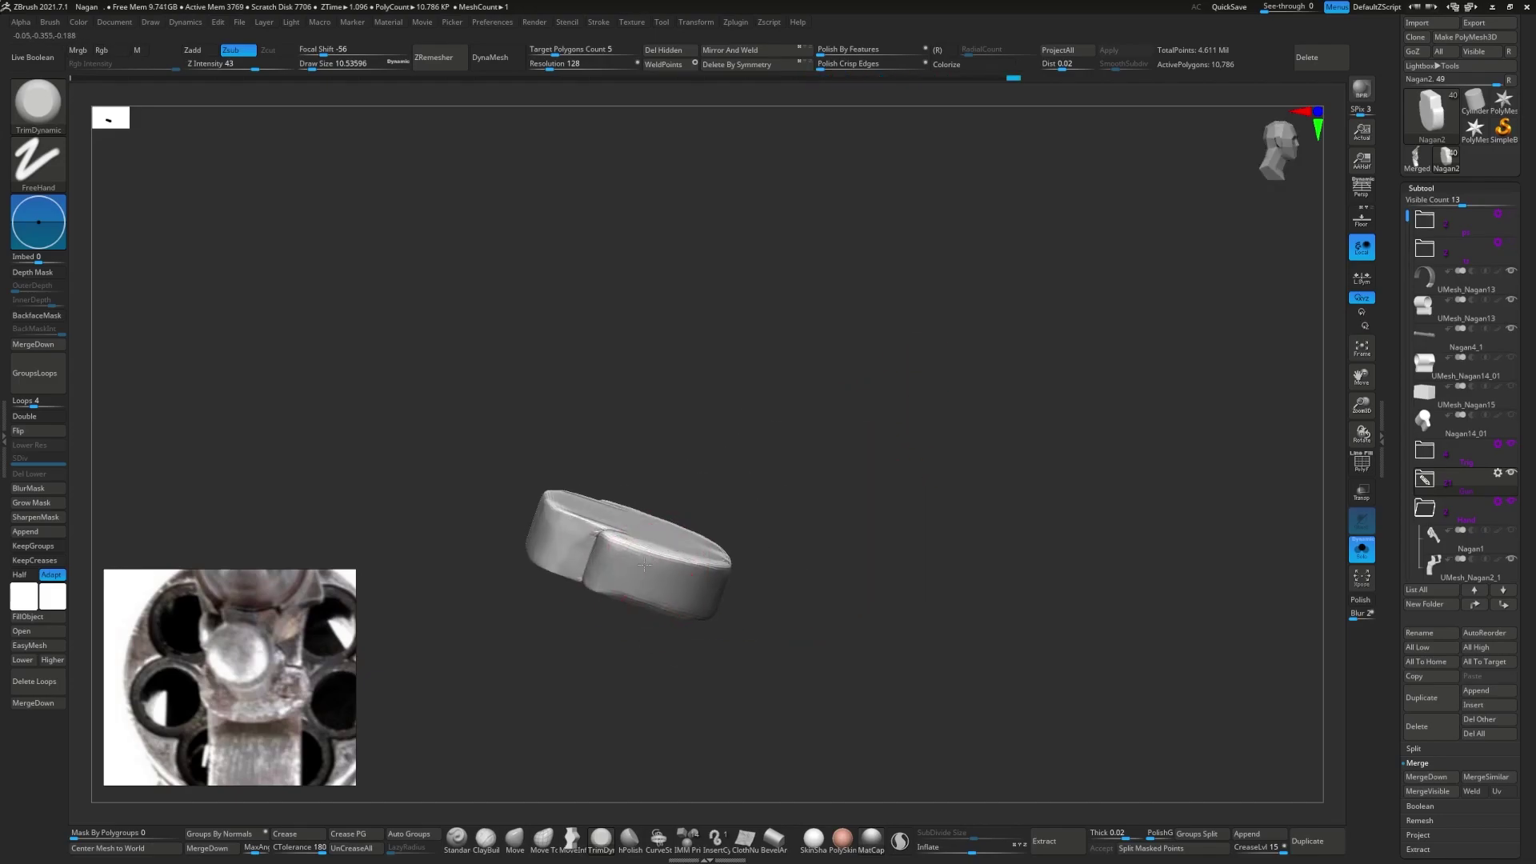
{"action": "right_click_drag", "start_coordinate": [708, 585], "coordinate": [696, 520]}
- Cut a stepped notch into the lug's top with ClipCurve and check its shape
{"action": "left_click_drag", "start_coordinate": [603, 329], "coordinate": [608, 421], "text": "ctrl+shift"}
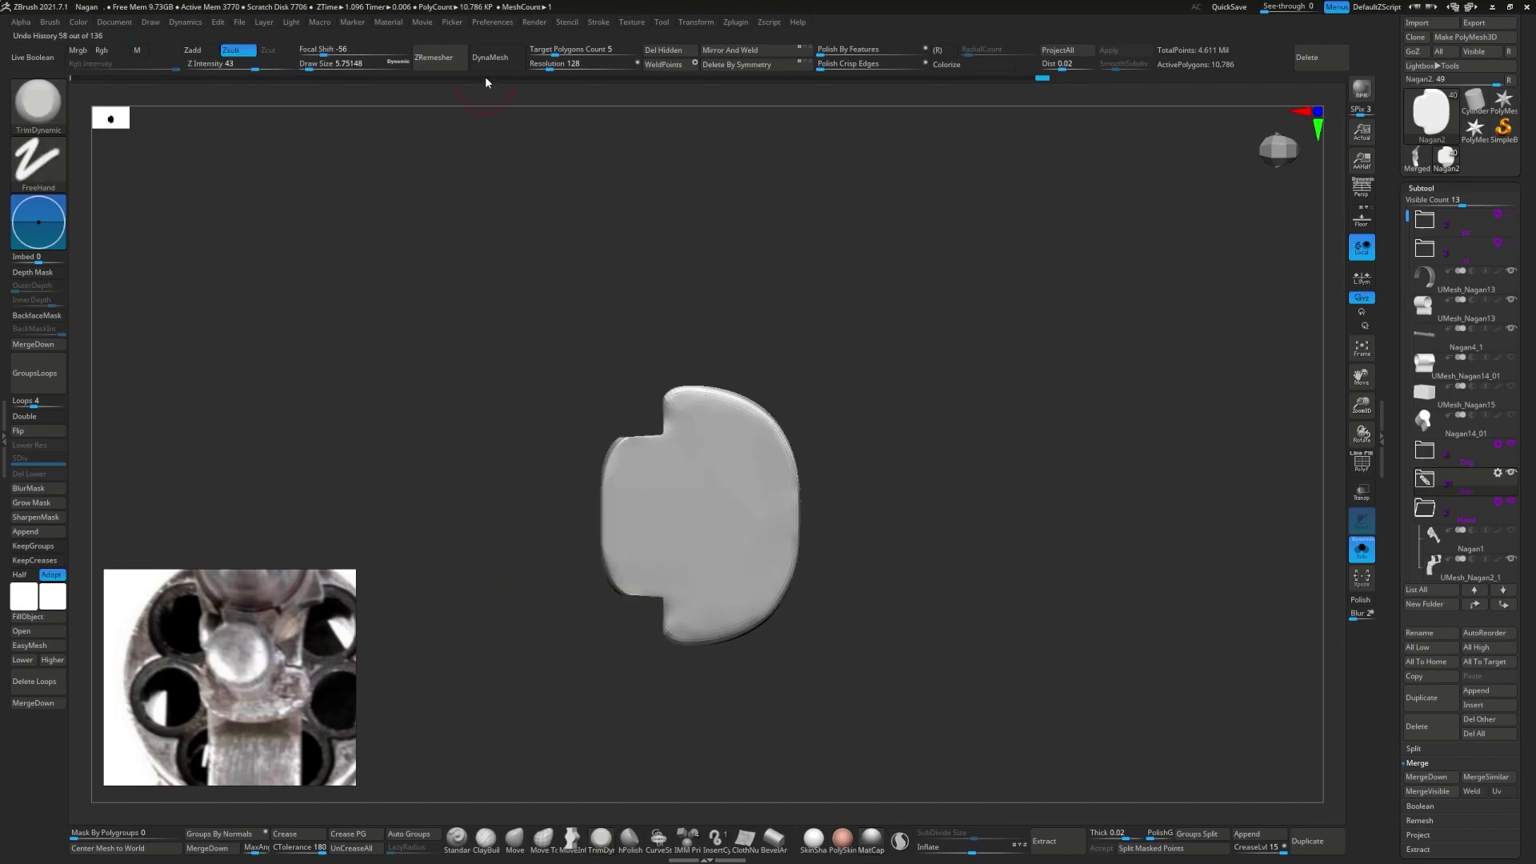
{"action": "key", "text": "ctrl"}
{"action": "right_click_drag", "start_coordinate": [685, 506], "coordinate": [647, 222]}
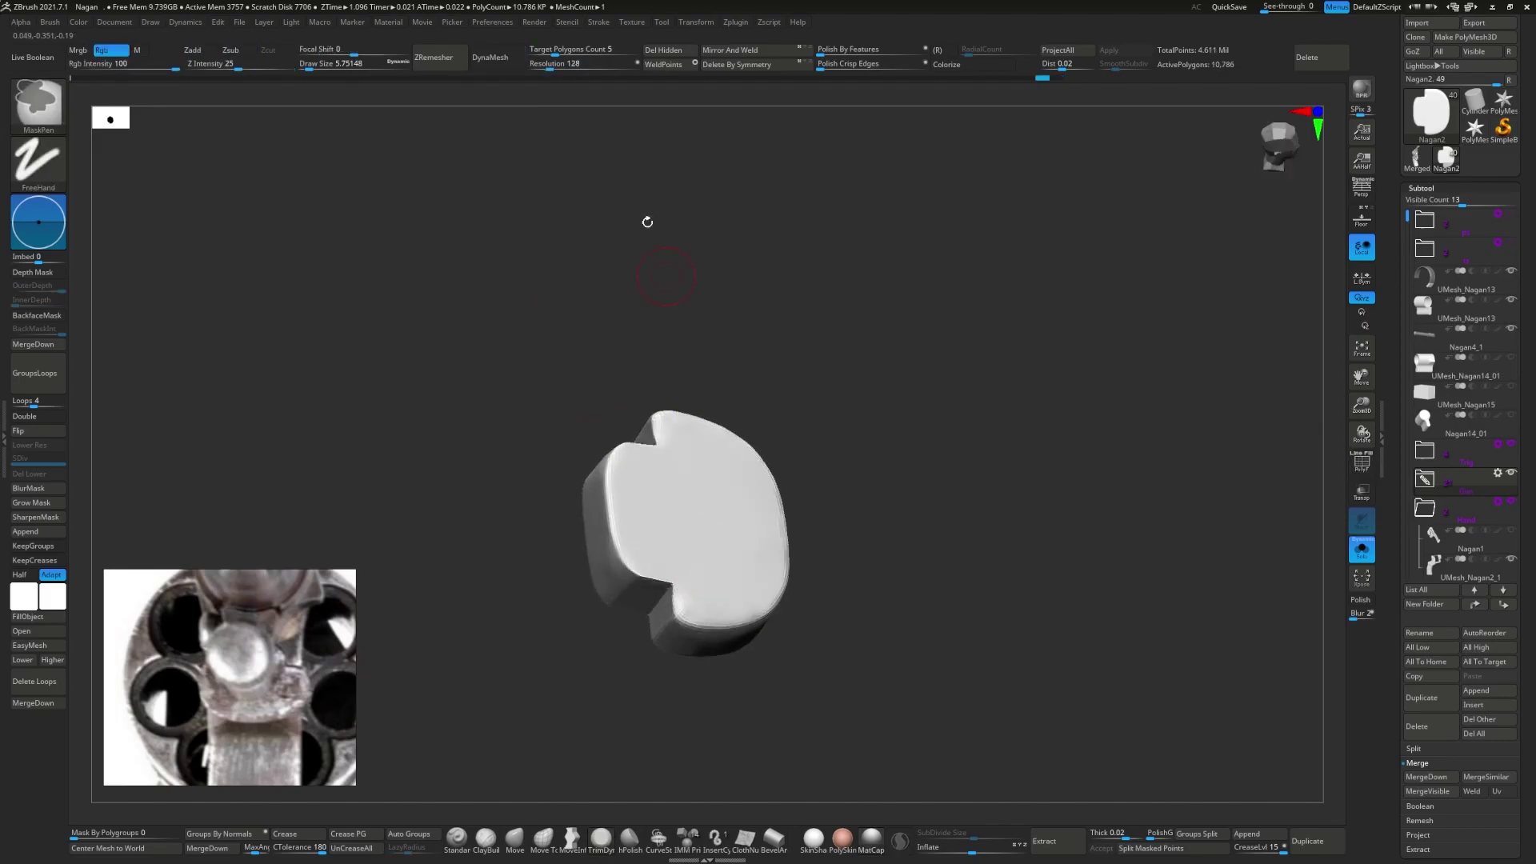
{"action": "right_click_drag", "start_coordinate": [665, 537], "coordinate": [589, 828]}
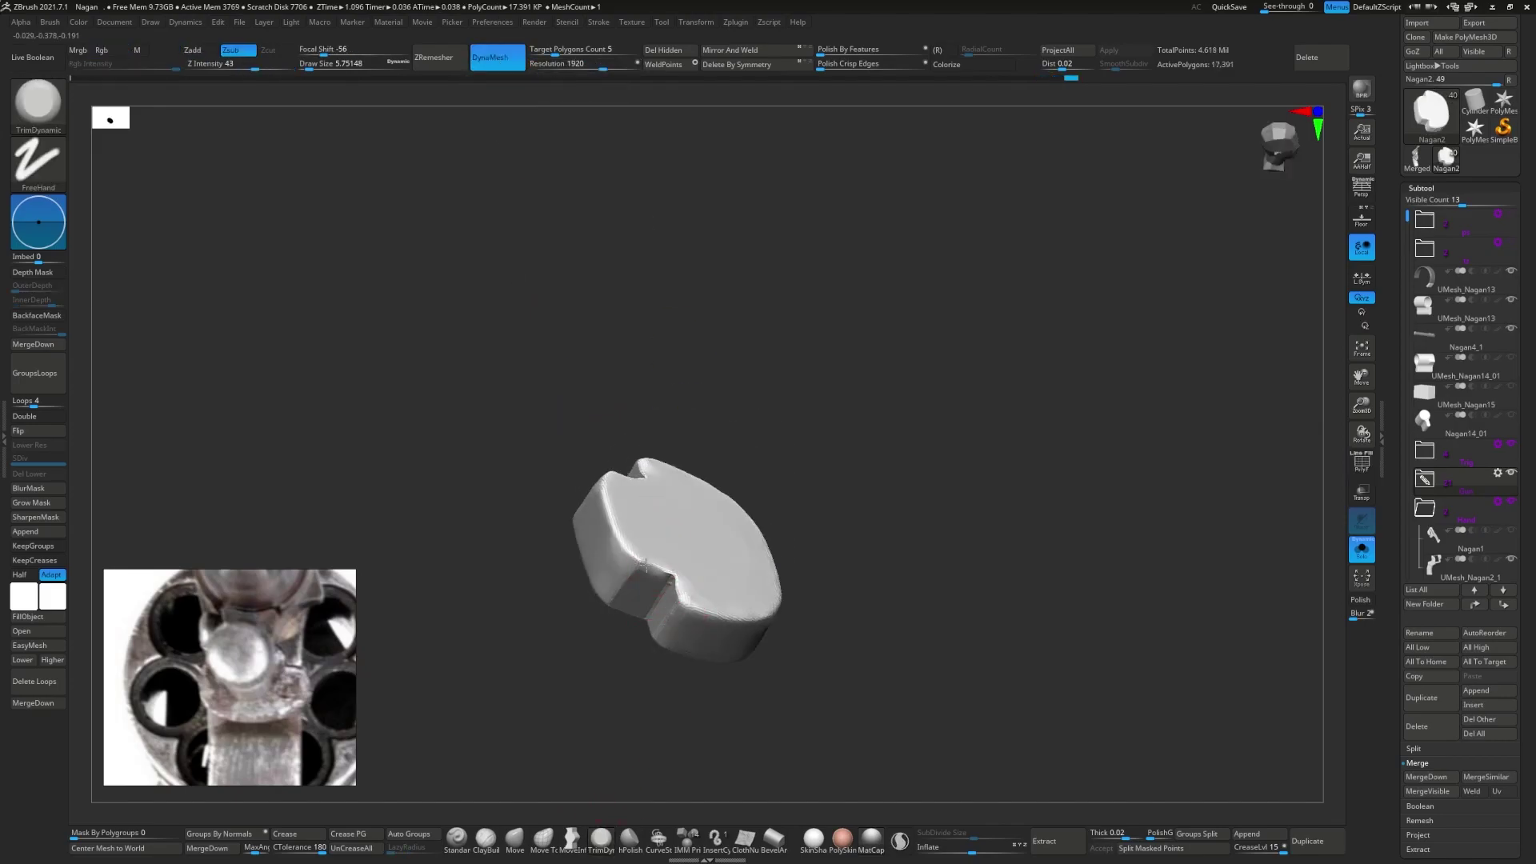
{"action": "right_click_drag", "start_coordinate": [647, 566], "coordinate": [698, 575]}
{"action": "mouse_move", "coordinate": [618, 546]}
{"action": "right_mouse_down"}
{"action": "mouse_move", "coordinate": [634, 295]}
{"action": "mouse_move", "coordinate": [720, 394]}
{"action": "right_mouse_up"}
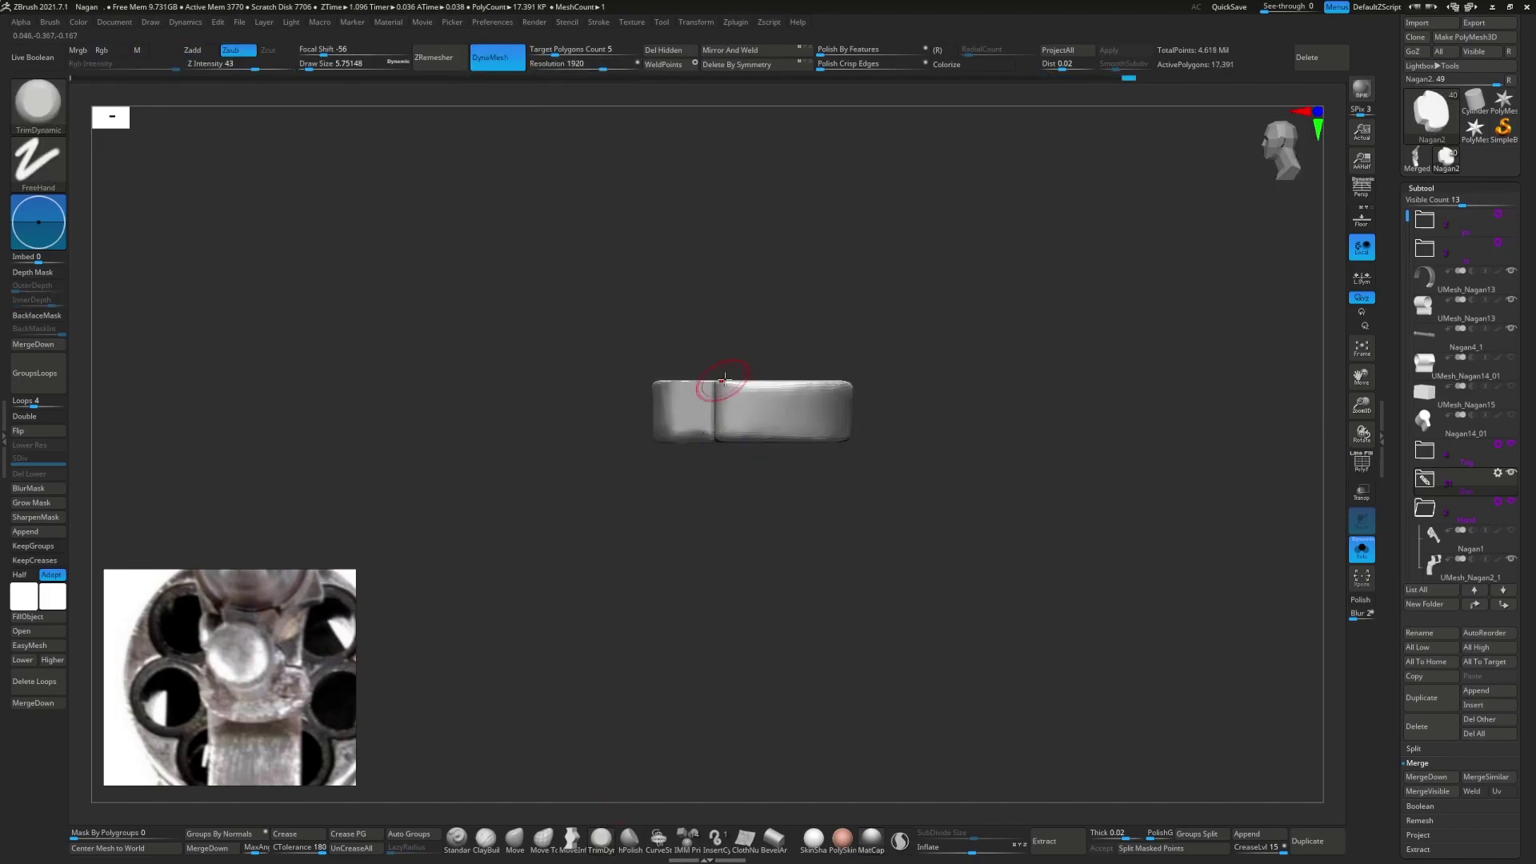
{"action": "key", "text": "shift+ctrl+s"}
- Select UMesh_Nagan2_1 and mask the frame area above the lug with MaskPen and MaskLasso
{"action": "right_click_drag", "start_coordinate": [830, 366], "coordinate": [760, 384]}
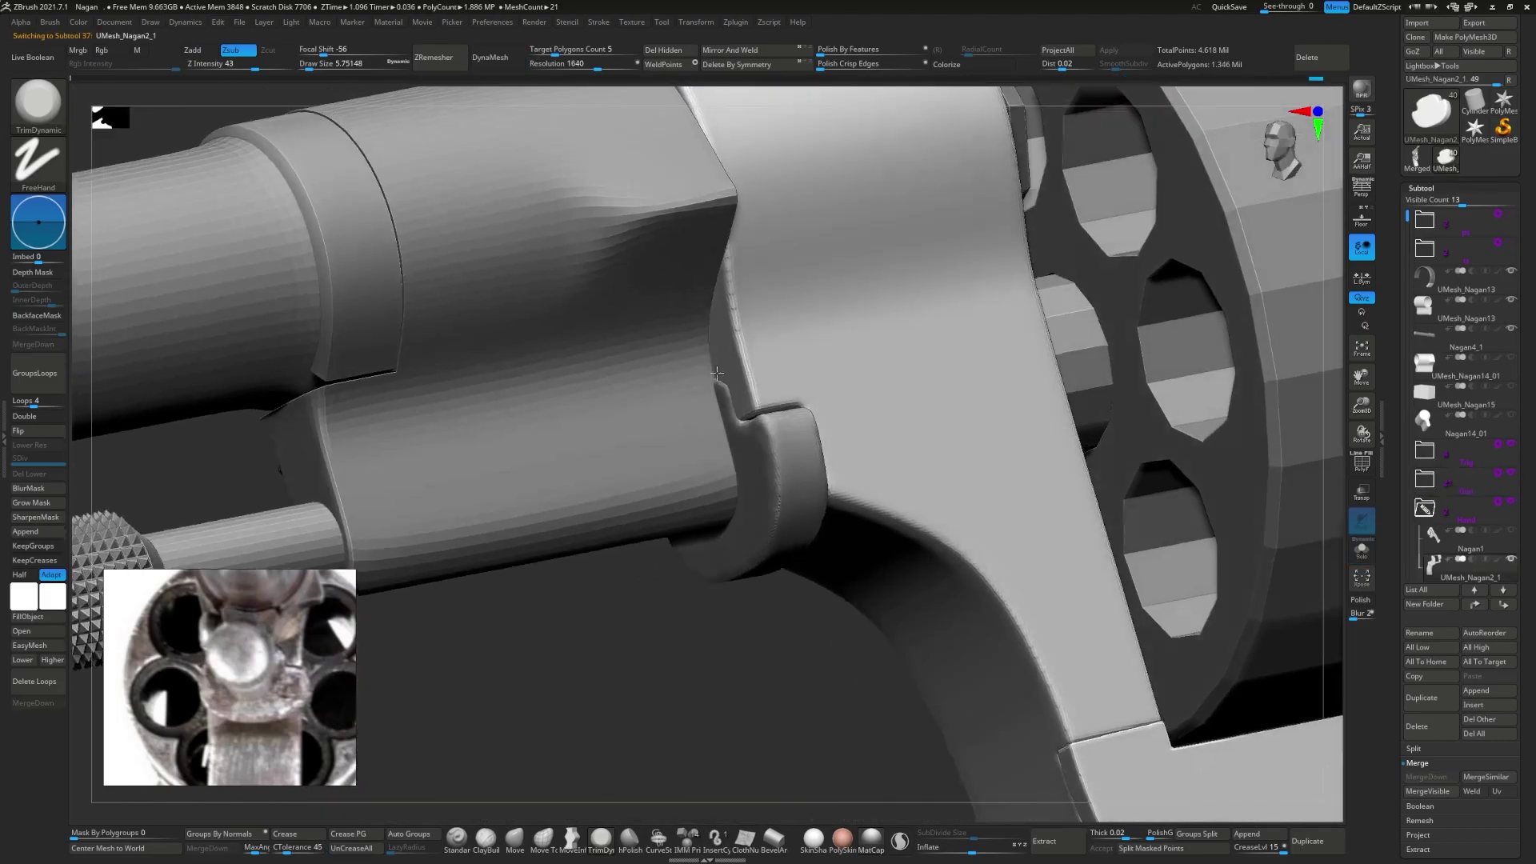
{"action": "left_click", "coordinate": [760, 384], "text": "alt"}
{"action": "right_click_drag", "start_coordinate": [960, 480], "coordinate": [1150, 448]}
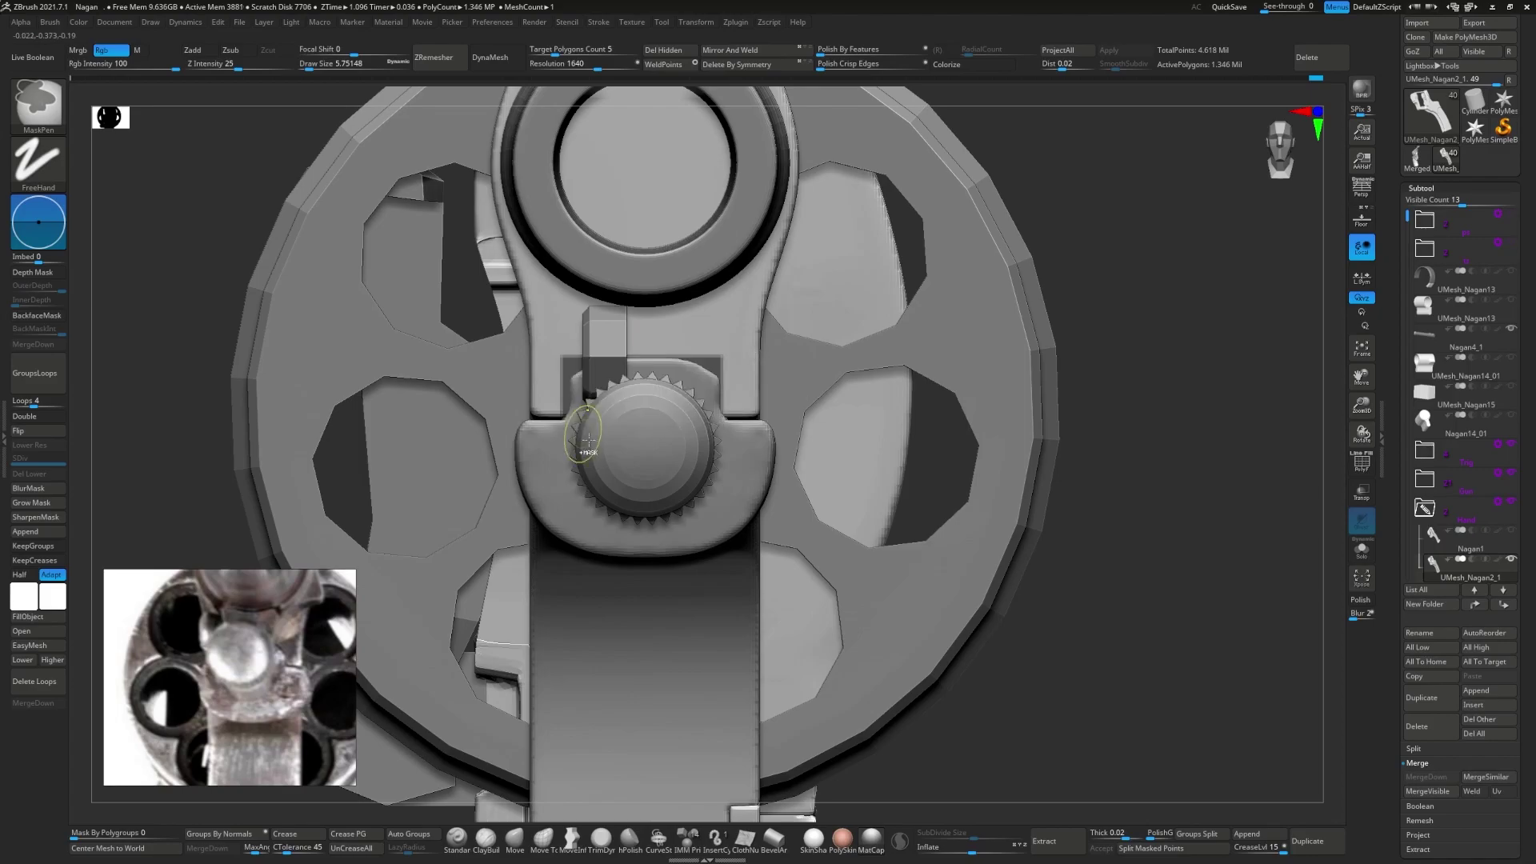
{"action": "left_click_drag", "start_coordinate": [796, 289], "coordinate": [483, 353], "text": "ctrl"}
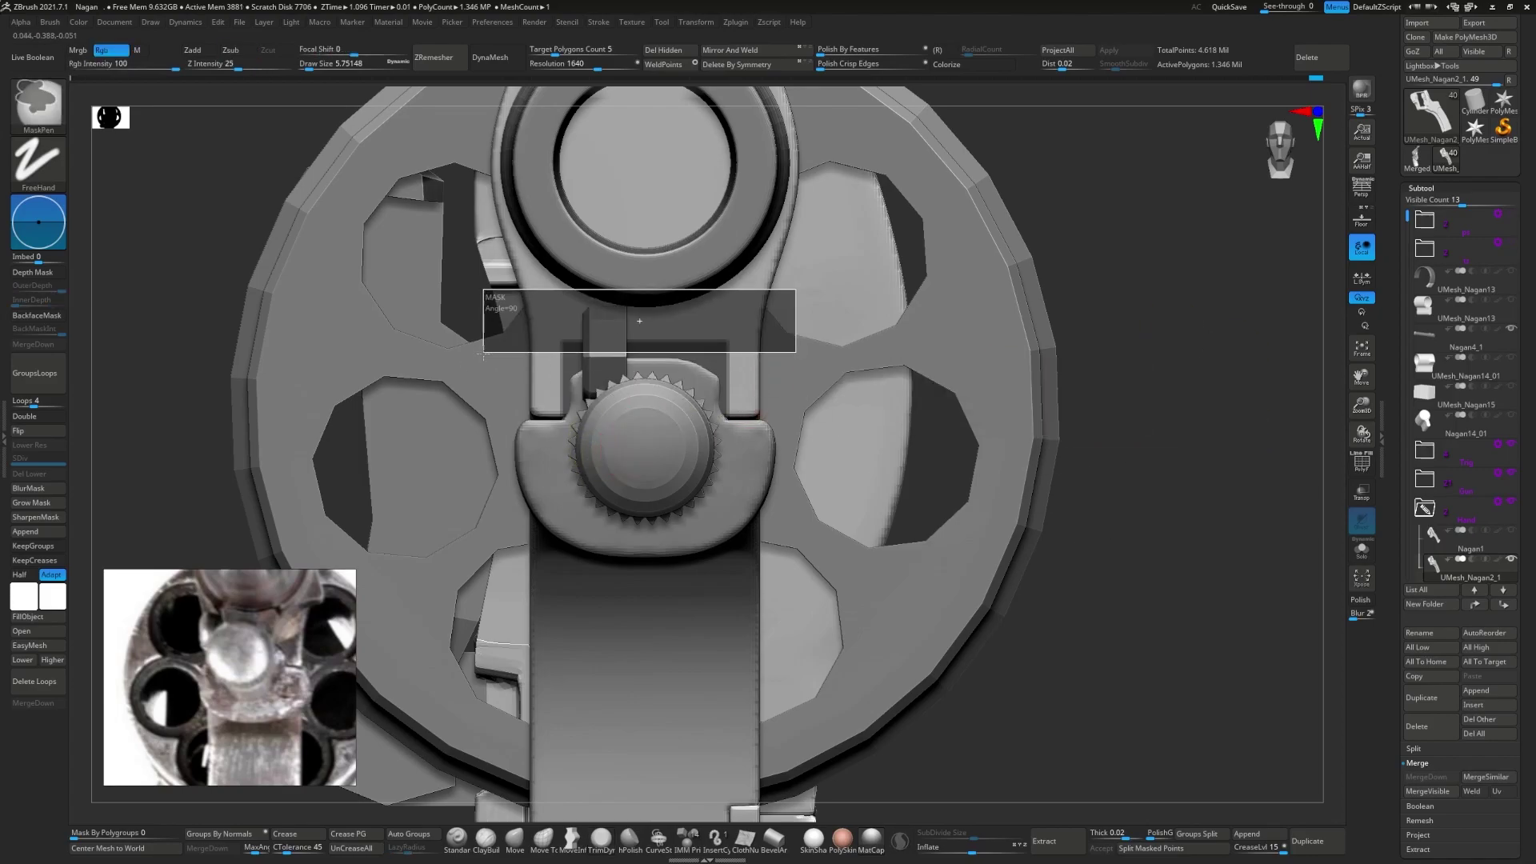
{"action": "key", "text": "b"}
{"action": "key", "text": "m"}
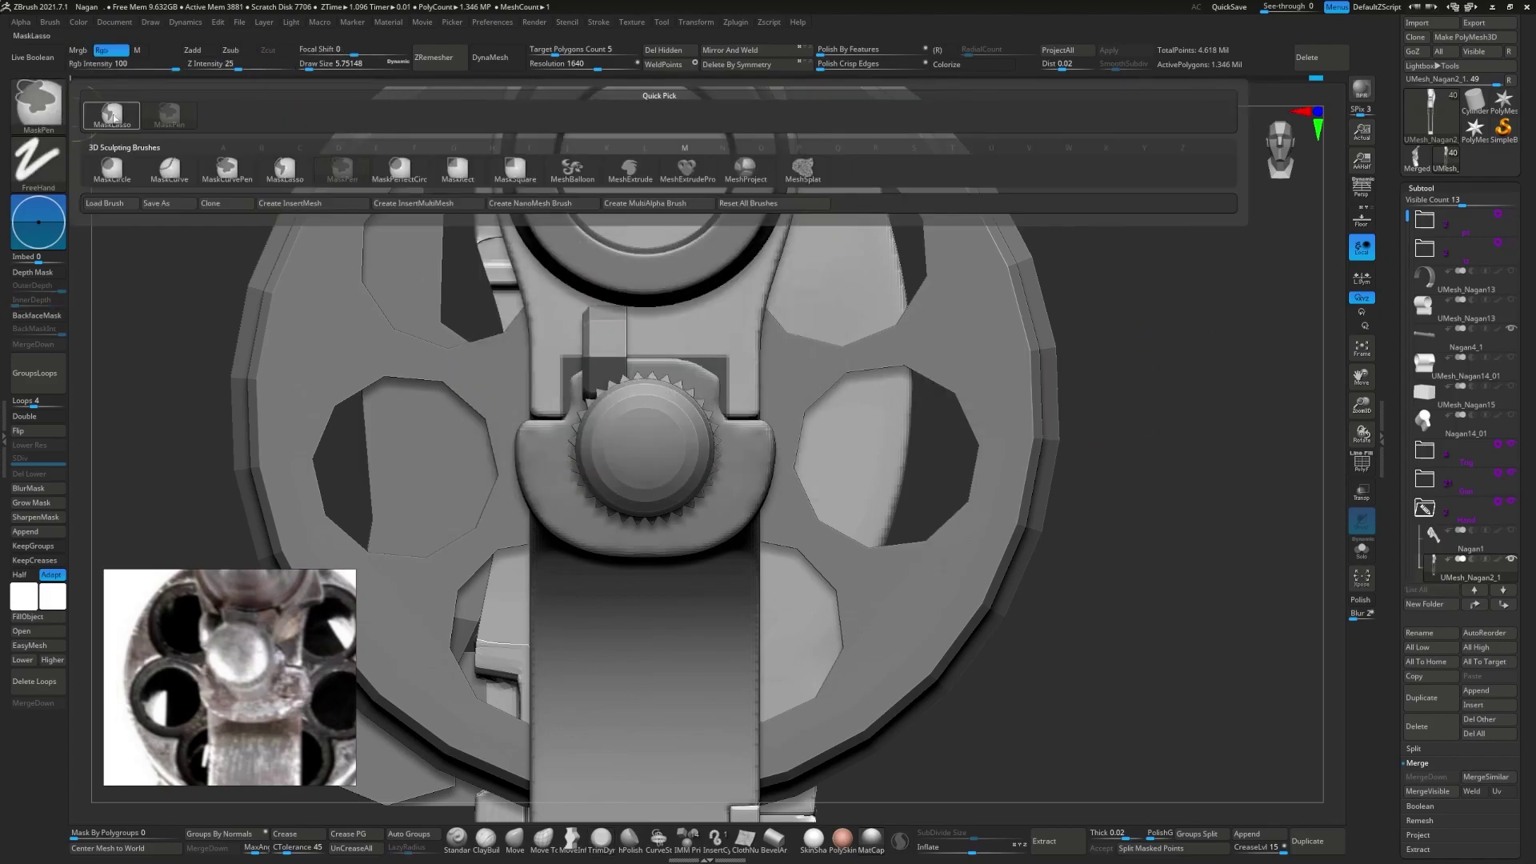
{"action": "key", "text": "l"}
{"action": "left_click_drag", "start_coordinate": [856, 324], "coordinate": [816, 304], "text": "ctrl"}
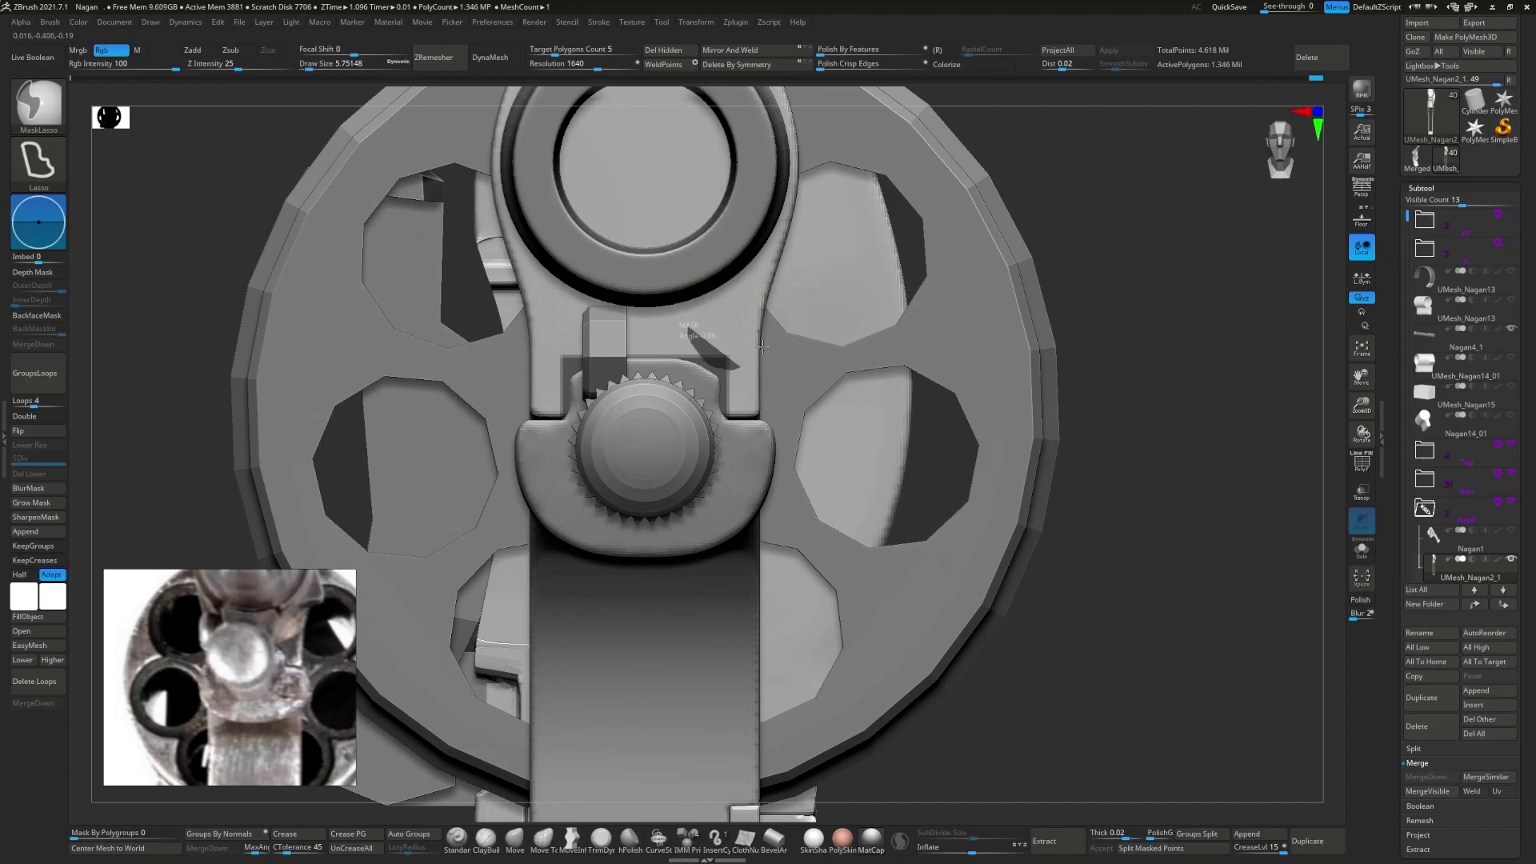
{"action": "left_click_drag", "start_coordinate": [765, 394], "coordinate": [508, 669]}
- Move the masked frame section with Transpose, trim it, then Solo it with Polyframe on
{"action": "key", "text": "w"}
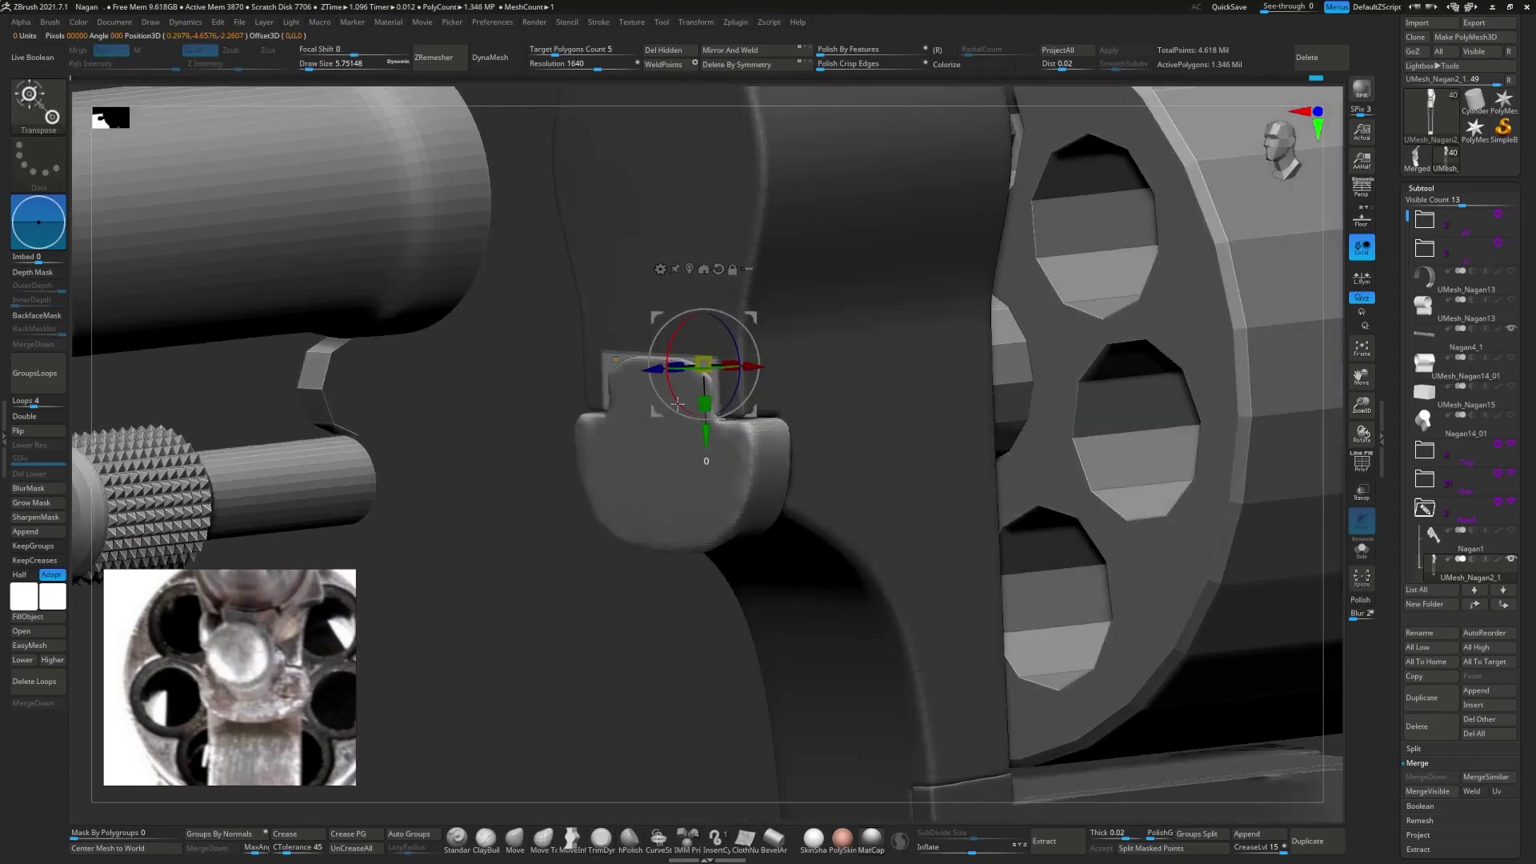
{"action": "key", "text": "b"}
{"action": "key", "text": "t"}
{"action": "key", "text": "d"}
{"action": "left_click_drag", "start_coordinate": [704, 360], "coordinate": [894, 433]}
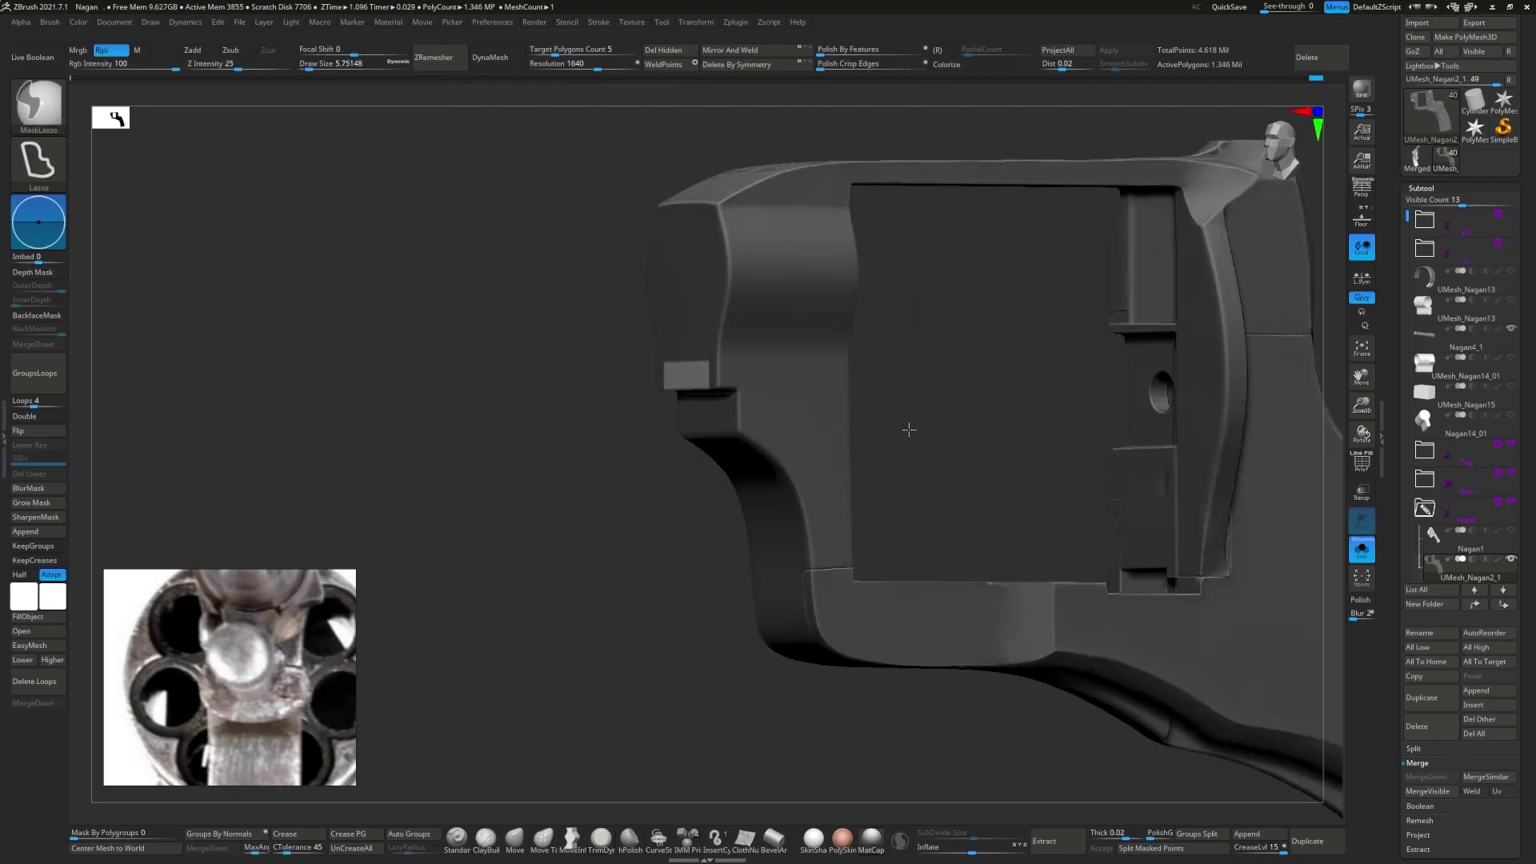
{"action": "key", "text": "w"}
{"action": "mouse_move", "coordinate": [654, 262]}
{"action": "left_mouse_down"}
{"action": "mouse_move", "coordinate": [656, 396]}
{"action": "mouse_move", "coordinate": [670, 396]}
{"action": "left_mouse_up"}
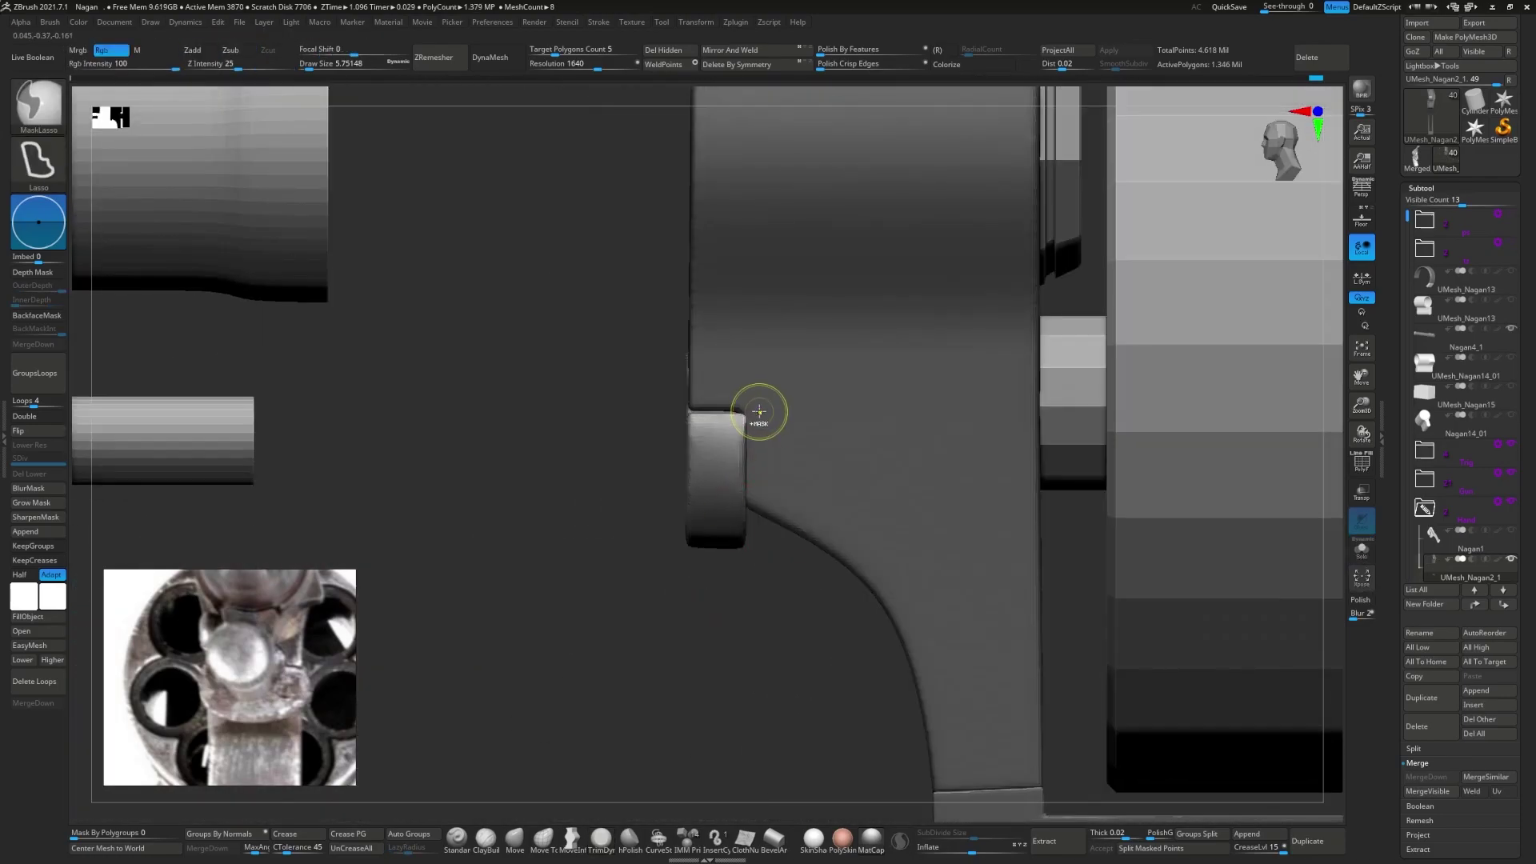
{"action": "left_click", "coordinate": [1358, 552]}
{"action": "key", "text": "shift+f"}
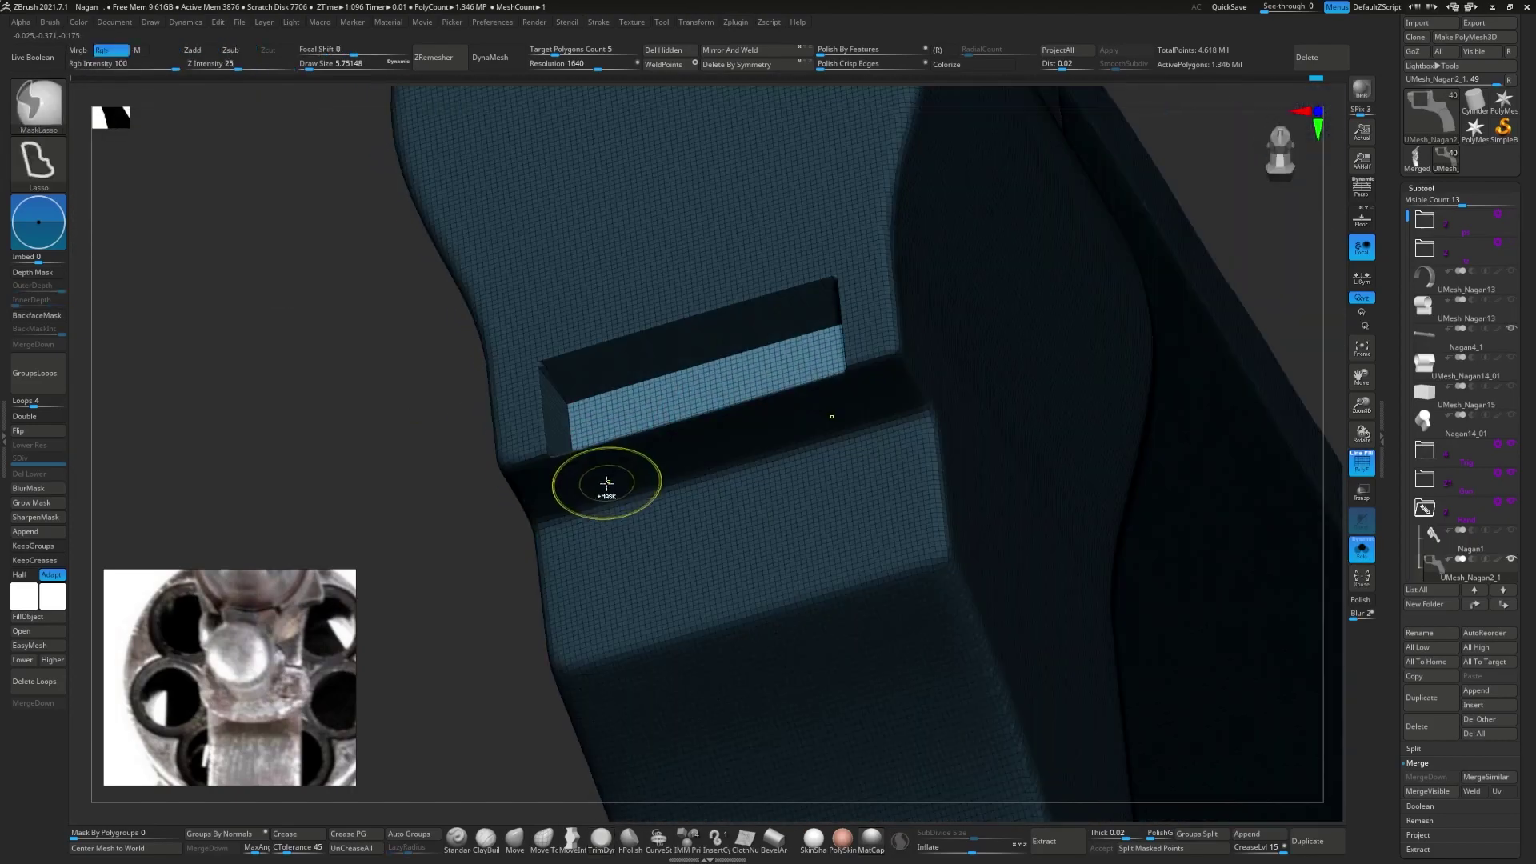
- Mask a rectangle along the slot and push it inward with the Transpose gizmo
{"action": "right_click_drag", "start_coordinate": [607, 483], "coordinate": [696, 410]}
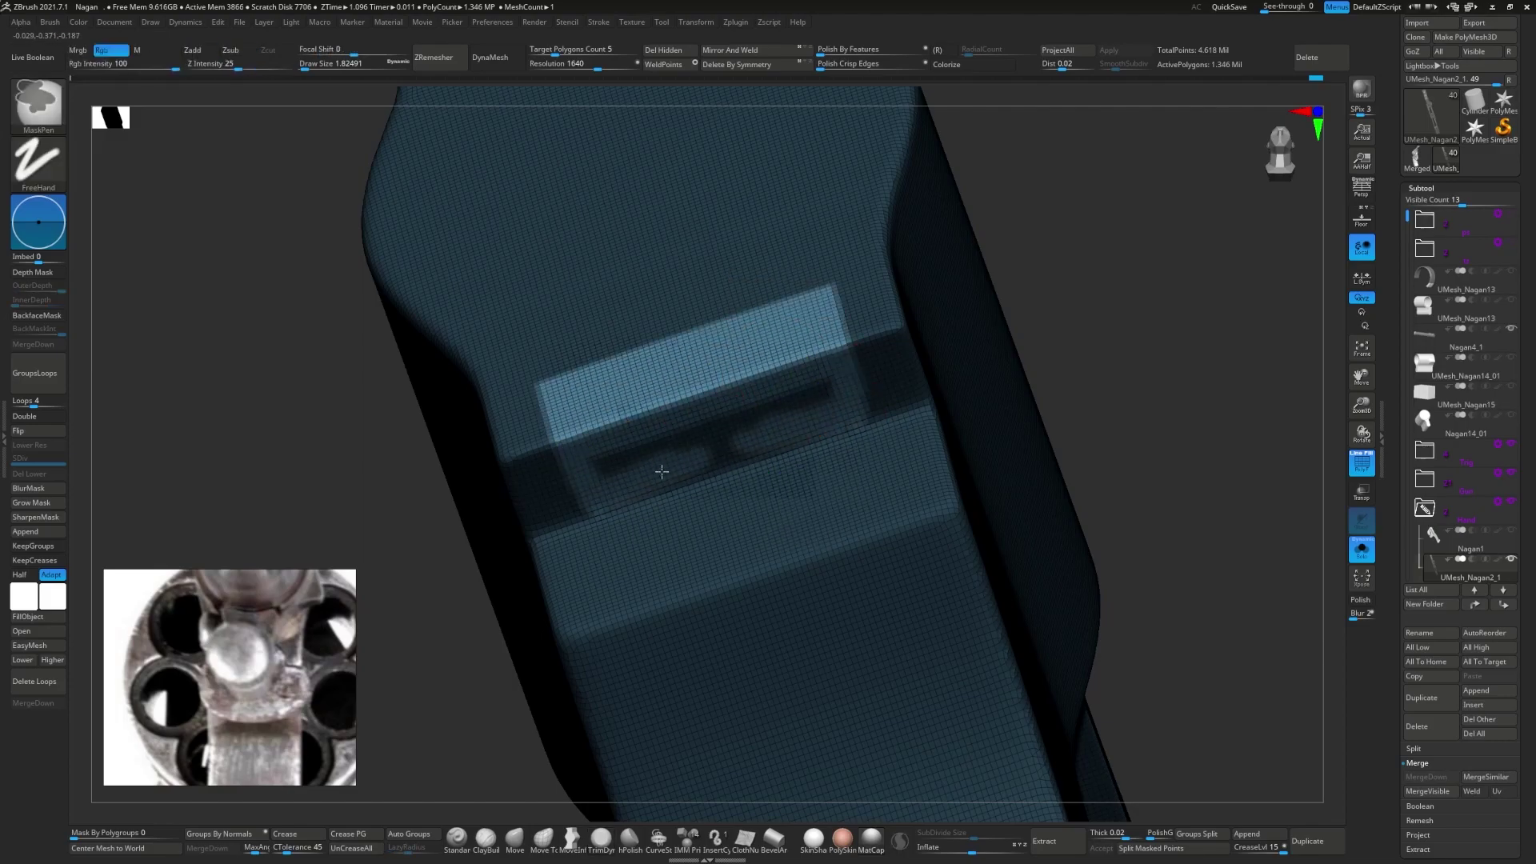
{"action": "key", "text": "q"}
{"action": "right_click_drag", "start_coordinate": [791, 390], "coordinate": [349, 504]}
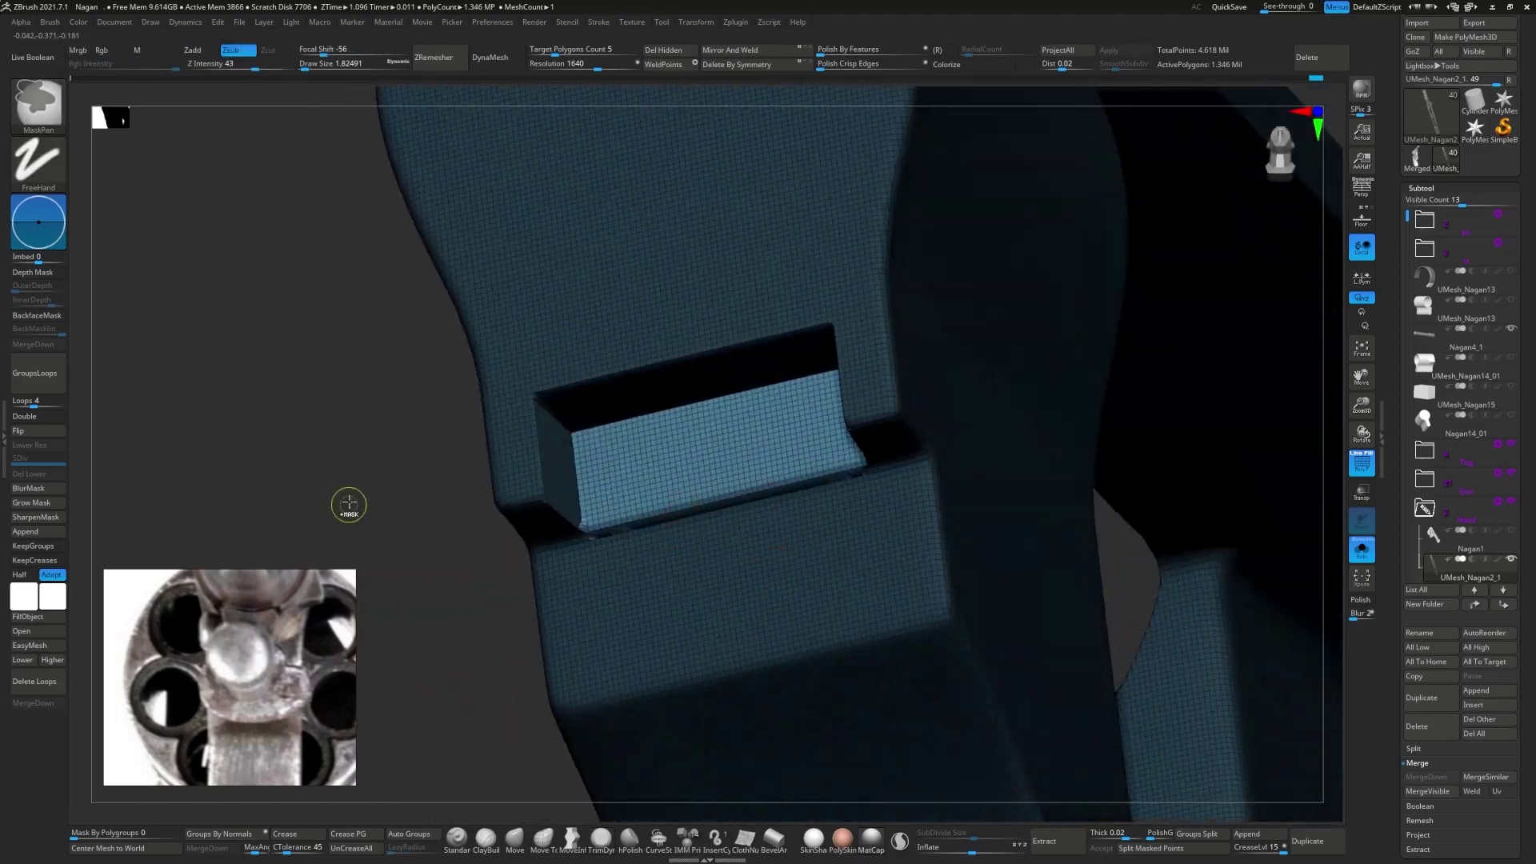
{"action": "mouse_move", "coordinate": [670, 525]}
{"action": "right_mouse_down"}
{"action": "mouse_move", "coordinate": [685, 504]}
{"action": "mouse_move", "coordinate": [633, 504]}
{"action": "mouse_move", "coordinate": [587, 538]}
{"action": "right_mouse_up"}
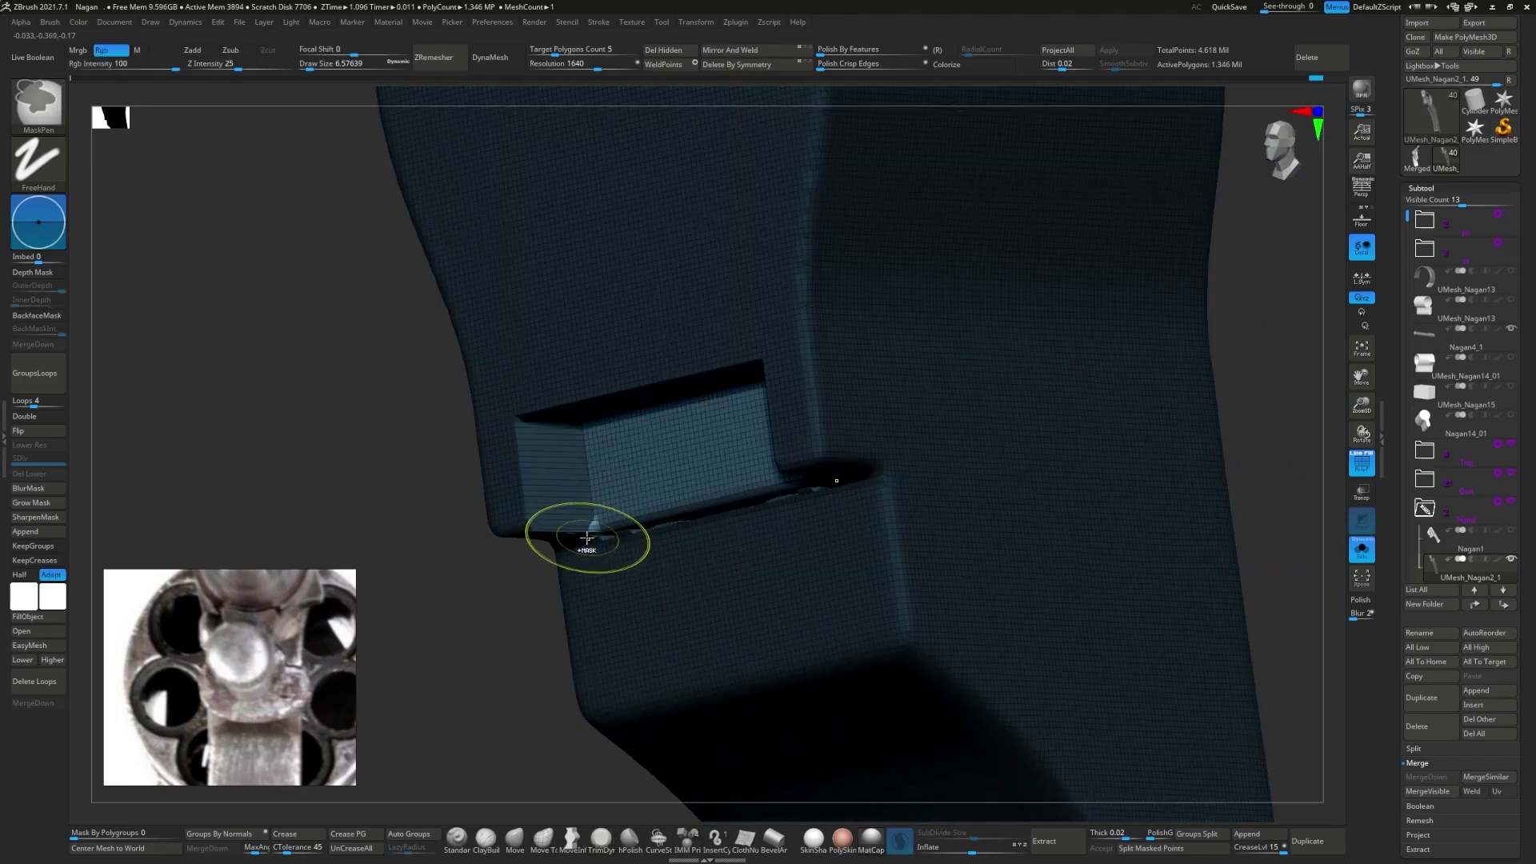
{"action": "mouse_move", "coordinate": [752, 452]}
{"action": "right_mouse_down"}
{"action": "mouse_move", "coordinate": [720, 448]}
{"action": "mouse_move", "coordinate": [880, 424]}
{"action": "right_mouse_up"}
{"action": "key", "text": "q"}
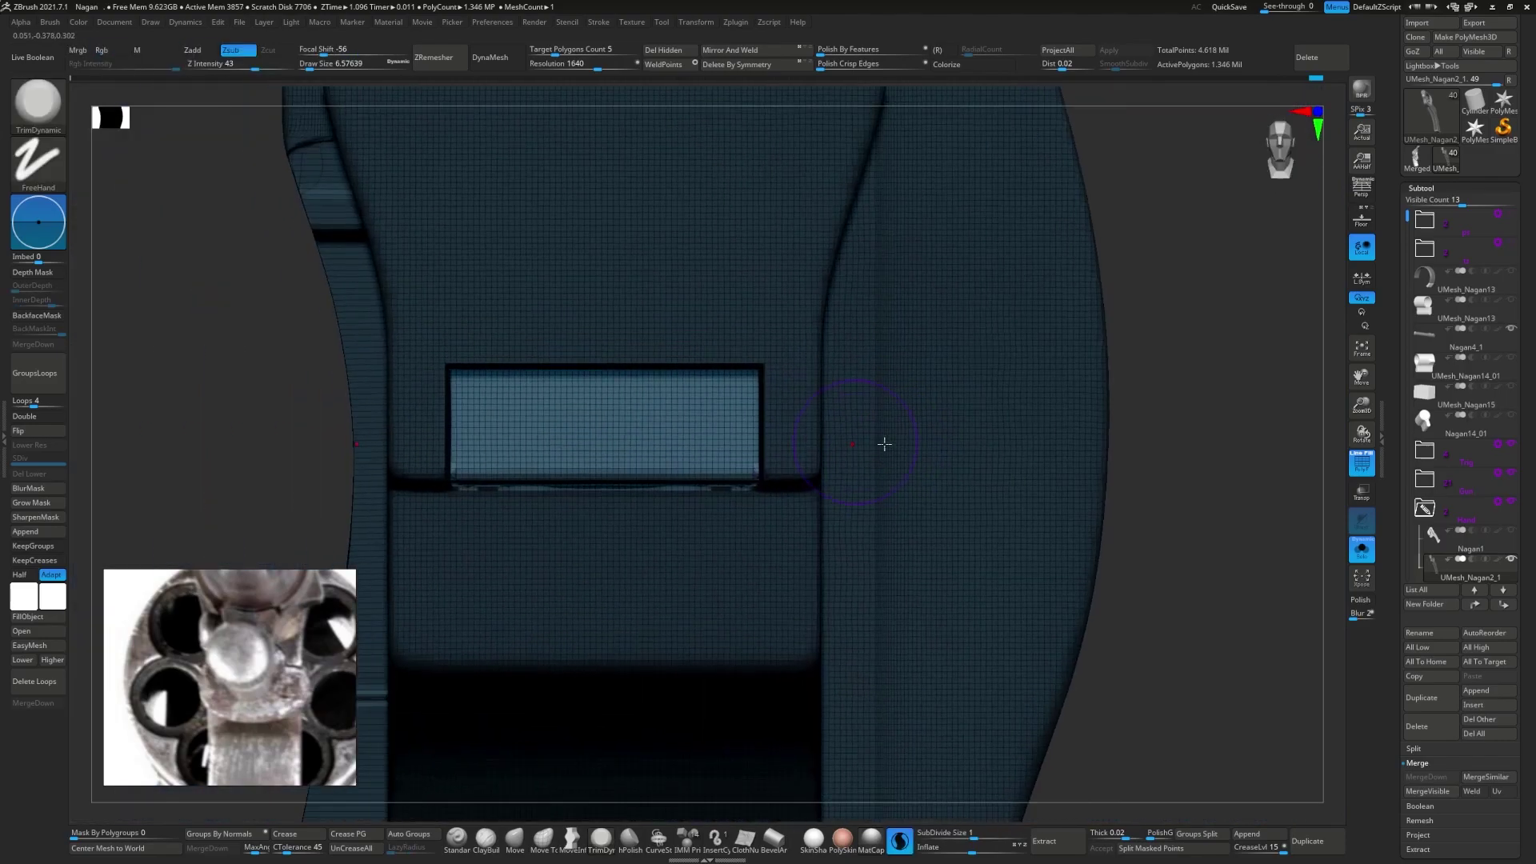
{"action": "left_click_drag", "start_coordinate": [880, 470], "coordinate": [338, 291], "text": "ctrl"}
{"action": "key", "text": "w"}
{"action": "mouse_move", "coordinate": [338, 291]}
{"action": "right_mouse_down"}
{"action": "mouse_move", "coordinate": [678, 432]}
{"action": "mouse_move", "coordinate": [619, 372]}
{"action": "right_mouse_up"}
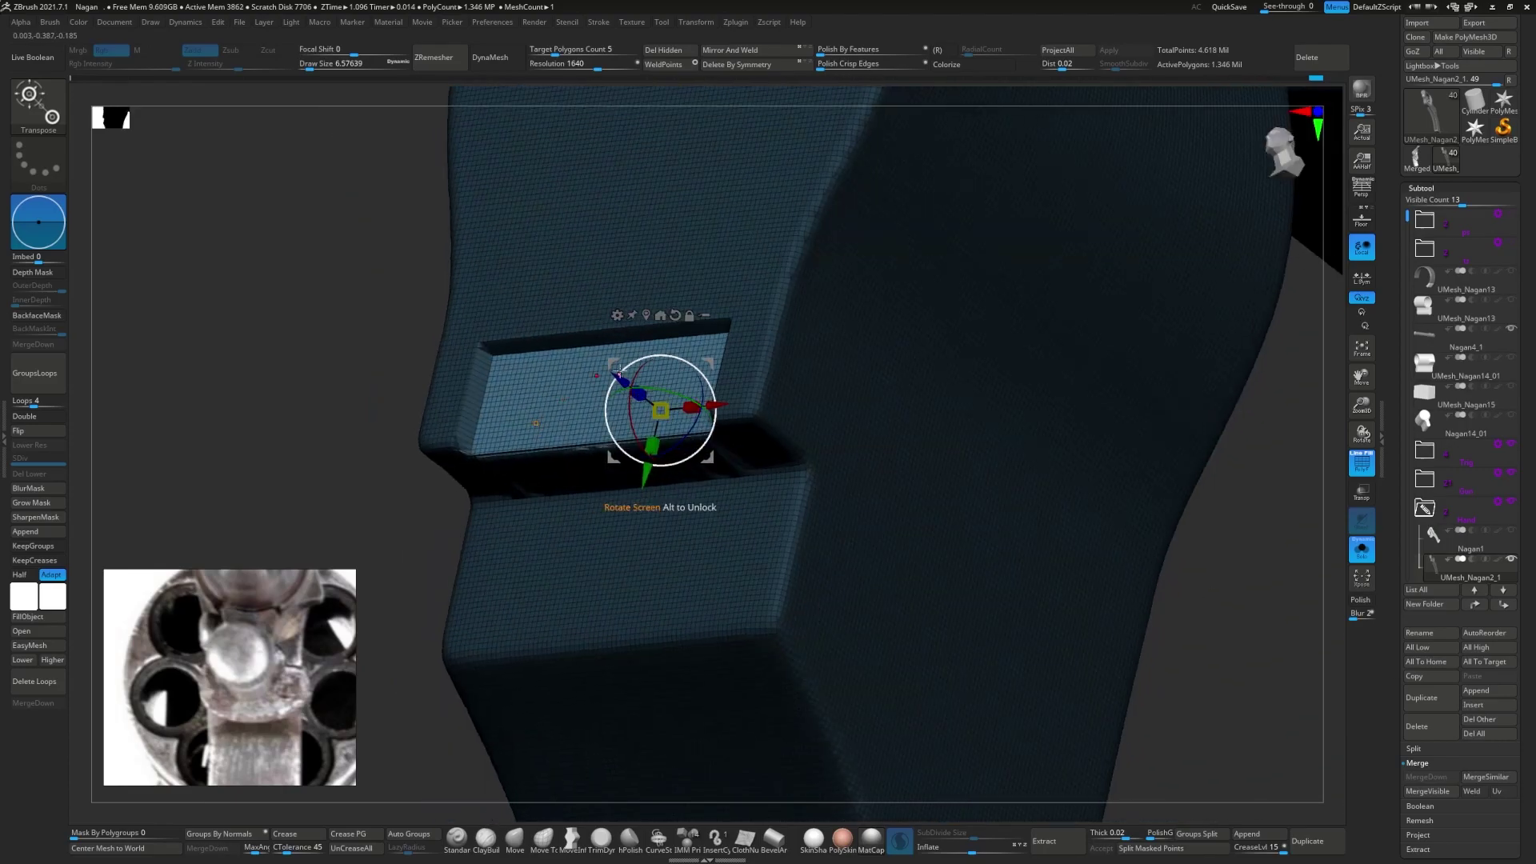
- Trim and smooth the slot floor and edges, then turn off Solo and Polyframe
{"action": "mouse_move", "coordinate": [596, 431]}
{"action": "right_mouse_down"}
{"action": "mouse_move", "coordinate": [640, 400]}
{"action": "mouse_move", "coordinate": [603, 384]}
{"action": "mouse_move", "coordinate": [723, 416]}
{"action": "mouse_move", "coordinate": [651, 456]}
{"action": "right_mouse_up"}
{"action": "key", "text": "b"}
{"action": "key", "text": "t"}
{"action": "key", "text": "d"}
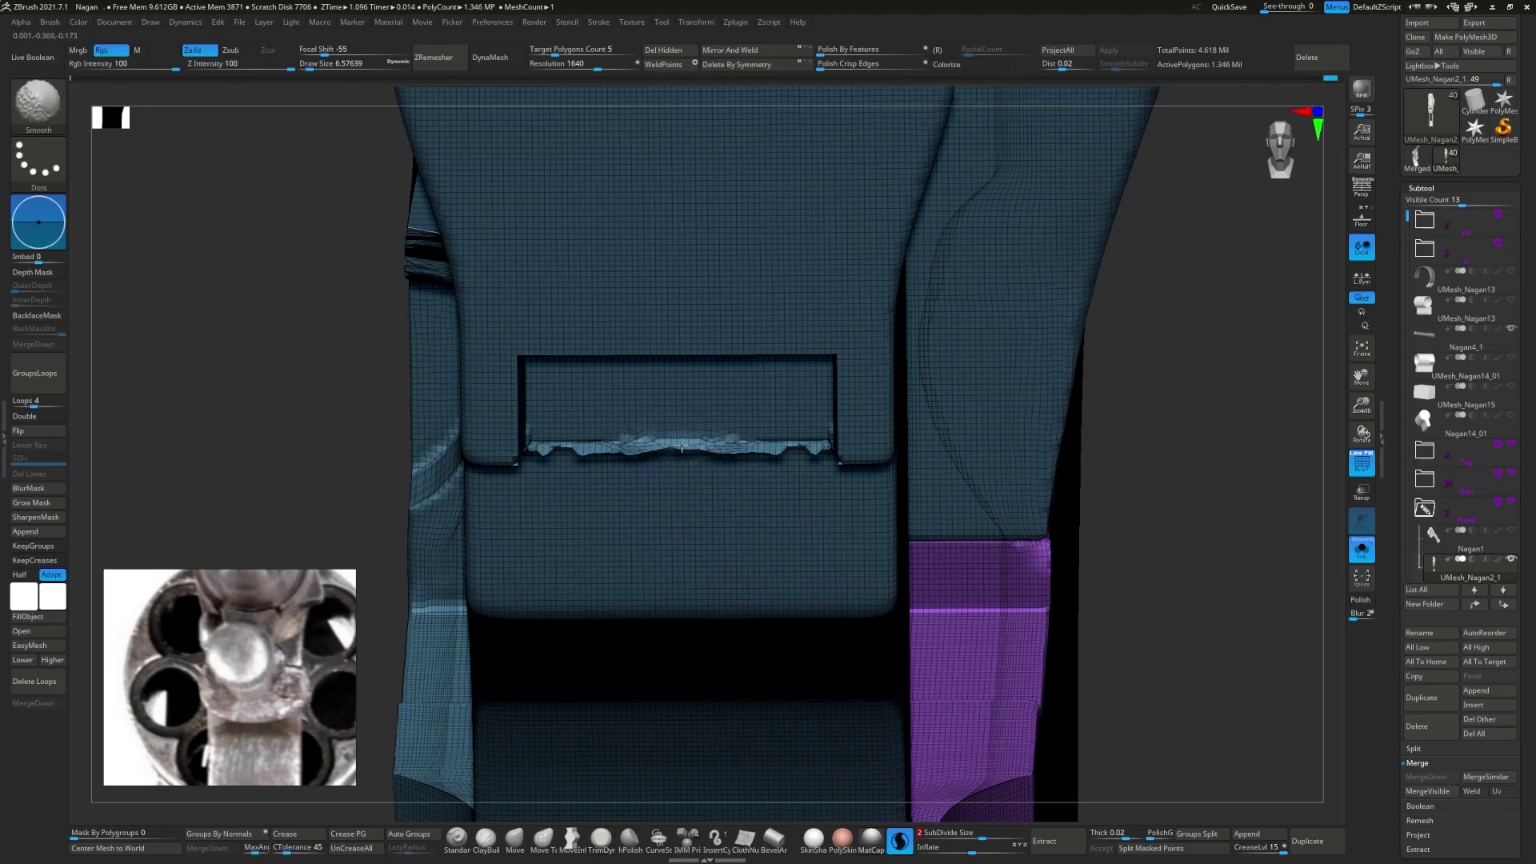
{"action": "left_click_drag", "start_coordinate": [682, 445], "coordinate": [608, 446], "text": "shift"}
{"action": "key", "text": "s"}
{"action": "mouse_move", "coordinate": [608, 446]}
{"action": "right_mouse_down"}
{"action": "mouse_move", "coordinate": [544, 412]}
{"action": "mouse_move", "coordinate": [510, 359]}
{"action": "right_mouse_up"}
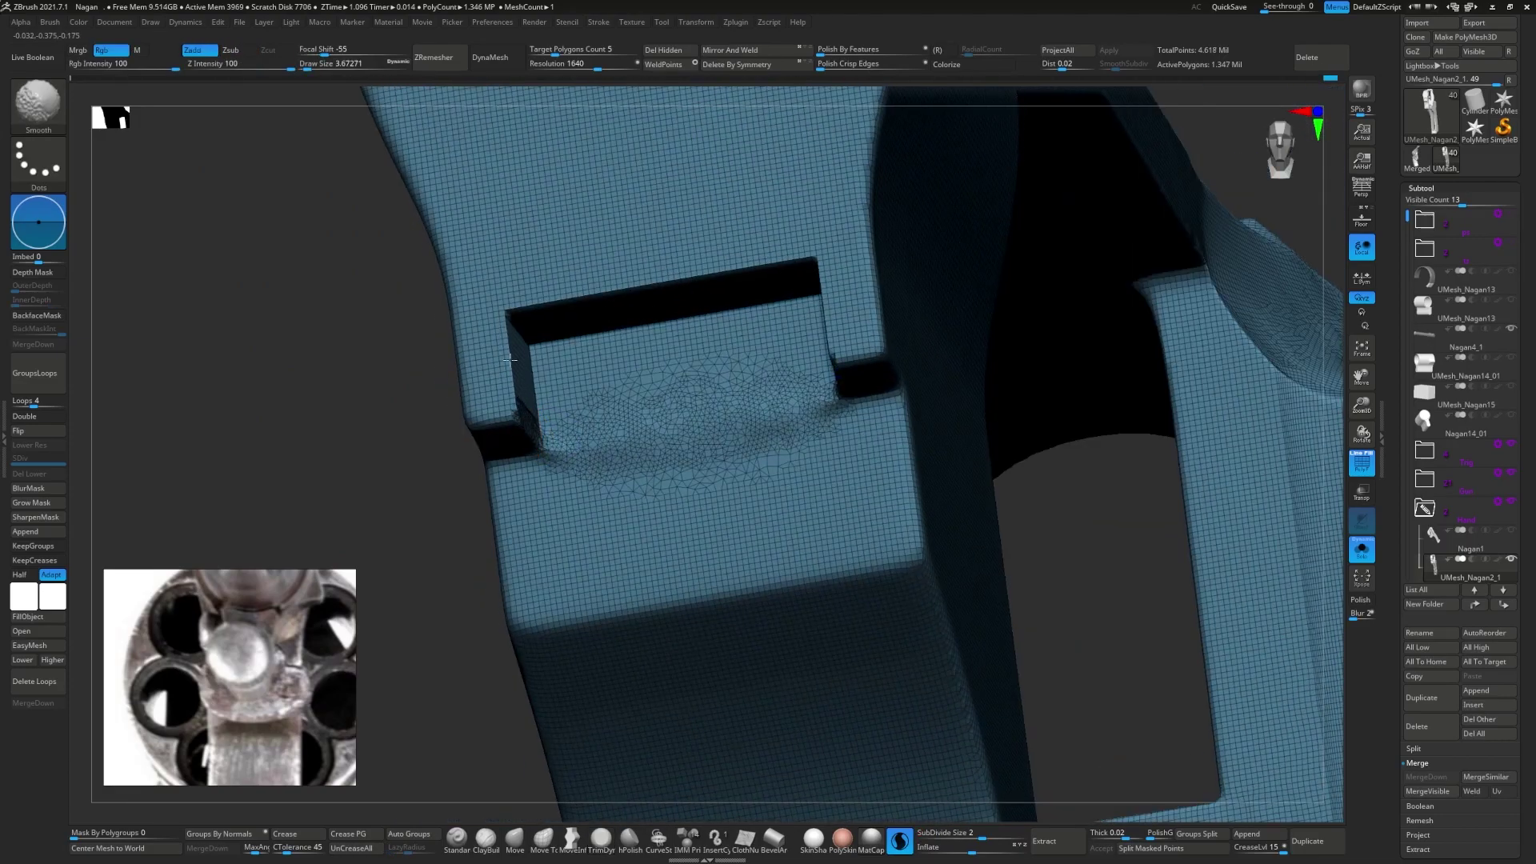
{"action": "right_click_drag", "start_coordinate": [722, 275], "coordinate": [665, 276]}
{"action": "right_click_drag", "start_coordinate": [579, 378], "coordinate": [1128, 507]}
{"action": "left_click", "coordinate": [1362, 548]}
{"action": "key", "text": "b"}
{"action": "key", "text": "c"}
{"action": "key", "text": "b"}
{"action": "mouse_move", "coordinate": [710, 428]}
{"action": "right_mouse_down"}
{"action": "mouse_move", "coordinate": [536, 387]}
{"action": "mouse_move", "coordinate": [559, 366]}
{"action": "mouse_move", "coordinate": [401, 422]}
{"action": "right_mouse_up"}
{"action": "key", "text": "shift+f"}
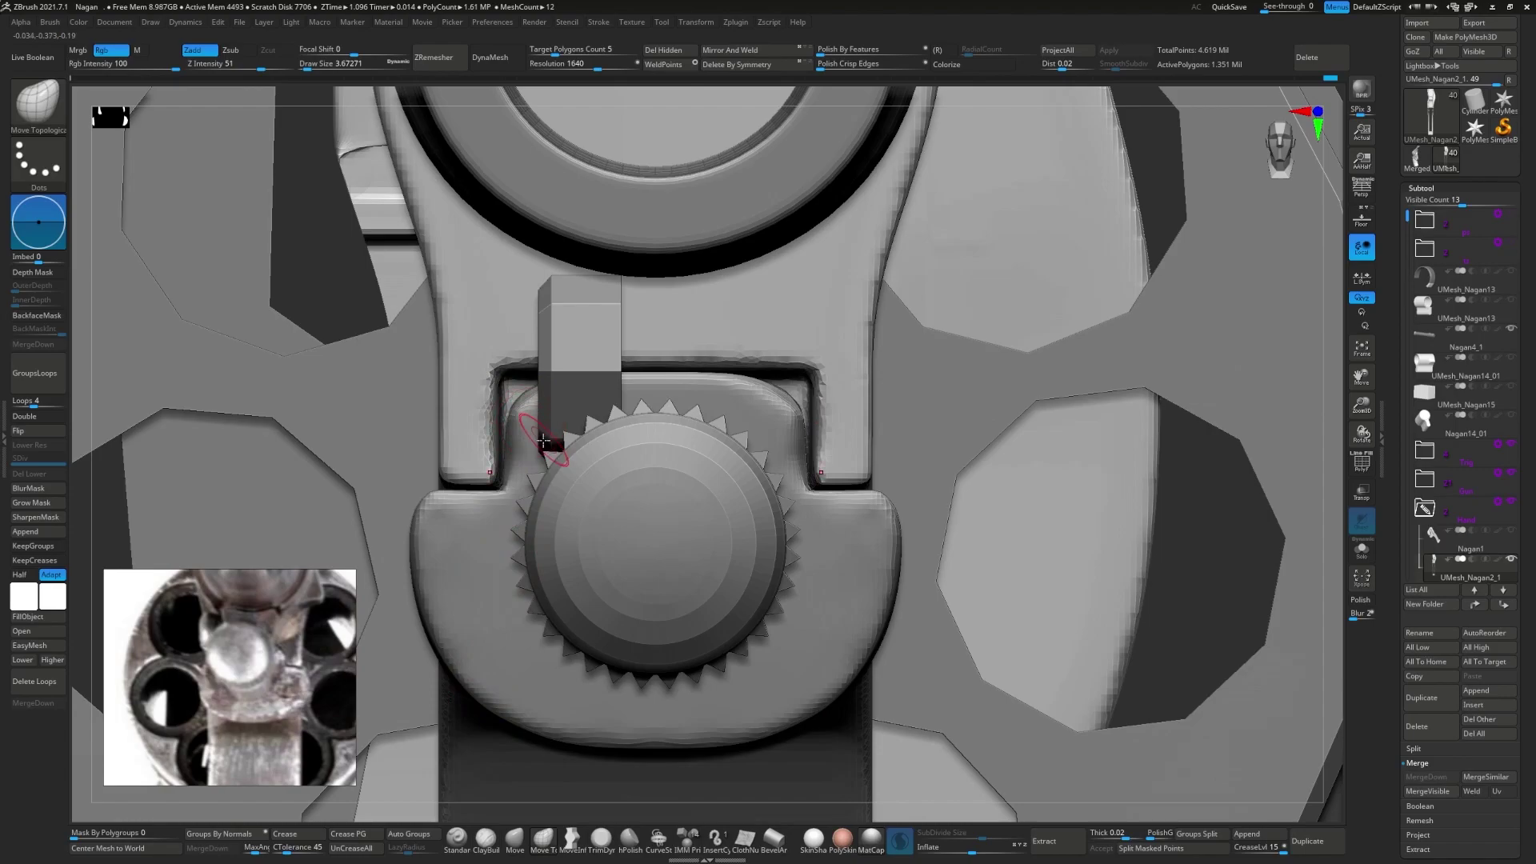
- Mask the frame's horizontal bar and clip away part of the lug in front view
{"action": "mouse_move", "coordinate": [544, 441]}
{"action": "right_mouse_down"}
{"action": "mouse_move", "coordinate": [562, 439]}
{"action": "mouse_move", "coordinate": [384, 370]}
{"action": "mouse_move", "coordinate": [480, 405]}
{"action": "mouse_move", "coordinate": [411, 449]}
{"action": "right_mouse_up"}
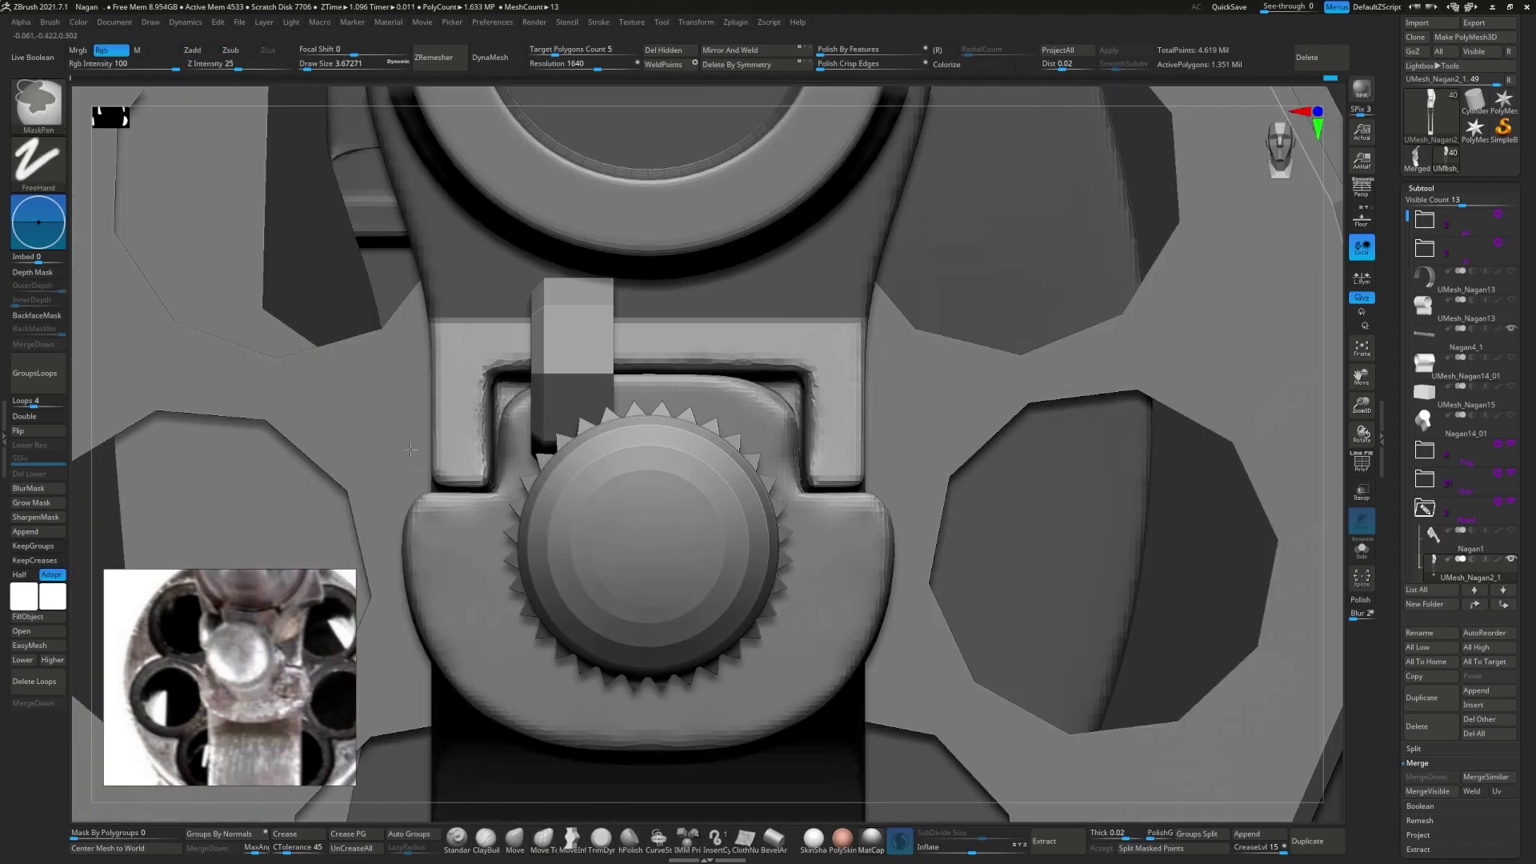
{"action": "left_click_drag", "start_coordinate": [448, 344], "coordinate": [850, 336], "text": "ctrl"}
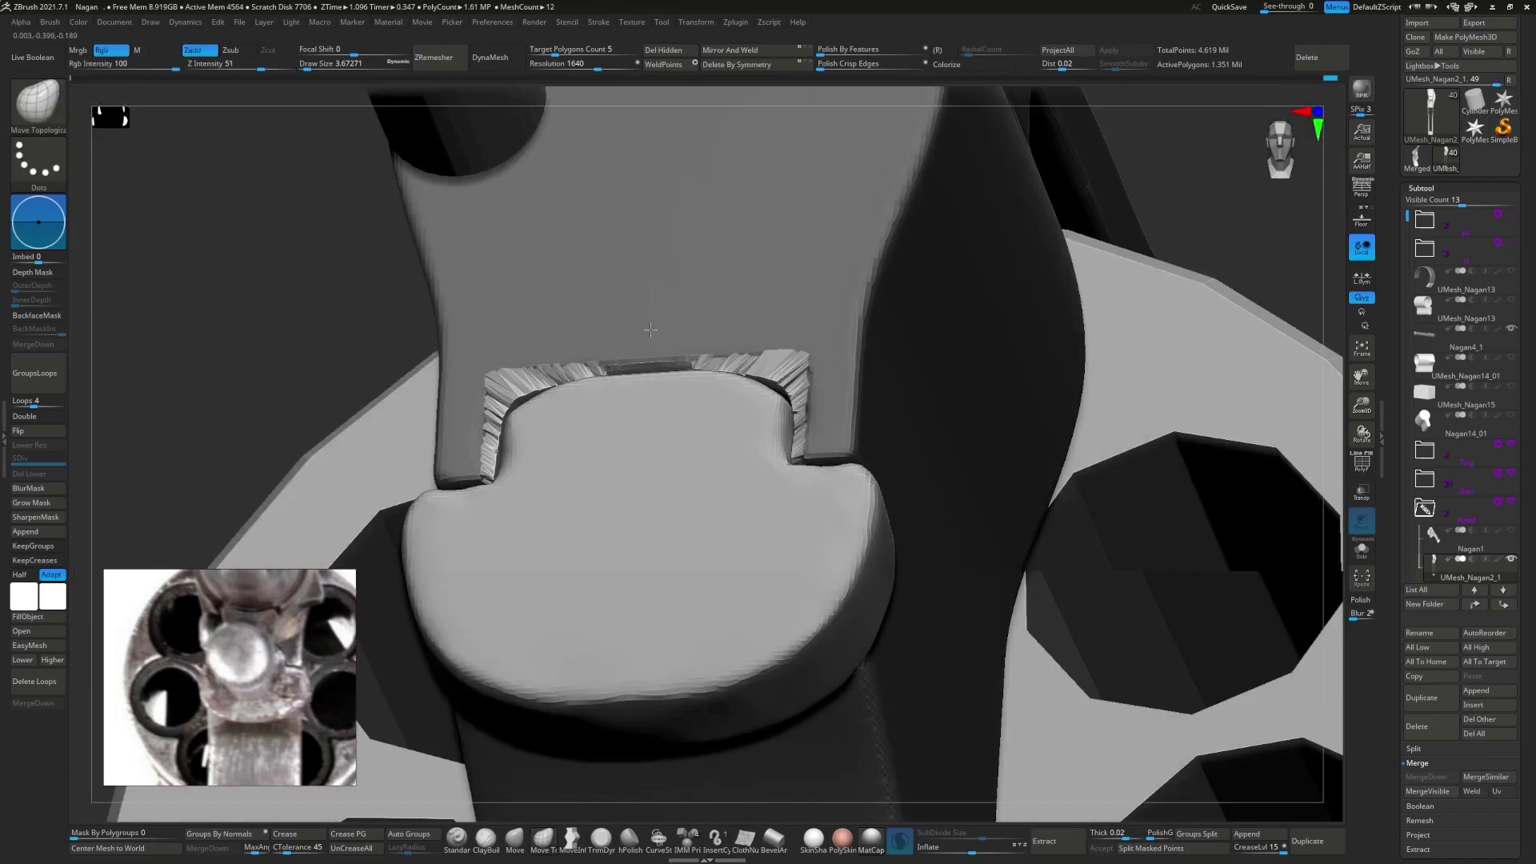
{"action": "mouse_move", "coordinate": [608, 374]}
{"action": "right_mouse_down"}
{"action": "mouse_move", "coordinate": [429, 415]}
{"action": "mouse_move", "coordinate": [602, 382]}
{"action": "right_mouse_up"}
{"action": "mouse_move", "coordinate": [519, 463]}
{"action": "right_mouse_down"}
{"action": "mouse_move", "coordinate": [624, 428]}
{"action": "mouse_move", "coordinate": [560, 448]}
{"action": "mouse_move", "coordinate": [690, 534]}
{"action": "mouse_move", "coordinate": [650, 520]}
{"action": "right_mouse_up"}
- Flatten the bump under the arch and trim crisp along the arched notch edge
{"action": "key", "text": "b"}
{"action": "key", "text": "t"}
{"action": "key", "text": "a"}
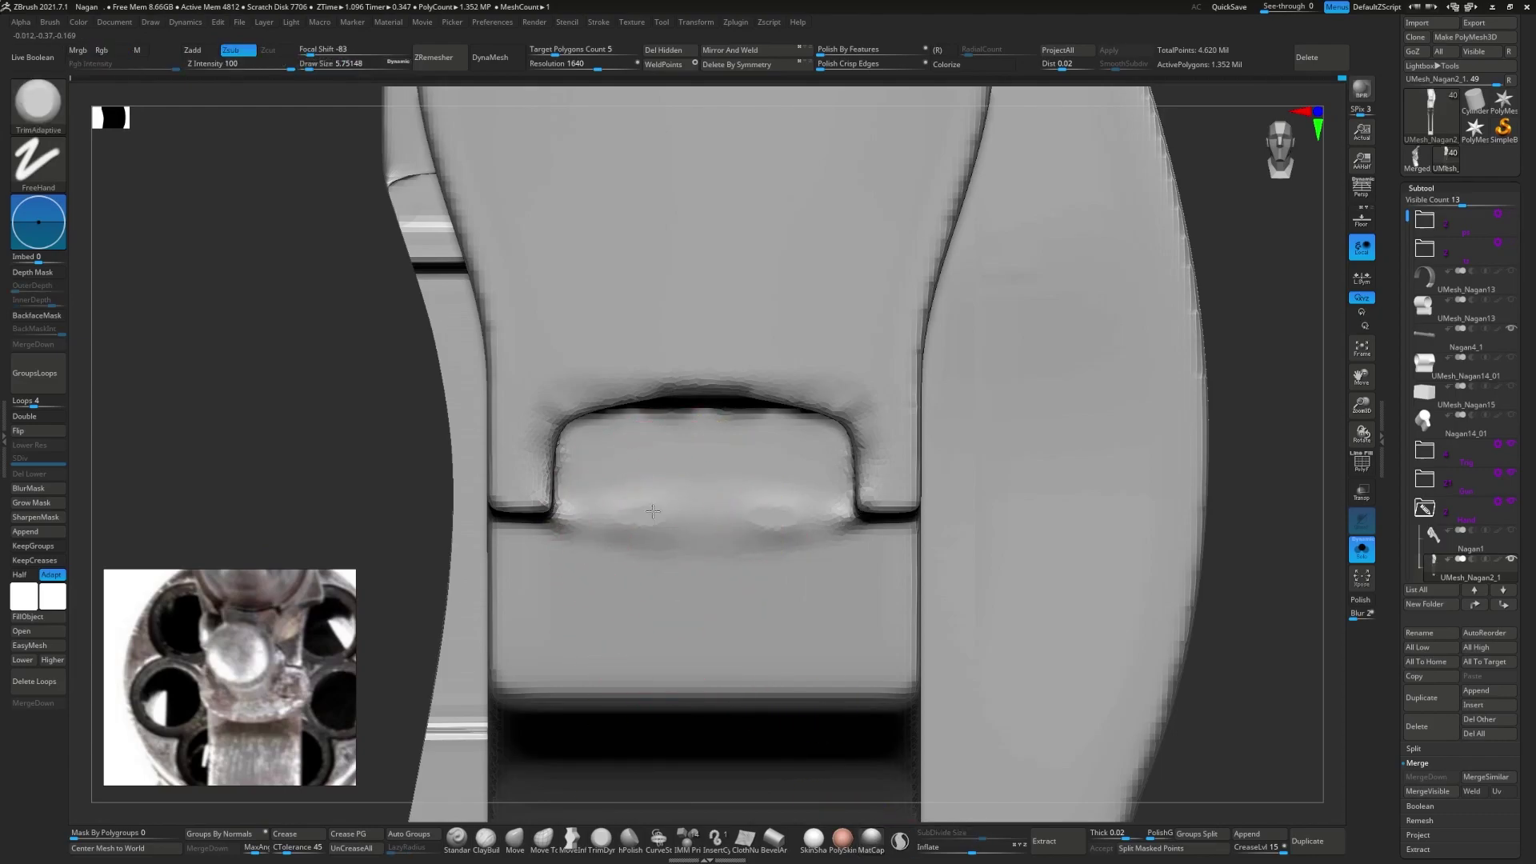
{"action": "left_click_drag", "start_coordinate": [666, 487], "coordinate": [607, 486]}
{"action": "left_click_drag", "start_coordinate": [638, 572], "coordinate": [704, 507]}
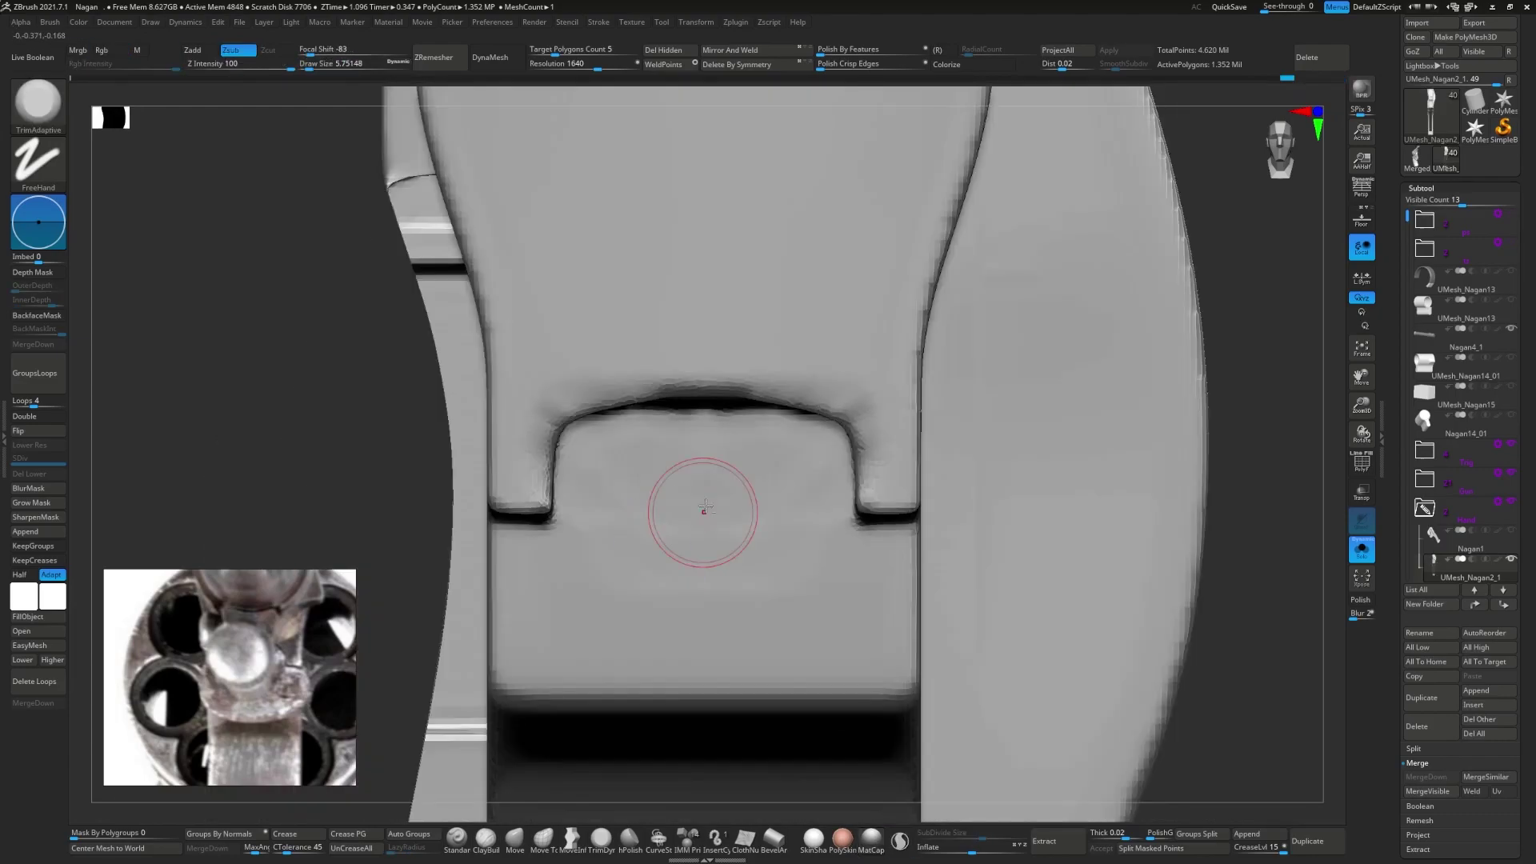
{"action": "right_click_drag", "start_coordinate": [644, 509], "coordinate": [634, 484], "text": "alt"}
{"action": "left_click_drag", "start_coordinate": [834, 397], "coordinate": [568, 402]}
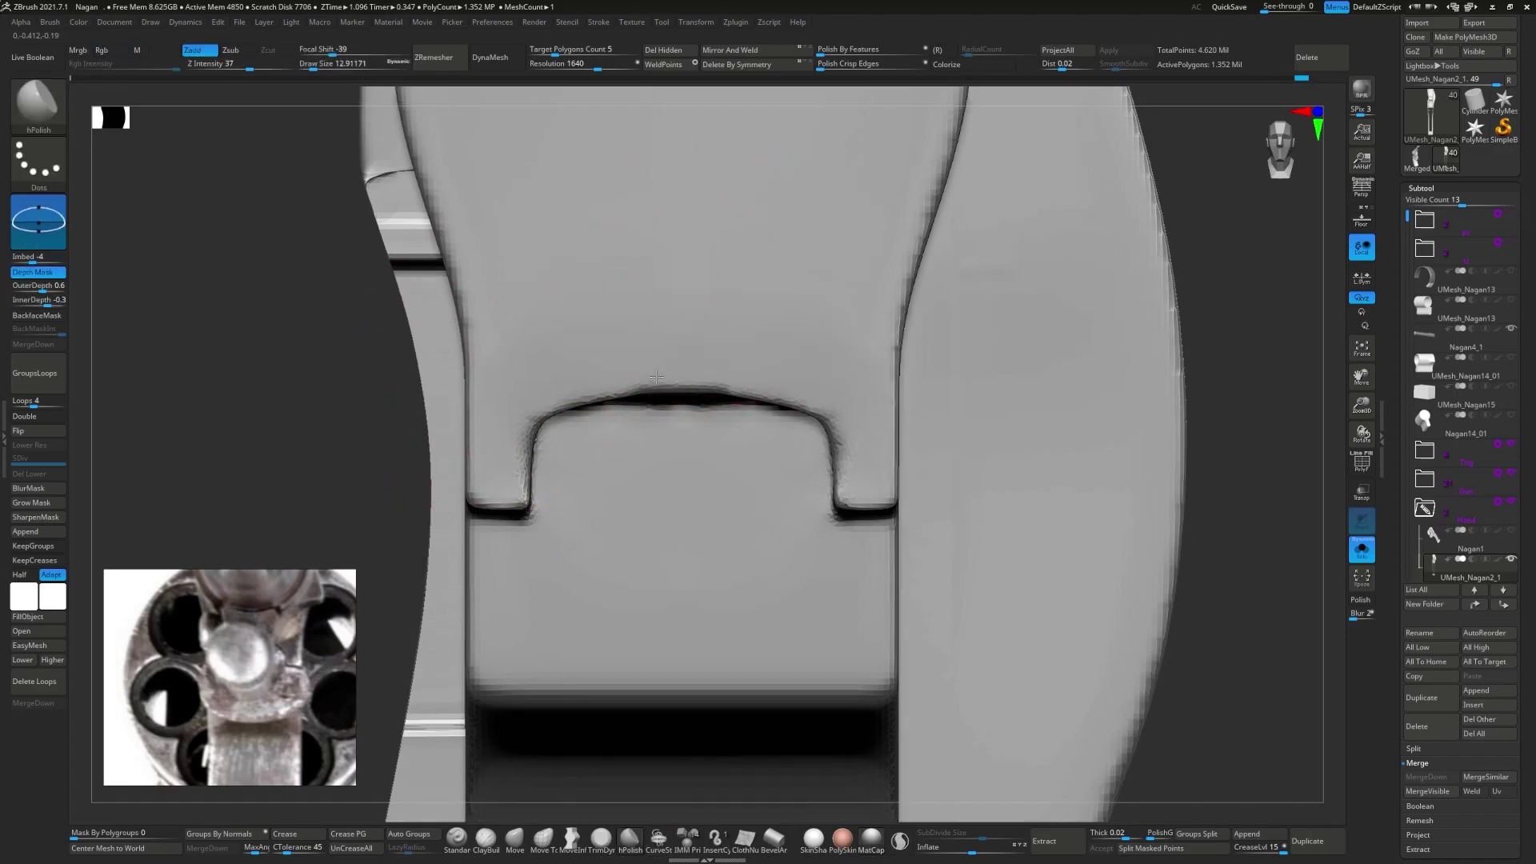
- Zoom in on the arched notch and switch to the Move Topological brush (B-M-T)
{"action": "right_click_drag", "start_coordinate": [718, 329], "coordinate": [582, 496]}
{"action": "key", "text": "b"}
{"action": "key", "text": "m"}
{"action": "key", "text": "t"}
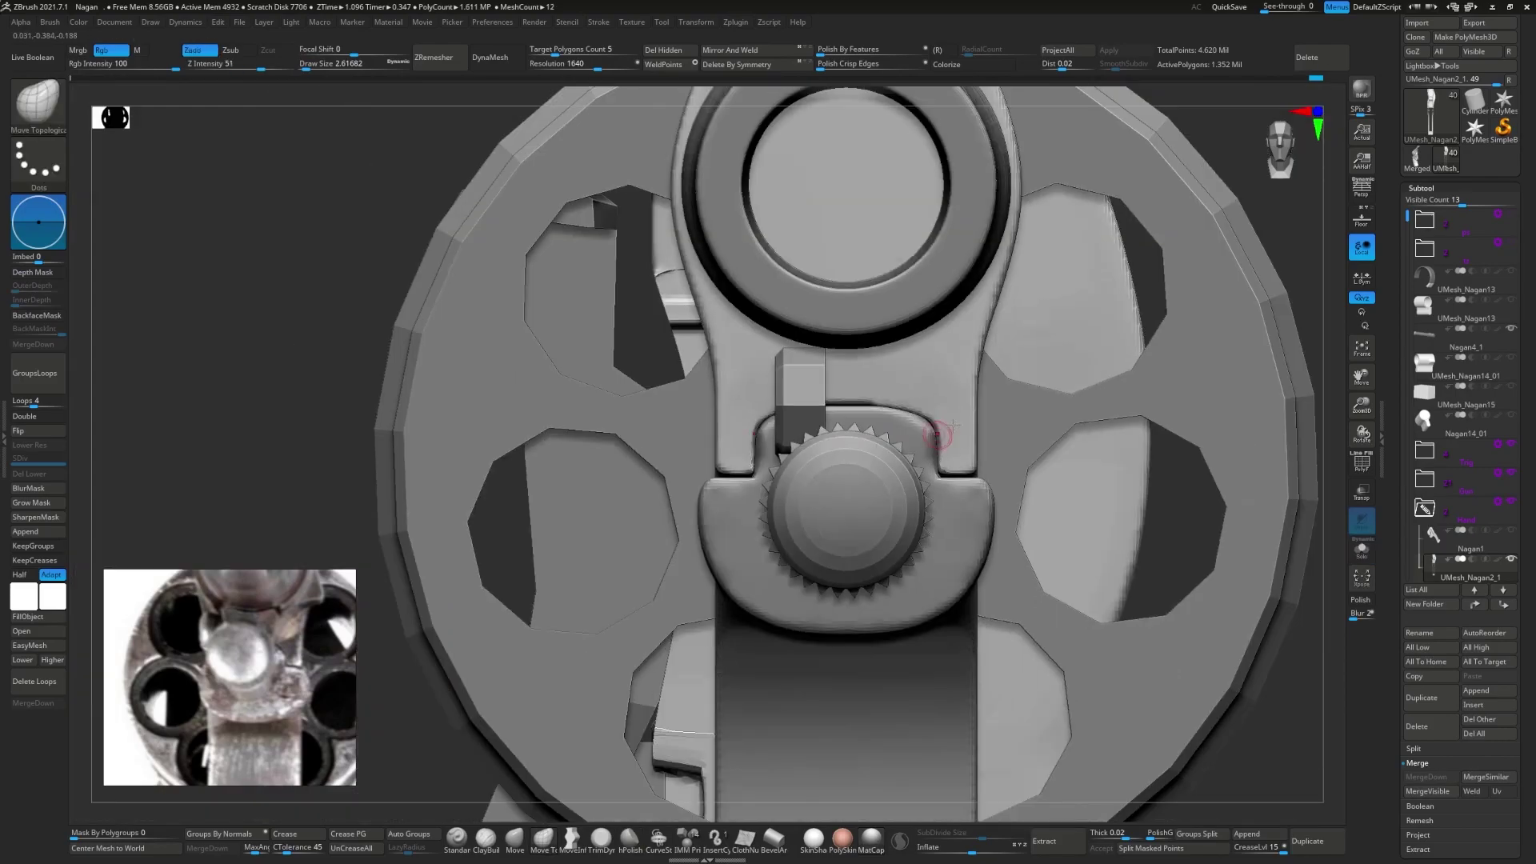
- Orbit to a side view of the barrel and frame, then save the Nagan project
{"action": "right_click_drag", "start_coordinate": [535, 472], "coordinate": [720, 400]}
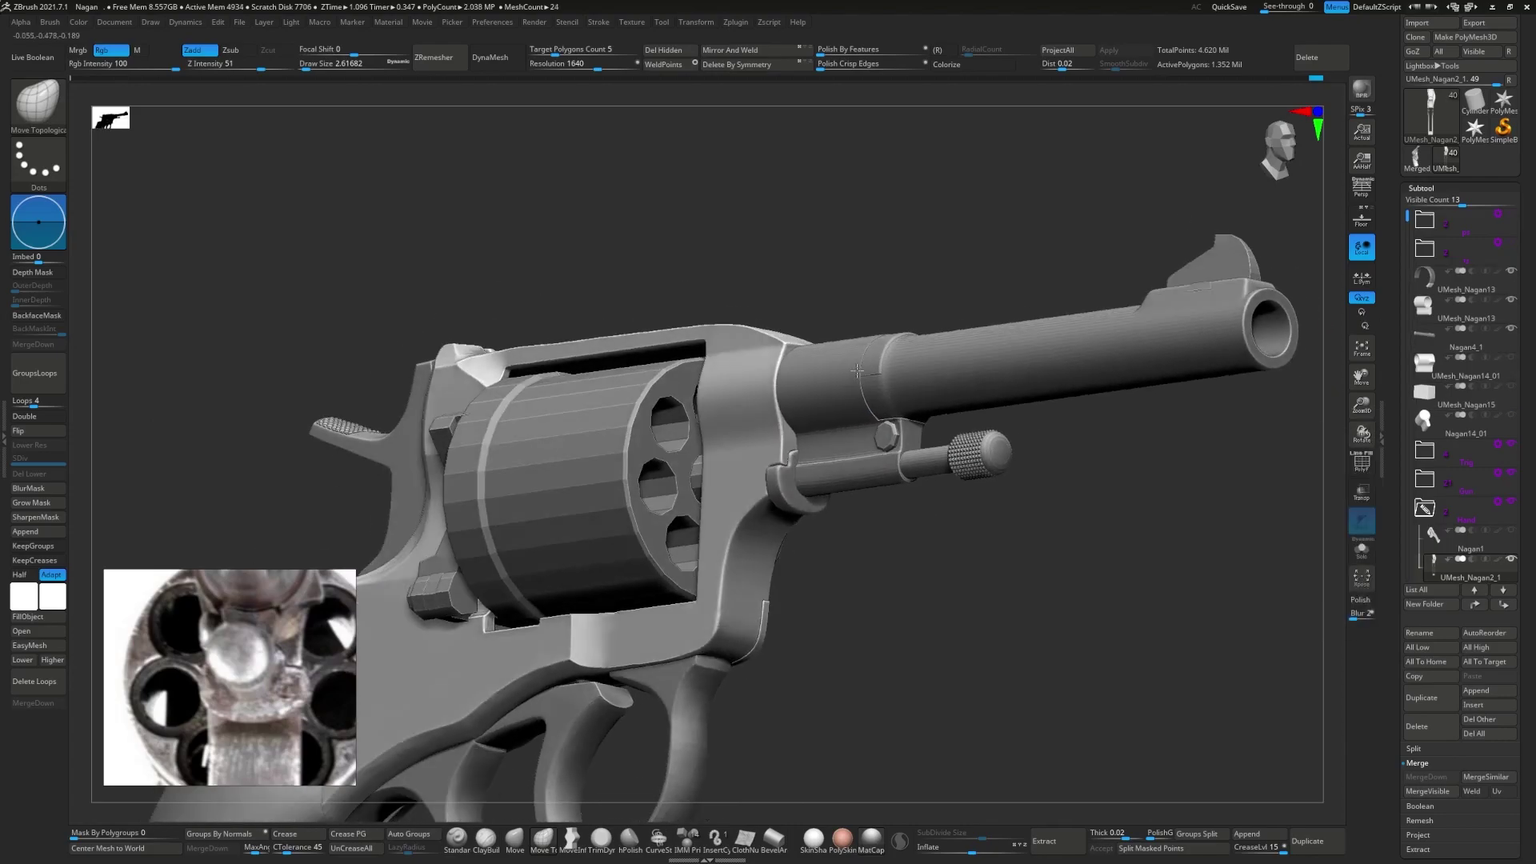
{"action": "mouse_move", "coordinate": [1160, 384]}
{"action": "right_mouse_down"}
{"action": "mouse_move", "coordinate": [1040, 380]}
{"action": "mouse_move", "coordinate": [858, 453]}
{"action": "right_mouse_up"}
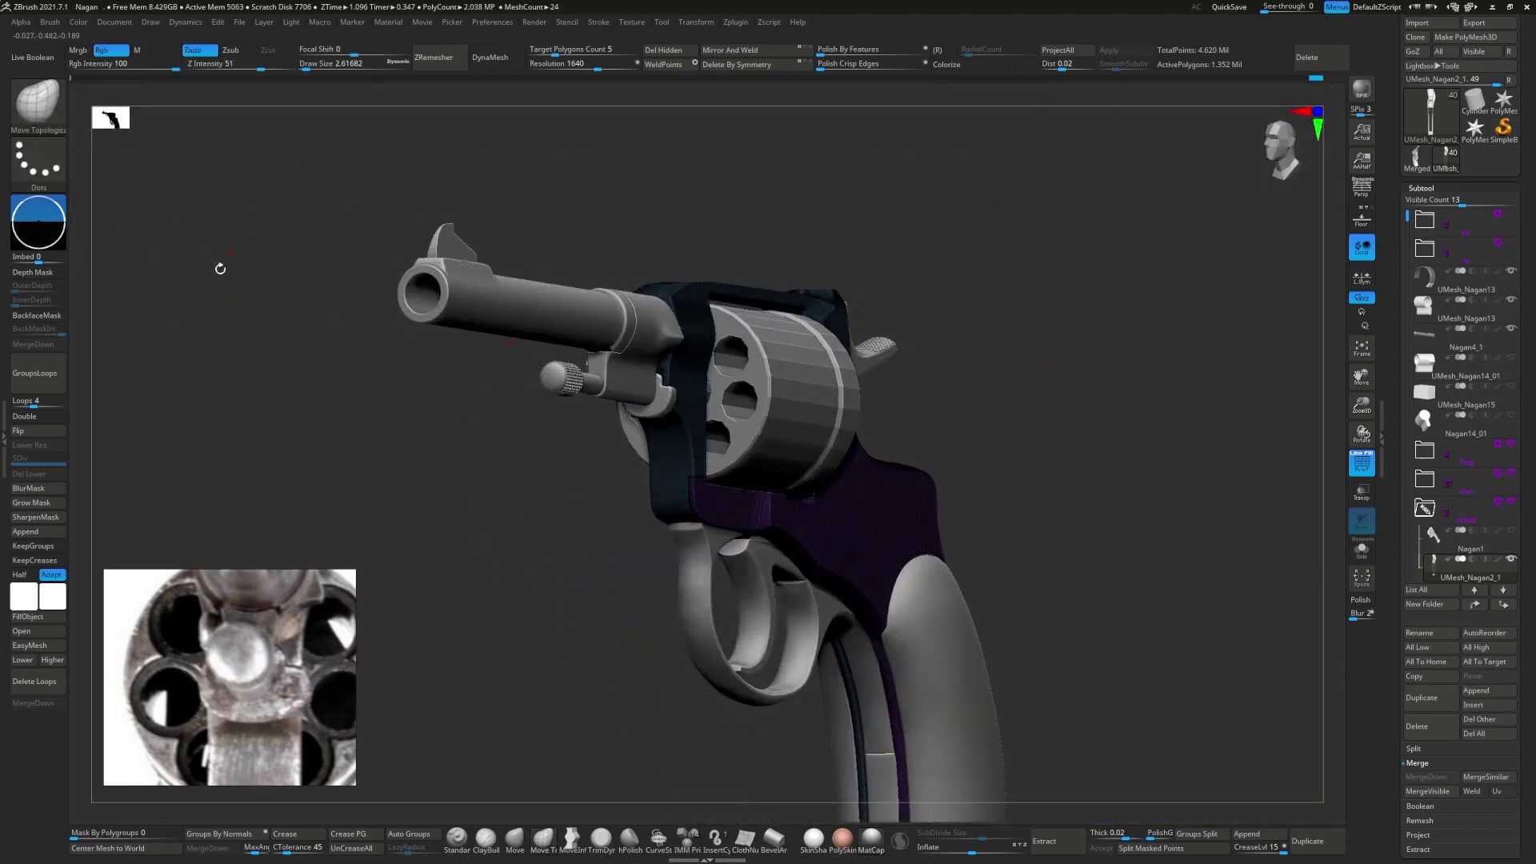
{"action": "left_click", "coordinate": [615, 412]}
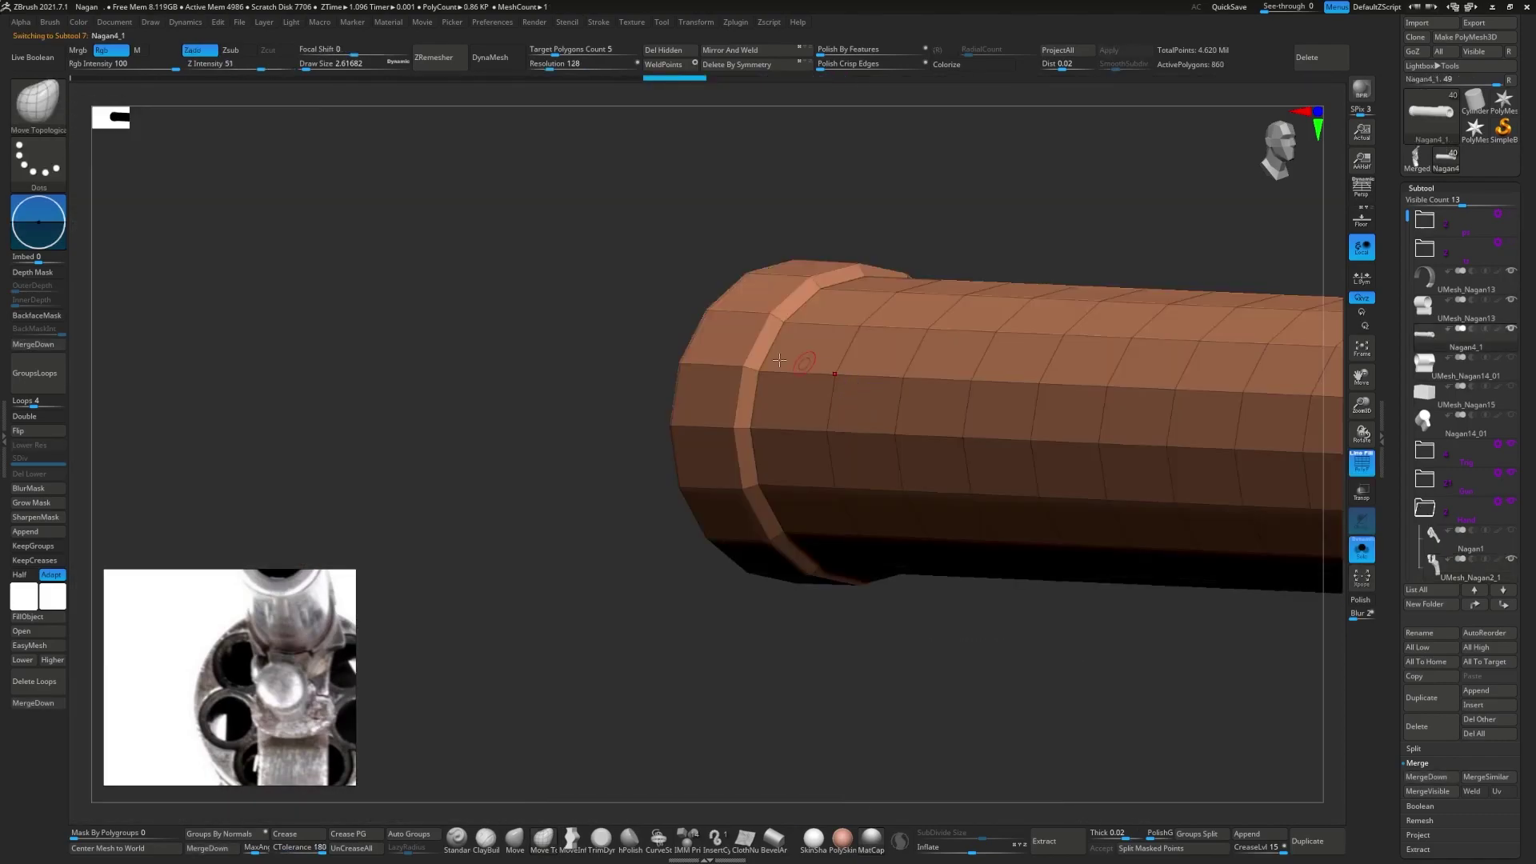
- Set ZModeler's action to Scale Polyloop and square the barrel to a side view
{"action": "key", "text": "b"}
{"action": "key", "text": "z"}
{"action": "key", "text": "m"}
{"action": "key", "text": "space"}
{"action": "left_click", "coordinate": [686, 478]}
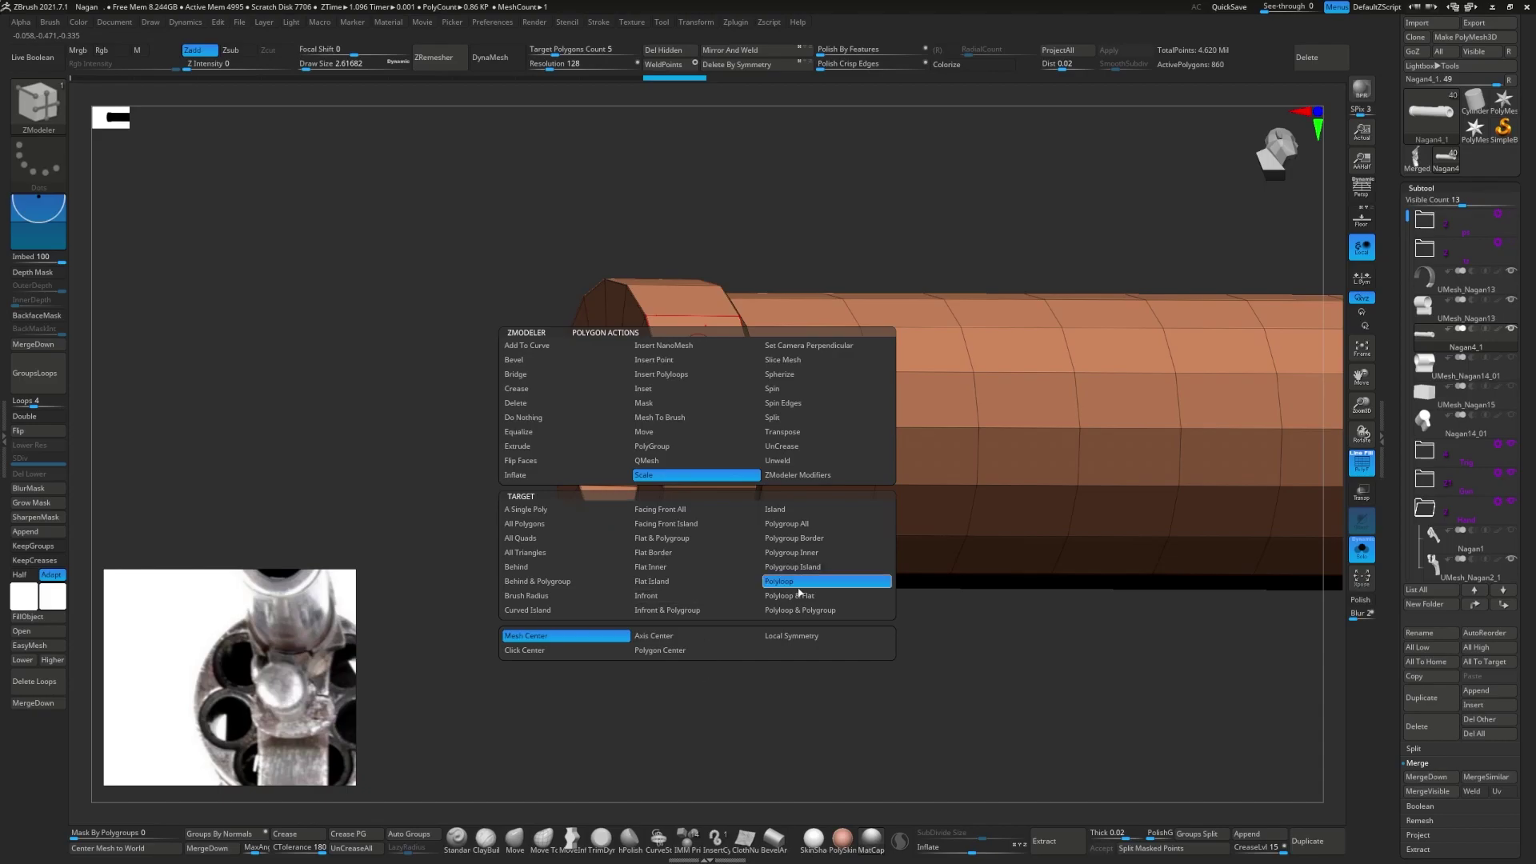
{"action": "key", "text": "space"}
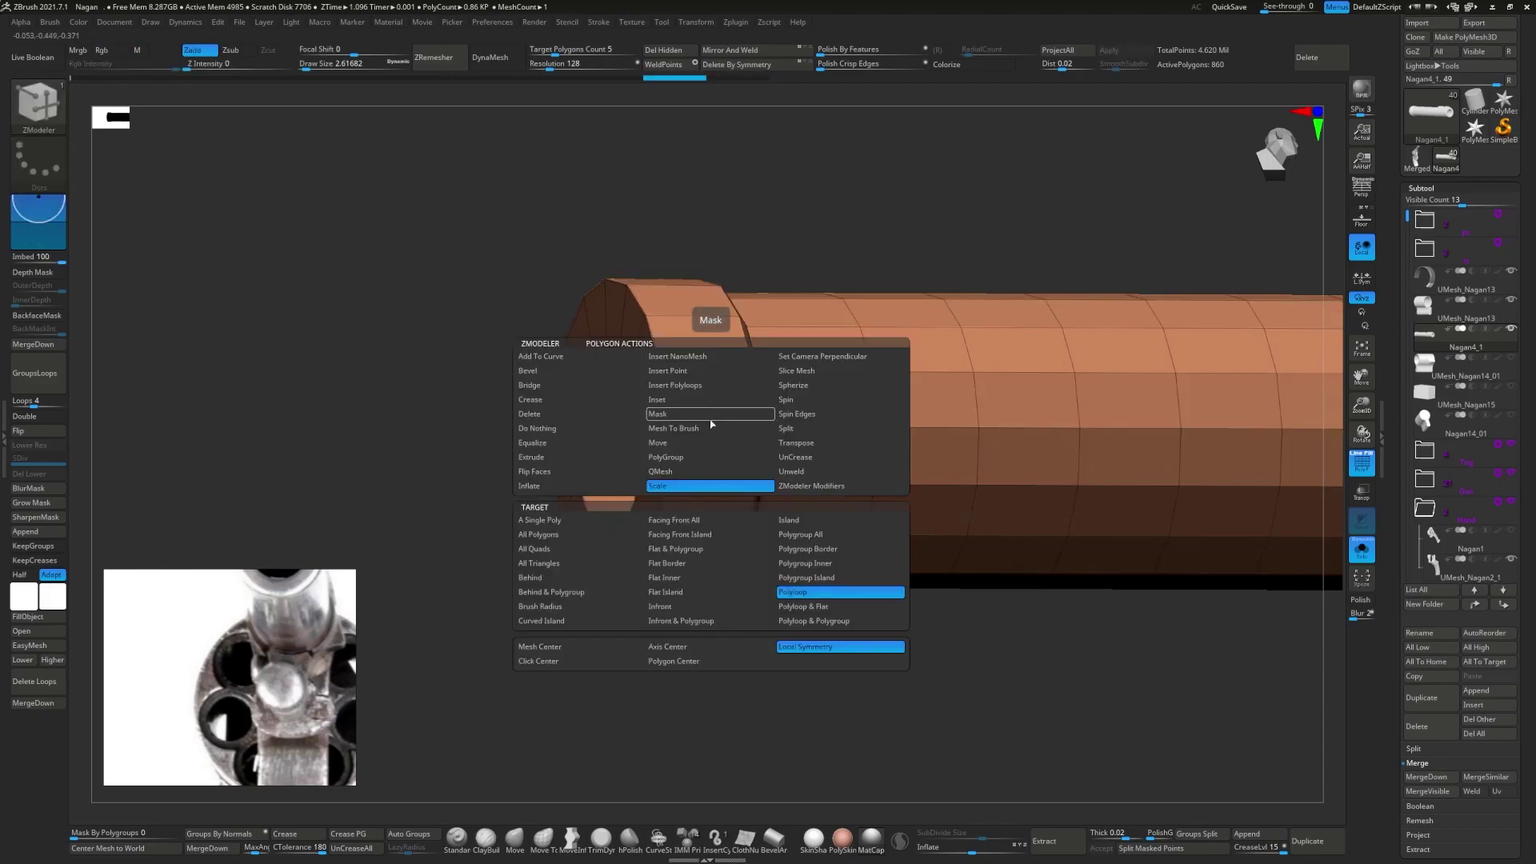
{"action": "right_click_drag", "start_coordinate": [711, 425], "coordinate": [683, 319]}
{"action": "key", "text": "space"}
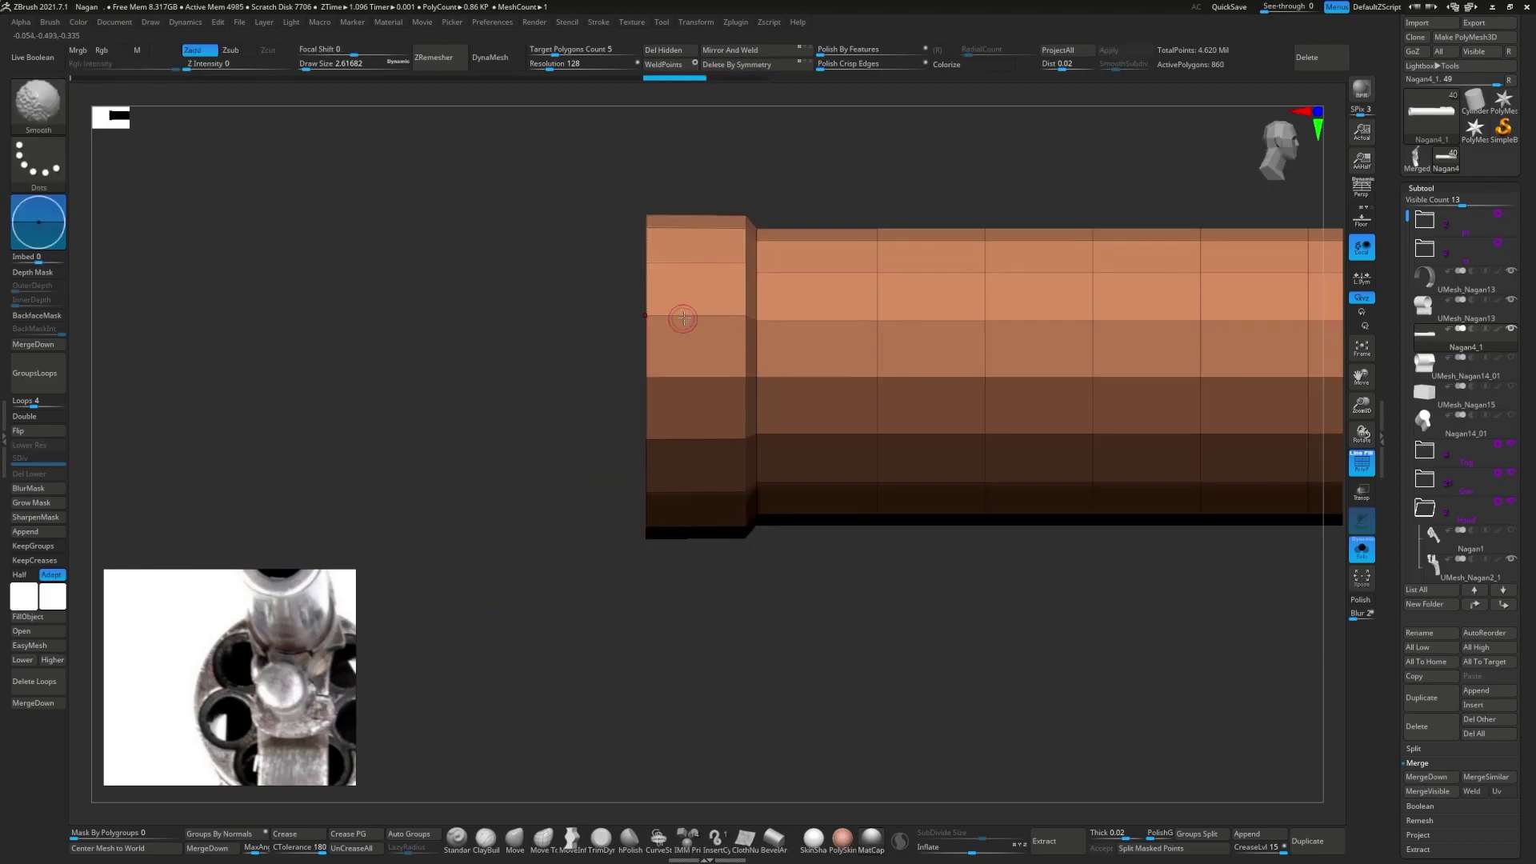
{"action": "key", "text": "space"}
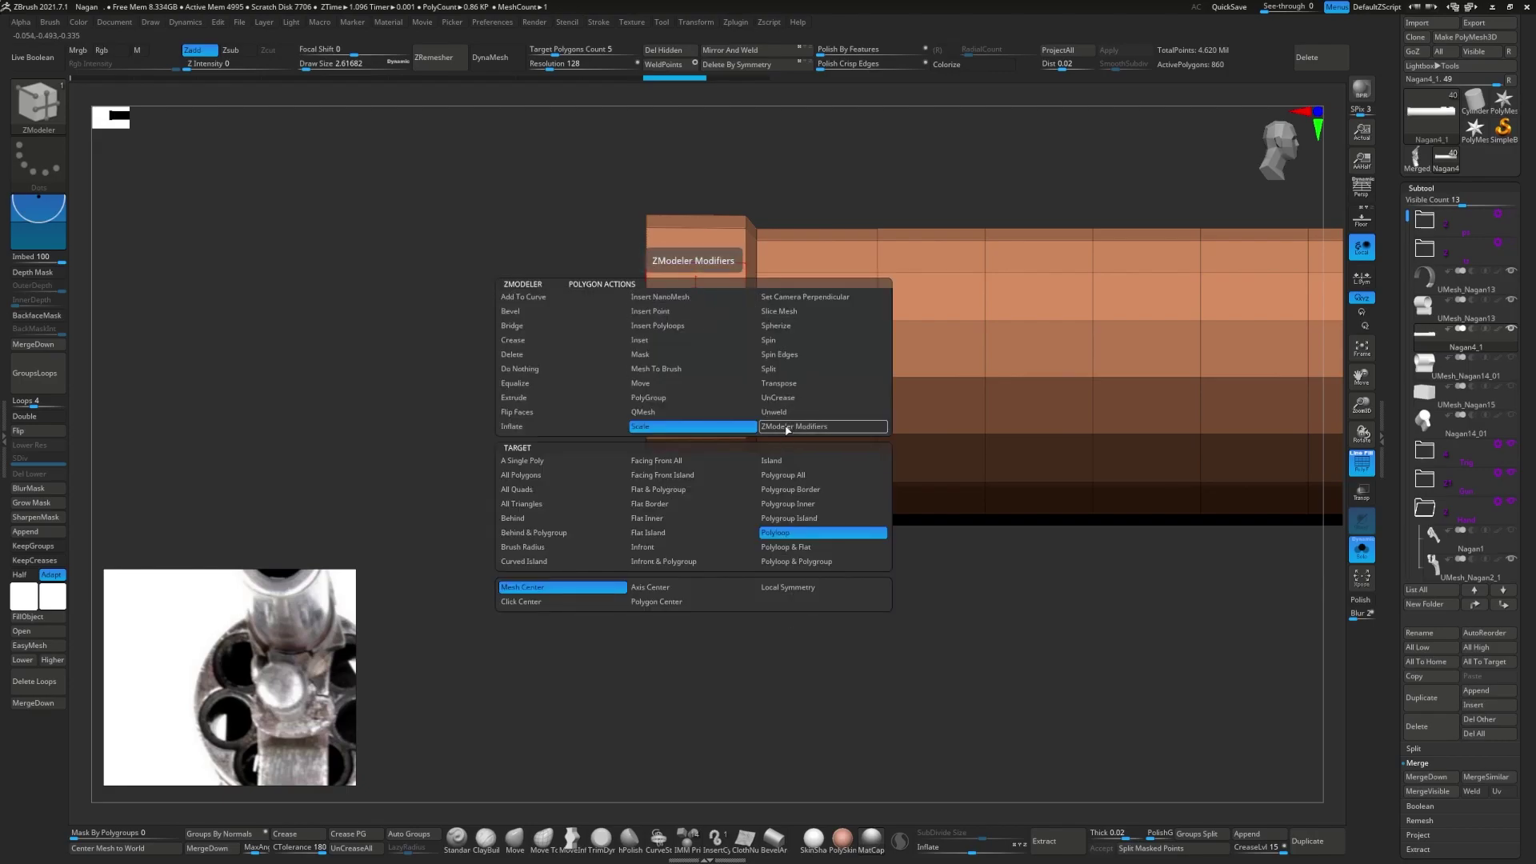
{"action": "right_click_drag", "start_coordinate": [717, 449], "coordinate": [672, 384]}
- Mask and invert around the barrel's rear collar, then scale it down with the Transpose gizmo
{"action": "left_click_drag", "start_coordinate": [513, 228], "coordinate": [739, 732], "text": "ctrl"}
{"action": "right_click_drag", "start_coordinate": [548, 397], "coordinate": [676, 374]}
{"action": "left_click", "coordinate": [676, 374], "text": "ctrl"}
{"action": "key", "text": "w"}
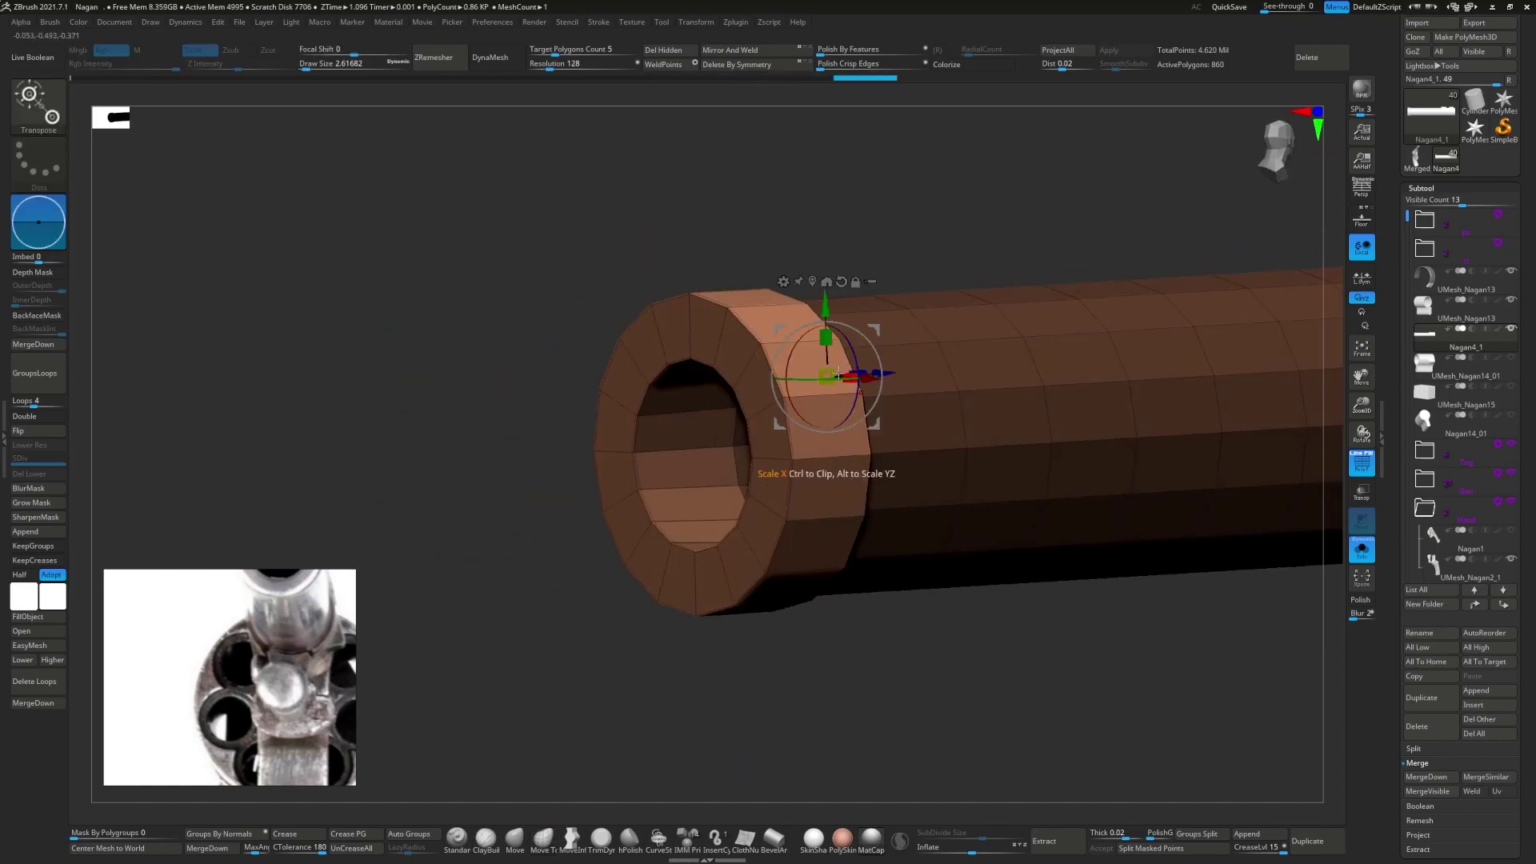
{"action": "right_click_drag", "start_coordinate": [824, 344], "coordinate": [844, 269], "text": "shift"}
{"action": "mouse_move", "coordinate": [832, 459]}
{"action": "left_mouse_down"}
{"action": "mouse_move", "coordinate": [852, 395]}
{"action": "mouse_move", "coordinate": [825, 392]}
{"action": "left_mouse_up"}
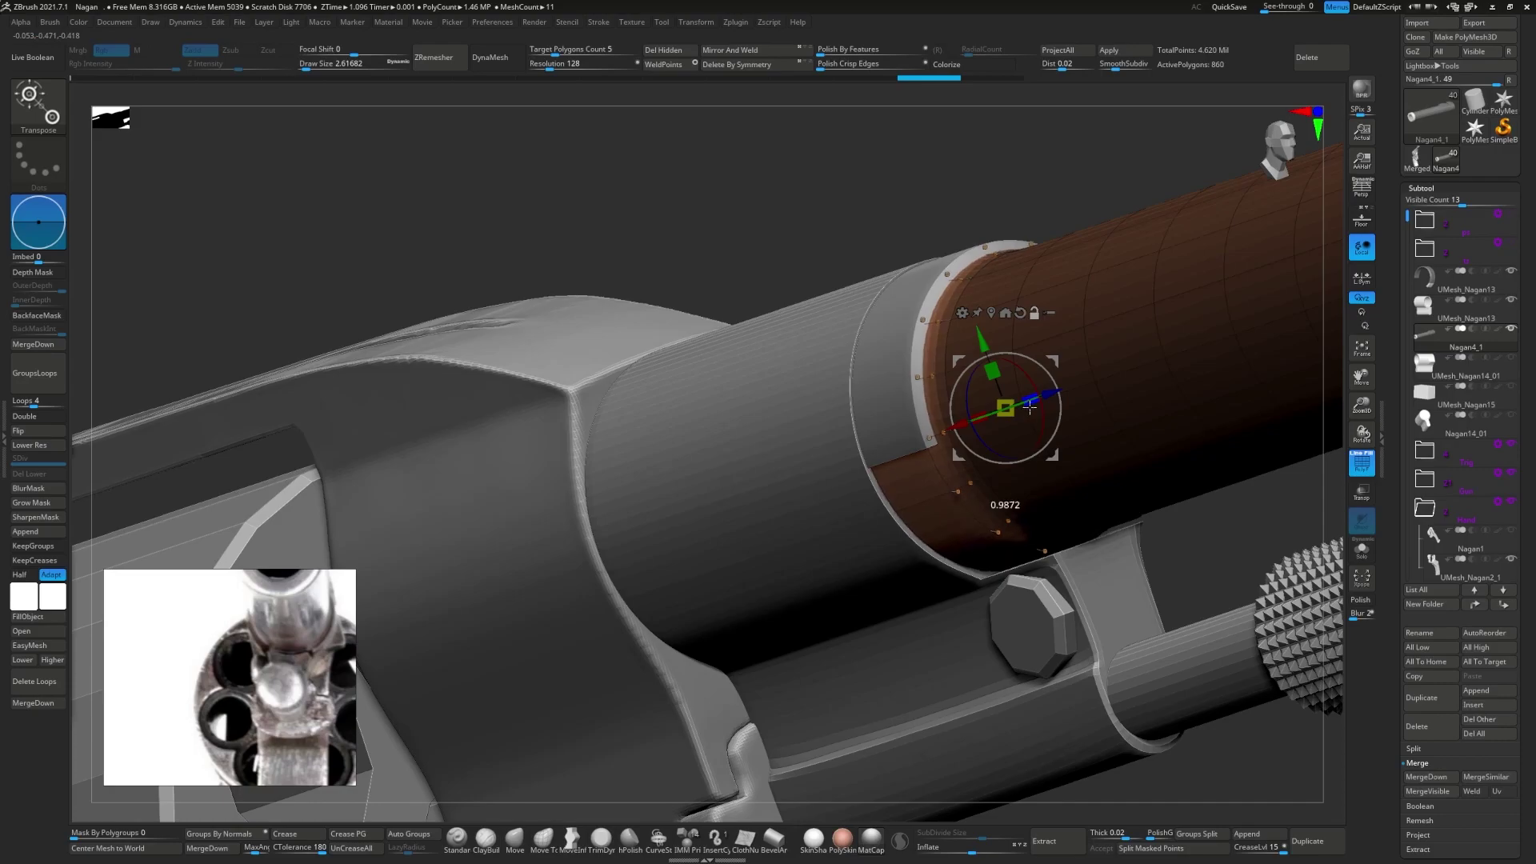
- Orbit around the revolver to check the scaled barrel end against the frame and ejector rod
{"action": "right_click_drag", "start_coordinate": [1030, 407], "coordinate": [996, 560]}
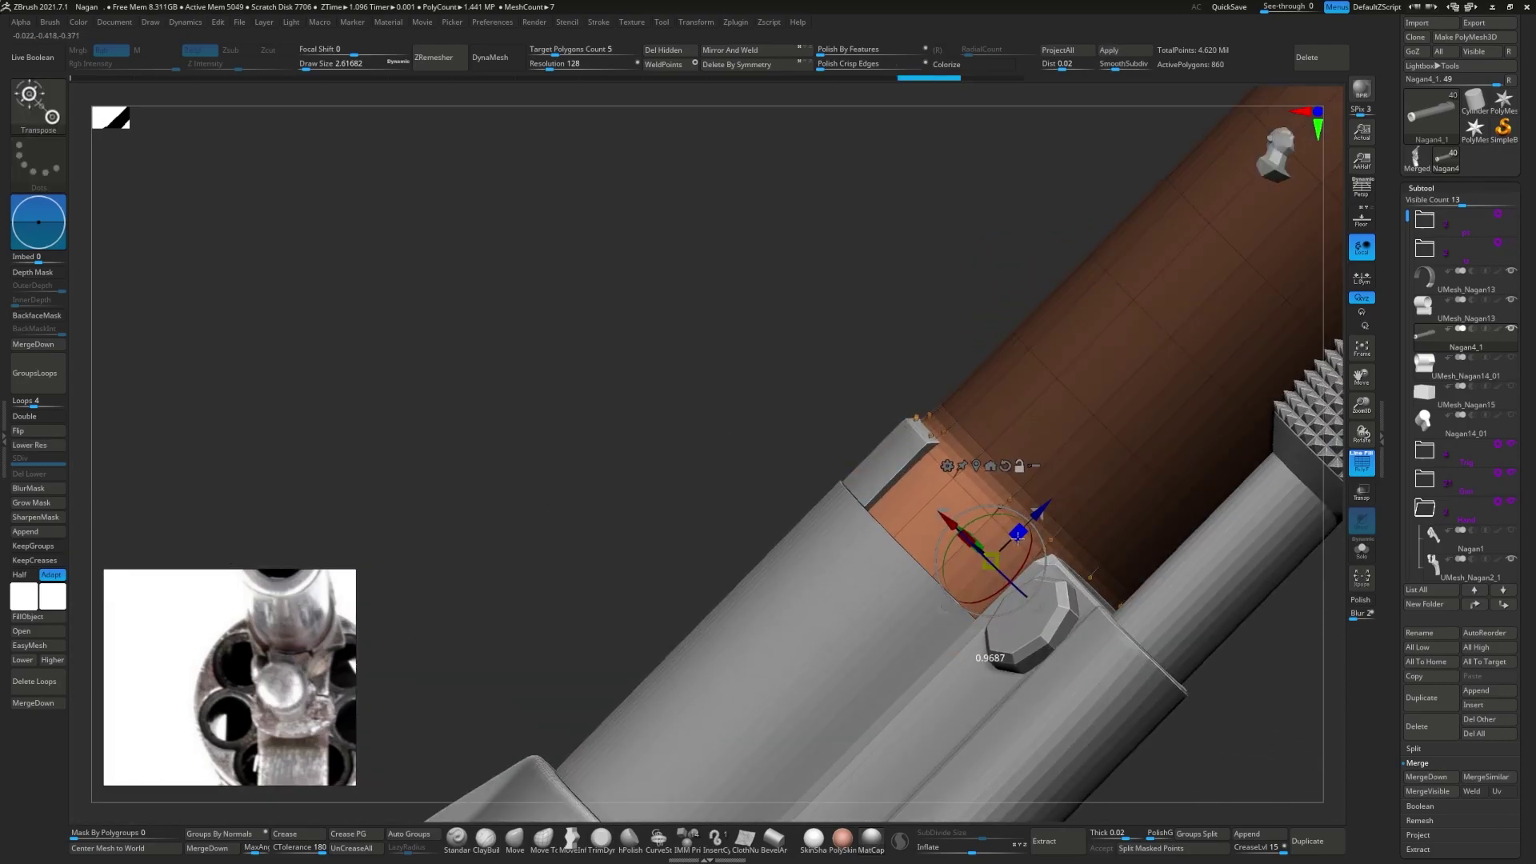
{"action": "right_click_drag", "start_coordinate": [928, 436], "coordinate": [840, 344]}
{"action": "key", "text": "q"}
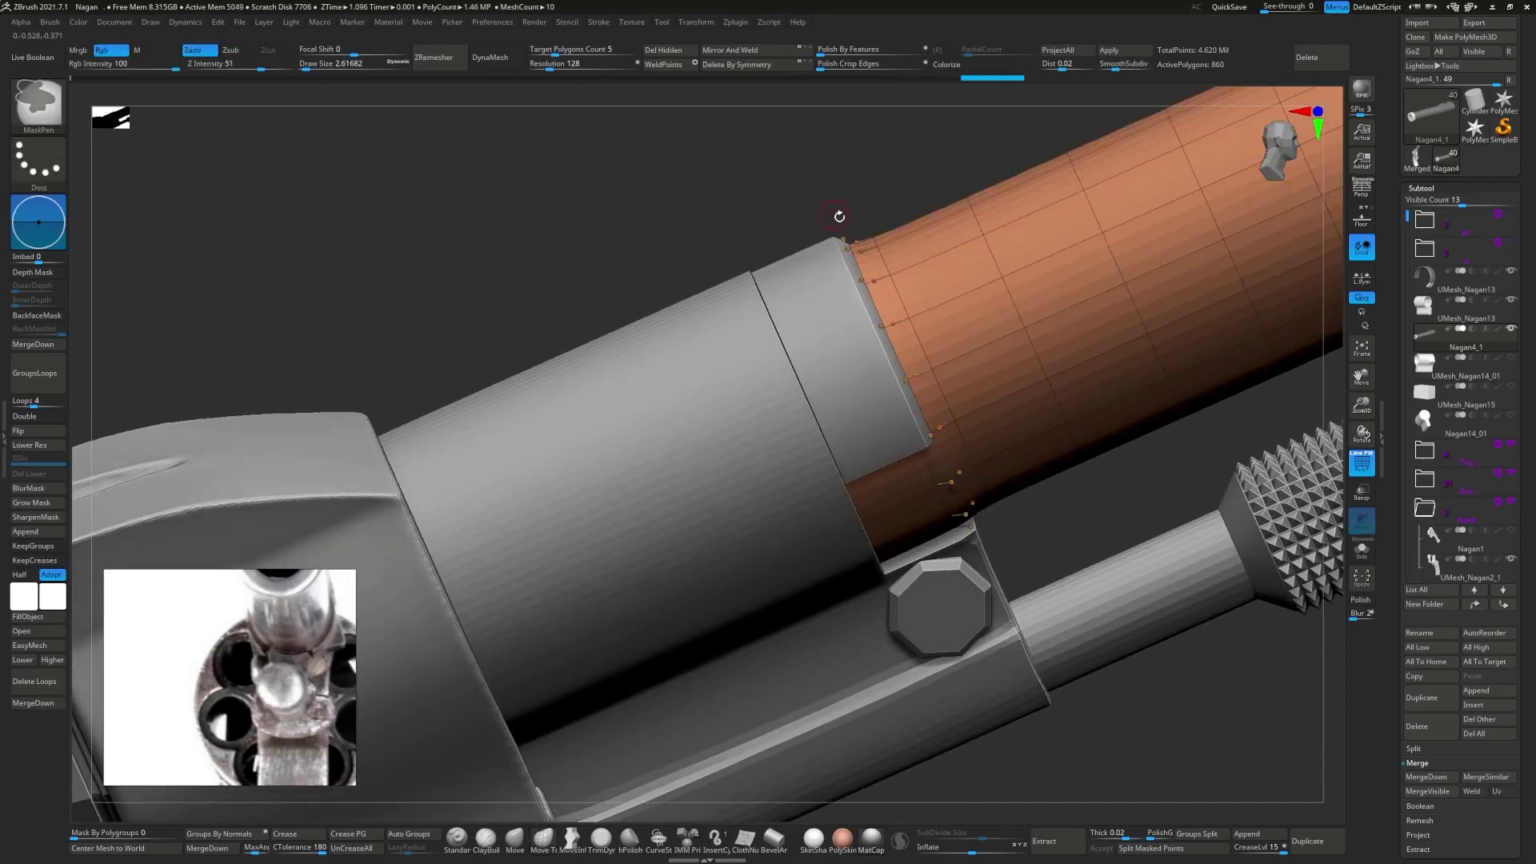
{"action": "mouse_move", "coordinate": [837, 216]}
{"action": "right_mouse_down", "text": "shift"}
{"action": "mouse_move", "coordinate": [939, 402]}
{"action": "mouse_move", "coordinate": [971, 405]}
{"action": "mouse_move", "coordinate": [938, 386]}
{"action": "right_mouse_up", "text": "shift"}
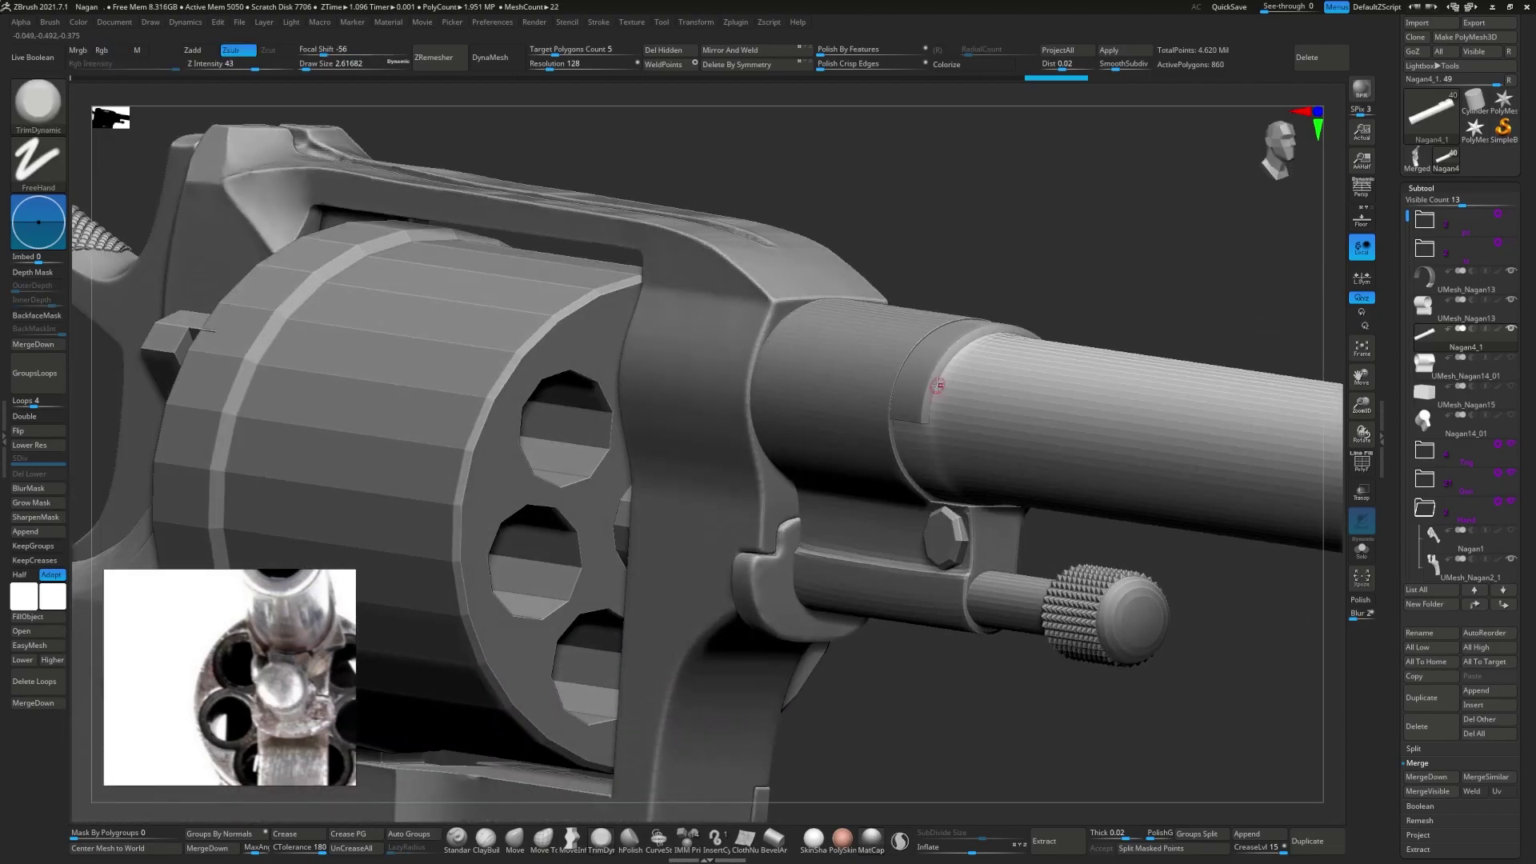
{"action": "right_click_drag", "start_coordinate": [938, 334], "coordinate": [855, 465]}
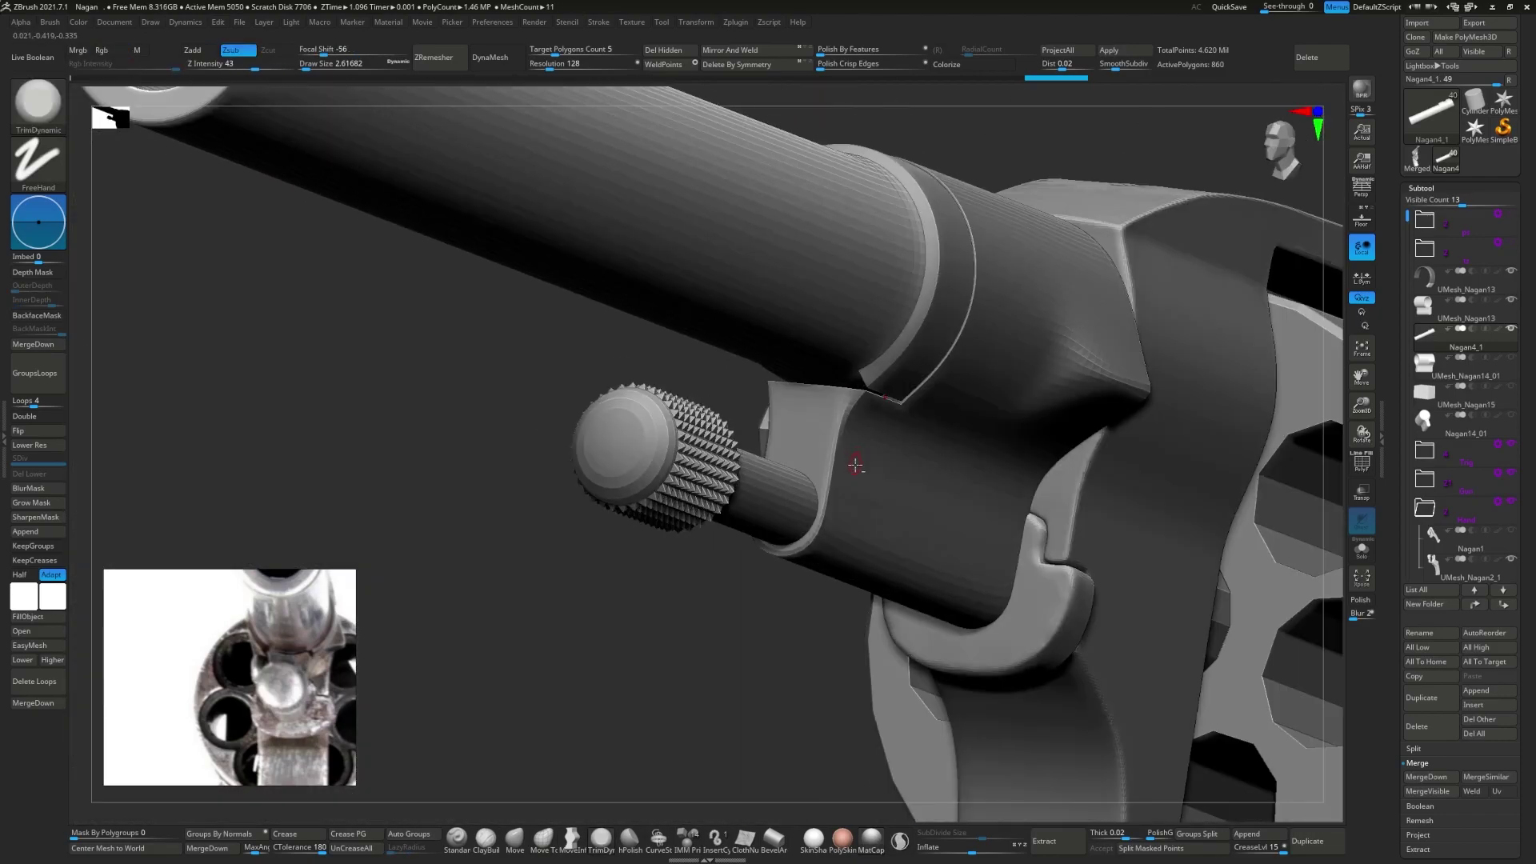
- Select UMesh_Nagan13, solo it with polyframe, and subdivide the sleeve mesh
{"action": "left_click", "coordinate": [855, 465], "text": "alt"}
{"action": "key", "text": "shift+f"}
{"action": "key", "text": "f"}
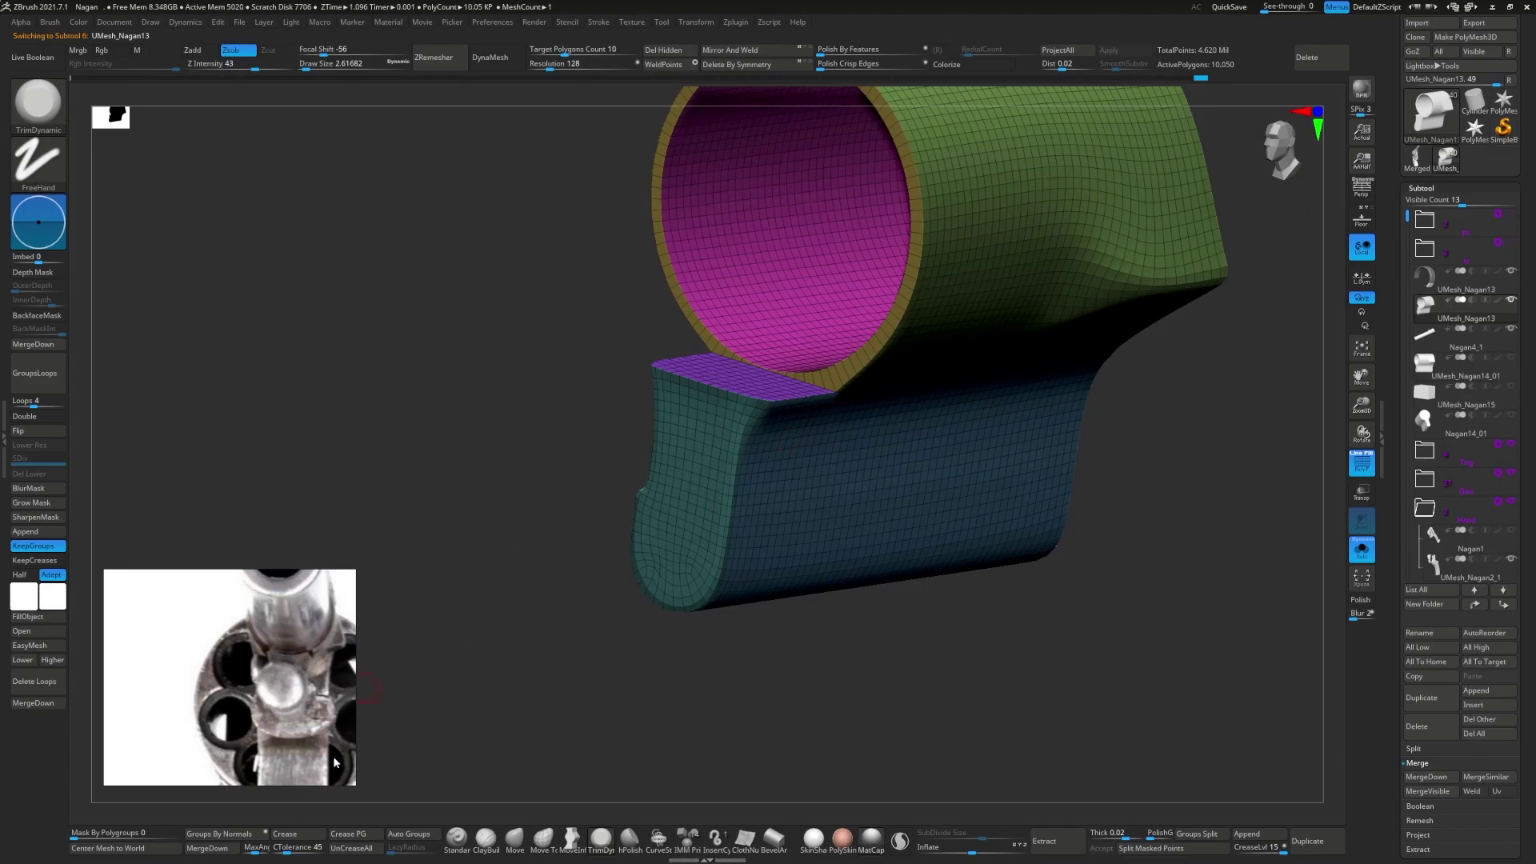
{"action": "mouse_move", "coordinate": [720, 560]}
{"action": "right_mouse_down"}
{"action": "mouse_move", "coordinate": [839, 446]}
{"action": "mouse_move", "coordinate": [822, 490]}
{"action": "mouse_move", "coordinate": [788, 480]}
{"action": "mouse_move", "coordinate": [1004, 483]}
{"action": "mouse_move", "coordinate": [784, 504]}
{"action": "mouse_move", "coordinate": [189, 409]}
{"action": "right_mouse_up"}
{"action": "key", "text": "shift+f"}
{"action": "key", "text": "ctrl+d"}
{"action": "key", "text": "ctrl+d"}
{"action": "key", "text": "shift+f"}
- Pick the groove's edge loop with ZModeler Transpose EdgeLoop and scale it across its width
{"action": "key", "text": "space"}
{"action": "left_click", "coordinate": [887, 483]}
{"action": "key", "text": "q"}
{"action": "key", "text": "space"}
{"action": "left_click", "coordinate": [785, 504]}
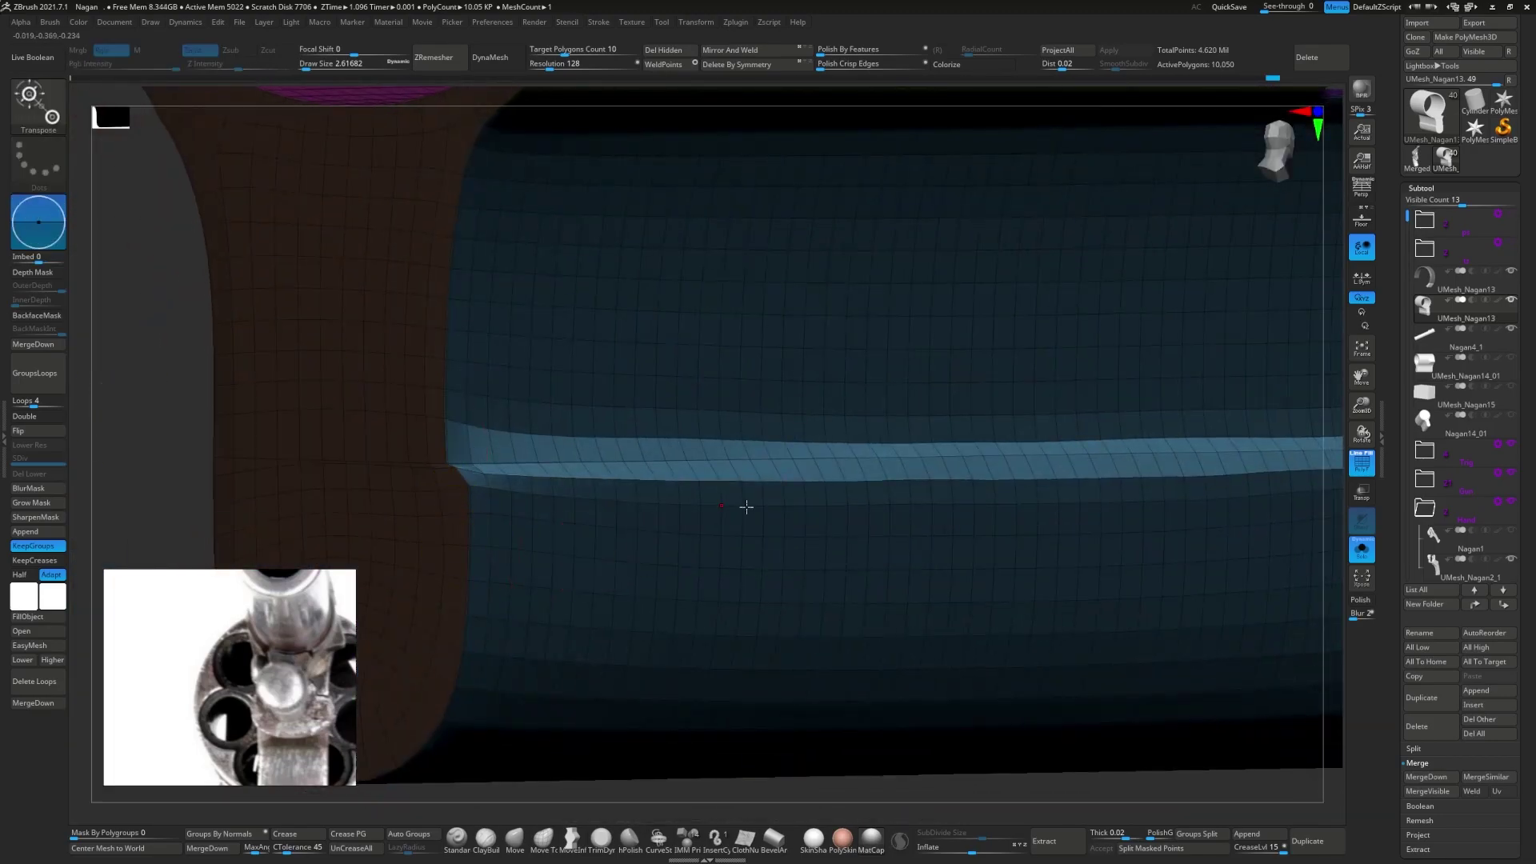
{"action": "right_click_drag", "start_coordinate": [746, 506], "coordinate": [879, 358]}
{"action": "right_click_drag", "start_coordinate": [1052, 274], "coordinate": [1531, 491], "text": "ctrl"}
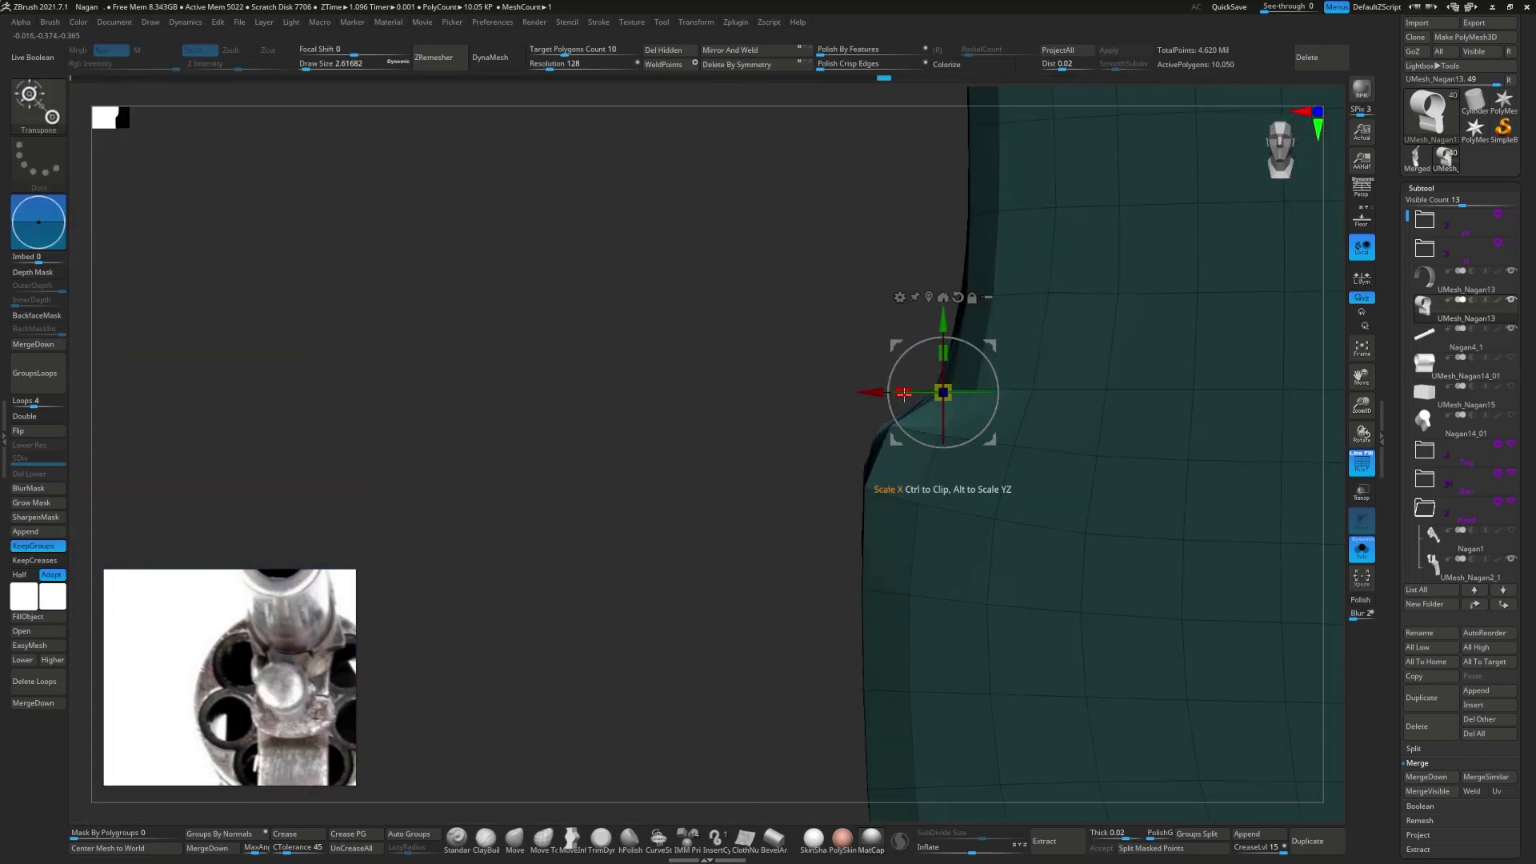
- Orbit around the lug and select another edge loop along the groove
{"action": "right_click_drag", "start_coordinate": [1034, 364], "coordinate": [975, 164]}
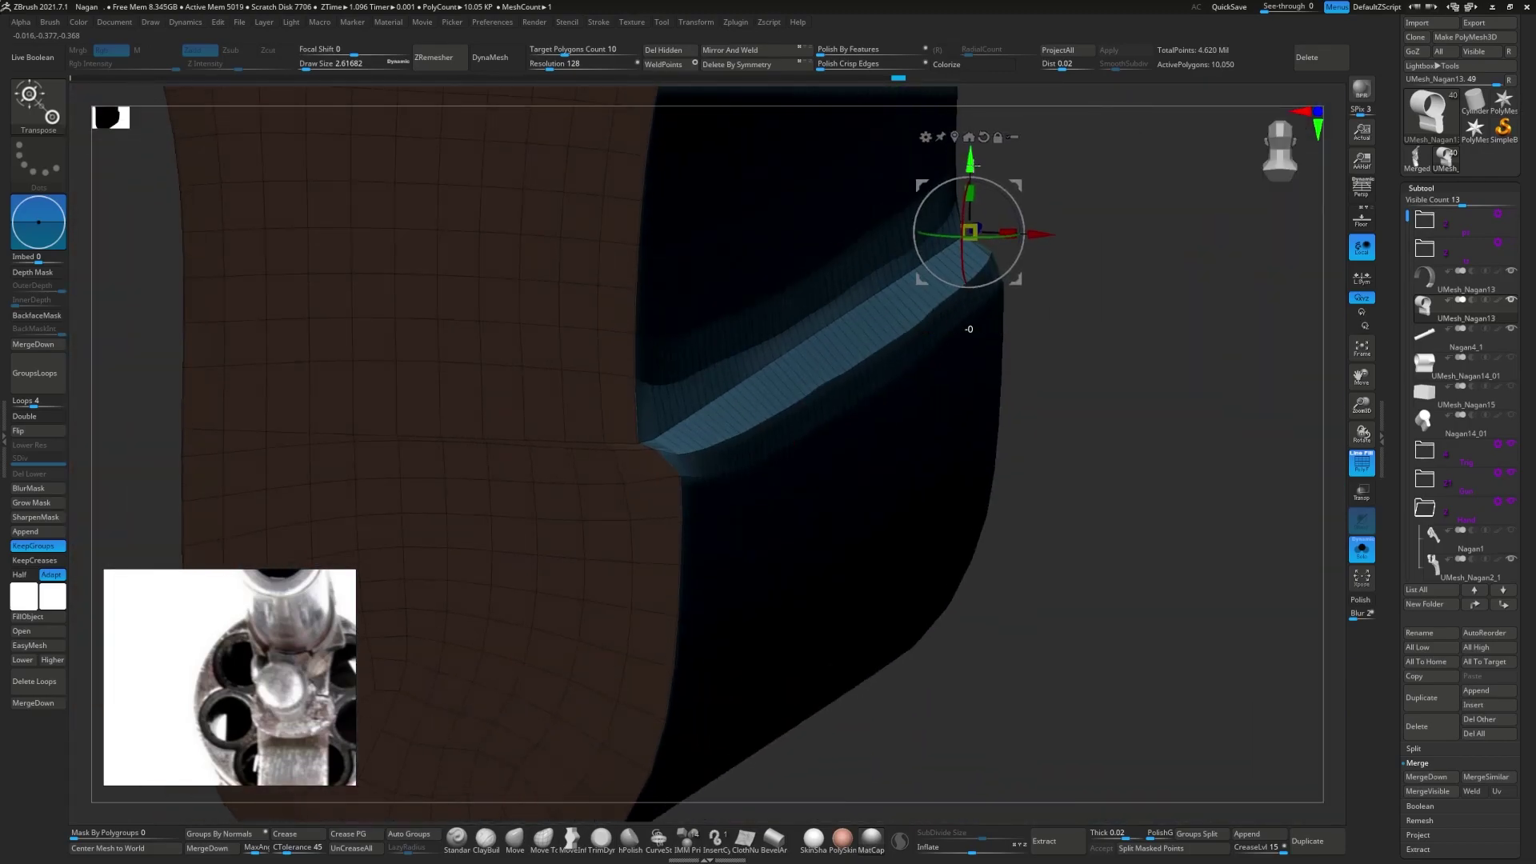
{"action": "mouse_move", "coordinate": [880, 400]}
{"action": "right_mouse_down"}
{"action": "mouse_move", "coordinate": [806, 344]}
{"action": "mouse_move", "coordinate": [919, 405]}
{"action": "mouse_move", "coordinate": [514, 627]}
{"action": "mouse_move", "coordinate": [775, 480]}
{"action": "right_mouse_up"}
{"action": "key", "text": "q"}
{"action": "left_click", "coordinate": [775, 480]}
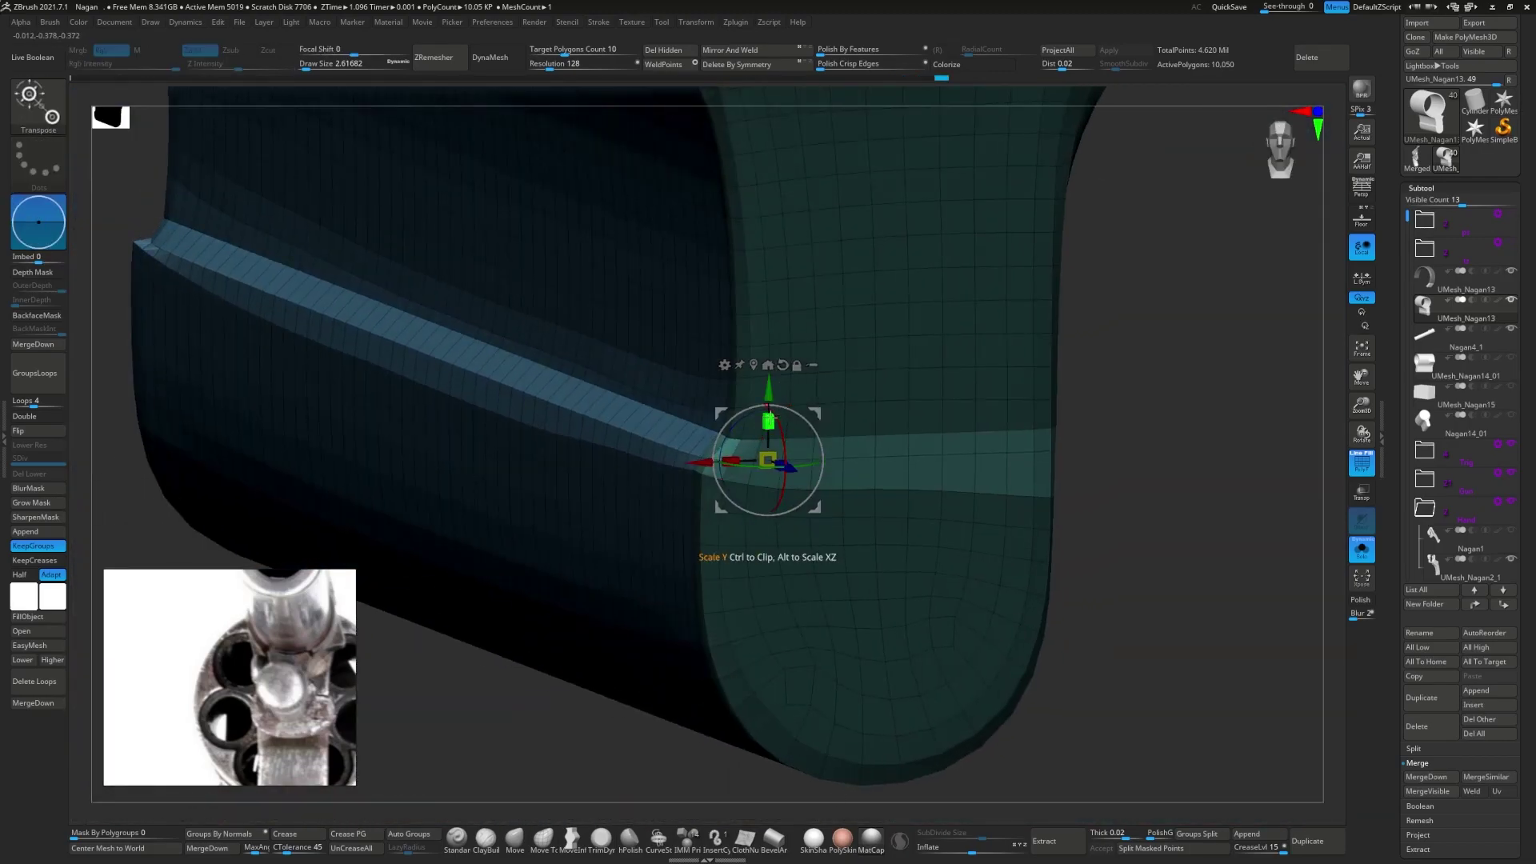
{"action": "key", "text": "q"}
{"action": "mouse_move", "coordinate": [768, 417]}
{"action": "right_mouse_down"}
{"action": "mouse_move", "coordinate": [561, 363]}
{"action": "mouse_move", "coordinate": [822, 315]}
{"action": "mouse_move", "coordinate": [515, 387]}
{"action": "mouse_move", "coordinate": [737, 469]}
{"action": "mouse_move", "coordinate": [280, 666]}
{"action": "right_mouse_up"}
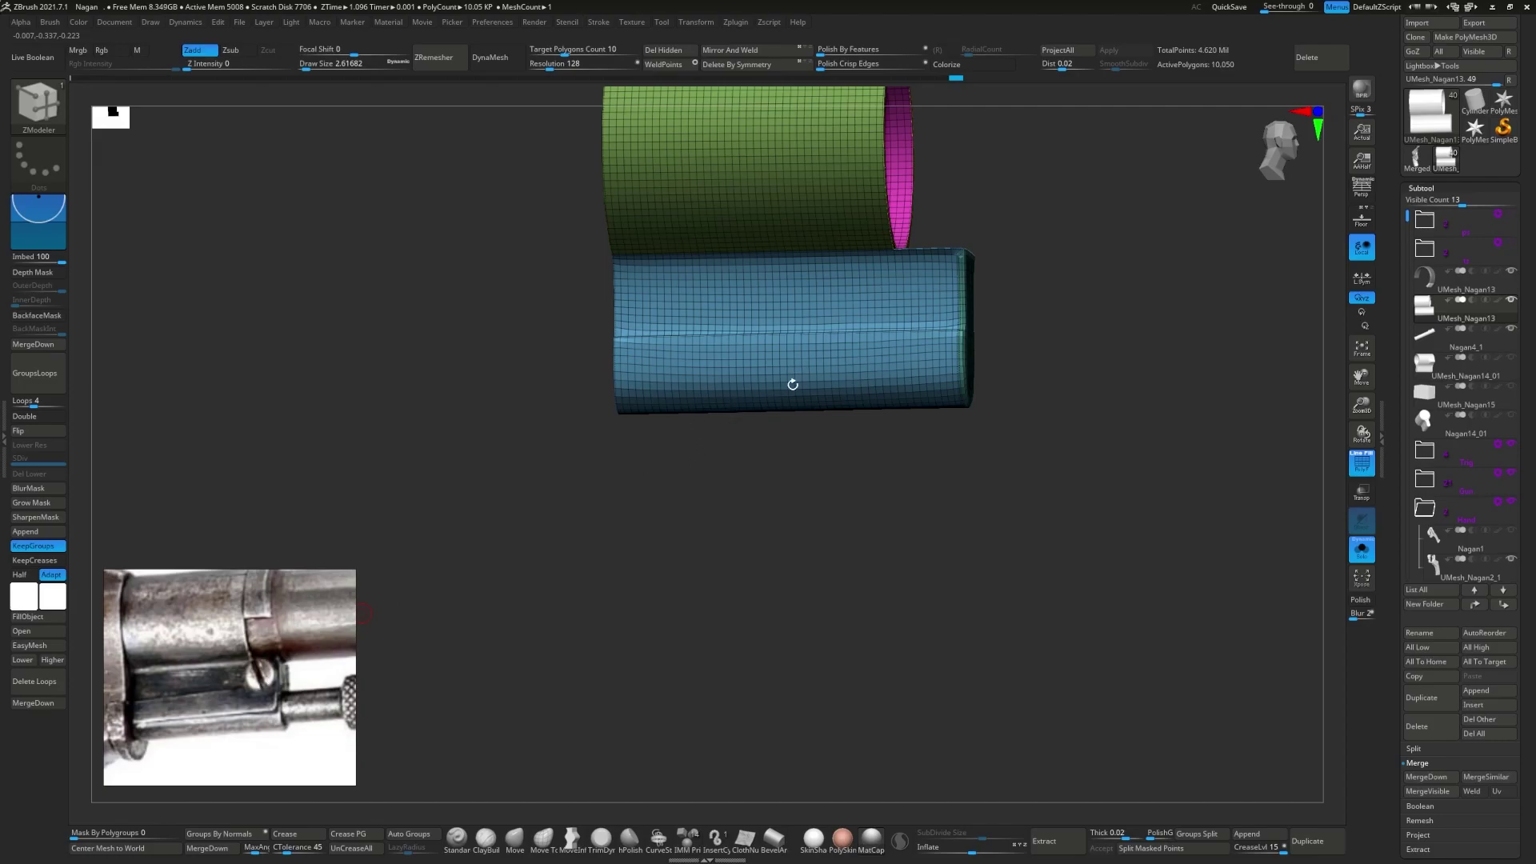
- Clip the lug's right end straight with ClipCurve and slice a new polygroup loop
{"action": "mouse_move", "coordinate": [969, 300]}
{"action": "right_mouse_down"}
{"action": "mouse_move", "coordinate": [1001, 284]}
{"action": "mouse_move", "coordinate": [800, 400]}
{"action": "mouse_move", "coordinate": [560, 480]}
{"action": "right_mouse_up"}
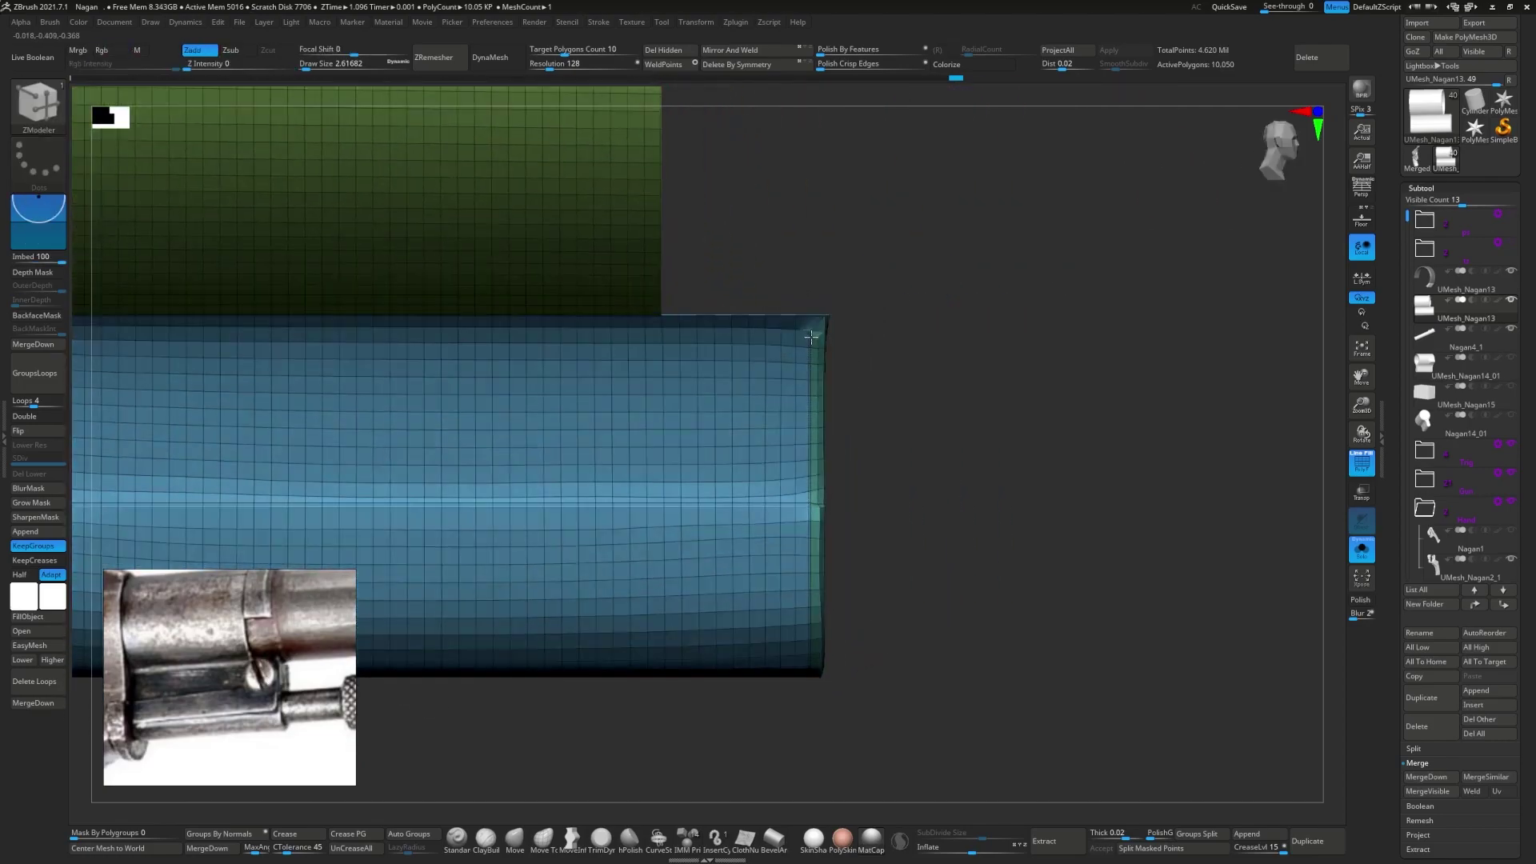
{"action": "left_click", "coordinate": [38, 104], "text": "ctrl+shift"}
{"action": "left_click_drag", "start_coordinate": [809, 257], "coordinate": [805, 781], "text": "ctrl+shift"}
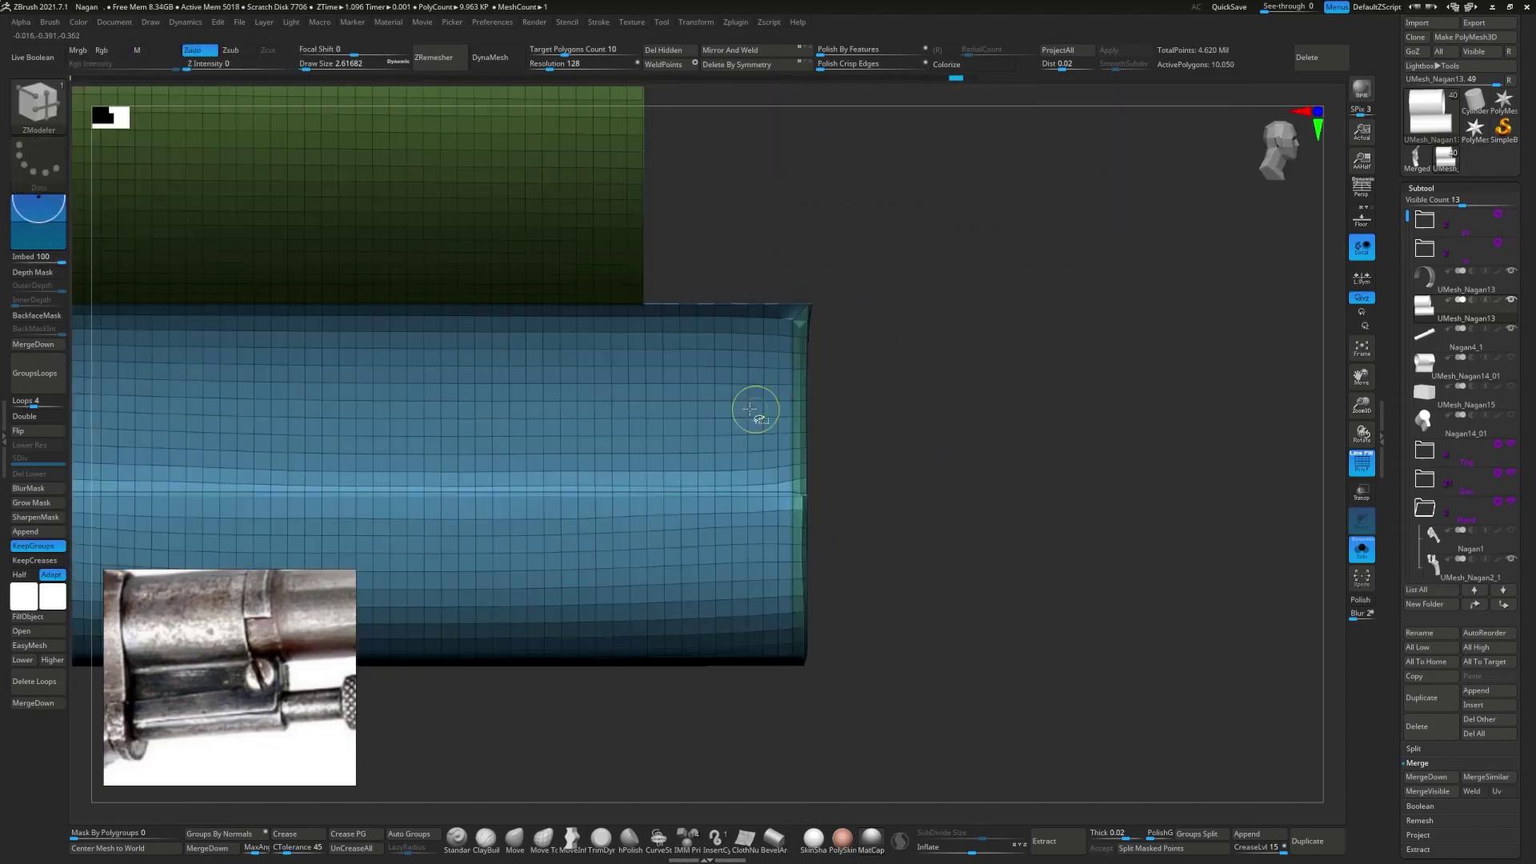
{"action": "left_click_drag", "start_coordinate": [701, 379], "coordinate": [655, 418], "text": "ctrl+shift"}
{"action": "mouse_move", "coordinate": [577, 422]}
{"action": "right_mouse_down"}
{"action": "mouse_move", "coordinate": [761, 344]}
{"action": "mouse_move", "coordinate": [729, 400]}
{"action": "mouse_move", "coordinate": [788, 299]}
{"action": "mouse_move", "coordinate": [799, 340]}
{"action": "mouse_move", "coordinate": [795, 257]}
{"action": "right_mouse_up"}
- Cut the lug's opposite end flat and nudge it inward with Transpose
{"action": "key", "text": "ctrl"}
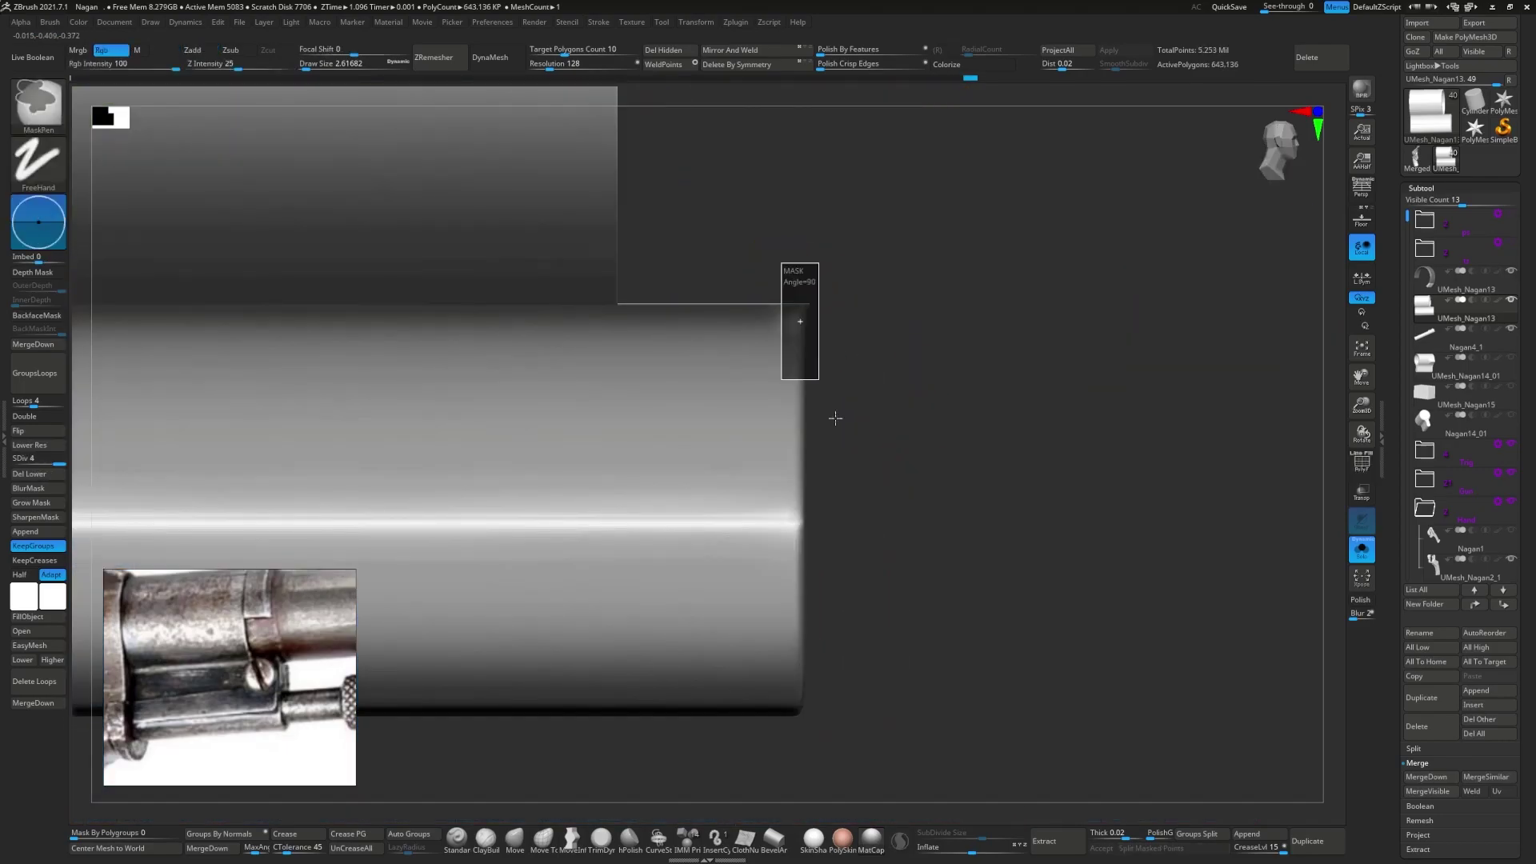
{"action": "left_click_drag", "start_coordinate": [887, 264], "coordinate": [900, 772], "text": "ctrl+shift"}
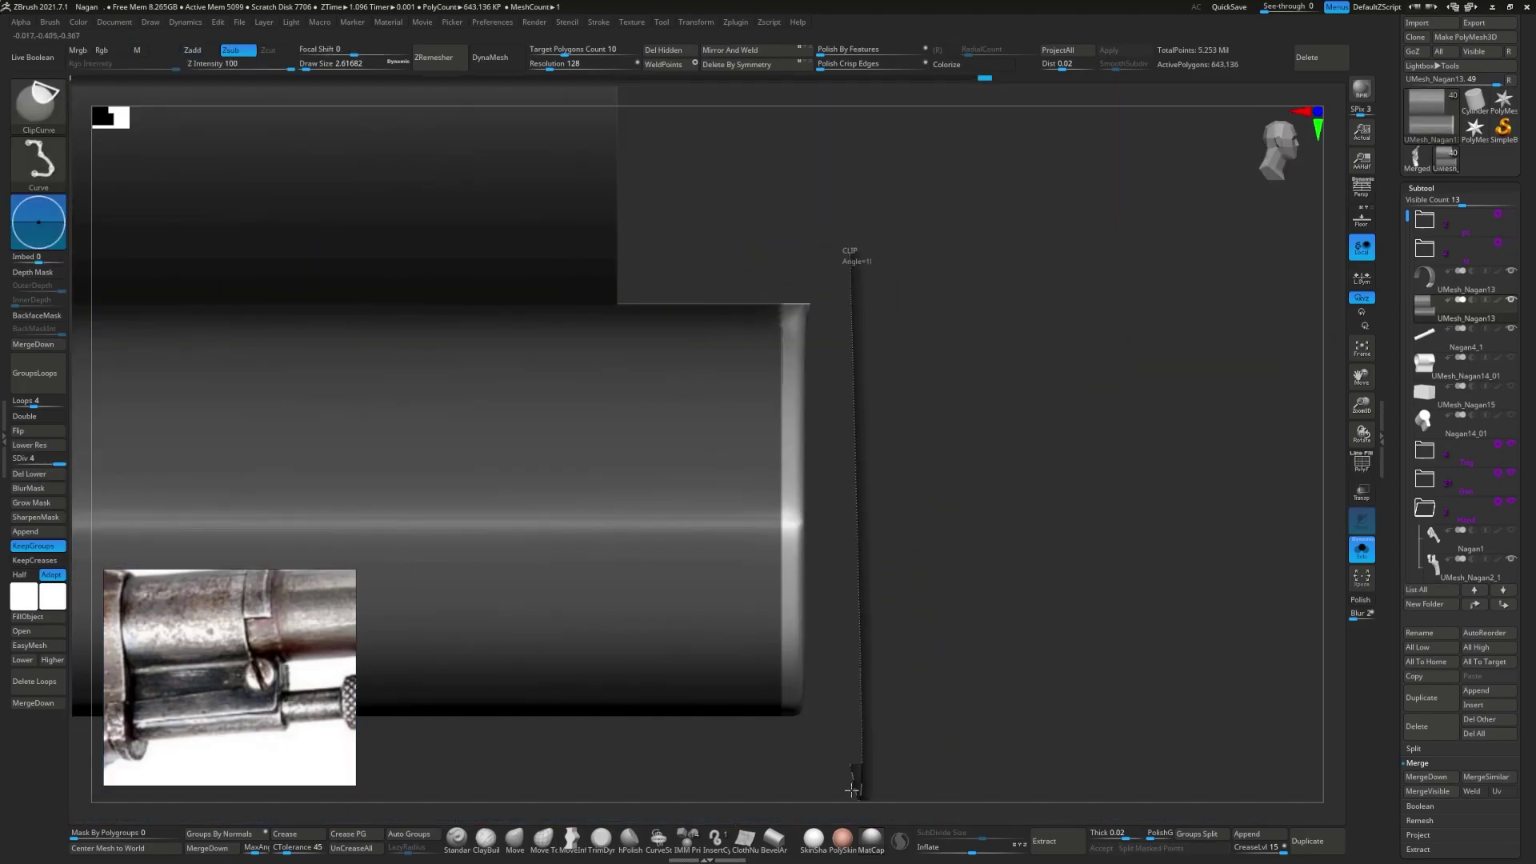
{"action": "left_click_drag", "start_coordinate": [813, 200], "coordinate": [813, 201], "text": "ctrl+shift"}
{"action": "mouse_move", "coordinate": [814, 202]}
{"action": "right_mouse_down"}
{"action": "mouse_move", "coordinate": [760, 357]}
{"action": "mouse_move", "coordinate": [875, 322]}
{"action": "mouse_move", "coordinate": [794, 358]}
{"action": "mouse_move", "coordinate": [816, 387]}
{"action": "right_mouse_up"}
{"action": "key", "text": "w"}
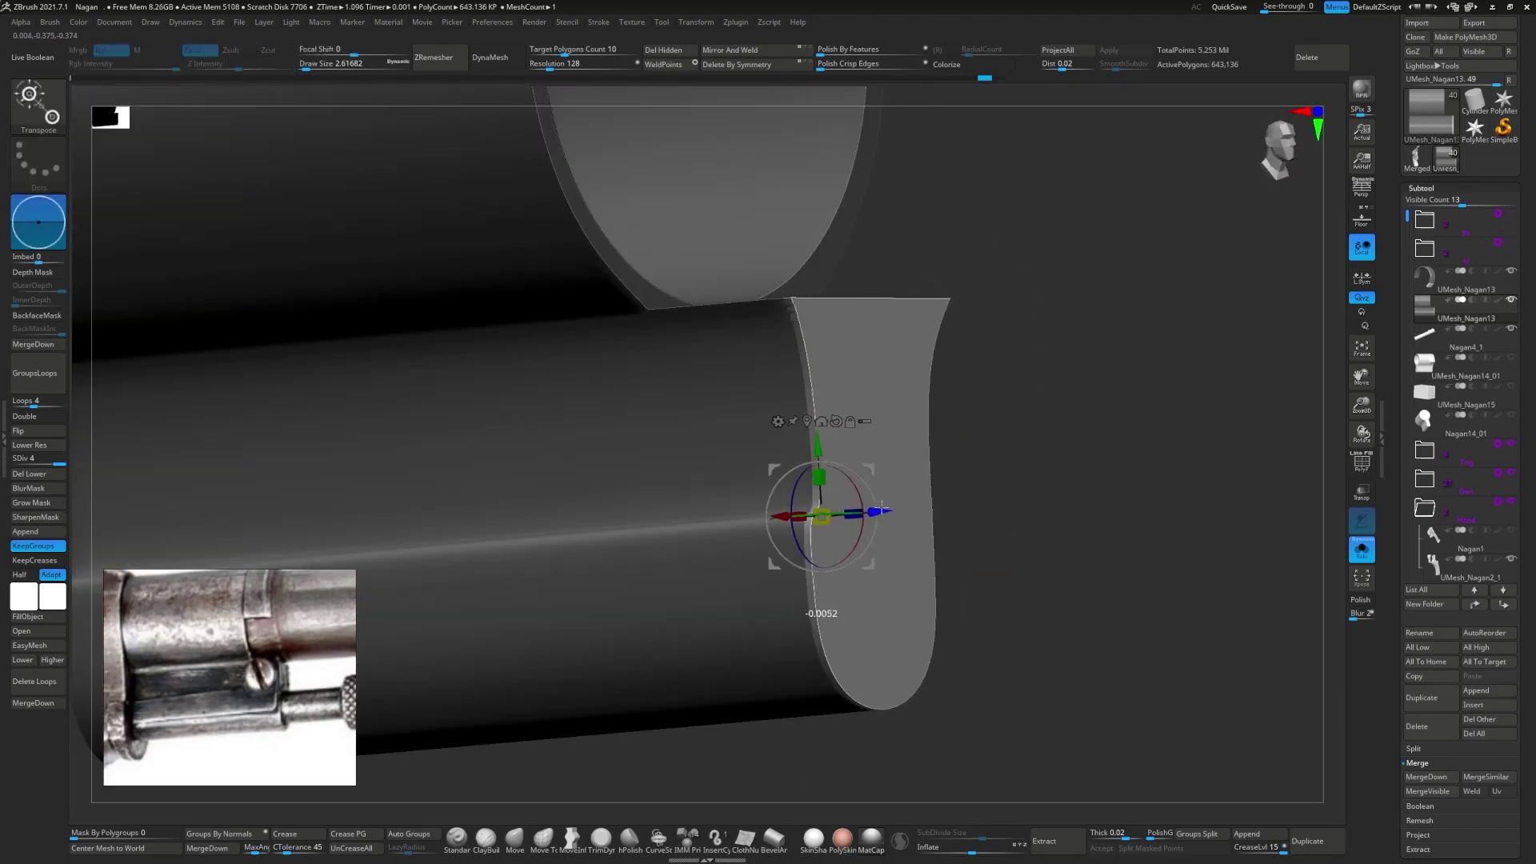
{"action": "mouse_move", "coordinate": [822, 521]}
{"action": "right_mouse_down", "text": "ctrl"}
{"action": "mouse_move", "coordinate": [938, 502]}
{"action": "mouse_move", "coordinate": [1029, 367]}
{"action": "mouse_move", "coordinate": [1003, 459]}
{"action": "right_mouse_up", "text": "ctrl"}
{"action": "left_click_drag", "start_coordinate": [987, 504], "coordinate": [963, 500]}
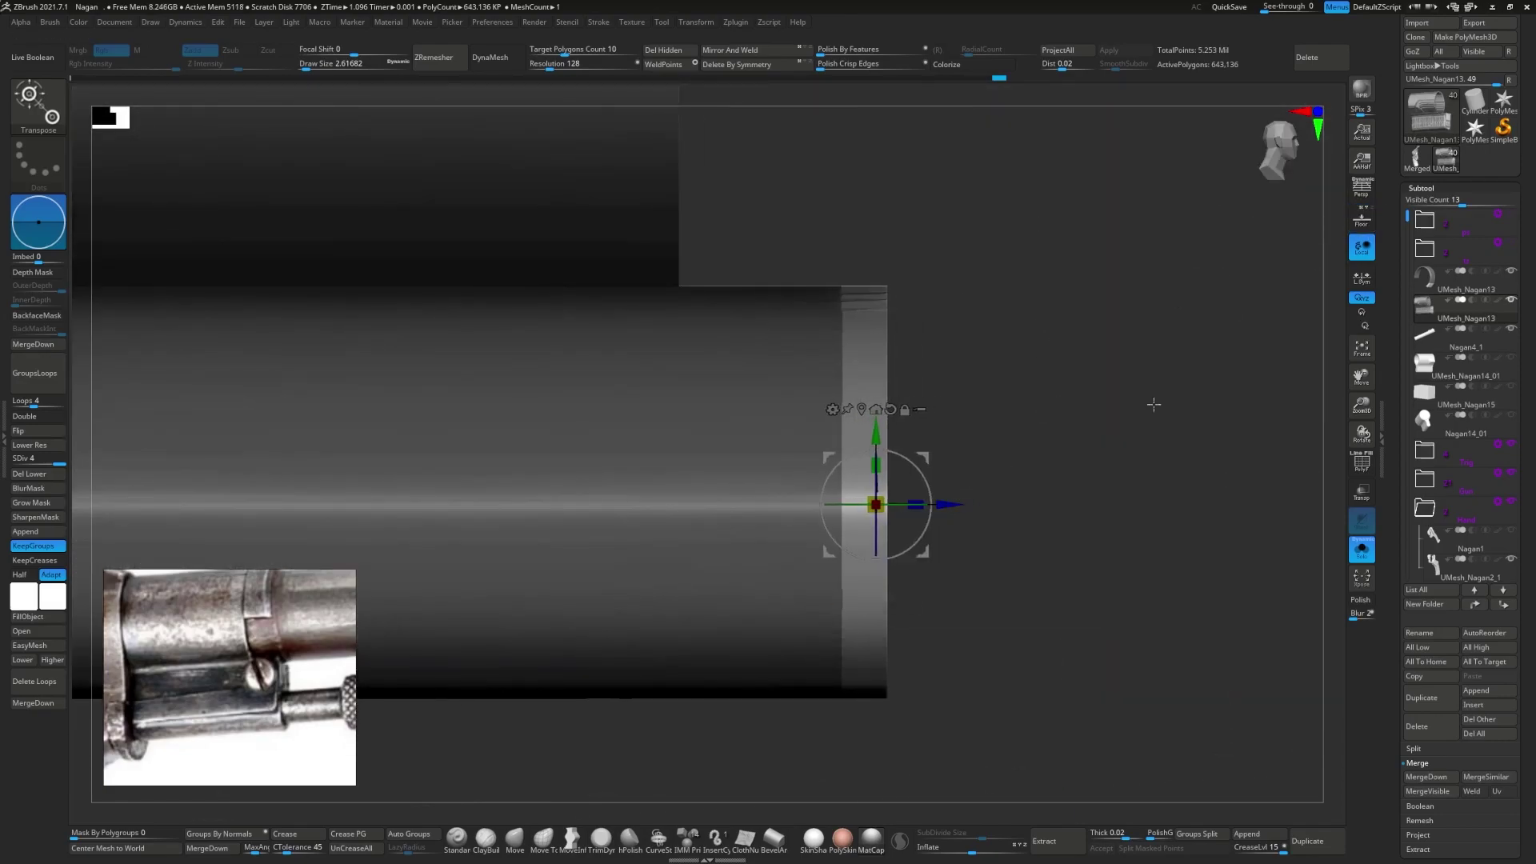
- Turn Solo off and toggle Transp to align the piece with the octagonal bolt
{"action": "left_click", "coordinate": [1361, 550]}
{"action": "right_click_drag", "start_coordinate": [1153, 404], "coordinate": [1154, 448], "text": "ctrl"}
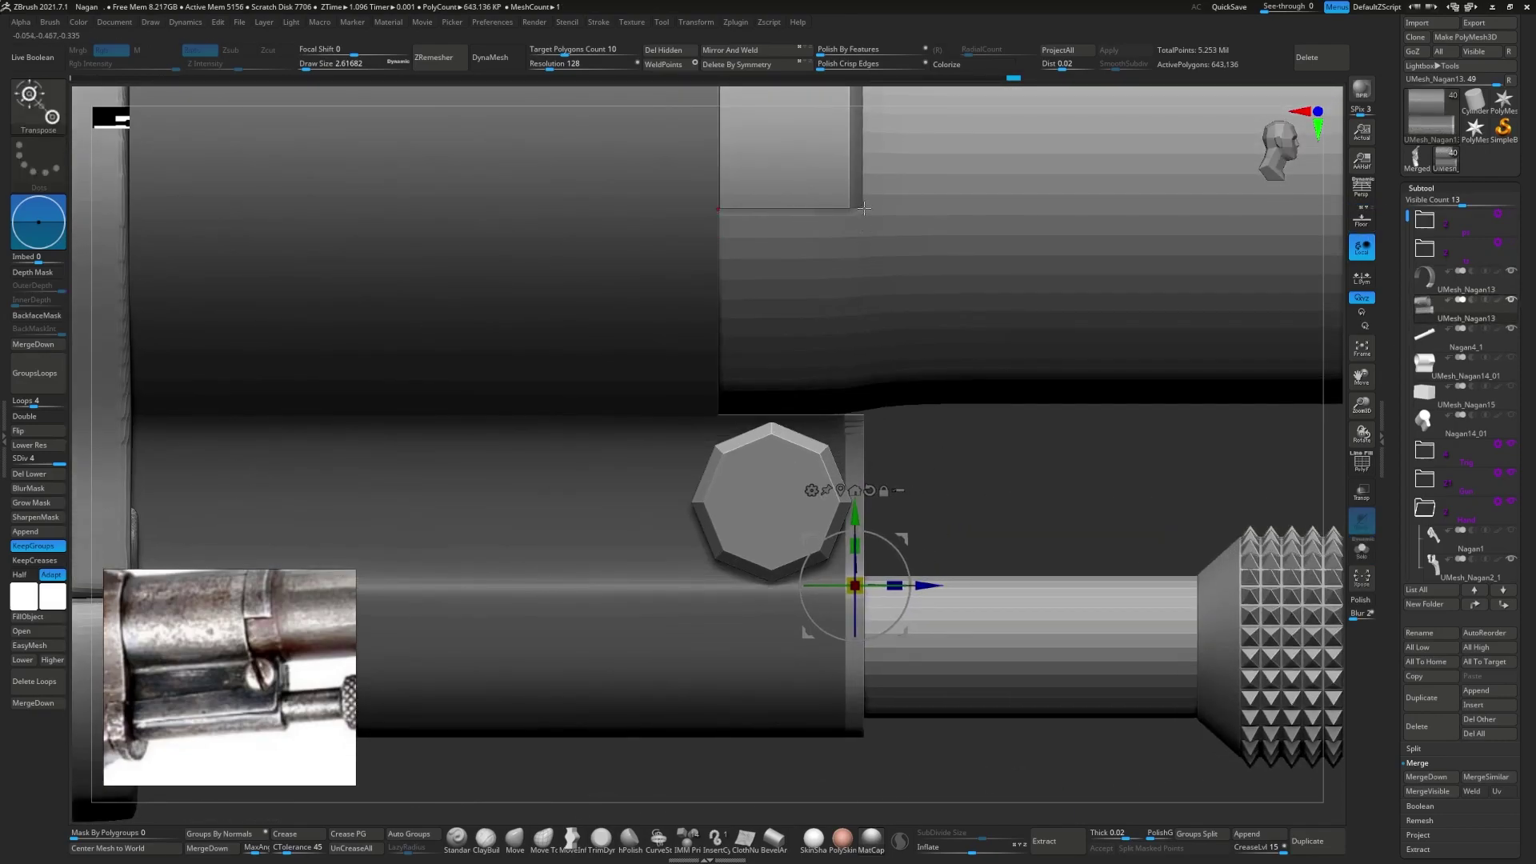
{"action": "left_click", "coordinate": [1362, 491]}
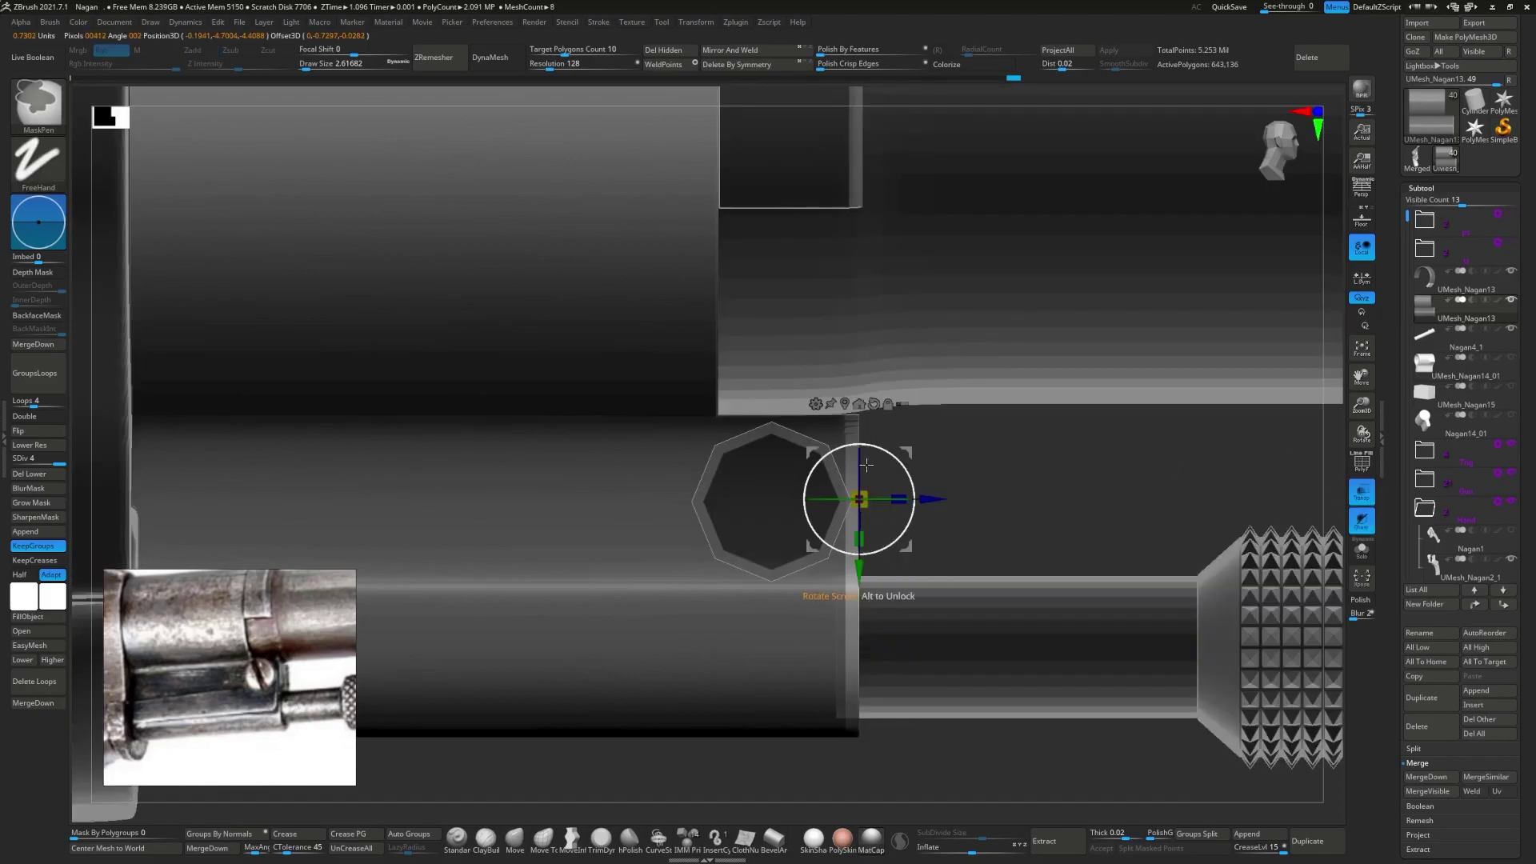
{"action": "left_click_drag", "start_coordinate": [928, 585], "coordinate": [941, 585]}
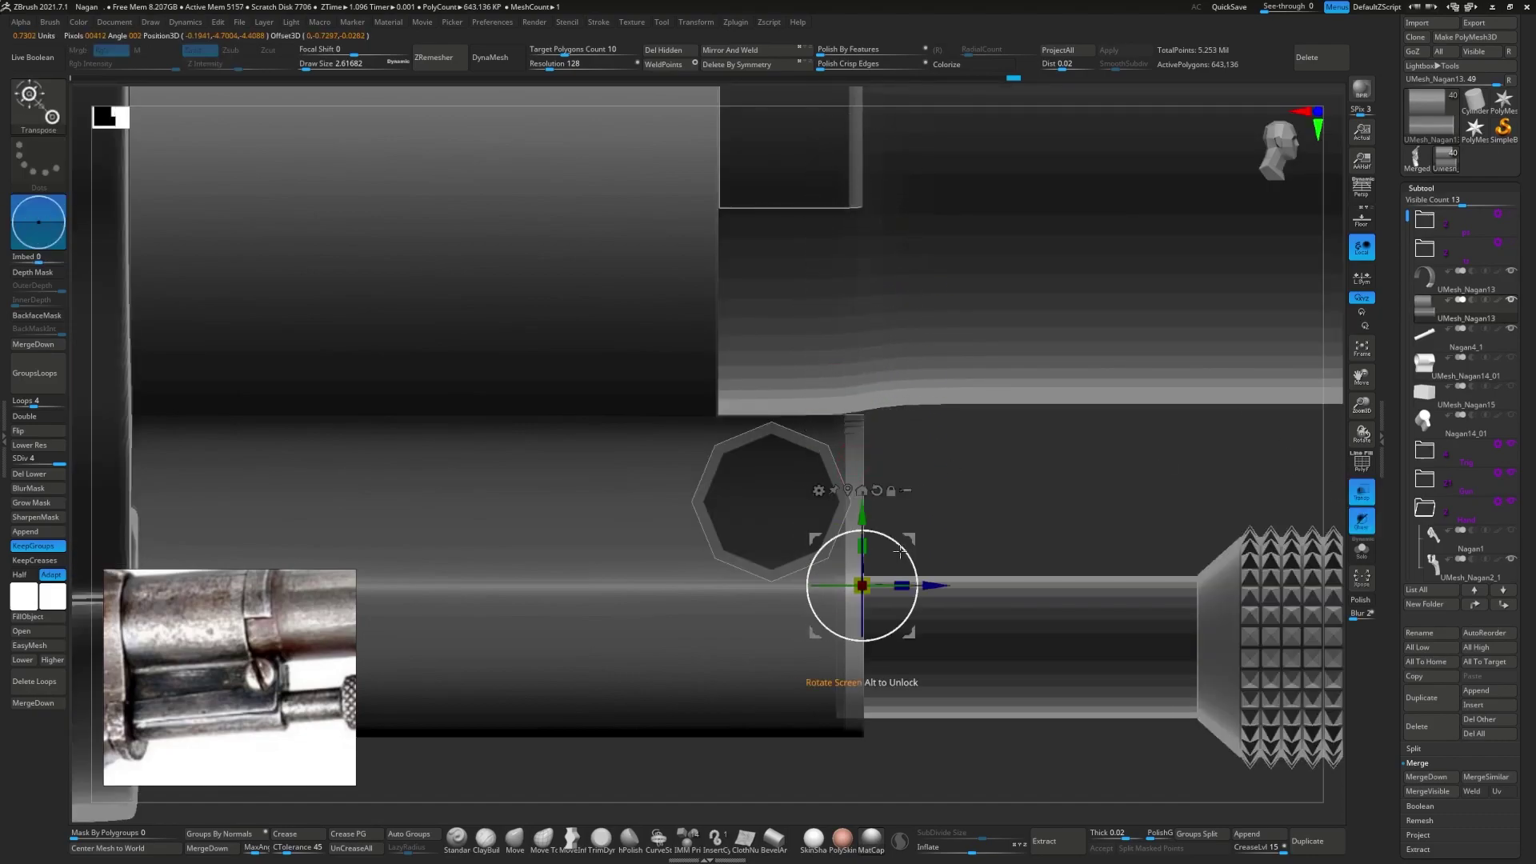
{"action": "left_click", "coordinate": [1361, 491]}
{"action": "mouse_move", "coordinate": [848, 453]}
{"action": "right_mouse_down"}
{"action": "mouse_move", "coordinate": [902, 467]}
{"action": "mouse_move", "coordinate": [689, 446]}
{"action": "mouse_move", "coordinate": [806, 530]}
{"action": "mouse_move", "coordinate": [801, 500]}
{"action": "right_mouse_up"}
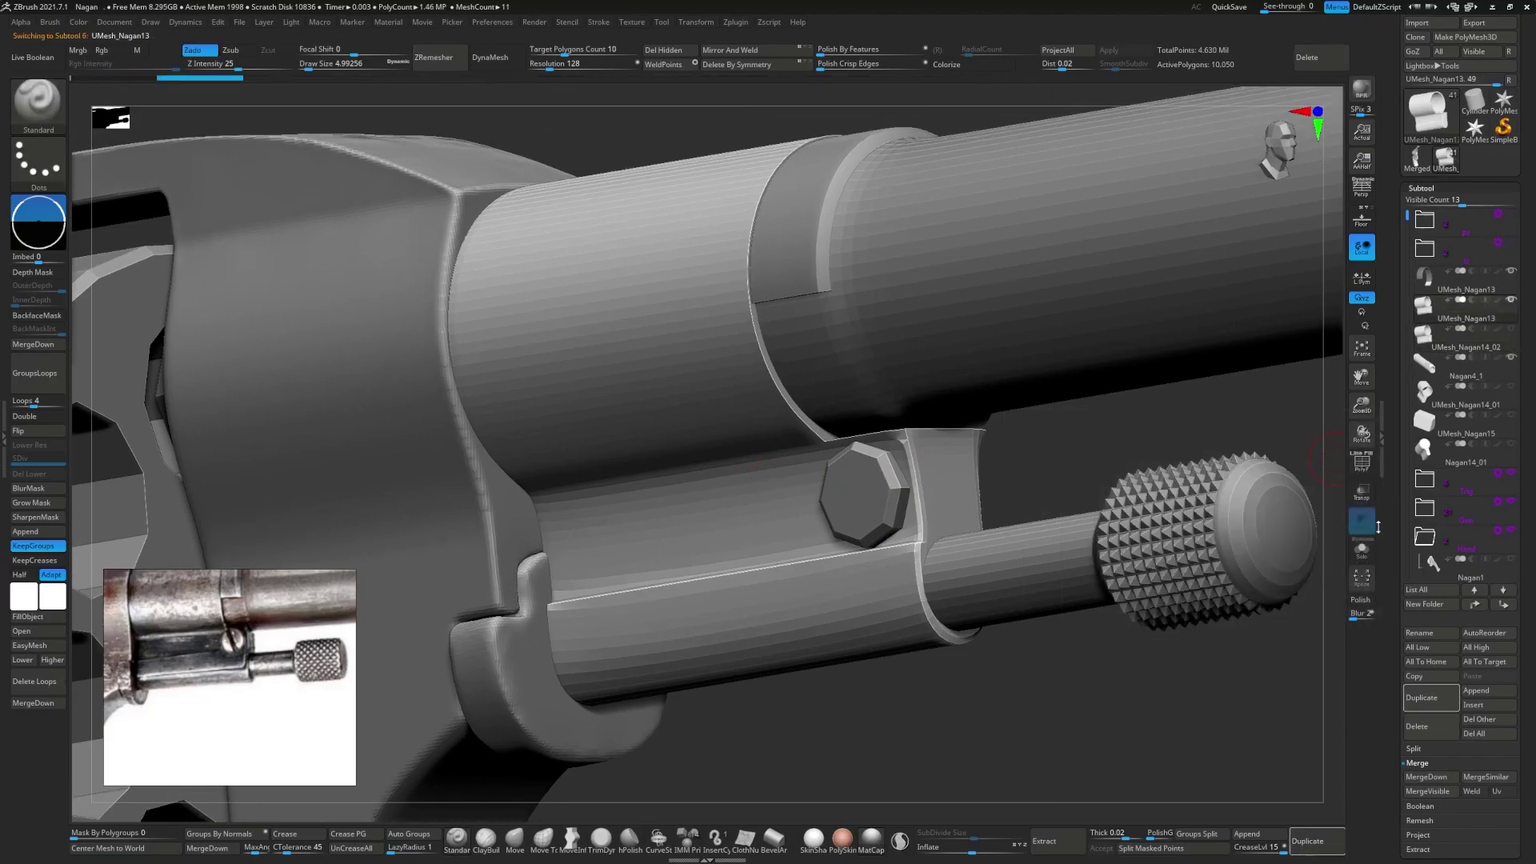
- Solo the barrel ring with PolyF on and restore the subdivided mesh via undo/redo
{"action": "left_click", "coordinate": [1362, 549]}
{"action": "key", "text": "shift+f"}
{"action": "key", "text": "f"}
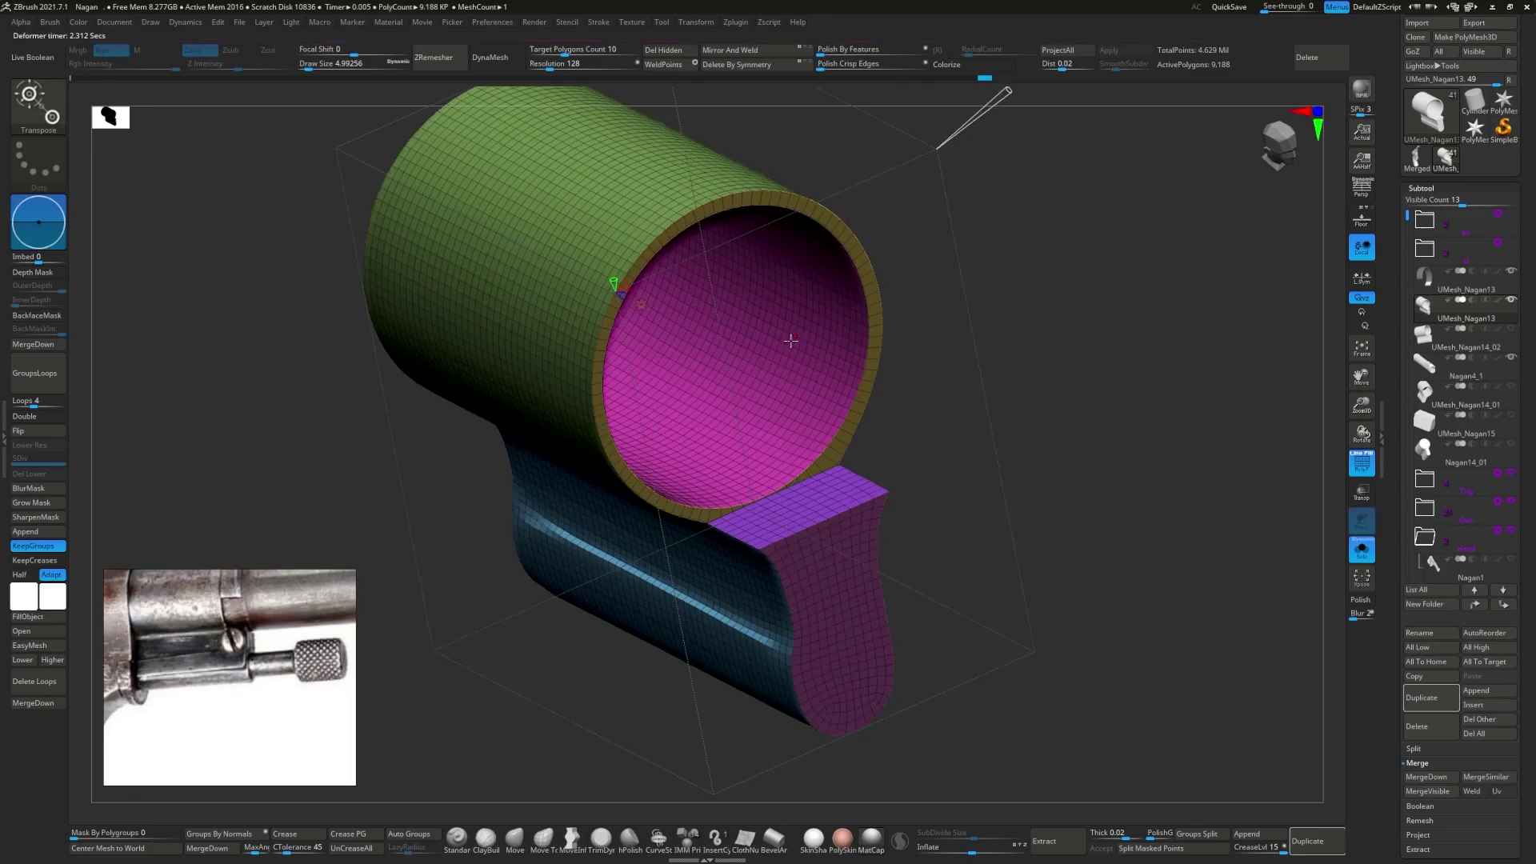
{"action": "key", "text": "q"}
{"action": "mouse_move", "coordinate": [738, 601]}
{"action": "right_mouse_down"}
{"action": "mouse_move", "coordinate": [645, 548]}
{"action": "mouse_move", "coordinate": [519, 565]}
{"action": "mouse_move", "coordinate": [544, 586]}
{"action": "right_mouse_up"}
{"action": "key", "text": "b"}
{"action": "key", "text": "m"}
{"action": "key", "text": "t"}
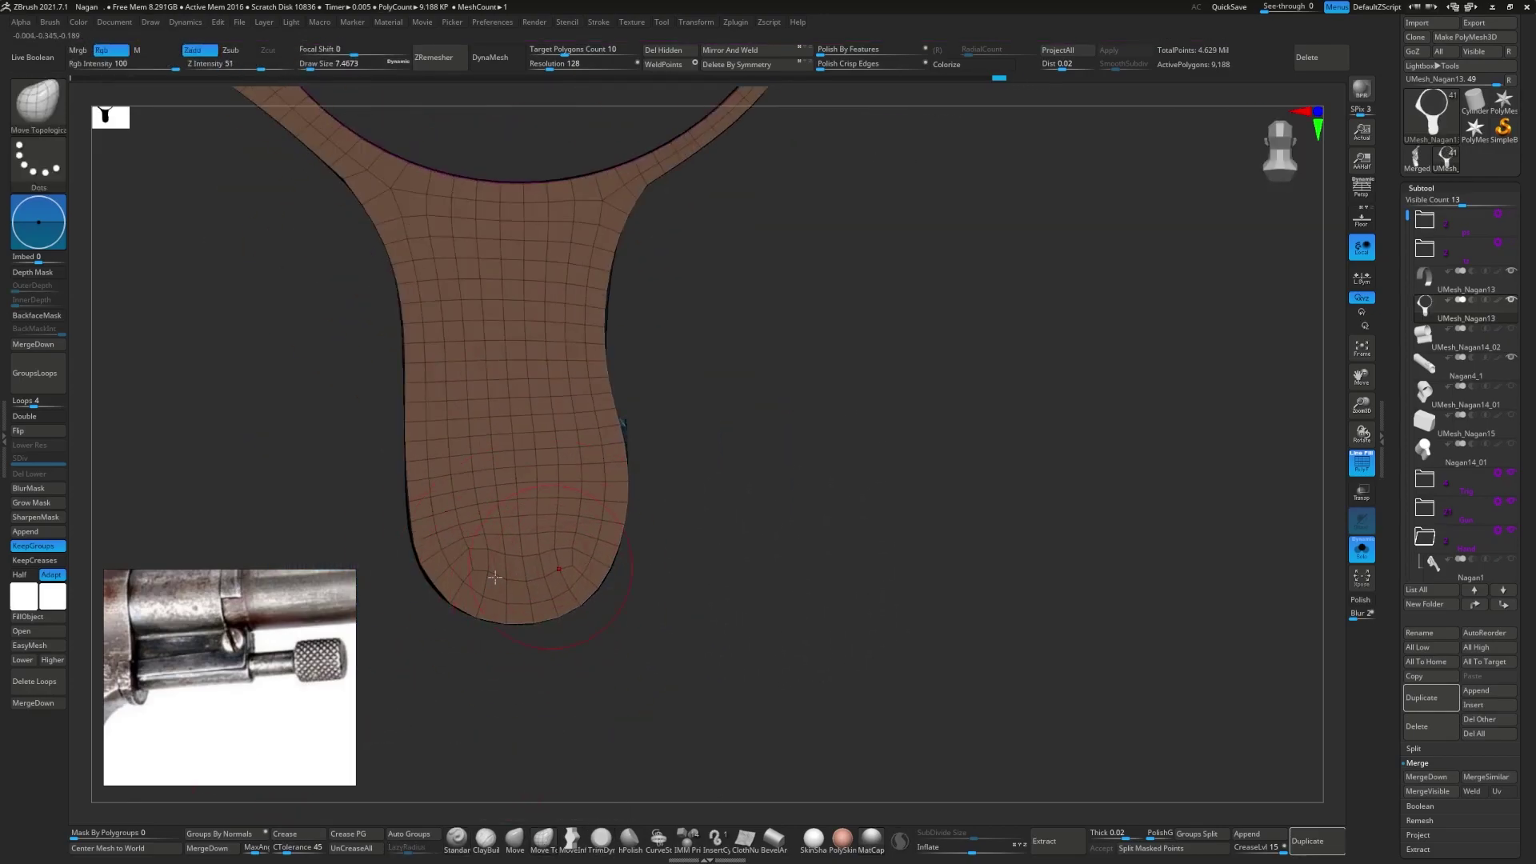
{"action": "key", "text": "ctrl+z"}
{"action": "key", "text": "ctrl+z"}
{"action": "key", "text": "ctrl+z"}
{"action": "key", "text": "ctrl+z"}
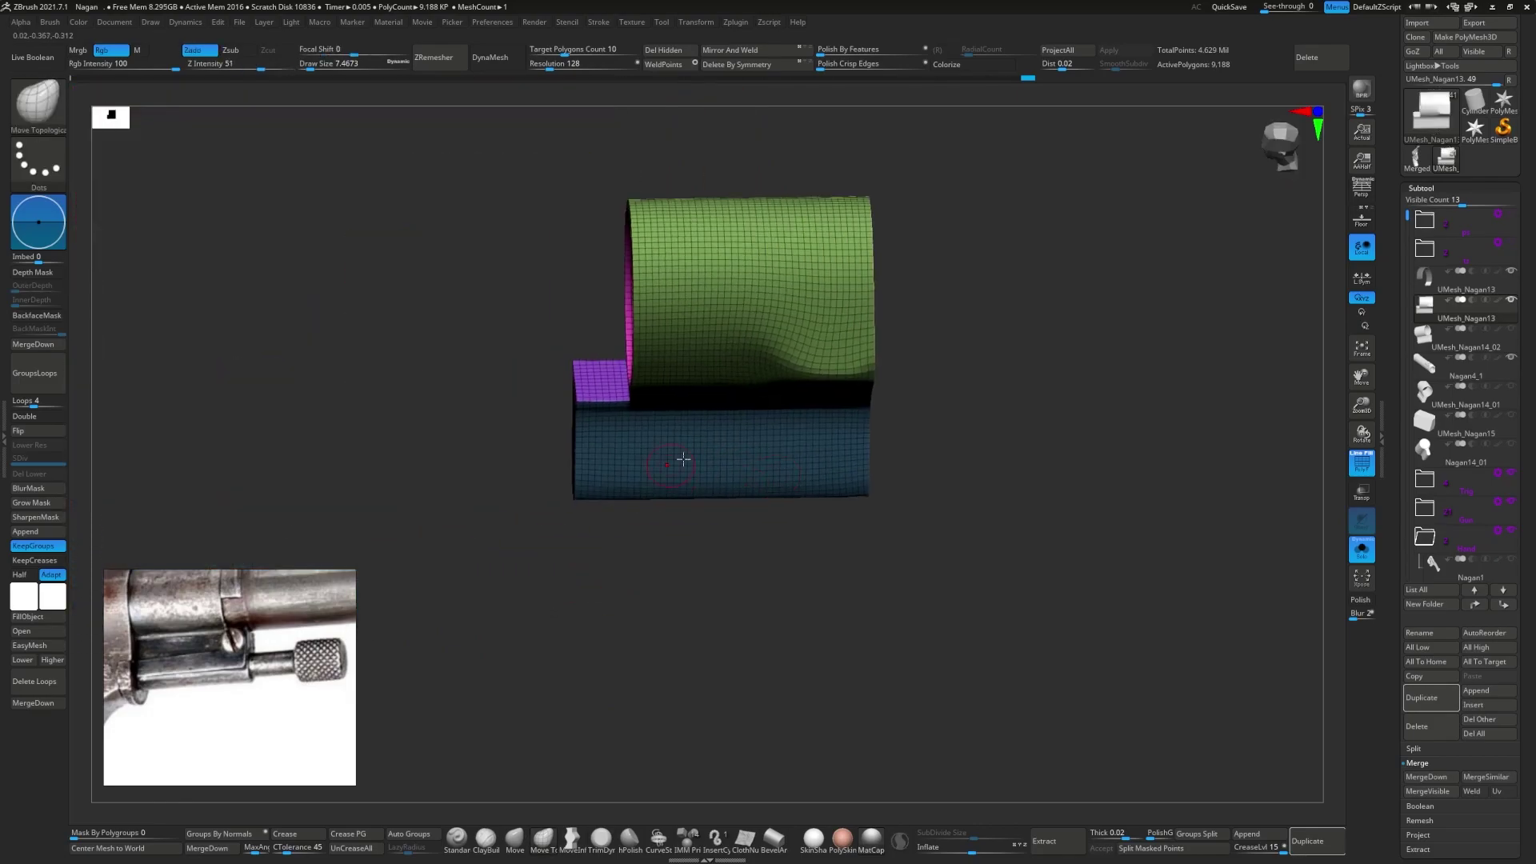
{"action": "key", "text": "ctrl+shift+z"}
{"action": "key", "text": "ctrl+shift+z"}
{"action": "key", "text": "ctrl+shift+z"}
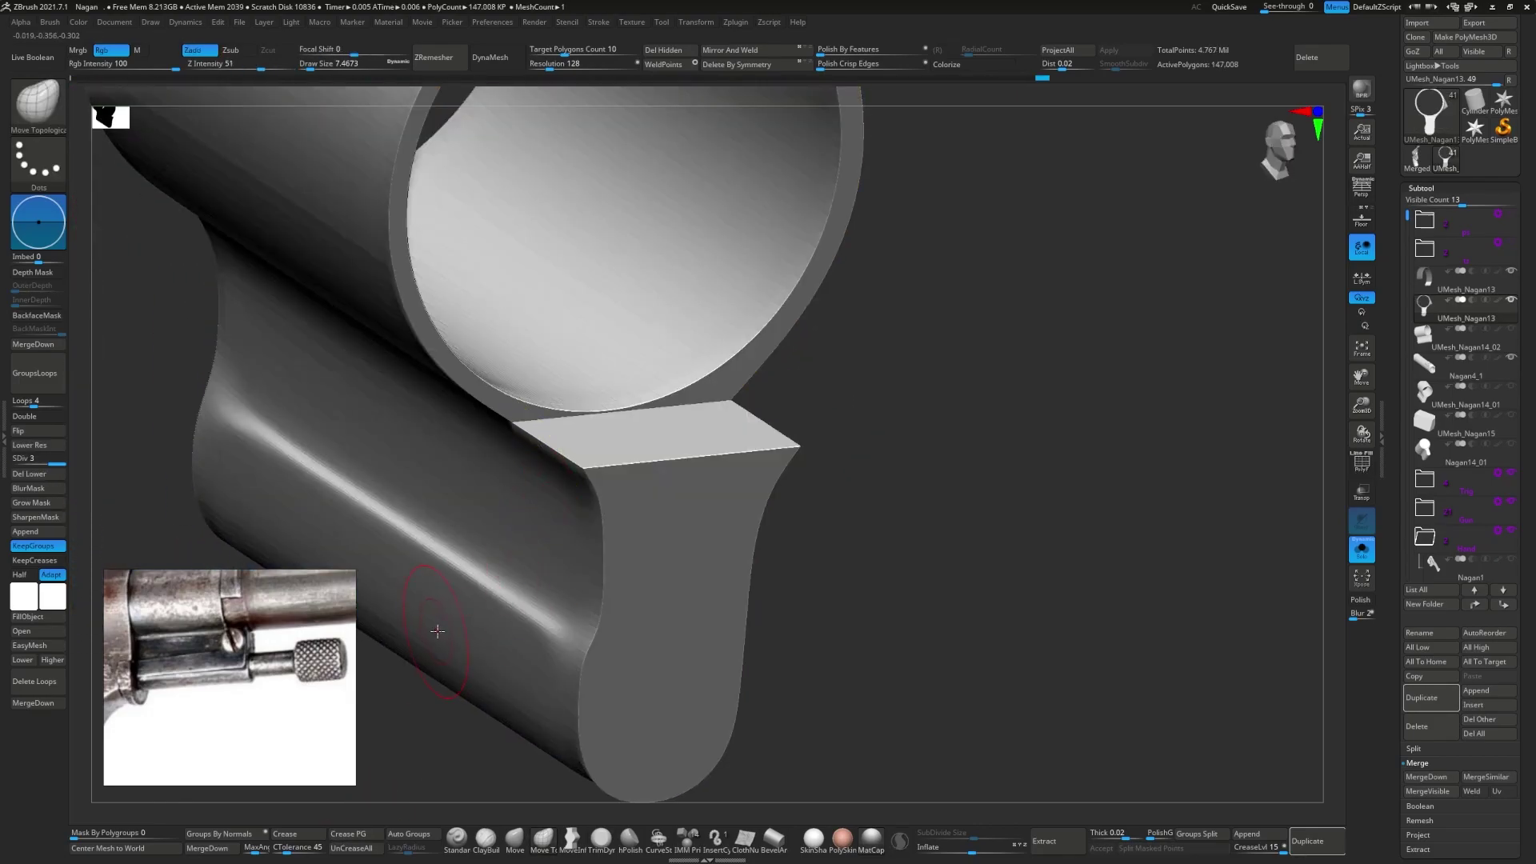
- Flatten the crease on the lug's left side with a TrimAdaptive freehand stroke
{"action": "key", "text": "b"}
{"action": "key", "text": "t"}
{"action": "key", "text": "a"}
{"action": "left_click_drag", "start_coordinate": [218, 442], "coordinate": [276, 429], "text": "shift"}
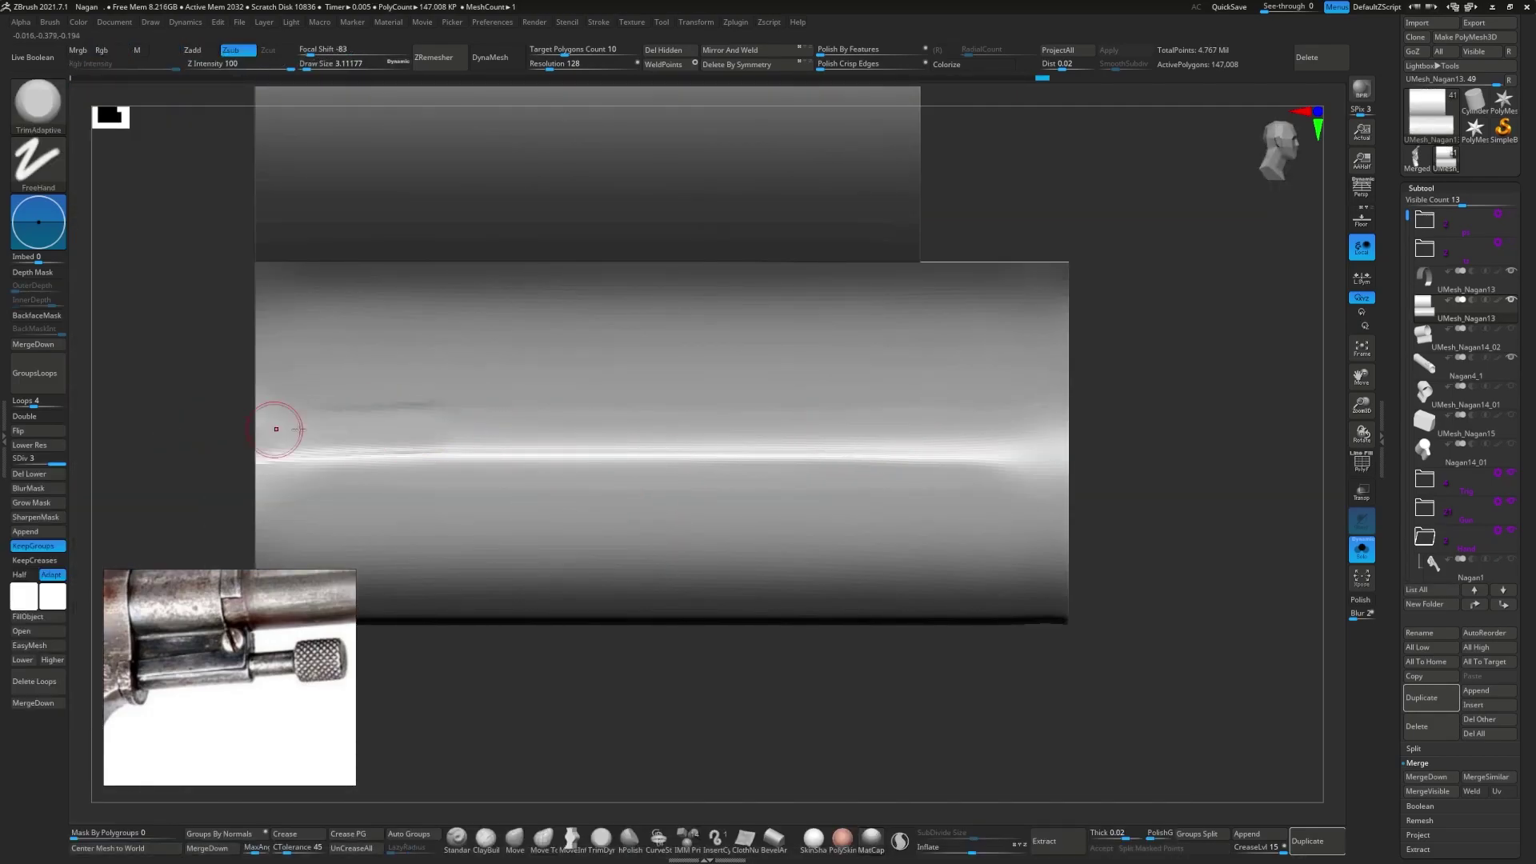
{"action": "right_click_drag", "start_coordinate": [867, 430], "coordinate": [422, 451]}
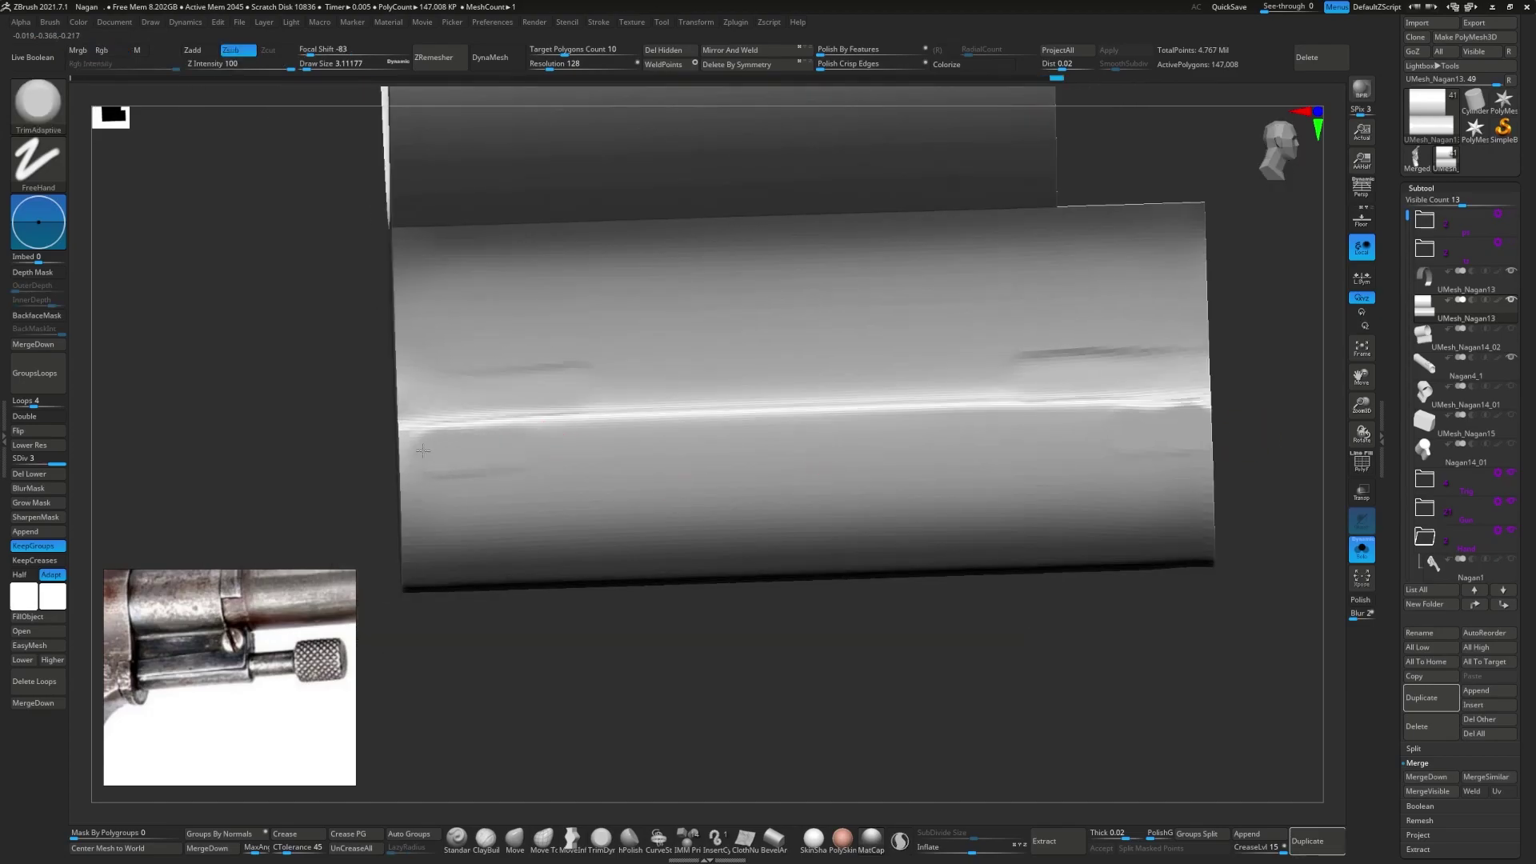
{"action": "mouse_move", "coordinate": [542, 737]}
{"action": "right_mouse_down"}
{"action": "mouse_move", "coordinate": [376, 474]}
{"action": "mouse_move", "coordinate": [636, 468]}
{"action": "right_mouse_up"}
{"action": "key", "text": "shift+f"}
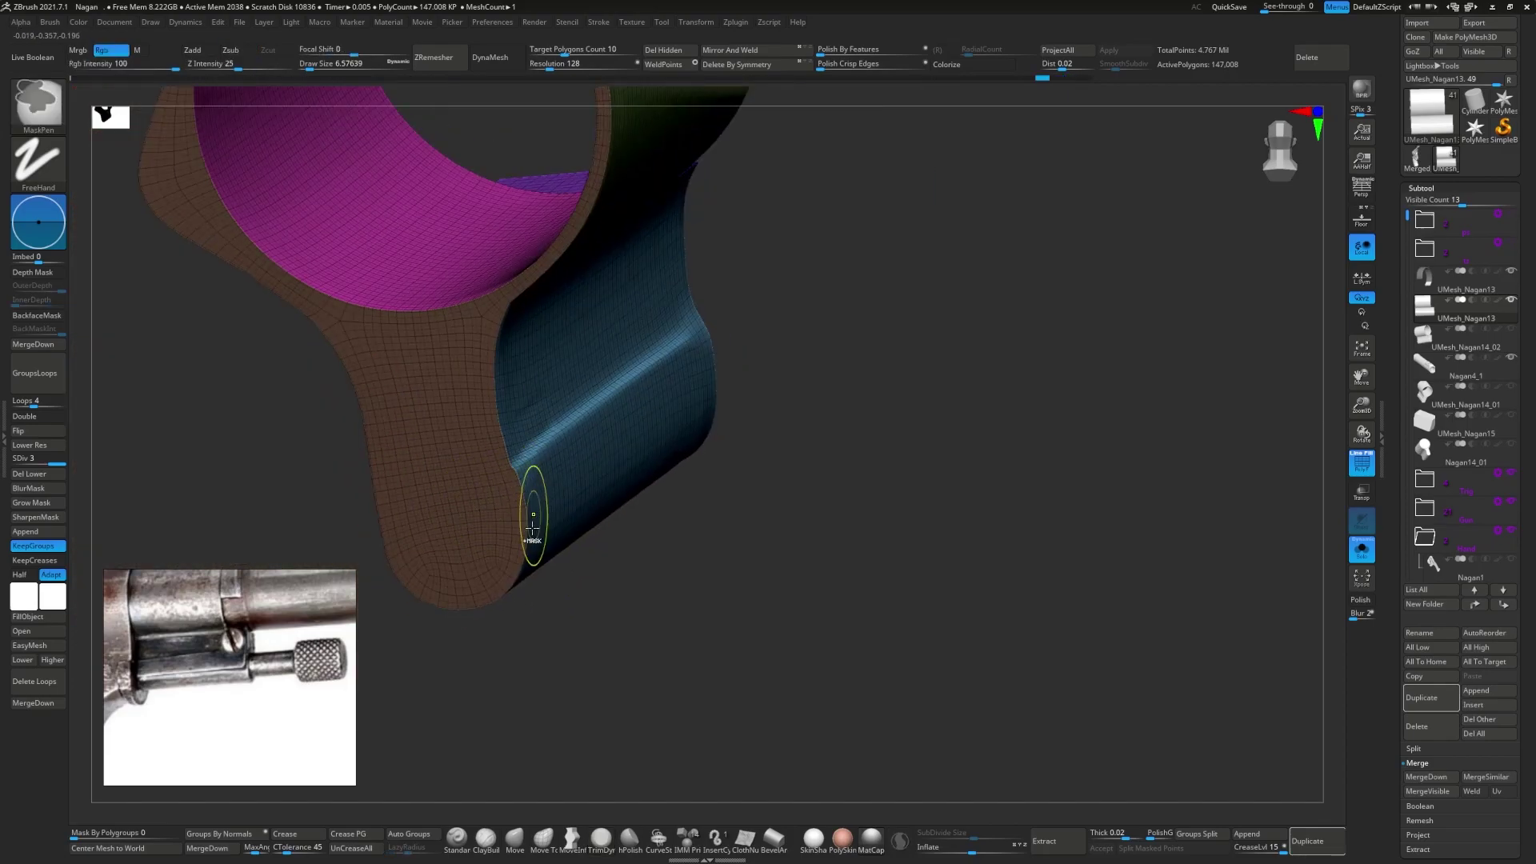
{"action": "left_click", "coordinate": [636, 468], "text": "ctrl+shift"}
- Carve a trimmed groove along the lug's top, redoing the stroke once
{"action": "key", "text": "b"}
{"action": "key", "text": "t"}
{"action": "key", "text": "a"}
{"action": "key", "text": "shift+f"}
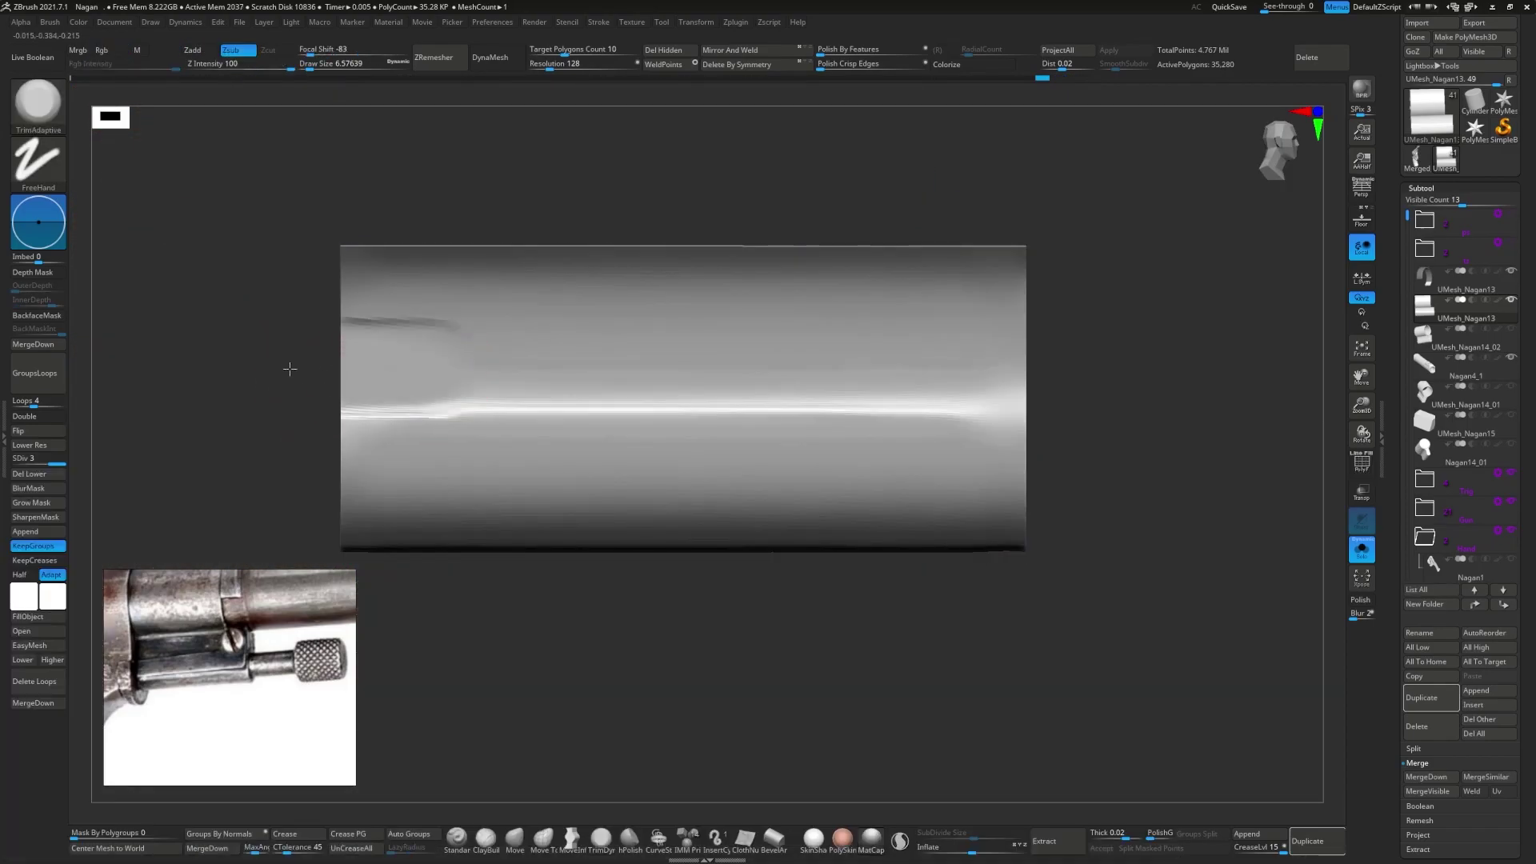
{"action": "left_click_drag", "start_coordinate": [456, 362], "coordinate": [896, 364]}
{"action": "key", "text": "ctrl+z"}
{"action": "left_click_drag", "start_coordinate": [400, 360], "coordinate": [1024, 333]}
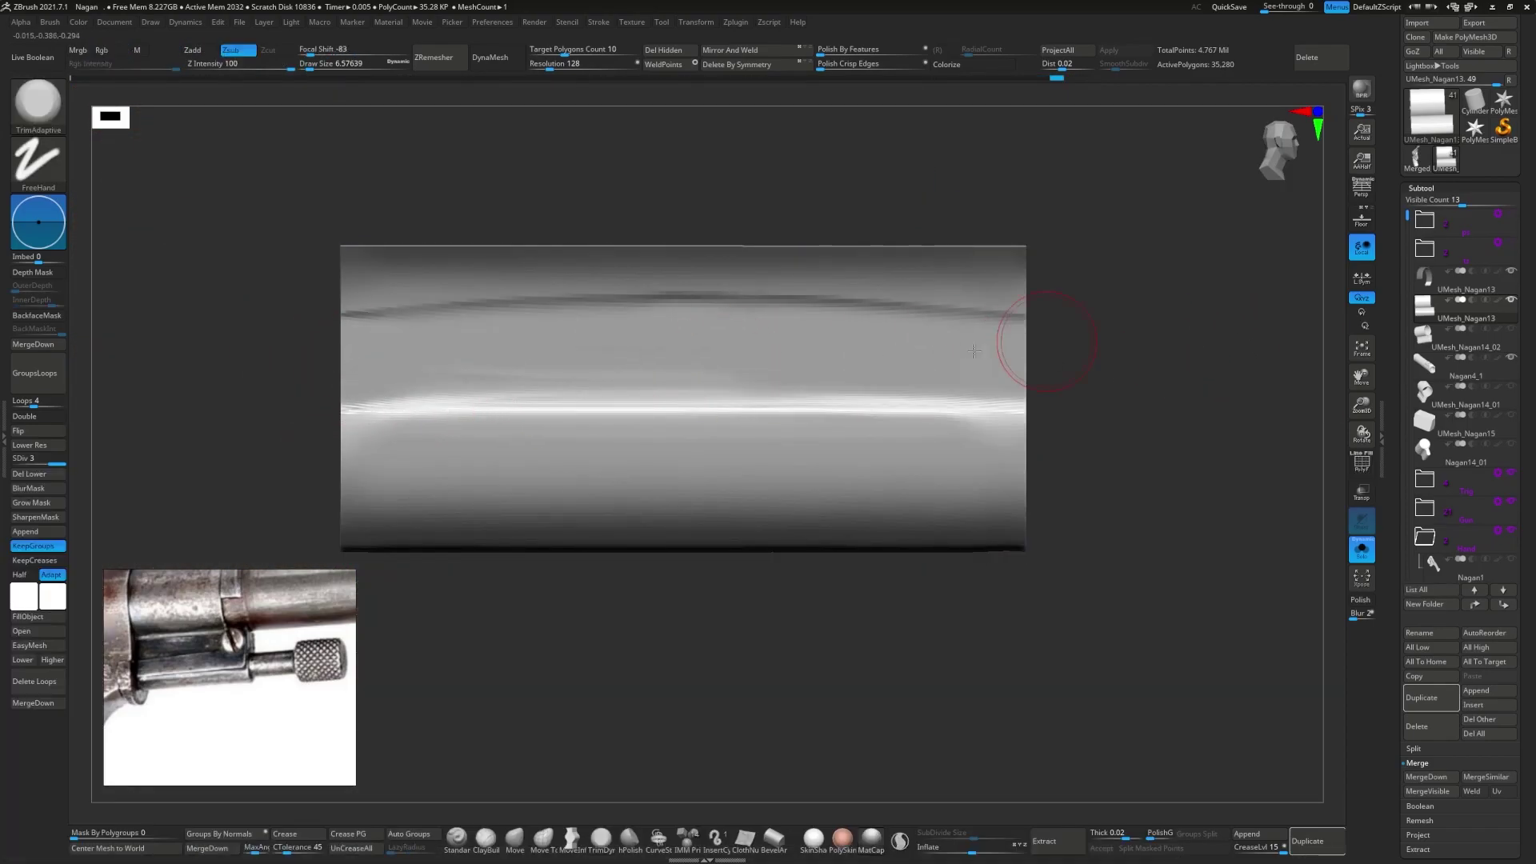
- Deepen the groove edge with TrimDynamic and Shift-smooth away the rough trim marks
{"action": "key", "text": "b"}
{"action": "key", "text": "t"}
{"action": "key", "text": "d"}
{"action": "left_click_drag", "start_coordinate": [352, 424], "coordinate": [806, 435]}
{"action": "left_click_drag", "start_coordinate": [800, 576], "coordinate": [533, 430]}
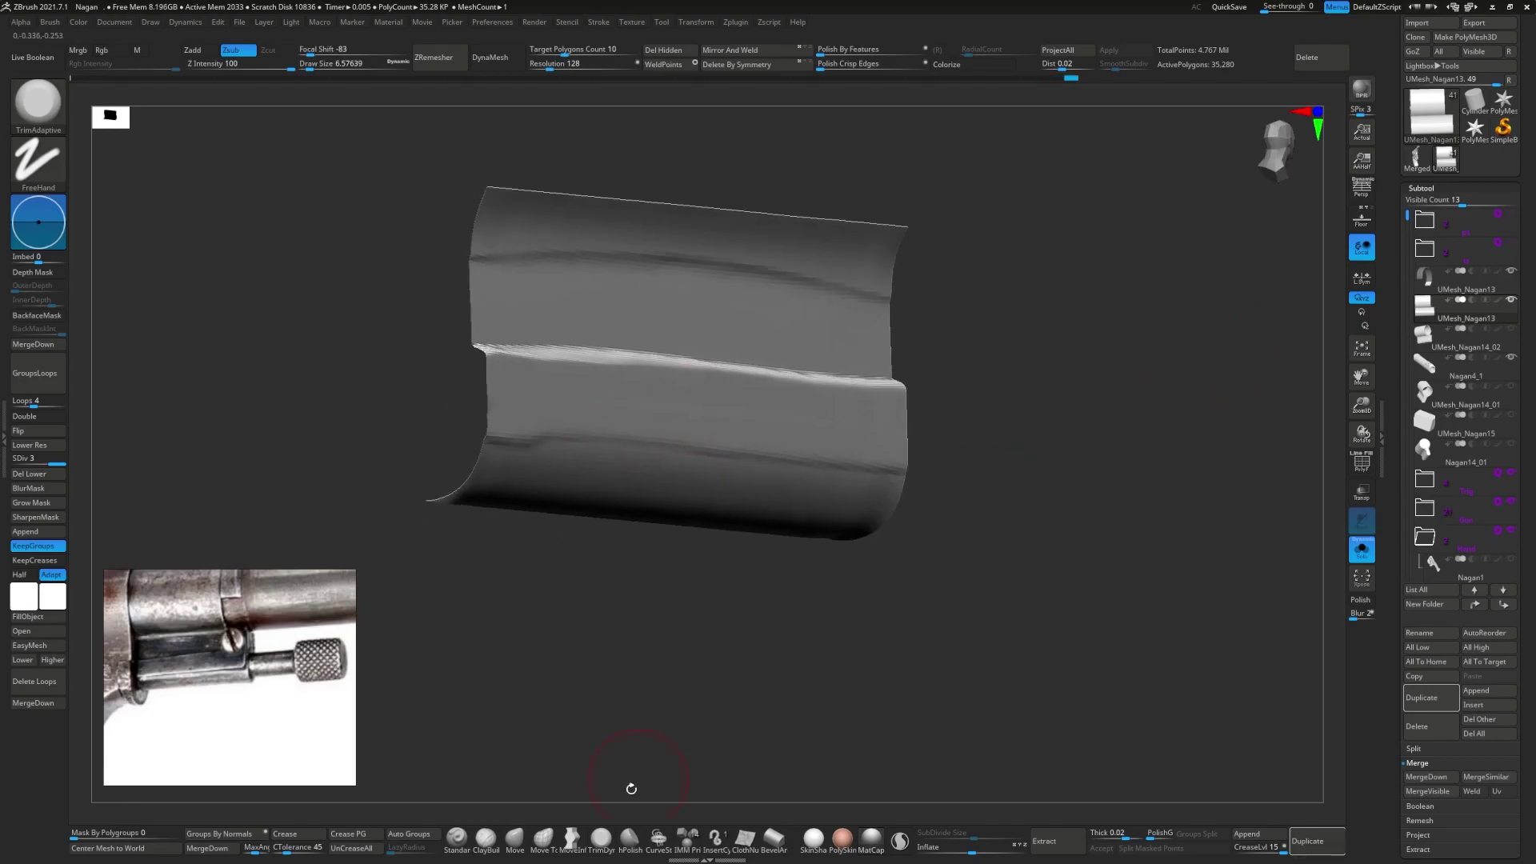
{"action": "key", "text": "shift"}
{"action": "left_click_drag", "start_coordinate": [754, 550], "coordinate": [541, 521]}
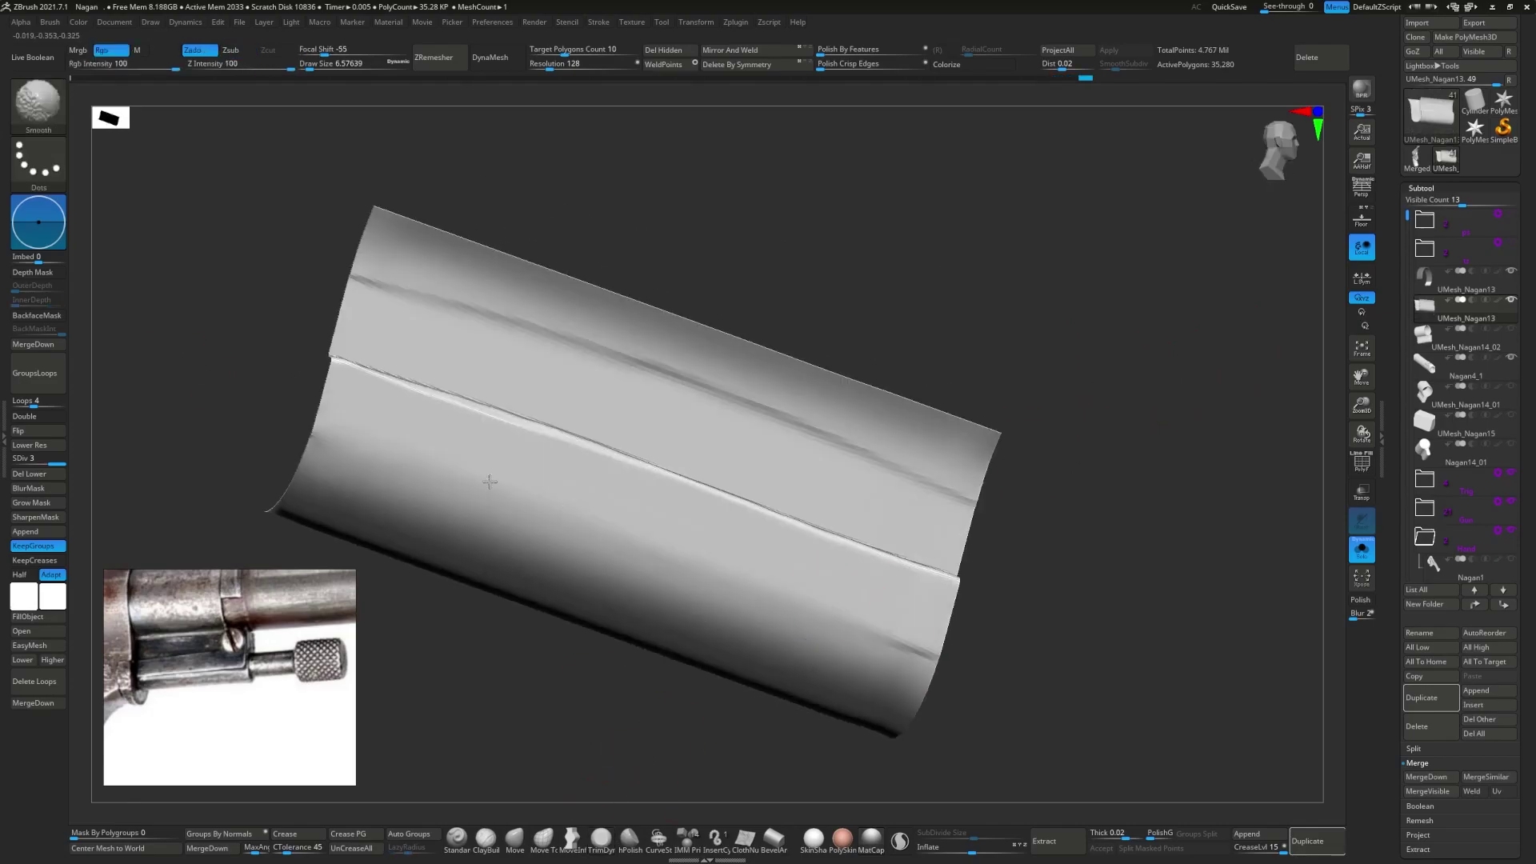
{"action": "mouse_move", "coordinate": [910, 667]}
{"action": "left_mouse_down"}
{"action": "mouse_move", "coordinate": [791, 619]}
{"action": "mouse_move", "coordinate": [685, 480]}
{"action": "left_mouse_up"}
{"action": "key", "text": "shift"}
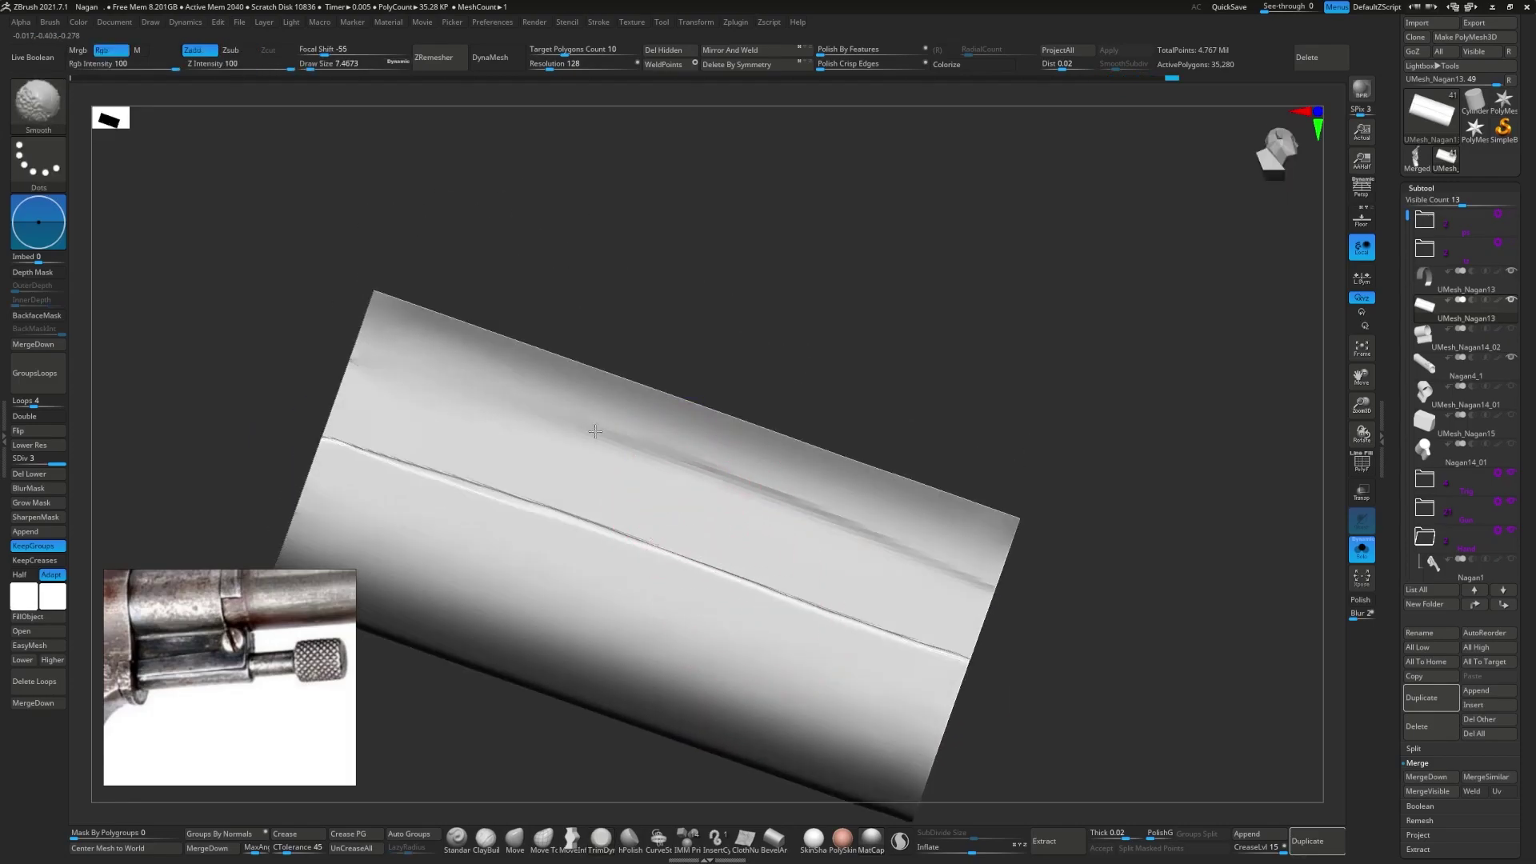
{"action": "left_click_drag", "start_coordinate": [437, 391], "coordinate": [547, 460], "text": "shift"}
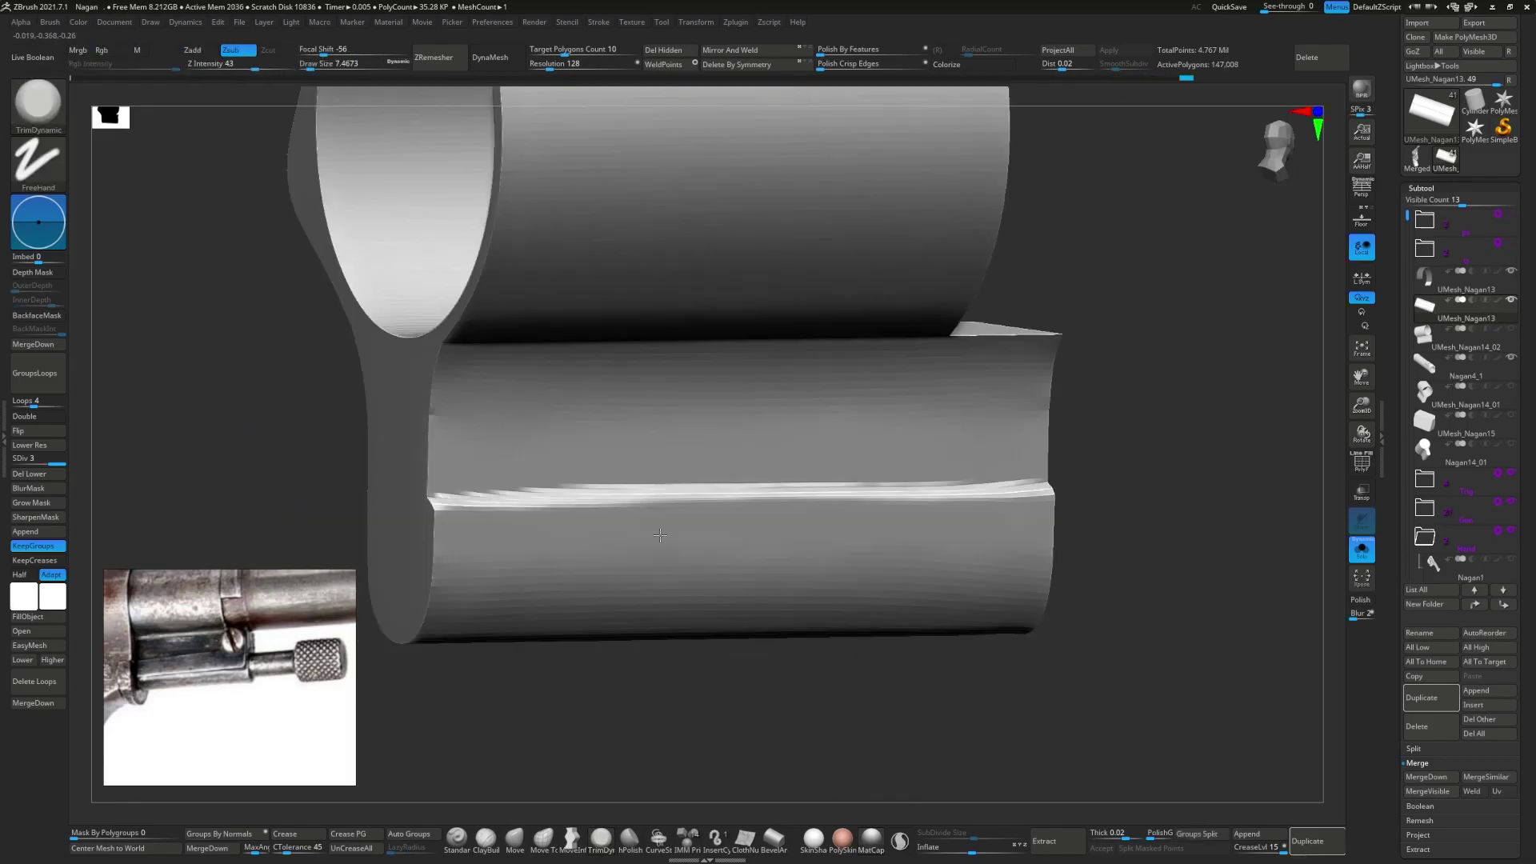
{"action": "key", "text": "shift"}
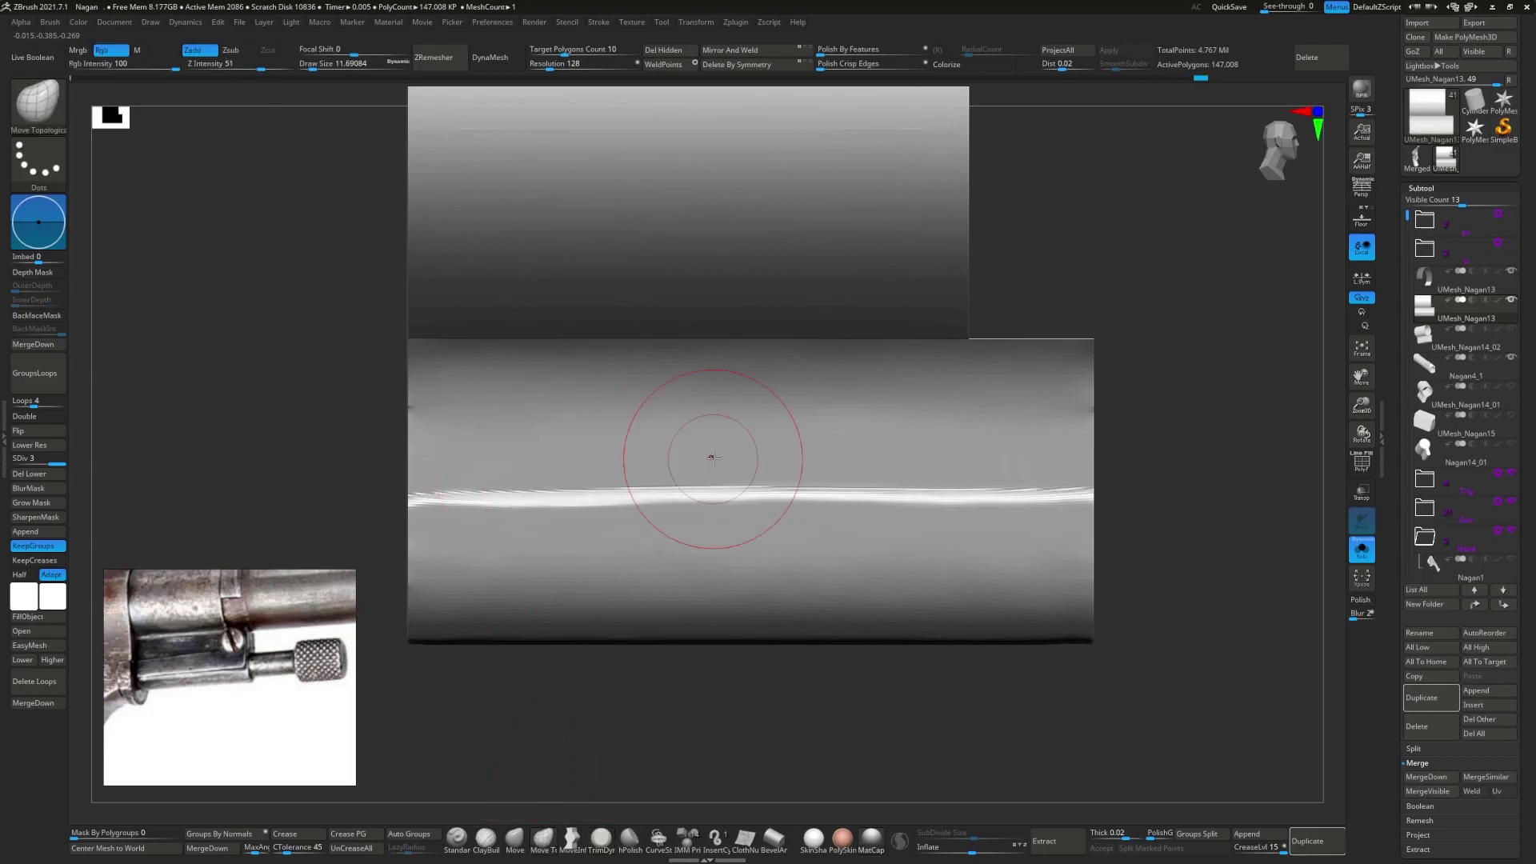
{"action": "mouse_move", "coordinate": [1044, 468]}
{"action": "left_mouse_down", "text": "shift"}
{"action": "mouse_move", "coordinate": [773, 523]}
{"action": "mouse_move", "coordinate": [661, 469]}
{"action": "left_mouse_up", "text": "shift"}
- Clip a stepped notch into the lug's side with ClipCurve in side view
{"action": "key", "text": "ctrl+shift"}
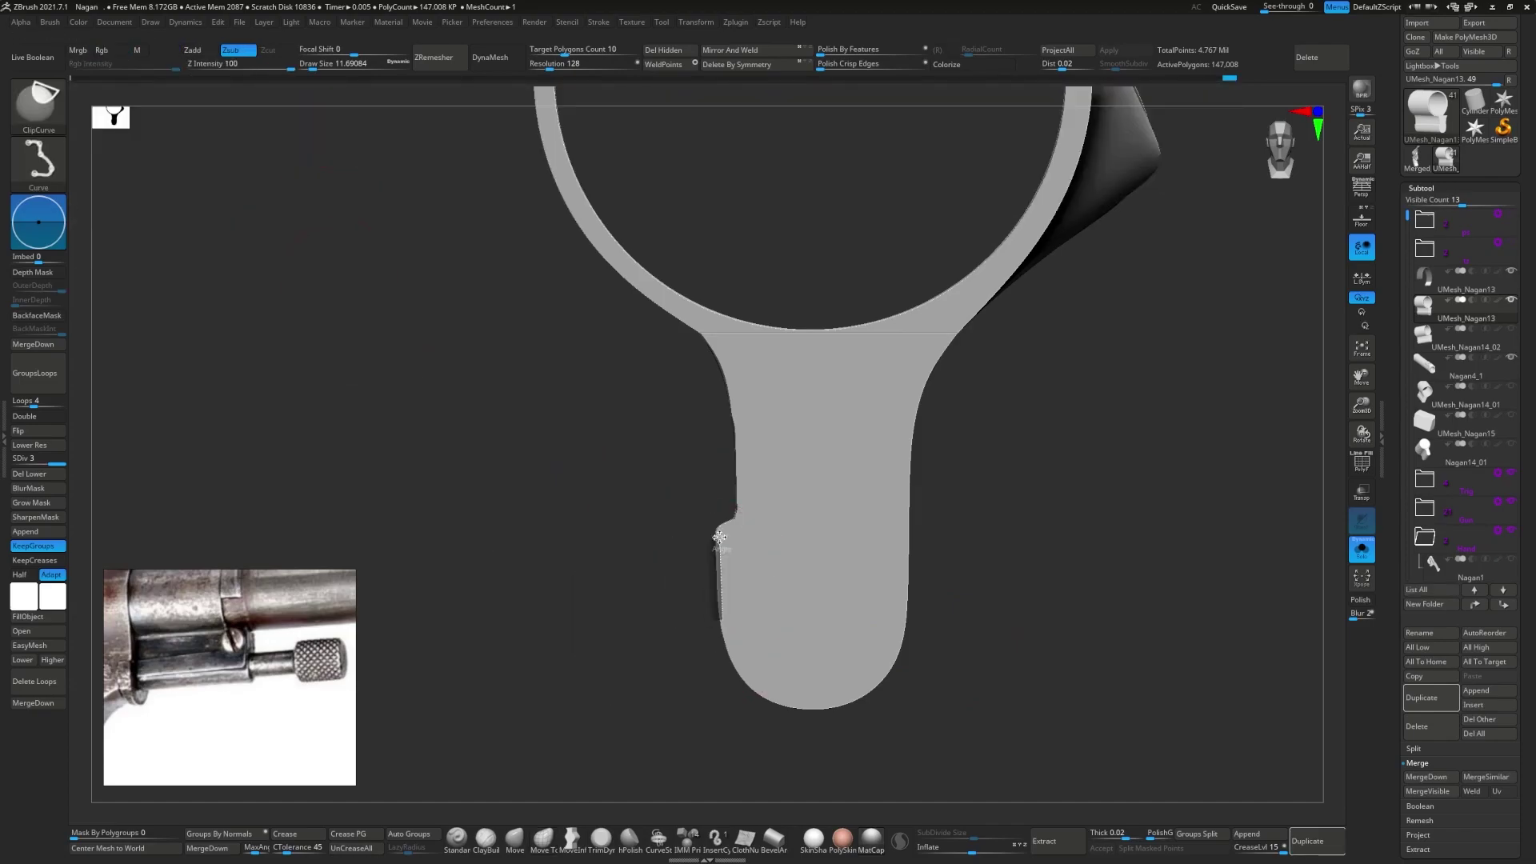
{"action": "left_click_drag", "start_coordinate": [732, 464], "coordinate": [712, 564]}
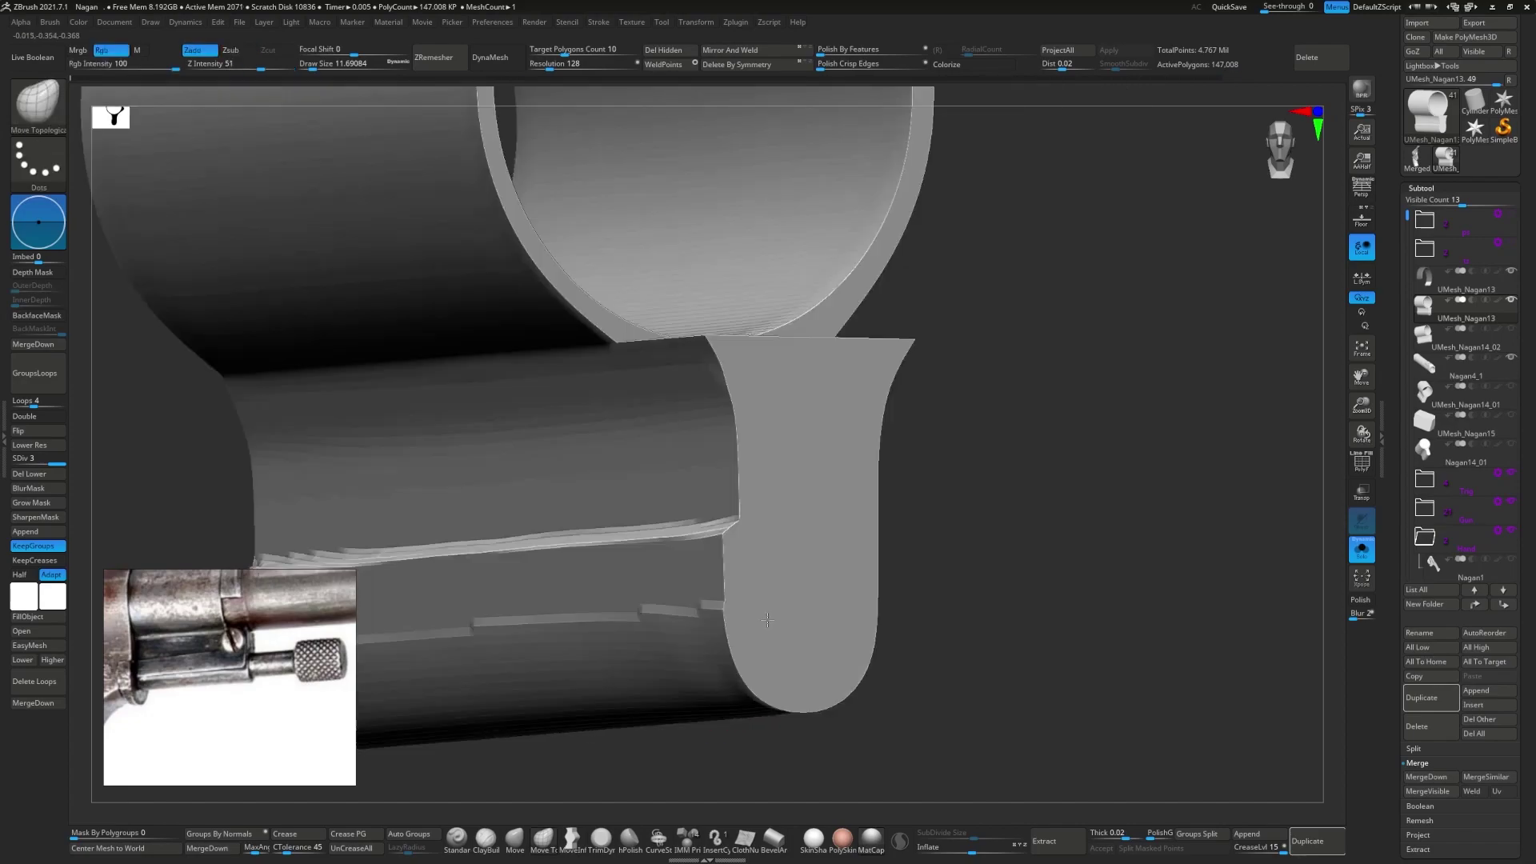
{"action": "mouse_move", "coordinate": [711, 352]}
{"action": "left_mouse_down"}
{"action": "mouse_move", "coordinate": [531, 576]}
{"action": "mouse_move", "coordinate": [665, 600]}
{"action": "mouse_move", "coordinate": [822, 538]}
{"action": "mouse_move", "coordinate": [376, 702]}
{"action": "left_mouse_up"}
{"action": "left_click", "coordinate": [601, 837]}
- Compare the notch against the revolver reference images
{"action": "key", "text": "alt+Tab"}
{"action": "scroll", "coordinate": [225, 623], "scroll_direction": "down", "scroll_amount": 3}
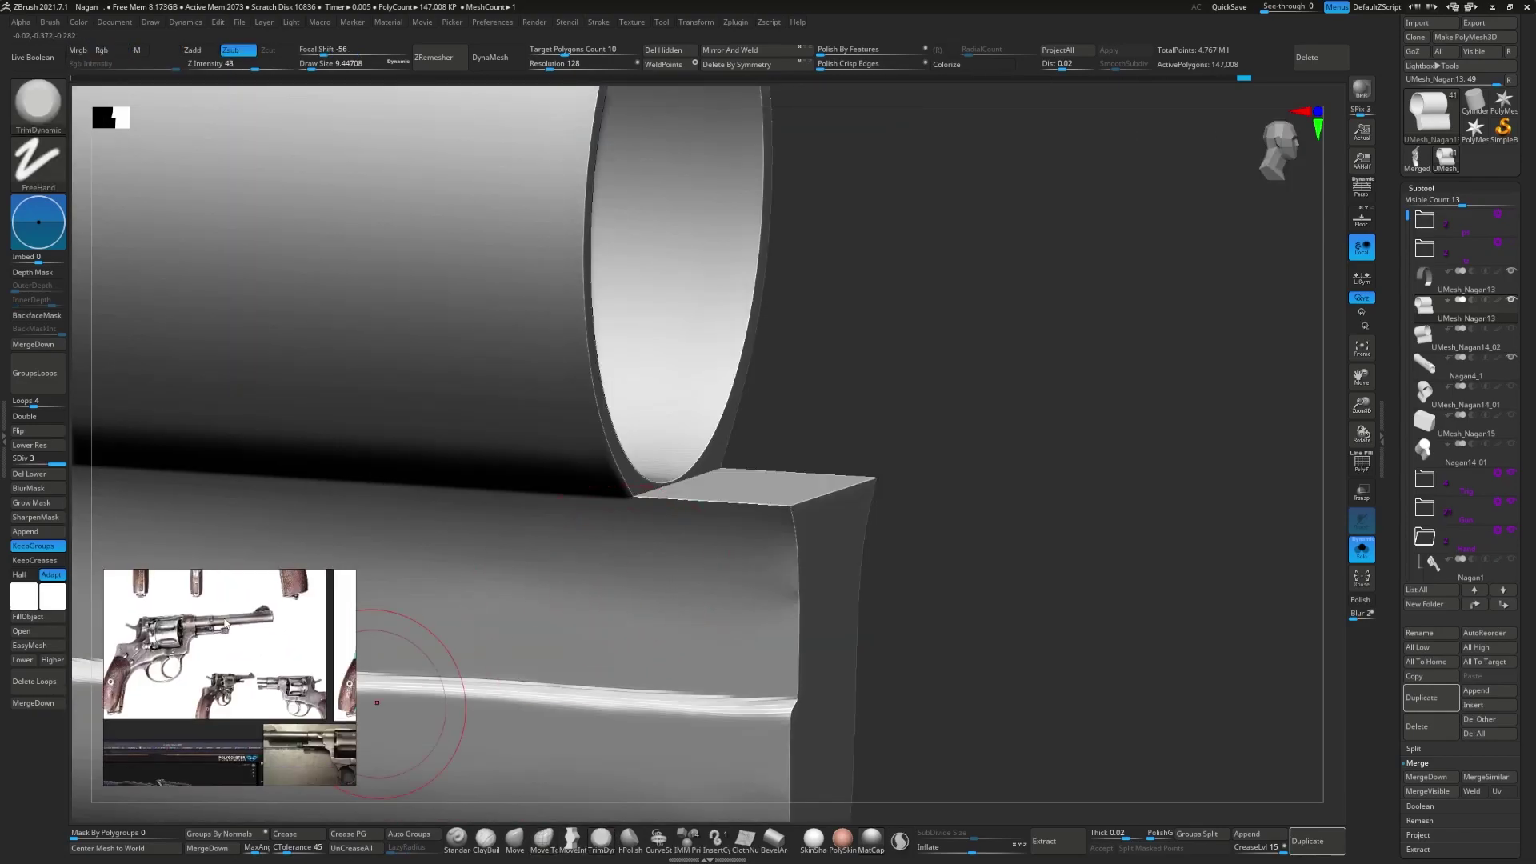
{"action": "scroll", "coordinate": [226, 624], "scroll_direction": "up", "scroll_amount": 3}
{"action": "scroll", "coordinate": [240, 632], "scroll_direction": "down", "scroll_amount": 3}
{"action": "scroll", "coordinate": [304, 656], "scroll_direction": "up", "scroll_amount": 3}
{"action": "scroll", "coordinate": [334, 674], "scroll_direction": "up", "scroll_amount": 1}
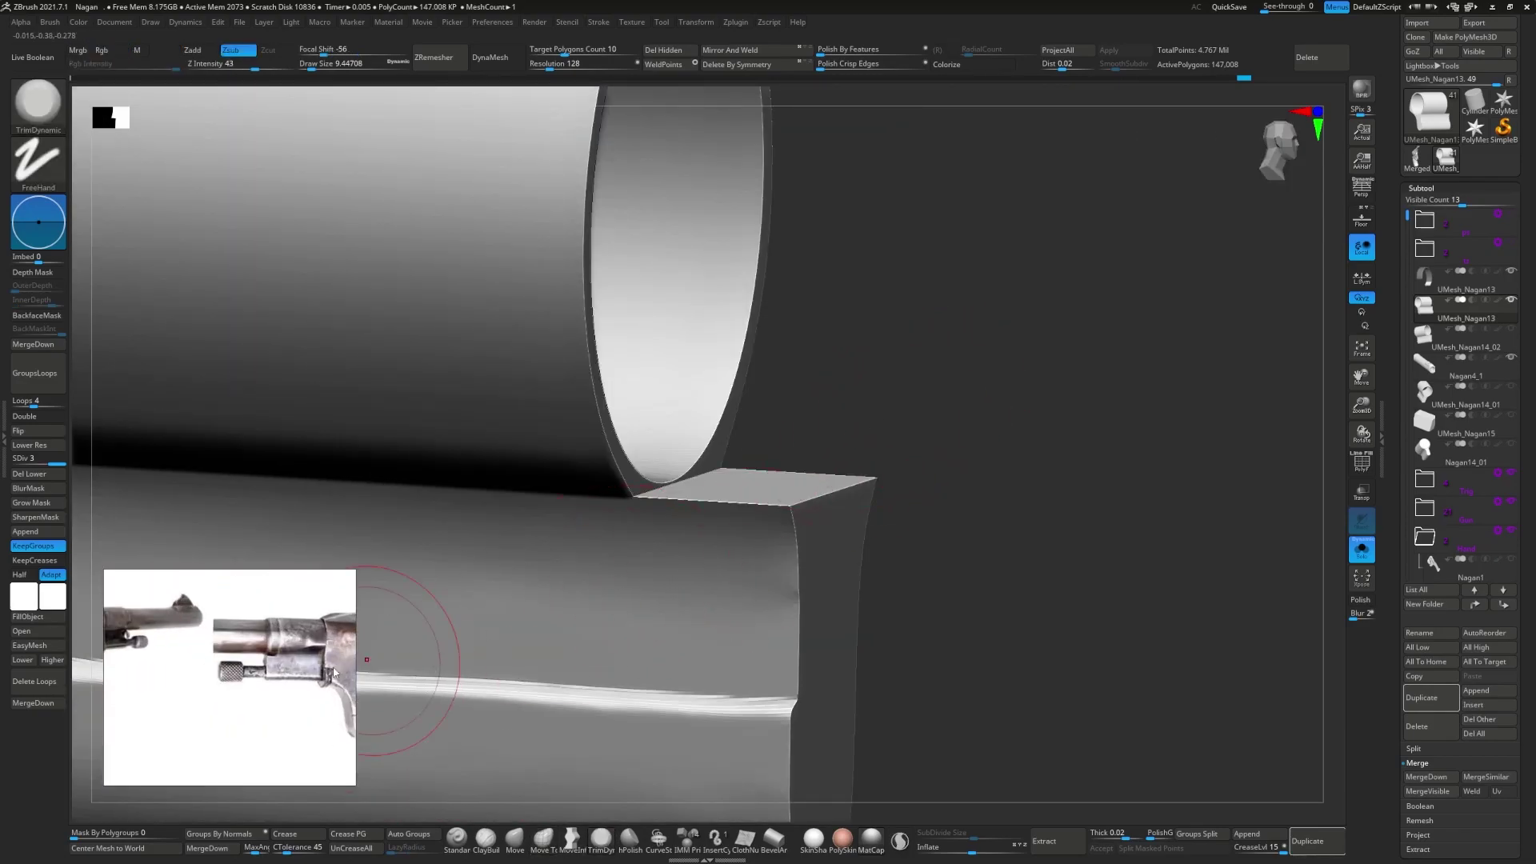
{"action": "scroll", "coordinate": [335, 673], "scroll_direction": "down", "scroll_amount": 3}
{"action": "scroll", "coordinate": [228, 663], "scroll_direction": "up", "scroll_amount": 3}
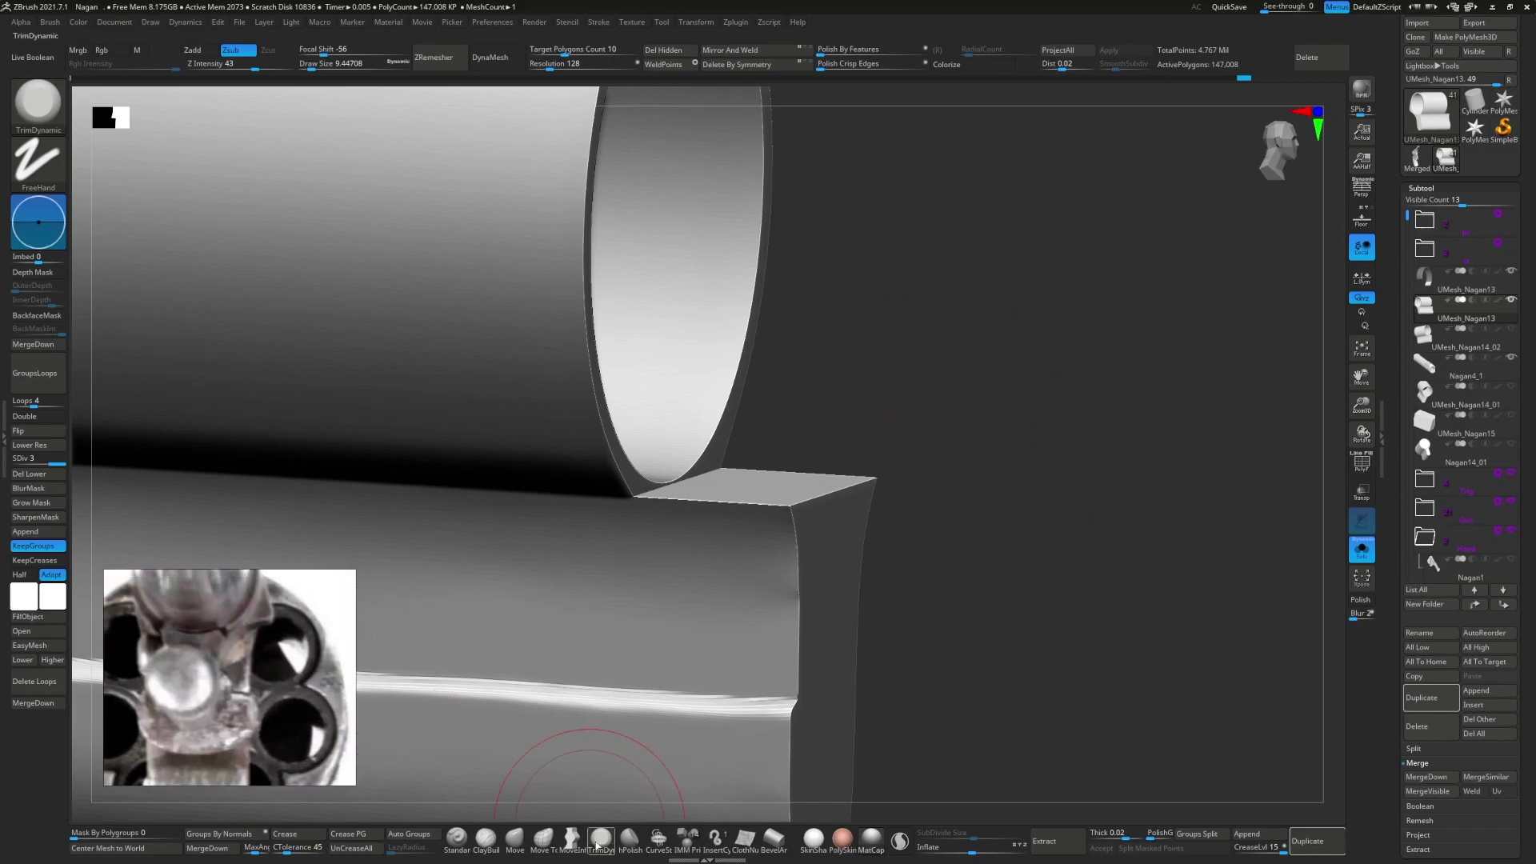
- Isolate the block's top face, trim its edge flat, and unhide all the ring geometry
{"action": "left_click_drag", "start_coordinate": [592, 800], "coordinate": [754, 518]}
{"action": "right_click_drag", "start_coordinate": [764, 505], "coordinate": [780, 506]}
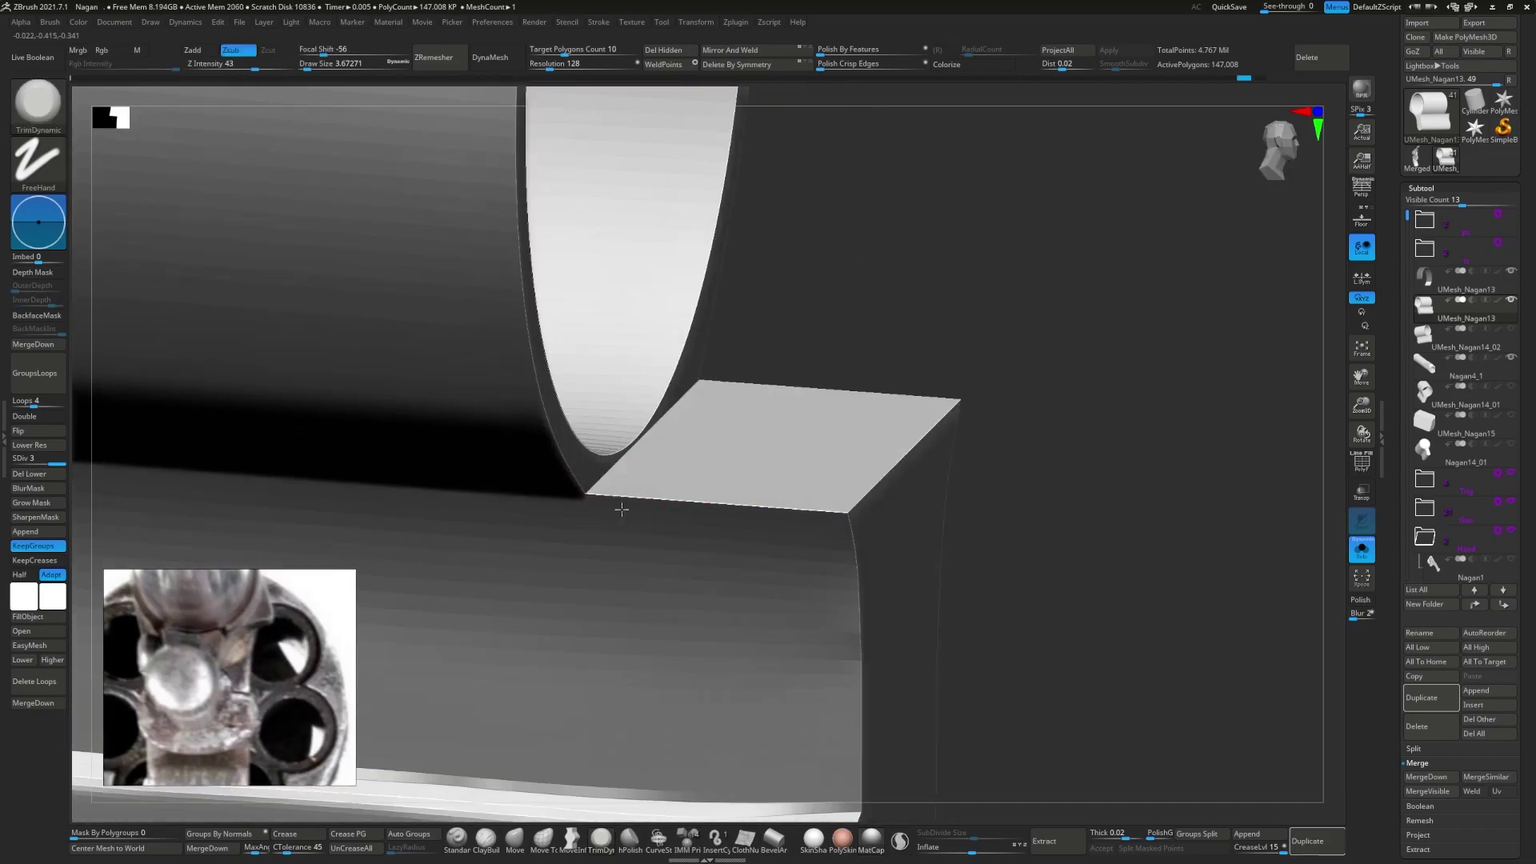
{"action": "left_click", "coordinate": [800, 432], "text": "ctrl+shift"}
{"action": "left_click", "coordinate": [397, 319], "text": "ctrl+shift"}
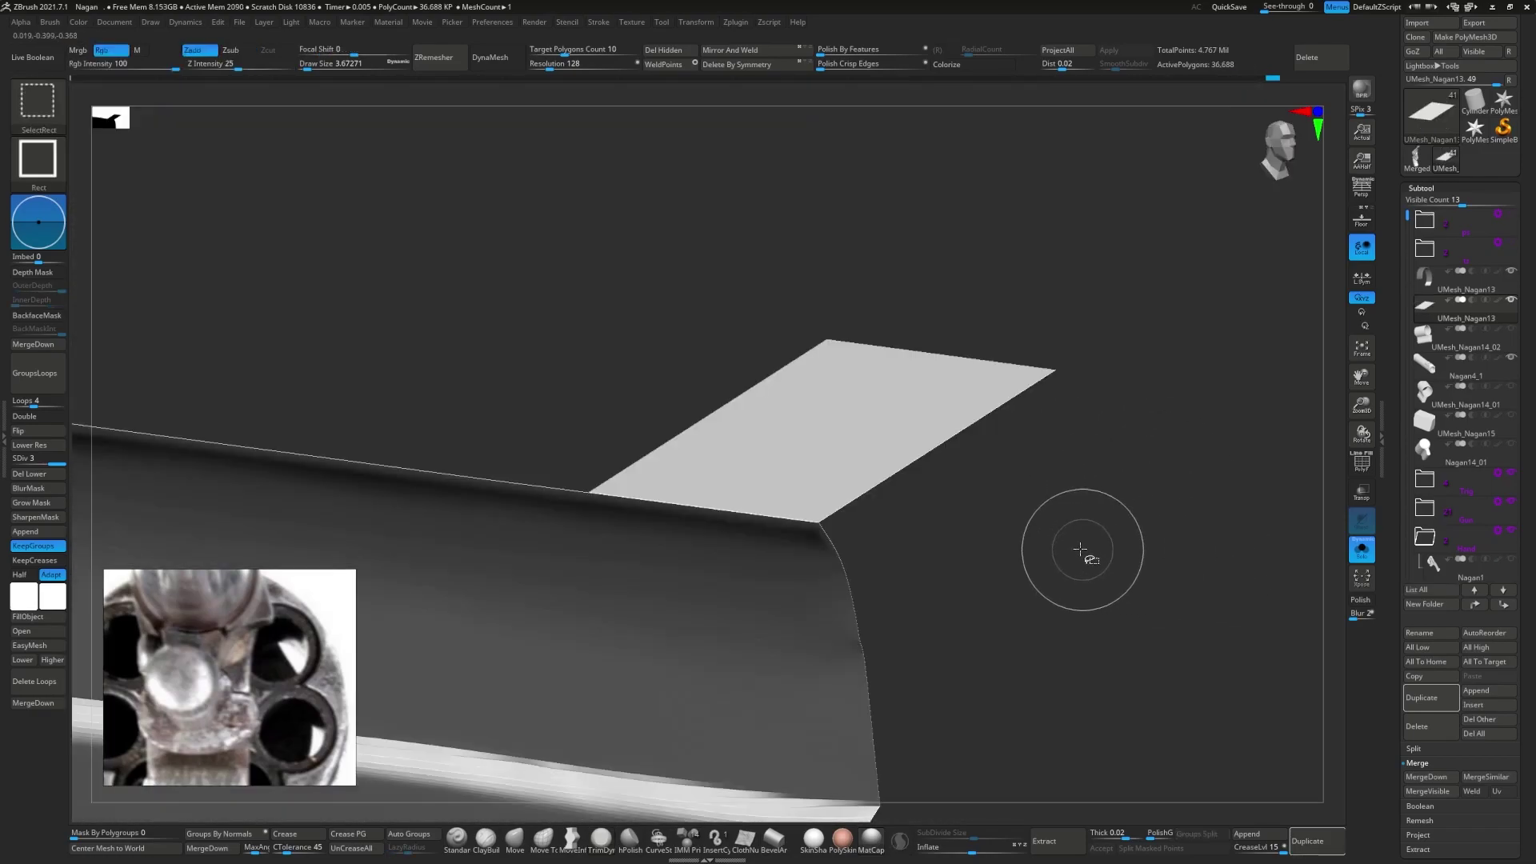
{"action": "left_click_drag", "start_coordinate": [1083, 541], "coordinate": [831, 530]}
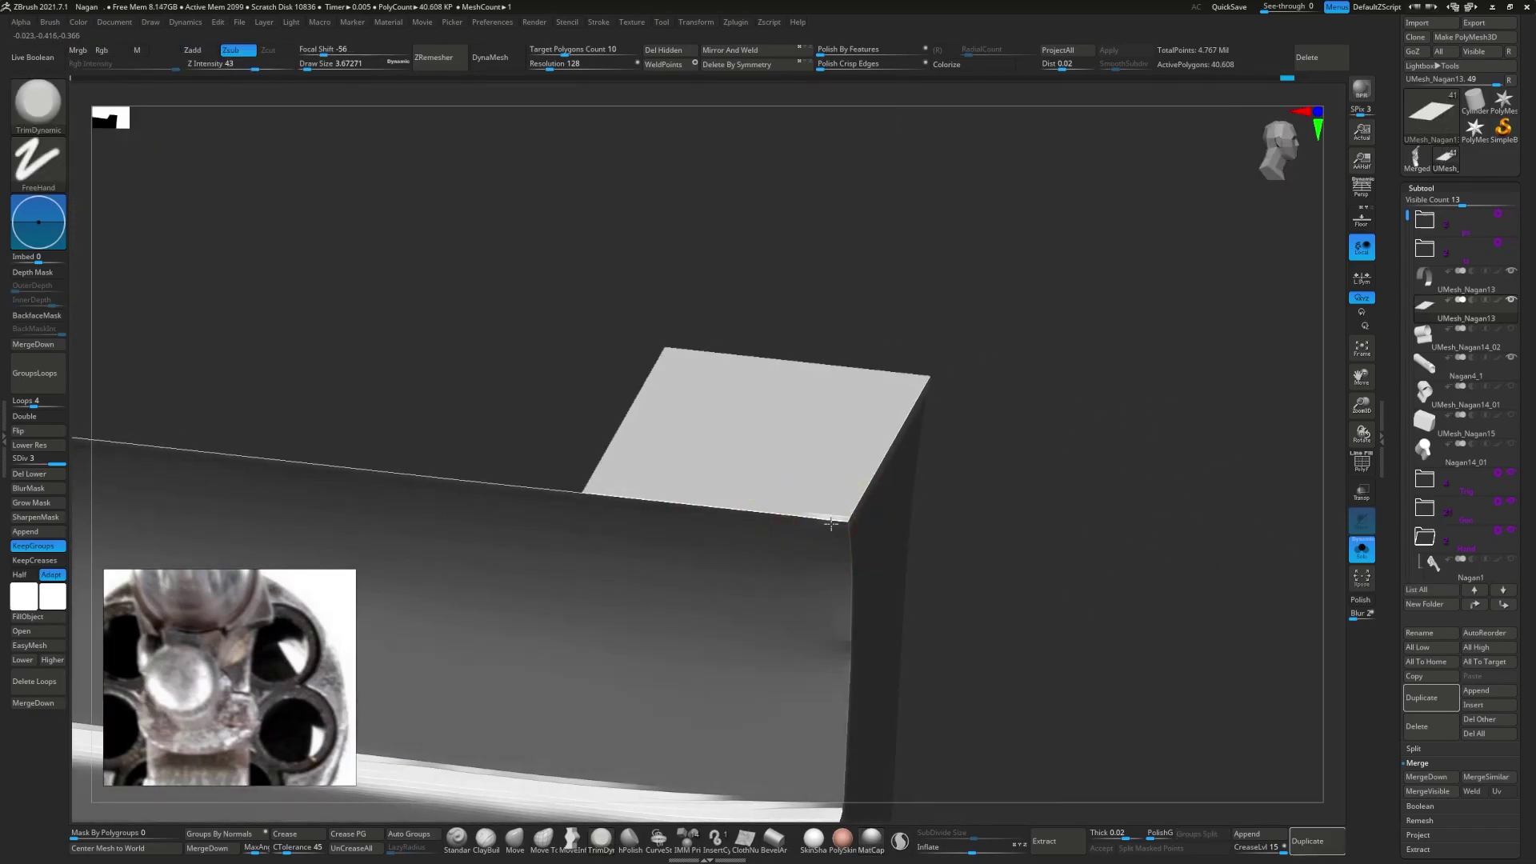
{"action": "mouse_move", "coordinate": [854, 521]}
{"action": "right_mouse_down"}
{"action": "mouse_move", "coordinate": [686, 495]}
{"action": "mouse_move", "coordinate": [755, 530]}
{"action": "right_mouse_up"}
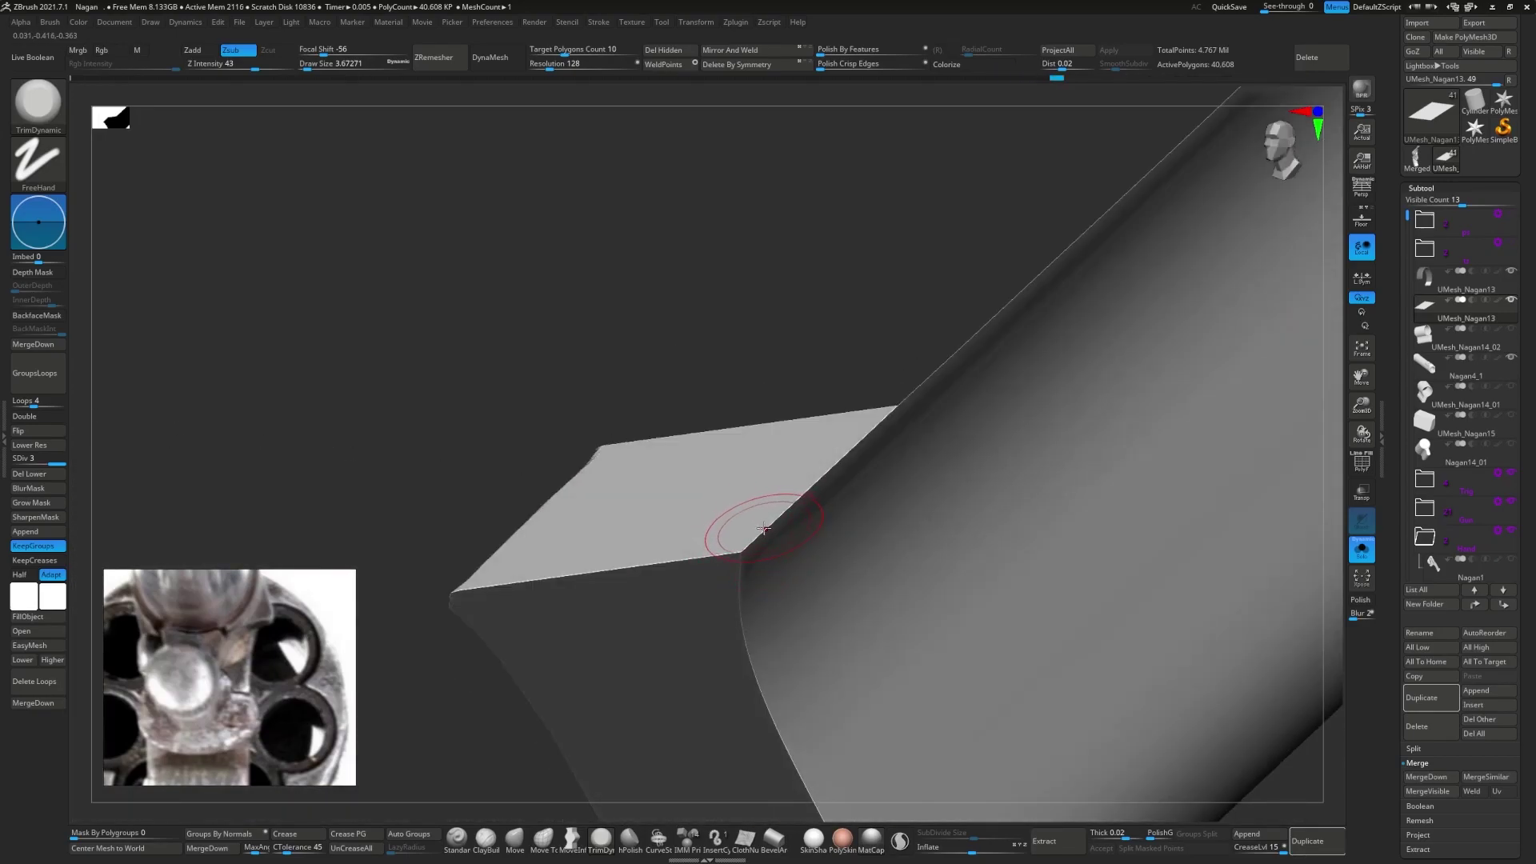
{"action": "mouse_move", "coordinate": [754, 541]}
{"action": "right_mouse_down"}
{"action": "mouse_move", "coordinate": [720, 552]}
{"action": "mouse_move", "coordinate": [741, 640]}
{"action": "mouse_move", "coordinate": [741, 608]}
{"action": "mouse_move", "coordinate": [512, 528]}
{"action": "right_mouse_up"}
{"action": "left_click", "coordinate": [1040, 240], "text": "ctrl+shift"}
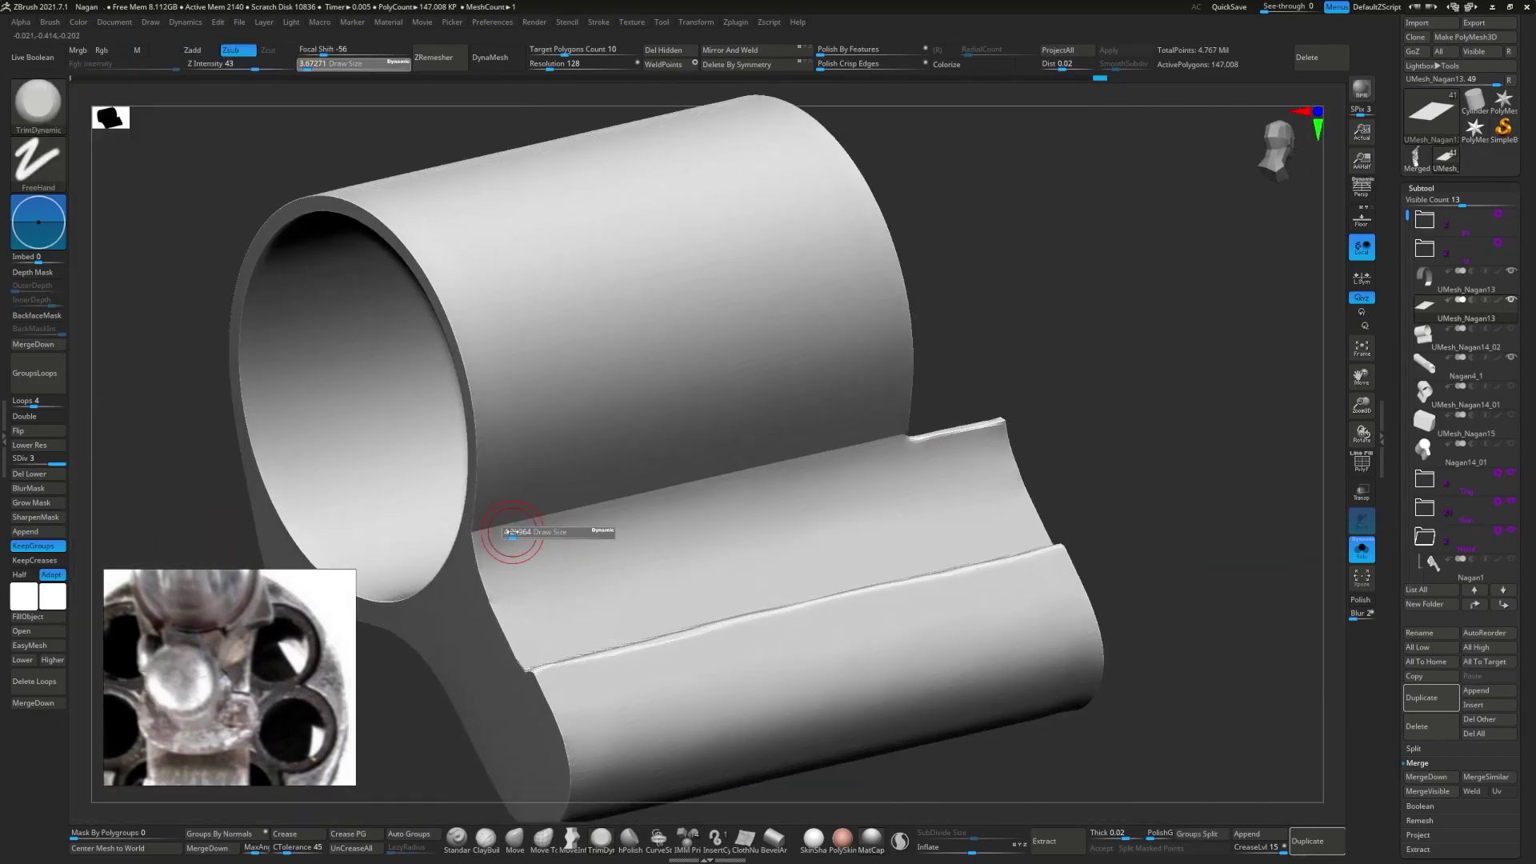
- Set the Smooth brush to ignore polygroup borders, then frame the barrel ring
{"action": "left_click", "coordinate": [3, 432]}
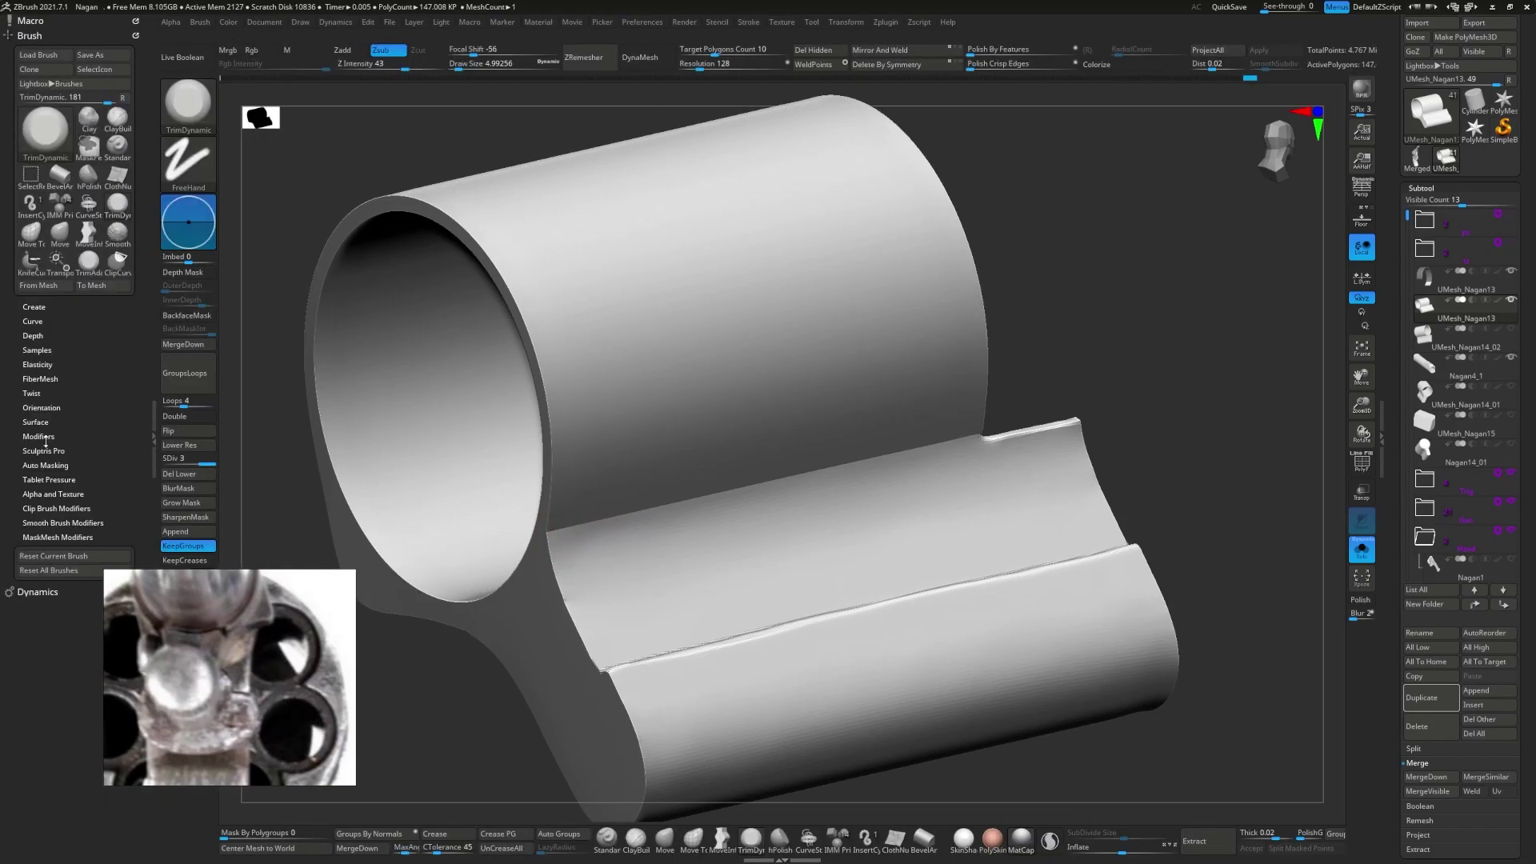
{"action": "key", "text": "shift"}
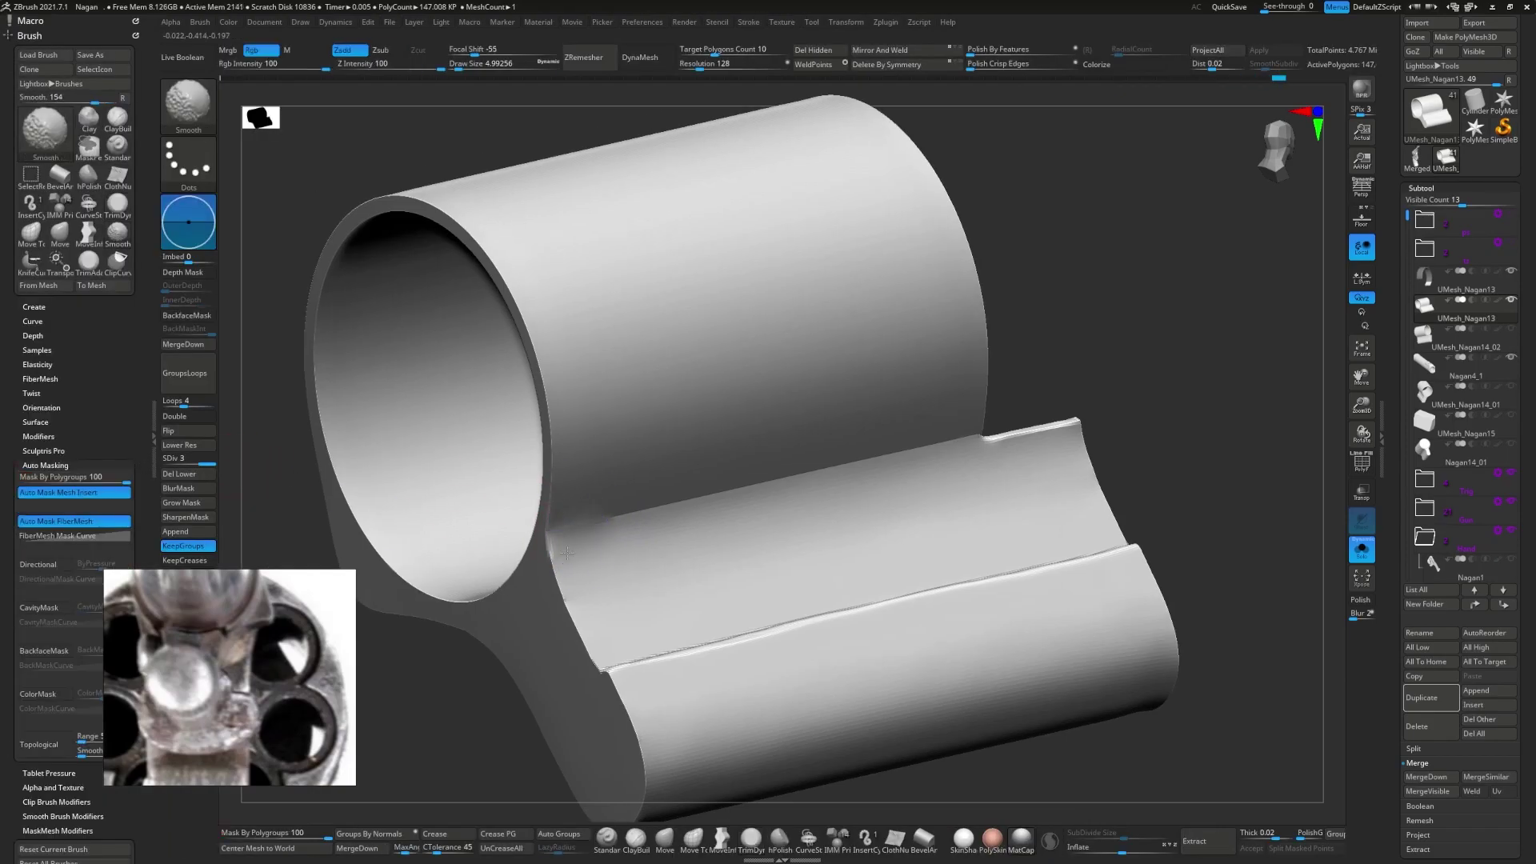
{"action": "key", "text": "shift"}
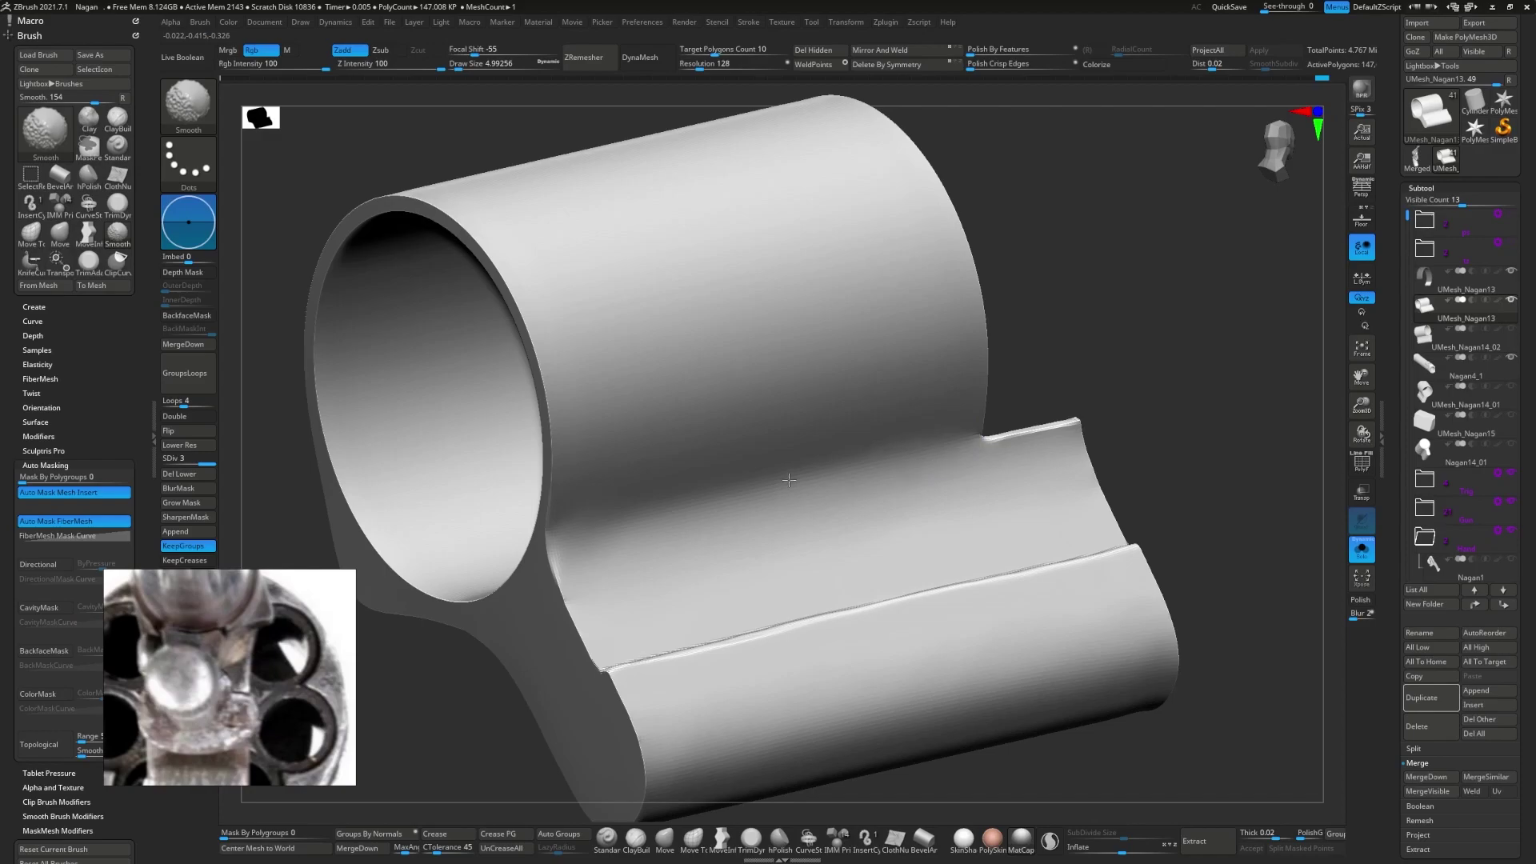
{"action": "right_click_drag", "start_coordinate": [595, 547], "coordinate": [545, 609]}
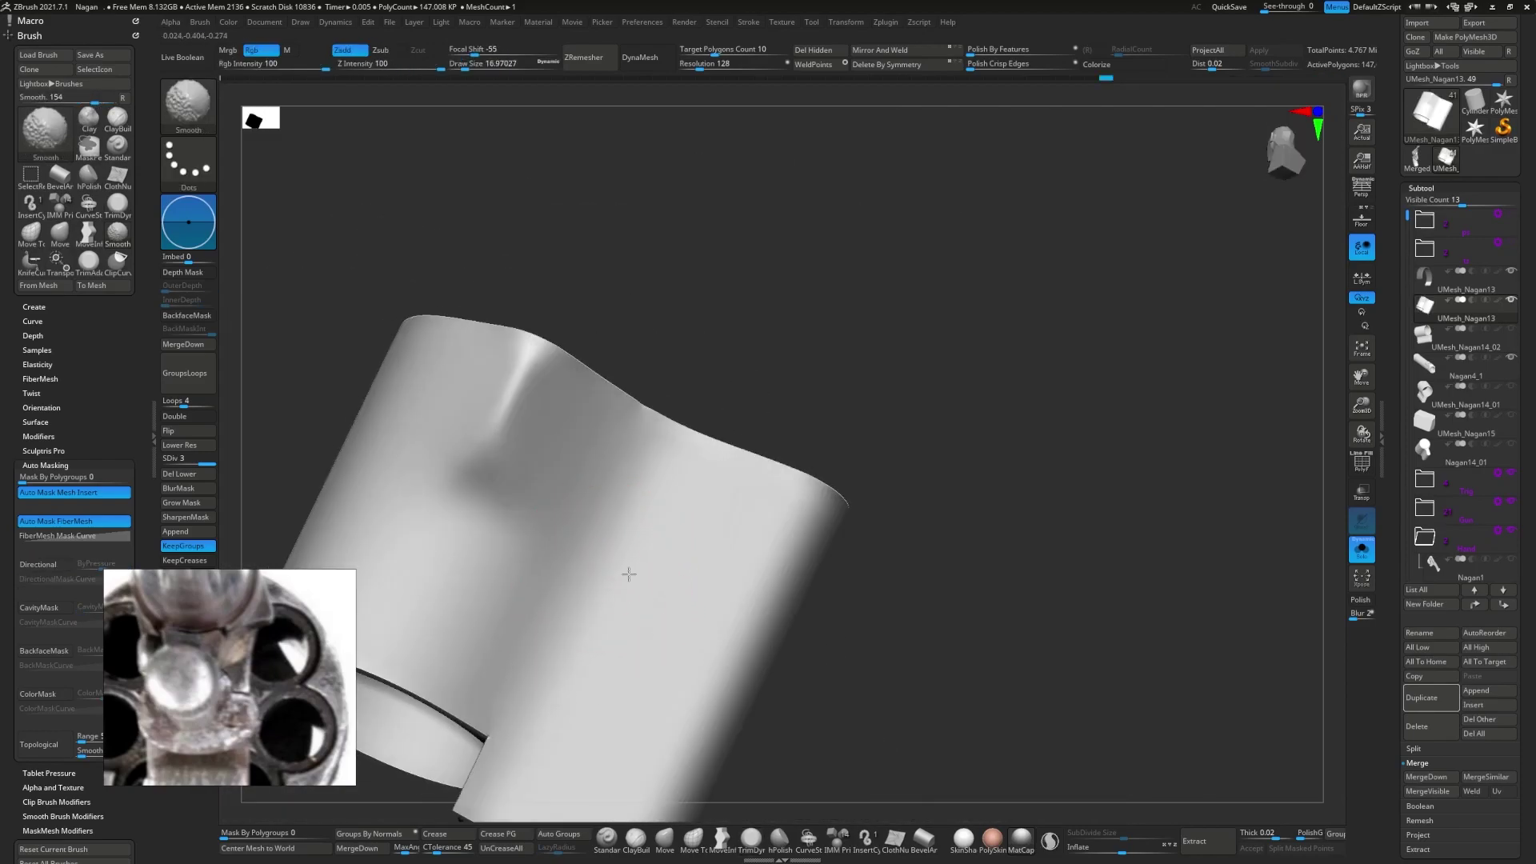
{"action": "mouse_move", "coordinate": [628, 573]}
{"action": "right_mouse_down"}
{"action": "mouse_move", "coordinate": [583, 542]}
{"action": "mouse_move", "coordinate": [822, 604]}
{"action": "mouse_move", "coordinate": [704, 549]}
{"action": "mouse_move", "coordinate": [744, 656]}
{"action": "mouse_move", "coordinate": [707, 599]}
{"action": "mouse_move", "coordinate": [703, 624]}
{"action": "mouse_move", "coordinate": [635, 573]}
{"action": "mouse_move", "coordinate": [438, 537]}
{"action": "mouse_move", "coordinate": [398, 507]}
{"action": "right_mouse_up"}
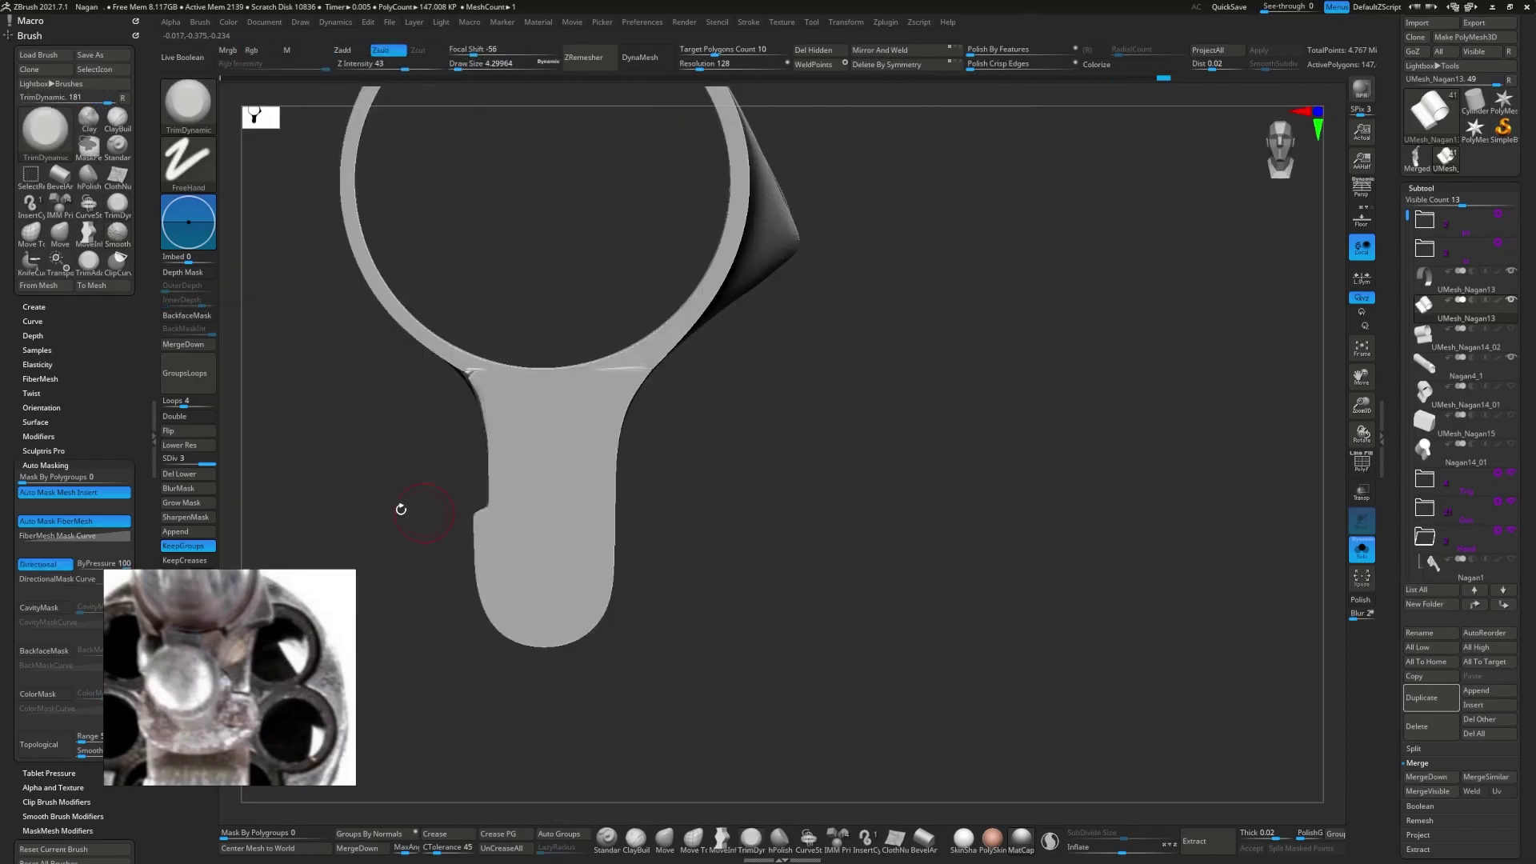
- Polish and smooth the lug's flat band with hPolish and a larger brush
{"action": "left_click", "coordinate": [776, 849]}
{"action": "right_click_drag", "start_coordinate": [816, 720], "coordinate": [941, 543]}
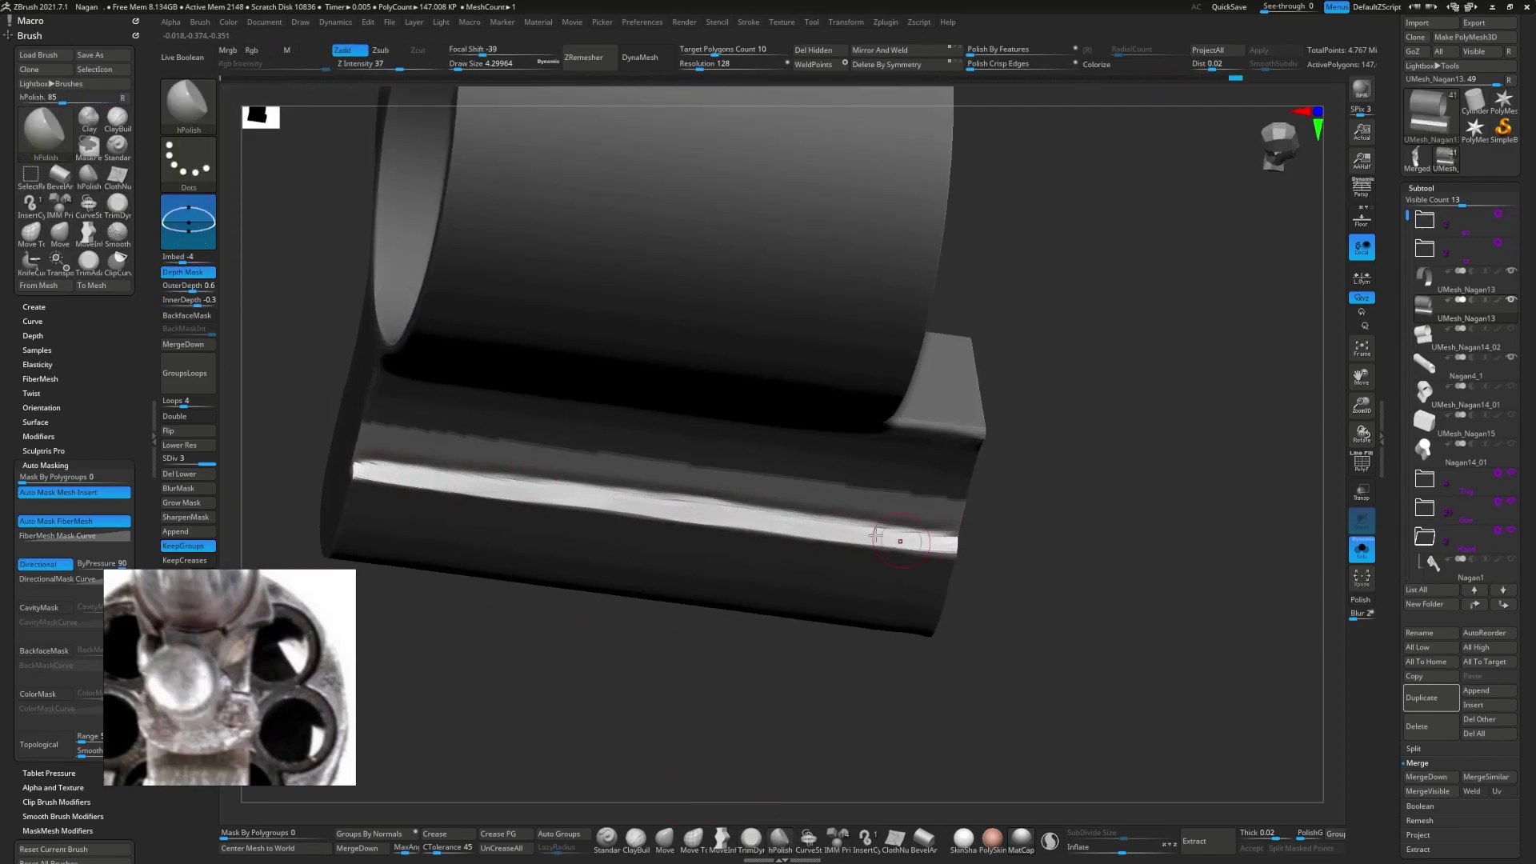
{"action": "right_click_drag", "start_coordinate": [876, 535], "coordinate": [384, 376]}
{"action": "left_click_drag", "start_coordinate": [387, 379], "coordinate": [855, 516]}
{"action": "left_click_drag", "start_coordinate": [749, 464], "coordinate": [768, 464]}
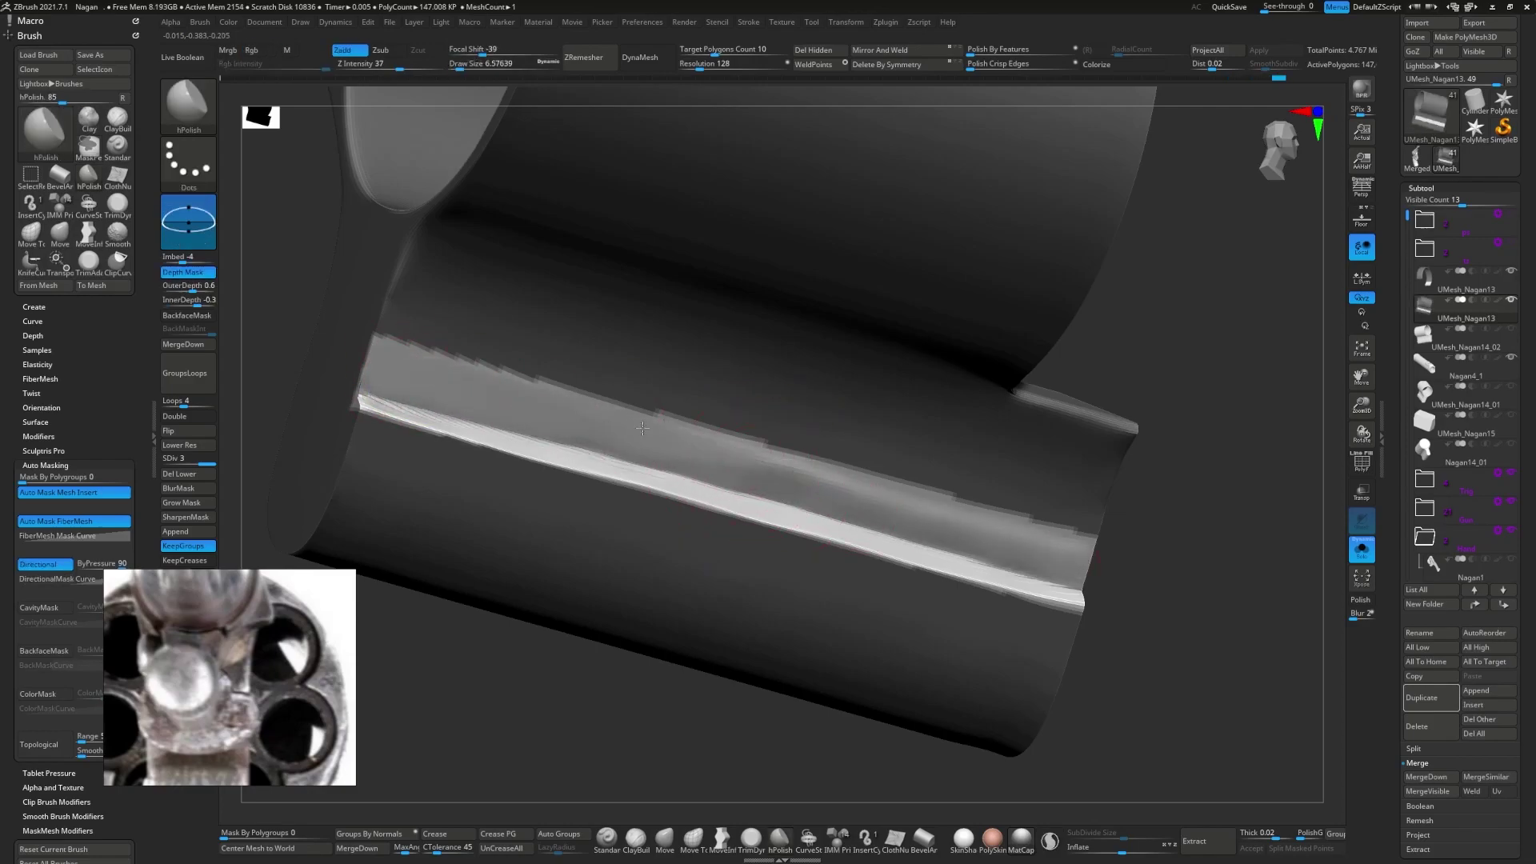
{"action": "left_click_drag", "start_coordinate": [511, 409], "coordinate": [629, 408], "text": "shift"}
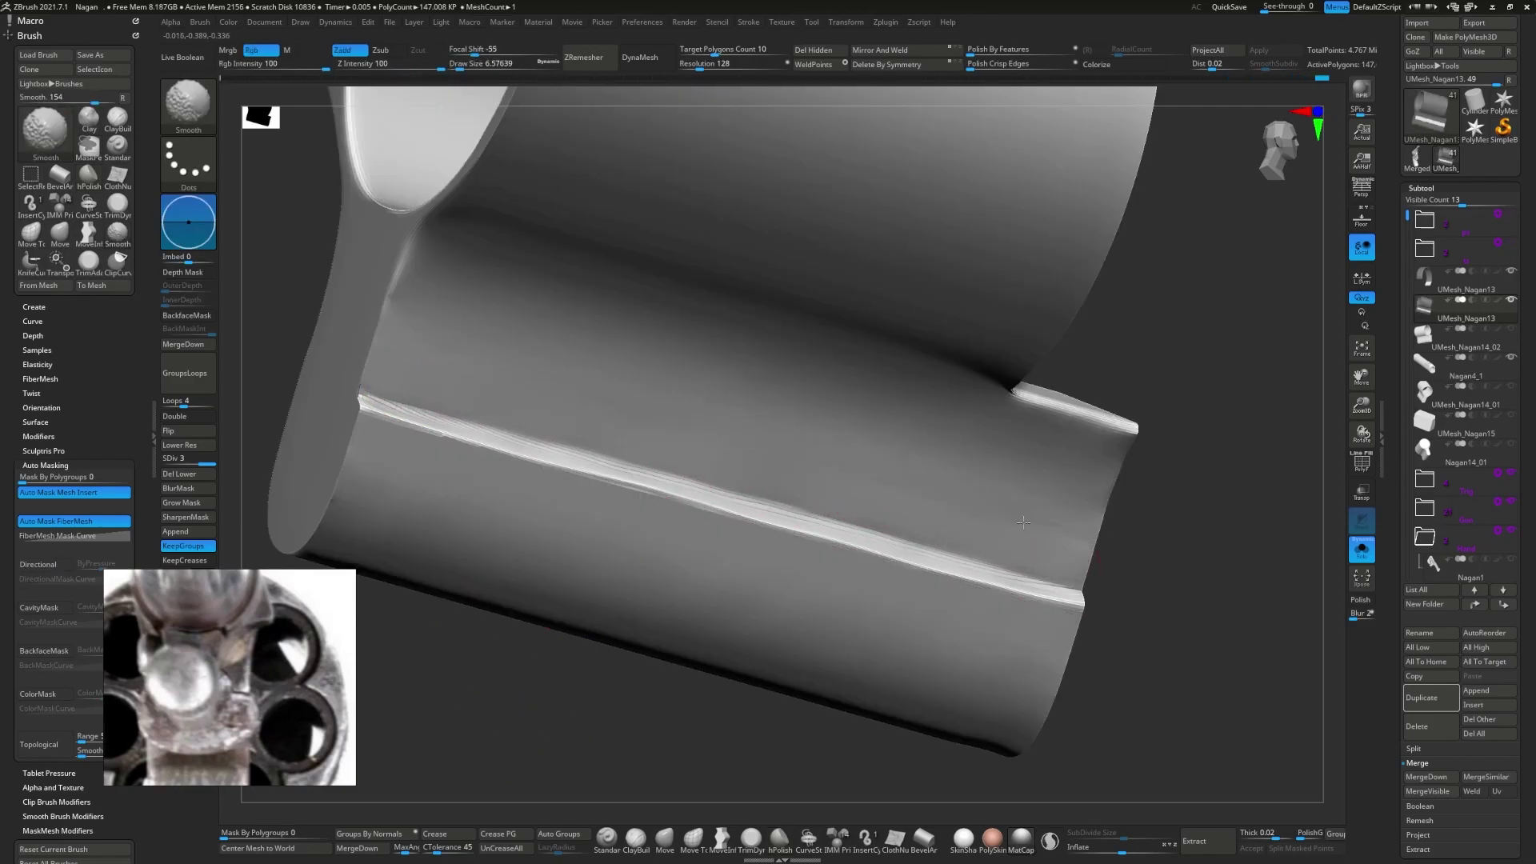
{"action": "mouse_move", "coordinate": [1023, 521]}
{"action": "right_mouse_down"}
{"action": "mouse_move", "coordinate": [497, 401]}
{"action": "mouse_move", "coordinate": [631, 459]}
{"action": "mouse_move", "coordinate": [612, 543]}
{"action": "right_mouse_up"}
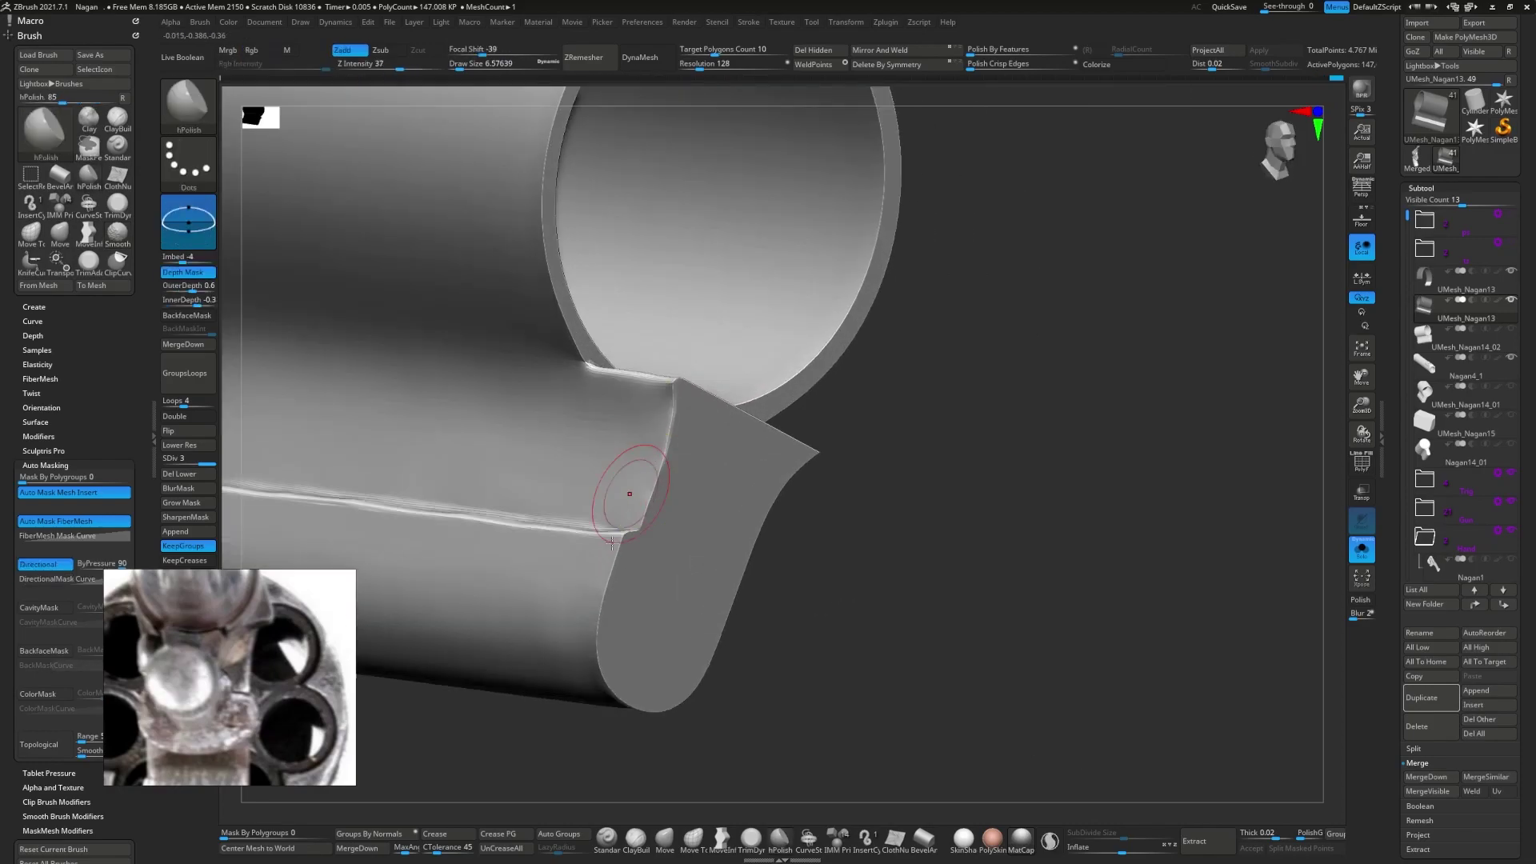
- Raise Target Polygons Count to about 43.7, TrimDynamic the lug edges, and Solo the subtool
{"action": "left_click_drag", "start_coordinate": [711, 57], "coordinate": [748, 58]}
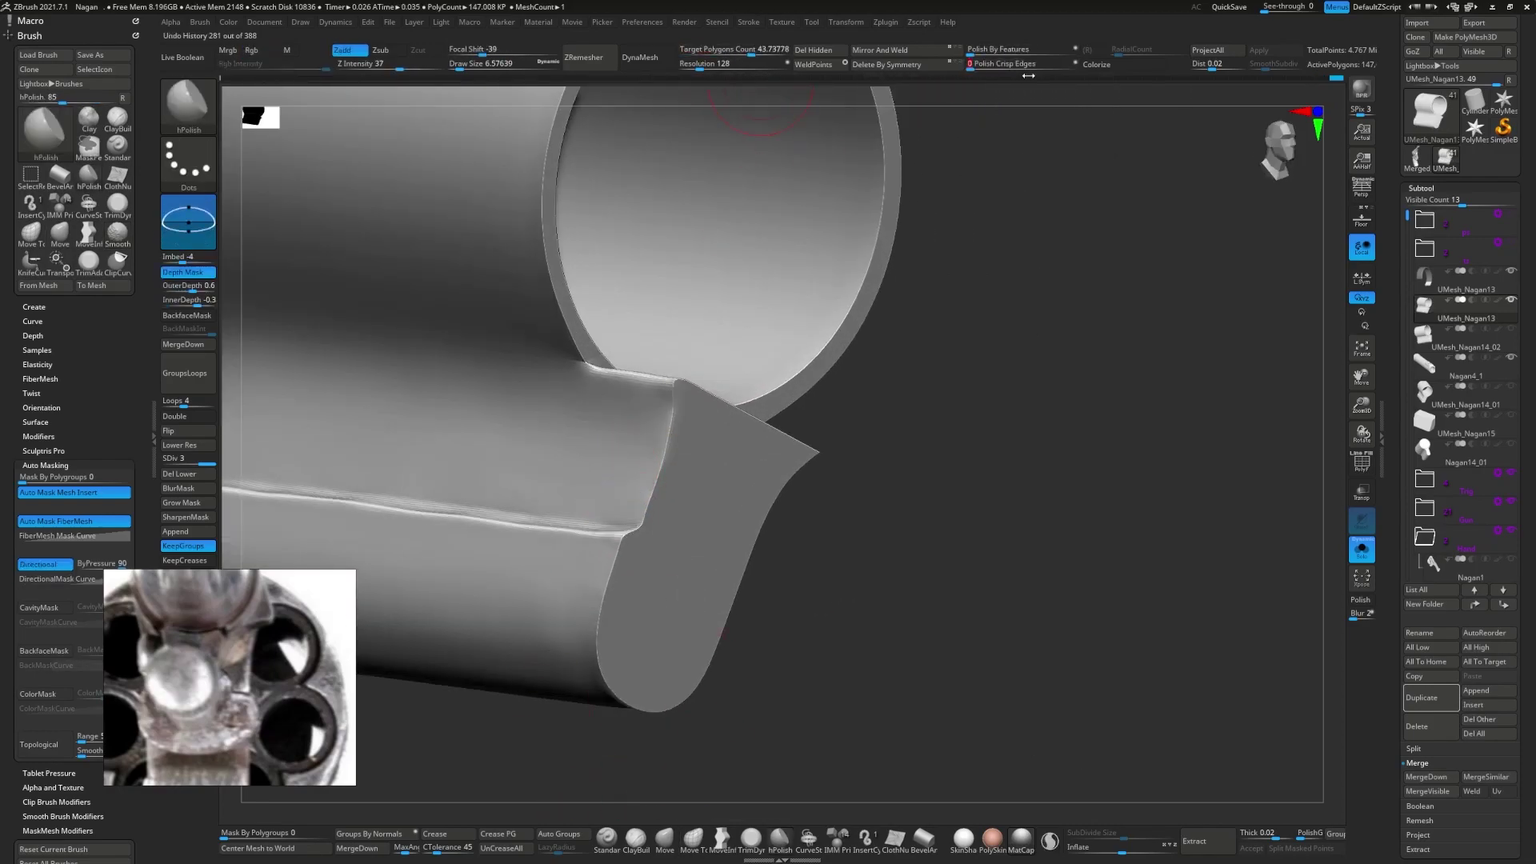
{"action": "key", "text": "b"}
{"action": "key", "text": "t"}
{"action": "key", "text": "d"}
{"action": "right_click_drag", "start_coordinate": [652, 428], "coordinate": [669, 408]}
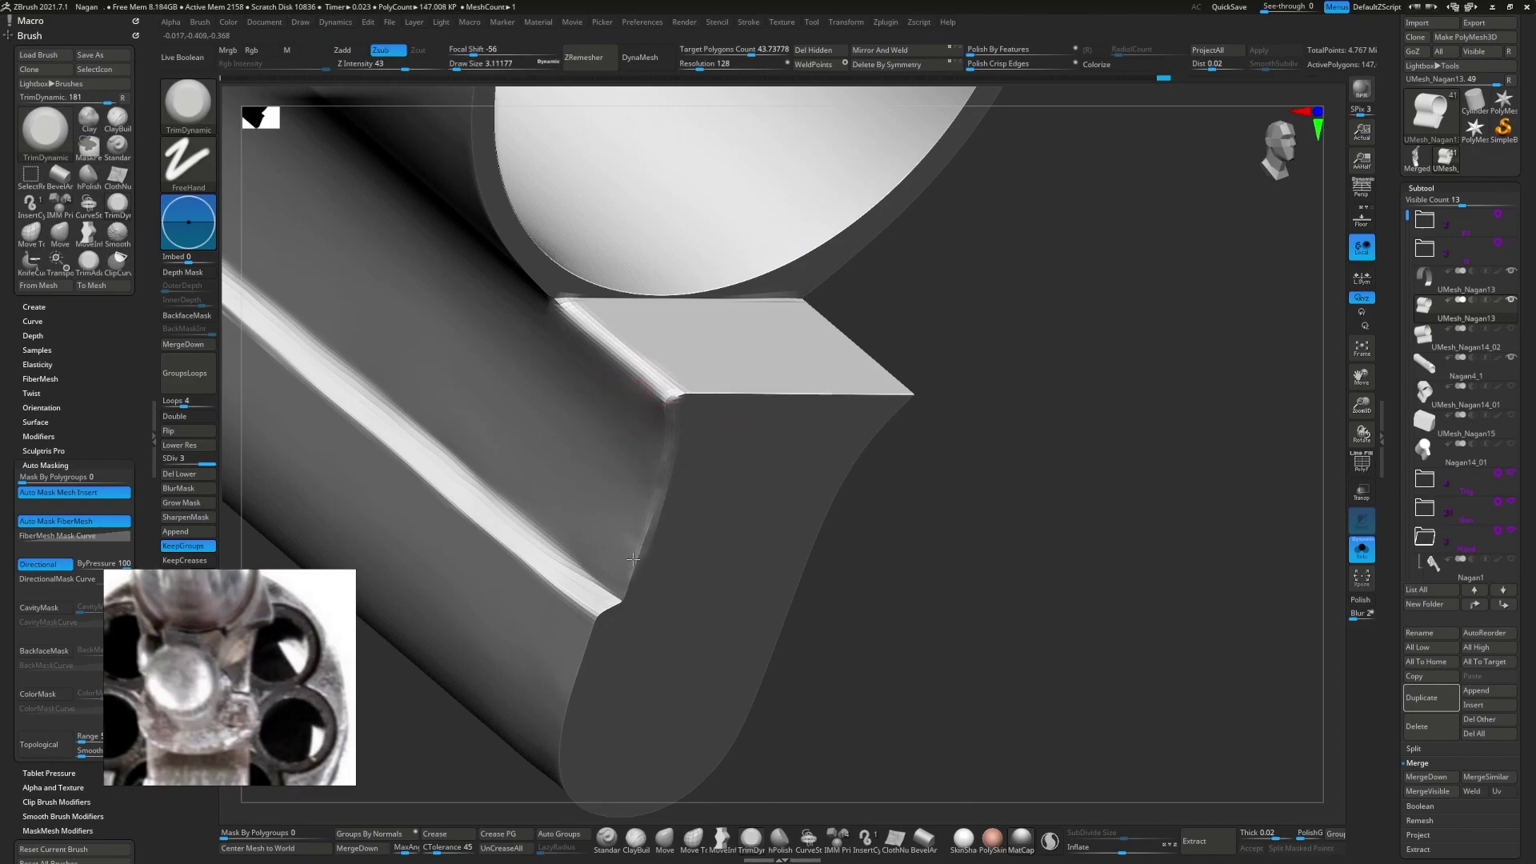
{"action": "mouse_move", "coordinate": [633, 559]}
{"action": "right_mouse_down"}
{"action": "mouse_move", "coordinate": [616, 520]}
{"action": "mouse_move", "coordinate": [636, 545]}
{"action": "mouse_move", "coordinate": [628, 468]}
{"action": "mouse_move", "coordinate": [817, 622]}
{"action": "right_mouse_up"}
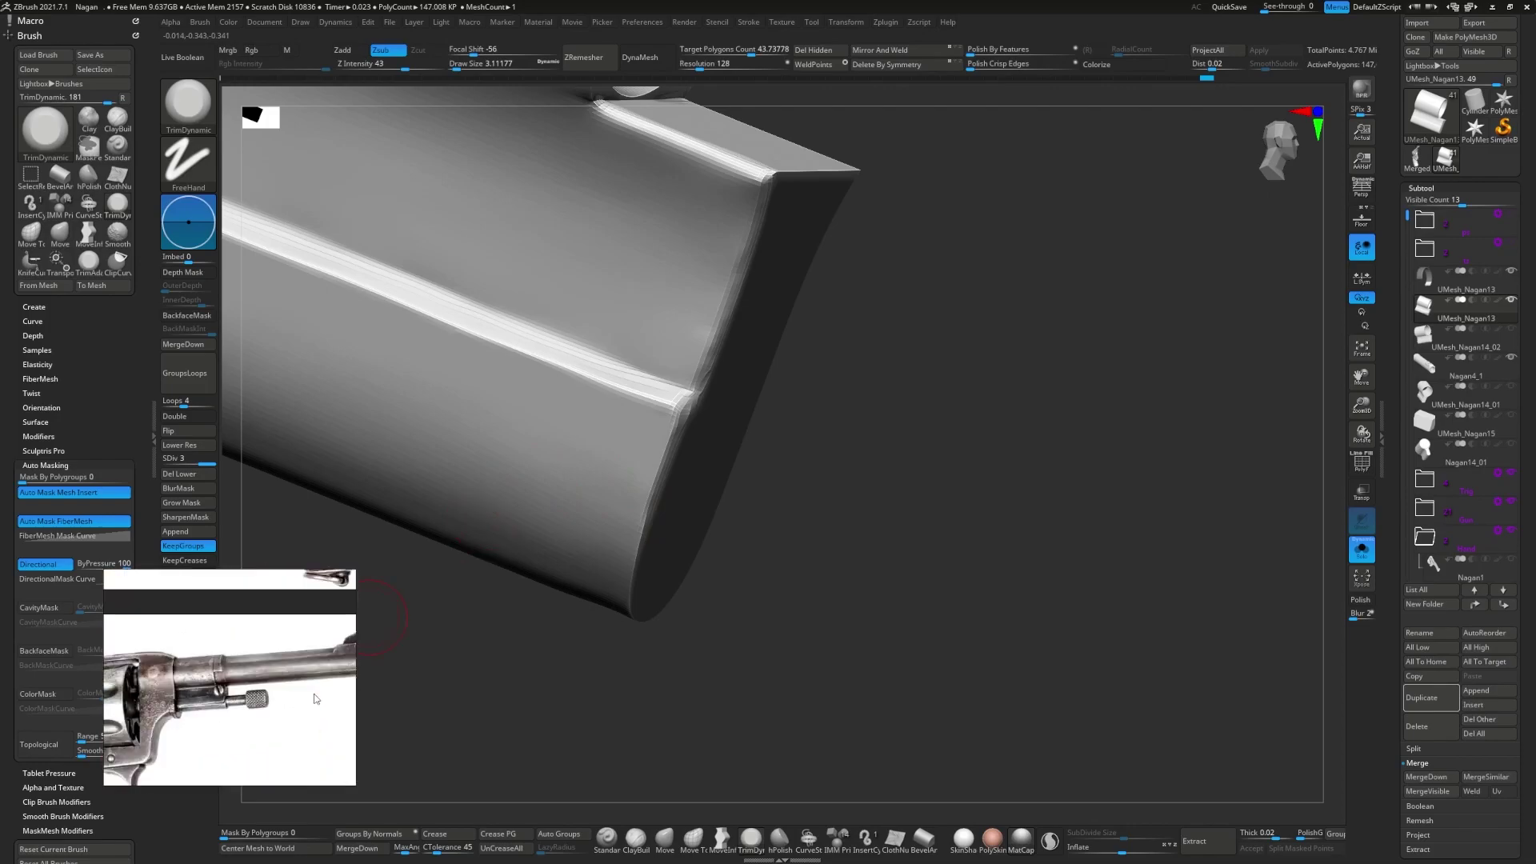
{"action": "mouse_move", "coordinate": [651, 432]}
{"action": "right_mouse_down"}
{"action": "mouse_move", "coordinate": [616, 509]}
{"action": "mouse_move", "coordinate": [669, 568]}
{"action": "mouse_move", "coordinate": [728, 544]}
{"action": "mouse_move", "coordinate": [803, 455]}
{"action": "mouse_move", "coordinate": [722, 533]}
{"action": "right_mouse_up"}
{"action": "mouse_move", "coordinate": [613, 572]}
{"action": "right_mouse_down"}
{"action": "mouse_move", "coordinate": [522, 572]}
{"action": "mouse_move", "coordinate": [566, 473]}
{"action": "mouse_move", "coordinate": [532, 514]}
{"action": "mouse_move", "coordinate": [402, 470]}
{"action": "mouse_move", "coordinate": [559, 449]}
{"action": "mouse_move", "coordinate": [541, 452]}
{"action": "mouse_move", "coordinate": [593, 477]}
{"action": "mouse_move", "coordinate": [844, 474]}
{"action": "mouse_move", "coordinate": [720, 470]}
{"action": "mouse_move", "coordinate": [870, 494]}
{"action": "mouse_move", "coordinate": [813, 497]}
{"action": "mouse_move", "coordinate": [834, 485]}
{"action": "right_mouse_up"}
{"action": "key", "text": "alt+s"}
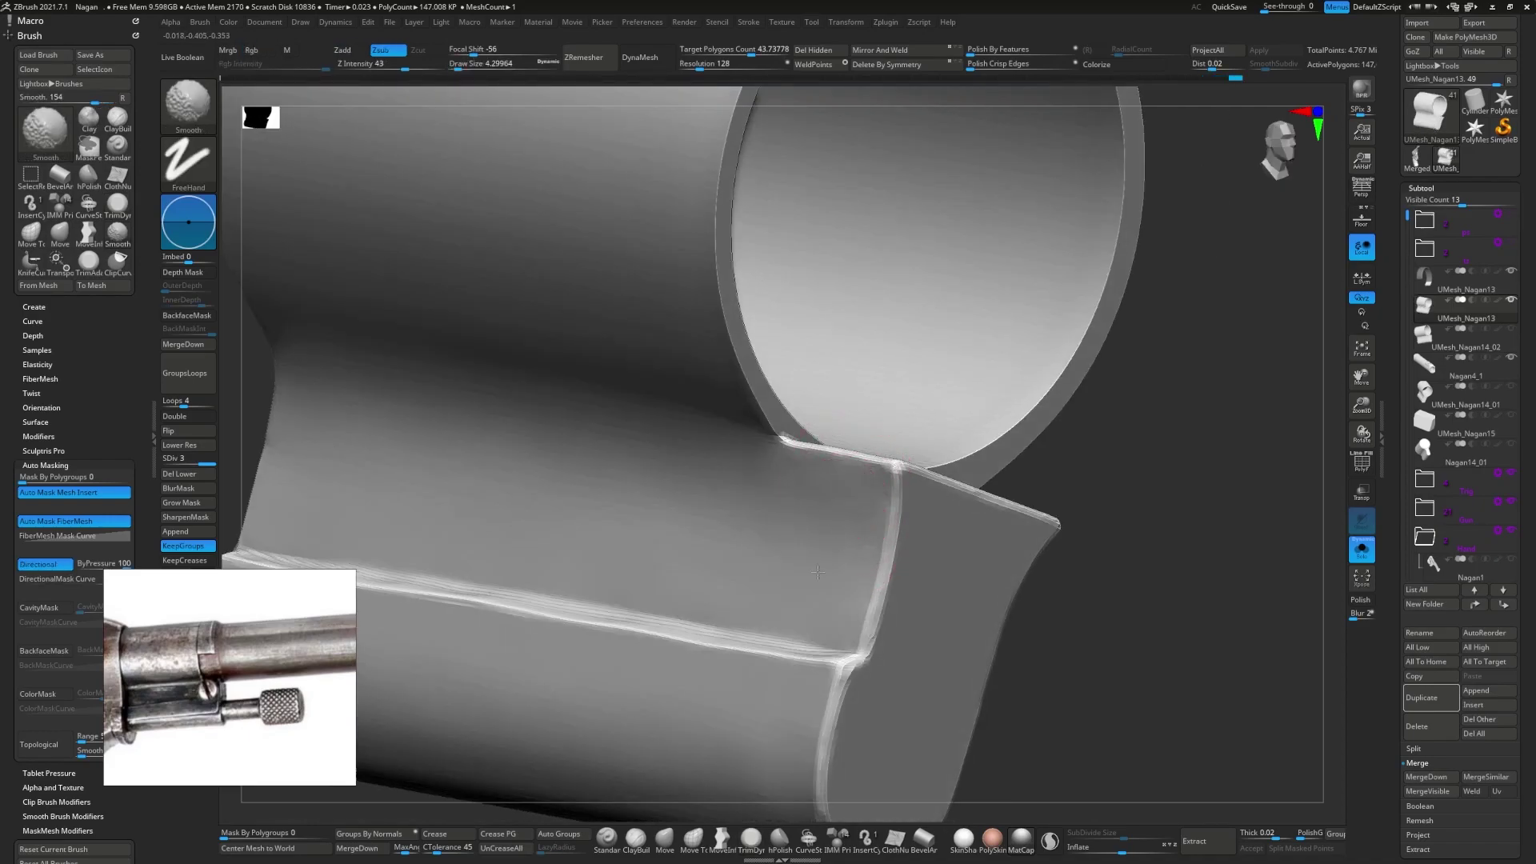
- Check the ring's fit on the full revolver, then load Chisel BrushTip 2
{"action": "left_click", "coordinate": [1360, 550]}
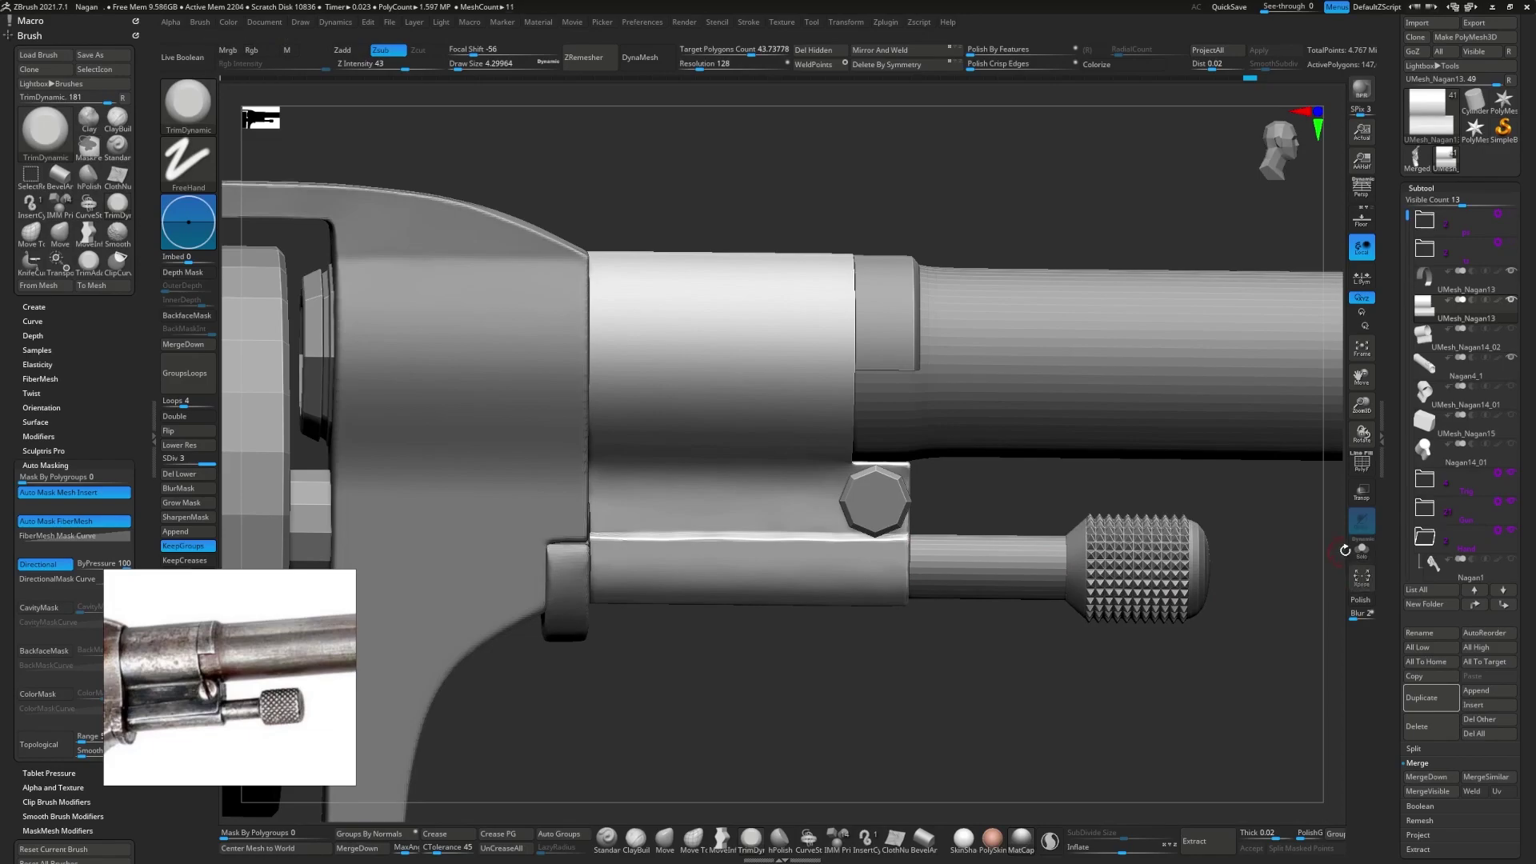
{"action": "left_click", "coordinate": [1356, 551]}
{"action": "mouse_move", "coordinate": [667, 546]}
{"action": "right_mouse_down"}
{"action": "mouse_move", "coordinate": [939, 596]}
{"action": "mouse_move", "coordinate": [804, 440]}
{"action": "right_mouse_up"}
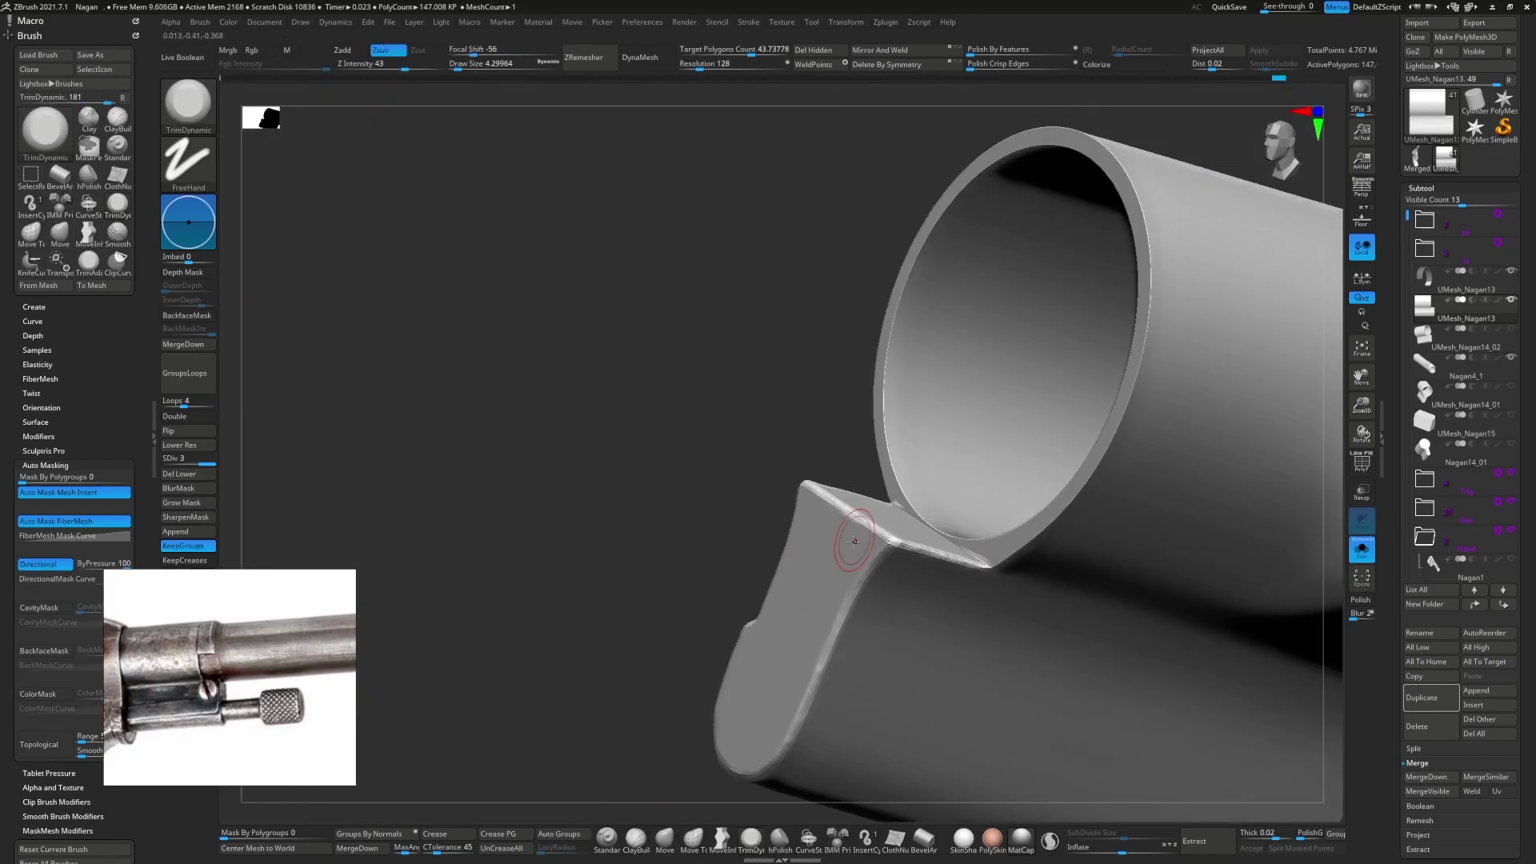
{"action": "key", "text": "b"}
{"action": "left_click", "coordinate": [804, 440]}
{"action": "key", "text": "Right"}
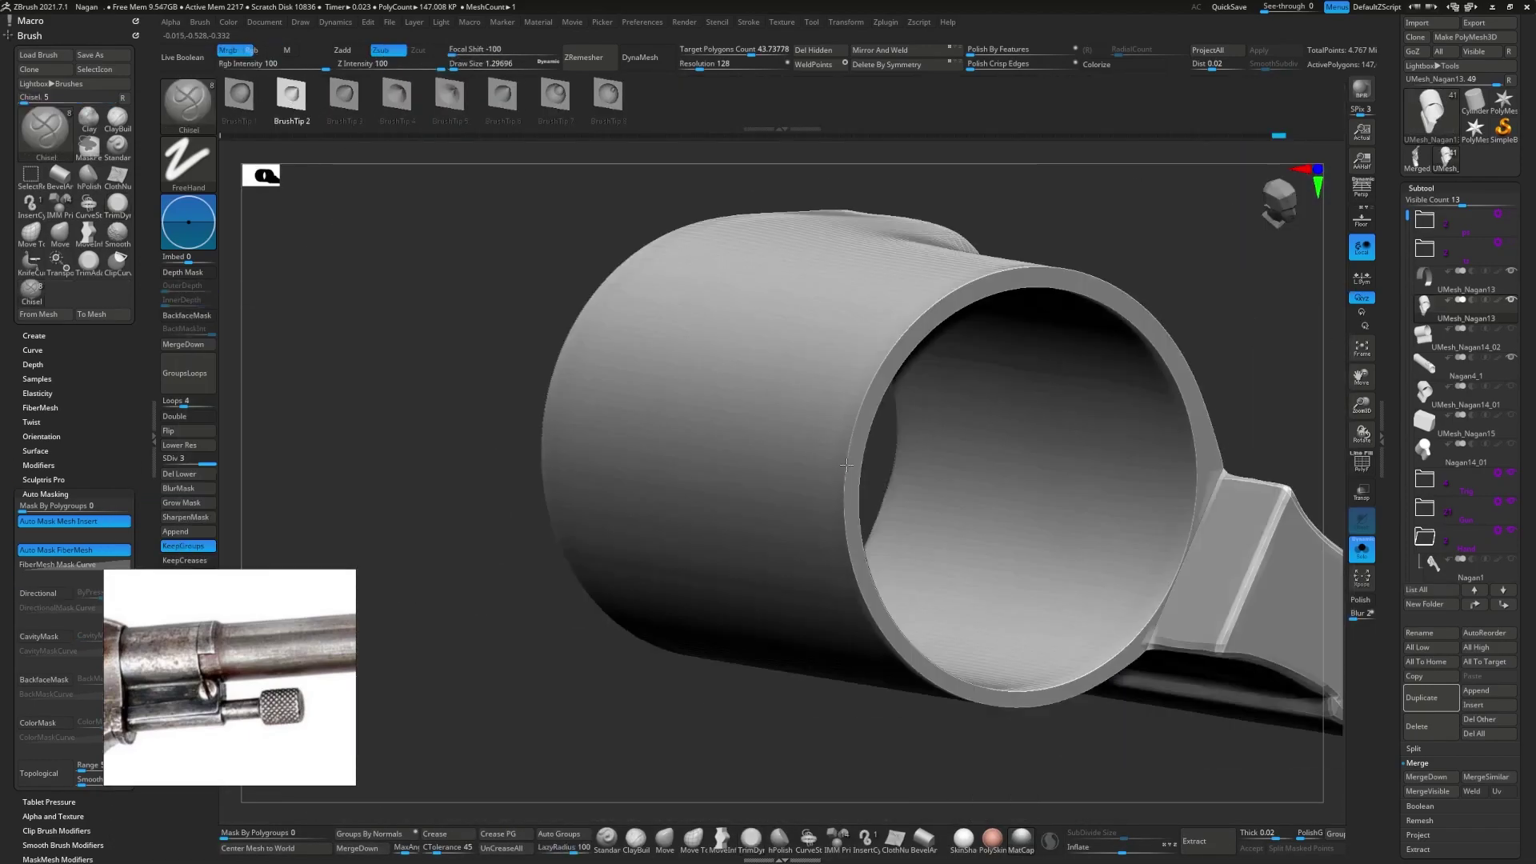
{"action": "mouse_move", "coordinate": [910, 381]}
{"action": "right_mouse_down", "text": "ctrl"}
{"action": "mouse_move", "coordinate": [552, 436]}
{"action": "mouse_move", "coordinate": [774, 486]}
{"action": "mouse_move", "coordinate": [709, 478]}
{"action": "right_mouse_up", "text": "ctrl"}
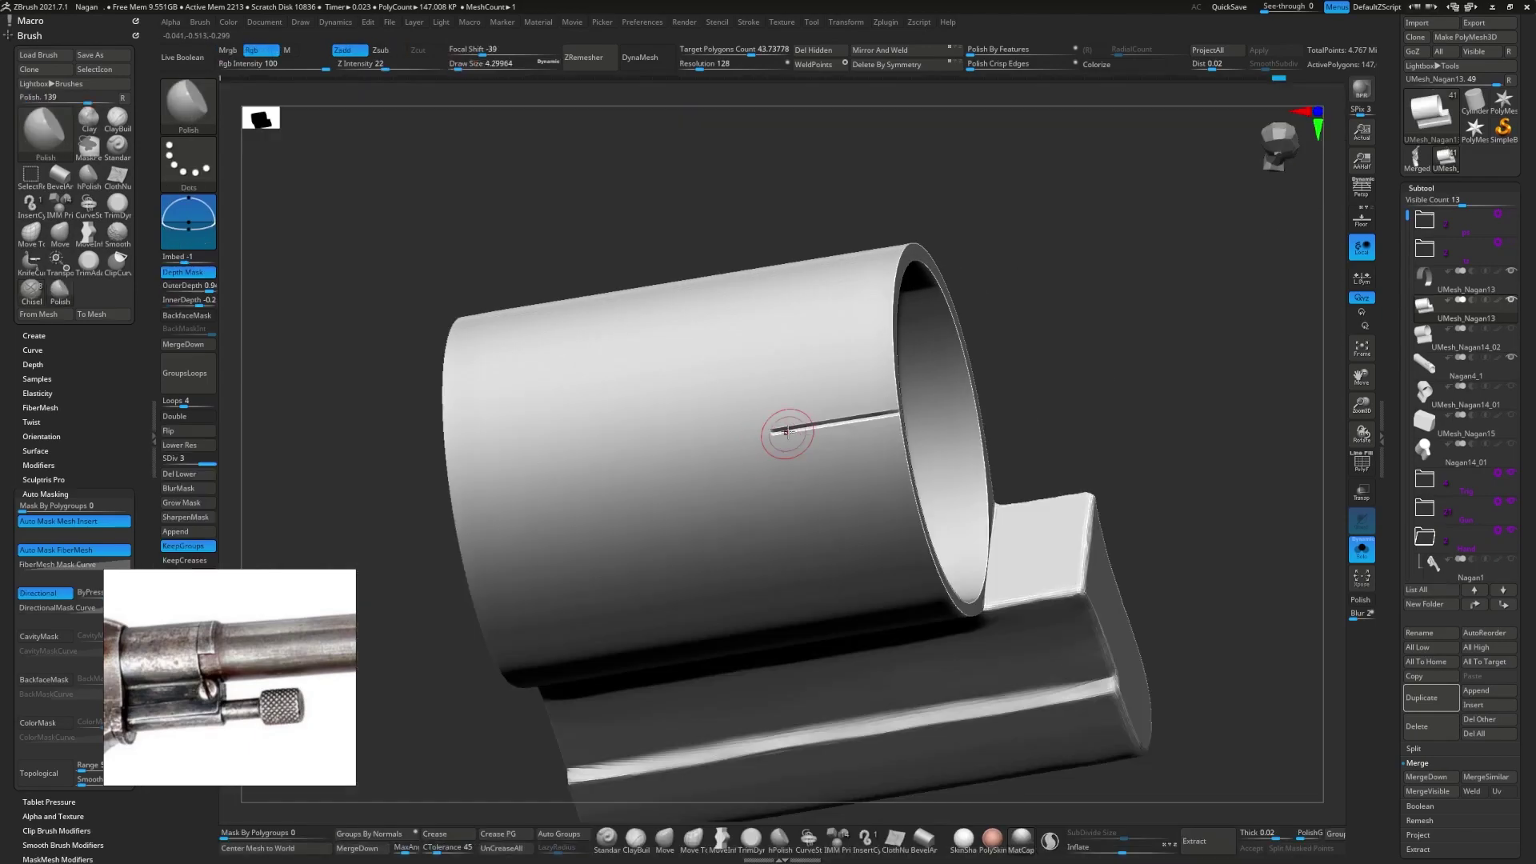
{"action": "right_click_drag", "start_coordinate": [778, 431], "coordinate": [799, 456]}
- Work the slit with Pinch and trim brushes, then mask the lower ring for Transpose
{"action": "key", "text": "b"}
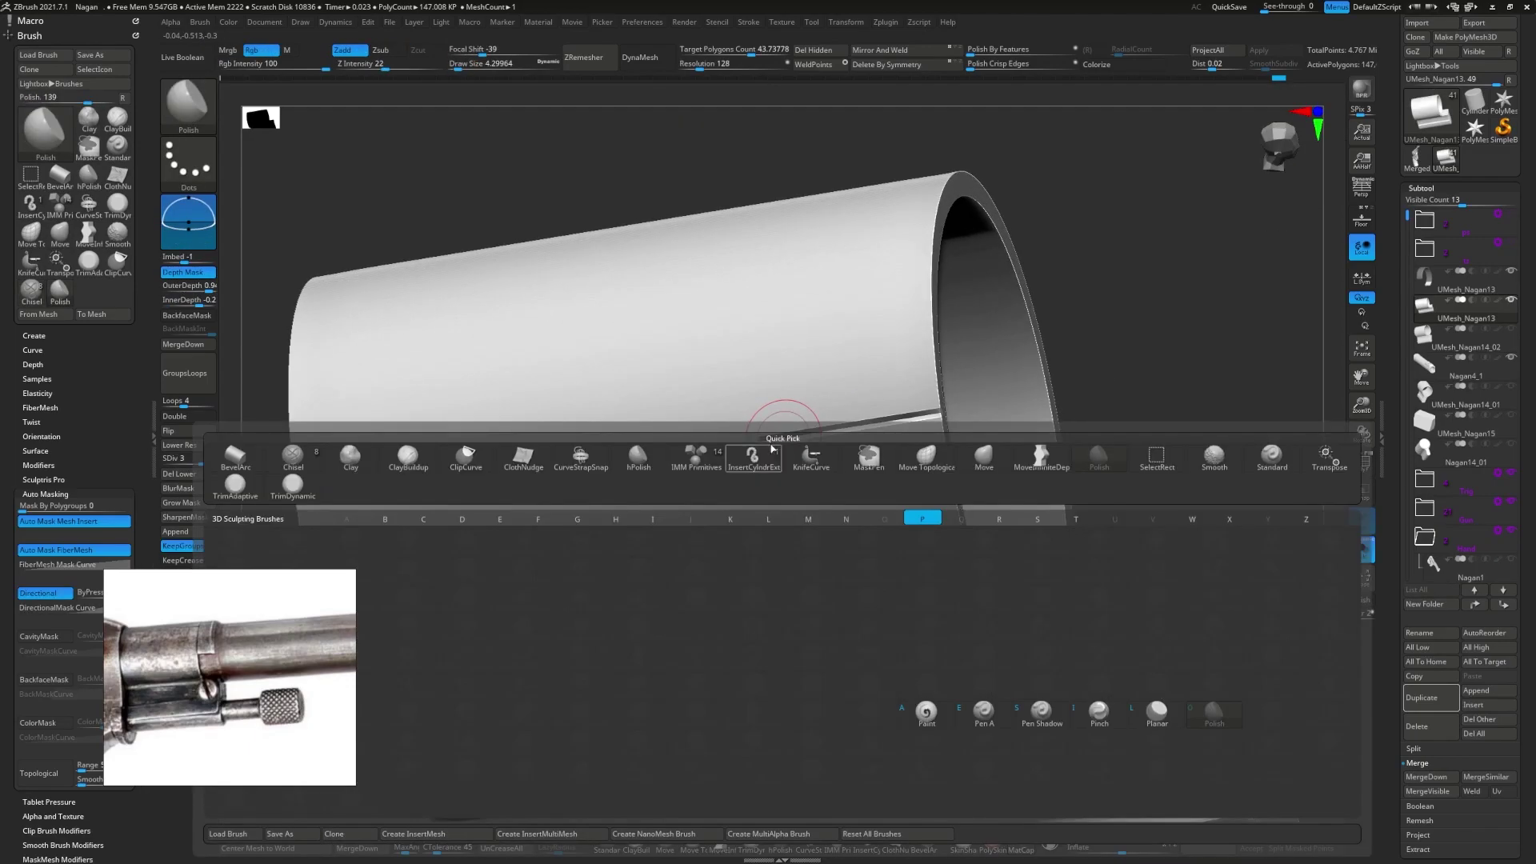
{"action": "key", "text": "i"}
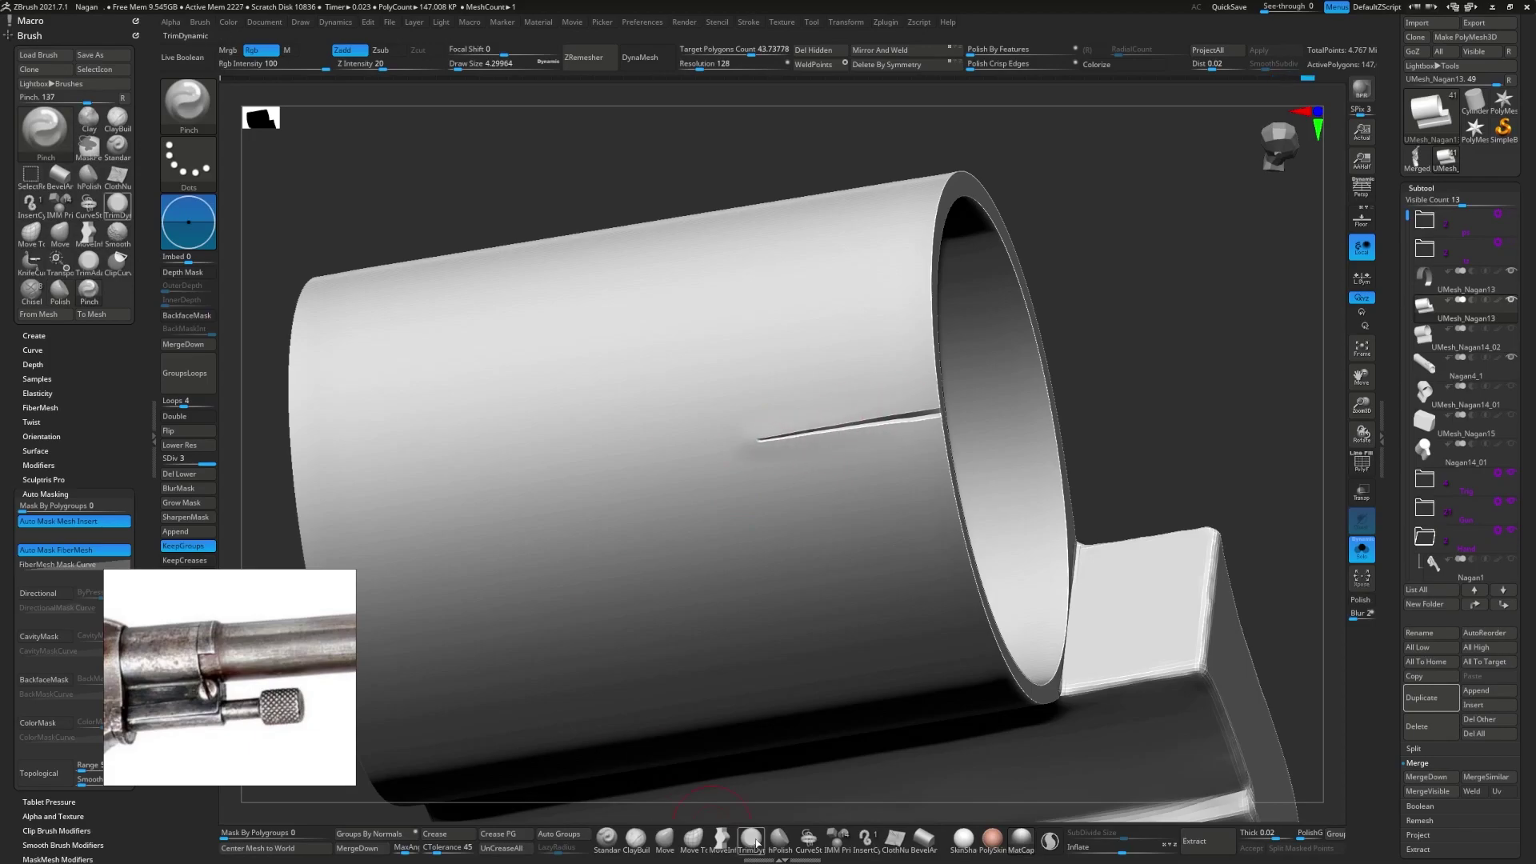
{"action": "left_click", "coordinate": [757, 842]}
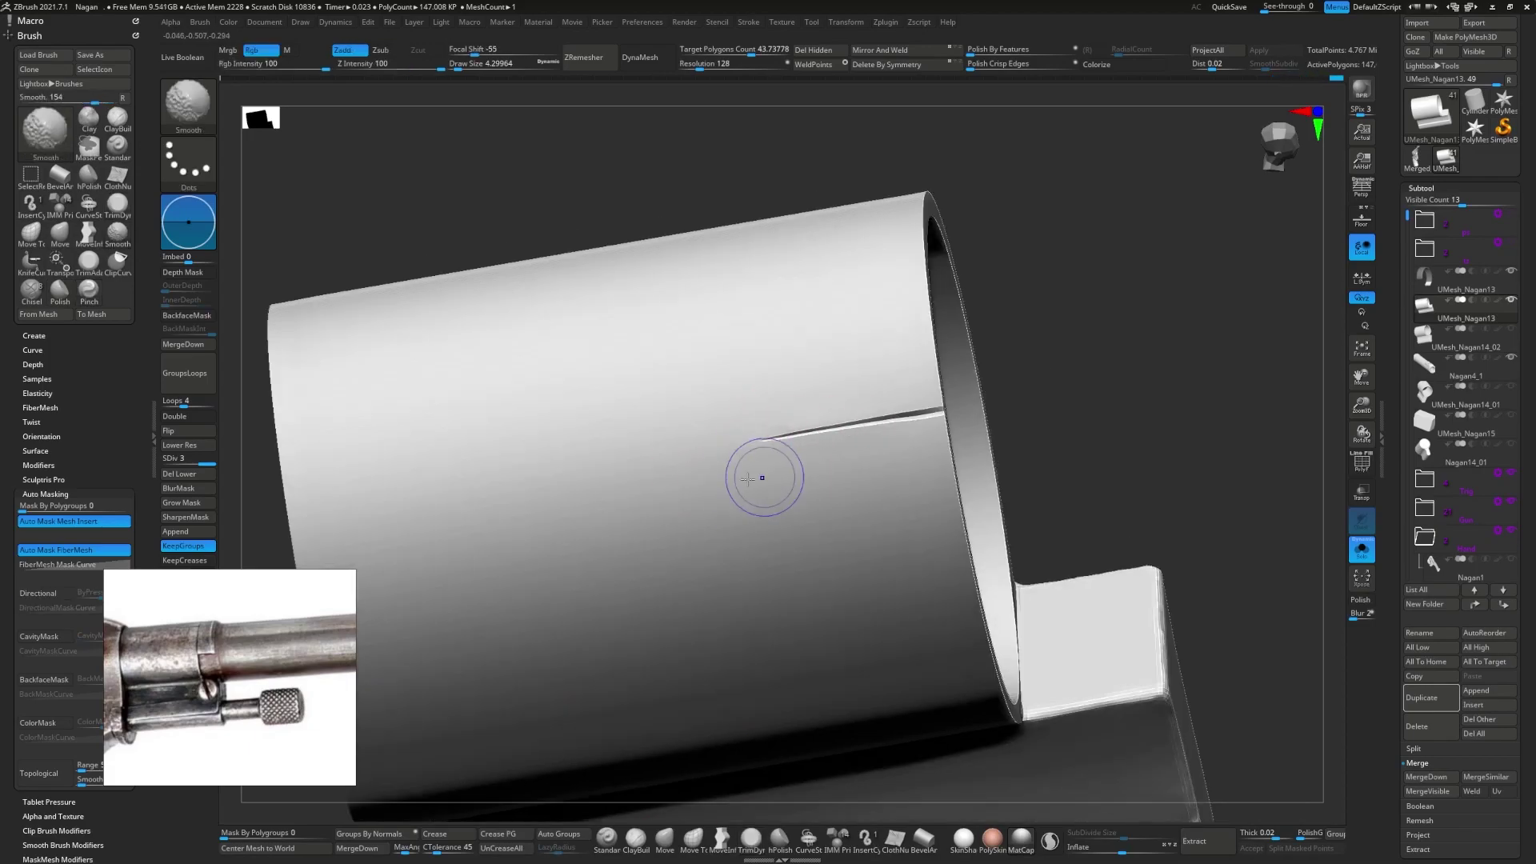
{"action": "mouse_move", "coordinate": [741, 436]}
{"action": "right_mouse_down"}
{"action": "mouse_move", "coordinate": [789, 429]}
{"action": "mouse_move", "coordinate": [810, 503]}
{"action": "mouse_move", "coordinate": [751, 483]}
{"action": "right_mouse_up"}
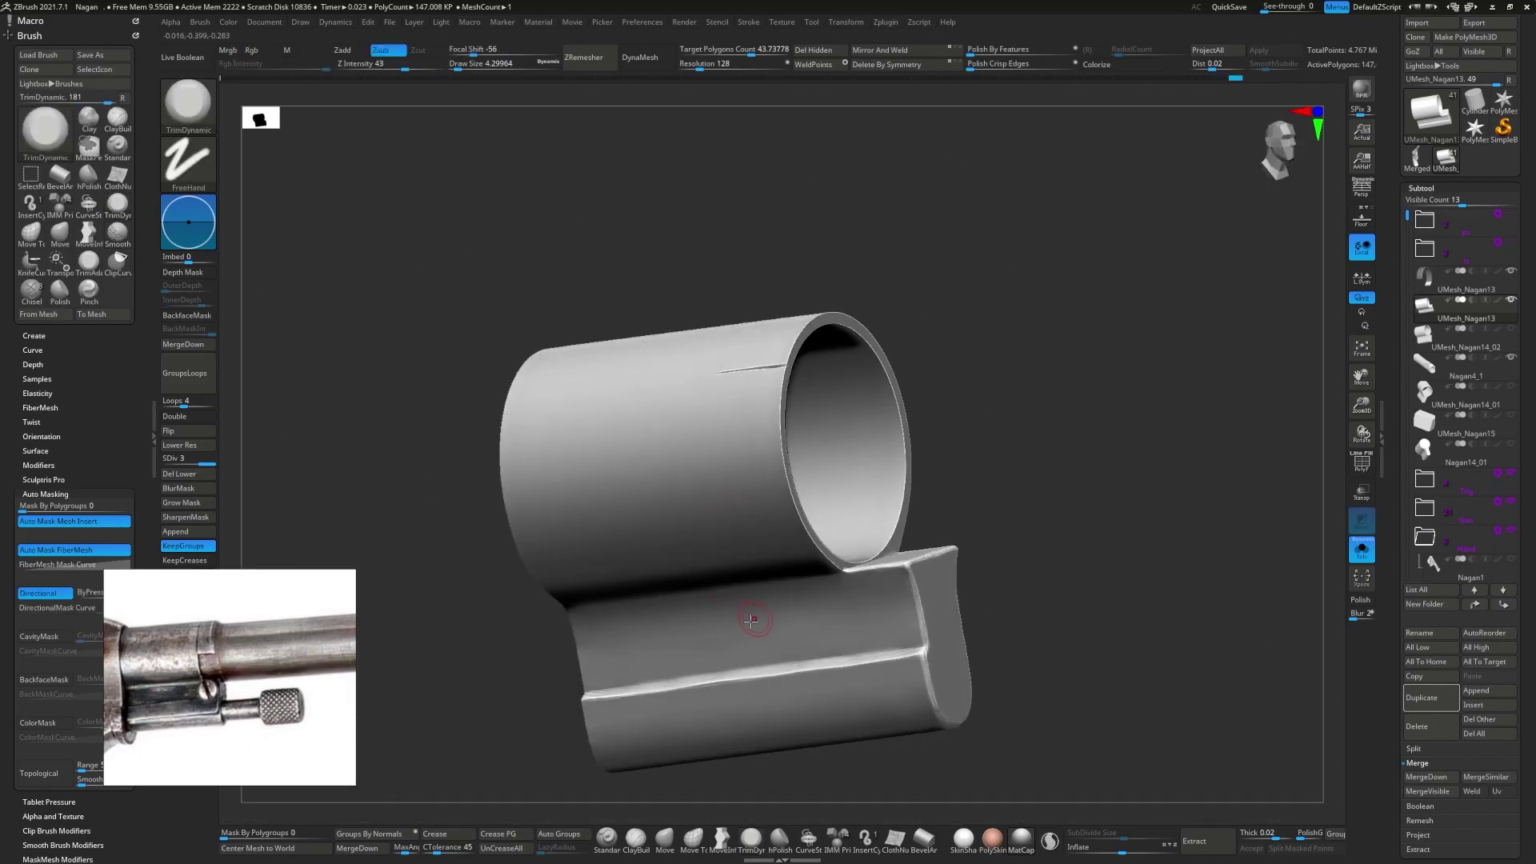
{"action": "mouse_move", "coordinate": [751, 620]}
{"action": "right_mouse_down", "text": "shift"}
{"action": "mouse_move", "coordinate": [611, 515]}
{"action": "mouse_move", "coordinate": [607, 487]}
{"action": "right_mouse_up", "text": "shift"}
{"action": "left_click_drag", "start_coordinate": [357, 485], "coordinate": [984, 602], "text": "ctrl"}
{"action": "left_click_drag", "start_coordinate": [378, 514], "coordinate": [1037, 713], "text": "ctrl"}
{"action": "right_click_drag", "start_coordinate": [1036, 713], "coordinate": [1073, 703]}
{"action": "left_click_drag", "start_coordinate": [1074, 702], "coordinate": [719, 414], "text": "ctrl"}
{"action": "key", "text": "w"}
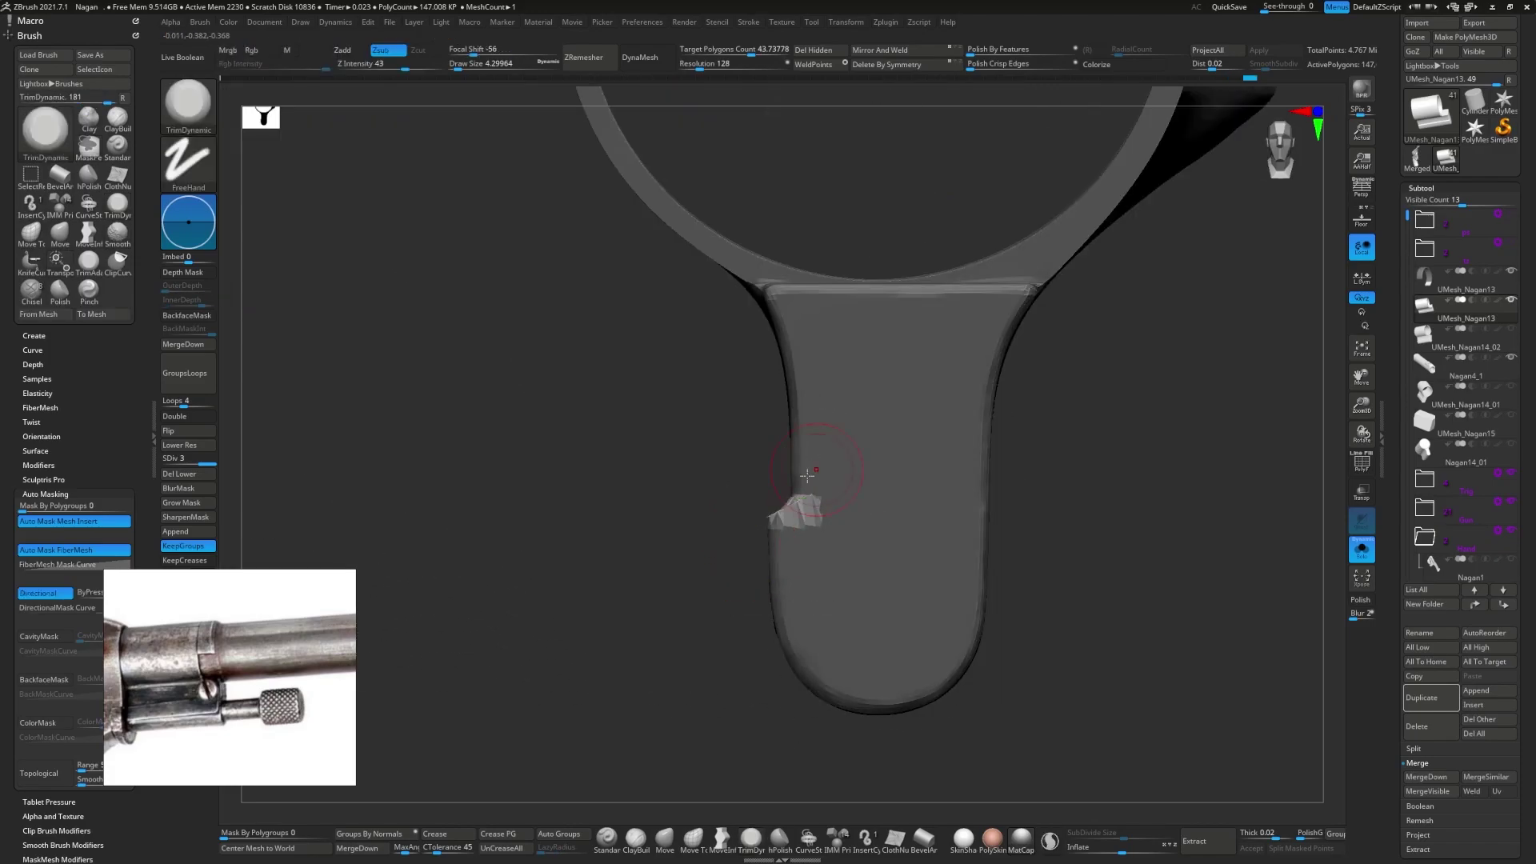
- Clip the lug's end along a curve with ClipCurve
{"action": "mouse_move", "coordinate": [733, 462]}
{"action": "right_mouse_down"}
{"action": "mouse_move", "coordinate": [755, 549]}
{"action": "mouse_move", "coordinate": [720, 448]}
{"action": "right_mouse_up"}
{"action": "left_click", "coordinate": [188, 102], "text": "ctrl+shift"}
{"action": "left_click", "coordinate": [266, 118]}
{"action": "left_click_drag", "start_coordinate": [623, 532], "coordinate": [617, 457], "text": "ctrl+shift"}
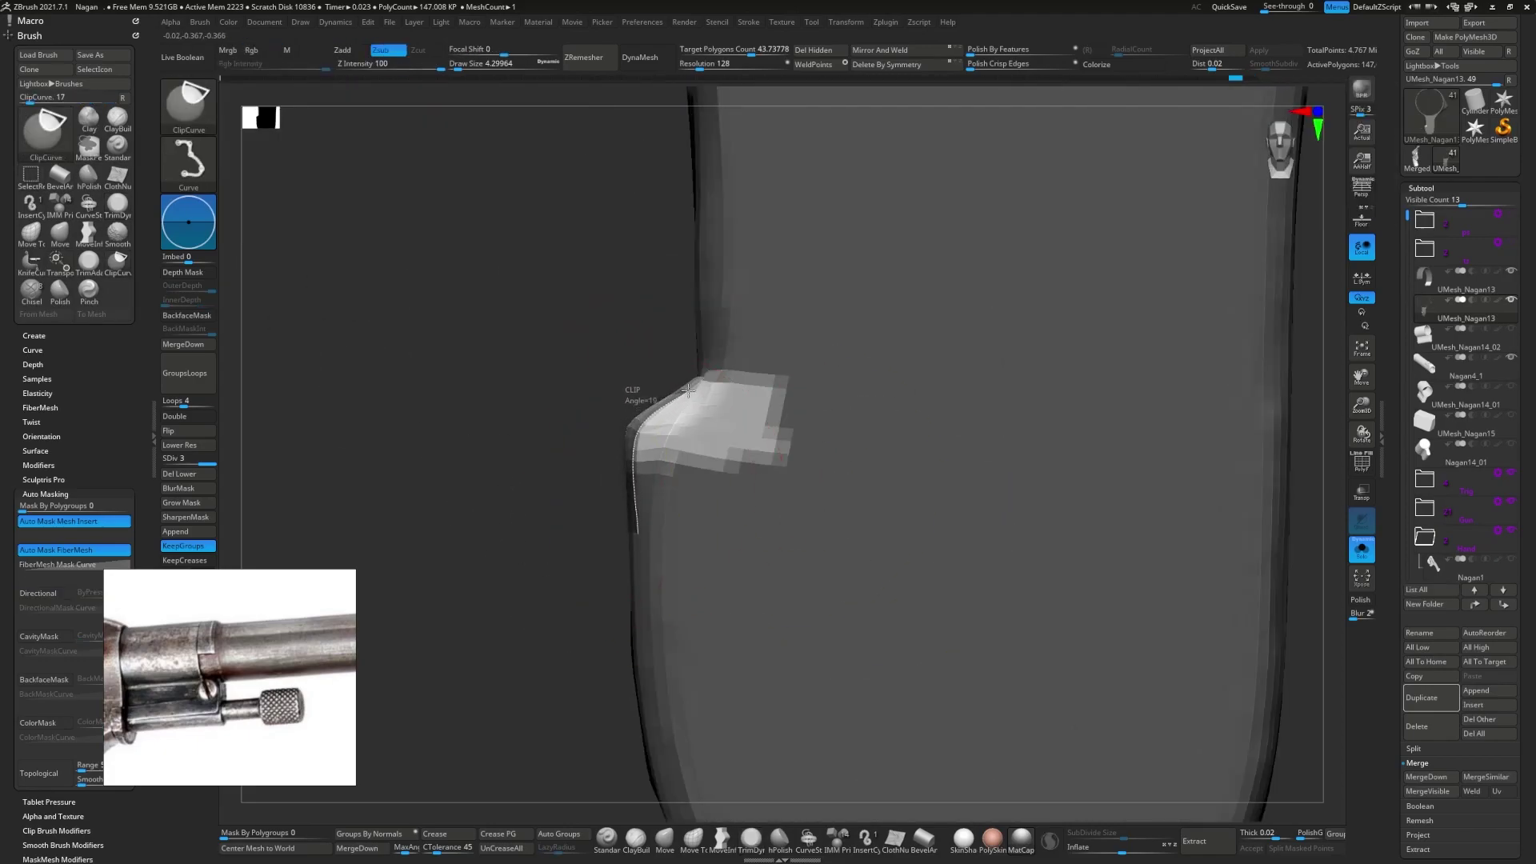
{"action": "left_click_drag", "start_coordinate": [714, 317], "coordinate": [585, 519], "text": "ctrl+shift"}
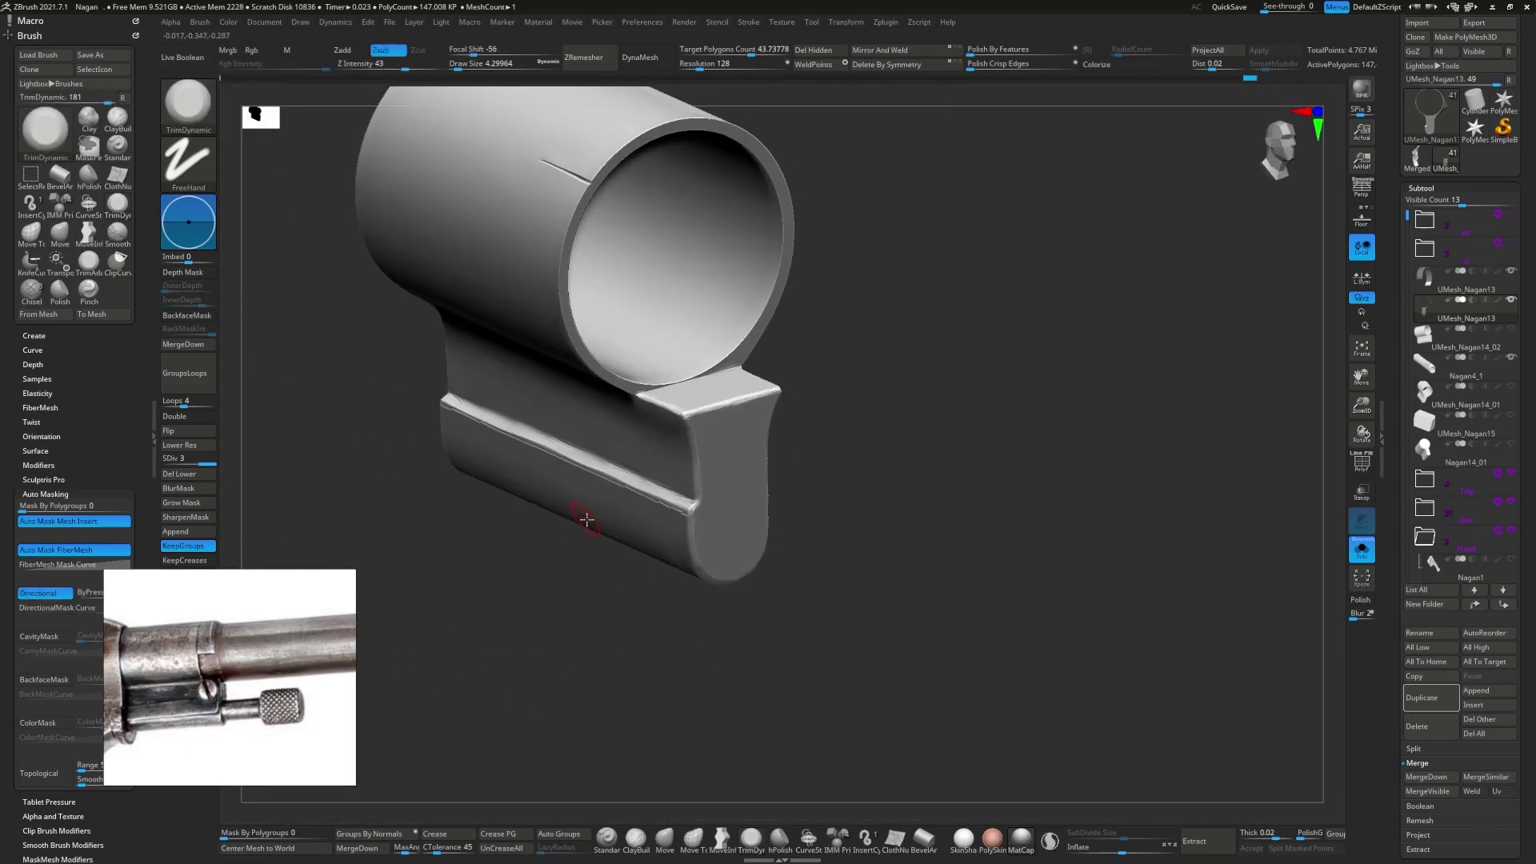
- Try a Planar groove stroke on the lug side from a straight view, then undo it
{"action": "right_click_drag", "start_coordinate": [585, 519], "coordinate": [497, 490]}
{"action": "key", "text": "b"}
{"action": "key", "text": "p"}
{"action": "key", "text": "o"}
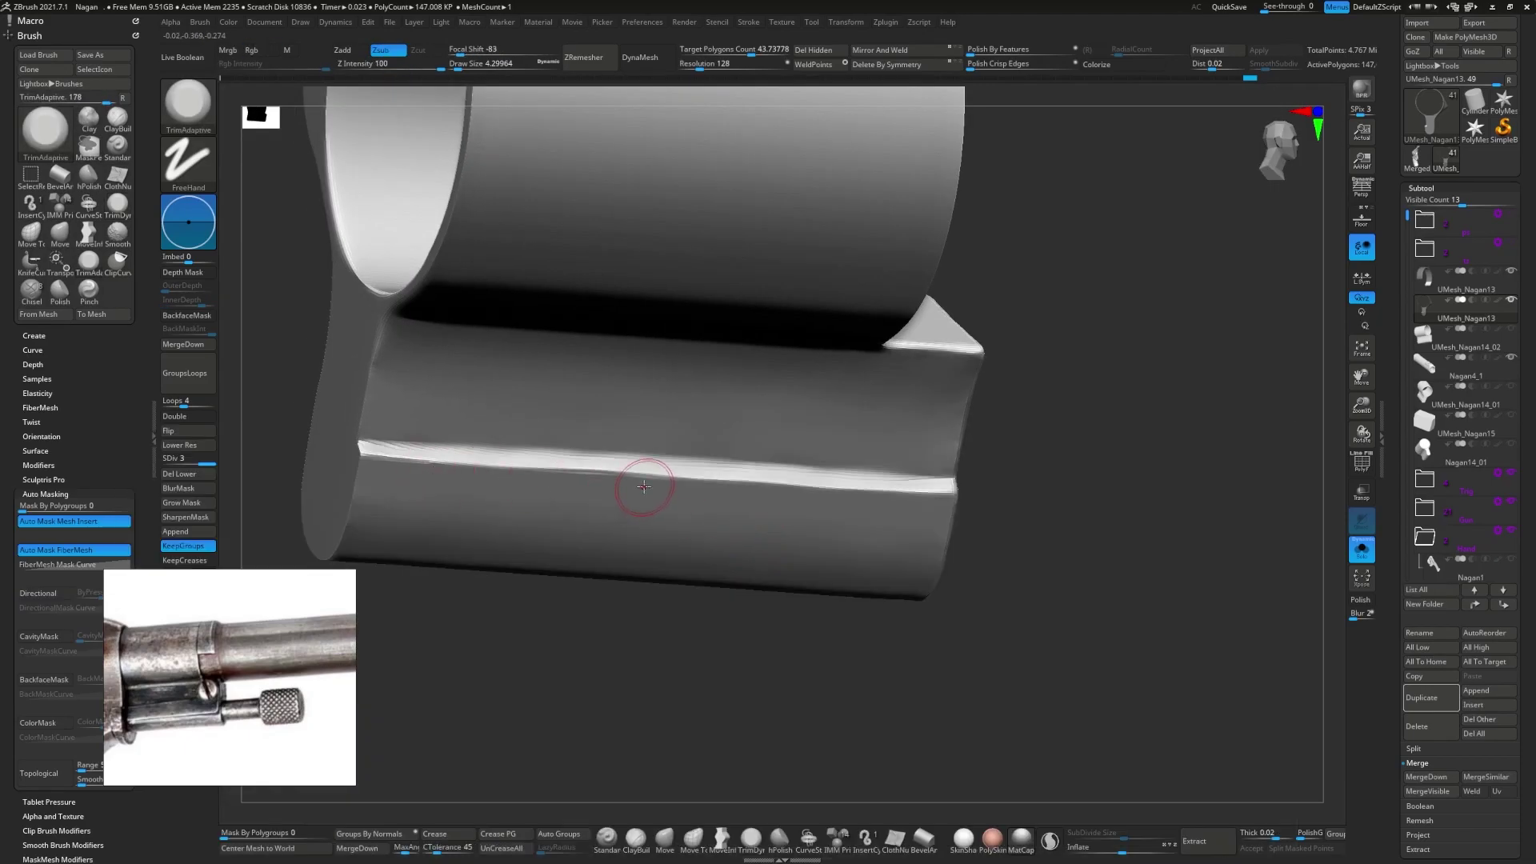
{"action": "right_click_drag", "start_coordinate": [638, 491], "coordinate": [397, 463]}
{"action": "mouse_move", "coordinate": [882, 430]}
{"action": "right_mouse_down"}
{"action": "mouse_move", "coordinate": [616, 360]}
{"action": "mouse_move", "coordinate": [389, 436]}
{"action": "right_mouse_up"}
{"action": "key", "text": "b"}
{"action": "key", "text": "p"}
{"action": "key", "text": "l"}
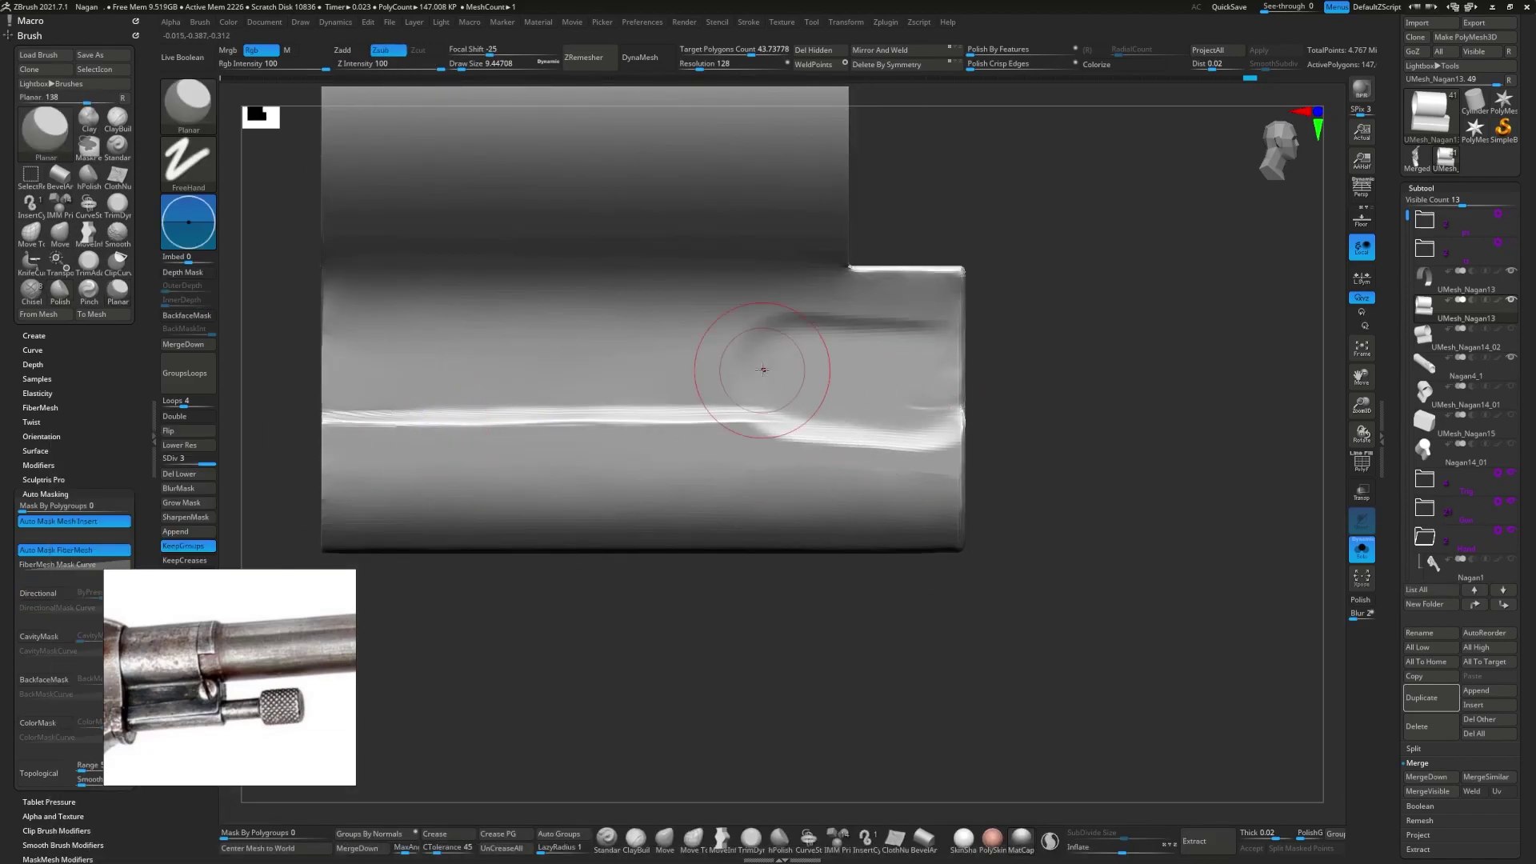
{"action": "left_click_drag", "start_coordinate": [880, 375], "coordinate": [832, 392]}
{"action": "key", "text": "ctrl+z"}
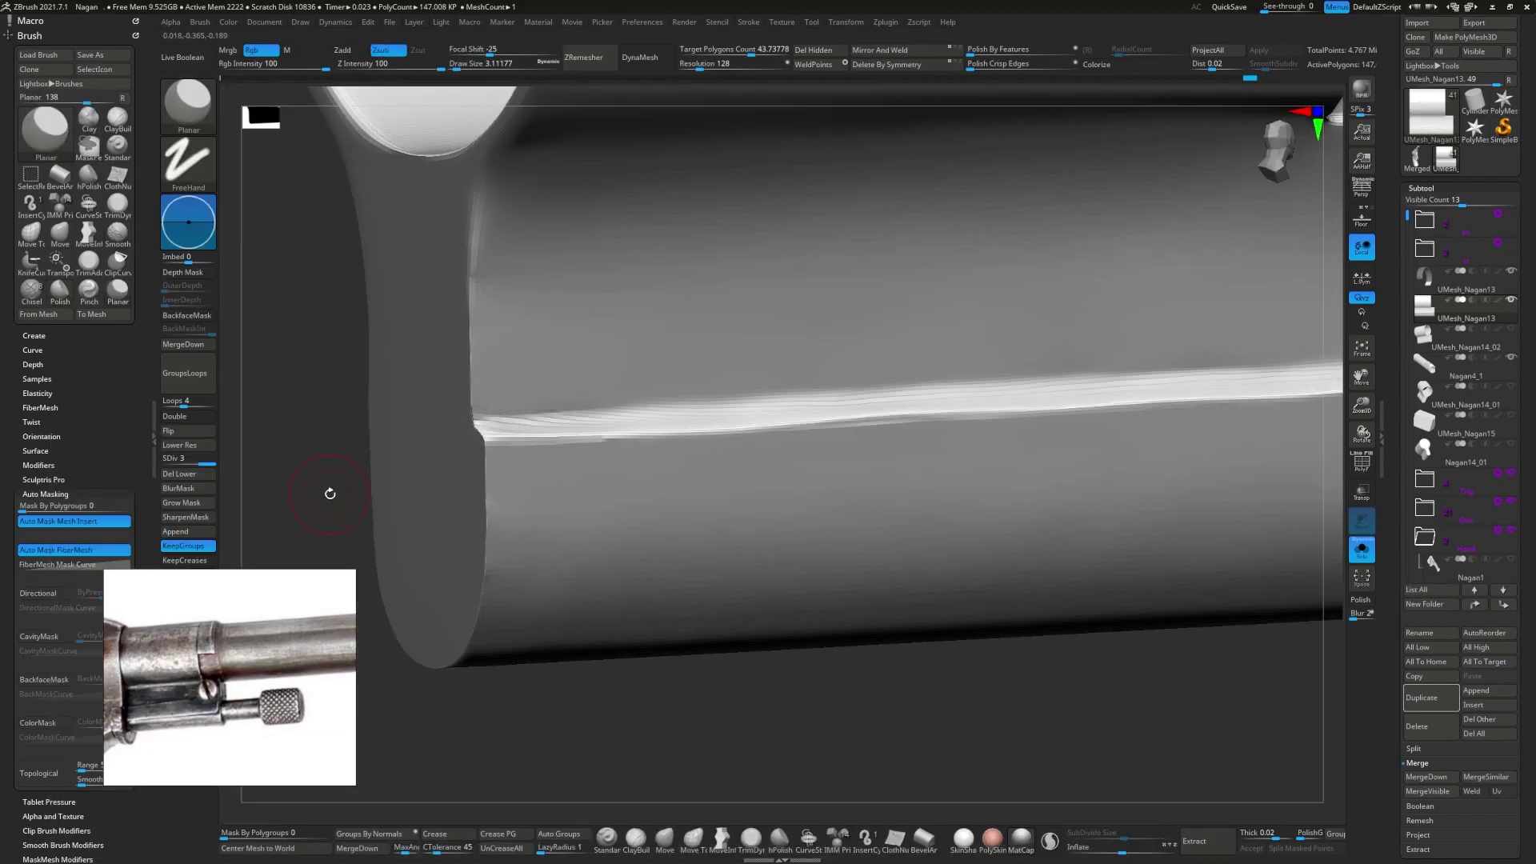
- Carve the side groove to the lug's end with TrimAdaptive
{"action": "mouse_move", "coordinate": [328, 491]}
{"action": "right_mouse_down", "text": "ctrl"}
{"action": "mouse_move", "coordinate": [592, 443]}
{"action": "mouse_move", "coordinate": [449, 436]}
{"action": "right_mouse_up", "text": "ctrl"}
{"action": "key", "text": "b"}
{"action": "key", "text": "t"}
{"action": "key", "text": "a"}
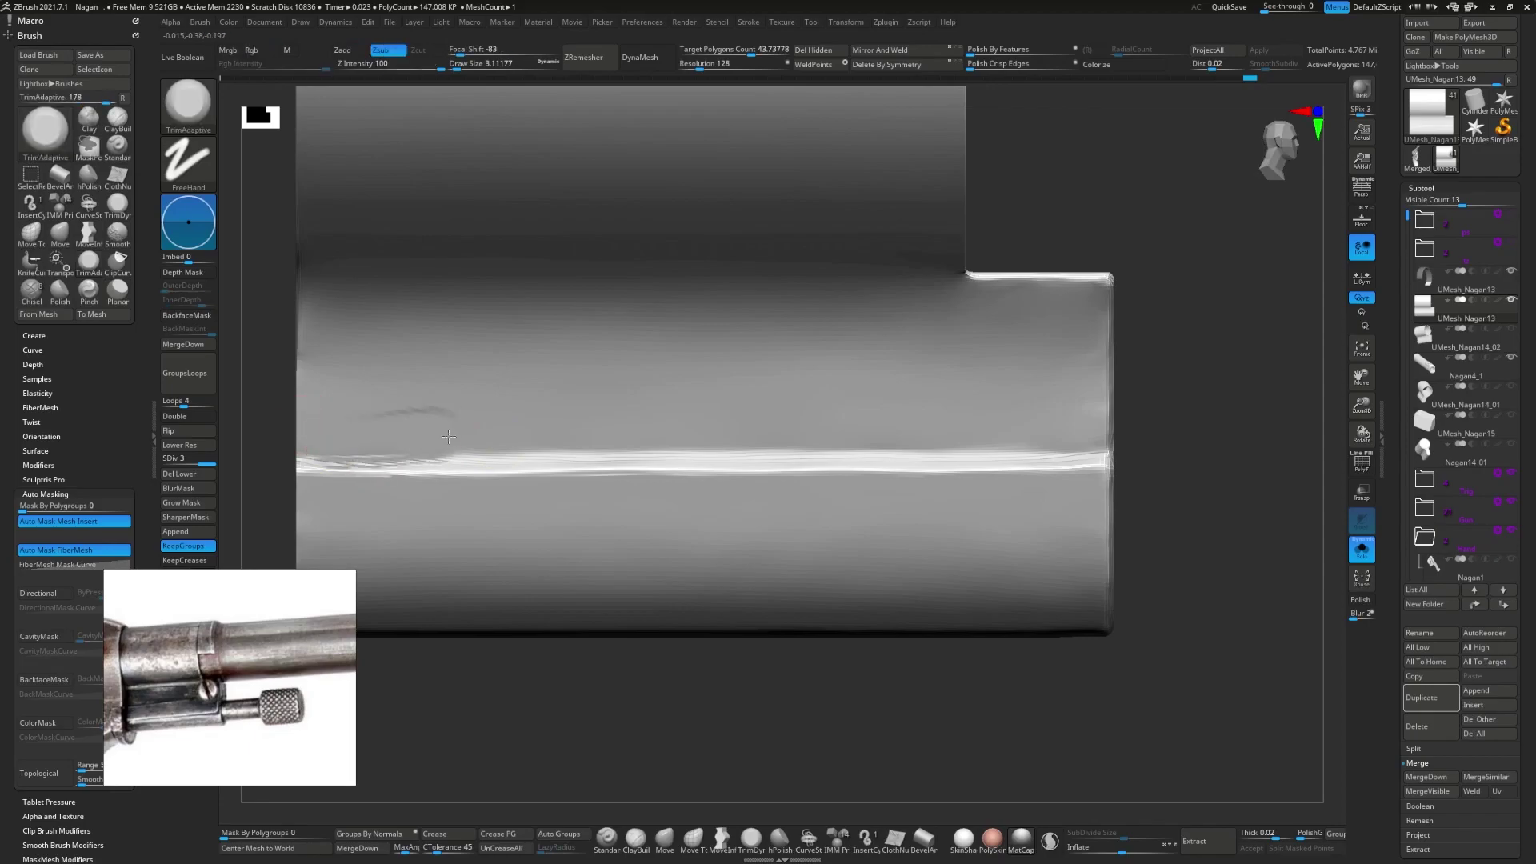
{"action": "left_click_drag", "start_coordinate": [734, 439], "coordinate": [1048, 438]}
{"action": "mouse_move", "coordinate": [1049, 439]}
{"action": "right_mouse_down"}
{"action": "mouse_move", "coordinate": [754, 456]}
{"action": "mouse_move", "coordinate": [566, 497]}
{"action": "mouse_move", "coordinate": [1058, 430]}
{"action": "mouse_move", "coordinate": [1039, 419]}
{"action": "right_mouse_up"}
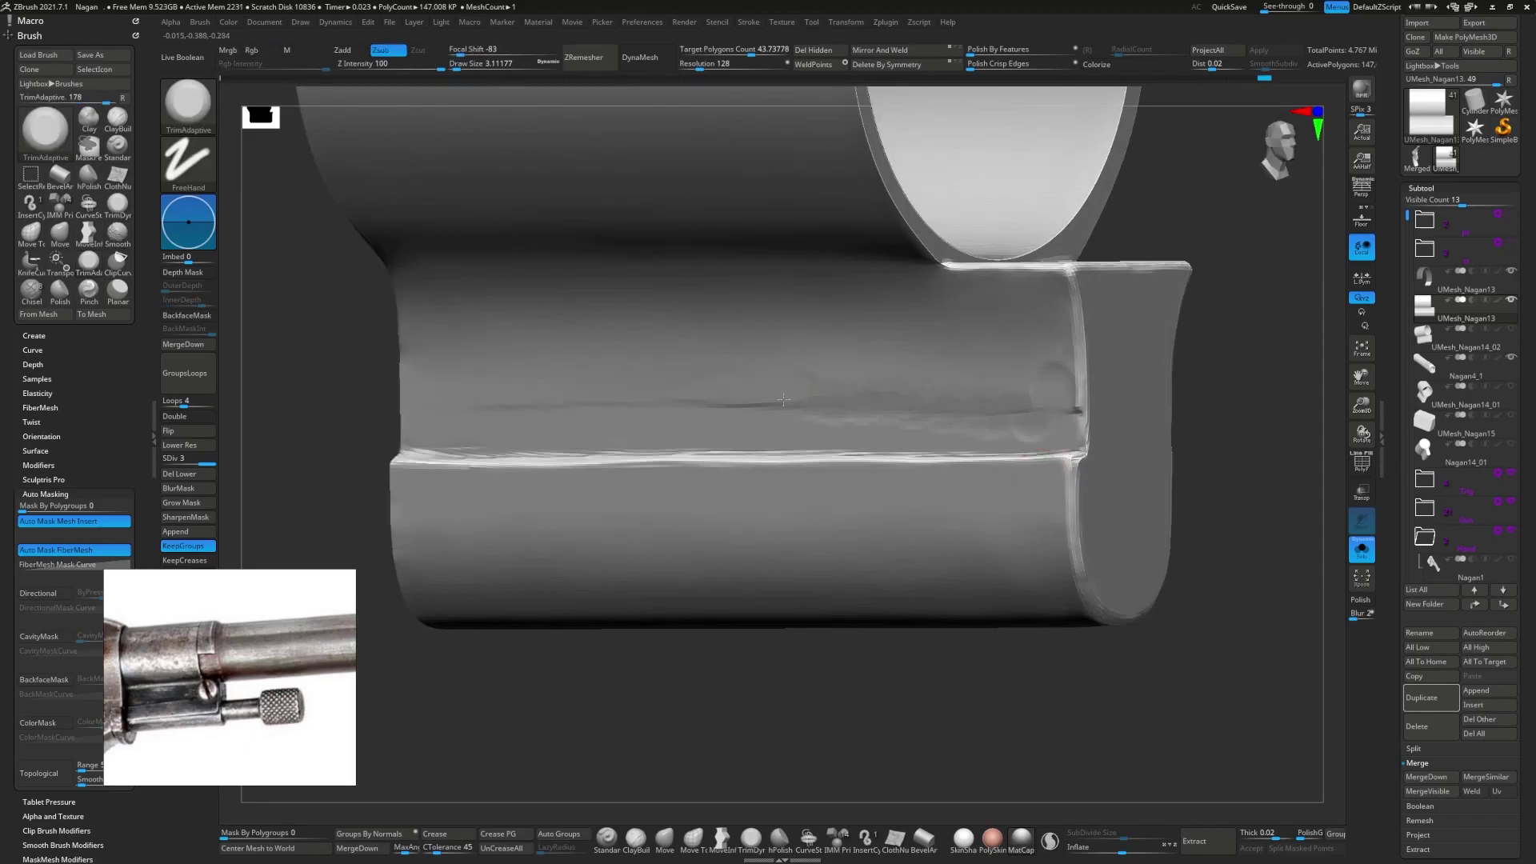
{"action": "right_click_drag", "start_coordinate": [783, 399], "coordinate": [448, 433], "text": "alt"}
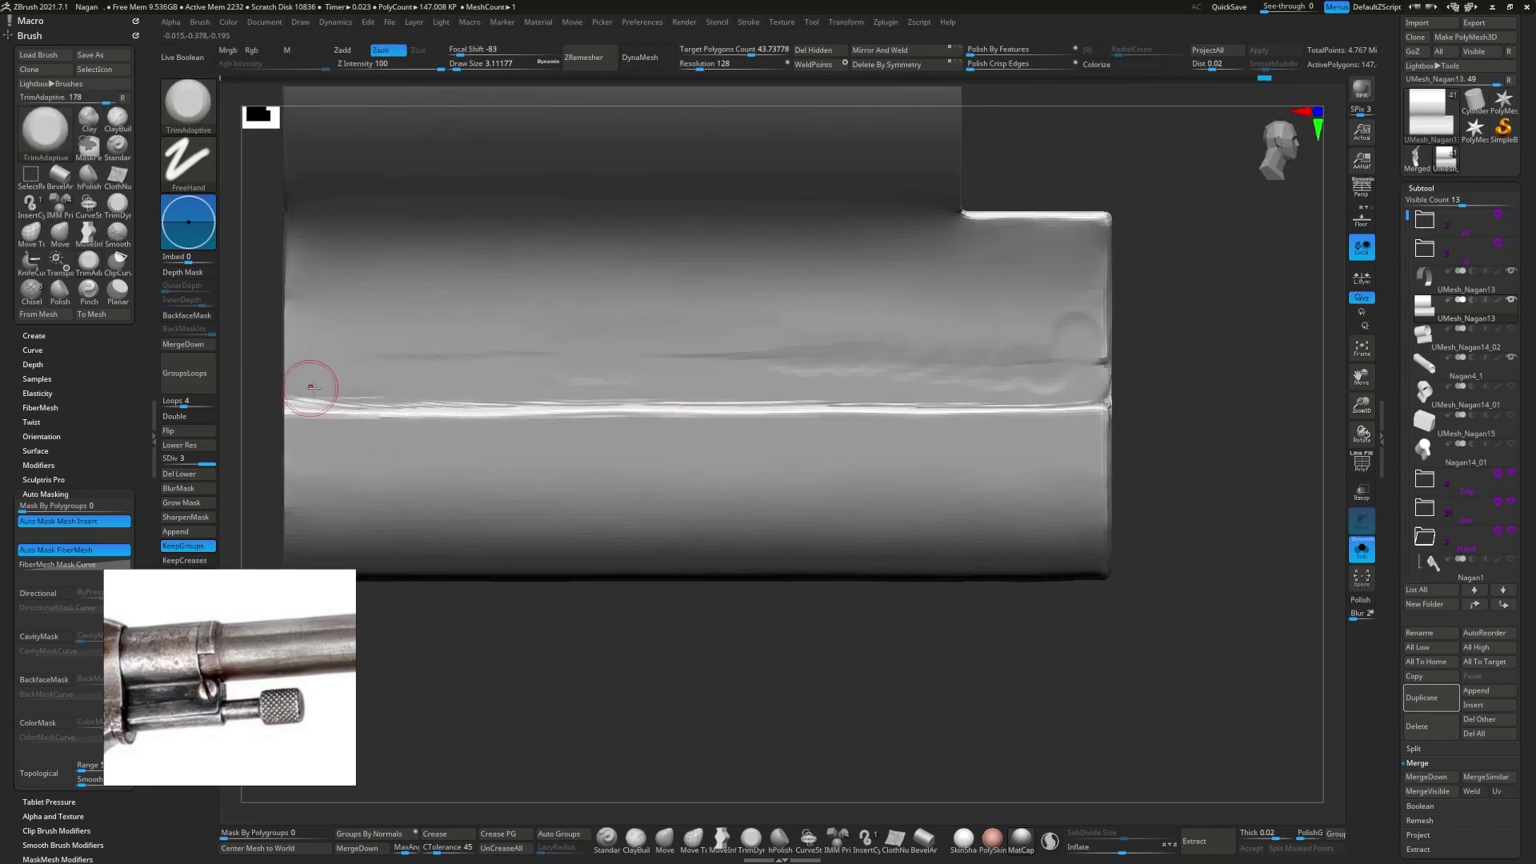
{"action": "right_click_drag", "start_coordinate": [973, 396], "coordinate": [813, 460], "text": "alt"}
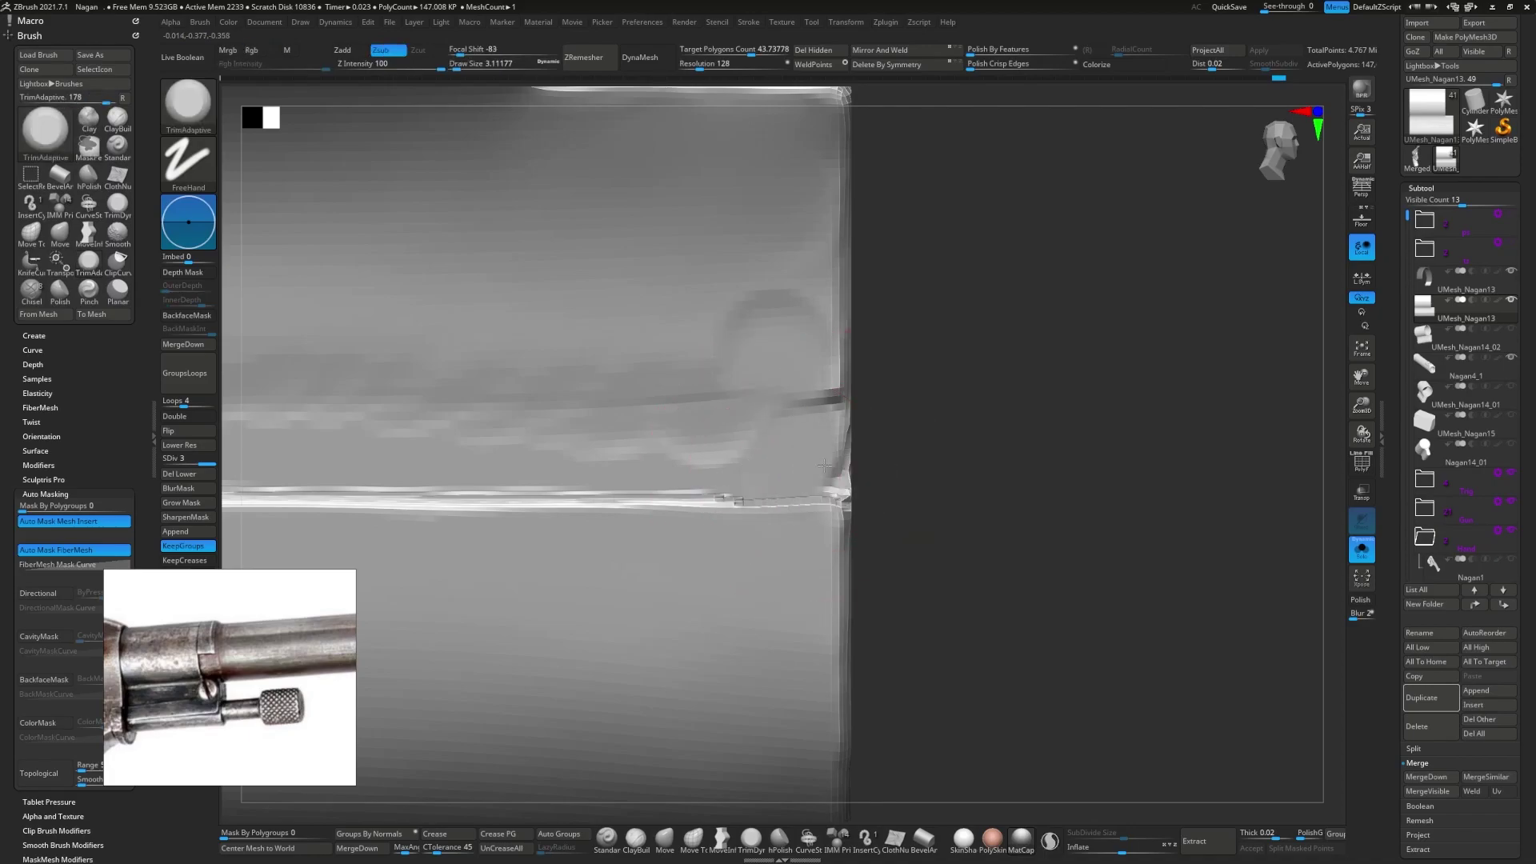
{"action": "right_click_drag", "start_coordinate": [825, 464], "coordinate": [783, 468]}
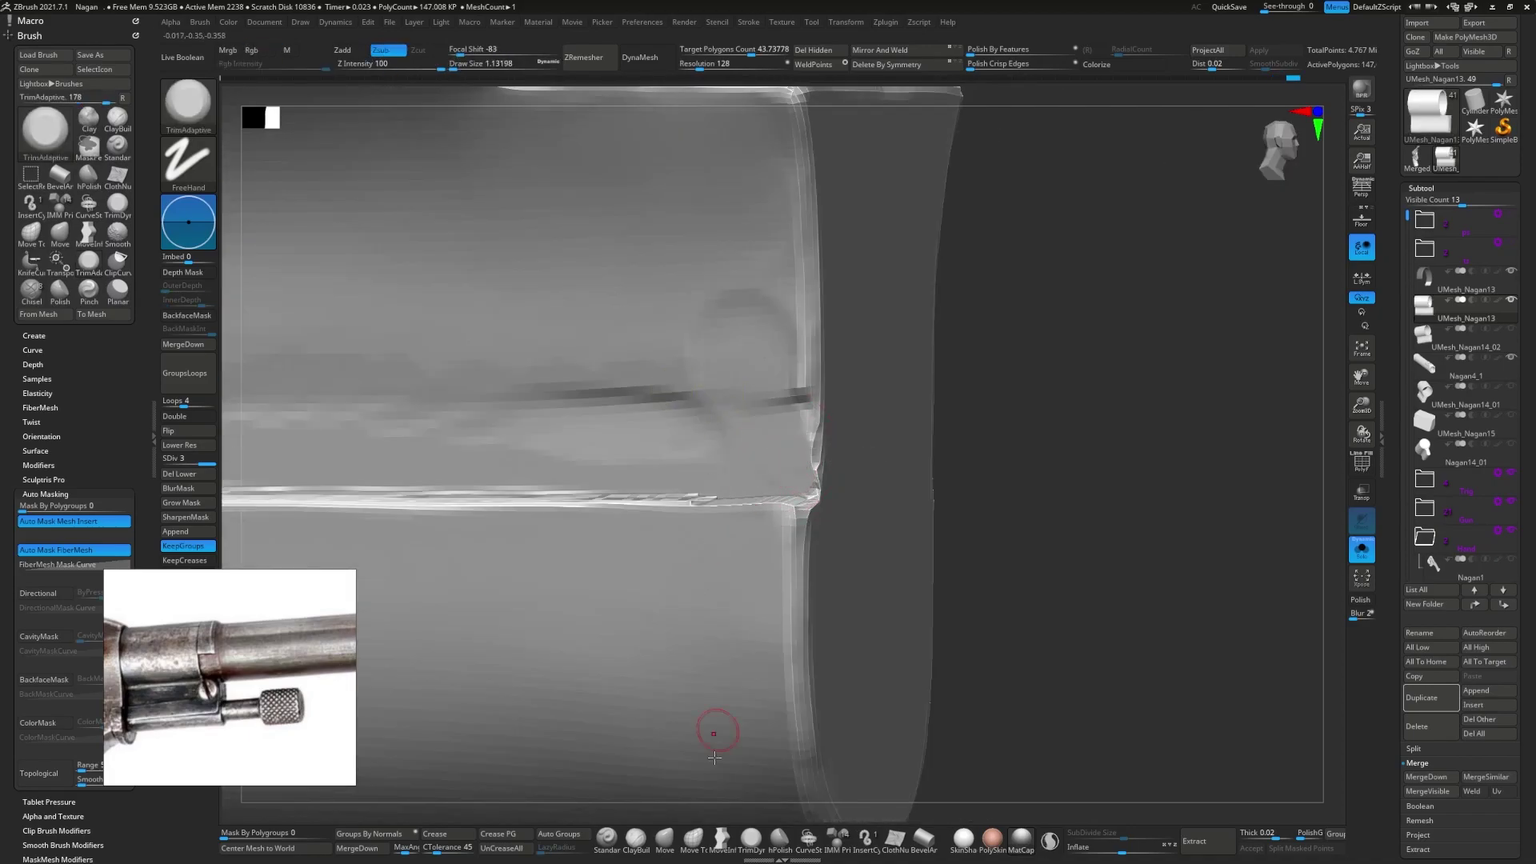
- Polish the groove edges with hPolish from a snapped side view
{"action": "key", "text": "b"}
{"action": "key", "text": "h"}
{"action": "key", "text": "p"}
{"action": "right_click_drag", "start_coordinate": [674, 395], "coordinate": [321, 410], "text": "shift"}
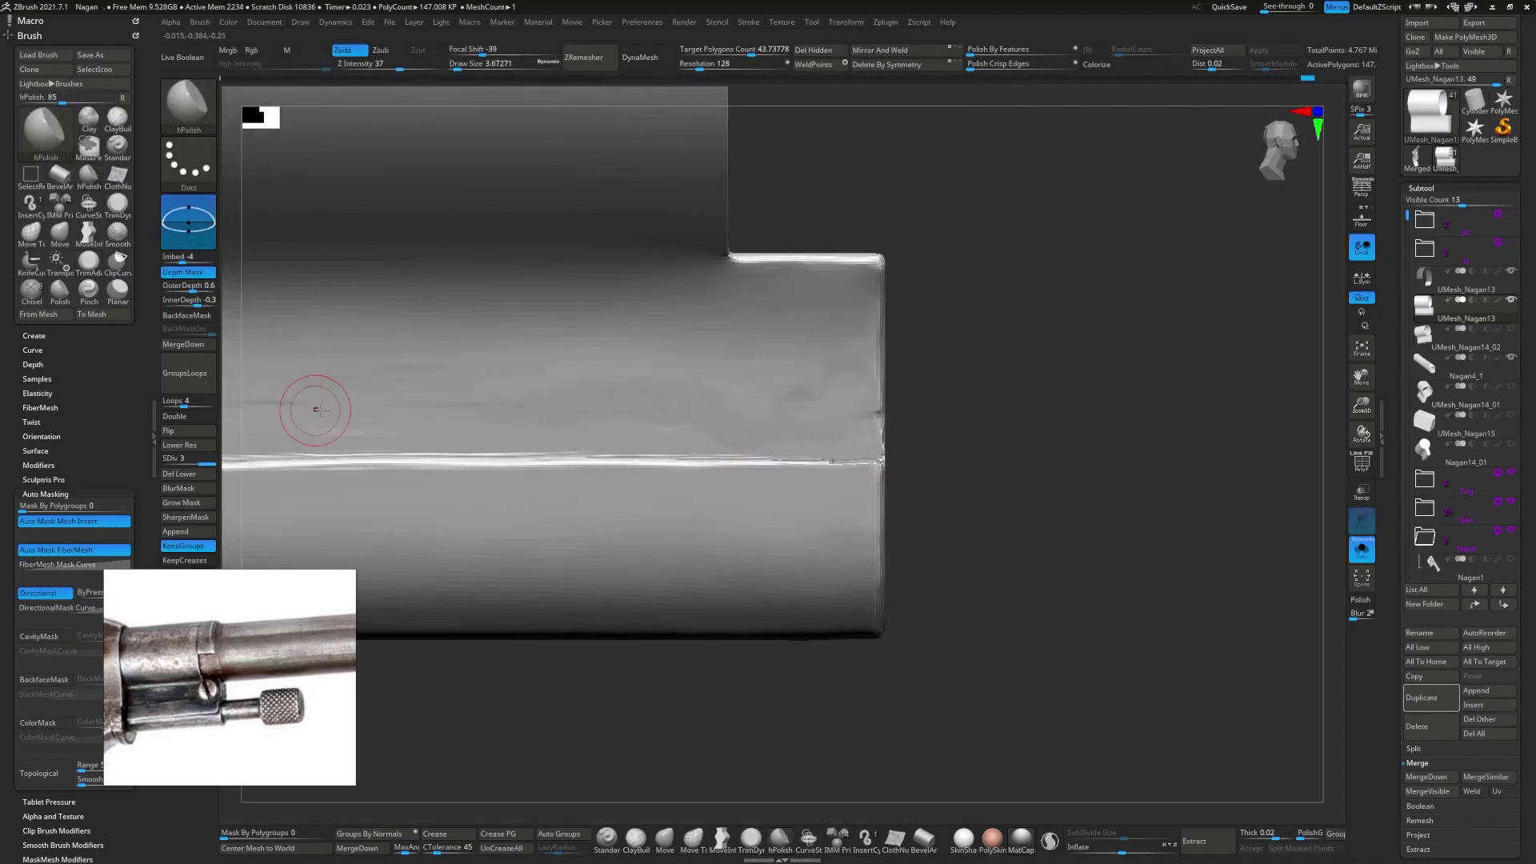
{"action": "right_click_drag", "start_coordinate": [704, 369], "coordinate": [461, 413], "text": "shift"}
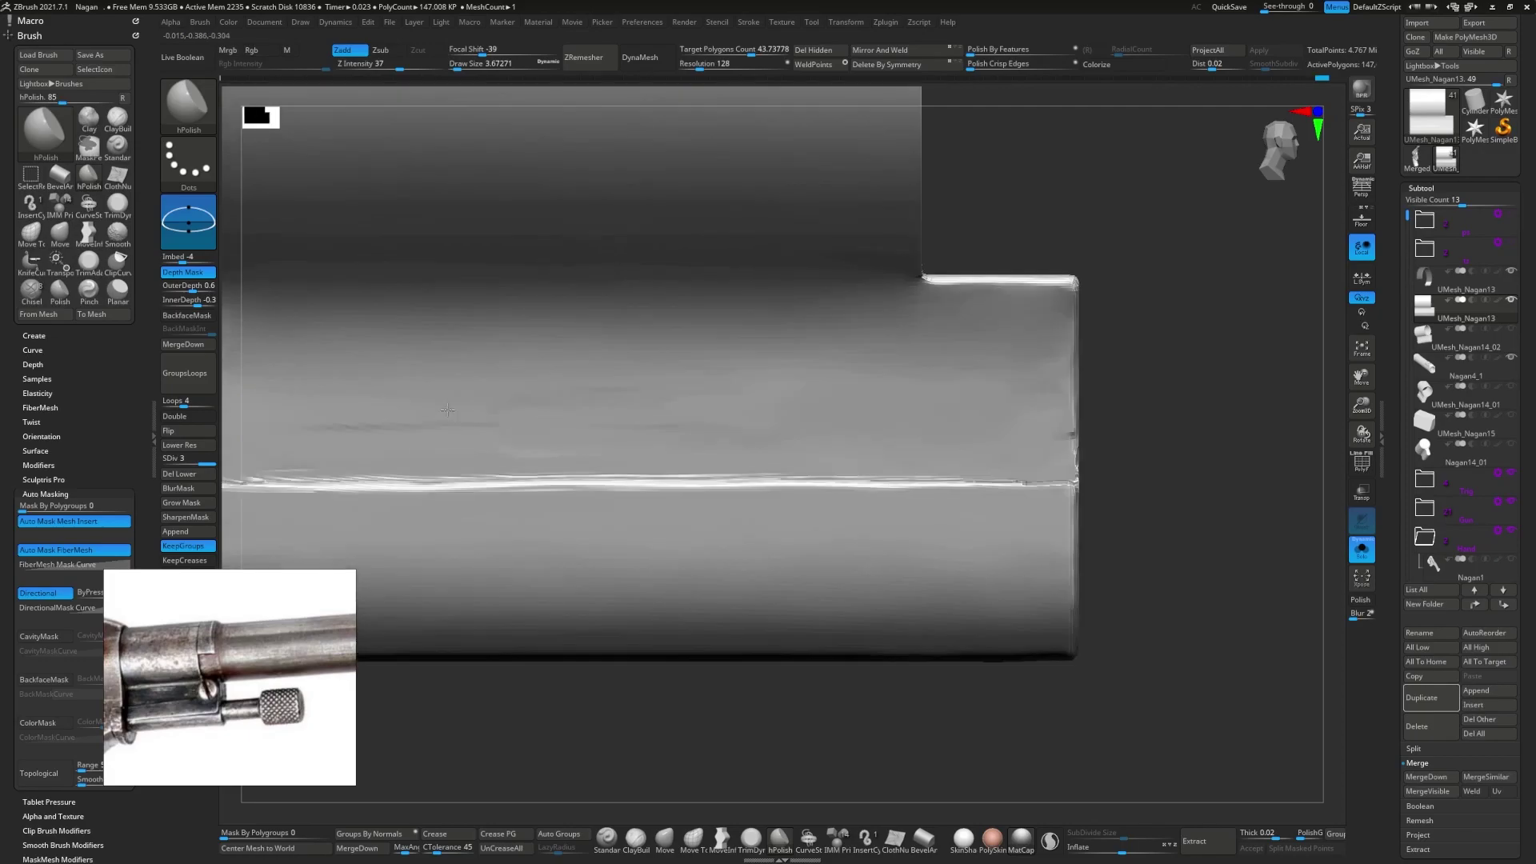
{"action": "mouse_move", "coordinate": [1028, 388]}
{"action": "right_mouse_down"}
{"action": "mouse_move", "coordinate": [704, 405]}
{"action": "mouse_move", "coordinate": [753, 422]}
{"action": "right_mouse_up"}
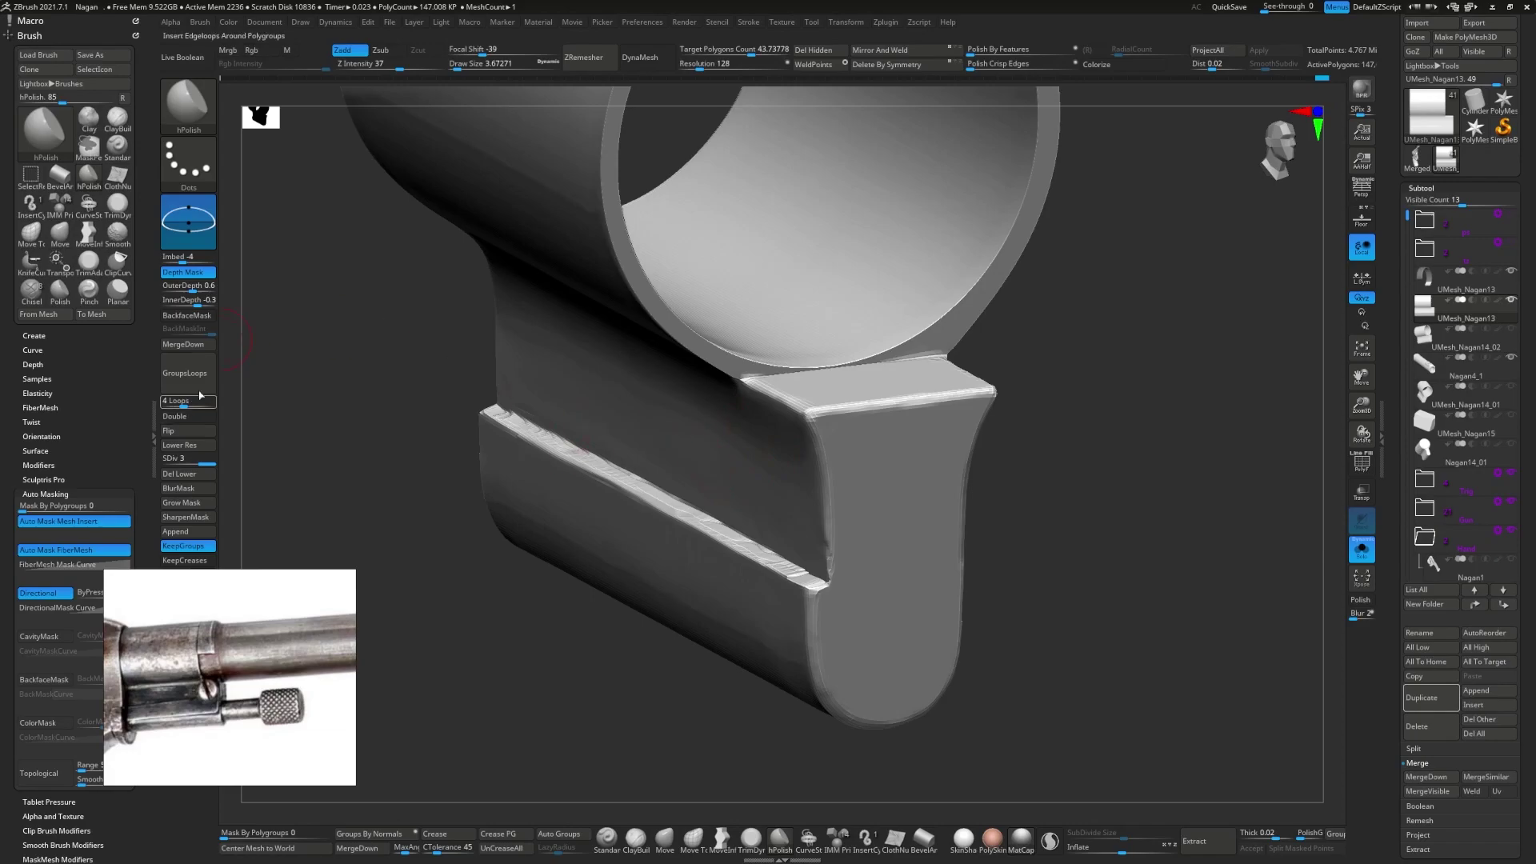
- Pick the Chisel brush and inspect the lug's front and notched end
{"action": "left_click", "coordinate": [31, 289]}
{"action": "right_click_drag", "start_coordinate": [608, 376], "coordinate": [789, 387]}
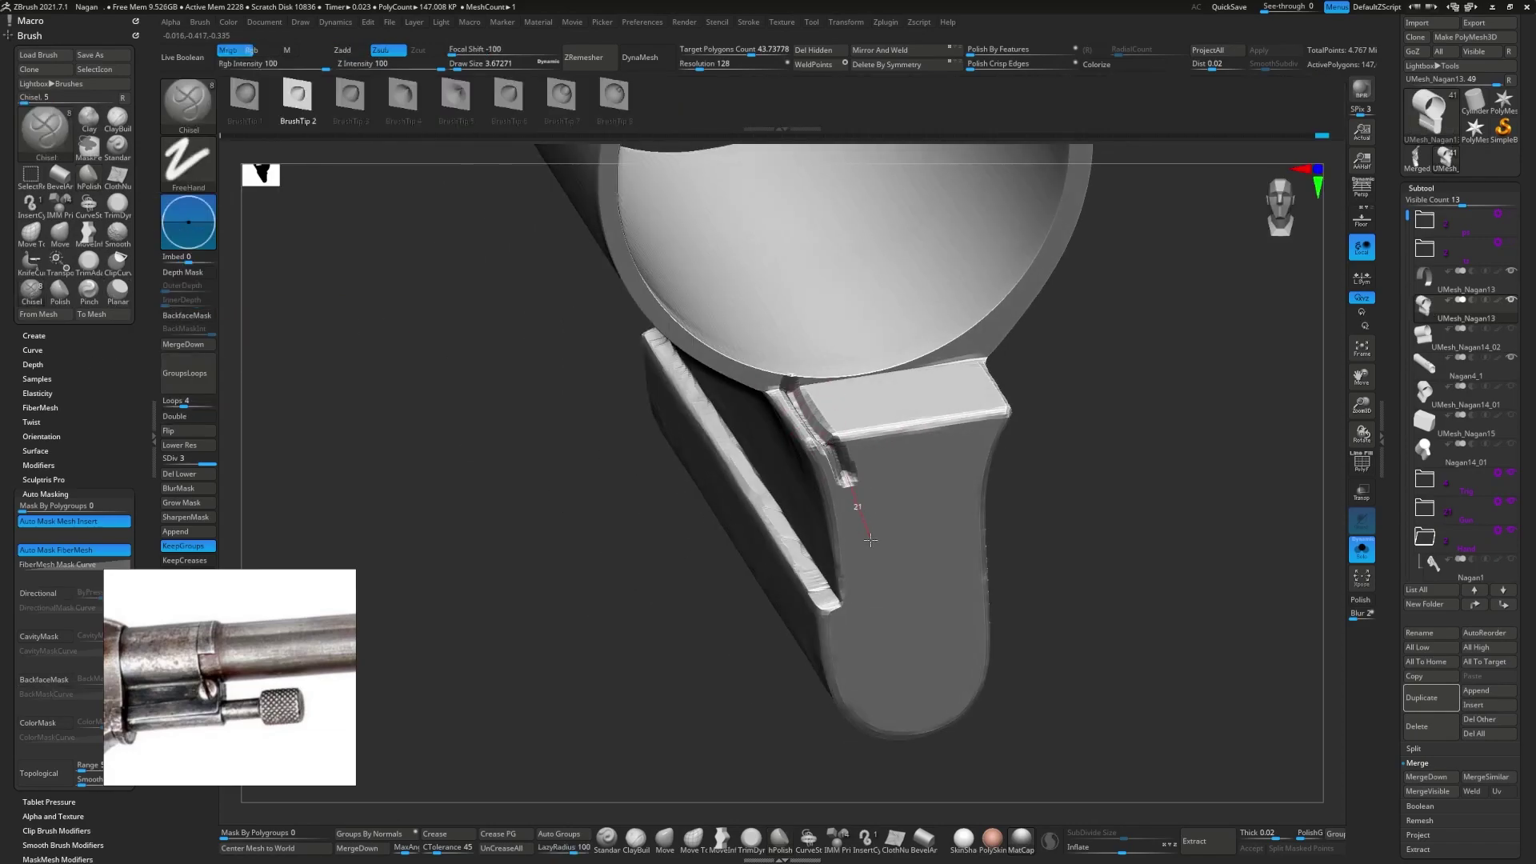
{"action": "right_click_drag", "start_coordinate": [849, 752], "coordinate": [888, 404]}
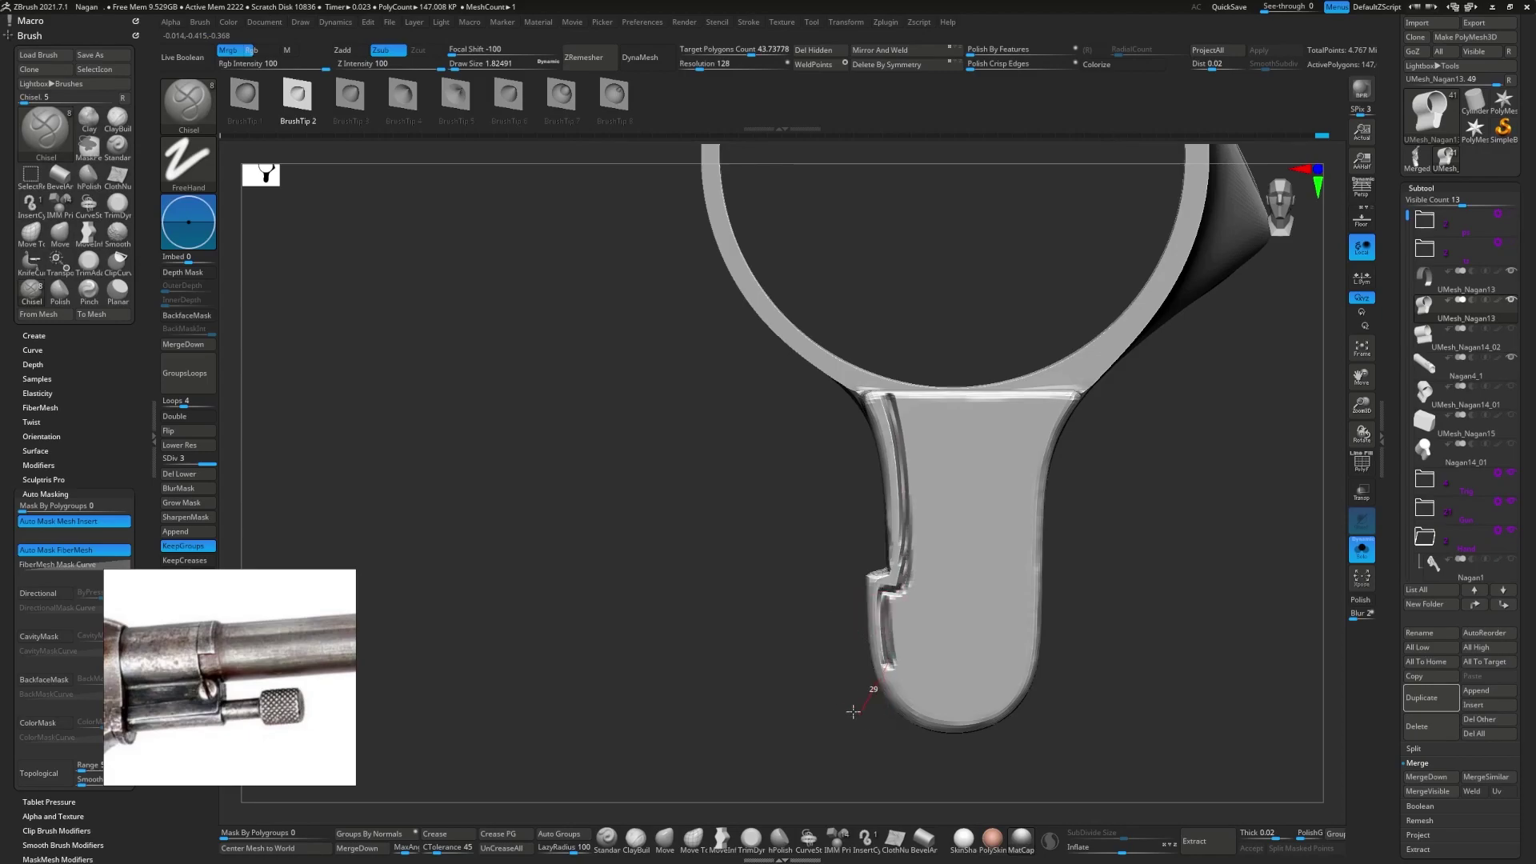
{"action": "right_click_drag", "start_coordinate": [852, 711], "coordinate": [880, 480]}
{"action": "mouse_move", "coordinate": [505, 606]}
{"action": "right_mouse_down", "text": "ctrl"}
{"action": "mouse_move", "coordinate": [741, 547]}
{"action": "mouse_move", "coordinate": [679, 703]}
{"action": "mouse_move", "coordinate": [555, 568]}
{"action": "right_mouse_up", "text": "ctrl"}
- Cut a straight groove along the lug's lower edge and flatten the side with TrimDynamic
{"action": "key", "text": "b"}
{"action": "key", "text": "t"}
{"action": "key", "text": "d"}
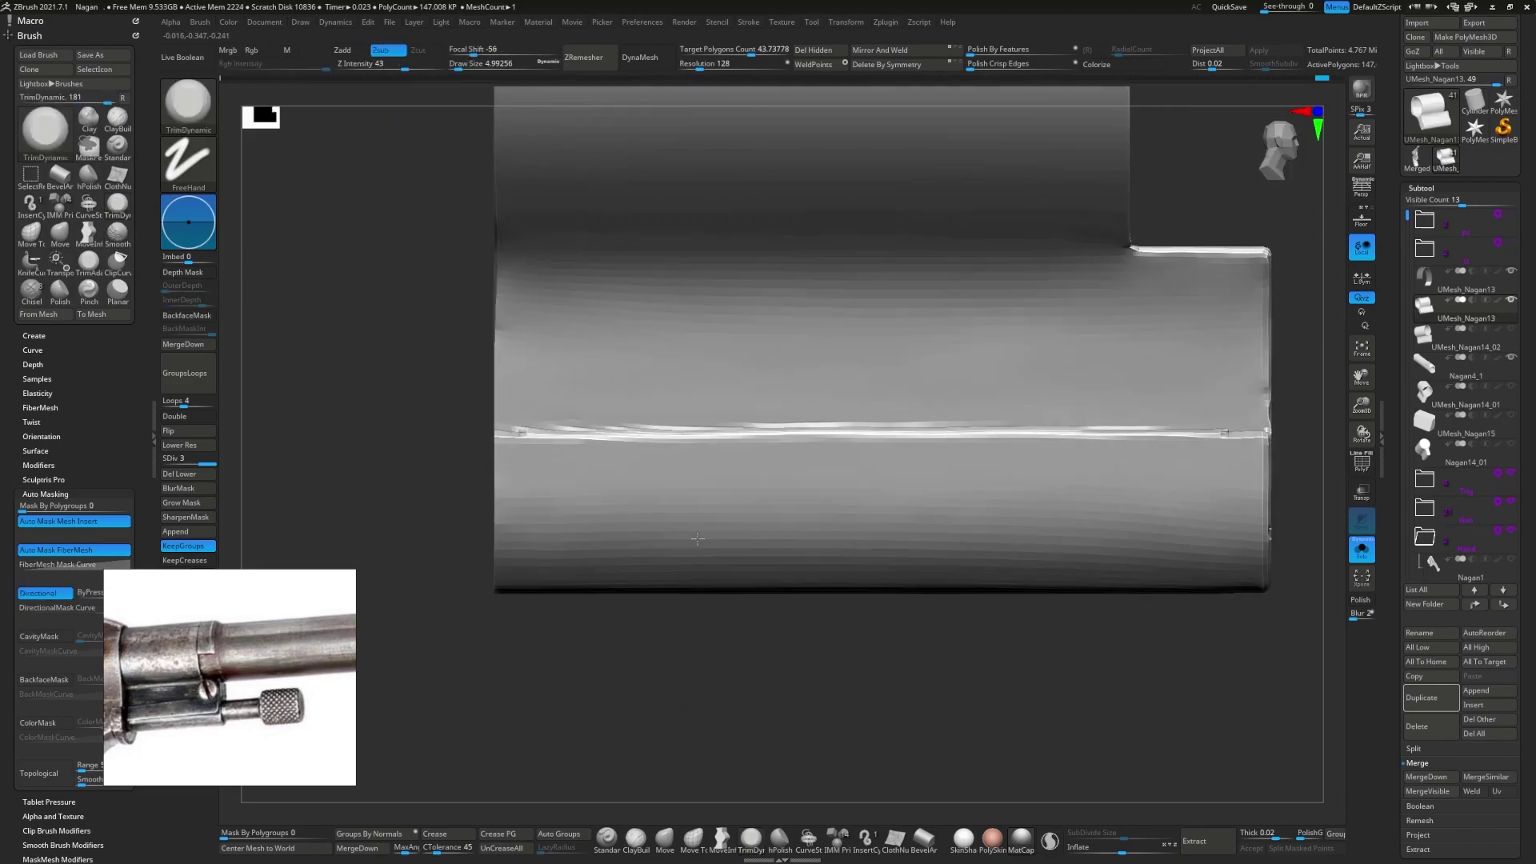
{"action": "right_click_drag", "start_coordinate": [689, 571], "coordinate": [742, 428], "text": "ctrl"}
{"action": "left_click_drag", "start_coordinate": [741, 428], "coordinate": [472, 442]}
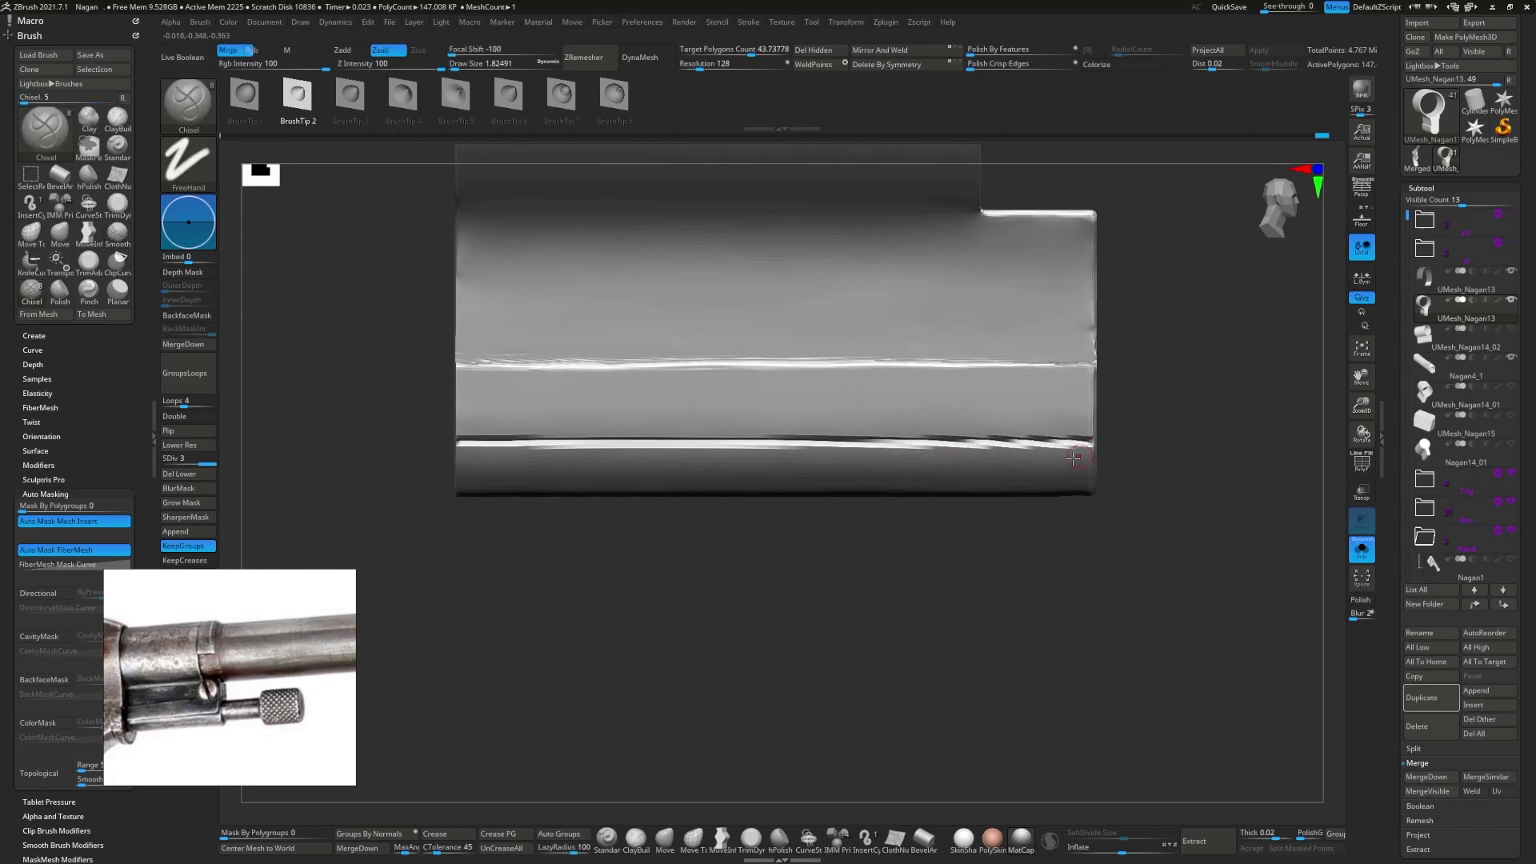
{"action": "mouse_move", "coordinate": [496, 448]}
{"action": "right_mouse_down"}
{"action": "mouse_move", "coordinate": [692, 543]}
{"action": "mouse_move", "coordinate": [705, 522]}
{"action": "right_mouse_up"}
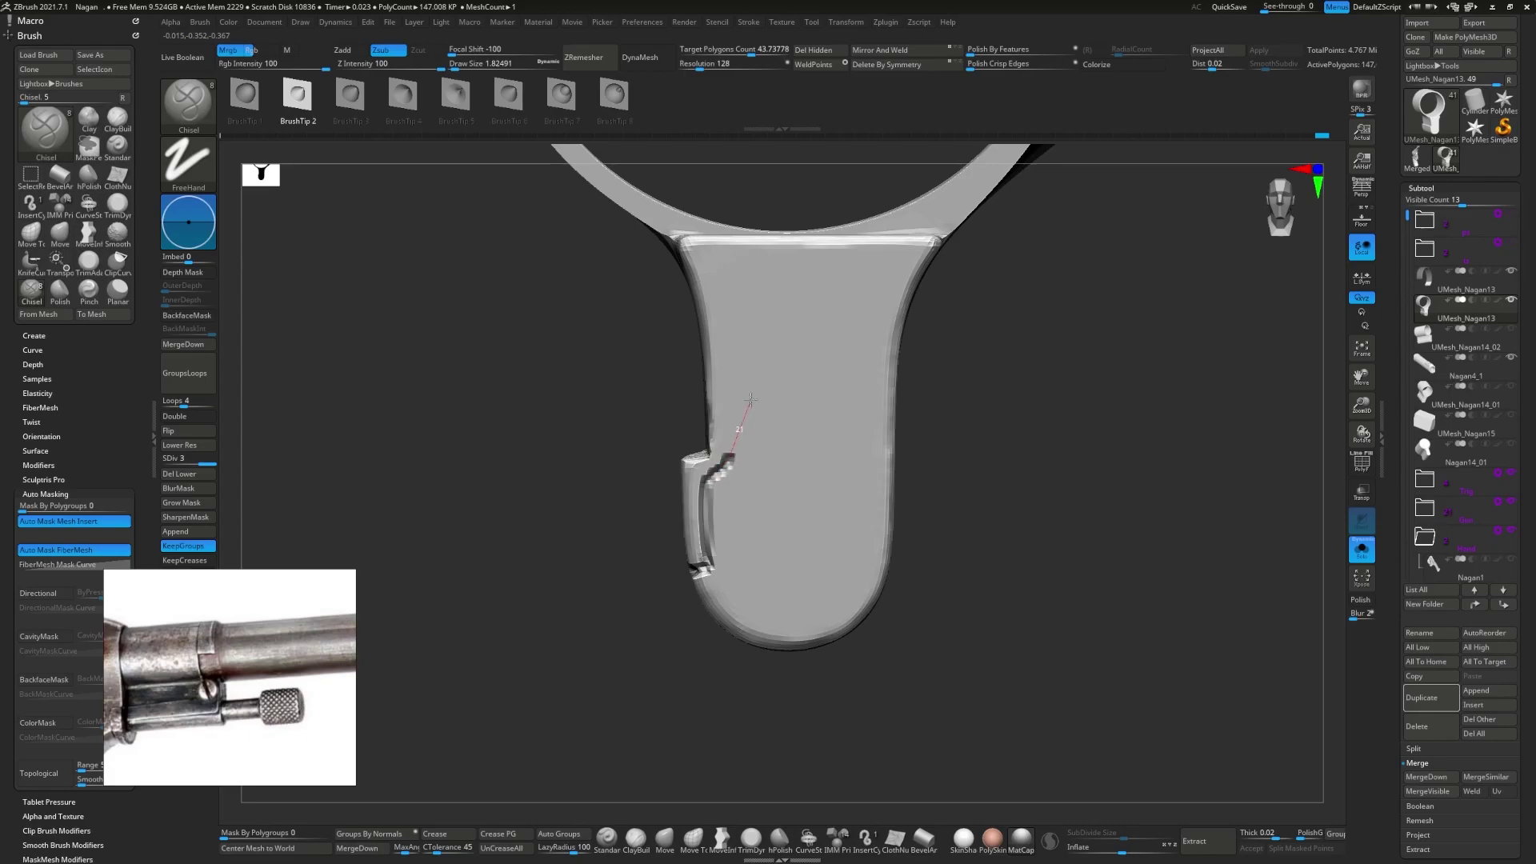
{"action": "right_click_drag", "start_coordinate": [685, 187], "coordinate": [689, 407]}
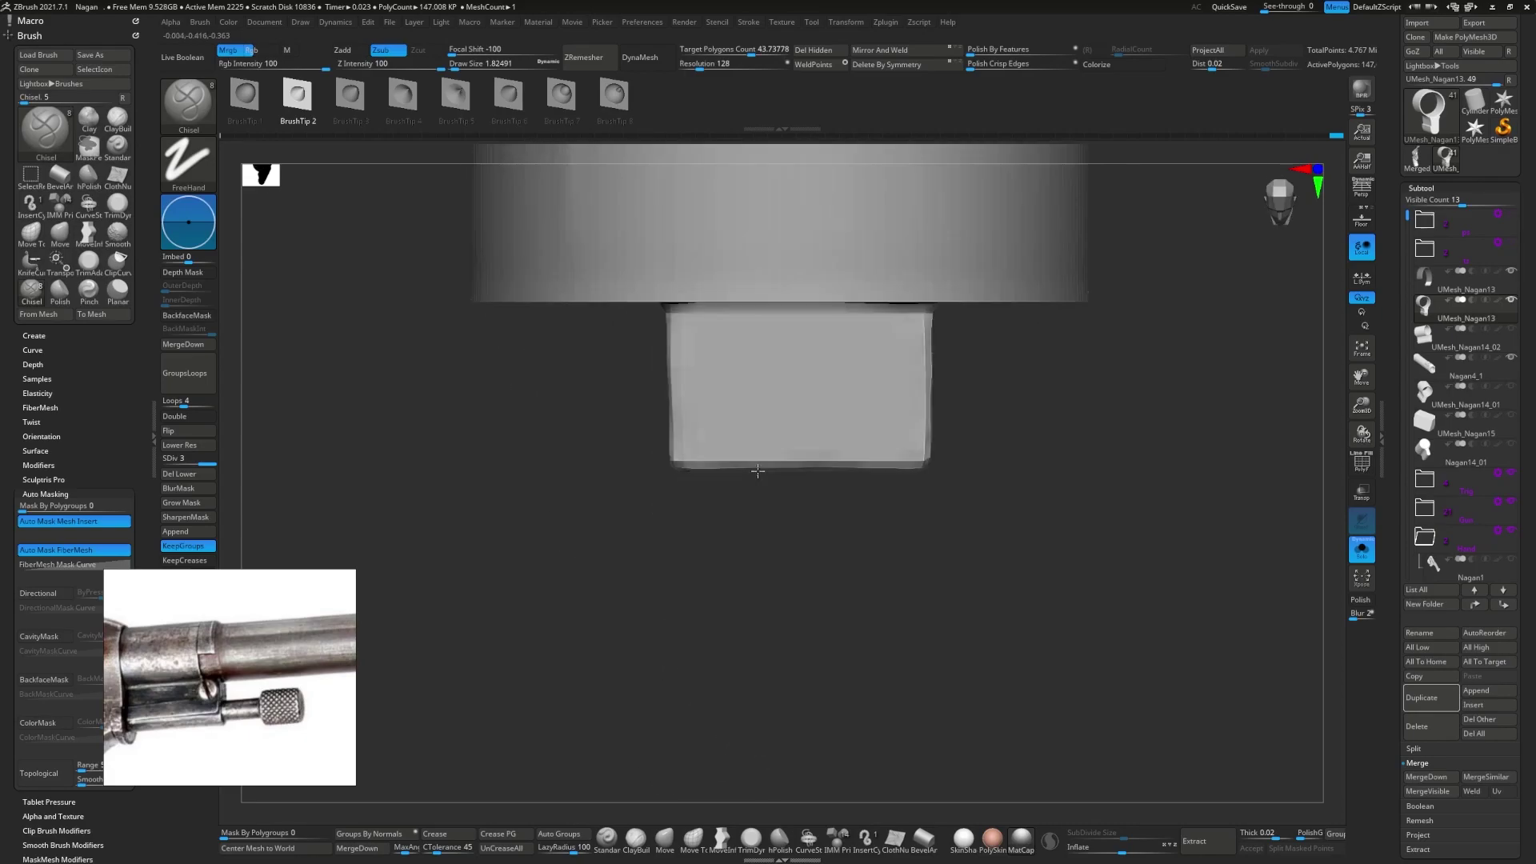
{"action": "mouse_move", "coordinate": [698, 246]}
{"action": "right_mouse_down"}
{"action": "mouse_move", "coordinate": [732, 500]}
{"action": "mouse_move", "coordinate": [750, 411]}
{"action": "mouse_move", "coordinate": [864, 560]}
{"action": "right_mouse_up"}
- Build up the rounded band along the lug's lower edge with ClayBuildup
{"action": "key", "text": "b"}
{"action": "key", "text": "d"}
{"action": "key", "text": "s"}
{"action": "left_click", "coordinate": [636, 839]}
{"action": "left_click_drag", "start_coordinate": [864, 560], "coordinate": [552, 552]}
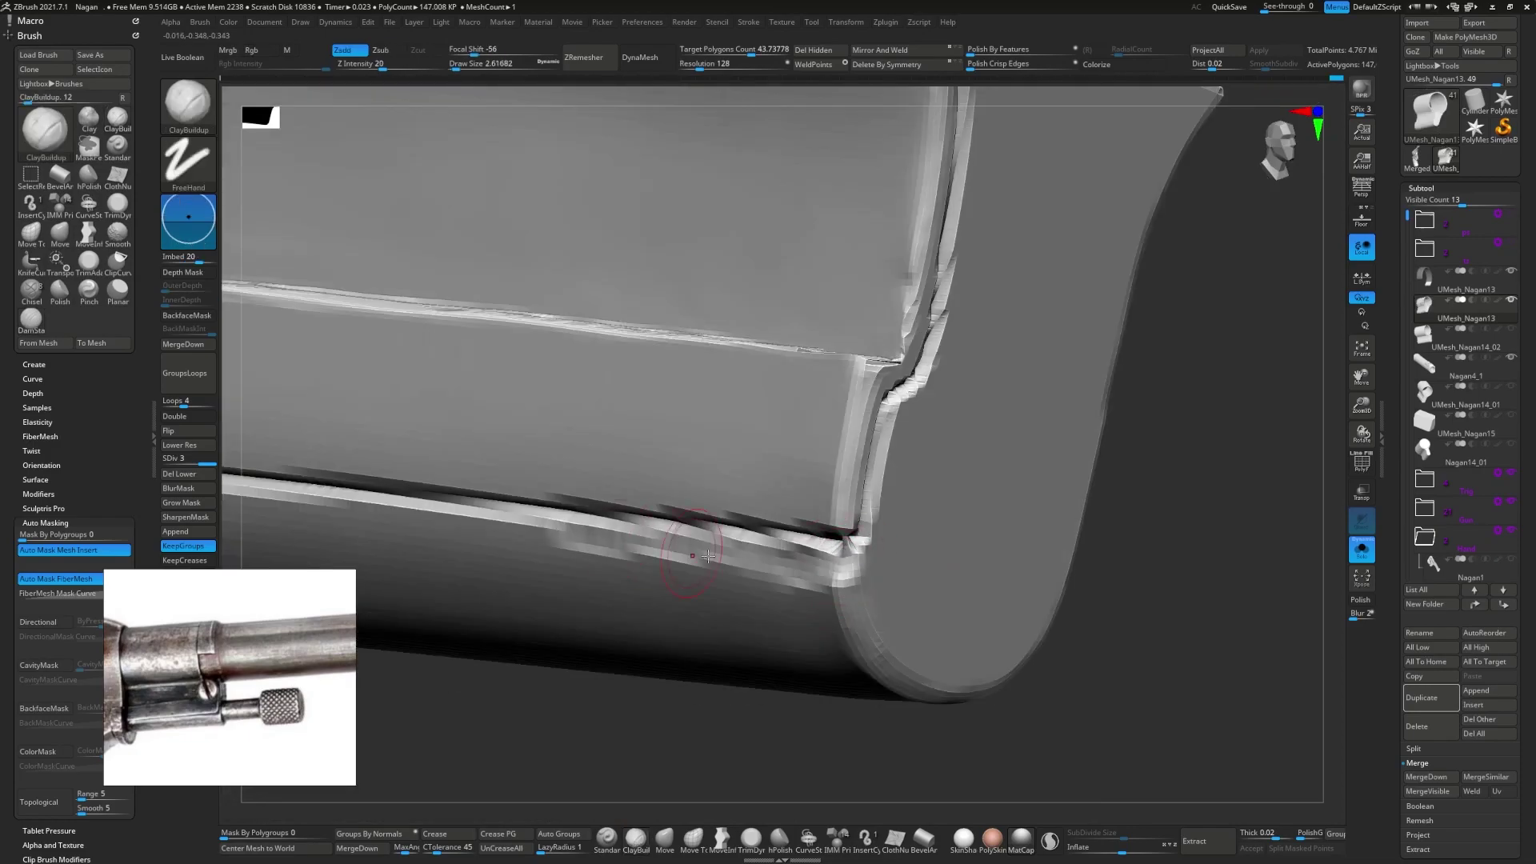
{"action": "right_click_drag", "start_coordinate": [552, 552], "coordinate": [638, 544]}
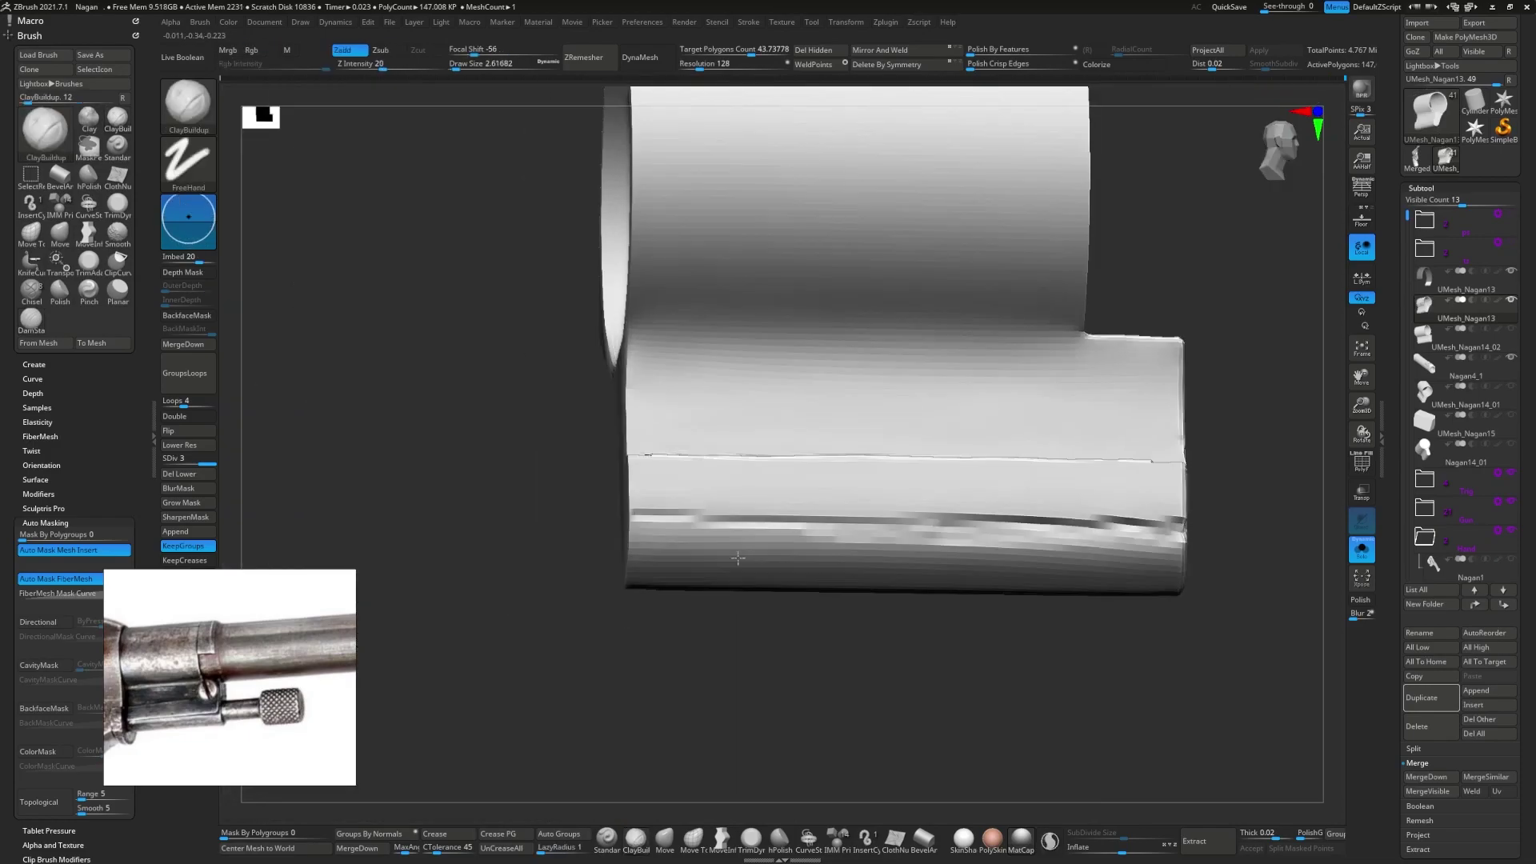
{"action": "right_click_drag", "start_coordinate": [544, 540], "coordinate": [624, 512]}
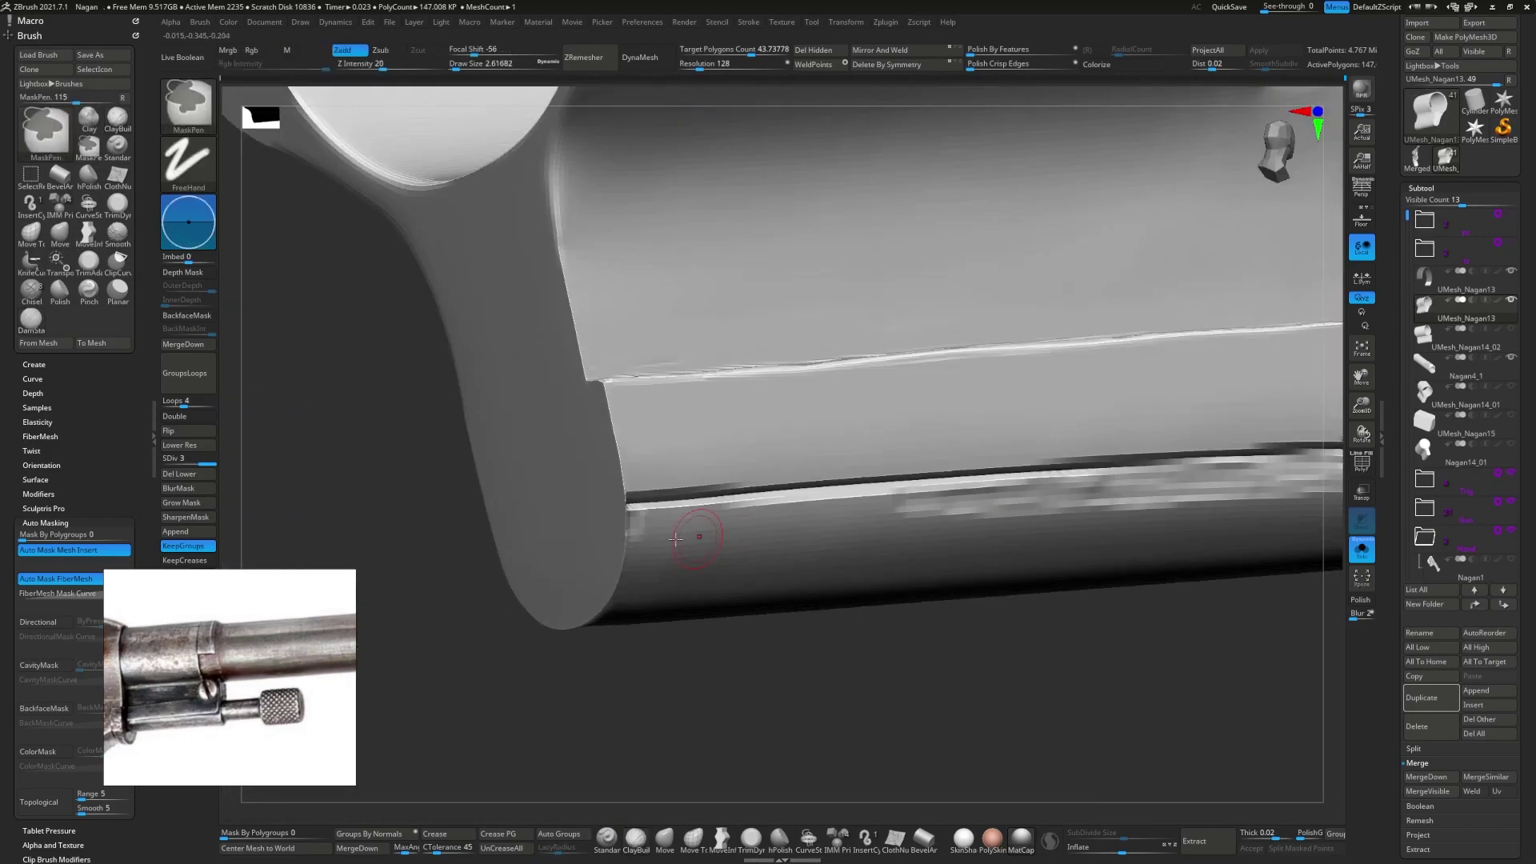
{"action": "left_click_drag", "start_coordinate": [624, 512], "coordinate": [1128, 484]}
{"action": "mouse_move", "coordinate": [1082, 486]}
{"action": "right_mouse_down"}
{"action": "mouse_move", "coordinate": [800, 512]}
{"action": "mouse_move", "coordinate": [680, 552]}
{"action": "right_mouse_up"}
{"action": "left_click_drag", "start_coordinate": [680, 552], "coordinate": [1008, 550]}
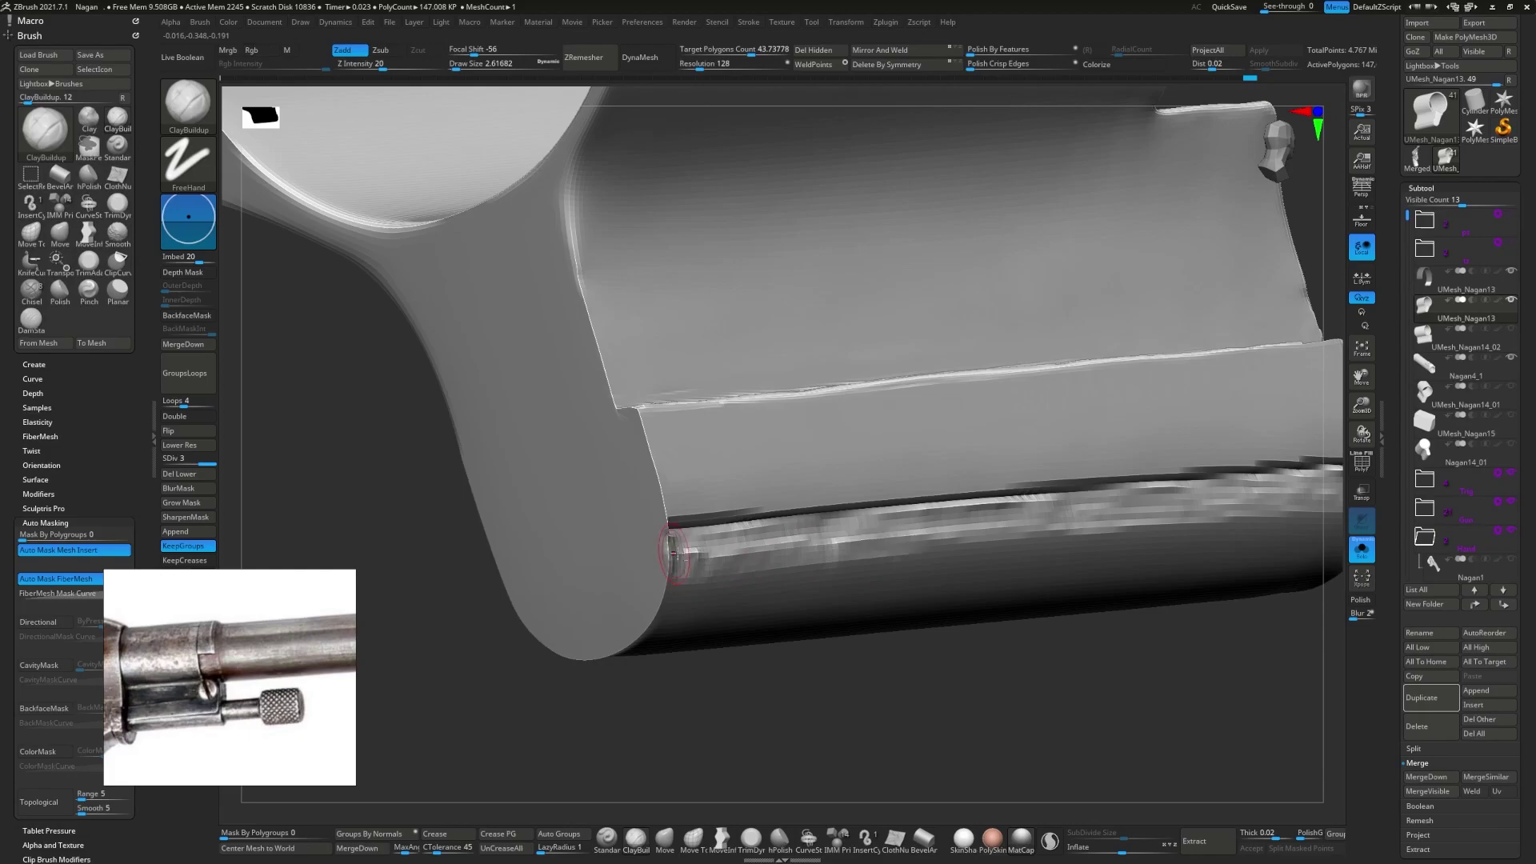
{"action": "right_click_drag", "start_coordinate": [1008, 550], "coordinate": [688, 560]}
{"action": "left_click_drag", "start_coordinate": [688, 560], "coordinate": [1297, 586]}
{"action": "right_click_drag", "start_coordinate": [1298, 586], "coordinate": [904, 563]}
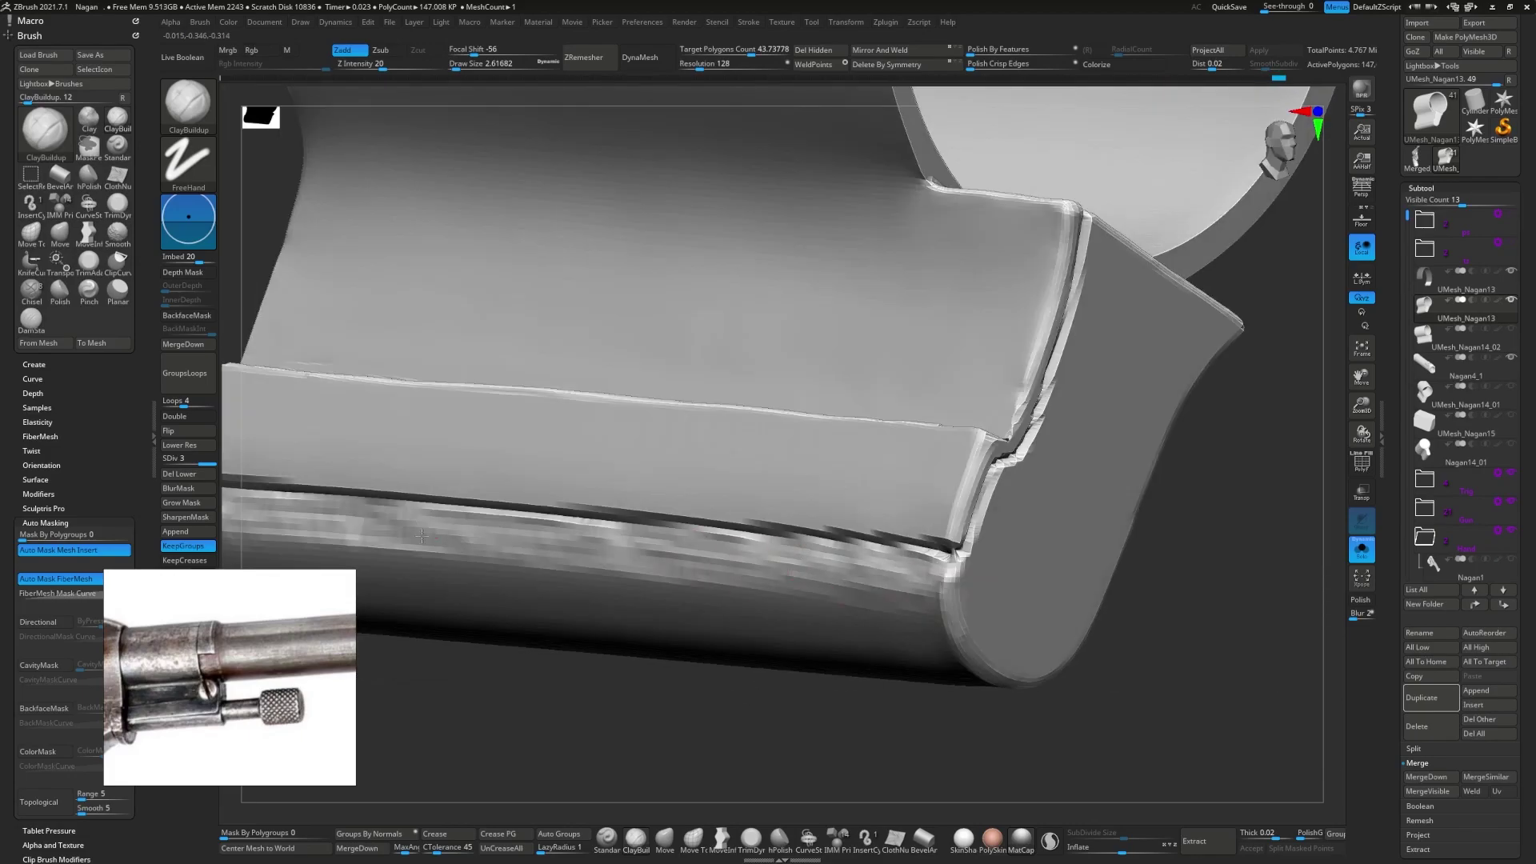
{"action": "mouse_move", "coordinate": [422, 535]}
{"action": "right_mouse_down"}
{"action": "mouse_move", "coordinate": [920, 576]}
{"action": "mouse_move", "coordinate": [912, 543]}
{"action": "mouse_move", "coordinate": [789, 566]}
{"action": "mouse_move", "coordinate": [452, 520]}
{"action": "right_mouse_up"}
- Flatten the rounded lower edge and end face with TrimDynamic
{"action": "key", "text": "b"}
{"action": "key", "text": "t"}
{"action": "key", "text": "d"}
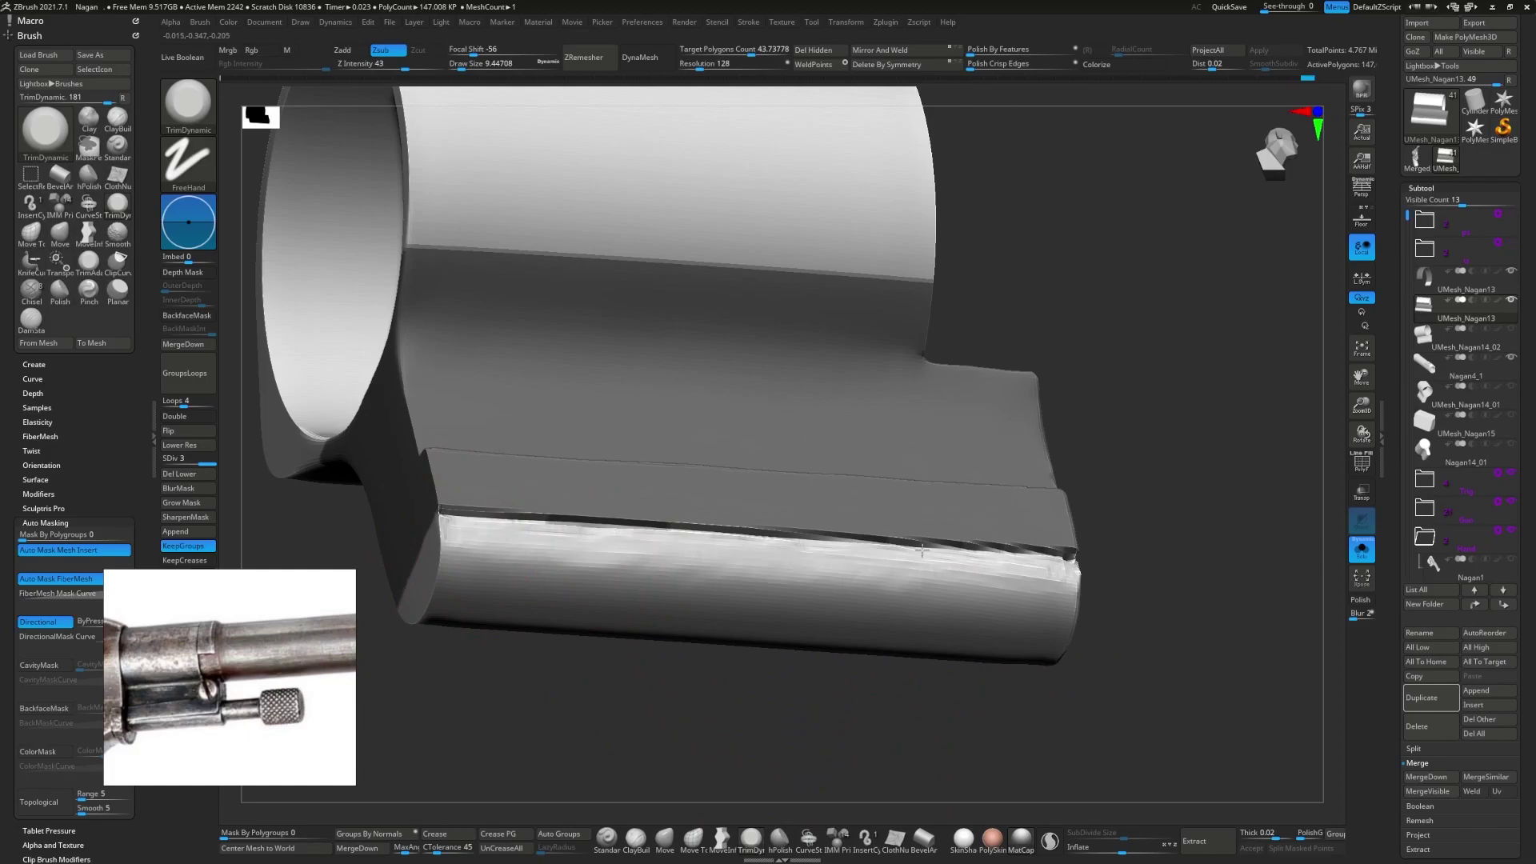
{"action": "right_click_drag", "start_coordinate": [922, 550], "coordinate": [1060, 601]}
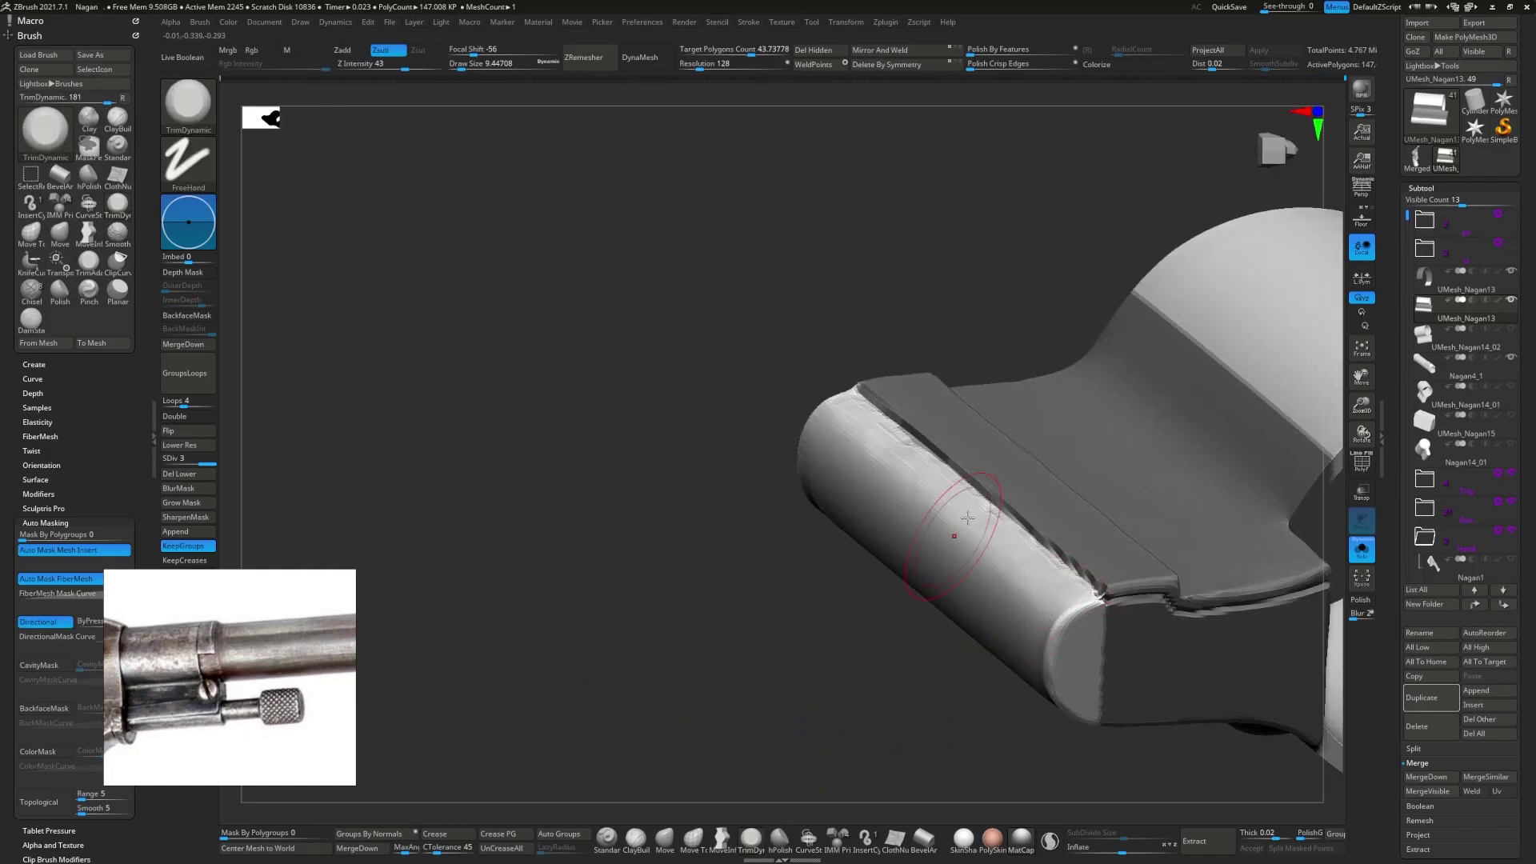
{"action": "mouse_move", "coordinate": [858, 433]}
{"action": "right_mouse_down"}
{"action": "mouse_move", "coordinate": [696, 521]}
{"action": "mouse_move", "coordinate": [576, 442]}
{"action": "mouse_move", "coordinate": [791, 535]}
{"action": "mouse_move", "coordinate": [586, 436]}
{"action": "right_mouse_up"}
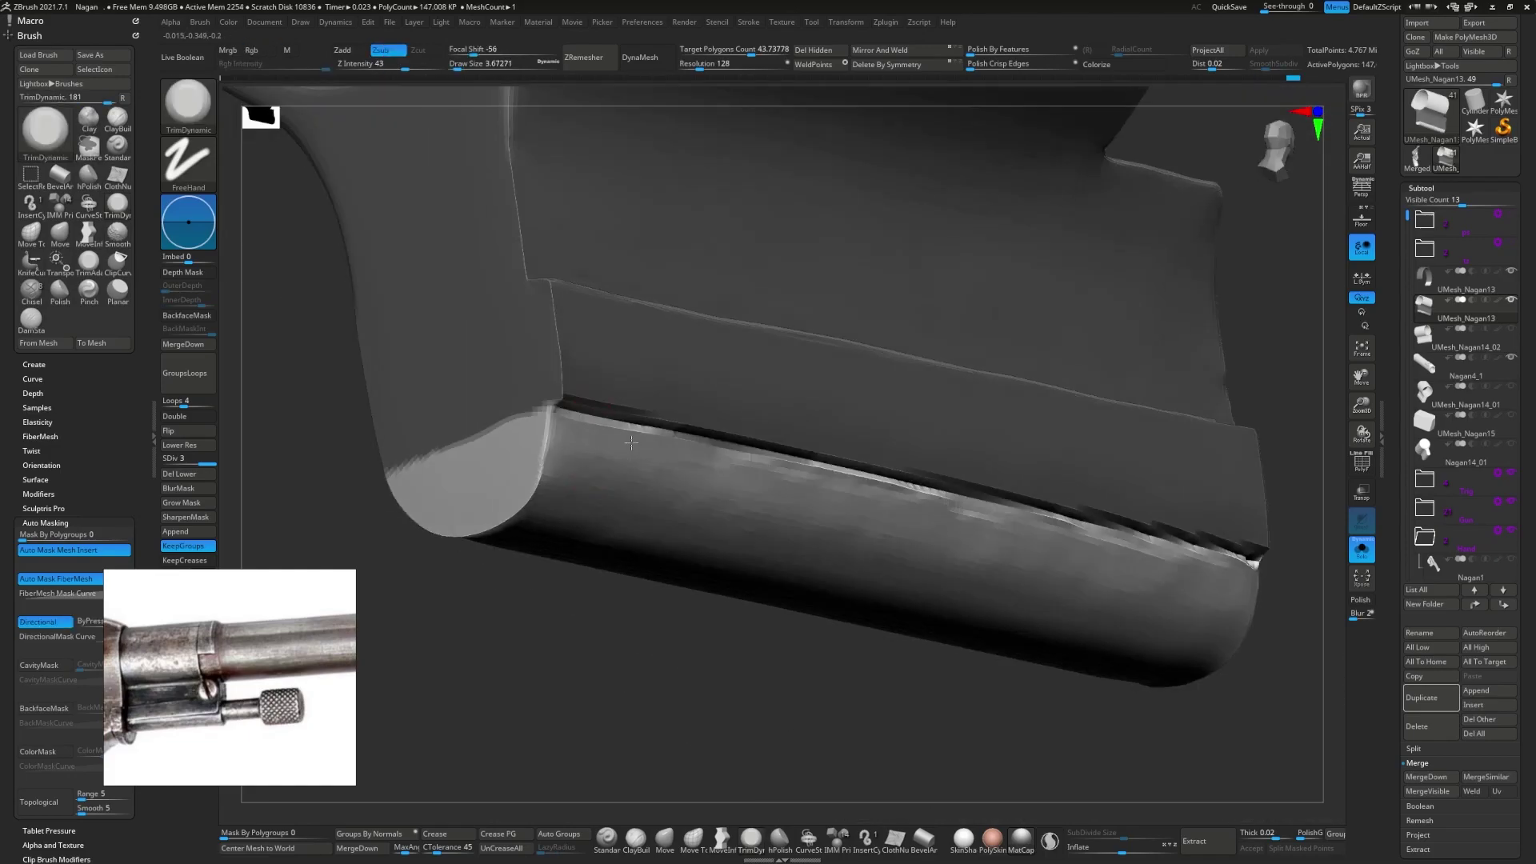
{"action": "mouse_move", "coordinate": [689, 490]}
{"action": "right_mouse_down", "text": "shift"}
{"action": "mouse_move", "coordinate": [675, 450]}
{"action": "mouse_move", "coordinate": [840, 607]}
{"action": "mouse_move", "coordinate": [548, 530]}
{"action": "mouse_move", "coordinate": [480, 535]}
{"action": "right_mouse_up", "text": "shift"}
- Shape the band with Move Topological, stepping to SDiv 4 and back, then TrimDynamic it
{"action": "key", "text": "b"}
{"action": "key", "text": "m"}
{"action": "key", "text": "t"}
{"action": "key", "text": "d"}
{"action": "key", "text": "shift+d"}
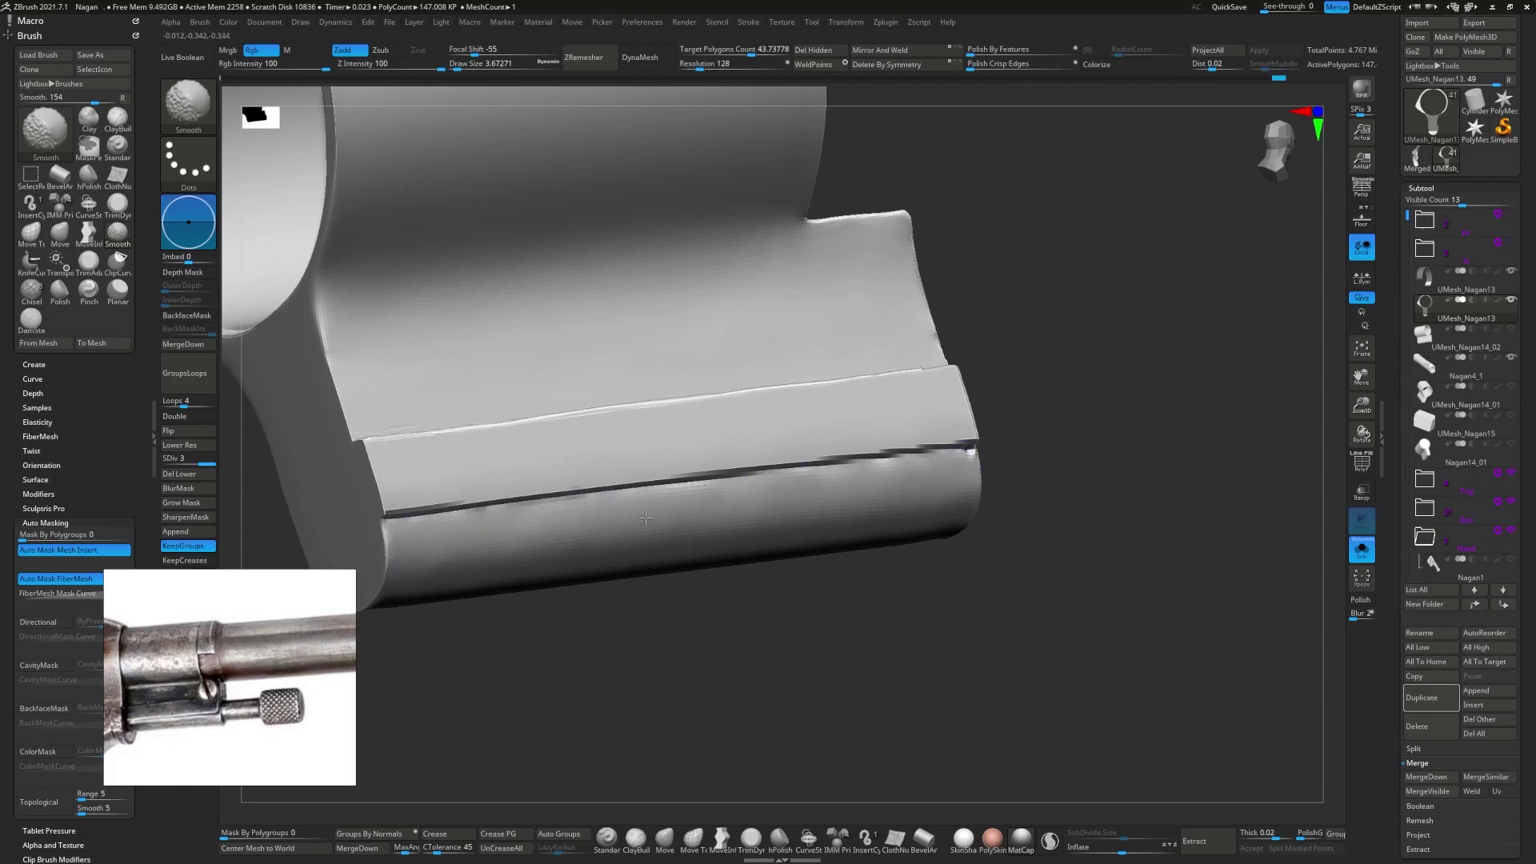
{"action": "mouse_move", "coordinate": [531, 532]}
{"action": "right_mouse_down"}
{"action": "mouse_move", "coordinate": [796, 610]}
{"action": "mouse_move", "coordinate": [849, 540]}
{"action": "mouse_move", "coordinate": [925, 531]}
{"action": "mouse_move", "coordinate": [938, 573]}
{"action": "mouse_move", "coordinate": [852, 571]}
{"action": "right_mouse_up"}
{"action": "key", "text": "b"}
{"action": "key", "text": "t"}
{"action": "key", "text": "d"}
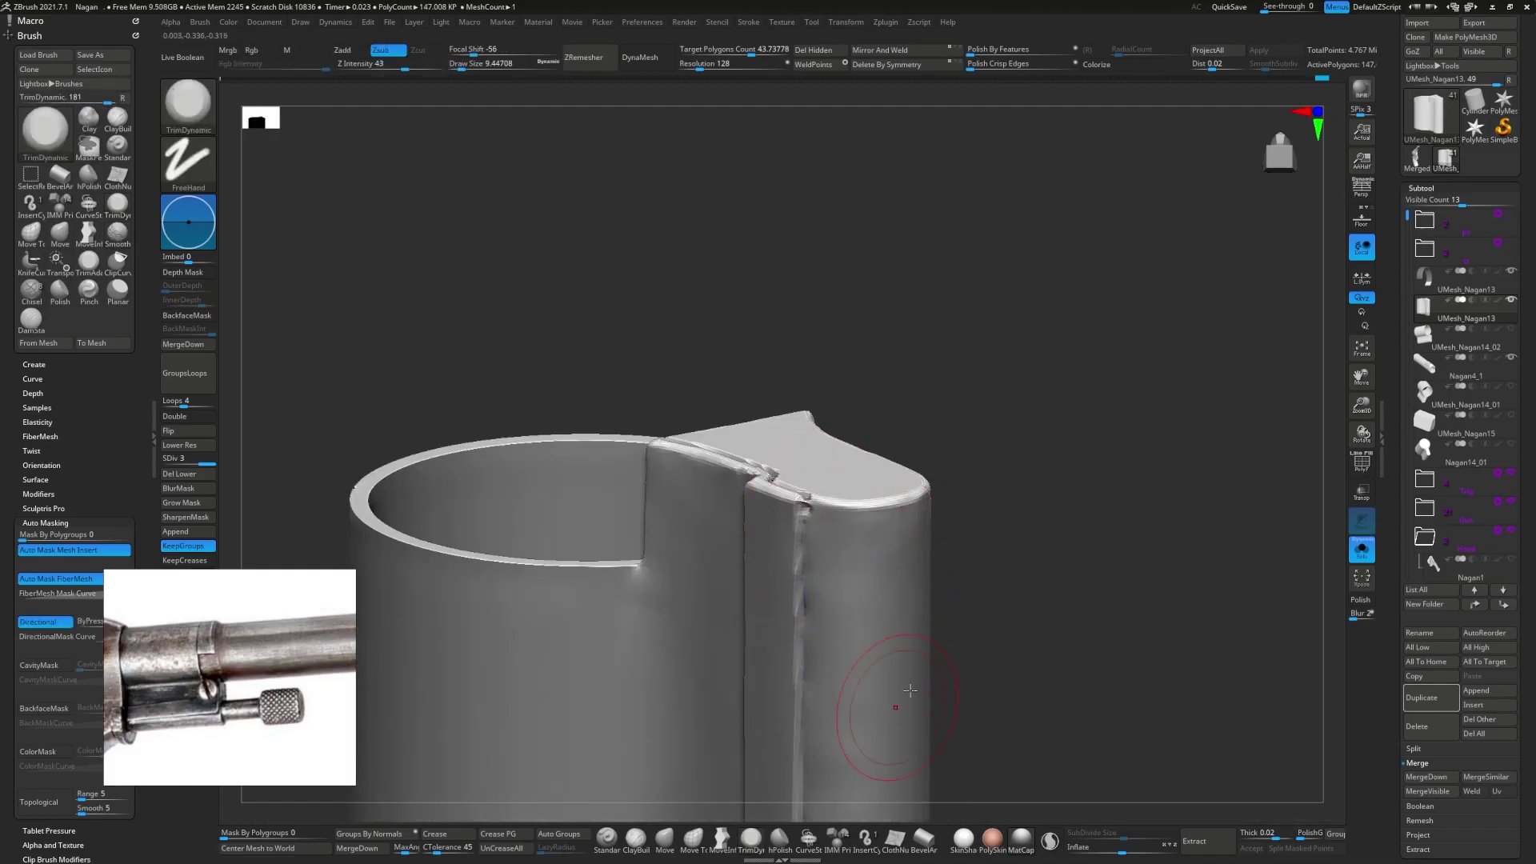
{"action": "mouse_move", "coordinate": [875, 627]}
{"action": "right_mouse_down"}
{"action": "mouse_move", "coordinate": [877, 488]}
{"action": "mouse_move", "coordinate": [879, 547]}
{"action": "mouse_move", "coordinate": [833, 532]}
{"action": "mouse_move", "coordinate": [832, 583]}
{"action": "mouse_move", "coordinate": [778, 644]}
{"action": "mouse_move", "coordinate": [709, 438]}
{"action": "right_mouse_up"}
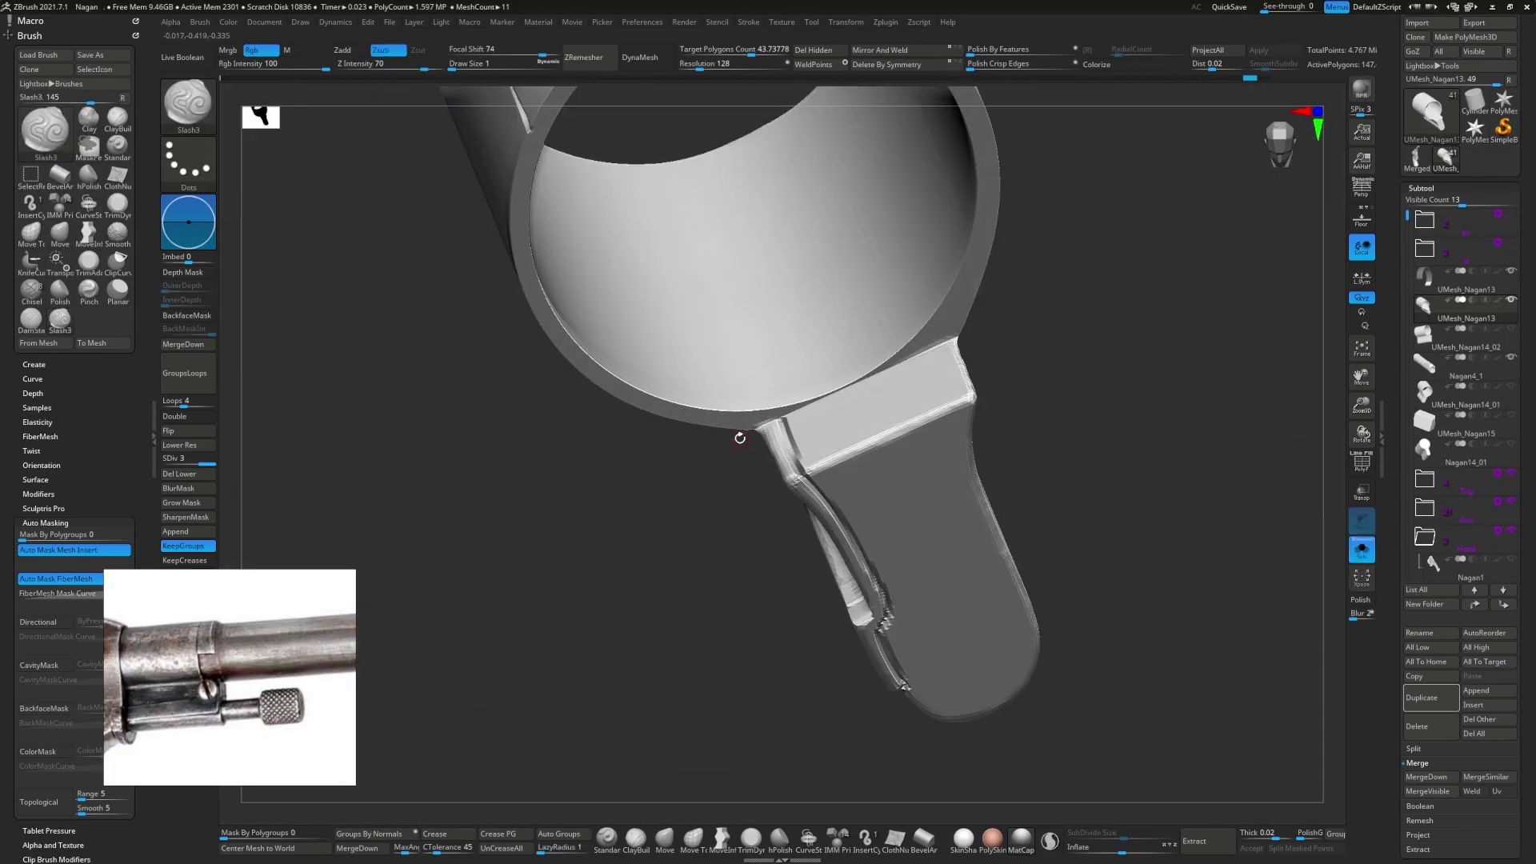
- Pinch the lug's edges tighter
{"action": "right_click_drag", "start_coordinate": [740, 438], "coordinate": [737, 343]}
{"action": "key", "text": "b"}
{"action": "key", "text": "p"}
{"action": "key", "text": "i"}
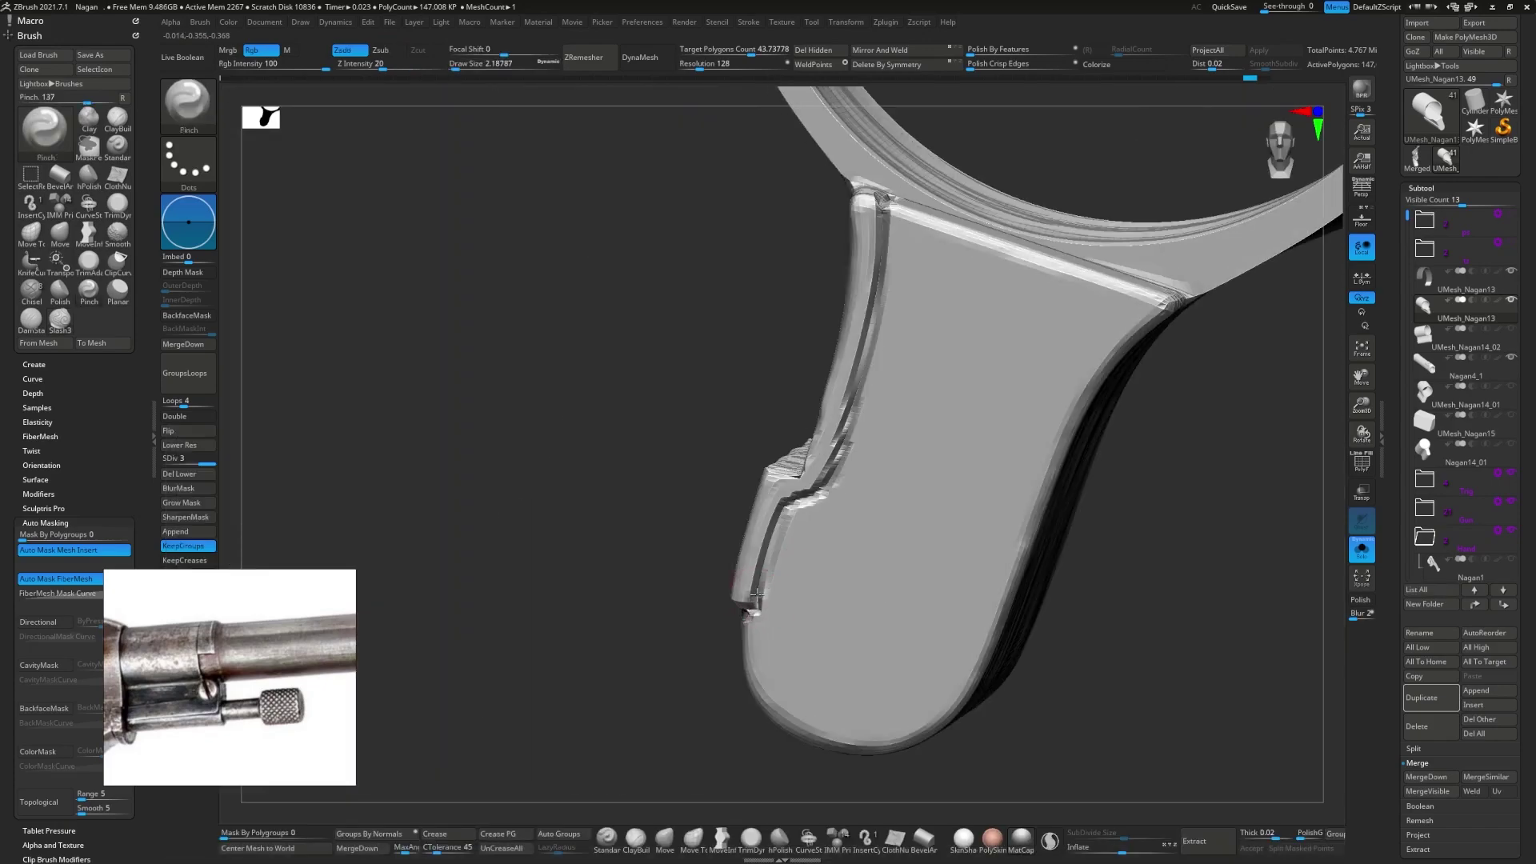
{"action": "right_click_drag", "start_coordinate": [779, 509], "coordinate": [792, 574]}
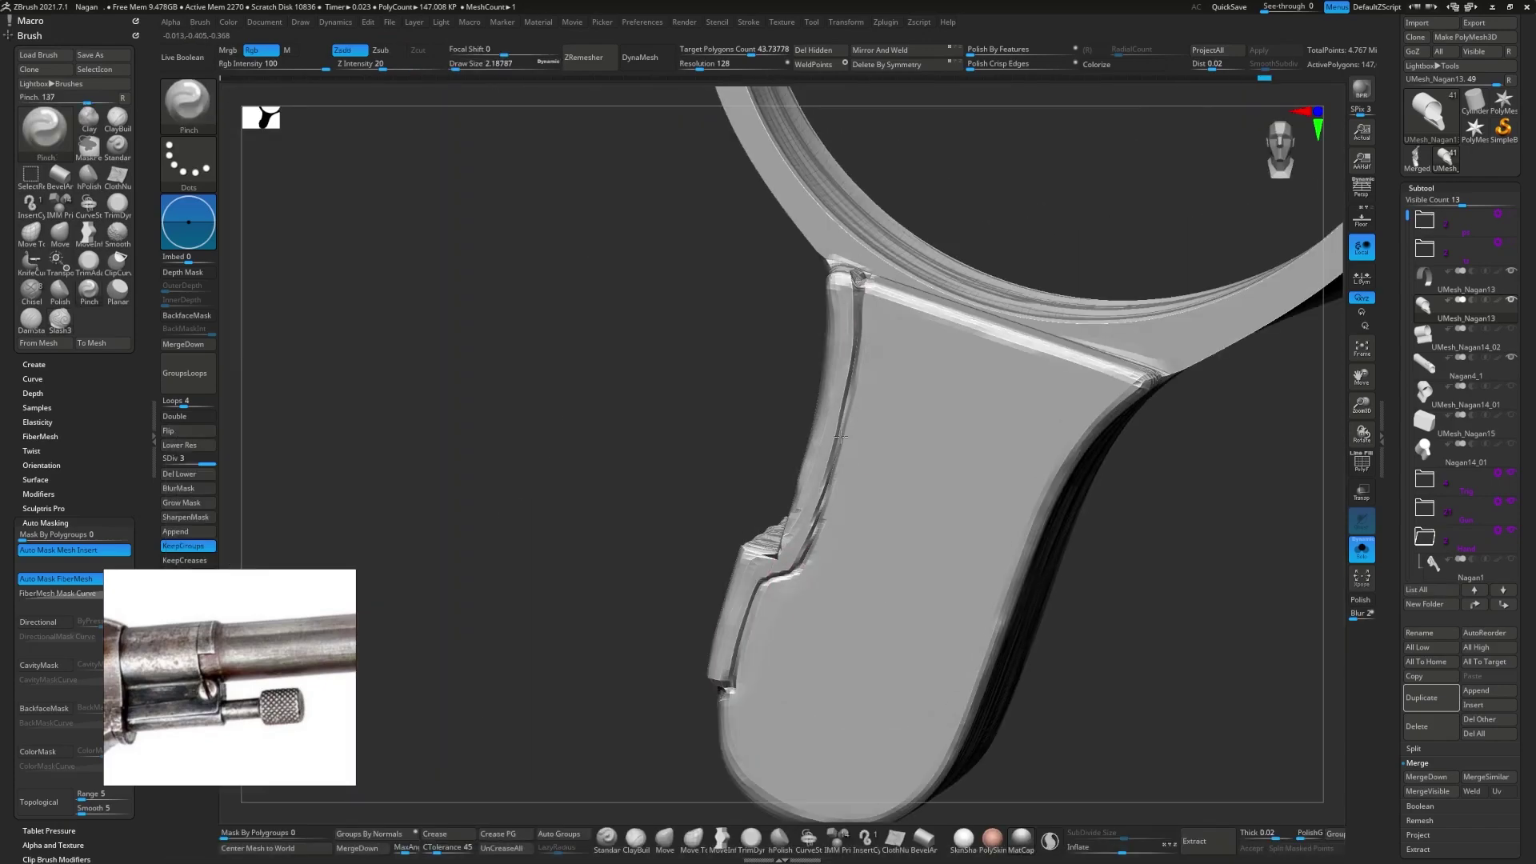
{"action": "right_click_drag", "start_coordinate": [840, 436], "coordinate": [810, 404]}
{"action": "right_click_drag", "start_coordinate": [851, 324], "coordinate": [713, 565]}
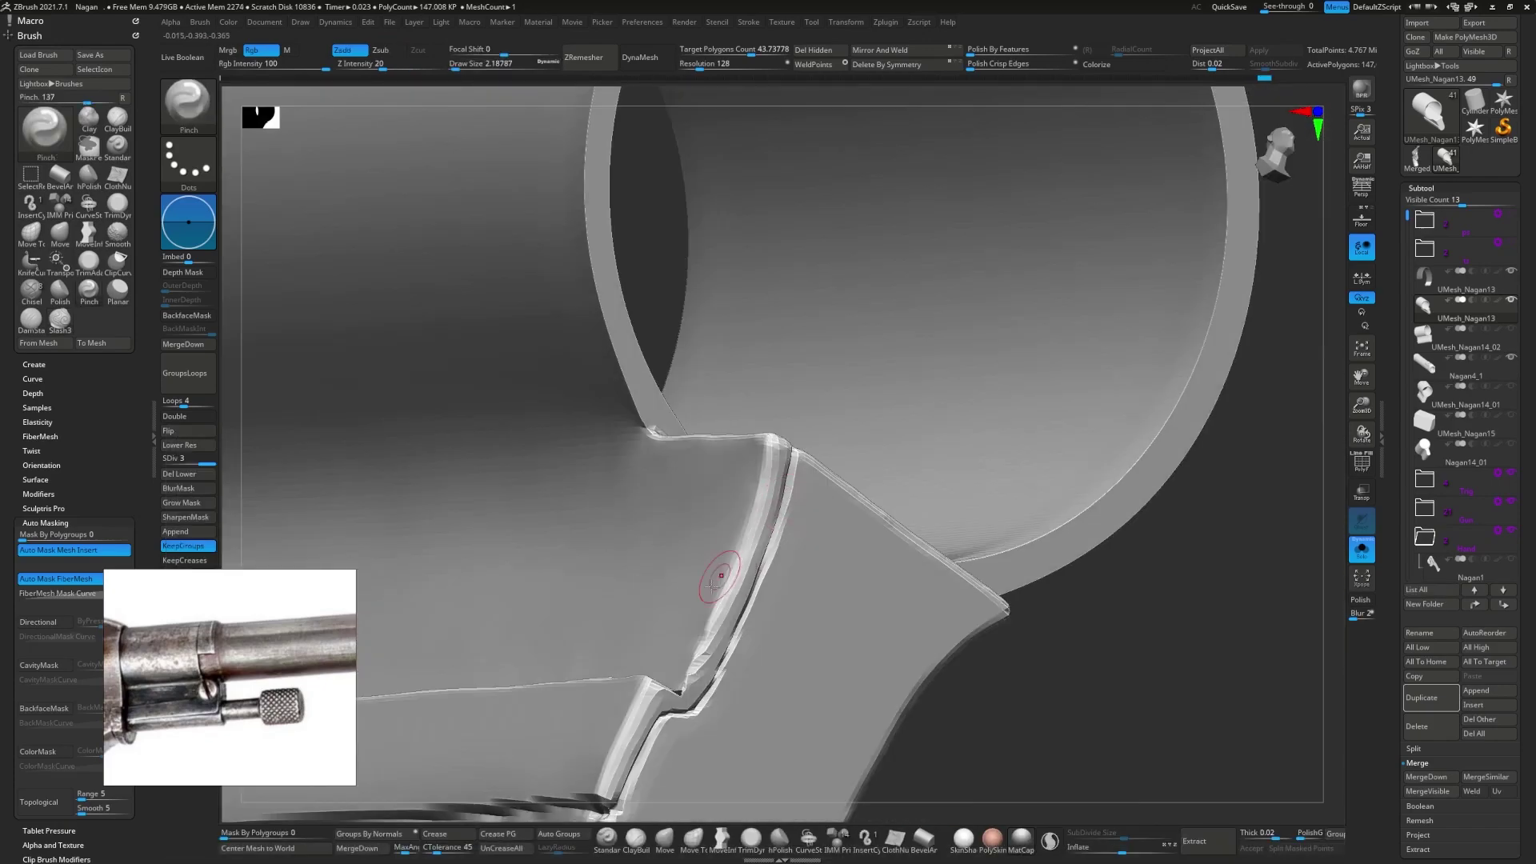
- Switch to the Slash brush and step up to SDiv 4 to review the groove diagonally
{"action": "key", "text": "b"}
{"action": "key", "text": "s"}
{"action": "key", "text": "l"}
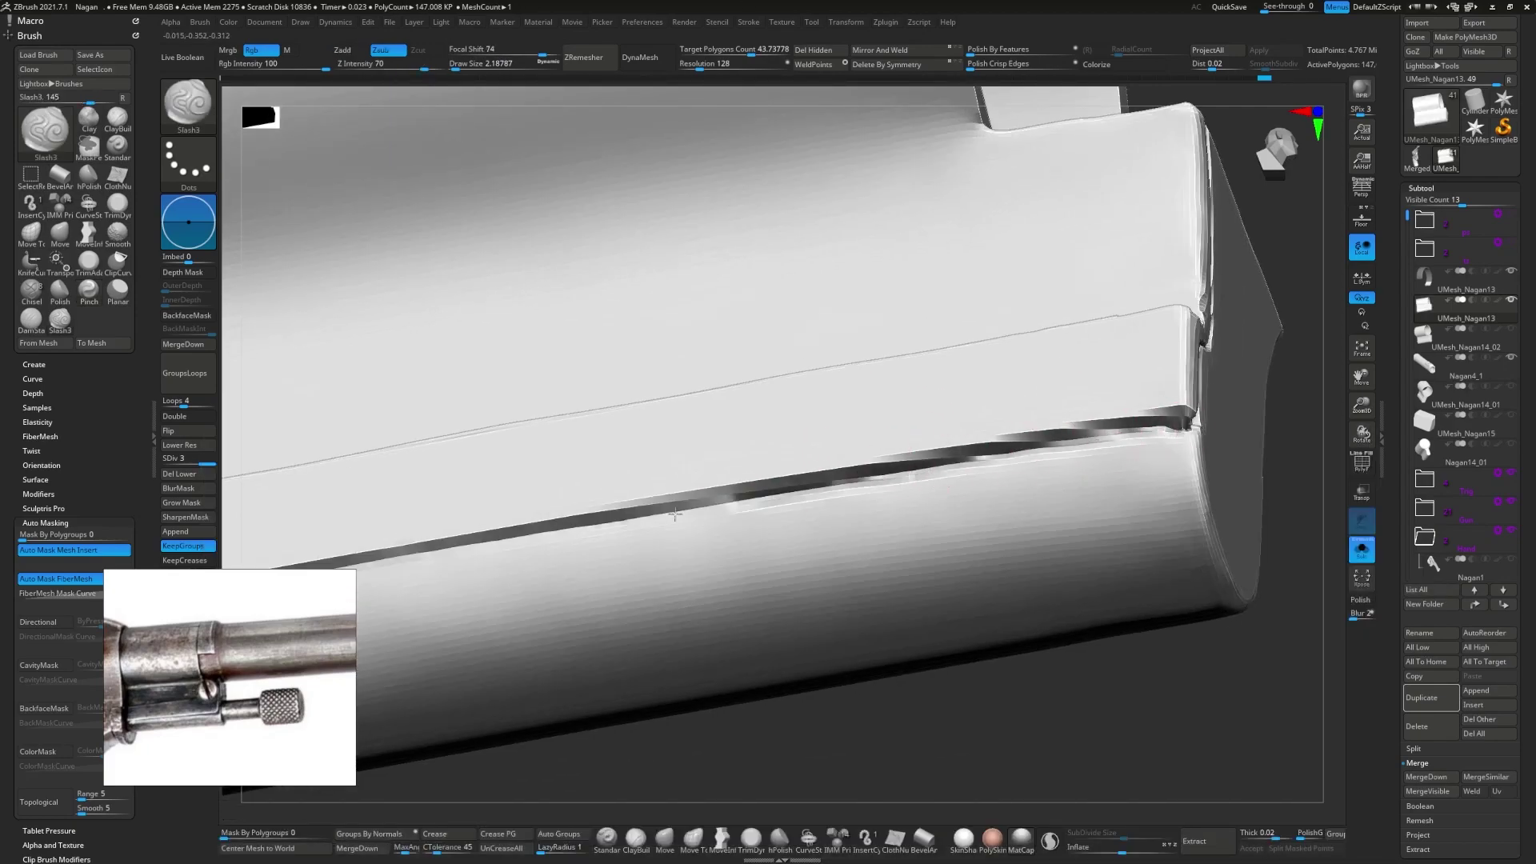
{"action": "mouse_move", "coordinate": [674, 515]}
{"action": "right_mouse_down"}
{"action": "mouse_move", "coordinate": [680, 528]}
{"action": "mouse_move", "coordinate": [548, 480]}
{"action": "right_mouse_up"}
{"action": "key", "text": "d"}
{"action": "key", "text": "f"}
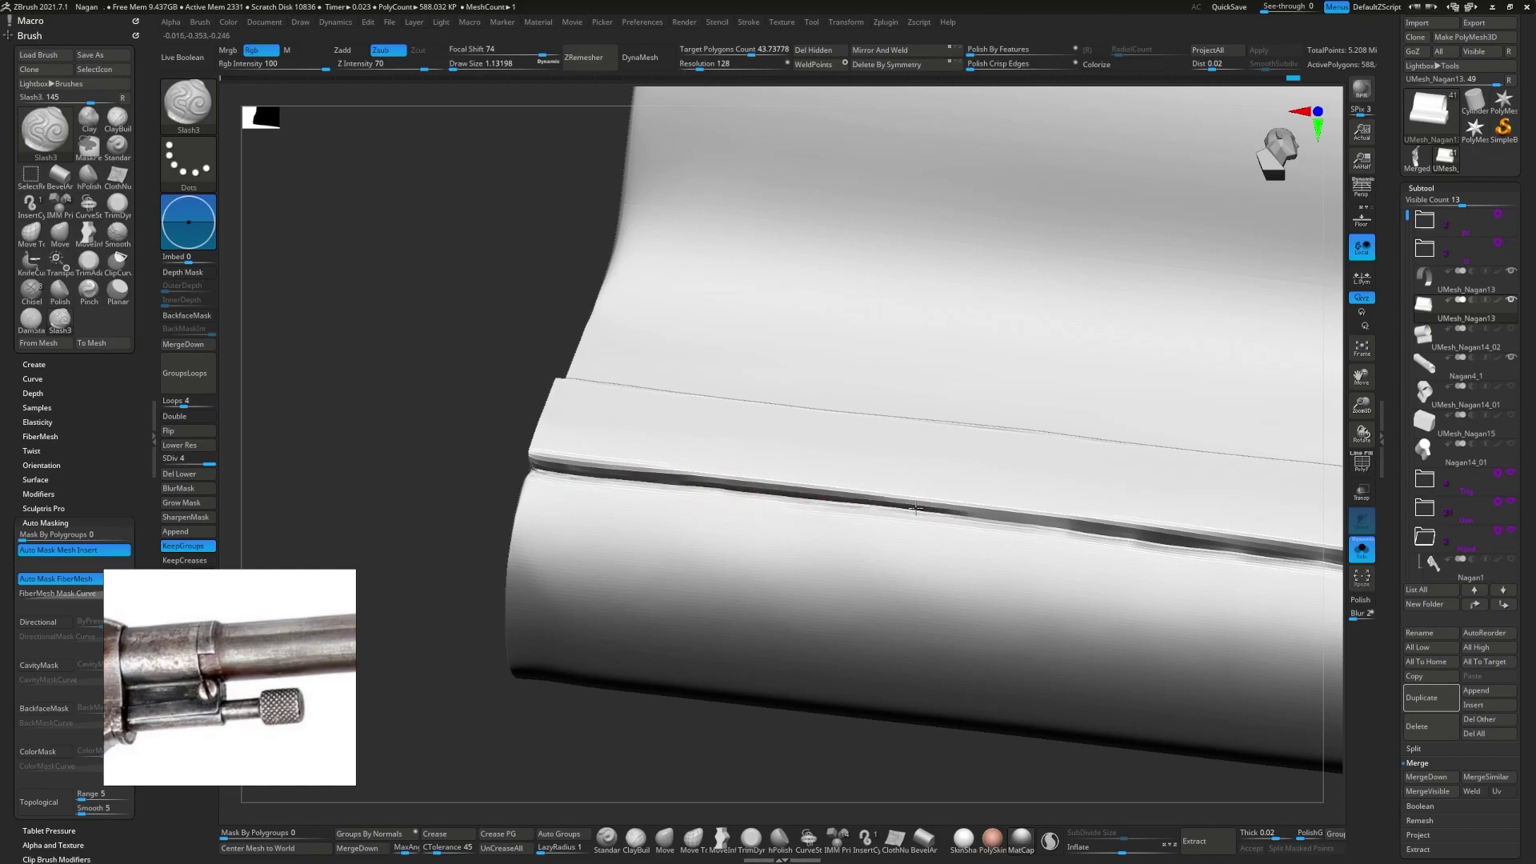
{"action": "mouse_move", "coordinate": [1212, 552]}
{"action": "right_mouse_down", "text": "ctrl"}
{"action": "mouse_move", "coordinate": [825, 526]}
{"action": "mouse_move", "coordinate": [752, 627]}
{"action": "mouse_move", "coordinate": [878, 507]}
{"action": "mouse_move", "coordinate": [876, 520]}
{"action": "mouse_move", "coordinate": [921, 516]}
{"action": "mouse_move", "coordinate": [848, 538]}
{"action": "mouse_move", "coordinate": [884, 498]}
{"action": "mouse_move", "coordinate": [872, 512]}
{"action": "right_mouse_up", "text": "ctrl"}
{"action": "key", "text": "ctrl"}
{"action": "key", "text": "shift+d"}
- Adjust with Move Topological at the higher level, then load Slash3 for the lower groove
{"action": "key", "text": "b"}
{"action": "key", "text": "m"}
{"action": "key", "text": "t"}
{"action": "key", "text": "d"}
{"action": "key", "text": "b"}
{"action": "key", "text": "s"}
{"action": "key", "text": "3"}
- Flatten the lug's side faces with the TrimDynamic brush from a side-on view
{"action": "key", "text": "f"}
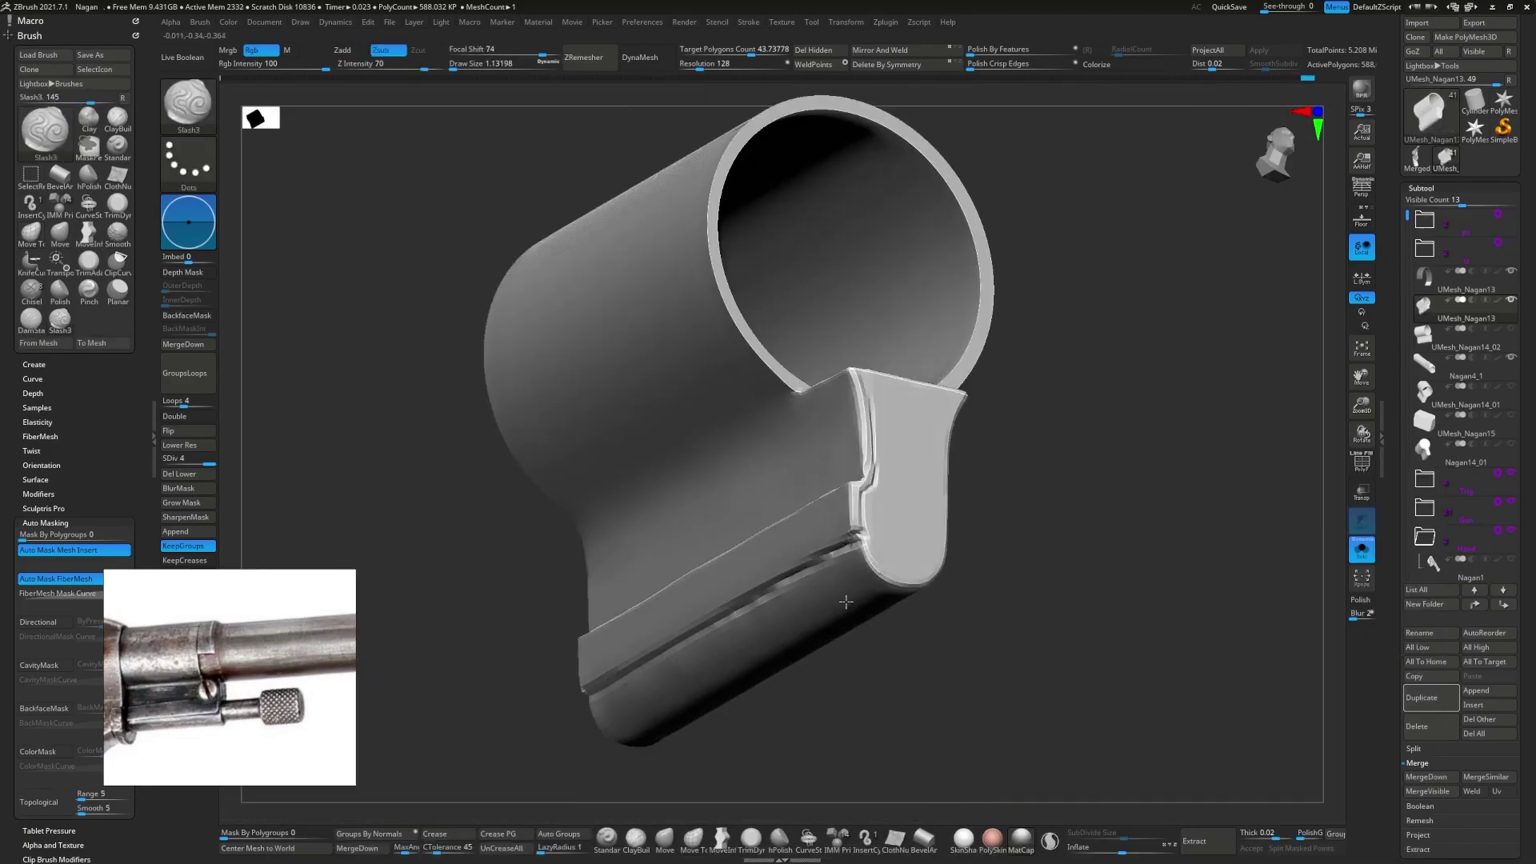
{"action": "mouse_move", "coordinate": [768, 448]}
{"action": "right_mouse_down", "text": "alt"}
{"action": "mouse_move", "coordinate": [640, 562]}
{"action": "mouse_move", "coordinate": [726, 547]}
{"action": "right_mouse_up", "text": "alt"}
{"action": "mouse_move", "coordinate": [1100, 553]}
{"action": "right_mouse_down"}
{"action": "mouse_move", "coordinate": [948, 506]}
{"action": "mouse_move", "coordinate": [483, 566]}
{"action": "right_mouse_up"}
{"action": "key", "text": "b"}
{"action": "key", "text": "t"}
{"action": "key", "text": "d"}
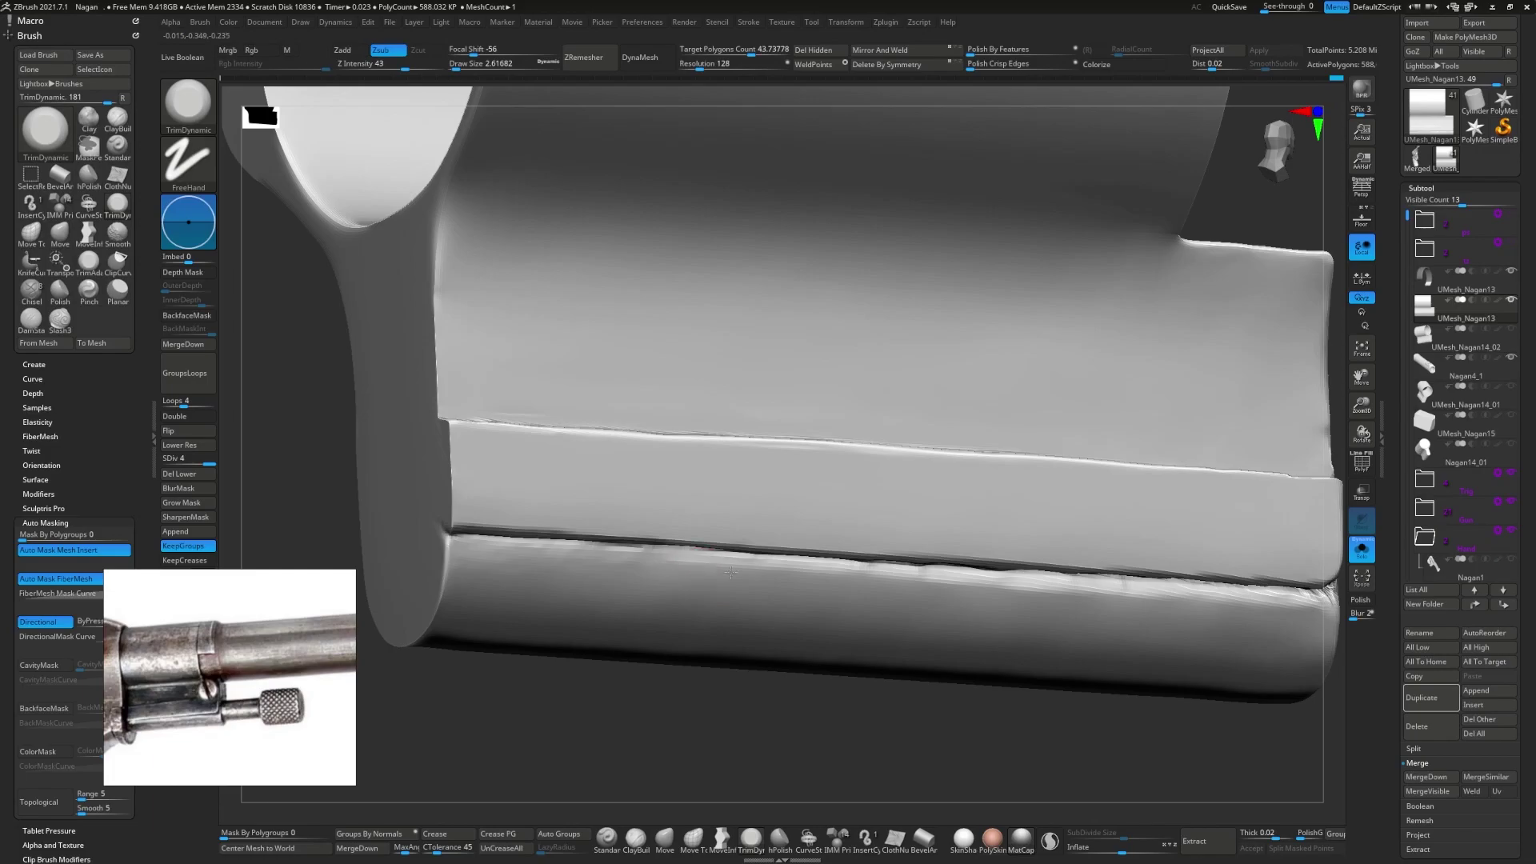
{"action": "right_click_drag", "start_coordinate": [944, 587], "coordinate": [904, 569]}
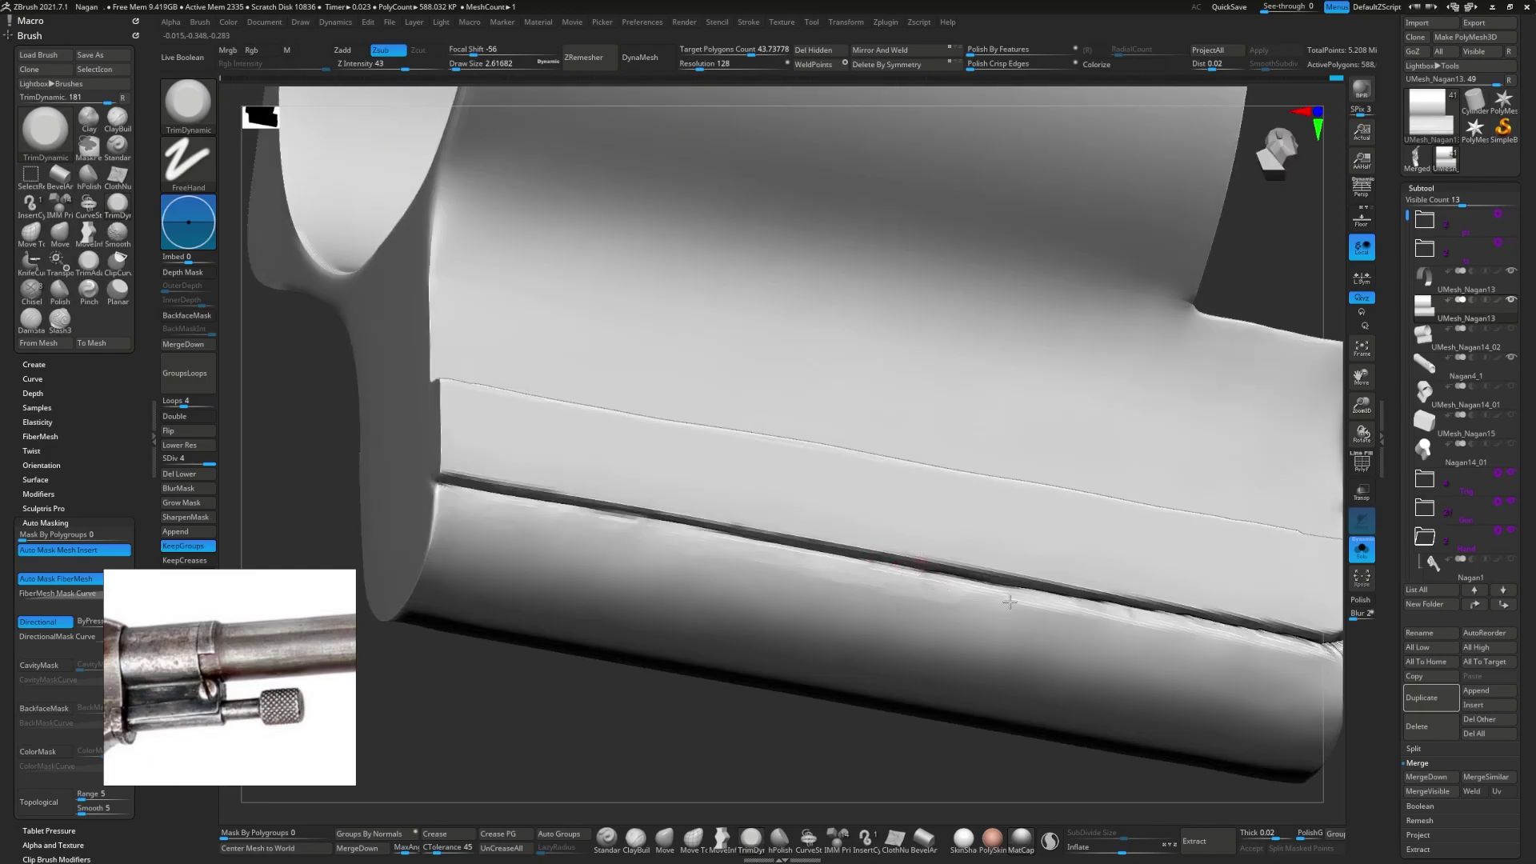
{"action": "right_click_drag", "start_coordinate": [1010, 602], "coordinate": [805, 569], "text": "shift"}
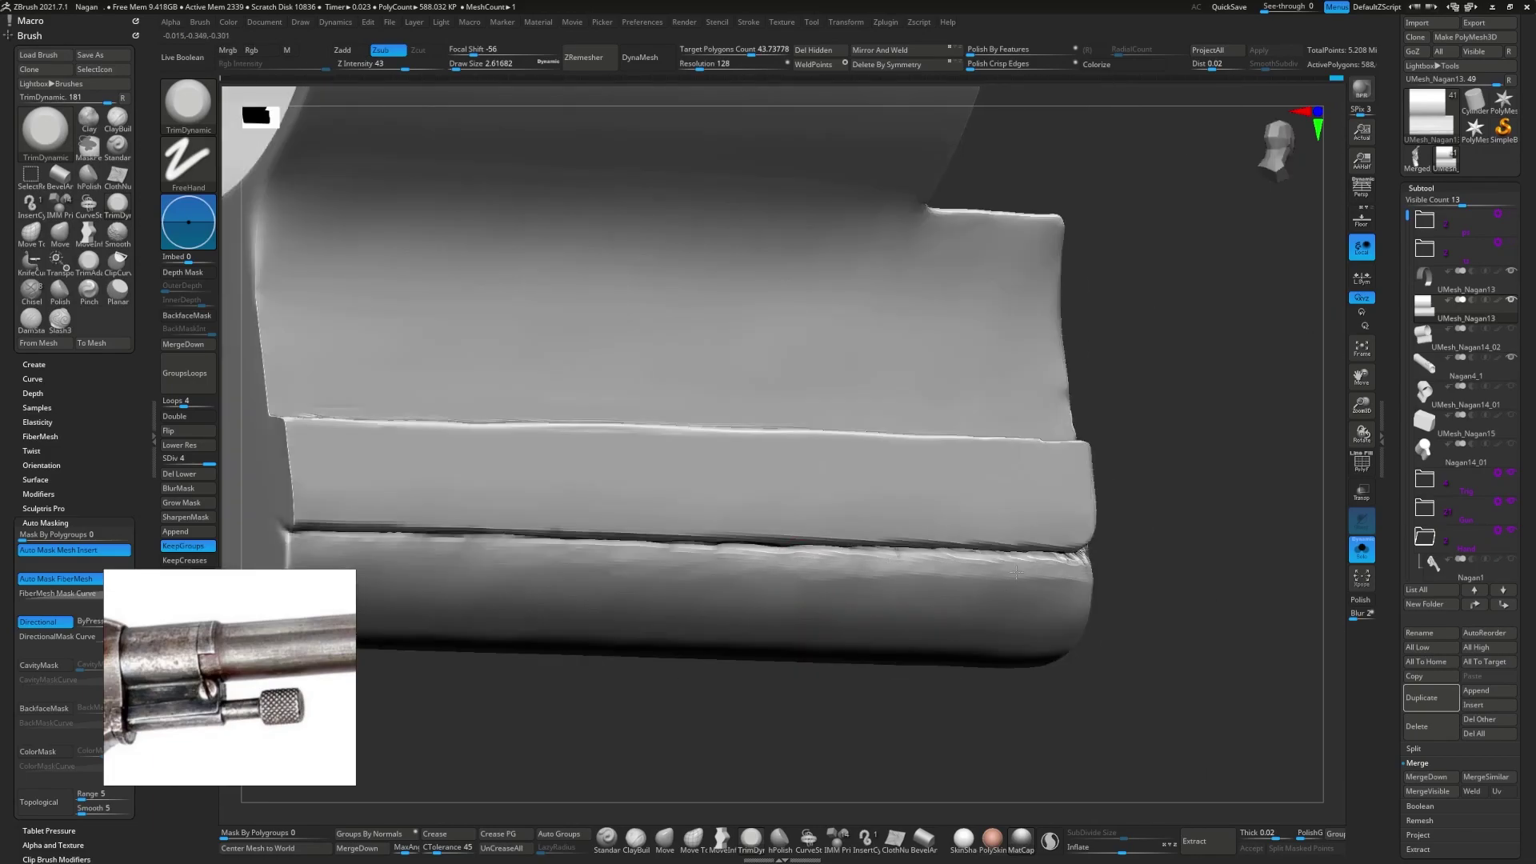
{"action": "mouse_move", "coordinate": [932, 573]}
{"action": "right_mouse_down"}
{"action": "mouse_move", "coordinate": [916, 560]}
{"action": "mouse_move", "coordinate": [934, 504]}
{"action": "right_mouse_up"}
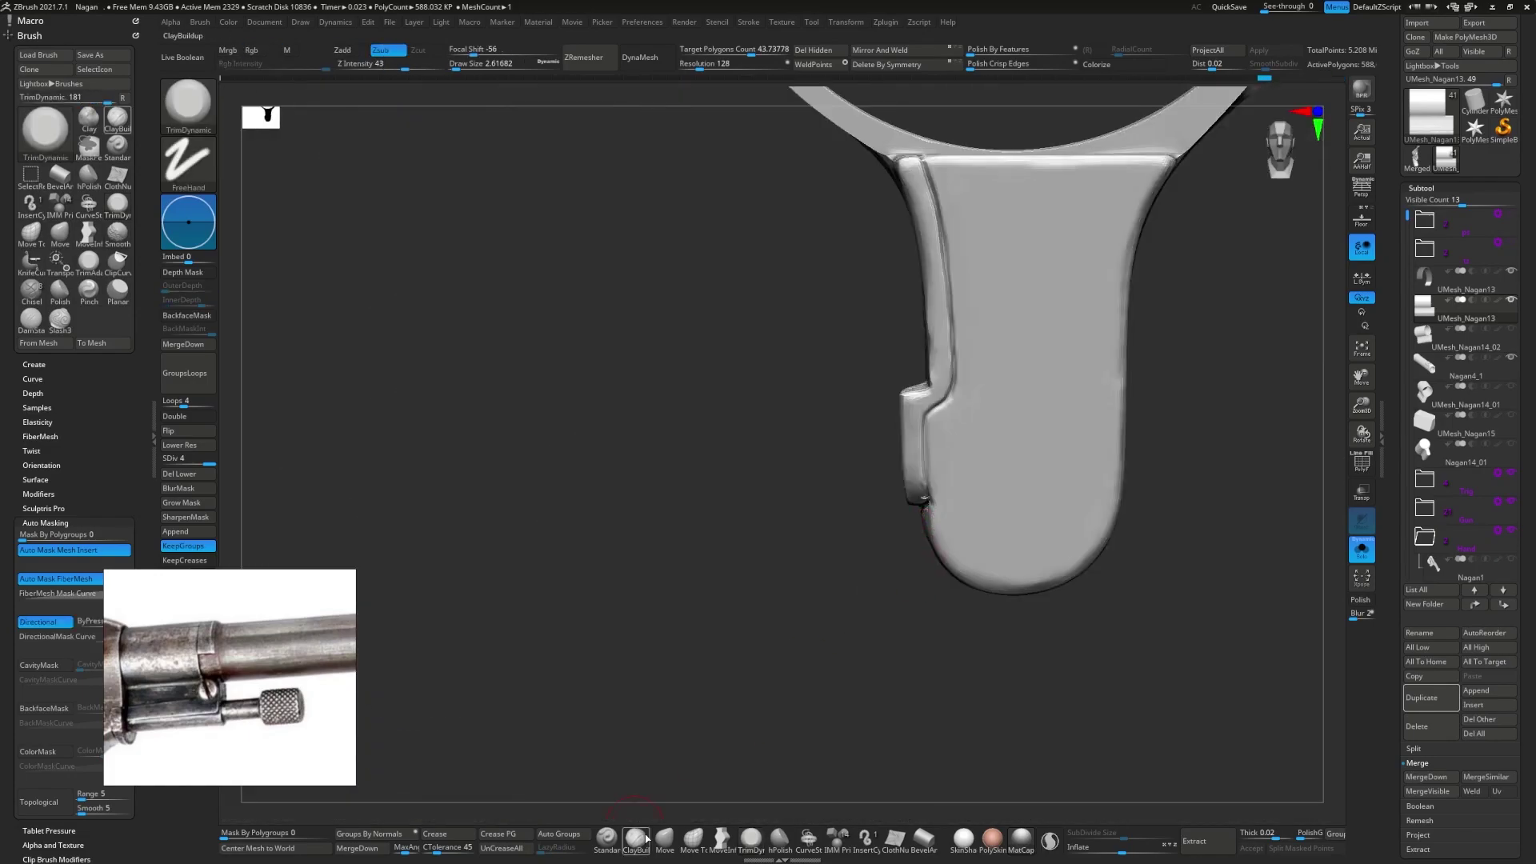
- Set up the Move brush at Draw Size 2.18787, zoomed close on the lug's notch
{"action": "key", "text": "b"}
{"action": "key", "text": "m"}
{"action": "key", "text": "v"}
{"action": "right_click_drag", "start_coordinate": [945, 374], "coordinate": [908, 425], "text": "ctrl"}
{"action": "key", "text": "s"}
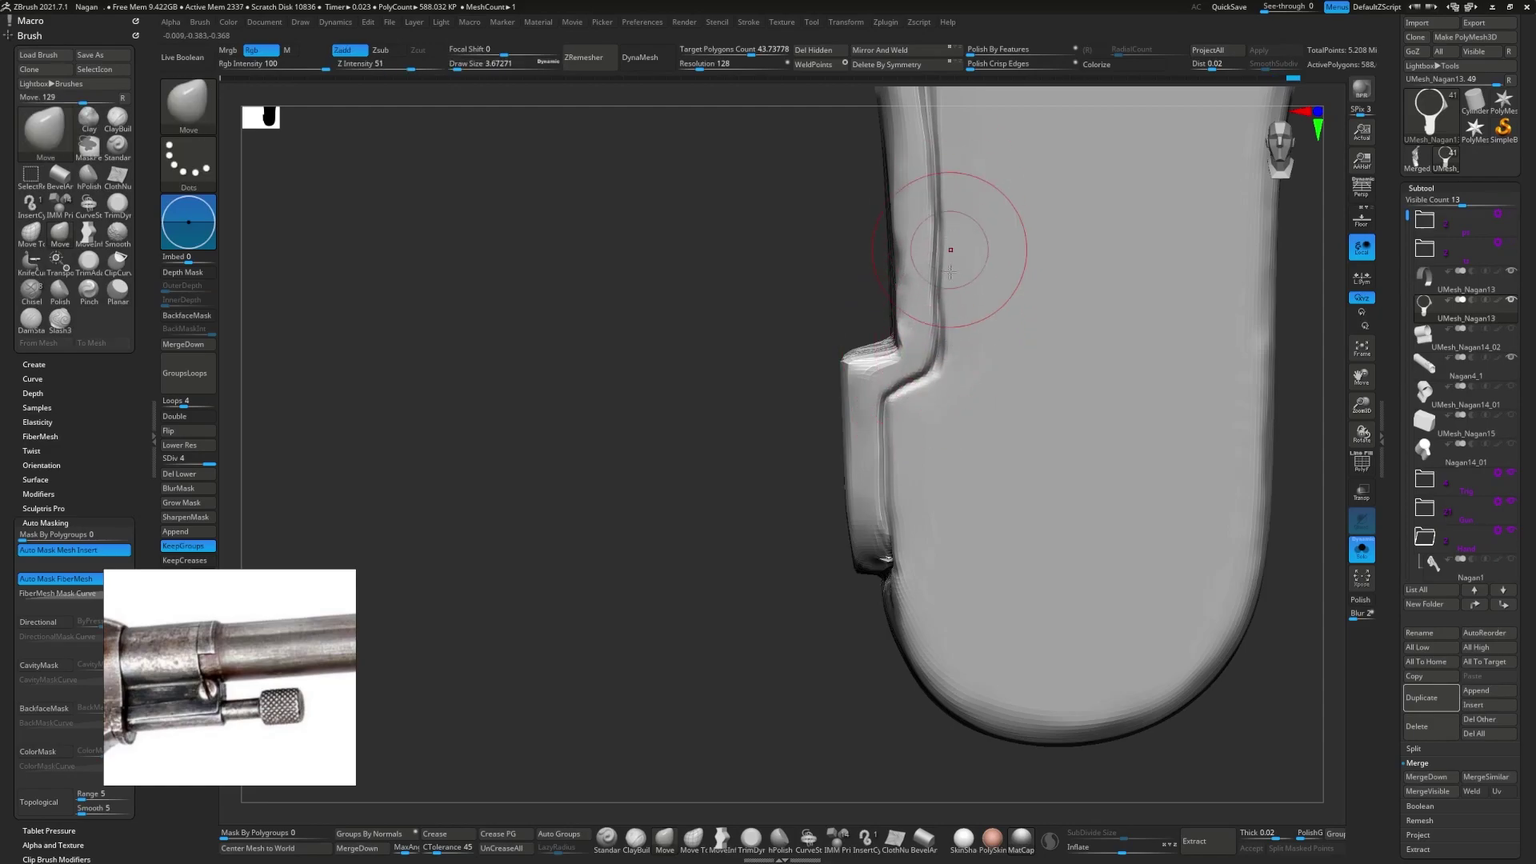
{"action": "left_click_drag", "start_coordinate": [903, 361], "coordinate": [904, 361]}
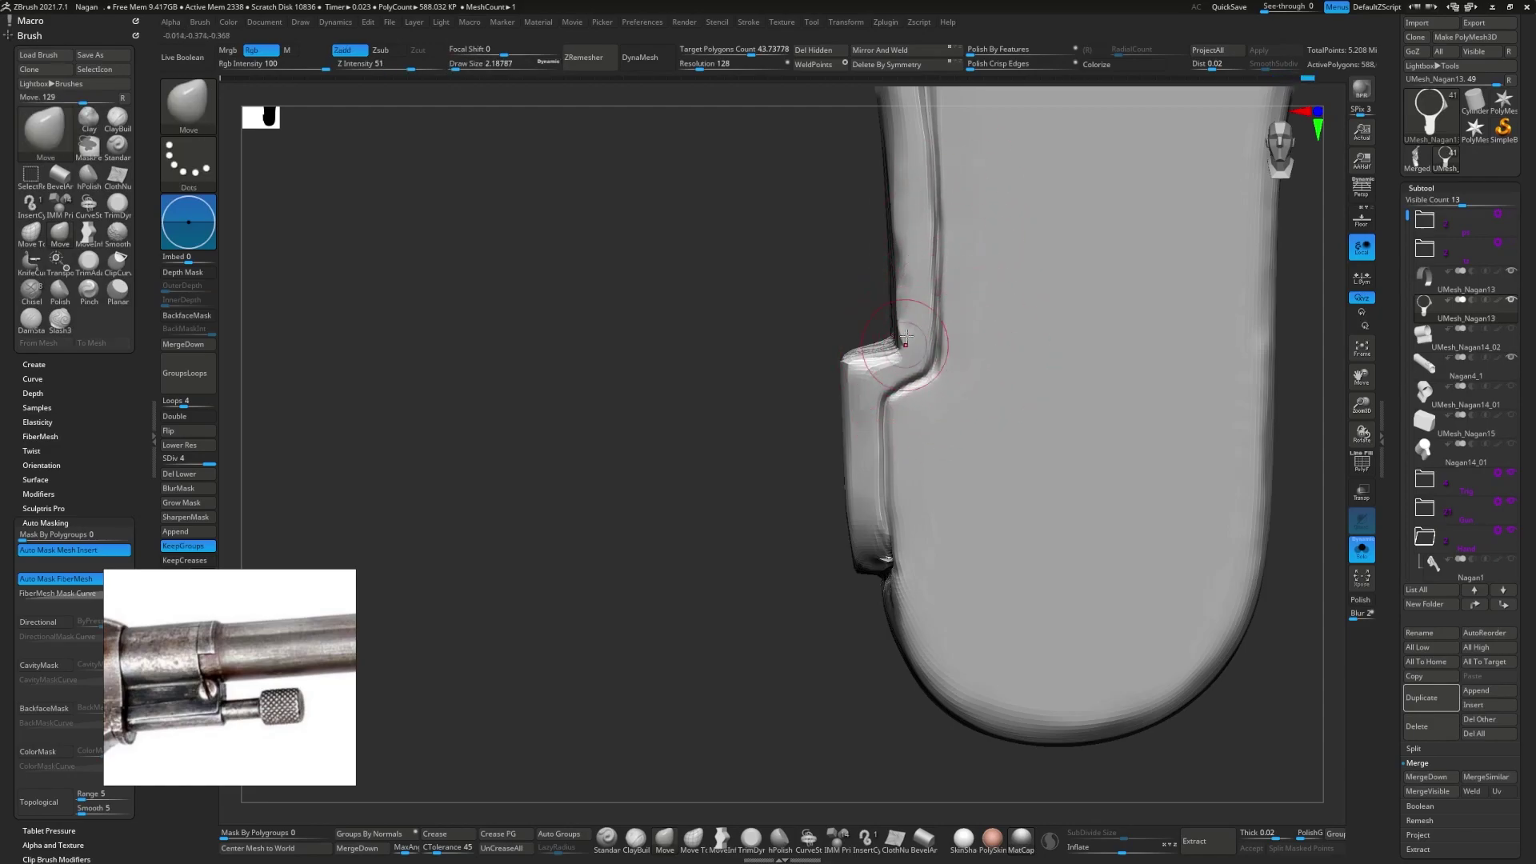
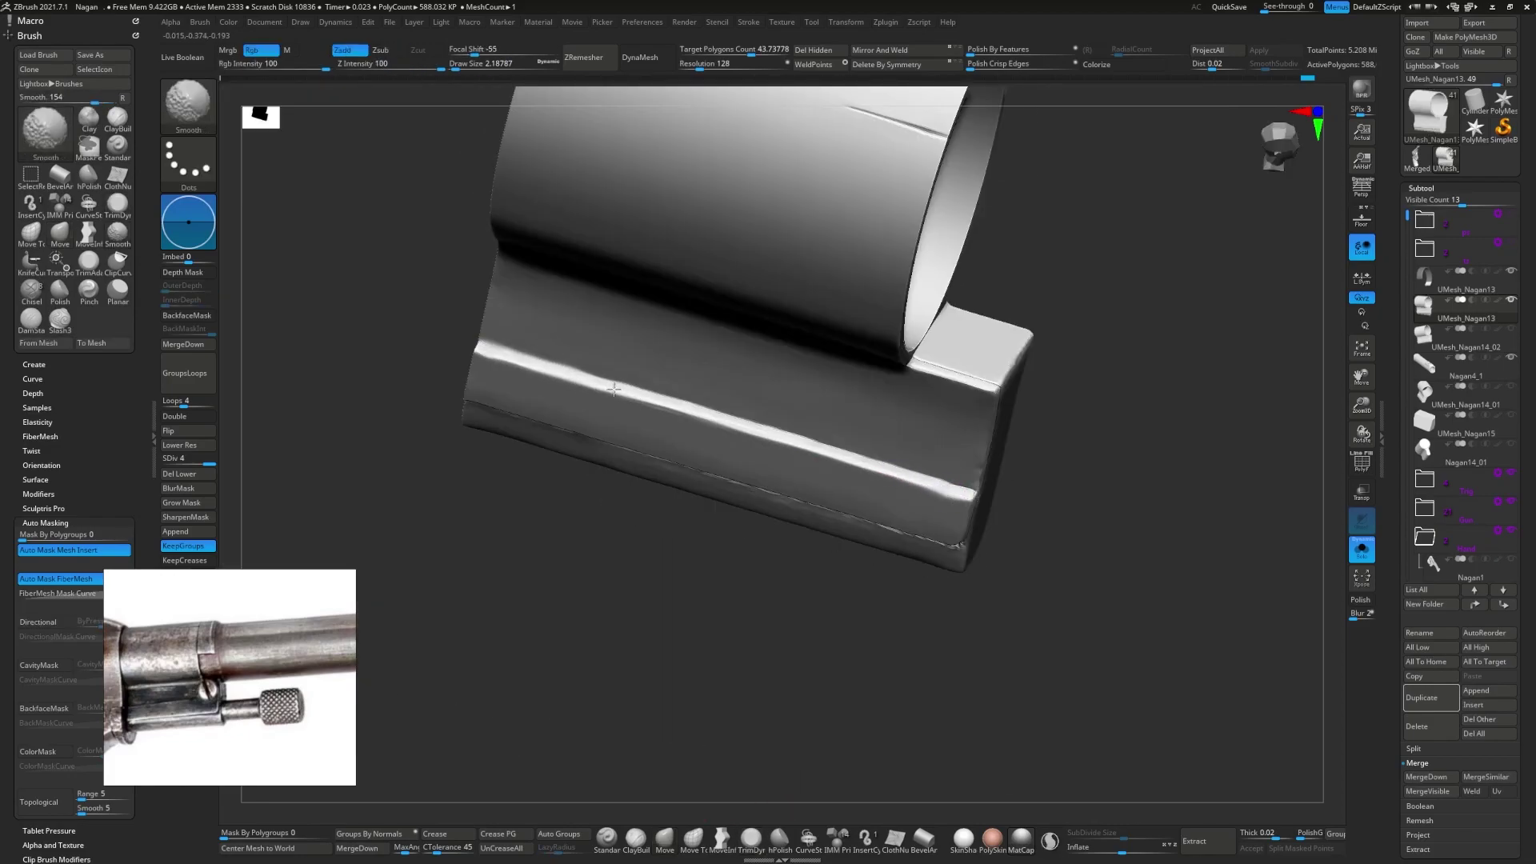
- Enlarge the brush, frame the part in a front view and show all other parts again
{"action": "left_click_drag", "start_coordinate": [614, 390], "coordinate": [598, 369], "text": "shift"}
{"action": "right_click_drag", "start_coordinate": [516, 361], "coordinate": [975, 498]}
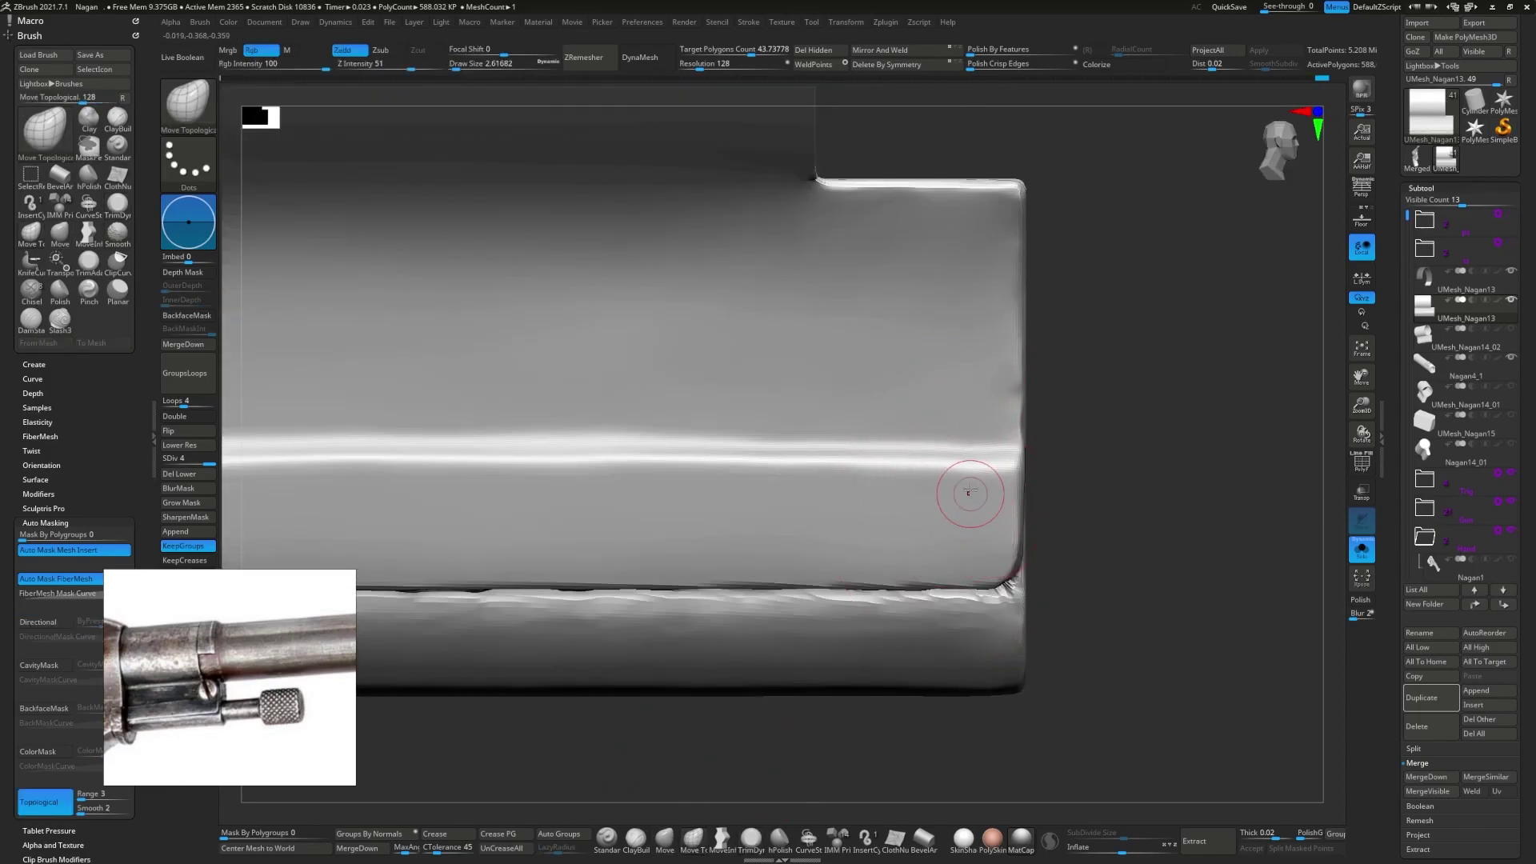
{"action": "right_click_drag", "start_coordinate": [975, 485], "coordinate": [354, 498], "text": "alt"}
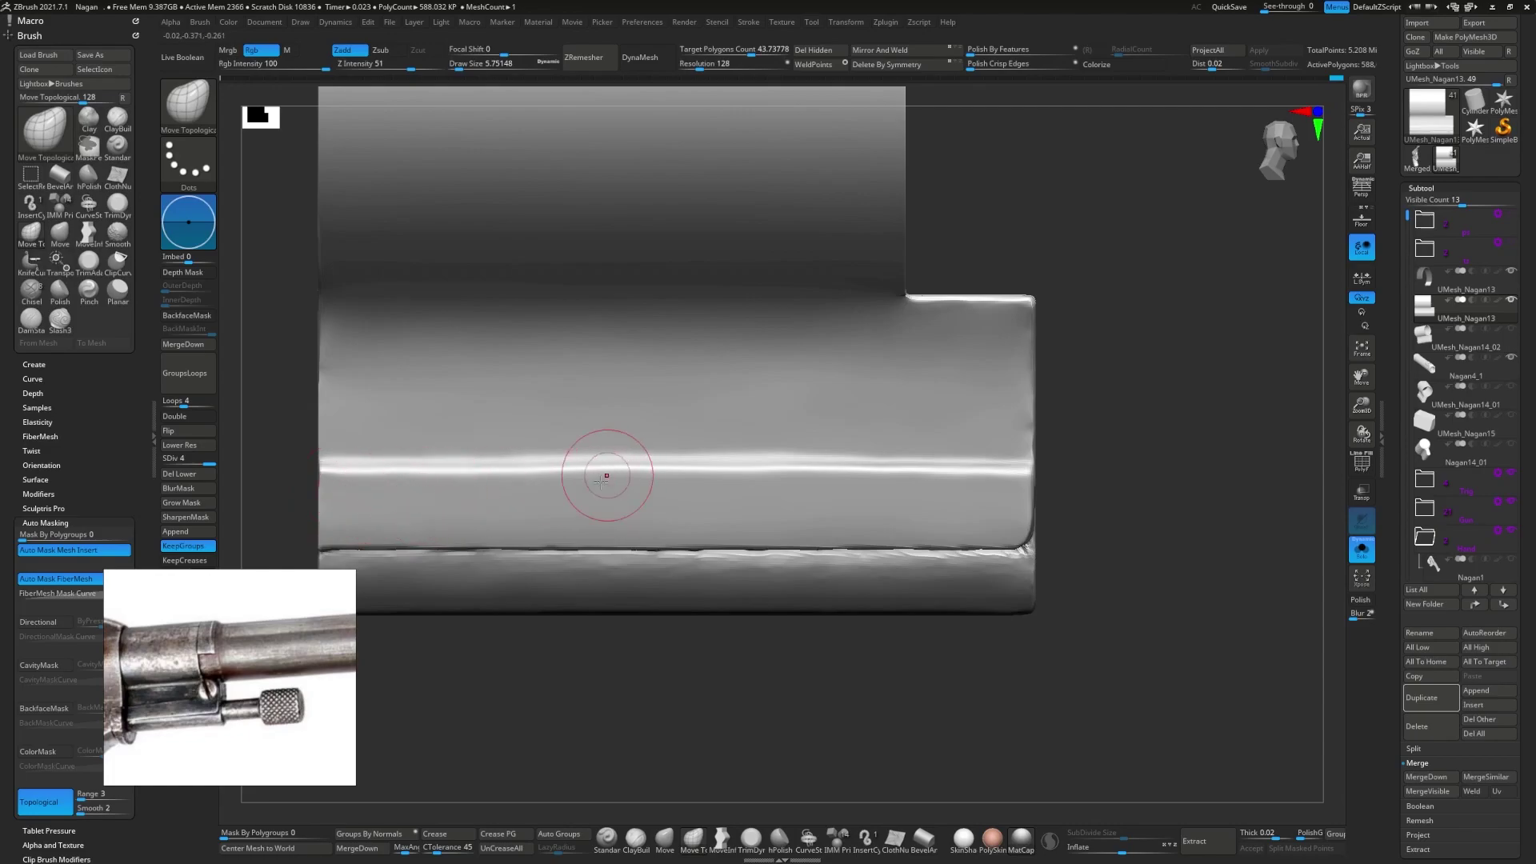
{"action": "mouse_move", "coordinate": [812, 412]}
{"action": "right_mouse_down", "text": "ctrl"}
{"action": "mouse_move", "coordinate": [669, 456]}
{"action": "mouse_move", "coordinate": [909, 521]}
{"action": "mouse_move", "coordinate": [848, 632]}
{"action": "mouse_move", "coordinate": [800, 520]}
{"action": "mouse_move", "coordinate": [880, 448]}
{"action": "mouse_move", "coordinate": [1040, 448]}
{"action": "mouse_move", "coordinate": [864, 448]}
{"action": "mouse_move", "coordinate": [800, 480]}
{"action": "mouse_move", "coordinate": [840, 480]}
{"action": "mouse_move", "coordinate": [771, 486]}
{"action": "right_mouse_up", "text": "ctrl"}
{"action": "key", "text": "f"}
- Select the knurled pin and scale its shaft slightly thinner, to about 0.916
{"action": "left_click", "coordinate": [879, 457], "text": "alt"}
{"action": "key", "text": "w"}
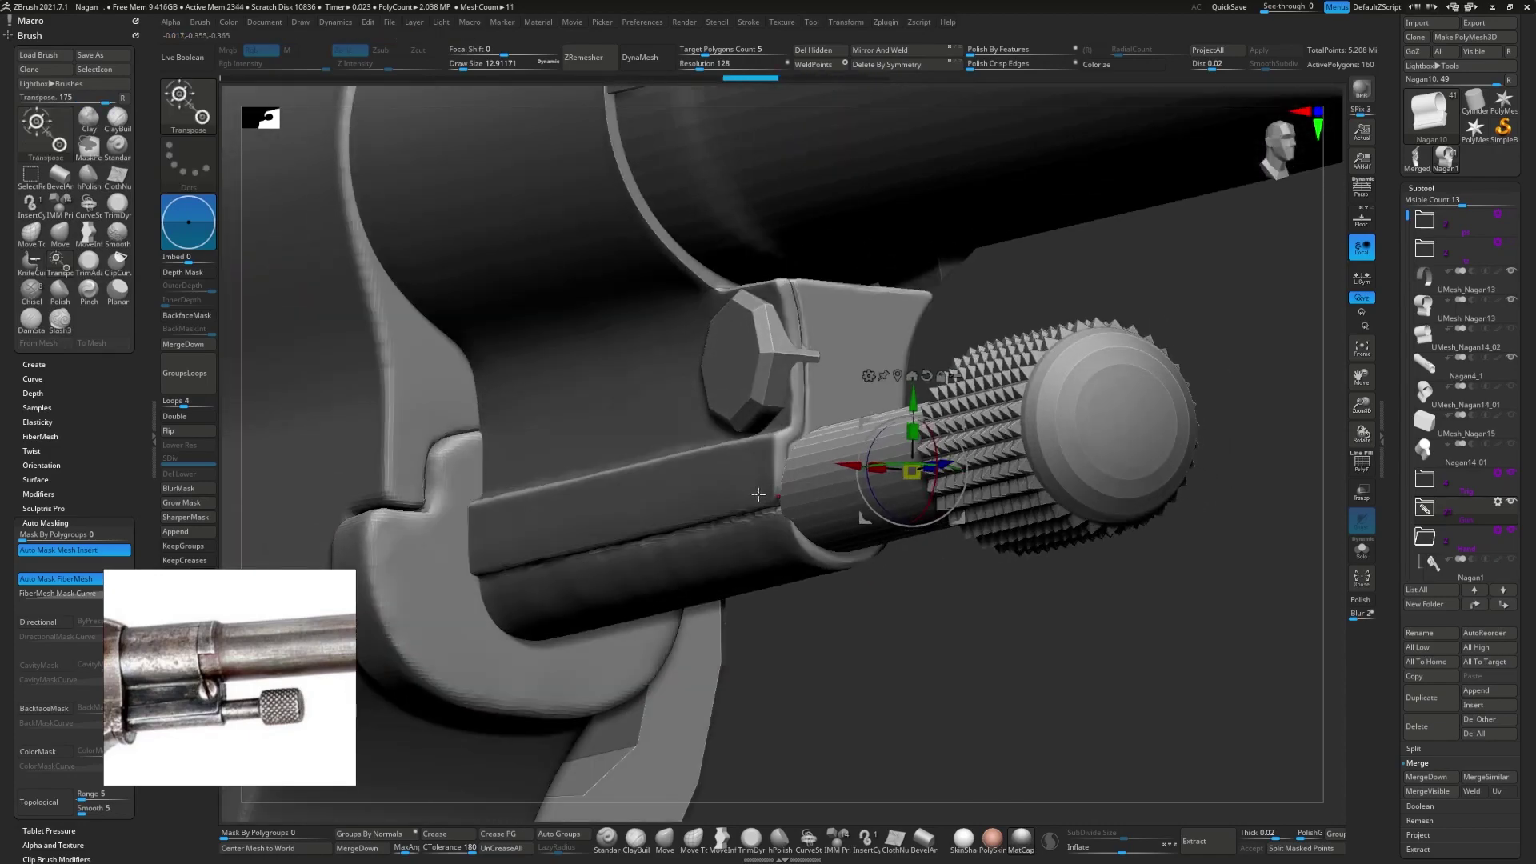
{"action": "right_click_drag", "start_coordinate": [758, 494], "coordinate": [802, 407], "text": "shift"}
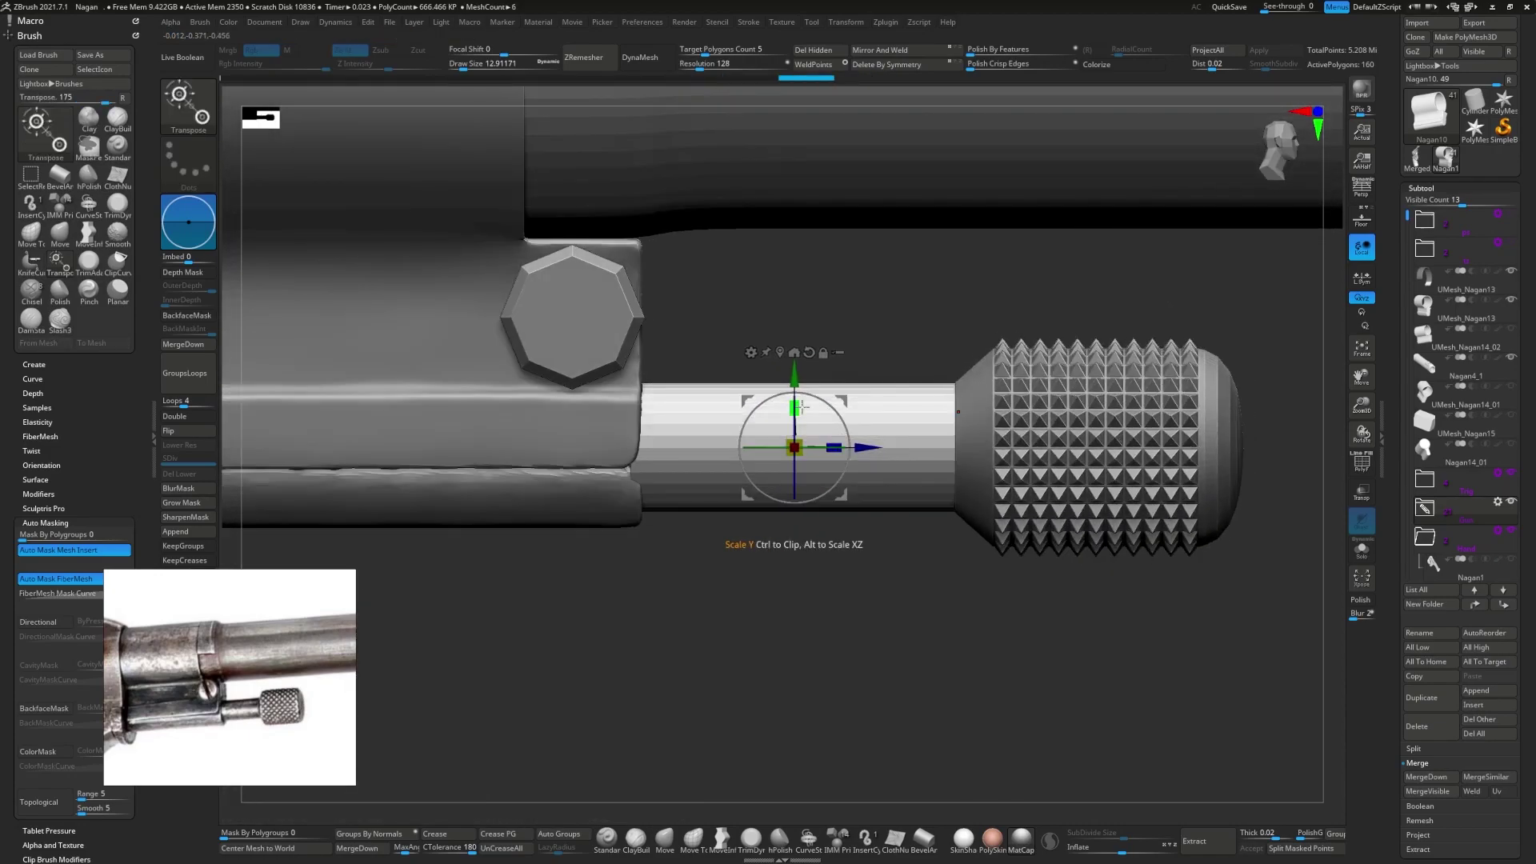
{"action": "left_click_drag", "start_coordinate": [832, 441], "coordinate": [815, 436]}
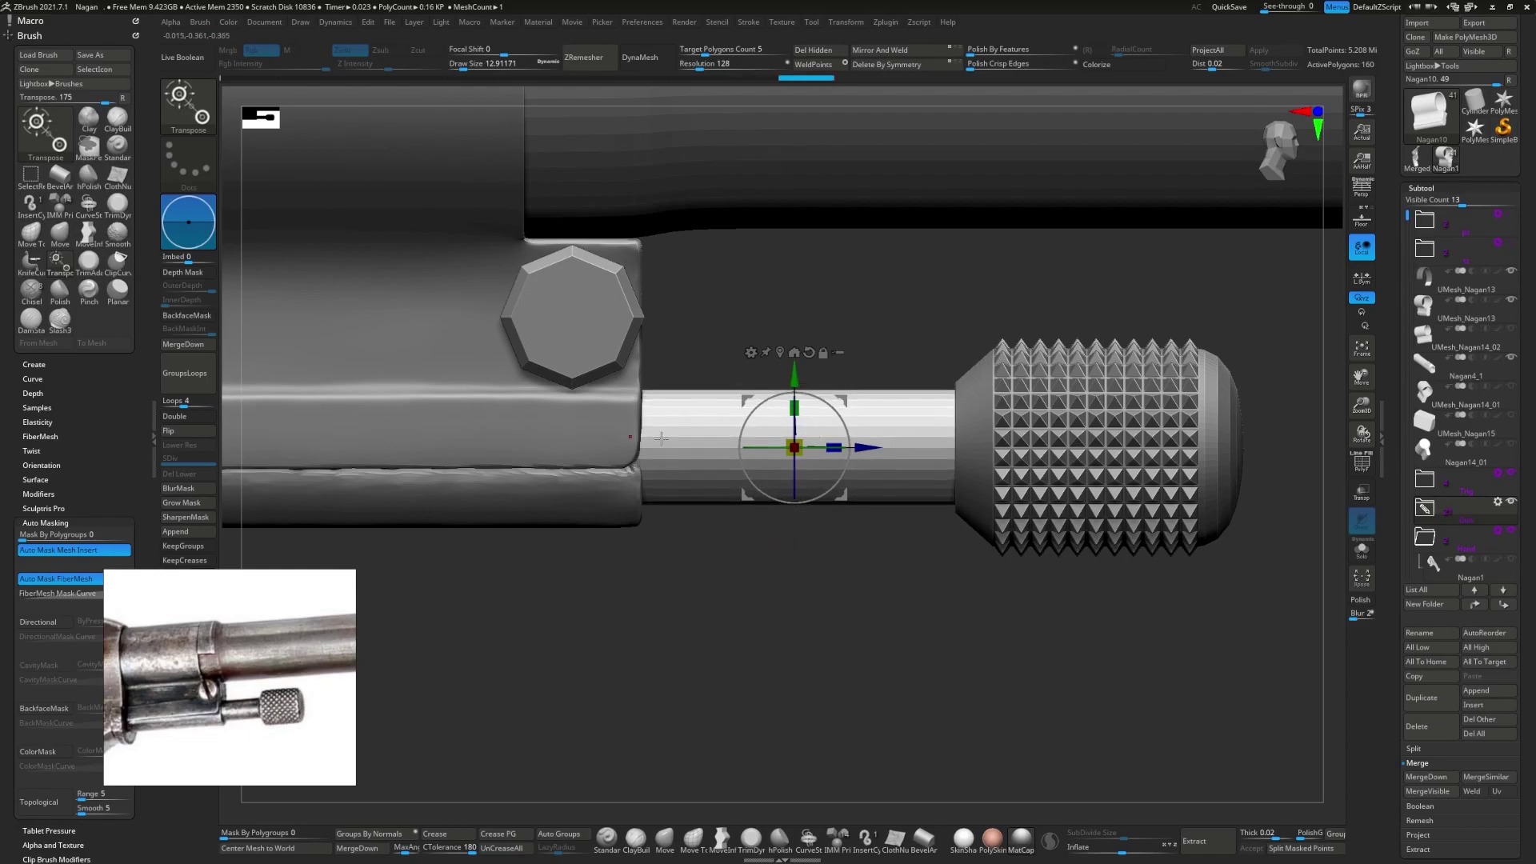
{"action": "right_click_drag", "start_coordinate": [660, 439], "coordinate": [848, 464]}
- Save the Nagan.zpr project and zoom in close on the frame lug edge
{"action": "key", "text": "ctrl+s"}
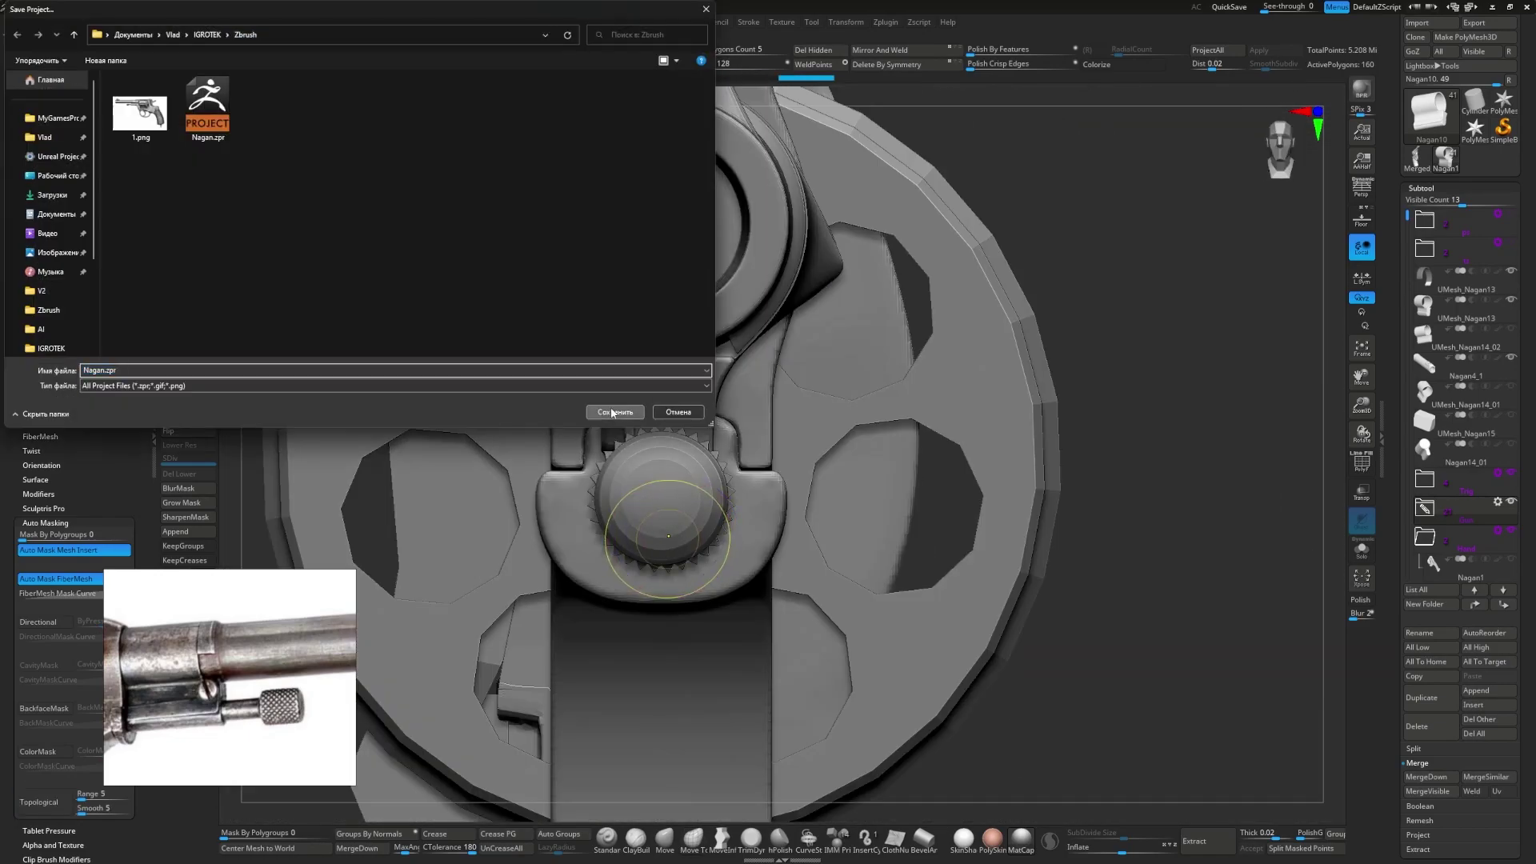
{"action": "left_click", "coordinate": [613, 412]}
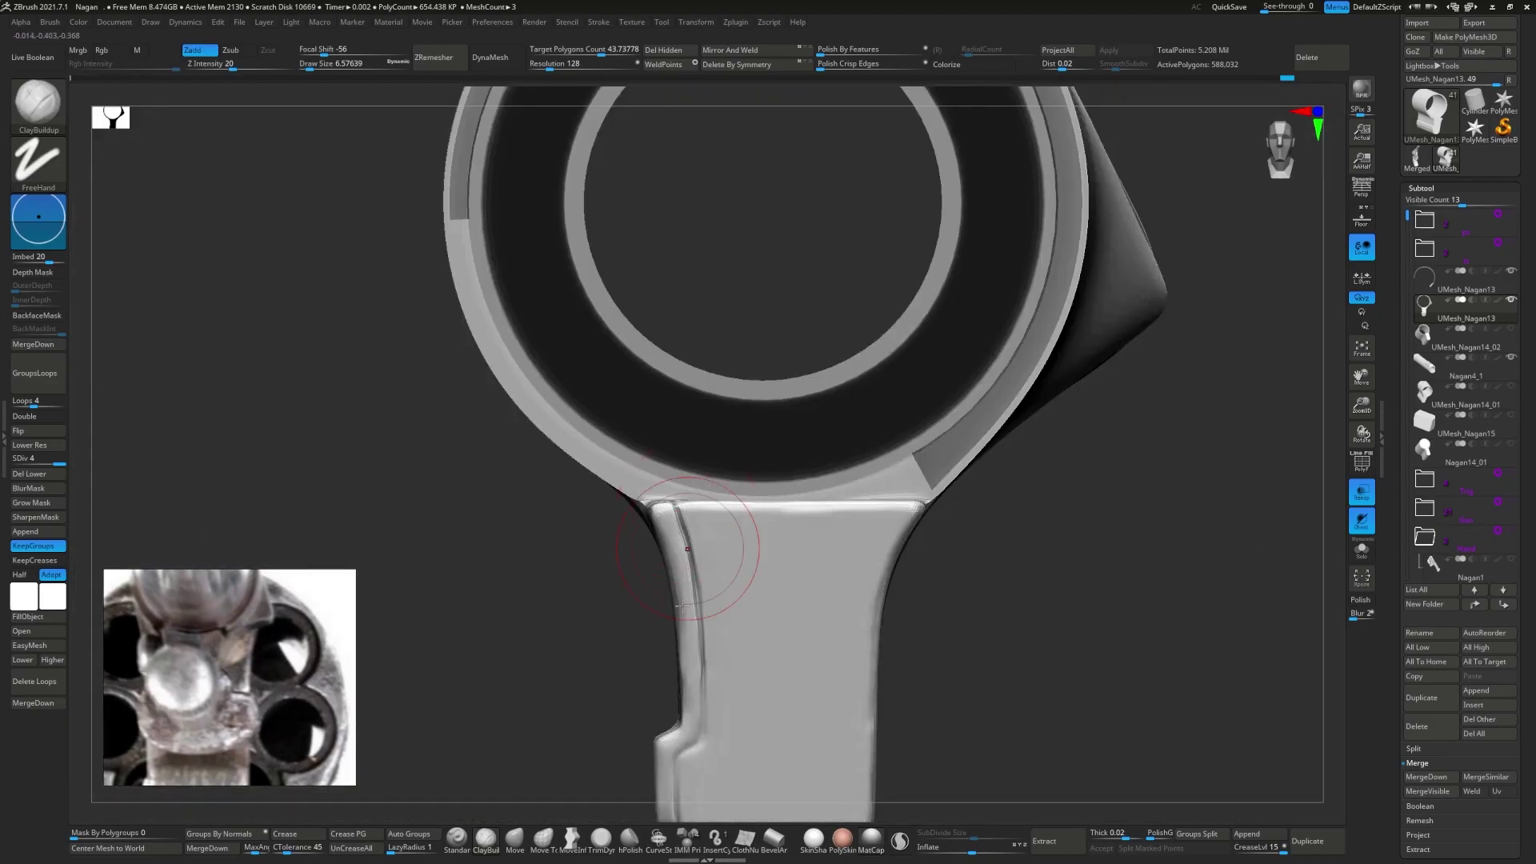
{"action": "right_click_drag", "start_coordinate": [771, 456], "coordinate": [730, 573]}
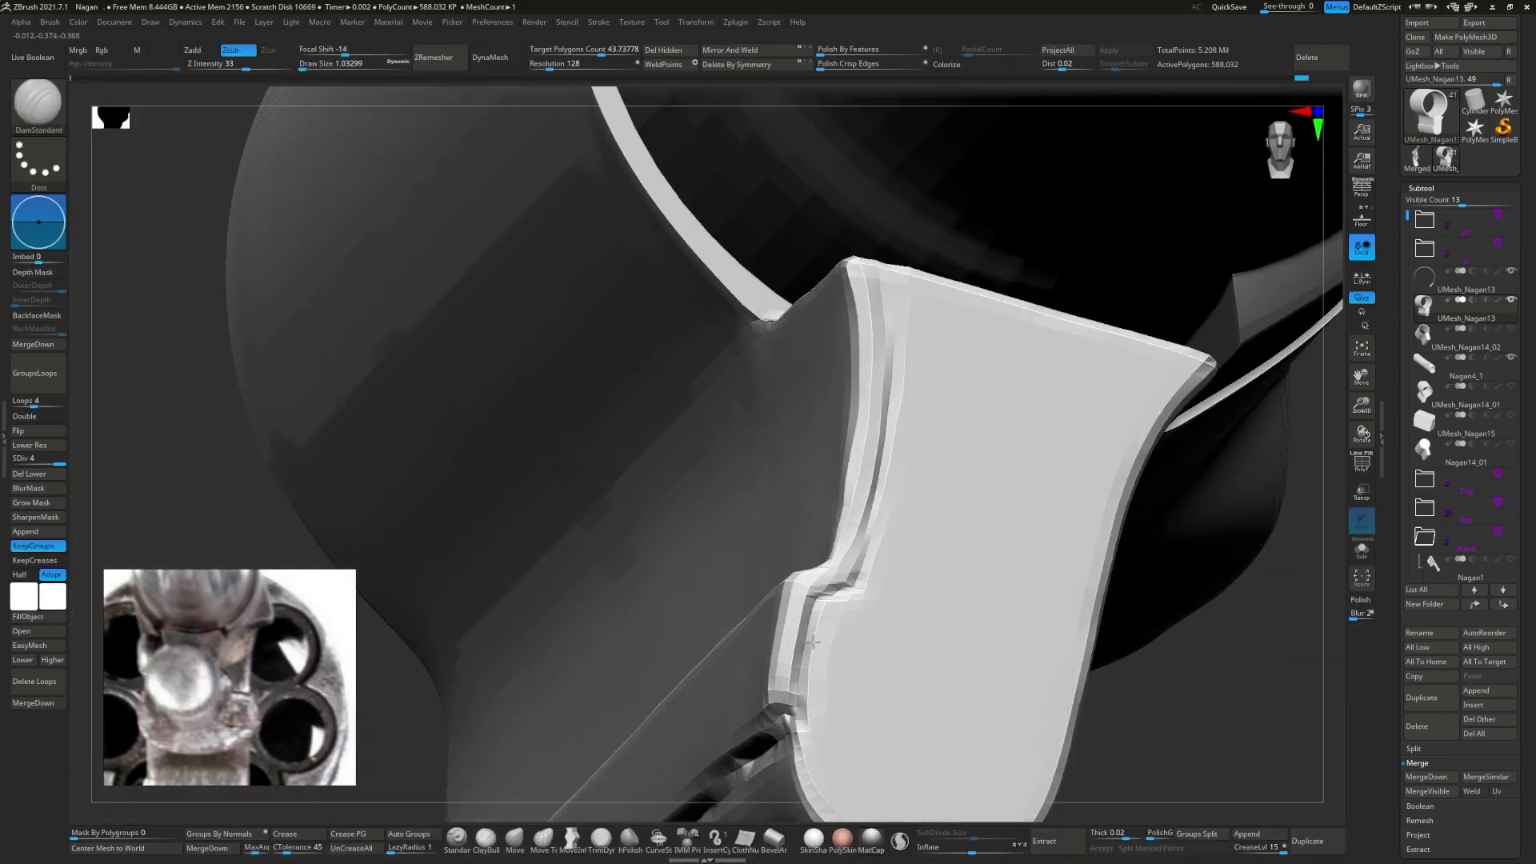
{"action": "mouse_move", "coordinate": [828, 565]}
{"action": "right_mouse_down"}
{"action": "mouse_move", "coordinate": [848, 472]}
{"action": "mouse_move", "coordinate": [837, 510]}
{"action": "mouse_move", "coordinate": [740, 546]}
{"action": "right_mouse_up"}
- Raise all parts to their highest subdivision, delete lower levels, and set SubDivide Size to 1.5
{"action": "key", "text": "ctrl+d"}
{"action": "key", "text": "shift+d"}
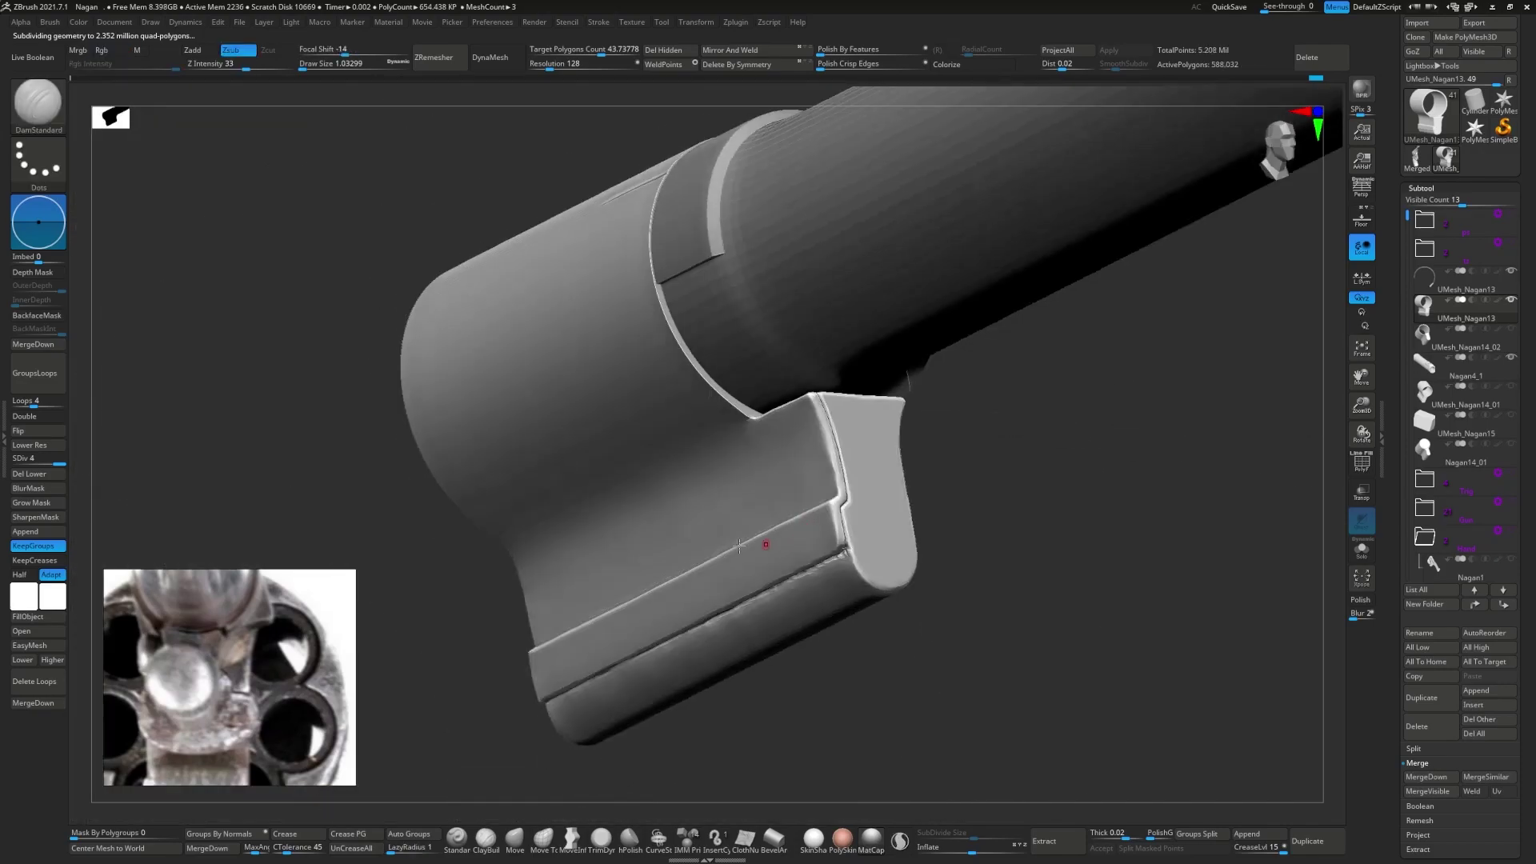
{"action": "left_click", "coordinate": [1474, 650]}
{"action": "left_click", "coordinate": [48, 478]}
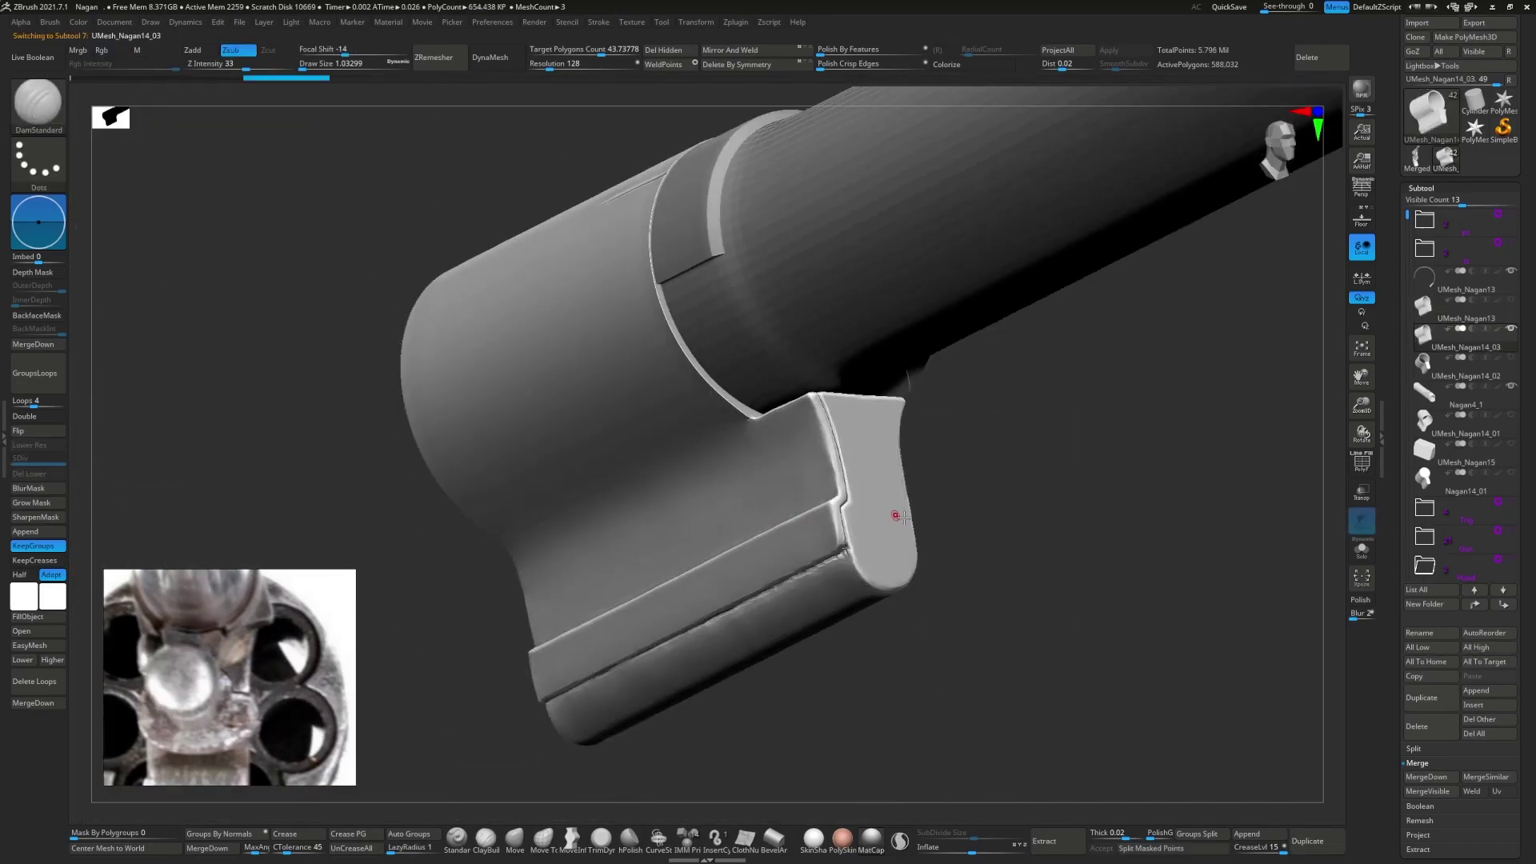
{"action": "right_click_drag", "start_coordinate": [888, 515], "coordinate": [832, 512]}
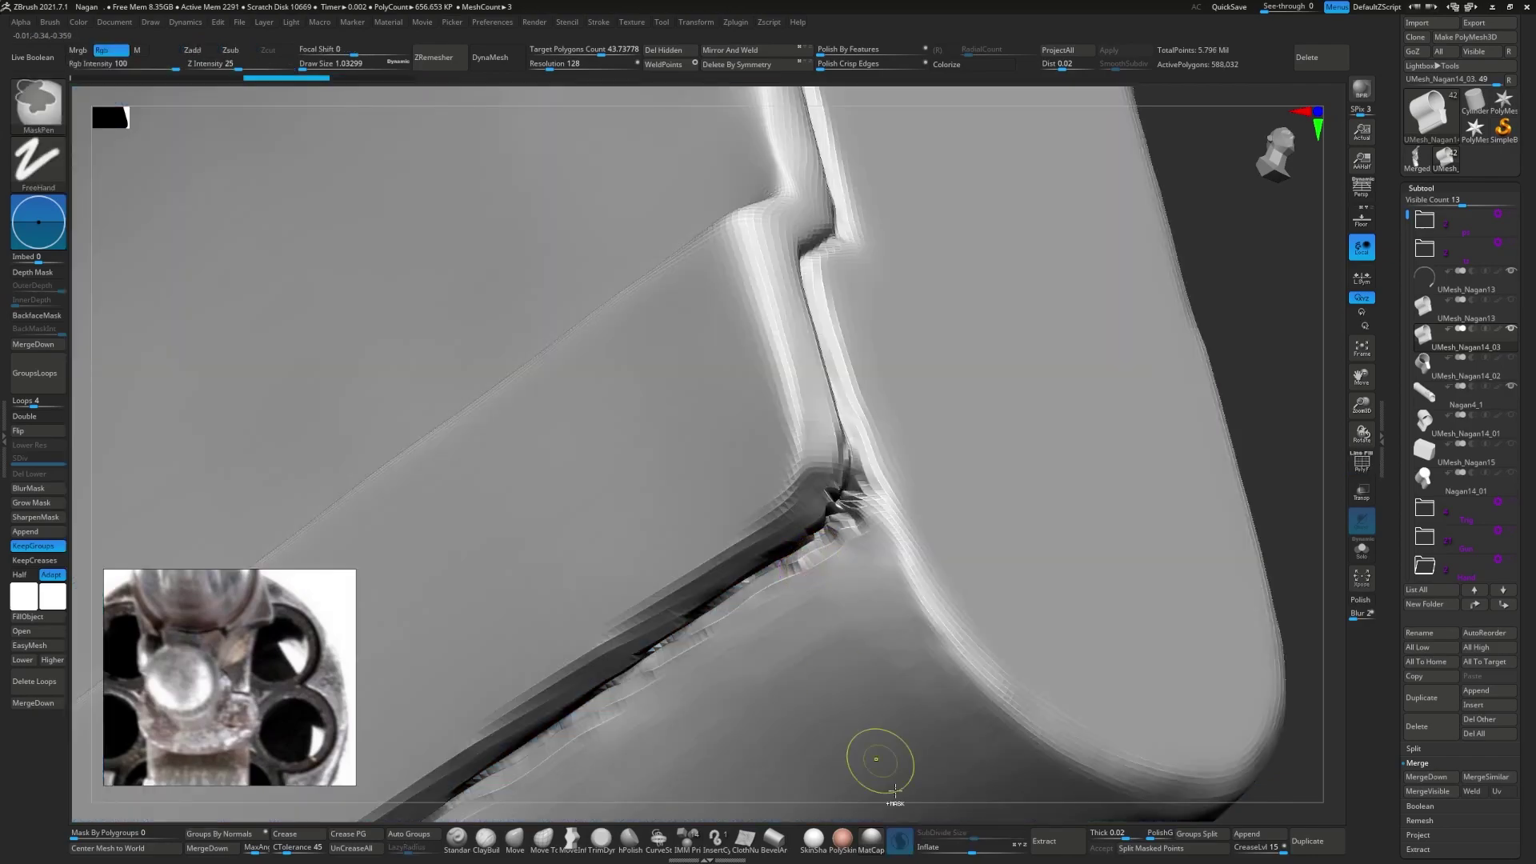
{"action": "left_click", "coordinate": [960, 836]}
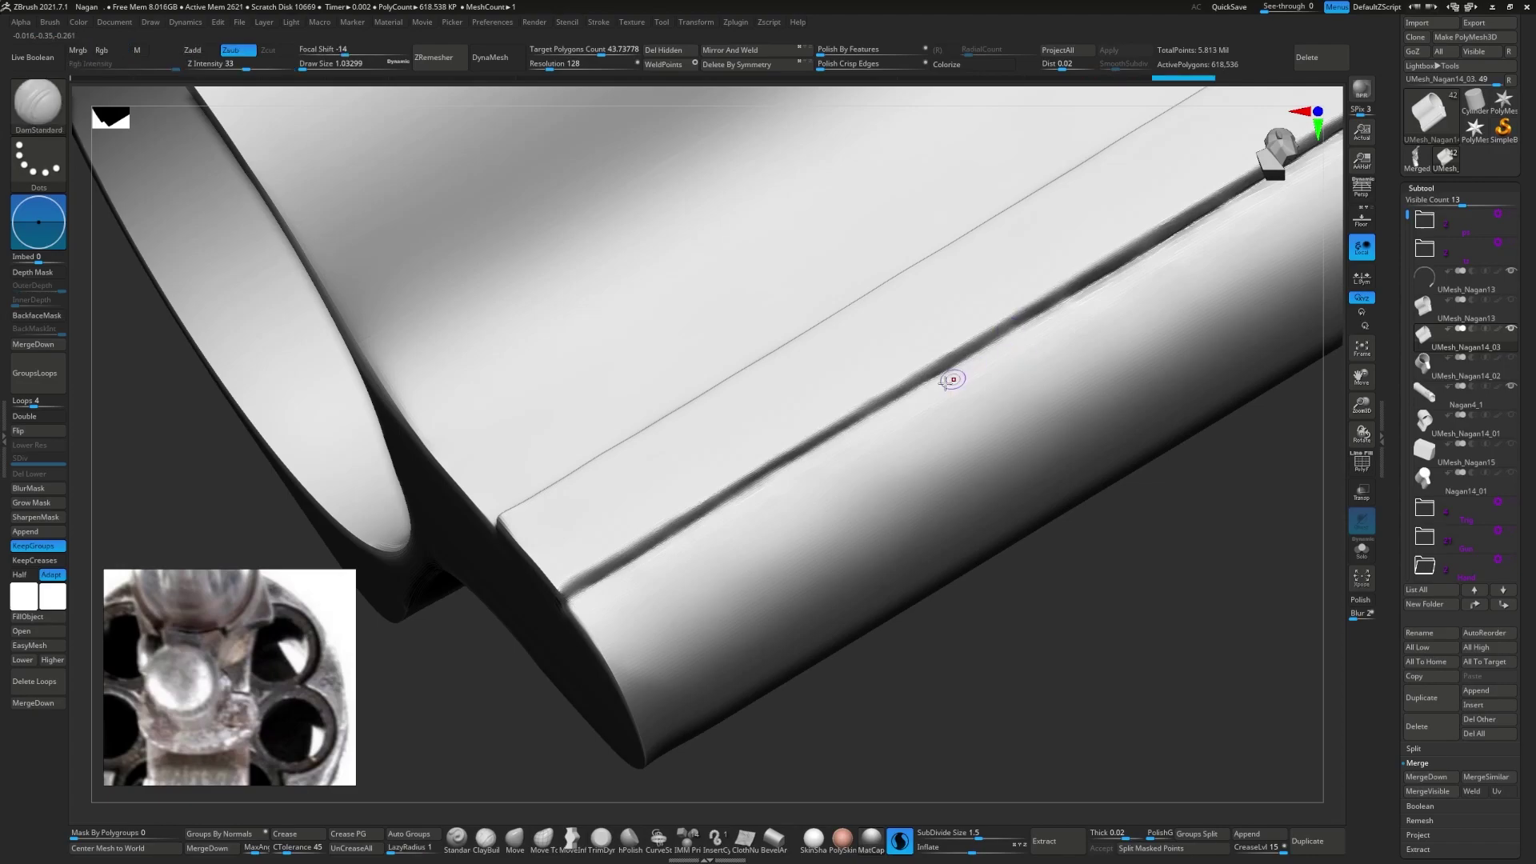
- With PolyFrame on, smooth the ragged groove along its length, including the lower-left part
{"action": "key", "text": "shift+f"}
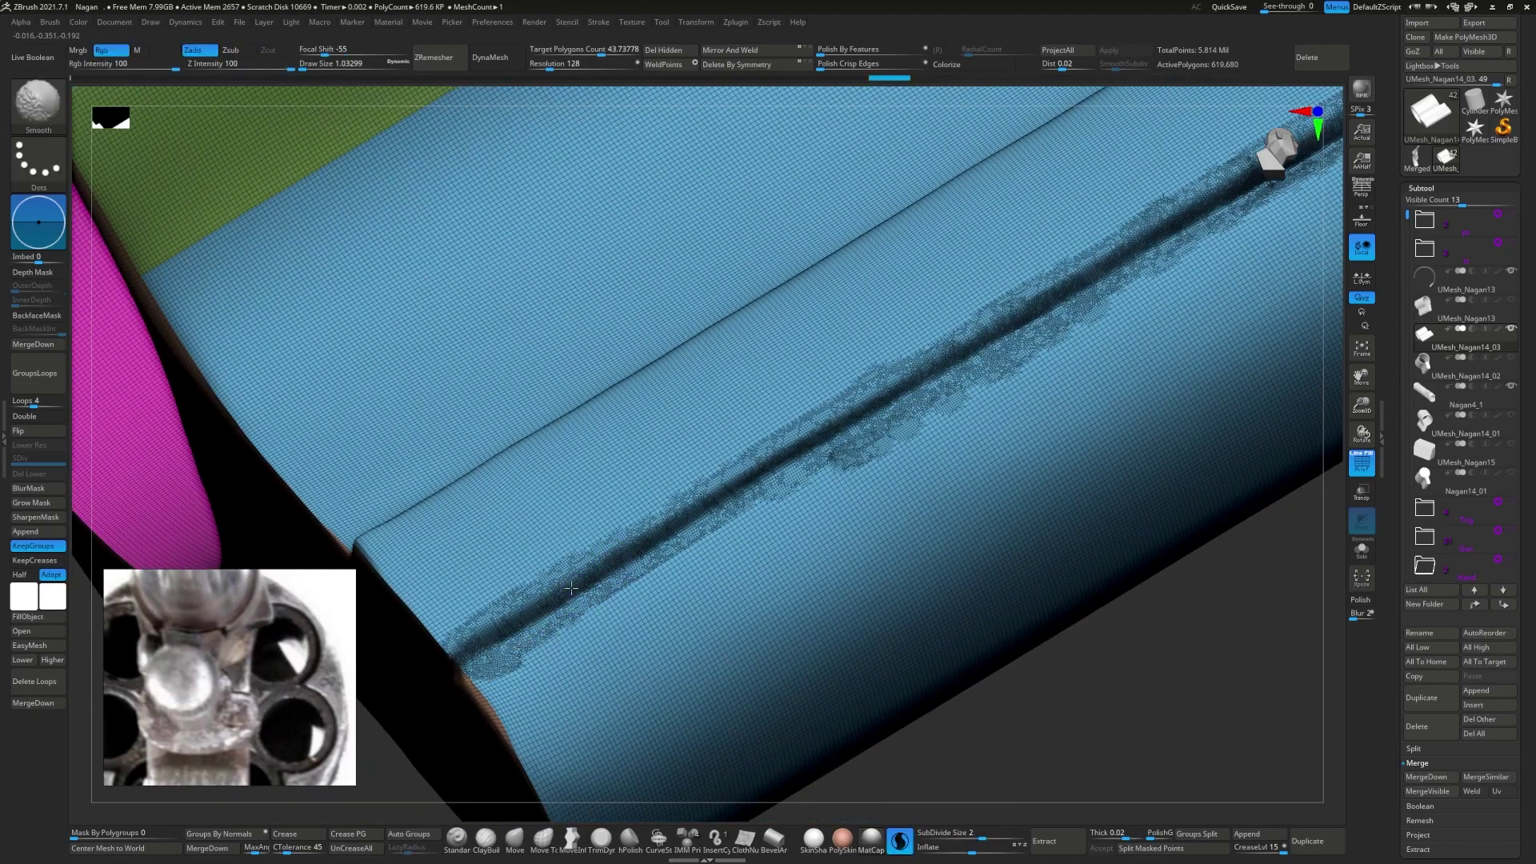
{"action": "left_click_drag", "start_coordinate": [575, 595], "coordinate": [599, 572], "text": "shift"}
{"action": "key", "text": "s"}
{"action": "left_click_drag", "start_coordinate": [849, 466], "coordinate": [896, 462]}
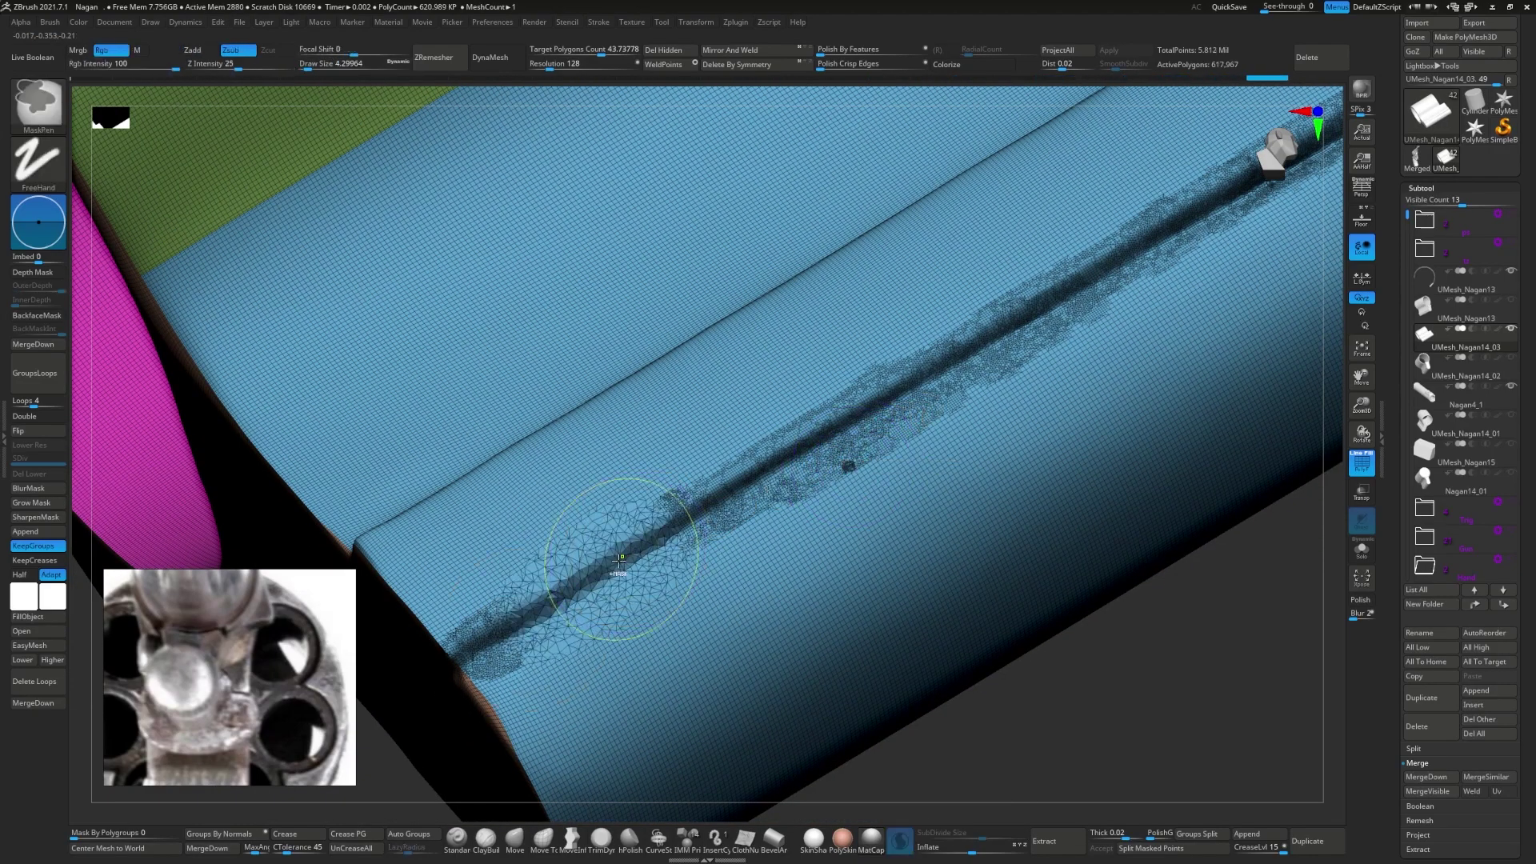
{"action": "left_click_drag", "start_coordinate": [624, 572], "coordinate": [500, 676], "text": "shift"}
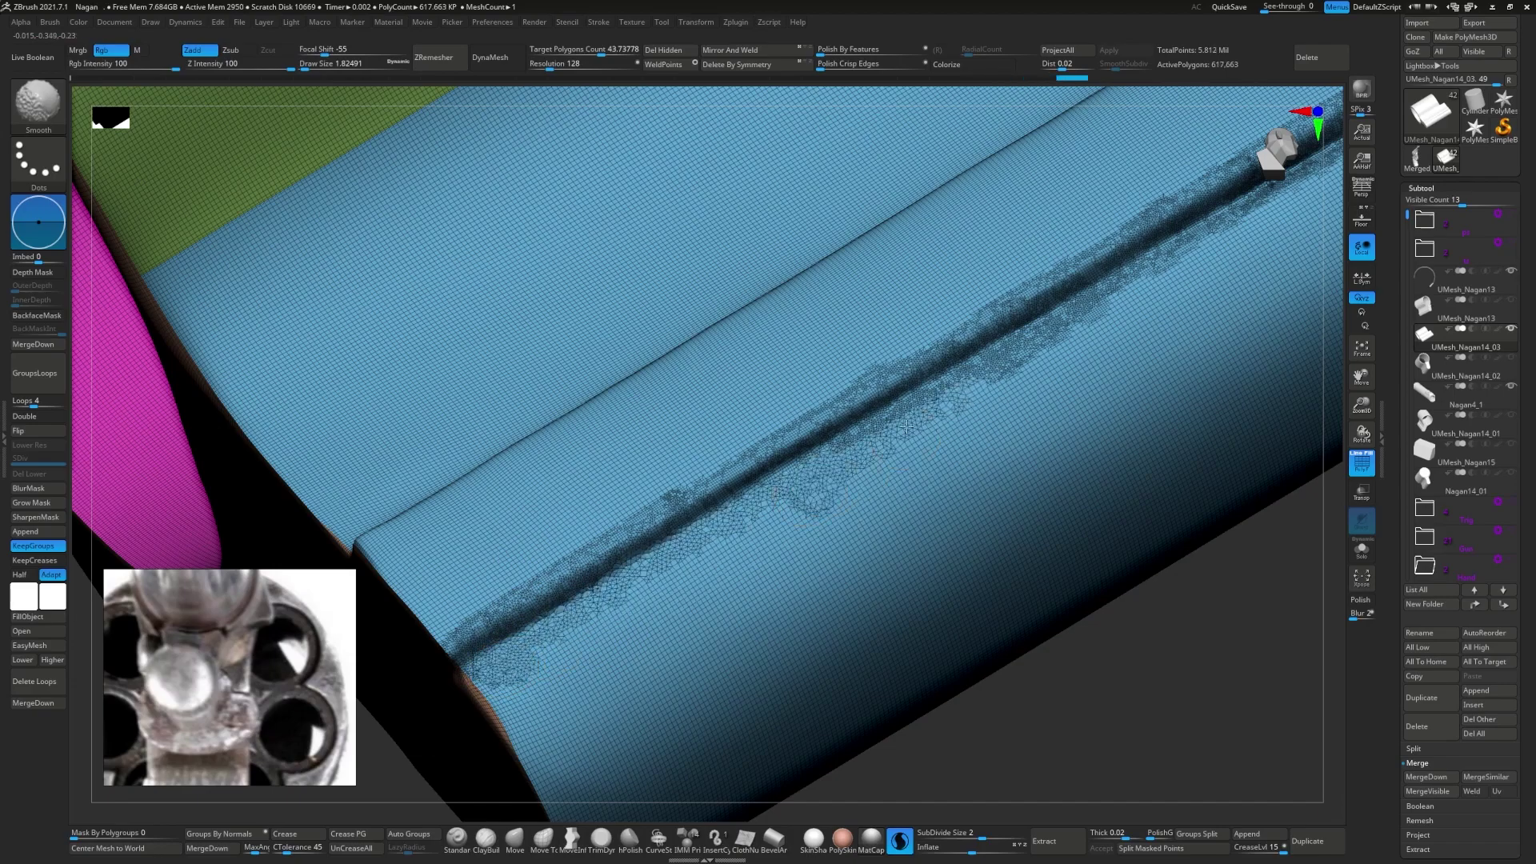
{"action": "left_click", "coordinate": [1362, 463]}
{"action": "key", "text": "f"}
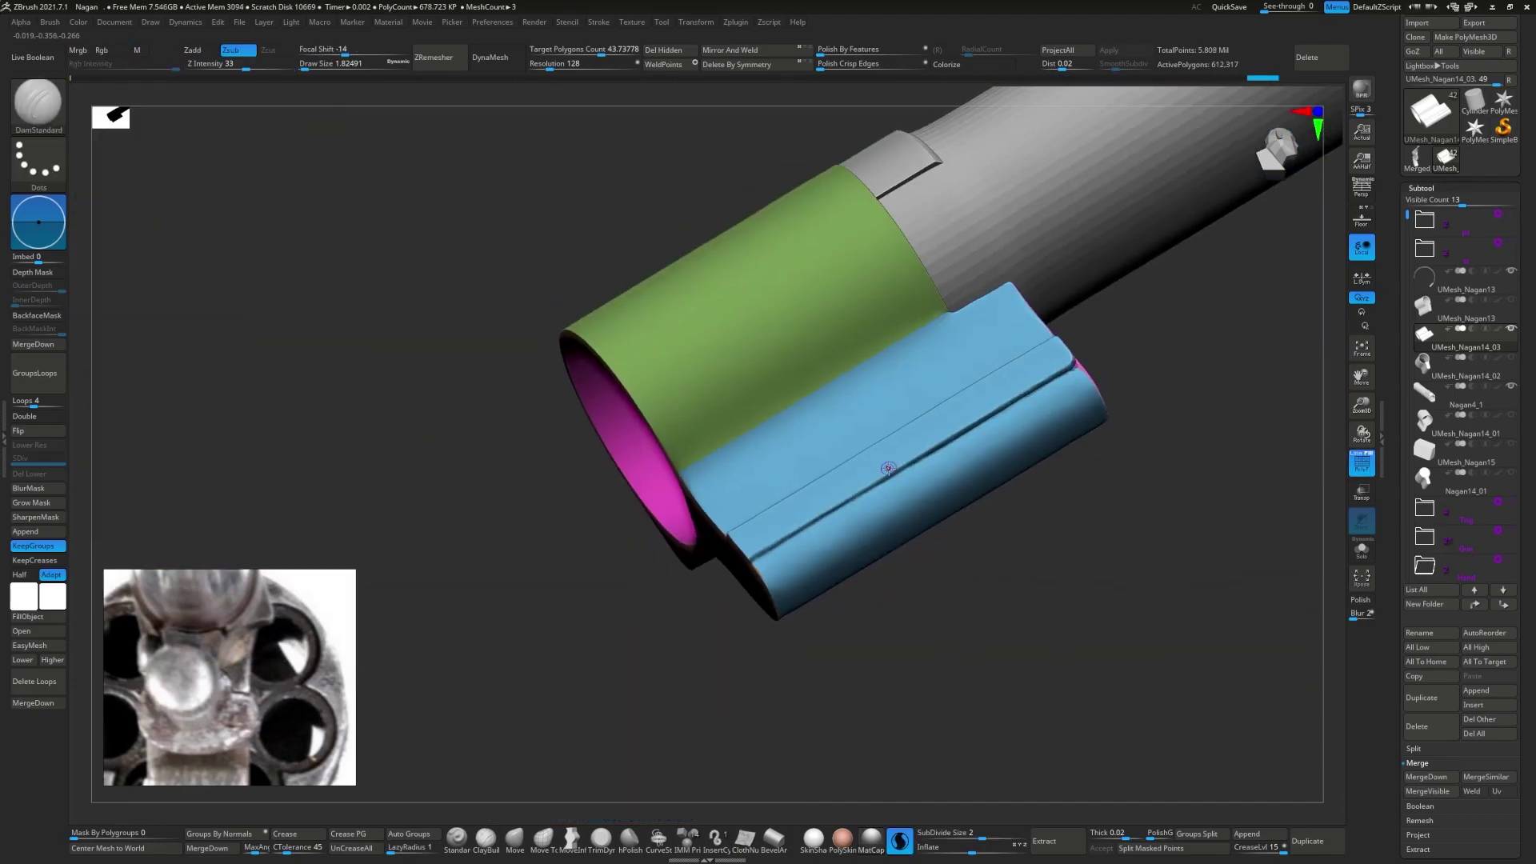
- Try a DamStandard recut along the seam, undo it, and browse the clipping brushes
{"action": "key", "text": "b"}
{"action": "key", "text": "d"}
{"action": "key", "text": "s"}
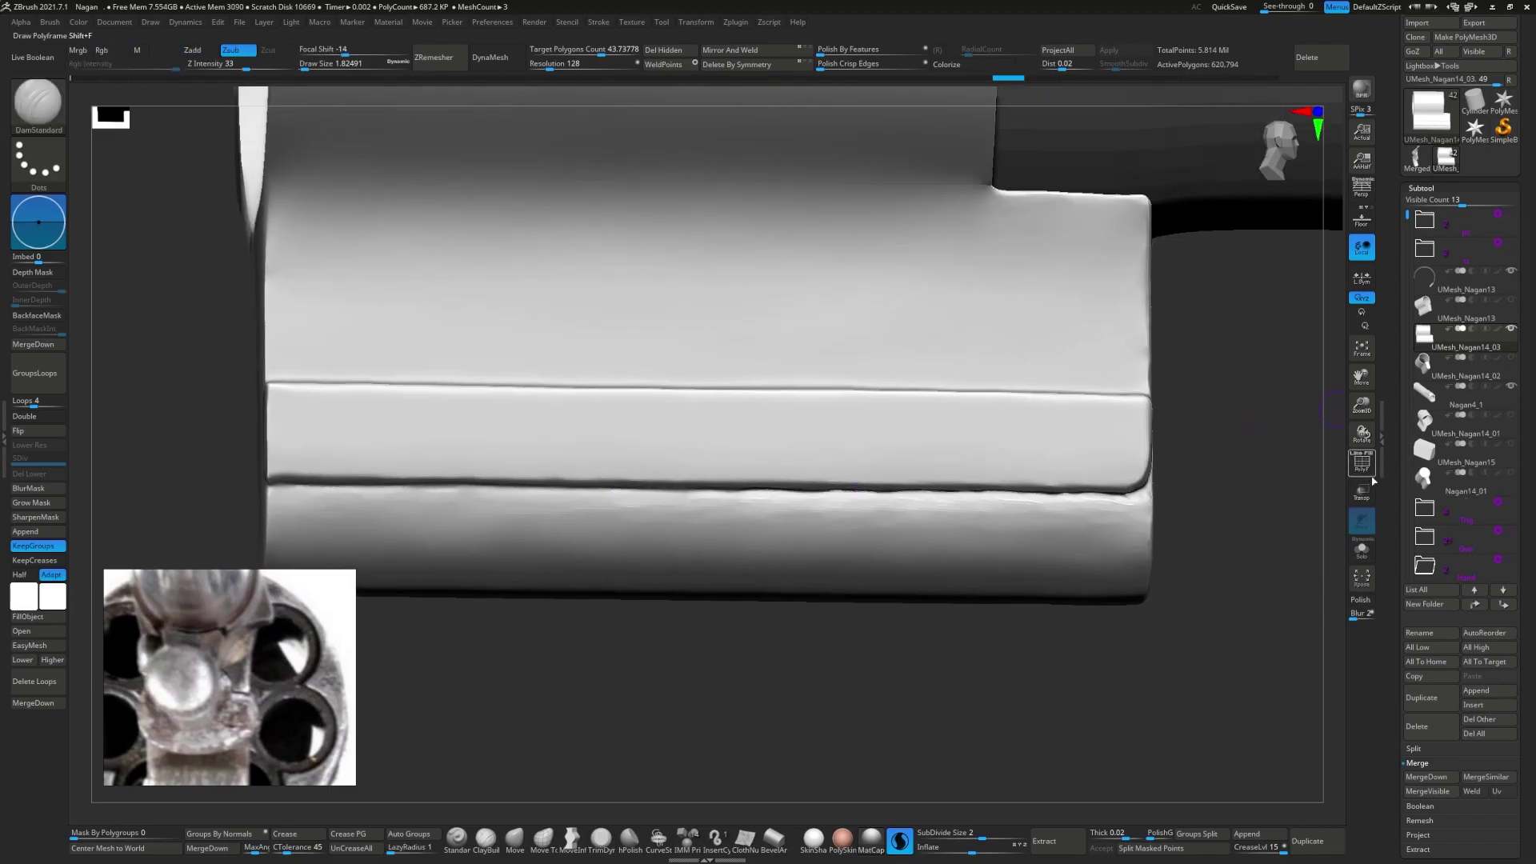
{"action": "left_click", "coordinate": [1361, 462]}
{"action": "key", "text": "b"}
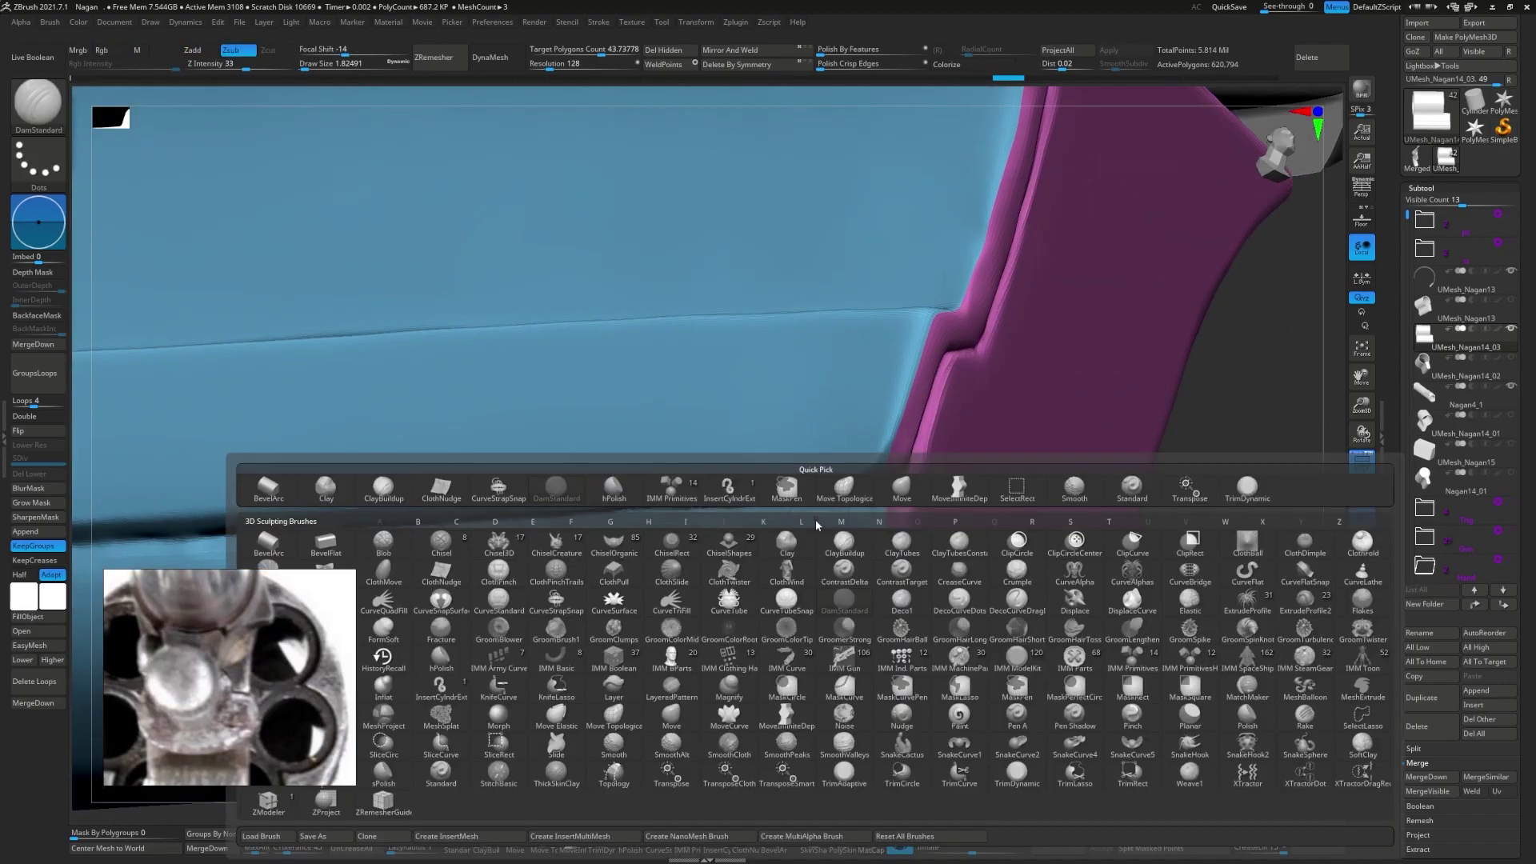
{"action": "key", "text": "Escape"}
{"action": "left_click_drag", "start_coordinate": [854, 566], "coordinate": [756, 656]}
{"action": "key", "text": "ctrl+z"}
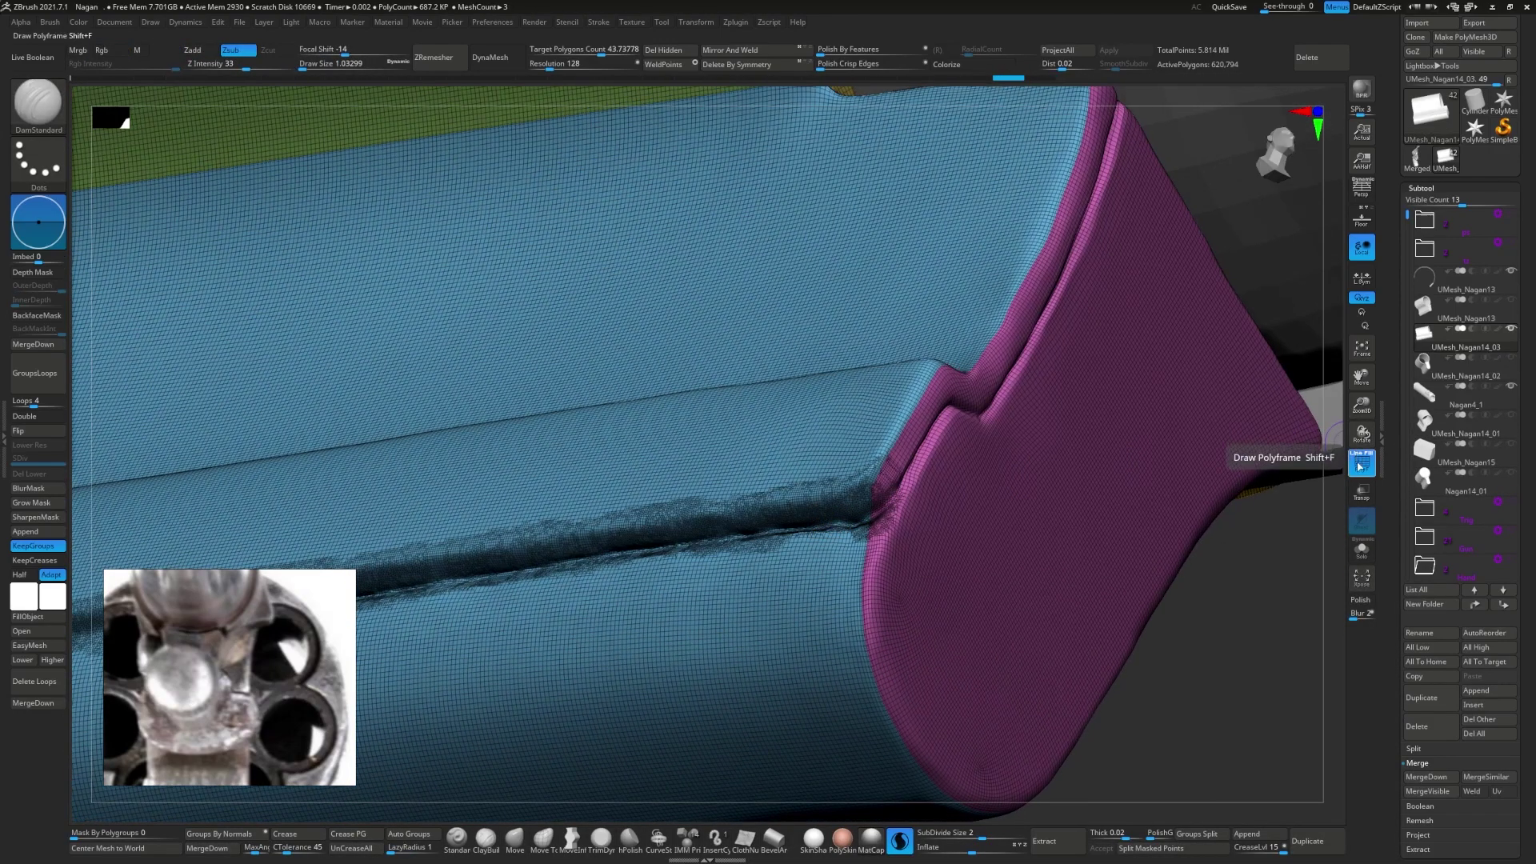
{"action": "left_click", "coordinate": [1362, 462]}
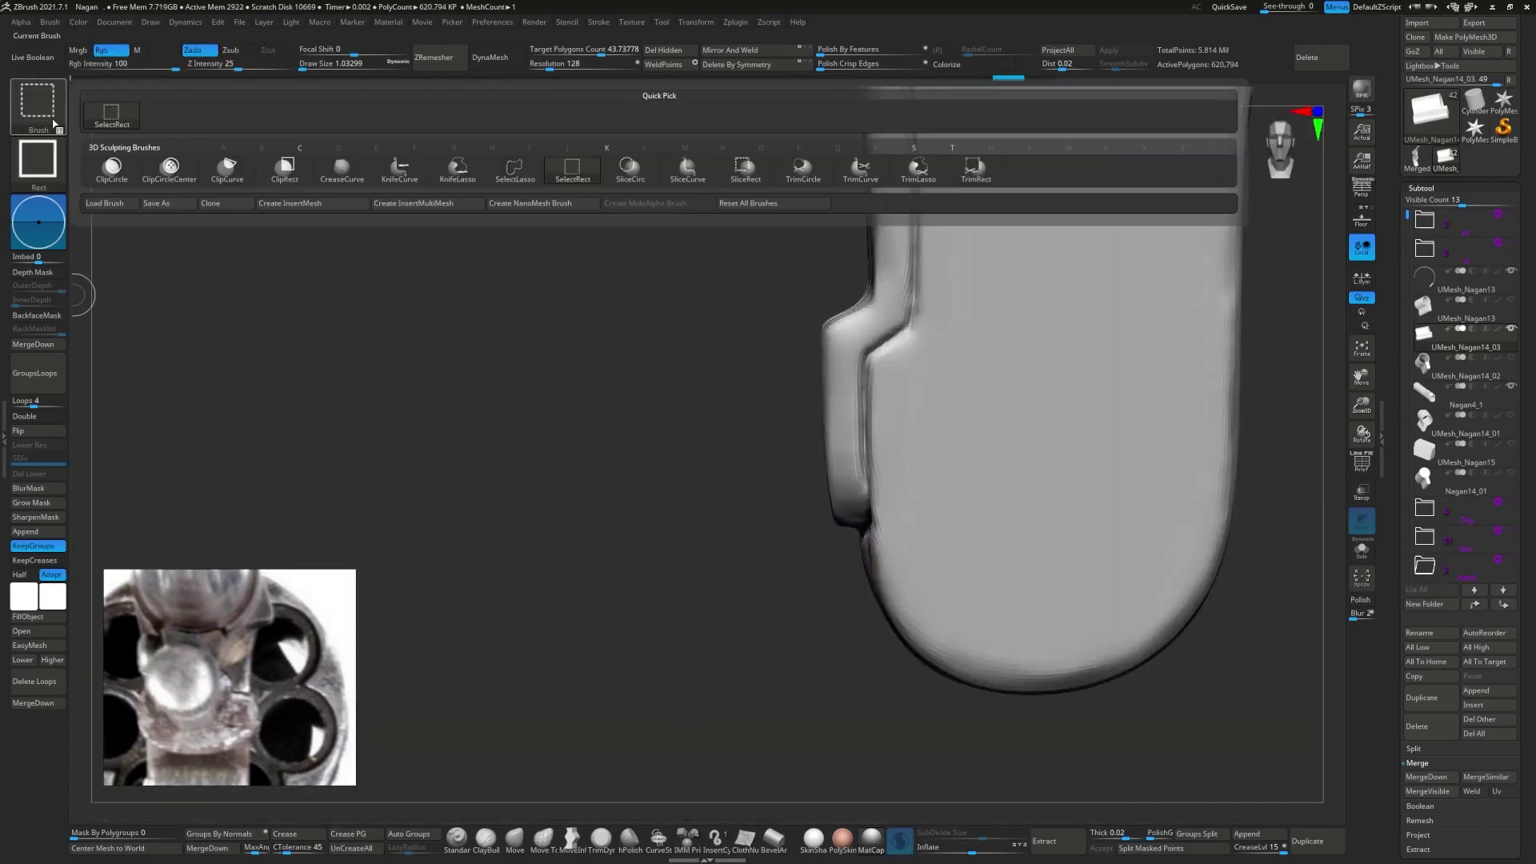
{"action": "left_click", "coordinate": [38, 102], "text": "ctrl+shift"}
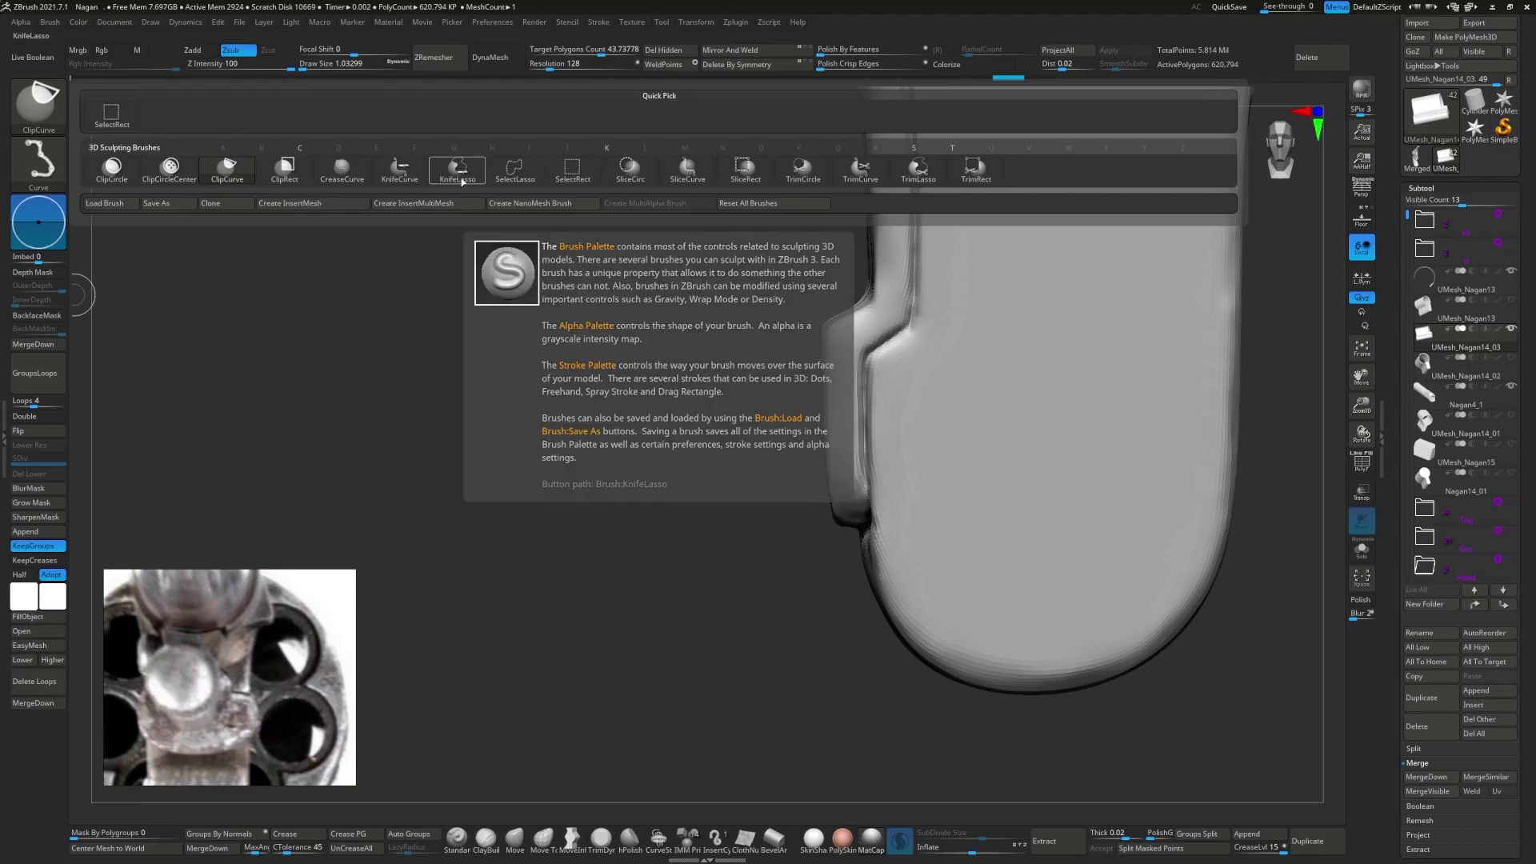
{"action": "key", "text": "ctrl+z"}
{"action": "left_click_drag", "start_coordinate": [658, 564], "coordinate": [780, 448], "text": "ctrl"}
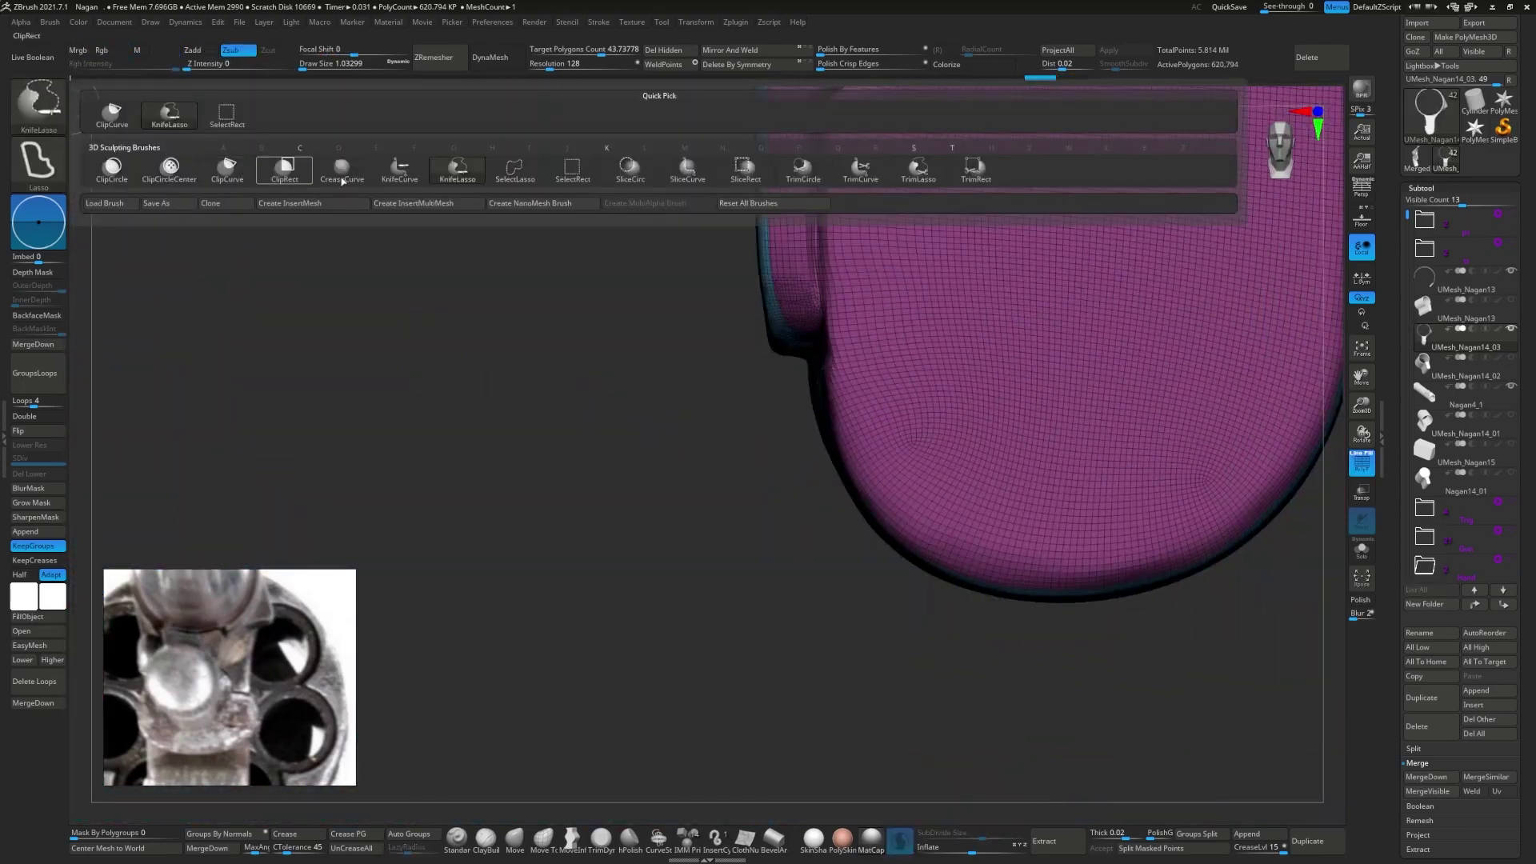
- Pick the KnifeCurve brush and slice two straight cuts along the grip edges
{"action": "left_click", "coordinate": [399, 168]}
{"action": "key", "text": "shift+f"}
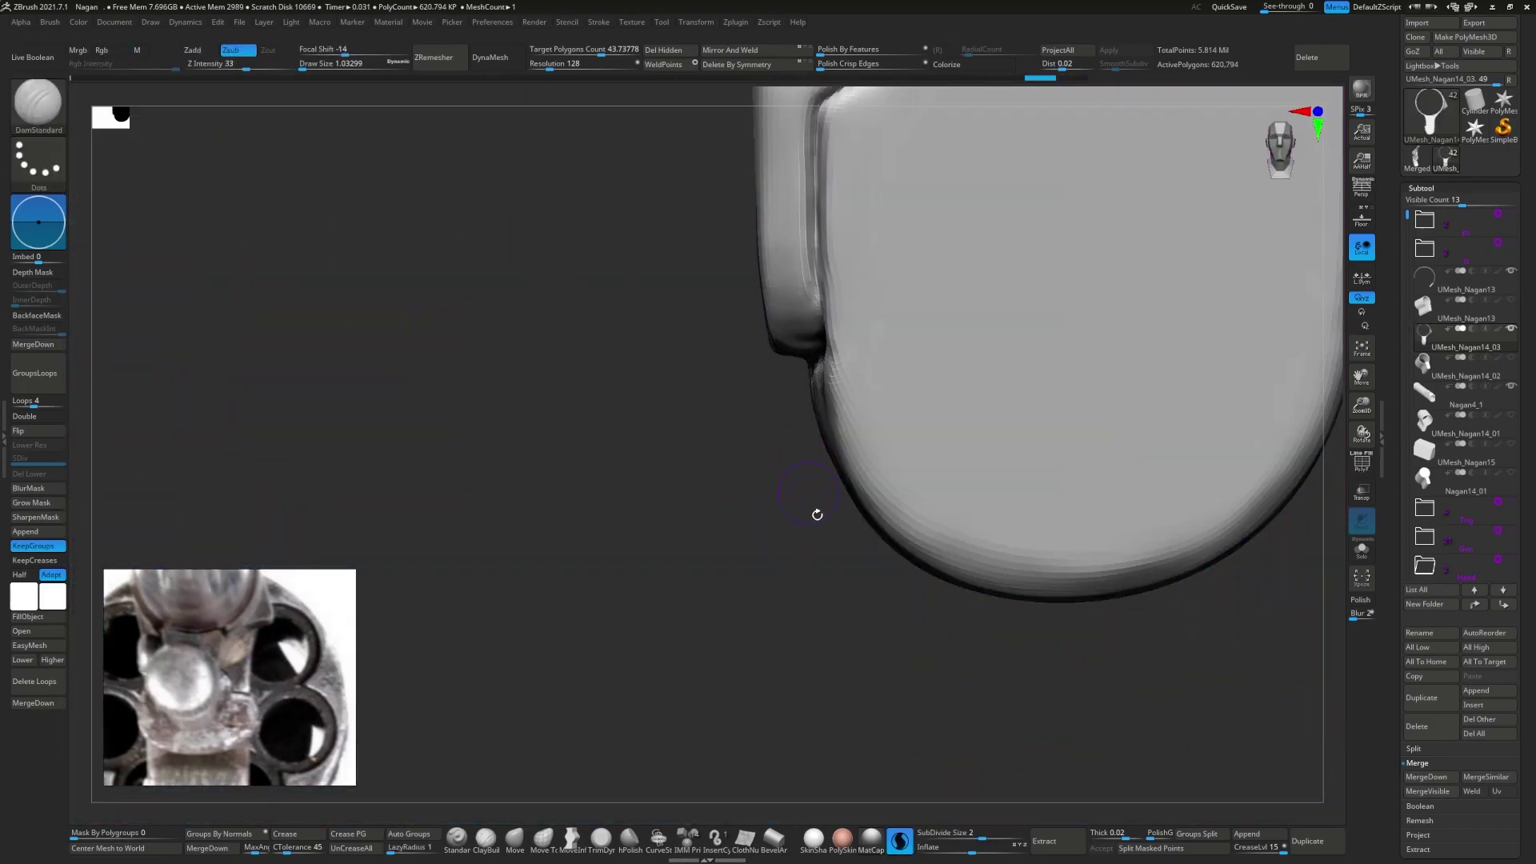
{"action": "left_click_drag", "start_coordinate": [860, 539], "coordinate": [828, 464], "text": "ctrl+shift"}
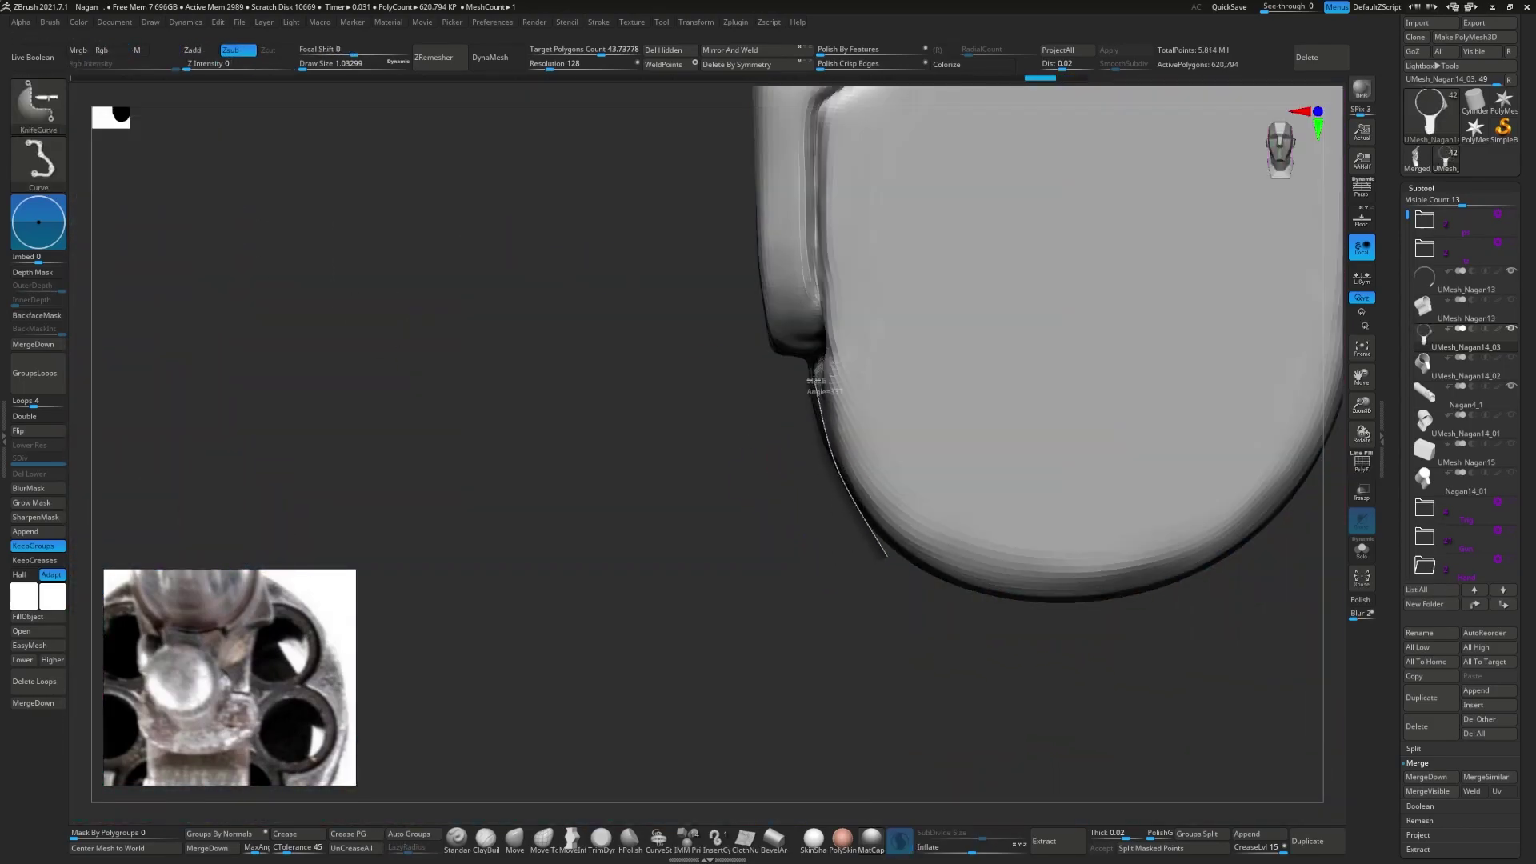
{"action": "left_click_drag", "start_coordinate": [741, 350], "coordinate": [741, 349]}
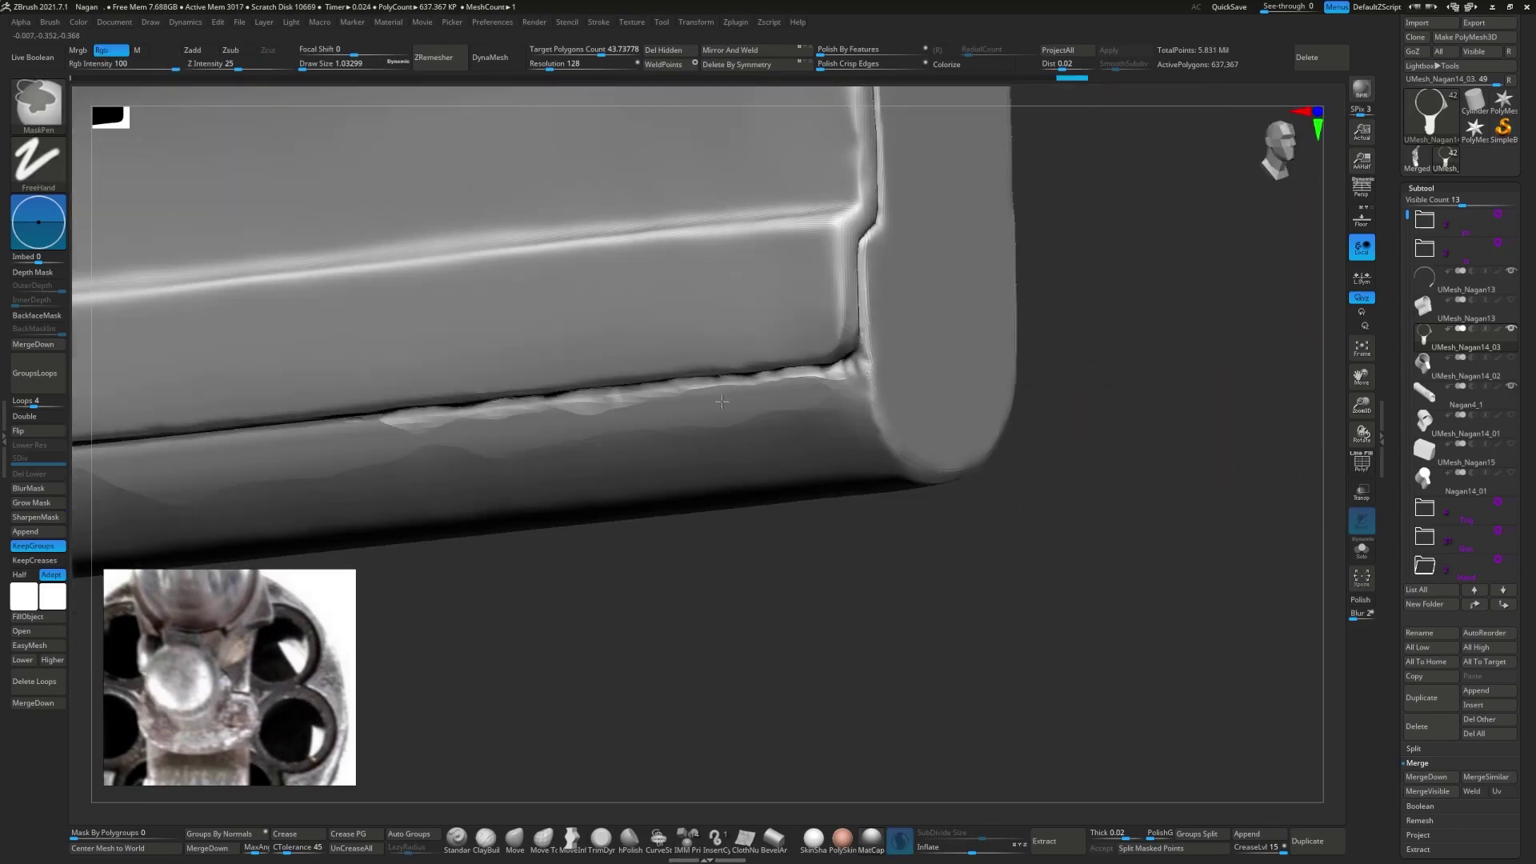
{"action": "left_click_drag", "start_coordinate": [889, 449], "coordinate": [1151, 402]}
{"action": "mouse_move", "coordinate": [871, 524]}
{"action": "left_mouse_down", "text": "ctrl+shift"}
{"action": "mouse_move", "coordinate": [859, 346]}
{"action": "mouse_move", "coordinate": [792, 344]}
{"action": "left_mouse_up", "text": "ctrl+shift"}
{"action": "left_click_drag", "start_coordinate": [908, 446], "coordinate": [736, 388]}
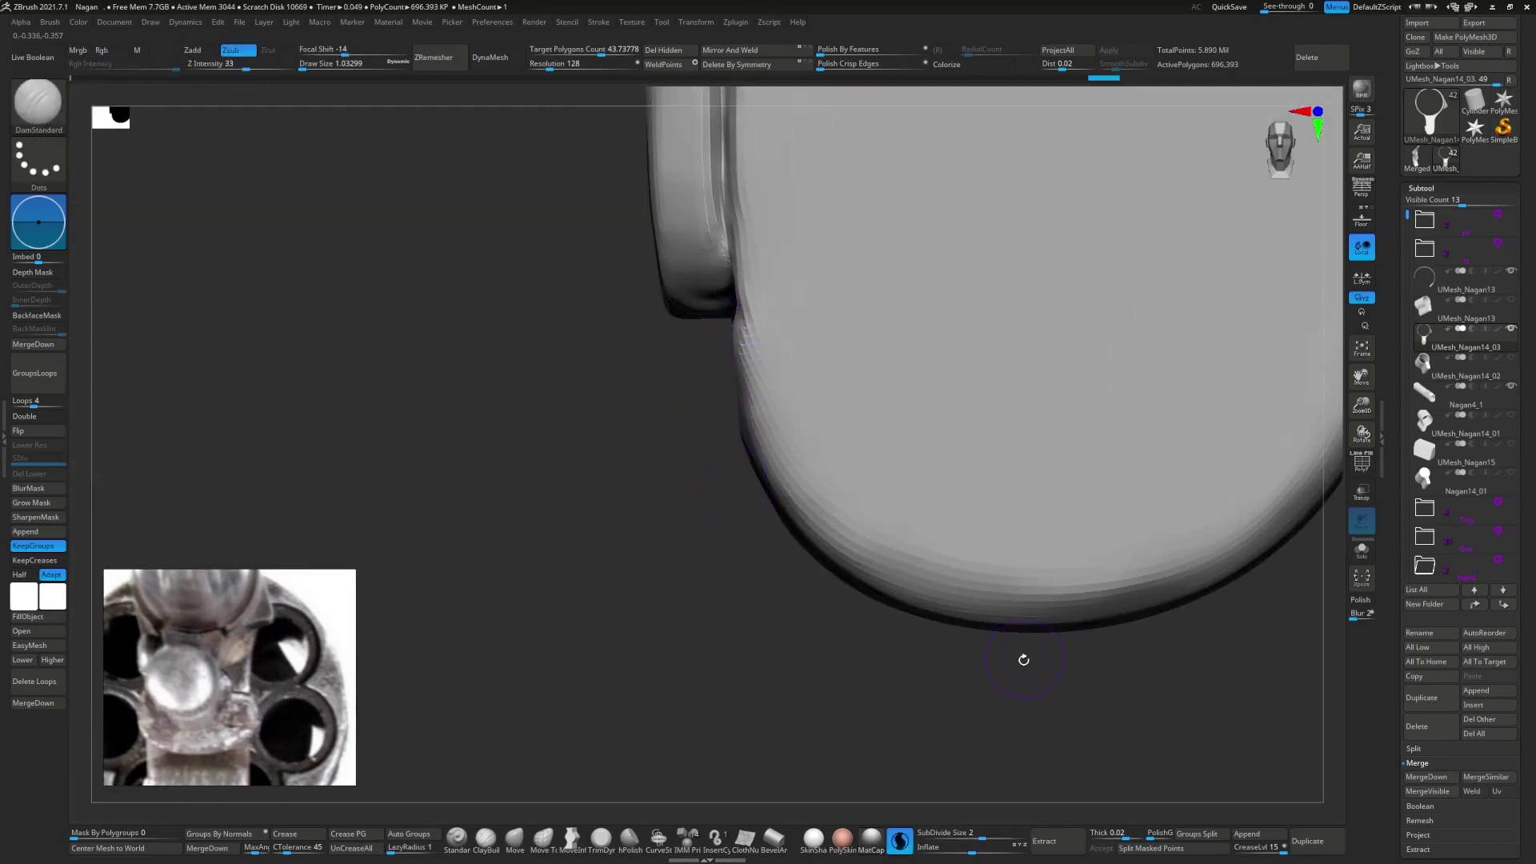
- Slice a curved cut near the grip bottom plus vertical and horizontal cuts at the notch
{"action": "left_click_drag", "start_coordinate": [1075, 616], "coordinate": [1002, 617], "text": "ctrl+shift"}
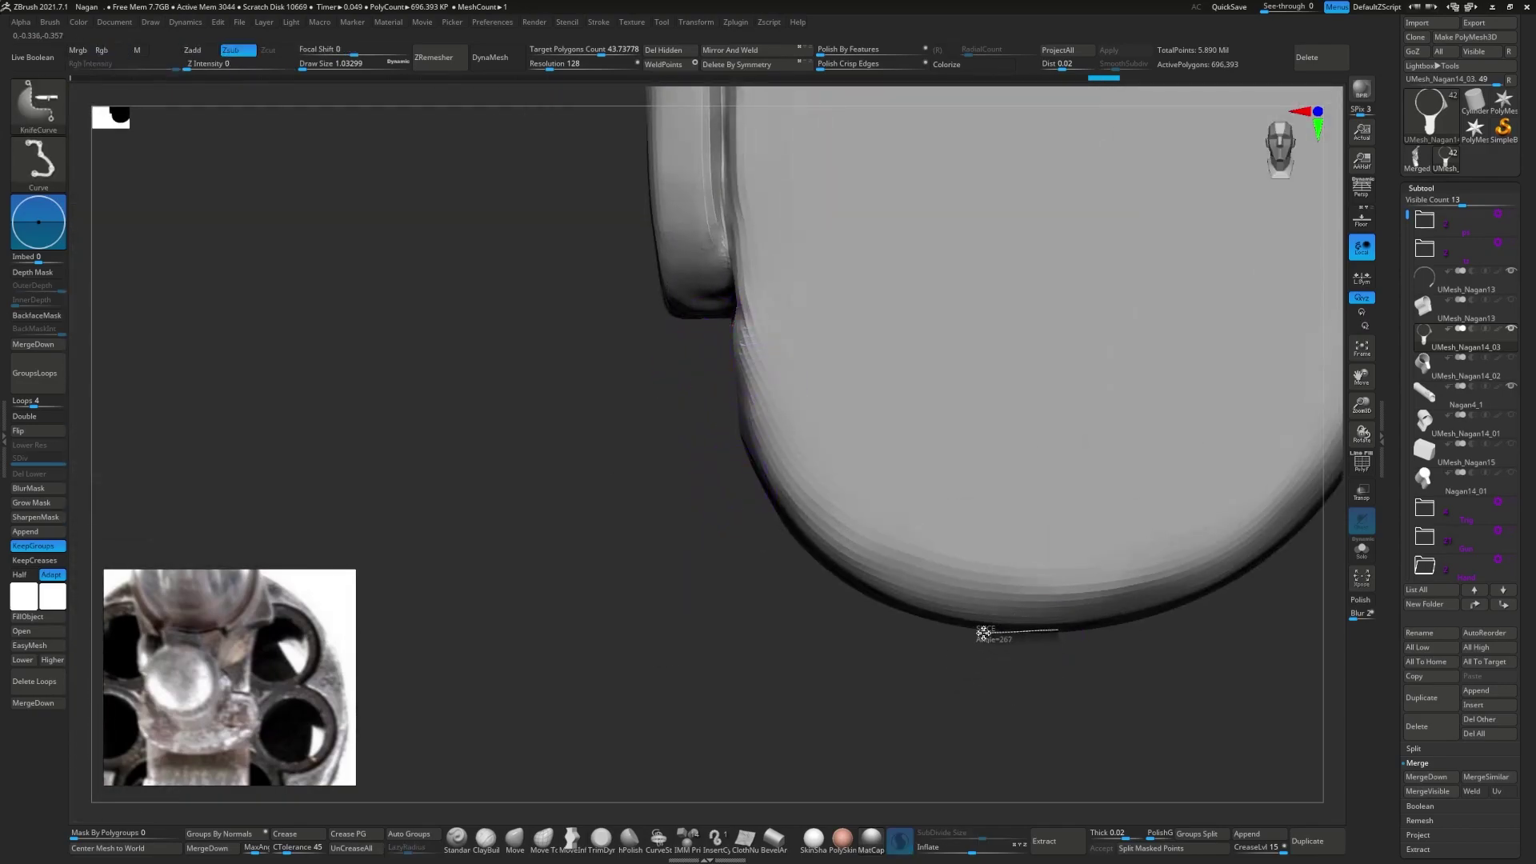
{"action": "mouse_move", "coordinate": [849, 588]}
{"action": "left_mouse_down", "text": "ctrl+shift"}
{"action": "mouse_move", "coordinate": [768, 504]}
{"action": "mouse_move", "coordinate": [733, 318]}
{"action": "left_mouse_up", "text": "ctrl+shift"}
{"action": "mouse_move", "coordinate": [665, 432]}
{"action": "left_mouse_down"}
{"action": "mouse_move", "coordinate": [781, 388]}
{"action": "mouse_move", "coordinate": [628, 379]}
{"action": "mouse_move", "coordinate": [631, 367]}
{"action": "mouse_move", "coordinate": [590, 356]}
{"action": "left_mouse_up"}
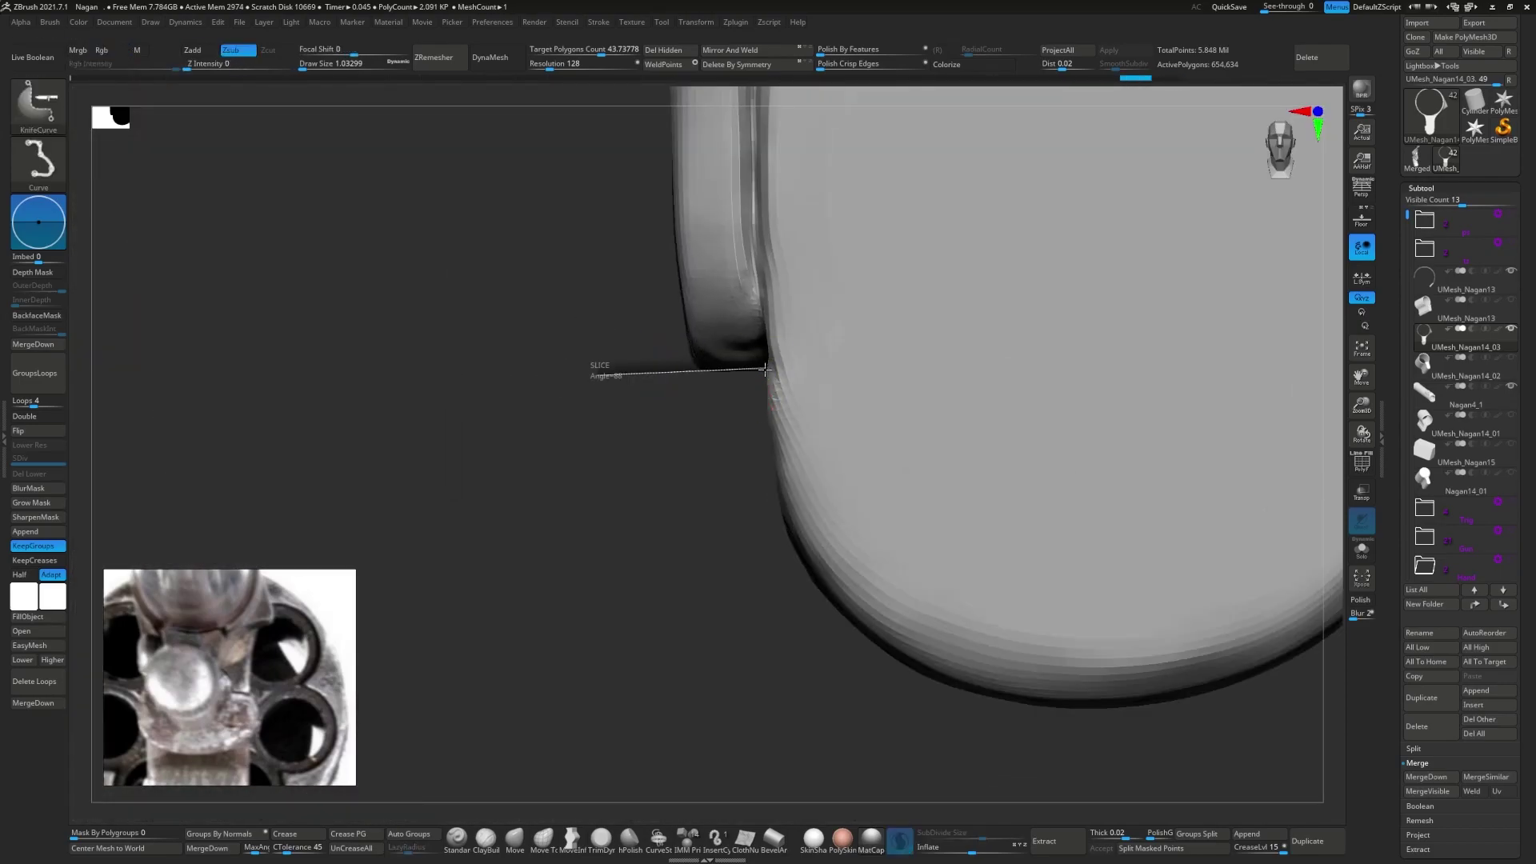
{"action": "left_click_drag", "start_coordinate": [764, 422], "coordinate": [764, 365], "text": "ctrl+shift"}
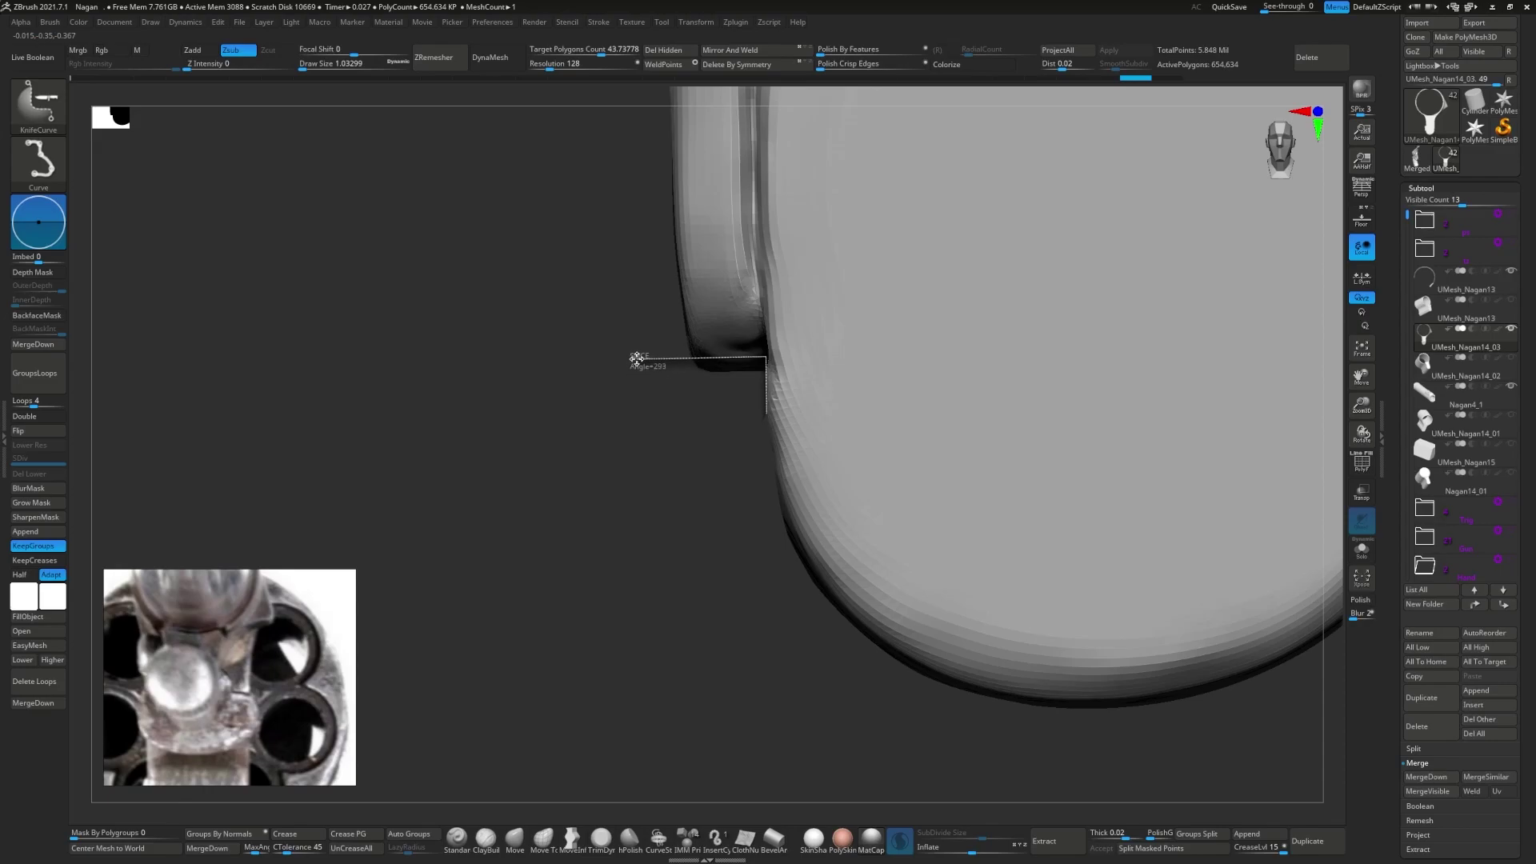
{"action": "mouse_move", "coordinate": [636, 359]}
{"action": "left_mouse_down", "text": "ctrl+shift"}
{"action": "mouse_move", "coordinate": [750, 358]}
{"action": "mouse_move", "coordinate": [764, 400]}
{"action": "left_mouse_up", "text": "ctrl+shift"}
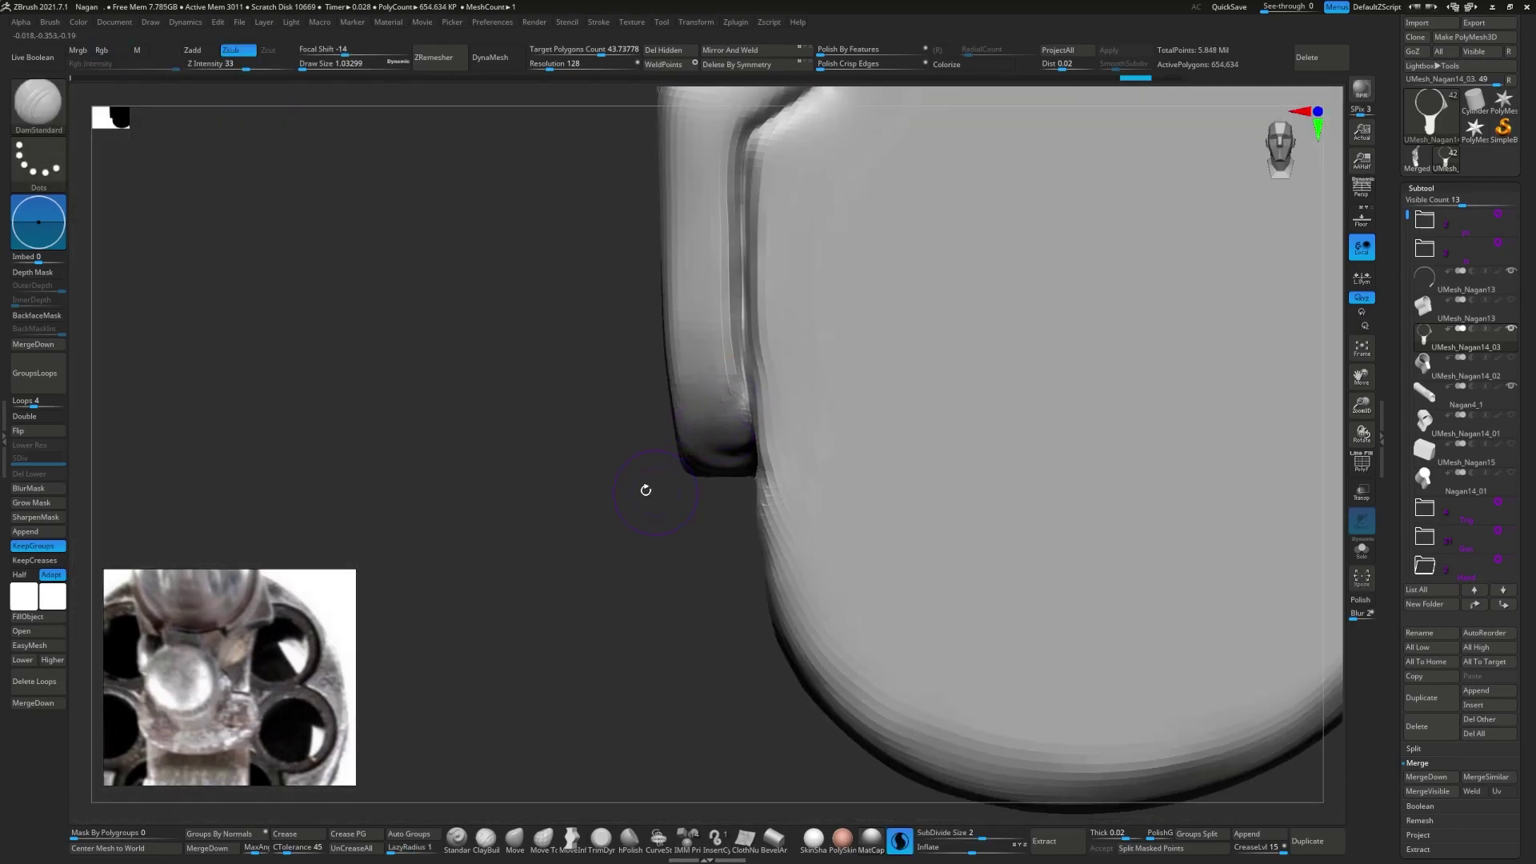
{"action": "left_click_drag", "start_coordinate": [764, 560], "coordinate": [762, 520], "text": "ctrl+shift"}
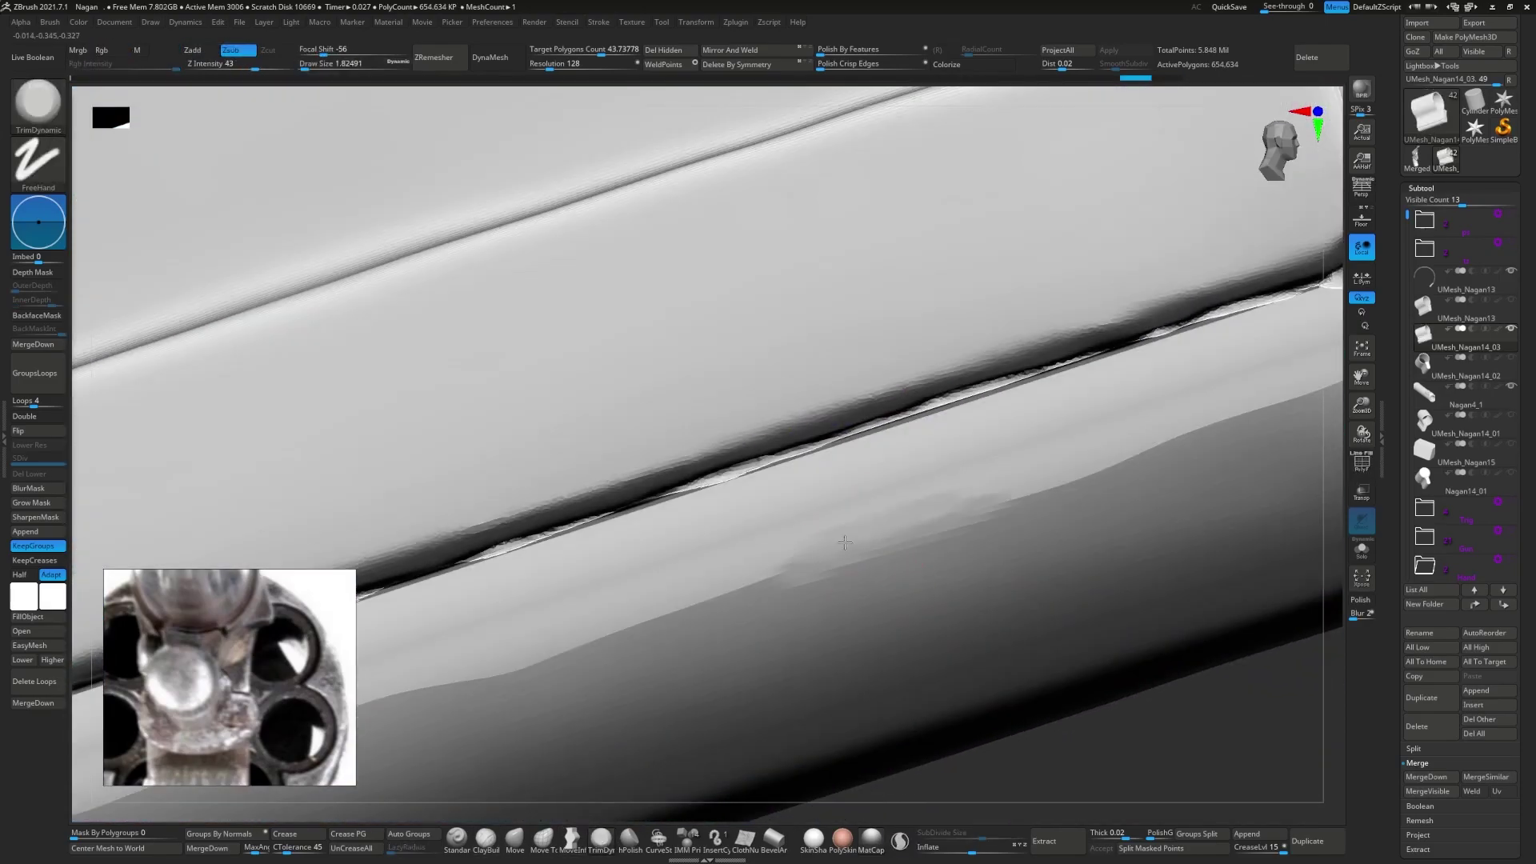
- Enable Sculptris Pro with a larger brush and smooth the rough ledge along the groove
{"action": "key", "text": "bracketright"}
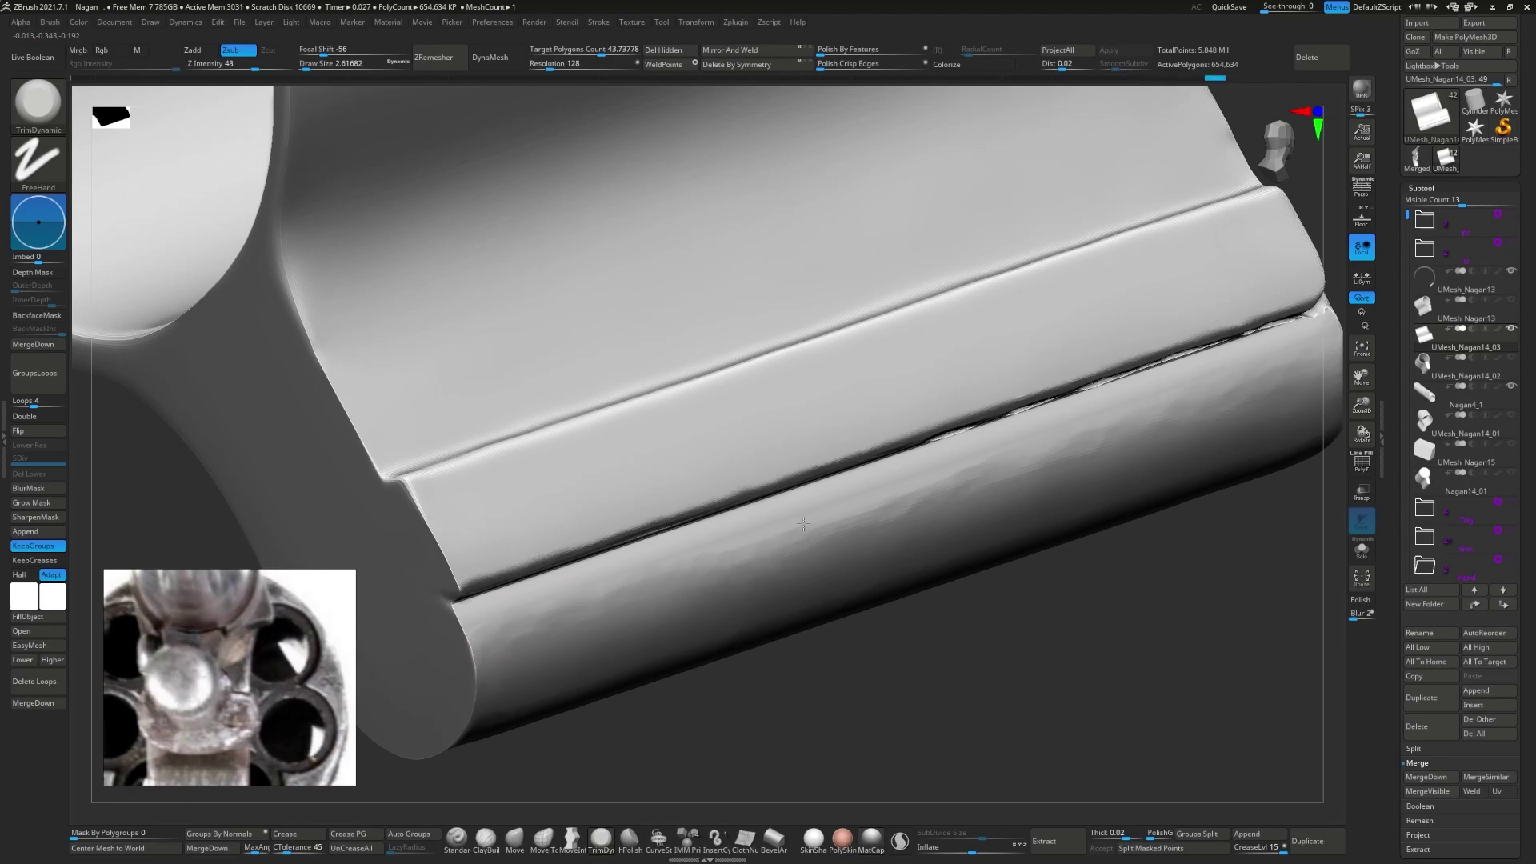
{"action": "left_click", "coordinate": [888, 846]}
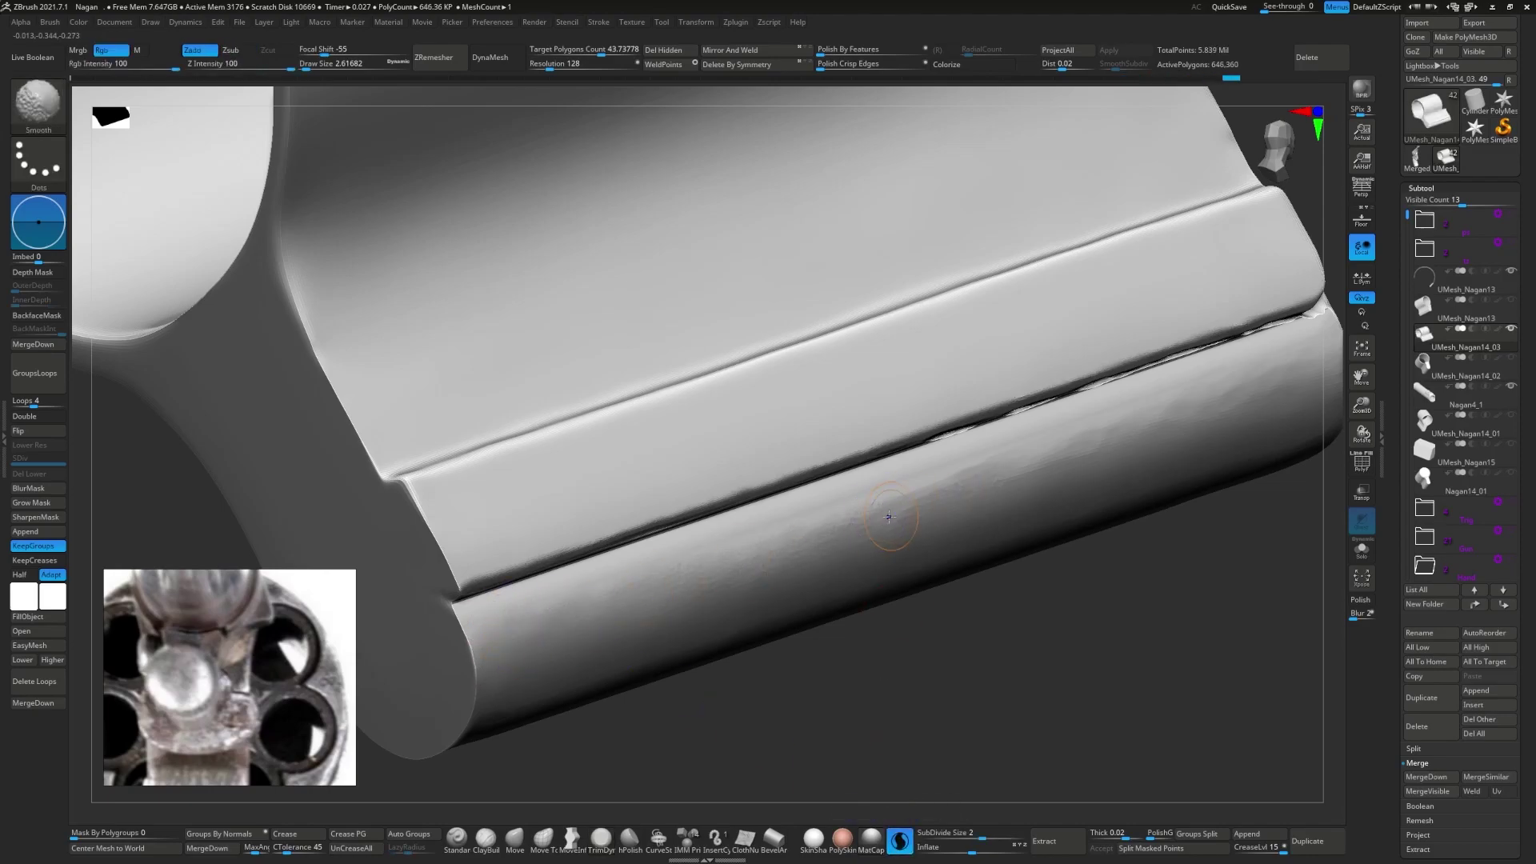
{"action": "key", "text": "shift+f"}
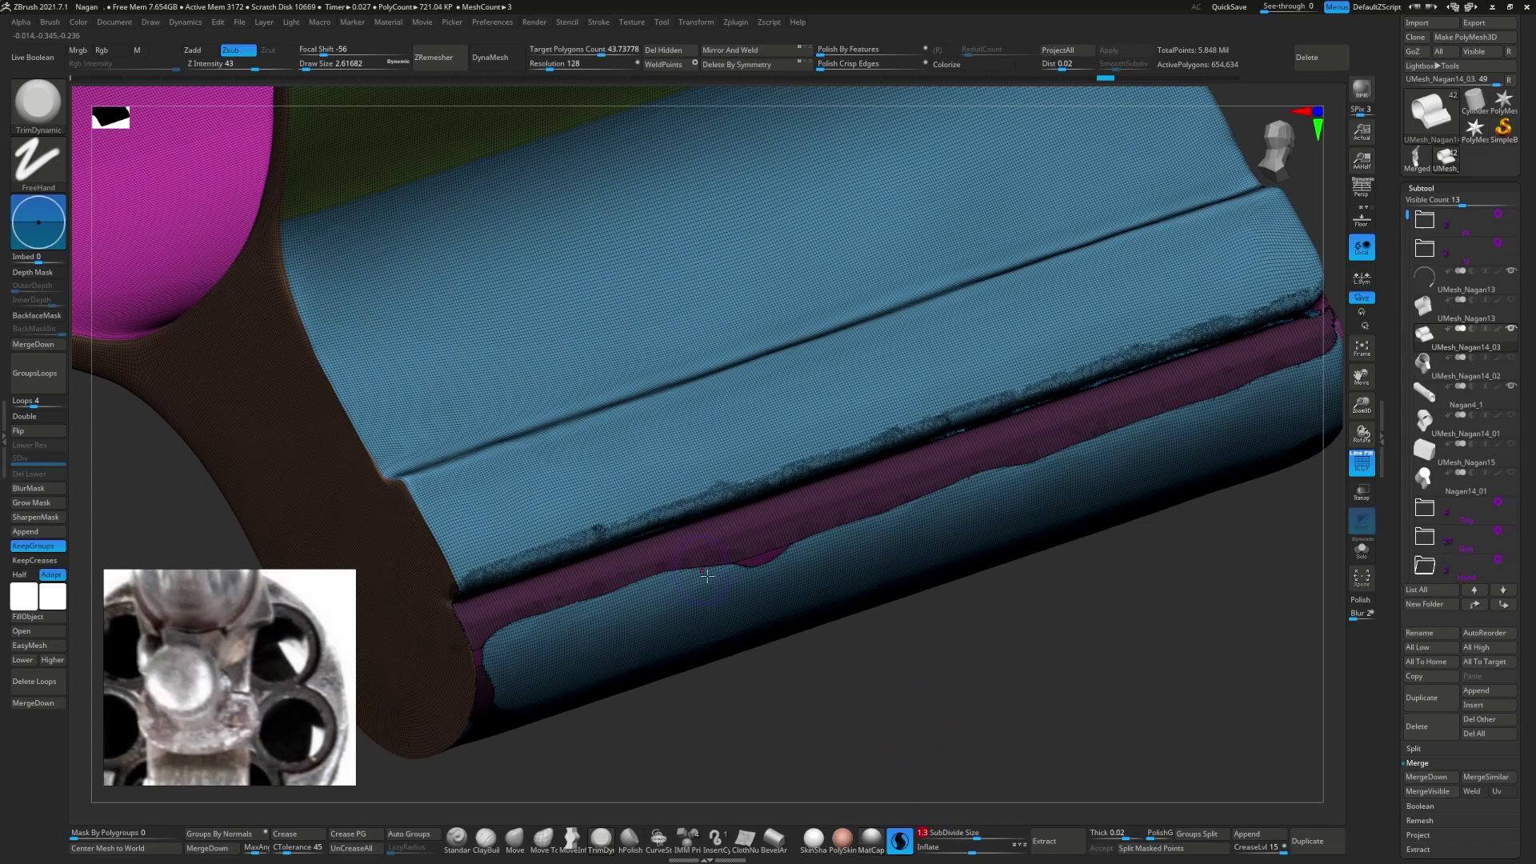
{"action": "key", "text": "shift+f"}
{"action": "mouse_move", "coordinate": [706, 574]}
{"action": "left_mouse_down", "text": "shift"}
{"action": "mouse_move", "coordinate": [883, 513]}
{"action": "mouse_move", "coordinate": [933, 663]}
{"action": "left_mouse_up", "text": "shift"}
{"action": "mouse_move", "coordinate": [1008, 418]}
{"action": "left_mouse_down"}
{"action": "mouse_move", "coordinate": [466, 549]}
{"action": "mouse_move", "coordinate": [868, 497]}
{"action": "mouse_move", "coordinate": [450, 538]}
{"action": "mouse_move", "coordinate": [1079, 481]}
{"action": "mouse_move", "coordinate": [772, 531]}
{"action": "mouse_move", "coordinate": [635, 476]}
{"action": "left_mouse_up"}
- Mask beside the grip's lower edge, then clip that edge flat with a trim brush
{"action": "left_click_drag", "start_coordinate": [635, 477], "coordinate": [740, 586], "text": "ctrl"}
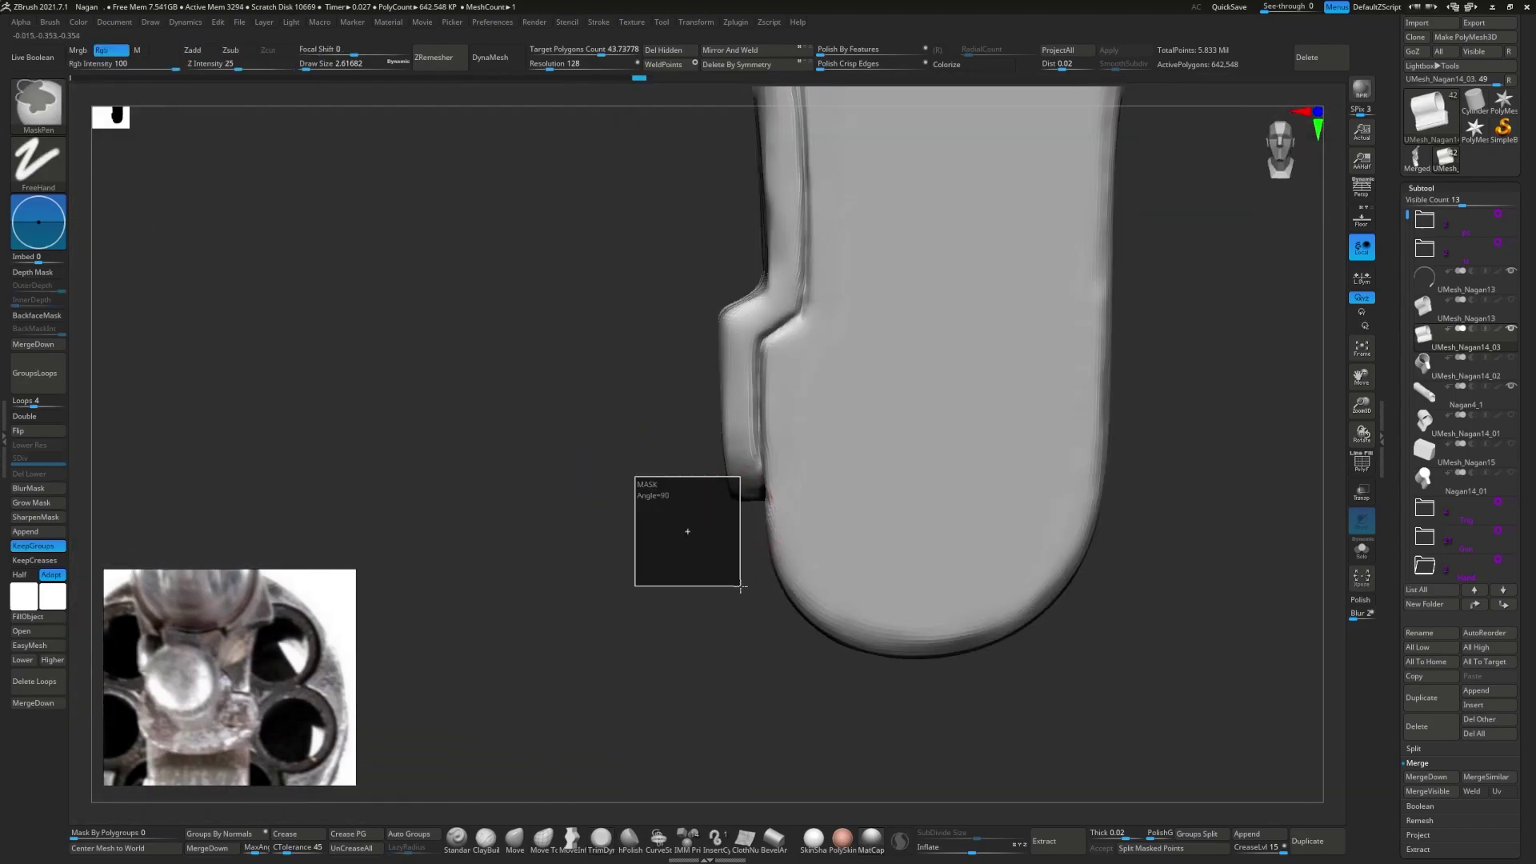
{"action": "key", "text": "b"}
{"action": "key", "text": "t"}
{"action": "key", "text": "d"}
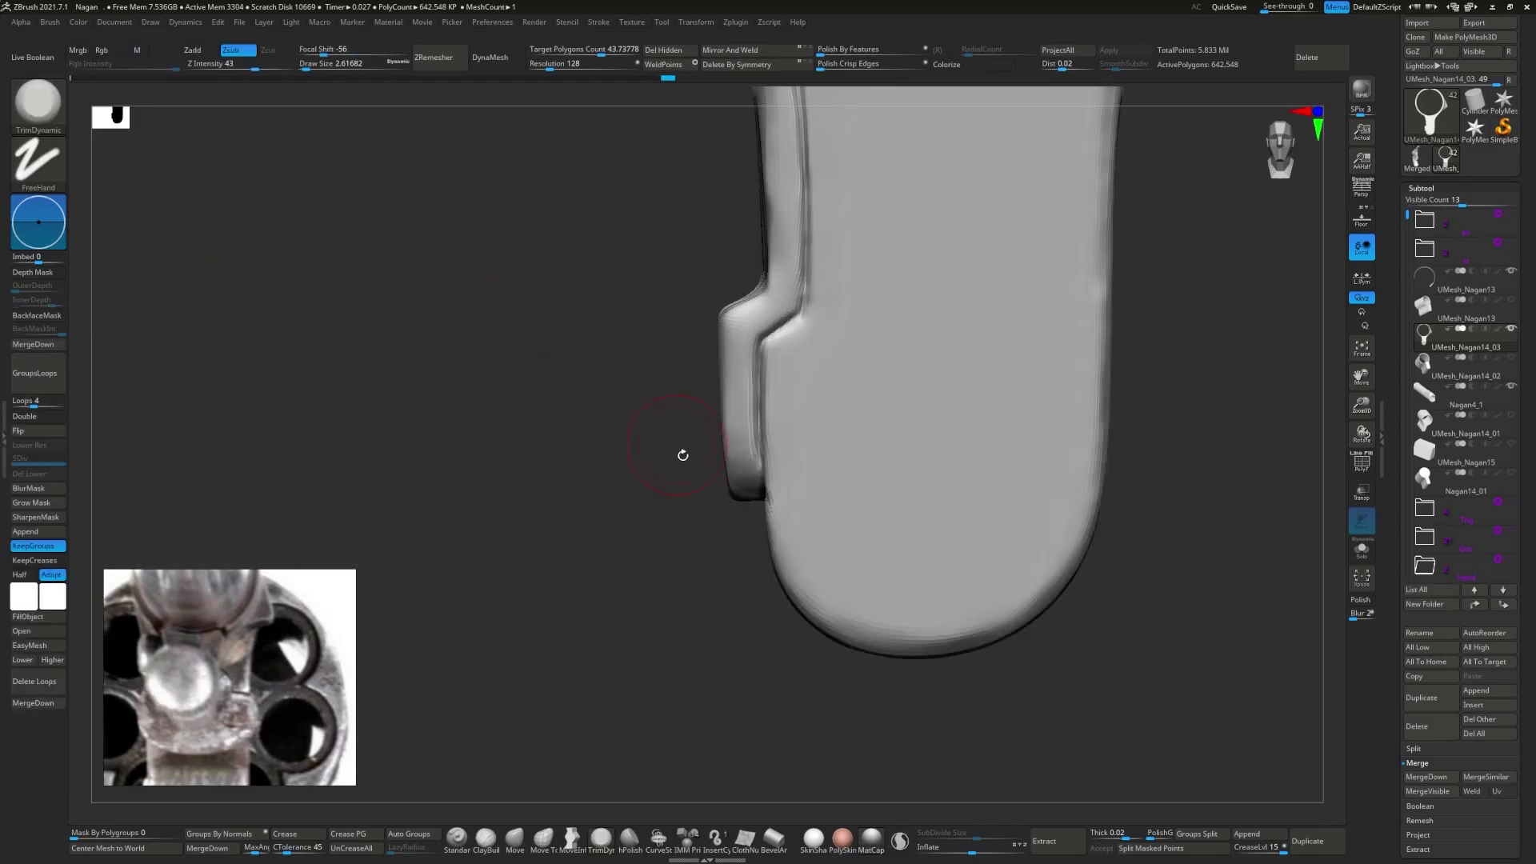
{"action": "mouse_move", "coordinate": [641, 500]}
{"action": "left_mouse_down", "text": "ctrl+shift"}
{"action": "mouse_move", "coordinate": [724, 504]}
{"action": "mouse_move", "coordinate": [742, 462]}
{"action": "mouse_move", "coordinate": [589, 504]}
{"action": "mouse_move", "coordinate": [627, 737]}
{"action": "mouse_move", "coordinate": [850, 469]}
{"action": "left_mouse_up", "text": "ctrl+shift"}
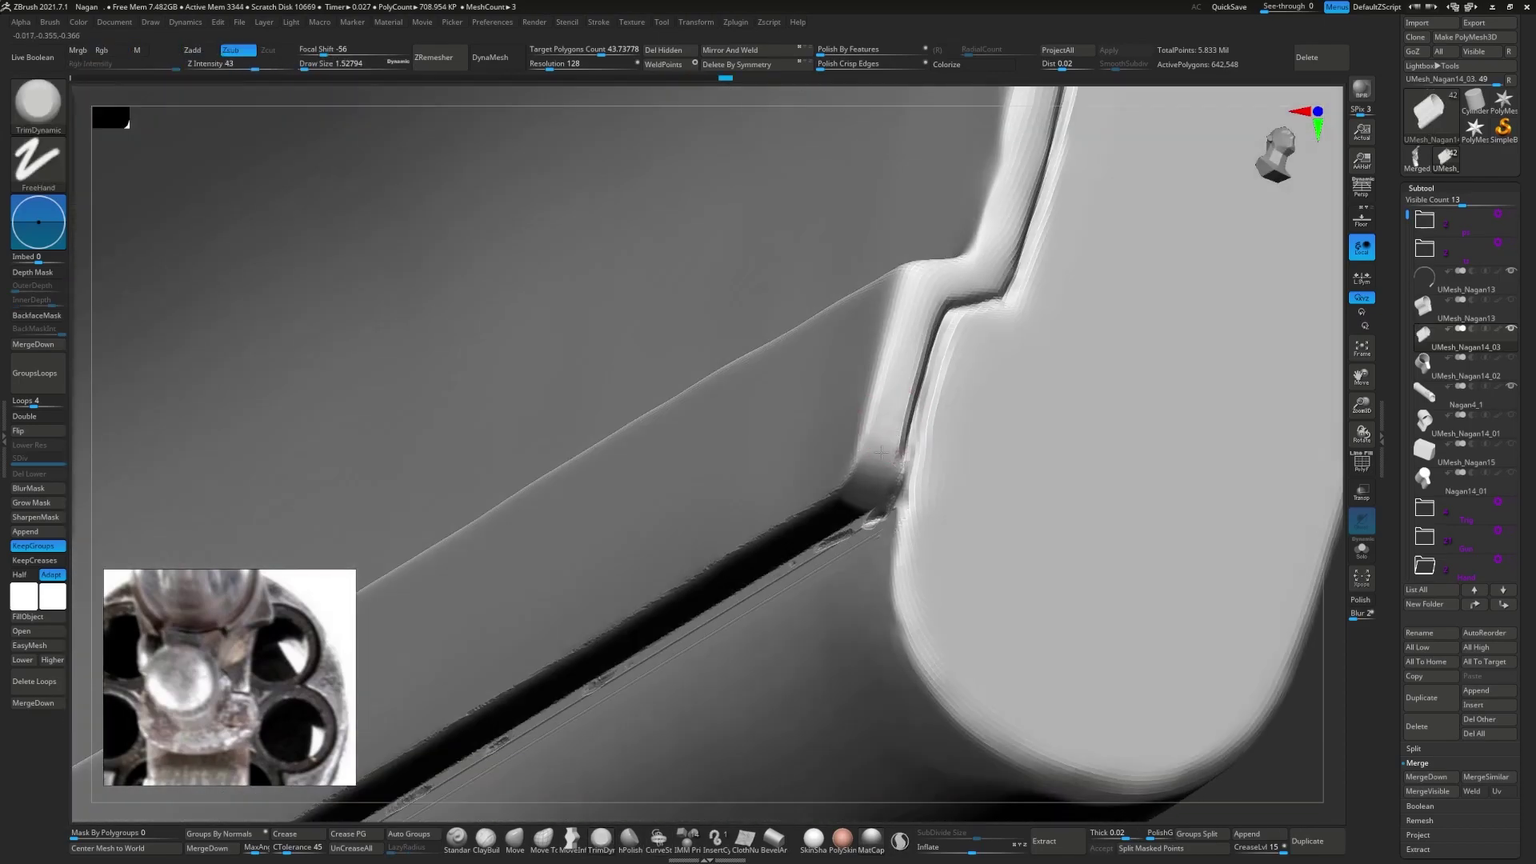
- Select the hPolish brush with Depth Mask and frame a close view of the chipped edge
{"action": "key", "text": "b"}
{"action": "key", "text": "h"}
{"action": "key", "text": "p"}
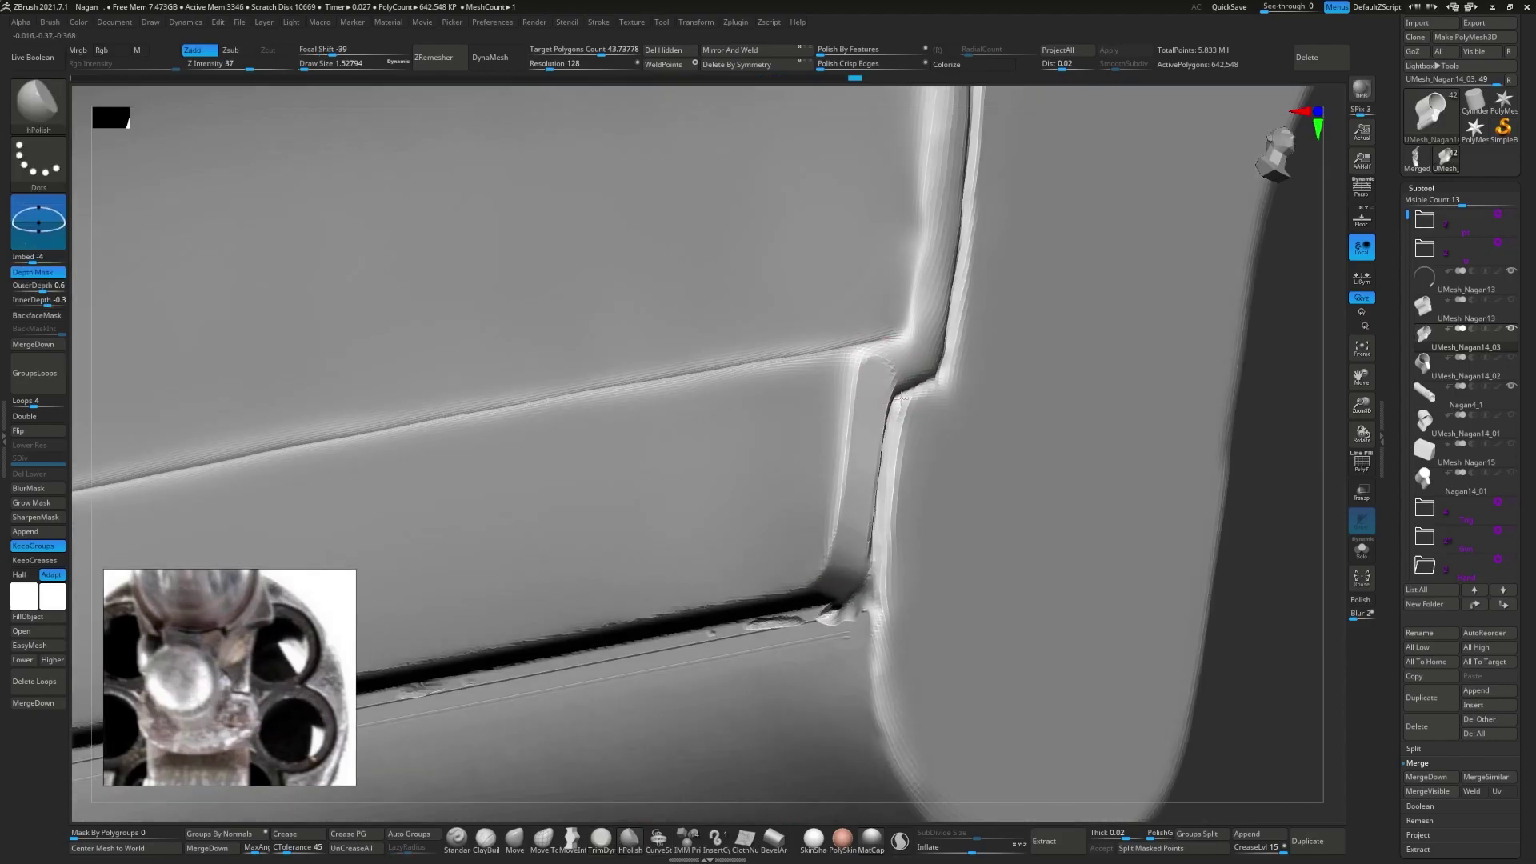
{"action": "mouse_move", "coordinate": [876, 444]}
{"action": "right_mouse_down"}
{"action": "mouse_move", "coordinate": [879, 376]}
{"action": "mouse_move", "coordinate": [795, 384]}
{"action": "mouse_move", "coordinate": [796, 480]}
{"action": "right_mouse_up"}
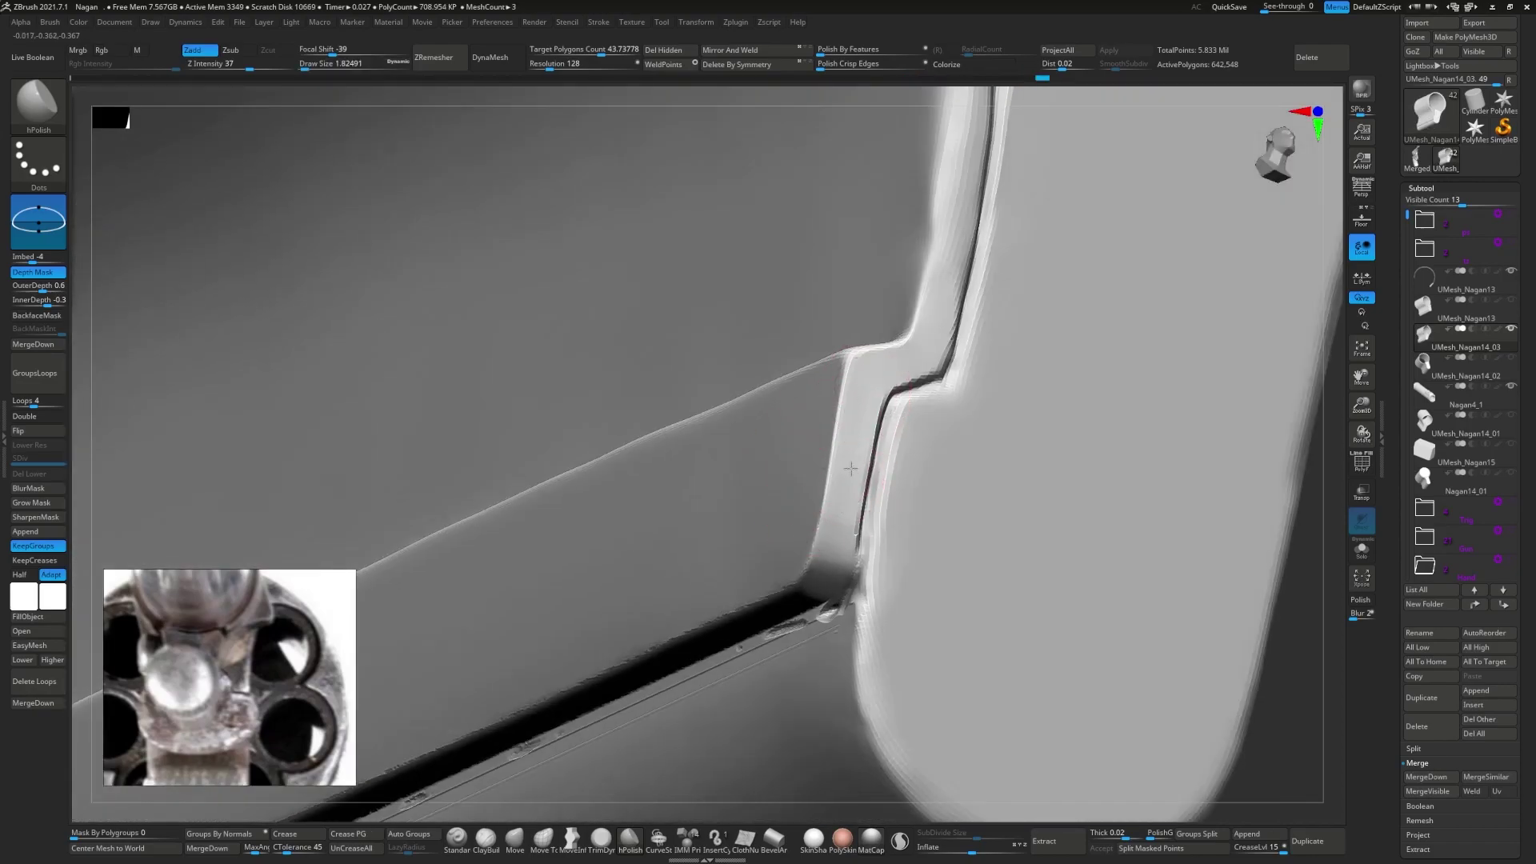
{"action": "right_click_drag", "start_coordinate": [765, 401], "coordinate": [1000, 487], "text": "shift"}
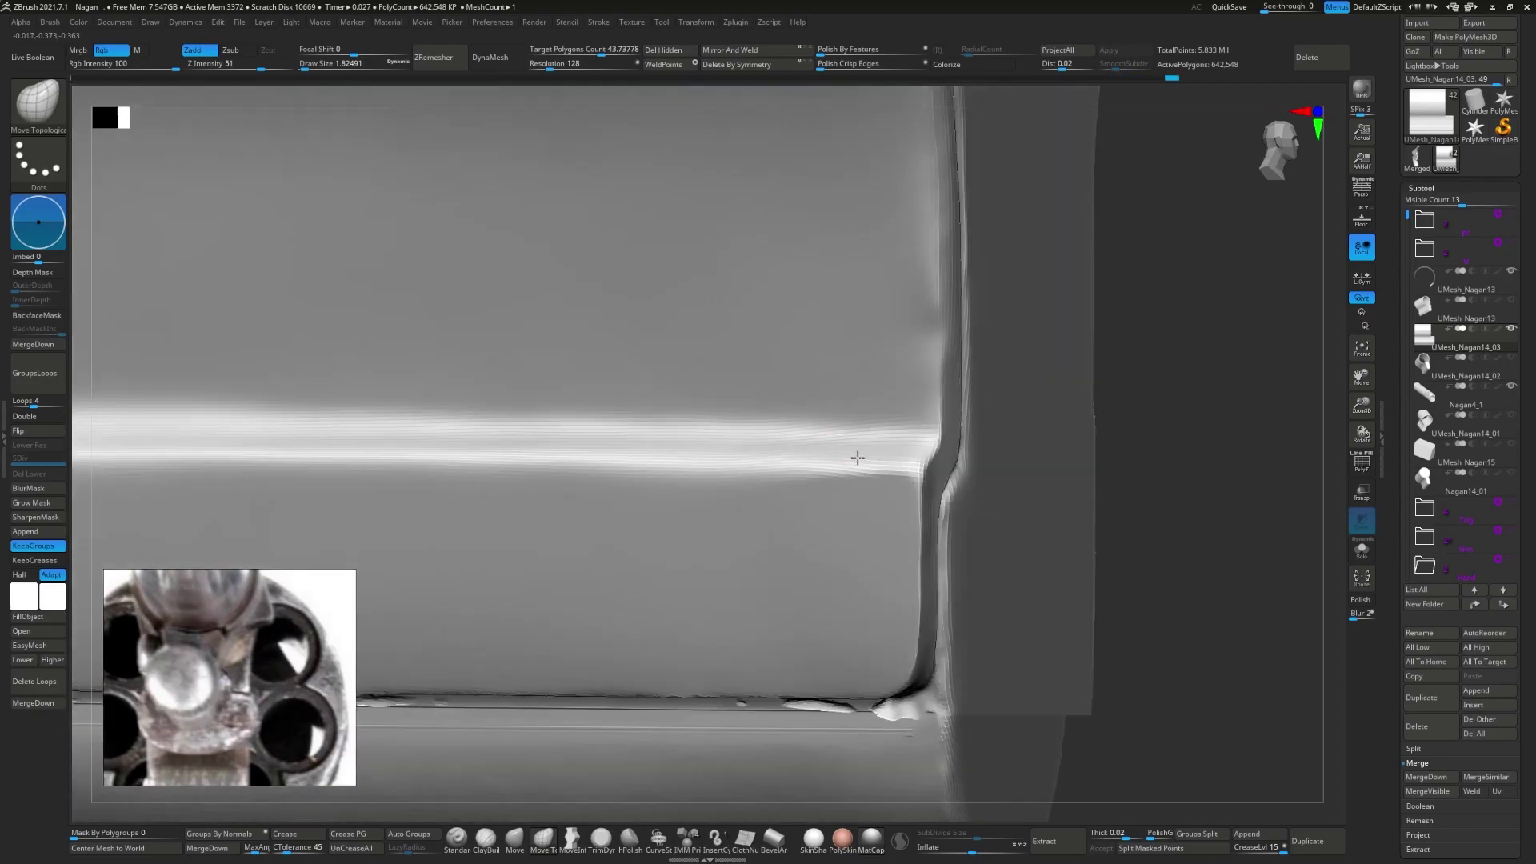
{"action": "mouse_move", "coordinate": [1008, 276]}
{"action": "right_mouse_down"}
{"action": "mouse_move", "coordinate": [909, 504]}
{"action": "mouse_move", "coordinate": [912, 583]}
{"action": "mouse_move", "coordinate": [953, 507]}
{"action": "mouse_move", "coordinate": [933, 487]}
{"action": "right_mouse_up"}
{"action": "key", "text": "b"}
{"action": "key", "text": "h"}
{"action": "key", "text": "p"}
{"action": "key", "text": "ctrl"}
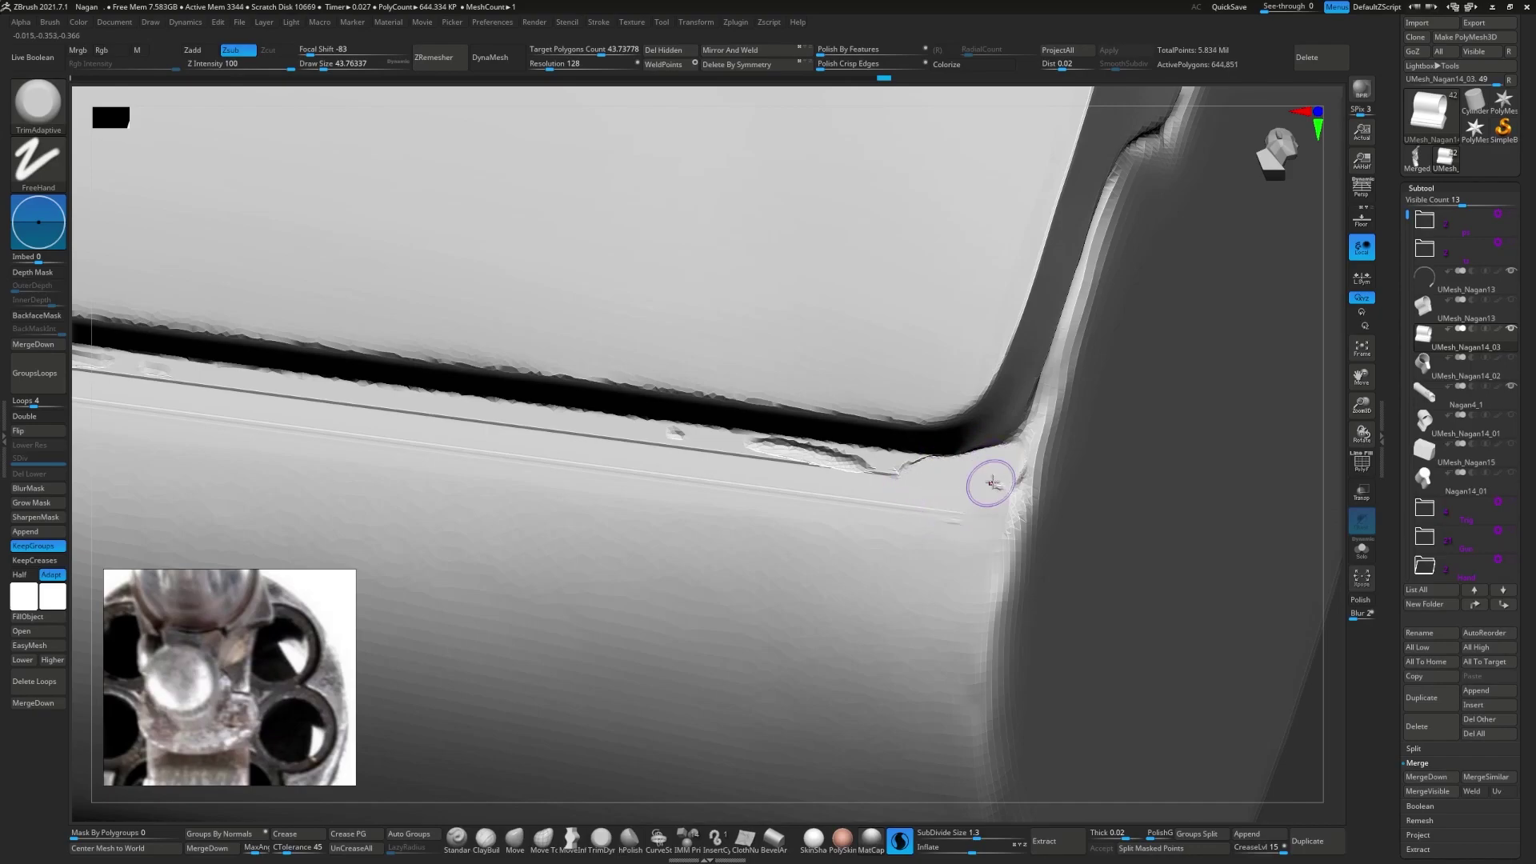
- Polish the chipped, gouged edge beside the groove until its bumps are gone
{"action": "mouse_move", "coordinate": [944, 468]}
{"action": "left_mouse_down"}
{"action": "mouse_move", "coordinate": [736, 445]}
{"action": "mouse_move", "coordinate": [788, 463]}
{"action": "mouse_move", "coordinate": [772, 456]}
{"action": "left_mouse_up"}
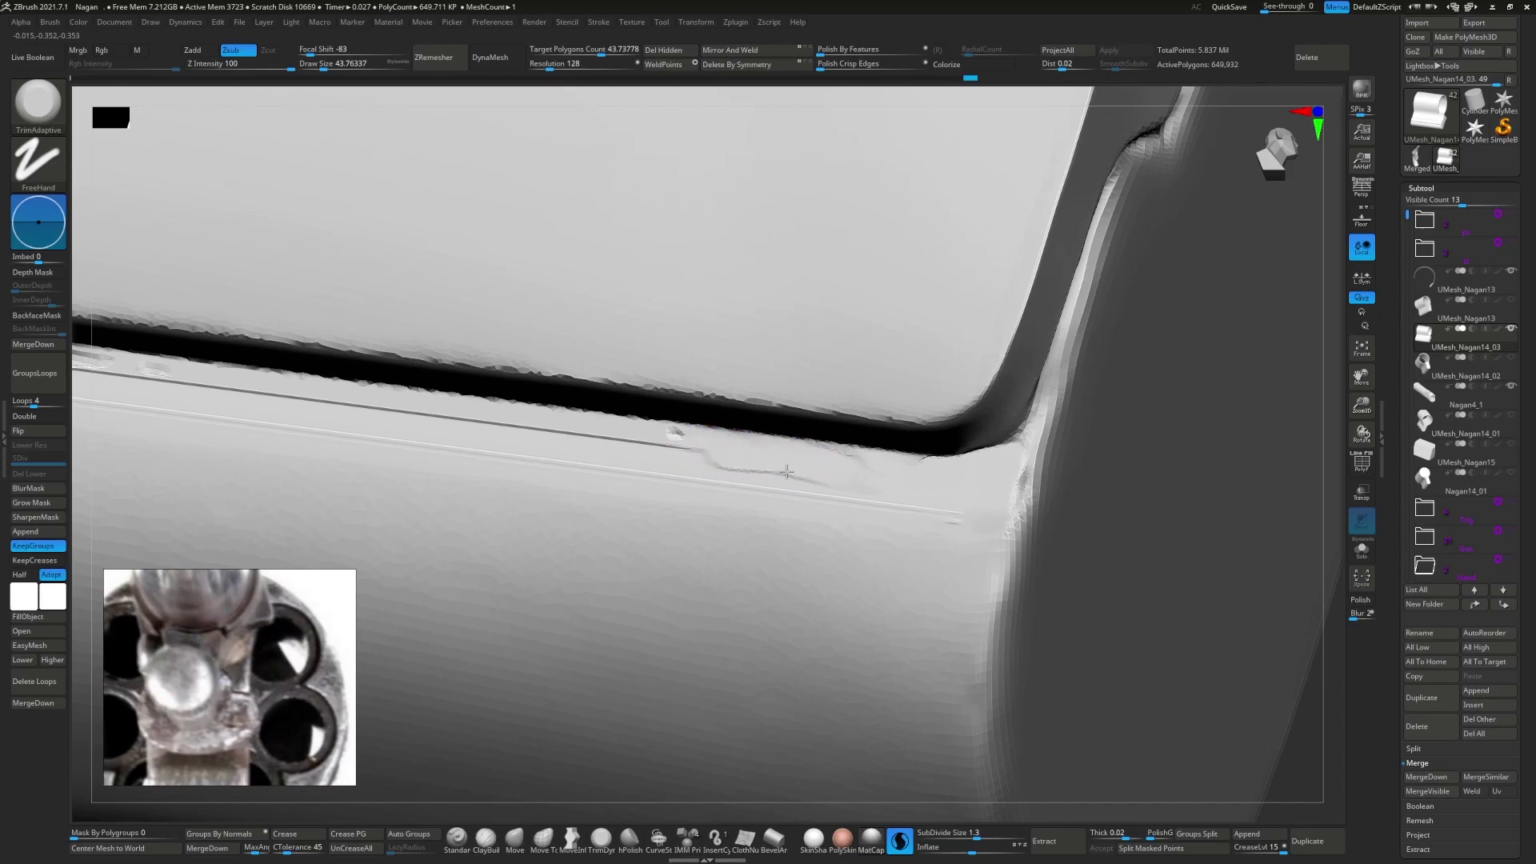
{"action": "right_click_drag", "start_coordinate": [880, 473], "coordinate": [813, 456]}
{"action": "left_click_drag", "start_coordinate": [813, 456], "coordinate": [864, 472]}
{"action": "mouse_move", "coordinate": [864, 473]}
{"action": "right_mouse_down"}
{"action": "mouse_move", "coordinate": [531, 397]}
{"action": "mouse_move", "coordinate": [700, 386]}
{"action": "right_mouse_up"}
{"action": "left_click_drag", "start_coordinate": [700, 385], "coordinate": [800, 396]}
{"action": "right_click_drag", "start_coordinate": [800, 396], "coordinate": [688, 396]}
{"action": "left_click_drag", "start_coordinate": [688, 396], "coordinate": [856, 424]}
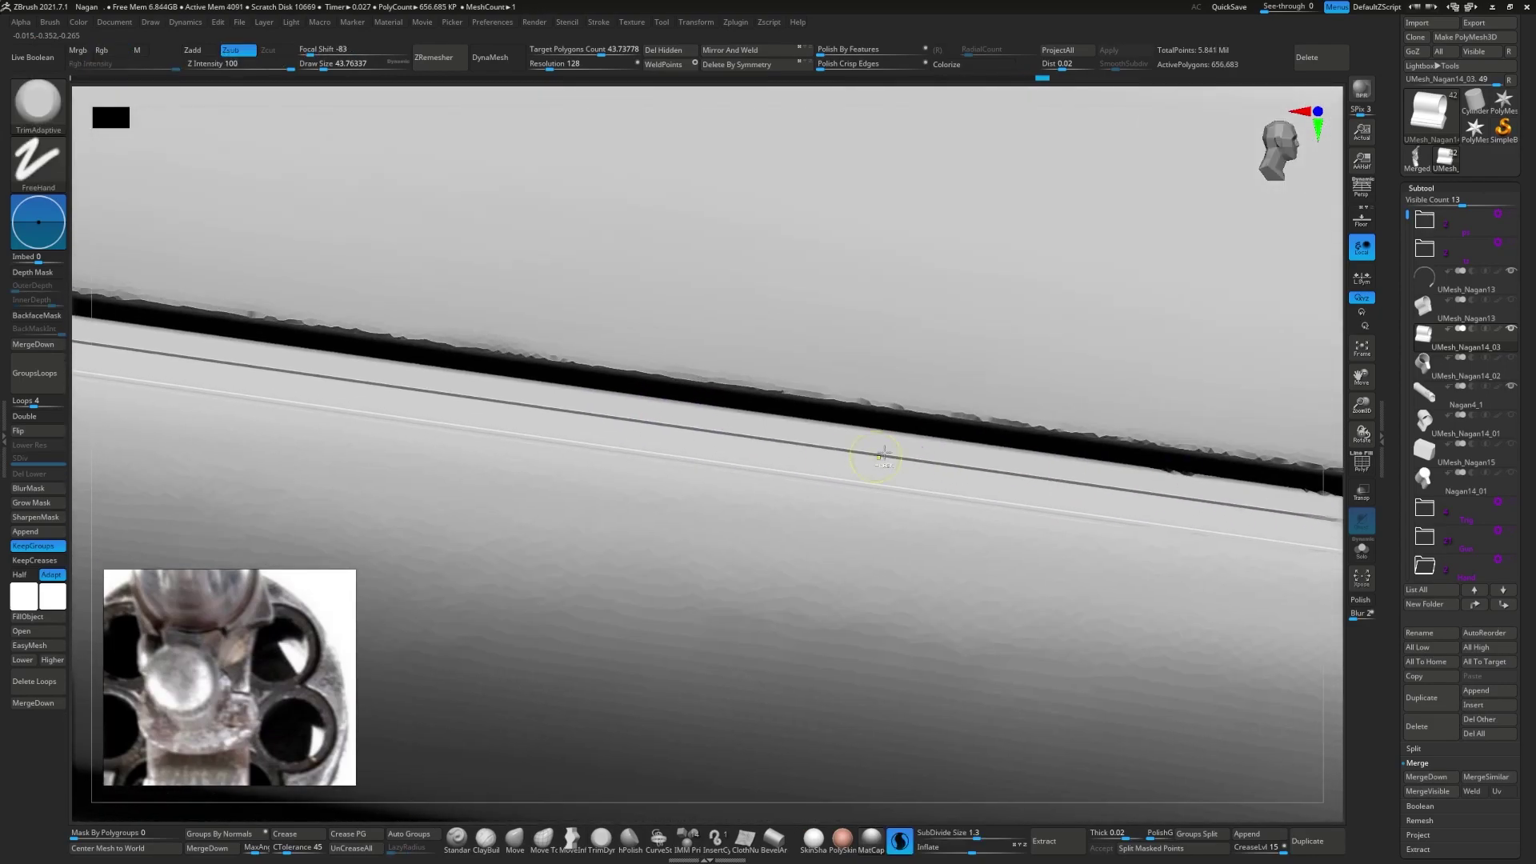
{"action": "mouse_move", "coordinate": [856, 424]}
{"action": "right_mouse_down"}
{"action": "mouse_move", "coordinate": [917, 420]}
{"action": "mouse_move", "coordinate": [719, 542]}
{"action": "right_mouse_up"}
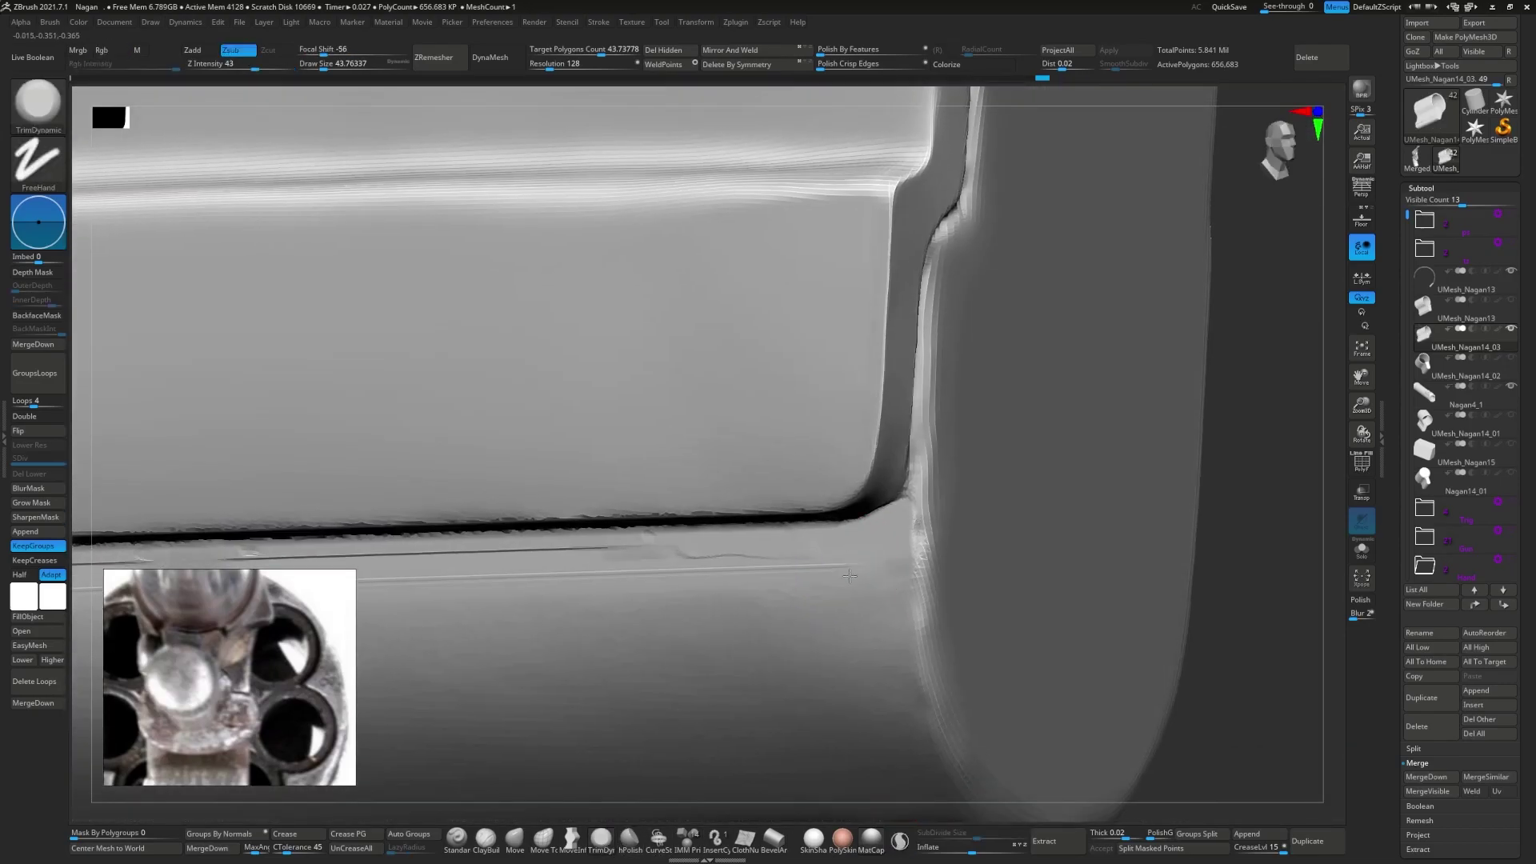
- Enlarge the brush and resculpt the rough groove edge along its whole length
{"action": "left_click_drag", "start_coordinate": [850, 576], "coordinate": [774, 560]}
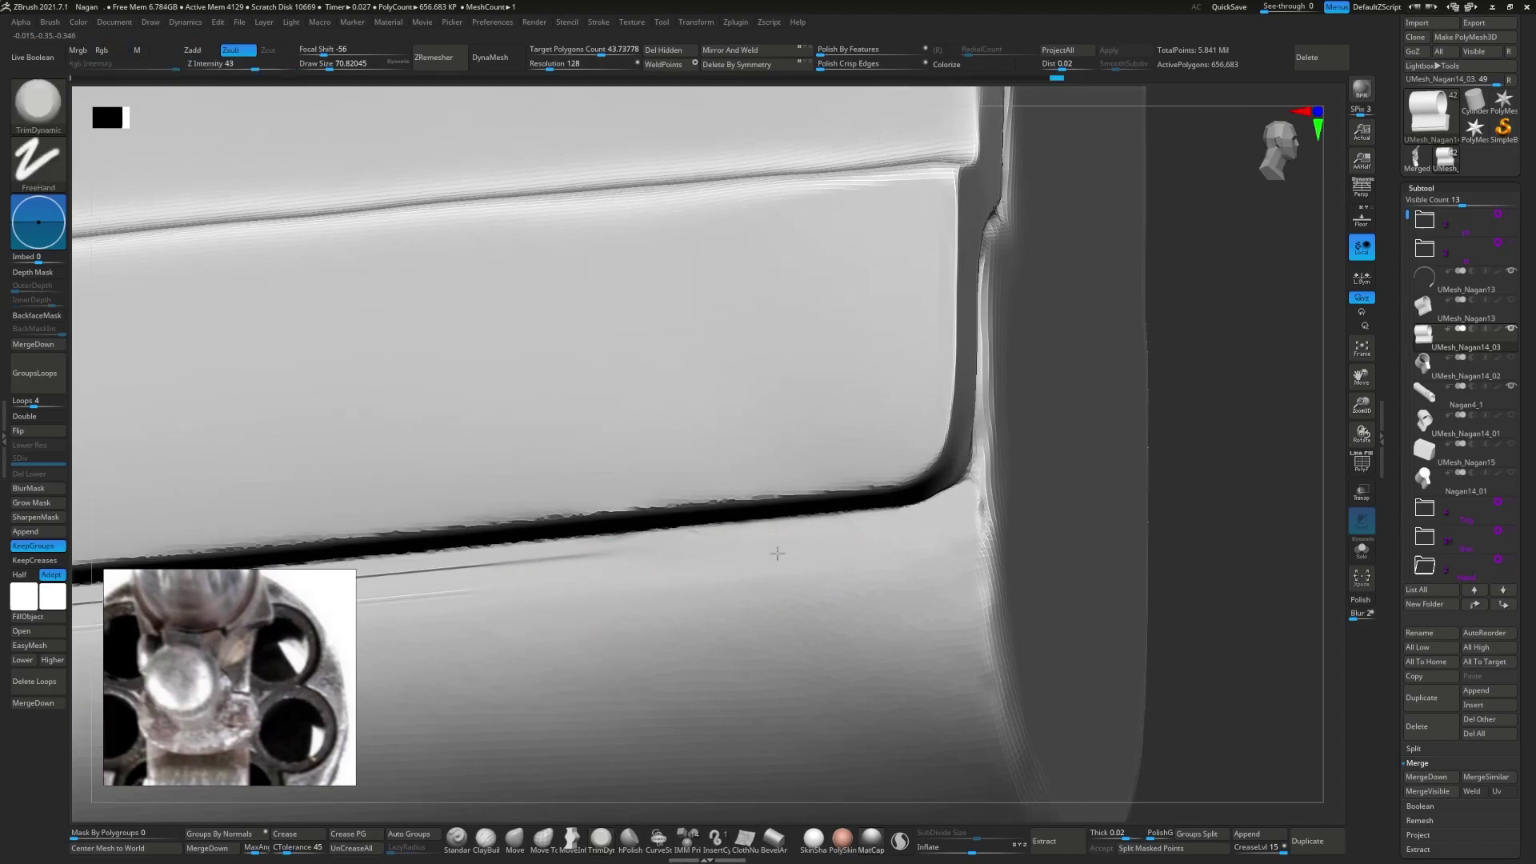
{"action": "right_click_drag", "start_coordinate": [647, 552], "coordinate": [872, 517]}
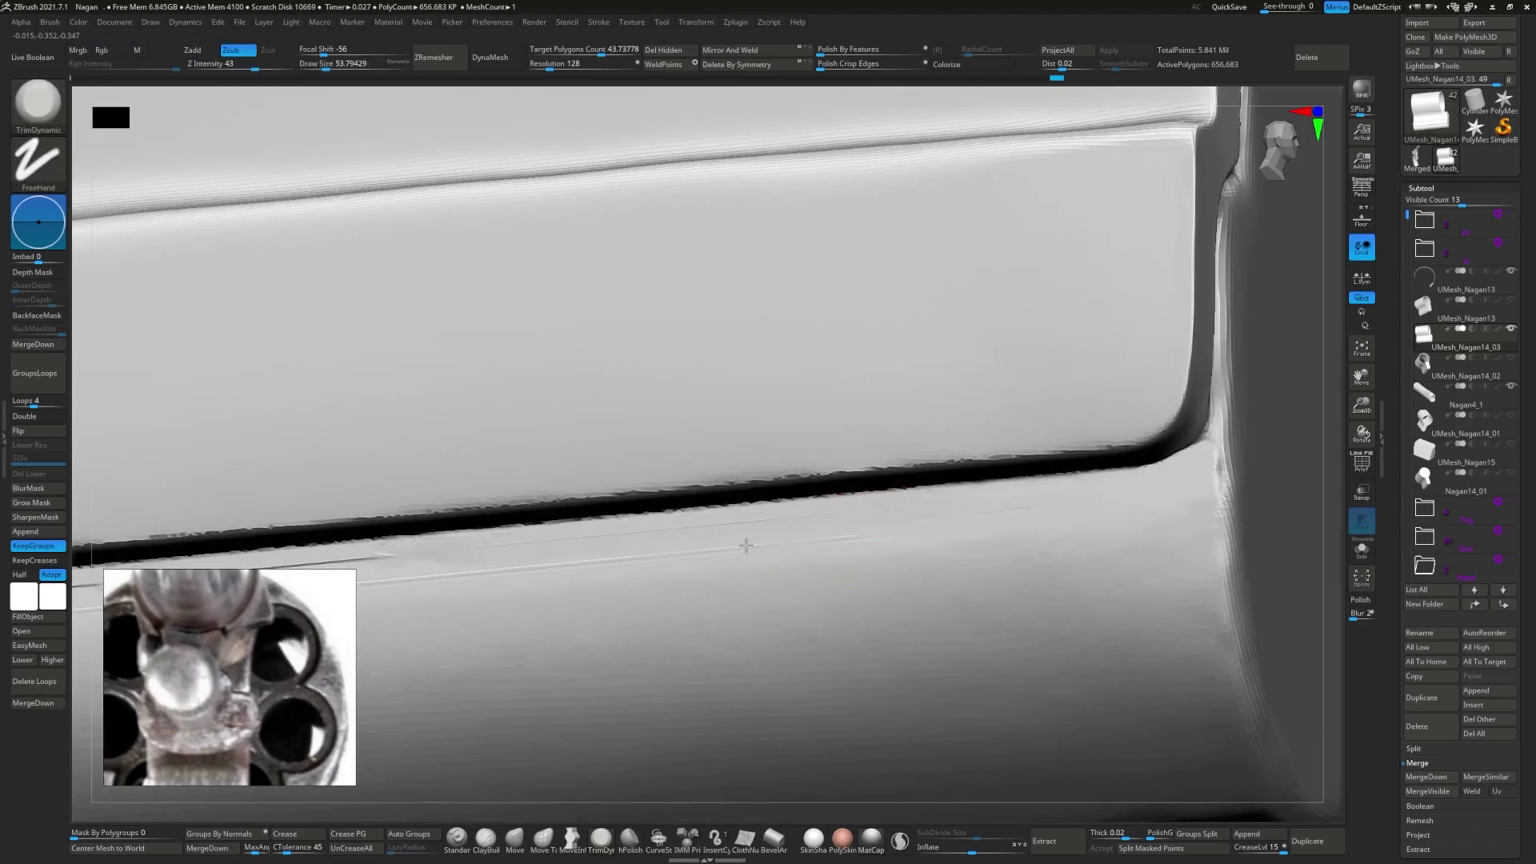
{"action": "left_click_drag", "start_coordinate": [680, 531], "coordinate": [528, 551]}
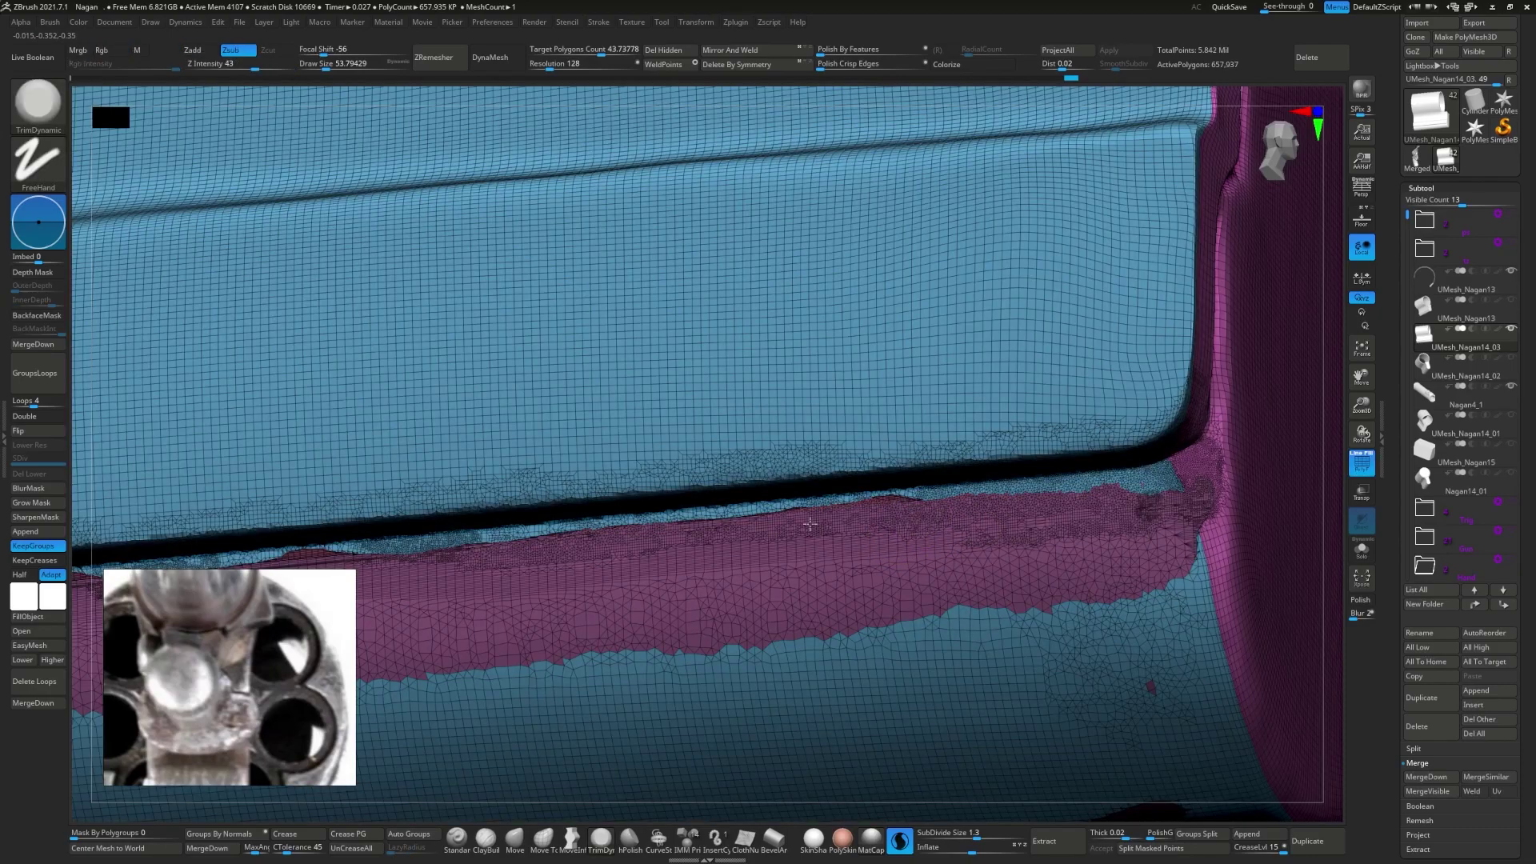
{"action": "left_click_drag", "start_coordinate": [1030, 516], "coordinate": [497, 583]}
{"action": "right_click_drag", "start_coordinate": [497, 584], "coordinate": [820, 505]}
{"action": "left_click_drag", "start_coordinate": [820, 505], "coordinate": [749, 512]}
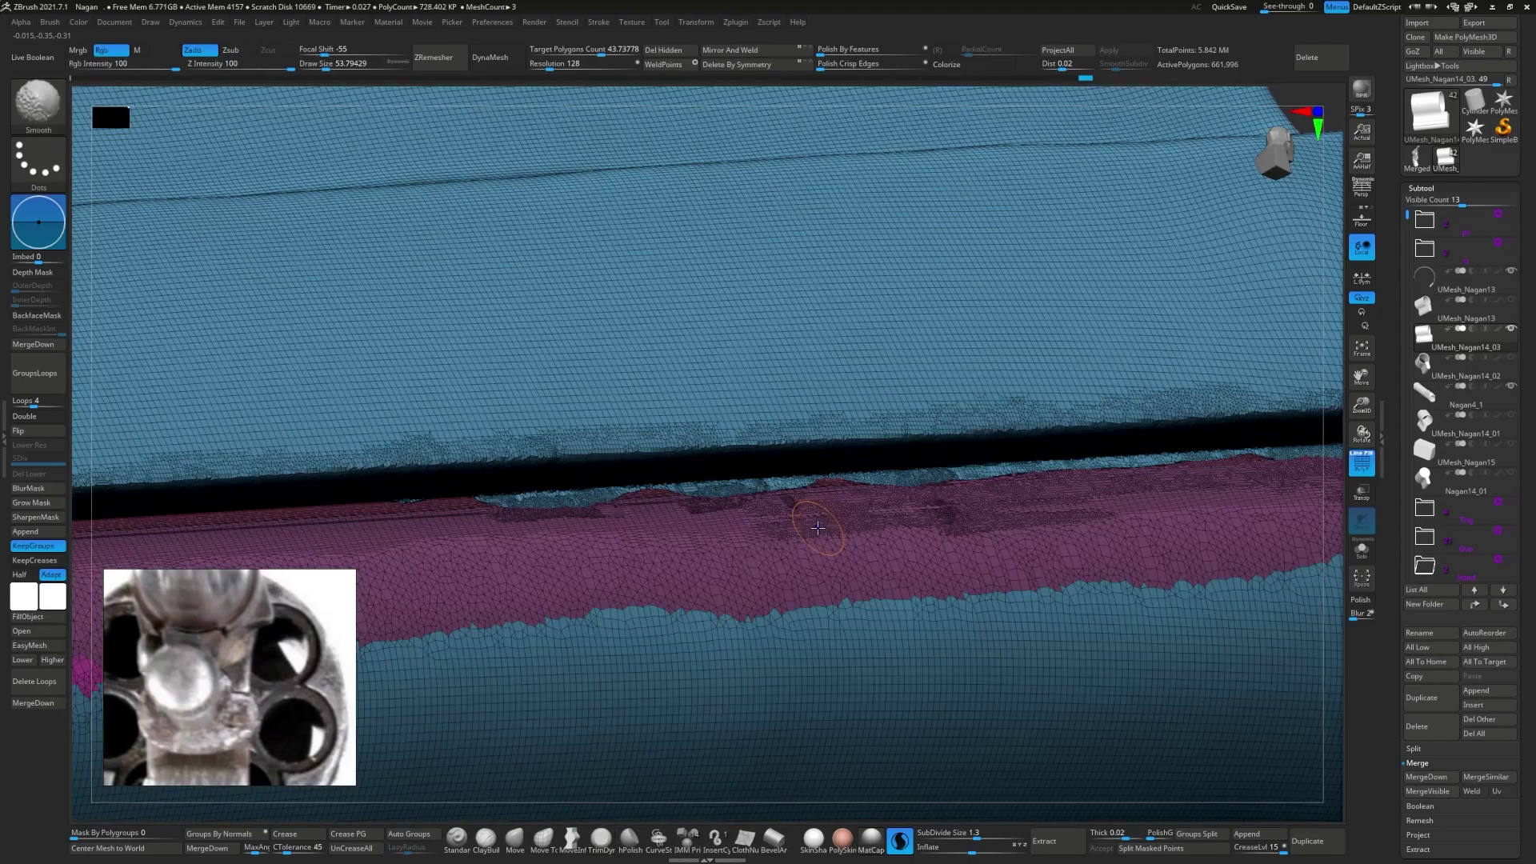
{"action": "mouse_move", "coordinate": [749, 512]}
{"action": "right_mouse_down"}
{"action": "mouse_move", "coordinate": [853, 500]}
{"action": "mouse_move", "coordinate": [688, 533]}
{"action": "right_mouse_up"}
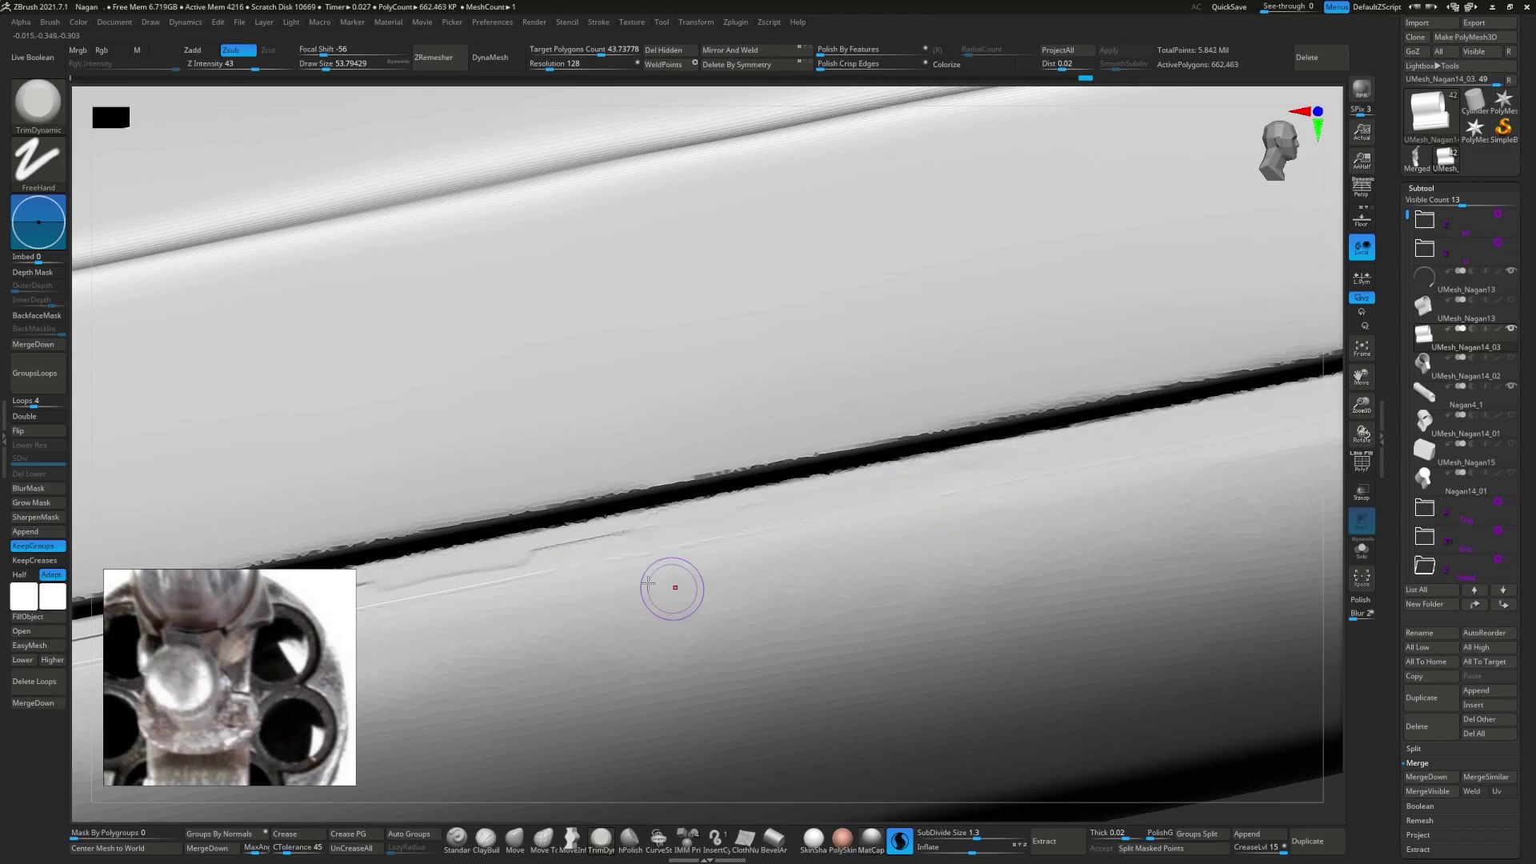
{"action": "right_click_drag", "start_coordinate": [518, 586], "coordinate": [738, 504]}
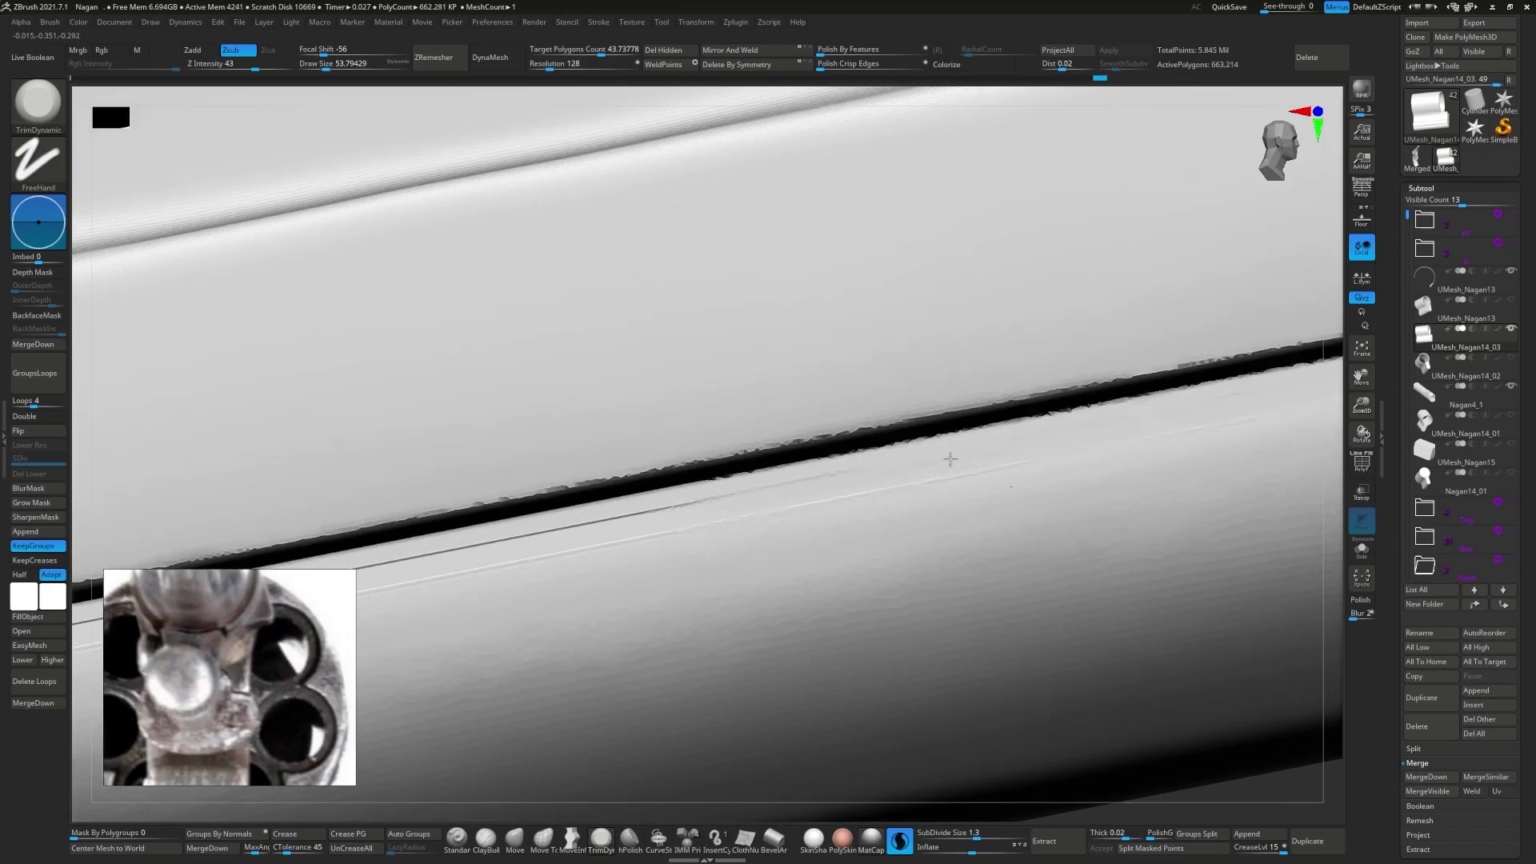
{"action": "right_click_drag", "start_coordinate": [641, 531], "coordinate": [1000, 440]}
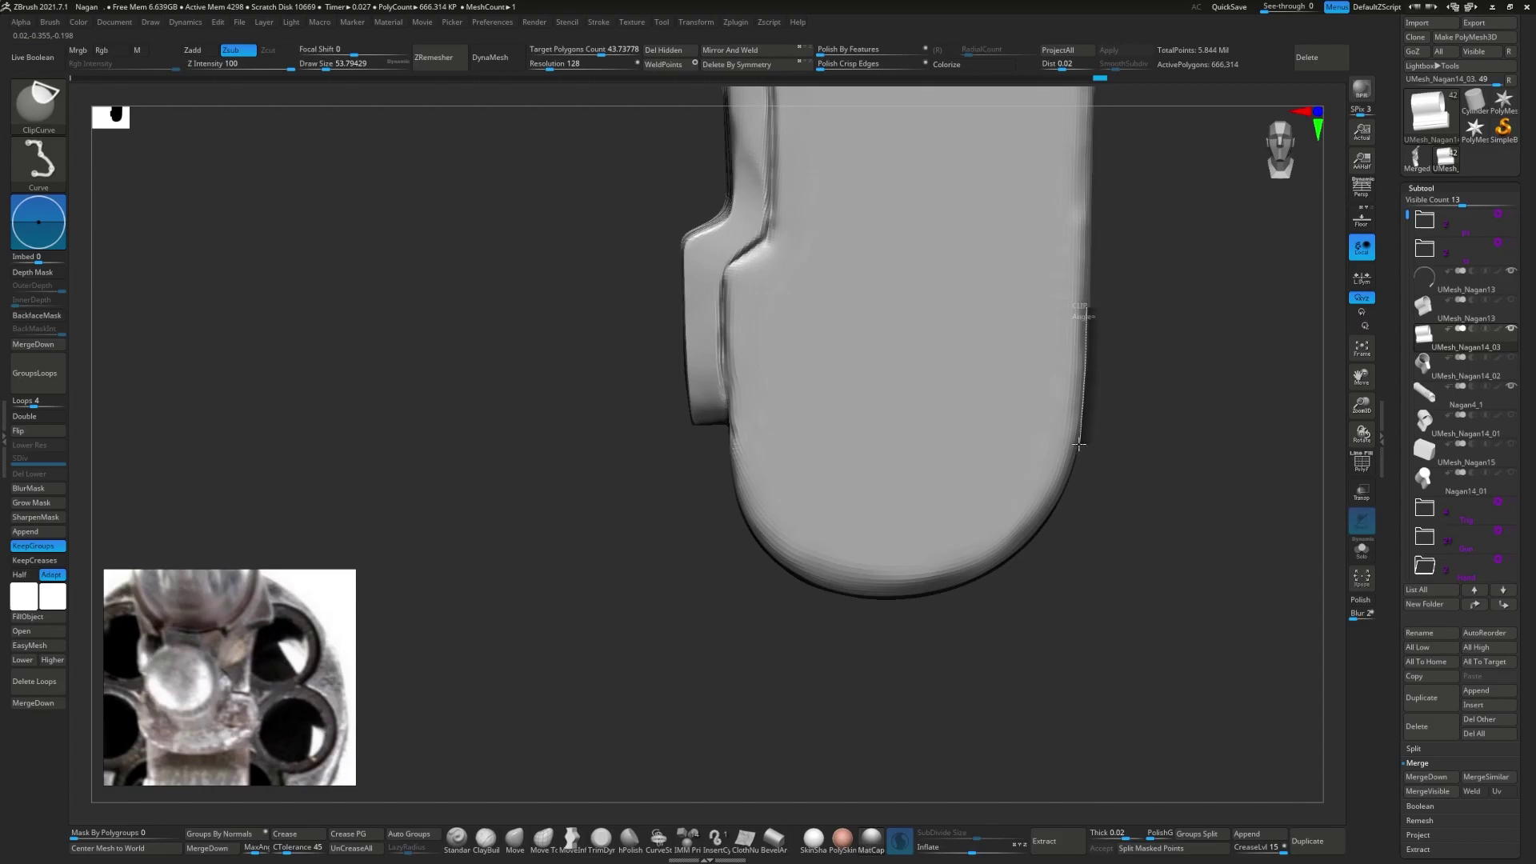
- ClipCurve around the rounded bottom corner, then smooth the strip beside the long groove
{"action": "left_click_drag", "start_coordinate": [868, 596], "coordinate": [798, 578]}
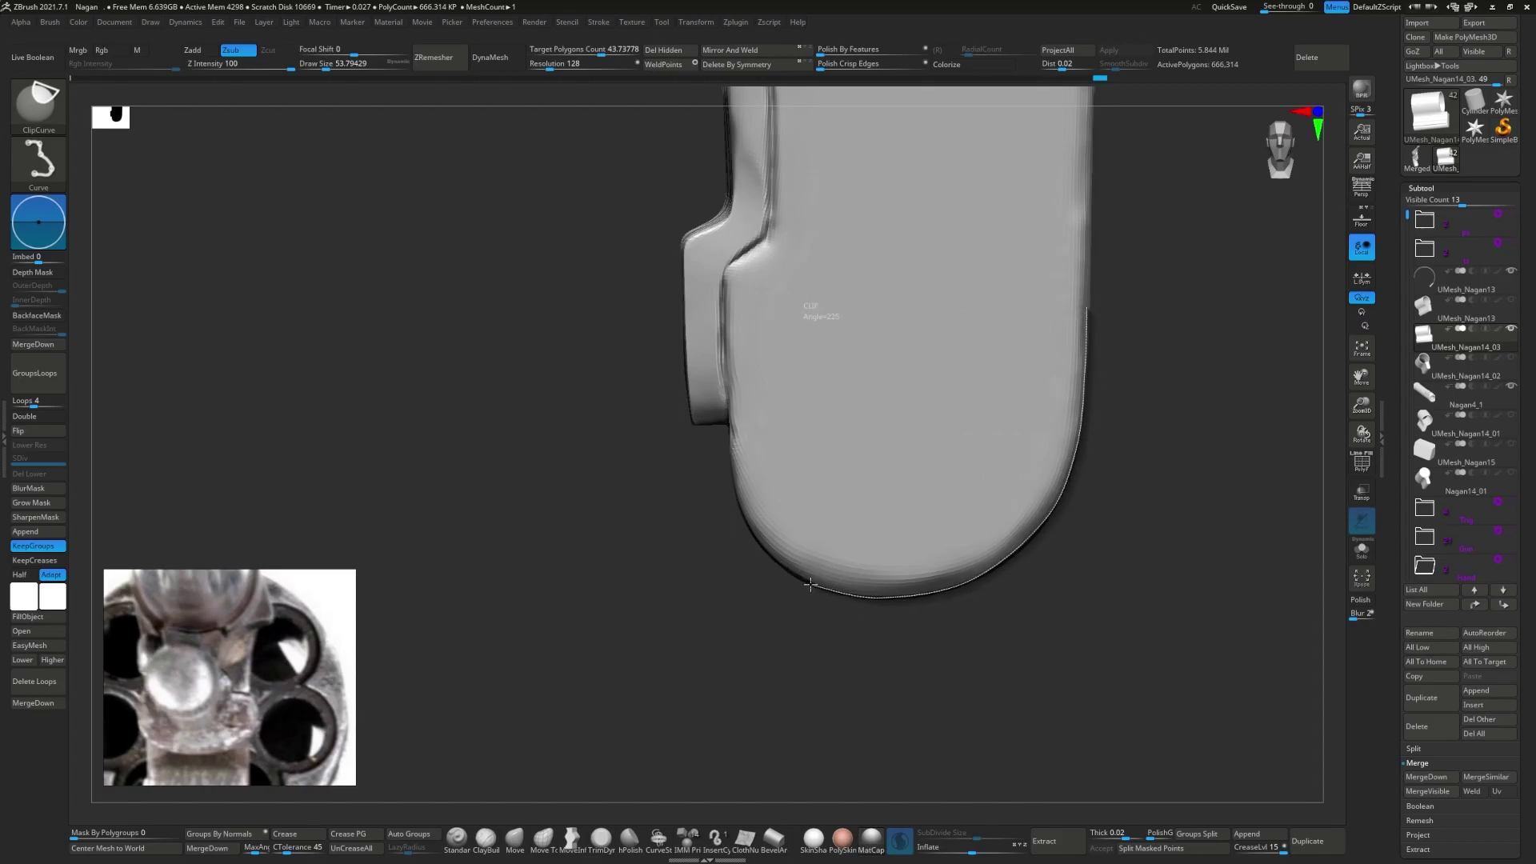
{"action": "mouse_move", "coordinate": [728, 470]}
{"action": "left_mouse_down"}
{"action": "mouse_move", "coordinate": [736, 487]}
{"action": "mouse_move", "coordinate": [730, 428]}
{"action": "mouse_move", "coordinate": [652, 429]}
{"action": "mouse_move", "coordinate": [806, 427]}
{"action": "mouse_move", "coordinate": [623, 516]}
{"action": "left_mouse_up"}
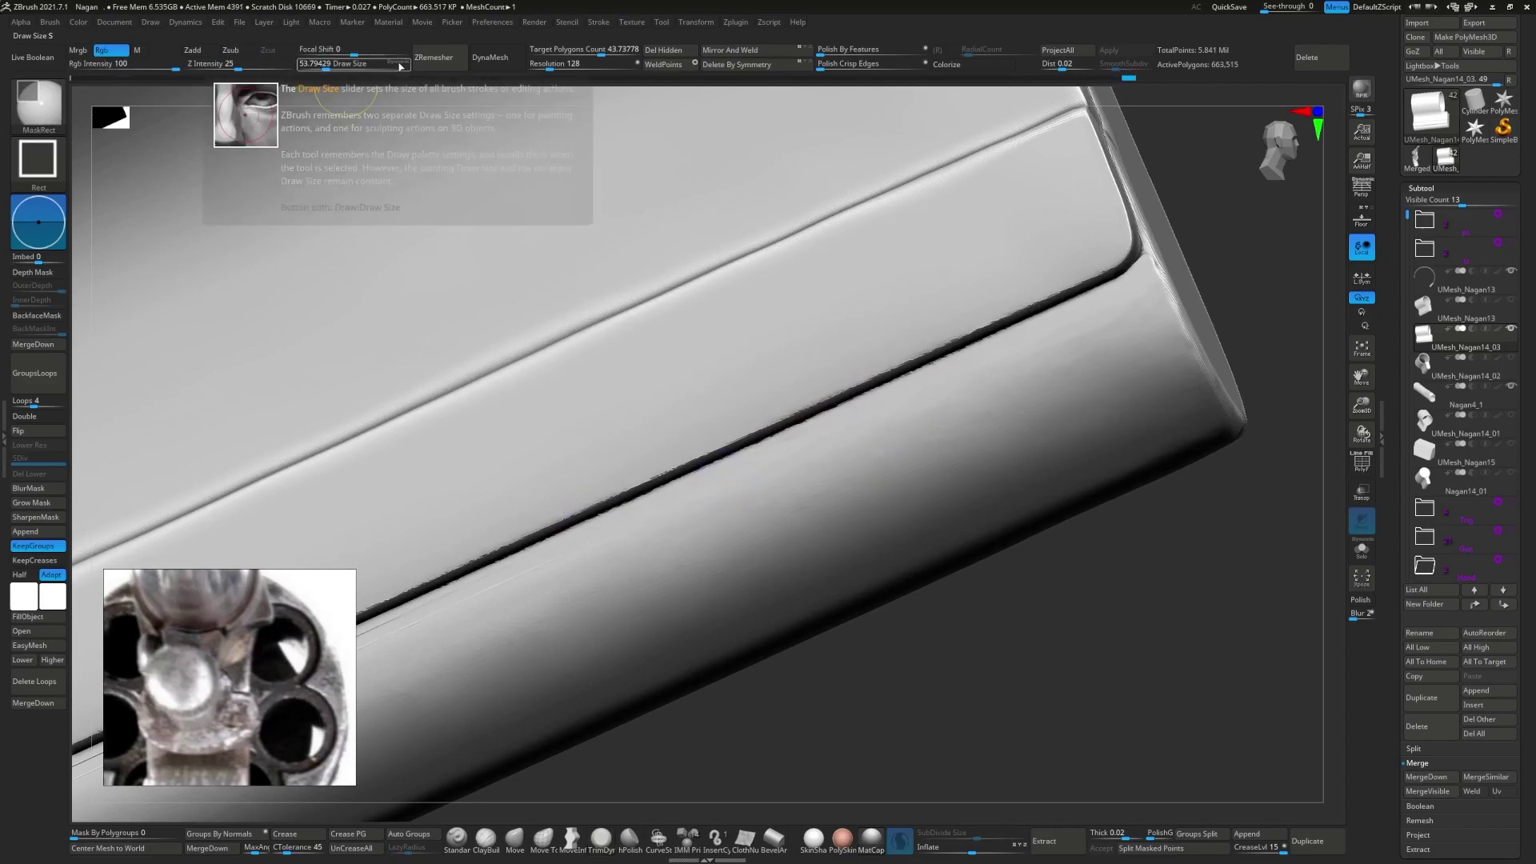
{"action": "left_click_drag", "start_coordinate": [326, 68], "coordinate": [379, 71]}
{"action": "left_click_drag", "start_coordinate": [648, 541], "coordinate": [552, 541]}
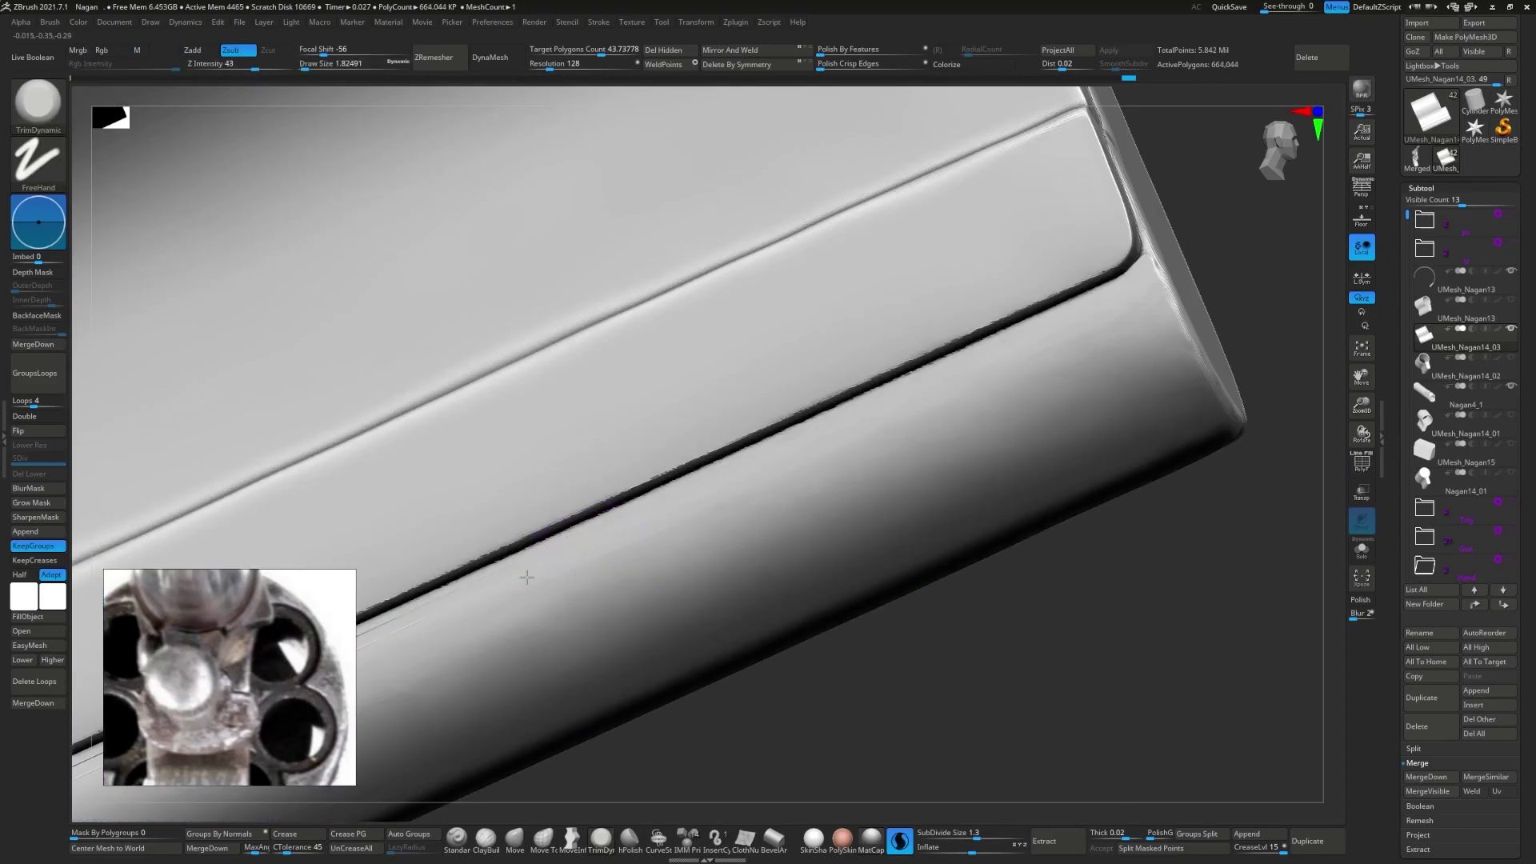
{"action": "mouse_move", "coordinate": [527, 577]}
{"action": "right_mouse_down"}
{"action": "mouse_move", "coordinate": [533, 555]}
{"action": "mouse_move", "coordinate": [501, 553]}
{"action": "mouse_move", "coordinate": [581, 447]}
{"action": "right_mouse_up"}
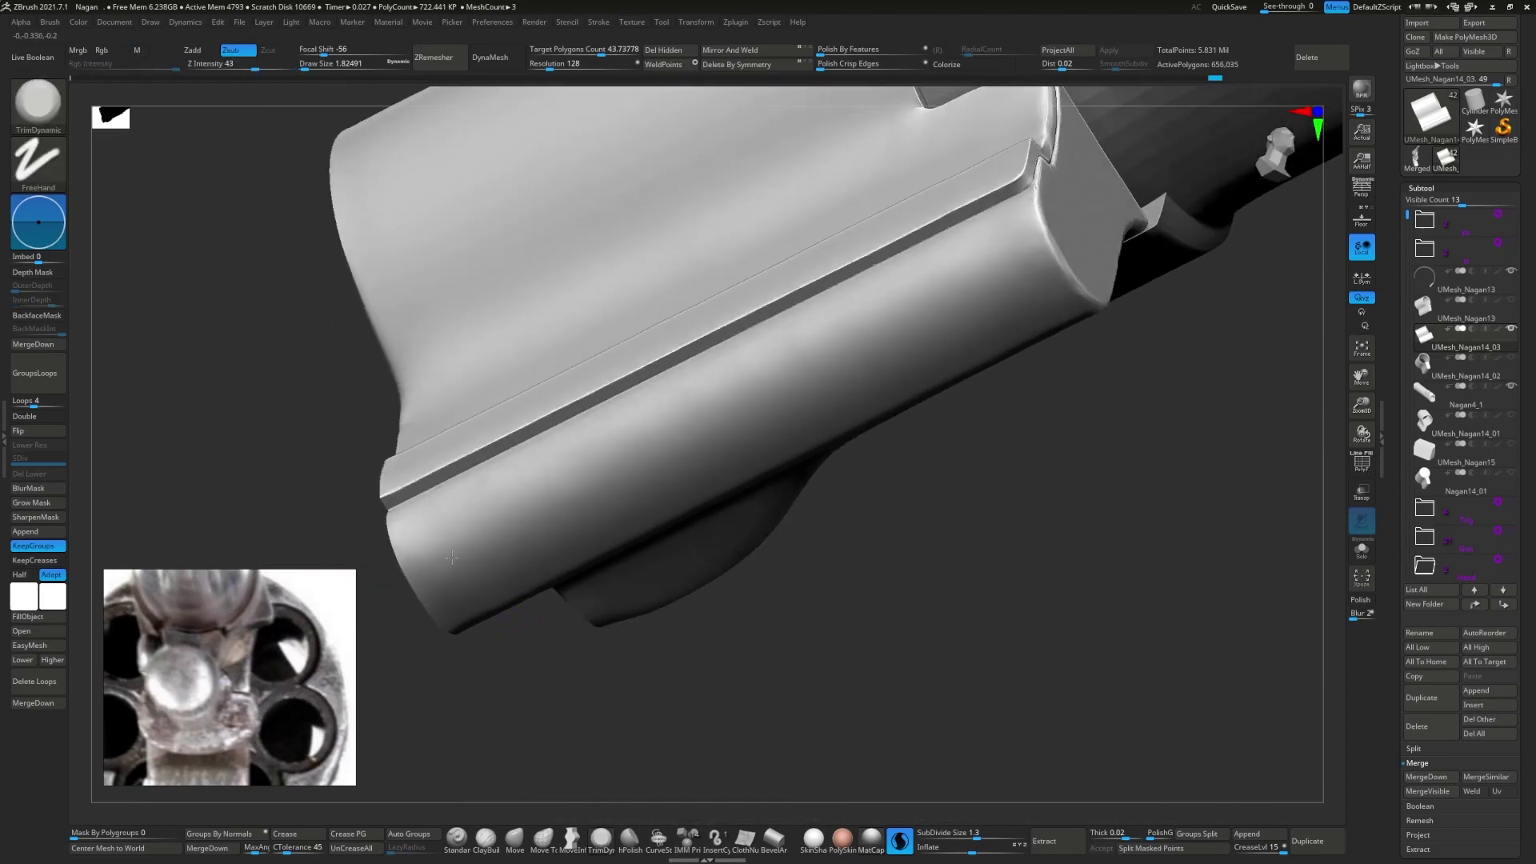
{"action": "left_click_drag", "start_coordinate": [452, 558], "coordinate": [581, 538]}
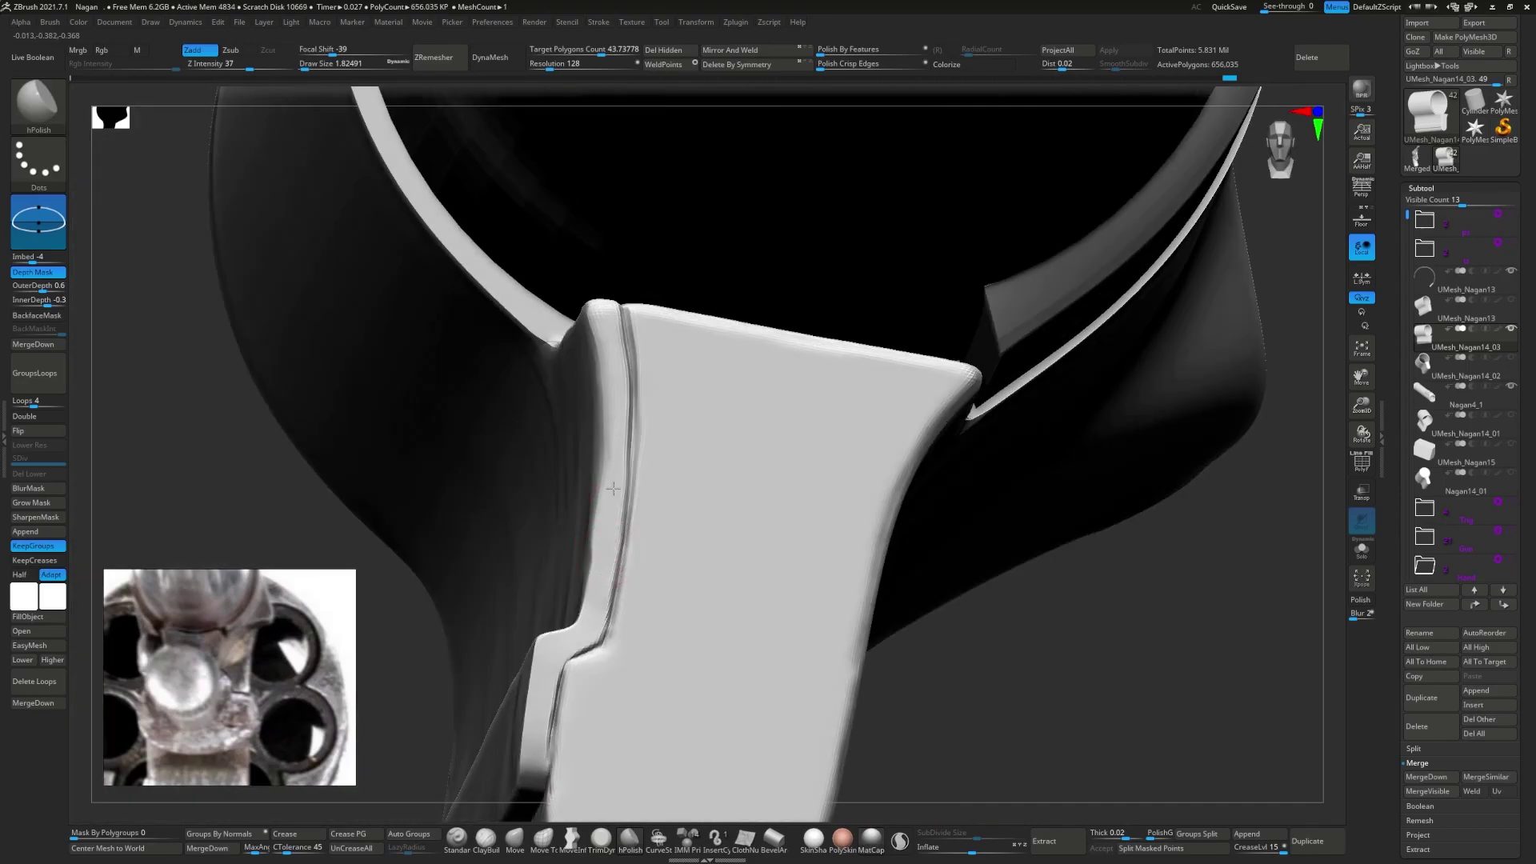
{"action": "left_click_drag", "start_coordinate": [603, 574], "coordinate": [586, 502]}
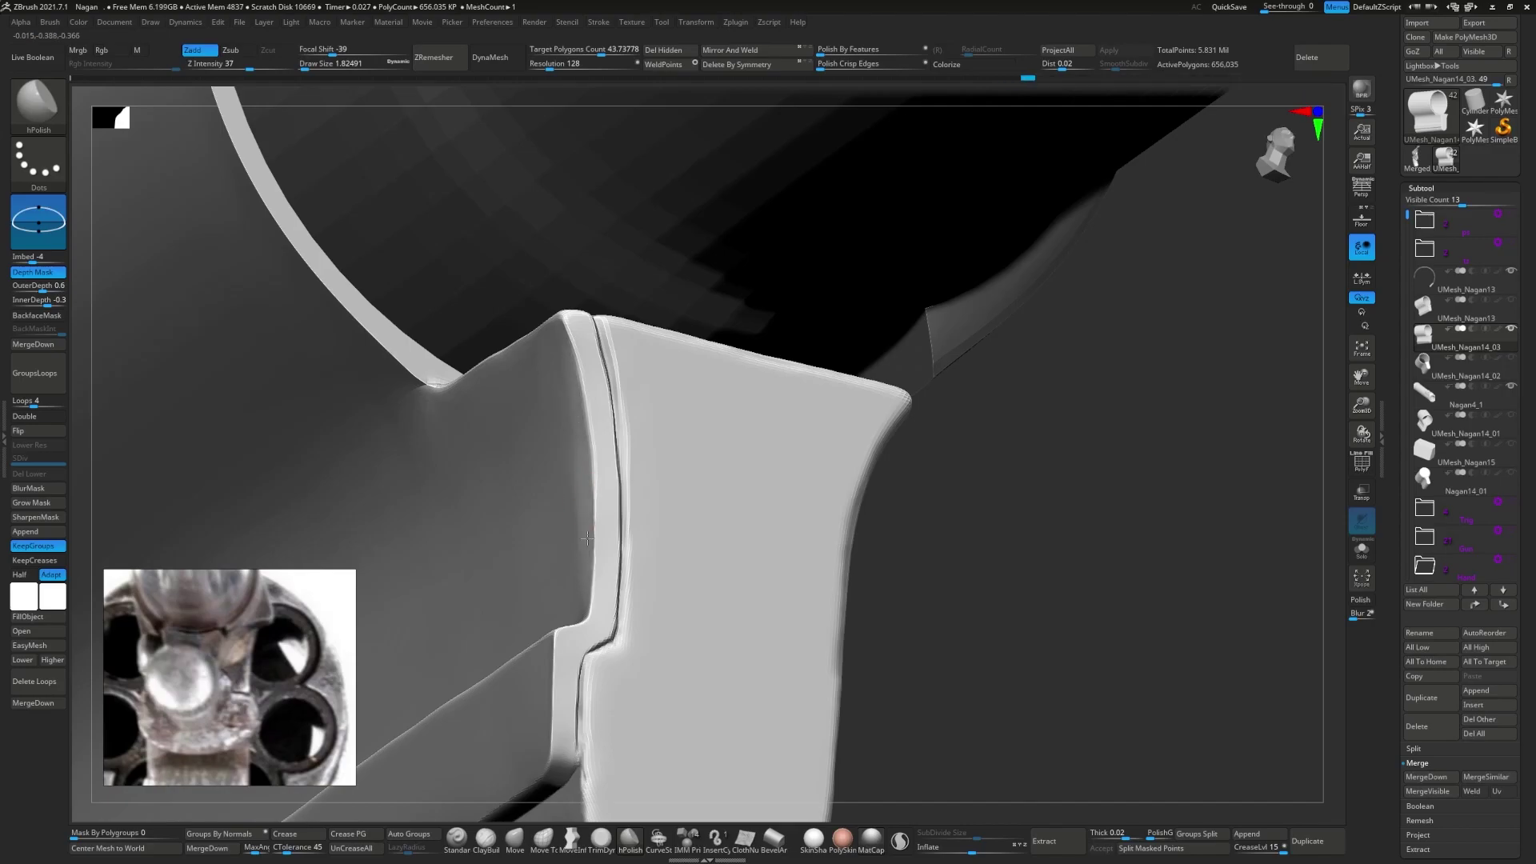
{"action": "right_click_drag", "start_coordinate": [588, 464], "coordinate": [588, 594]}
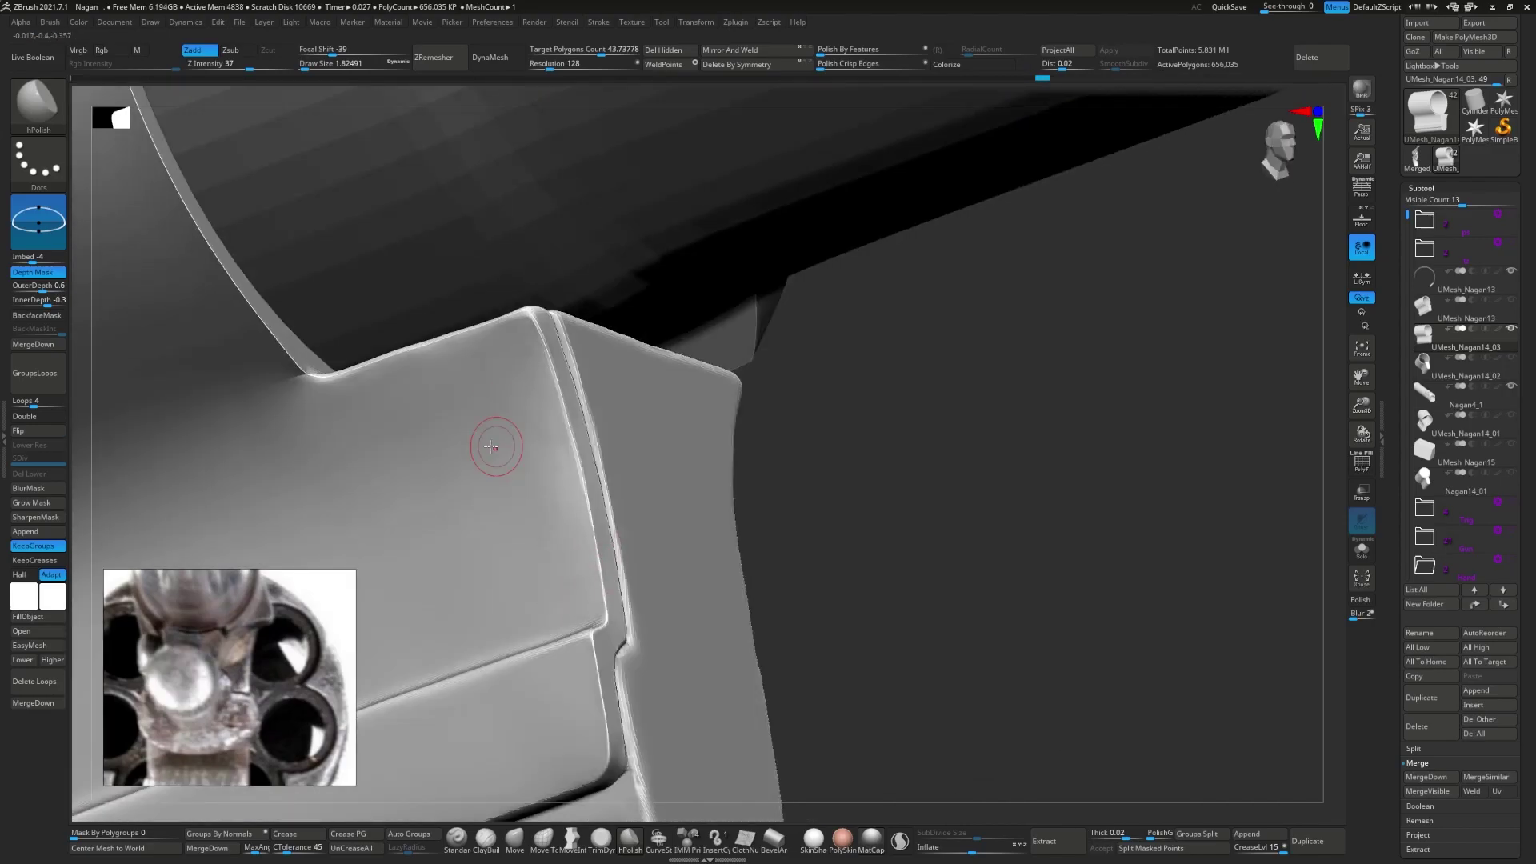
{"action": "right_click_drag", "start_coordinate": [491, 446], "coordinate": [541, 427]}
{"action": "mouse_move", "coordinate": [520, 480]}
{"action": "right_mouse_down"}
{"action": "mouse_move", "coordinate": [543, 389]}
{"action": "mouse_move", "coordinate": [888, 558]}
{"action": "mouse_move", "coordinate": [878, 577]}
{"action": "right_mouse_up"}
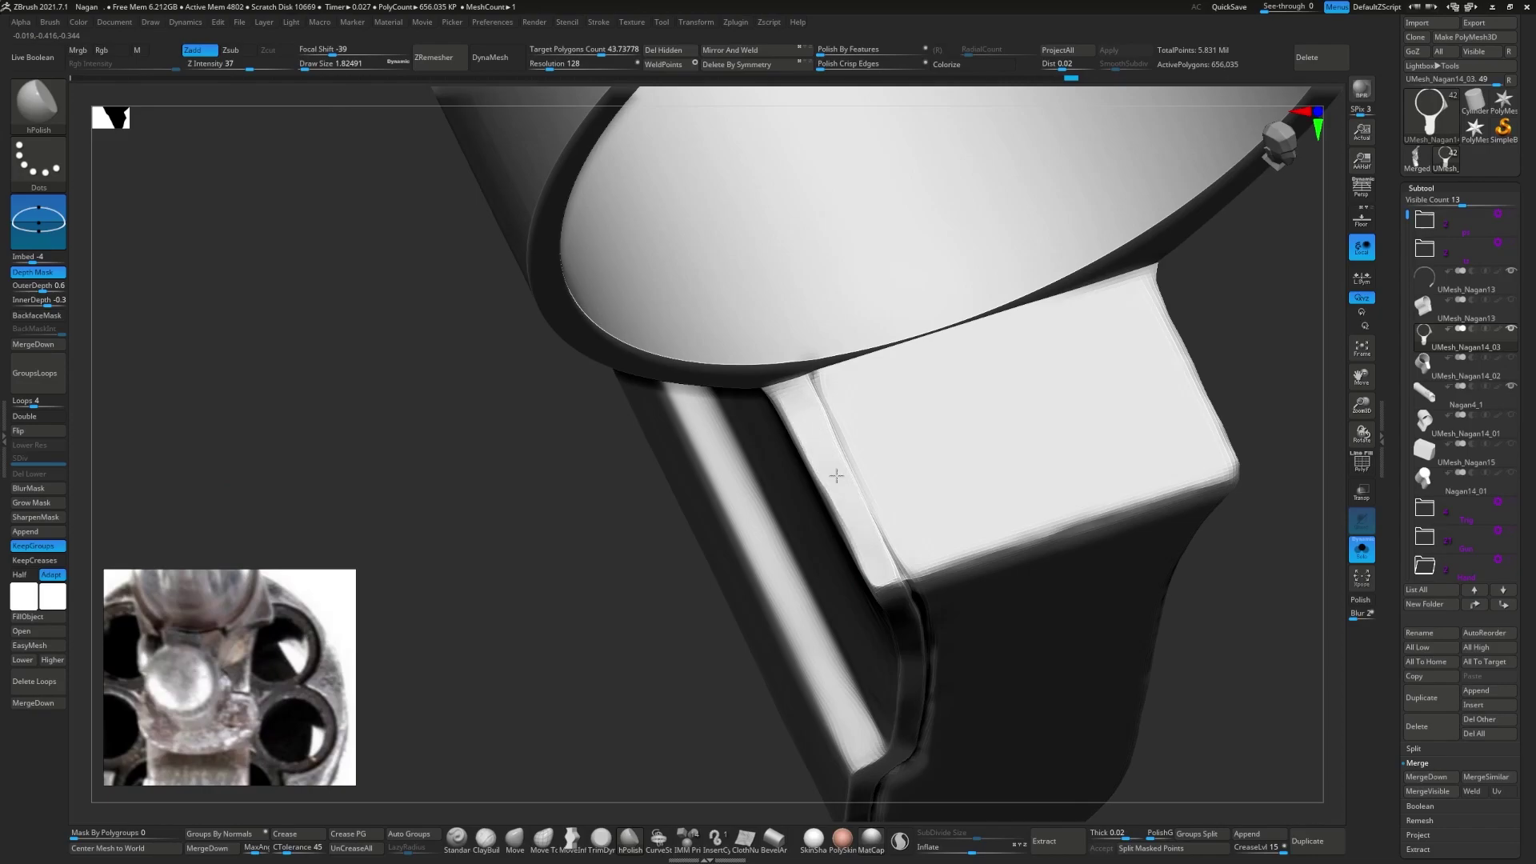
{"action": "right_click_drag", "start_coordinate": [836, 476], "coordinate": [822, 500]}
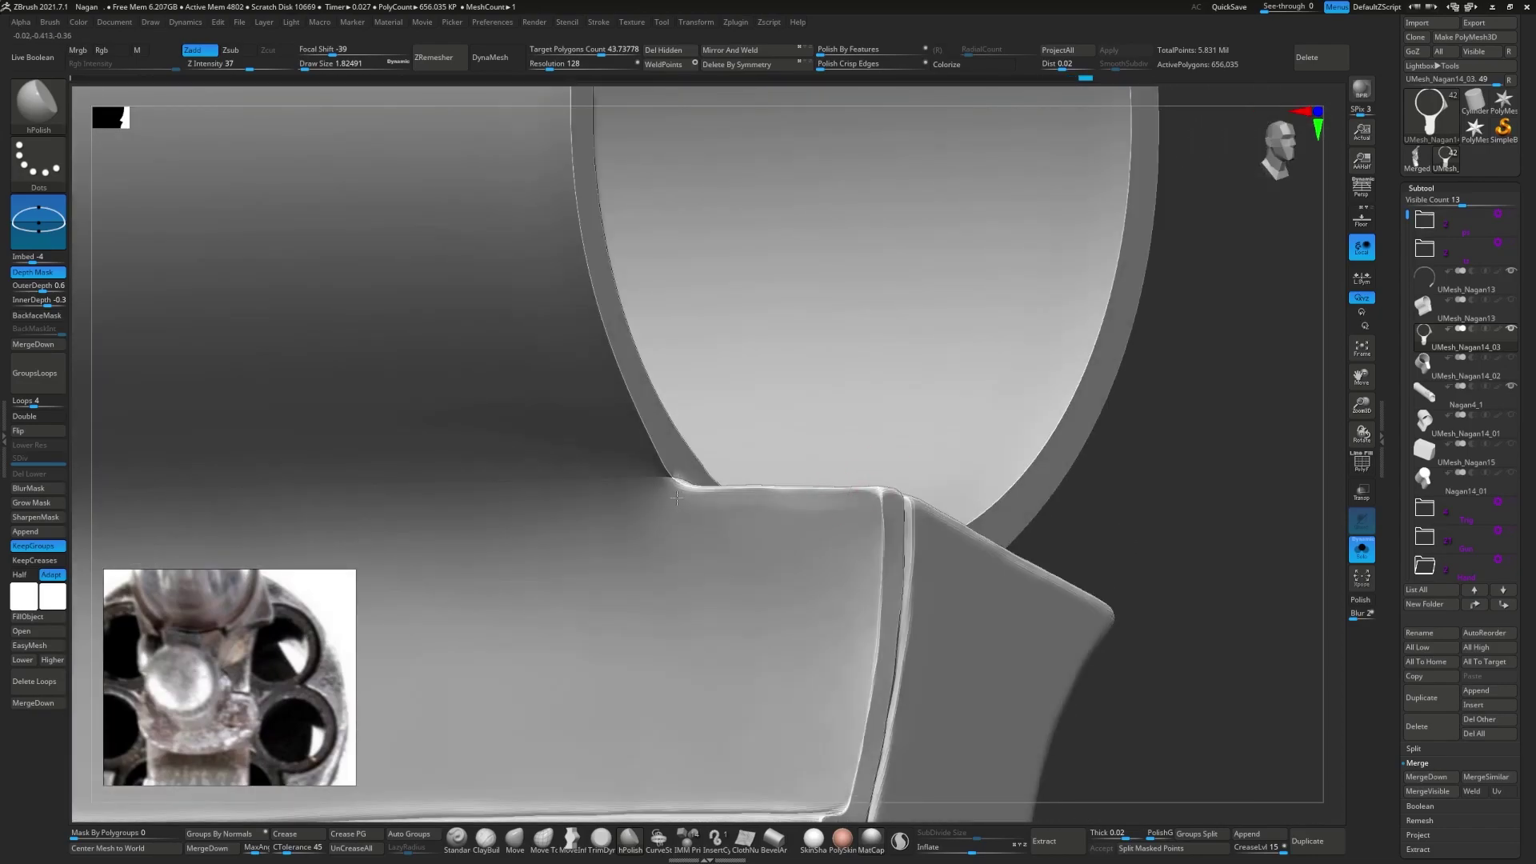
{"action": "mouse_move", "coordinate": [739, 529]}
{"action": "right_mouse_down"}
{"action": "mouse_move", "coordinate": [702, 496]}
{"action": "mouse_move", "coordinate": [988, 504]}
{"action": "right_mouse_up"}
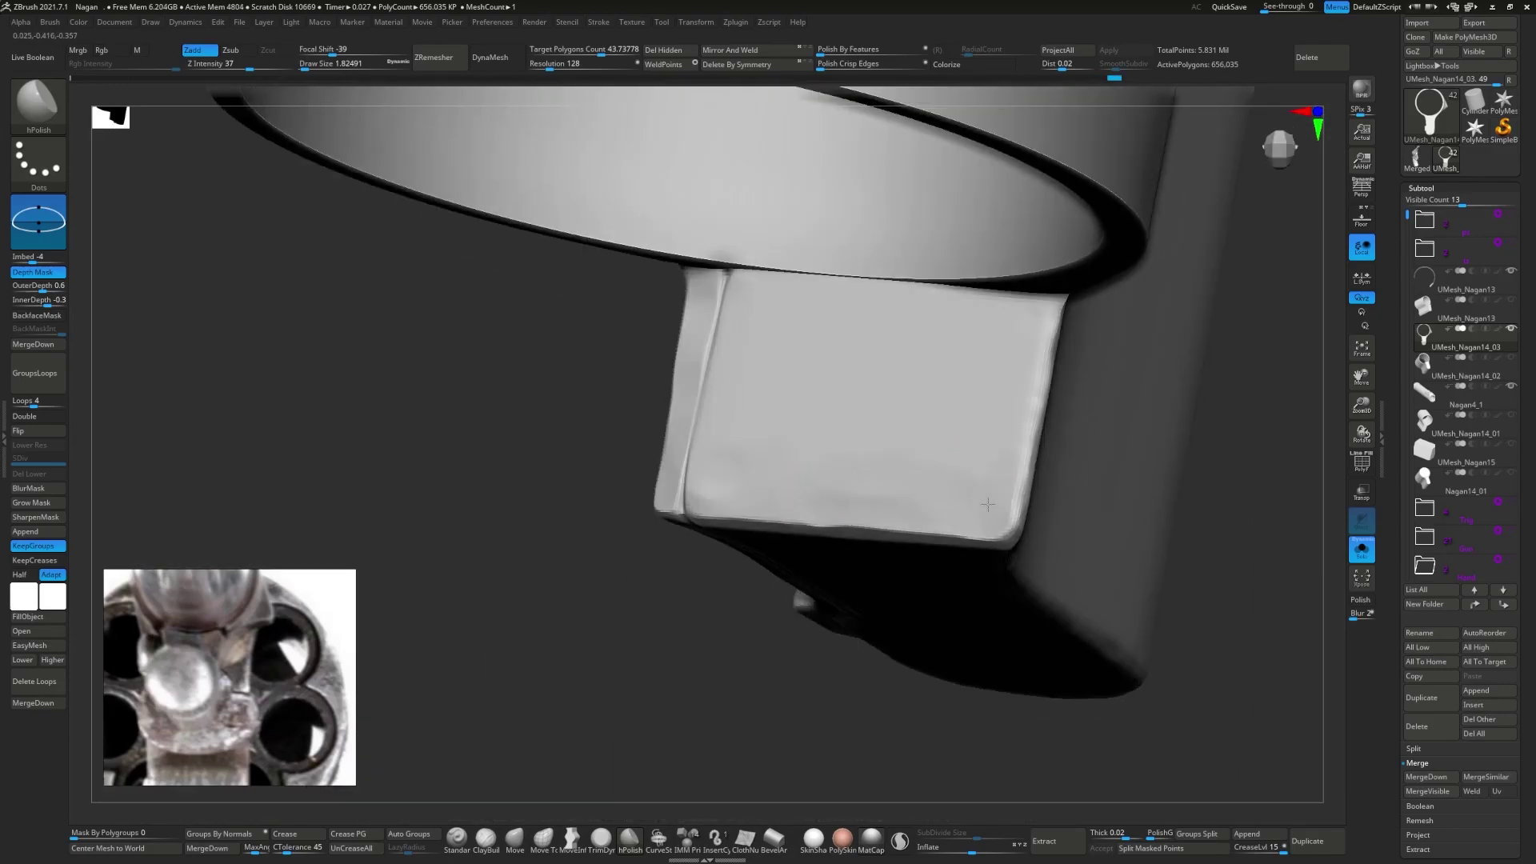
{"action": "right_click_drag", "start_coordinate": [750, 430], "coordinate": [738, 439]}
- Select DamStandard, smooth the rough groove at the corner, and re-cut the crease there
{"action": "key", "text": "b"}
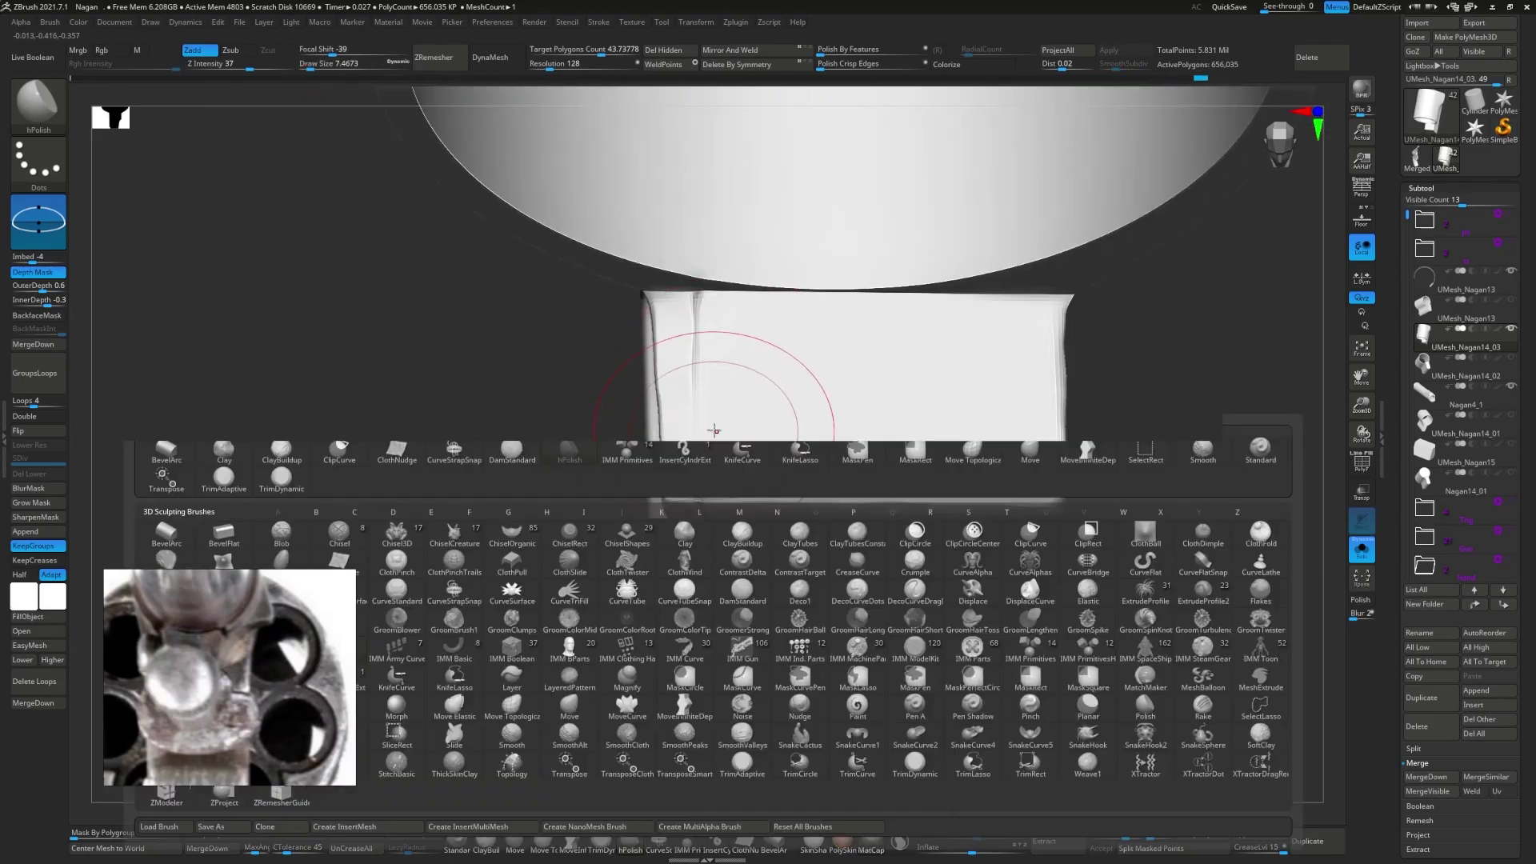
{"action": "key", "text": "d"}
{"action": "key", "text": "s"}
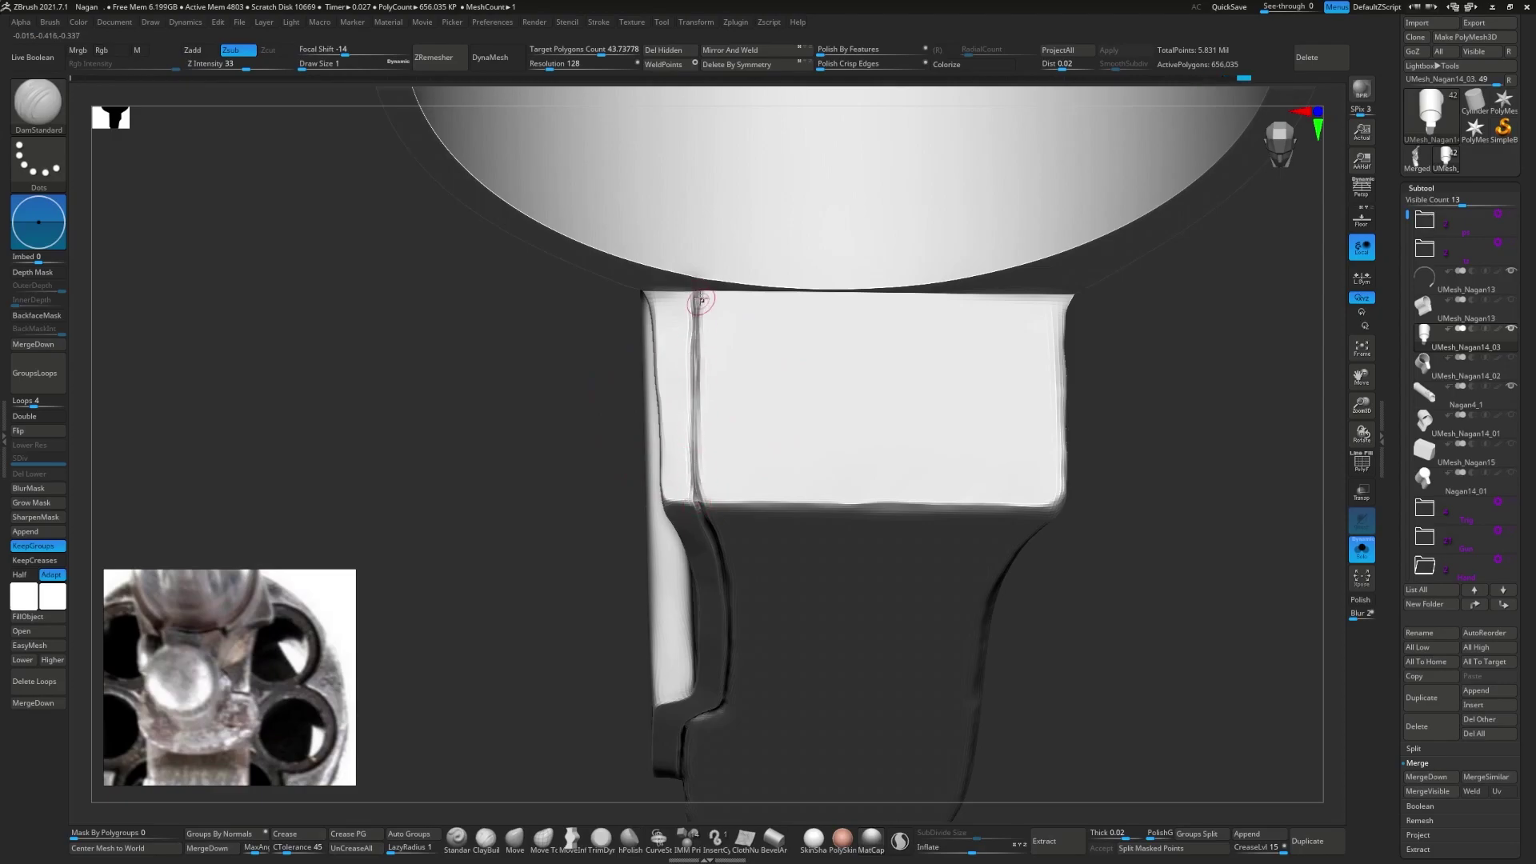
{"action": "mouse_move", "coordinate": [701, 301]}
{"action": "right_mouse_down"}
{"action": "mouse_move", "coordinate": [696, 439]}
{"action": "mouse_move", "coordinate": [663, 480]}
{"action": "mouse_move", "coordinate": [678, 531]}
{"action": "mouse_move", "coordinate": [687, 505]}
{"action": "mouse_move", "coordinate": [1000, 549]}
{"action": "mouse_move", "coordinate": [664, 536]}
{"action": "mouse_move", "coordinate": [808, 480]}
{"action": "right_mouse_up"}
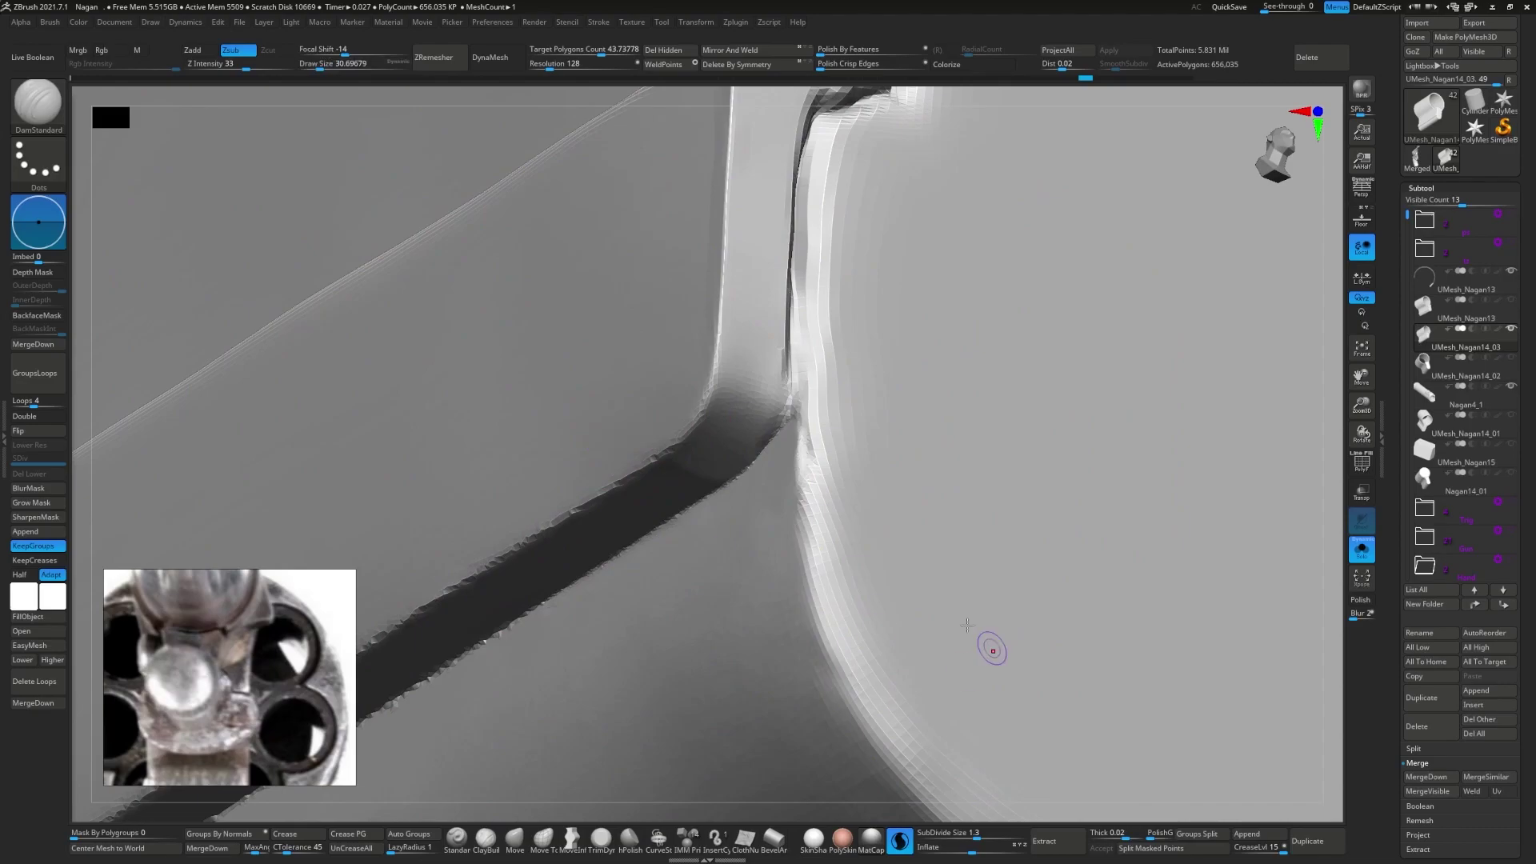
{"action": "key", "text": "shift+f"}
{"action": "left_click_drag", "start_coordinate": [748, 360], "coordinate": [744, 412], "text": "shift"}
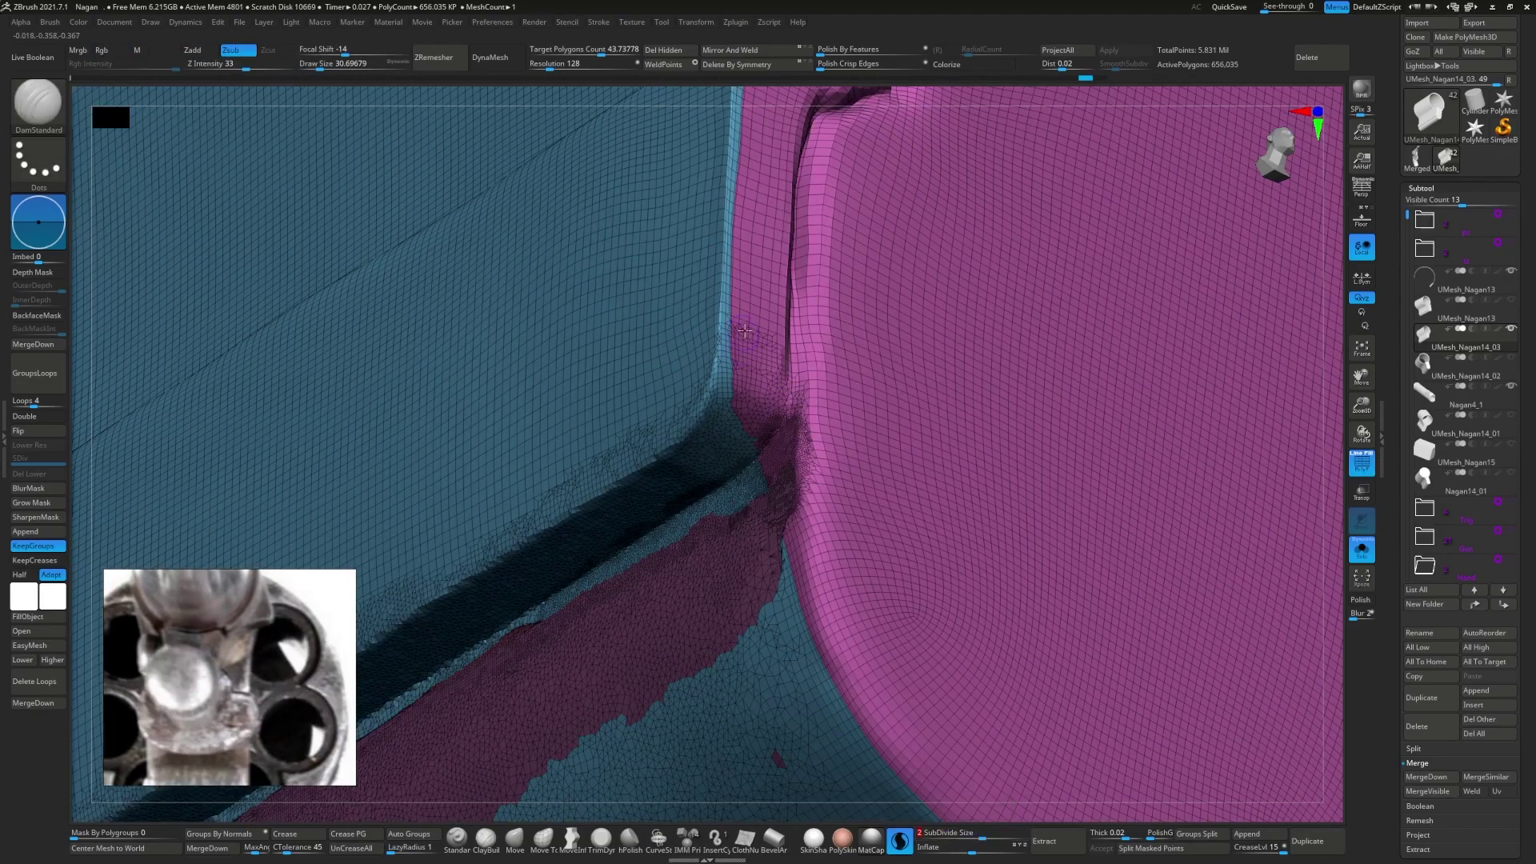
{"action": "key", "text": "shift+f"}
{"action": "left_click_drag", "start_coordinate": [784, 348], "coordinate": [788, 367]}
{"action": "mouse_move", "coordinate": [784, 412]}
{"action": "right_mouse_down"}
{"action": "mouse_move", "coordinate": [722, 481]}
{"action": "mouse_move", "coordinate": [641, 490]}
{"action": "right_mouse_up"}
- Pick Slash3 and recut the groove's lower edge, checking it with PolyFrame
{"action": "key", "text": "b"}
{"action": "key", "text": "m"}
{"action": "key", "text": "r"}
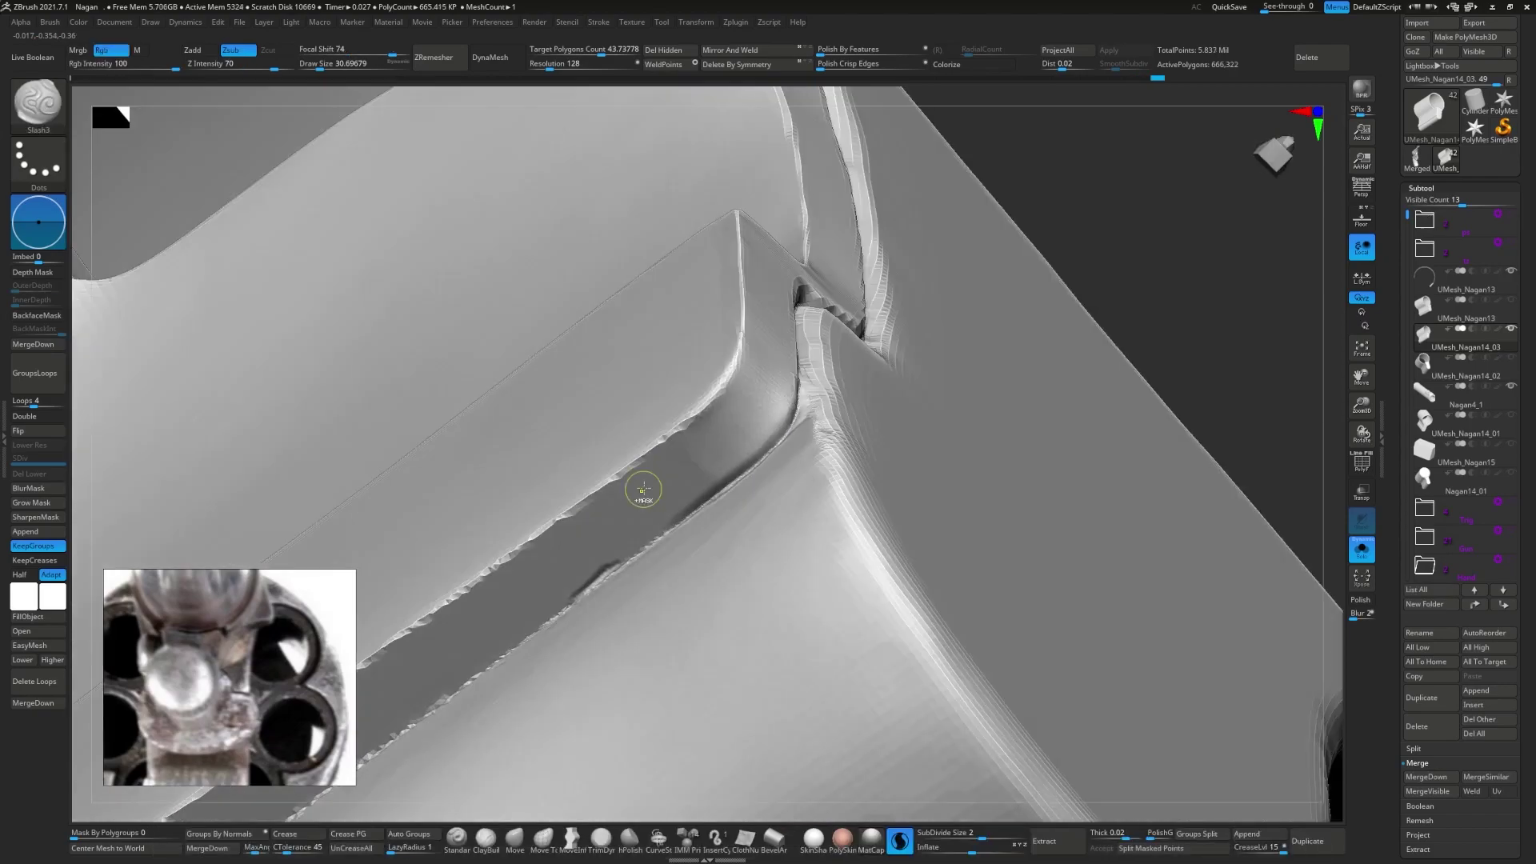
{"action": "left_click_drag", "start_coordinate": [764, 414], "coordinate": [770, 420]}
{"action": "mouse_move", "coordinate": [769, 420]}
{"action": "right_mouse_down"}
{"action": "mouse_move", "coordinate": [597, 558]}
{"action": "mouse_move", "coordinate": [858, 387]}
{"action": "right_mouse_up"}
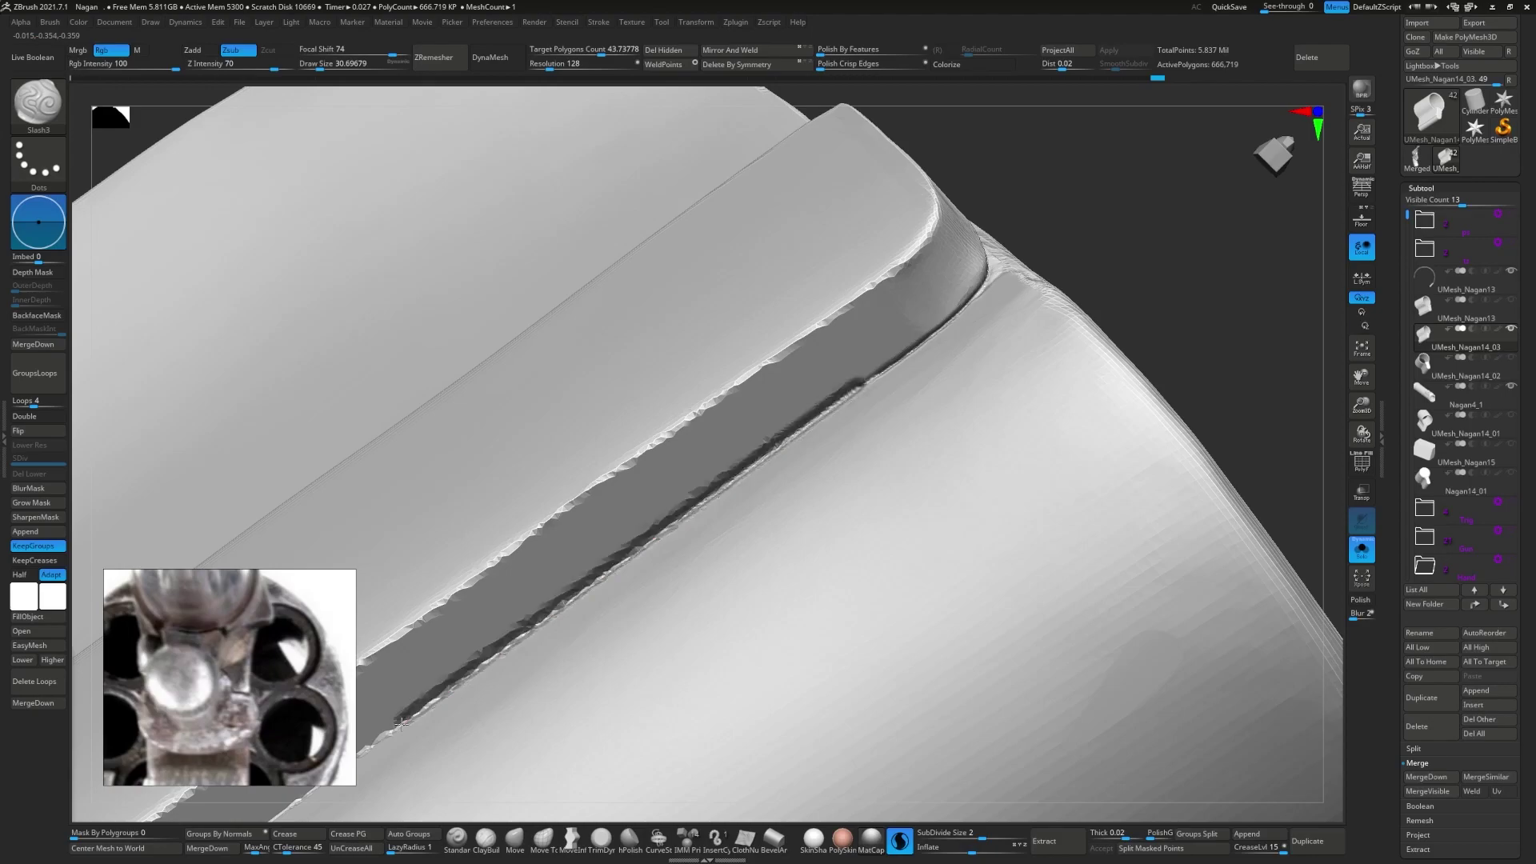
{"action": "left_click_drag", "start_coordinate": [375, 742], "coordinate": [854, 388]}
{"action": "key", "text": "shift+f"}
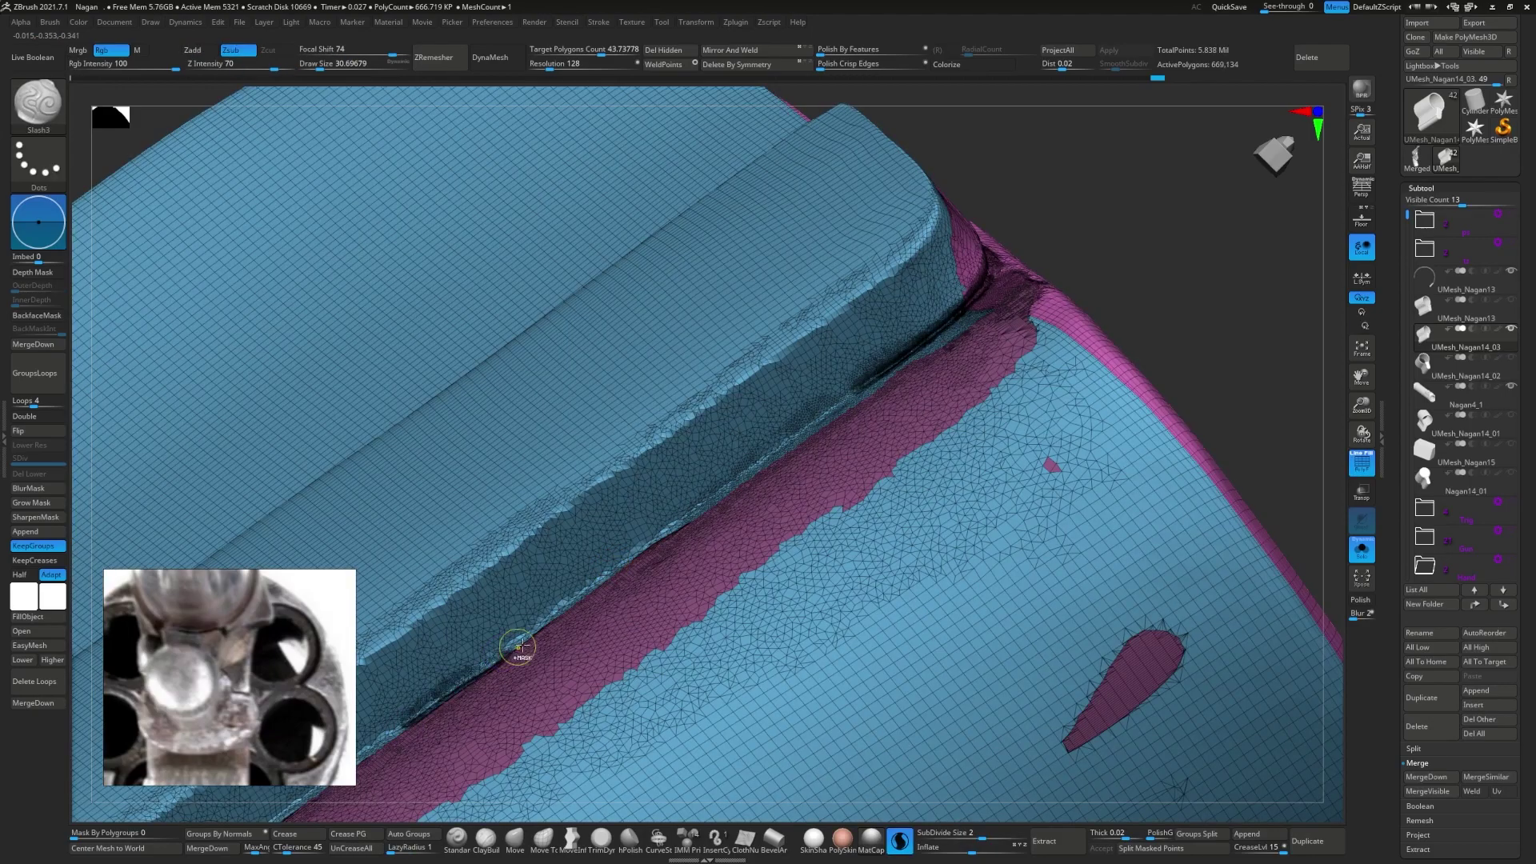
{"action": "key", "text": "shift+f"}
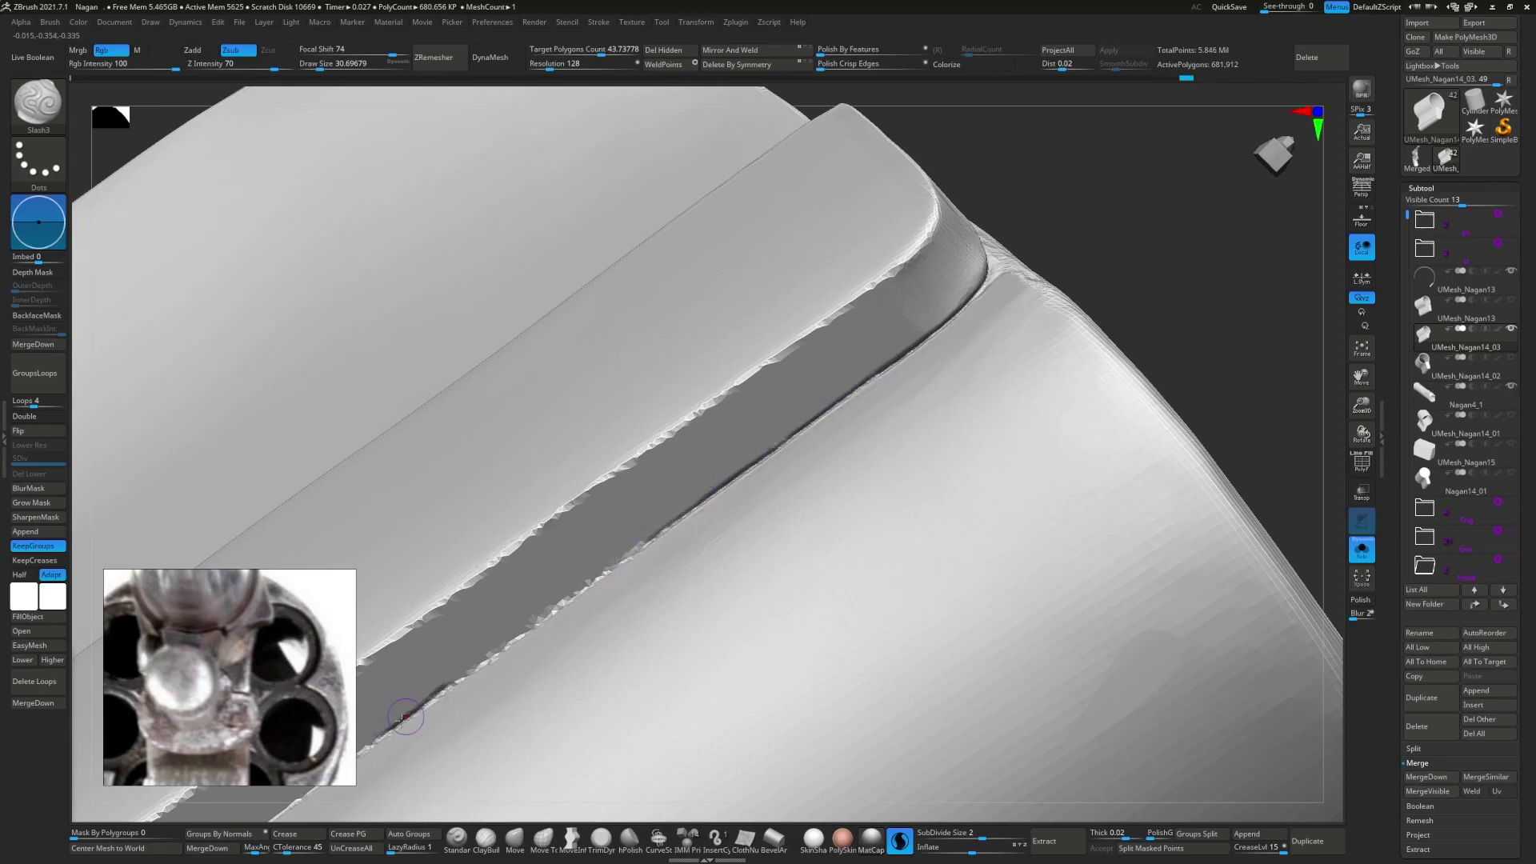
{"action": "left_click_drag", "start_coordinate": [404, 718], "coordinate": [608, 572]}
{"action": "right_click_drag", "start_coordinate": [608, 572], "coordinate": [912, 352], "text": "ctrl"}
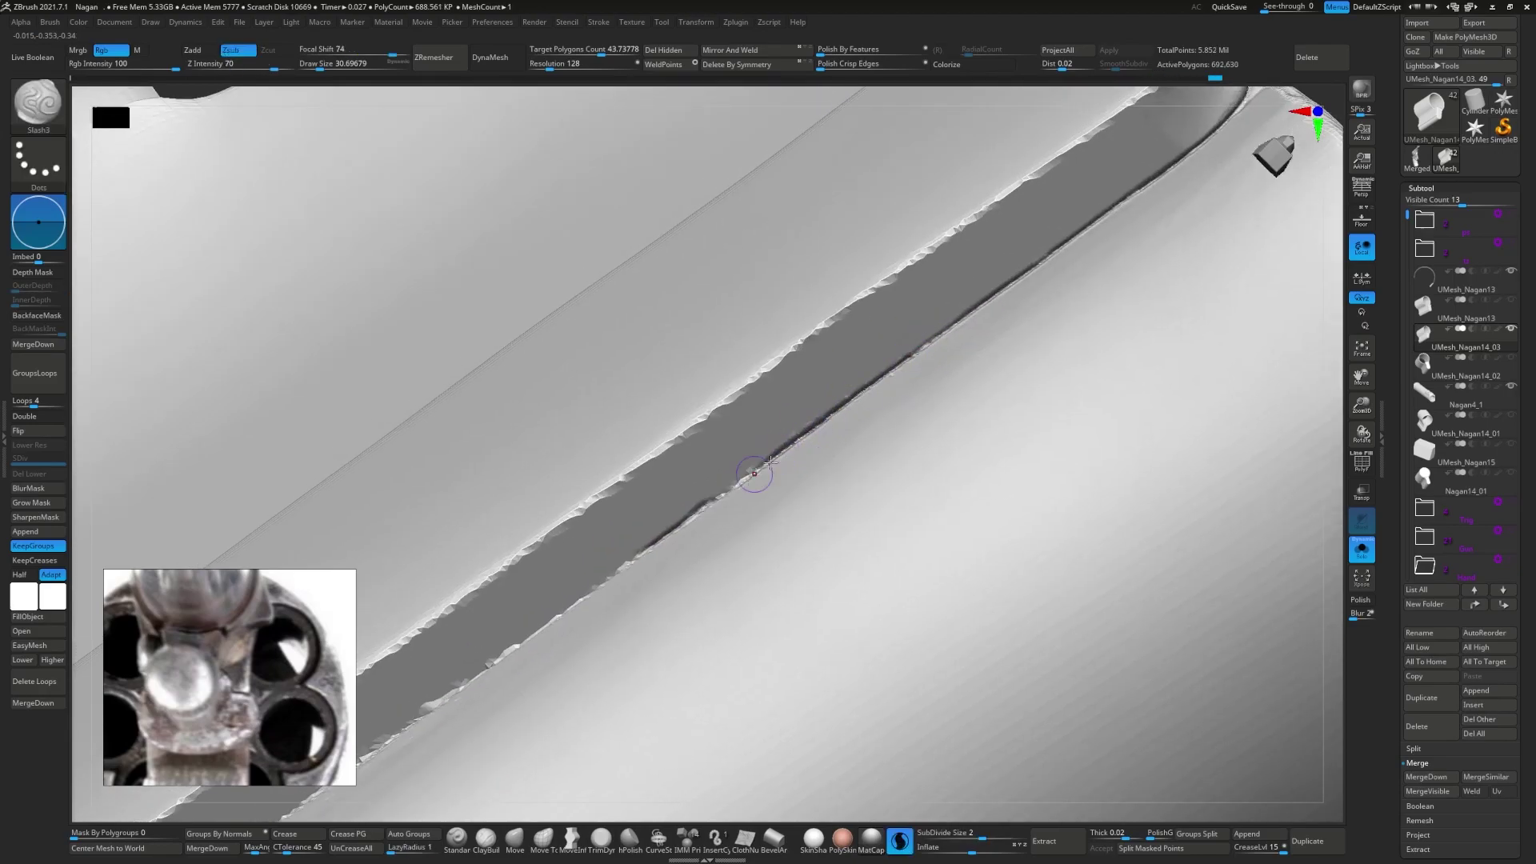
{"action": "left_click_drag", "start_coordinate": [824, 421], "coordinate": [780, 432]}
- Sharpen the band's lower edge along the rest of the groove, undoing one bad stroke
{"action": "left_click_drag", "start_coordinate": [613, 555], "coordinate": [987, 344]}
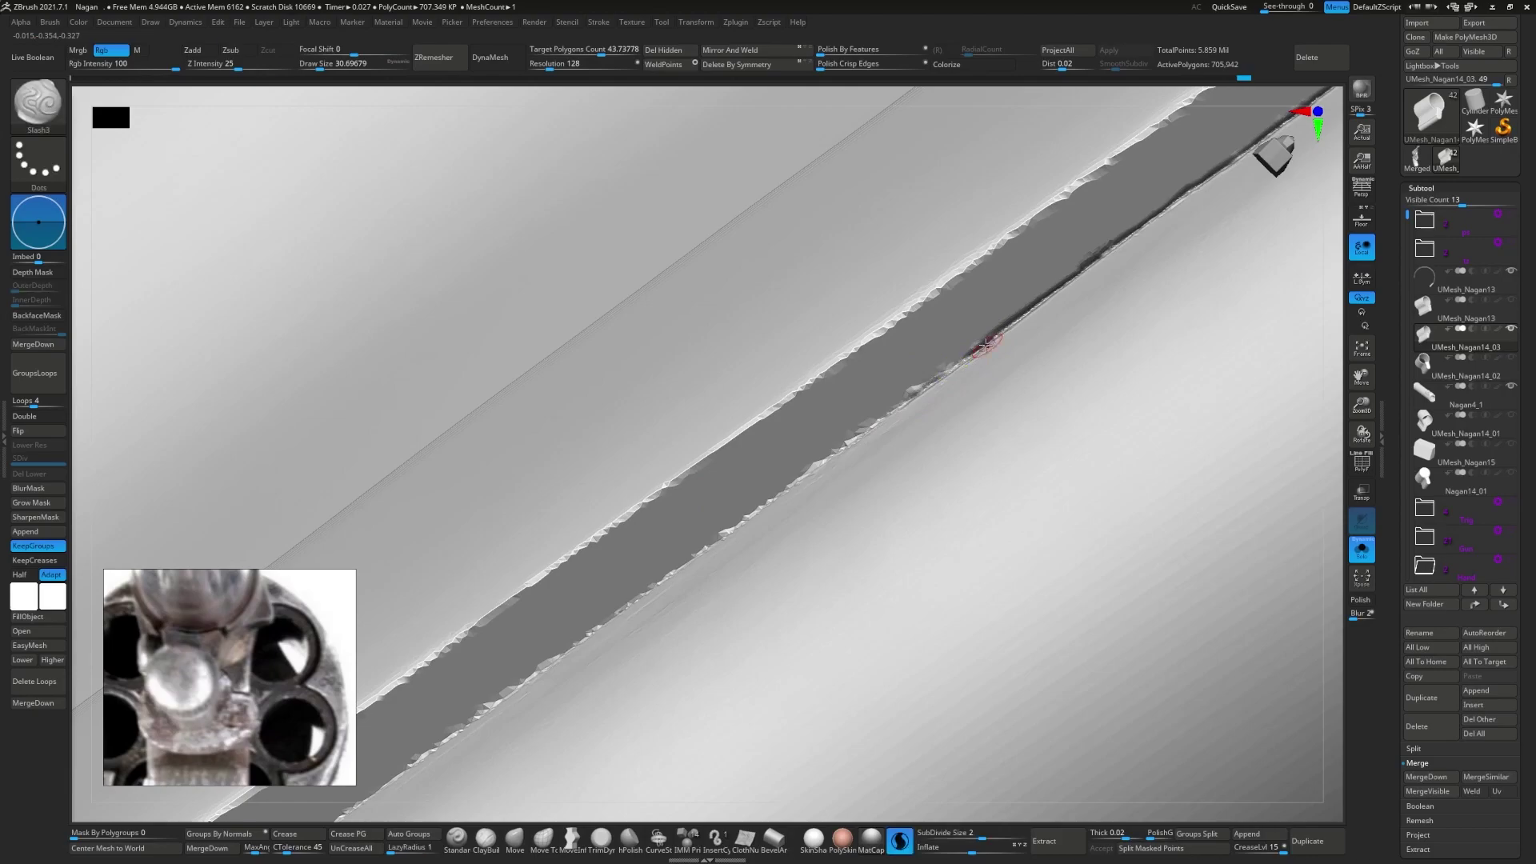
{"action": "left_click_drag", "start_coordinate": [866, 426], "coordinate": [730, 531]}
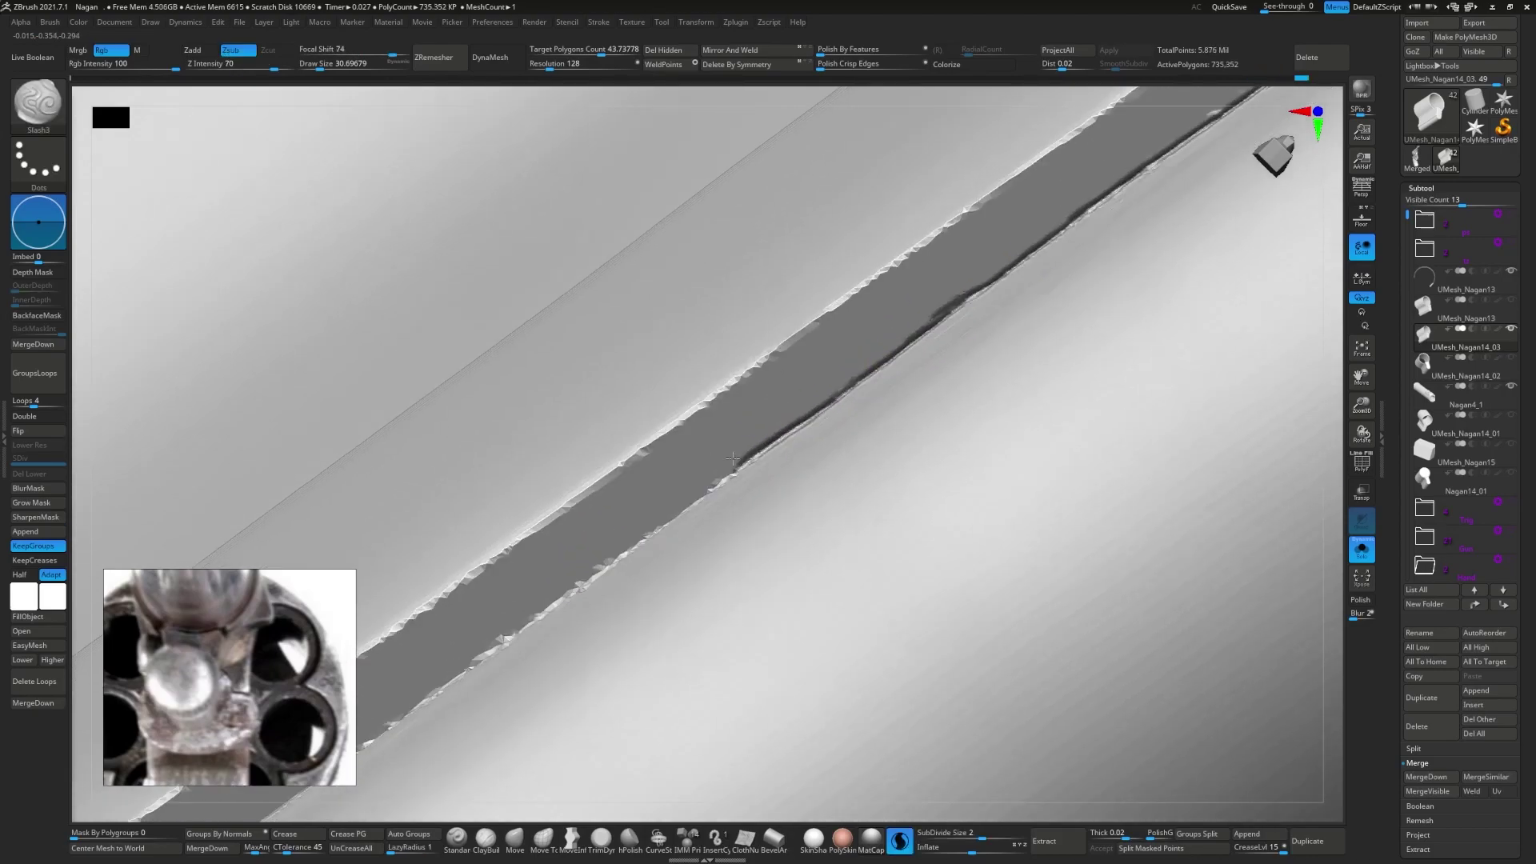
{"action": "mouse_move", "coordinate": [832, 411]}
{"action": "left_mouse_down"}
{"action": "mouse_move", "coordinate": [866, 428]}
{"action": "mouse_move", "coordinate": [959, 323]}
{"action": "mouse_move", "coordinate": [927, 362]}
{"action": "left_mouse_up"}
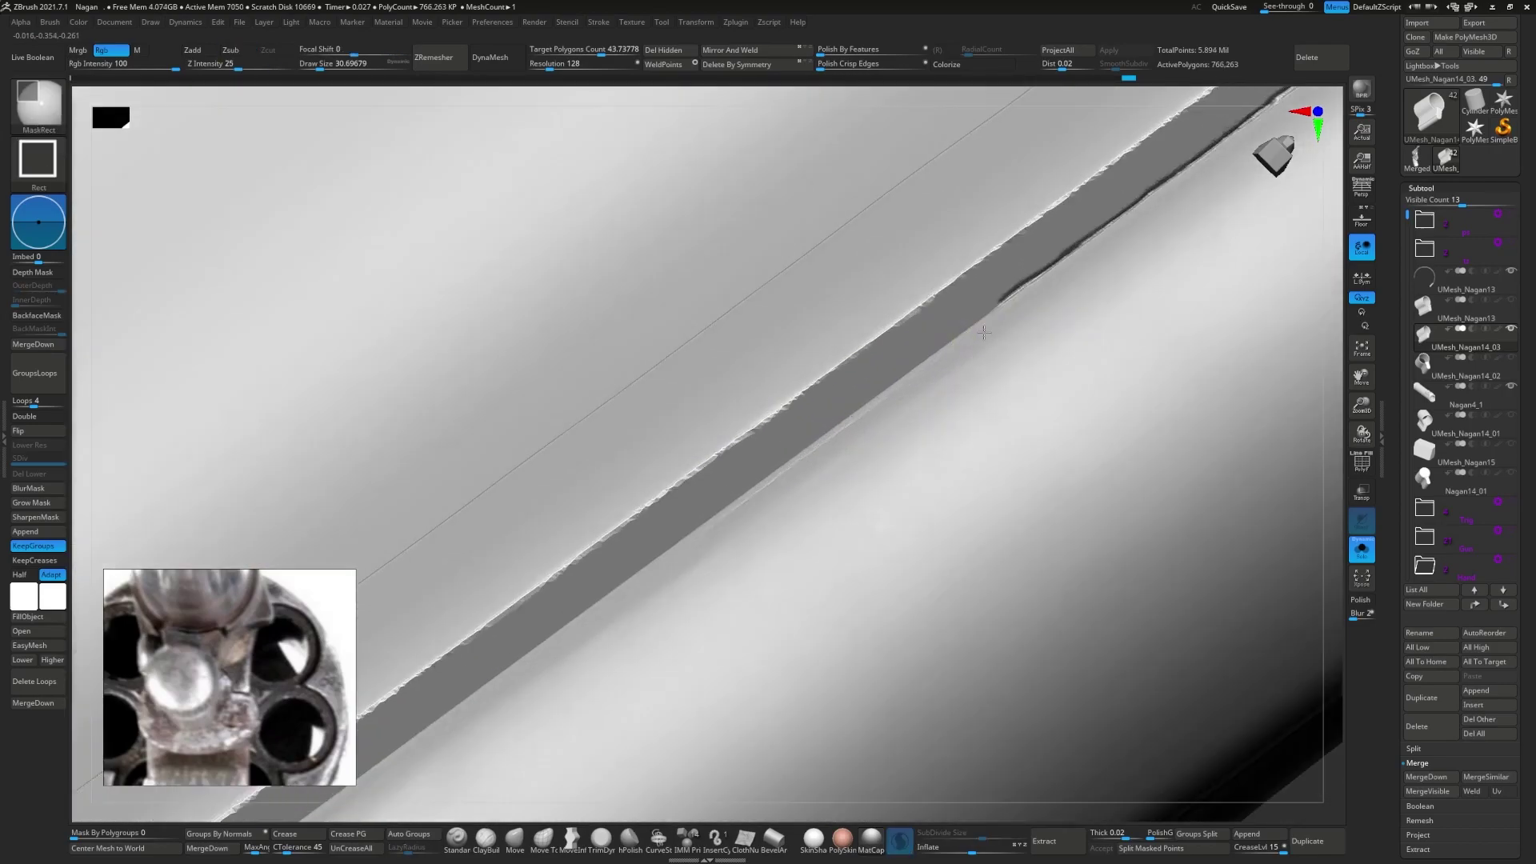
{"action": "left_click_drag", "start_coordinate": [818, 446], "coordinate": [844, 421]}
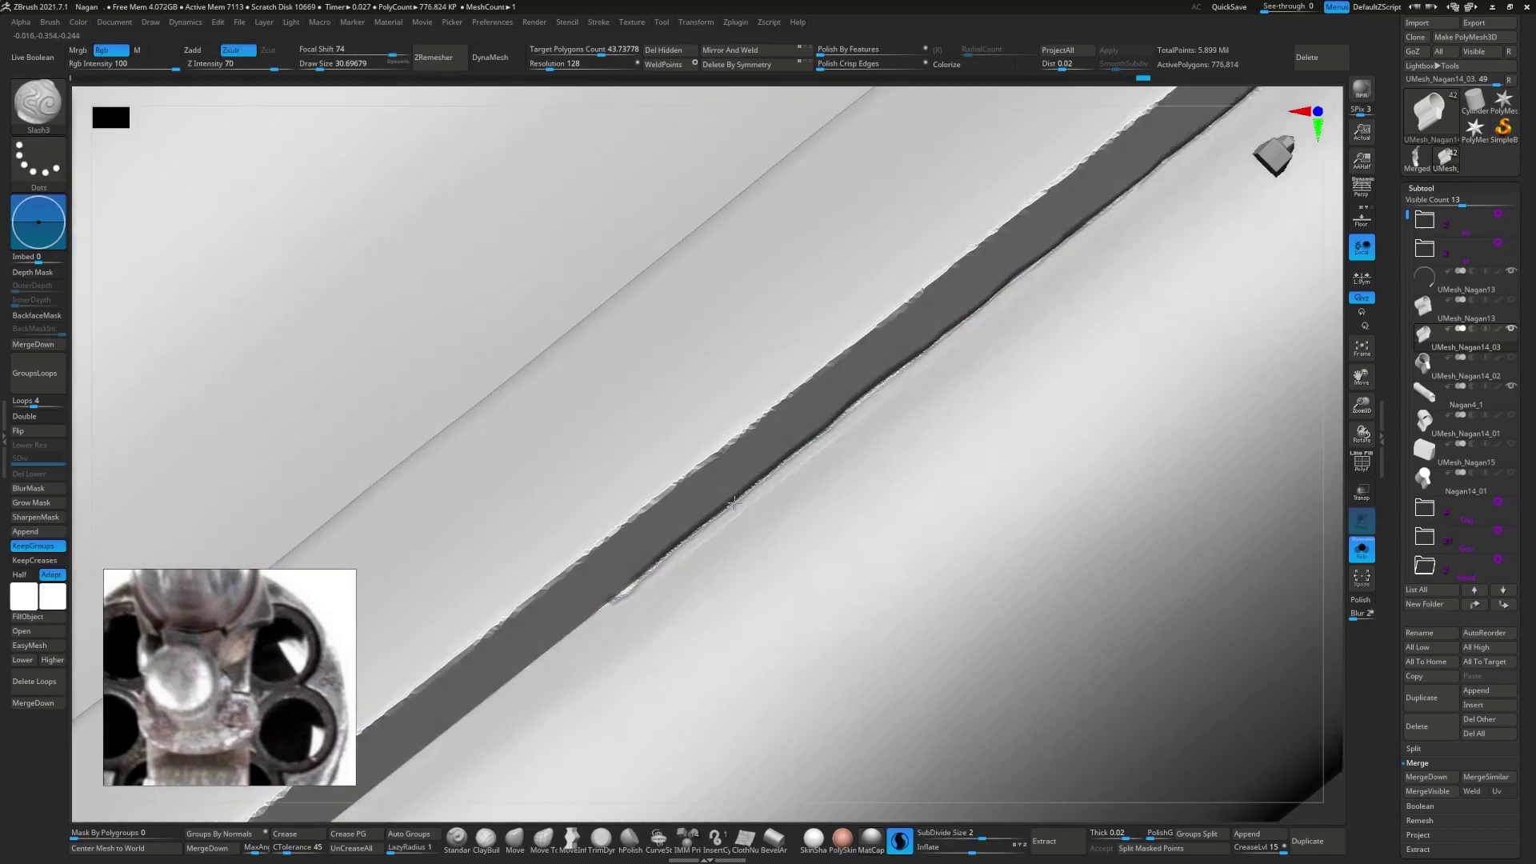
{"action": "left_click_drag", "start_coordinate": [676, 547], "coordinate": [1096, 264]}
{"action": "key", "text": "ctrl+z"}
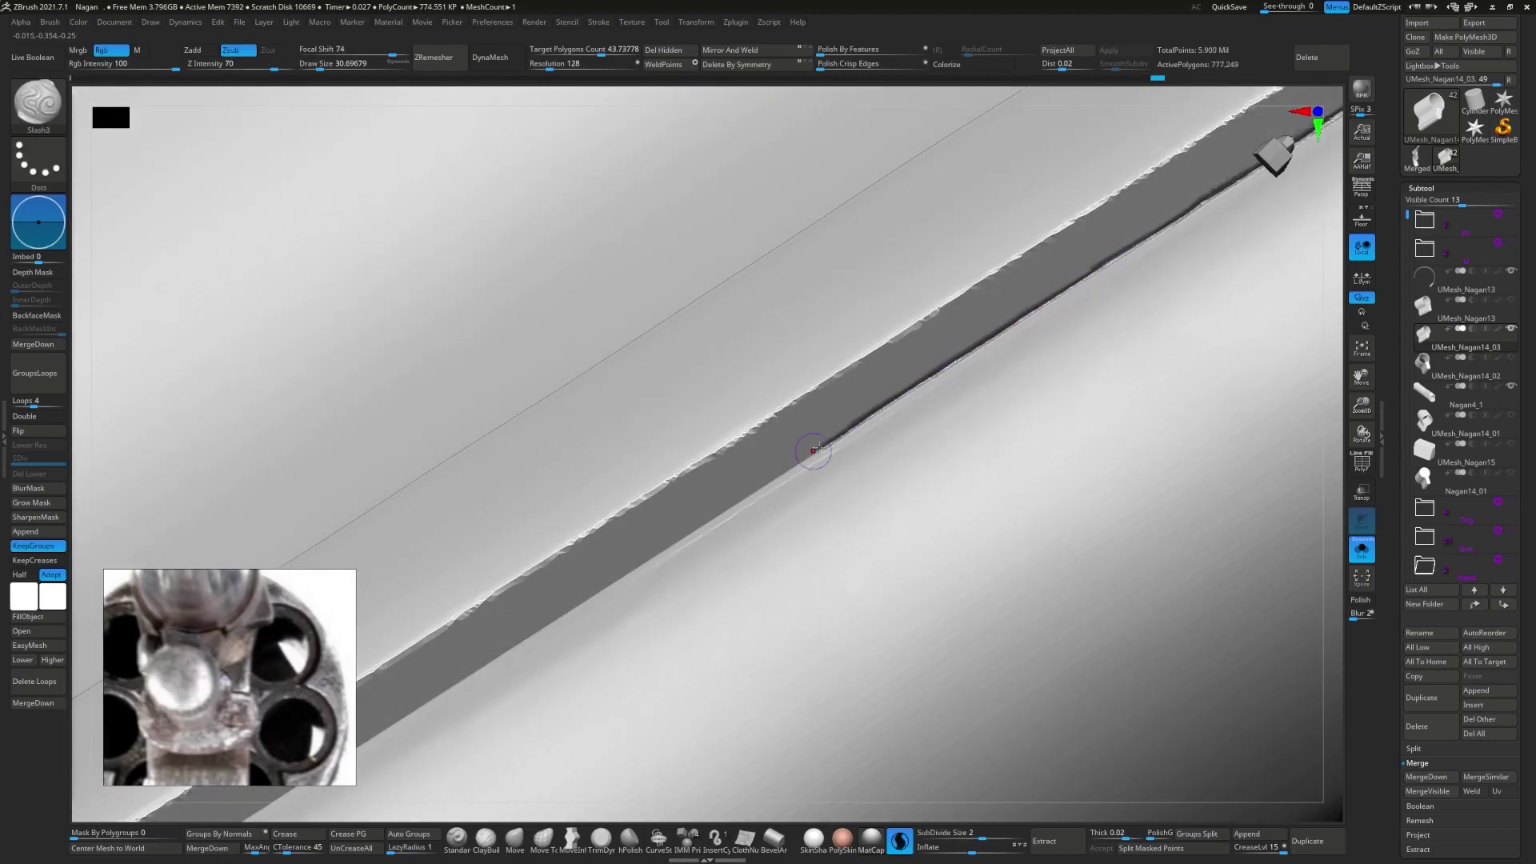
{"action": "left_click_drag", "start_coordinate": [814, 450], "coordinate": [696, 513]}
{"action": "left_click_drag", "start_coordinate": [599, 593], "coordinate": [1032, 308]}
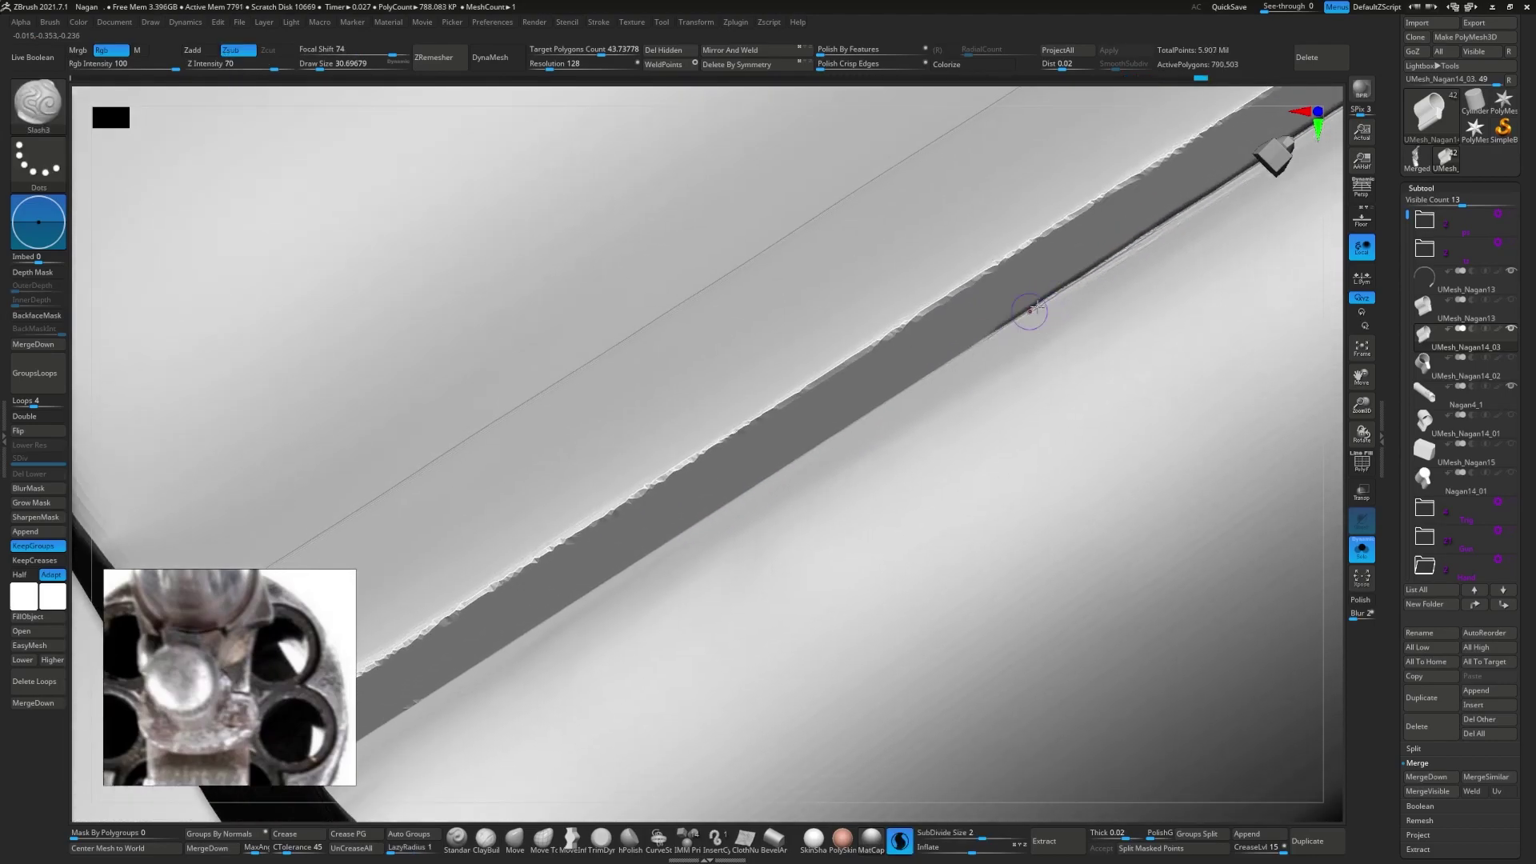
{"action": "left_click_drag", "start_coordinate": [805, 454], "coordinate": [754, 474]}
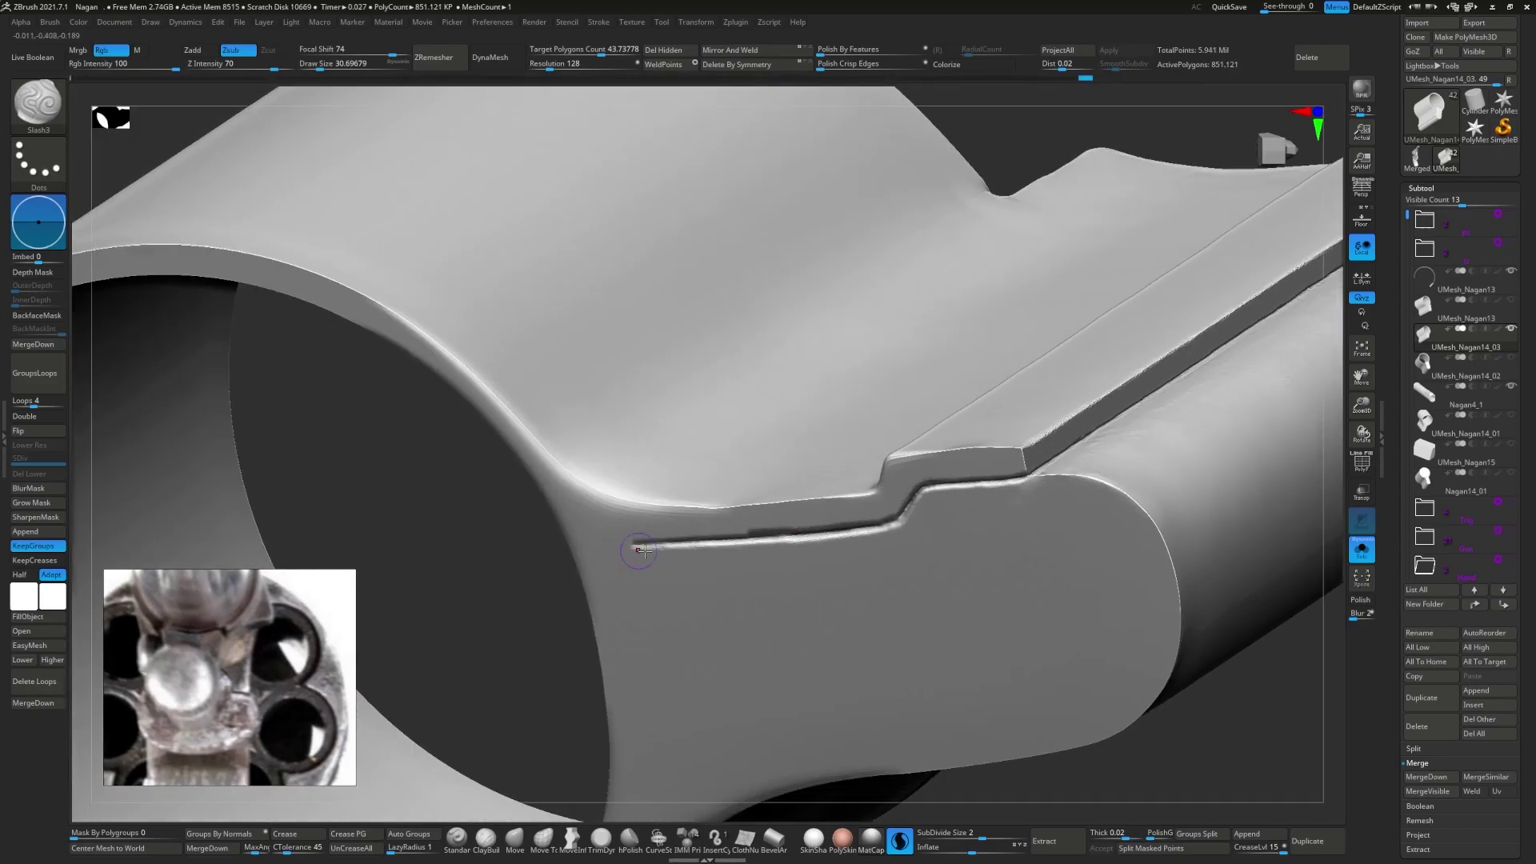
- Smooth the crease by the barrel opening, then carve the curved side seam deeper with Slash3
{"action": "left_click_drag", "start_coordinate": [714, 518], "coordinate": [651, 568]}
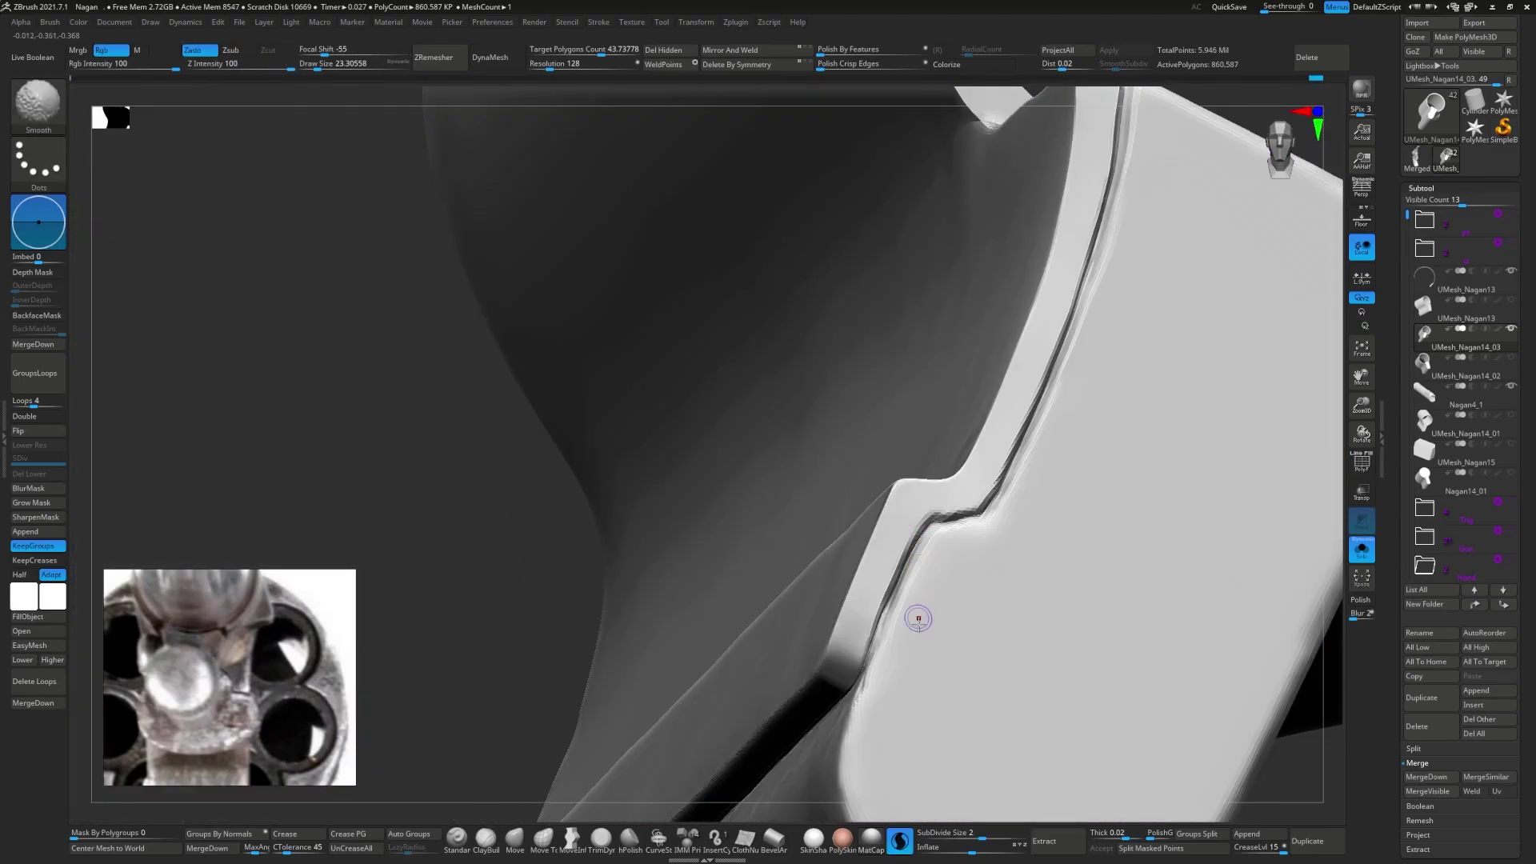
{"action": "left_click_drag", "start_coordinate": [920, 552], "coordinate": [890, 608], "text": "shift"}
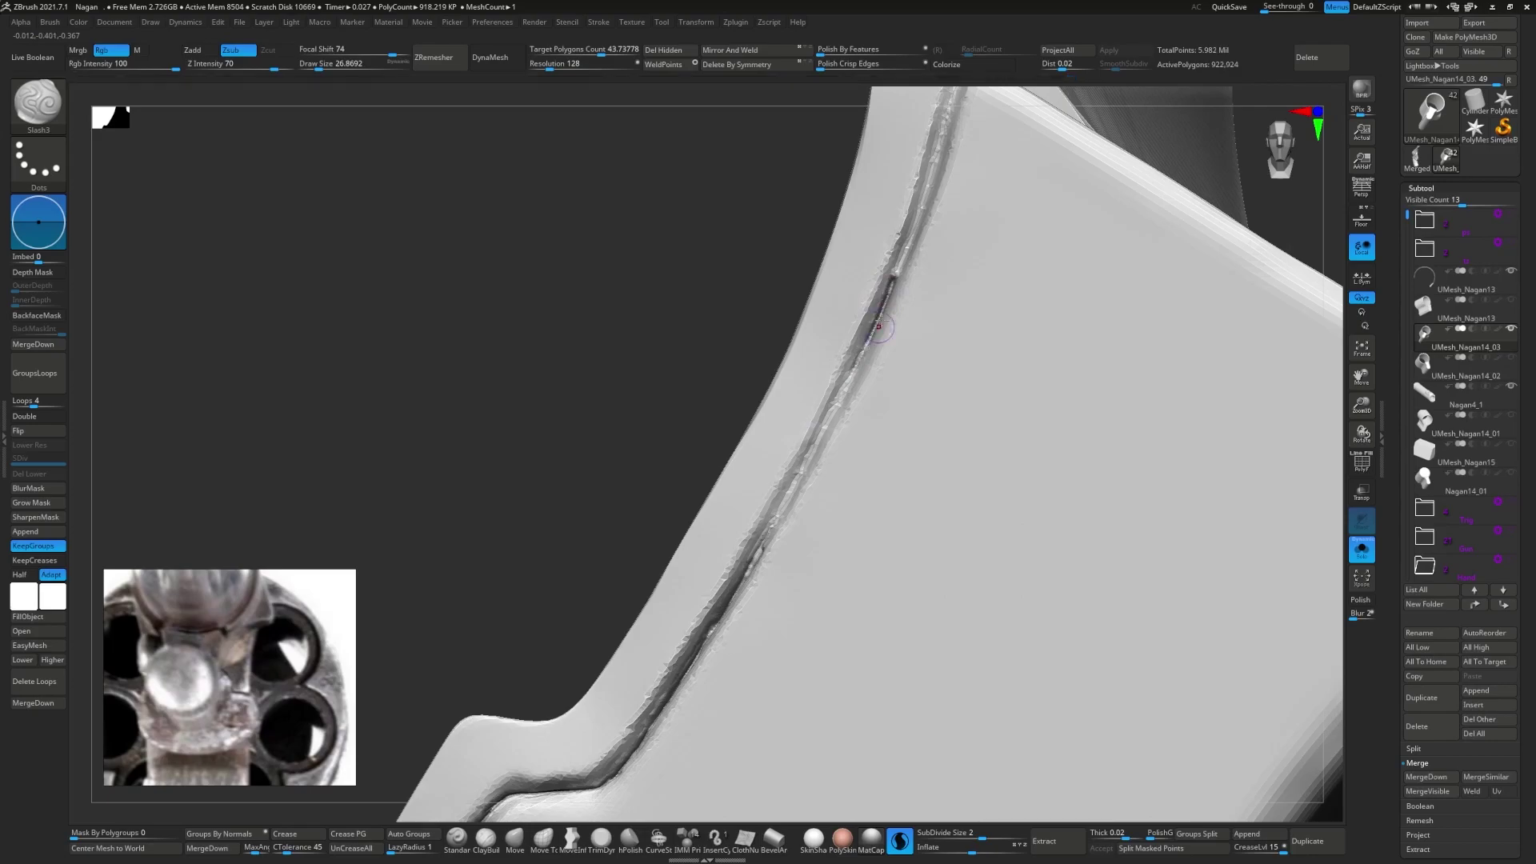
{"action": "left_click_drag", "start_coordinate": [884, 288], "coordinate": [790, 490]}
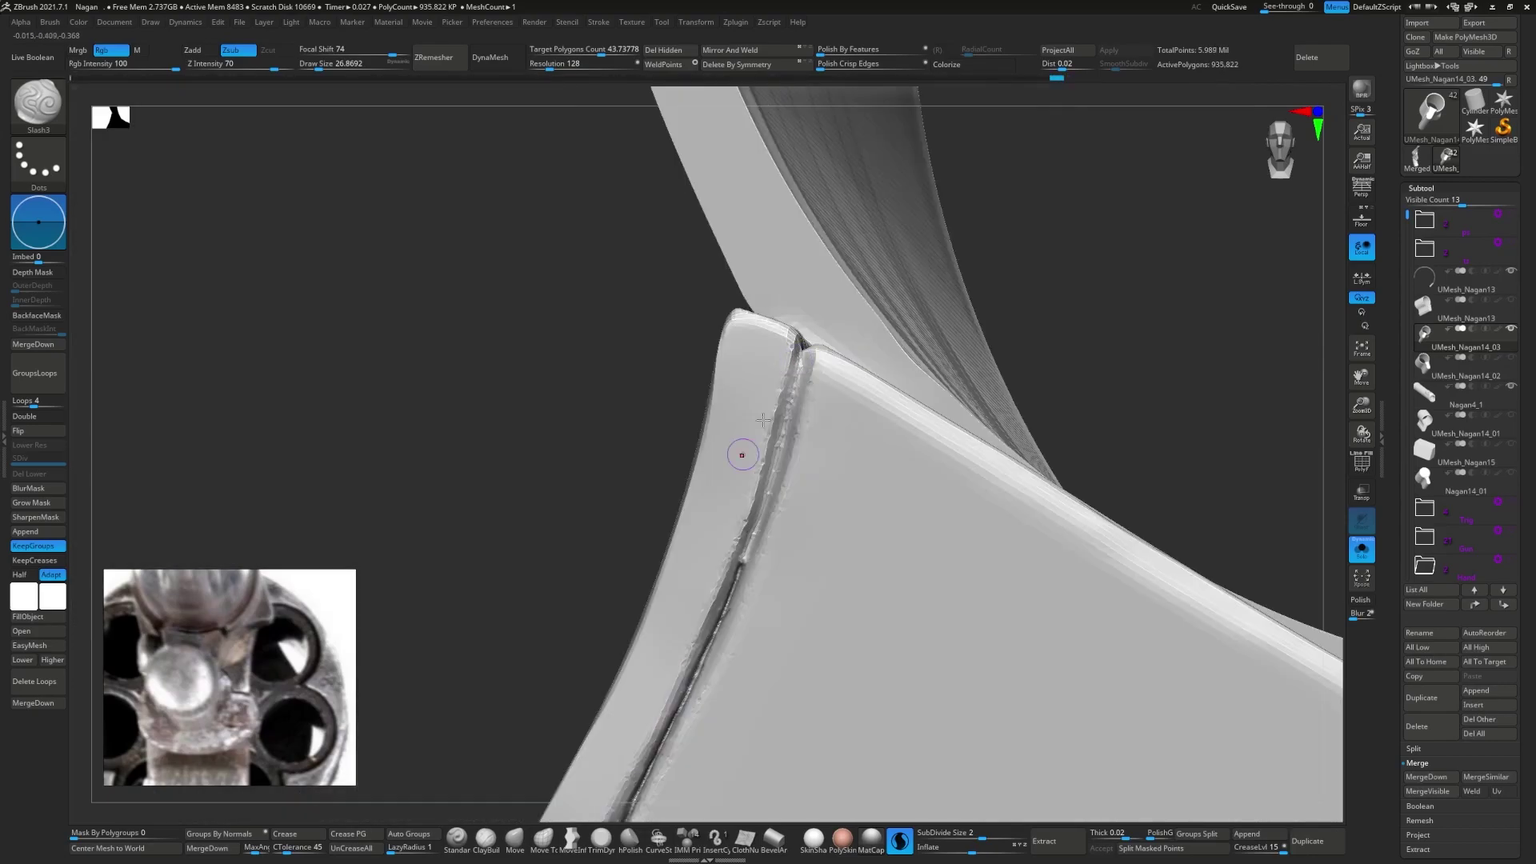
{"action": "left_click_drag", "start_coordinate": [800, 352], "coordinate": [740, 583]}
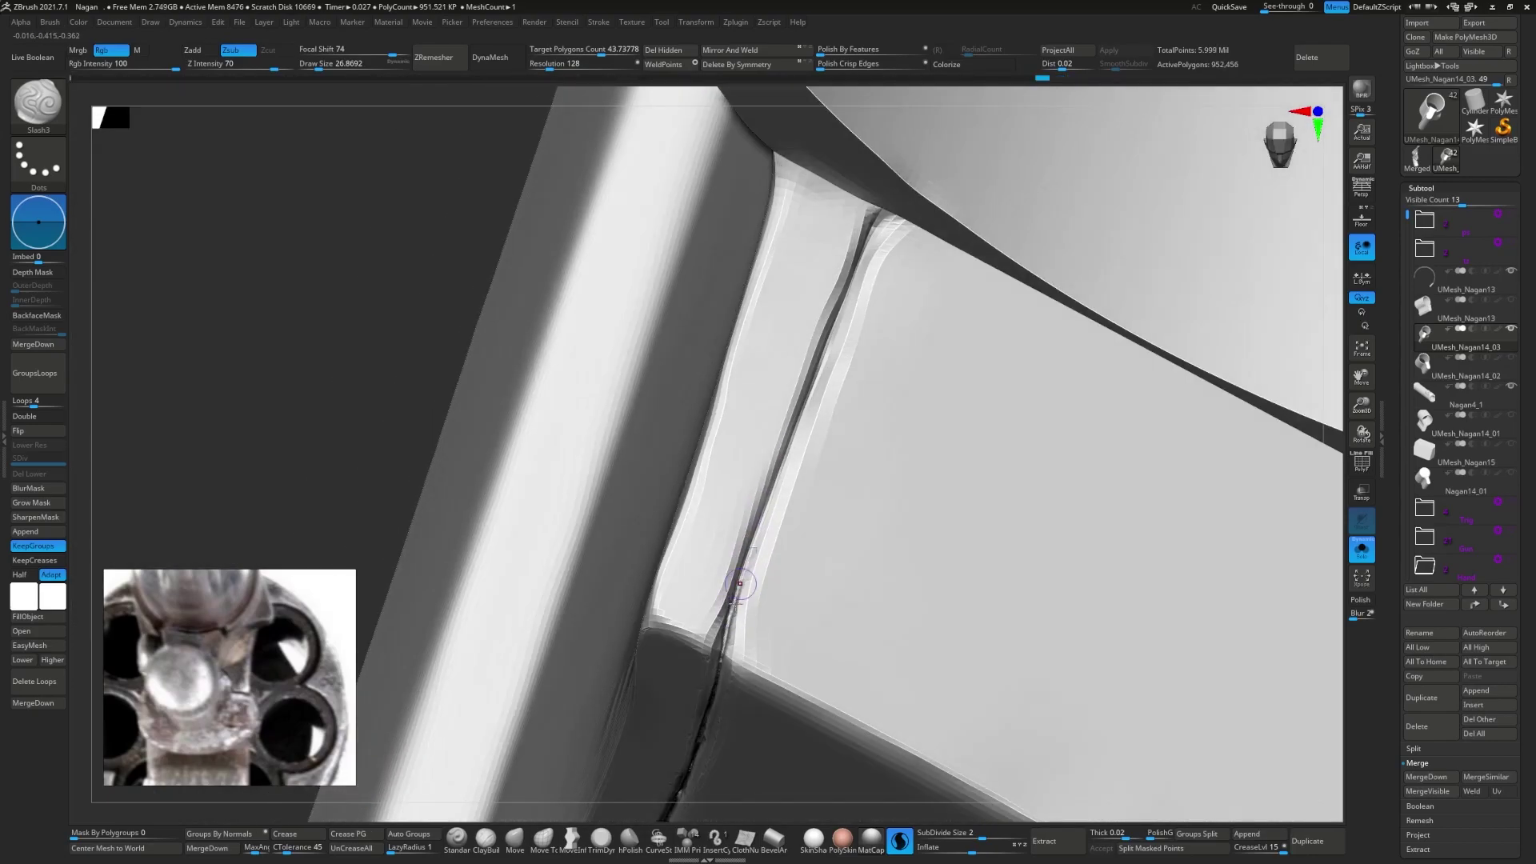
{"action": "left_click_drag", "start_coordinate": [882, 209], "coordinate": [772, 512]}
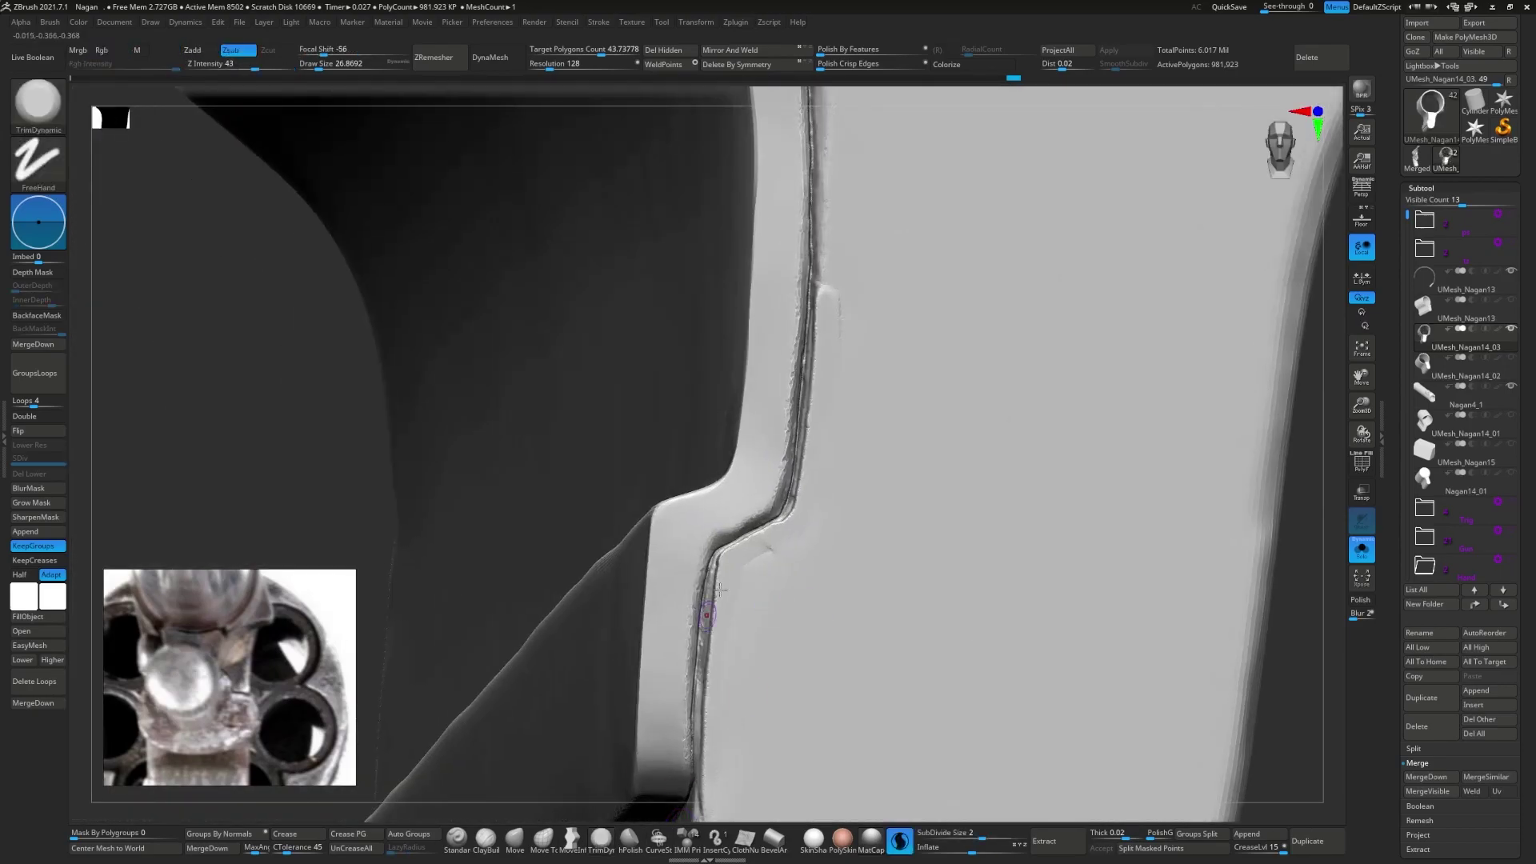
{"action": "key", "text": "shift"}
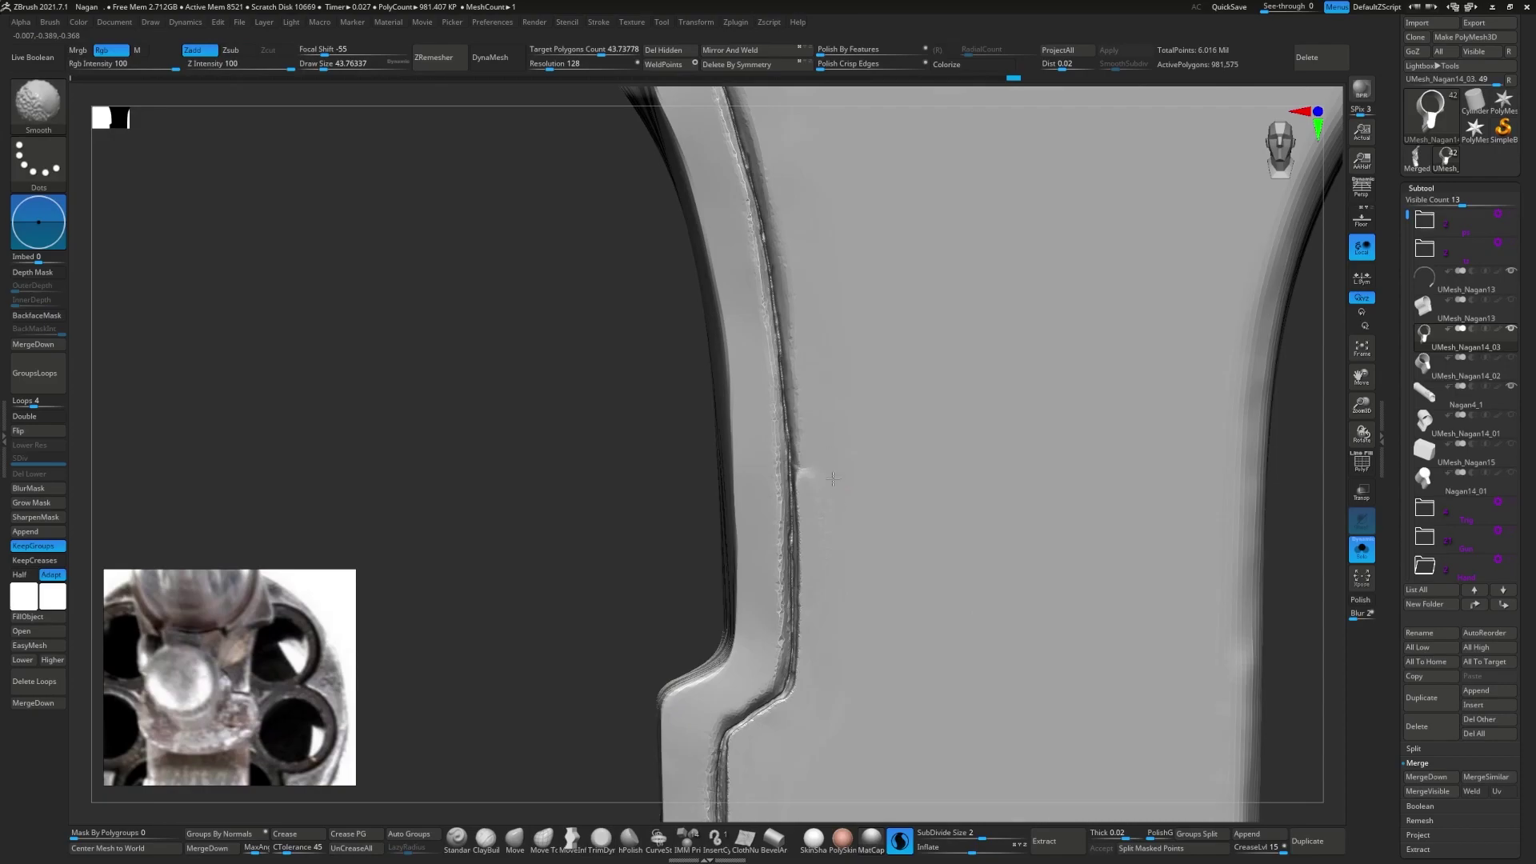
- With TrimDynamic, flatten the ledge's upper edge and trim the groove along the lower bevel
{"action": "key", "text": "b"}
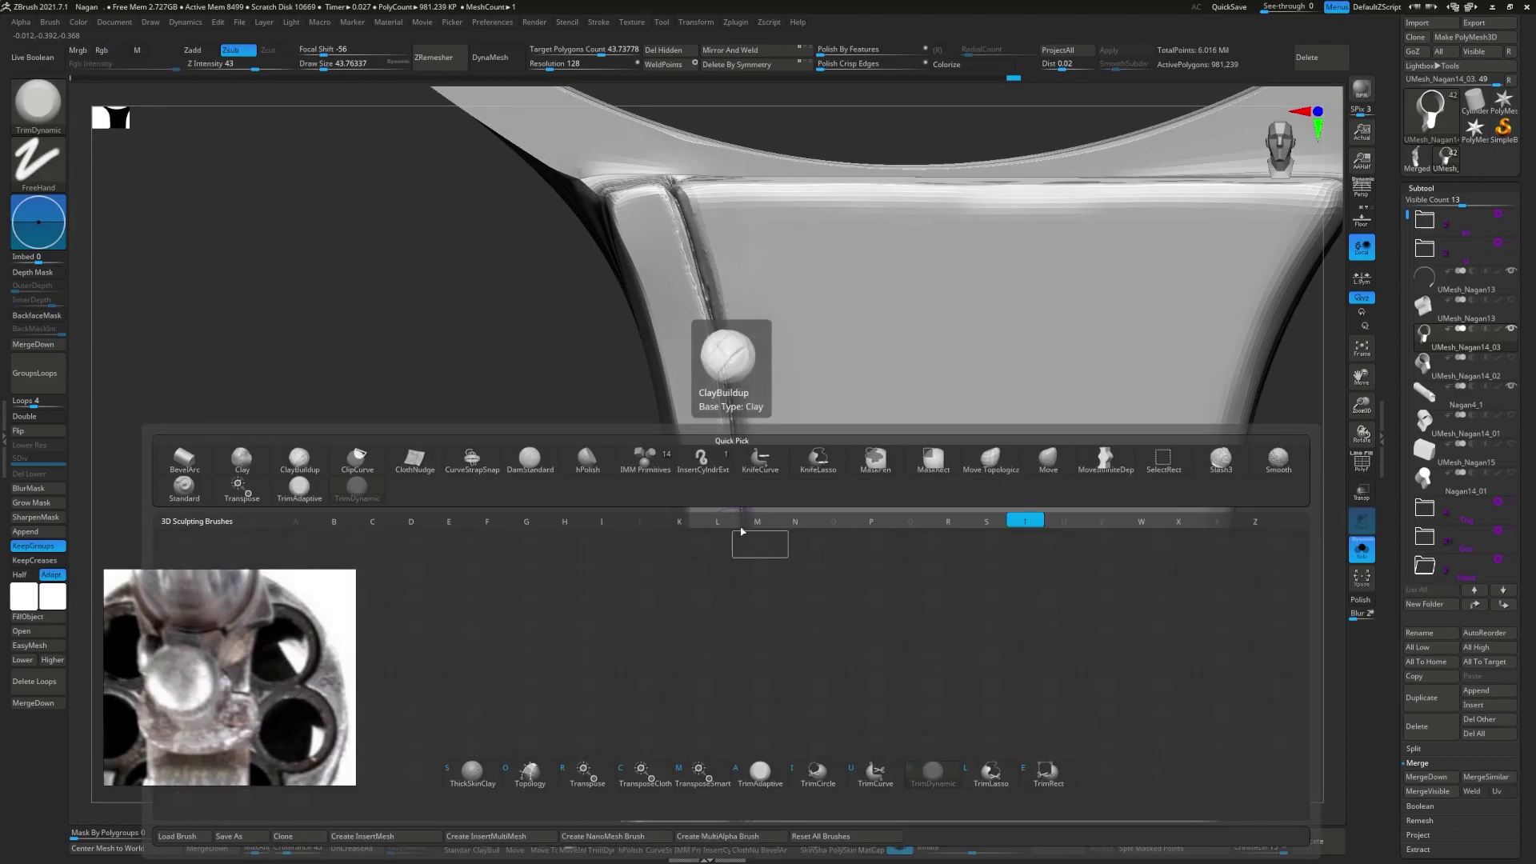
{"action": "left_click", "coordinate": [732, 364]}
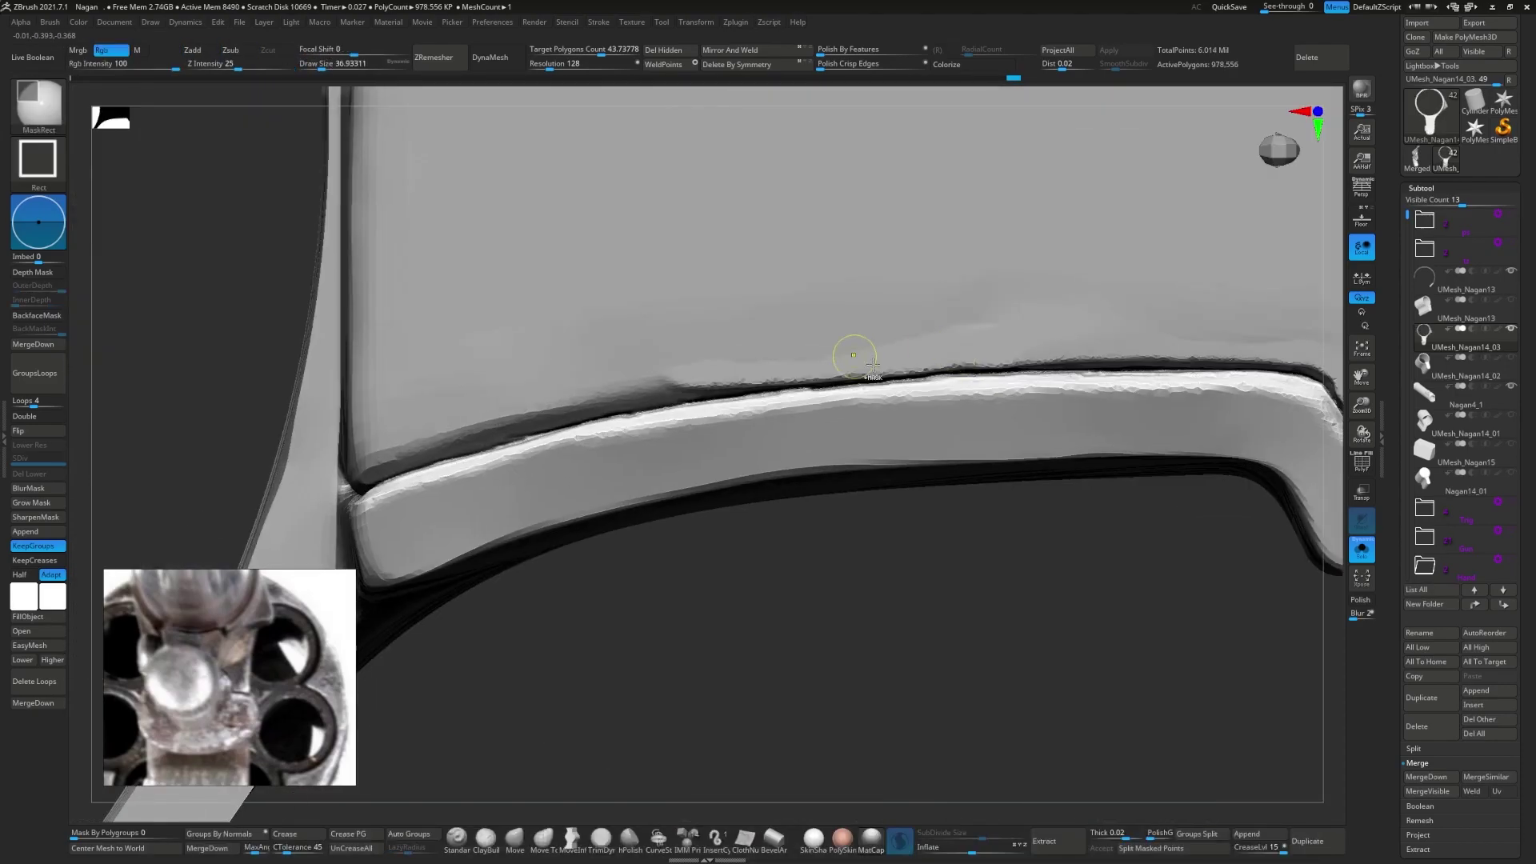
{"action": "mouse_move", "coordinate": [1036, 340]}
{"action": "left_mouse_down"}
{"action": "mouse_move", "coordinate": [504, 404]}
{"action": "mouse_move", "coordinate": [376, 456]}
{"action": "mouse_move", "coordinate": [364, 476]}
{"action": "left_mouse_up"}
{"action": "mouse_move", "coordinate": [340, 480]}
{"action": "left_mouse_down"}
{"action": "mouse_move", "coordinate": [464, 352]}
{"action": "mouse_move", "coordinate": [412, 499]}
{"action": "left_mouse_up"}
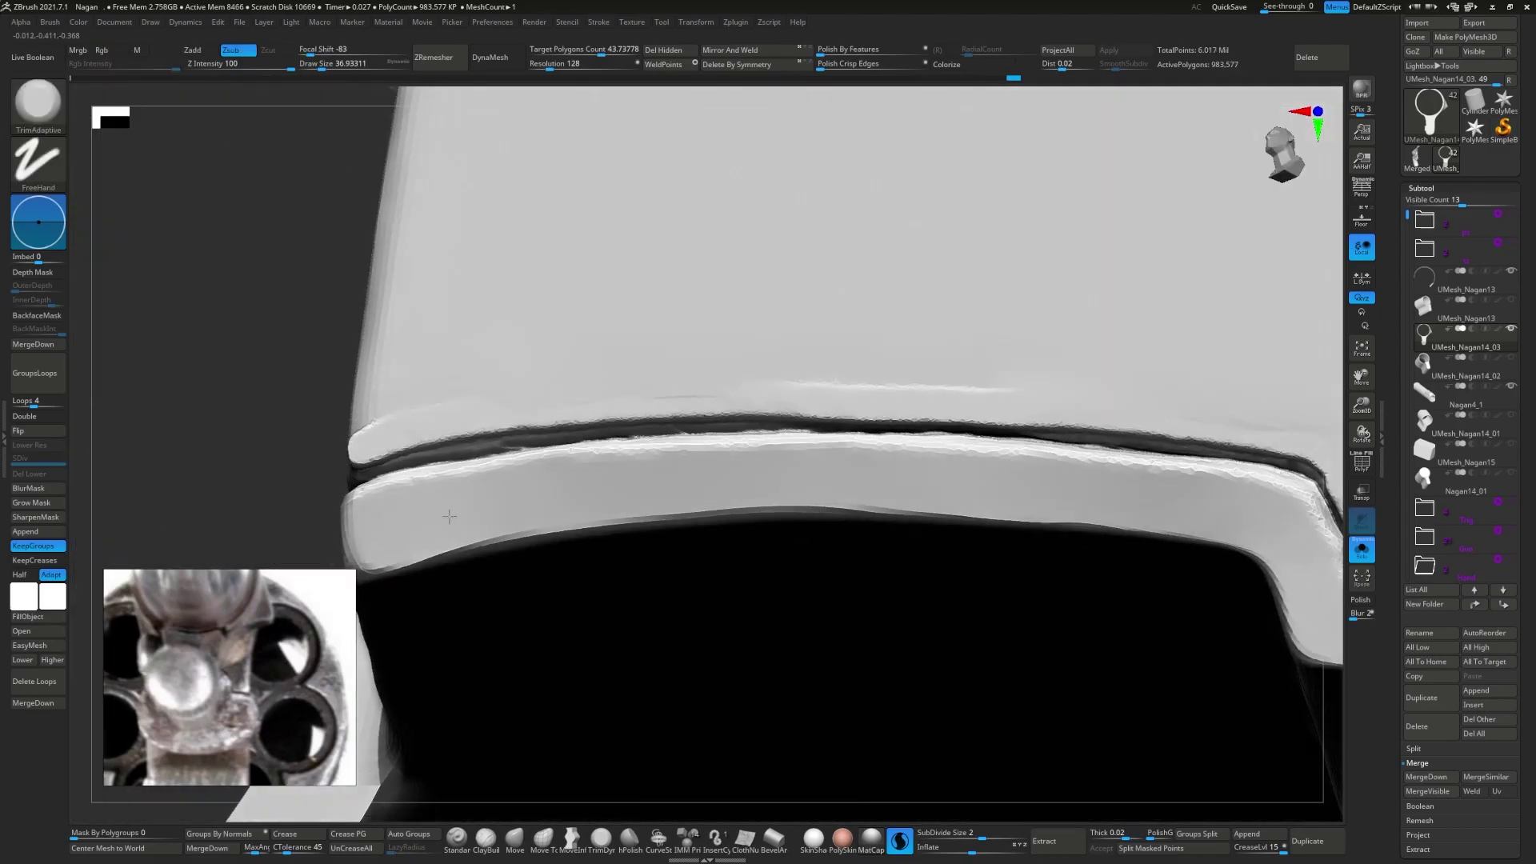
{"action": "mouse_move", "coordinate": [516, 458]}
{"action": "left_mouse_down"}
{"action": "mouse_move", "coordinate": [844, 400]}
{"action": "mouse_move", "coordinate": [1302, 368]}
{"action": "left_mouse_up"}
- Deepen the side and upper grooves and slice the ledge edge flat along its curve
{"action": "left_click_drag", "start_coordinate": [800, 680], "coordinate": [720, 656]}
{"action": "mouse_move", "coordinate": [348, 392]}
{"action": "left_mouse_down"}
{"action": "mouse_move", "coordinate": [712, 354]}
{"action": "mouse_move", "coordinate": [1065, 355]}
{"action": "left_mouse_up"}
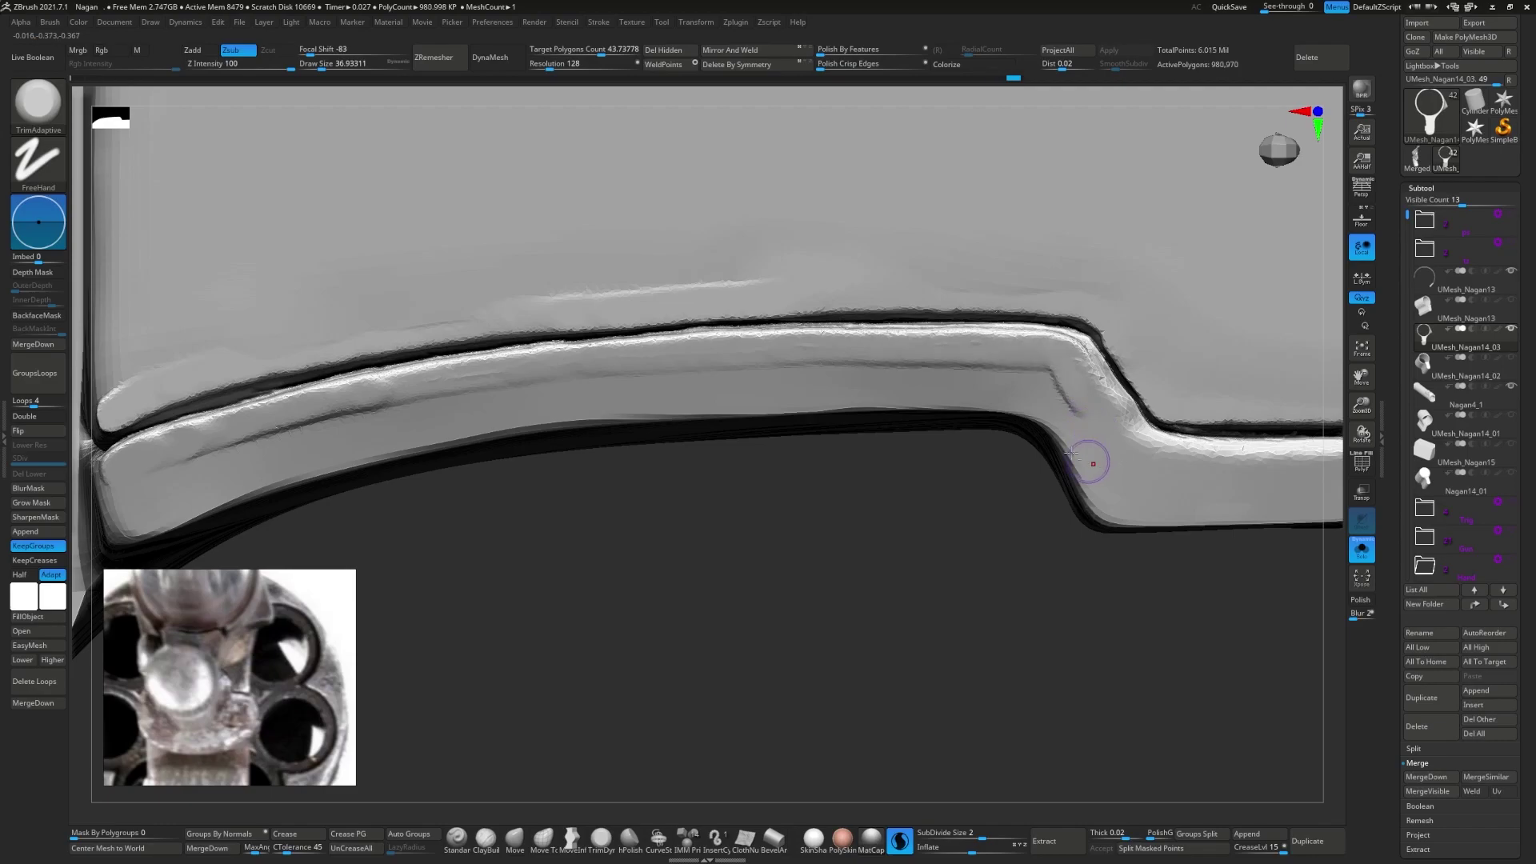
{"action": "mouse_move", "coordinate": [1072, 455]}
{"action": "left_mouse_down"}
{"action": "mouse_move", "coordinate": [800, 640]}
{"action": "mouse_move", "coordinate": [720, 560]}
{"action": "mouse_move", "coordinate": [560, 560]}
{"action": "left_mouse_up"}
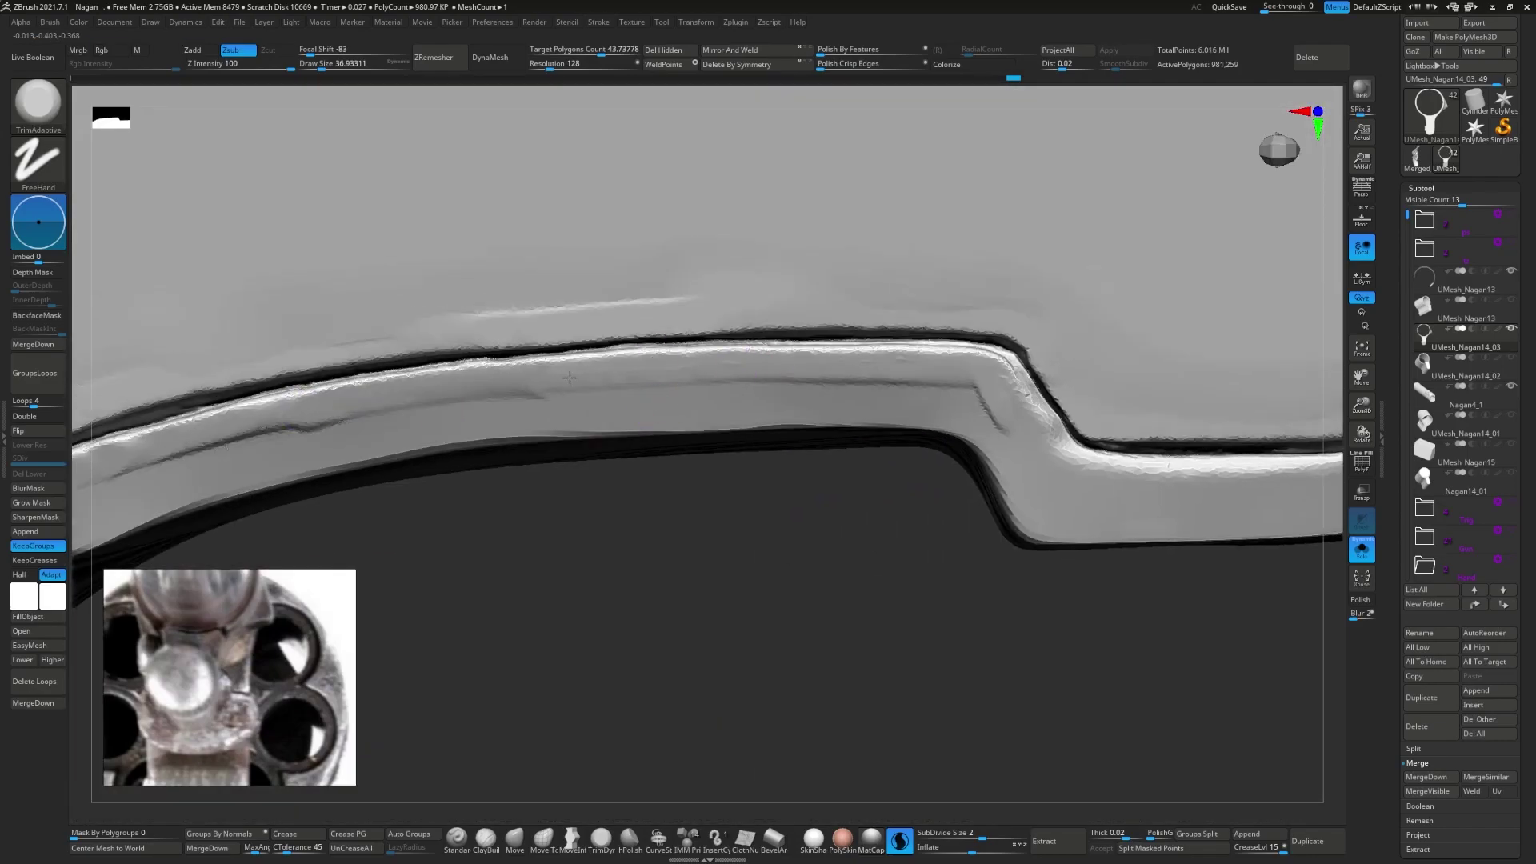
{"action": "mouse_move", "coordinate": [568, 377]}
{"action": "left_mouse_down"}
{"action": "mouse_move", "coordinate": [896, 376]}
{"action": "mouse_move", "coordinate": [992, 404]}
{"action": "left_mouse_up"}
{"action": "mouse_move", "coordinate": [1000, 640]}
{"action": "left_mouse_down"}
{"action": "mouse_move", "coordinate": [909, 491]}
{"action": "mouse_move", "coordinate": [749, 454]}
{"action": "mouse_move", "coordinate": [339, 412]}
{"action": "mouse_move", "coordinate": [1132, 414]}
{"action": "left_mouse_up"}
{"action": "mouse_move", "coordinate": [710, 453]}
{"action": "left_mouse_down"}
{"action": "mouse_move", "coordinate": [414, 614]}
{"action": "mouse_move", "coordinate": [311, 446]}
{"action": "left_mouse_up"}
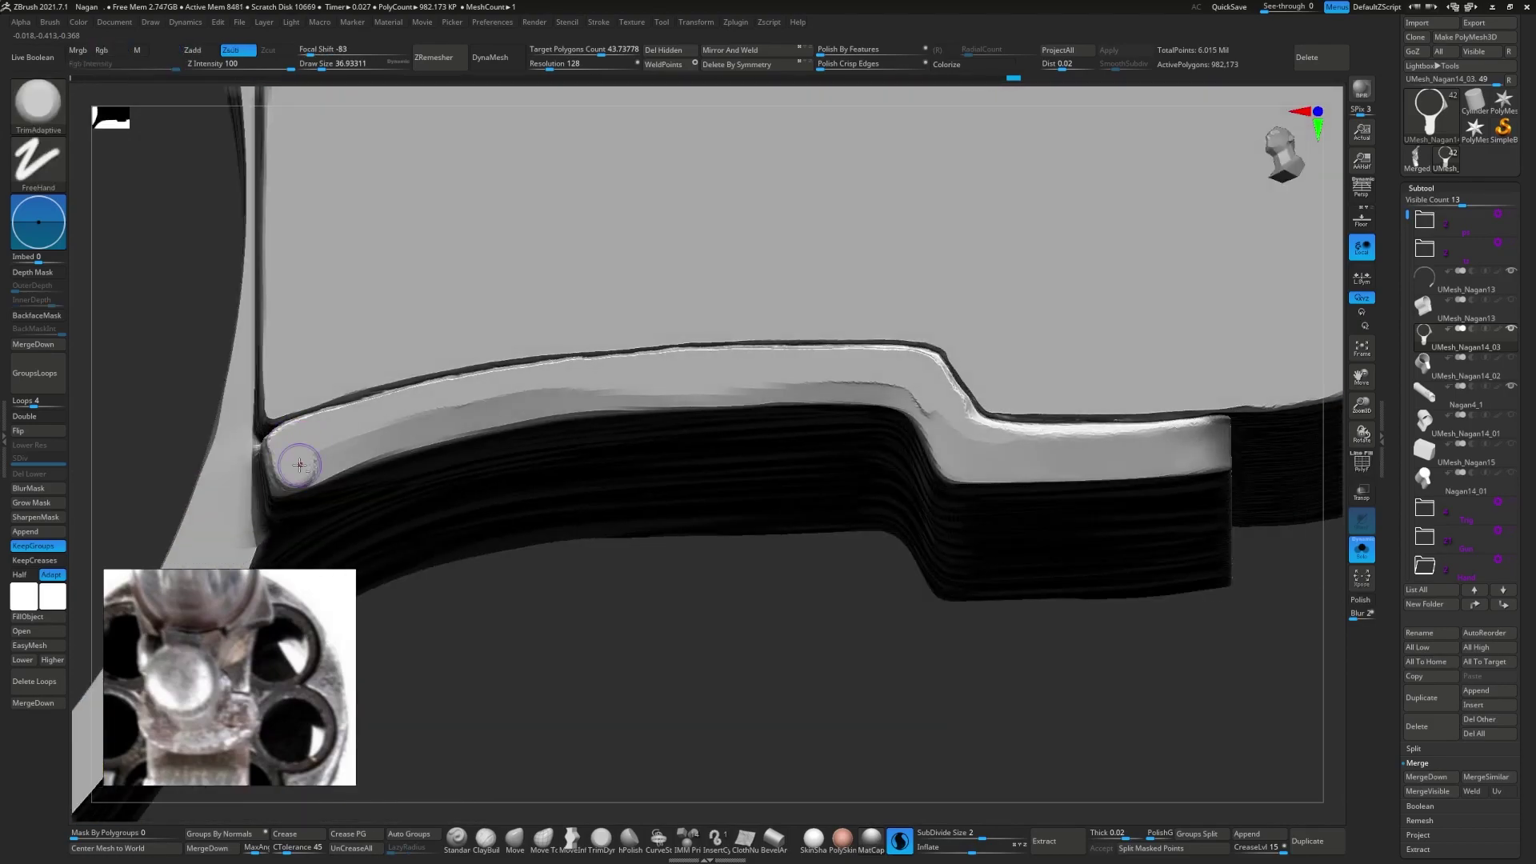
- Check the polygroups with PolyF, then flatten the bevelled ledge edge toward its right end
{"action": "key", "text": "shift+f"}
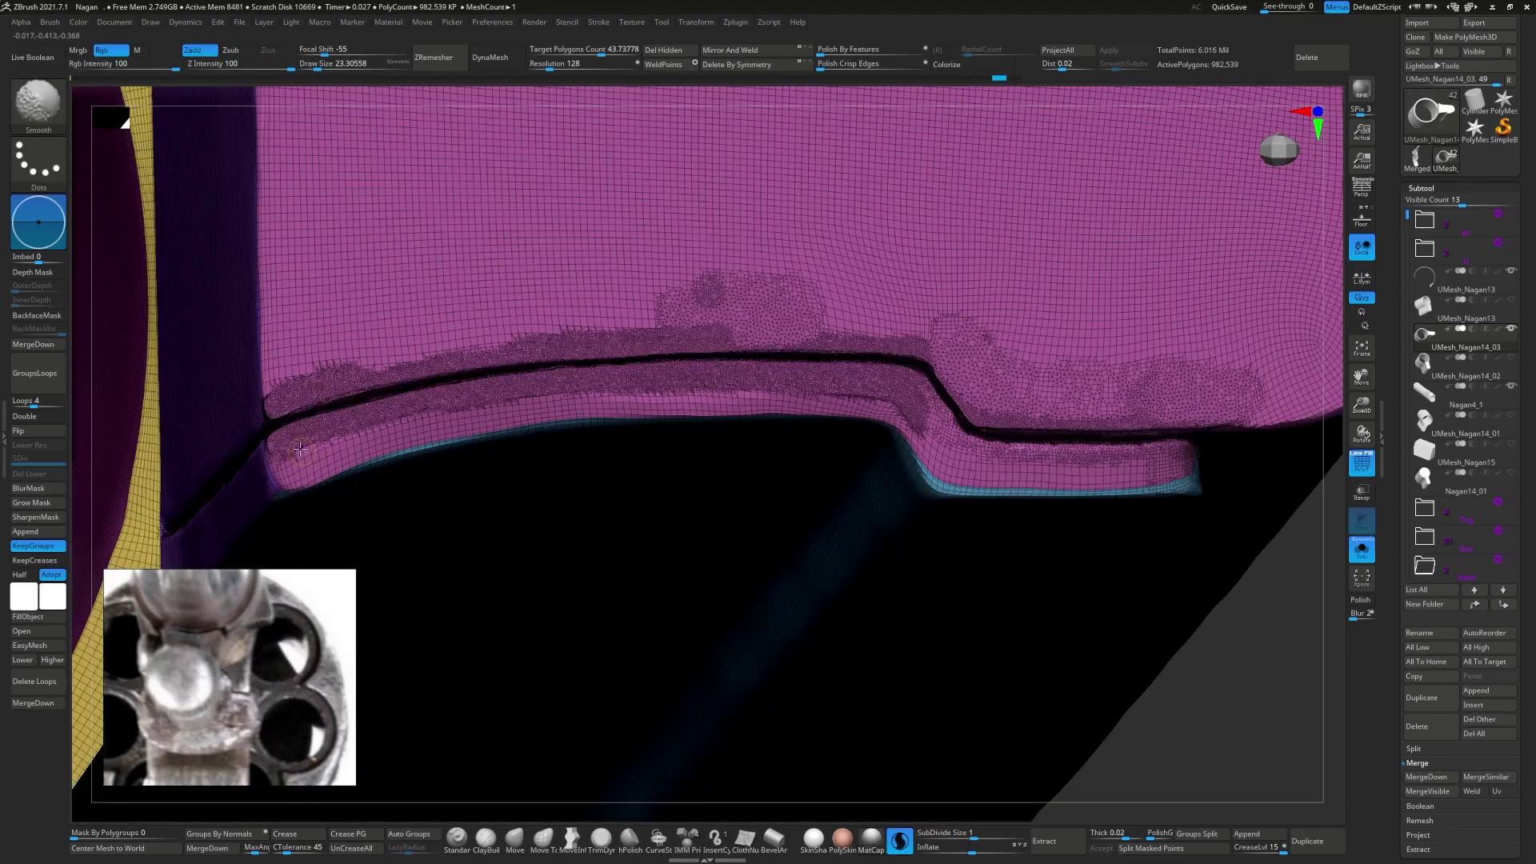
{"action": "key", "text": "shift+f"}
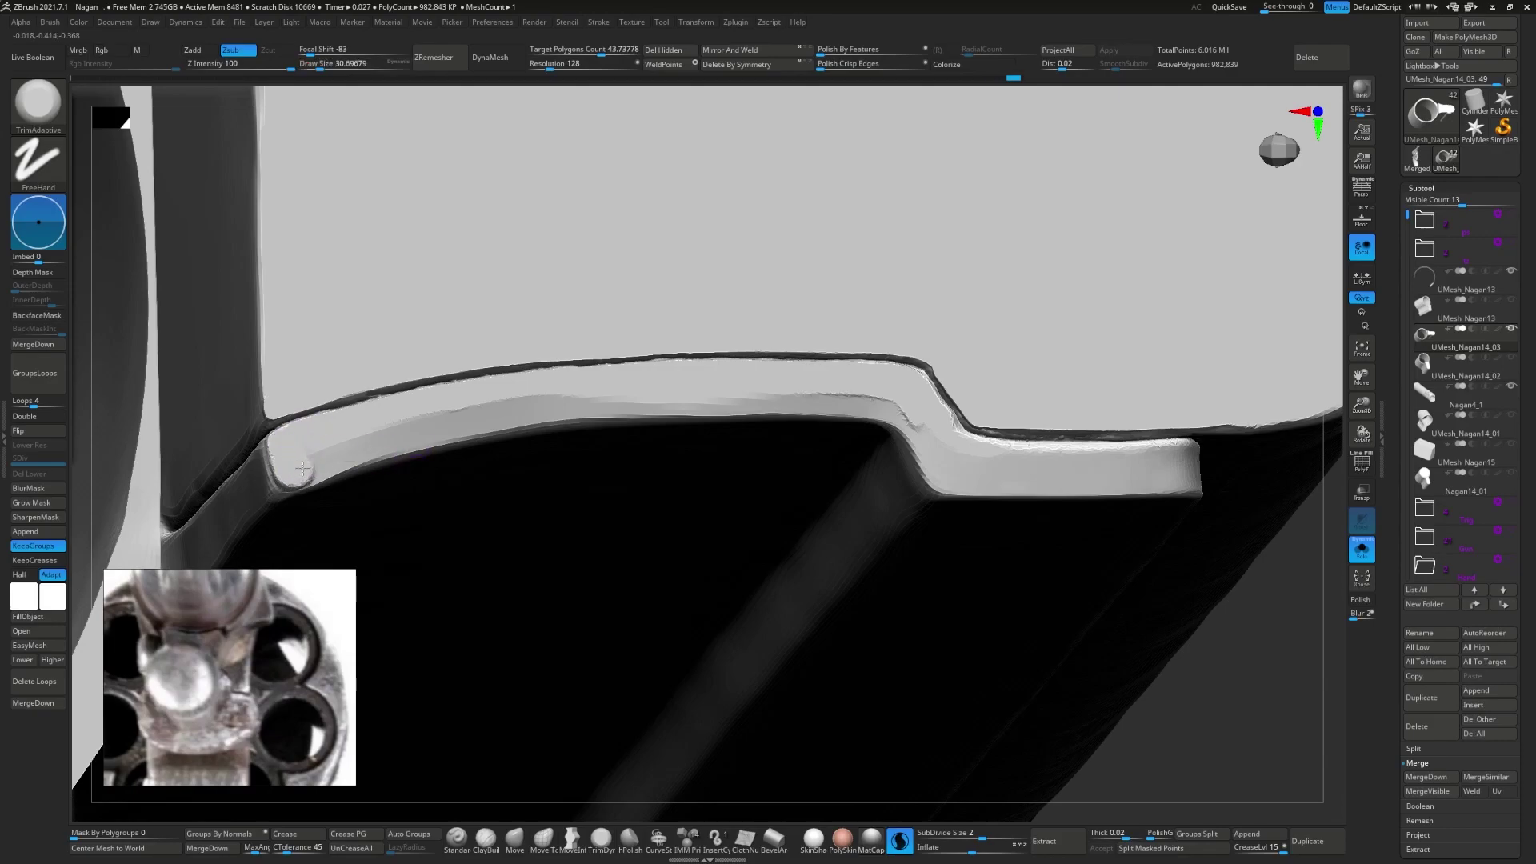
{"action": "left_click_drag", "start_coordinate": [303, 468], "coordinate": [576, 400]}
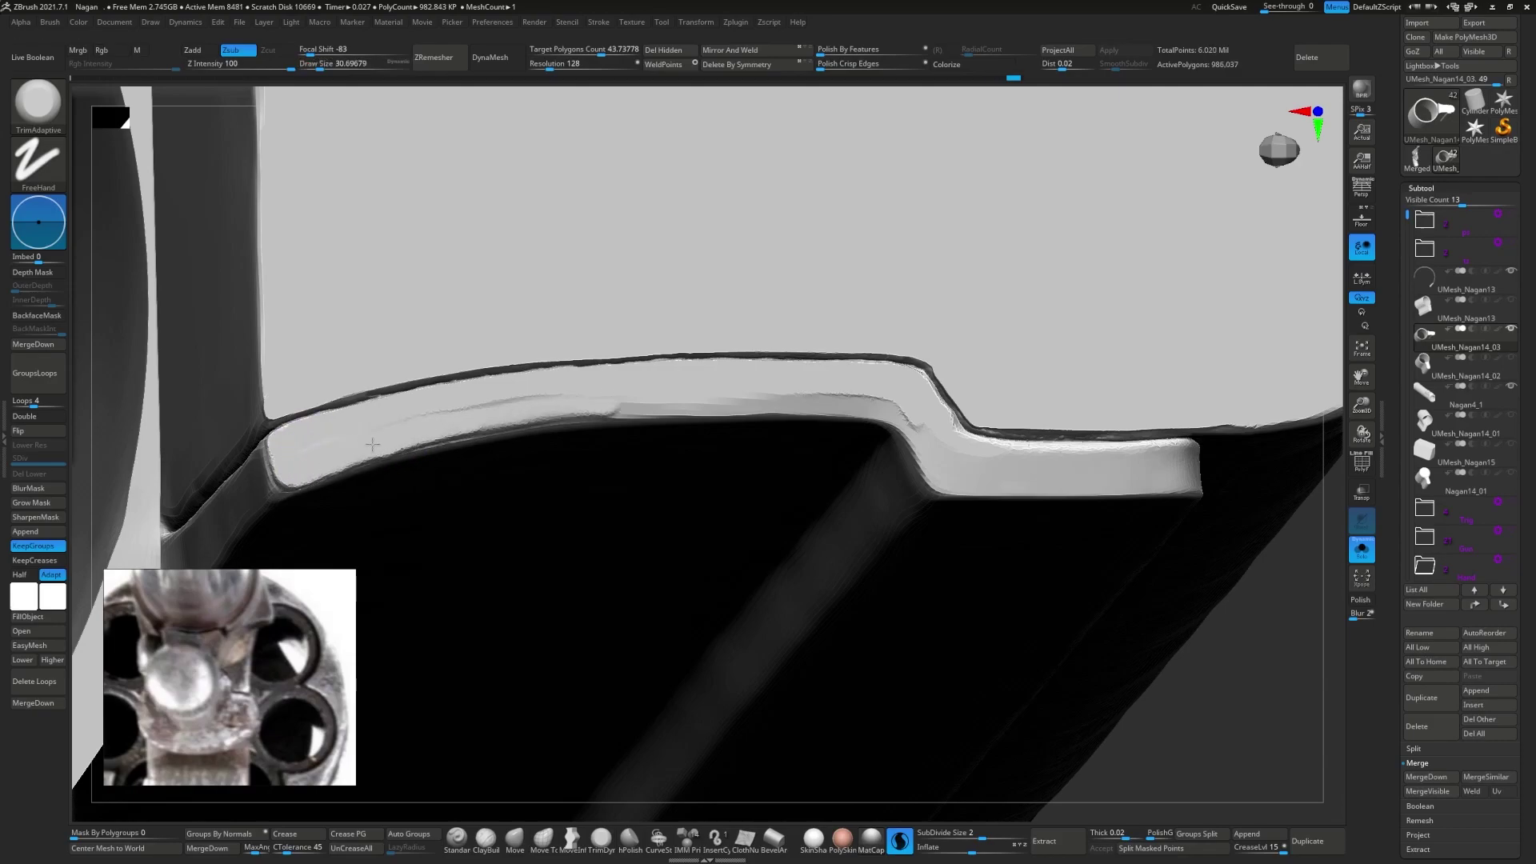
{"action": "right_click_drag", "start_coordinate": [332, 439], "coordinate": [365, 438]}
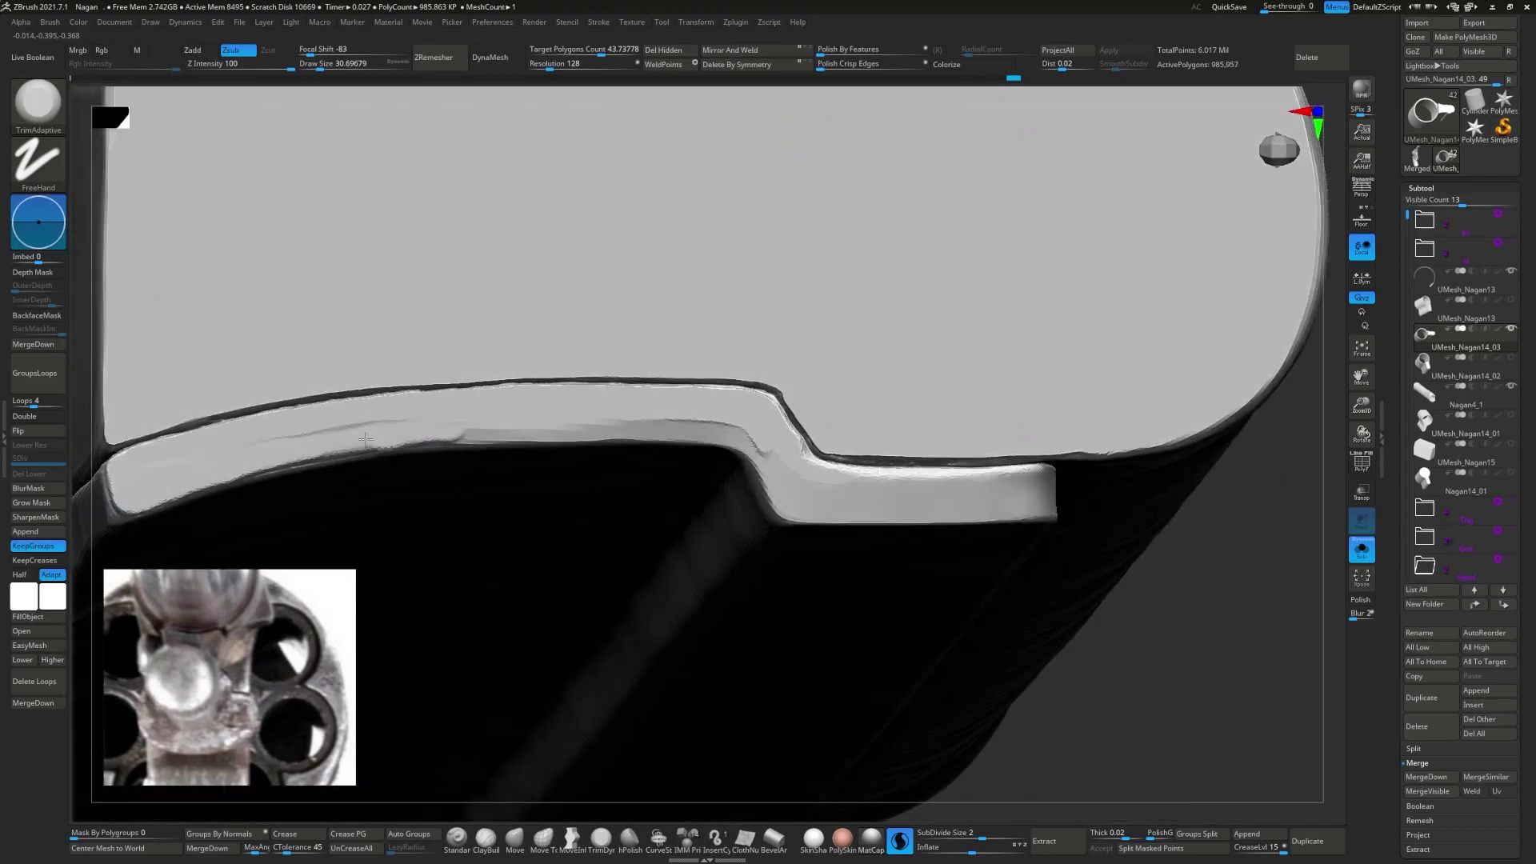
{"action": "mouse_move", "coordinate": [183, 492]}
{"action": "right_mouse_down"}
{"action": "mouse_move", "coordinate": [257, 428]}
{"action": "mouse_move", "coordinate": [437, 456]}
{"action": "right_mouse_up"}
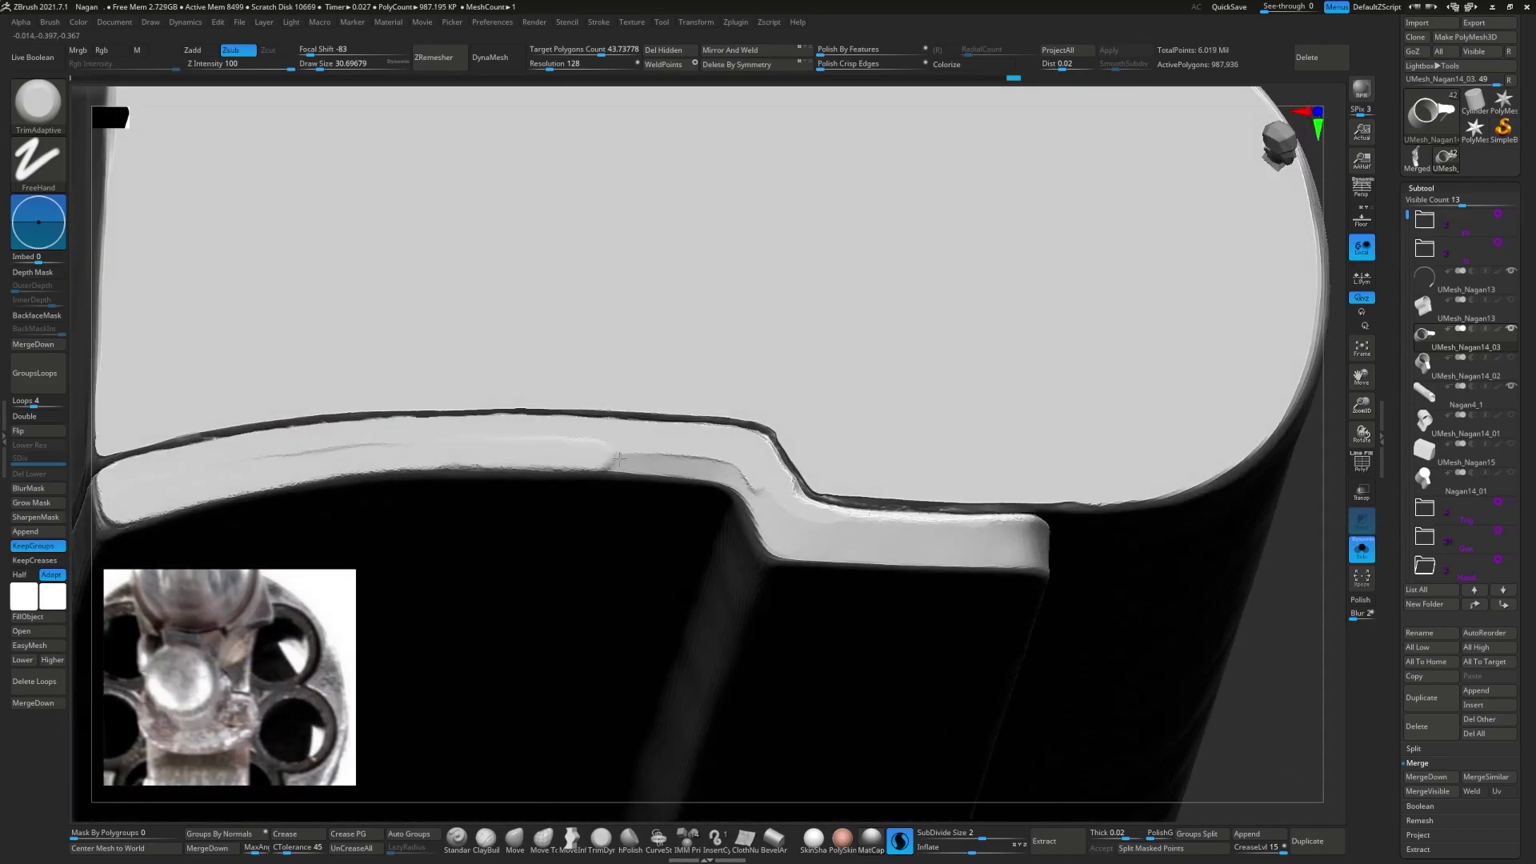
{"action": "left_click_drag", "start_coordinate": [619, 459], "coordinate": [749, 481]}
{"action": "left_click_drag", "start_coordinate": [792, 546], "coordinate": [1040, 552]}
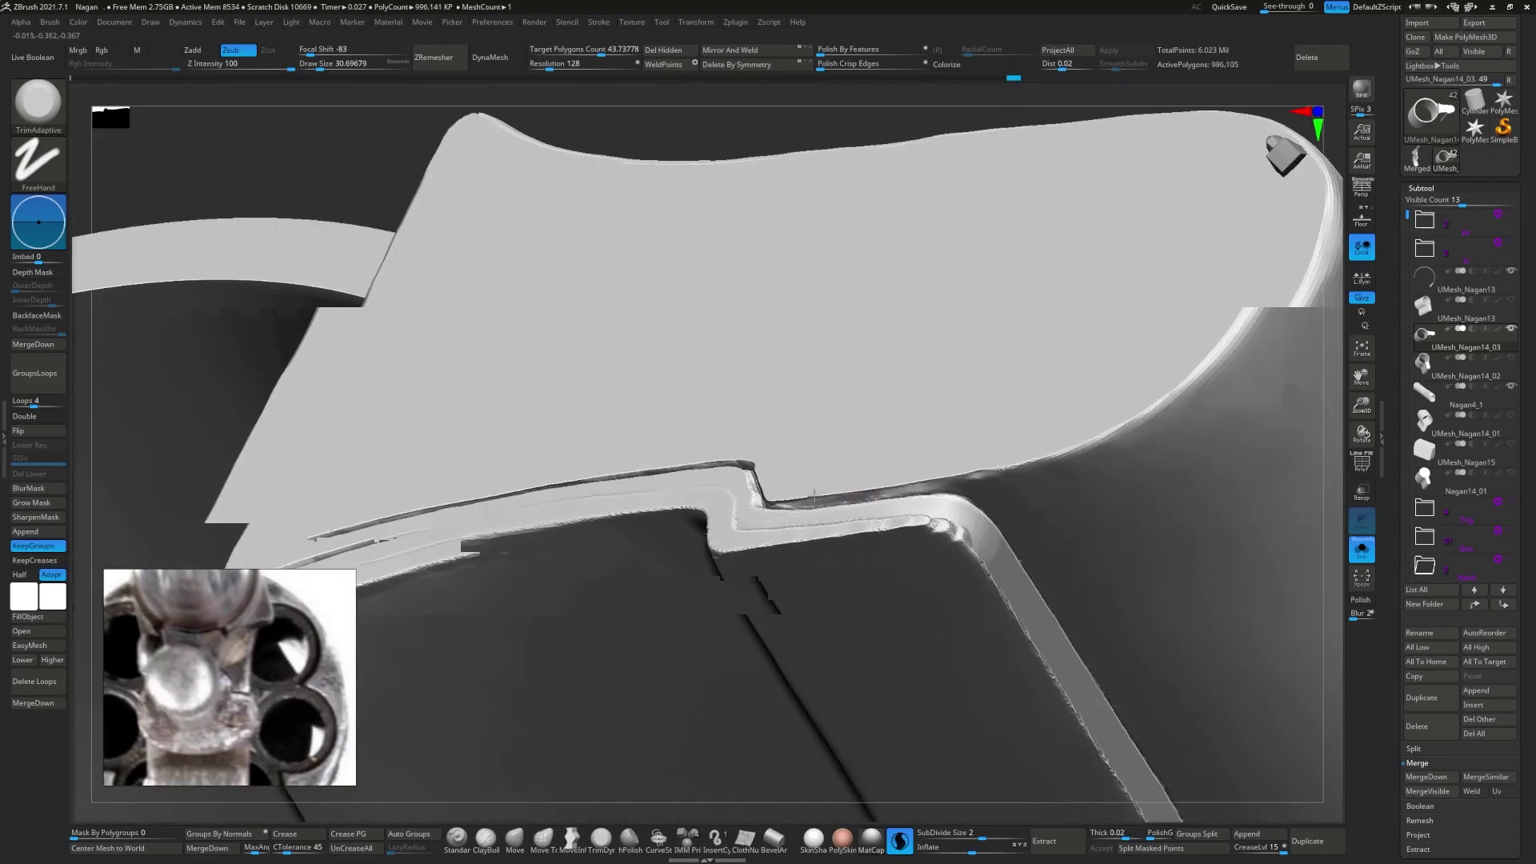
- Flatten the ledge corner near the notch and orbit in to inspect it
{"action": "right_click_drag", "start_coordinate": [1040, 552], "coordinate": [922, 528]}
{"action": "left_click_drag", "start_coordinate": [952, 558], "coordinate": [899, 518]}
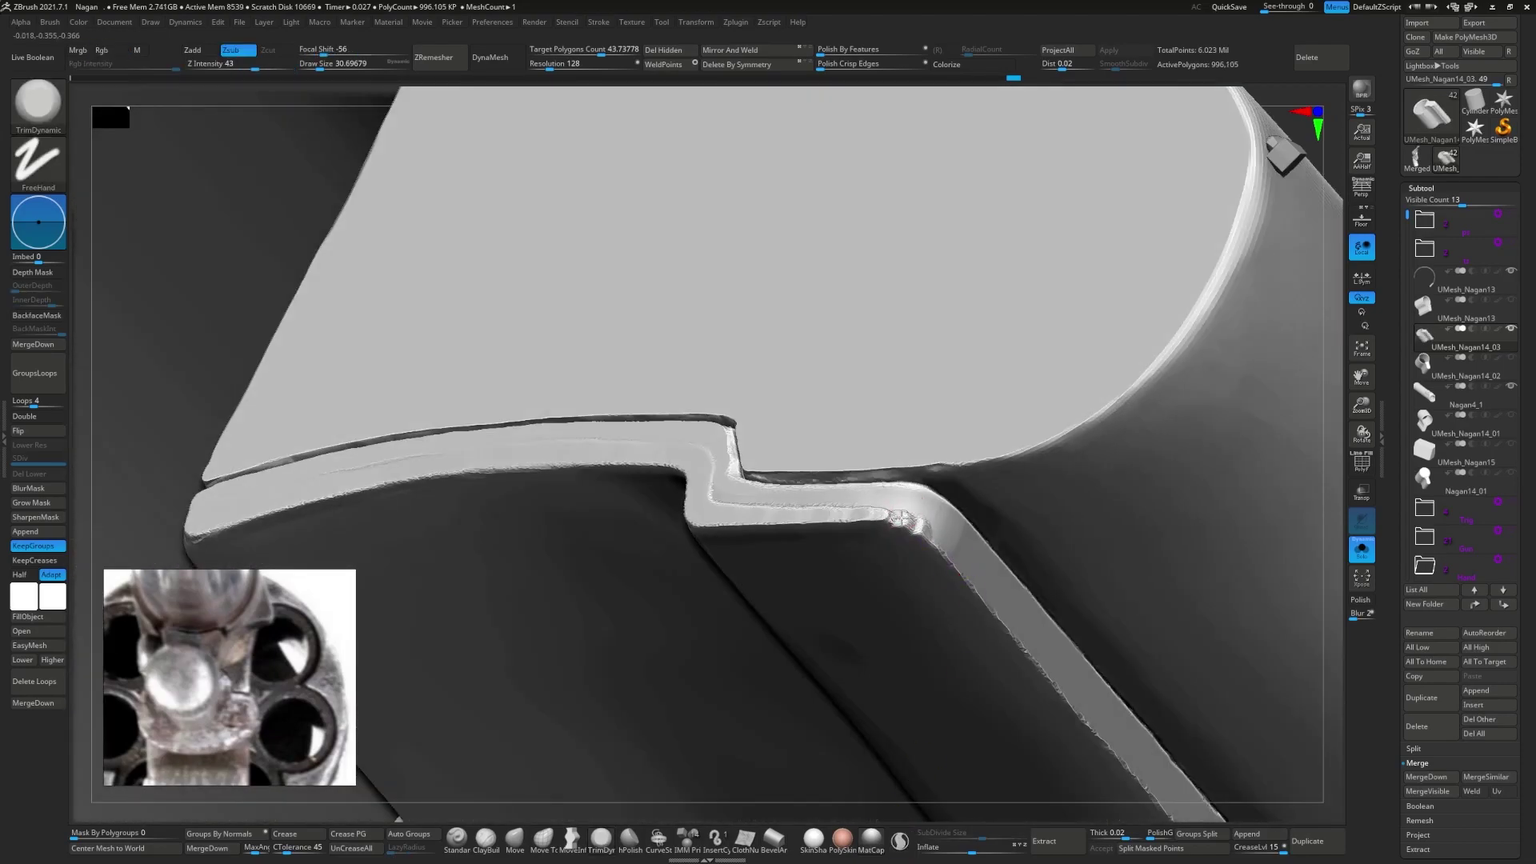
{"action": "mouse_move", "coordinate": [912, 521]}
{"action": "right_mouse_down"}
{"action": "mouse_move", "coordinate": [918, 549]}
{"action": "mouse_move", "coordinate": [900, 563]}
{"action": "mouse_move", "coordinate": [981, 569]}
{"action": "mouse_move", "coordinate": [888, 576]}
{"action": "mouse_move", "coordinate": [894, 598]}
{"action": "right_mouse_up"}
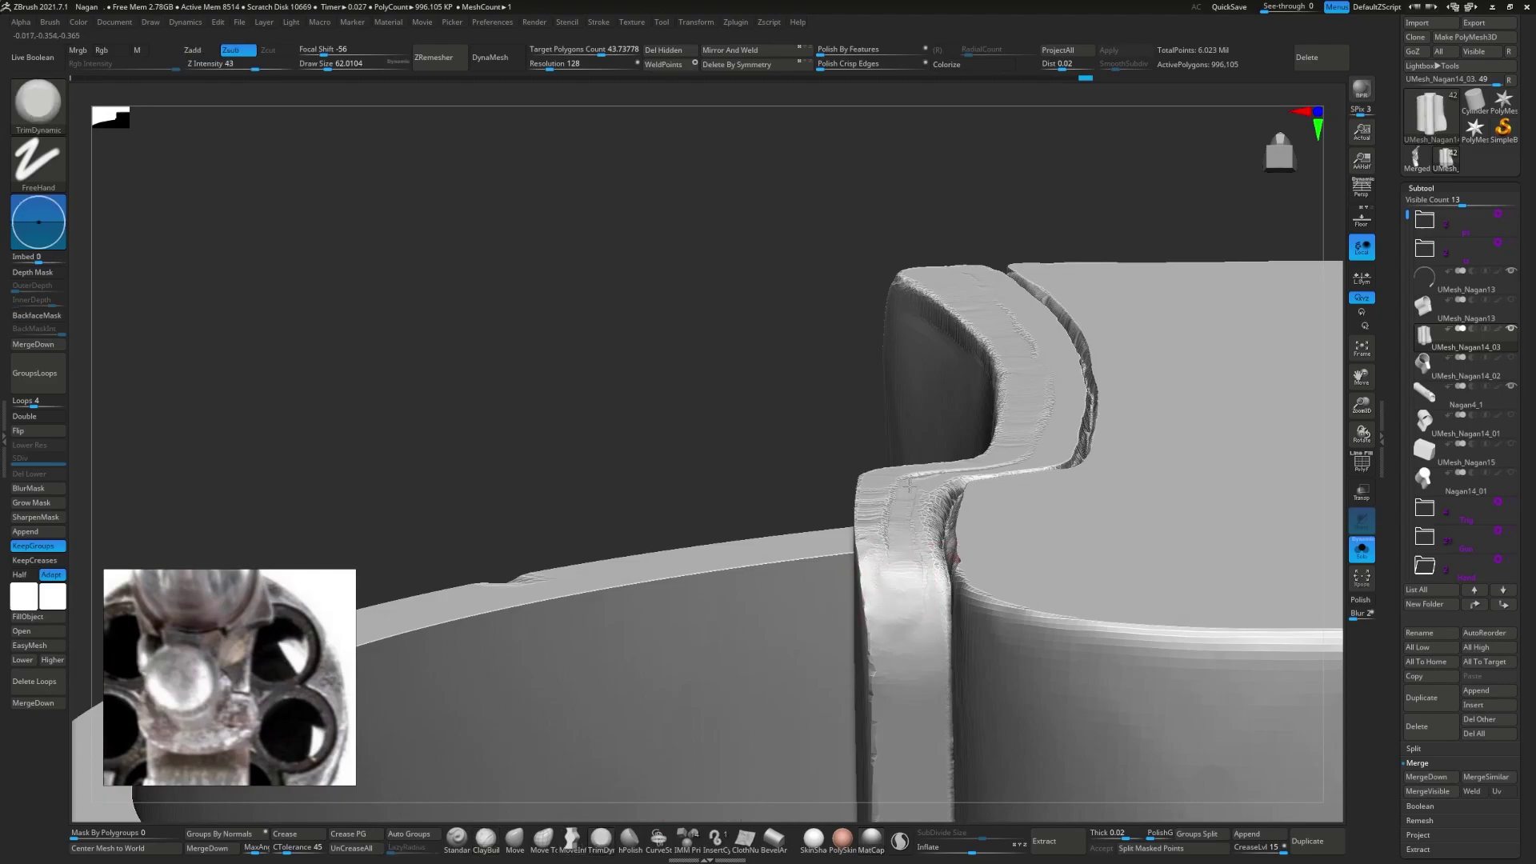
{"action": "mouse_move", "coordinate": [911, 499]}
{"action": "right_mouse_down"}
{"action": "mouse_move", "coordinate": [900, 560]}
{"action": "mouse_move", "coordinate": [917, 634]}
{"action": "mouse_move", "coordinate": [900, 548]}
{"action": "mouse_move", "coordinate": [866, 560]}
{"action": "right_mouse_up"}
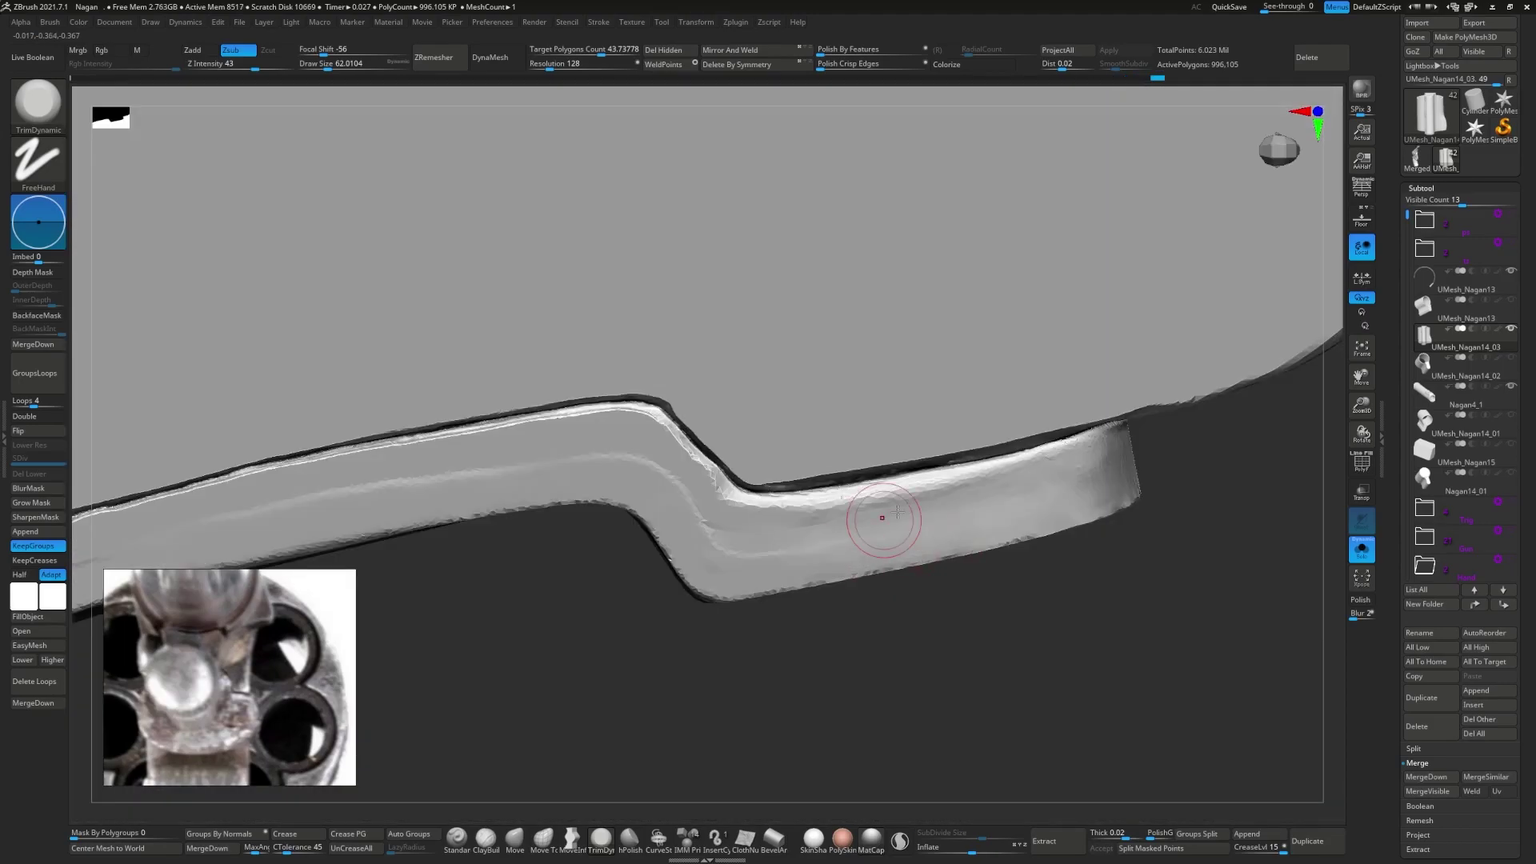
- Trim-smooth the curved ledge beside the notch, then inspect the top face, side wall and ring
{"action": "left_click_drag", "start_coordinate": [898, 512], "coordinate": [864, 510]}
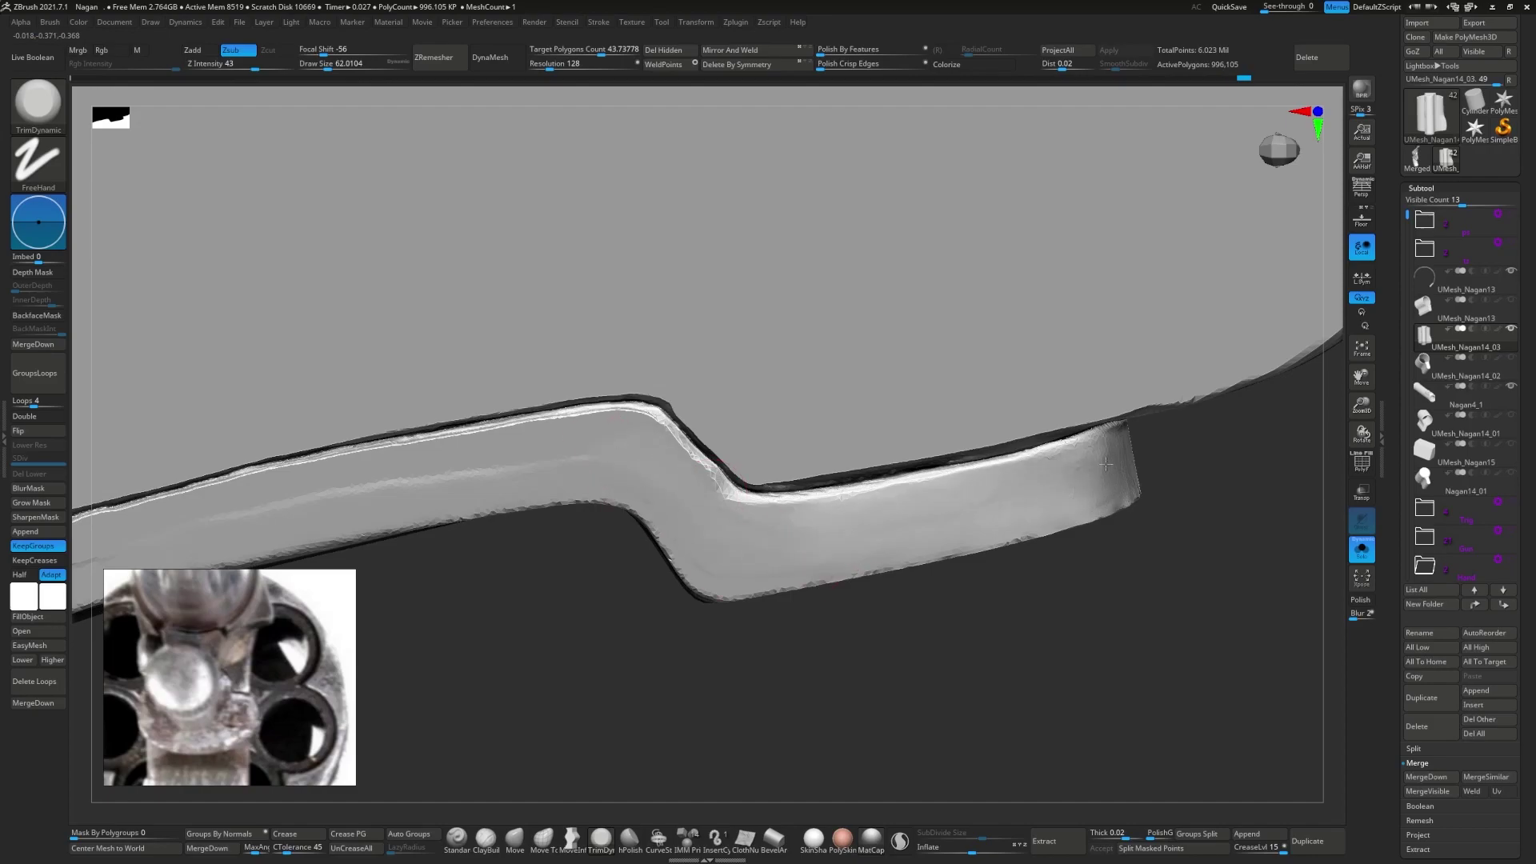
{"action": "mouse_move", "coordinate": [652, 532]}
{"action": "right_mouse_down"}
{"action": "mouse_move", "coordinate": [678, 483]}
{"action": "mouse_move", "coordinate": [744, 503]}
{"action": "right_mouse_up"}
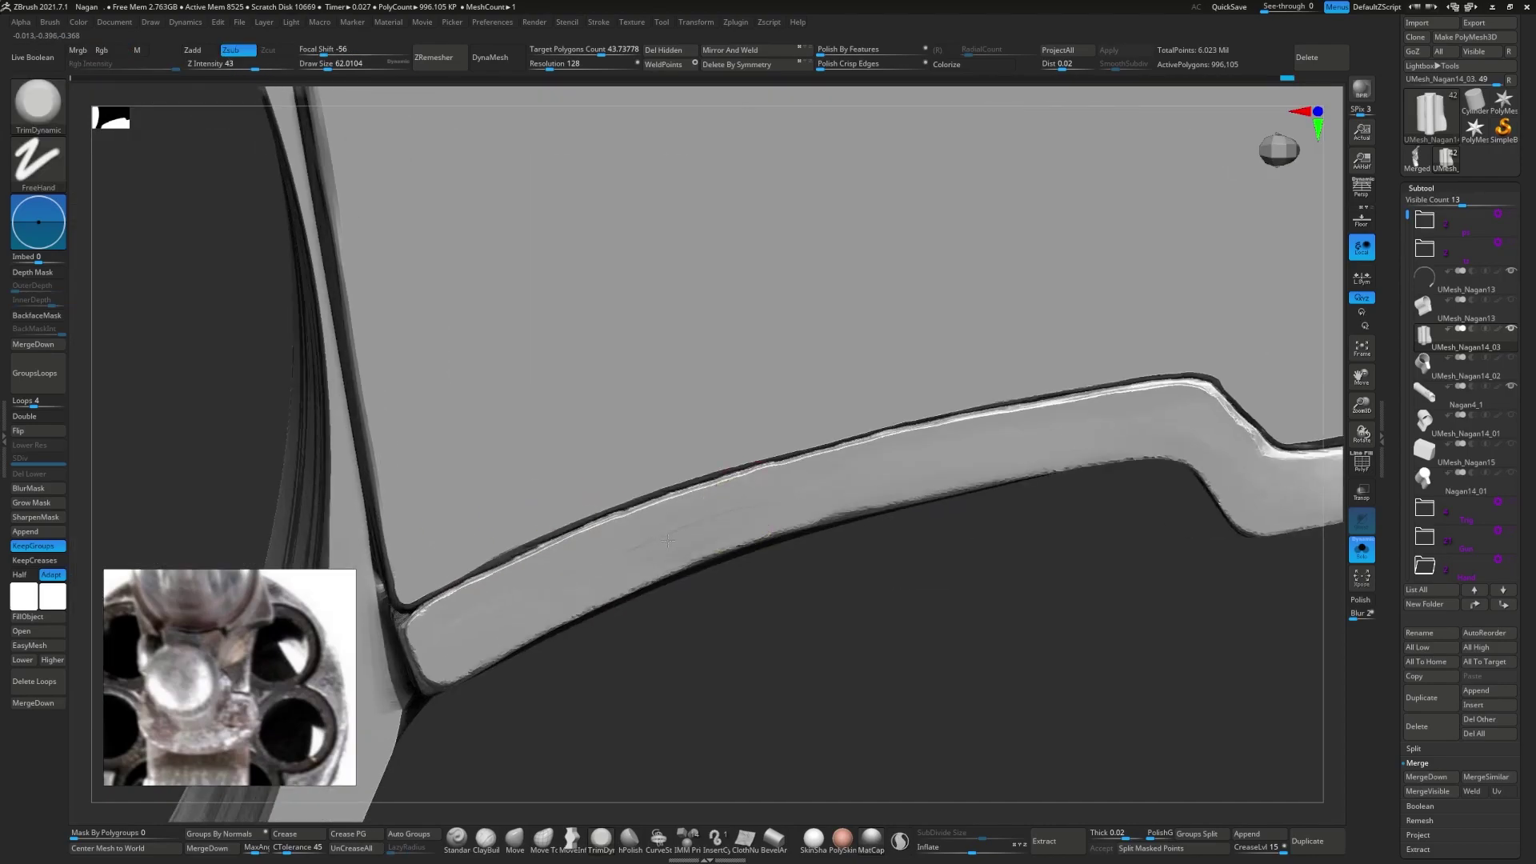
{"action": "mouse_move", "coordinate": [477, 606]}
{"action": "right_mouse_down"}
{"action": "mouse_move", "coordinate": [663, 513]}
{"action": "mouse_move", "coordinate": [693, 589]}
{"action": "mouse_move", "coordinate": [584, 567]}
{"action": "right_mouse_up"}
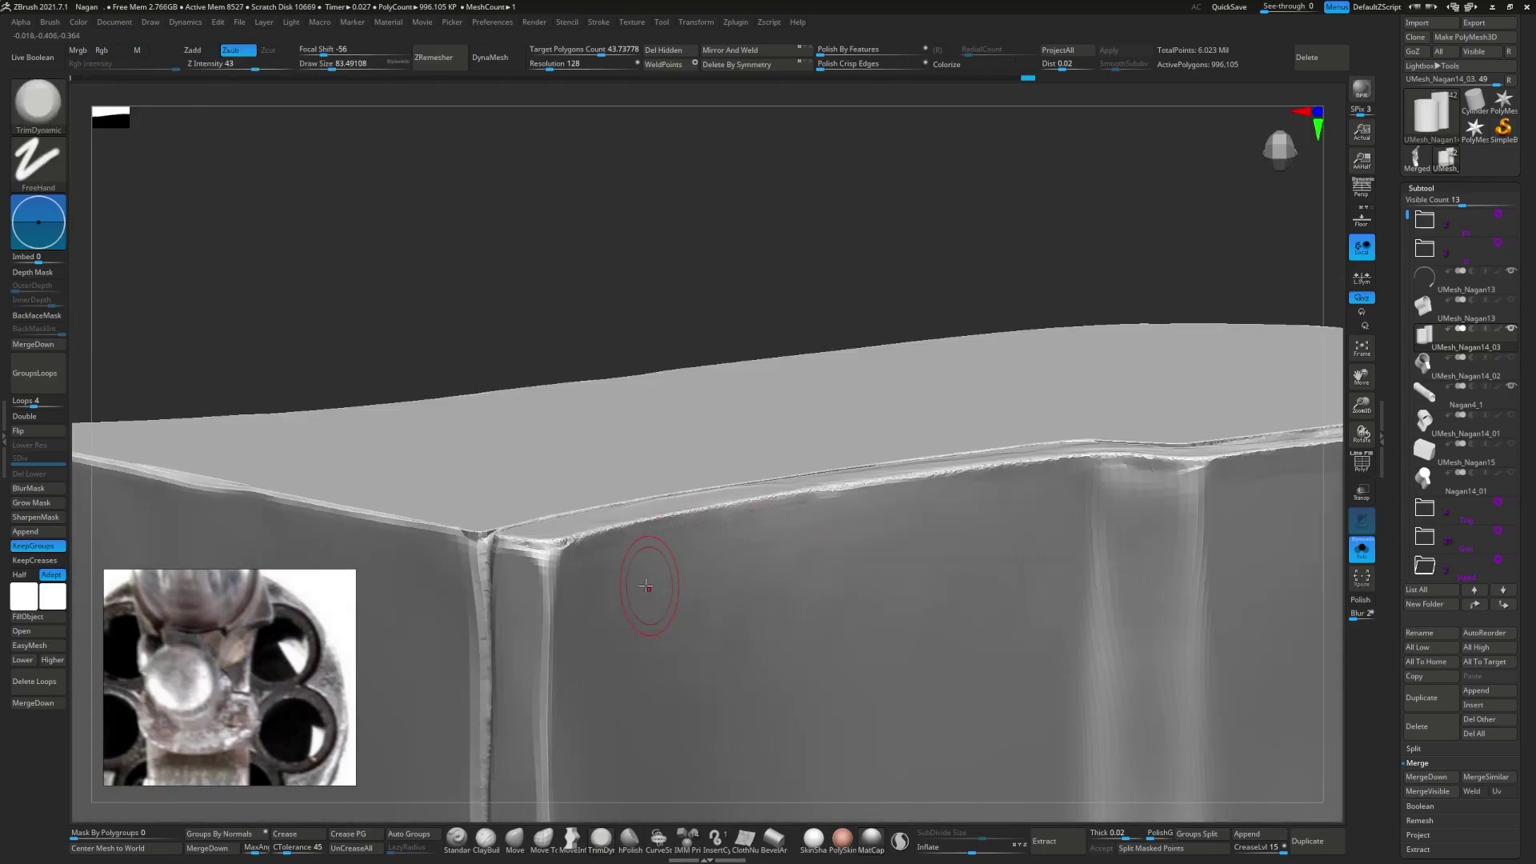
{"action": "right_click_drag", "start_coordinate": [984, 522], "coordinate": [1042, 474]}
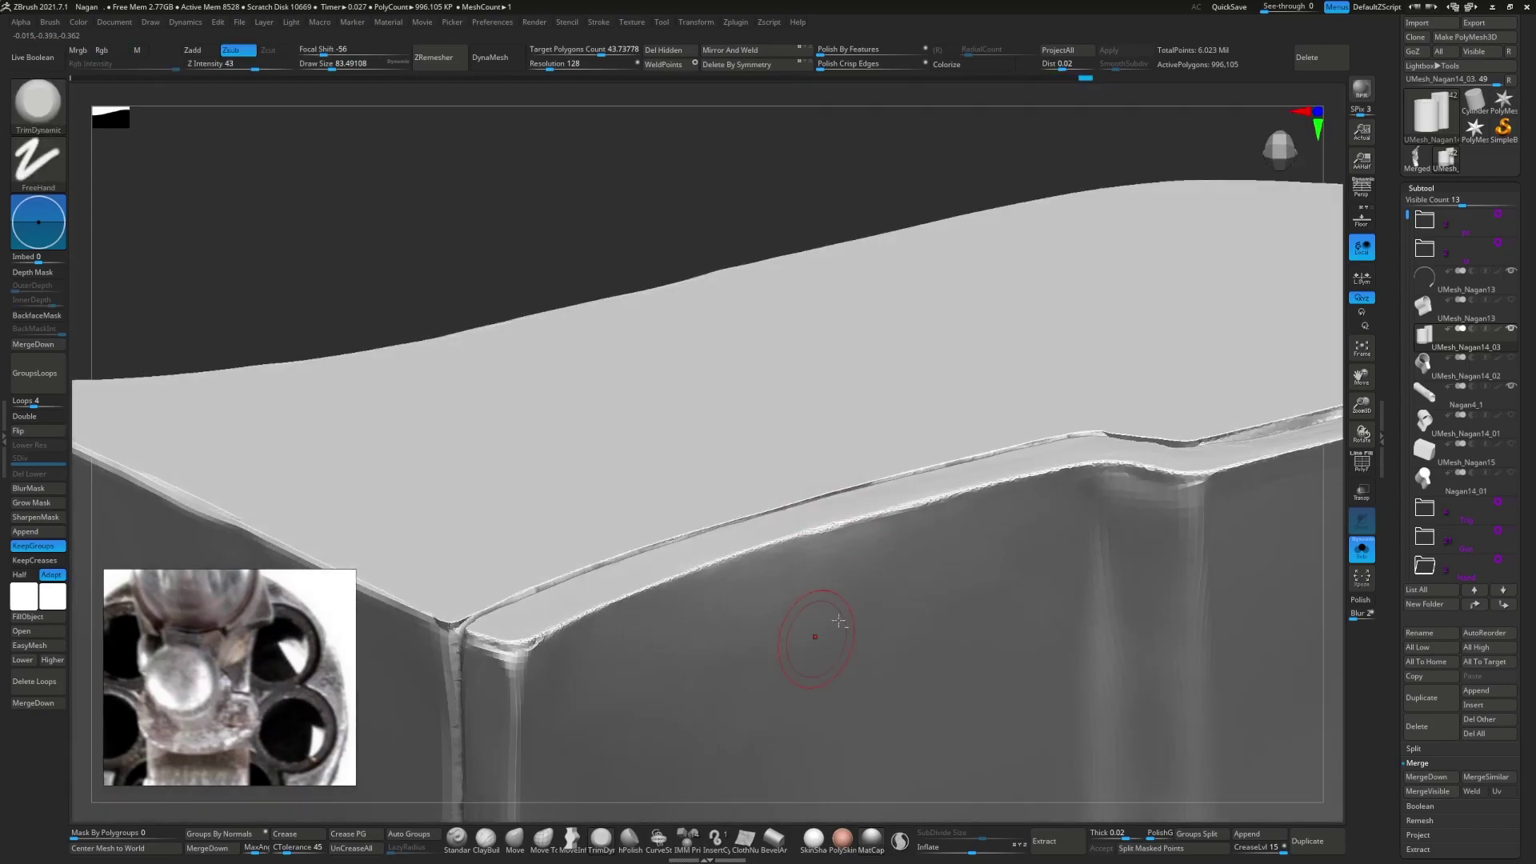
{"action": "mouse_move", "coordinate": [823, 634]}
{"action": "right_mouse_down"}
{"action": "mouse_move", "coordinate": [721, 645]}
{"action": "mouse_move", "coordinate": [845, 552]}
{"action": "mouse_move", "coordinate": [944, 617]}
{"action": "mouse_move", "coordinate": [772, 524]}
{"action": "mouse_move", "coordinate": [806, 679]}
{"action": "mouse_move", "coordinate": [864, 384]}
{"action": "mouse_move", "coordinate": [899, 515]}
{"action": "mouse_move", "coordinate": [797, 536]}
{"action": "right_mouse_up"}
- Push the ledge's upper edge into line with Move Topological, then rectangle-mask in front view
{"action": "key", "text": "b"}
{"action": "key", "text": "m"}
{"action": "key", "text": "t"}
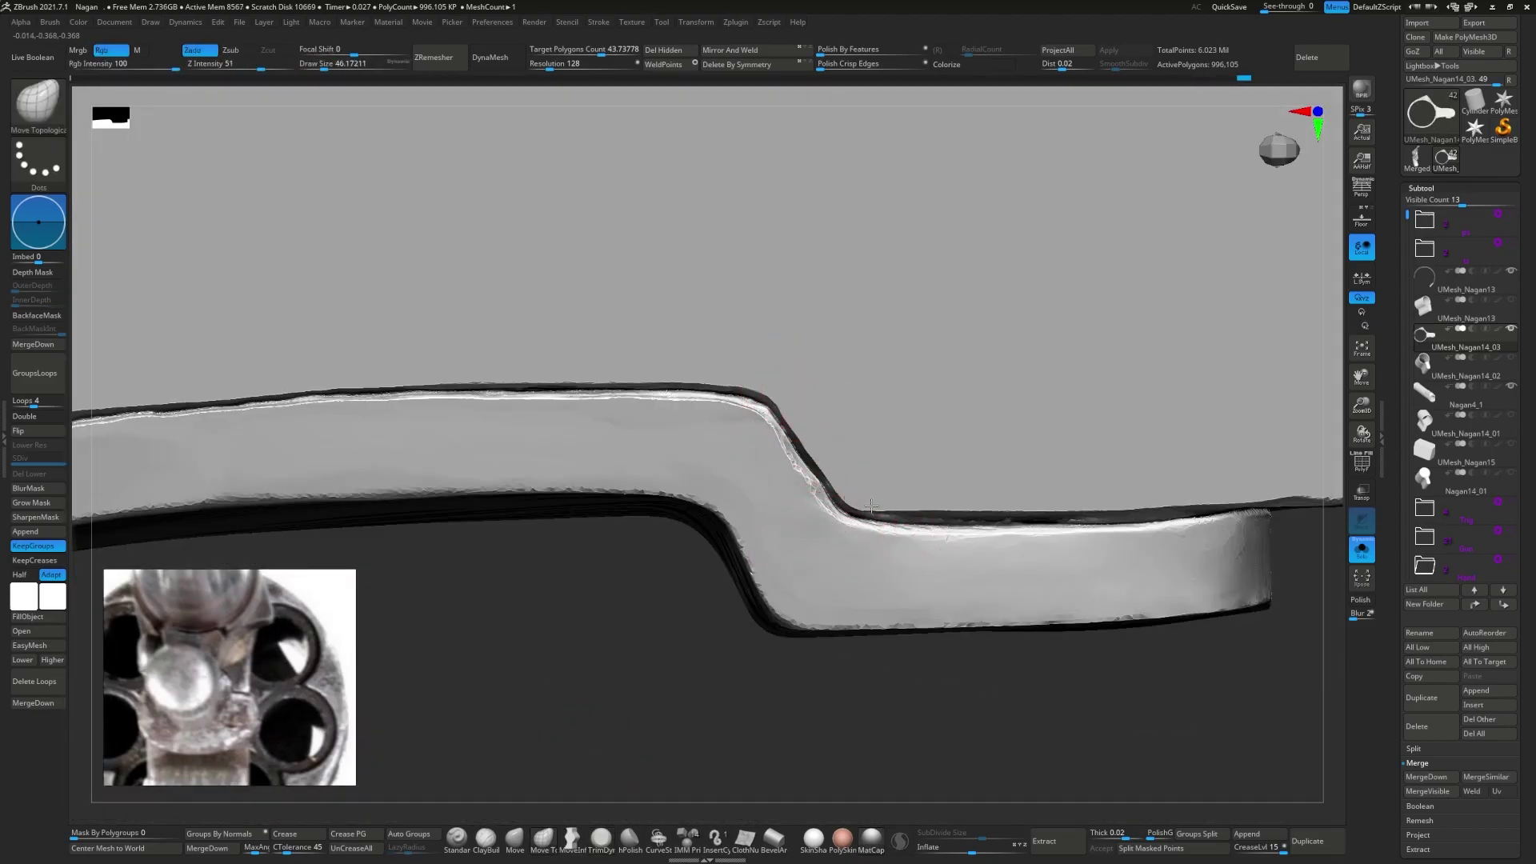
{"action": "key", "text": "bracketright"}
{"action": "key", "text": "bracketright"}
{"action": "key", "text": "bracketright"}
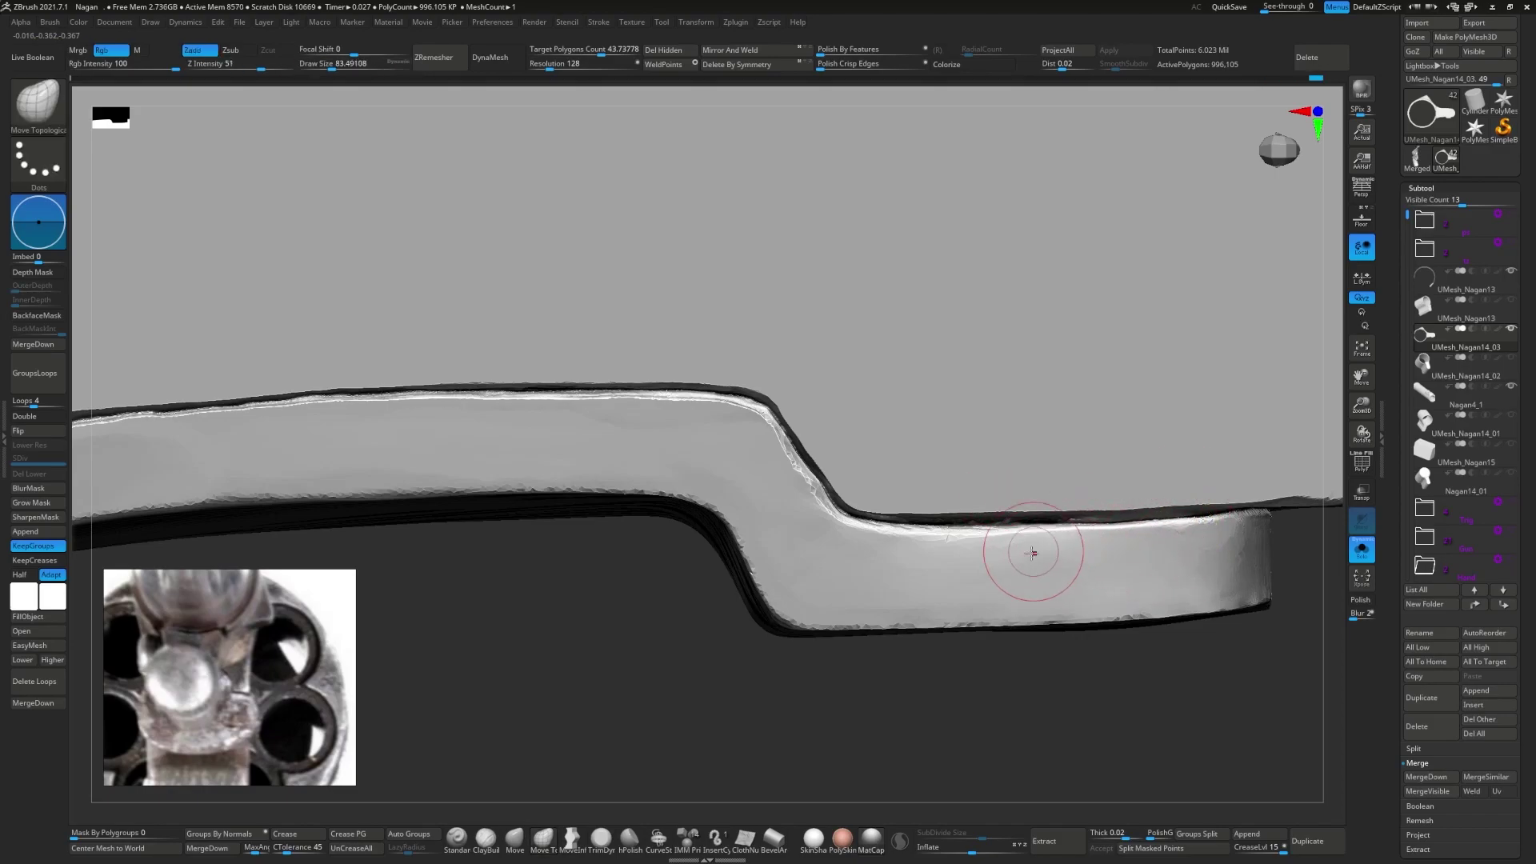
{"action": "key", "text": "ctrl+z"}
{"action": "key", "text": "bracketleft"}
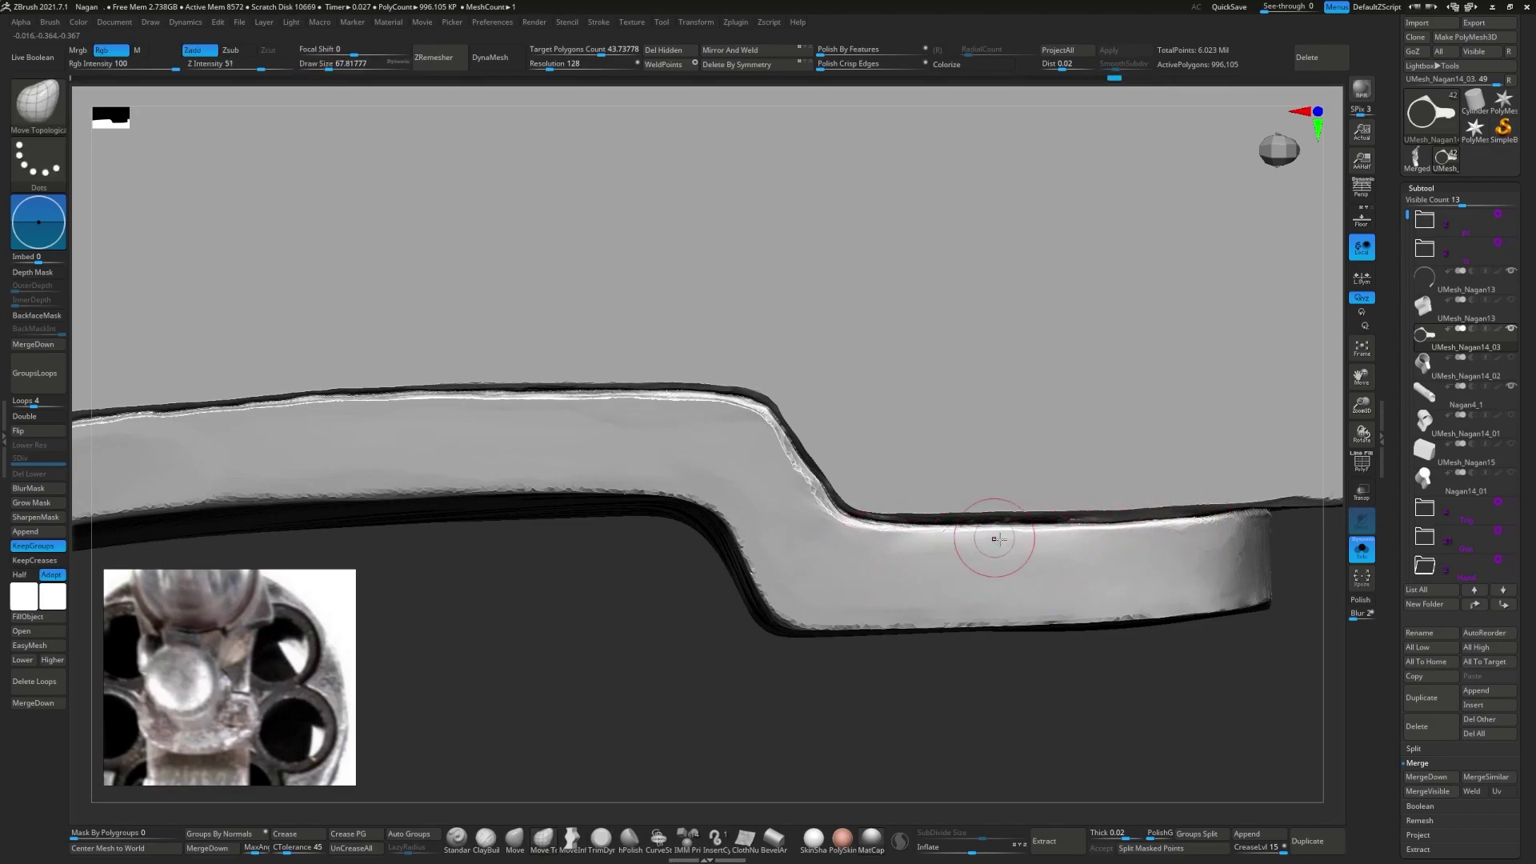
{"action": "left_click_drag", "start_coordinate": [1165, 534], "coordinate": [984, 556]}
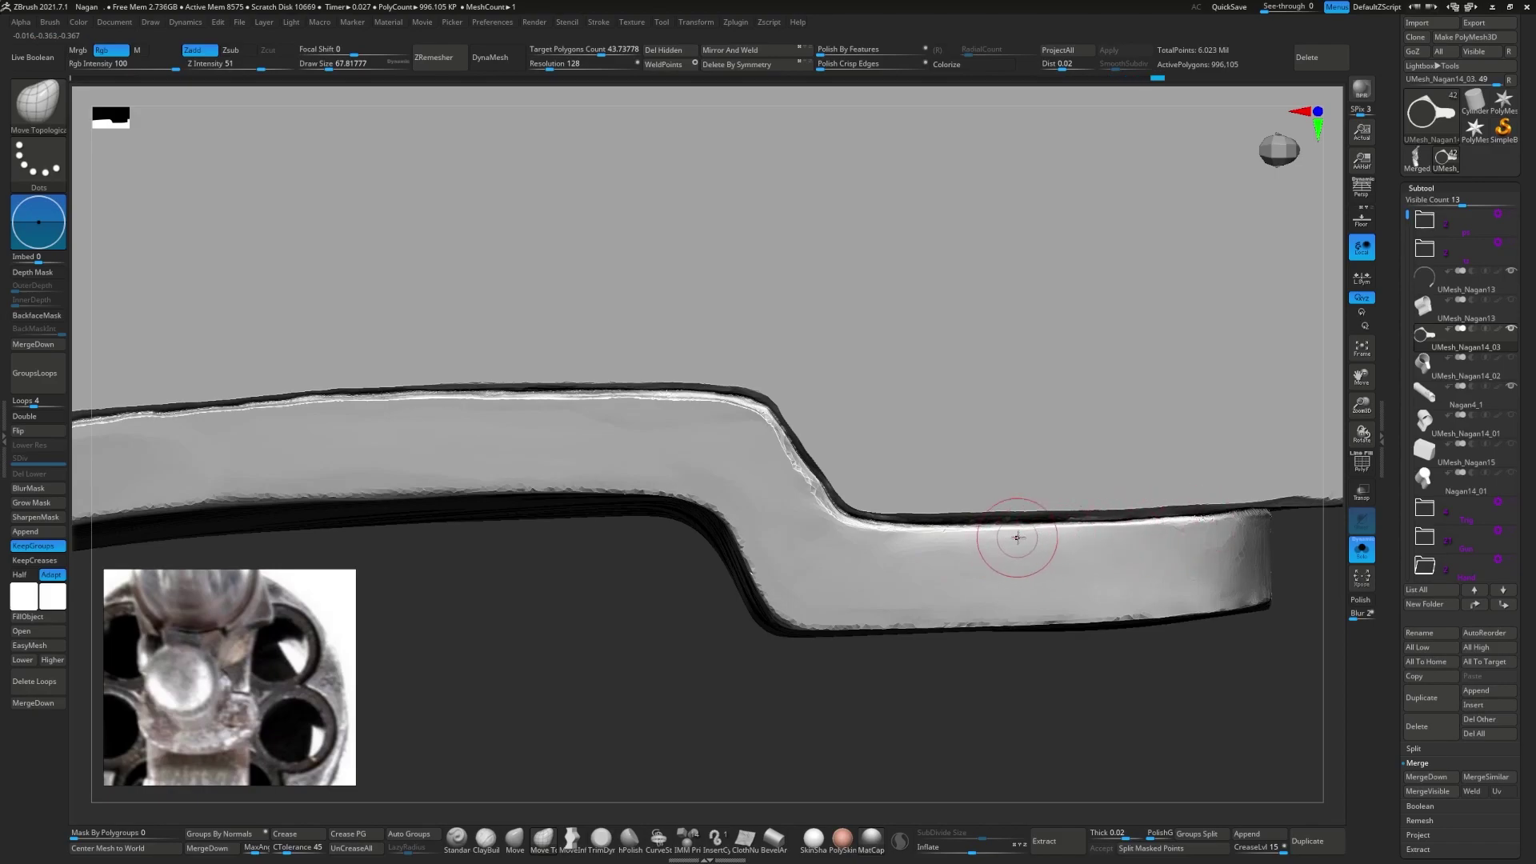
{"action": "mouse_move", "coordinate": [984, 556]}
{"action": "right_mouse_down"}
{"action": "mouse_move", "coordinate": [930, 552]}
{"action": "mouse_move", "coordinate": [930, 480]}
{"action": "mouse_move", "coordinate": [901, 615]}
{"action": "mouse_move", "coordinate": [837, 480]}
{"action": "mouse_move", "coordinate": [755, 463]}
{"action": "right_mouse_up"}
{"action": "mouse_move", "coordinate": [547, 327]}
{"action": "left_mouse_down", "text": "ctrl"}
{"action": "mouse_move", "coordinate": [877, 726]}
{"action": "mouse_move", "coordinate": [815, 660]}
{"action": "left_mouse_up", "text": "ctrl"}
- ClipCurve the grip's side flat along its left edge
{"action": "left_click", "coordinate": [728, 508], "text": "ctrl"}
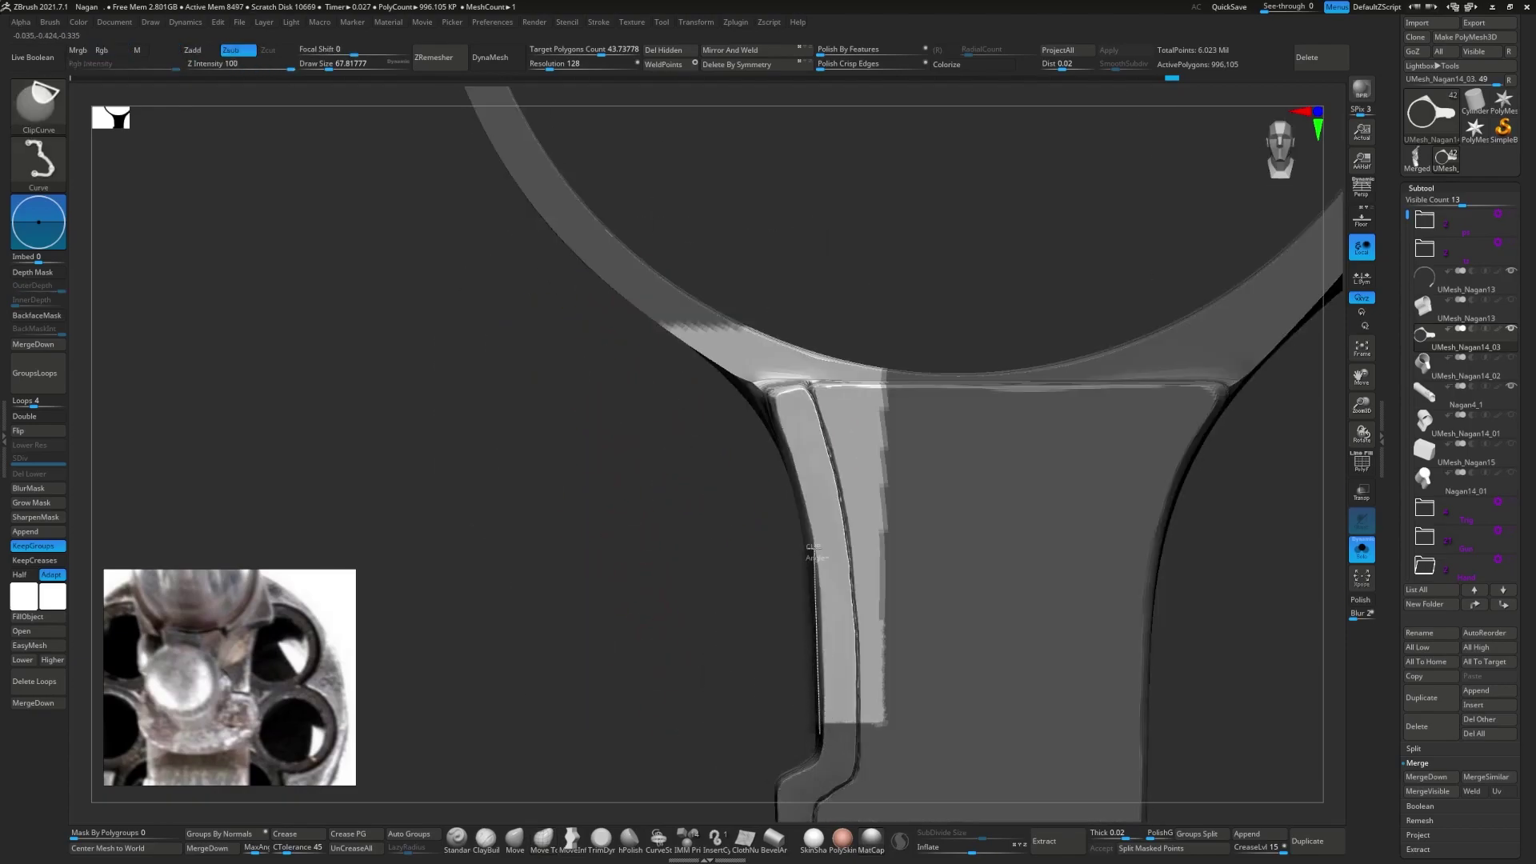
{"action": "left_click_drag", "start_coordinate": [813, 550], "coordinate": [778, 420], "text": "ctrl+shift"}
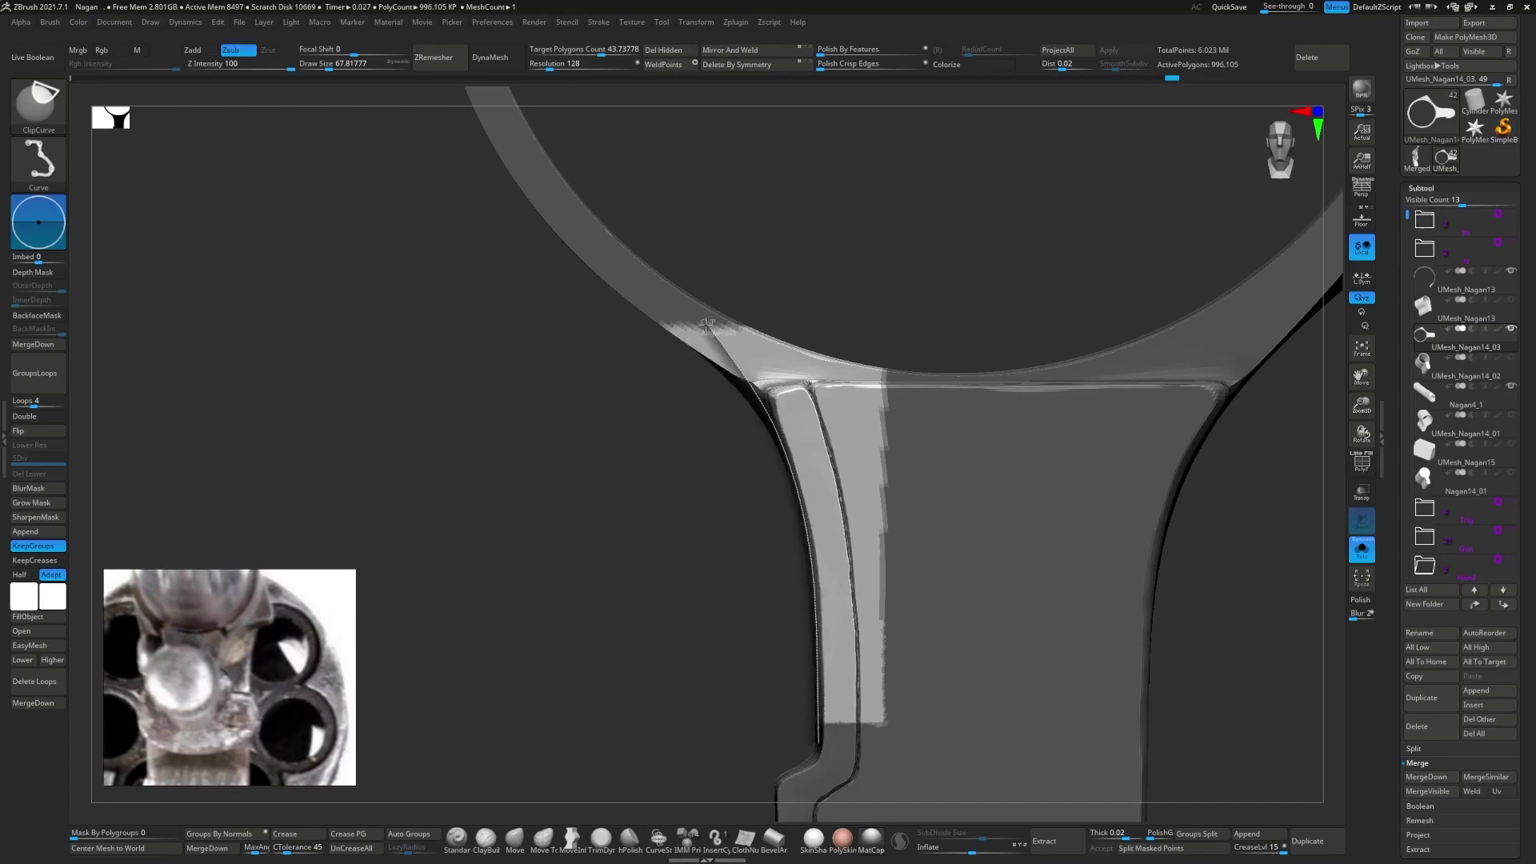
{"action": "left_click_drag", "start_coordinate": [707, 324], "coordinate": [669, 357], "text": "ctrl+shift"}
{"action": "right_click_drag", "start_coordinate": [730, 439], "coordinate": [955, 424]}
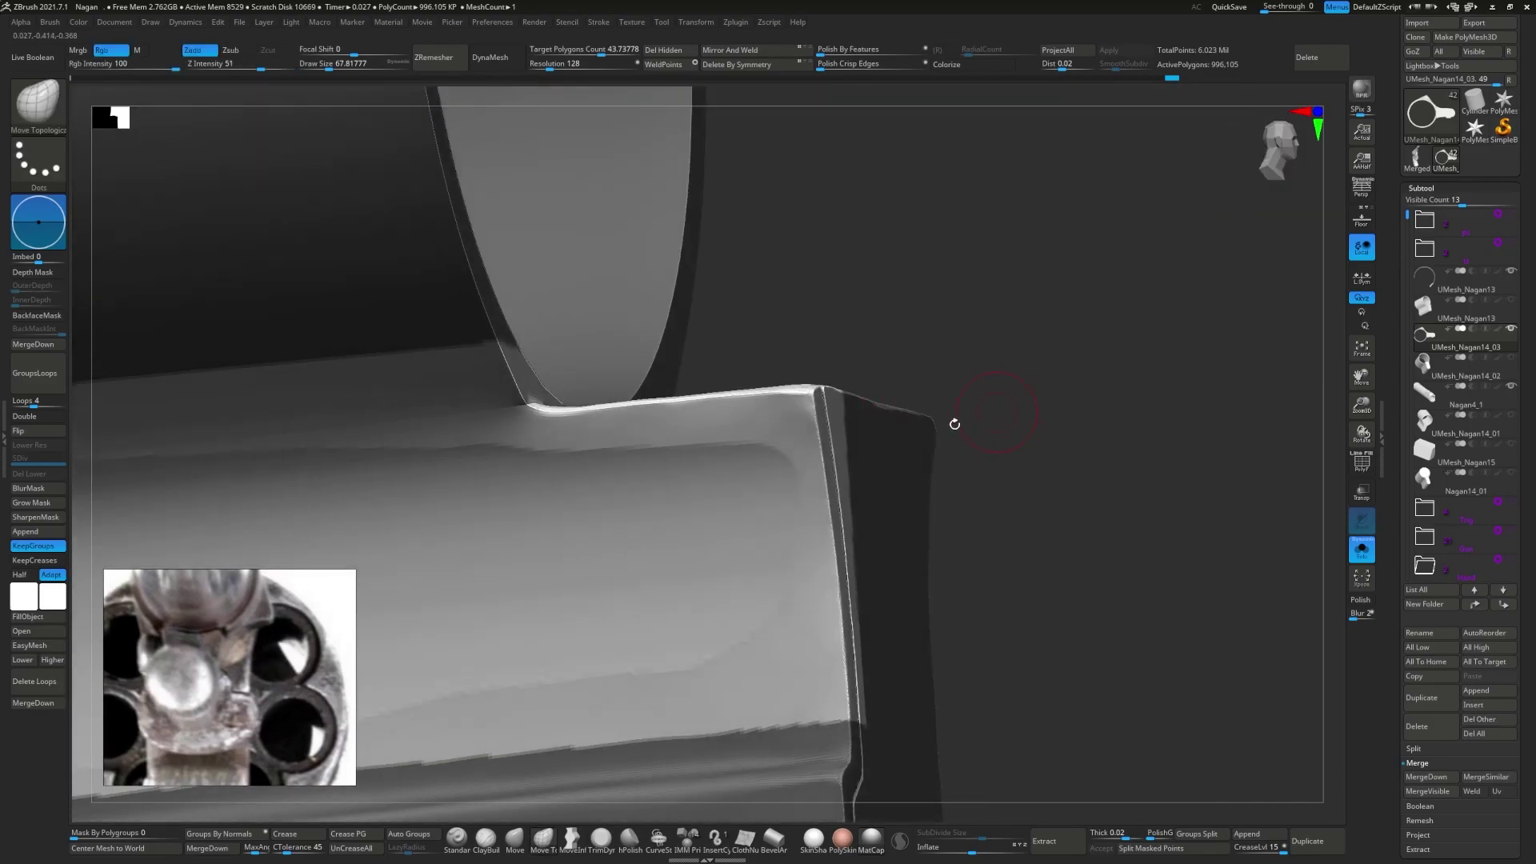
- Trim the band below the ridge flat and smooth the stepped corner
{"action": "left_click_drag", "start_coordinate": [1000, 352], "coordinate": [1085, 346]}
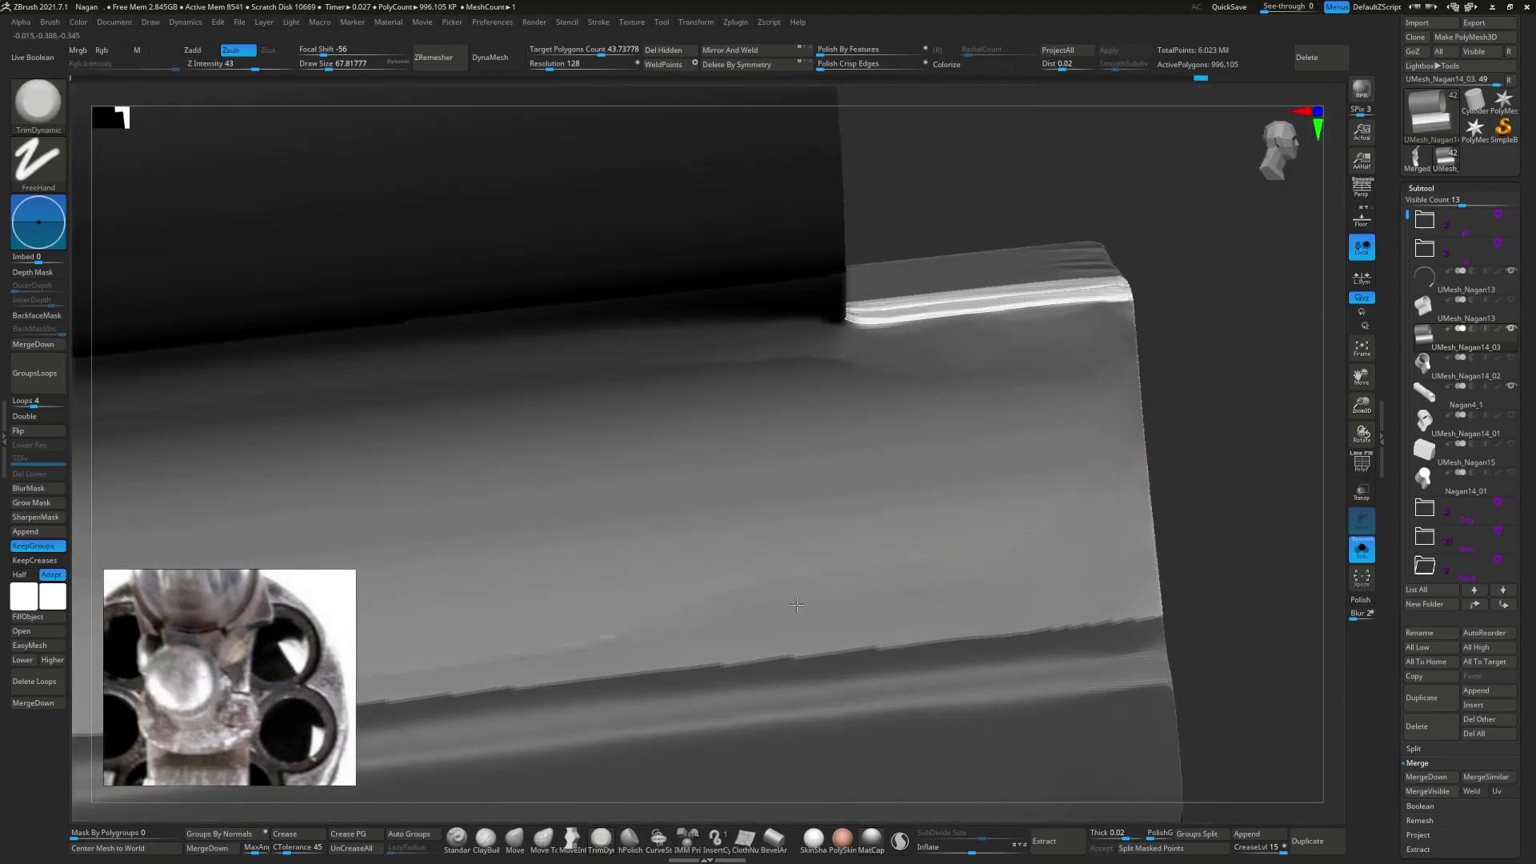
{"action": "right_click_drag", "start_coordinate": [1005, 493], "coordinate": [1070, 347]}
{"action": "left_click_drag", "start_coordinate": [1030, 335], "coordinate": [951, 348]}
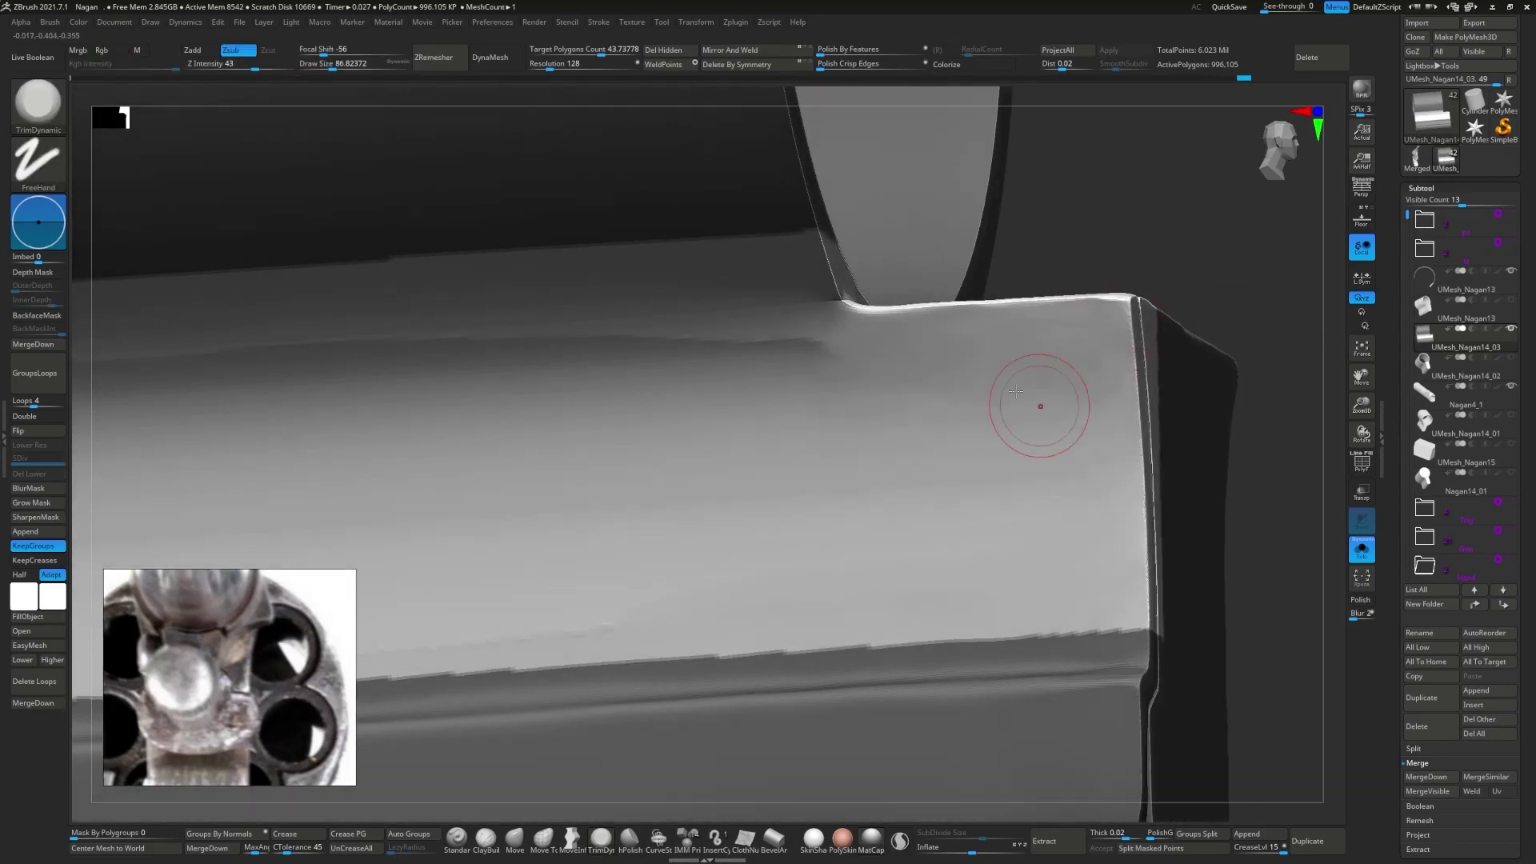
{"action": "right_click_drag", "start_coordinate": [1016, 391], "coordinate": [958, 360]}
{"action": "key", "text": "ctrl"}
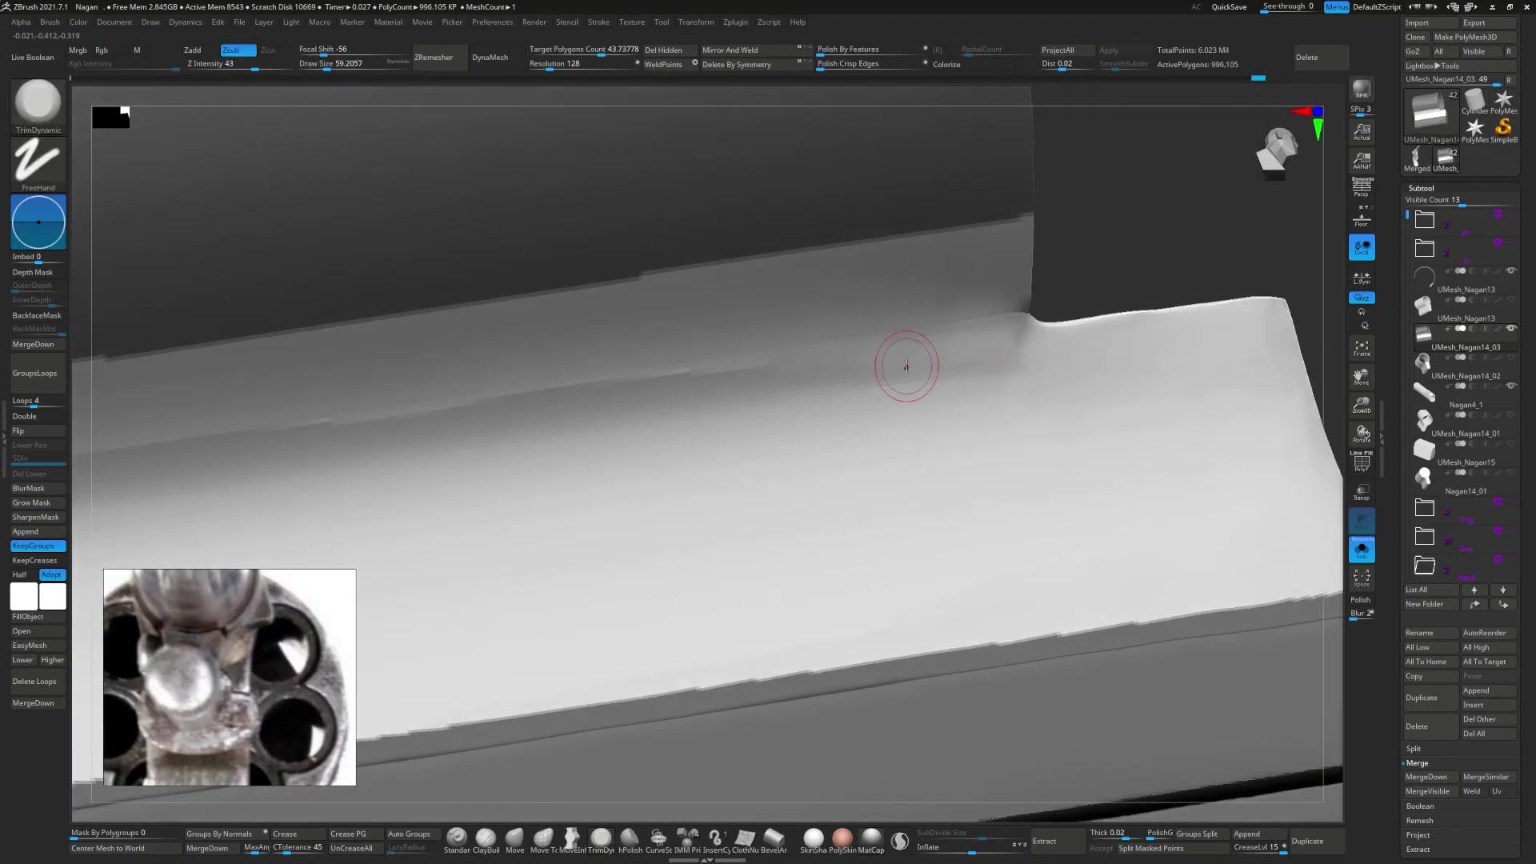
{"action": "mouse_move", "coordinate": [899, 357]}
{"action": "right_mouse_down"}
{"action": "mouse_move", "coordinate": [993, 362]}
{"action": "mouse_move", "coordinate": [915, 350]}
{"action": "right_mouse_up"}
- Build up the block's top face and corner edge with ClayBuildup and smooth it even
{"action": "key", "text": "shift"}
{"action": "left_click_drag", "start_coordinate": [776, 398], "coordinate": [672, 439]}
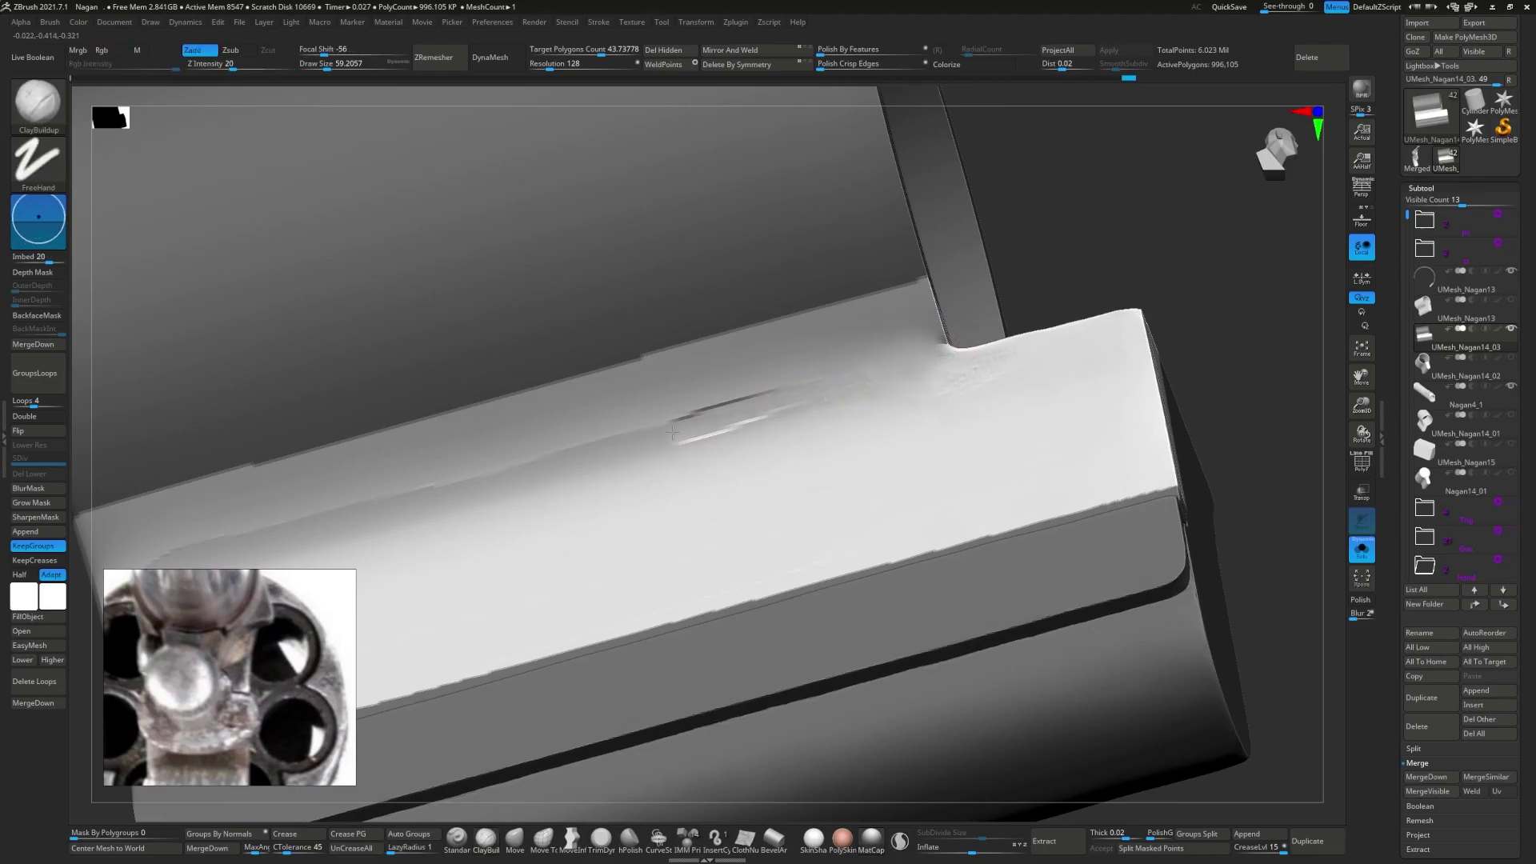
{"action": "right_click_drag", "start_coordinate": [688, 448], "coordinate": [576, 480]}
{"action": "mouse_move", "coordinate": [640, 432]}
{"action": "left_mouse_down"}
{"action": "mouse_move", "coordinate": [532, 512]}
{"action": "mouse_move", "coordinate": [563, 551]}
{"action": "left_mouse_up"}
{"action": "right_click_drag", "start_coordinate": [563, 551], "coordinate": [583, 517]}
{"action": "key", "text": "shift"}
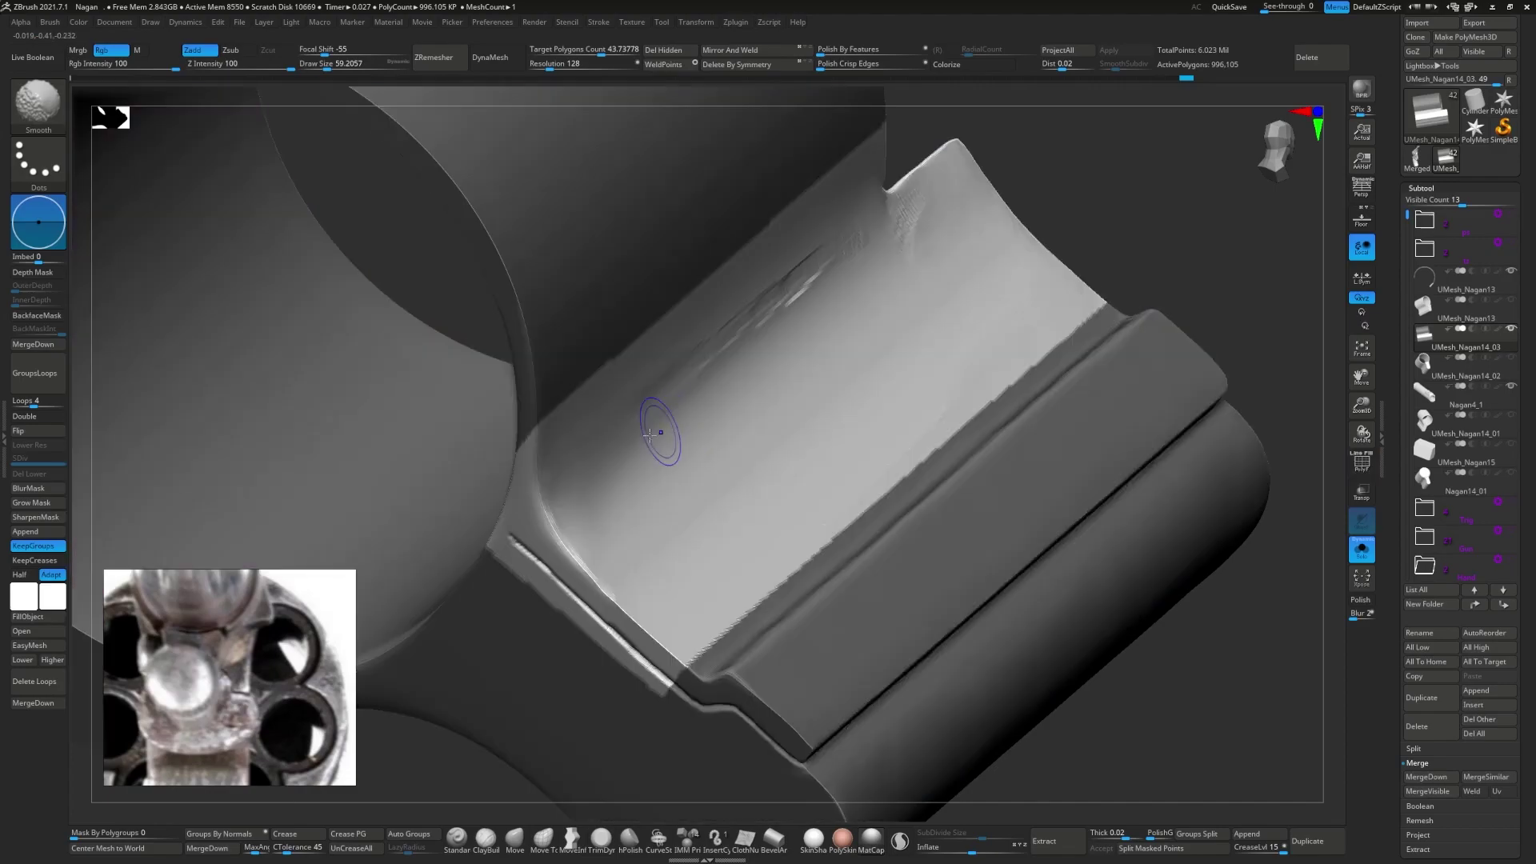
{"action": "mouse_move", "coordinate": [650, 435]}
{"action": "right_mouse_down"}
{"action": "mouse_move", "coordinate": [696, 424]}
{"action": "mouse_move", "coordinate": [726, 387]}
{"action": "mouse_move", "coordinate": [800, 384]}
{"action": "right_mouse_up"}
{"action": "left_click_drag", "start_coordinate": [800, 384], "coordinate": [885, 367], "text": "shift"}
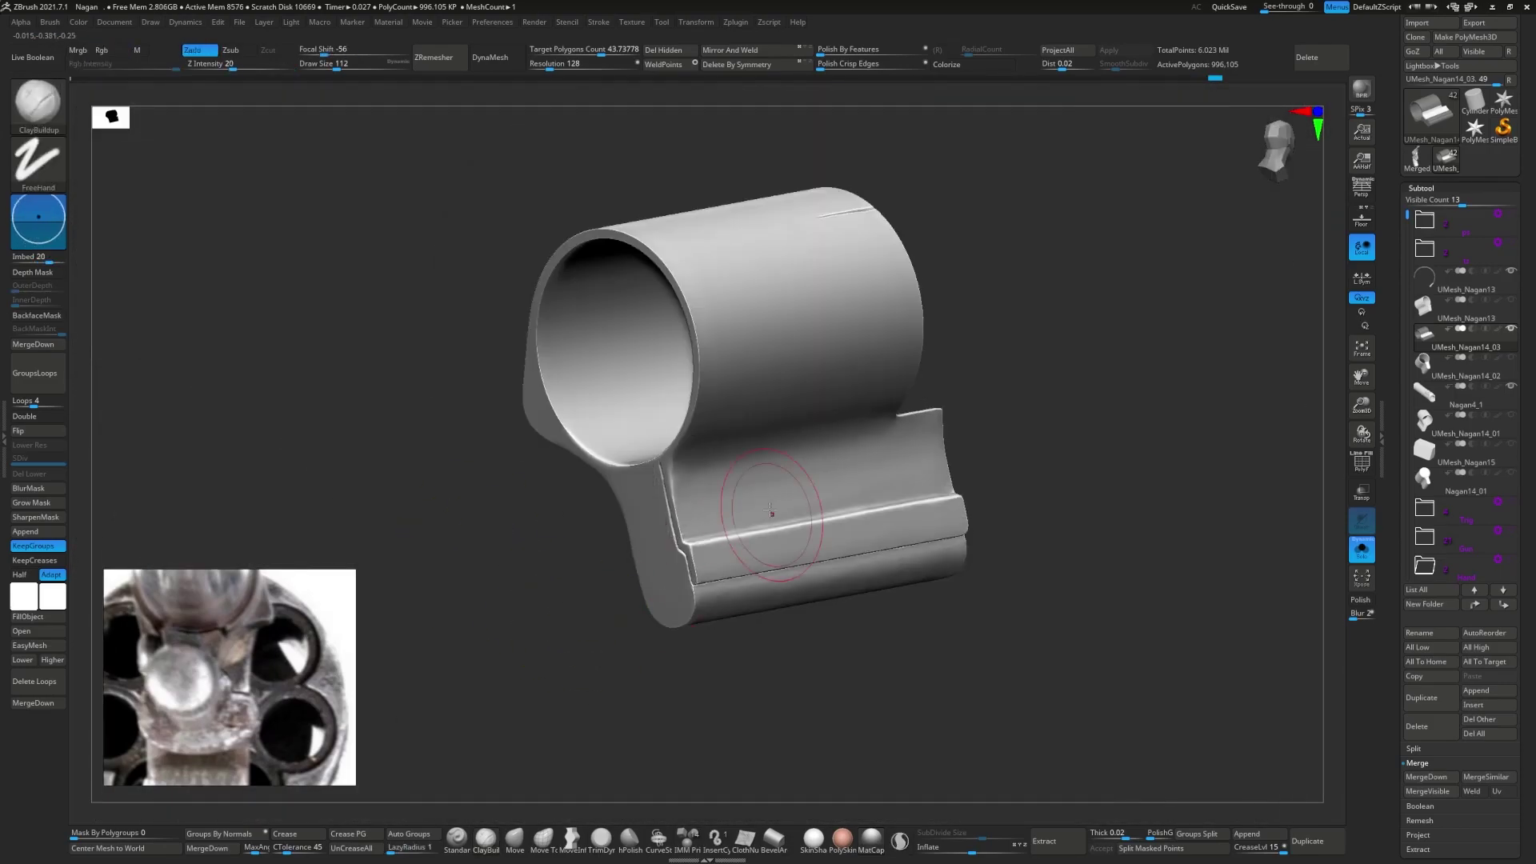
- hPolish the block's bevel edge beside the ring with Depth Mask, viewed from an orthographic side
{"action": "key", "text": "shift"}
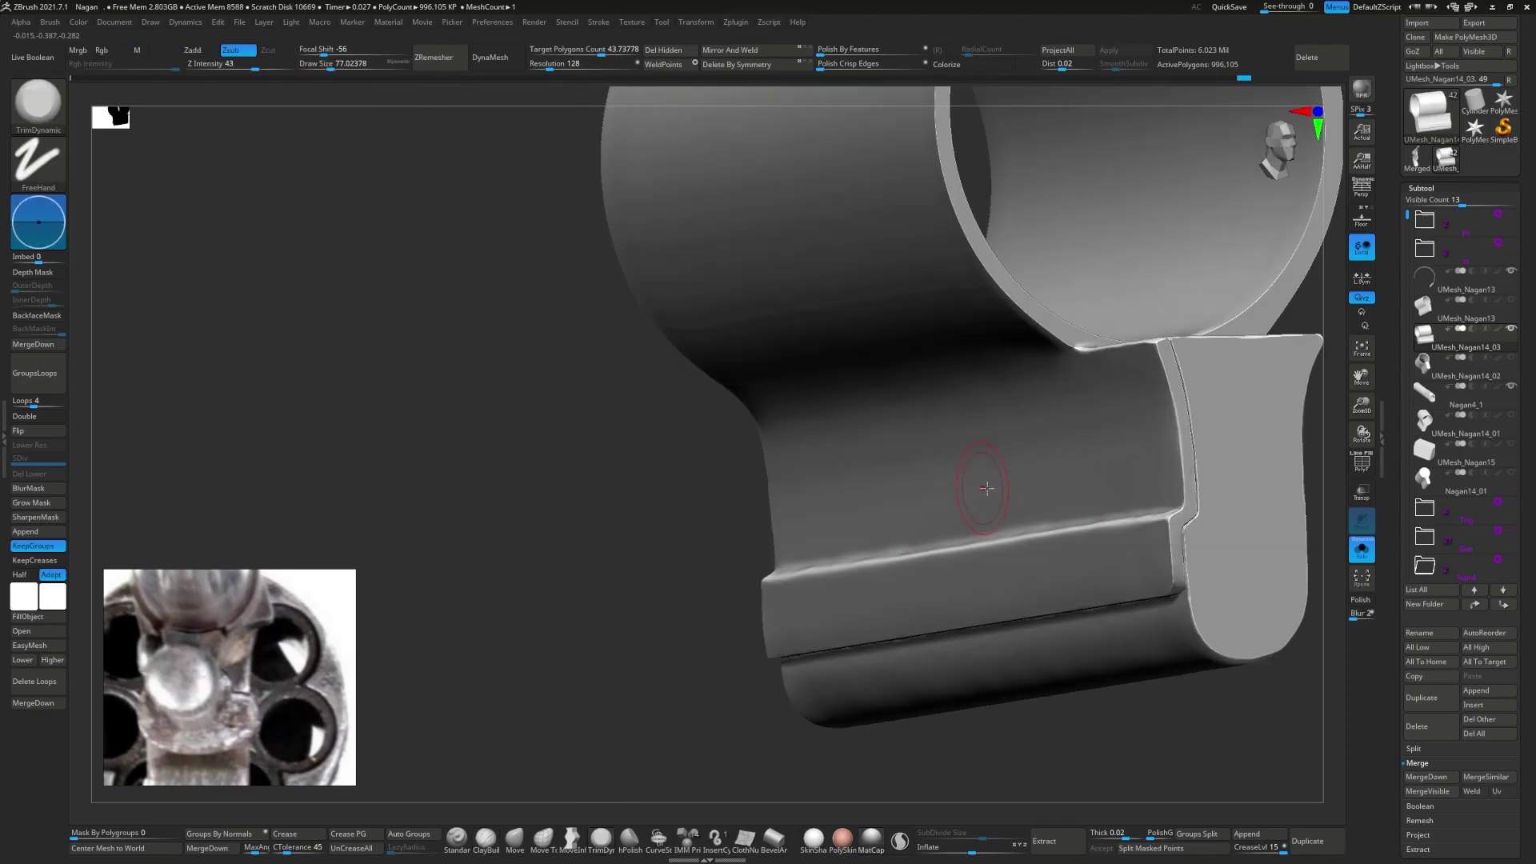
{"action": "key", "text": "ctrl"}
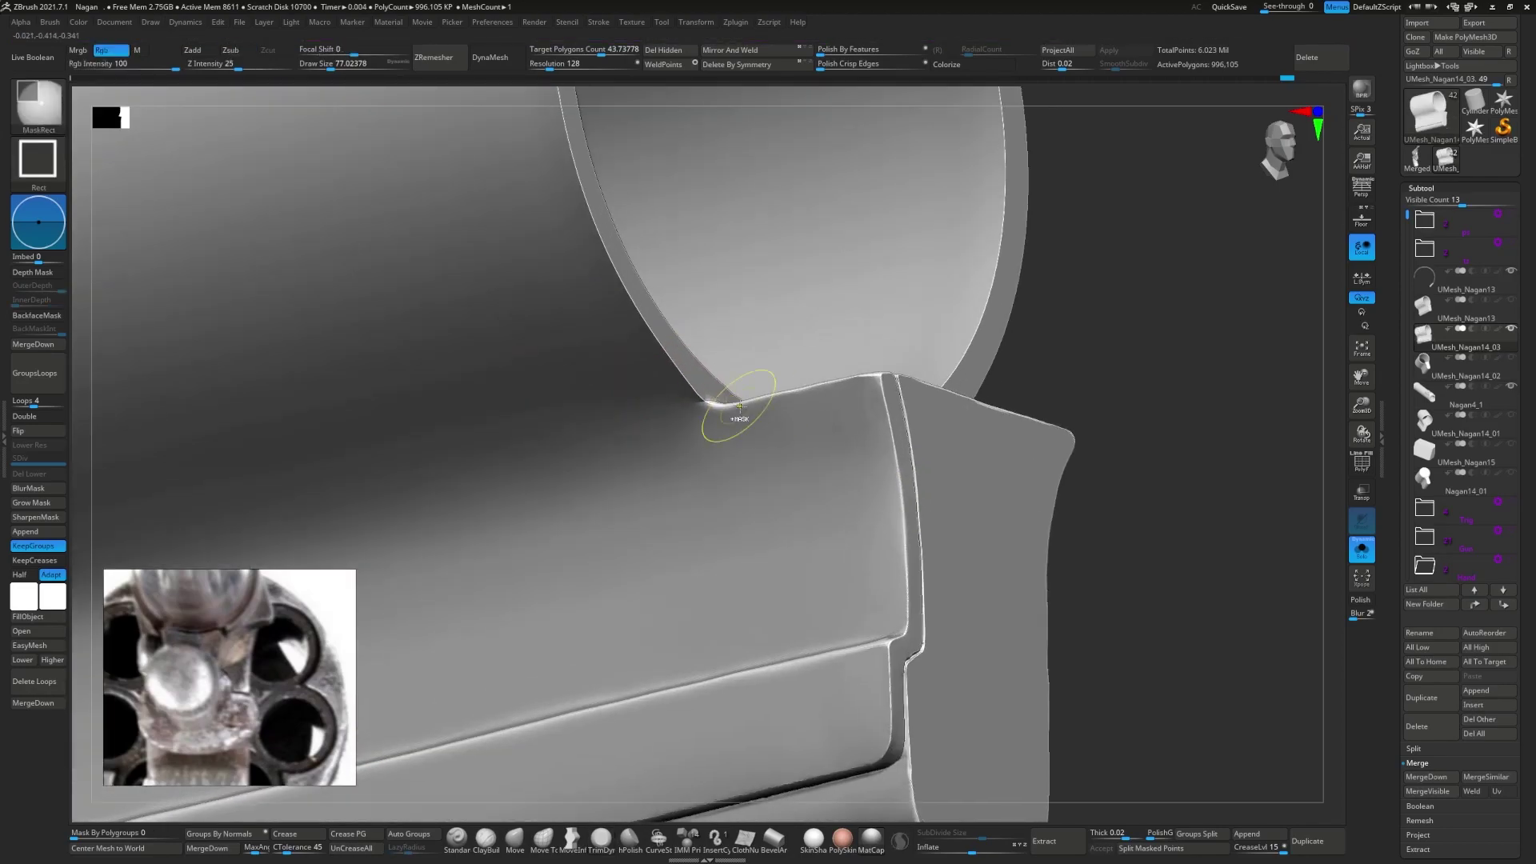
{"action": "right_click_drag", "start_coordinate": [640, 390], "coordinate": [758, 394]}
{"action": "key", "text": "b"}
{"action": "key", "text": "h"}
{"action": "key", "text": "p"}
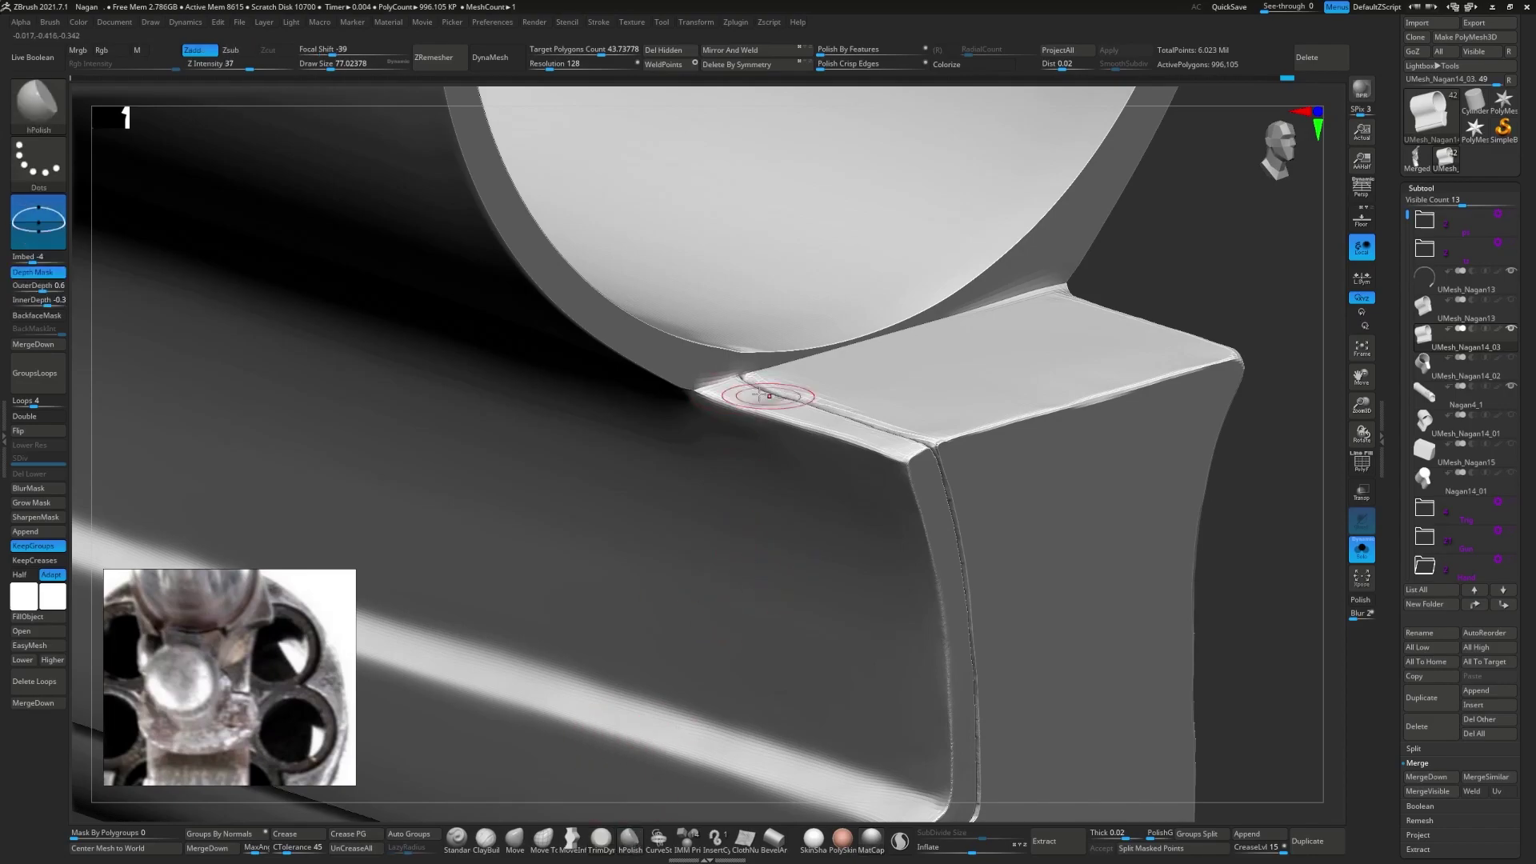
{"action": "left_click_drag", "start_coordinate": [758, 394], "coordinate": [726, 393]}
{"action": "mouse_move", "coordinate": [857, 433]}
{"action": "right_mouse_down", "text": "shift"}
{"action": "mouse_move", "coordinate": [765, 422]}
{"action": "mouse_move", "coordinate": [720, 448]}
{"action": "mouse_move", "coordinate": [999, 477]}
{"action": "mouse_move", "coordinate": [648, 548]}
{"action": "right_mouse_up", "text": "shift"}
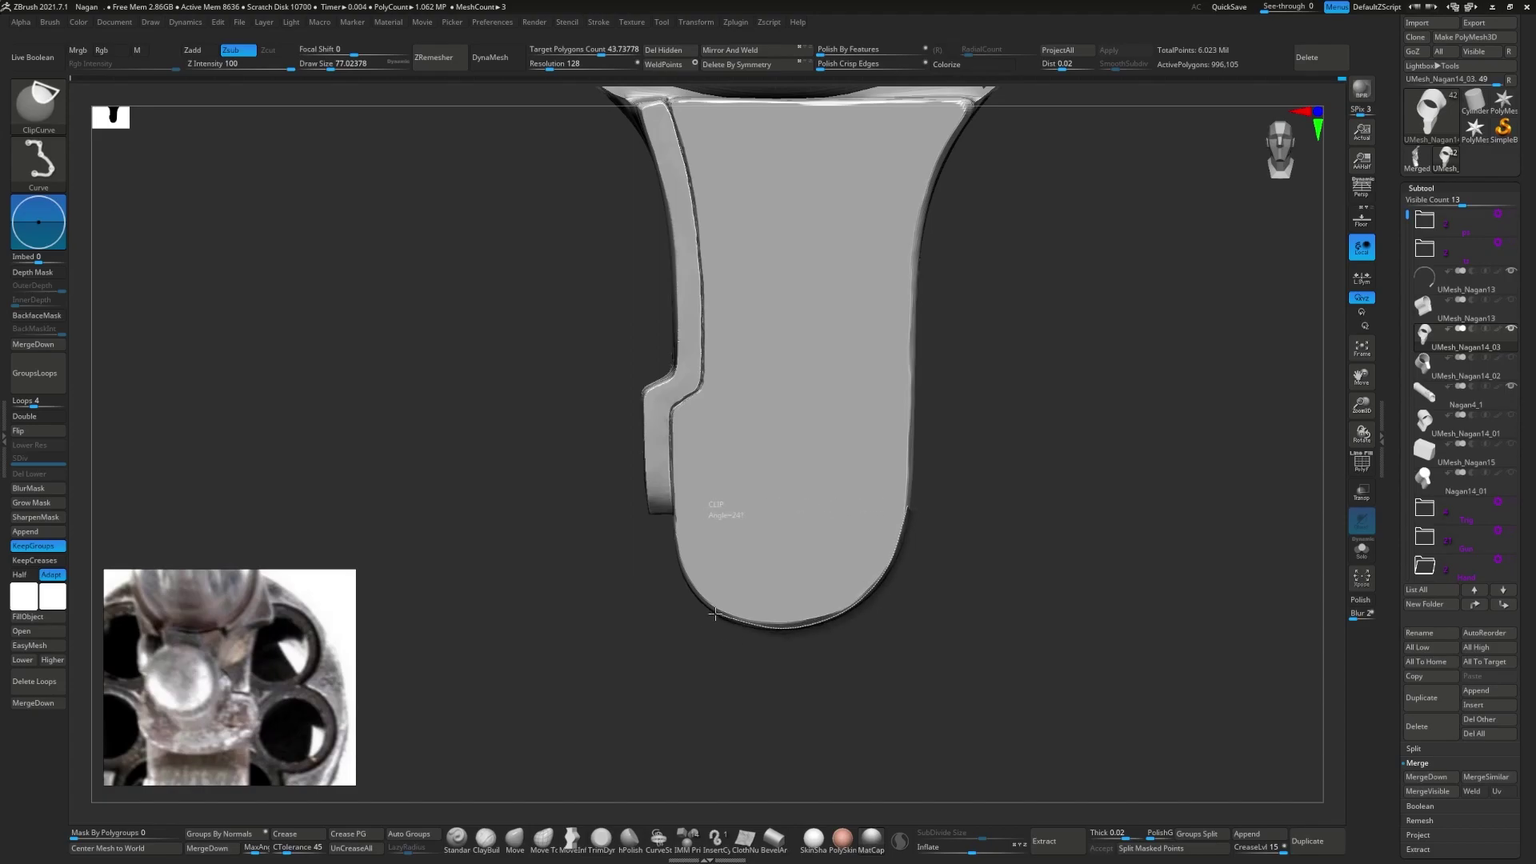
- ClipCurve the grip's rounded lower outline and adjust it with Move Topological
{"action": "right_click_drag", "start_coordinate": [660, 582], "coordinate": [904, 539]}
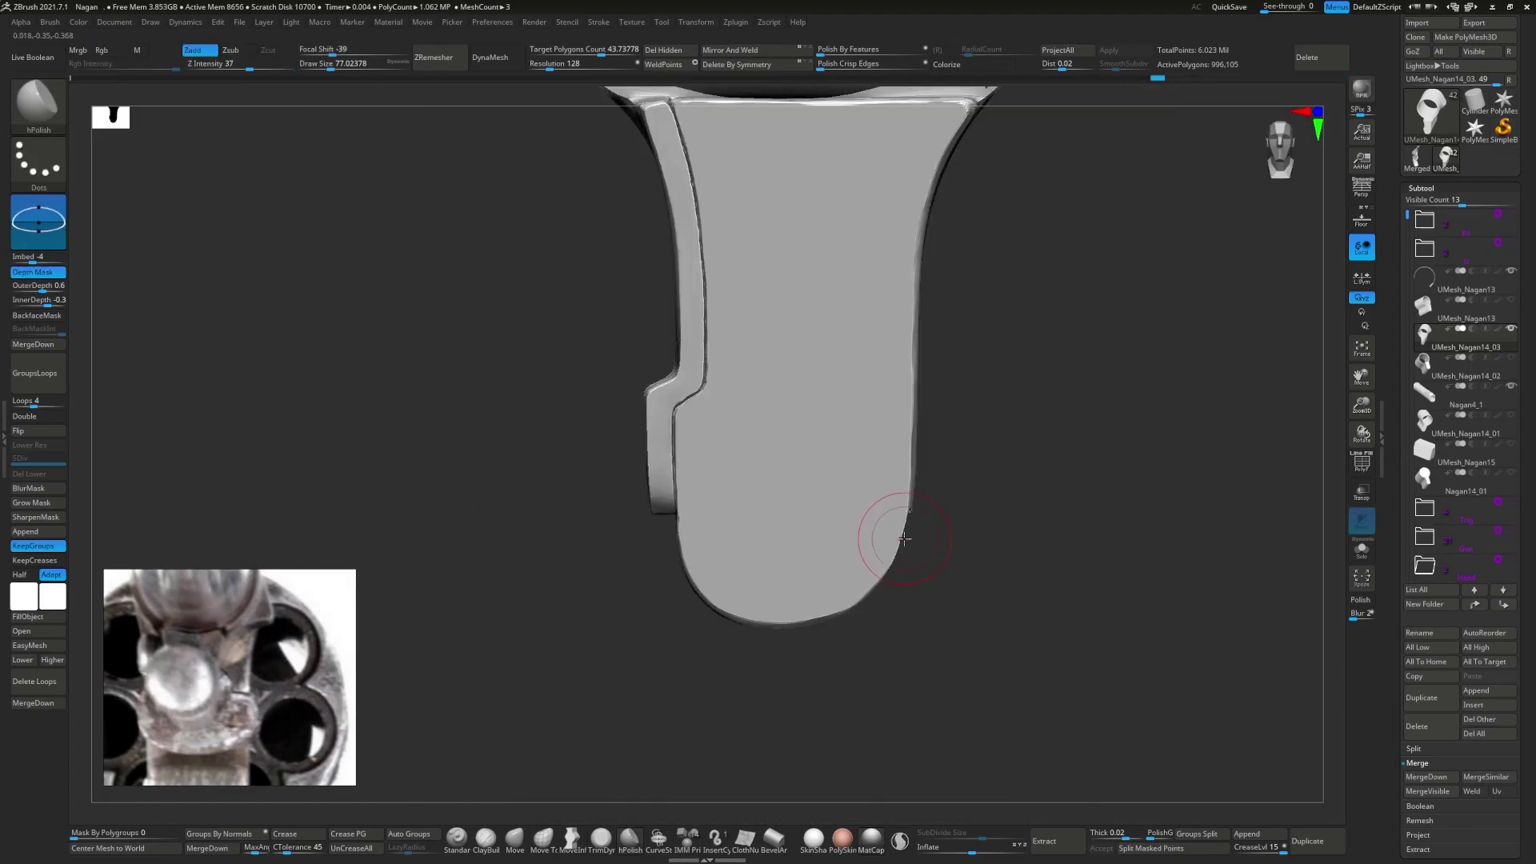
{"action": "key", "text": "b"}
{"action": "key", "text": "m"}
{"action": "key", "text": "t"}
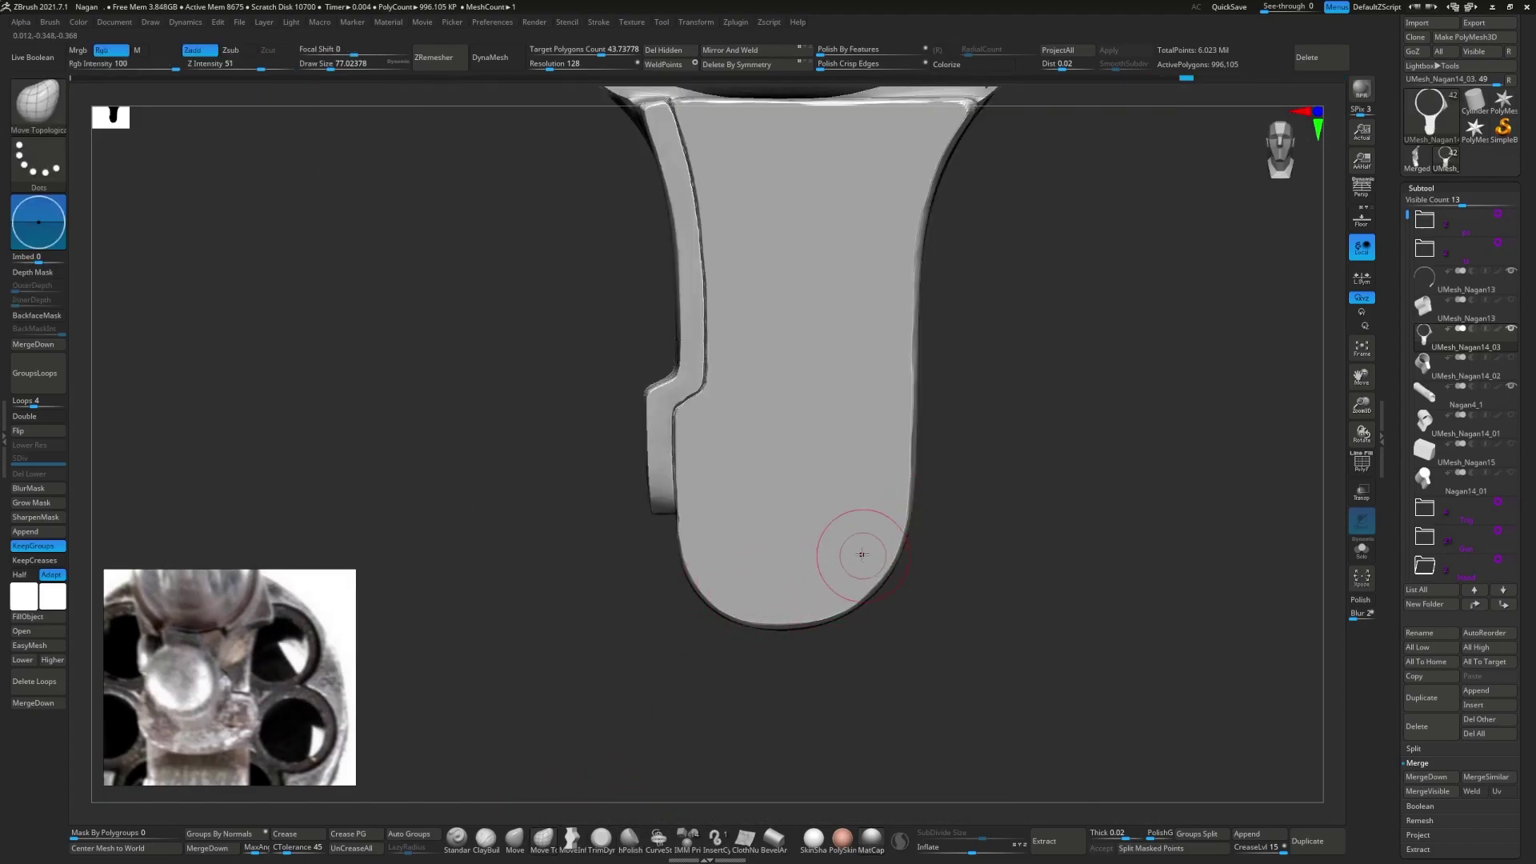
{"action": "right_click_drag", "start_coordinate": [885, 347], "coordinate": [683, 638], "text": "alt"}
- Polish the grip's top edge below the cylinder with hPolish
{"action": "key", "text": "b"}
{"action": "key", "text": "t"}
{"action": "key", "text": "d"}
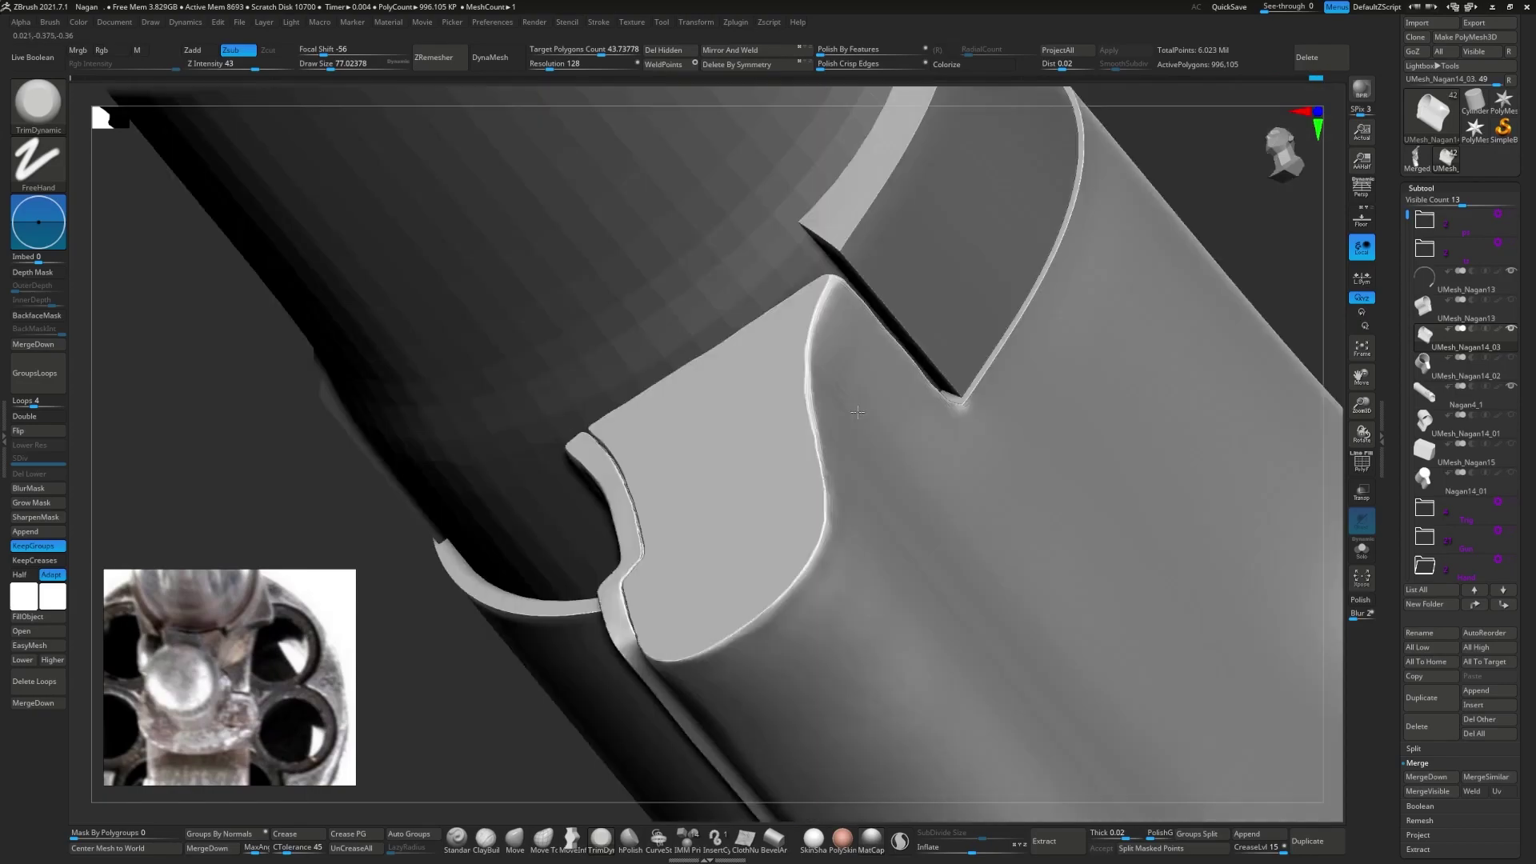
{"action": "mouse_move", "coordinate": [805, 590]}
{"action": "right_mouse_down"}
{"action": "mouse_move", "coordinate": [748, 585]}
{"action": "mouse_move", "coordinate": [744, 632]}
{"action": "mouse_move", "coordinate": [771, 644]}
{"action": "mouse_move", "coordinate": [775, 672]}
{"action": "mouse_move", "coordinate": [909, 549]}
{"action": "mouse_move", "coordinate": [1076, 574]}
{"action": "mouse_move", "coordinate": [804, 448]}
{"action": "right_mouse_up"}
{"action": "key", "text": "b"}
{"action": "key", "text": "h"}
{"action": "key", "text": "p"}
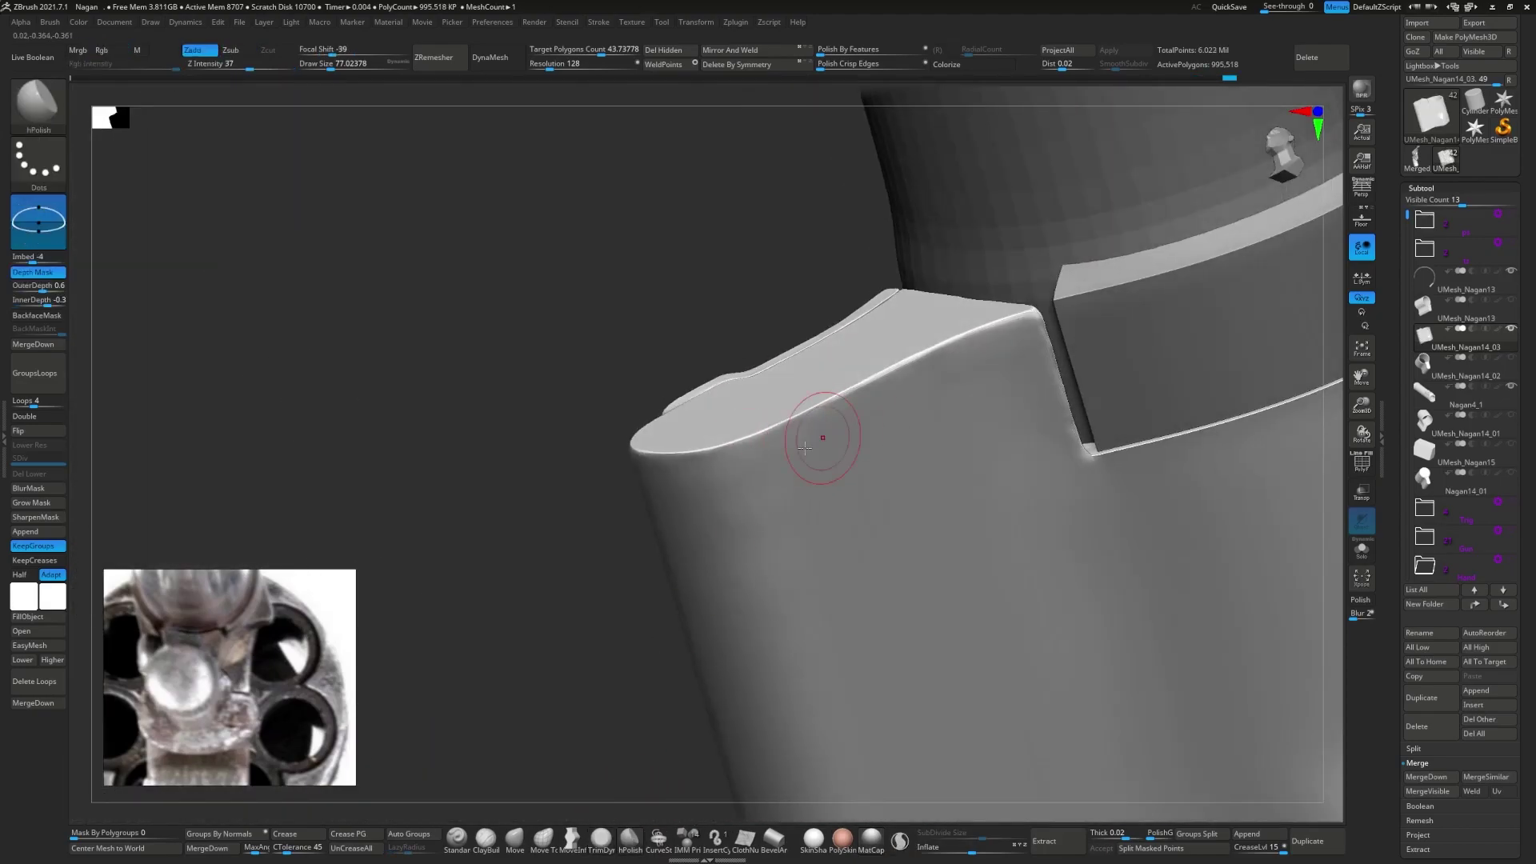
- Load TrimDynamicSoft from the Lightbox Trim brush folder
{"action": "key", "text": "comma"}
{"action": "left_click", "coordinate": [213, 93]}
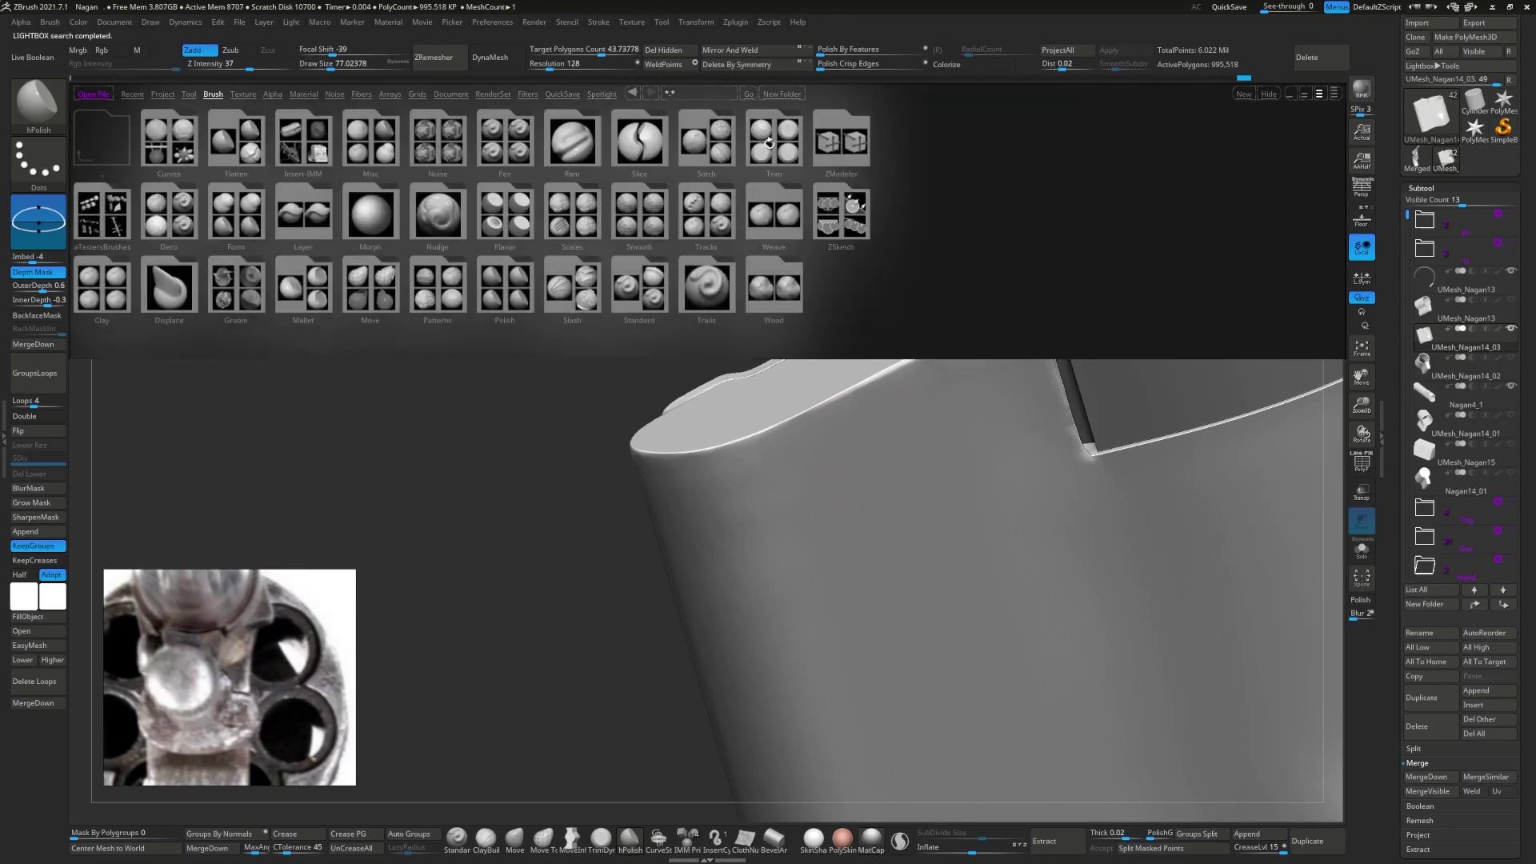
{"action": "left_click", "coordinate": [232, 288]}
{"action": "double_click", "coordinate": [234, 146]}
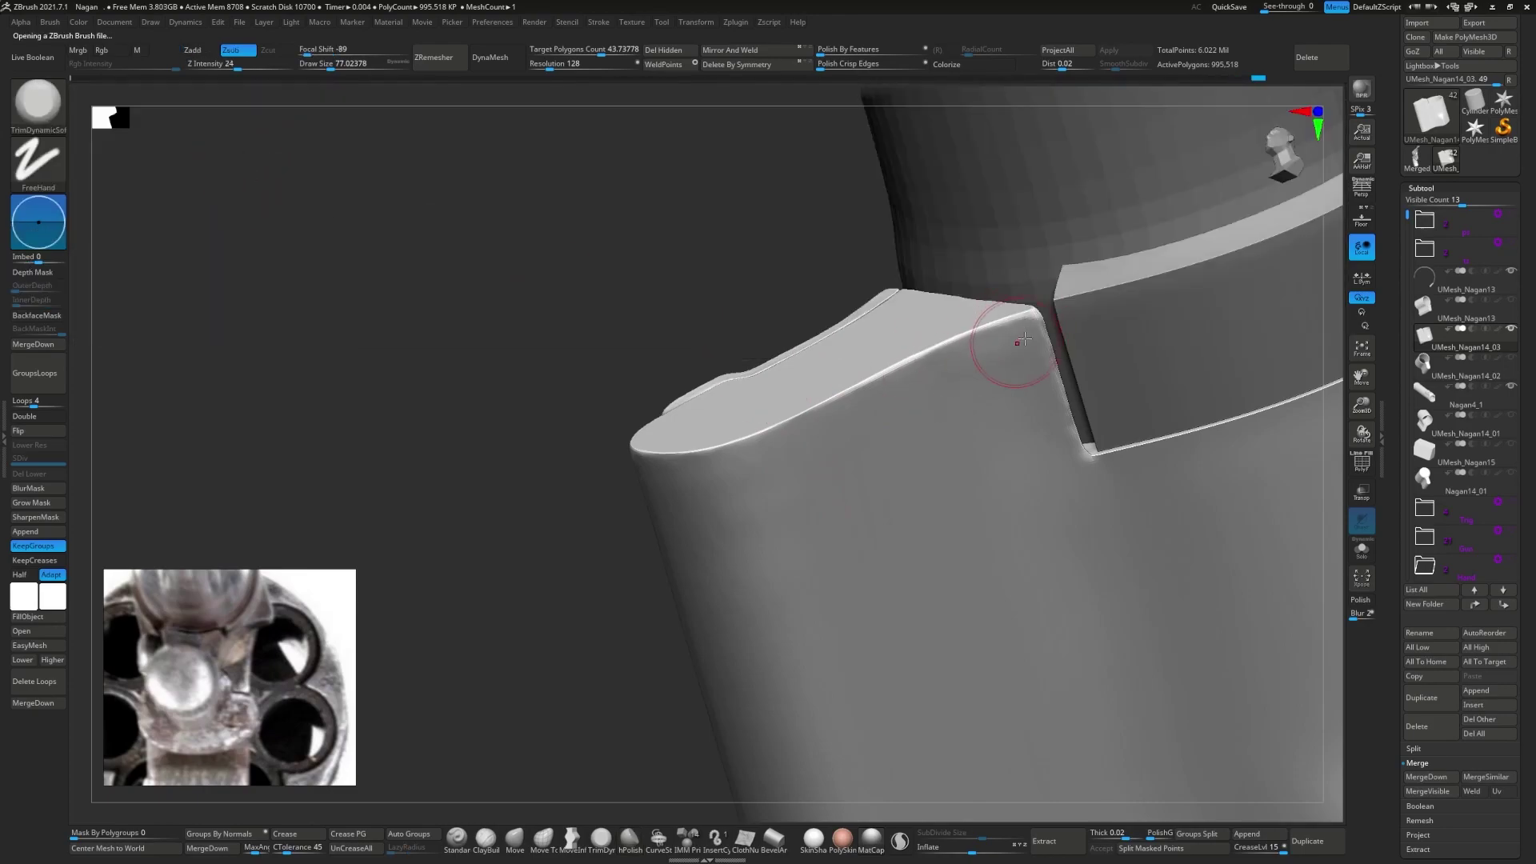
{"action": "right_click_drag", "start_coordinate": [968, 373], "coordinate": [977, 342]}
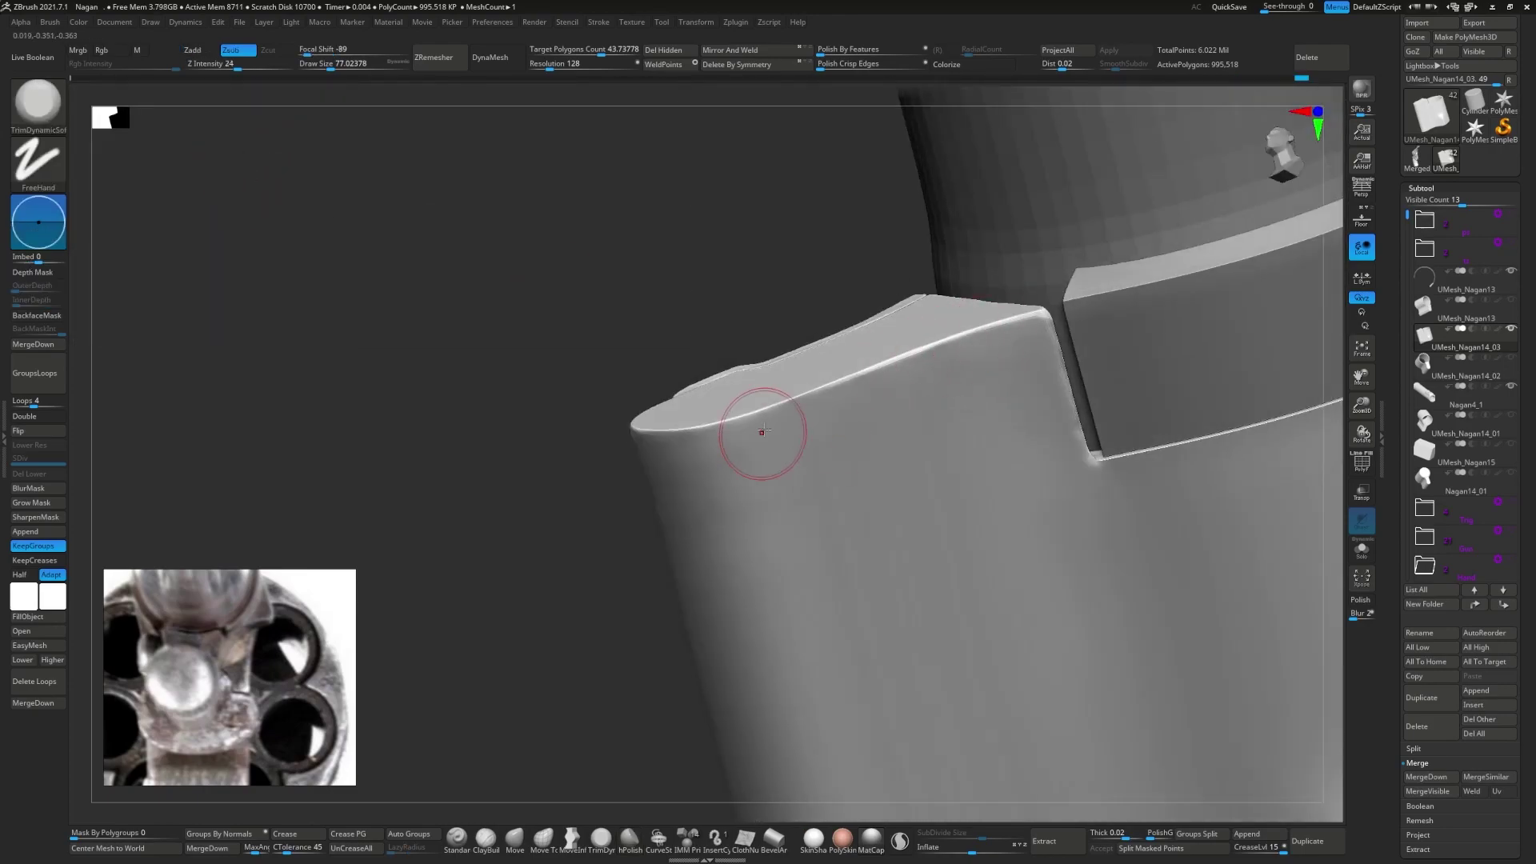
{"action": "mouse_move", "coordinate": [763, 432]}
{"action": "right_mouse_down"}
{"action": "mouse_move", "coordinate": [600, 448]}
{"action": "mouse_move", "coordinate": [564, 433]}
{"action": "mouse_move", "coordinate": [583, 464]}
{"action": "mouse_move", "coordinate": [469, 457]}
{"action": "mouse_move", "coordinate": [550, 401]}
{"action": "mouse_move", "coordinate": [675, 377]}
{"action": "mouse_move", "coordinate": [601, 383]}
{"action": "right_mouse_up"}
{"action": "key", "text": "ctrl"}
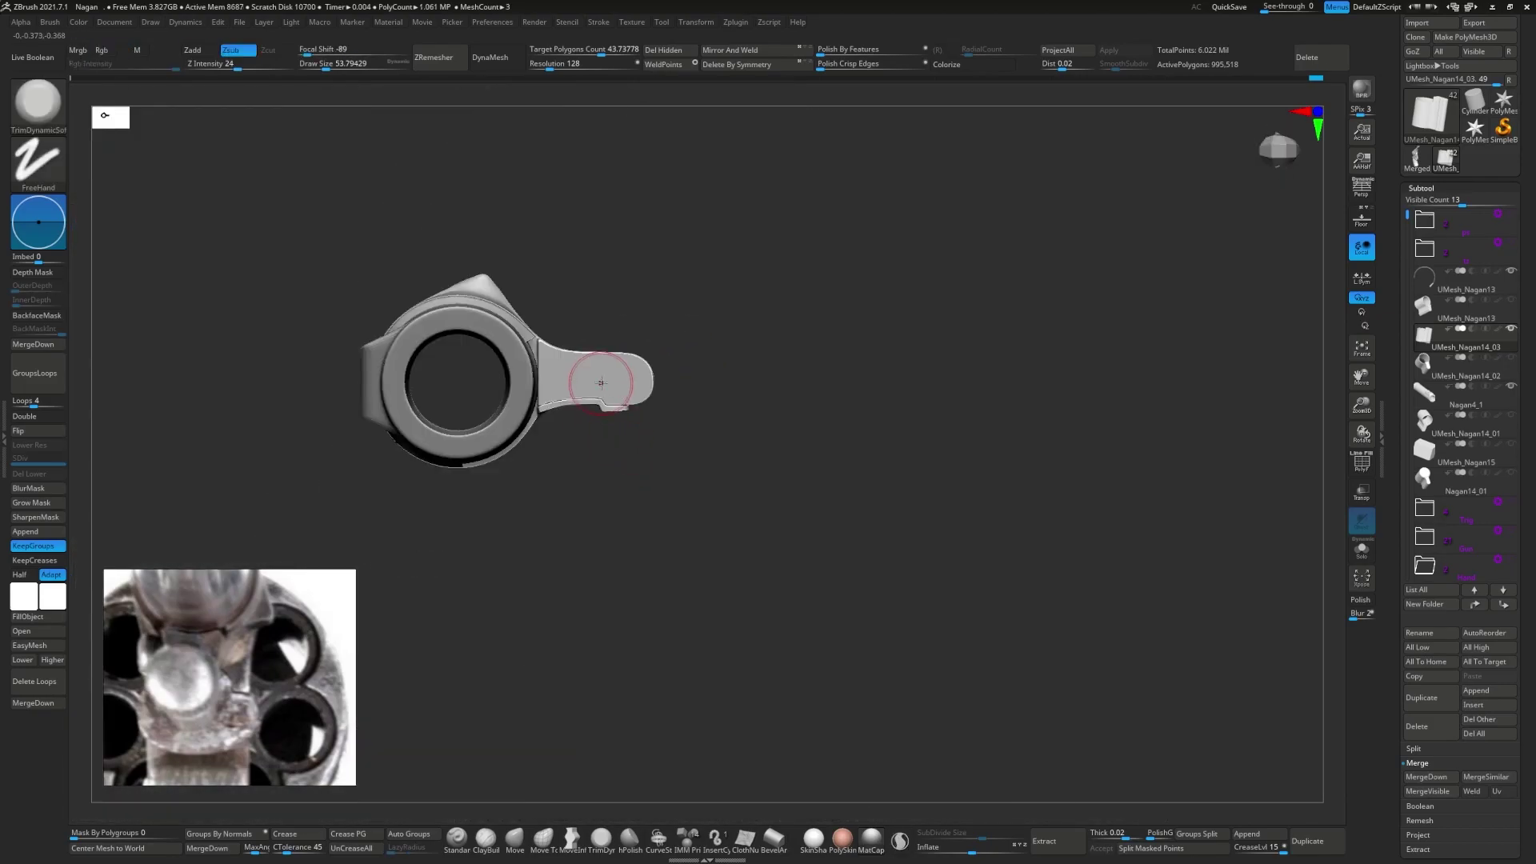
- Rectangle-mask the ring and grip regions, leaving the section to reshape unmasked
{"action": "mouse_move", "coordinate": [455, 348]}
{"action": "left_mouse_down", "text": "ctrl"}
{"action": "mouse_move", "coordinate": [542, 388]}
{"action": "mouse_move", "coordinate": [541, 407]}
{"action": "left_mouse_up", "text": "ctrl"}
{"action": "right_click_drag", "start_coordinate": [541, 407], "coordinate": [600, 384]}
{"action": "left_click_drag", "start_coordinate": [216, 322], "coordinate": [507, 494], "text": "ctrl"}
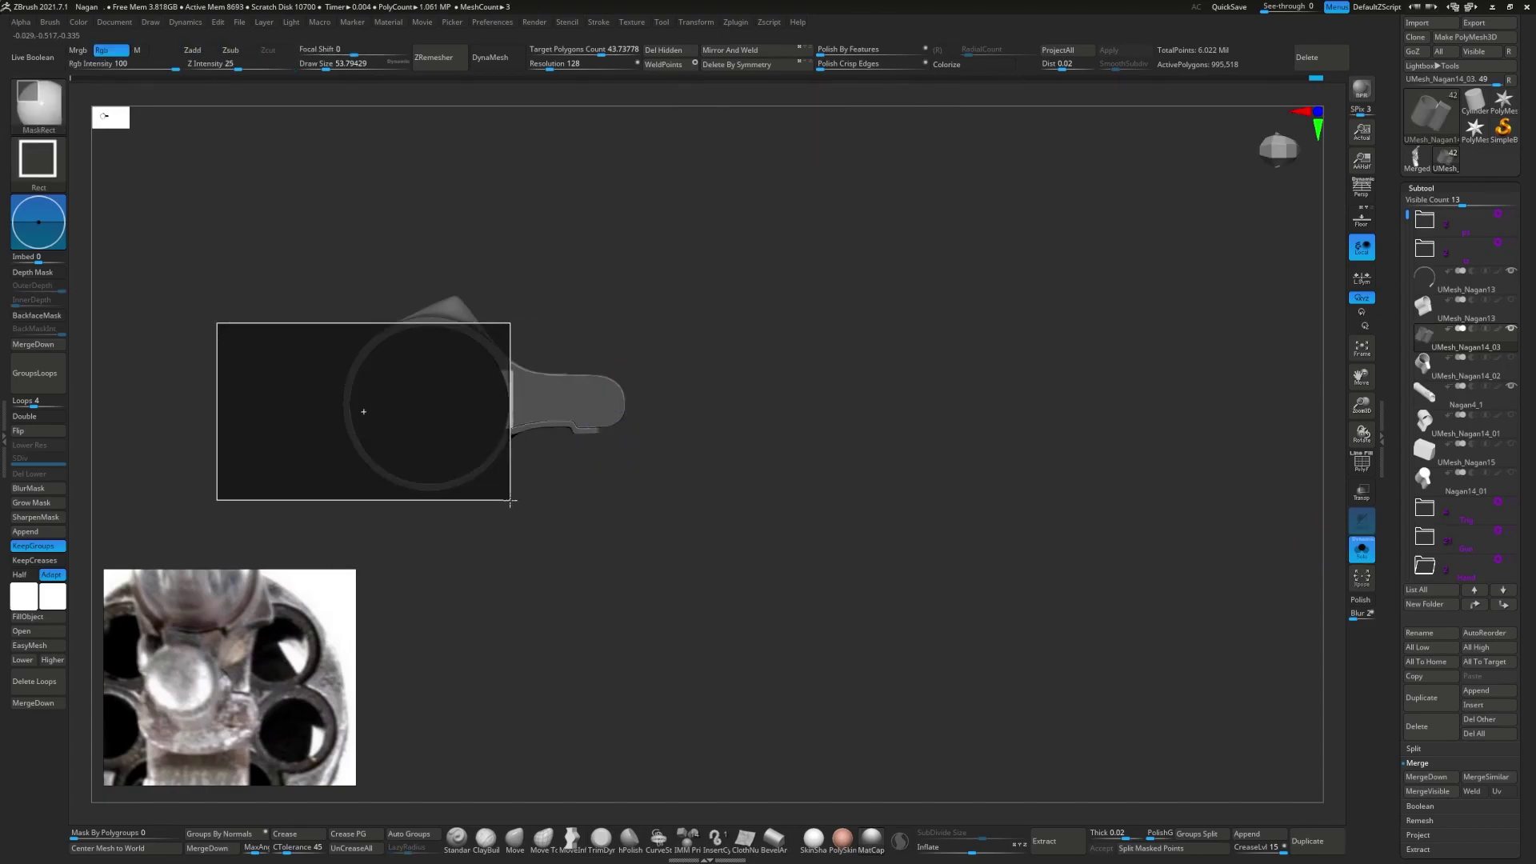
{"action": "right_click_drag", "start_coordinate": [507, 494], "coordinate": [548, 399], "text": "ctrl"}
{"action": "left_click_drag", "start_coordinate": [343, 319], "coordinate": [507, 528], "text": "ctrl"}
{"action": "mouse_move", "coordinate": [507, 528]}
{"action": "right_mouse_down"}
{"action": "mouse_move", "coordinate": [640, 416]}
{"action": "mouse_move", "coordinate": [804, 450]}
{"action": "mouse_move", "coordinate": [564, 364]}
{"action": "mouse_move", "coordinate": [504, 436]}
{"action": "right_mouse_up"}
- Reshape the unmasked grip with a Deformer Soft cage point, then accept the deformation
{"action": "key", "text": "w"}
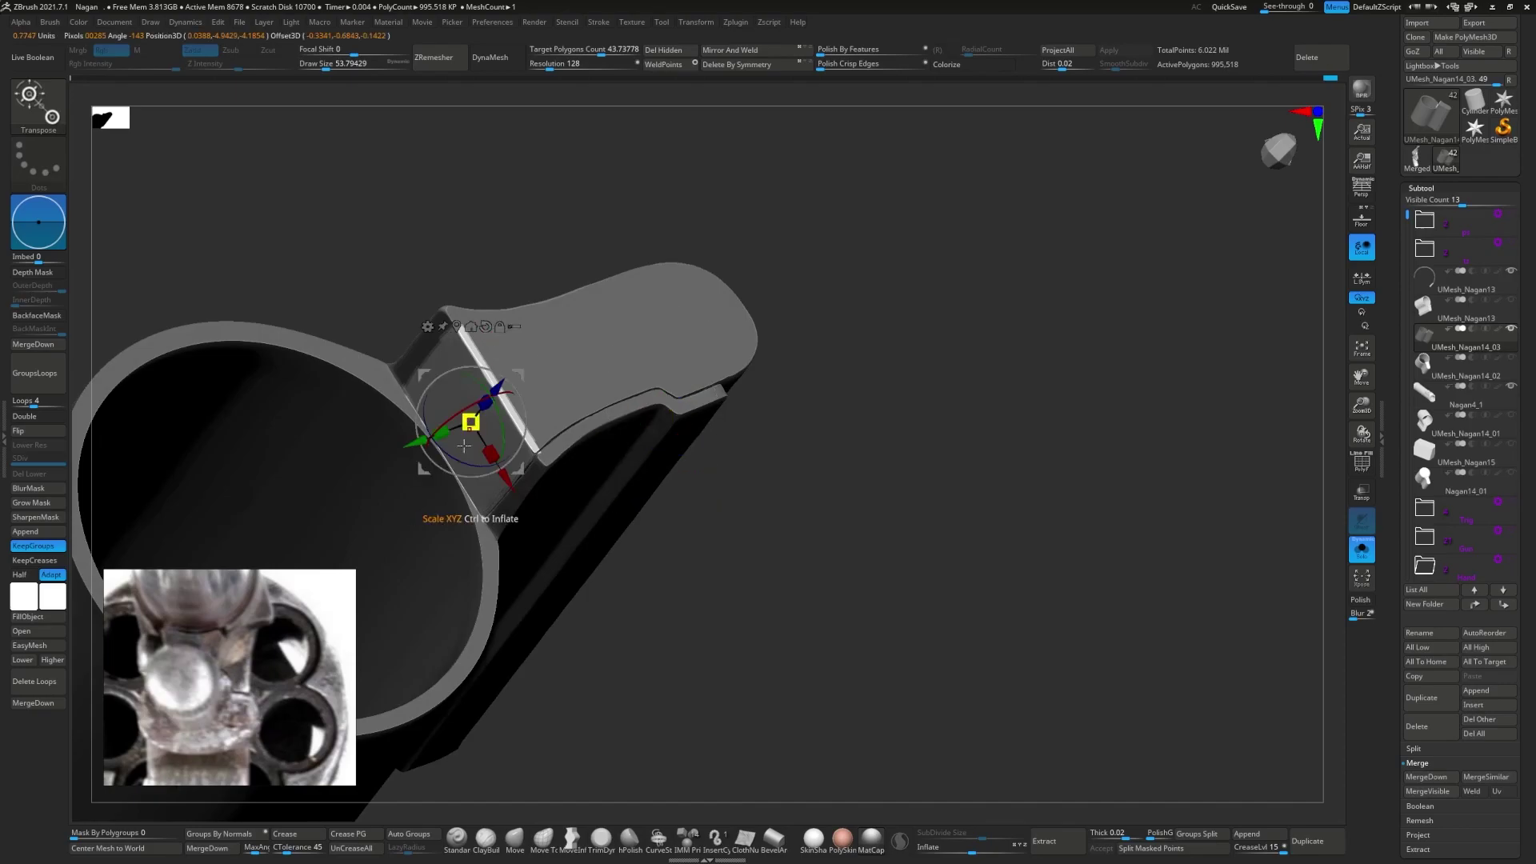
{"action": "right_click_drag", "start_coordinate": [511, 368], "coordinate": [448, 336]}
{"action": "left_click", "coordinate": [458, 342]}
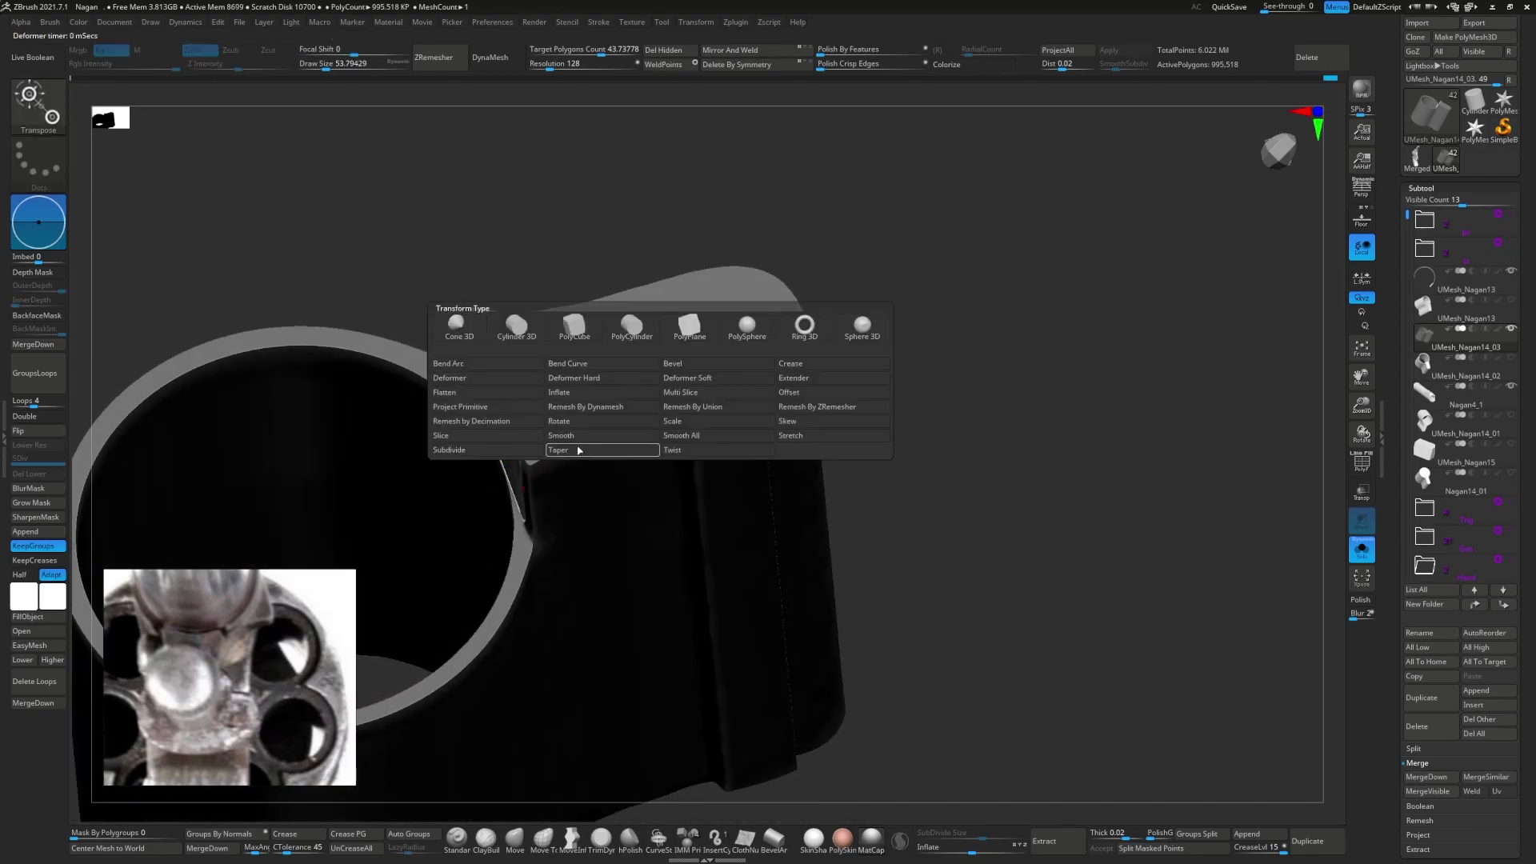
{"action": "left_click", "coordinate": [677, 382]}
{"action": "mouse_move", "coordinate": [676, 382]}
{"action": "right_mouse_down", "text": "ctrl"}
{"action": "mouse_move", "coordinate": [640, 448]}
{"action": "mouse_move", "coordinate": [658, 322]}
{"action": "right_mouse_up", "text": "ctrl"}
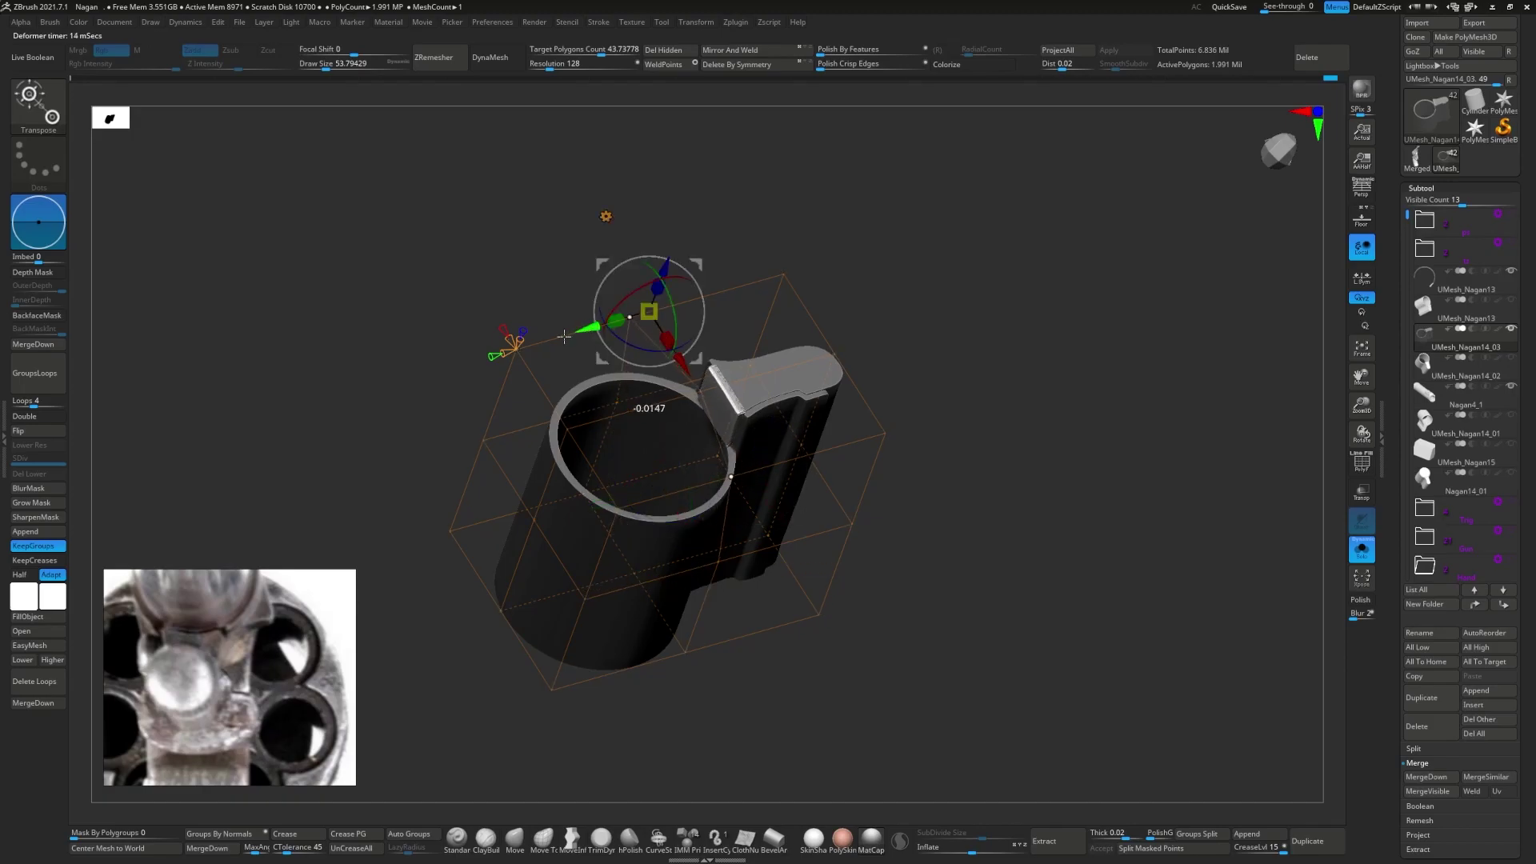
{"action": "left_click_drag", "start_coordinate": [649, 311], "coordinate": [703, 391]}
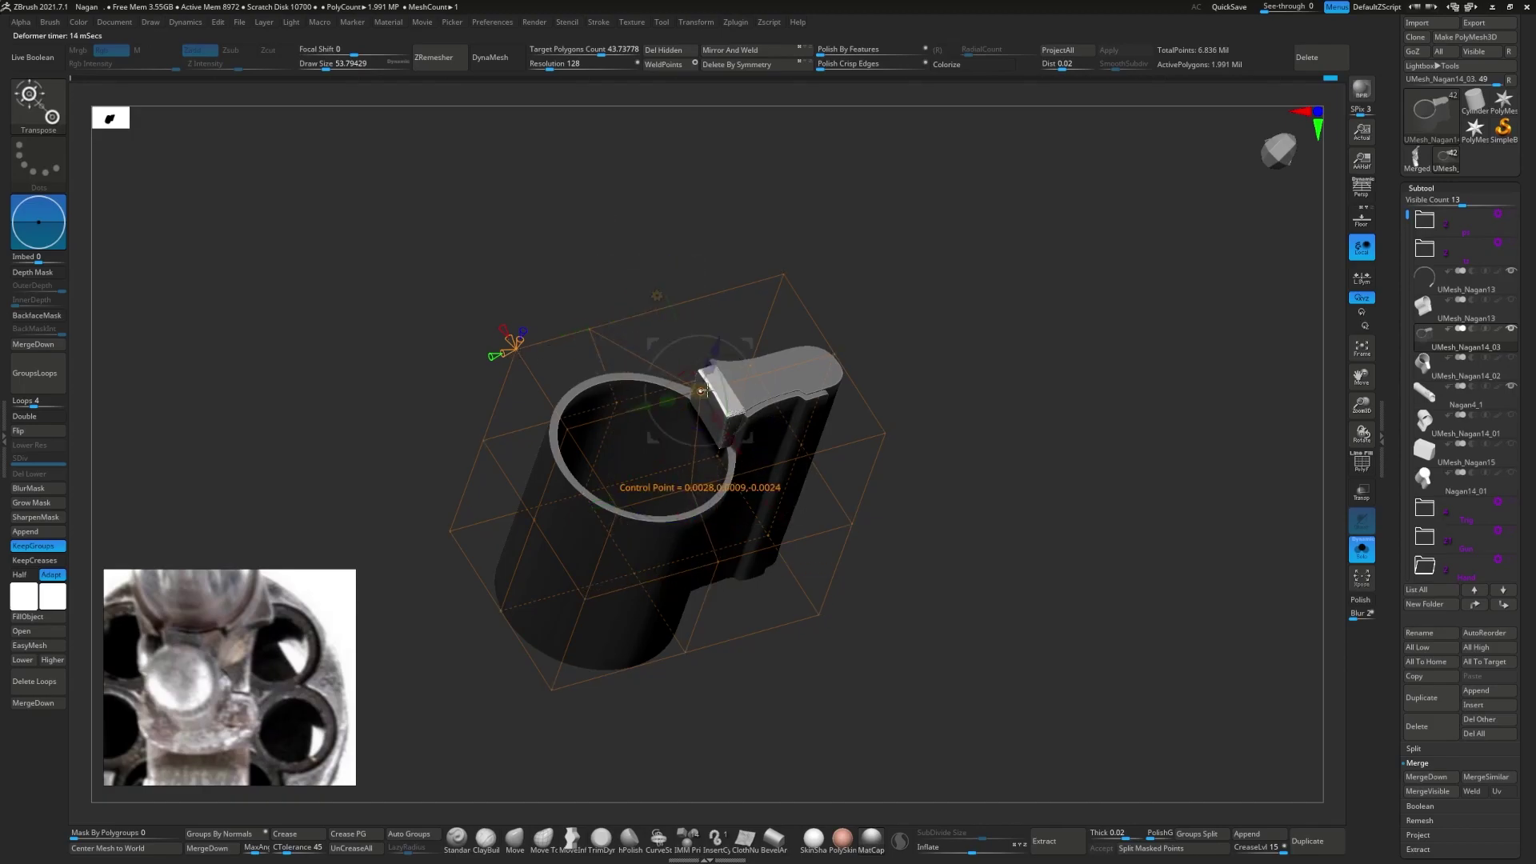
{"action": "left_click", "coordinate": [971, 273], "text": "ctrl"}
{"action": "key", "text": "q"}
{"action": "mouse_move", "coordinate": [972, 273]}
{"action": "right_mouse_down", "text": "ctrl"}
{"action": "mouse_move", "coordinate": [720, 400]}
{"action": "mouse_move", "coordinate": [603, 507]}
{"action": "mouse_move", "coordinate": [751, 484]}
{"action": "right_mouse_up", "text": "ctrl"}
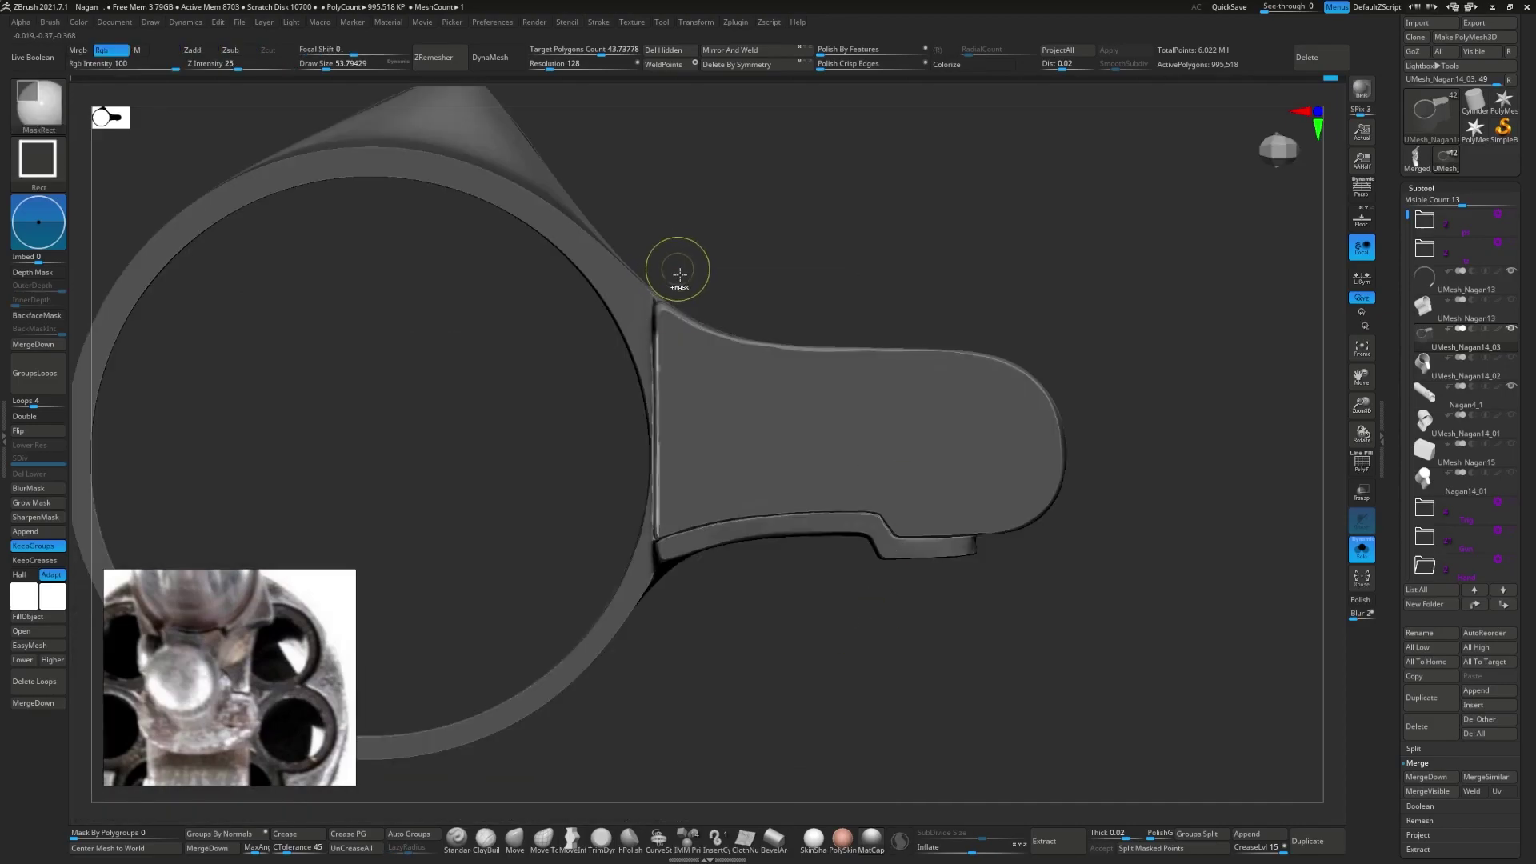
- Trim the grip's side faces flat with TrimDynamic, masking with MaskPen and checking several angles
{"action": "right_click_drag", "start_coordinate": [679, 264], "coordinate": [557, 581]}
{"action": "right_click_drag", "start_coordinate": [560, 387], "coordinate": [584, 412]}
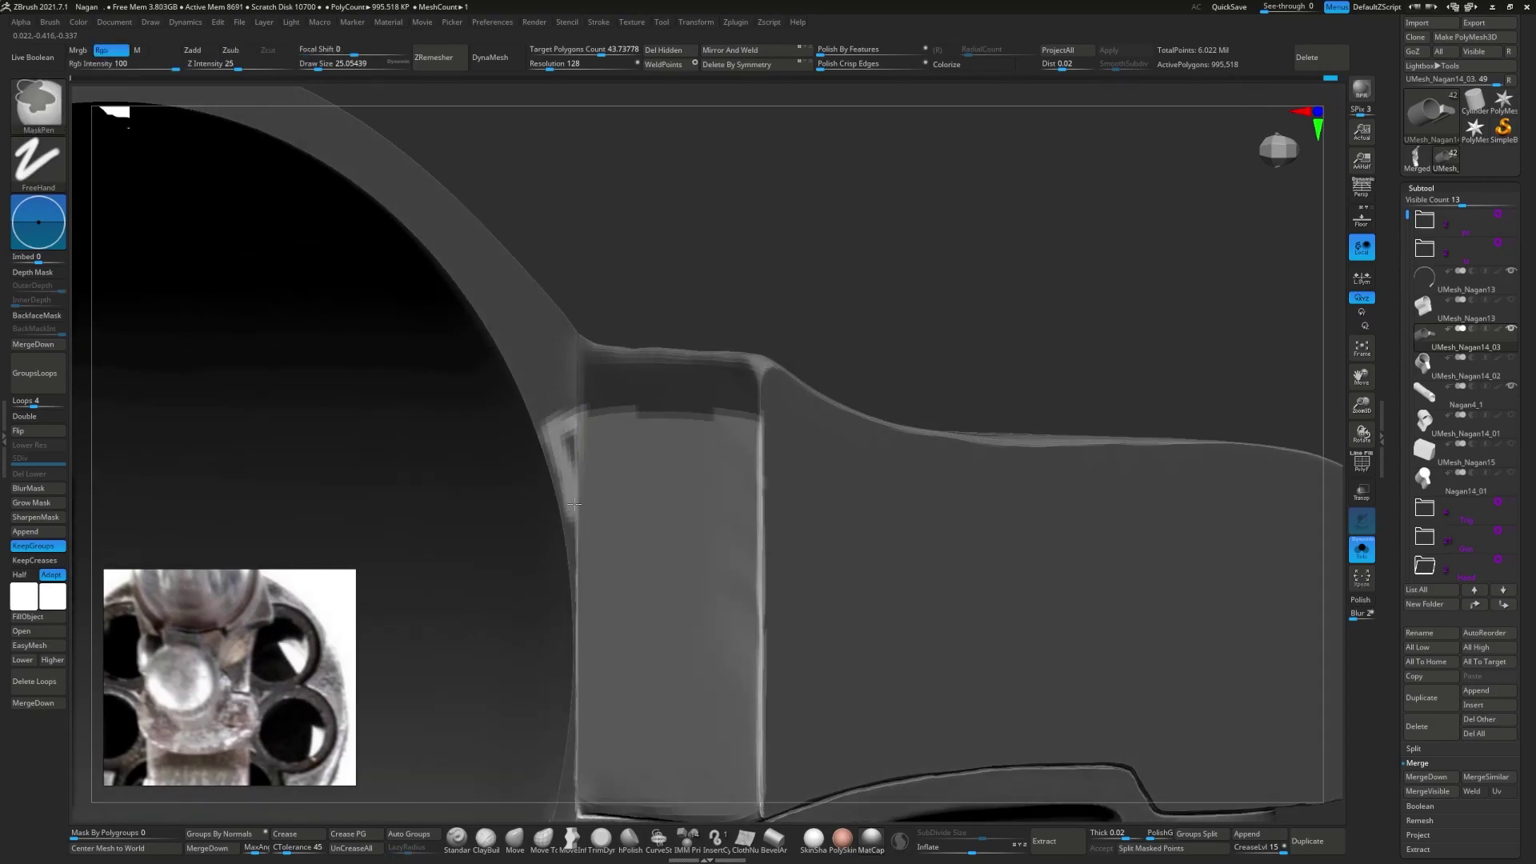
{"action": "right_click_drag", "start_coordinate": [580, 557], "coordinate": [579, 534]}
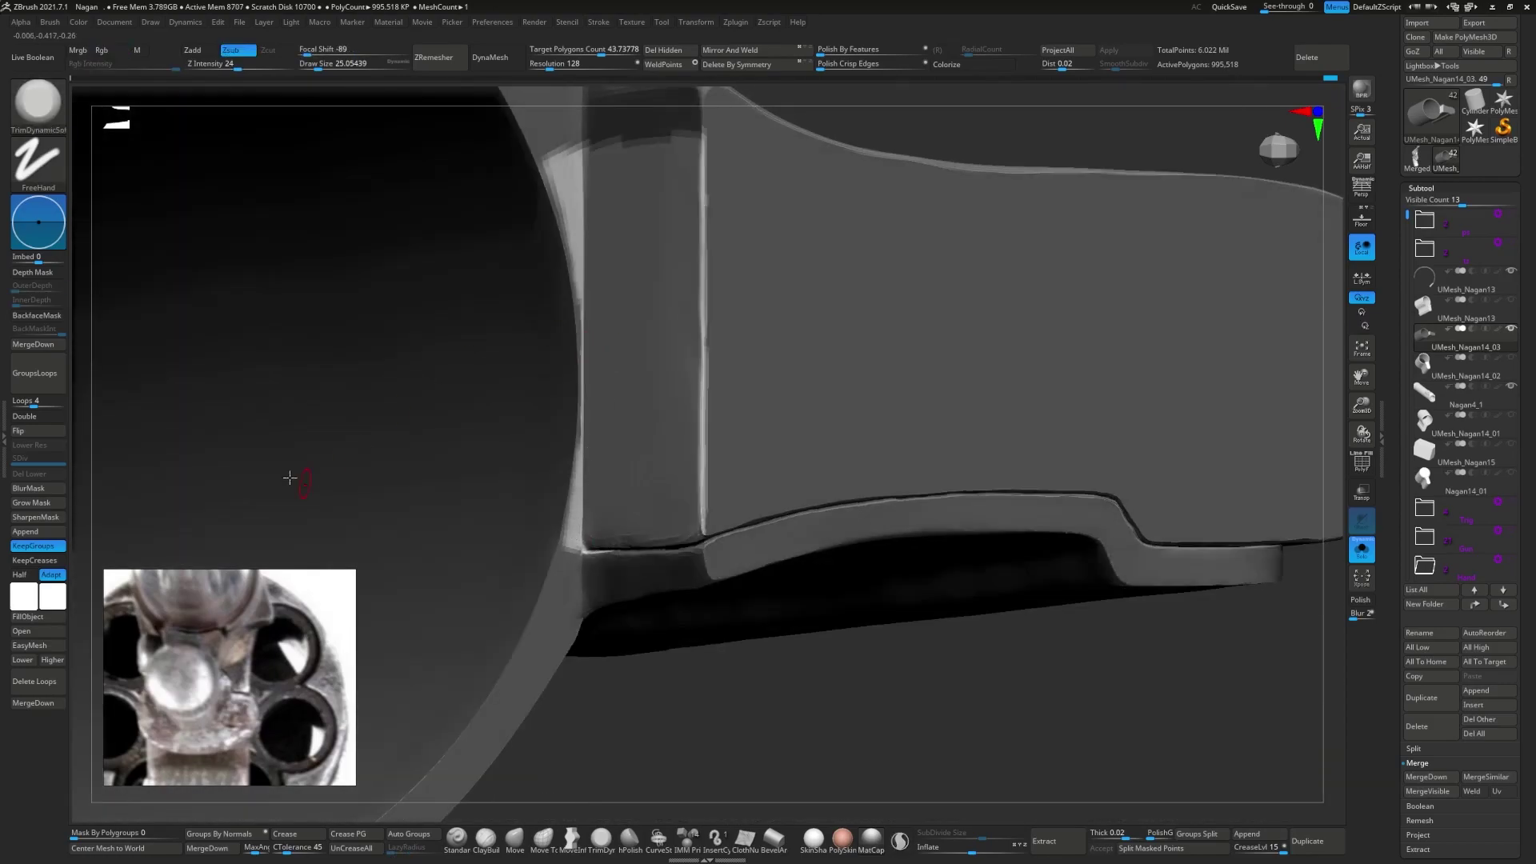
{"action": "right_click_drag", "start_coordinate": [320, 400], "coordinate": [538, 285], "text": "alt"}
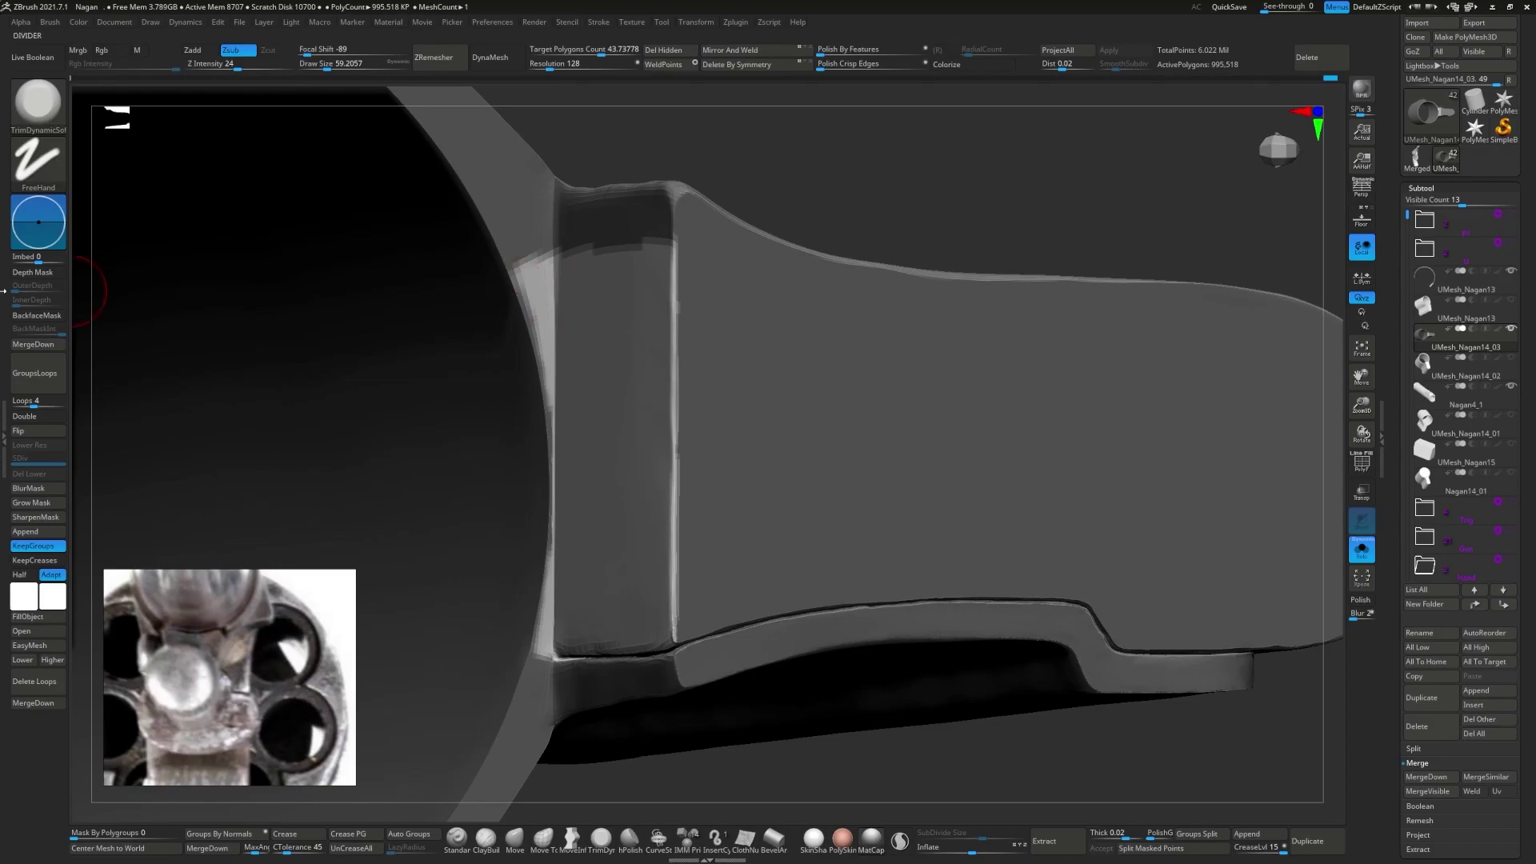
{"action": "key", "text": "ctrl"}
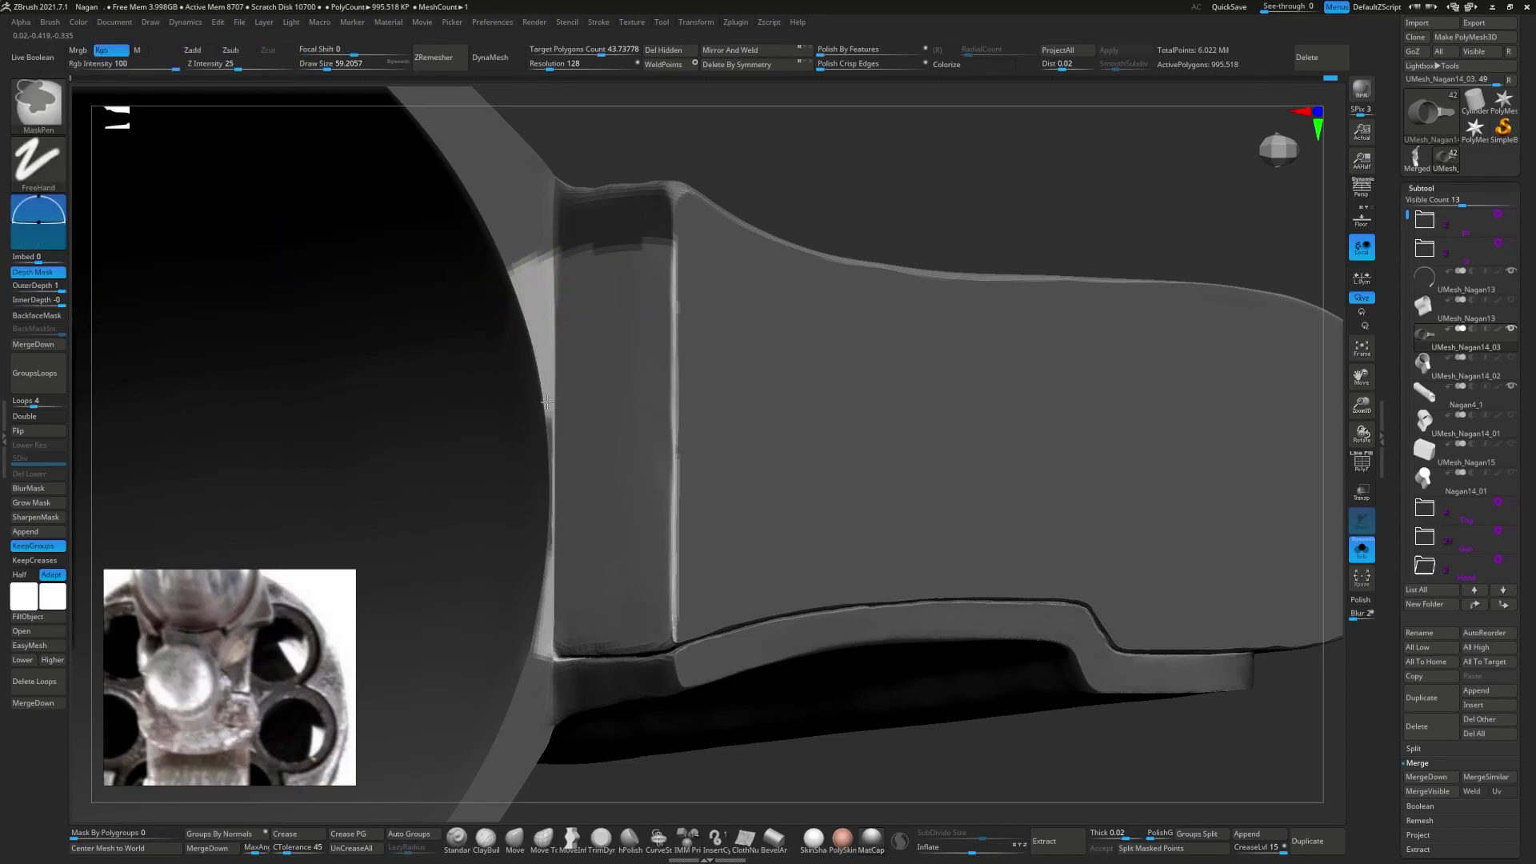
{"action": "right_click_drag", "start_coordinate": [538, 588], "coordinate": [535, 607]}
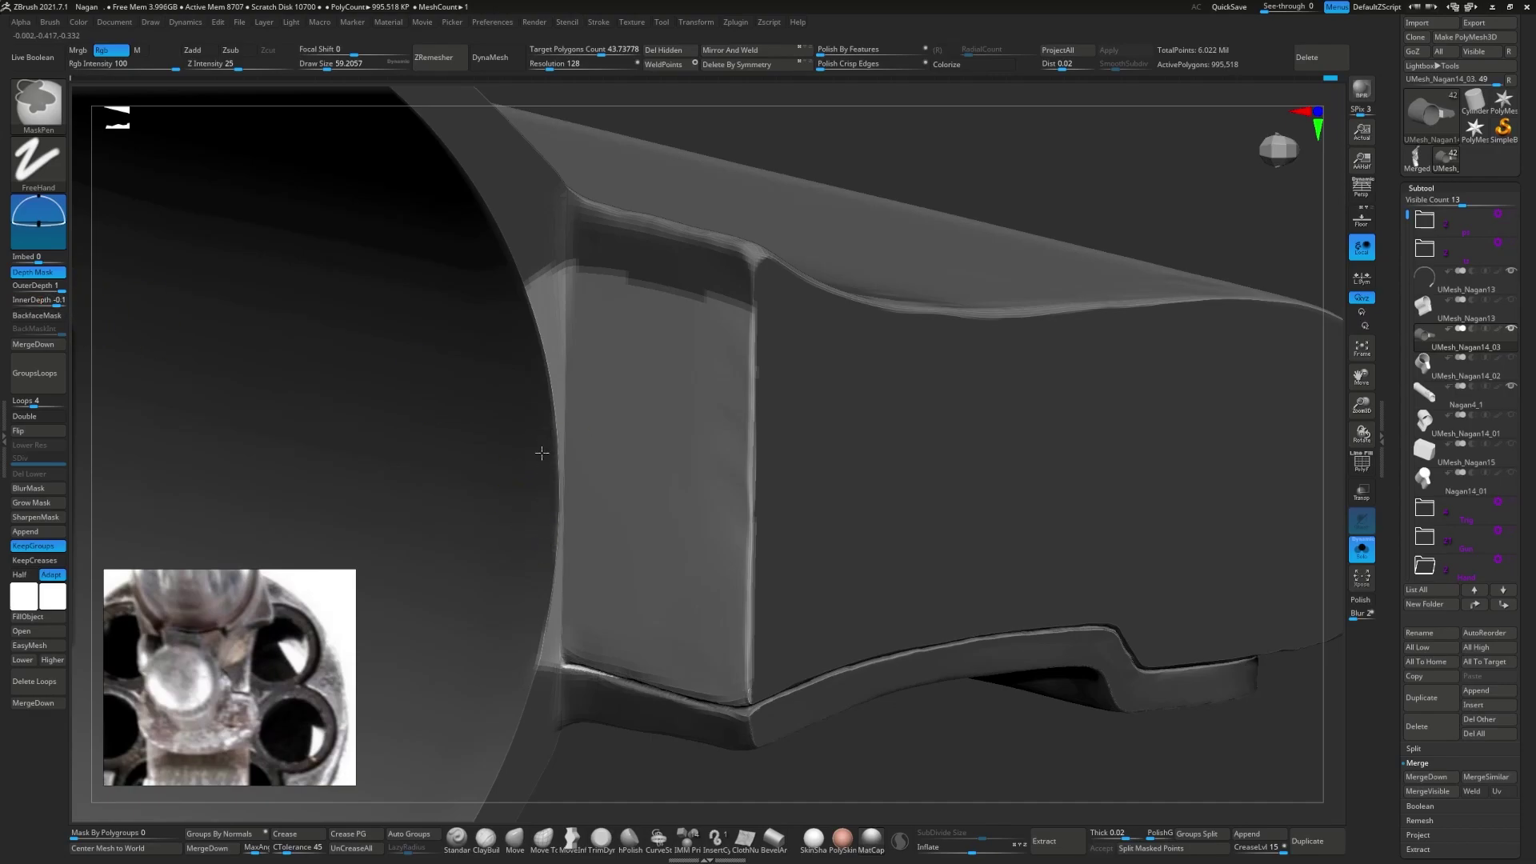
{"action": "right_click_drag", "start_coordinate": [528, 641], "coordinate": [325, 292]}
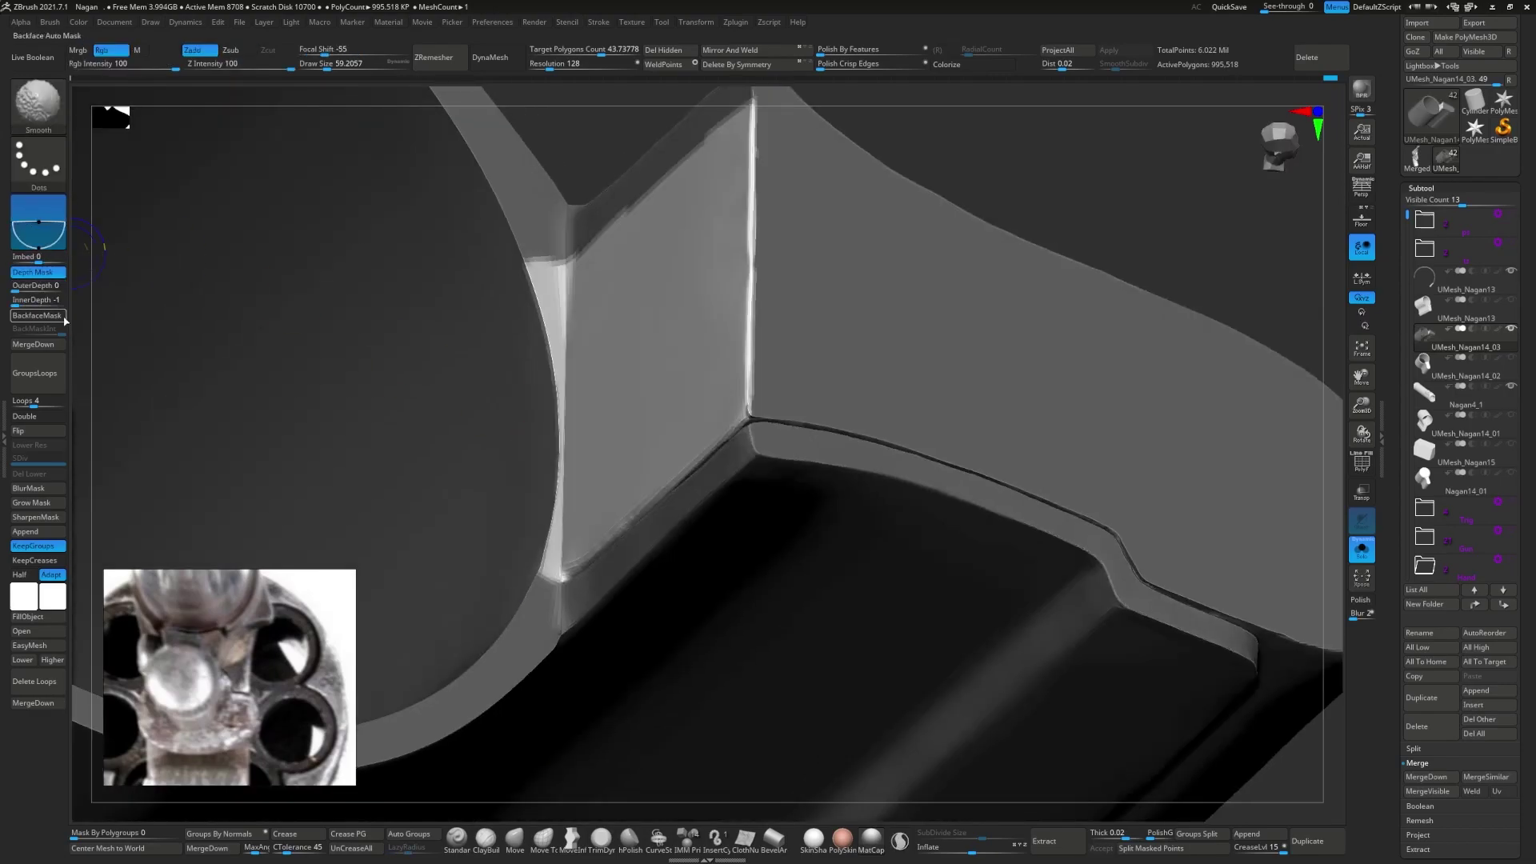
{"action": "right_click_drag", "start_coordinate": [567, 320], "coordinate": [560, 371]}
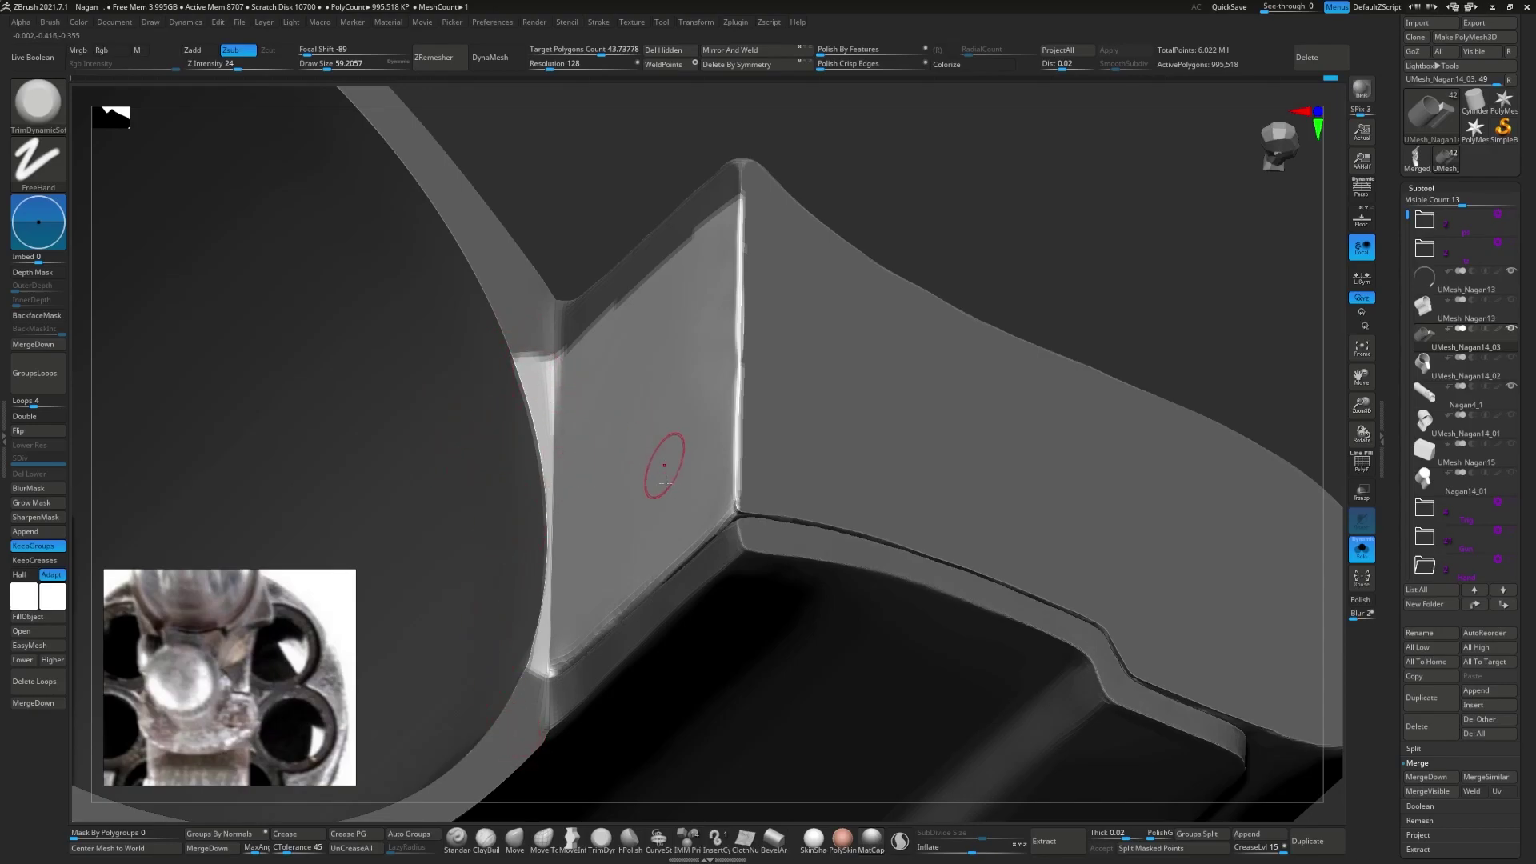
{"action": "right_click_drag", "start_coordinate": [665, 483], "coordinate": [405, 542]}
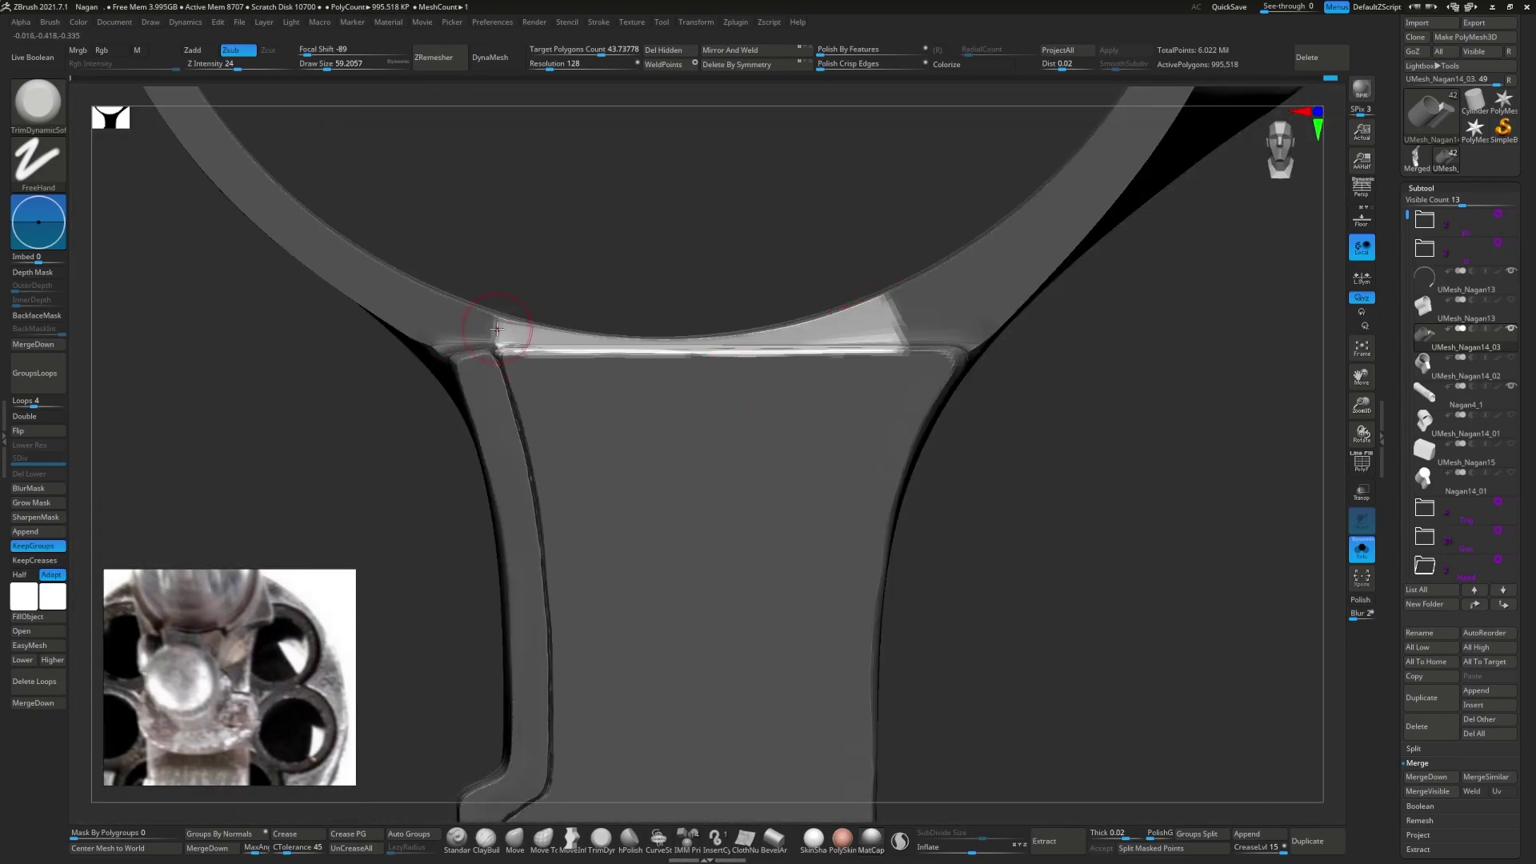
{"action": "right_click_drag", "start_coordinate": [496, 328], "coordinate": [486, 446]}
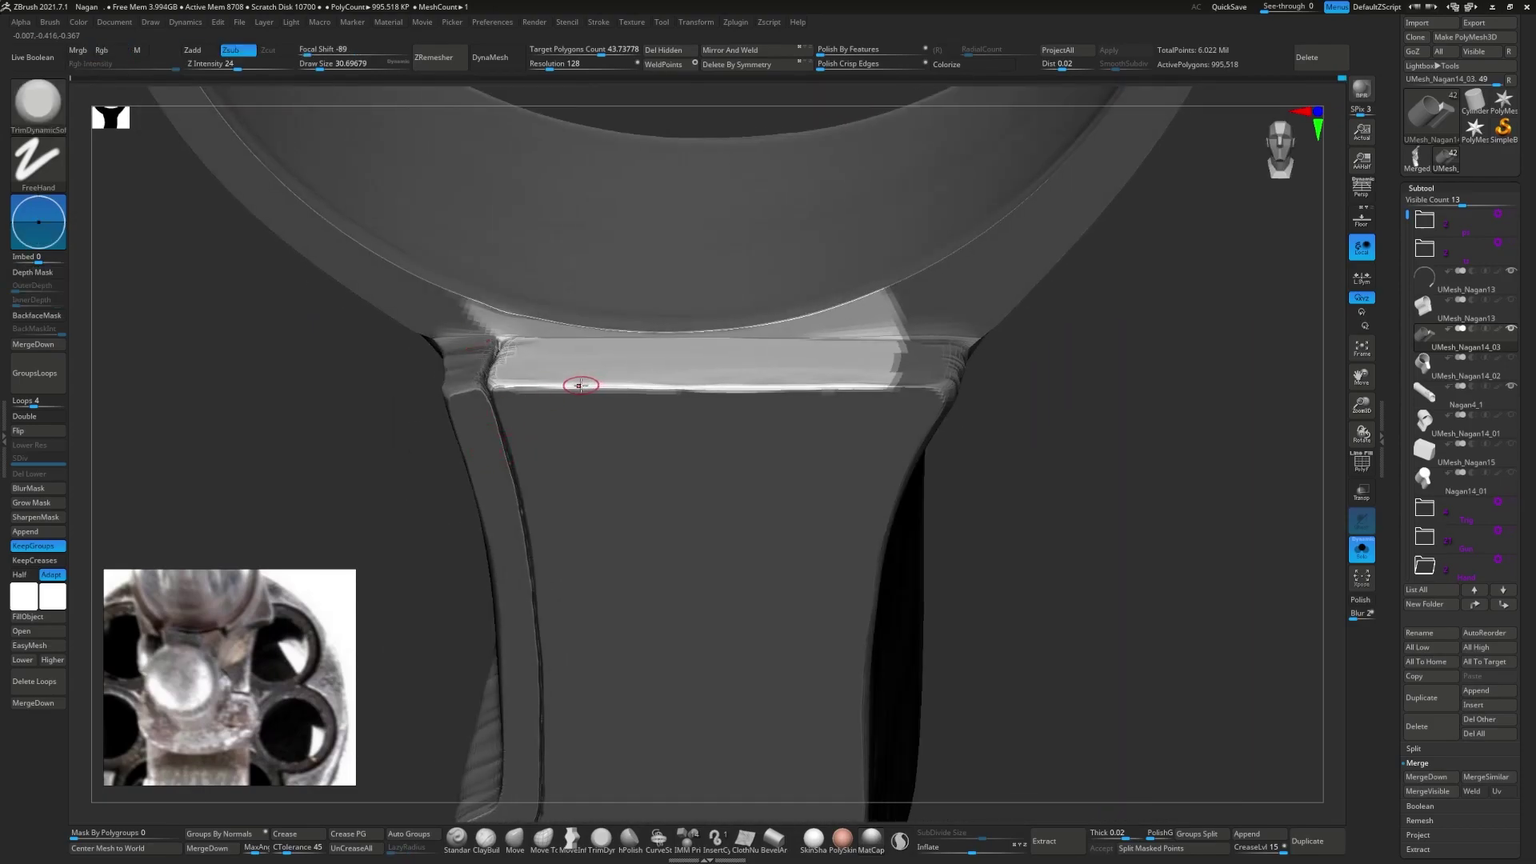
{"action": "key", "text": "w"}
{"action": "right_click_drag", "start_coordinate": [579, 386], "coordinate": [695, 260]}
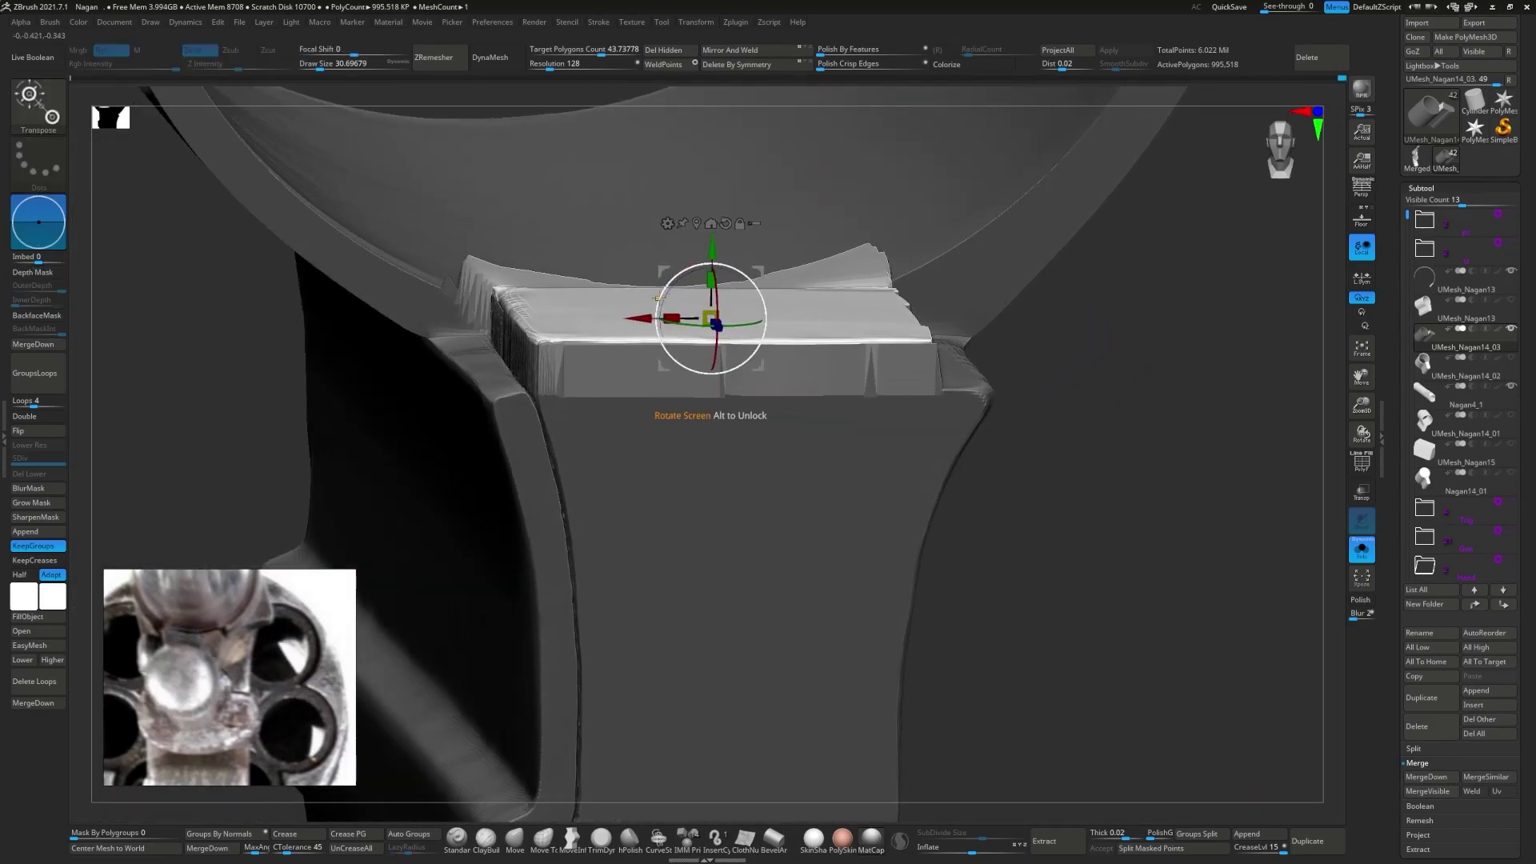
- Scale the grip's top block wider and lift it slightly with Transpose
{"action": "left_click_drag", "start_coordinate": [711, 280], "coordinate": [711, 304]}
{"action": "right_click_drag", "start_coordinate": [711, 304], "coordinate": [690, 342]}
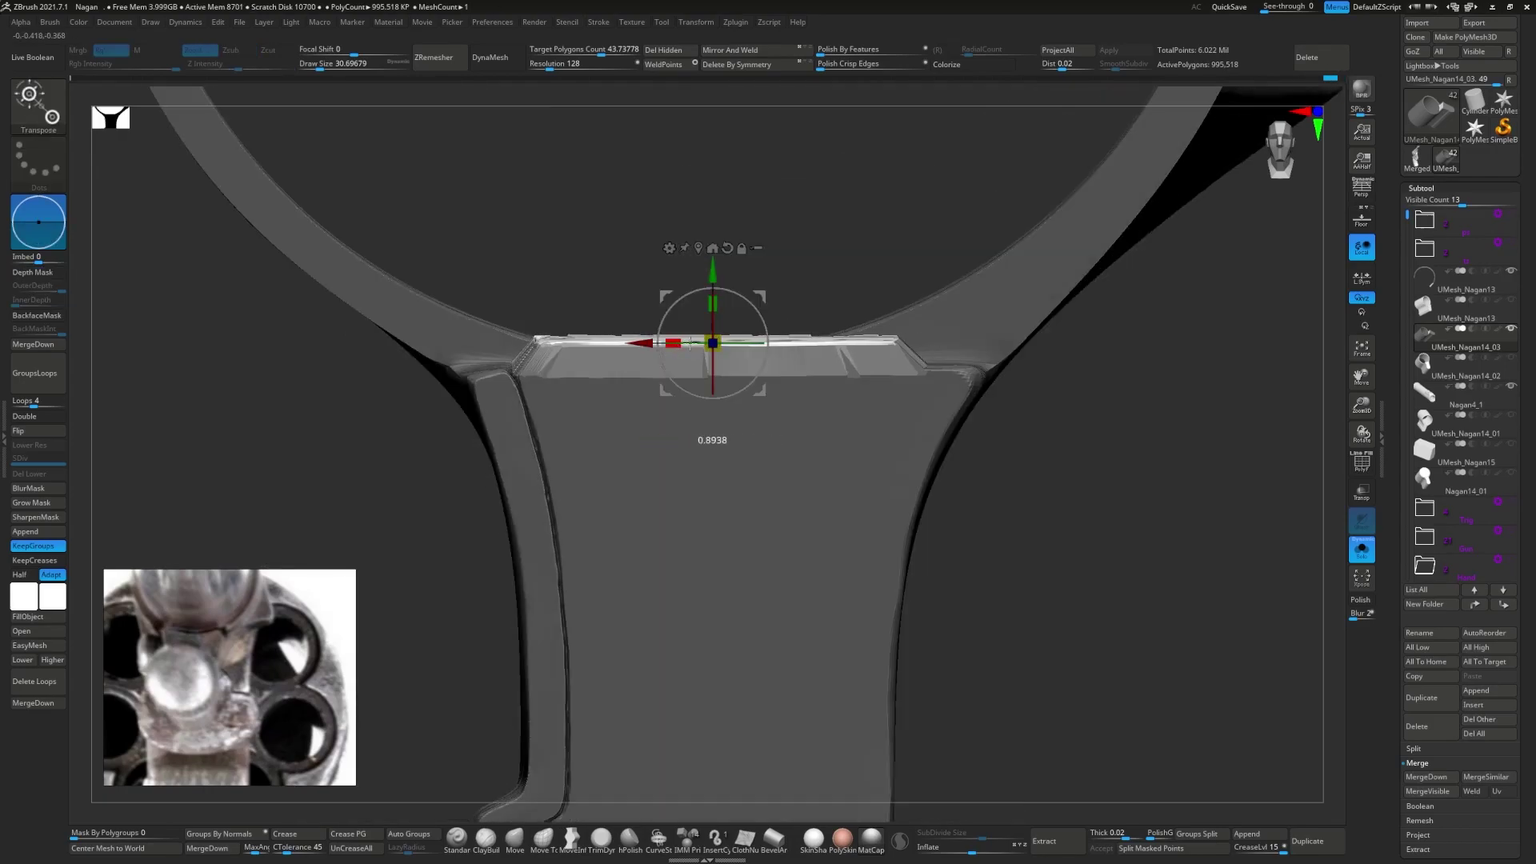
{"action": "left_click_drag", "start_coordinate": [689, 342], "coordinate": [690, 320]}
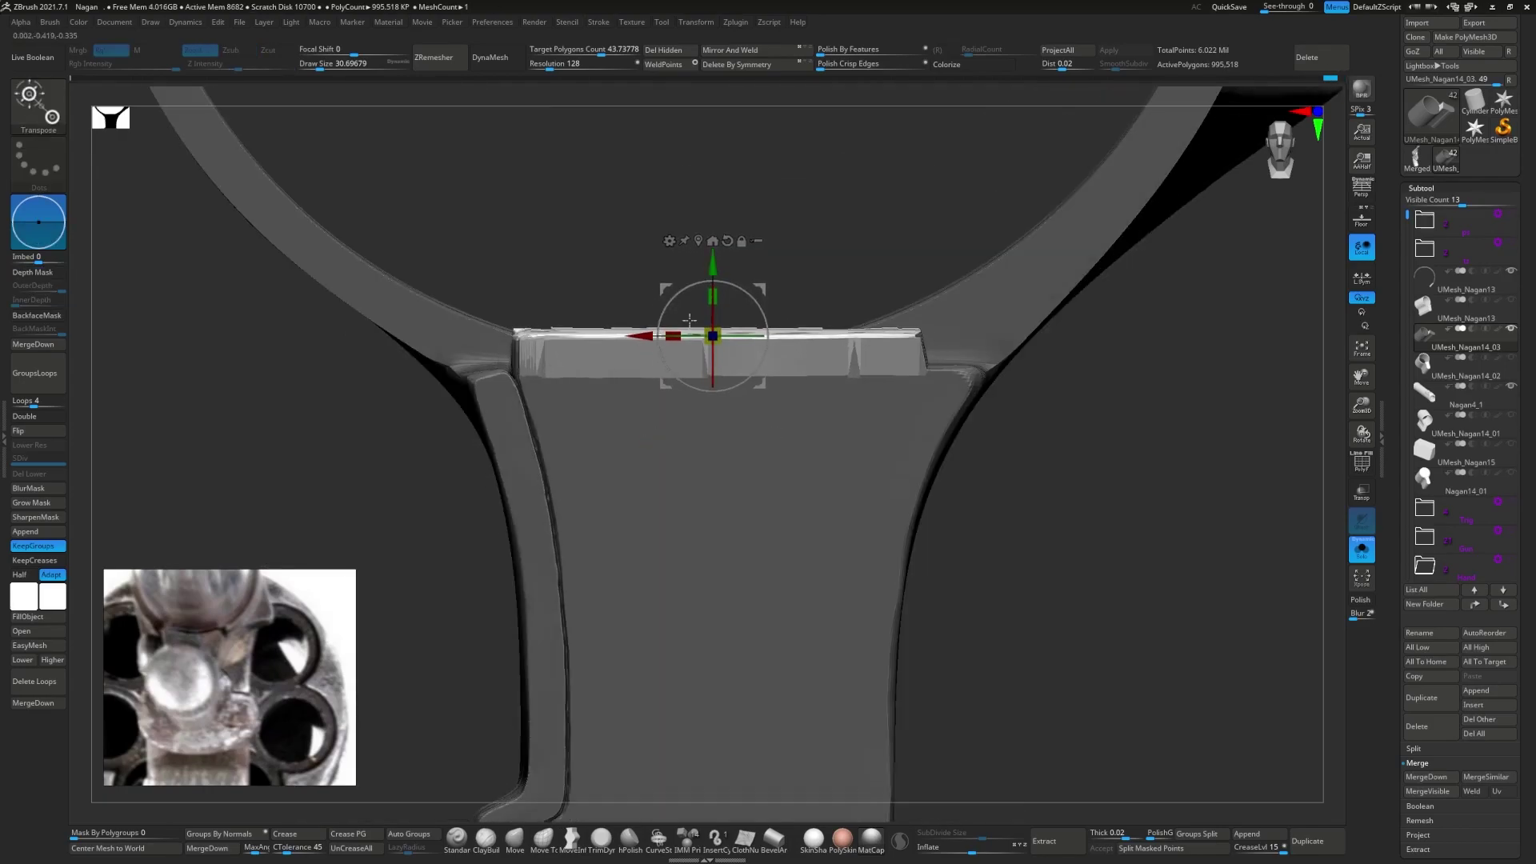
{"action": "key", "text": "q"}
{"action": "mouse_move", "coordinate": [703, 268]}
{"action": "right_mouse_down"}
{"action": "mouse_move", "coordinate": [567, 332]}
{"action": "mouse_move", "coordinate": [504, 343]}
{"action": "mouse_move", "coordinate": [486, 406]}
{"action": "mouse_move", "coordinate": [833, 380]}
{"action": "mouse_move", "coordinate": [737, 352]}
{"action": "right_mouse_up"}
- Rotate the grip's top block a small amount with the gizmo so it fits under the ring
{"action": "key", "text": "w"}
{"action": "left_click", "coordinate": [737, 353]}
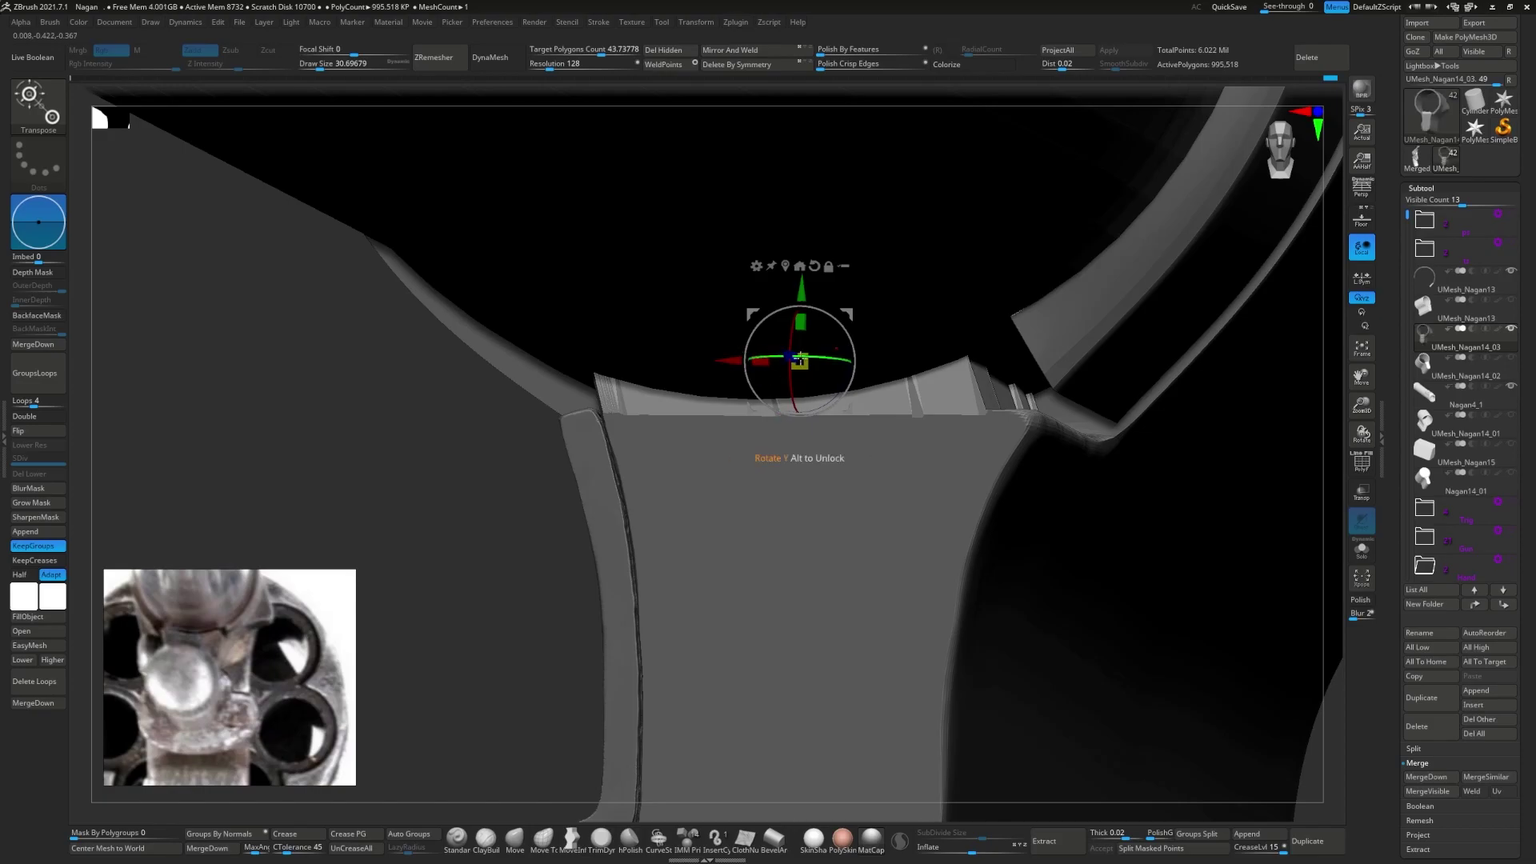
{"action": "right_click_drag", "start_coordinate": [799, 357], "coordinate": [744, 356]}
{"action": "left_click", "coordinate": [731, 353]}
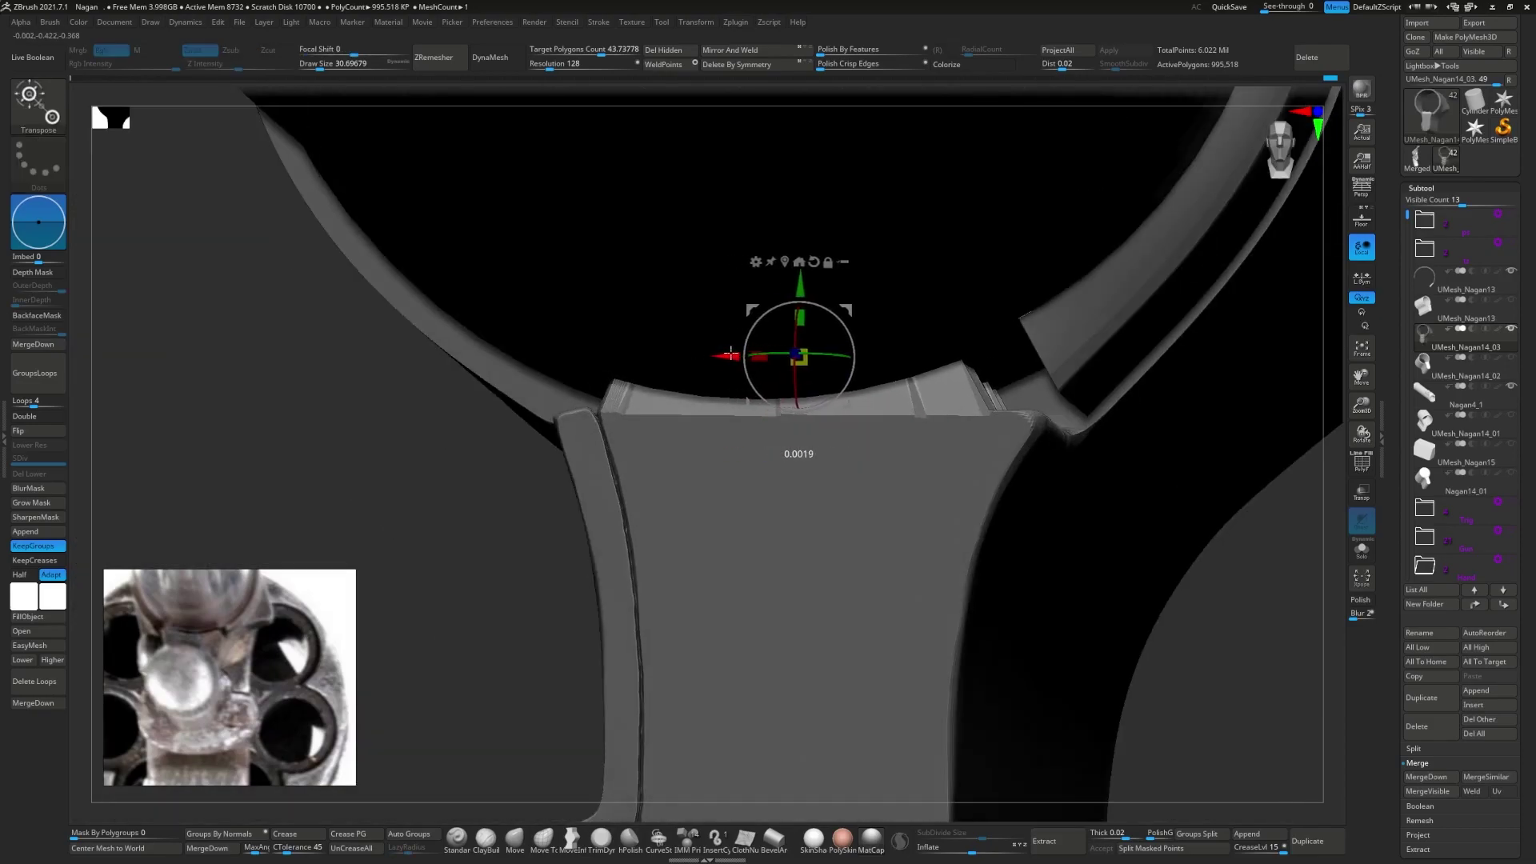
{"action": "key", "text": "q"}
{"action": "mouse_move", "coordinate": [720, 418]}
{"action": "right_mouse_down"}
{"action": "mouse_move", "coordinate": [823, 429]}
{"action": "mouse_move", "coordinate": [568, 470]}
{"action": "mouse_move", "coordinate": [545, 582]}
{"action": "mouse_move", "coordinate": [538, 490]}
{"action": "mouse_move", "coordinate": [761, 501]}
{"action": "mouse_move", "coordinate": [850, 672]}
{"action": "right_mouse_up"}
- Check topology with PolyF and Shift-smooth the grip top block's upper edges
{"action": "key", "text": "s"}
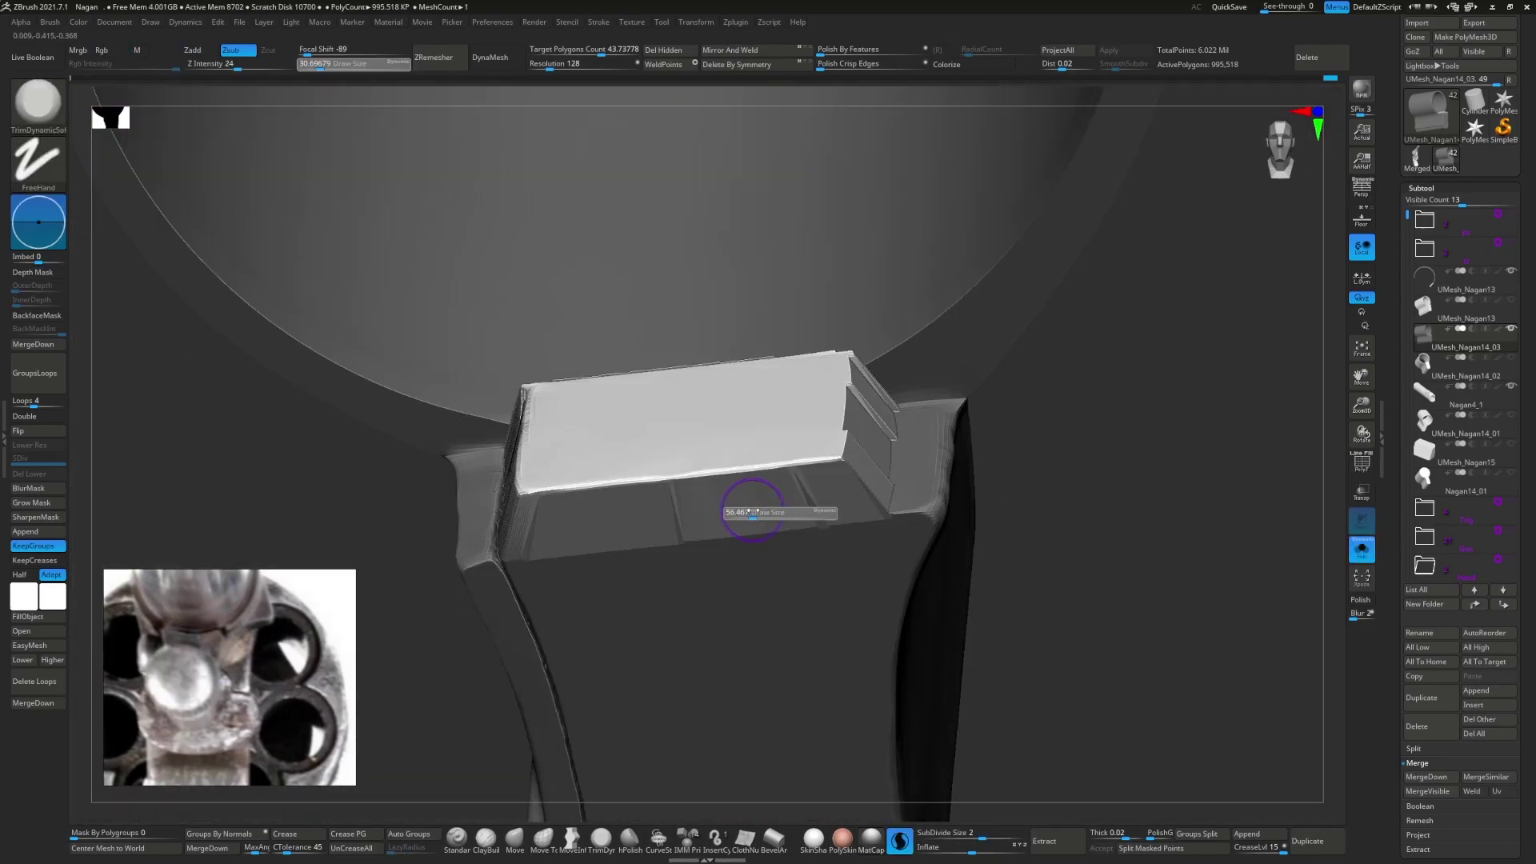
{"action": "right_click_drag", "start_coordinate": [752, 512], "coordinate": [704, 504]}
{"action": "key", "text": "shift+f"}
{"action": "left_click_drag", "start_coordinate": [688, 504], "coordinate": [481, 535], "text": "shift"}
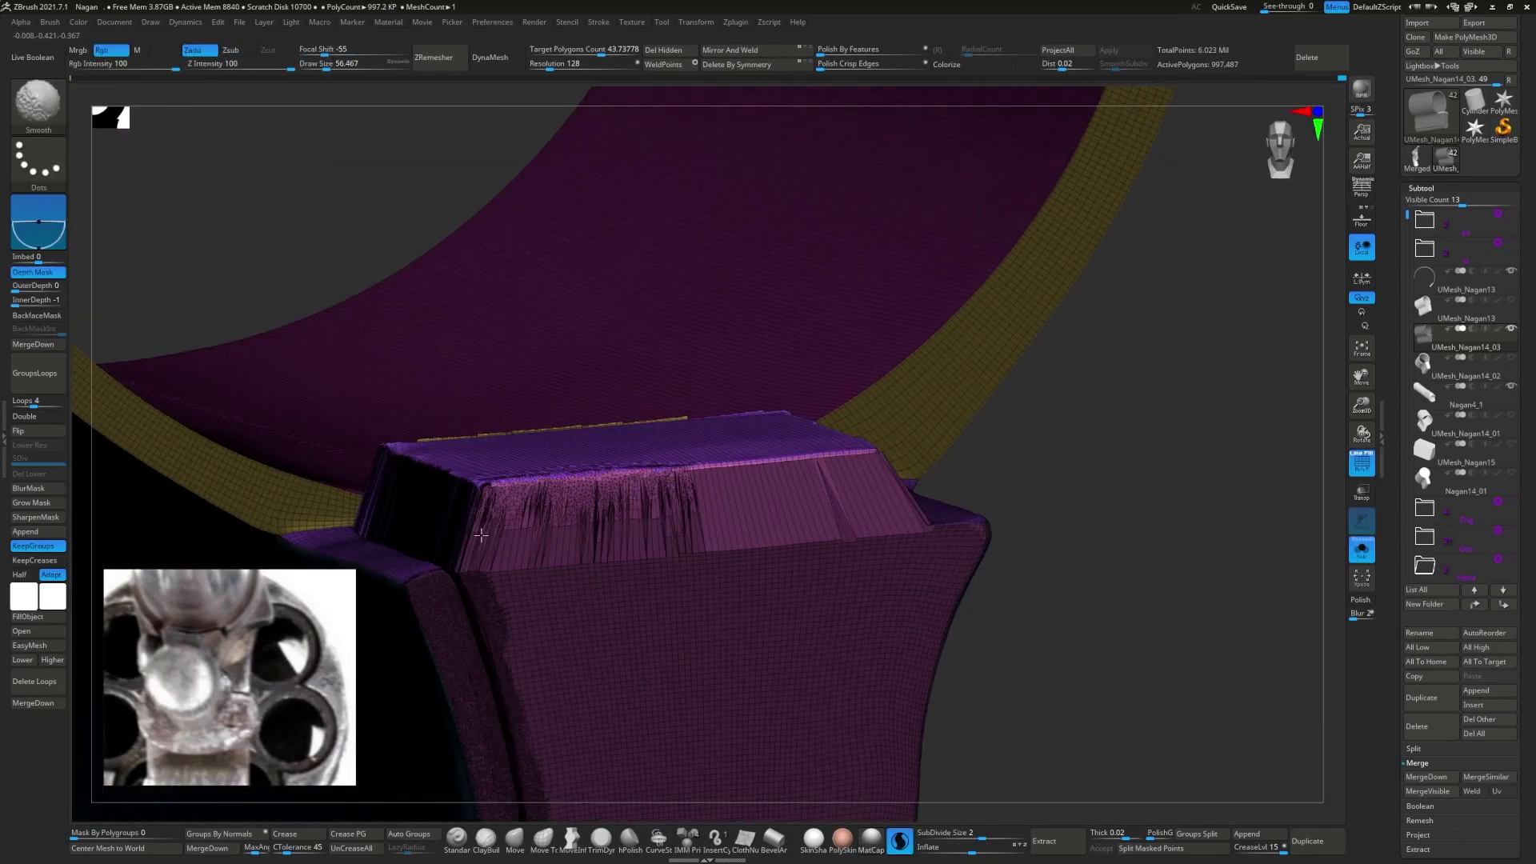
{"action": "key", "text": "shift+f"}
{"action": "left_click_drag", "start_coordinate": [656, 480], "coordinate": [703, 475], "text": "shift"}
{"action": "right_click_drag", "start_coordinate": [703, 492], "coordinate": [736, 456]}
- Trim the block's side face and right edge crisp with TrimDynamic, then view it head-on
{"action": "left_click_drag", "start_coordinate": [880, 496], "coordinate": [1032, 416]}
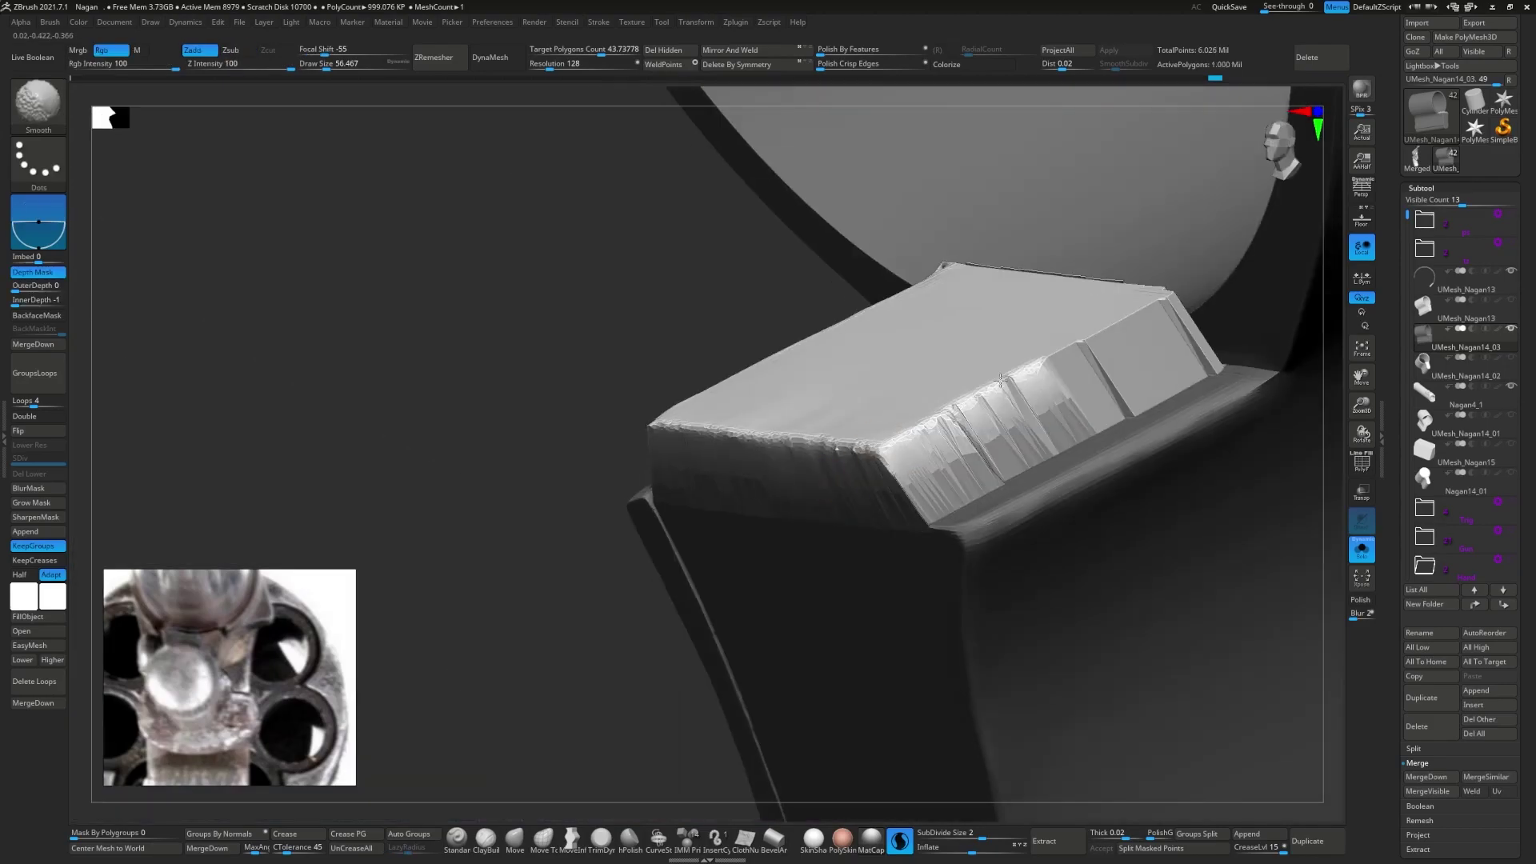
{"action": "mouse_move", "coordinate": [1032, 416]}
{"action": "right_mouse_down"}
{"action": "mouse_move", "coordinate": [704, 416]}
{"action": "mouse_move", "coordinate": [853, 486]}
{"action": "right_mouse_up"}
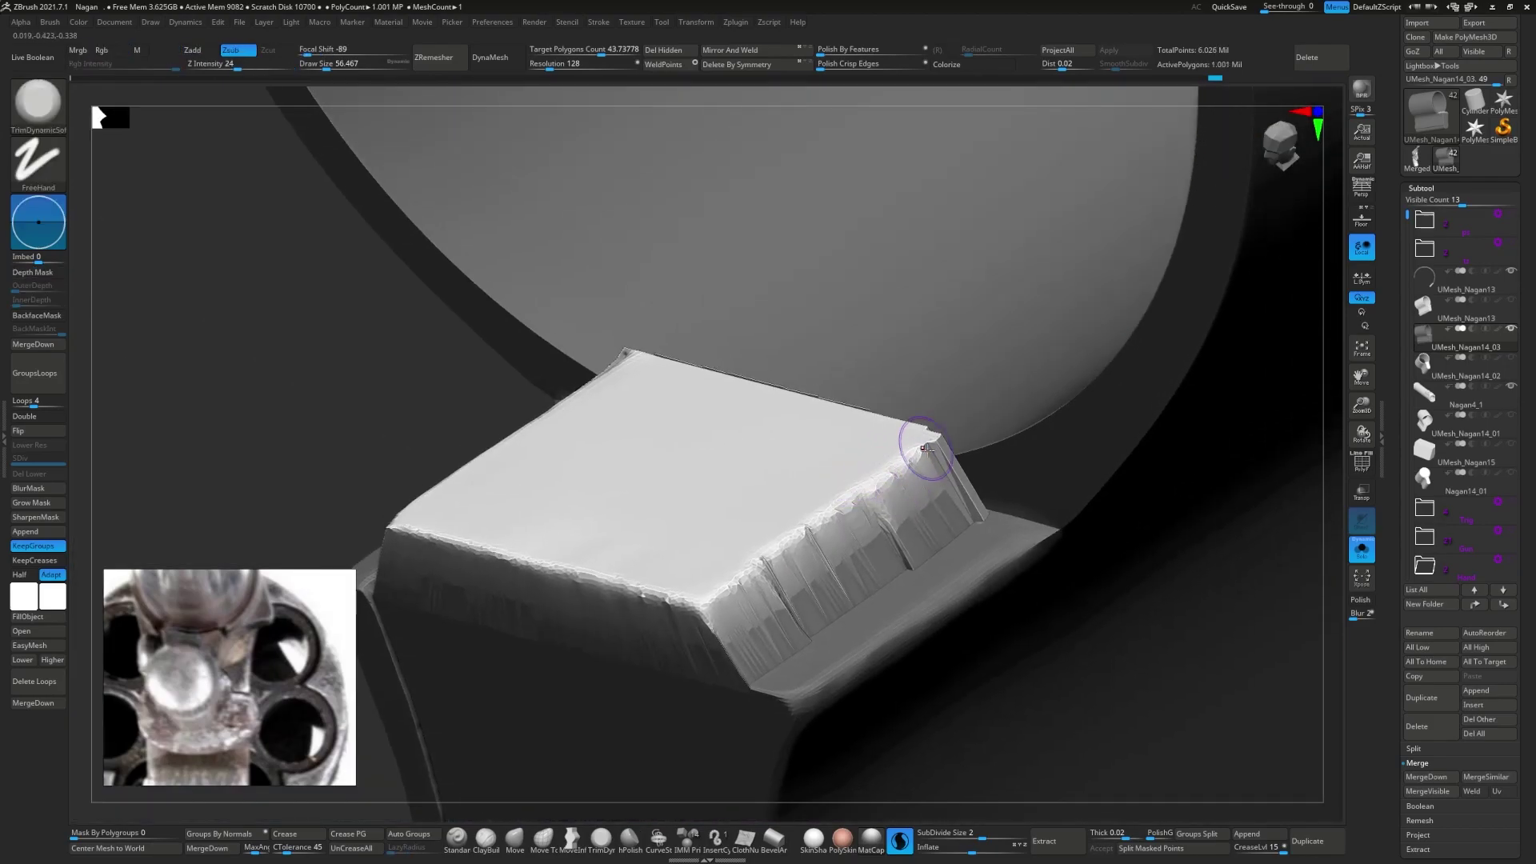
{"action": "left_click_drag", "start_coordinate": [926, 448], "coordinate": [872, 592], "text": "shift"}
{"action": "mouse_move", "coordinate": [872, 592]}
{"action": "right_mouse_down"}
{"action": "mouse_move", "coordinate": [536, 446]}
{"action": "mouse_move", "coordinate": [615, 613]}
{"action": "right_mouse_up"}
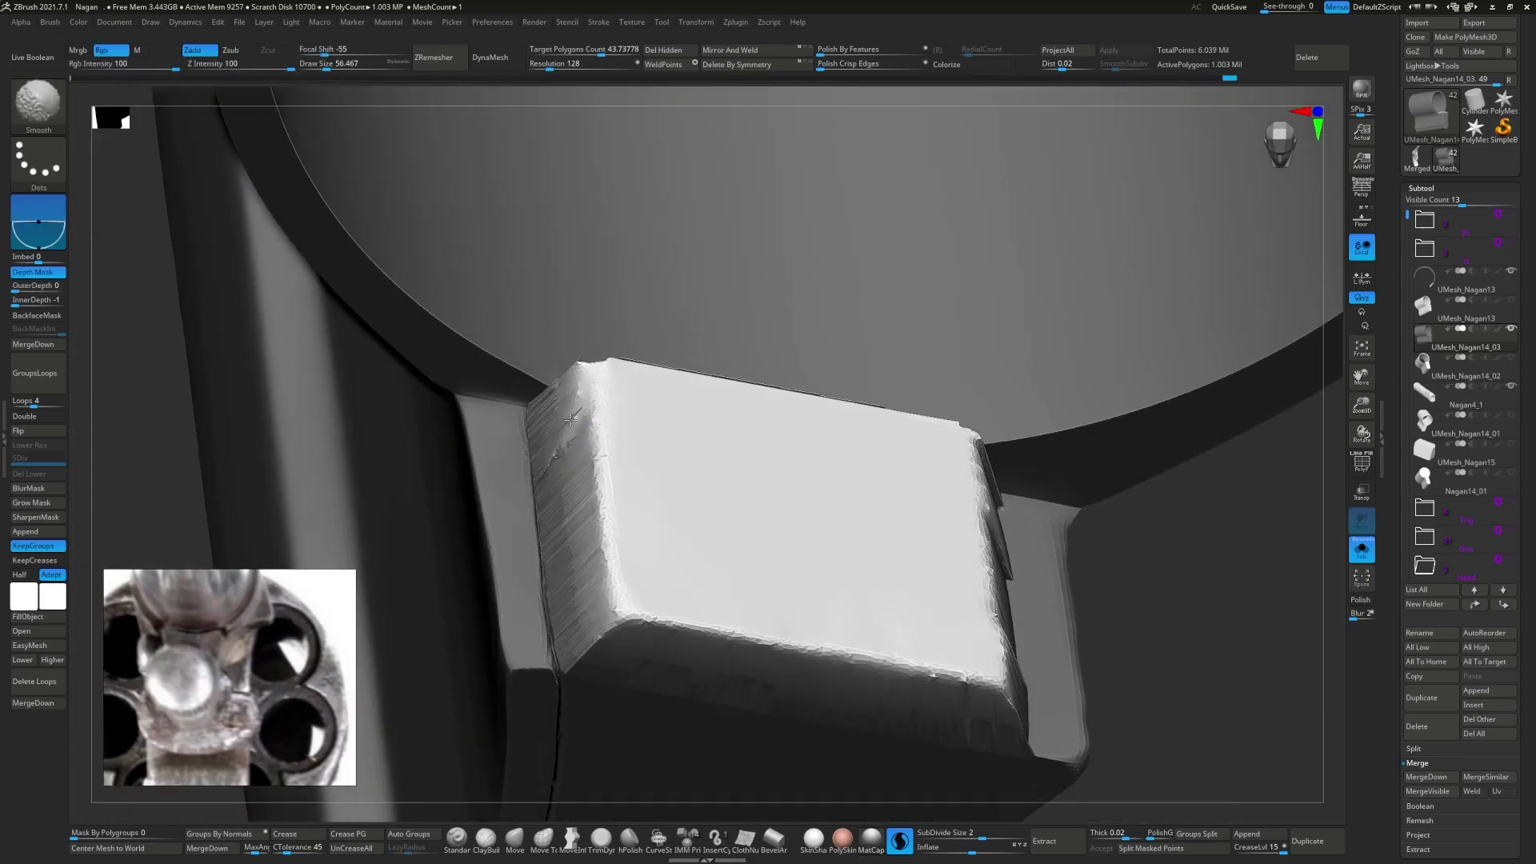
{"action": "mouse_move", "coordinate": [571, 419]}
{"action": "right_mouse_down"}
{"action": "mouse_move", "coordinate": [564, 396]}
{"action": "mouse_move", "coordinate": [614, 421]}
{"action": "mouse_move", "coordinate": [531, 496]}
{"action": "mouse_move", "coordinate": [756, 576]}
{"action": "mouse_move", "coordinate": [680, 538]}
{"action": "mouse_move", "coordinate": [770, 493]}
{"action": "mouse_move", "coordinate": [720, 497]}
{"action": "mouse_move", "coordinate": [679, 459]}
{"action": "mouse_move", "coordinate": [620, 305]}
{"action": "mouse_move", "coordinate": [623, 333]}
{"action": "right_mouse_up"}
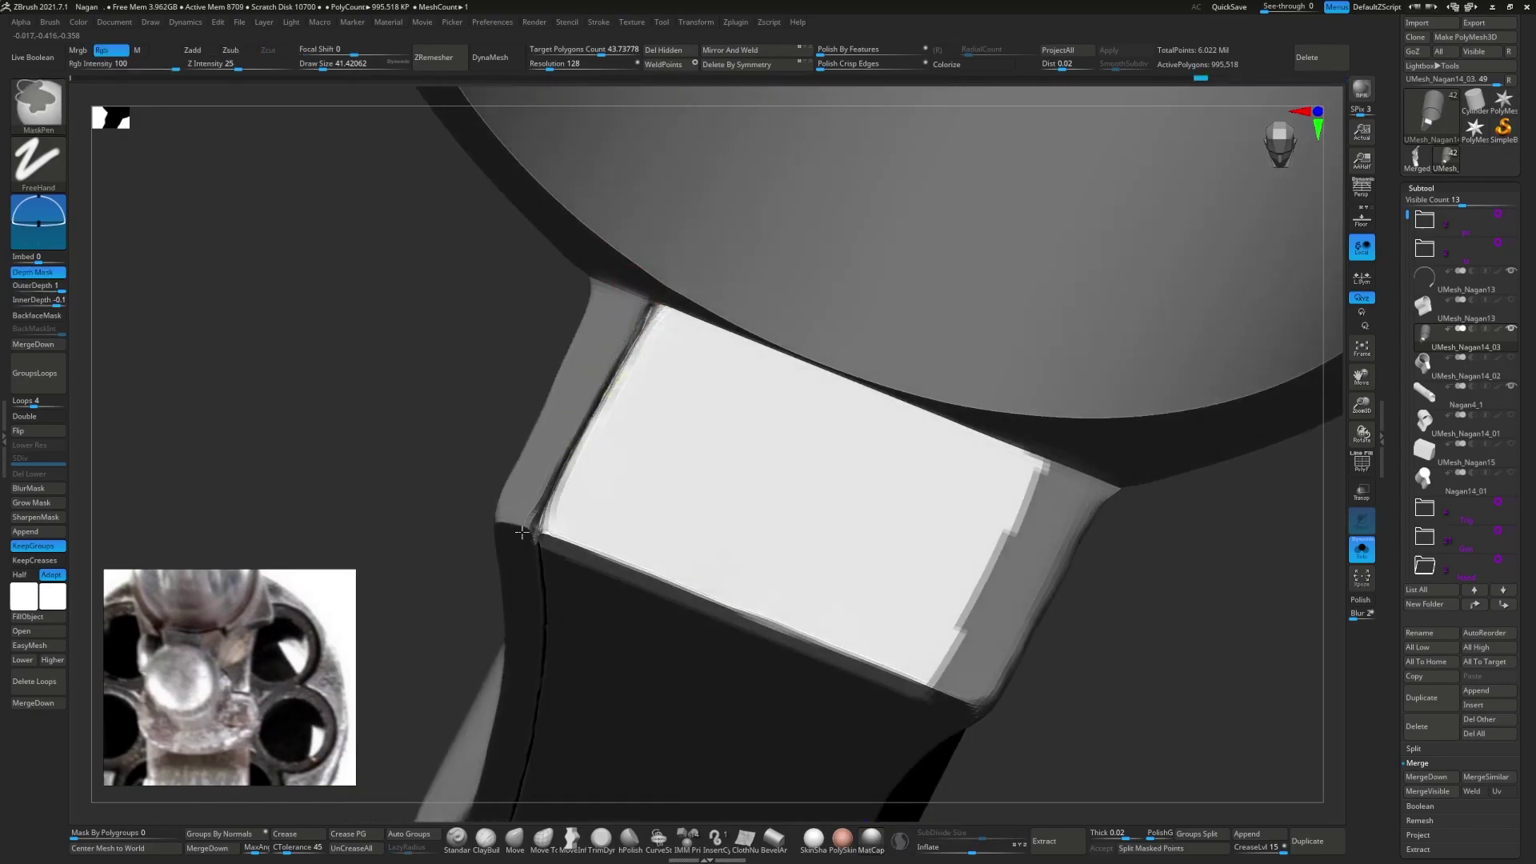
{"action": "mouse_move", "coordinate": [521, 532]}
{"action": "right_mouse_down"}
{"action": "mouse_move", "coordinate": [936, 600]}
{"action": "mouse_move", "coordinate": [929, 541]}
{"action": "mouse_move", "coordinate": [656, 417]}
{"action": "right_mouse_up"}
{"action": "key", "text": "ctrl+shift"}
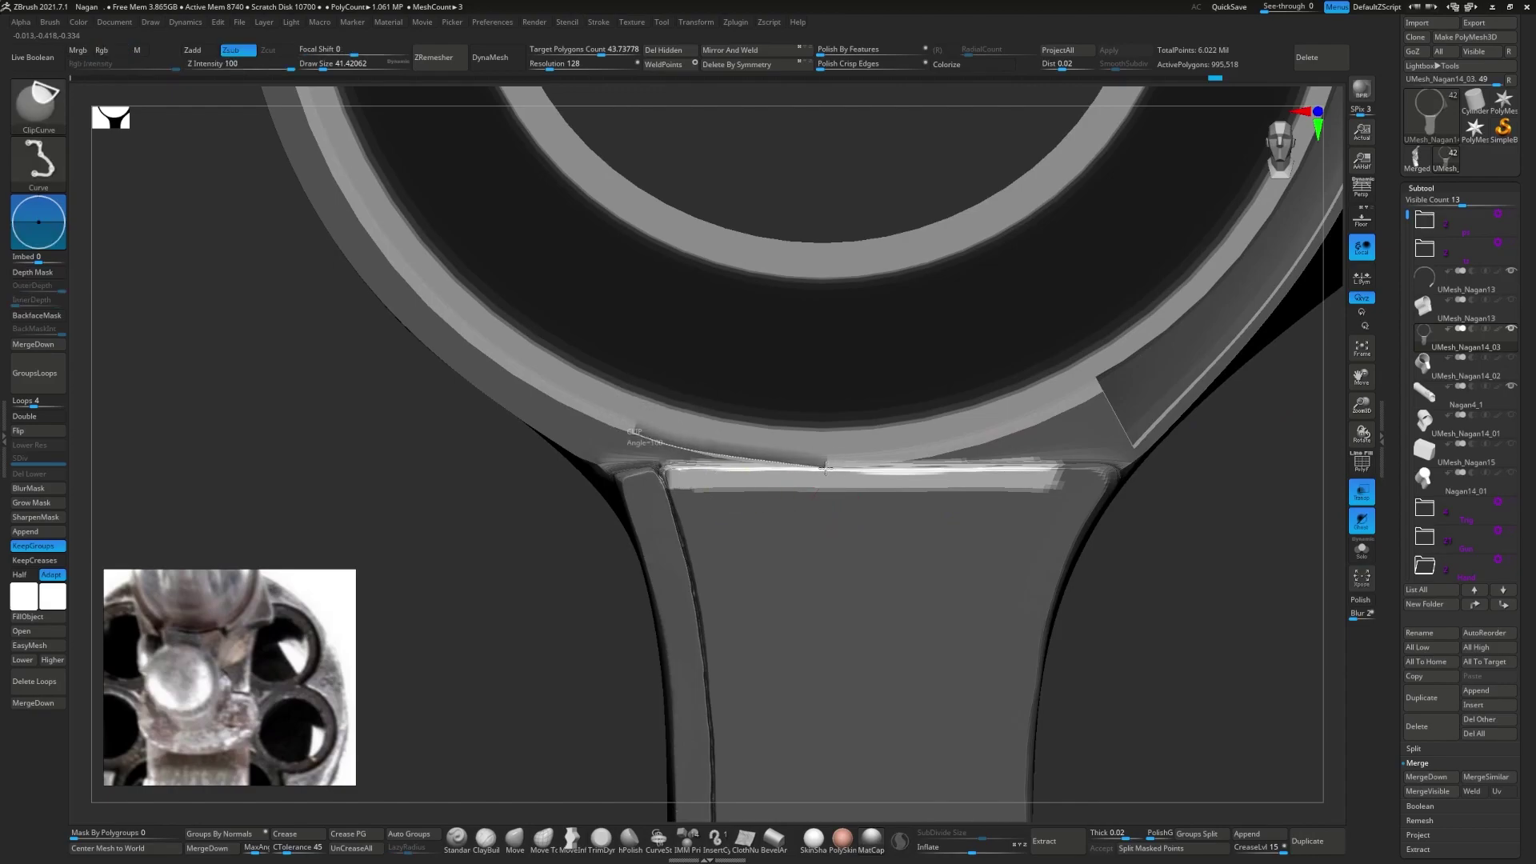
- Make curved ClipCurve cuts across the ring's lower edge and grip top, then check them with PolyF
{"action": "left_click_drag", "start_coordinate": [827, 467], "coordinate": [1075, 408], "text": "ctrl+shift"}
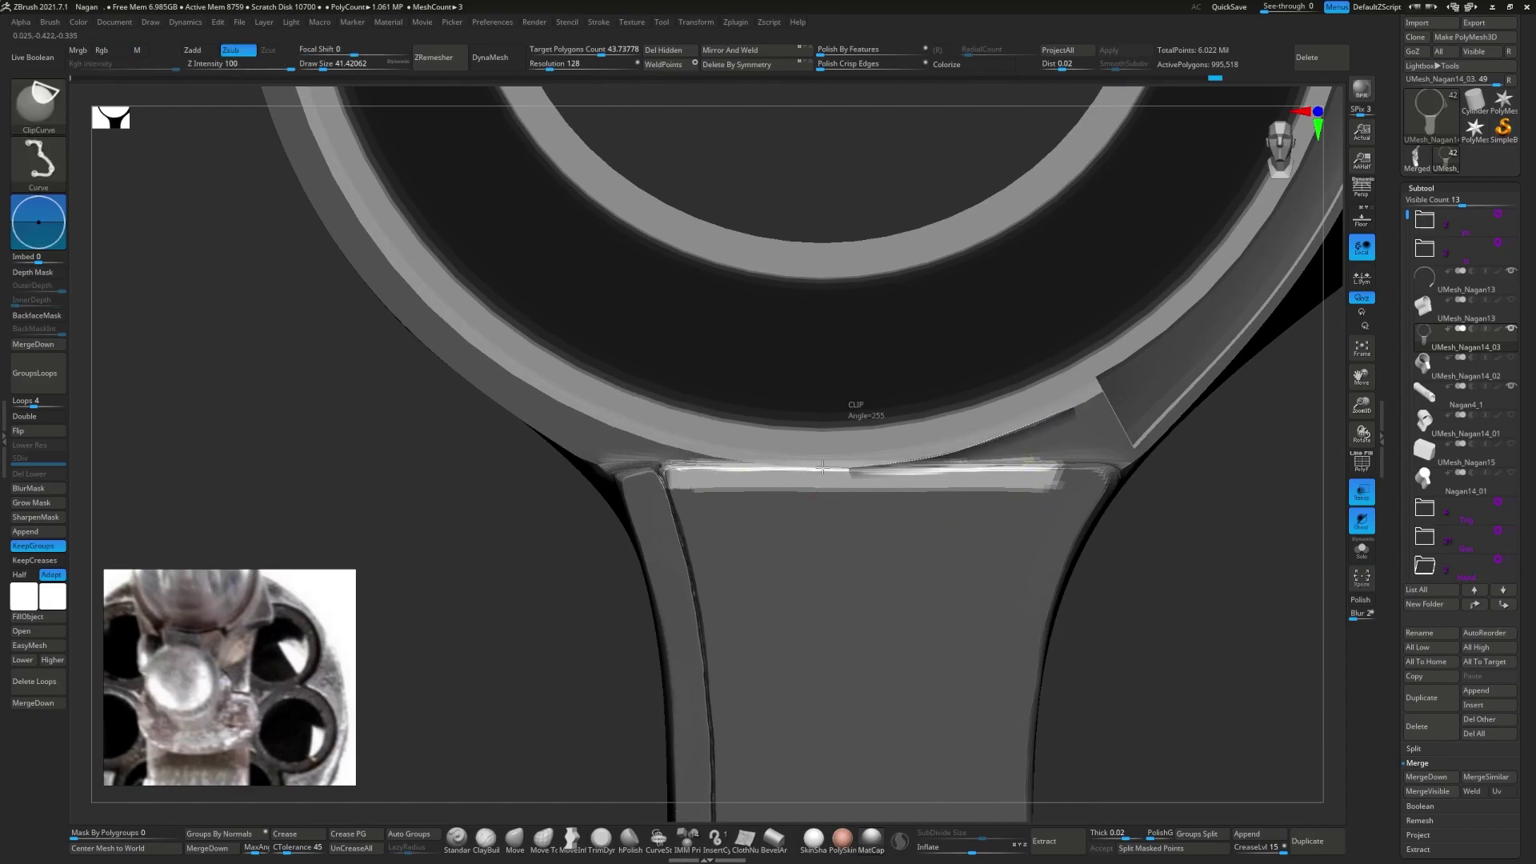
{"action": "left_click_drag", "start_coordinate": [599, 422], "coordinate": [569, 544], "text": "ctrl+shift"}
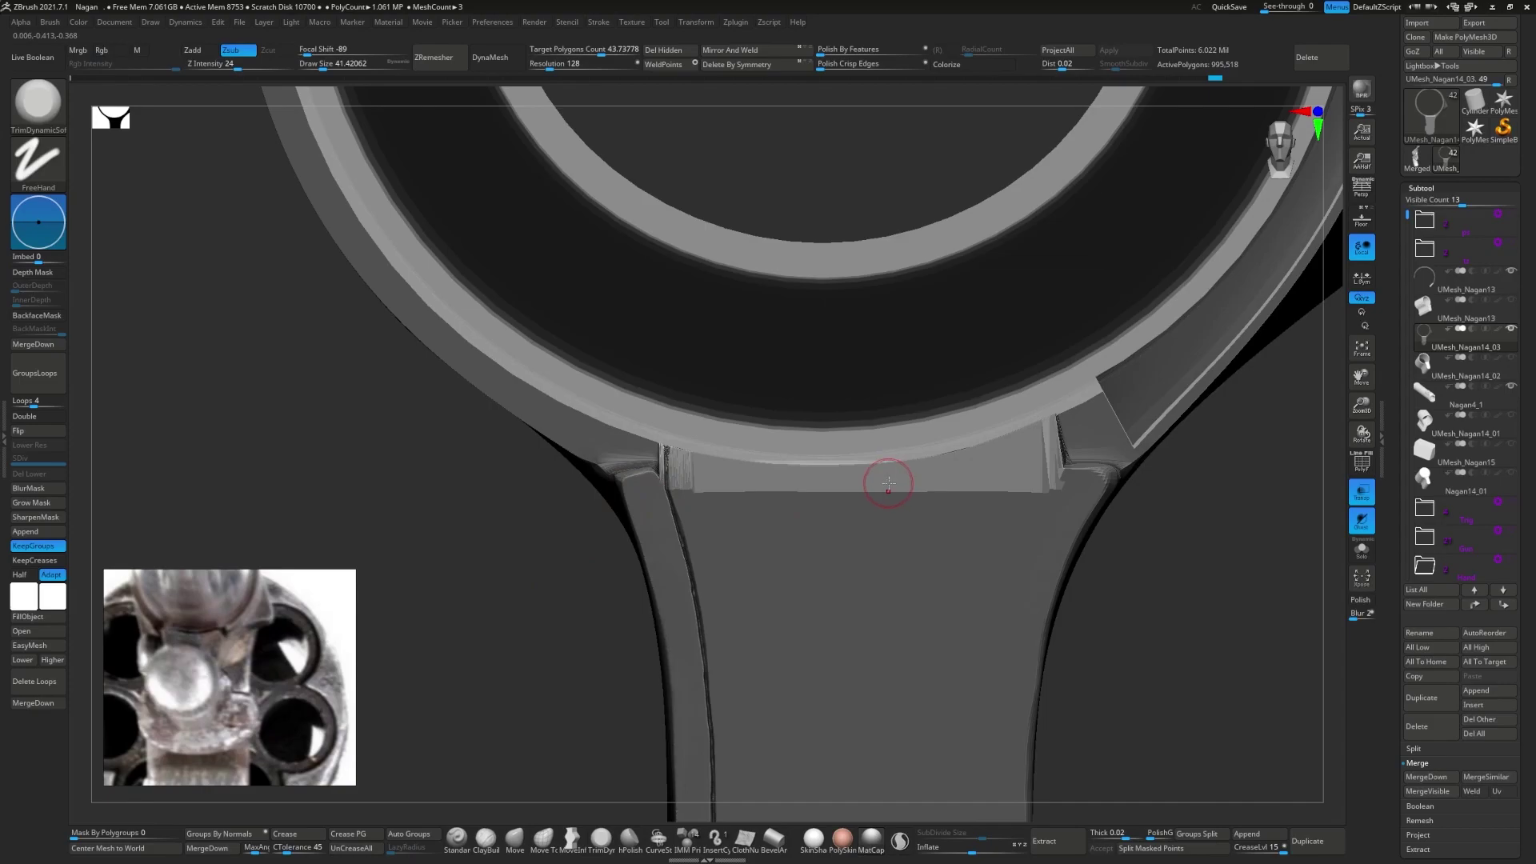
{"action": "mouse_move", "coordinate": [980, 480]}
{"action": "right_mouse_down"}
{"action": "mouse_move", "coordinate": [947, 465]}
{"action": "mouse_move", "coordinate": [744, 511]}
{"action": "mouse_move", "coordinate": [743, 438]}
{"action": "mouse_move", "coordinate": [594, 516]}
{"action": "mouse_move", "coordinate": [1104, 388]}
{"action": "right_mouse_up"}
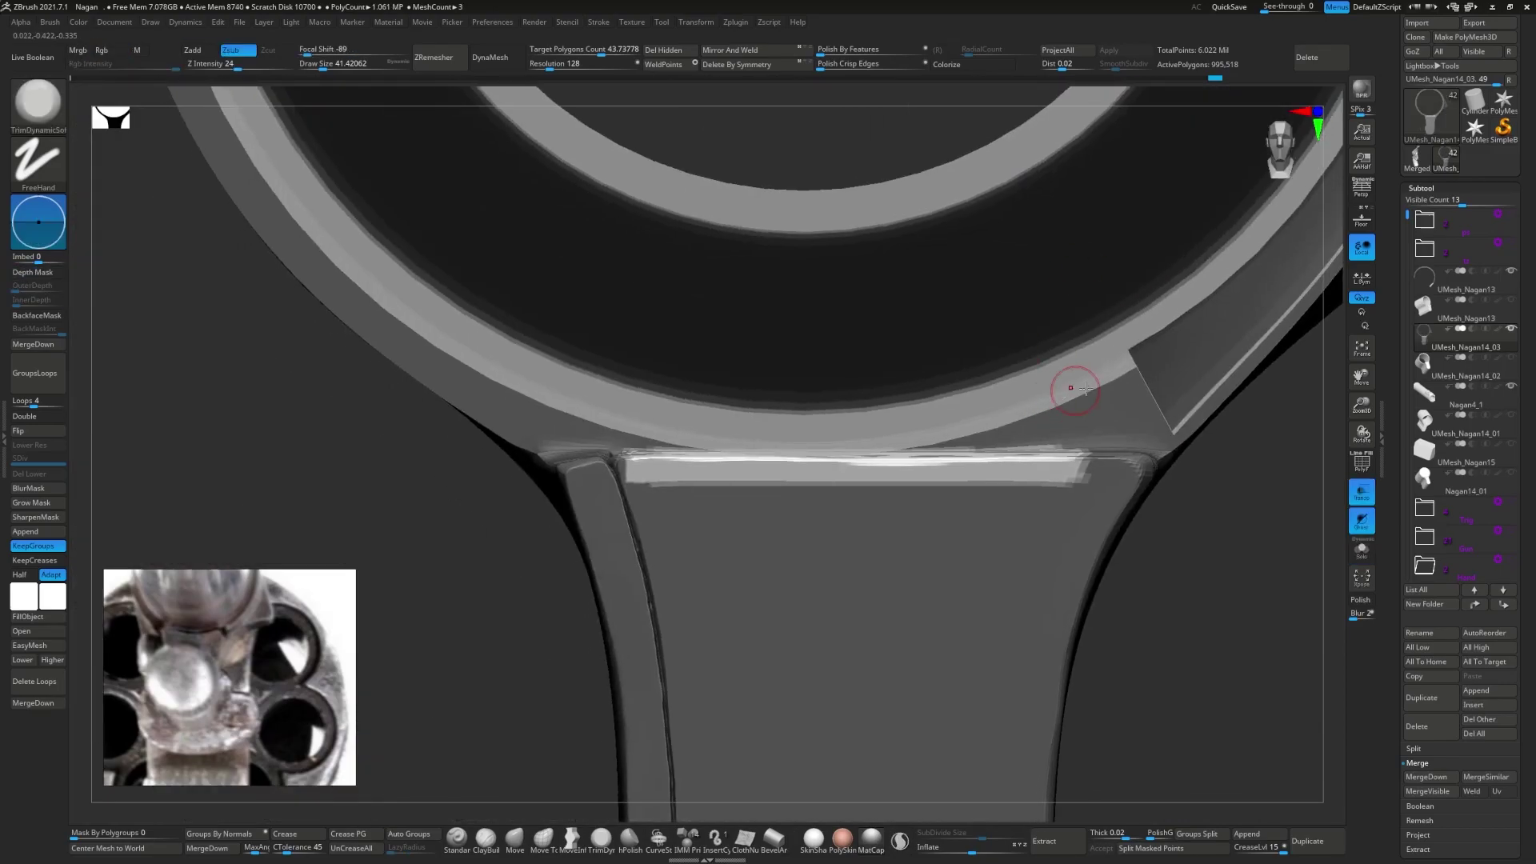
{"action": "left_click_drag", "start_coordinate": [1104, 387], "coordinate": [1035, 416], "text": "ctrl+shift"}
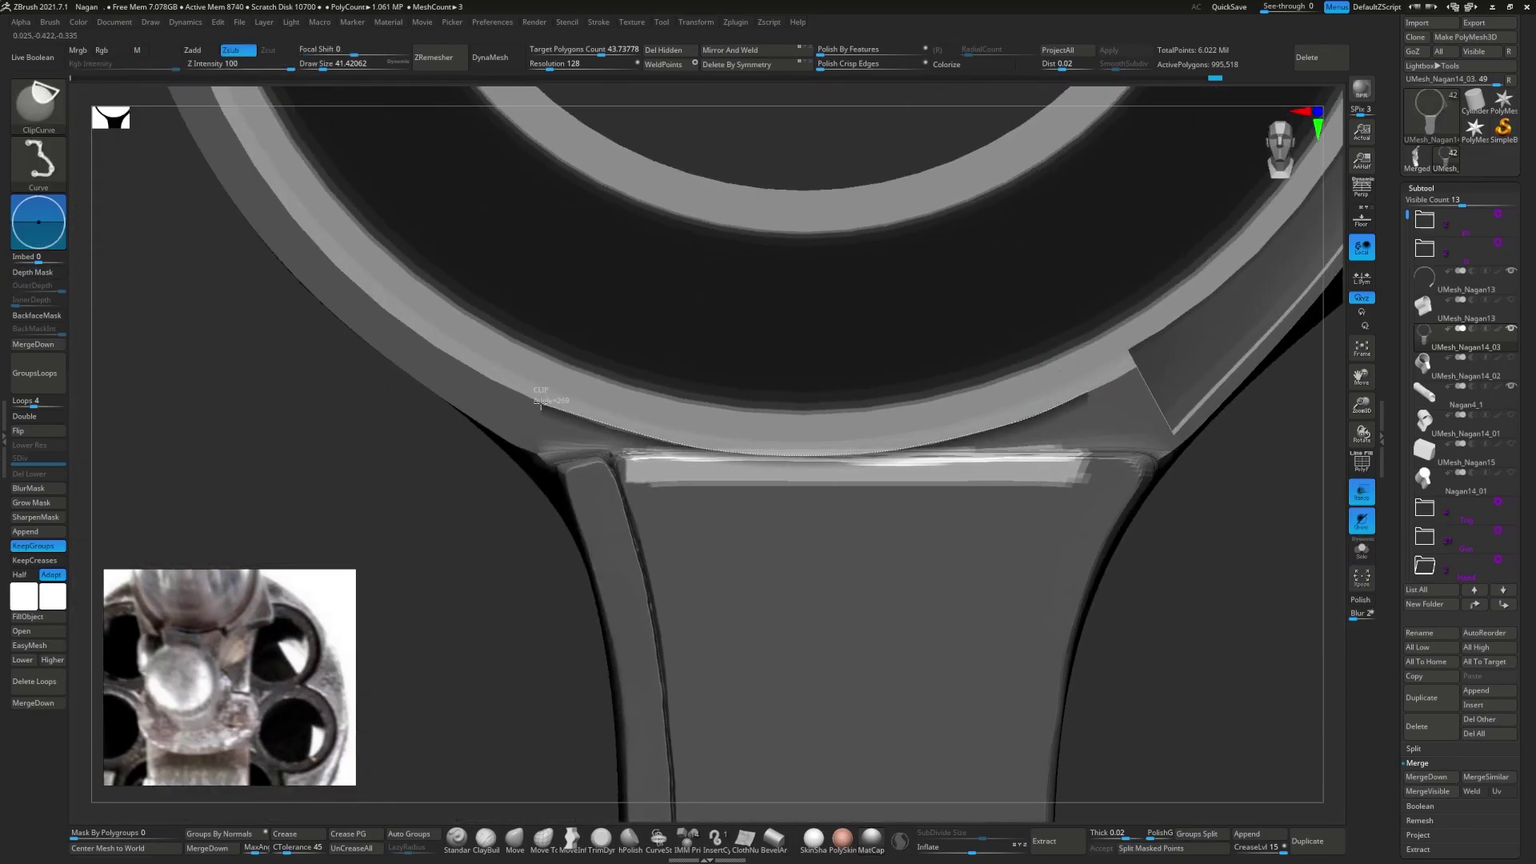
{"action": "left_click_drag", "start_coordinate": [589, 420], "coordinate": [590, 422], "text": "ctrl+shift"}
{"action": "mouse_move", "coordinate": [1285, 583]}
{"action": "right_mouse_down"}
{"action": "mouse_move", "coordinate": [869, 452]}
{"action": "mouse_move", "coordinate": [847, 423]}
{"action": "right_mouse_up"}
{"action": "key", "text": "shift+f"}
- Trim the ragged groove edge and its corner flat with TrimDynamic
{"action": "right_click_drag", "start_coordinate": [501, 489], "coordinate": [592, 560]}
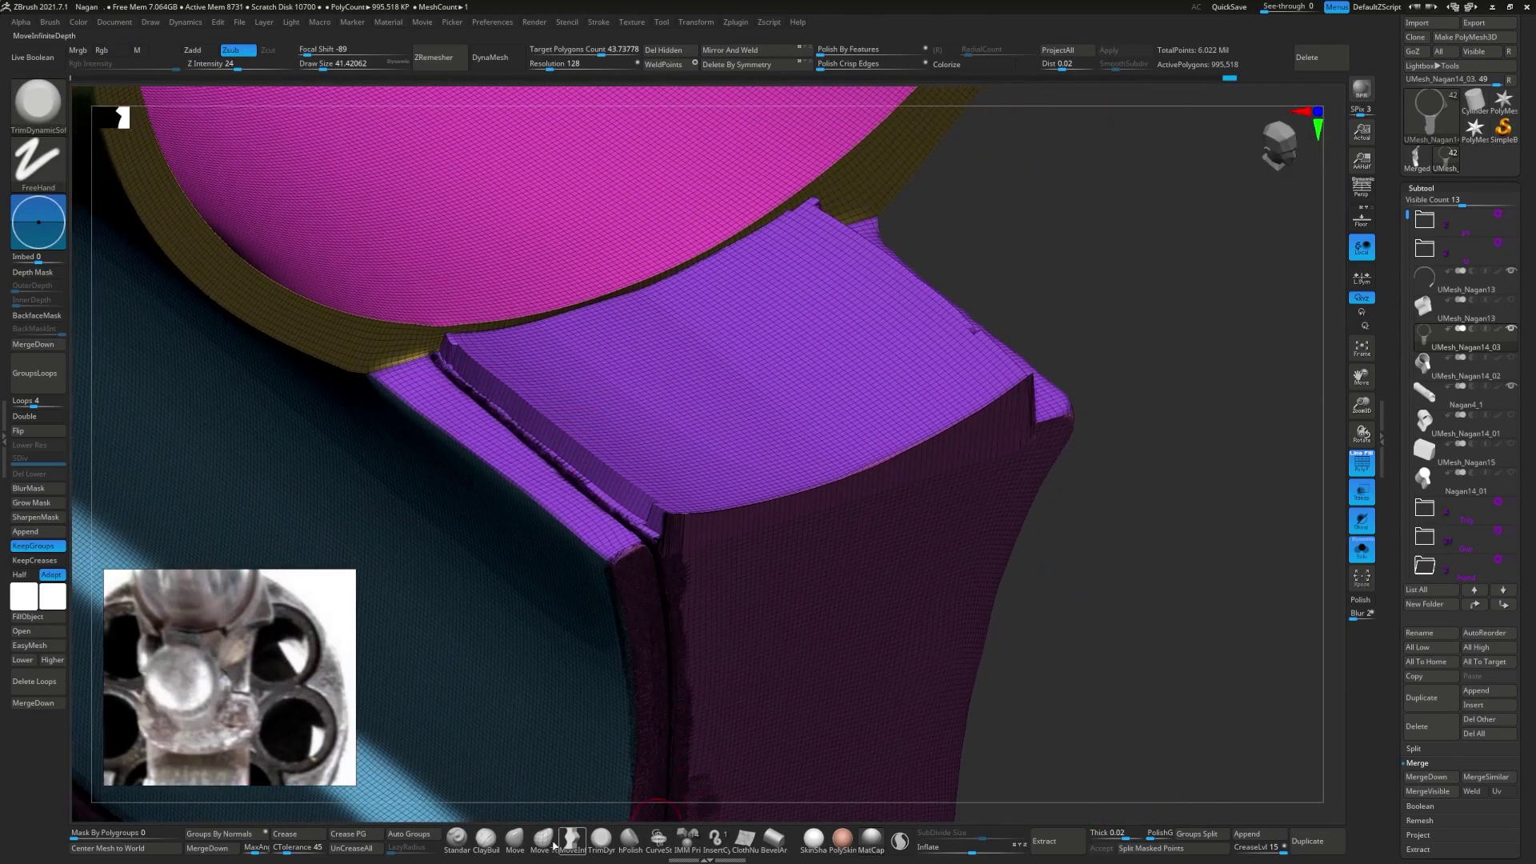
{"action": "left_click", "coordinate": [600, 840]}
{"action": "key", "text": "shift+f"}
{"action": "right_click_drag", "start_coordinate": [800, 512], "coordinate": [747, 490]}
{"action": "key", "text": "shift+f"}
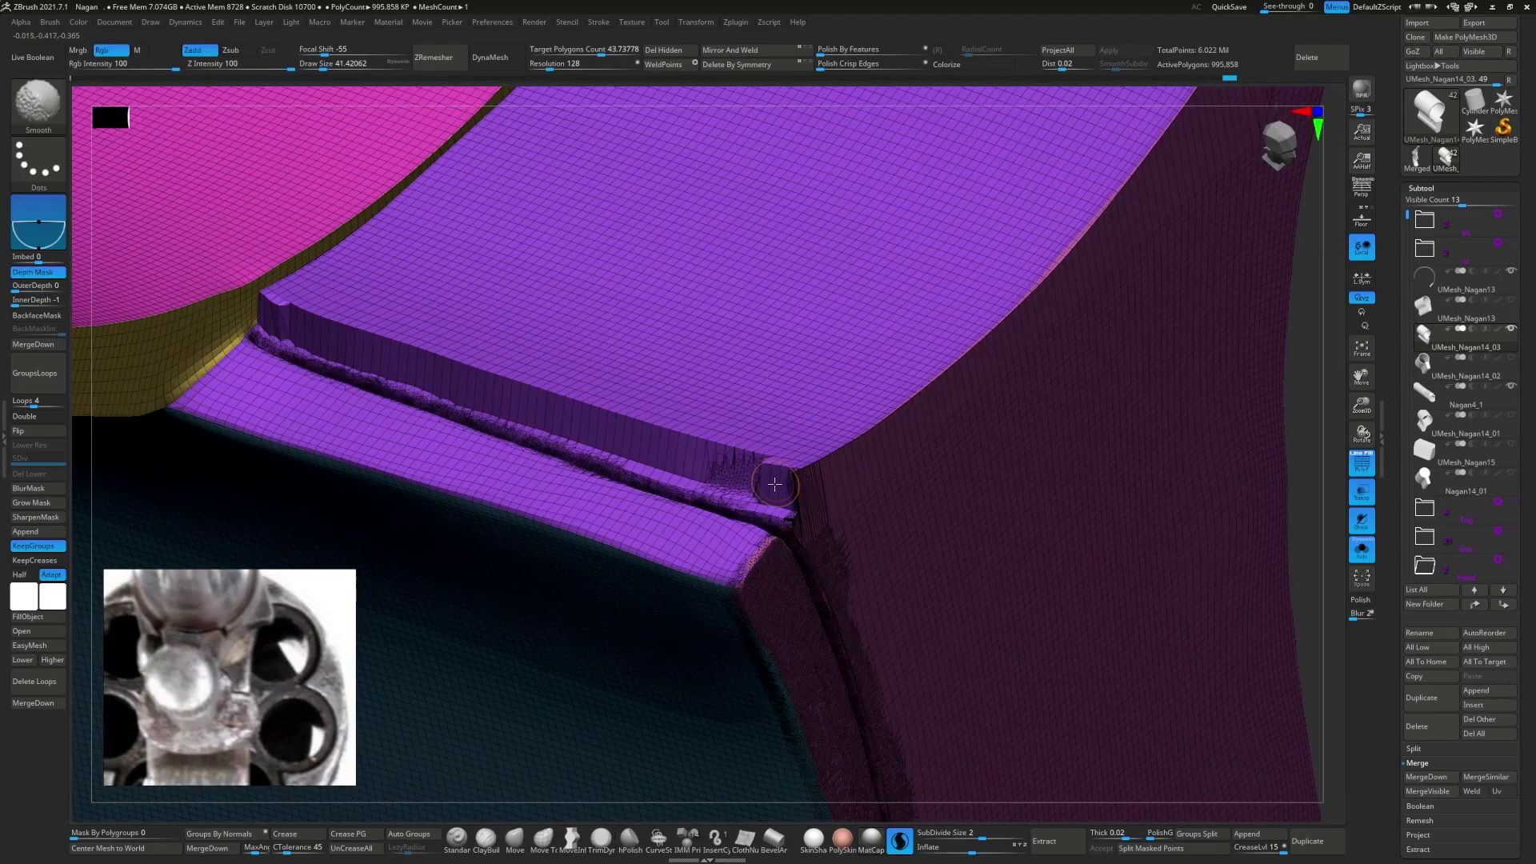
{"action": "key", "text": "shift+f"}
{"action": "left_click_drag", "start_coordinate": [747, 490], "coordinate": [769, 467]}
{"action": "right_click_drag", "start_coordinate": [775, 468], "coordinate": [772, 502]}
{"action": "left_click_drag", "start_coordinate": [772, 503], "coordinate": [782, 484]}
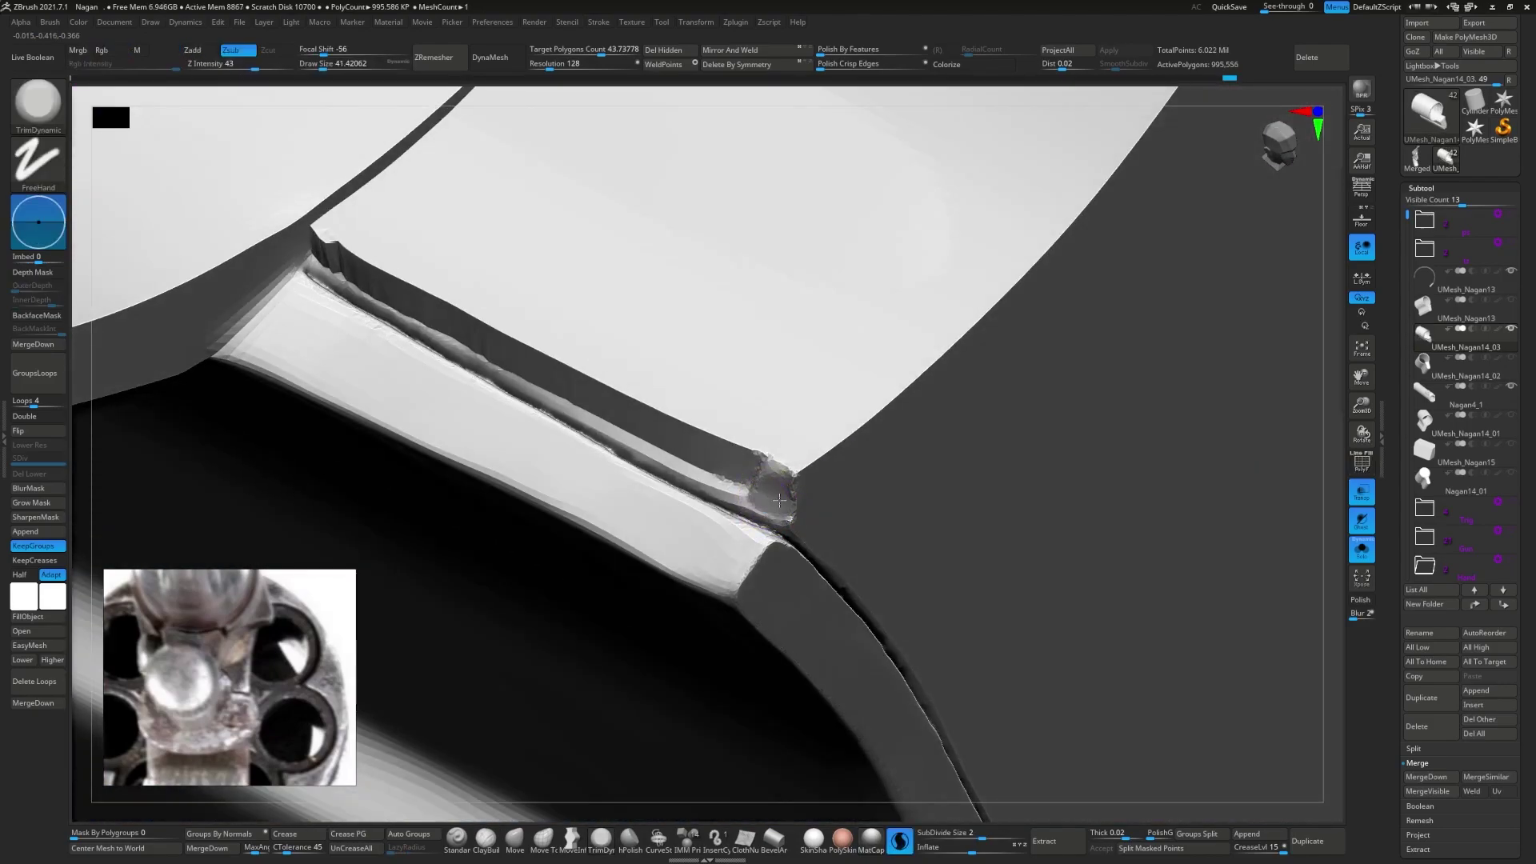
{"action": "mouse_move", "coordinate": [782, 484]}
{"action": "right_mouse_down", "text": "ctrl"}
{"action": "mouse_move", "coordinate": [790, 473]}
{"action": "mouse_move", "coordinate": [744, 460]}
{"action": "right_mouse_up", "text": "ctrl"}
- Smooth the ridge along the long edge and the lumpy groove surface with a smaller brush
{"action": "left_click_drag", "start_coordinate": [704, 448], "coordinate": [270, 382], "text": "shift"}
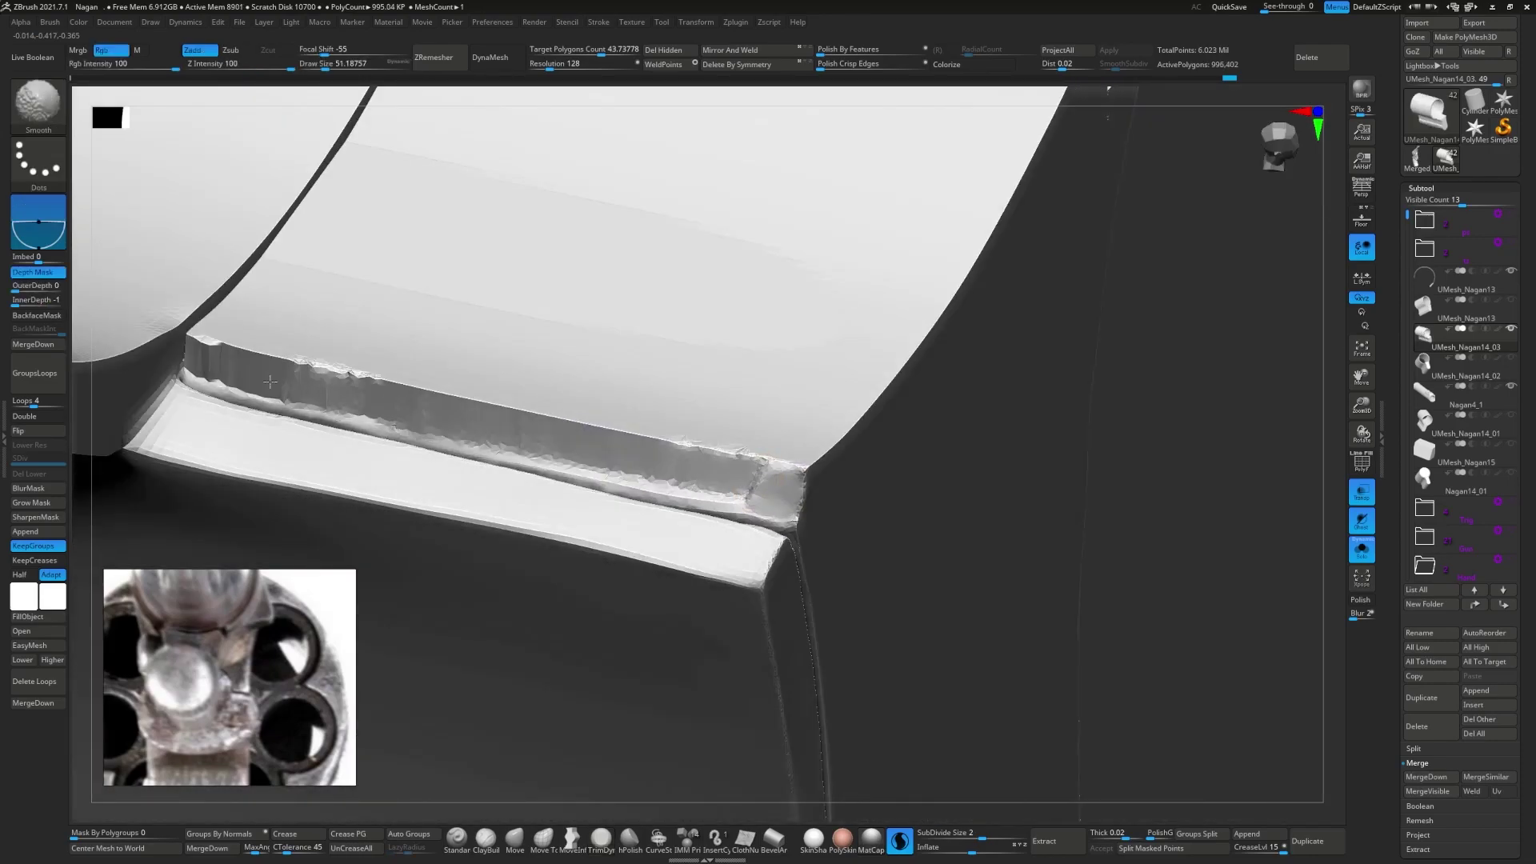
{"action": "right_click_drag", "start_coordinate": [270, 382], "coordinate": [391, 387]}
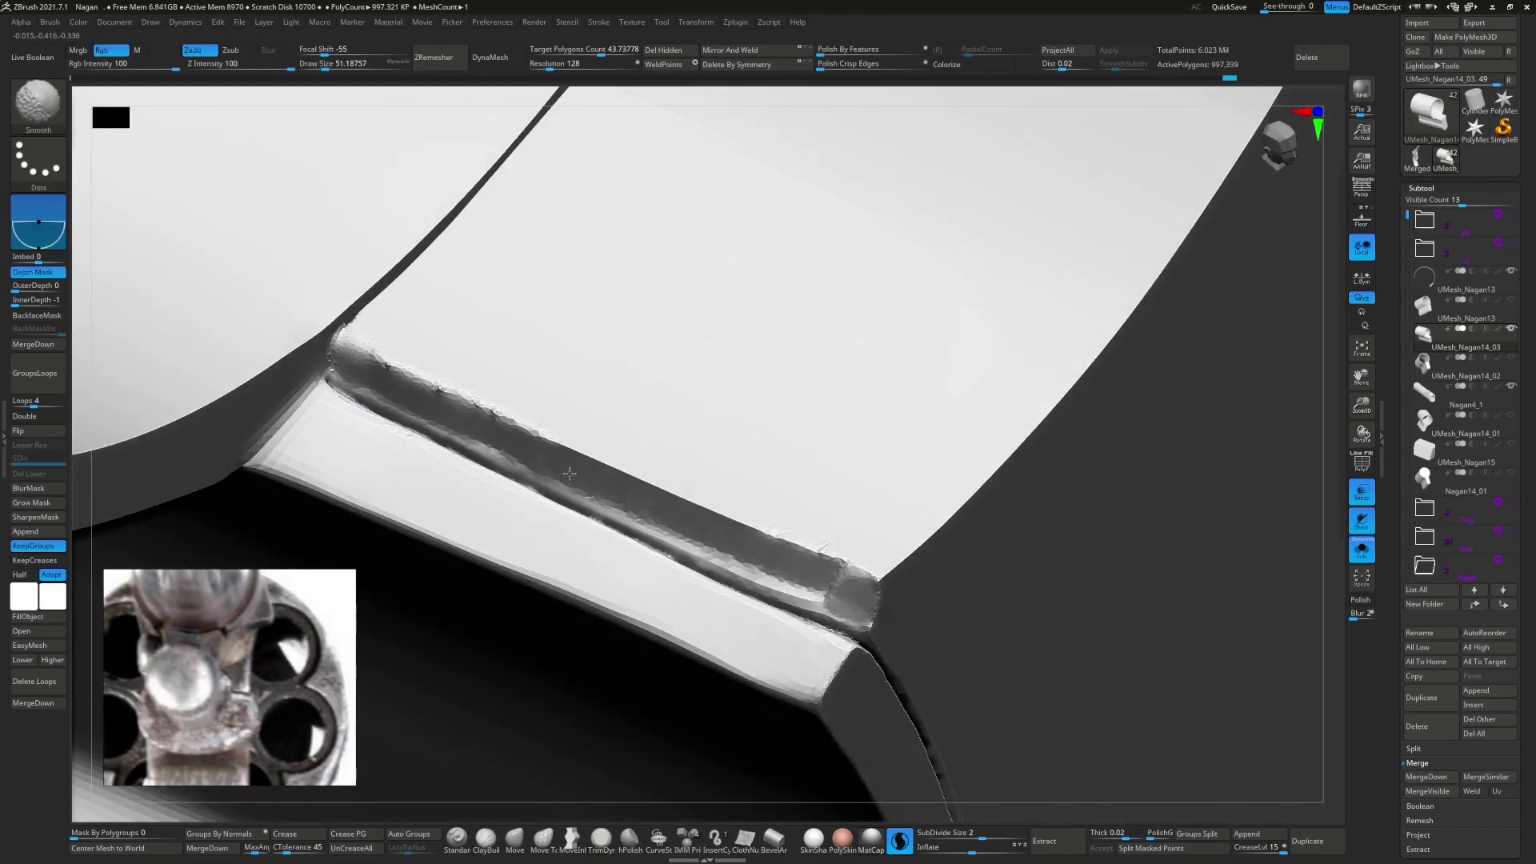
{"action": "mouse_move", "coordinate": [821, 552]}
{"action": "right_mouse_down"}
{"action": "mouse_move", "coordinate": [768, 512]}
{"action": "mouse_move", "coordinate": [810, 567]}
{"action": "right_mouse_up"}
{"action": "key", "text": "s"}
{"action": "key", "text": "shift"}
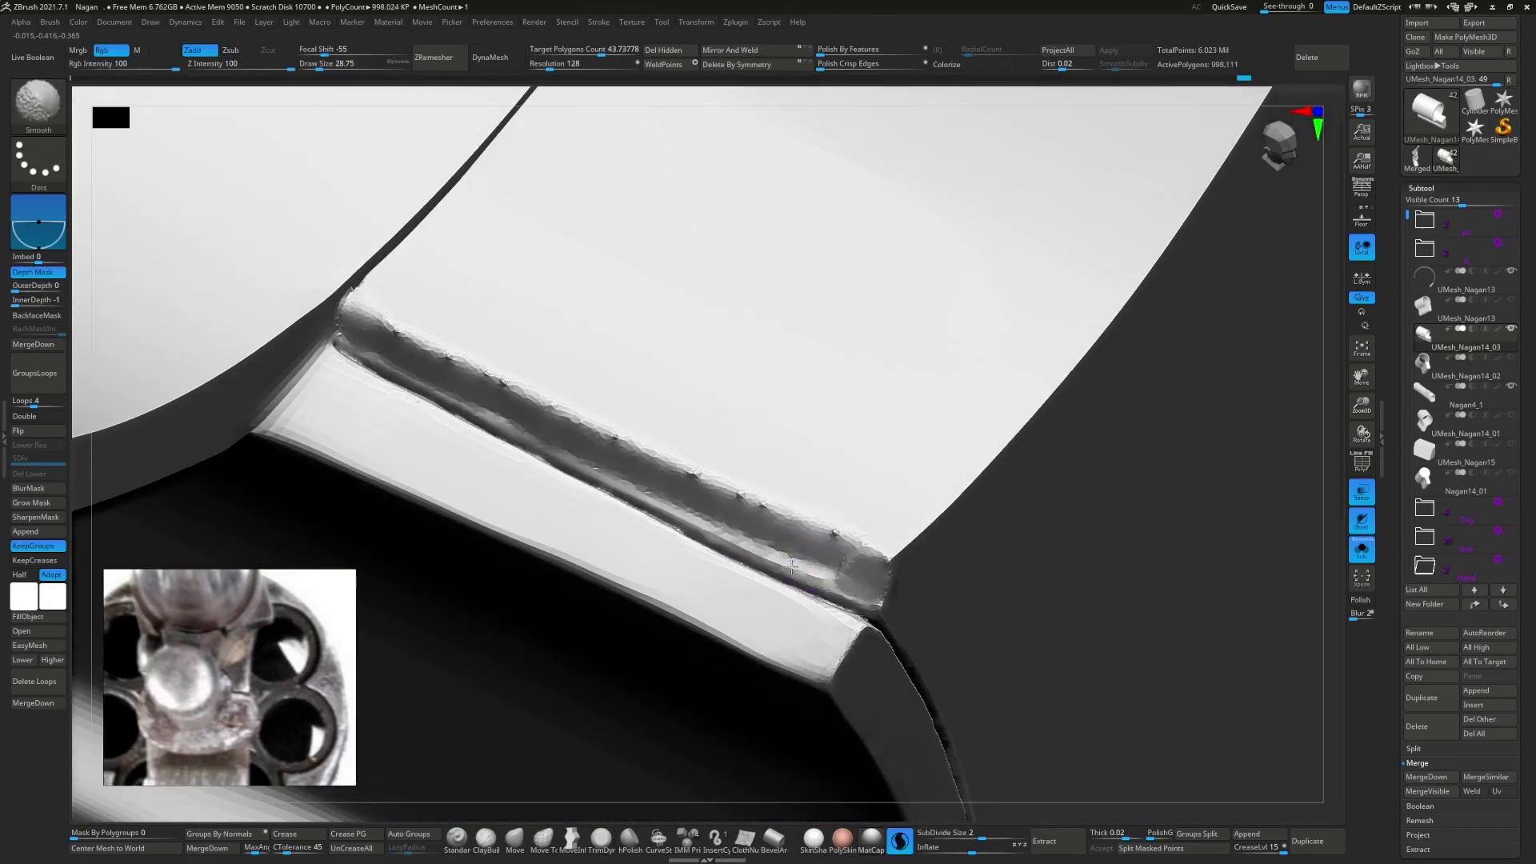
{"action": "left_click_drag", "start_coordinate": [840, 578], "coordinate": [682, 515], "text": "shift"}
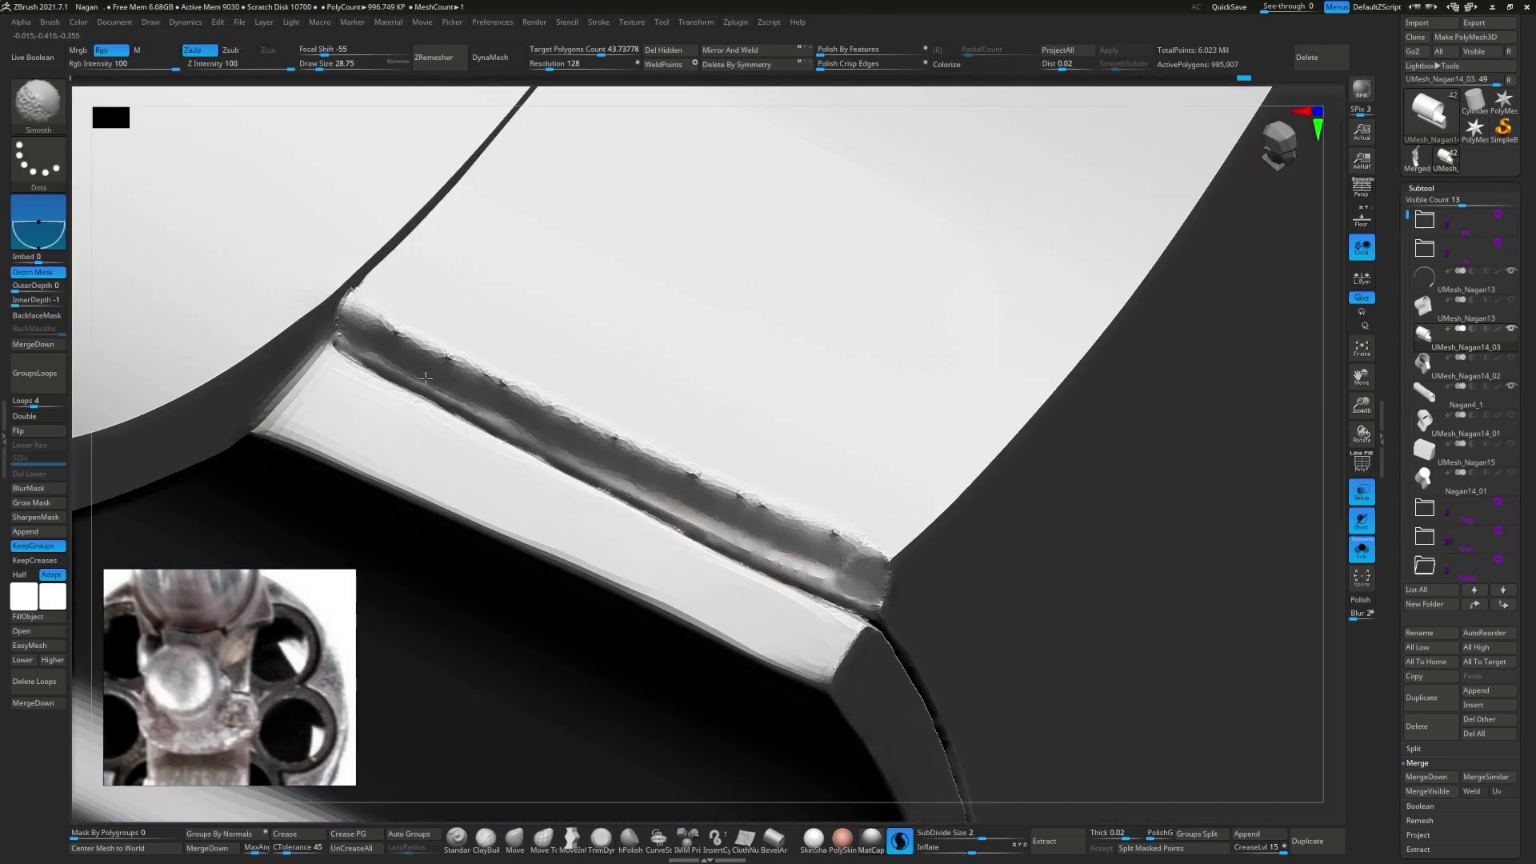
{"action": "key", "text": "shift+f"}
{"action": "right_click_drag", "start_coordinate": [711, 472], "coordinate": [675, 537]}
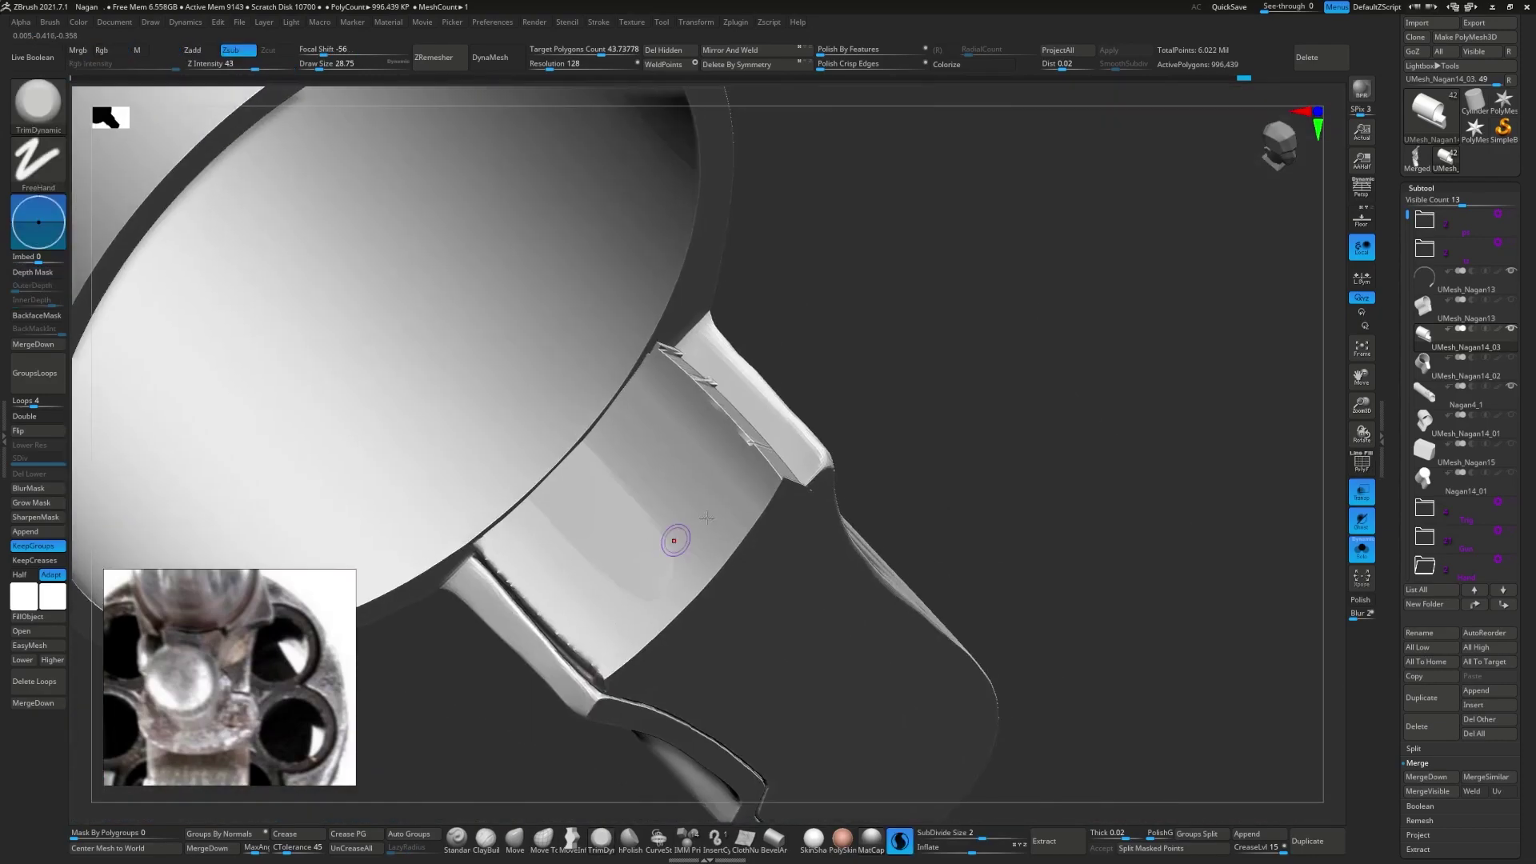
{"action": "key", "text": "shift+f"}
{"action": "key", "text": "shift+f"}
{"action": "key", "text": "s"}
{"action": "key", "text": "shift"}
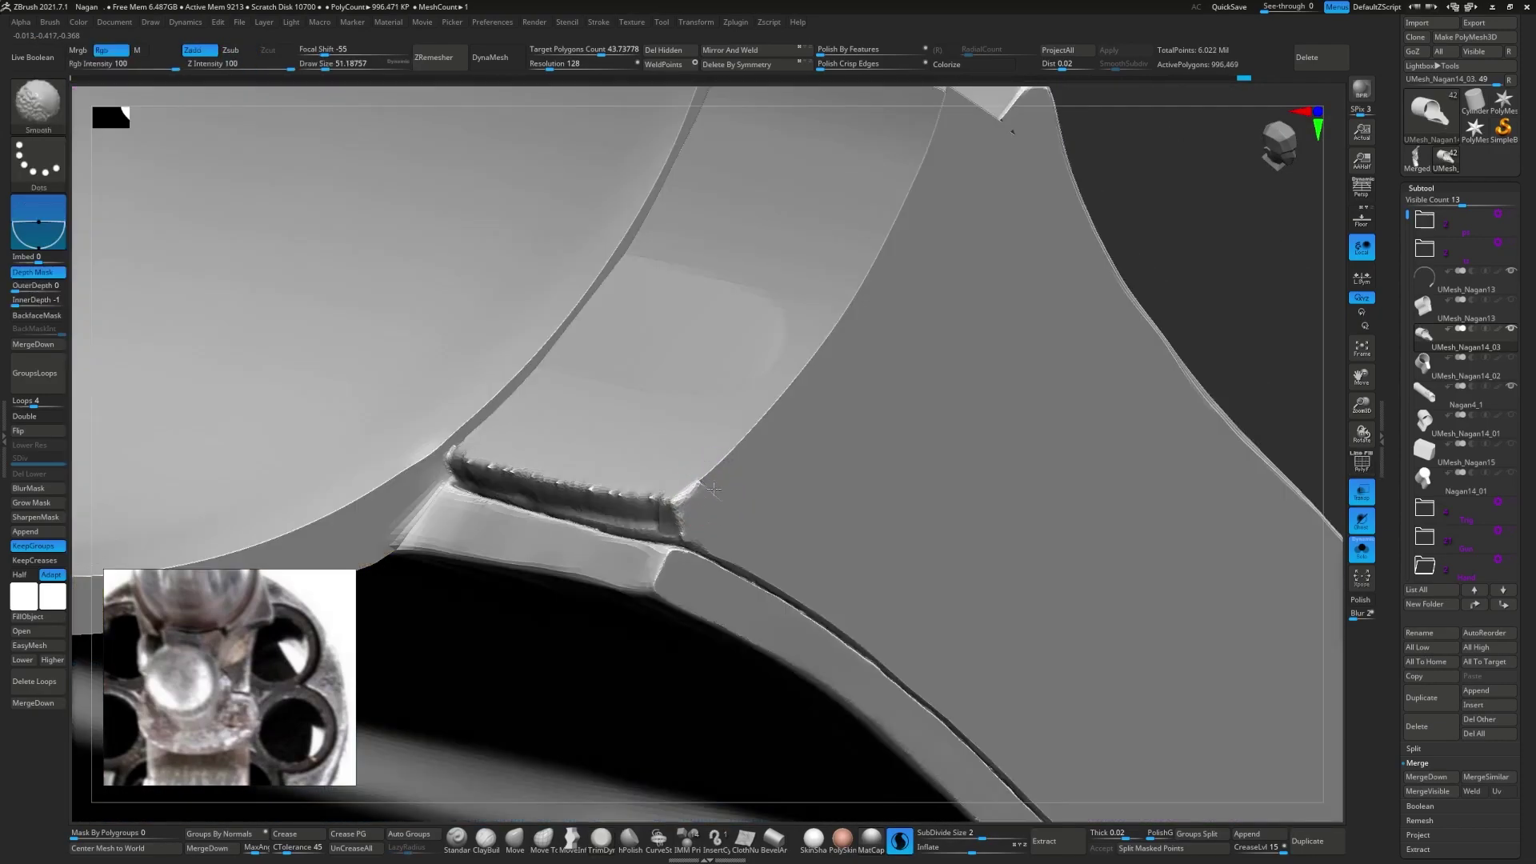
{"action": "key", "text": "shift+f"}
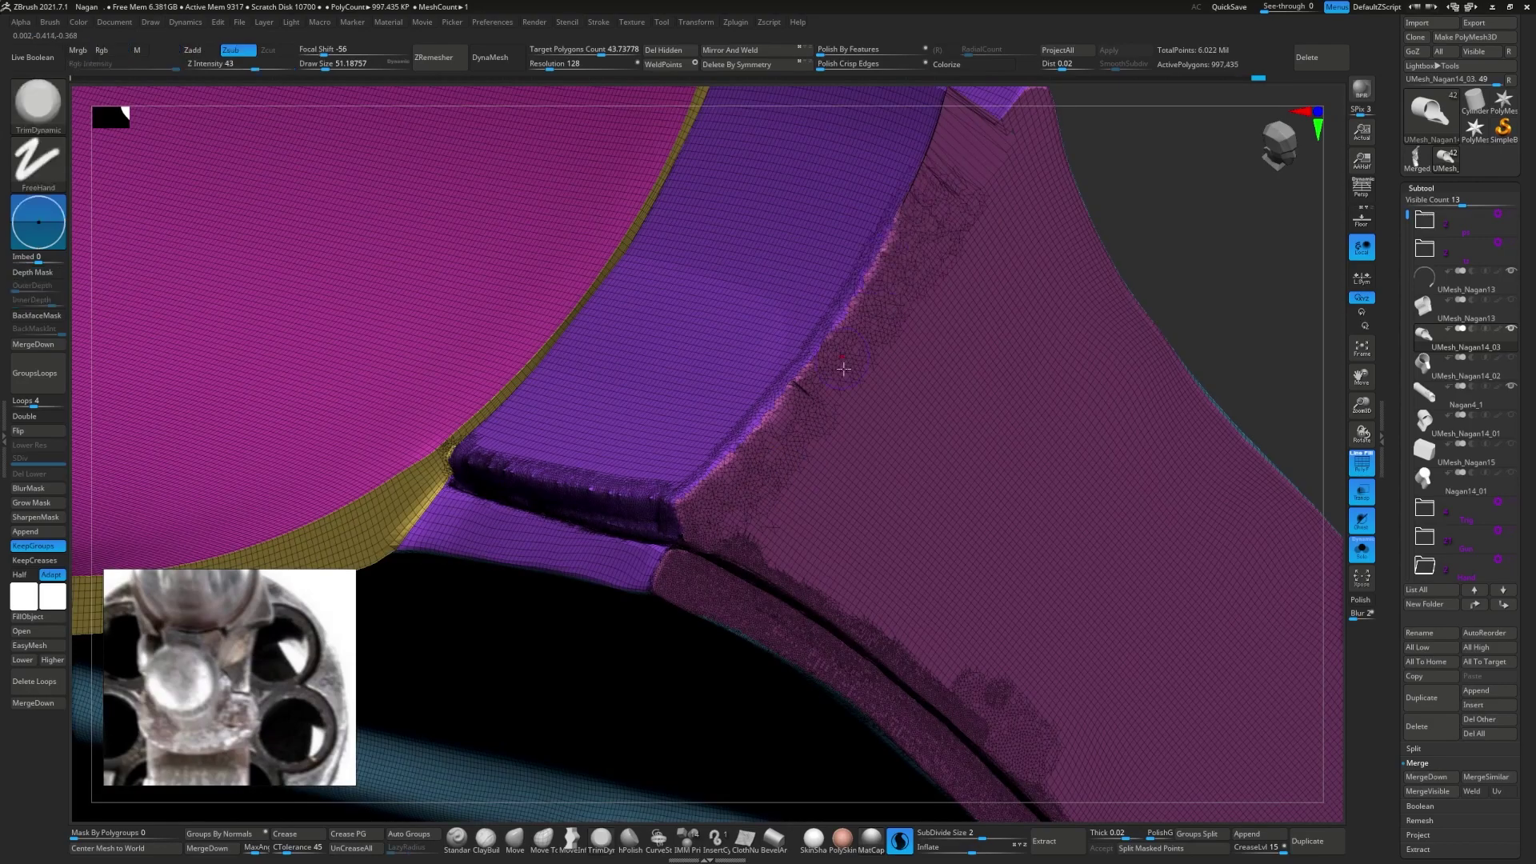
- Smooth the slot corner's edge strip and trim a small strip of the slot edge flat
{"action": "mouse_move", "coordinate": [855, 324]}
{"action": "right_mouse_down"}
{"action": "mouse_move", "coordinate": [864, 401]}
{"action": "mouse_move", "coordinate": [824, 448]}
{"action": "right_mouse_up"}
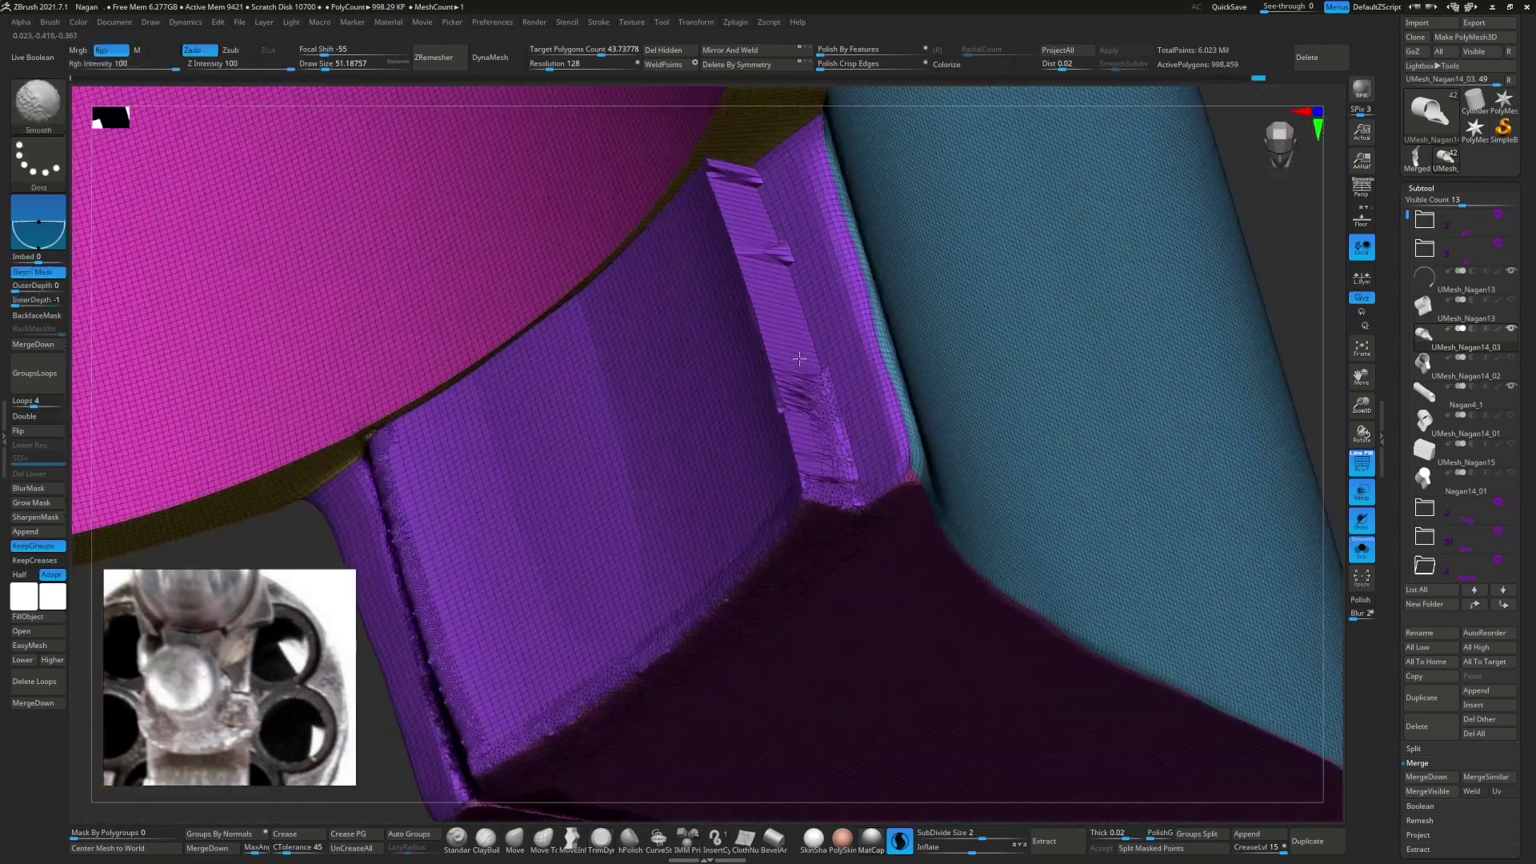
{"action": "left_click_drag", "start_coordinate": [824, 448], "coordinate": [773, 246], "text": "shift"}
{"action": "mouse_move", "coordinate": [829, 461]}
{"action": "right_mouse_down"}
{"action": "mouse_move", "coordinate": [776, 335]}
{"action": "mouse_move", "coordinate": [650, 375]}
{"action": "right_mouse_up"}
{"action": "key", "text": "shift+f"}
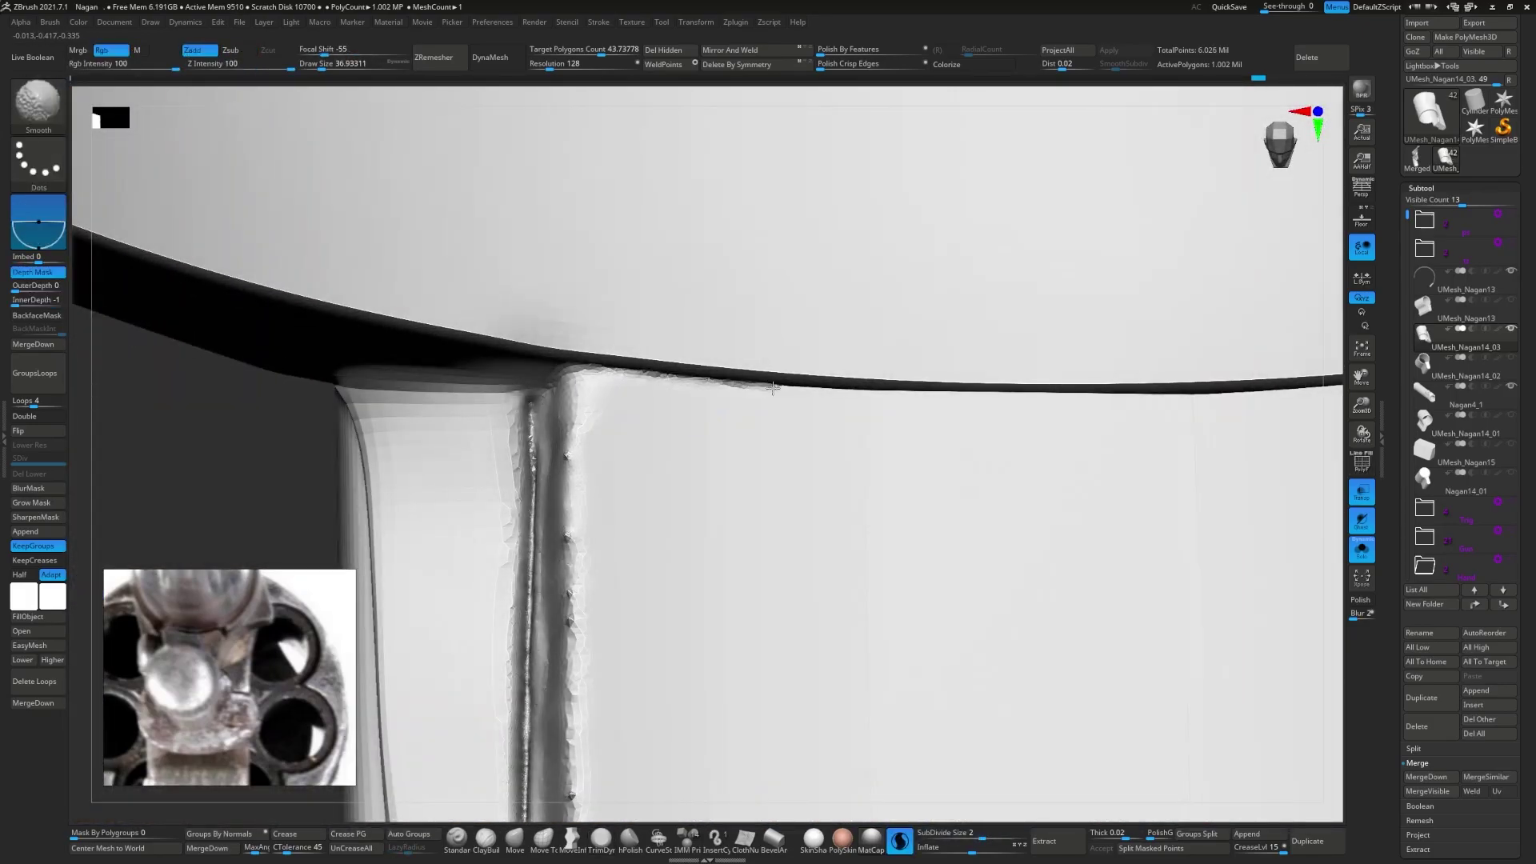
{"action": "right_click_drag", "start_coordinate": [772, 387], "coordinate": [590, 425]}
{"action": "left_click_drag", "start_coordinate": [589, 422], "coordinate": [600, 417], "text": "shift"}
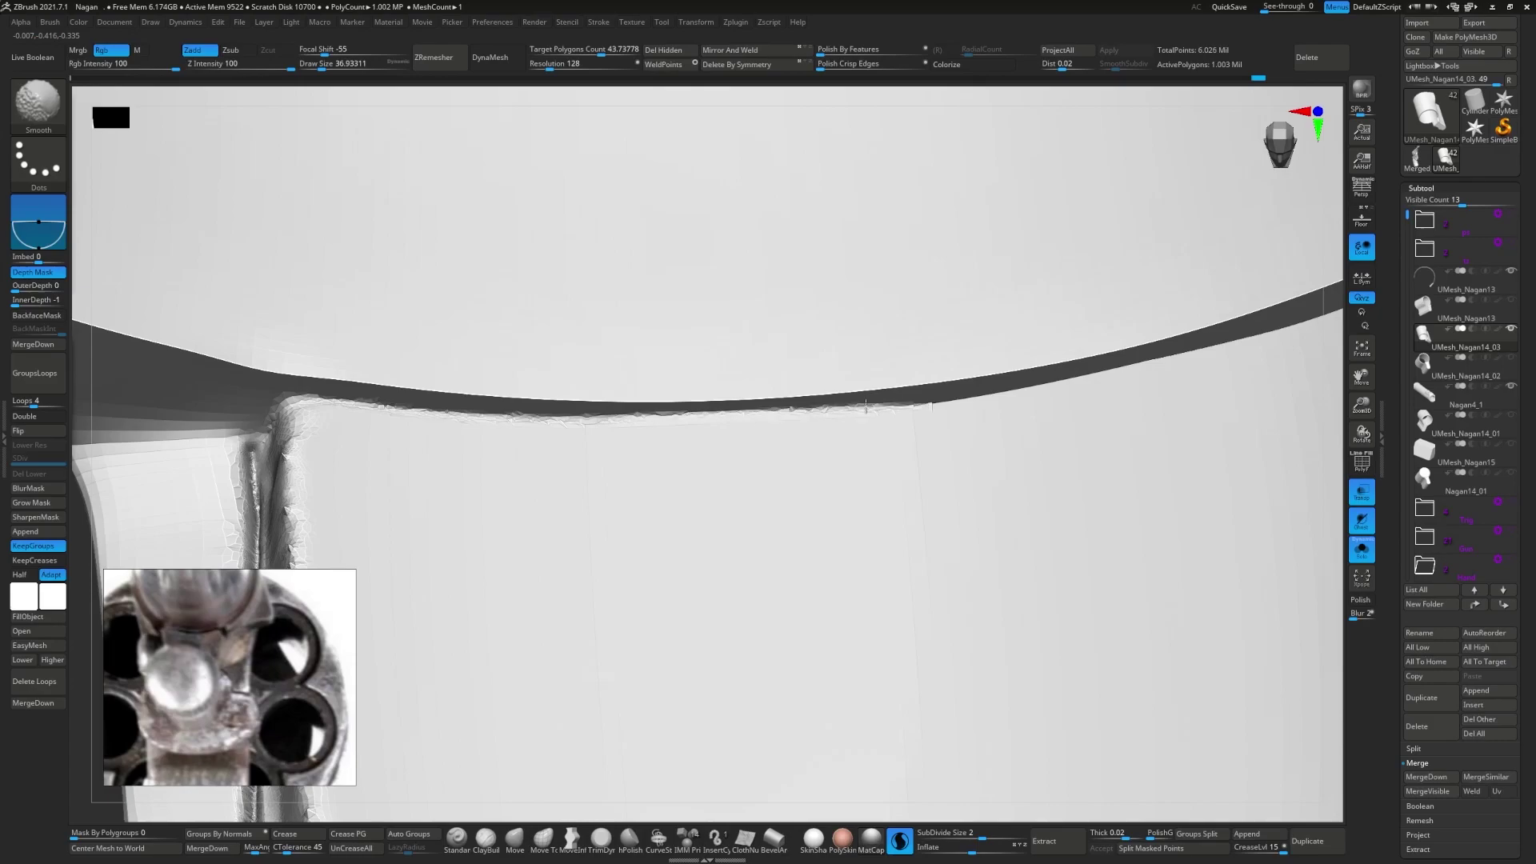
- Line up a straight-on view of the slot edge and mask everything except that strip
{"action": "right_click_drag", "start_coordinate": [1076, 382], "coordinate": [784, 456]}
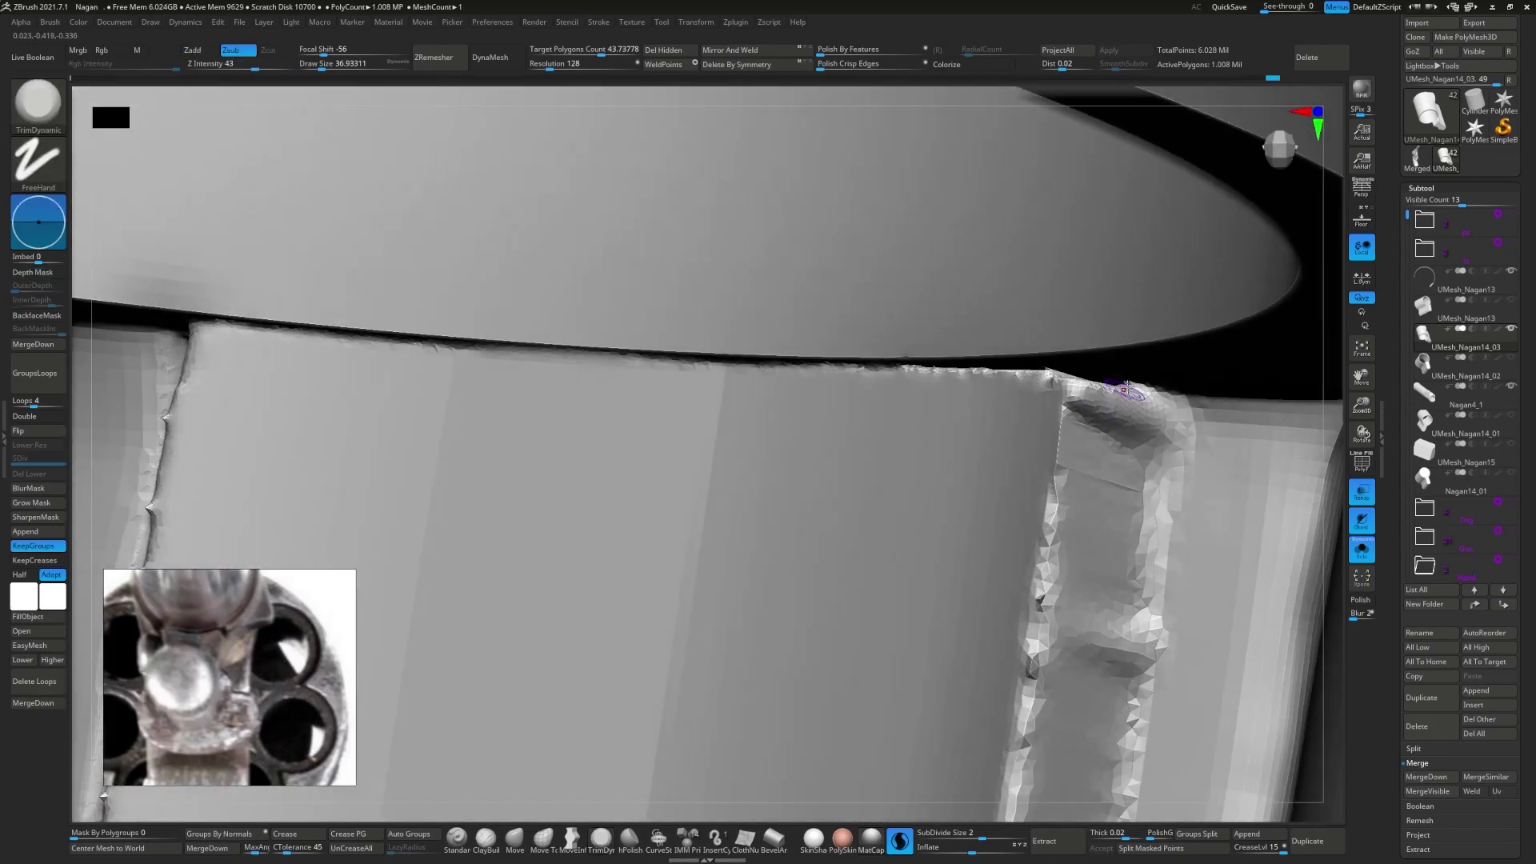
{"action": "right_click_drag", "start_coordinate": [1064, 363], "coordinate": [1120, 400]}
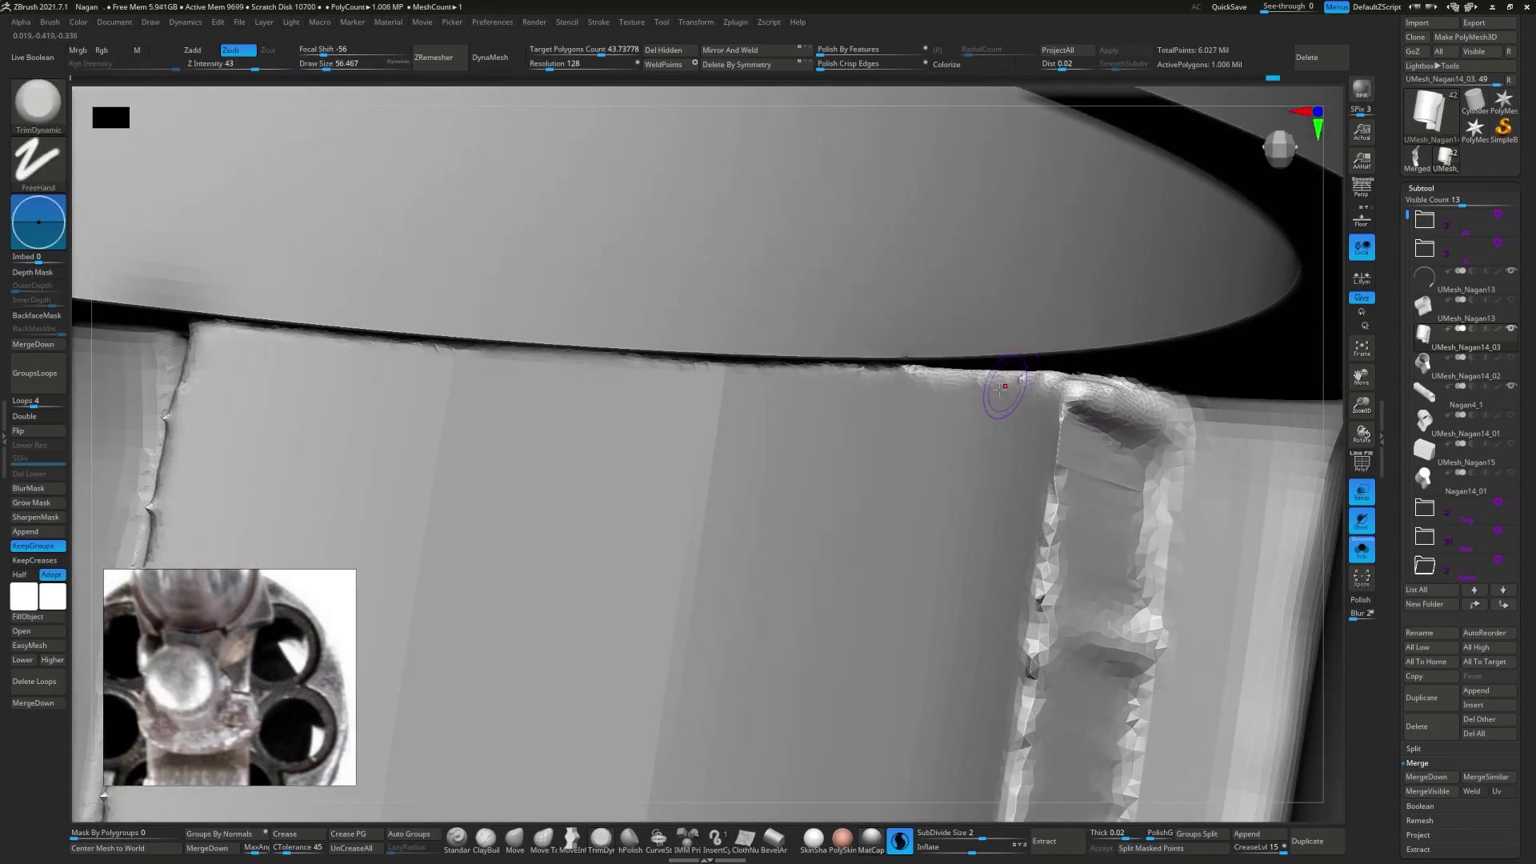
{"action": "right_click_drag", "start_coordinate": [994, 396], "coordinate": [882, 362]}
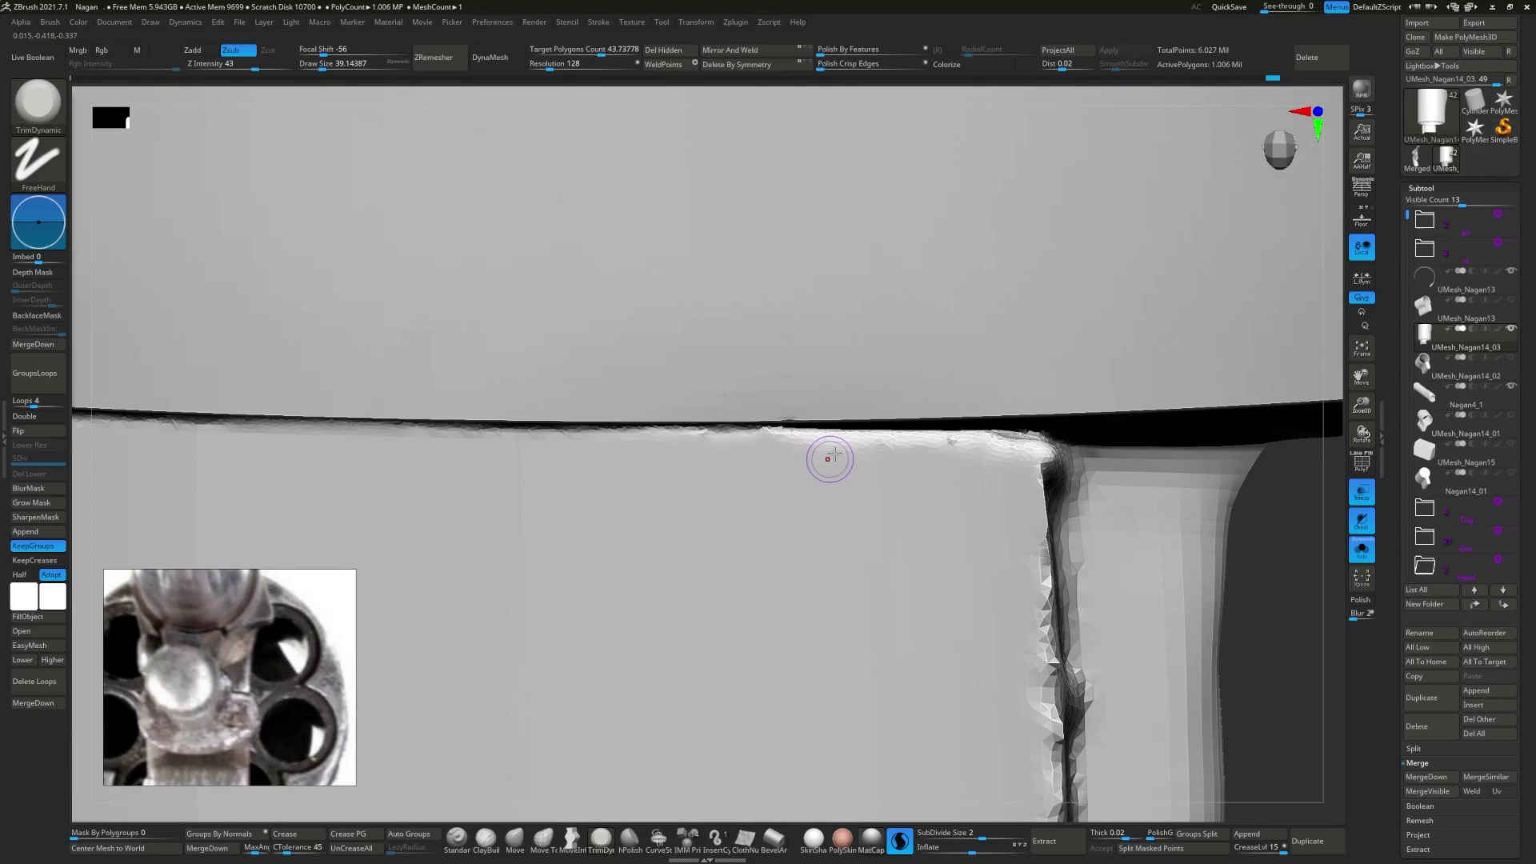
{"action": "right_click_drag", "start_coordinate": [833, 425], "coordinate": [888, 374], "text": "shift"}
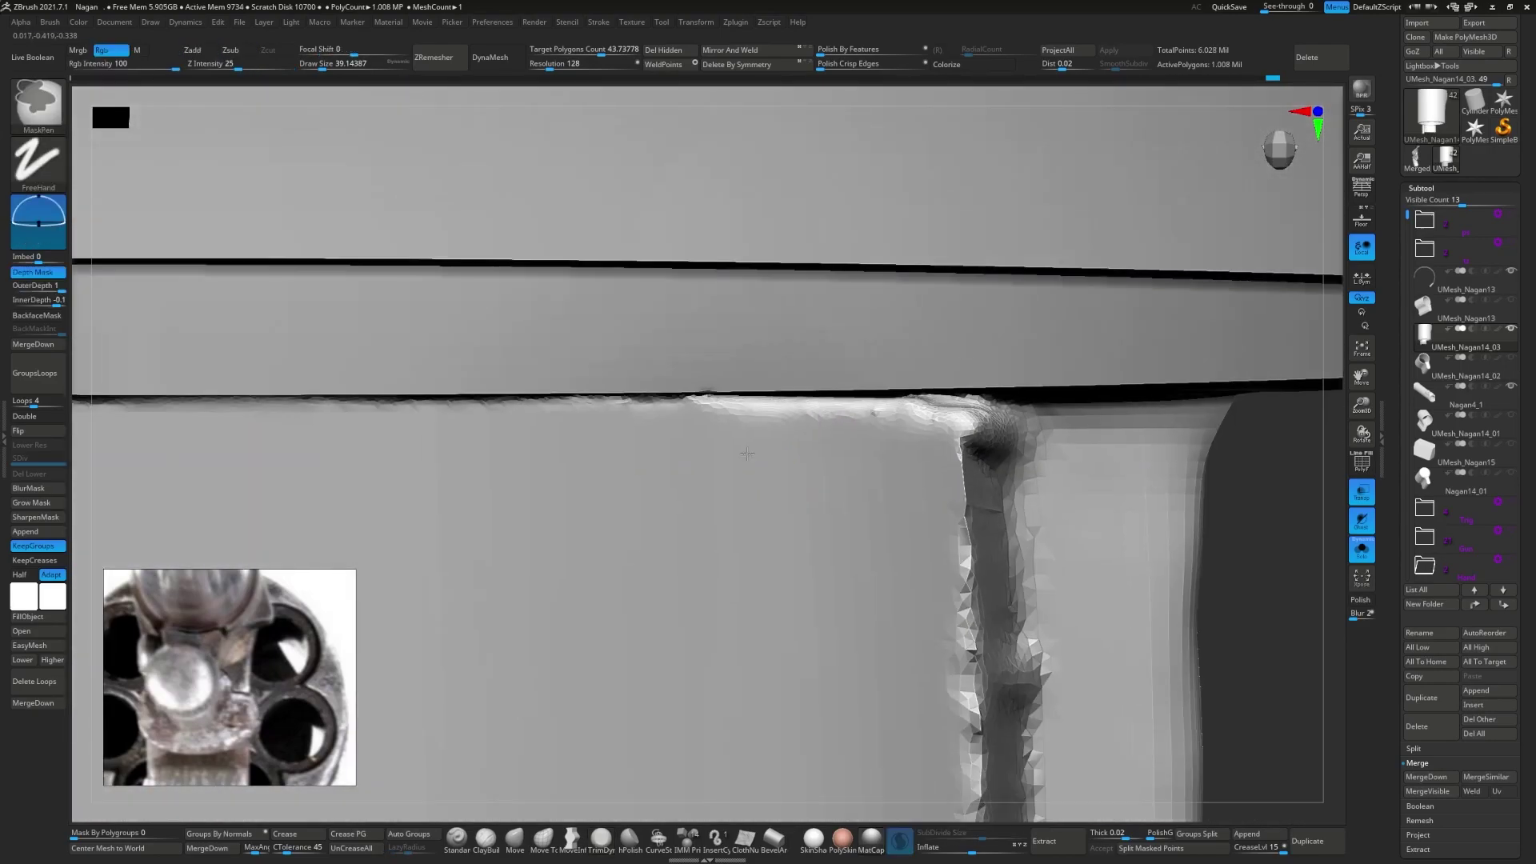
{"action": "right_click_drag", "start_coordinate": [741, 376], "coordinate": [823, 455]}
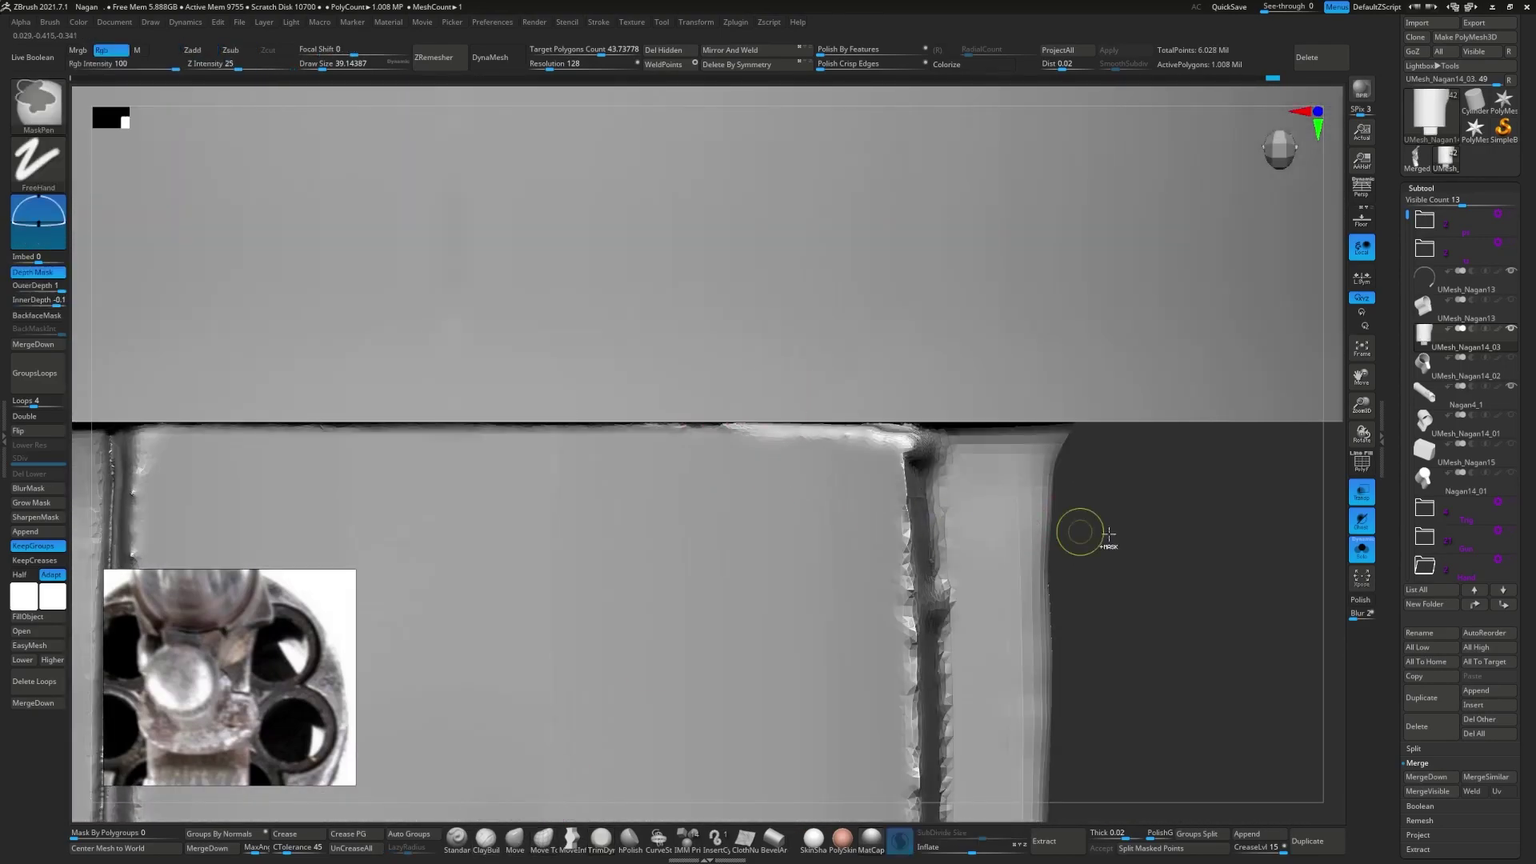
{"action": "left_click_drag", "start_coordinate": [1072, 528], "coordinate": [576, 428], "text": "ctrl+shift"}
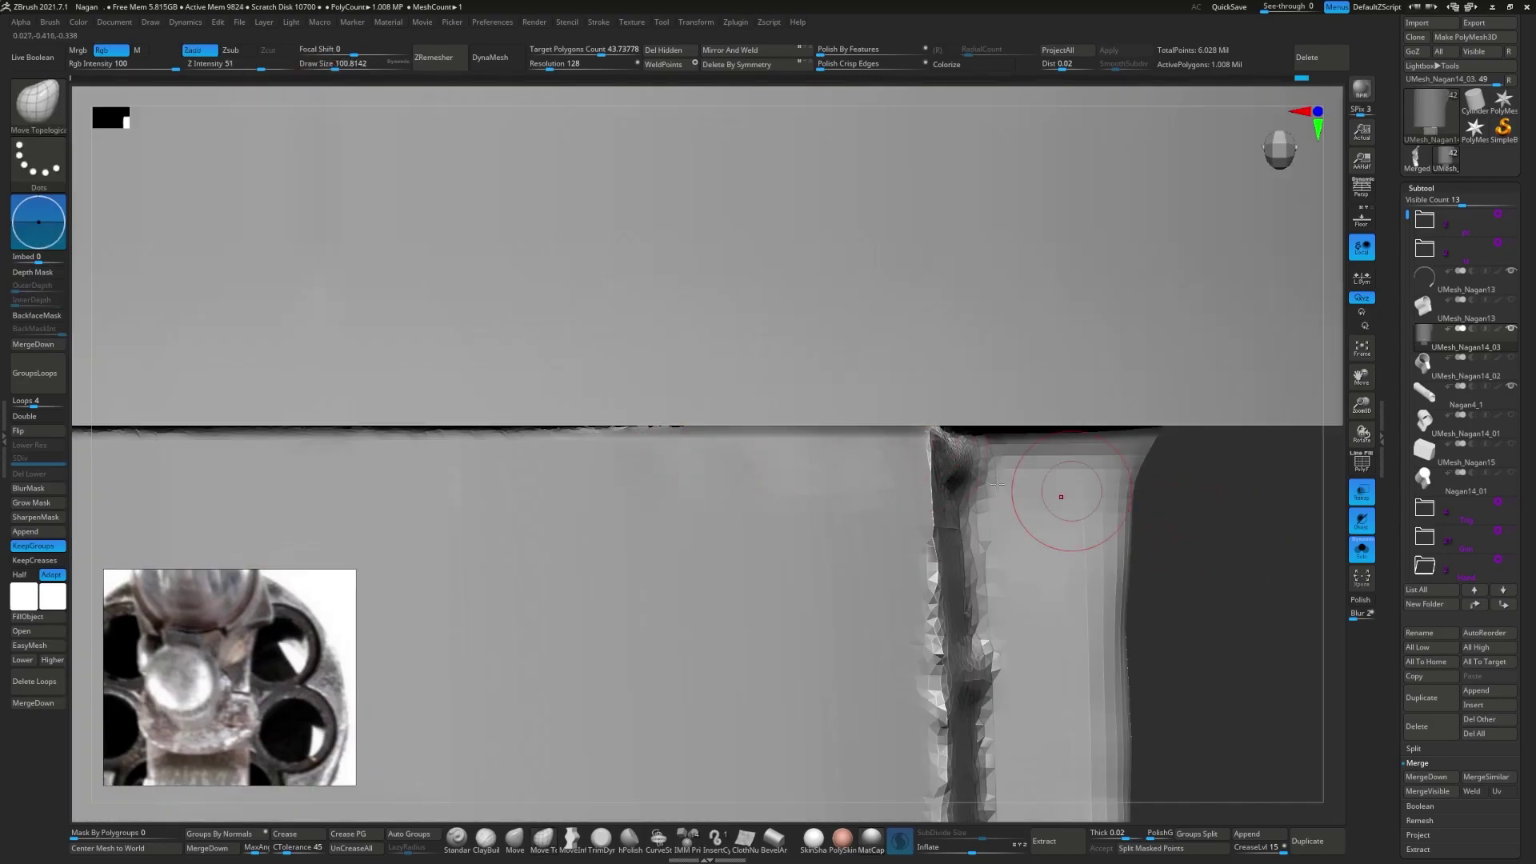
{"action": "right_click_drag", "start_coordinate": [668, 448], "coordinate": [720, 456]}
- Remesh the part by union via the gizmo, then smooth the slot's corner edge
{"action": "key", "text": "w"}
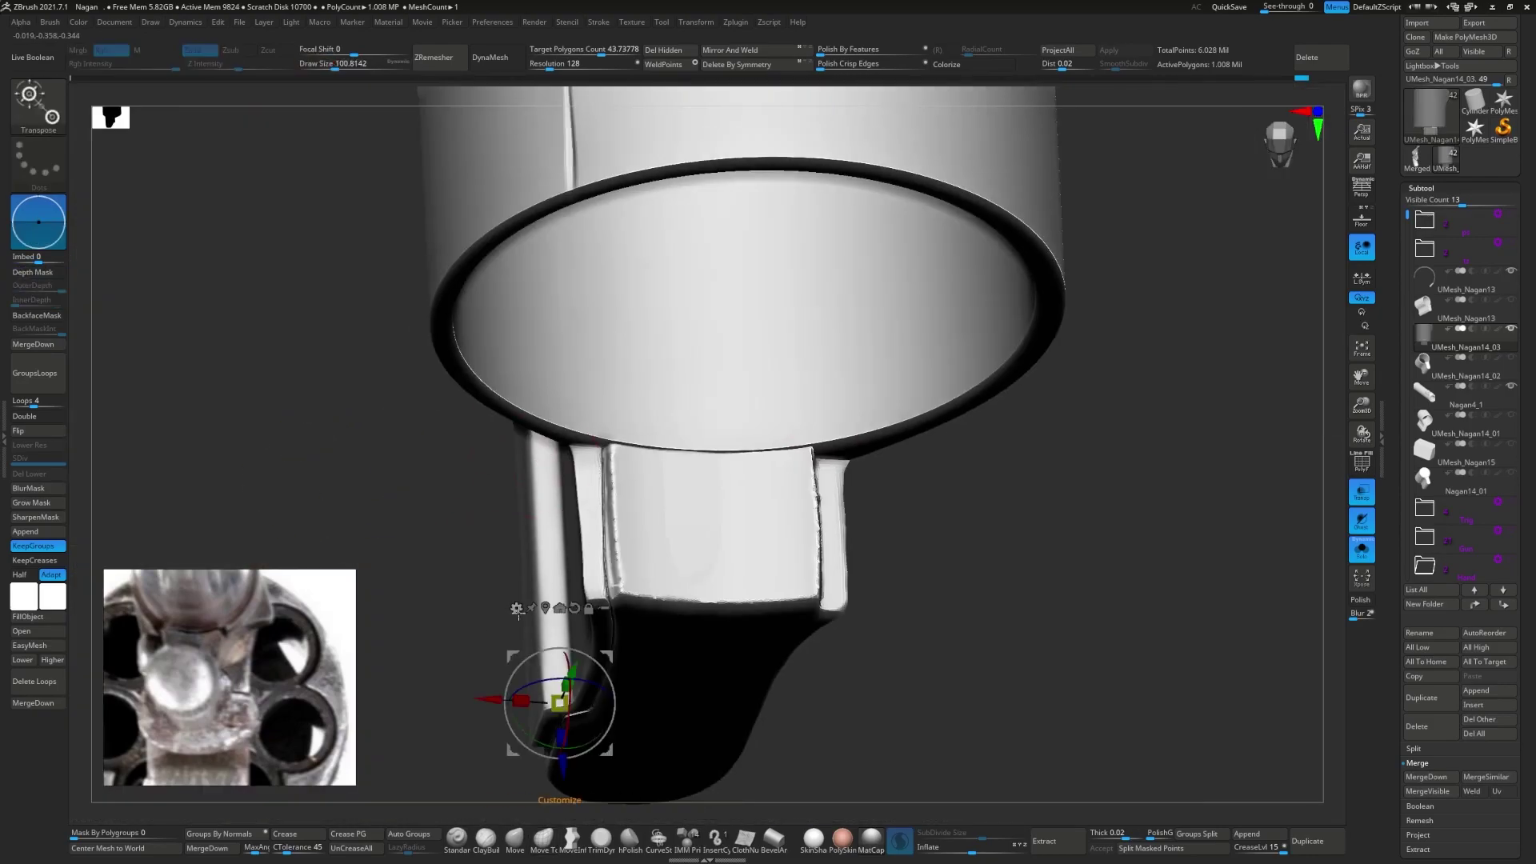
{"action": "left_click", "coordinate": [552, 688]}
{"action": "left_click", "coordinate": [745, 697]}
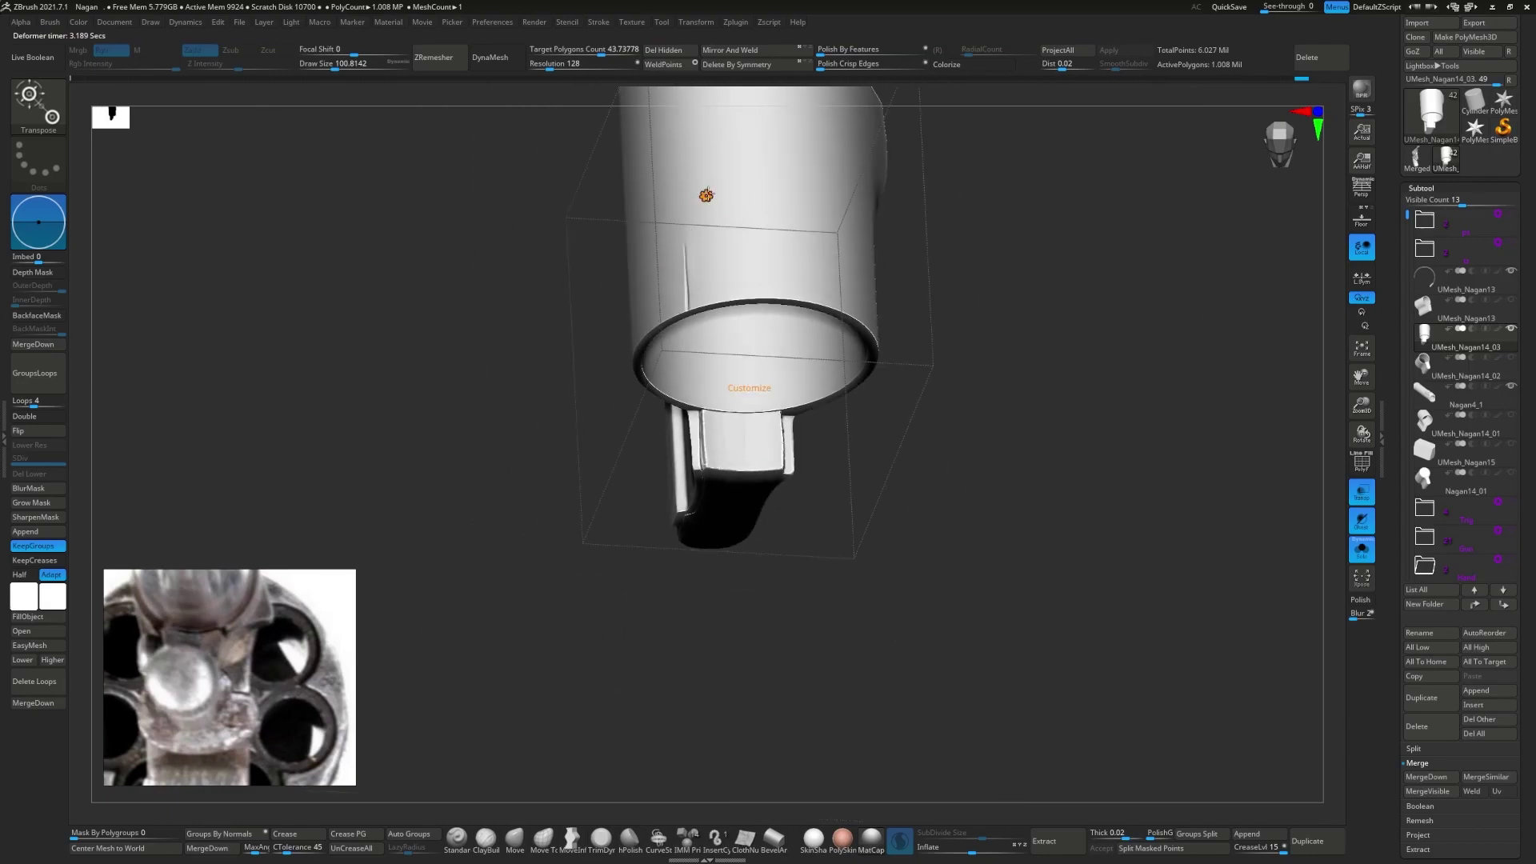
{"action": "left_click", "coordinate": [906, 195]}
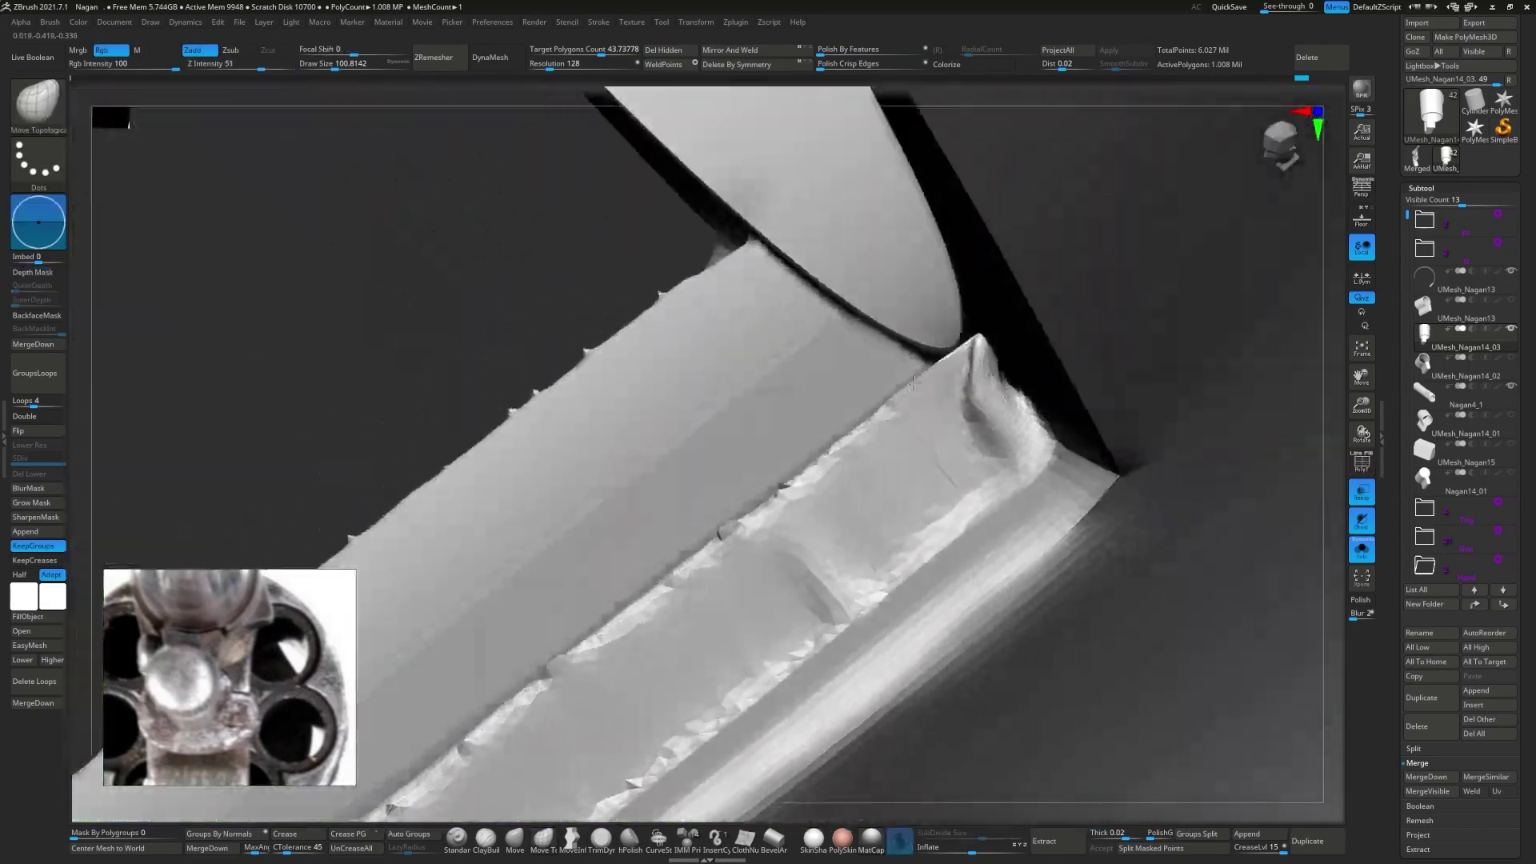
{"action": "left_click_drag", "start_coordinate": [1019, 384], "coordinate": [1014, 376], "text": "shift"}
{"action": "mouse_move", "coordinate": [1030, 412]}
{"action": "right_mouse_down"}
{"action": "mouse_move", "coordinate": [936, 448]}
{"action": "mouse_move", "coordinate": [840, 377]}
{"action": "right_mouse_up"}
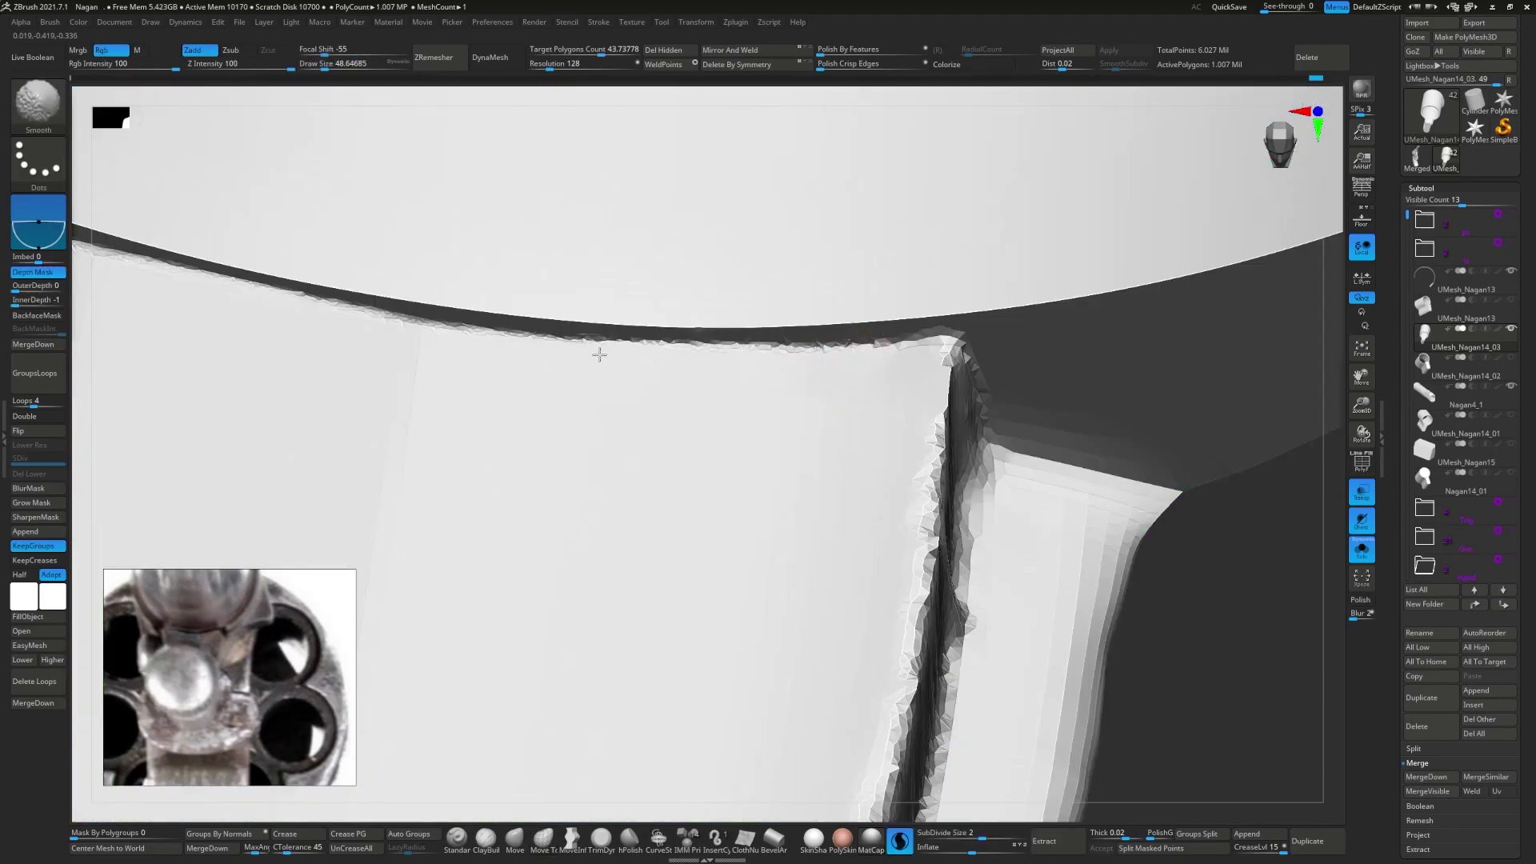
{"action": "right_click_drag", "start_coordinate": [599, 355], "coordinate": [839, 601]}
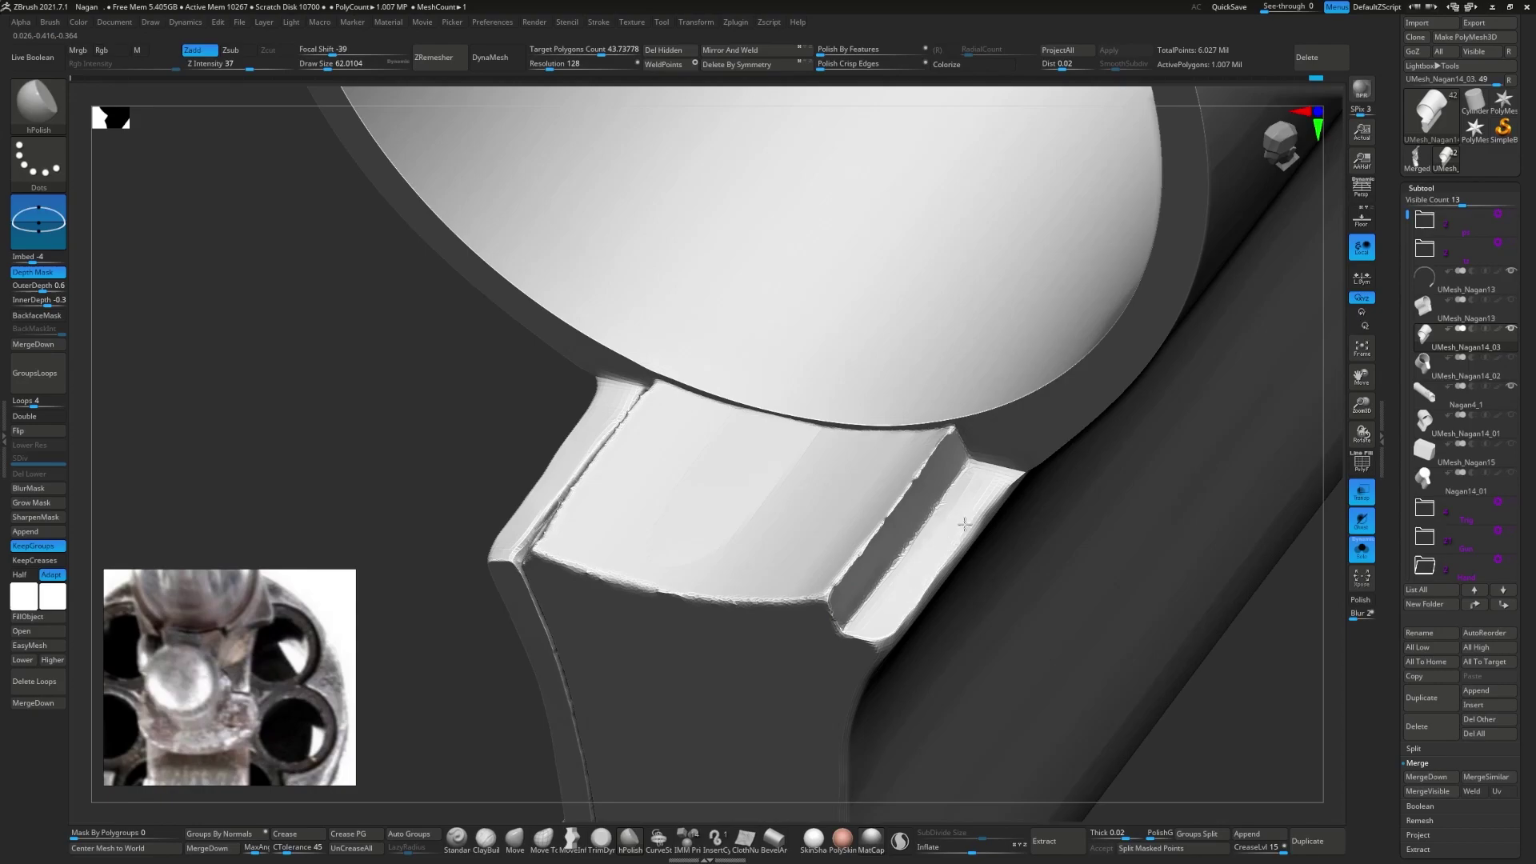
- Select TrimDynamic, orbit around the block and circular frame, and clear the mask
{"action": "key", "text": "b"}
{"action": "key", "text": "t"}
{"action": "key", "text": "d"}
{"action": "right_click_drag", "start_coordinate": [965, 524], "coordinate": [795, 551]}
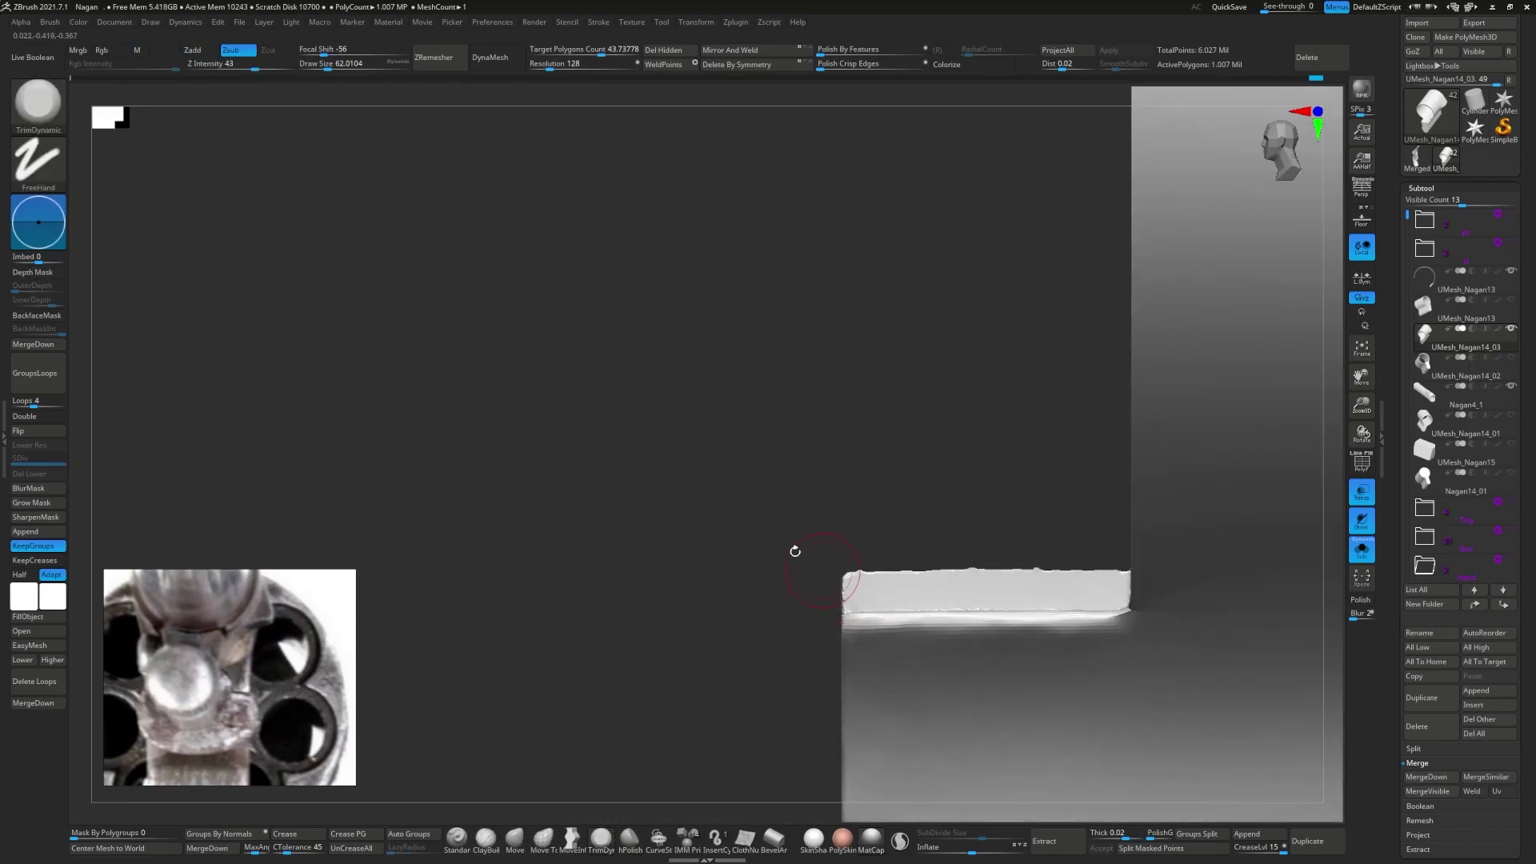
{"action": "right_click_drag", "start_coordinate": [967, 518], "coordinate": [498, 439]}
{"action": "left_click_drag", "start_coordinate": [1167, 772], "coordinate": [995, 635], "text": "ctrl"}
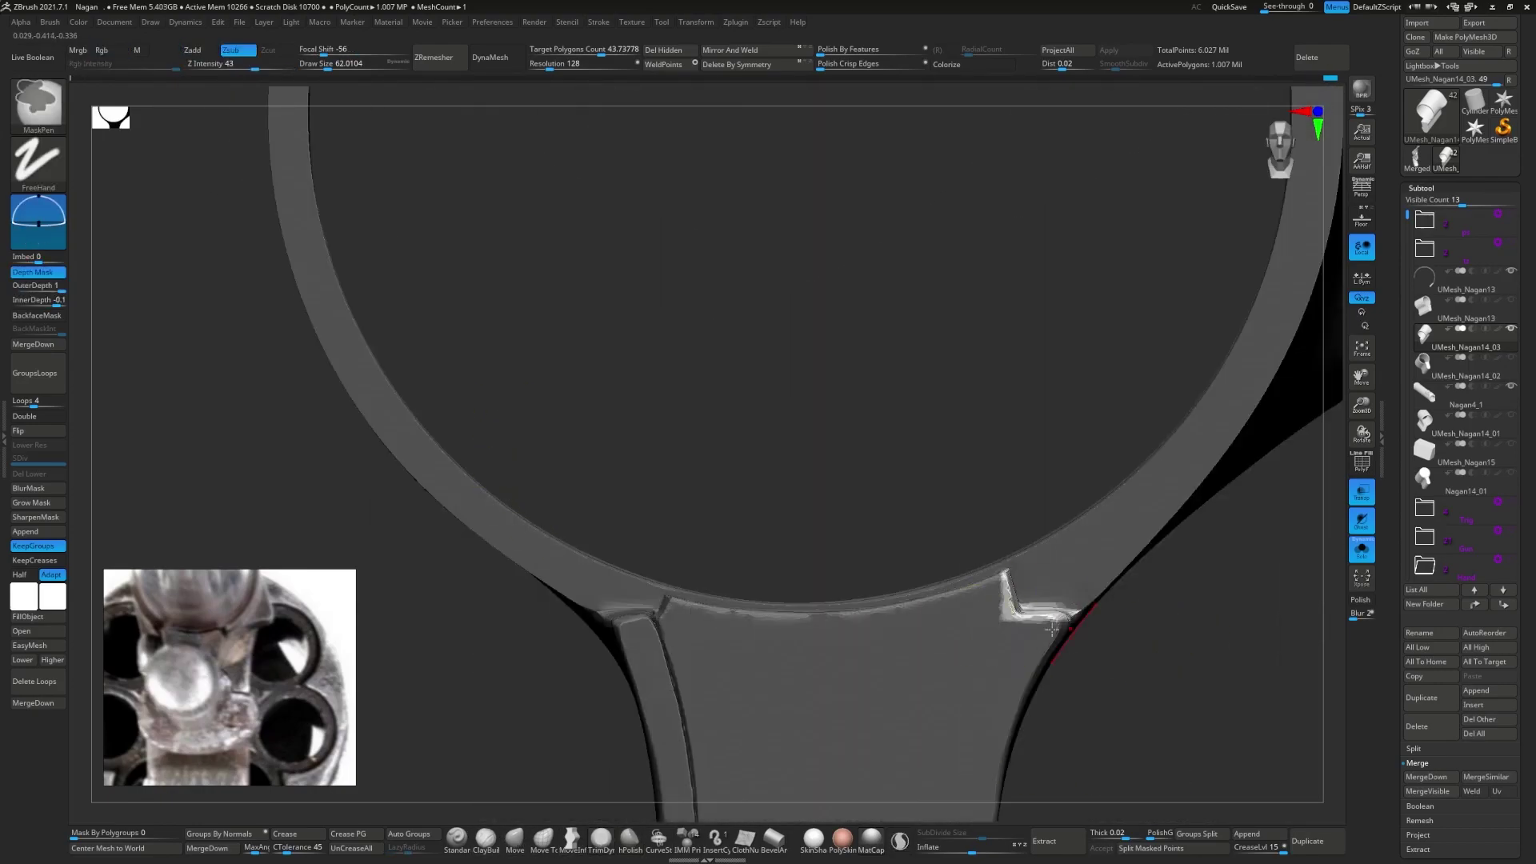
{"action": "mouse_move", "coordinate": [984, 549]}
{"action": "right_mouse_down"}
{"action": "mouse_move", "coordinate": [771, 596]}
{"action": "mouse_move", "coordinate": [875, 576]}
{"action": "mouse_move", "coordinate": [1042, 483]}
{"action": "right_mouse_up"}
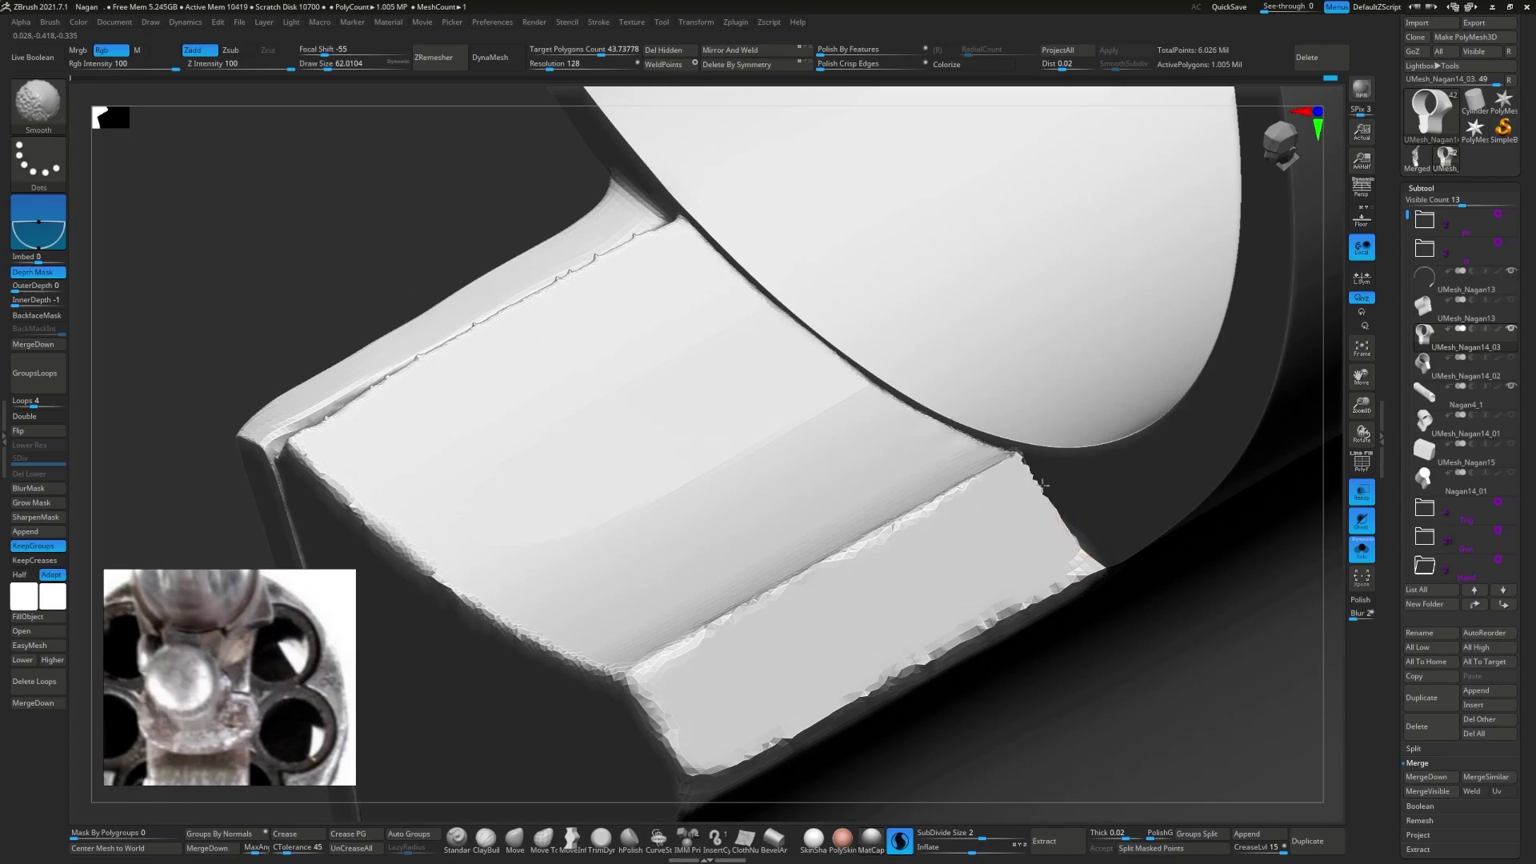
{"action": "right_click_drag", "start_coordinate": [1075, 542], "coordinate": [878, 820]}
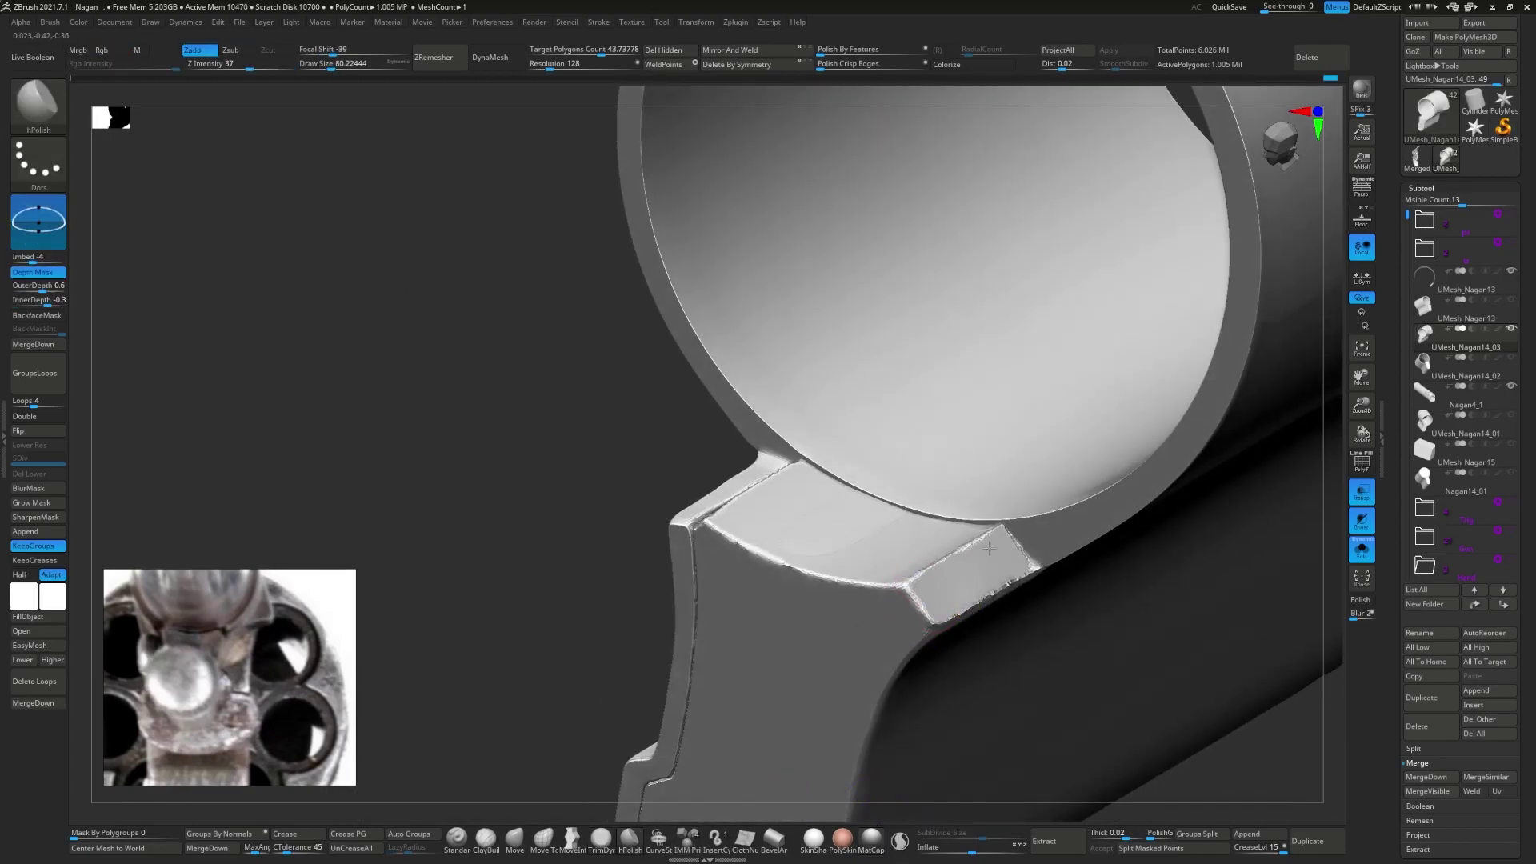
{"action": "mouse_move", "coordinate": [990, 548]}
{"action": "right_mouse_down"}
{"action": "mouse_move", "coordinate": [917, 552]}
{"action": "mouse_move", "coordinate": [1009, 595]}
{"action": "mouse_move", "coordinate": [1089, 574]}
{"action": "right_mouse_up"}
- Polish the bumps off the frame notch ledge edge
{"action": "key", "text": "b"}
{"action": "key", "text": "t"}
{"action": "key", "text": "d"}
{"action": "key", "text": "b"}
{"action": "key", "text": "Escape"}
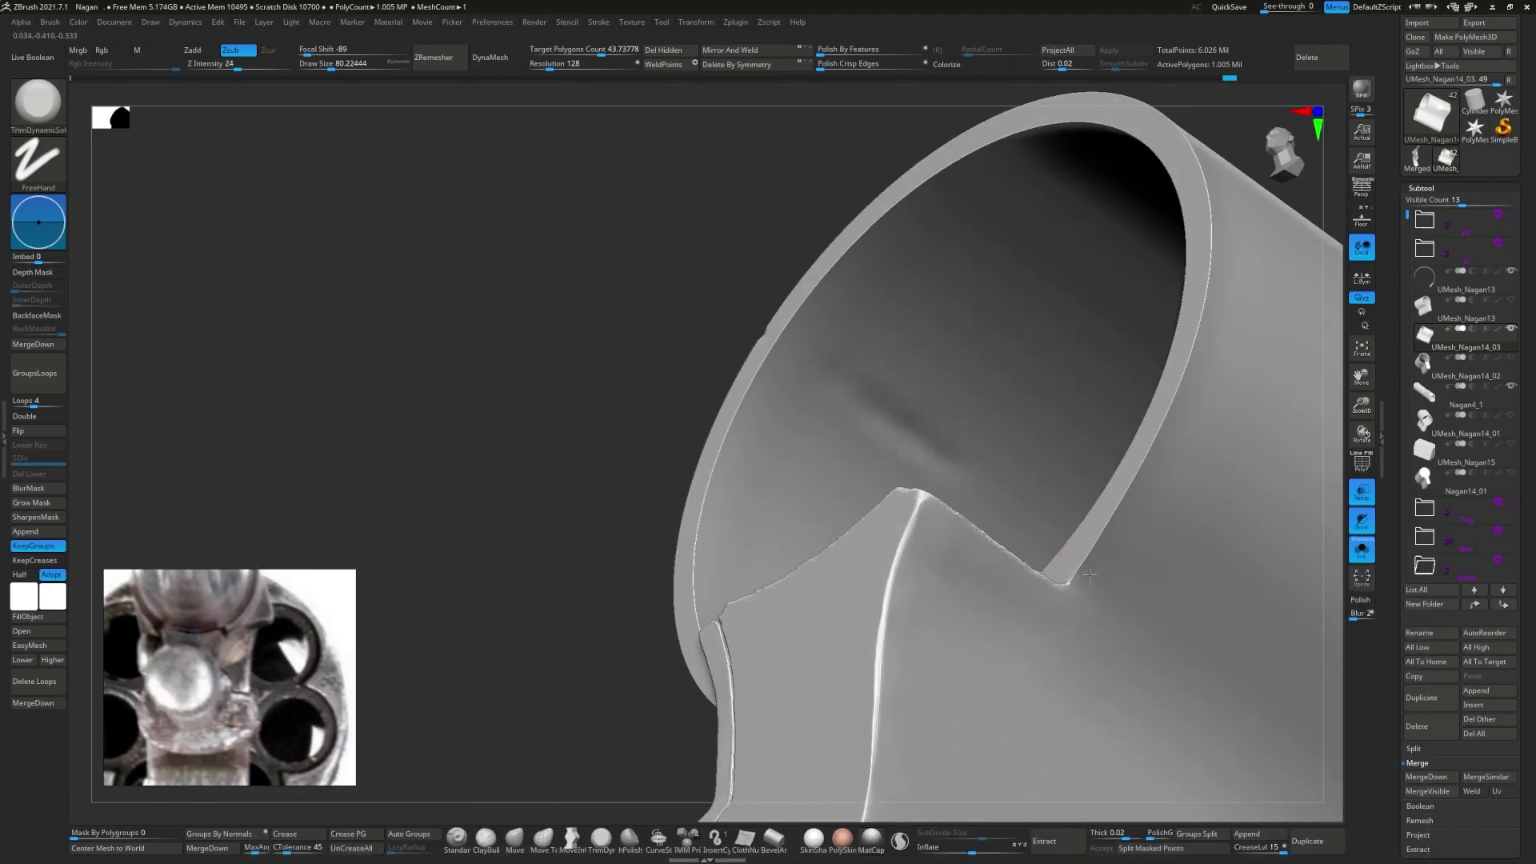
{"action": "key", "text": "shift"}
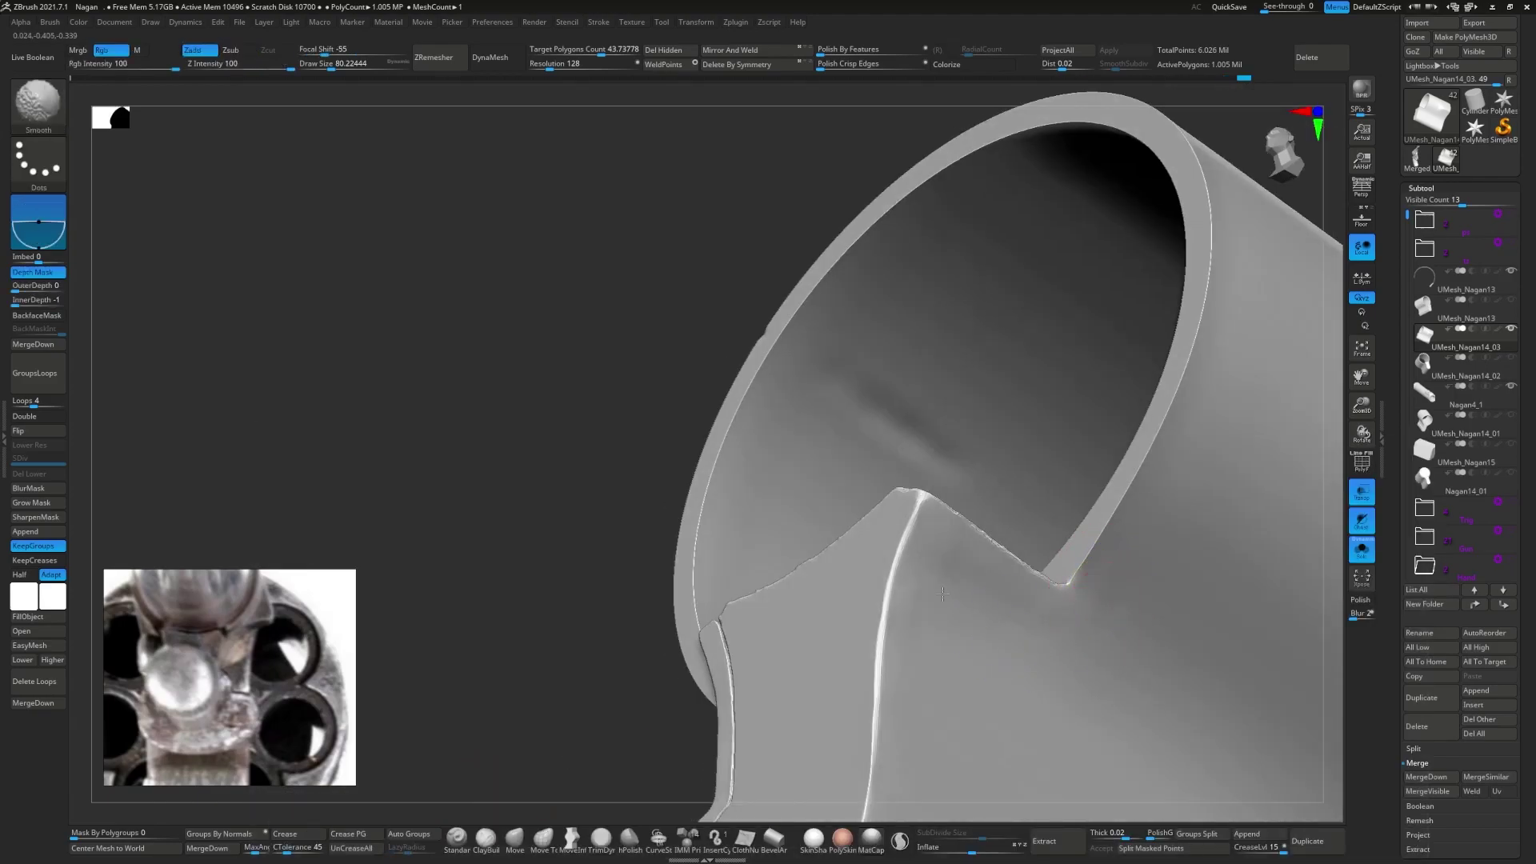
{"action": "mouse_move", "coordinate": [952, 558]}
{"action": "right_mouse_down"}
{"action": "mouse_move", "coordinate": [880, 564]}
{"action": "mouse_move", "coordinate": [857, 583]}
{"action": "right_mouse_up"}
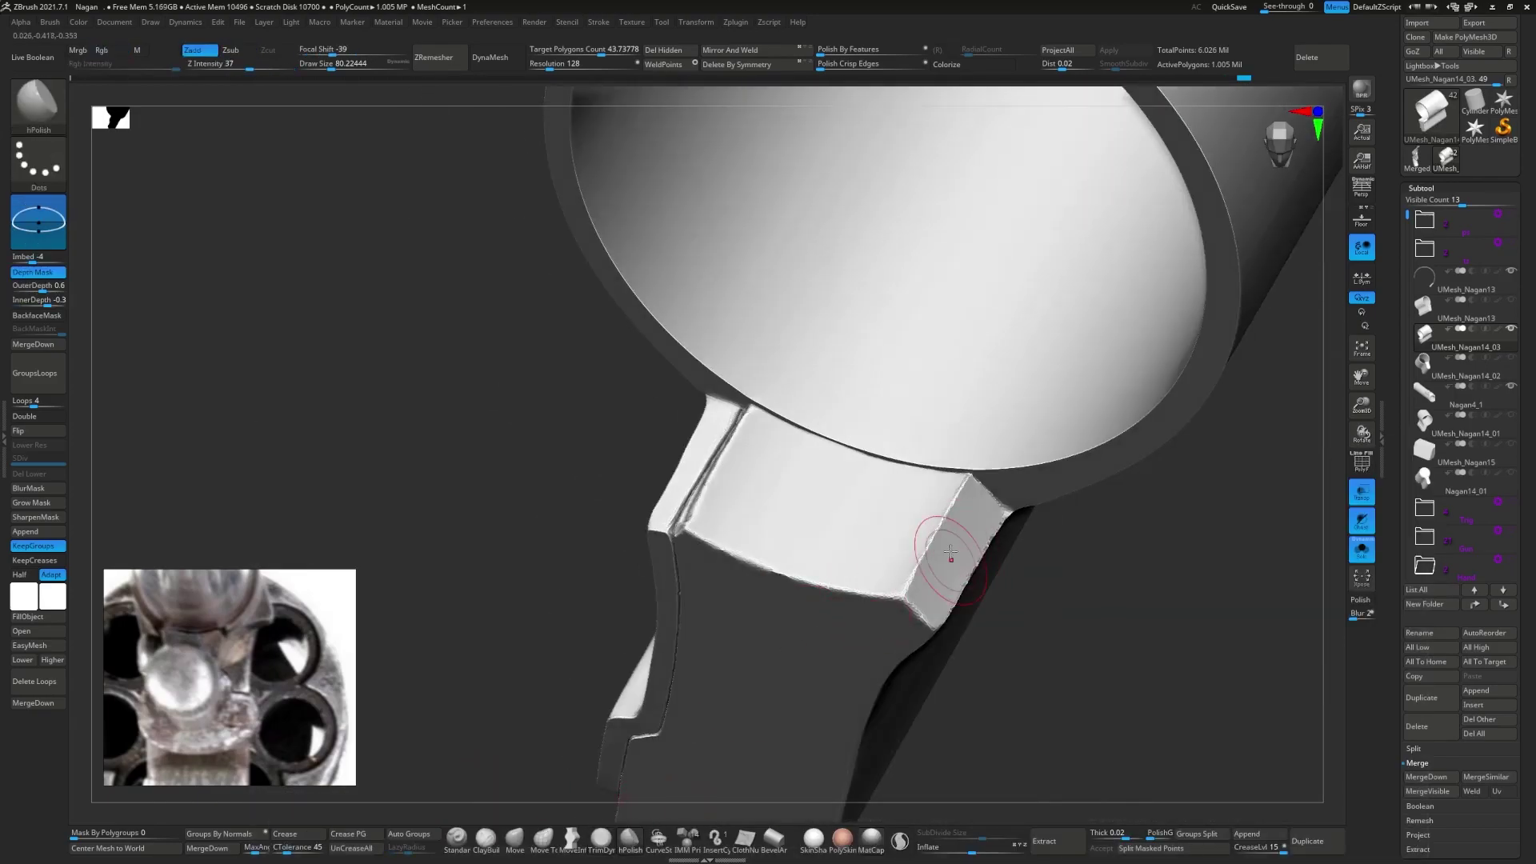
{"action": "mouse_move", "coordinate": [944, 549]}
{"action": "right_mouse_down"}
{"action": "mouse_move", "coordinate": [888, 590]}
{"action": "mouse_move", "coordinate": [786, 557]}
{"action": "mouse_move", "coordinate": [820, 389]}
{"action": "right_mouse_up"}
{"action": "mouse_move", "coordinate": [780, 557]}
{"action": "right_mouse_down"}
{"action": "mouse_move", "coordinate": [737, 559]}
{"action": "mouse_move", "coordinate": [782, 542]}
{"action": "mouse_move", "coordinate": [731, 521]}
{"action": "mouse_move", "coordinate": [860, 544]}
{"action": "right_mouse_up"}
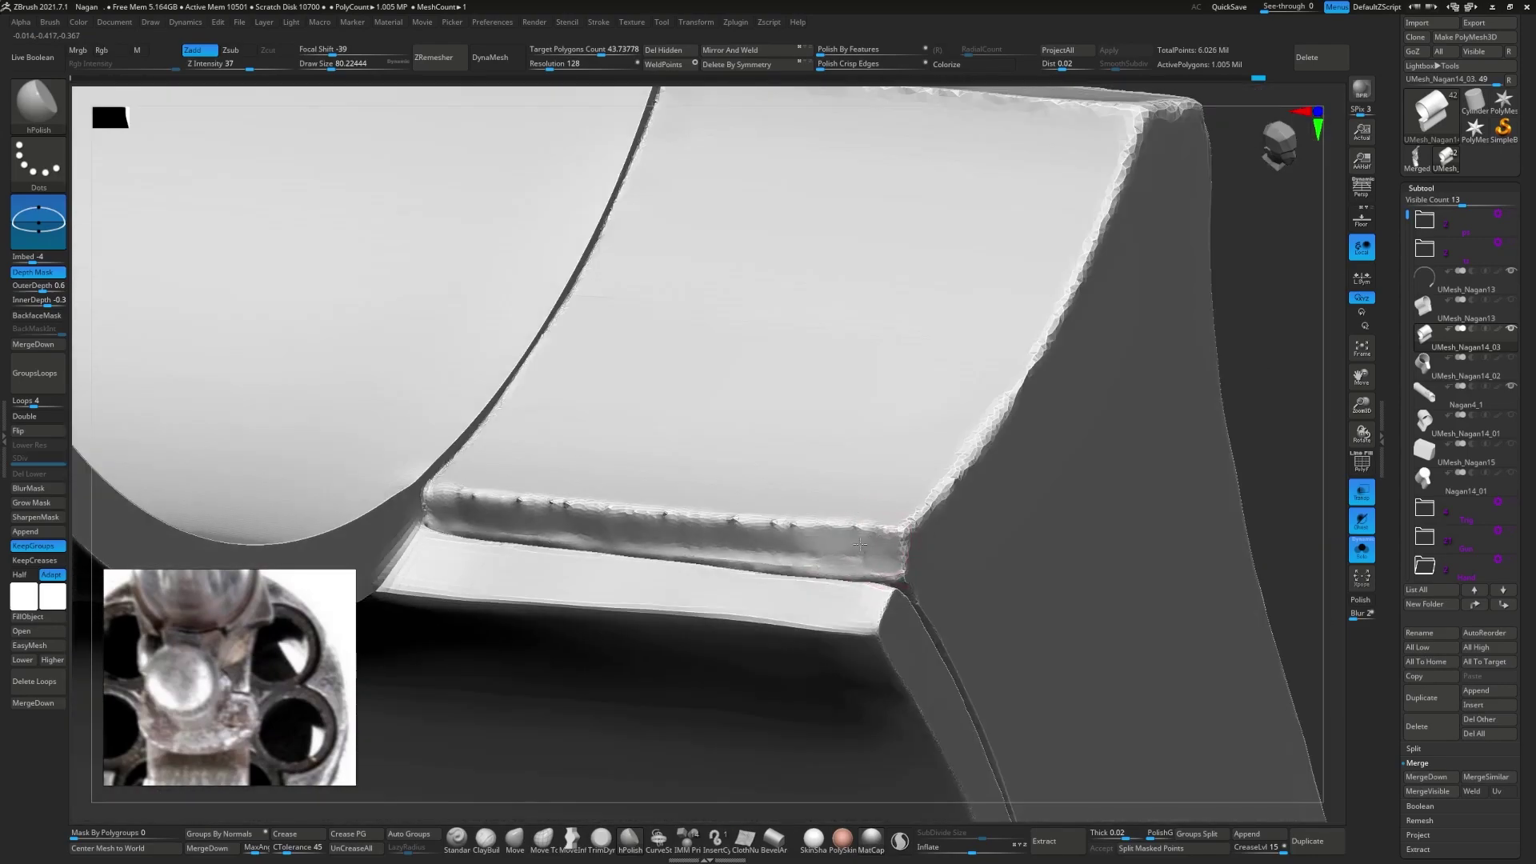
{"action": "left_click_drag", "start_coordinate": [889, 554], "coordinate": [655, 523], "text": "shift"}
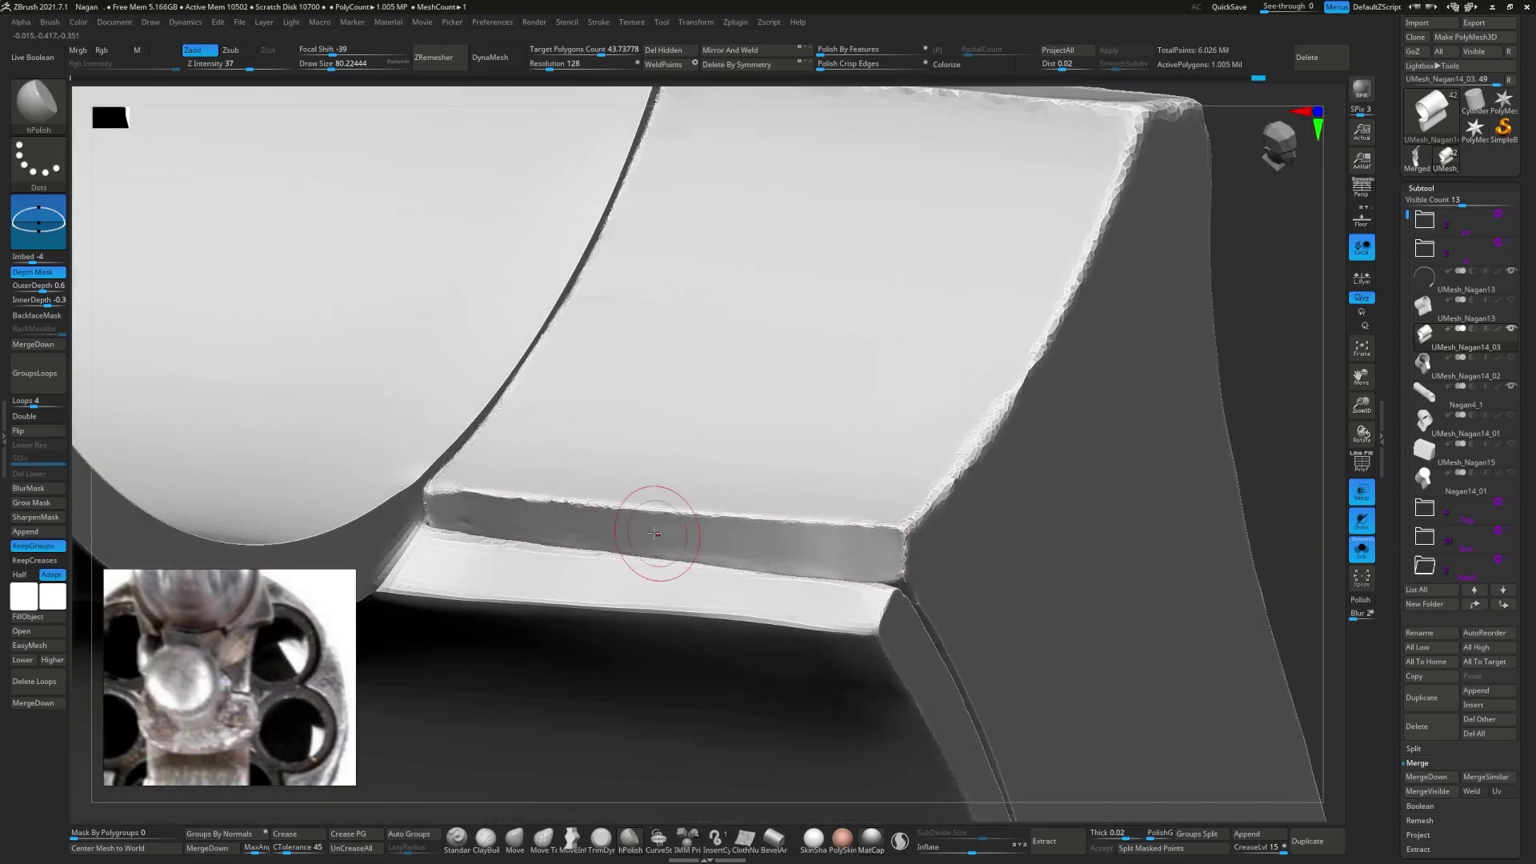
- Orbit in close on the frame ledge, switch to ClipCurve and paint a small mask on it
{"action": "right_click_drag", "start_coordinate": [655, 533], "coordinate": [785, 541]}
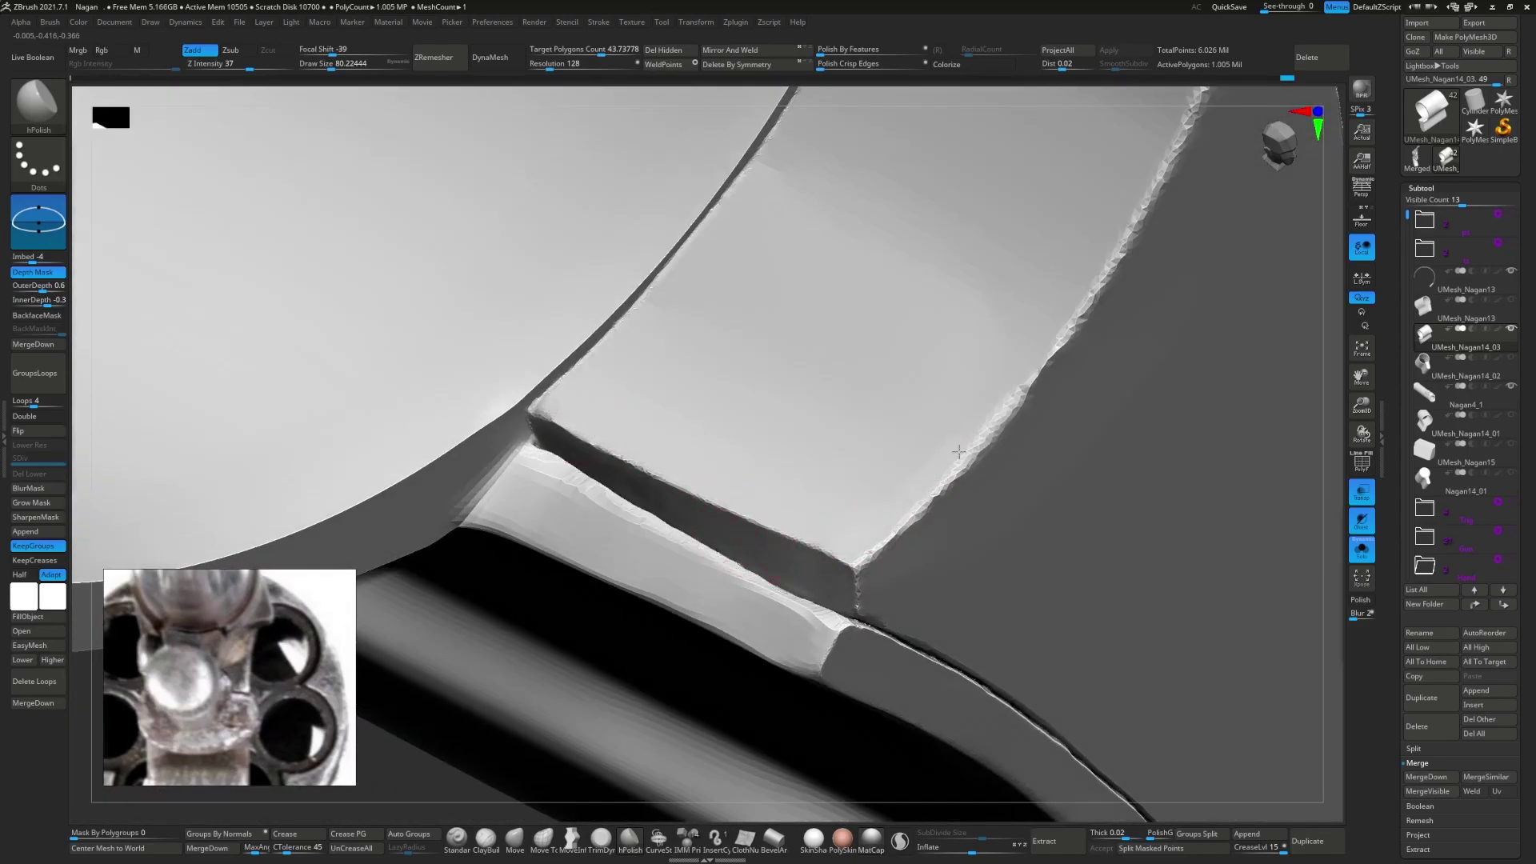
{"action": "right_click_drag", "start_coordinate": [1021, 414], "coordinate": [915, 487]}
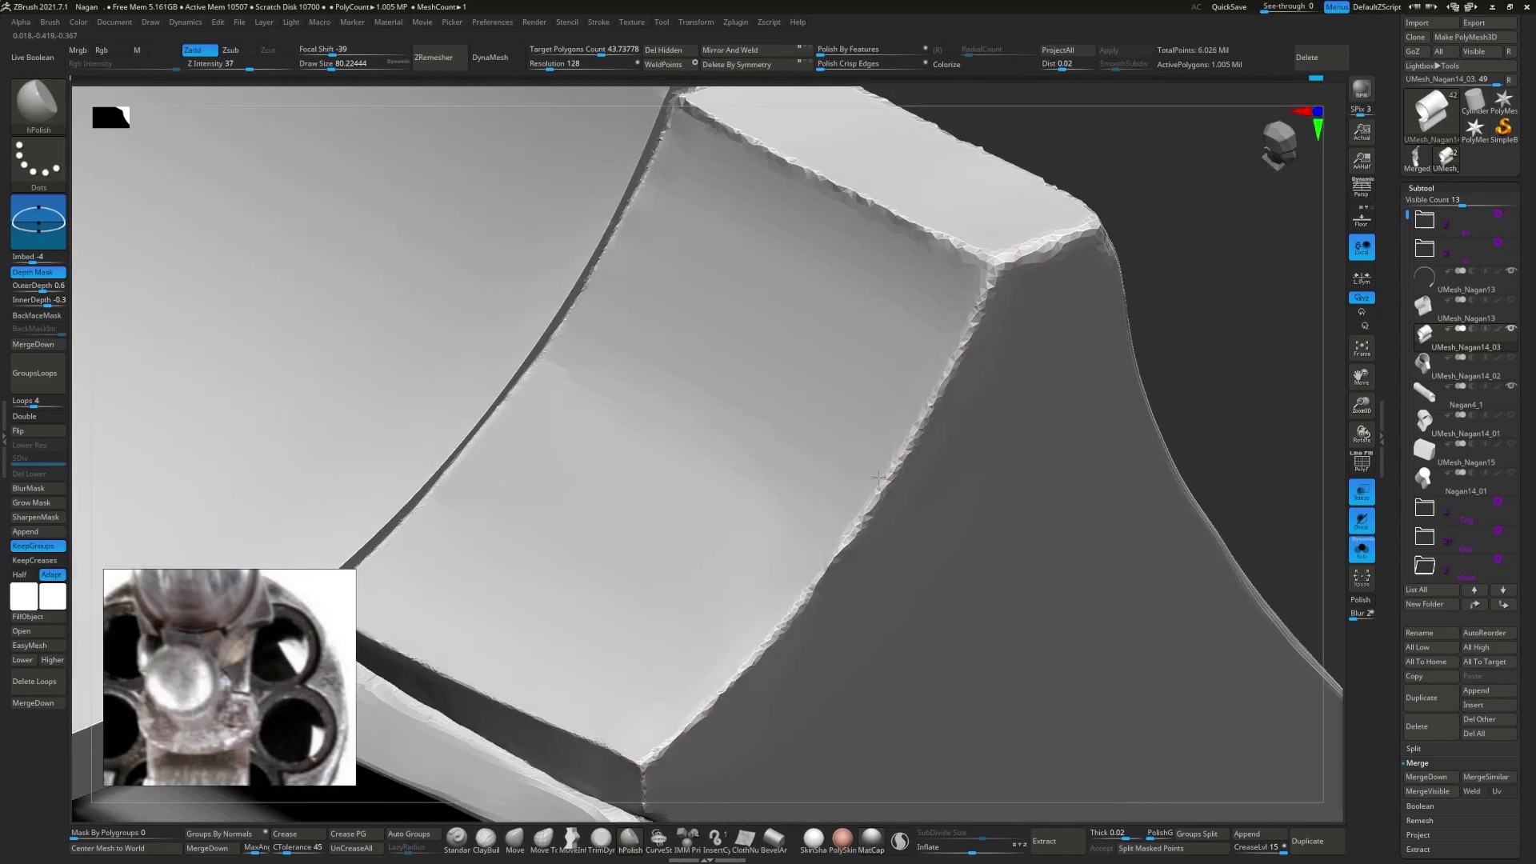
{"action": "right_click_drag", "start_coordinate": [1033, 385], "coordinate": [1064, 402]}
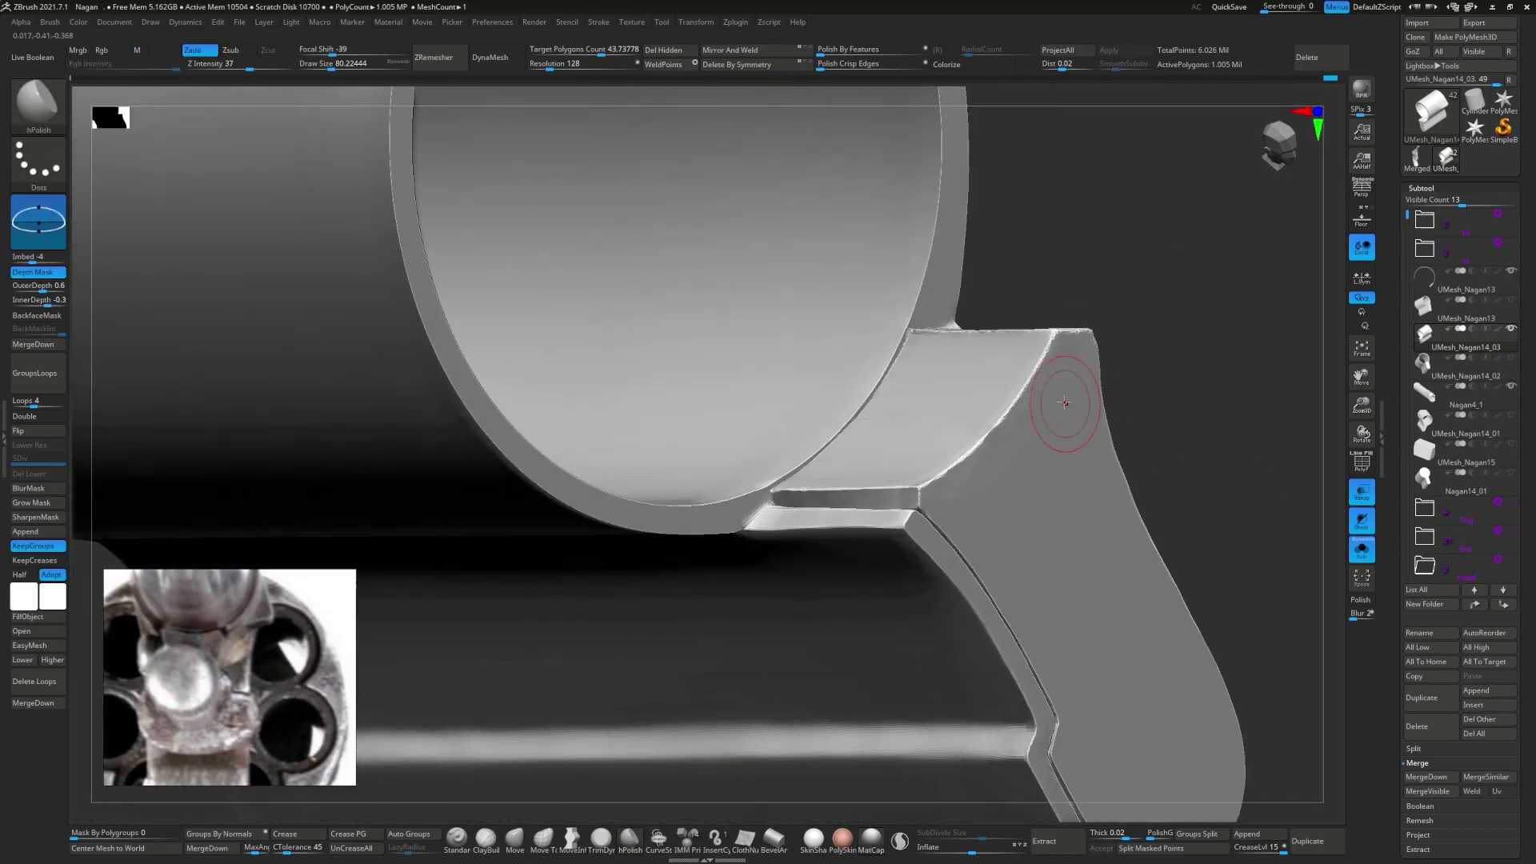
{"action": "right_click_drag", "start_coordinate": [1070, 347], "coordinate": [966, 478]}
{"action": "key", "text": "ctrl+shift"}
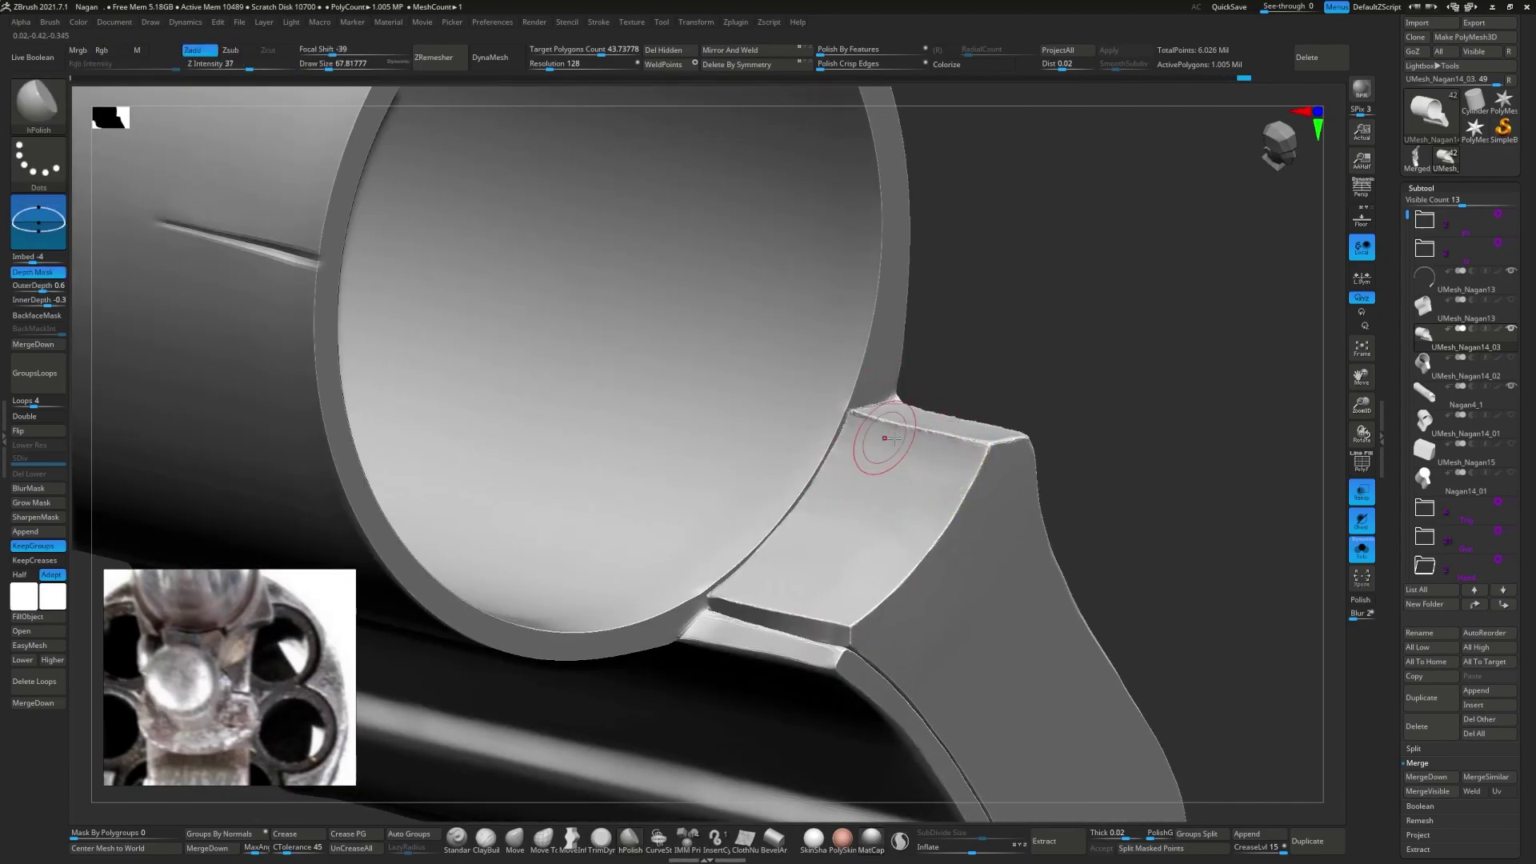
{"action": "mouse_move", "coordinate": [885, 439]}
{"action": "right_mouse_down"}
{"action": "mouse_move", "coordinate": [933, 514]}
{"action": "mouse_move", "coordinate": [867, 514]}
{"action": "mouse_move", "coordinate": [845, 565]}
{"action": "mouse_move", "coordinate": [899, 549]}
{"action": "mouse_move", "coordinate": [884, 590]}
{"action": "mouse_move", "coordinate": [915, 680]}
{"action": "right_mouse_up"}
{"action": "right_click_drag", "start_coordinate": [807, 354], "coordinate": [731, 486]}
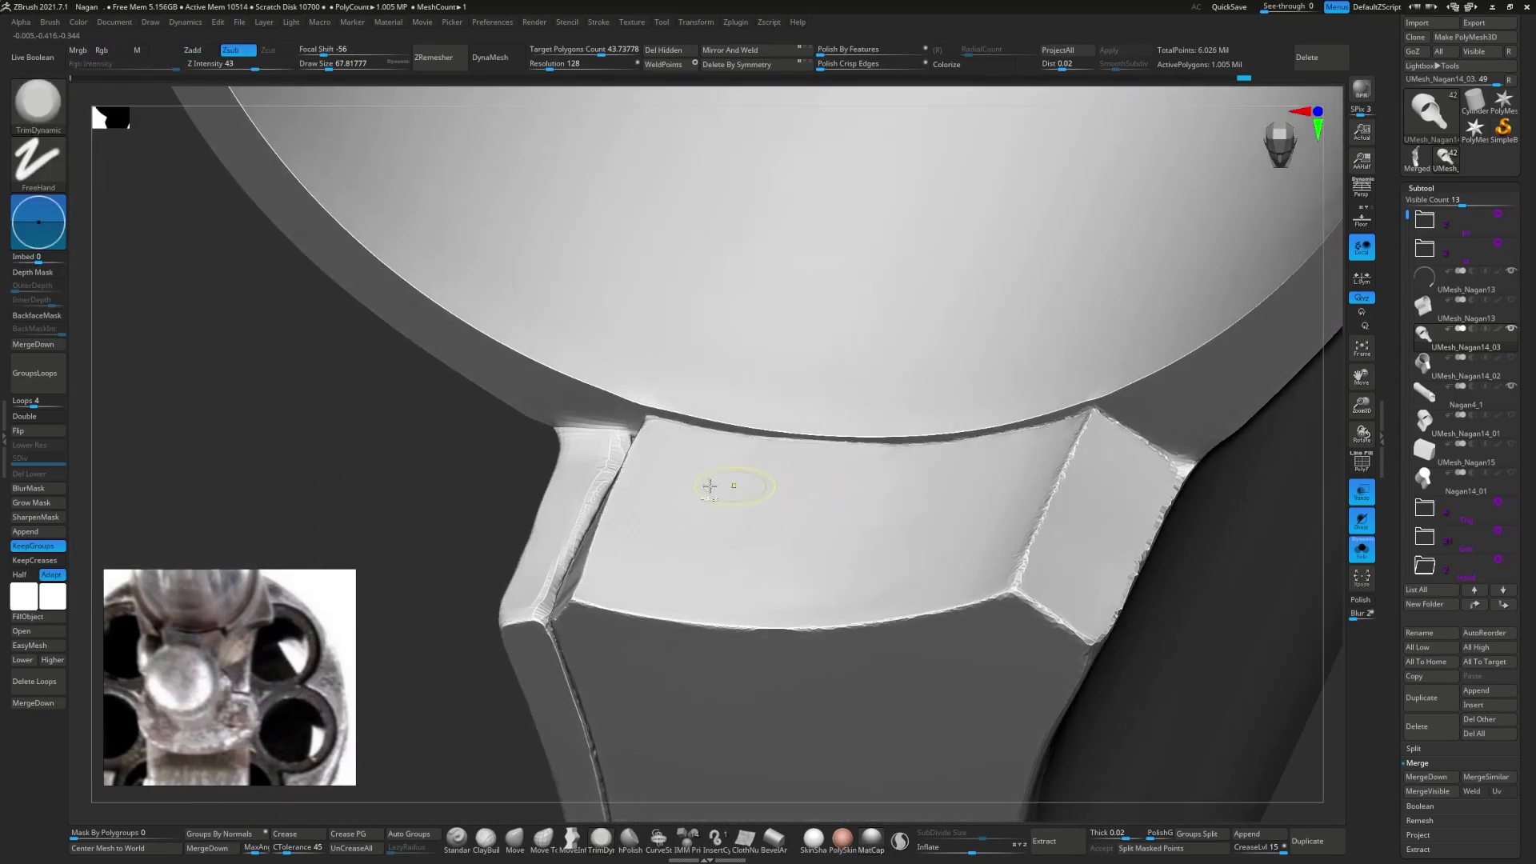
- Flatten the ledge block with a smaller TrimDynamic brush
{"action": "left_click_drag", "start_coordinate": [730, 487], "coordinate": [592, 560], "text": "ctrl"}
{"action": "mouse_move", "coordinate": [730, 544]}
{"action": "right_mouse_down"}
{"action": "mouse_move", "coordinate": [627, 675]}
{"action": "mouse_move", "coordinate": [557, 376]}
{"action": "mouse_move", "coordinate": [531, 387]}
{"action": "right_mouse_up"}
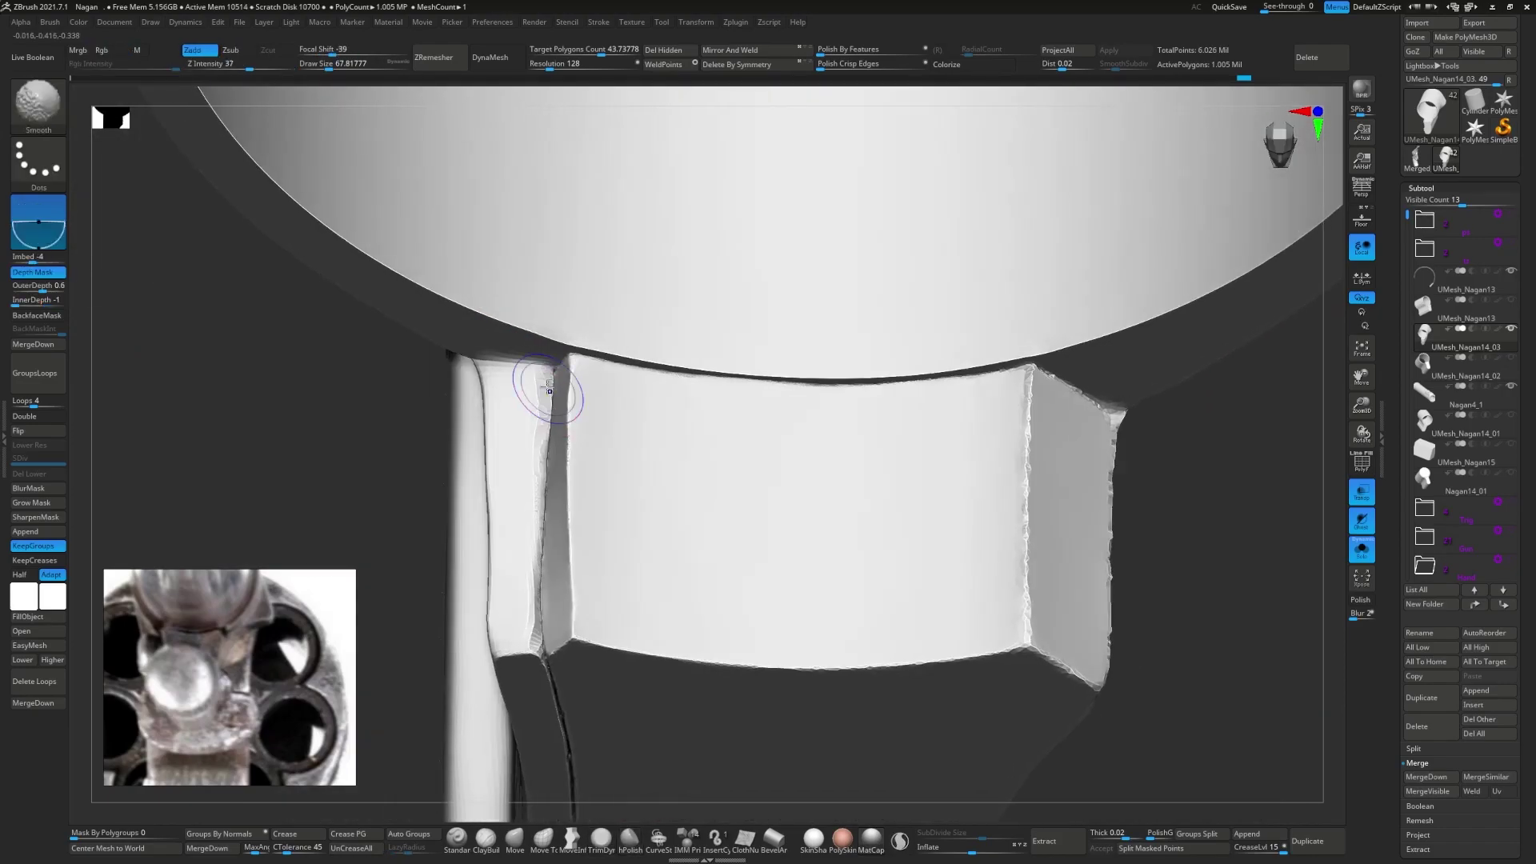
{"action": "key", "text": "shift+f"}
{"action": "key", "text": "shift+f"}
{"action": "key", "text": "b"}
{"action": "key", "text": "t"}
{"action": "key", "text": "d"}
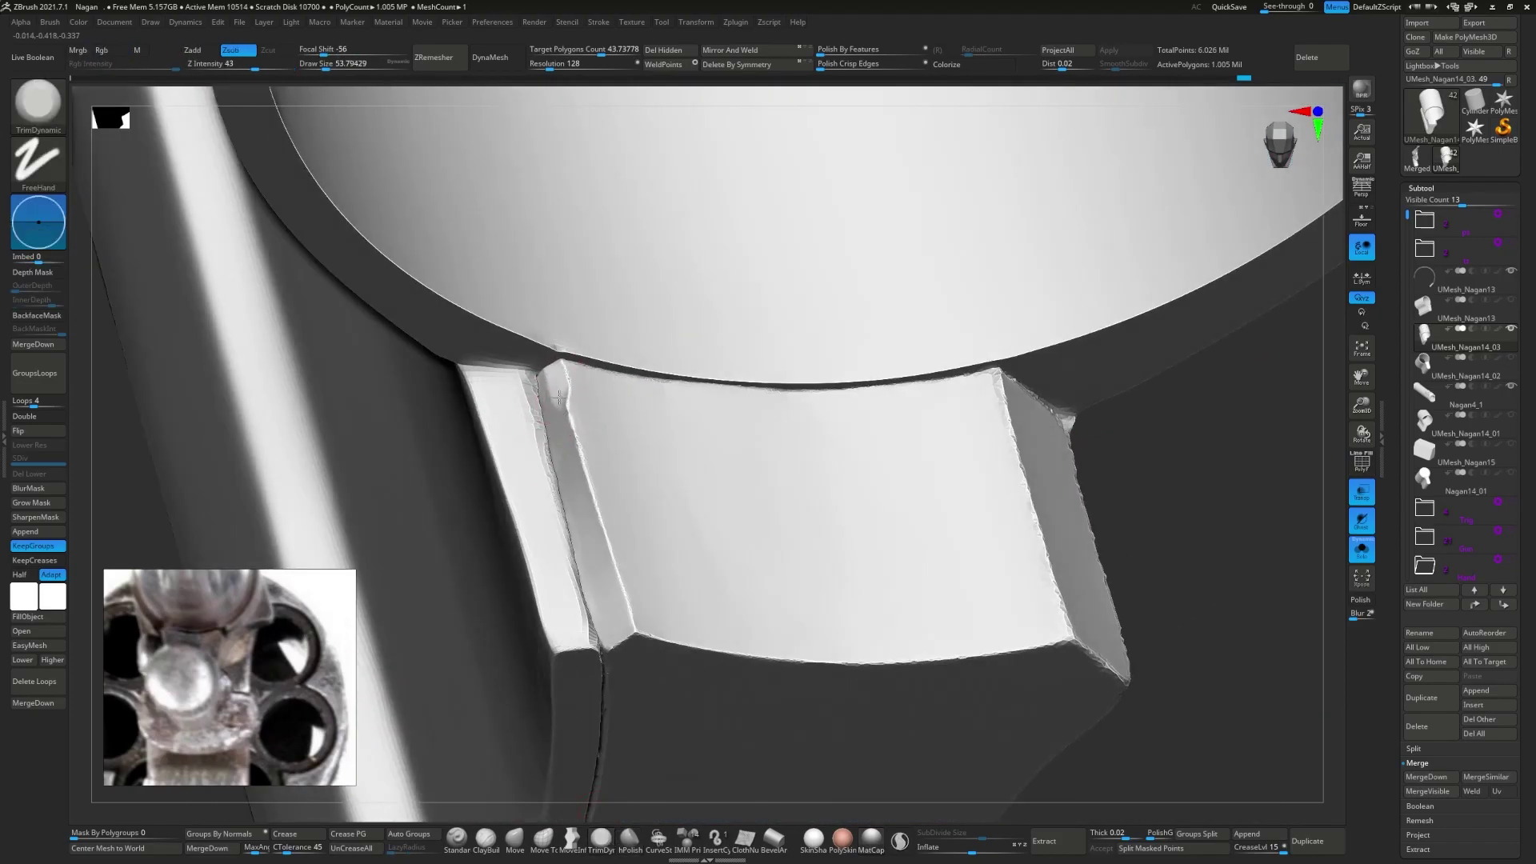
{"action": "right_click_drag", "start_coordinate": [591, 502], "coordinate": [588, 389]}
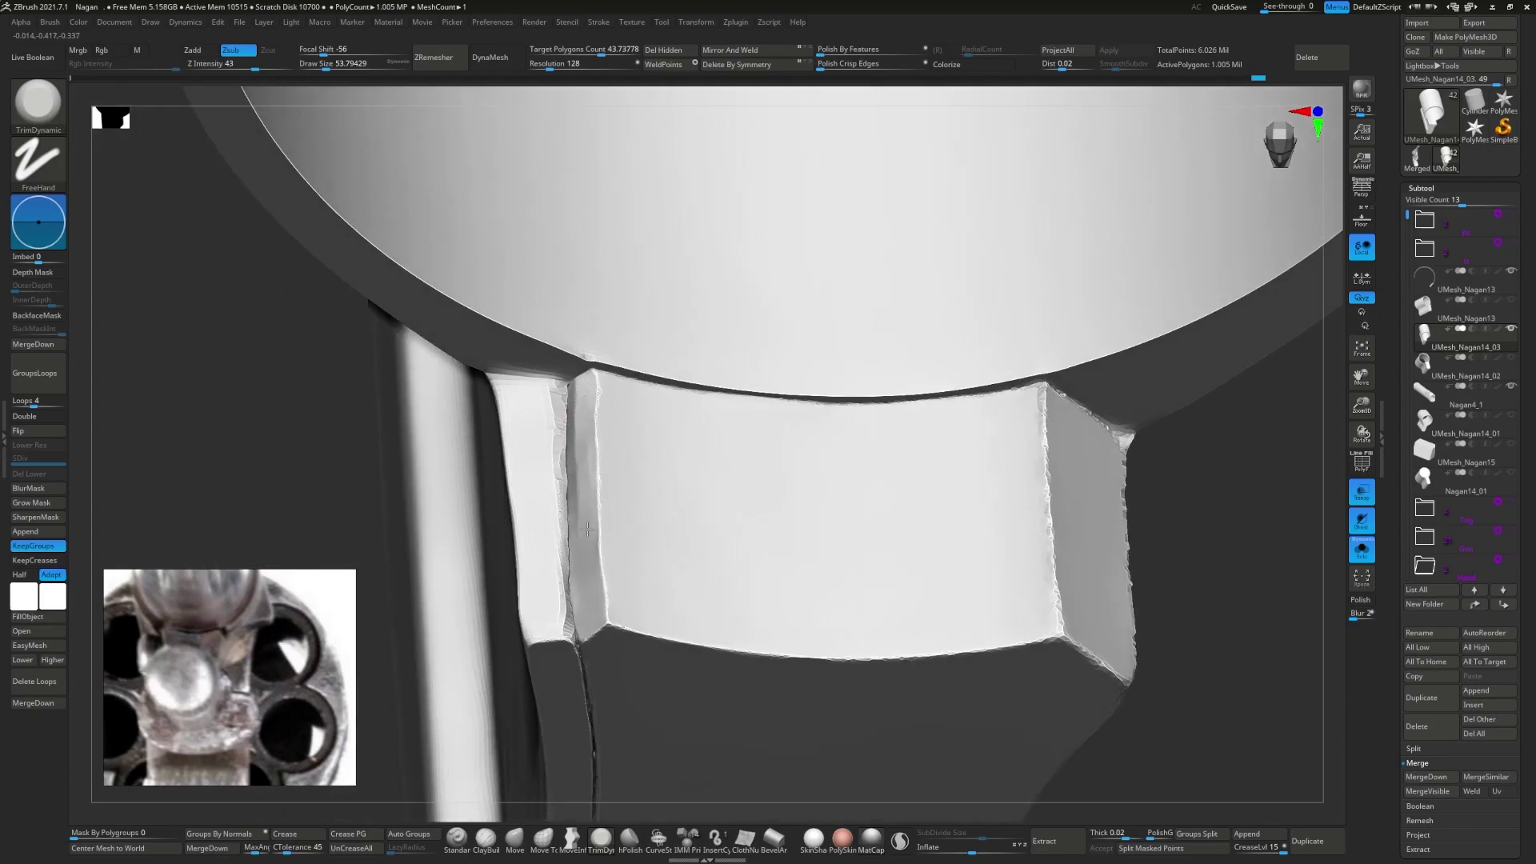
- Polish the ledge block with hPolish and smooth its rough spots
{"action": "key", "text": "b"}
{"action": "key", "text": "h"}
{"action": "key", "text": "p"}
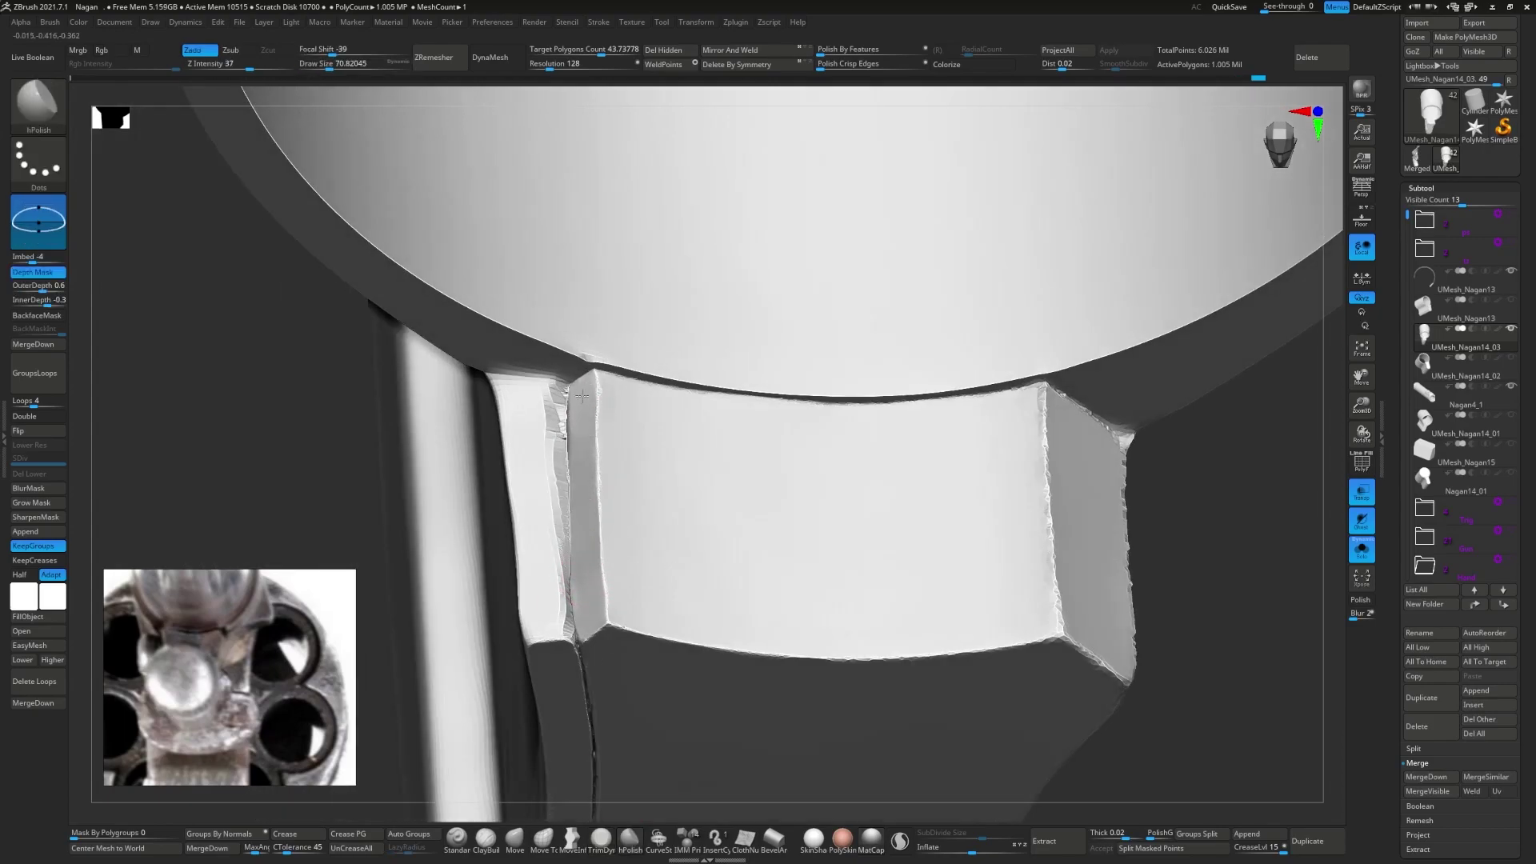
{"action": "mouse_move", "coordinate": [605, 454]}
{"action": "right_mouse_down"}
{"action": "mouse_move", "coordinate": [548, 480]}
{"action": "mouse_move", "coordinate": [732, 800]}
{"action": "right_mouse_up"}
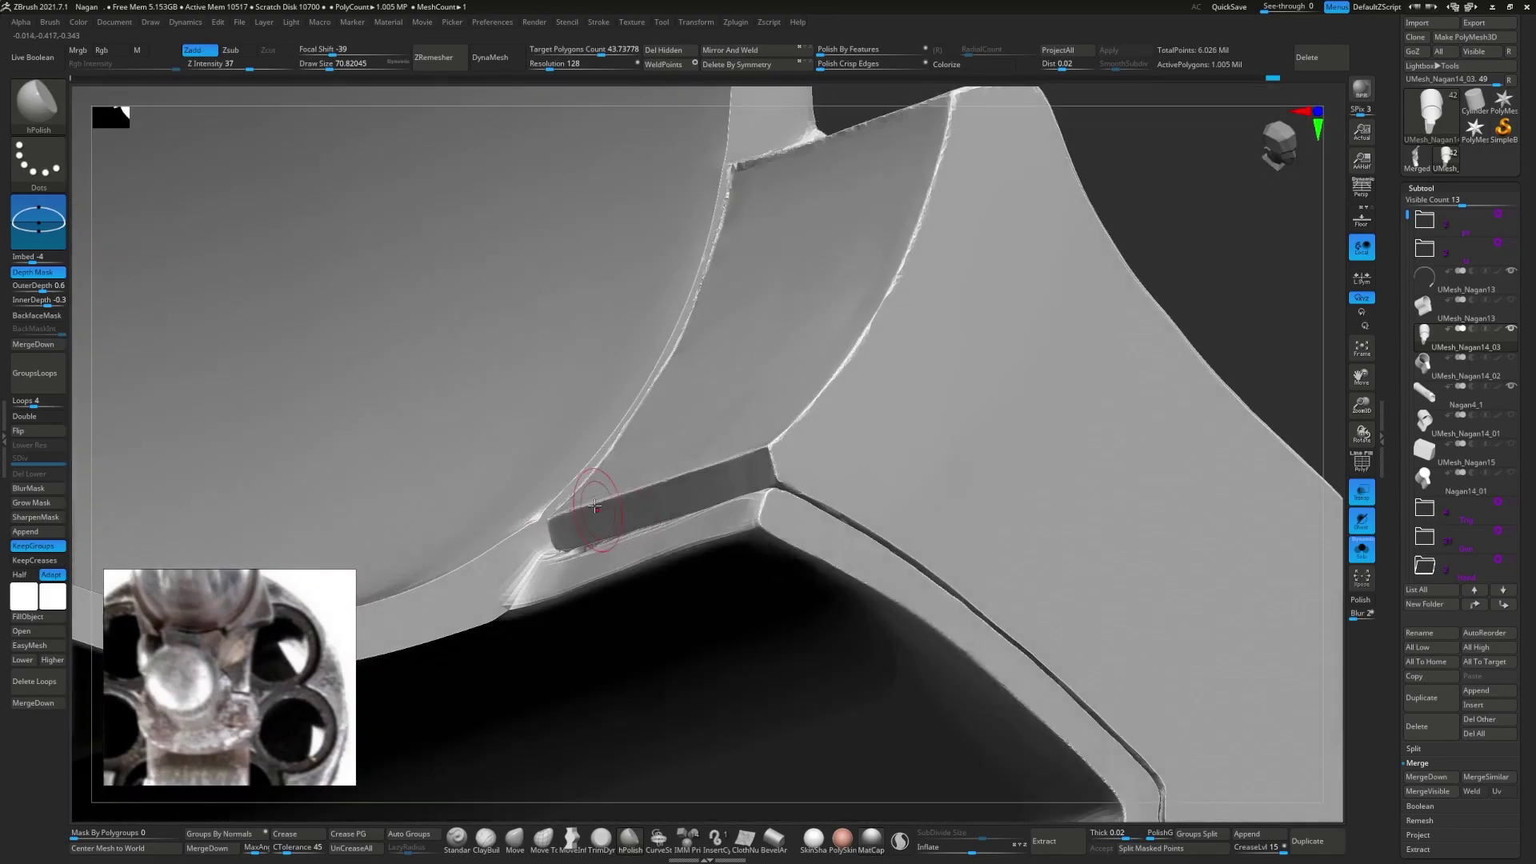
{"action": "key", "text": "shift"}
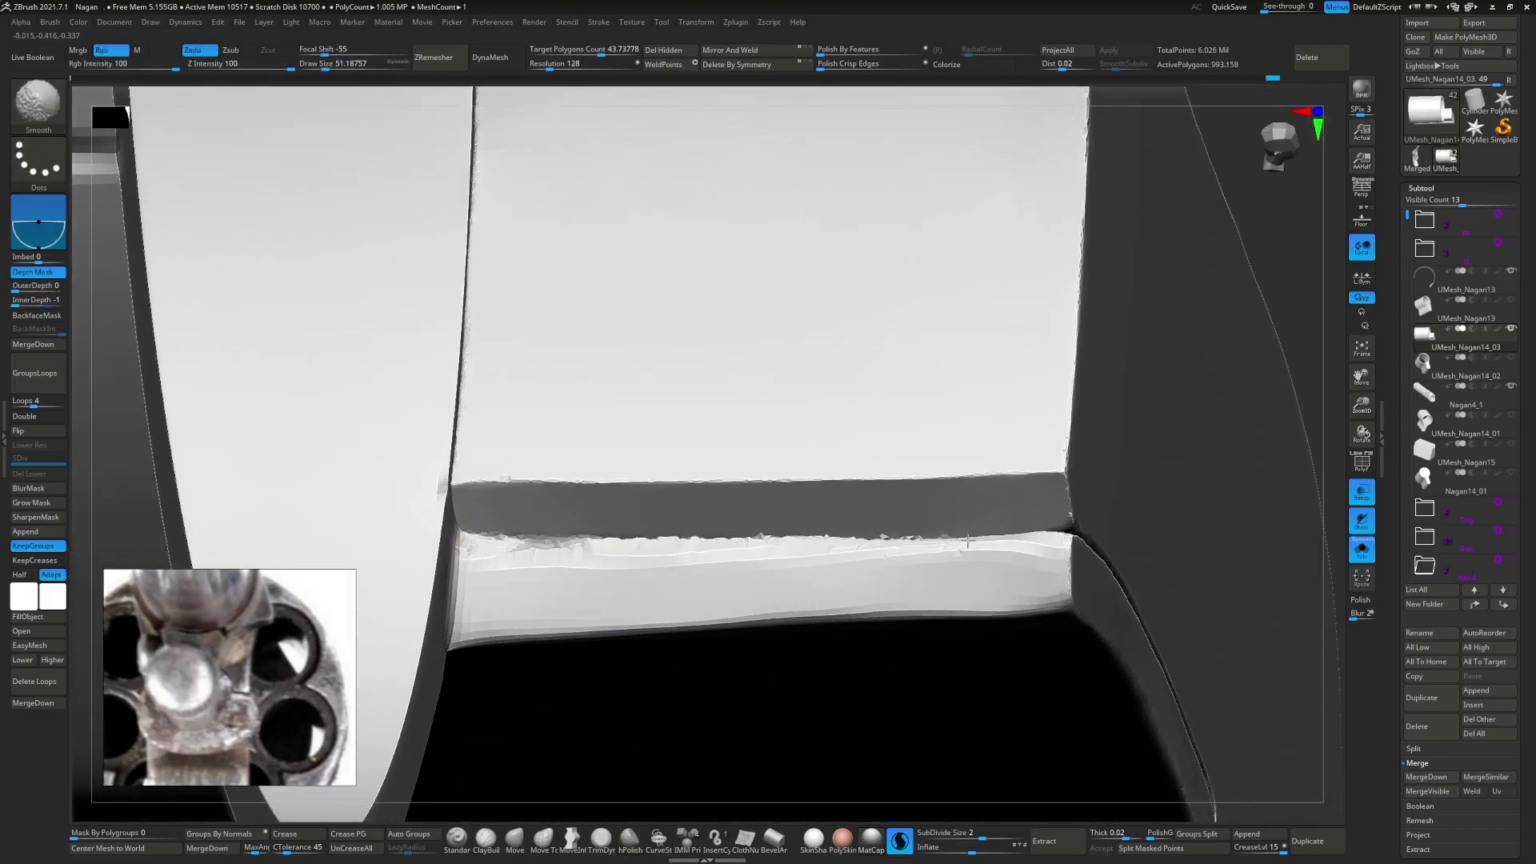
{"action": "key", "text": "b"}
{"action": "key", "text": "s"}
{"action": "key", "text": "3"}
{"action": "right_click_drag", "start_coordinate": [665, 720], "coordinate": [1005, 537]}
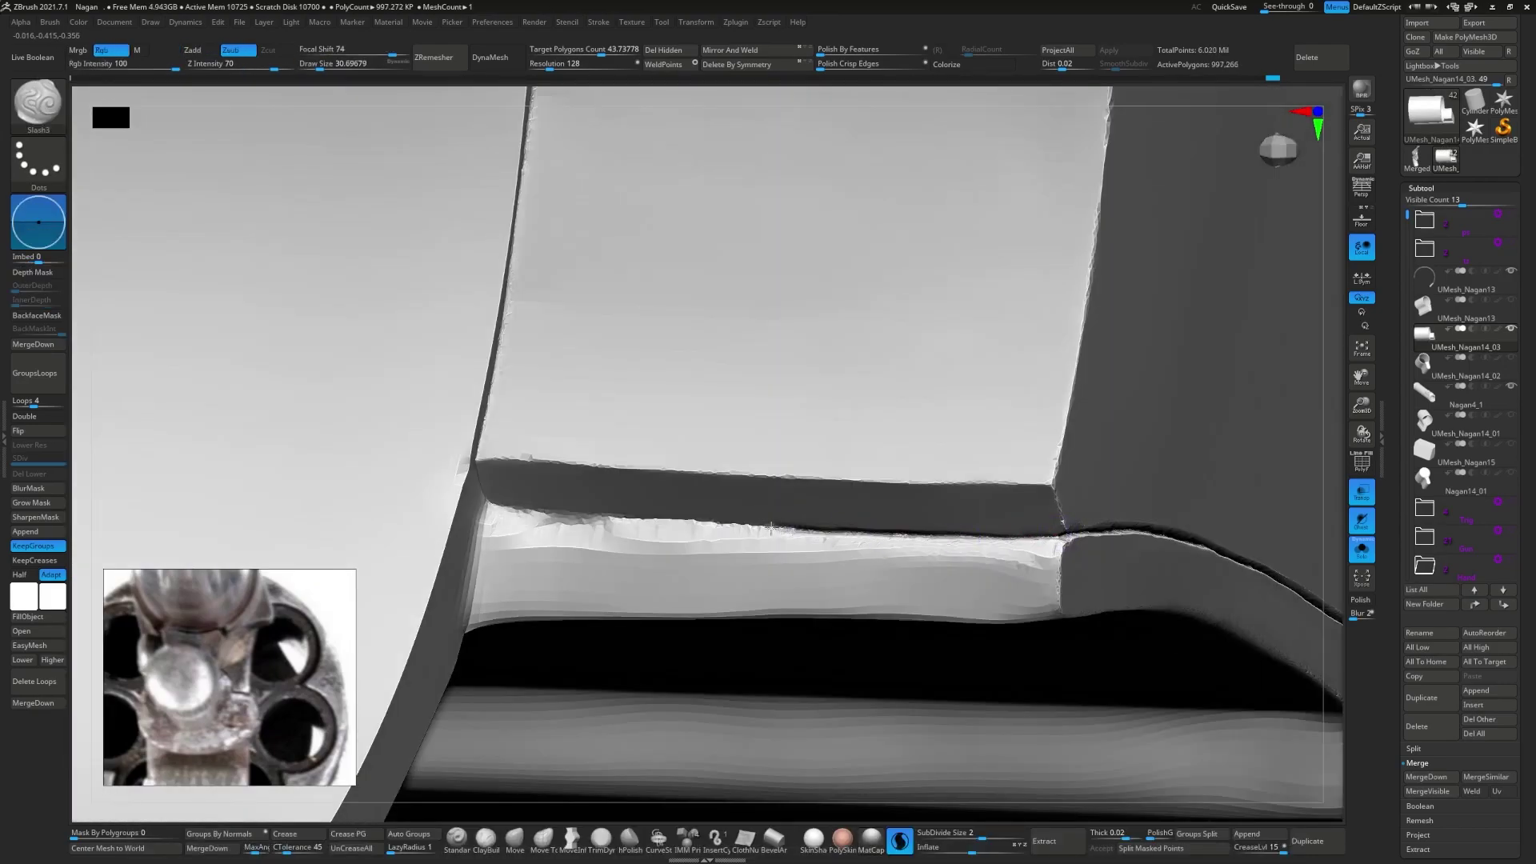
- Polish the right end of the dark recessed band along the ledge
{"action": "right_click_drag", "start_coordinate": [489, 512], "coordinate": [480, 518]}
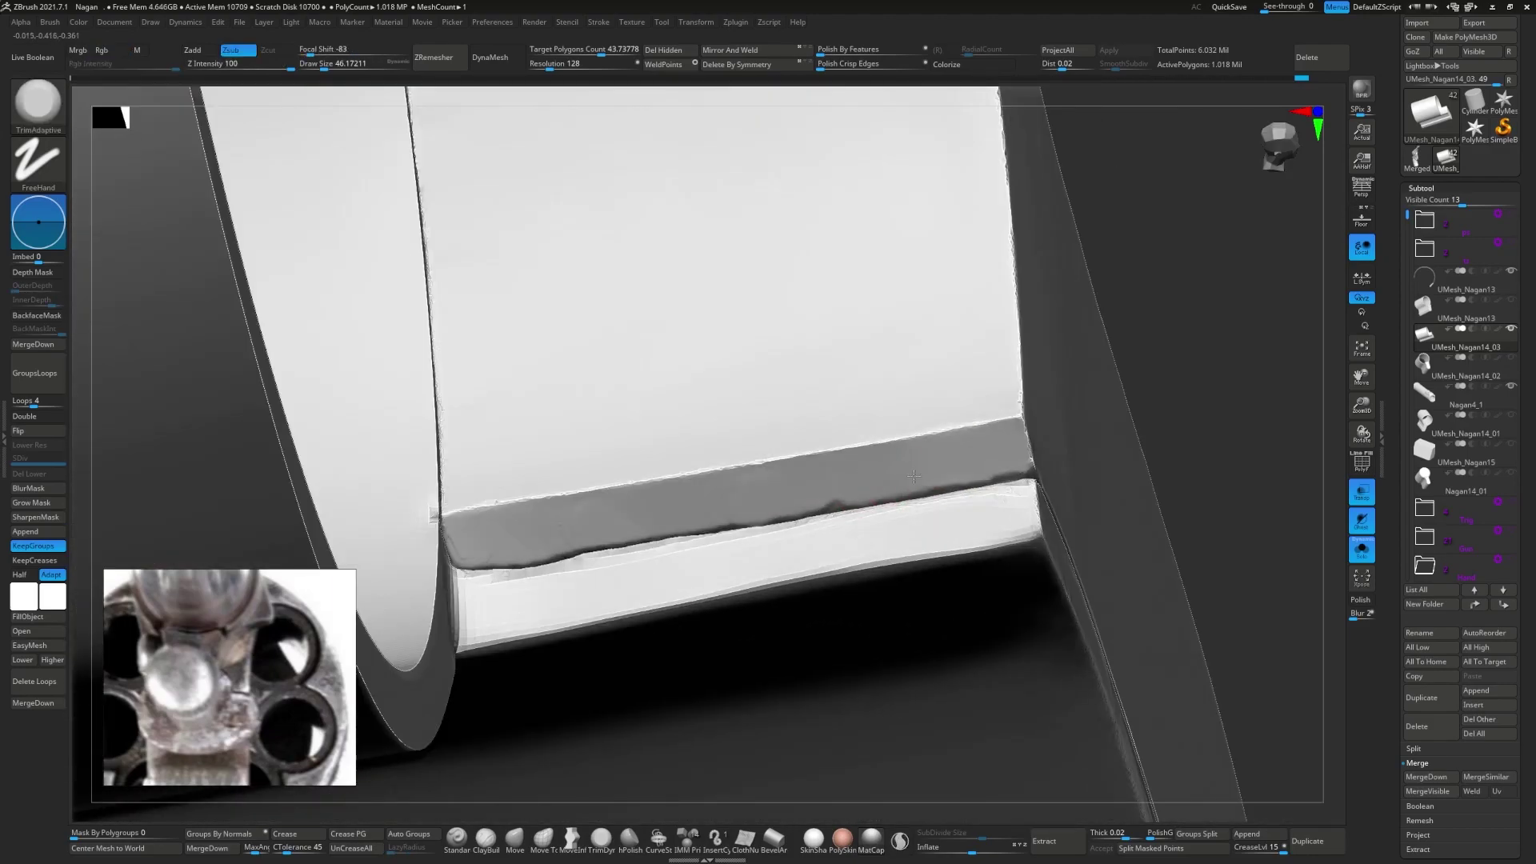
{"action": "right_click_drag", "start_coordinate": [914, 476], "coordinate": [924, 450]}
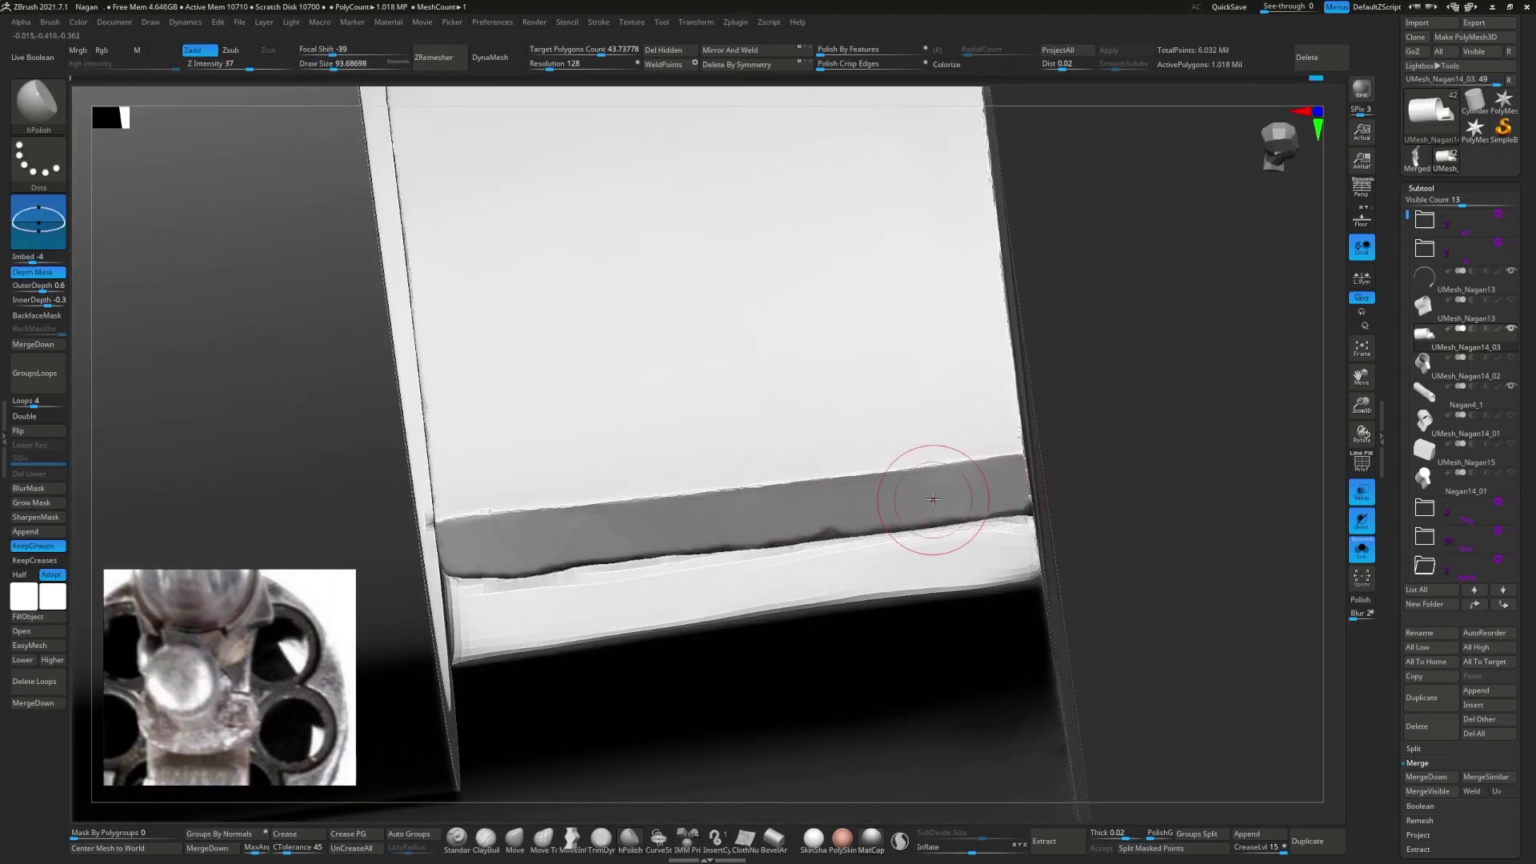
{"action": "left_click_drag", "start_coordinate": [933, 499], "coordinate": [853, 498]}
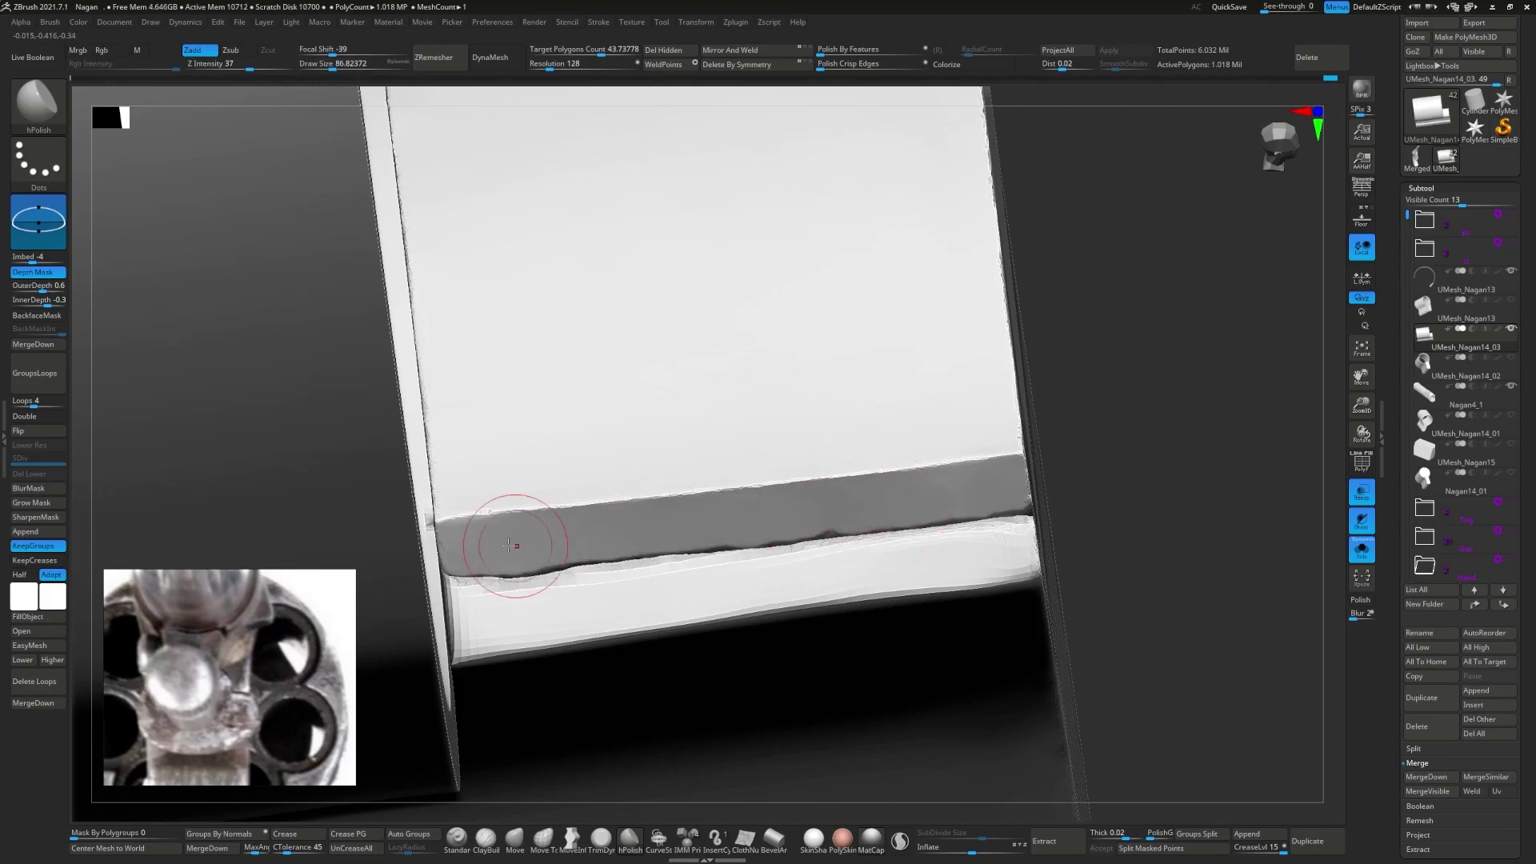
- Open and dismiss ZModeler's polygon menu, then save the project with Ctrl+S
{"action": "key", "text": "b"}
{"action": "key", "text": "z"}
{"action": "key", "text": "m"}
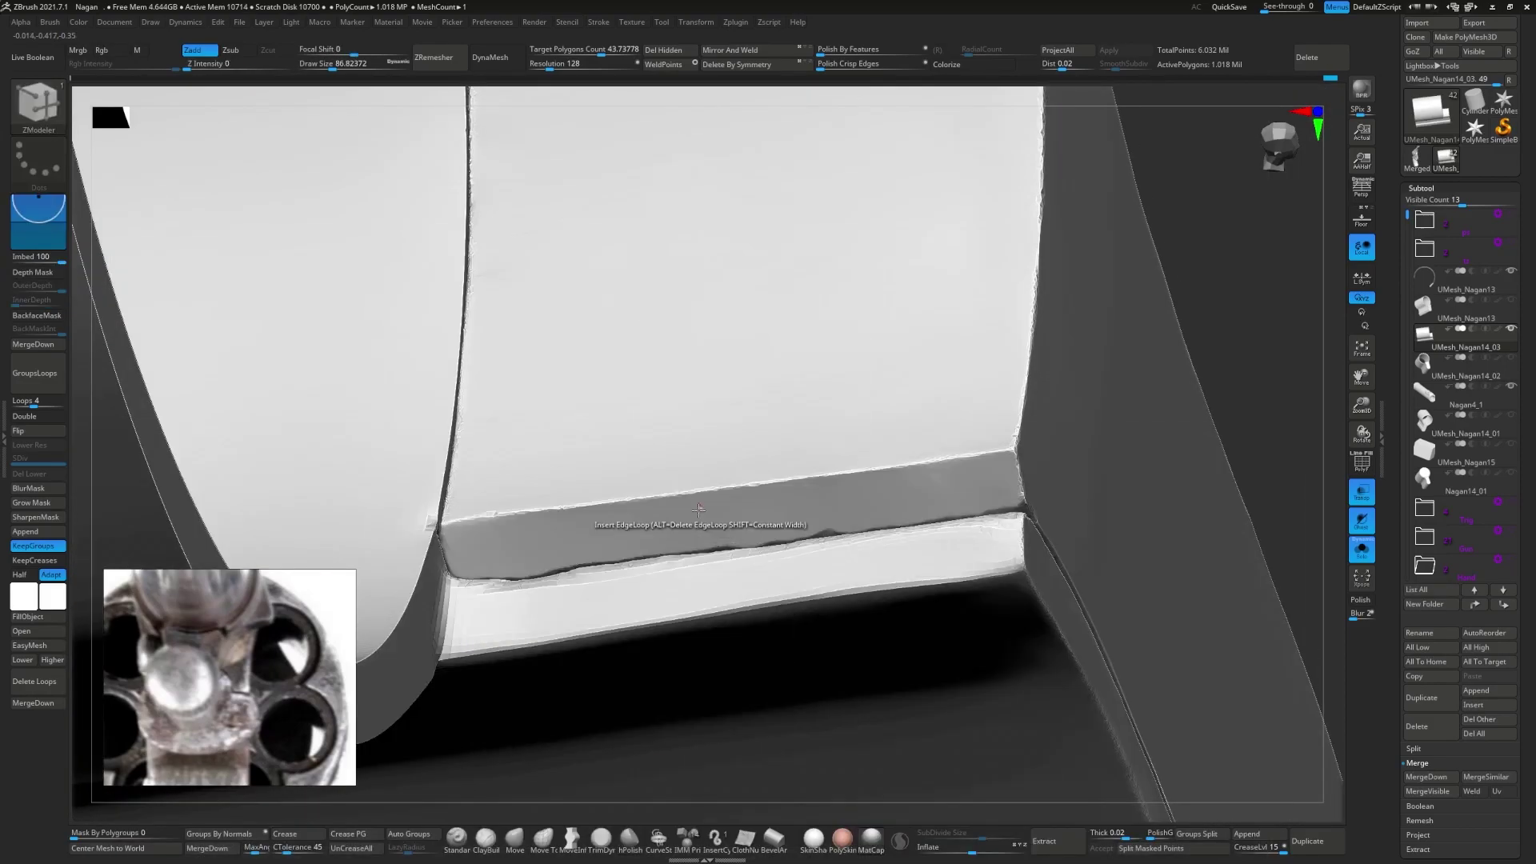
{"action": "key", "text": "space"}
{"action": "left_click", "coordinate": [817, 364]}
{"action": "left_click", "coordinate": [730, 549]}
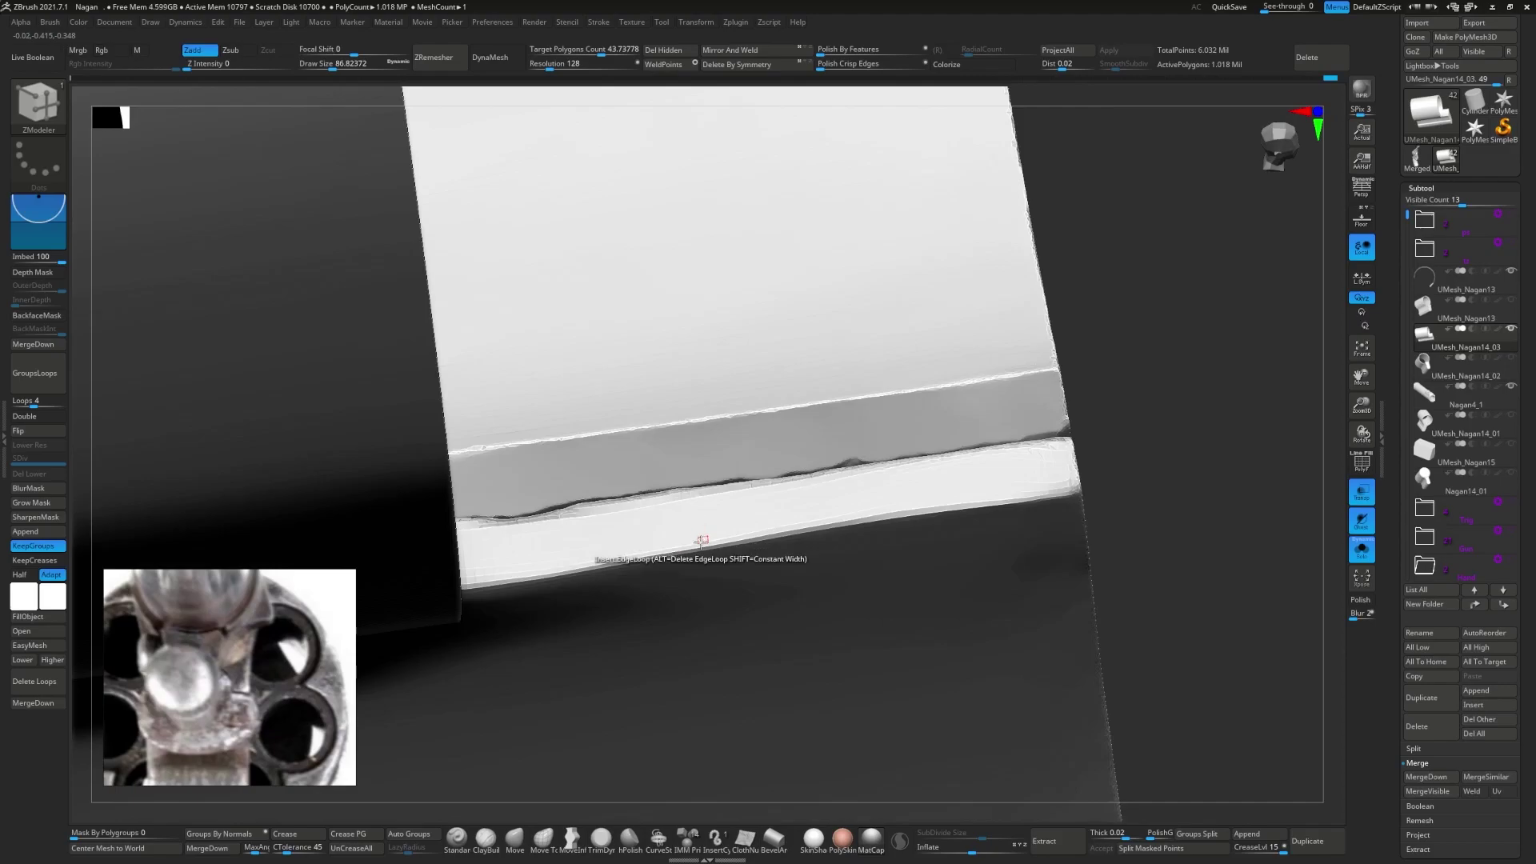
{"action": "key", "text": "ctrl+s"}
{"action": "key", "text": "Return"}
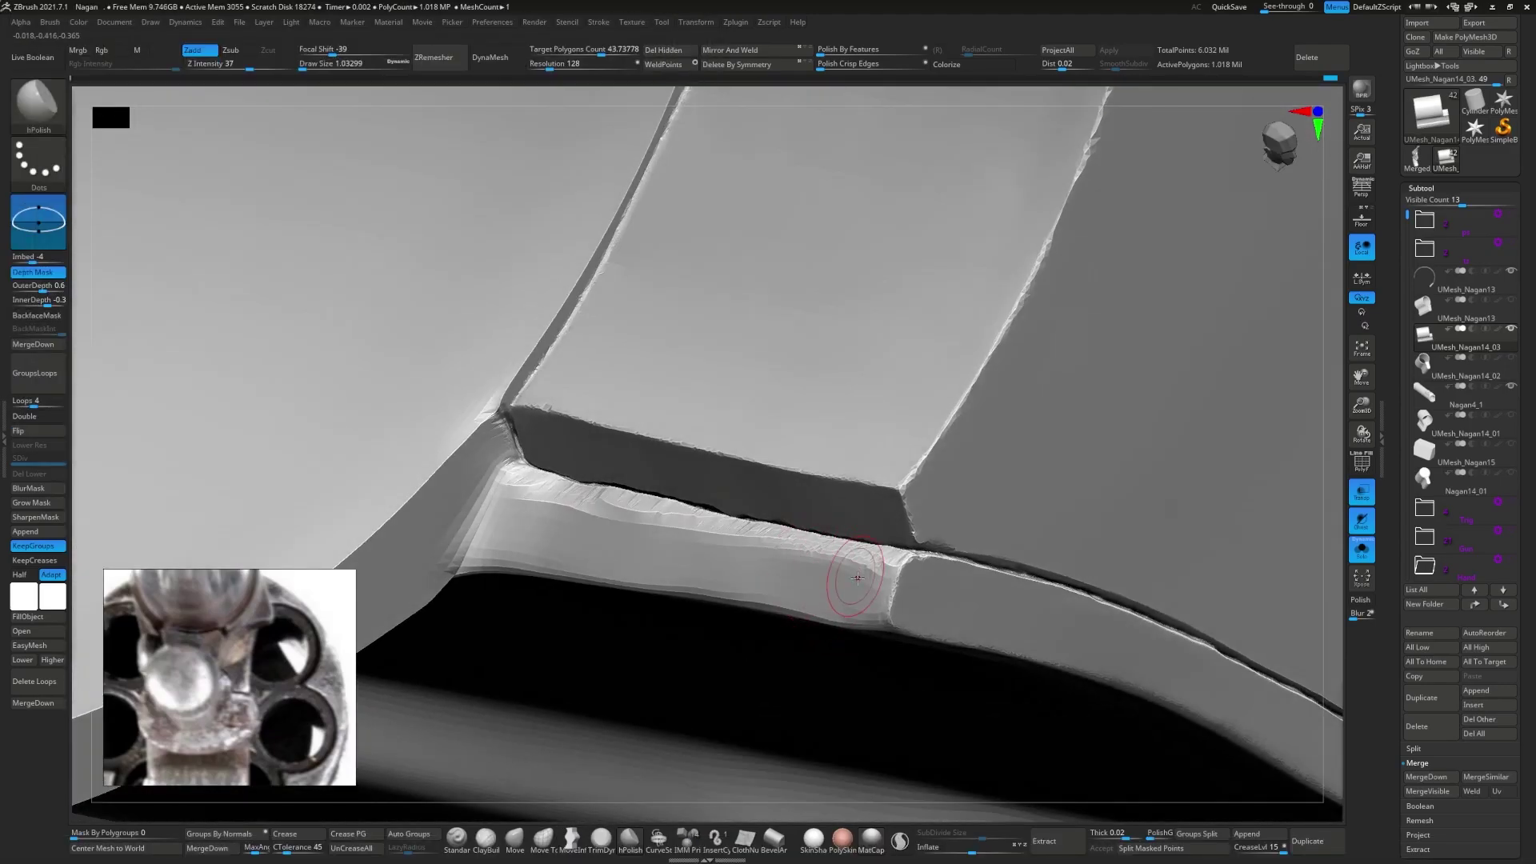
- Shrink the brush to a tiny size over the recessed slot
{"action": "key", "text": "s"}
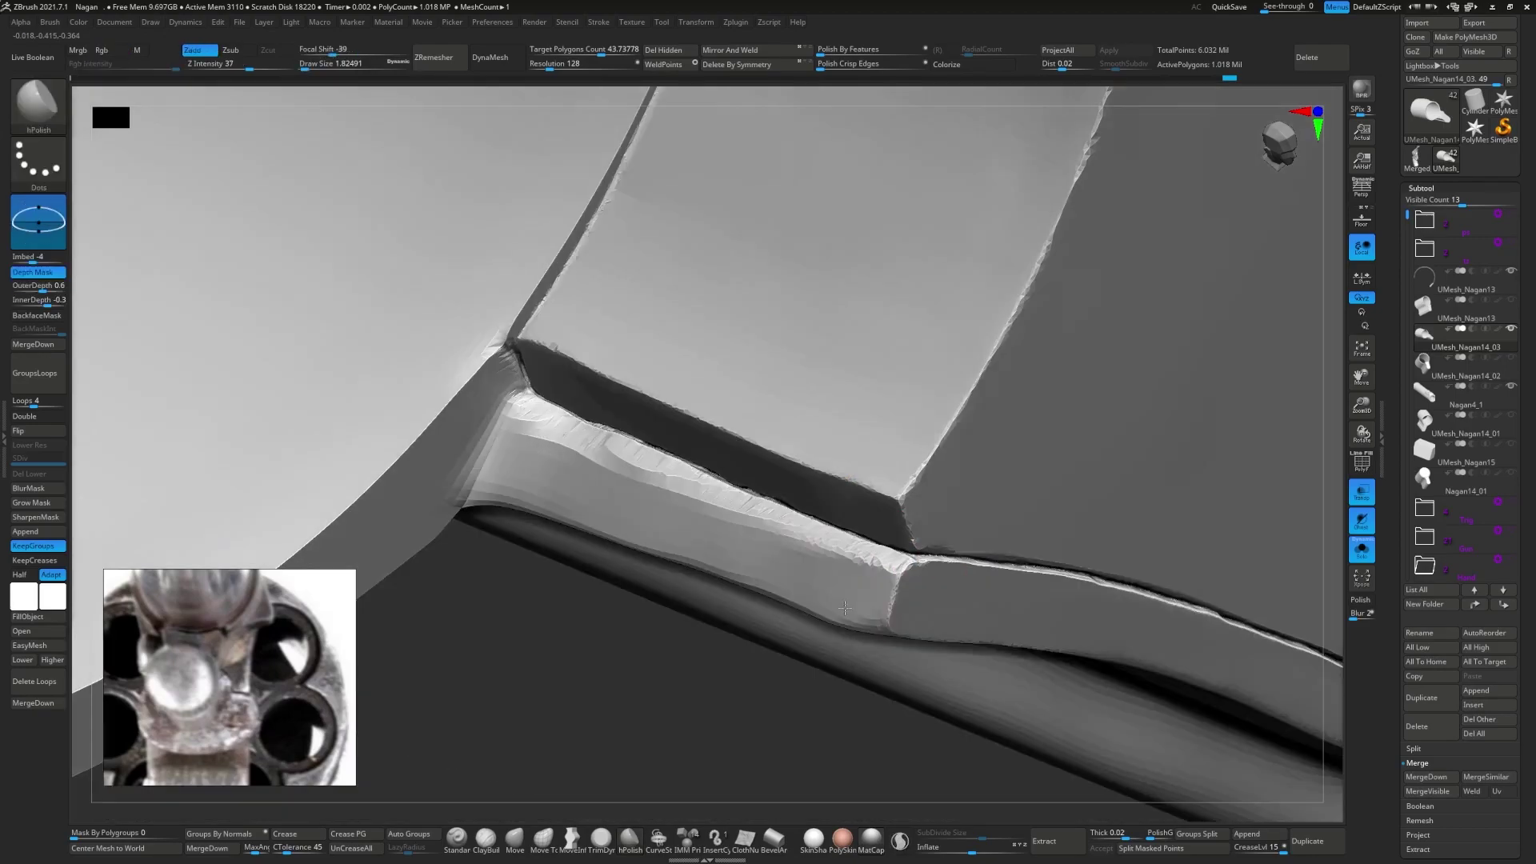
{"action": "right_click_drag", "start_coordinate": [855, 568], "coordinate": [967, 502]}
{"action": "key", "text": "s"}
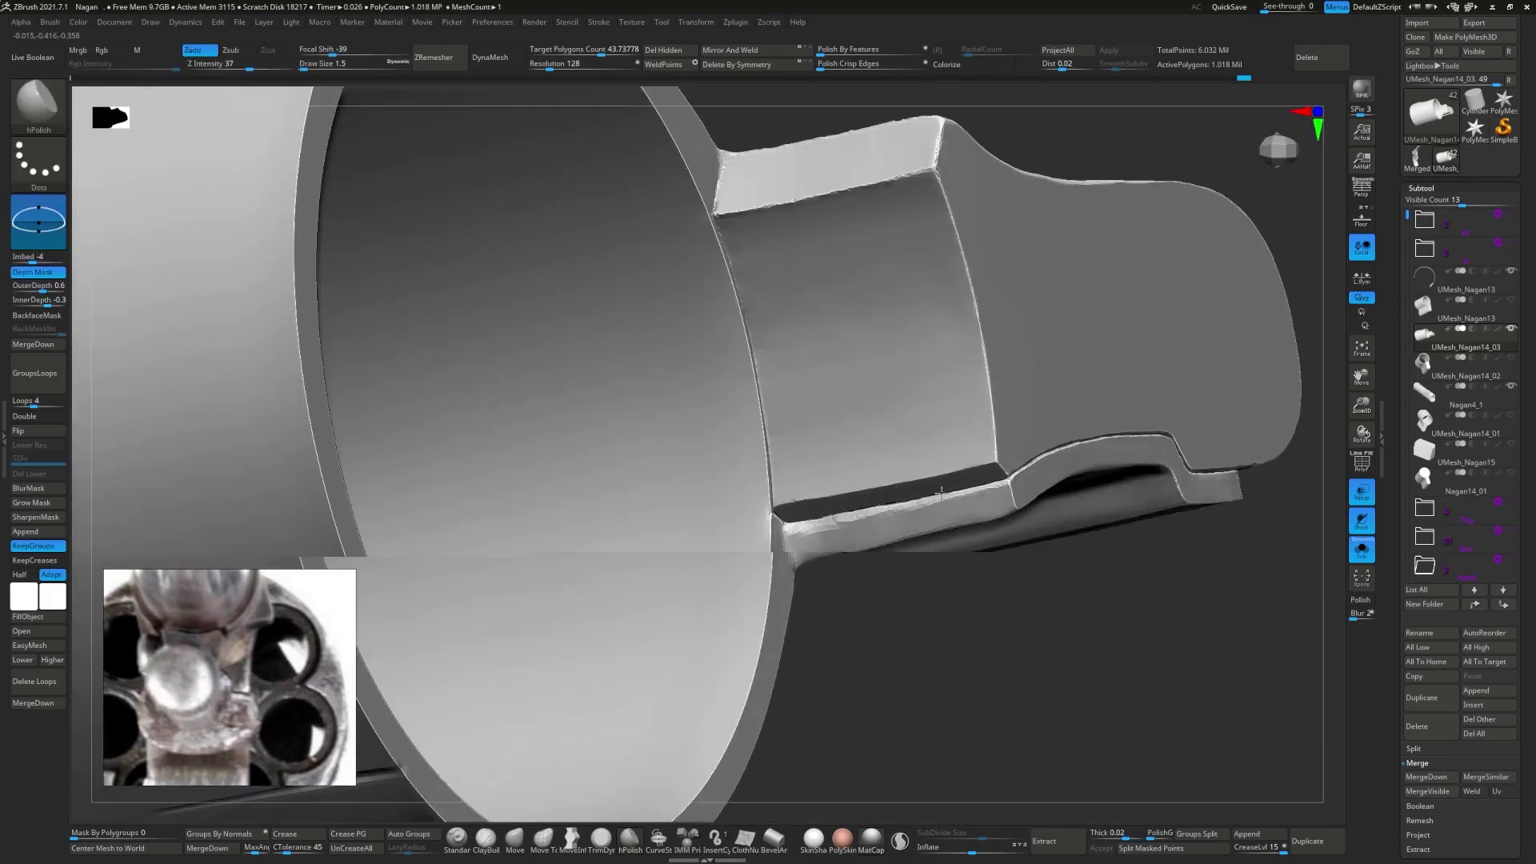
- Lasso-mask beside the handle and clip a line across the handle–ring junction
{"action": "mouse_move", "coordinate": [1027, 464]}
{"action": "right_mouse_down"}
{"action": "mouse_move", "coordinate": [909, 514]}
{"action": "mouse_move", "coordinate": [960, 526]}
{"action": "mouse_move", "coordinate": [758, 453]}
{"action": "mouse_move", "coordinate": [720, 432]}
{"action": "mouse_move", "coordinate": [723, 401]}
{"action": "mouse_move", "coordinate": [664, 524]}
{"action": "mouse_move", "coordinate": [346, 372]}
{"action": "right_mouse_up"}
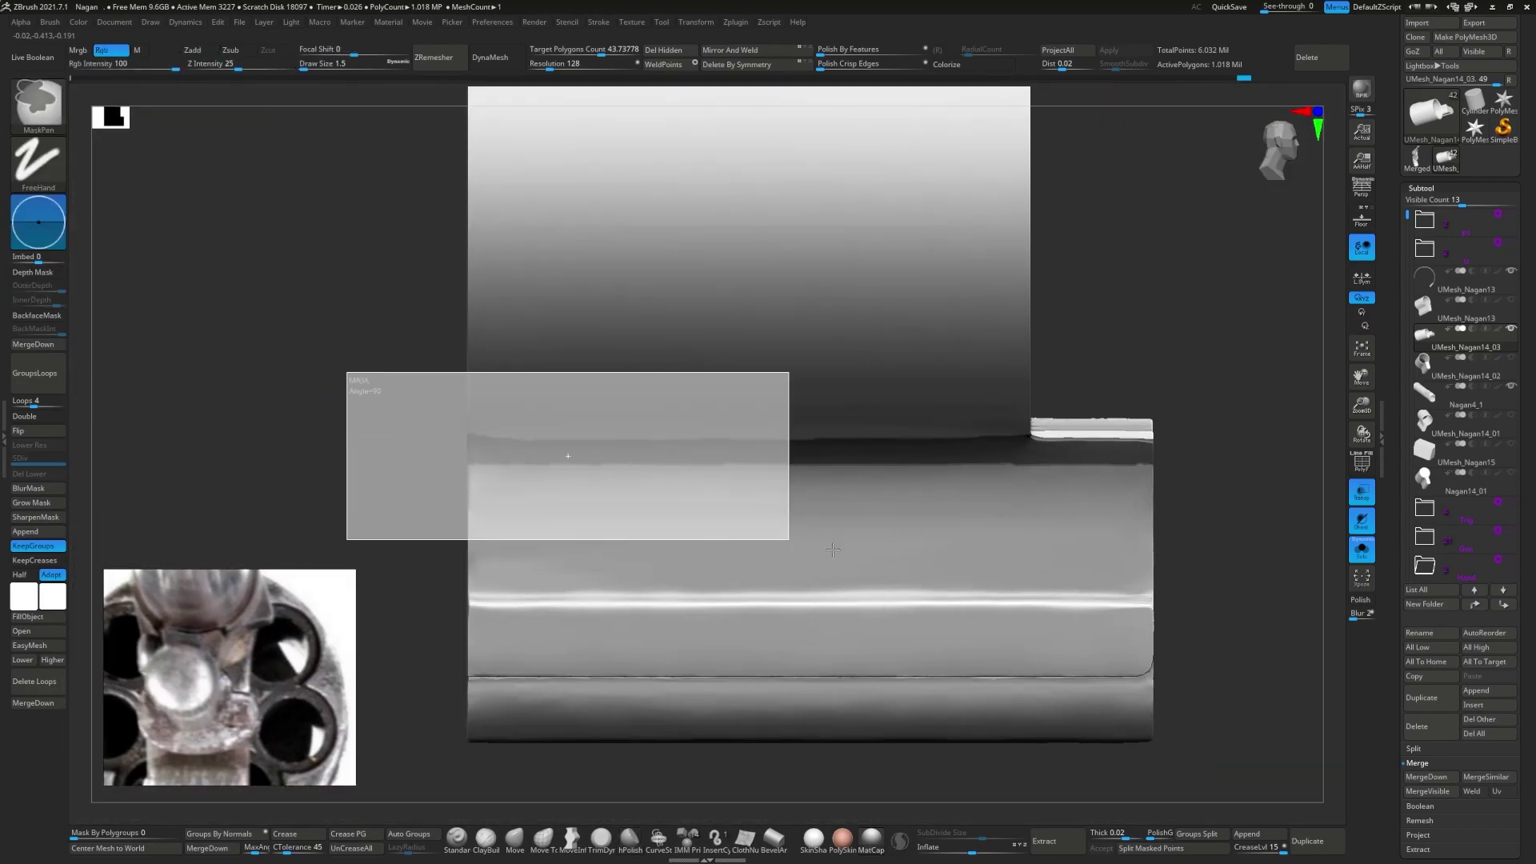
{"action": "left_click_drag", "start_coordinate": [347, 372], "coordinate": [1030, 525], "text": "ctrl"}
{"action": "right_click_drag", "start_coordinate": [1029, 525], "coordinate": [859, 479]}
{"action": "key", "text": "b"}
{"action": "key", "text": "m"}
{"action": "key", "text": "l"}
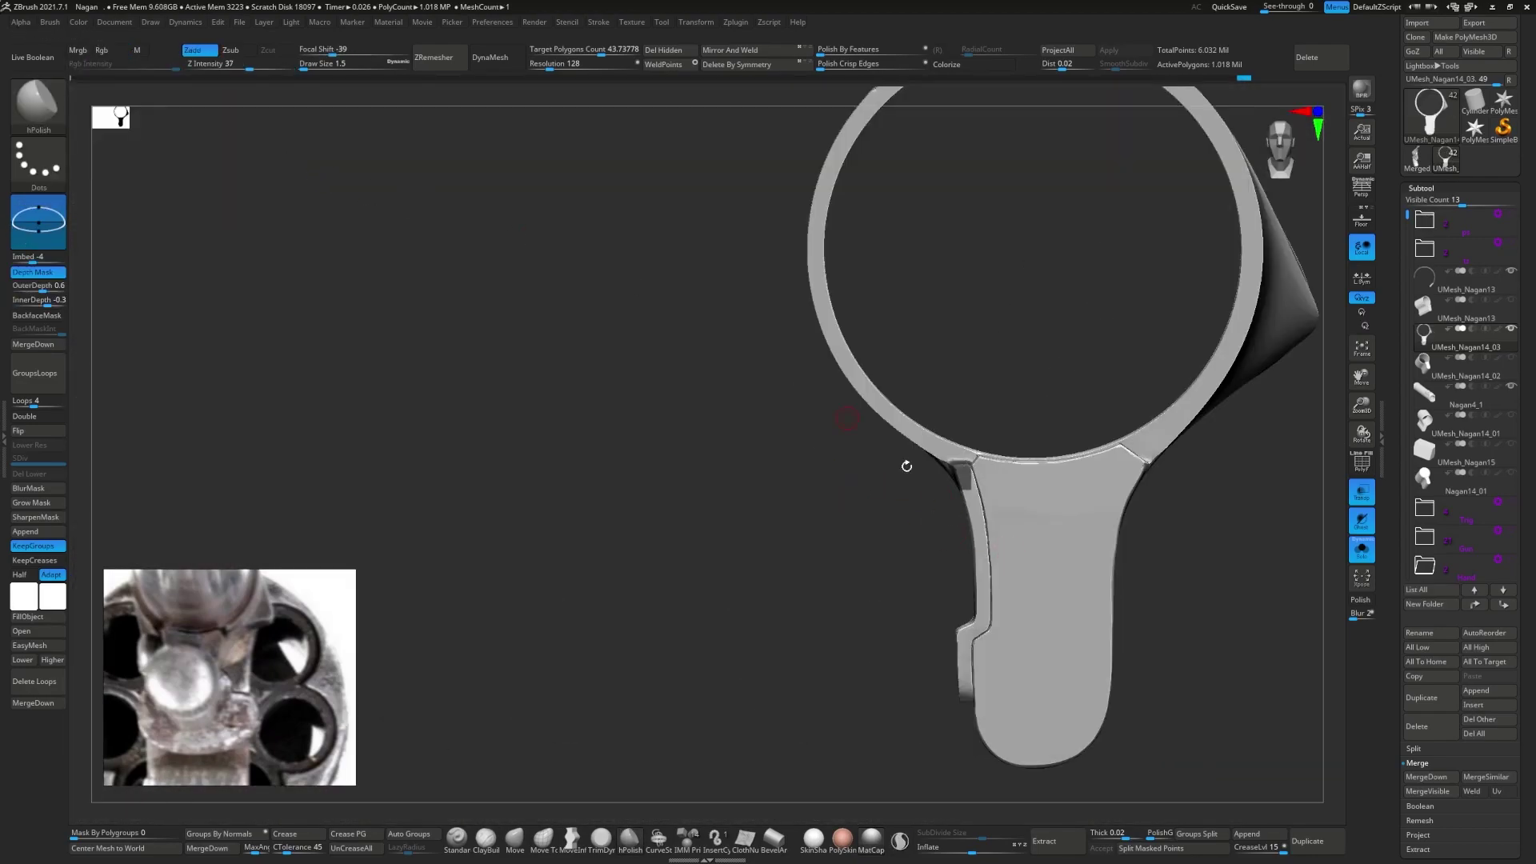
{"action": "left_click_drag", "start_coordinate": [907, 460], "coordinate": [912, 509], "text": "ctrl"}
{"action": "right_click_drag", "start_coordinate": [908, 477], "coordinate": [878, 364]}
{"action": "left_click_drag", "start_coordinate": [910, 344], "coordinate": [765, 356], "text": "ctrl+shift"}
{"action": "key", "text": "w"}
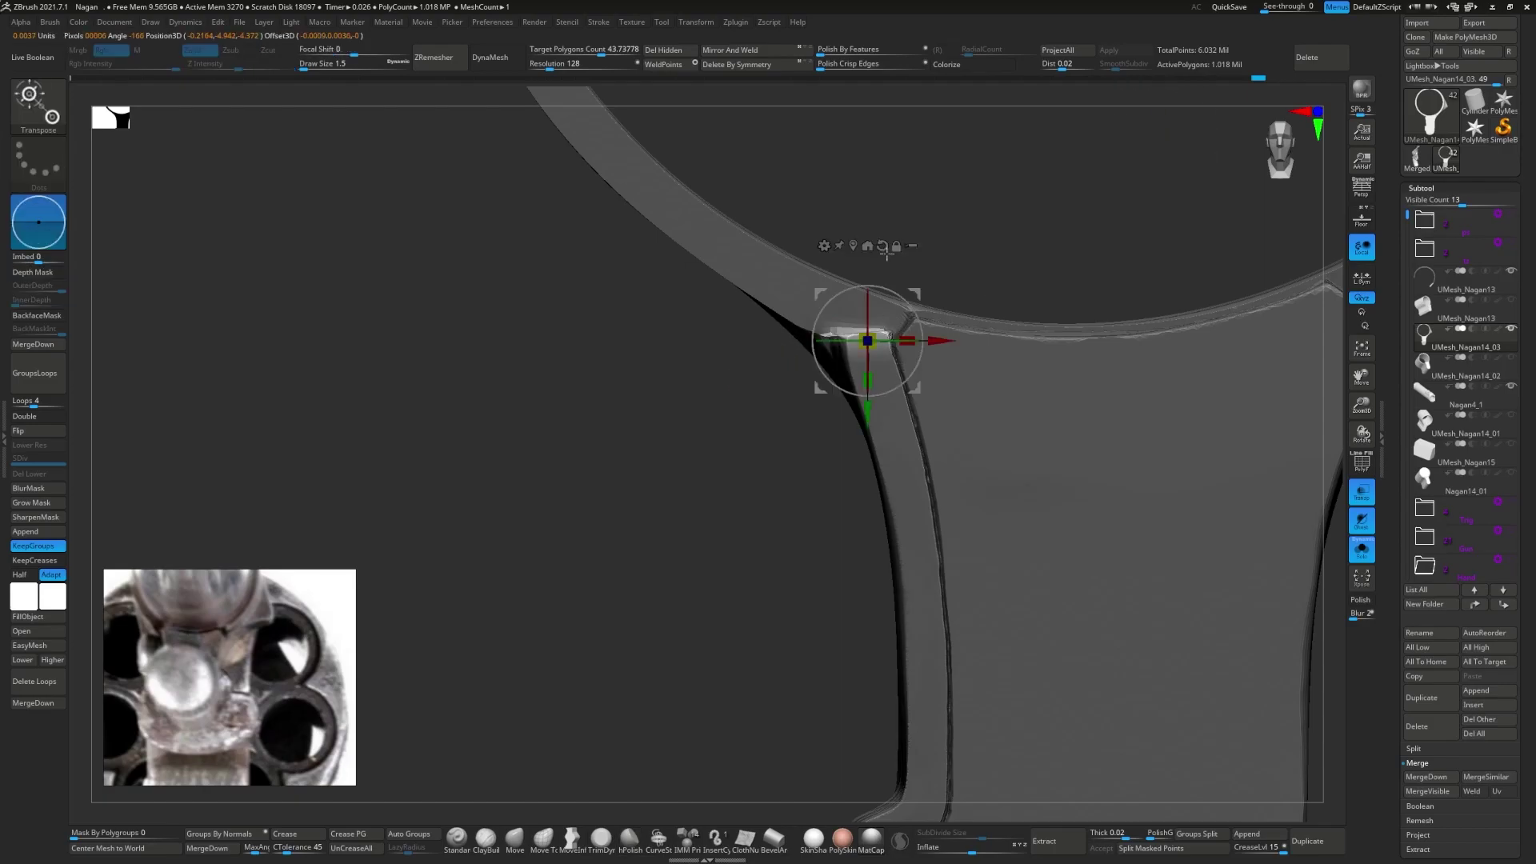
{"action": "key", "text": "q"}
- Lasso-mask the barrel-end section from the side view and bring up the Transpose gizmo on it
{"action": "mouse_move", "coordinate": [924, 314]}
{"action": "right_mouse_down"}
{"action": "mouse_move", "coordinate": [594, 456]}
{"action": "mouse_move", "coordinate": [625, 497]}
{"action": "mouse_move", "coordinate": [623, 457]}
{"action": "mouse_move", "coordinate": [586, 448]}
{"action": "mouse_move", "coordinate": [600, 480]}
{"action": "mouse_move", "coordinate": [654, 474]}
{"action": "right_mouse_up"}
{"action": "mouse_move", "coordinate": [783, 454]}
{"action": "right_mouse_down"}
{"action": "mouse_move", "coordinate": [732, 473]}
{"action": "mouse_move", "coordinate": [840, 538]}
{"action": "right_mouse_up"}
{"action": "mouse_move", "coordinate": [627, 181]}
{"action": "right_mouse_down"}
{"action": "mouse_move", "coordinate": [800, 400]}
{"action": "mouse_move", "coordinate": [881, 559]}
{"action": "right_mouse_up"}
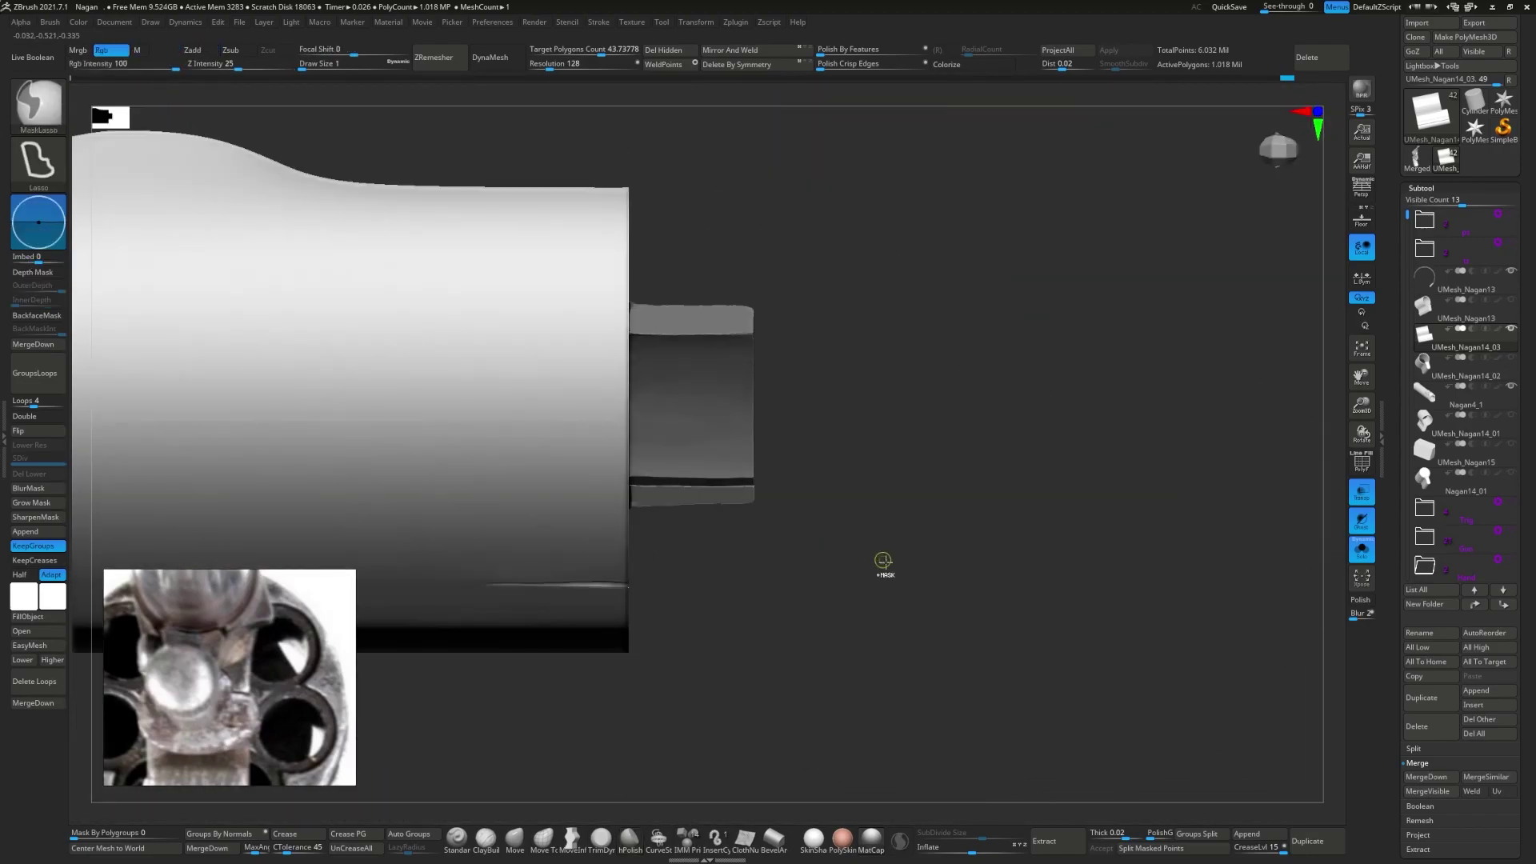
{"action": "left_click_drag", "start_coordinate": [632, 276], "coordinate": [634, 631], "text": "ctrl"}
{"action": "mouse_move", "coordinate": [634, 631]}
{"action": "right_mouse_down"}
{"action": "mouse_move", "coordinate": [626, 463]}
{"action": "mouse_move", "coordinate": [719, 678]}
{"action": "right_mouse_up"}
{"action": "mouse_move", "coordinate": [719, 678]}
{"action": "left_mouse_down", "text": "ctrl"}
{"action": "mouse_move", "coordinate": [779, 255]}
{"action": "mouse_move", "coordinate": [644, 256]}
{"action": "left_mouse_up", "text": "ctrl"}
{"action": "mouse_move", "coordinate": [644, 256]}
{"action": "right_mouse_down"}
{"action": "mouse_move", "coordinate": [603, 342]}
{"action": "mouse_move", "coordinate": [889, 376]}
{"action": "right_mouse_up"}
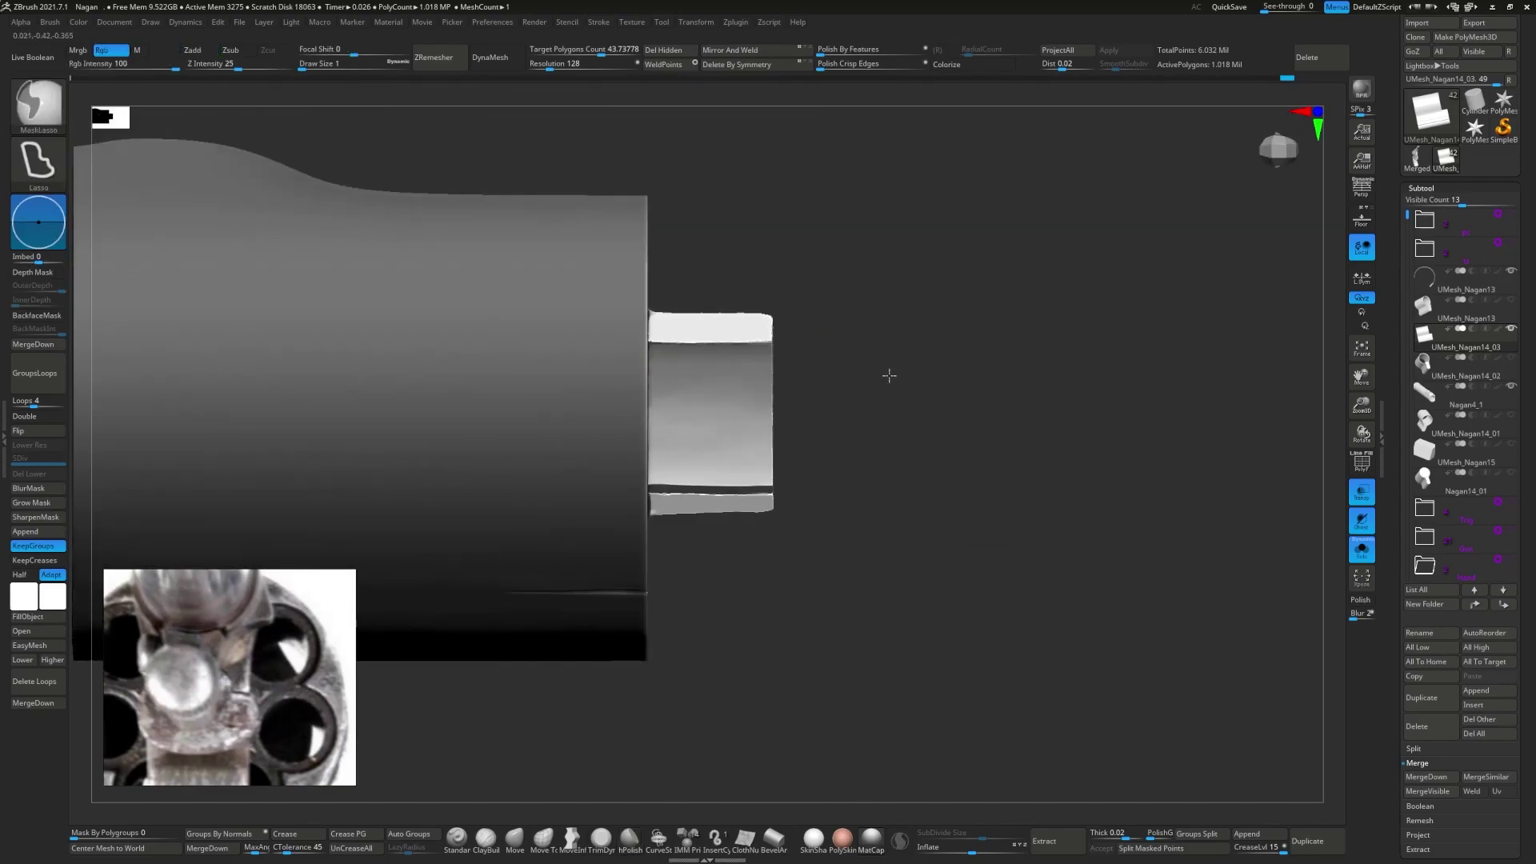
{"action": "mouse_move", "coordinate": [644, 188]}
{"action": "left_mouse_down", "text": "ctrl"}
{"action": "mouse_move", "coordinate": [611, 812]}
{"action": "mouse_move", "coordinate": [640, 813]}
{"action": "left_mouse_up", "text": "ctrl"}
{"action": "mouse_move", "coordinate": [640, 813]}
{"action": "right_mouse_down"}
{"action": "mouse_move", "coordinate": [936, 696]}
{"action": "mouse_move", "coordinate": [641, 501]}
{"action": "mouse_move", "coordinate": [683, 523]}
{"action": "right_mouse_up"}
{"action": "mouse_move", "coordinate": [620, 276]}
{"action": "left_mouse_down", "text": "ctrl"}
{"action": "mouse_move", "coordinate": [1056, 456]}
{"action": "mouse_move", "coordinate": [634, 788]}
{"action": "left_mouse_up", "text": "ctrl"}
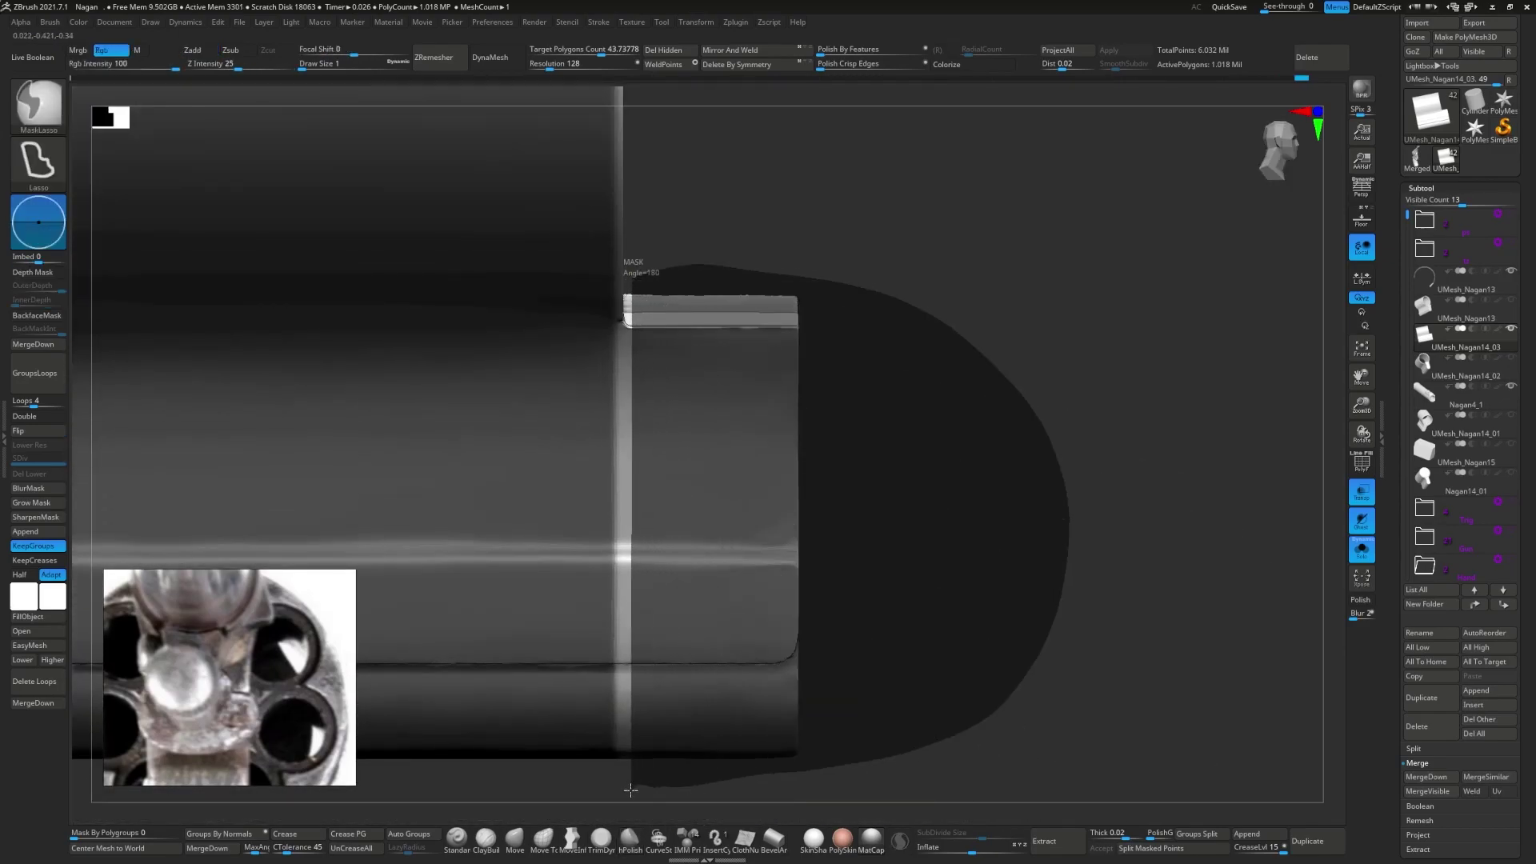
{"action": "key", "text": "w"}
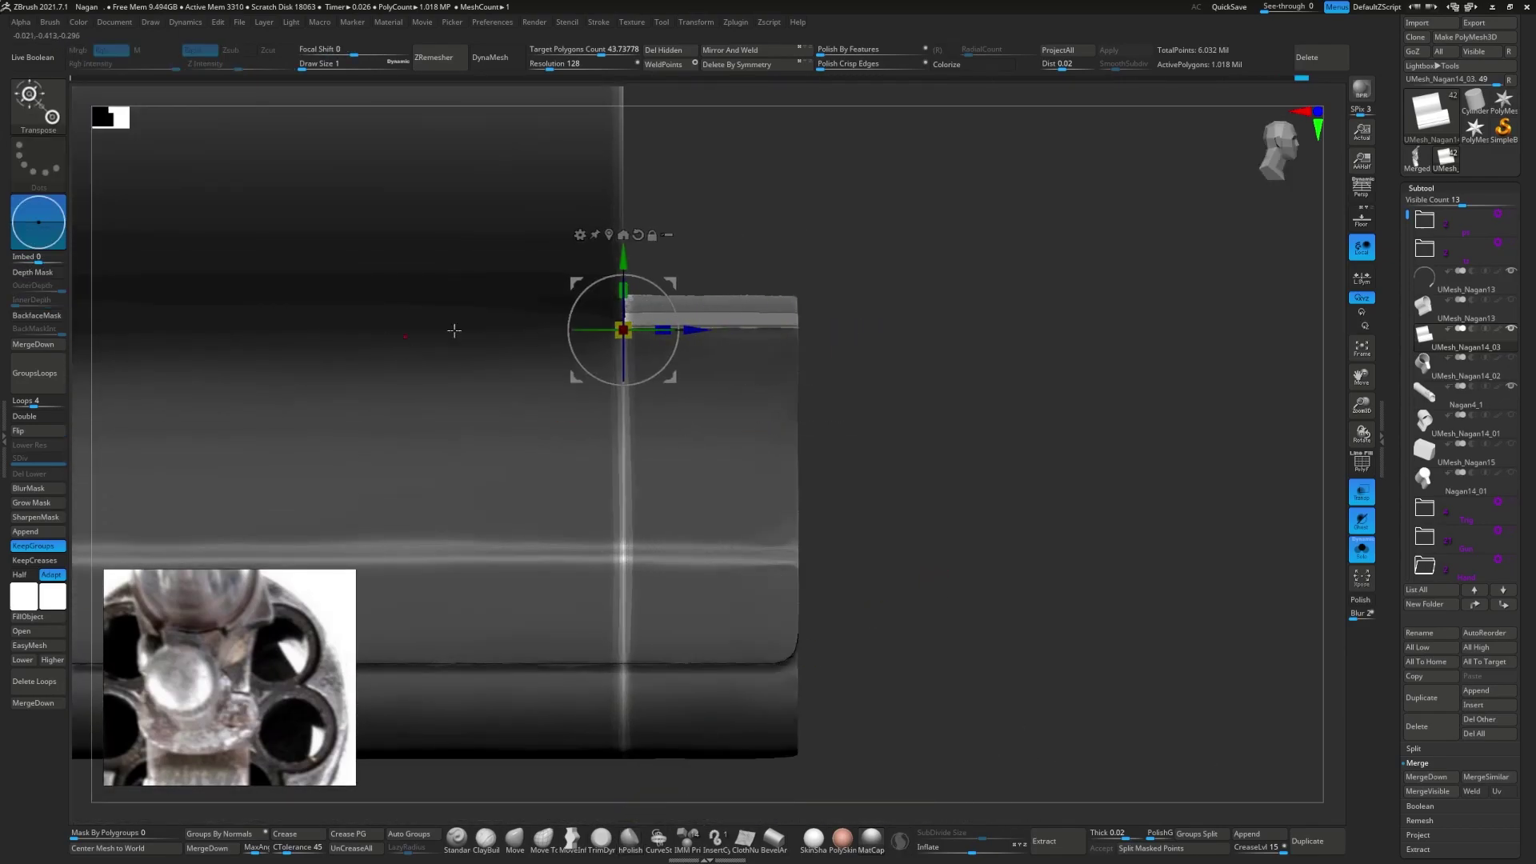
{"action": "mouse_move", "coordinate": [660, 332]}
{"action": "right_mouse_down"}
{"action": "mouse_move", "coordinate": [936, 526]}
{"action": "mouse_move", "coordinate": [717, 563]}
{"action": "right_mouse_up"}
{"action": "key", "text": "q"}
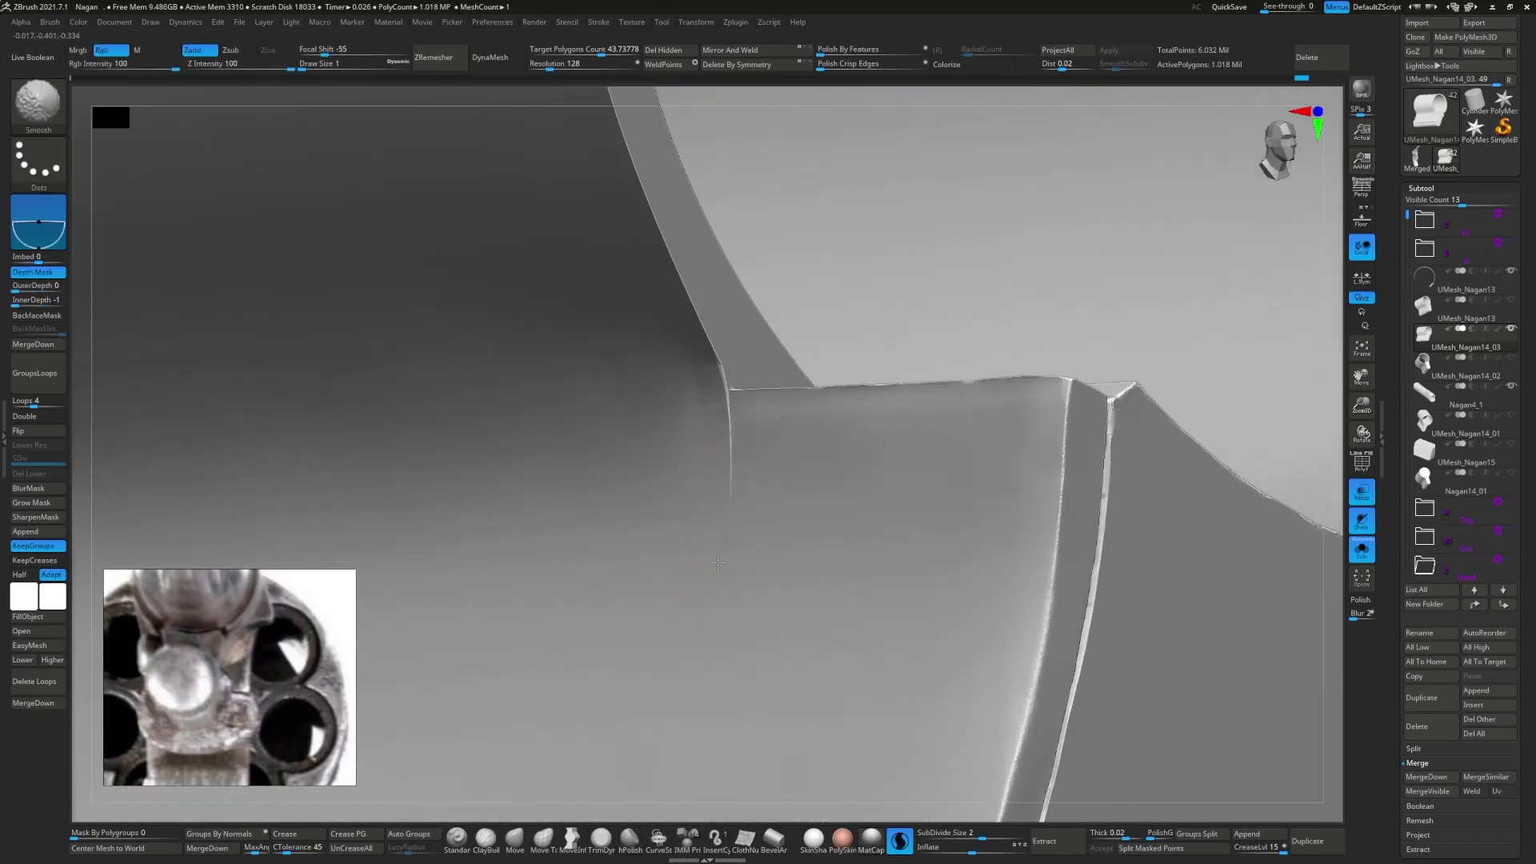
- Toggle PolyF to inspect the barrel seam's polygroups, then pick a ClayBuildup brush at size 1
{"action": "key", "text": "shift+f"}
{"action": "right_click_drag", "start_coordinate": [731, 508], "coordinate": [705, 513]}
{"action": "mouse_move", "coordinate": [699, 576]}
{"action": "right_mouse_down"}
{"action": "mouse_move", "coordinate": [707, 384]}
{"action": "mouse_move", "coordinate": [797, 483]}
{"action": "right_mouse_up"}
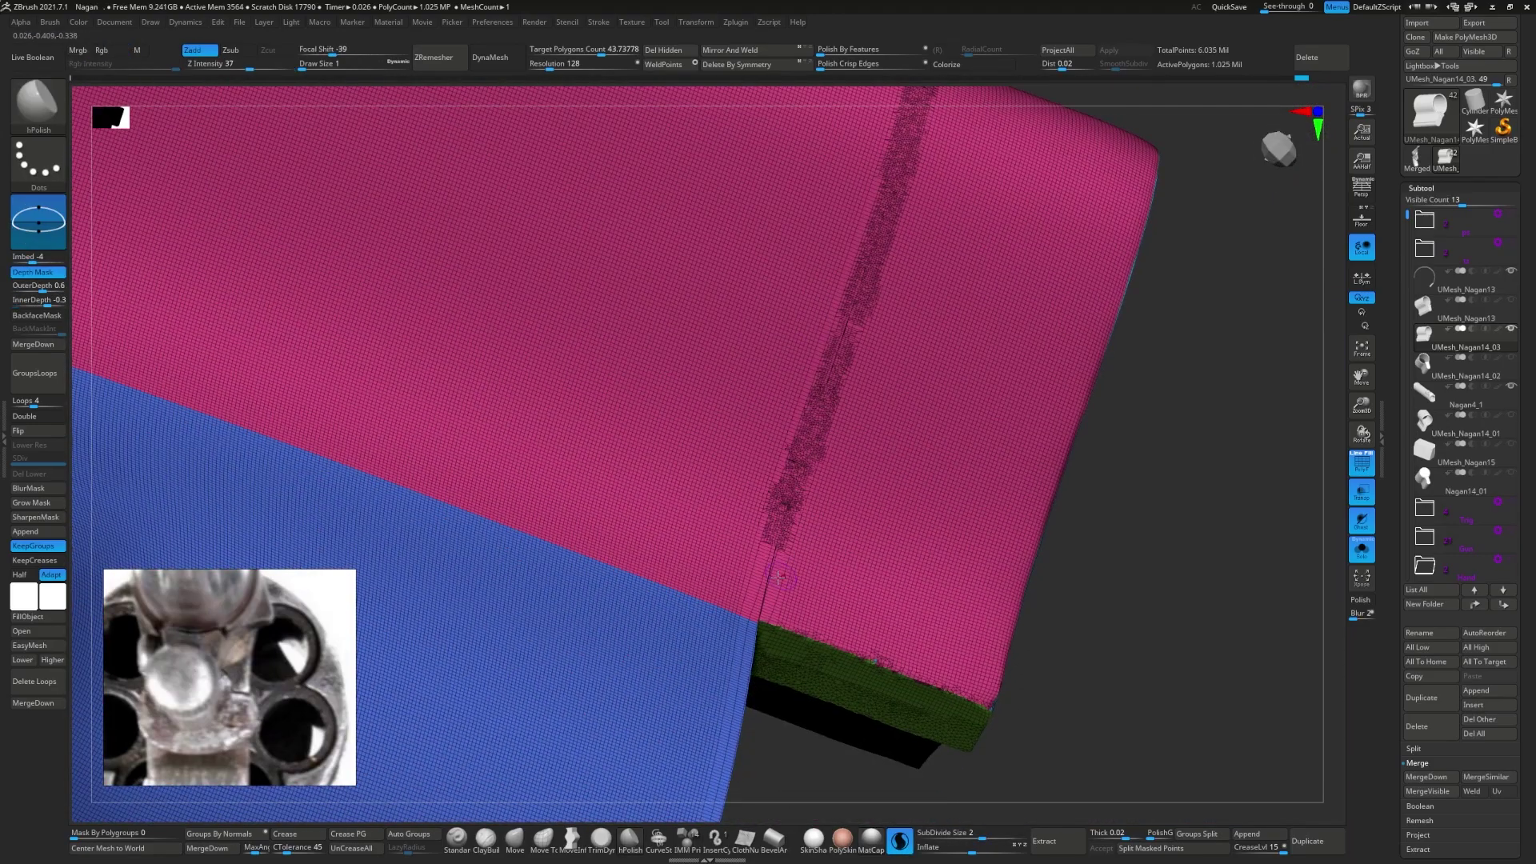
{"action": "key", "text": "shift+f"}
{"action": "mouse_move", "coordinate": [731, 591]}
{"action": "right_mouse_down", "text": "shift"}
{"action": "mouse_move", "coordinate": [840, 539]}
{"action": "mouse_move", "coordinate": [885, 355]}
{"action": "mouse_move", "coordinate": [836, 521]}
{"action": "mouse_move", "coordinate": [1079, 402]}
{"action": "mouse_move", "coordinate": [1085, 443]}
{"action": "mouse_move", "coordinate": [603, 717]}
{"action": "right_mouse_up", "text": "shift"}
{"action": "key", "text": "shift+f"}
{"action": "key", "text": "shift+f"}
{"action": "key", "text": "b"}
{"action": "key", "text": "c"}
{"action": "key", "text": "b"}
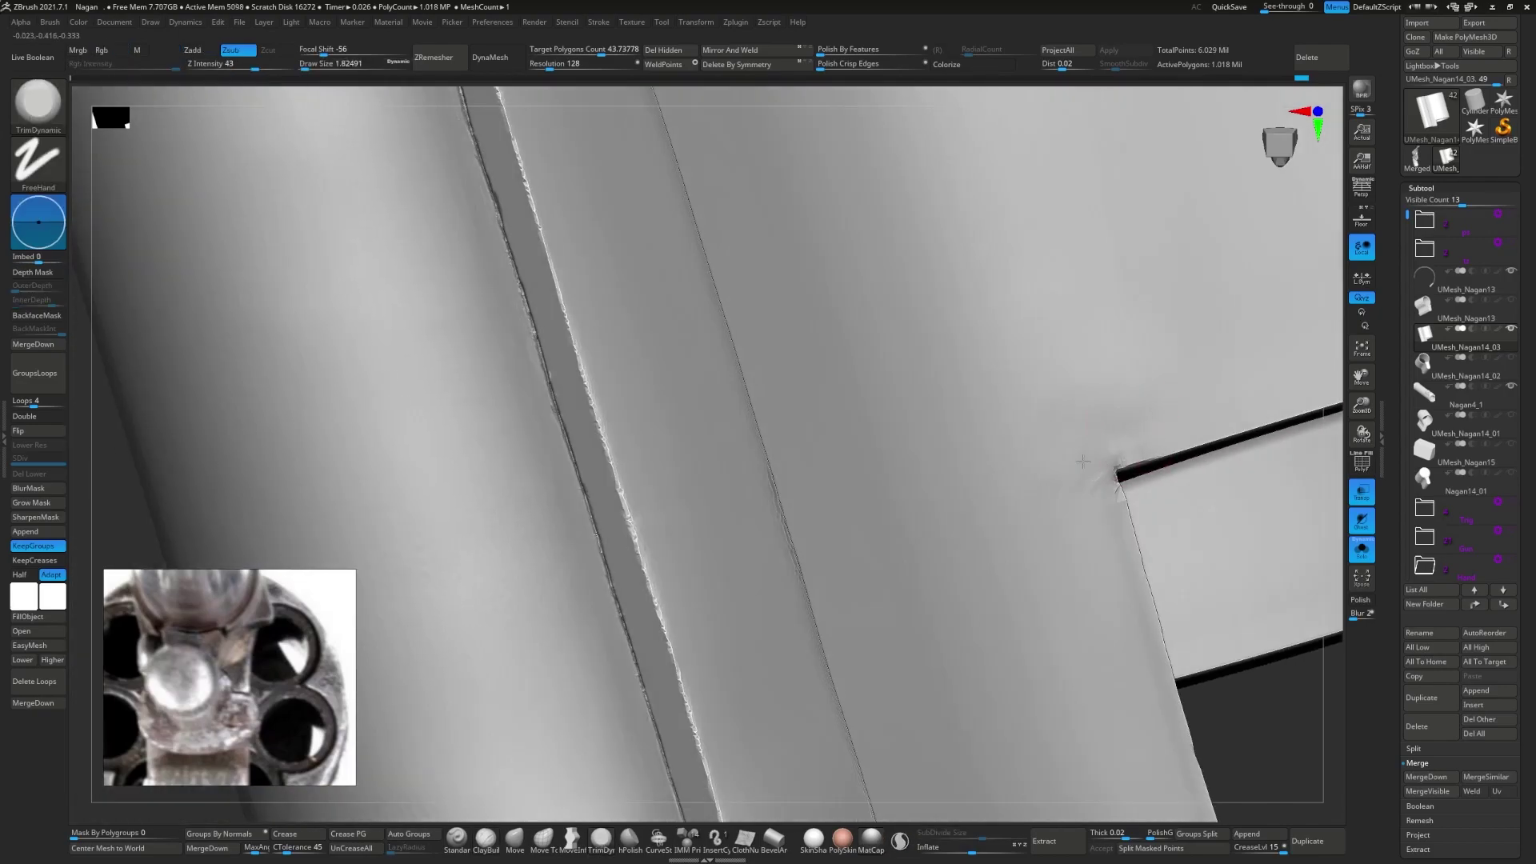
- Frame the mesh and orbit to an angled close-up of the ledge edge at the ring junction
{"action": "mouse_move", "coordinate": [1151, 393]}
{"action": "right_mouse_down"}
{"action": "mouse_move", "coordinate": [1069, 507]}
{"action": "mouse_move", "coordinate": [944, 448]}
{"action": "right_mouse_up"}
{"action": "key", "text": "f"}
{"action": "scroll", "coordinate": [1006, 478], "scroll_direction": "up", "scroll_amount": 5}
{"action": "key", "text": "f"}
{"action": "scroll", "coordinate": [944, 448], "scroll_direction": "up", "scroll_amount": 5}
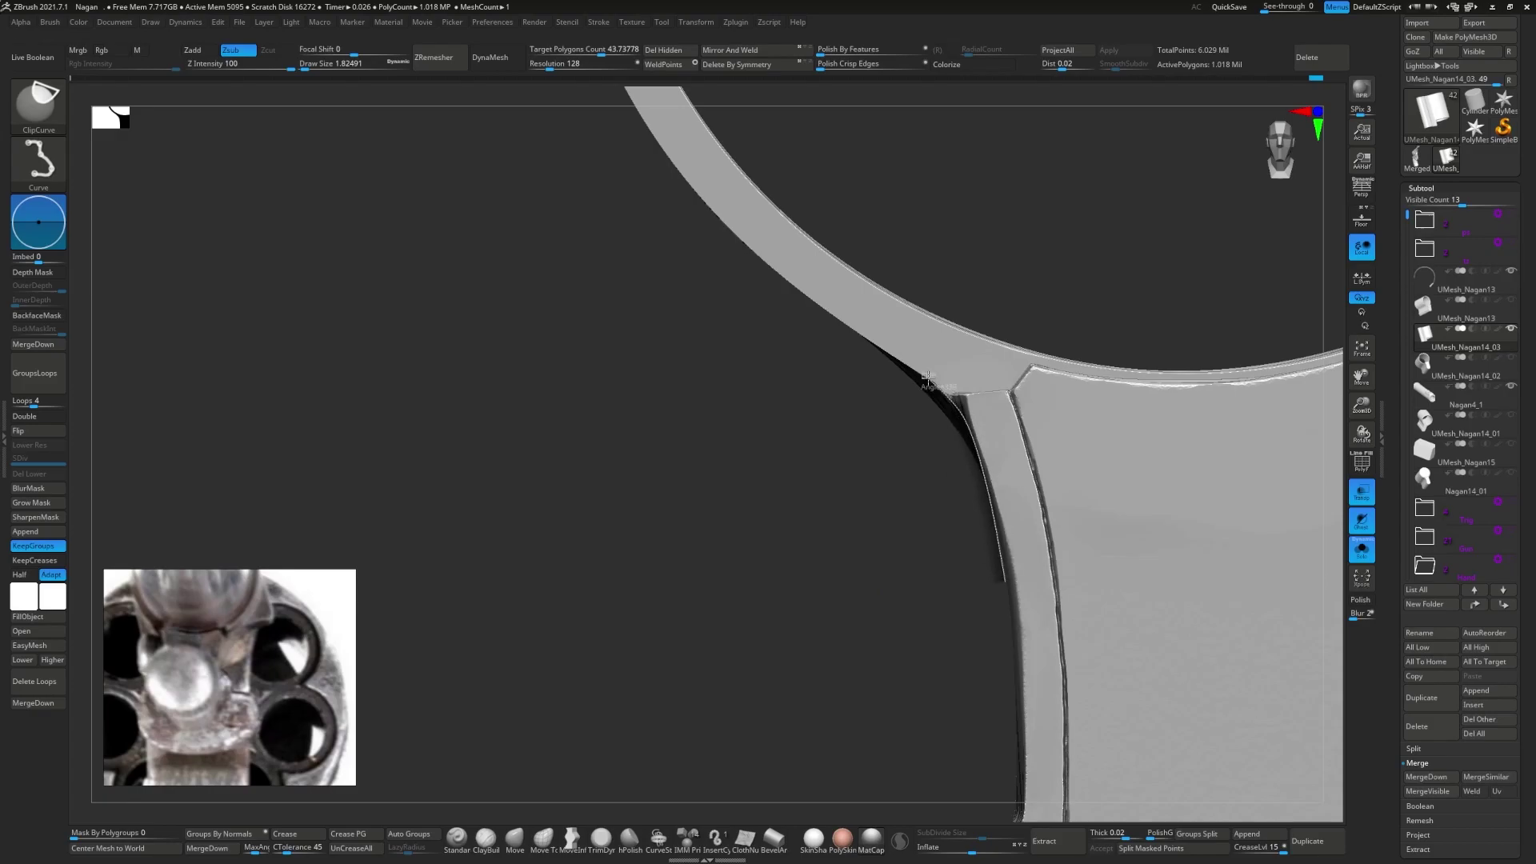
{"action": "mouse_move", "coordinate": [830, 315]}
{"action": "right_mouse_down"}
{"action": "mouse_move", "coordinate": [748, 462]}
{"action": "mouse_move", "coordinate": [740, 401]}
{"action": "right_mouse_up"}
{"action": "scroll", "coordinate": [741, 401], "scroll_direction": "up", "scroll_amount": 5}
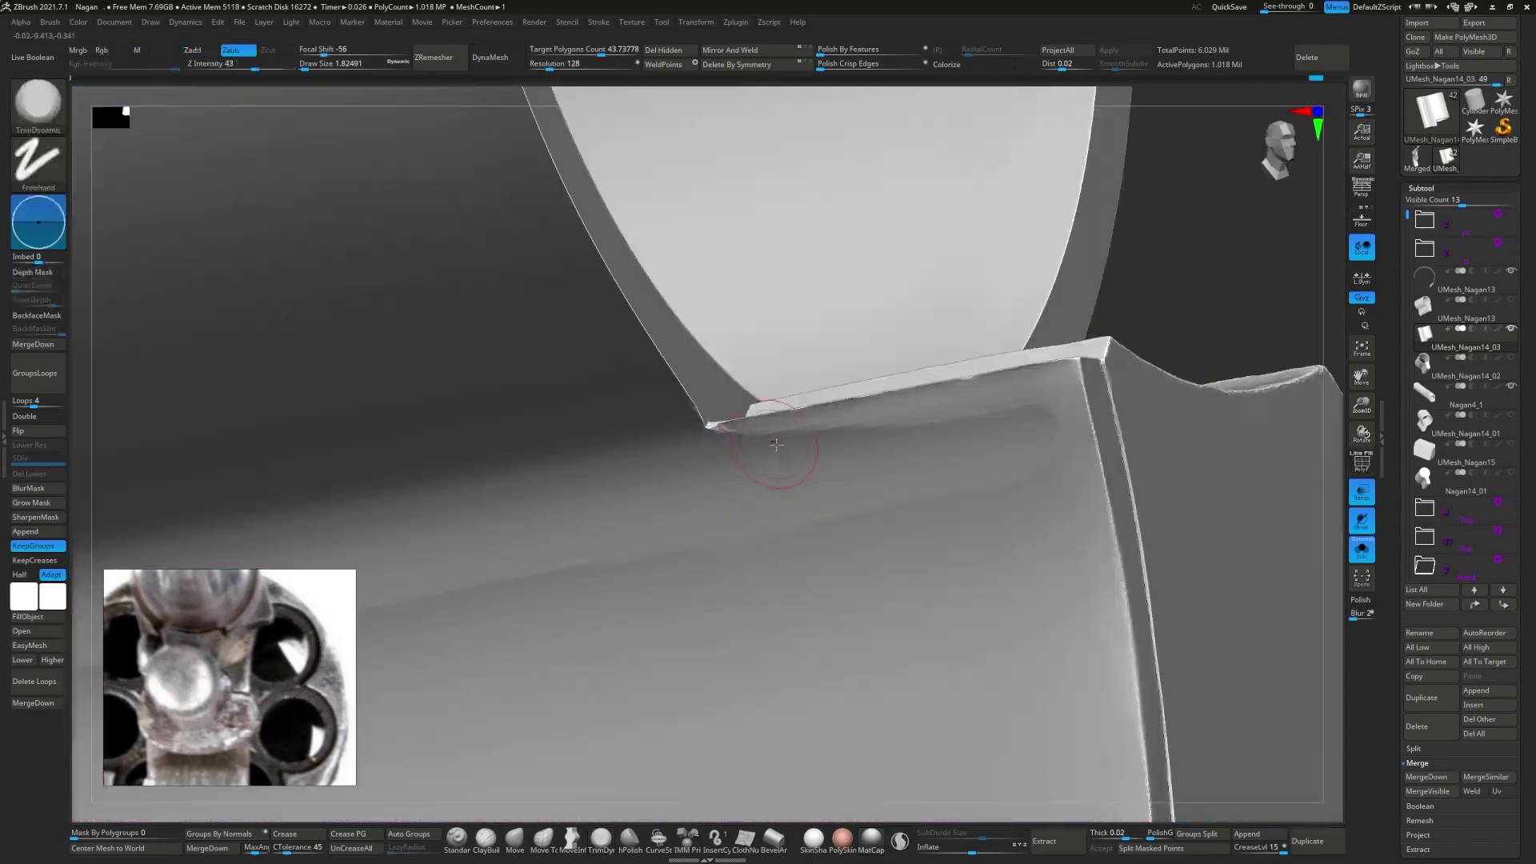
{"action": "right_click_drag", "start_coordinate": [782, 453], "coordinate": [883, 800]}
{"action": "mouse_move", "coordinate": [812, 274]}
{"action": "right_mouse_down", "text": "shift"}
{"action": "mouse_move", "coordinate": [812, 508]}
{"action": "mouse_move", "coordinate": [871, 607]}
{"action": "right_mouse_up", "text": "shift"}
{"action": "right_click_drag", "start_coordinate": [807, 557], "coordinate": [1014, 645]}
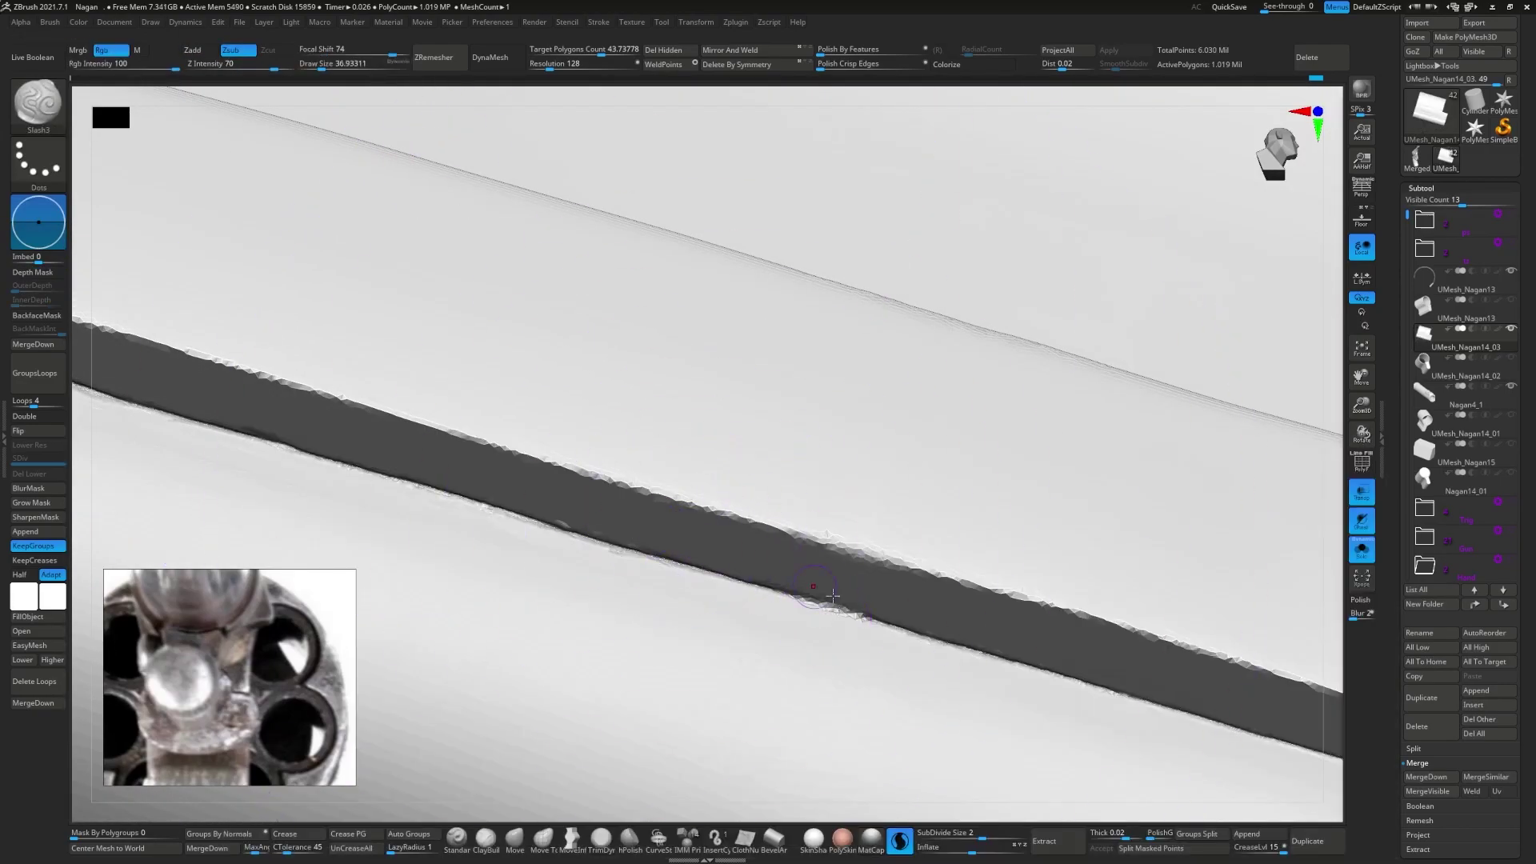
- Turn off Sculptris Pro, enlarge the brush and start smoothing the face near the step
{"action": "right_click_drag", "start_coordinate": [833, 596], "coordinate": [796, 436]}
{"action": "key", "text": "shift+f"}
{"action": "key", "text": "s"}
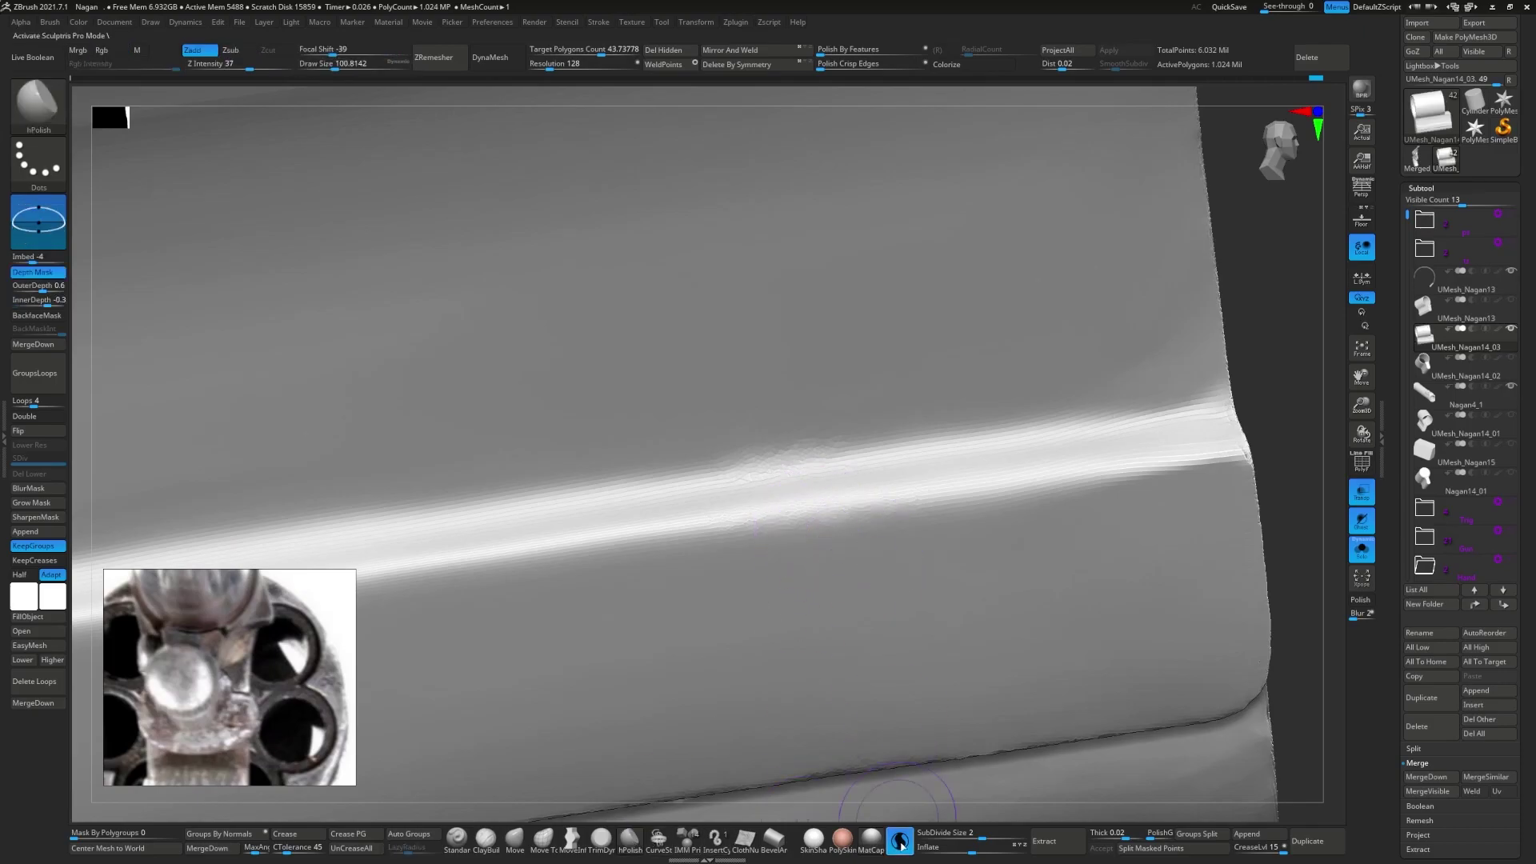
{"action": "left_click", "coordinate": [900, 840]}
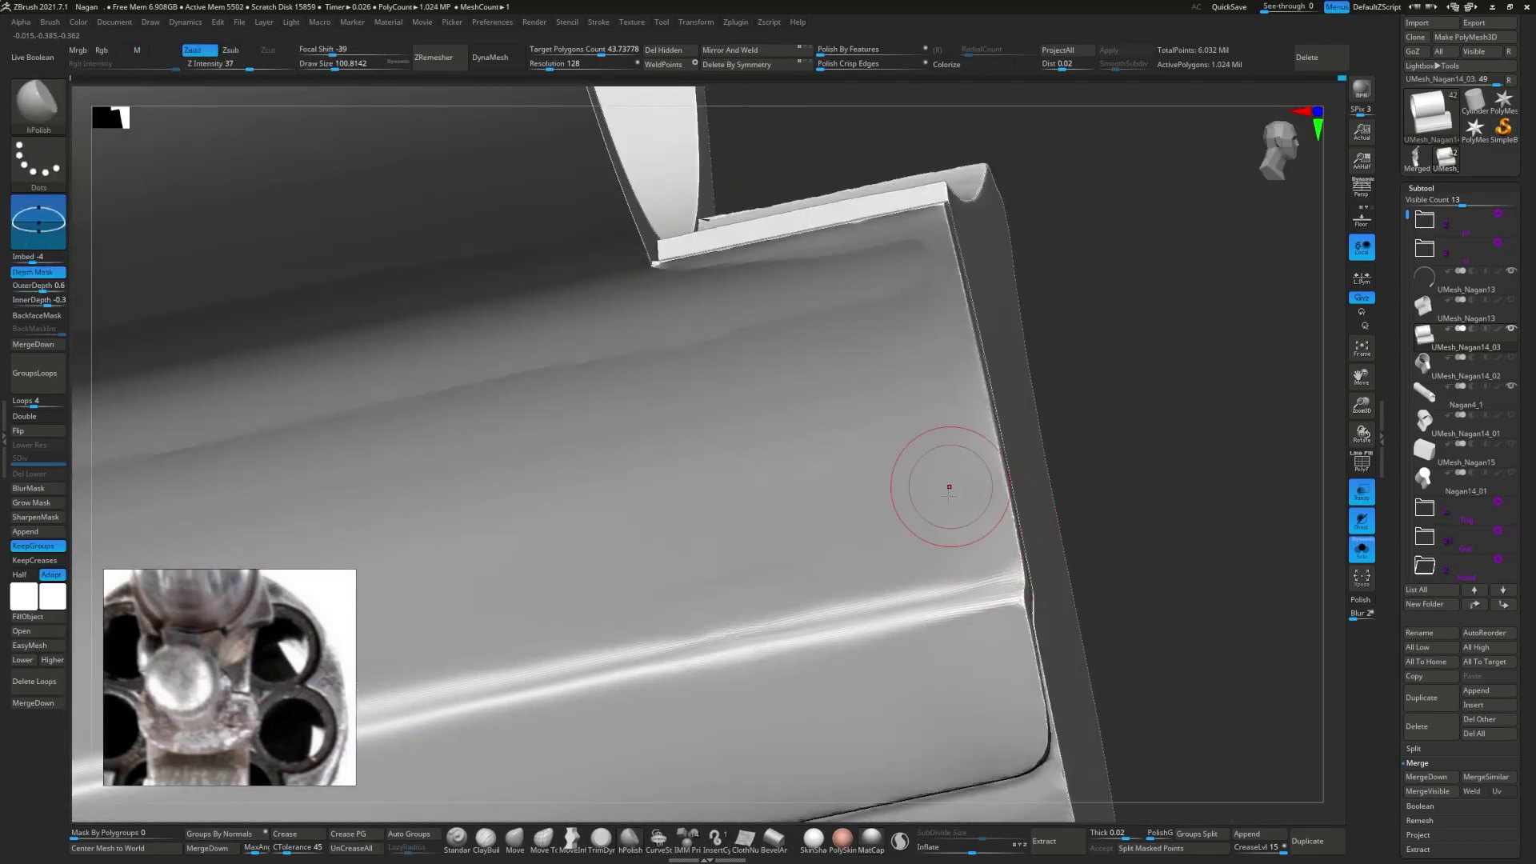
{"action": "right_click_drag", "start_coordinate": [948, 489], "coordinate": [923, 343]}
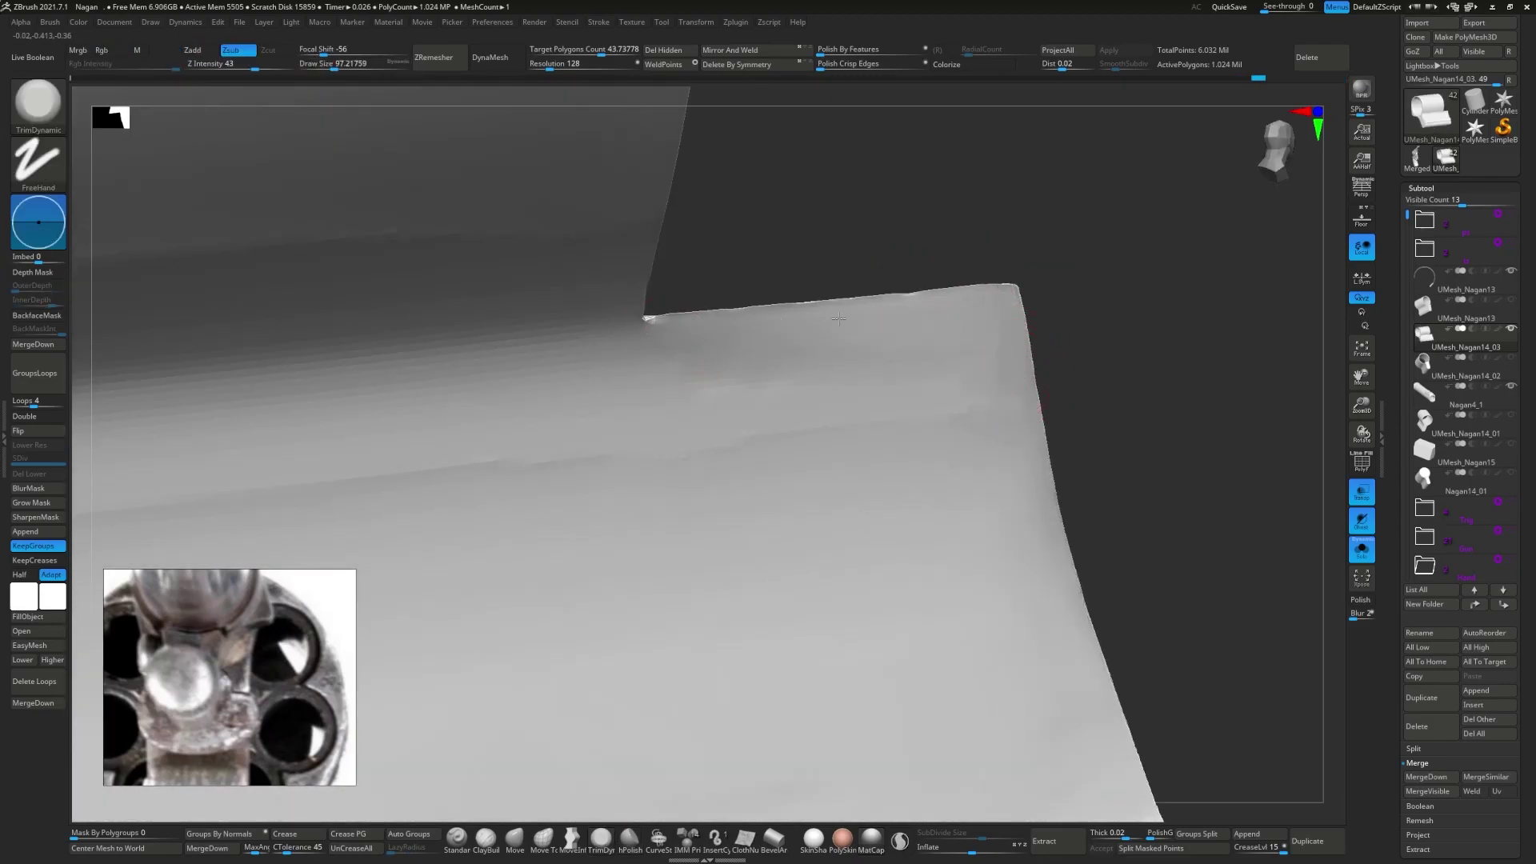
{"action": "right_click_drag", "start_coordinate": [966, 400], "coordinate": [841, 413]}
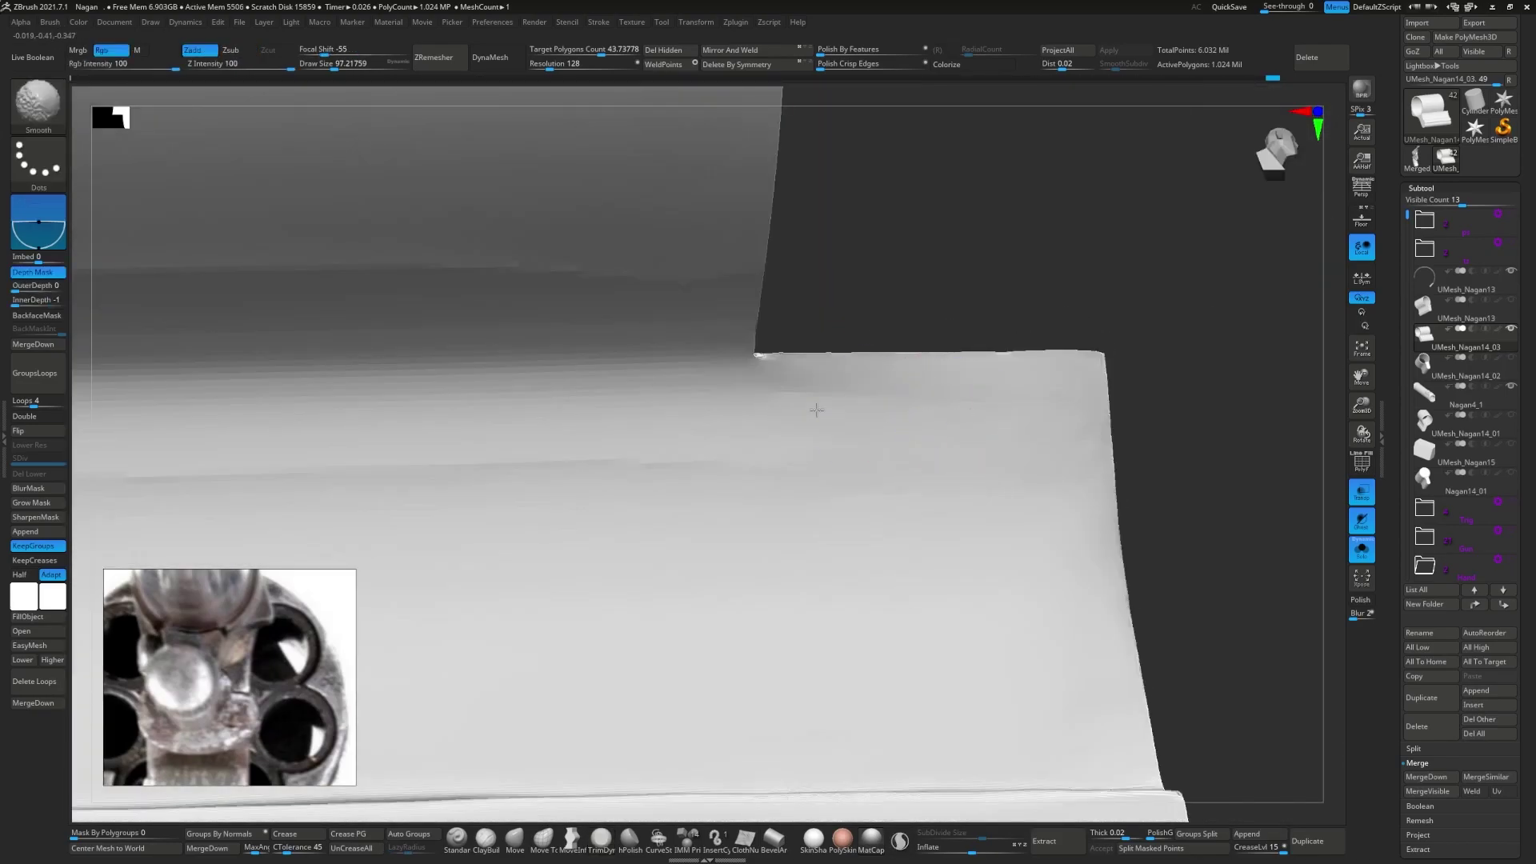
{"action": "key", "text": "shift"}
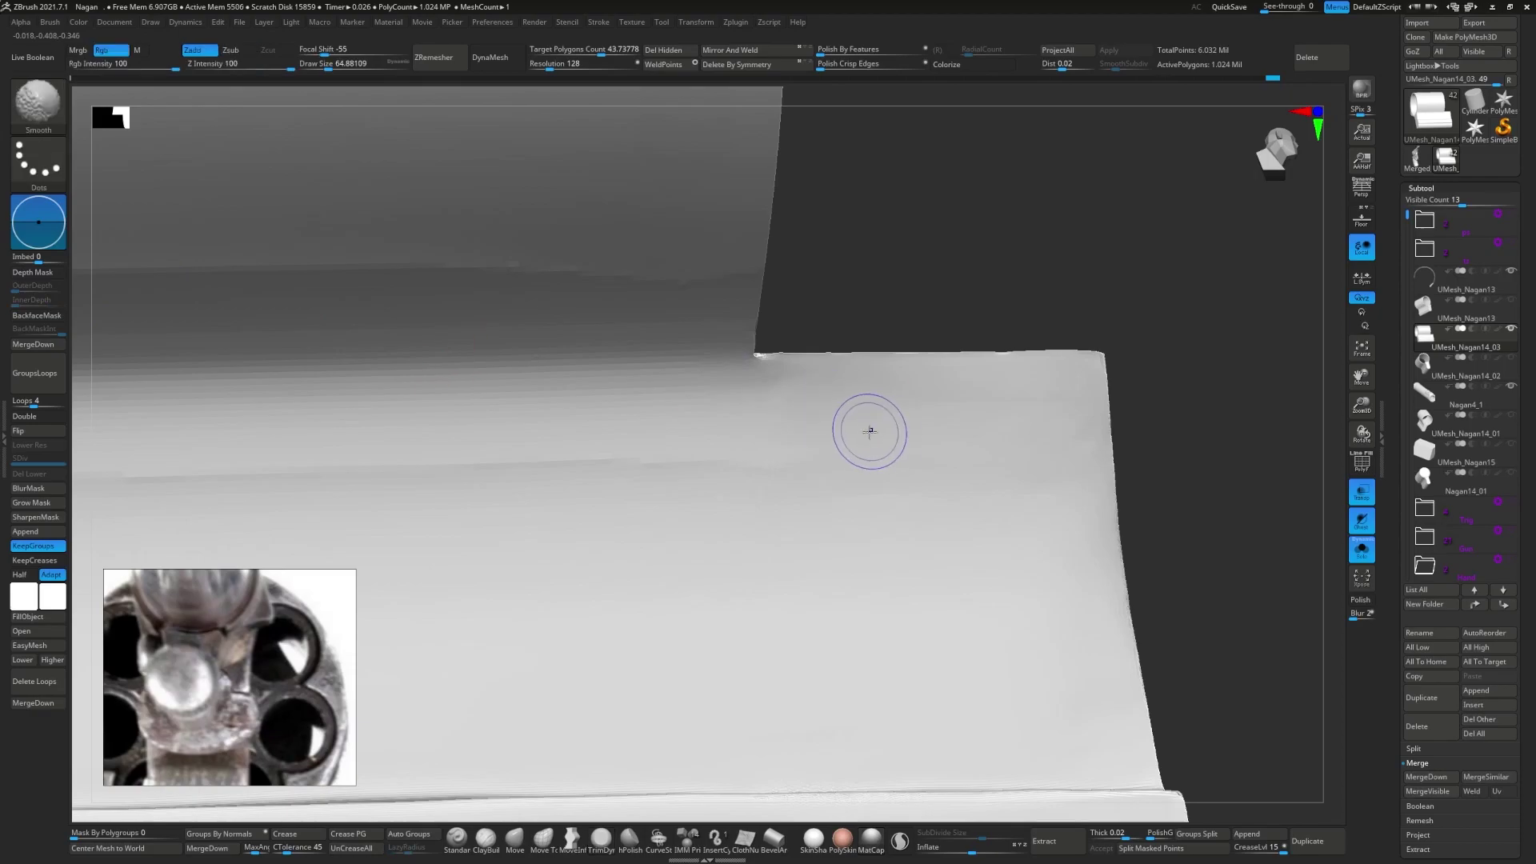
- Smooth the top face while orbiting through side and oblique views of the part
{"action": "right_click_drag", "start_coordinate": [654, 473], "coordinate": [788, 433]}
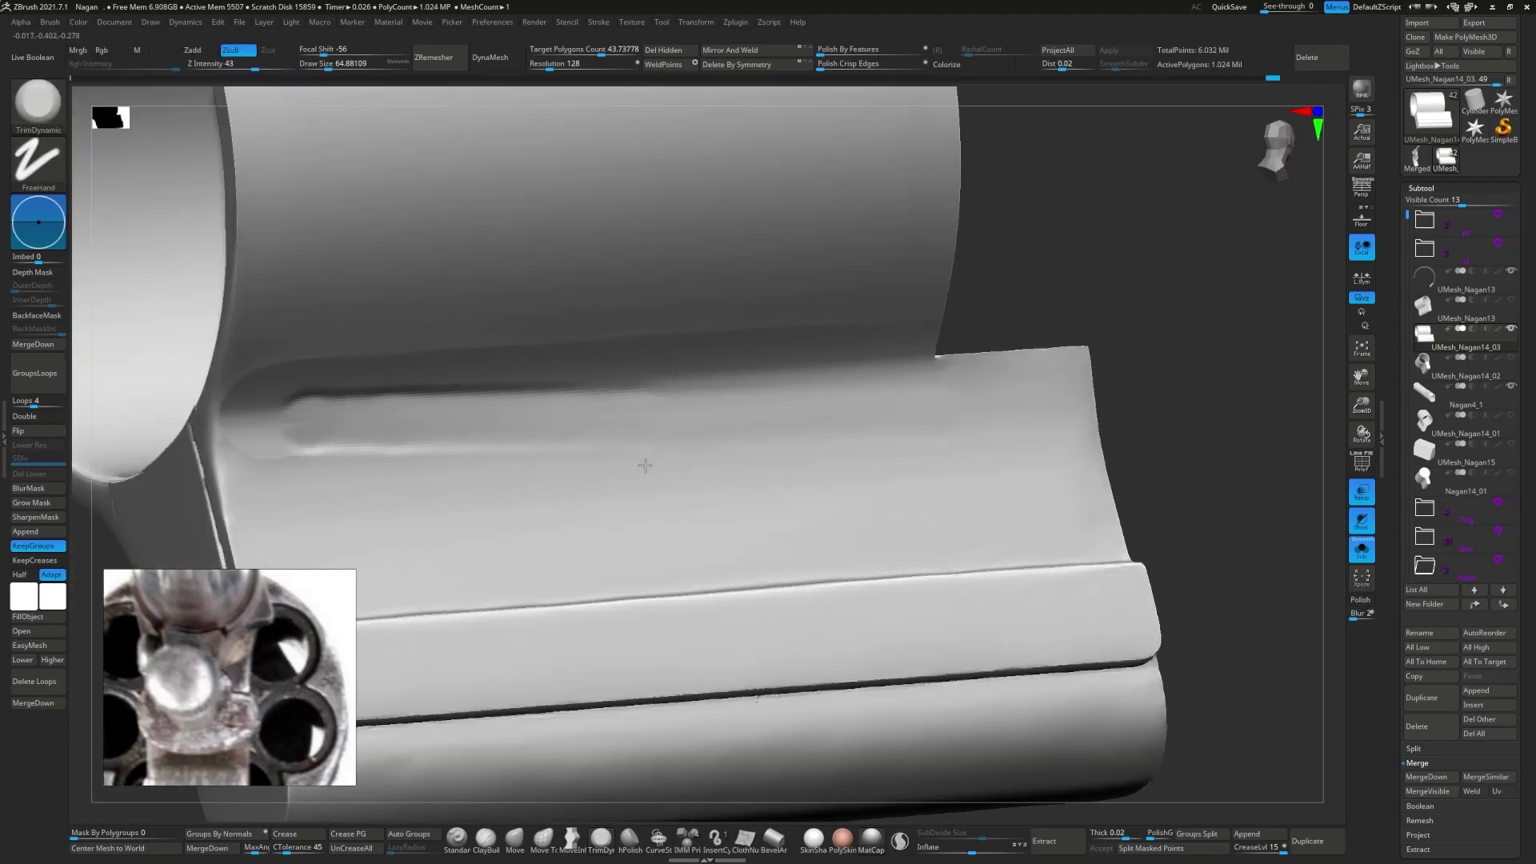
{"action": "right_click_drag", "start_coordinate": [698, 545], "coordinate": [776, 432], "text": "shift"}
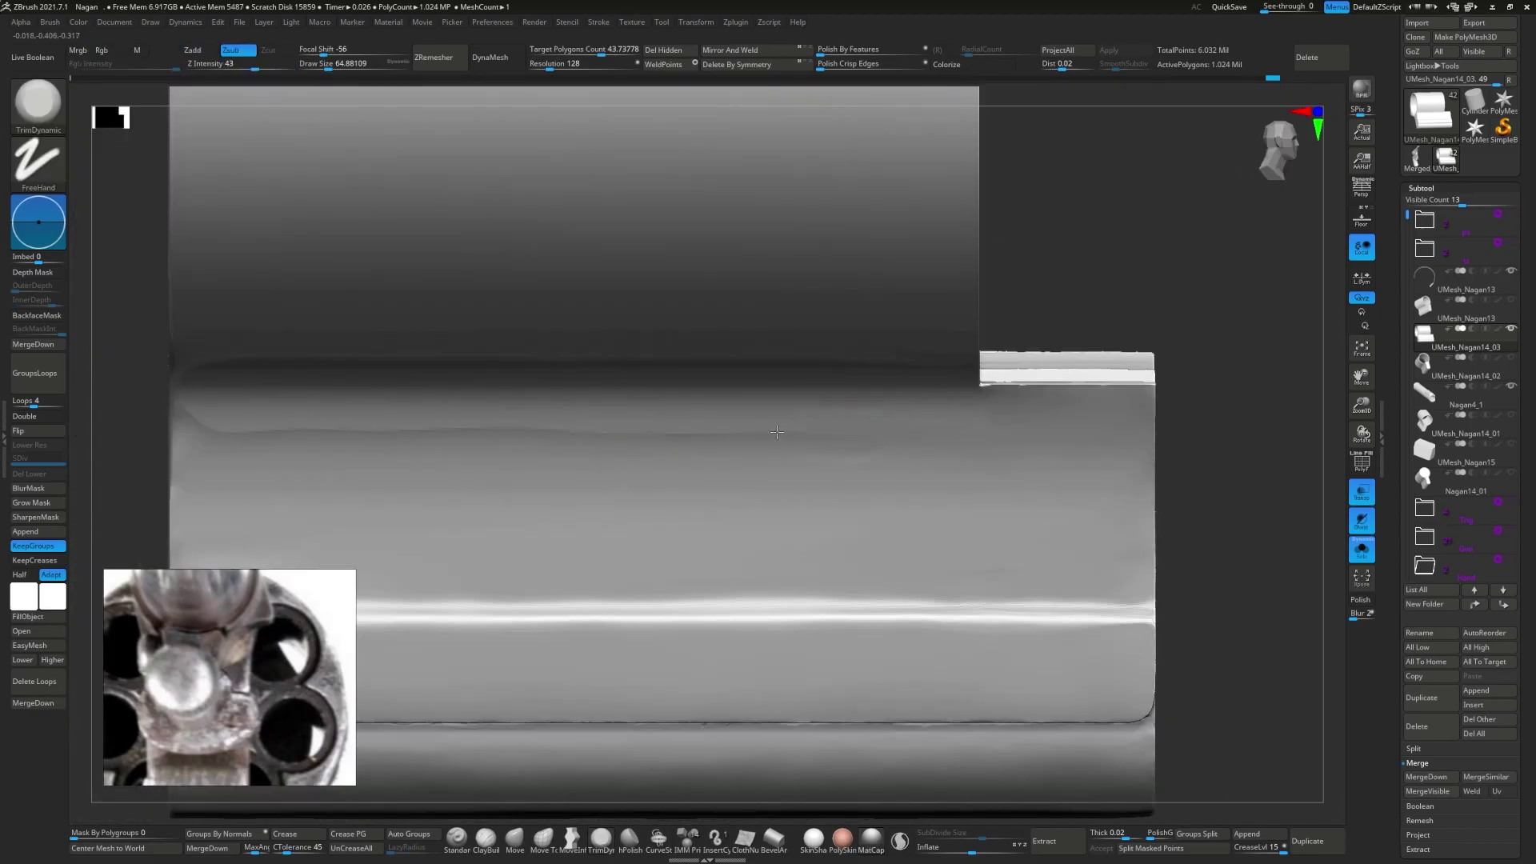
{"action": "right_click_drag", "start_coordinate": [242, 484], "coordinate": [210, 420]}
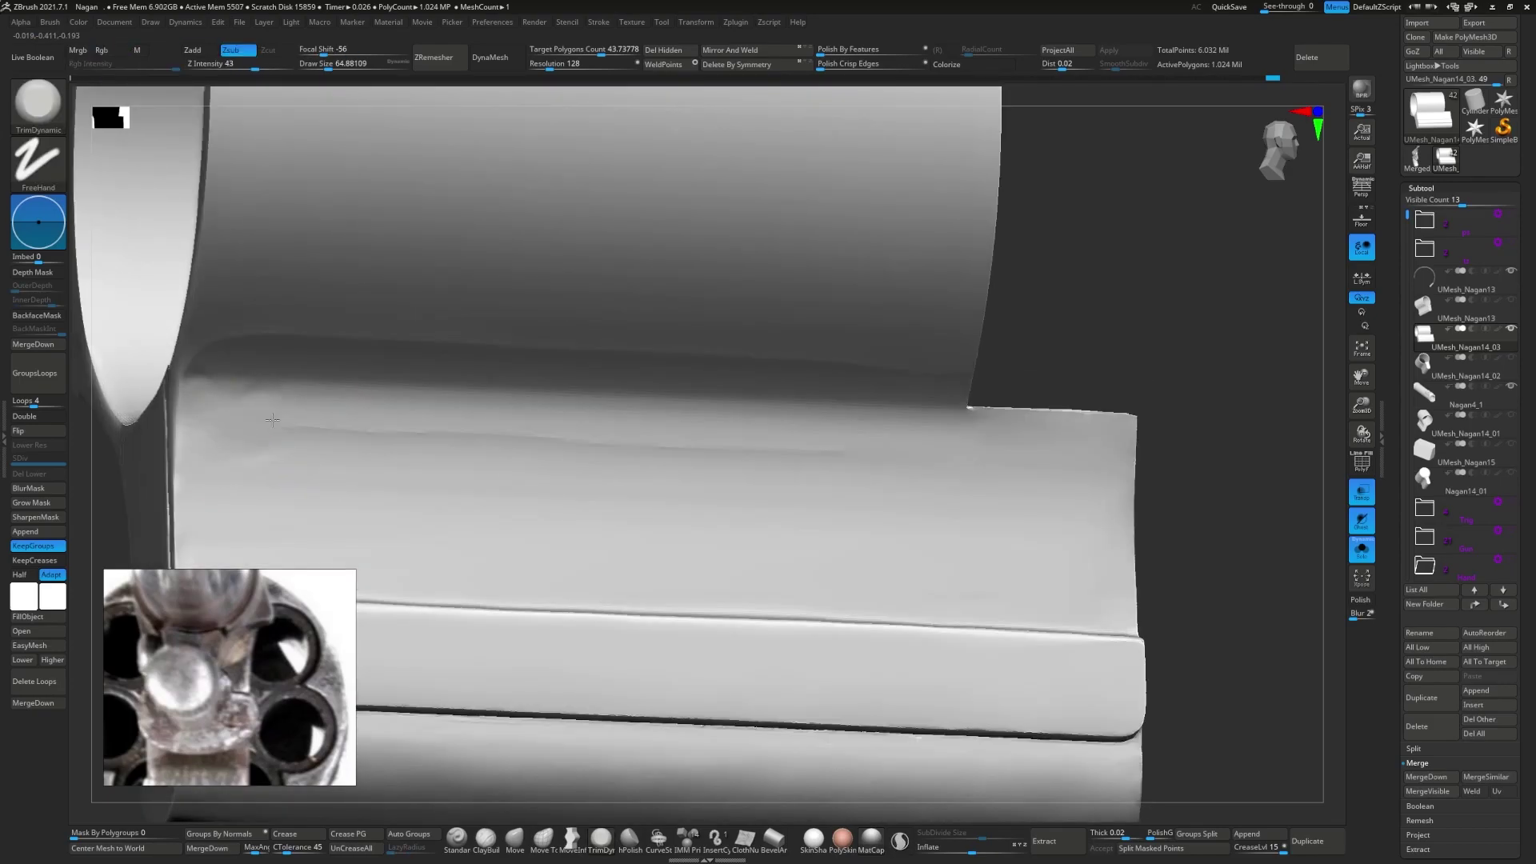
{"action": "right_click_drag", "start_coordinate": [606, 443], "coordinate": [920, 380]}
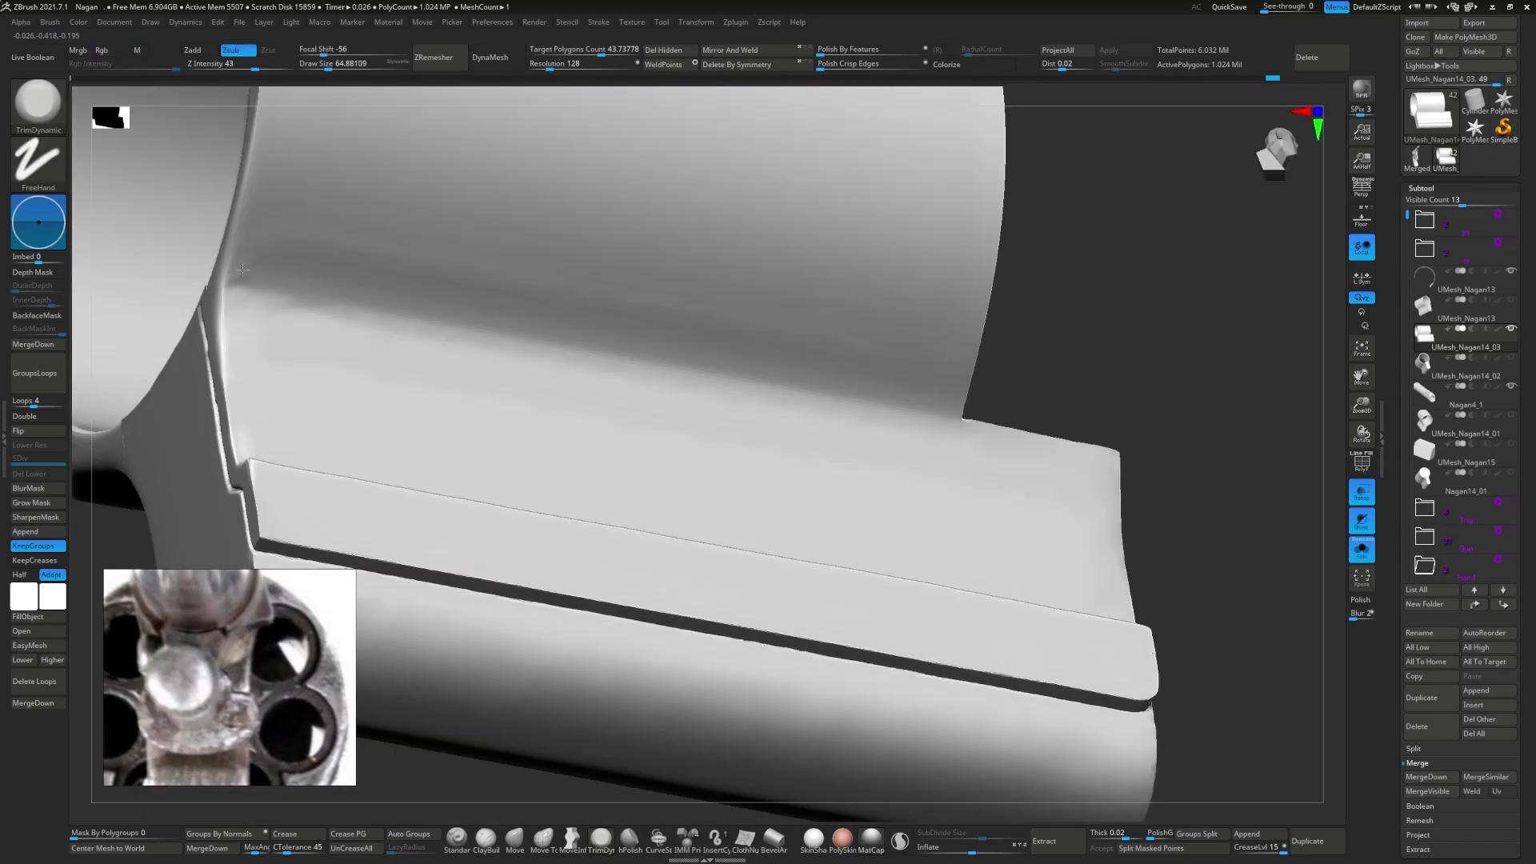
{"action": "right_click_drag", "start_coordinate": [242, 271], "coordinate": [944, 382]}
{"action": "right_click_drag", "start_coordinate": [575, 290], "coordinate": [391, 377]}
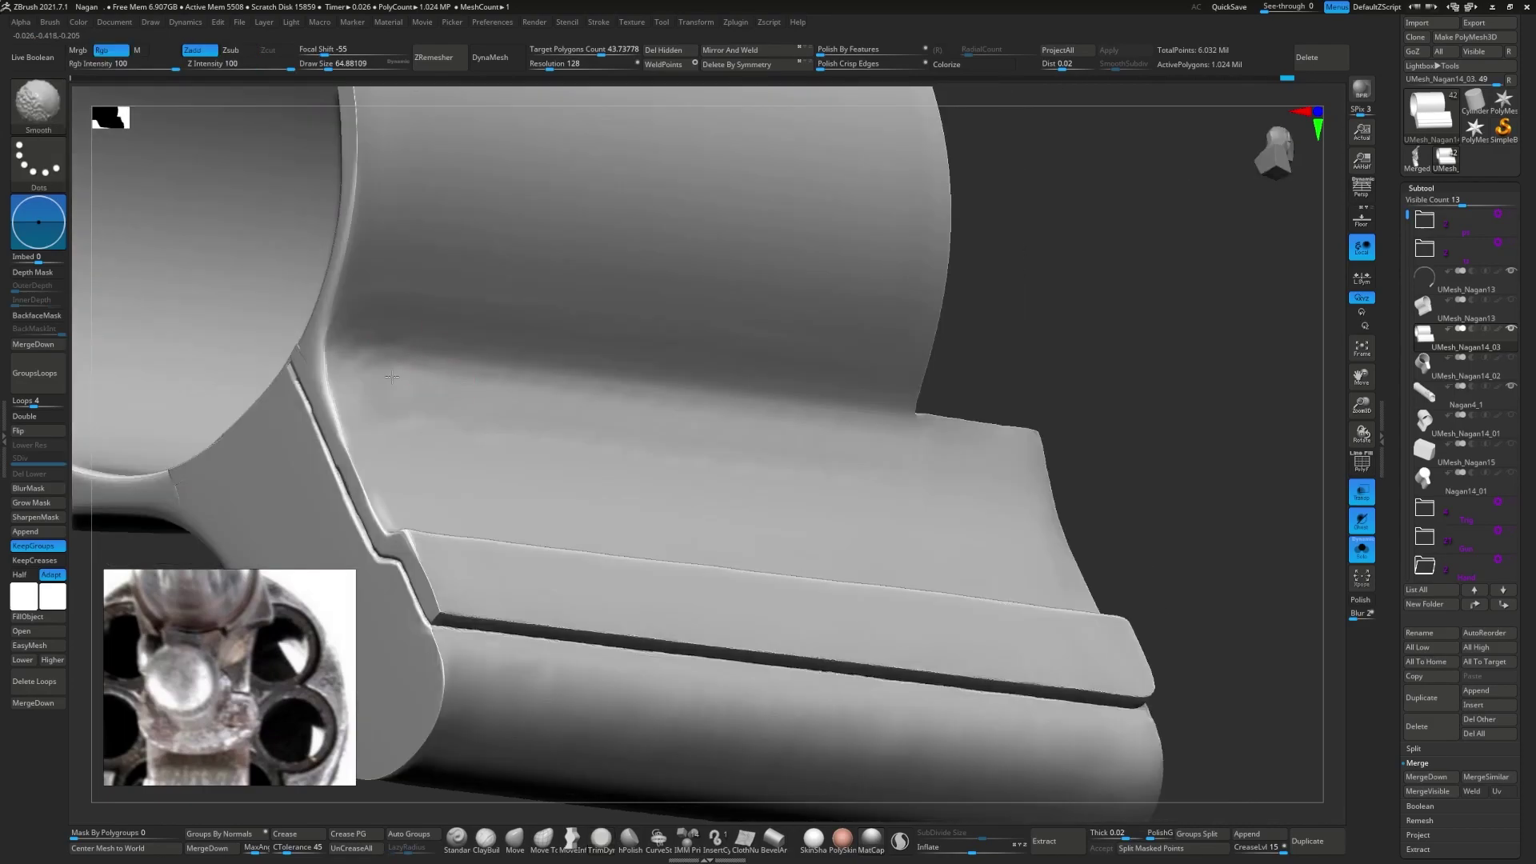
{"action": "right_click_drag", "start_coordinate": [807, 491], "coordinate": [801, 480], "text": "shift"}
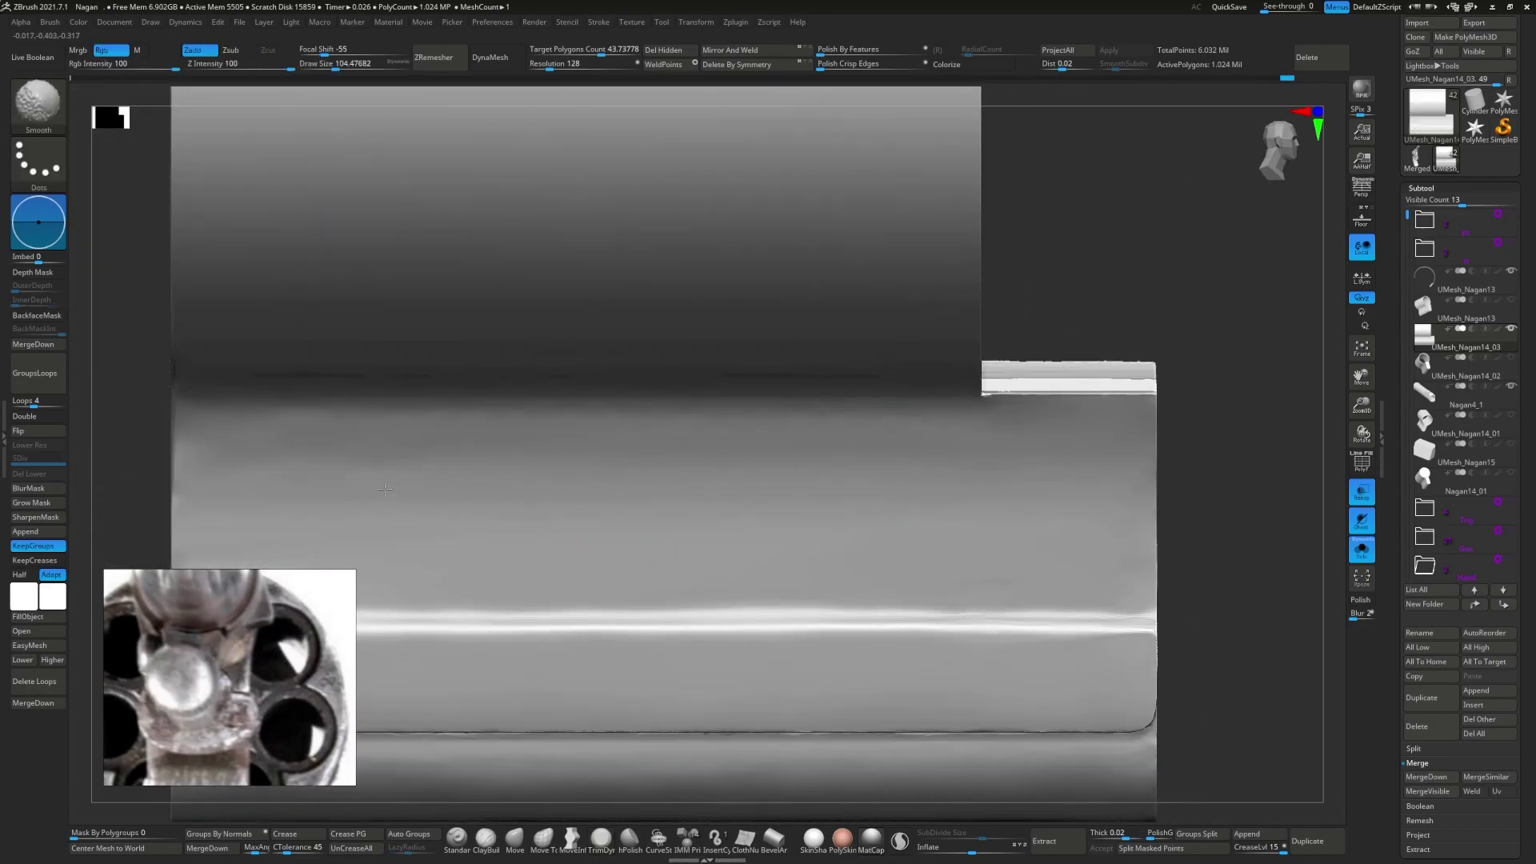
{"action": "right_click_drag", "start_coordinate": [692, 457], "coordinate": [965, 416]}
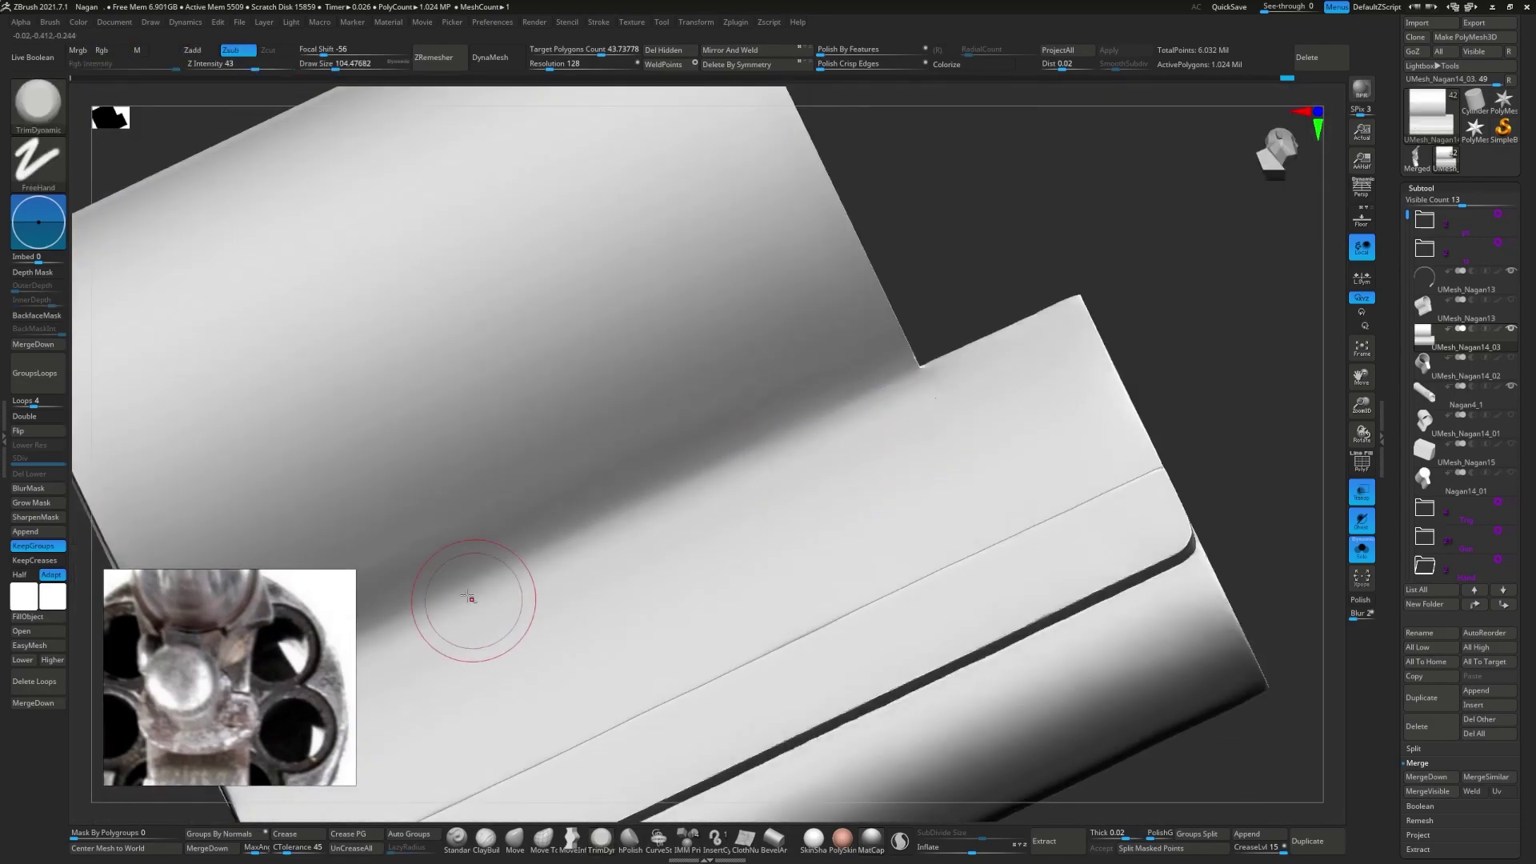
- Preview the part with a reflective material, then a grey material
{"action": "right_click_drag", "start_coordinate": [468, 597], "coordinate": [405, 543], "text": "shift"}
{"action": "key", "text": "f"}
{"action": "key", "text": "m"}
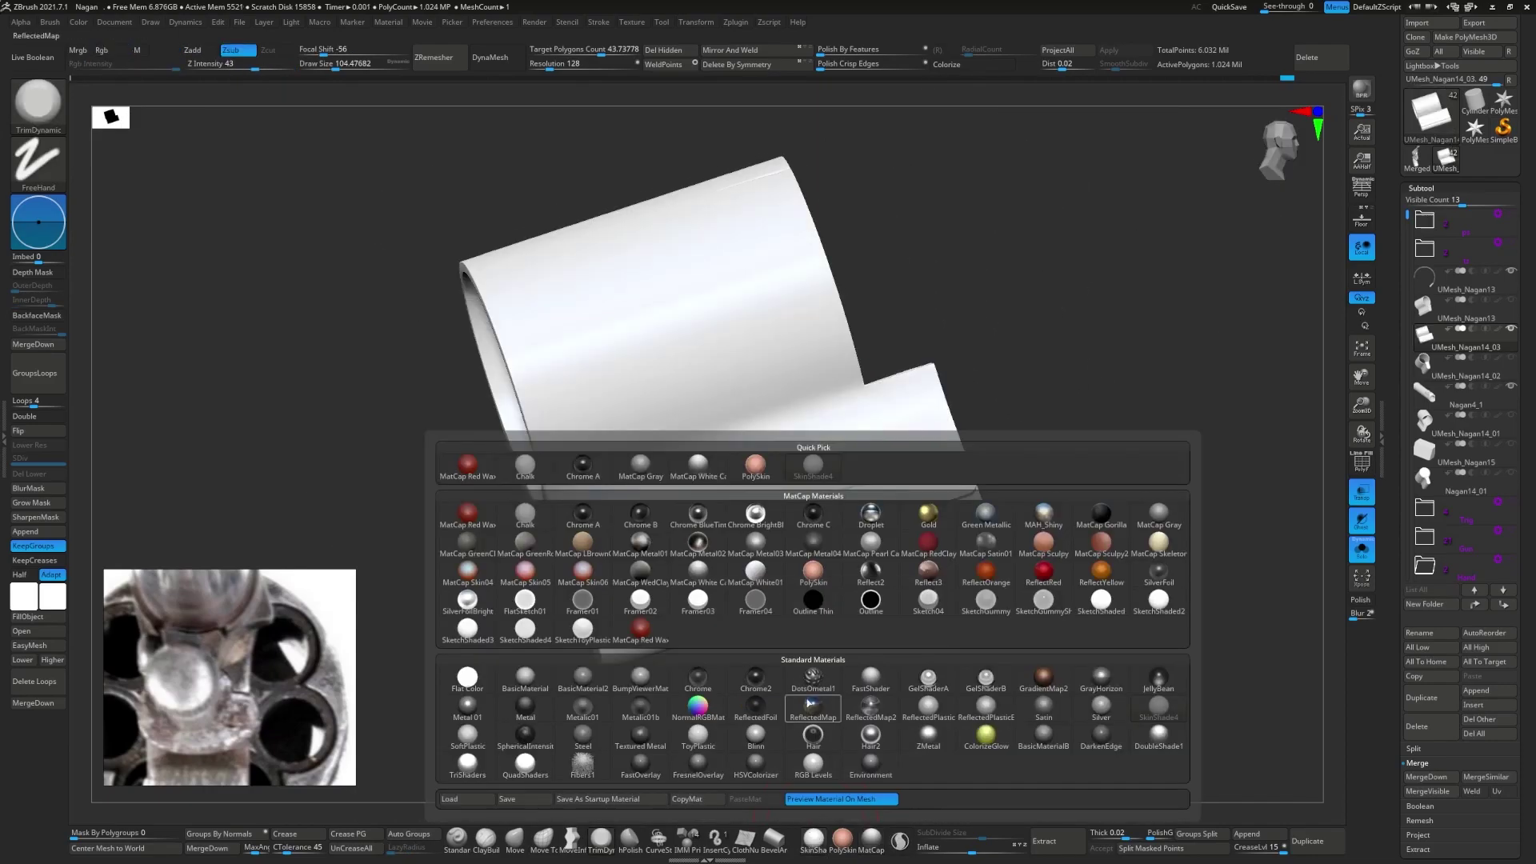
{"action": "left_click", "coordinate": [803, 432]}
{"action": "right_click_drag", "start_coordinate": [803, 431], "coordinate": [756, 432]}
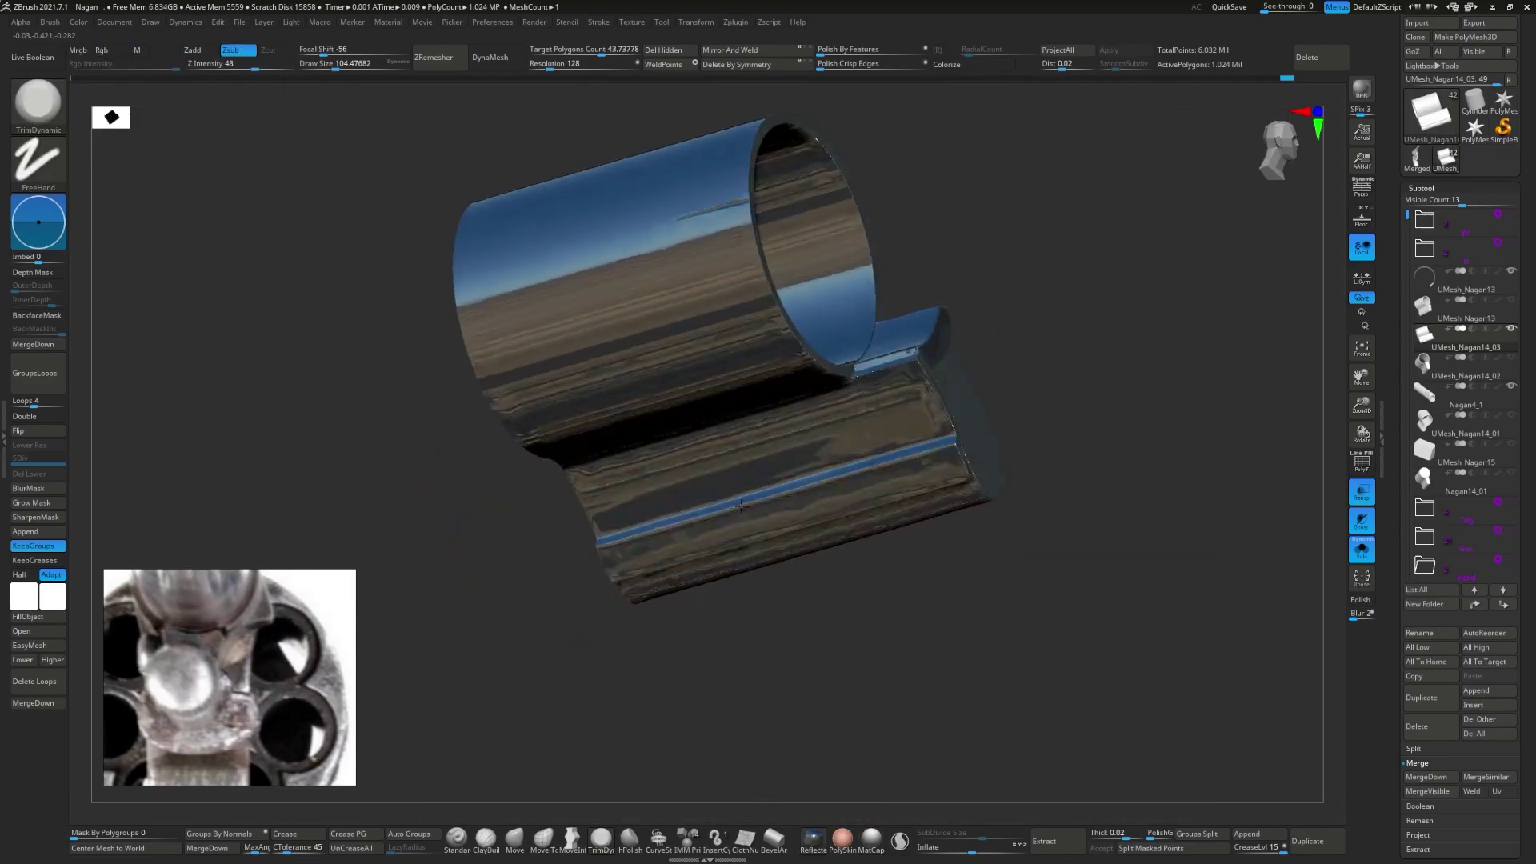
{"action": "key", "text": "m"}
{"action": "left_click", "coordinate": [720, 460]}
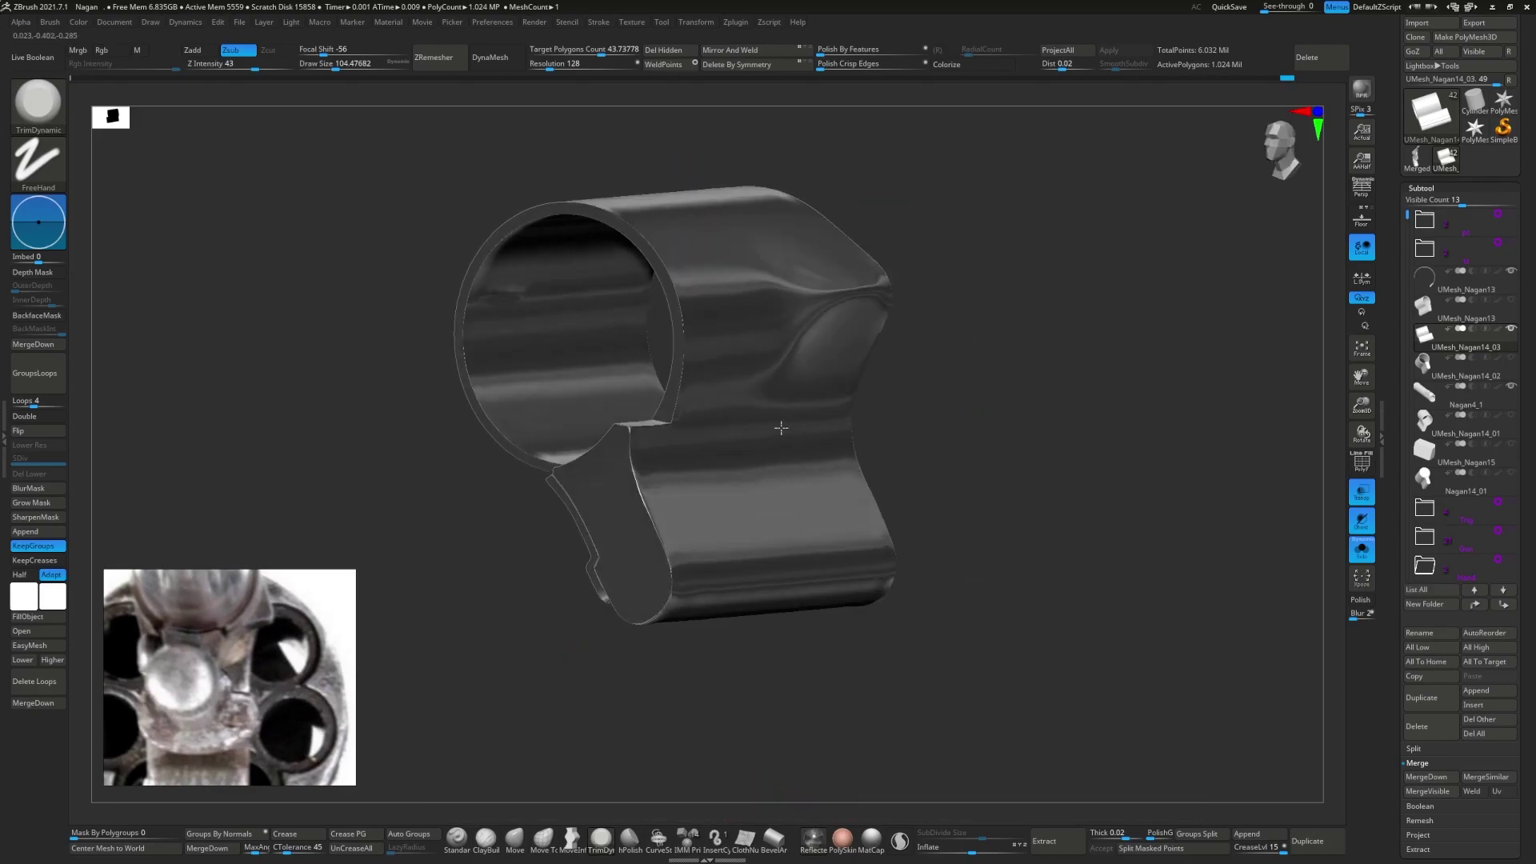
{"action": "mouse_move", "coordinate": [720, 460]}
{"action": "right_mouse_down"}
{"action": "mouse_move", "coordinate": [671, 472]}
{"action": "mouse_move", "coordinate": [853, 492]}
{"action": "right_mouse_up"}
- Apply the JellyBean material, then try another material on the cylinder
{"action": "key", "text": "s"}
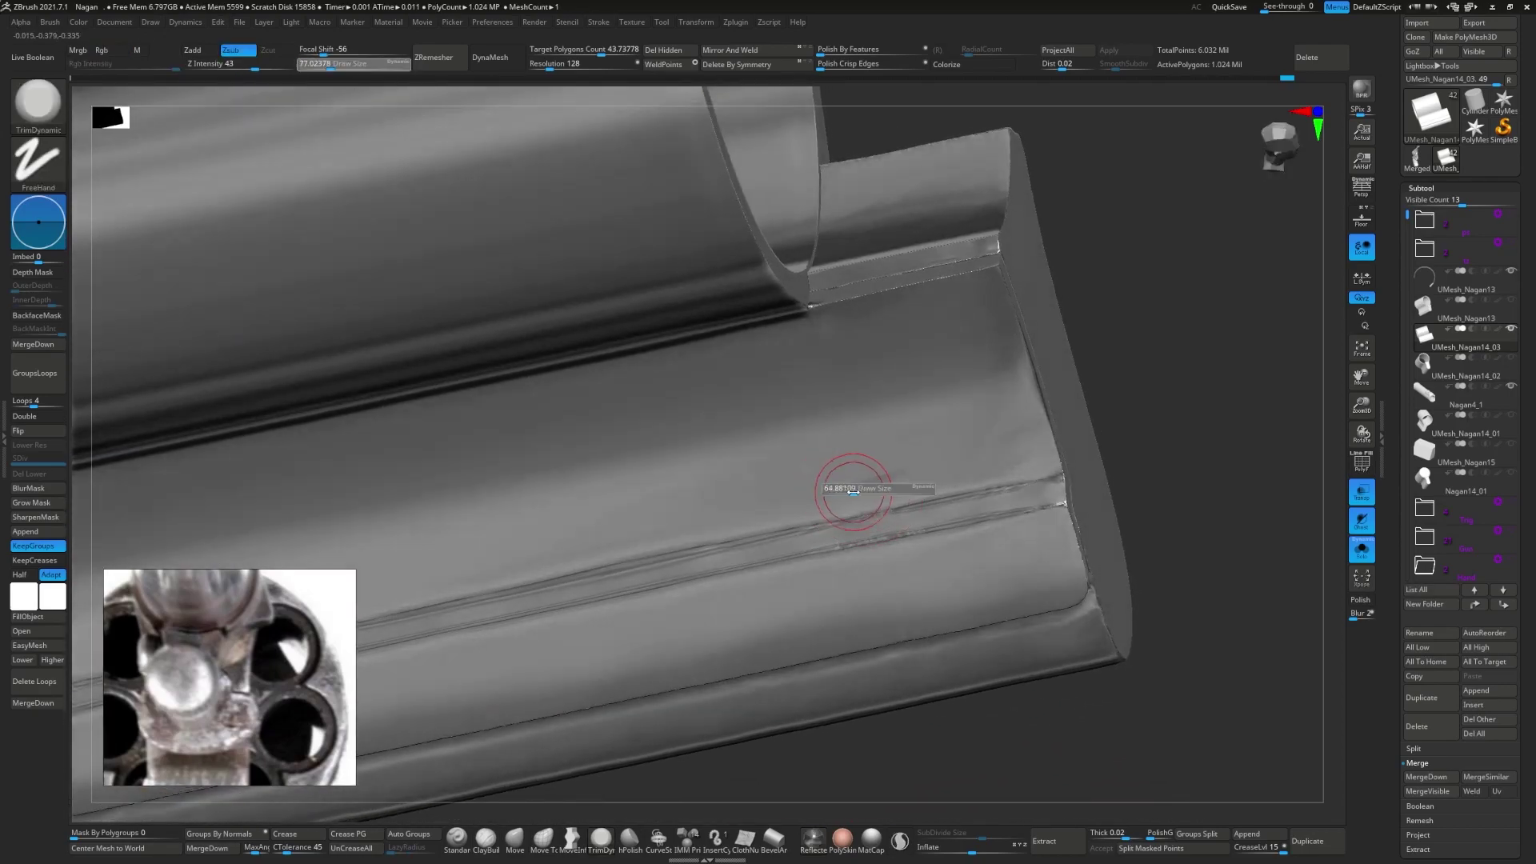
{"action": "key", "text": "f"}
{"action": "left_click", "coordinate": [813, 838]}
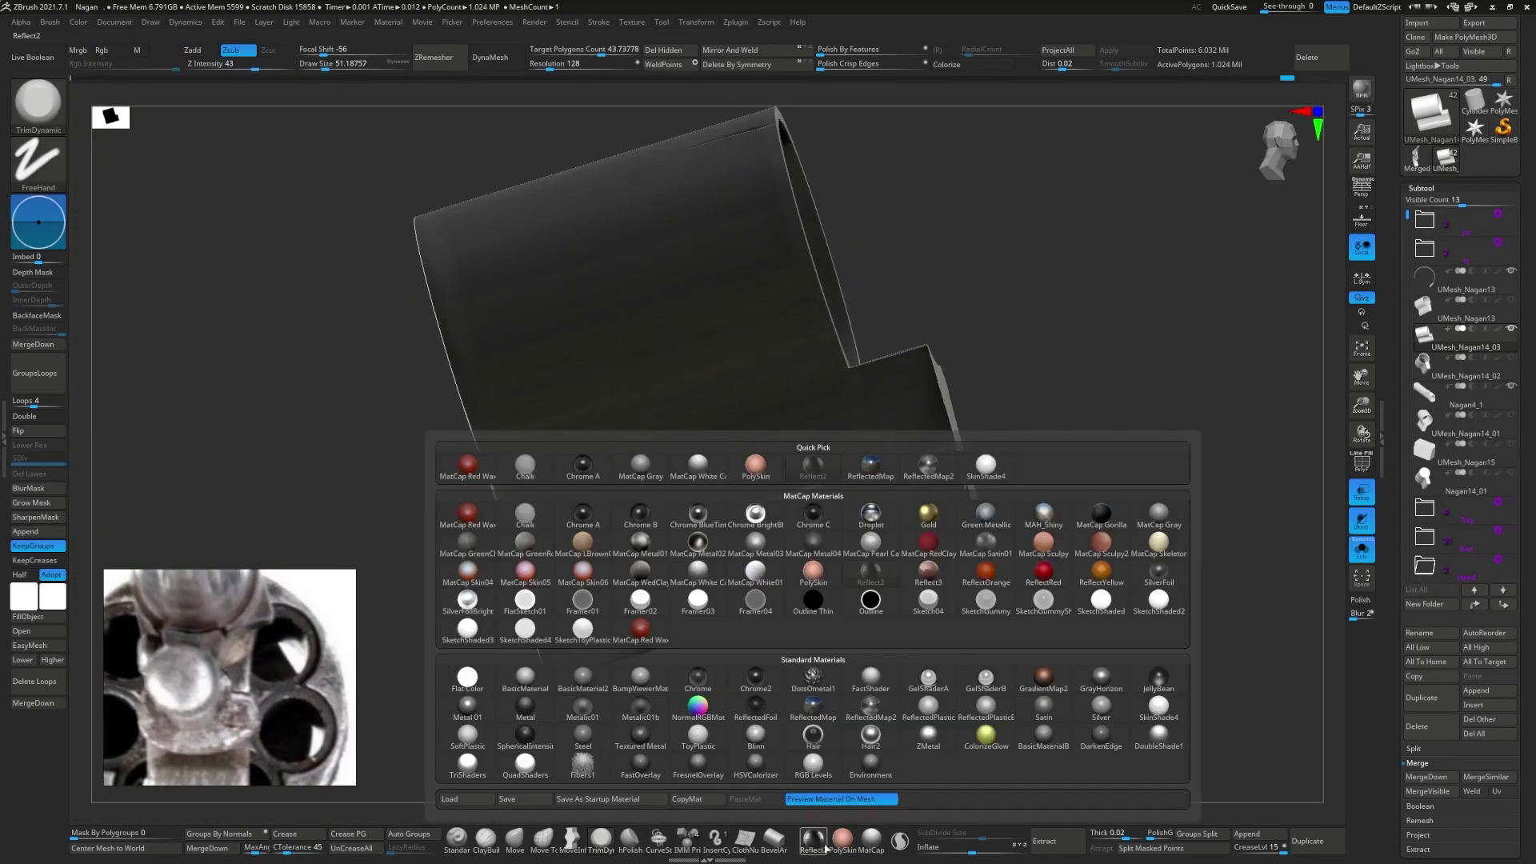
{"action": "left_click", "coordinate": [747, 555]}
{"action": "right_click_drag", "start_coordinate": [747, 556], "coordinate": [591, 785]}
{"action": "key", "text": "m"}
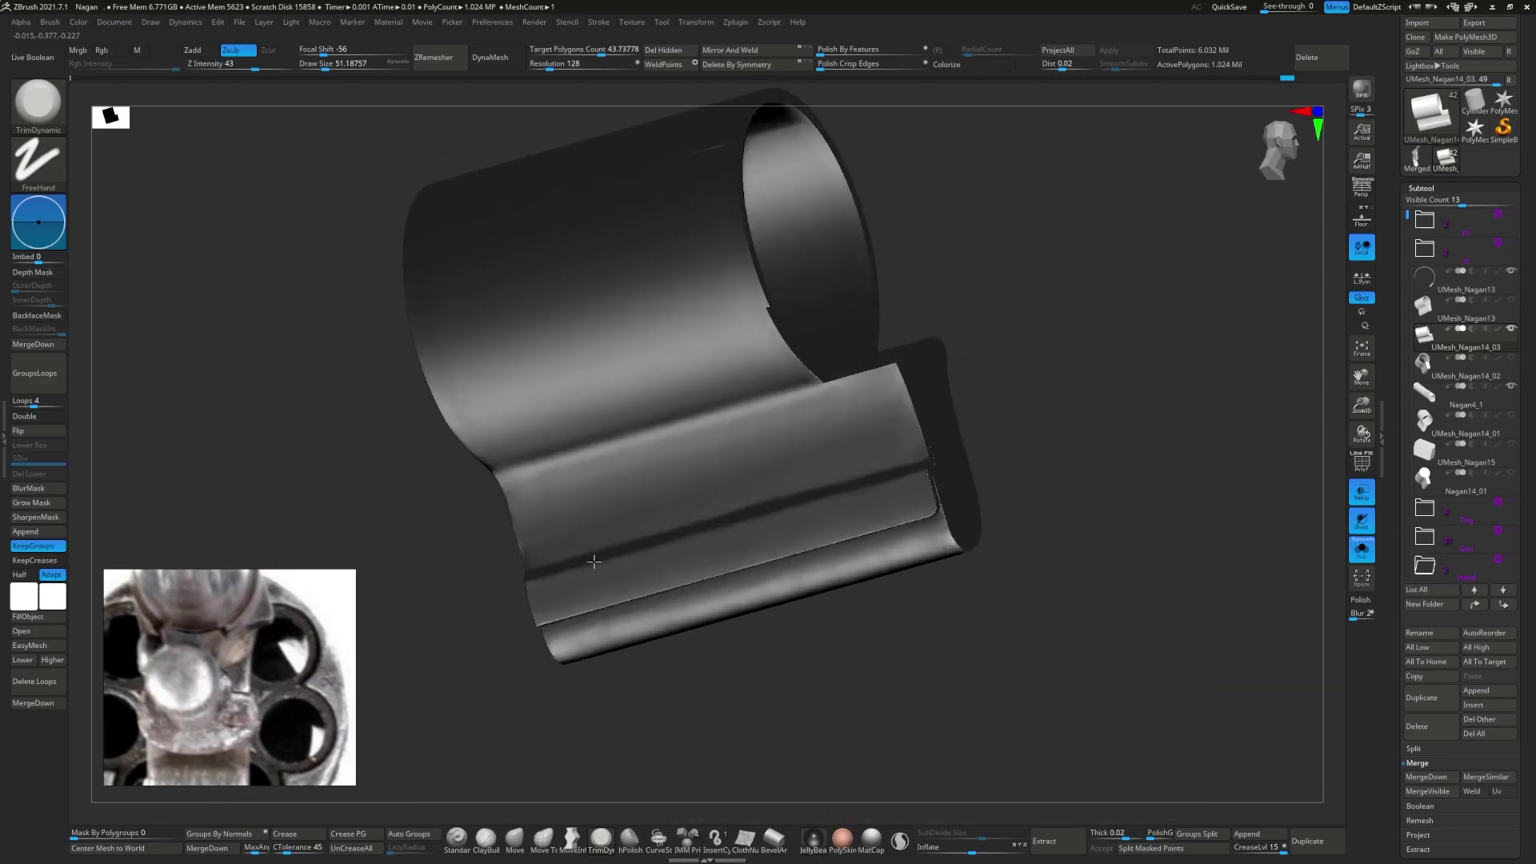
{"action": "right_click_drag", "start_coordinate": [823, 439], "coordinate": [884, 446]}
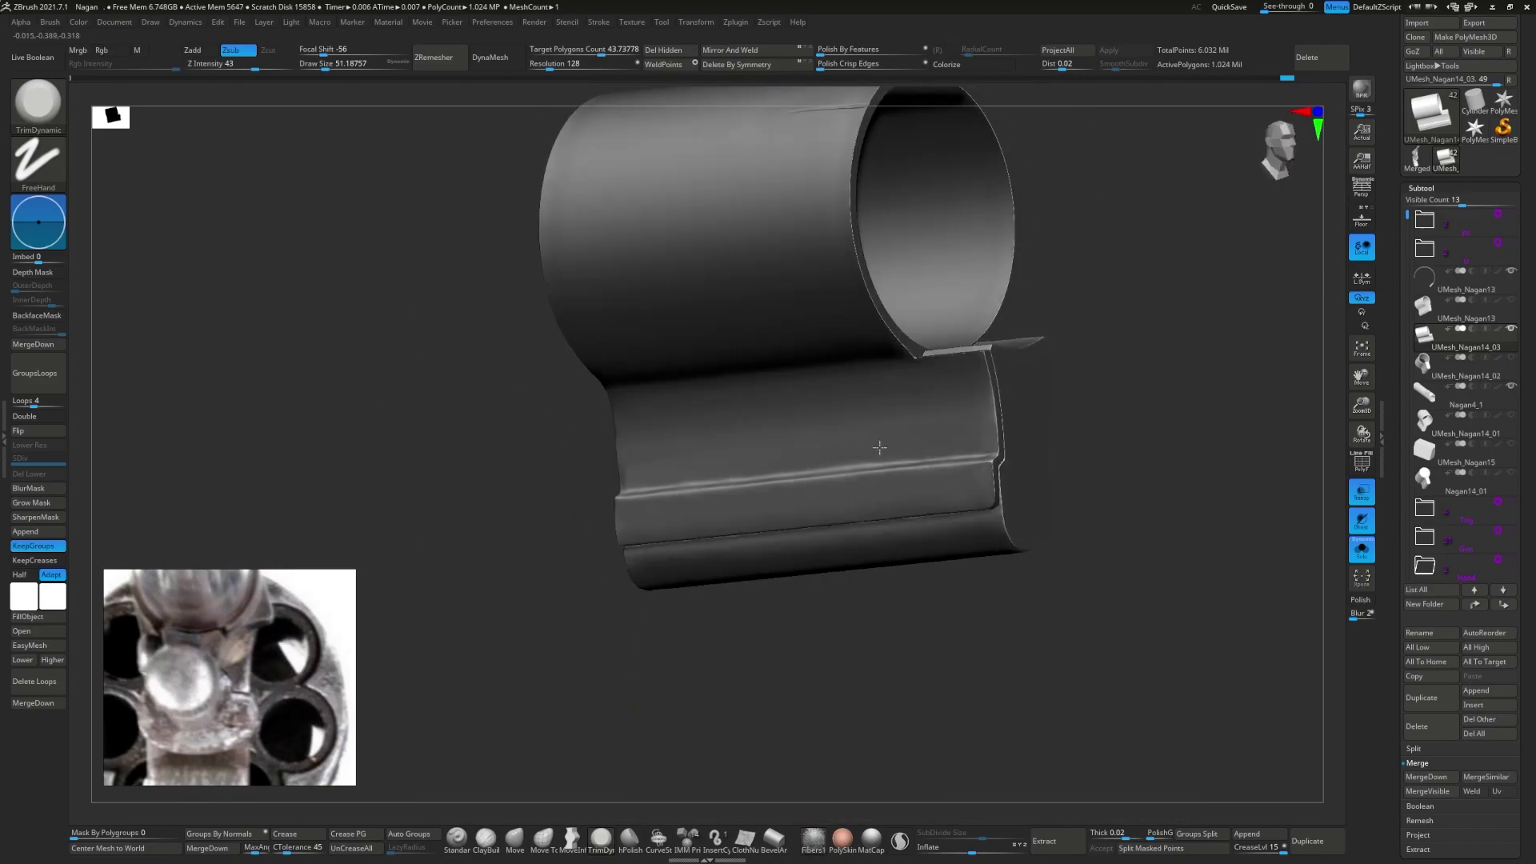
{"action": "left_click", "coordinate": [813, 837]}
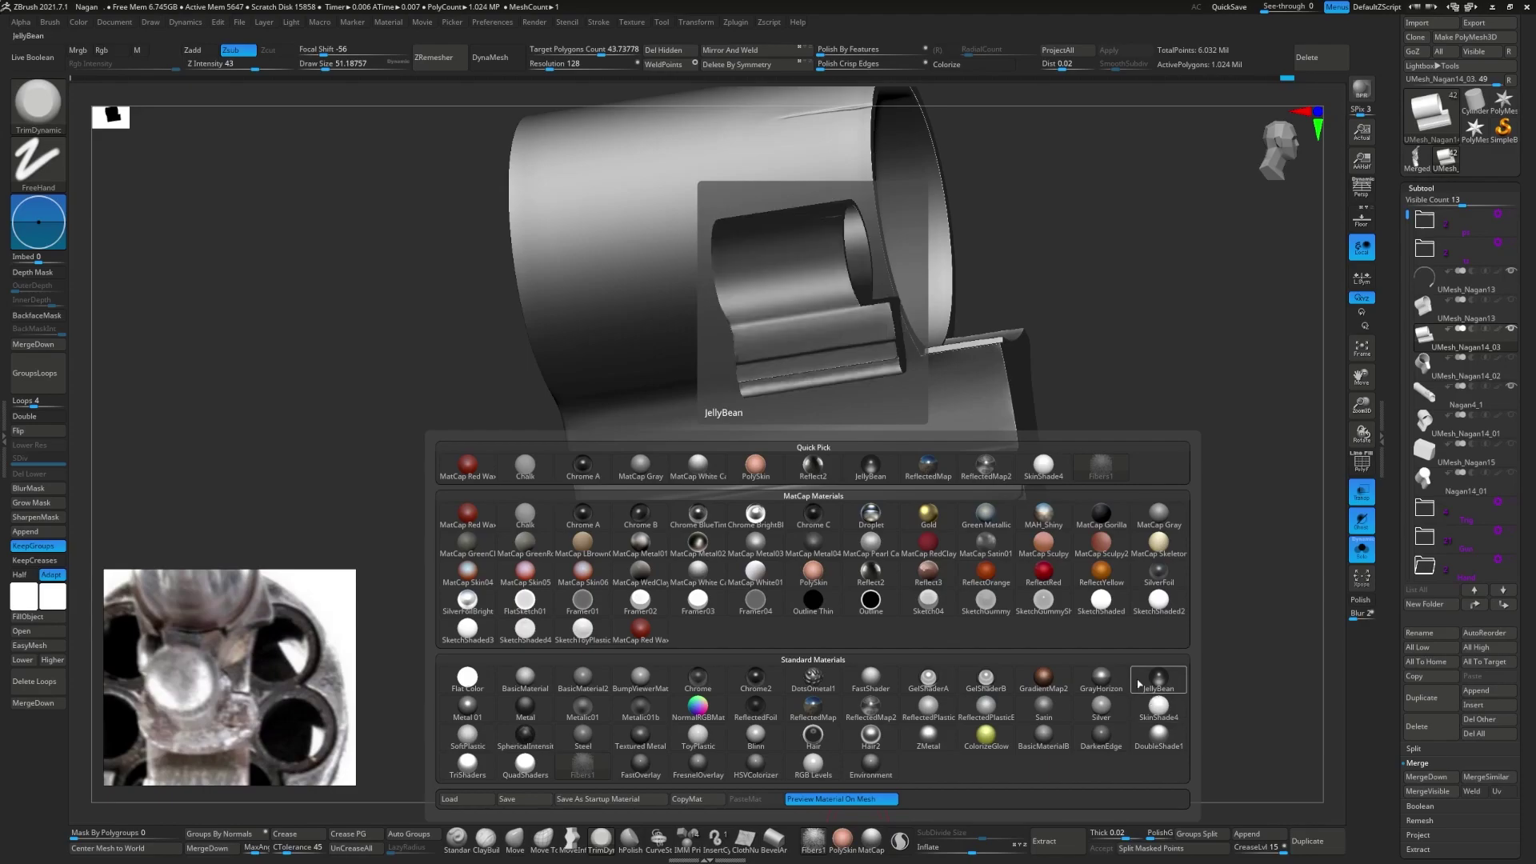
{"action": "left_click", "coordinate": [885, 579]}
- Try two more materials, settling on a flatter one for checking edges
{"action": "left_click", "coordinate": [814, 838]}
{"action": "left_click", "coordinate": [721, 512]}
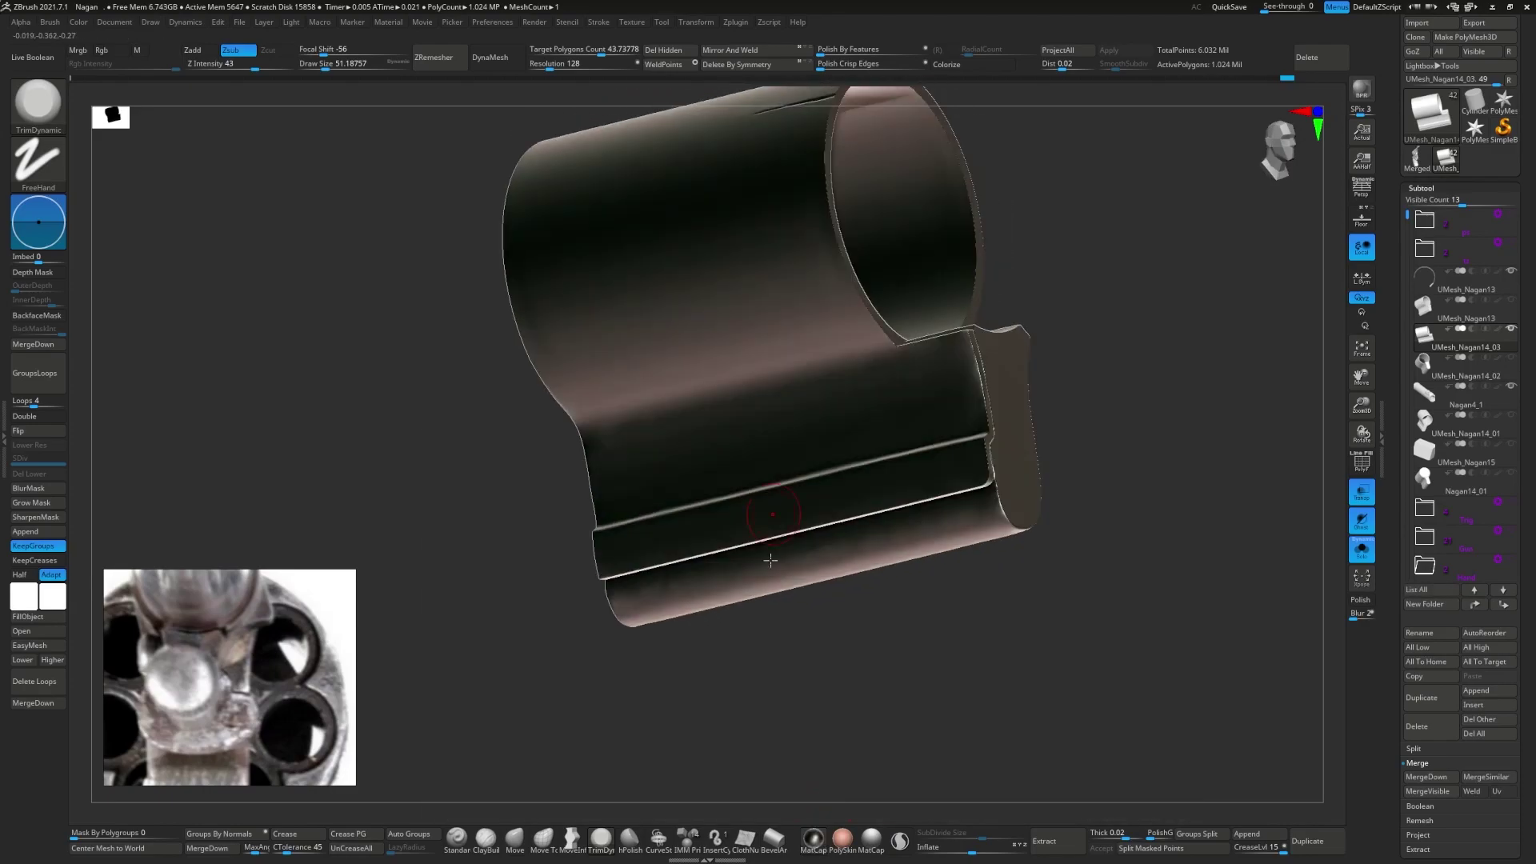
{"action": "right_click_drag", "start_coordinate": [721, 512], "coordinate": [688, 560]}
{"action": "left_click", "coordinate": [814, 838]}
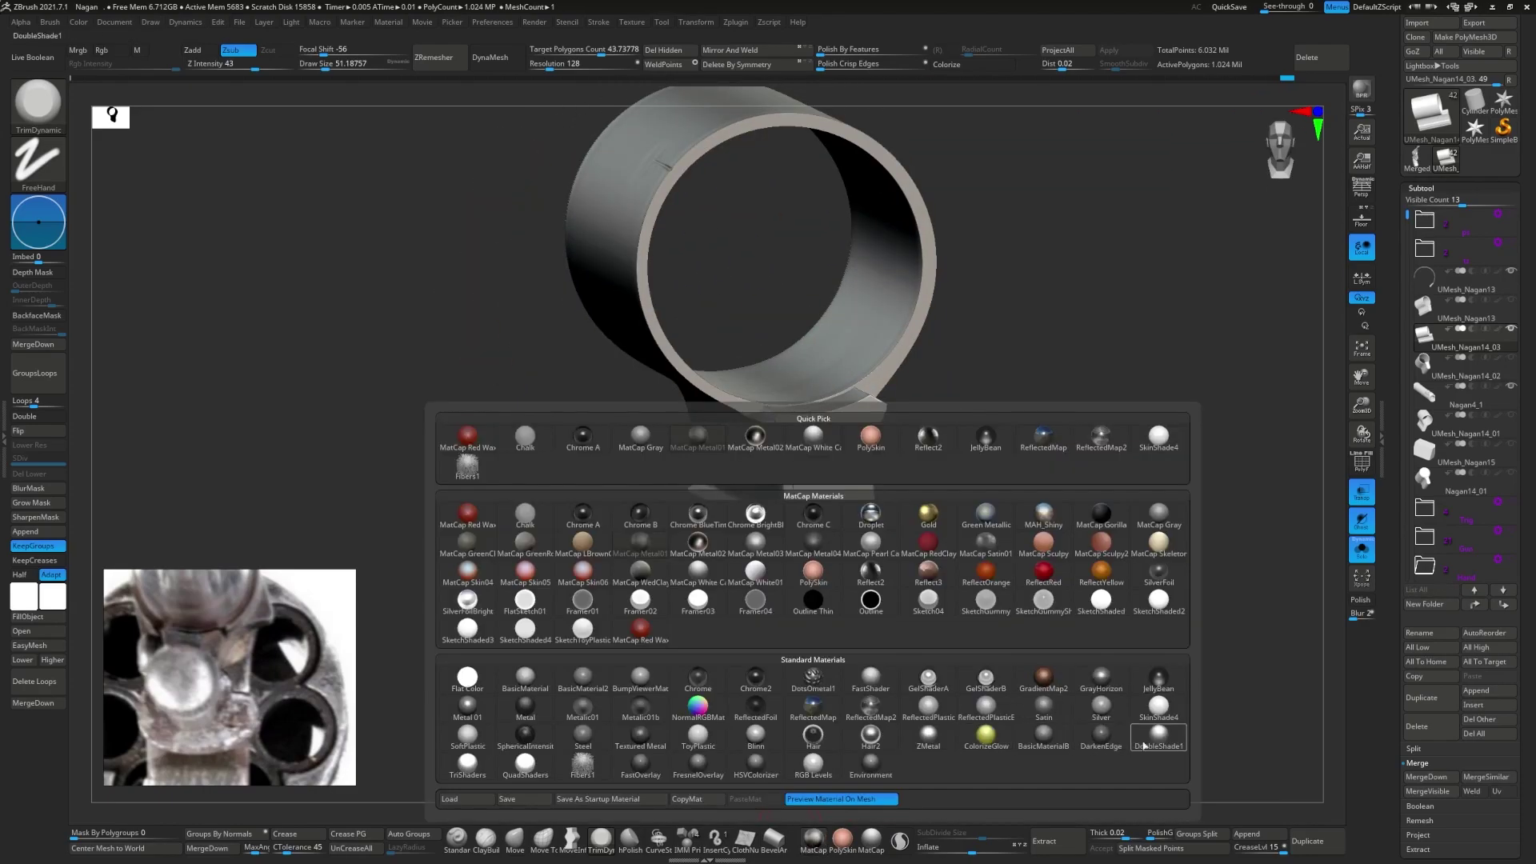
{"action": "left_click", "coordinate": [529, 602]}
{"action": "mouse_move", "coordinate": [680, 416]}
{"action": "right_mouse_down"}
{"action": "mouse_move", "coordinate": [720, 400]}
{"action": "mouse_move", "coordinate": [529, 372]}
{"action": "mouse_move", "coordinate": [703, 470]}
{"action": "mouse_move", "coordinate": [720, 498]}
{"action": "right_mouse_up"}
- Select the TrimDynamic brush and hide the teal polygroup, leaving only the red one
{"action": "key", "text": "shift+f"}
{"action": "key", "text": "shift+f"}
{"action": "key", "text": "b"}
{"action": "key", "text": "t"}
{"action": "key", "text": "d"}
{"action": "key", "text": "shift+f"}
{"action": "left_click", "coordinate": [782, 504], "text": "ctrl+shift"}
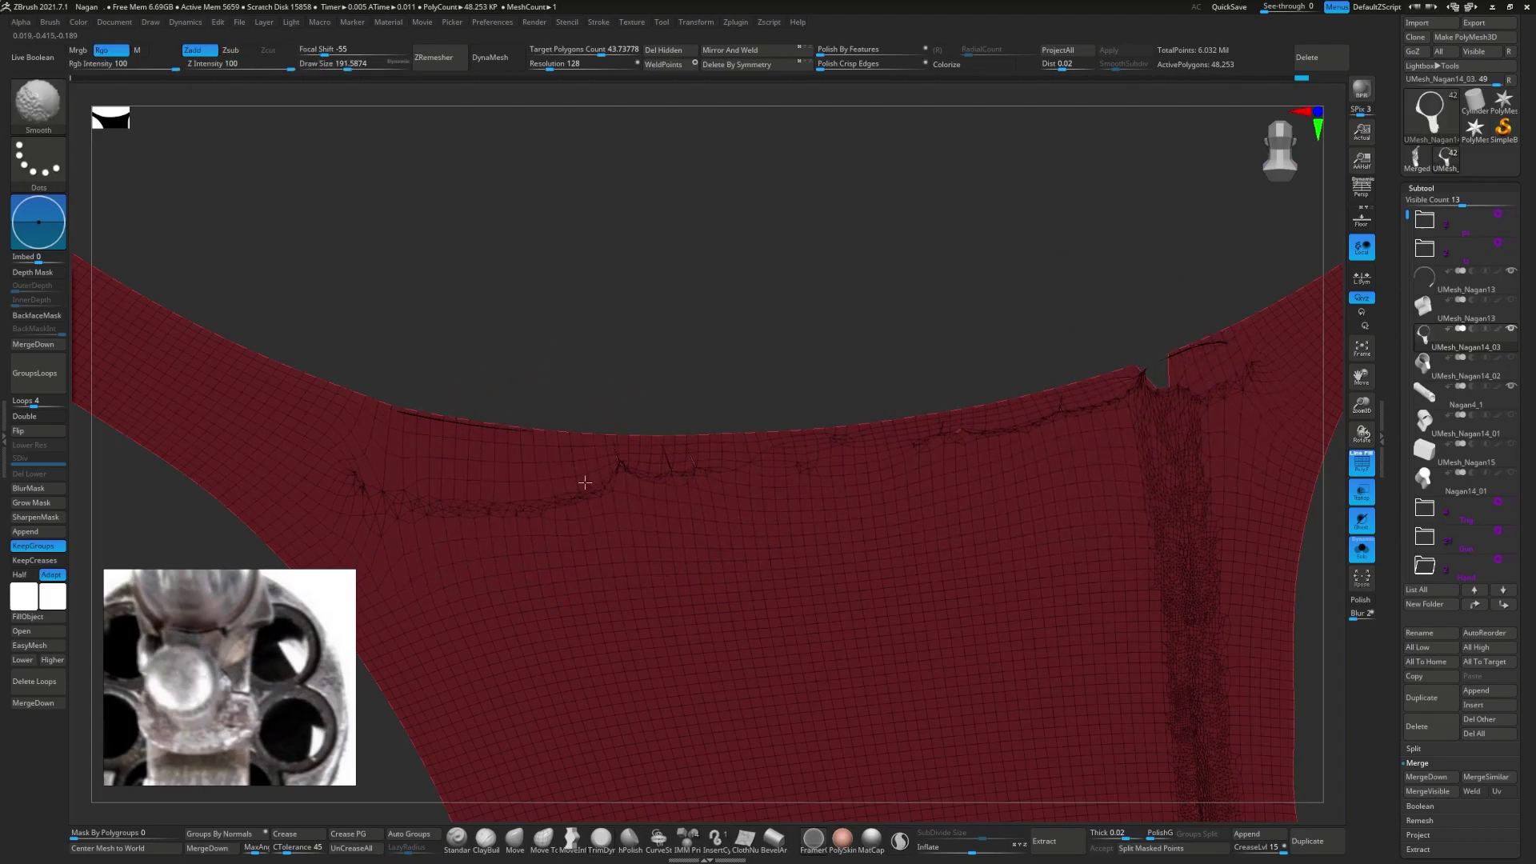
- Unhide the teal polygroup and frame the whole part in a flat side view
{"action": "left_click", "coordinate": [910, 441], "text": "ctrl+shift"}
{"action": "right_click_drag", "start_coordinate": [670, 488], "coordinate": [514, 490]}
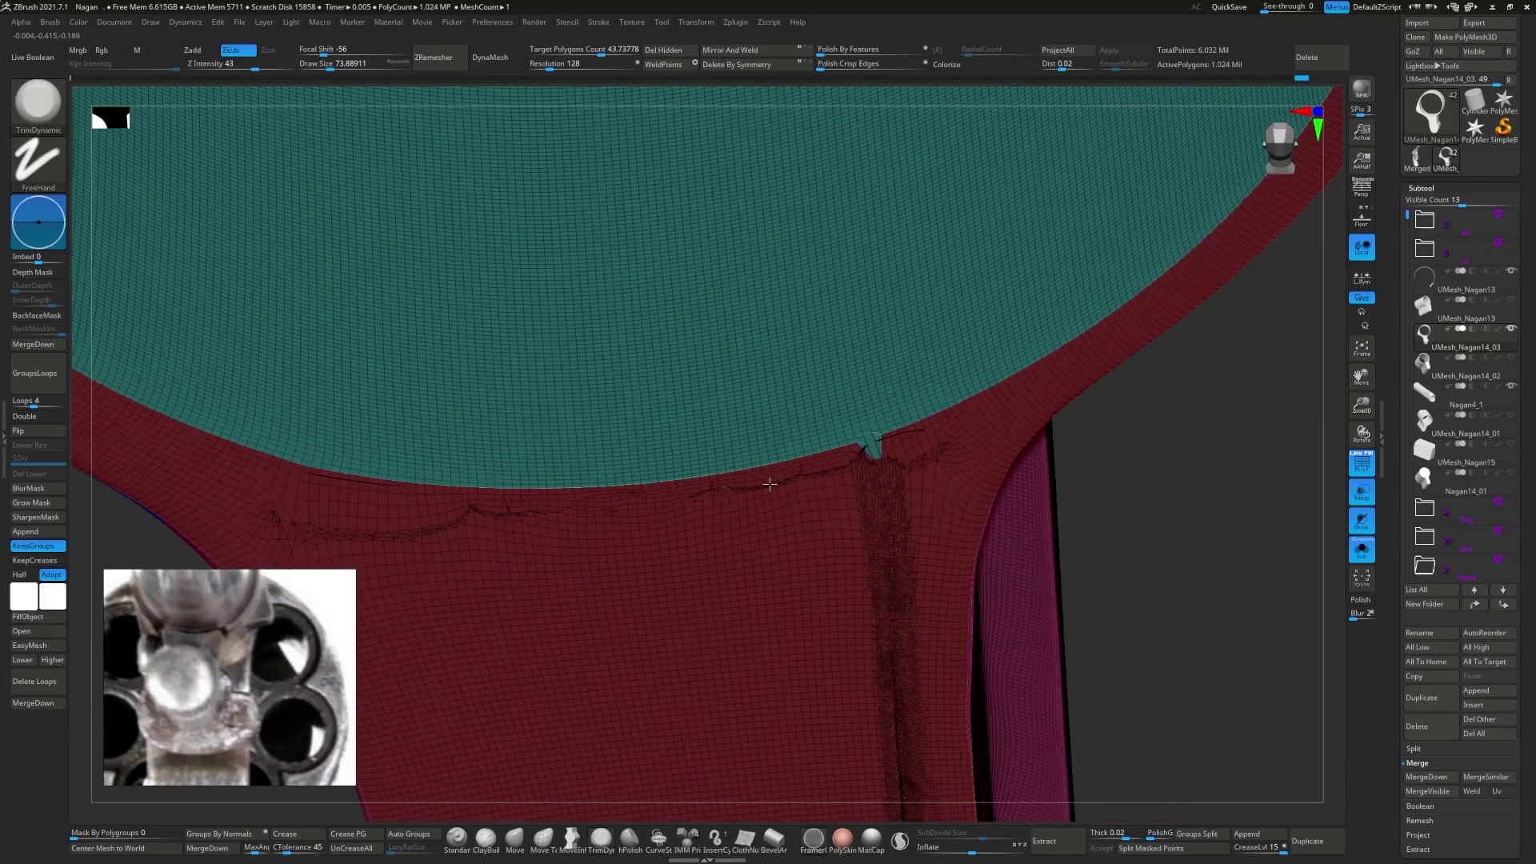
{"action": "key", "text": "shift+f"}
{"action": "key", "text": "f"}
{"action": "right_click_drag", "start_coordinate": [436, 575], "coordinate": [448, 574], "text": "shift"}
- Slice the part with KnifeCurve along vertical and horizontal cut lines
{"action": "key", "text": "b"}
{"action": "key", "text": "k"}
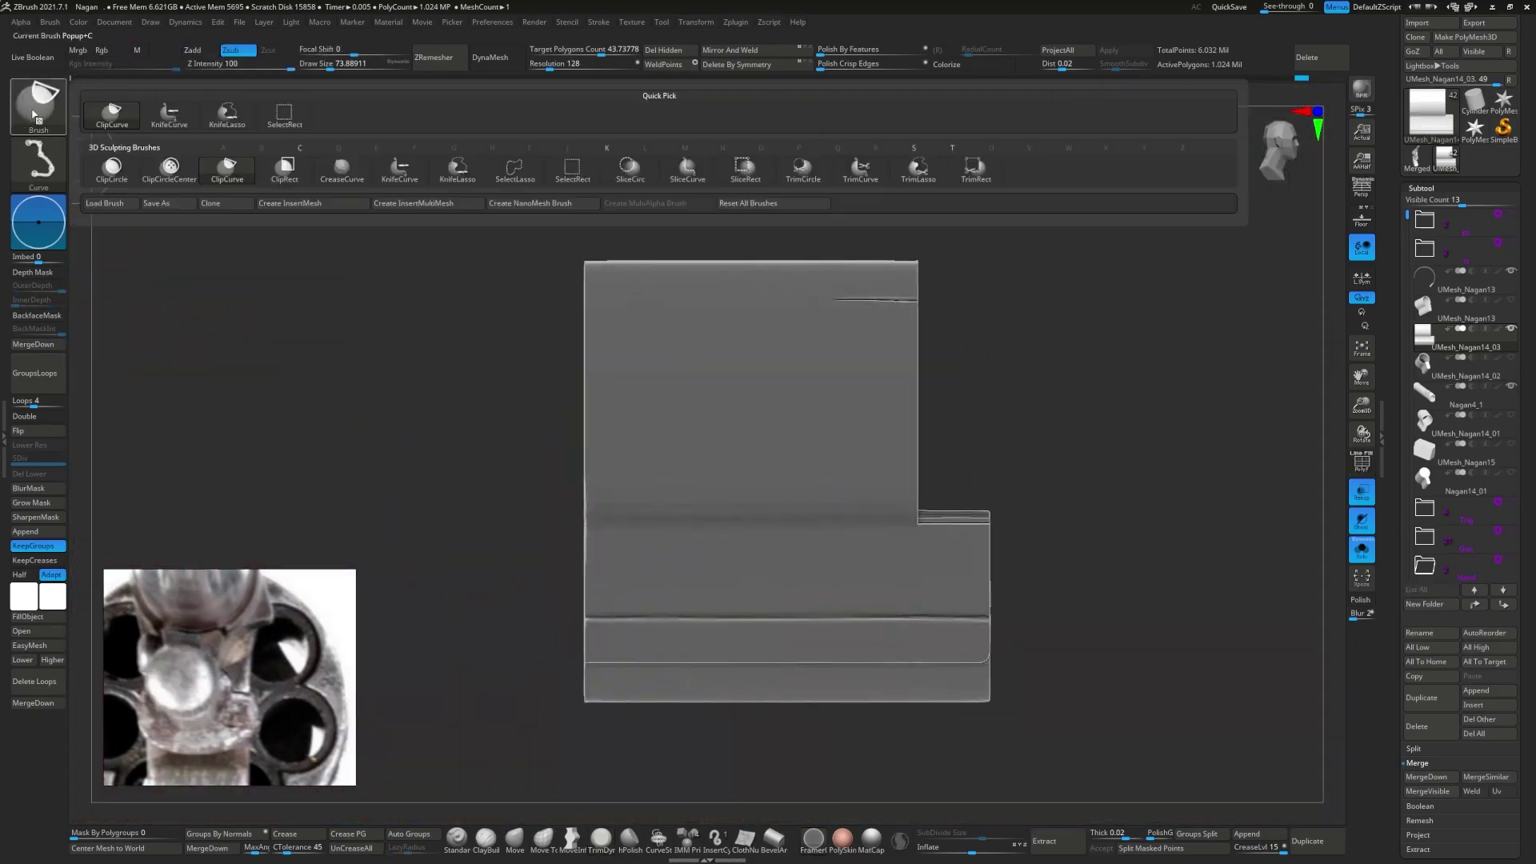
{"action": "key", "text": "c"}
{"action": "left_click_drag", "start_coordinate": [521, 206], "coordinate": [584, 736], "text": "ctrl+shift"}
{"action": "mouse_move", "coordinate": [618, 747]}
{"action": "right_mouse_down"}
{"action": "mouse_move", "coordinate": [720, 560]}
{"action": "mouse_move", "coordinate": [748, 349]}
{"action": "mouse_move", "coordinate": [686, 477]}
{"action": "right_mouse_up"}
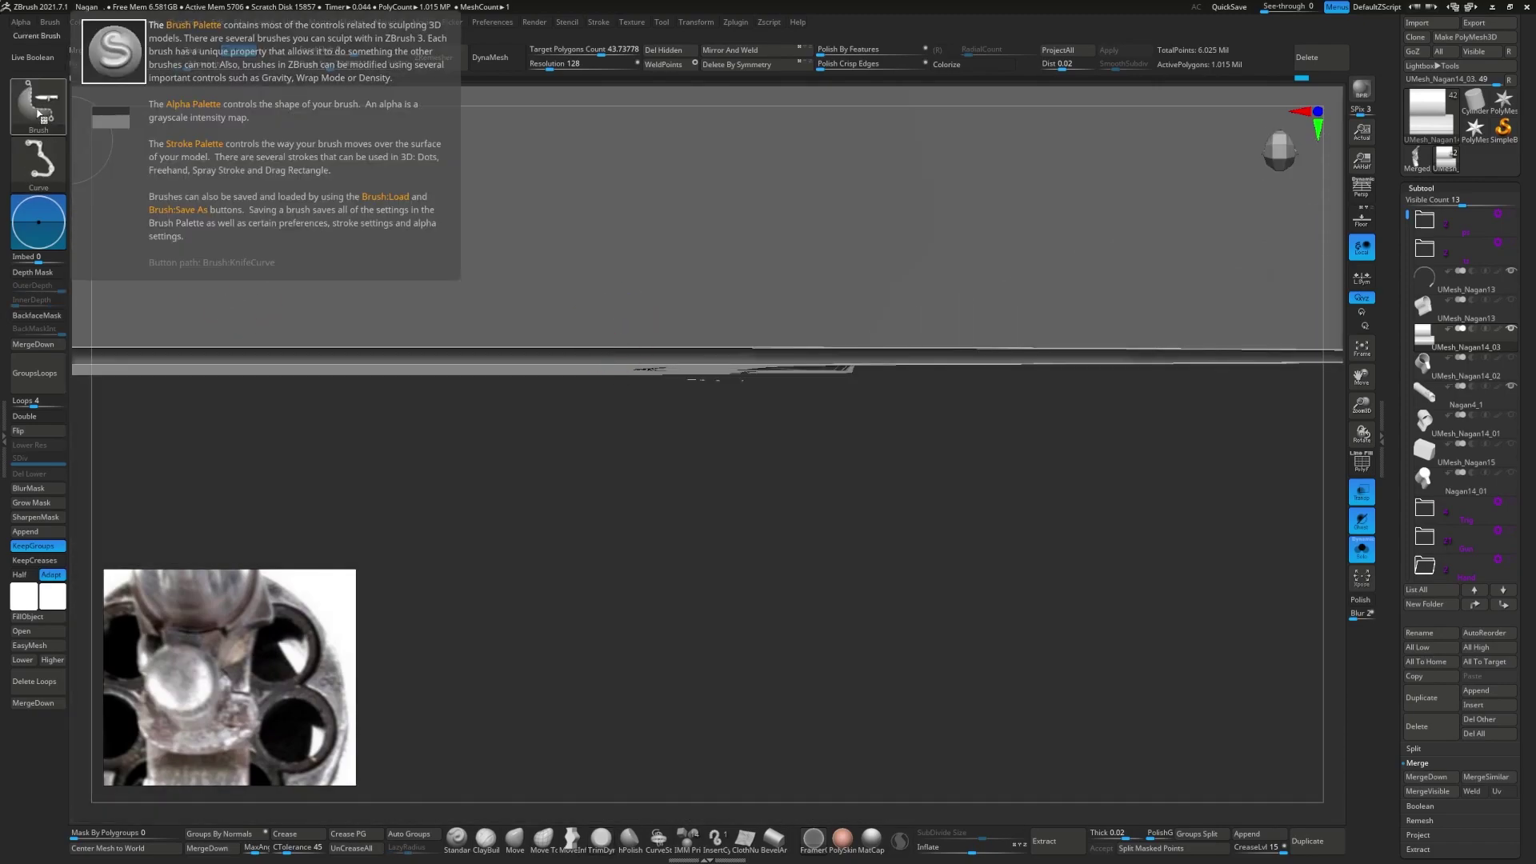
{"action": "left_click_drag", "start_coordinate": [301, 369], "coordinate": [389, 370], "text": "ctrl+shift"}
- Switch back to TrimDynamic and show all of the part again
{"action": "key", "text": "b"}
{"action": "key", "text": "t"}
{"action": "key", "text": "d"}
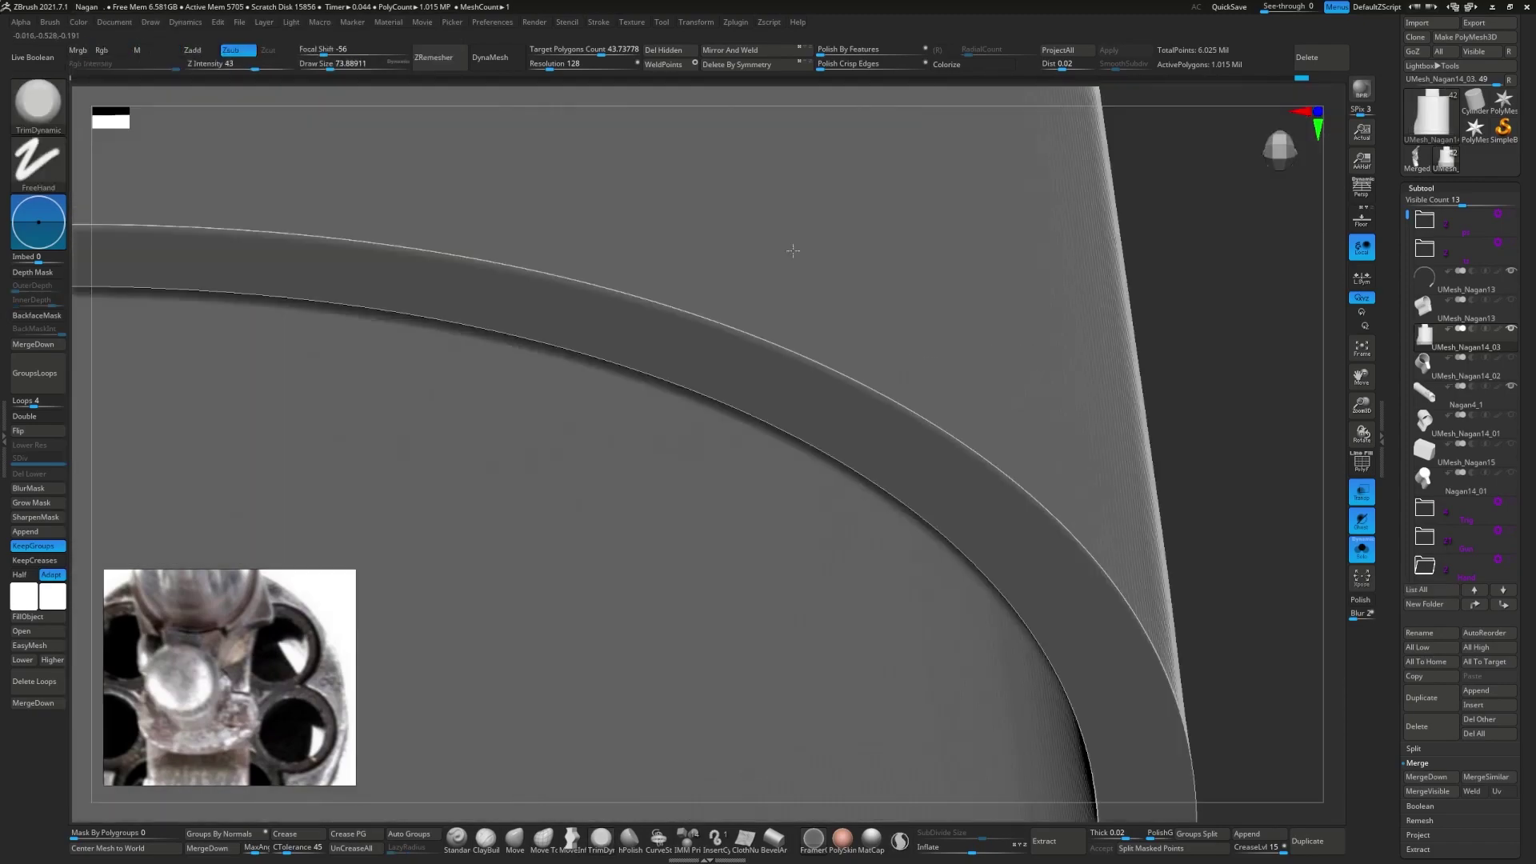
{"action": "mouse_move", "coordinate": [543, 227]}
{"action": "right_mouse_down"}
{"action": "mouse_move", "coordinate": [560, 320]}
{"action": "mouse_move", "coordinate": [497, 405]}
{"action": "right_mouse_up"}
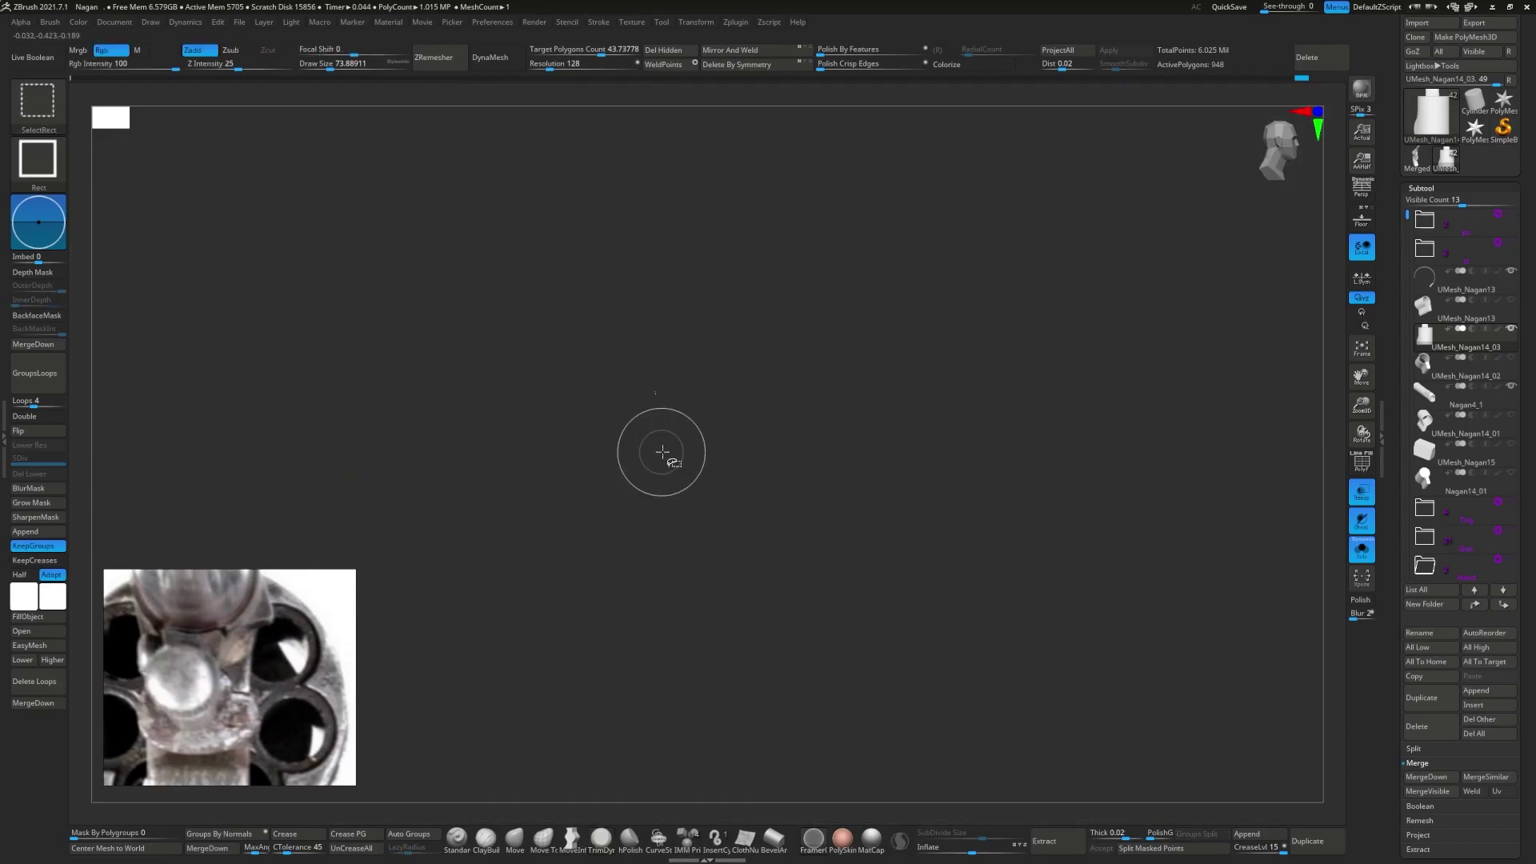
{"action": "left_click", "coordinate": [662, 448], "text": "ctrl+shift"}
- Select the Slash3 brush and zoom in on the trigger-guard edge
{"action": "right_click_drag", "start_coordinate": [656, 352], "coordinate": [640, 538]}
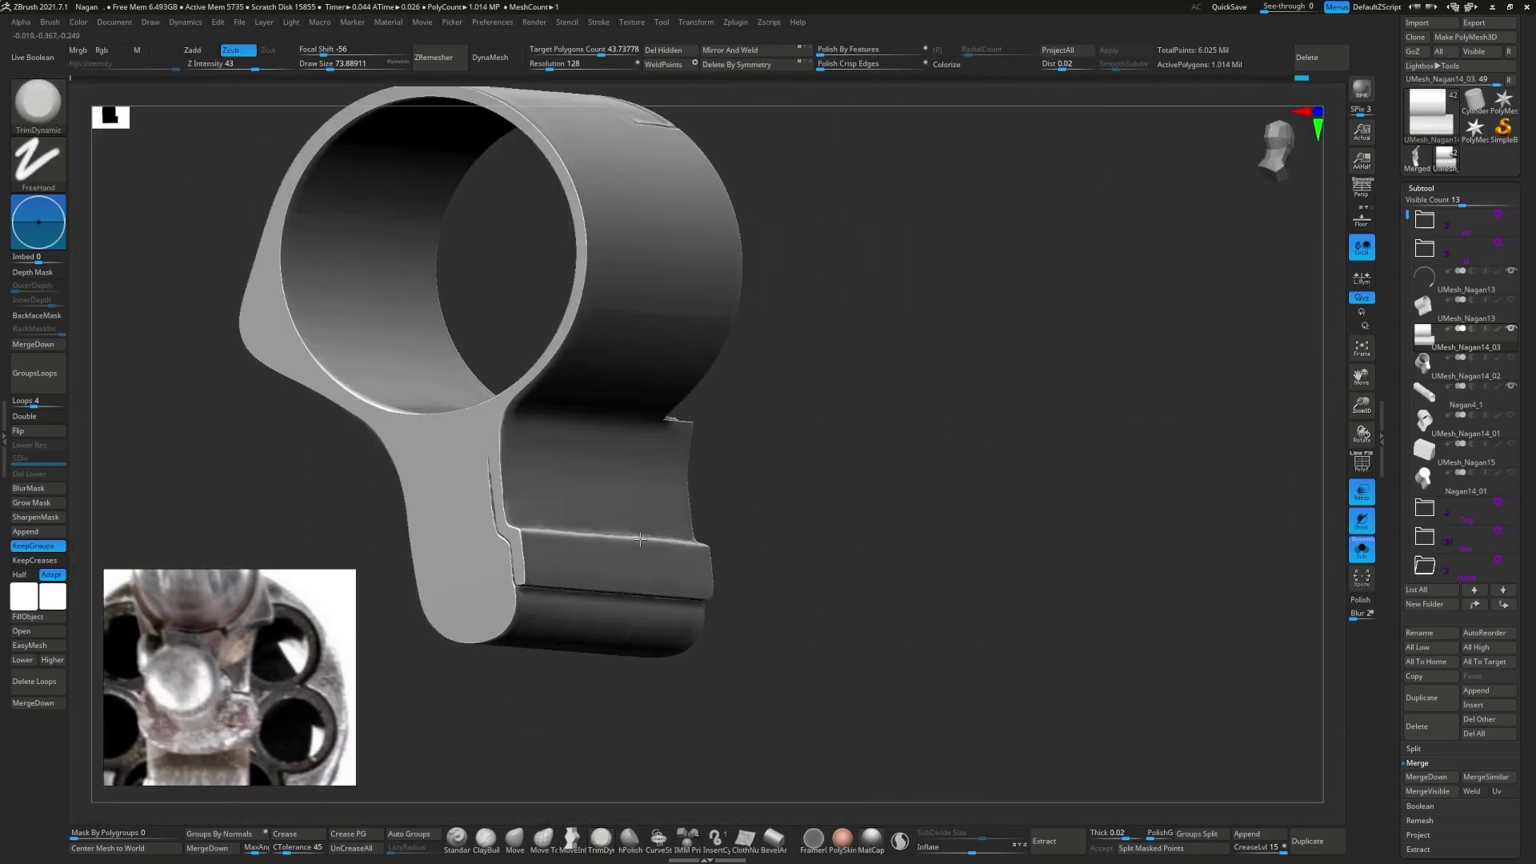
{"action": "key", "text": "b"}
{"action": "key", "text": "s"}
{"action": "key", "text": "l"}
{"action": "mouse_move", "coordinate": [446, 531]}
{"action": "right_mouse_down", "text": "alt"}
{"action": "mouse_move", "coordinate": [576, 439]}
{"action": "mouse_move", "coordinate": [725, 479]}
{"action": "mouse_move", "coordinate": [674, 474]}
{"action": "right_mouse_up", "text": "alt"}
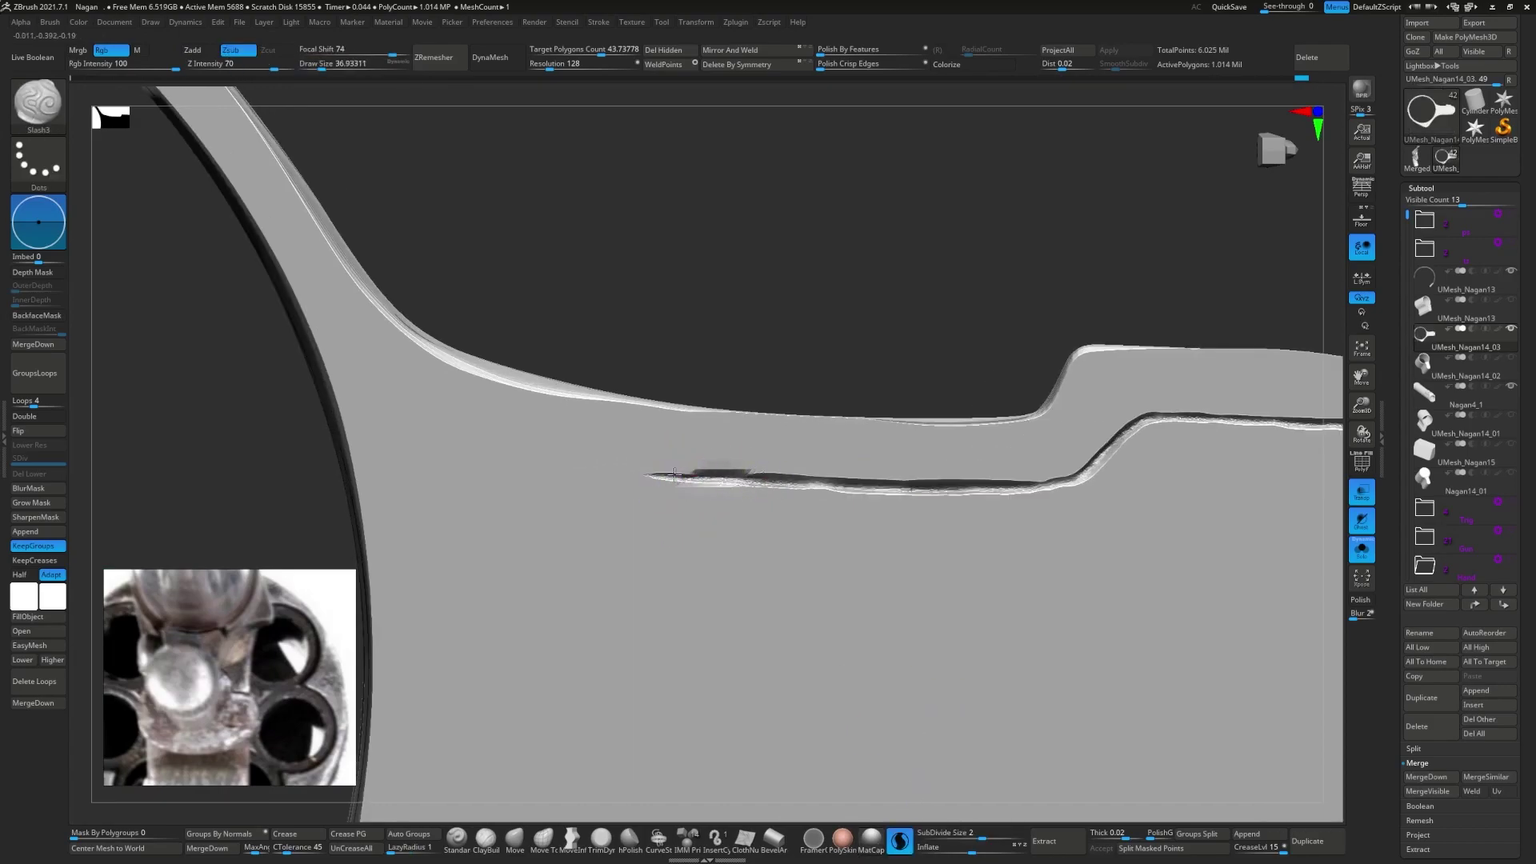
- Extend the seam groove along the trigger-guard edge and check it with PolyFrame
{"action": "right_click_drag", "start_coordinate": [389, 457], "coordinate": [426, 455]}
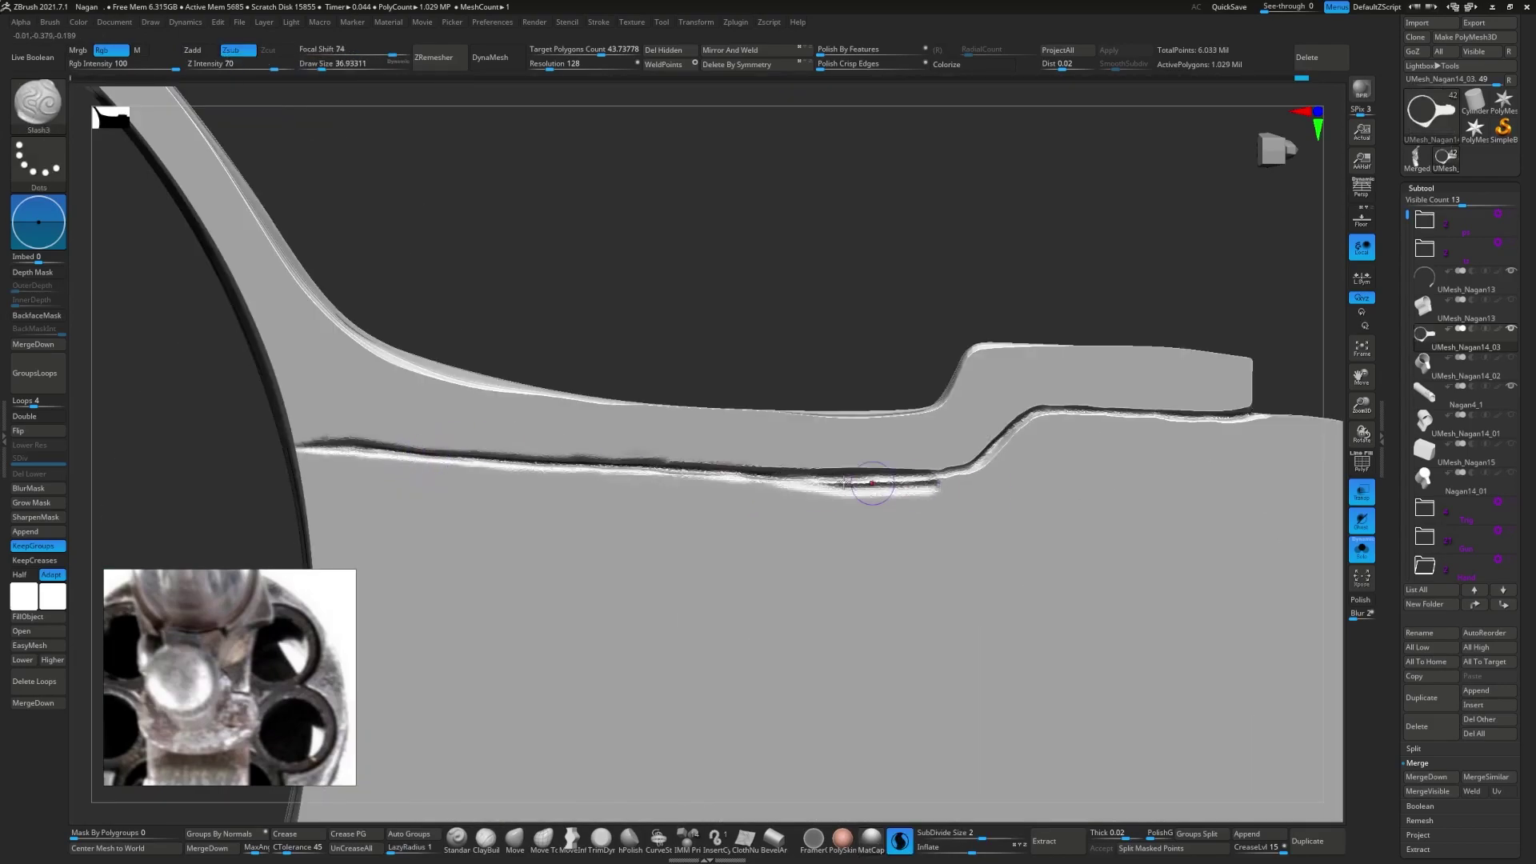
{"action": "mouse_move", "coordinate": [1165, 419]}
{"action": "right_mouse_down"}
{"action": "mouse_move", "coordinate": [885, 507]}
{"action": "mouse_move", "coordinate": [792, 363]}
{"action": "mouse_move", "coordinate": [813, 406]}
{"action": "mouse_move", "coordinate": [614, 582]}
{"action": "mouse_move", "coordinate": [636, 601]}
{"action": "mouse_move", "coordinate": [837, 421]}
{"action": "right_mouse_up"}
{"action": "key", "text": "shift+f"}
{"action": "key", "text": "shift+f"}
{"action": "key", "text": "shift+f"}
{"action": "key", "text": "shift+f"}
{"action": "right_click_drag", "start_coordinate": [764, 474], "coordinate": [666, 532]}
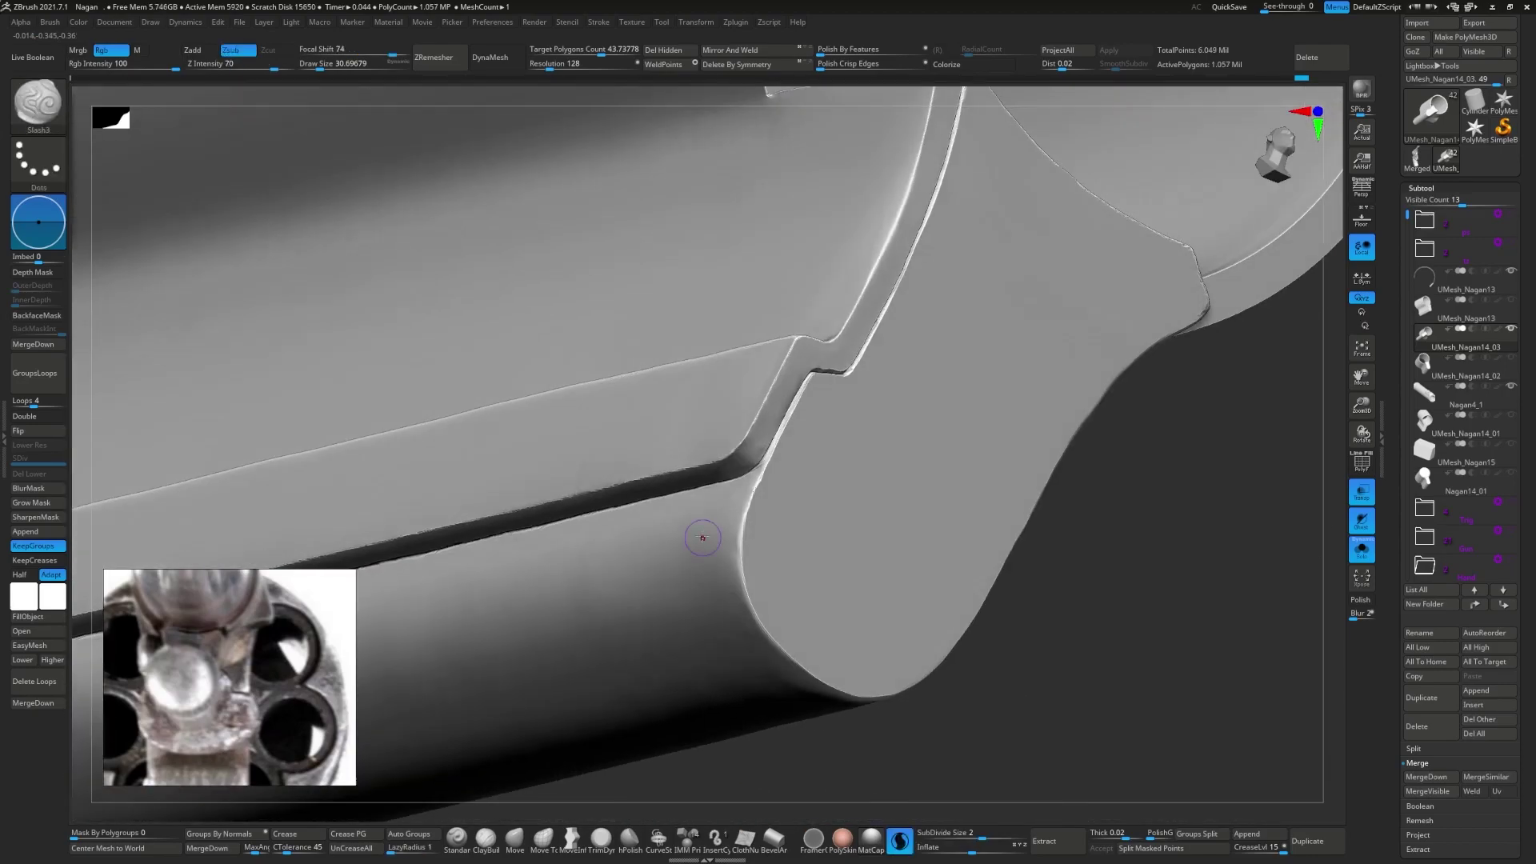
{"action": "key", "text": "shift+f"}
{"action": "key", "text": "shift+f"}
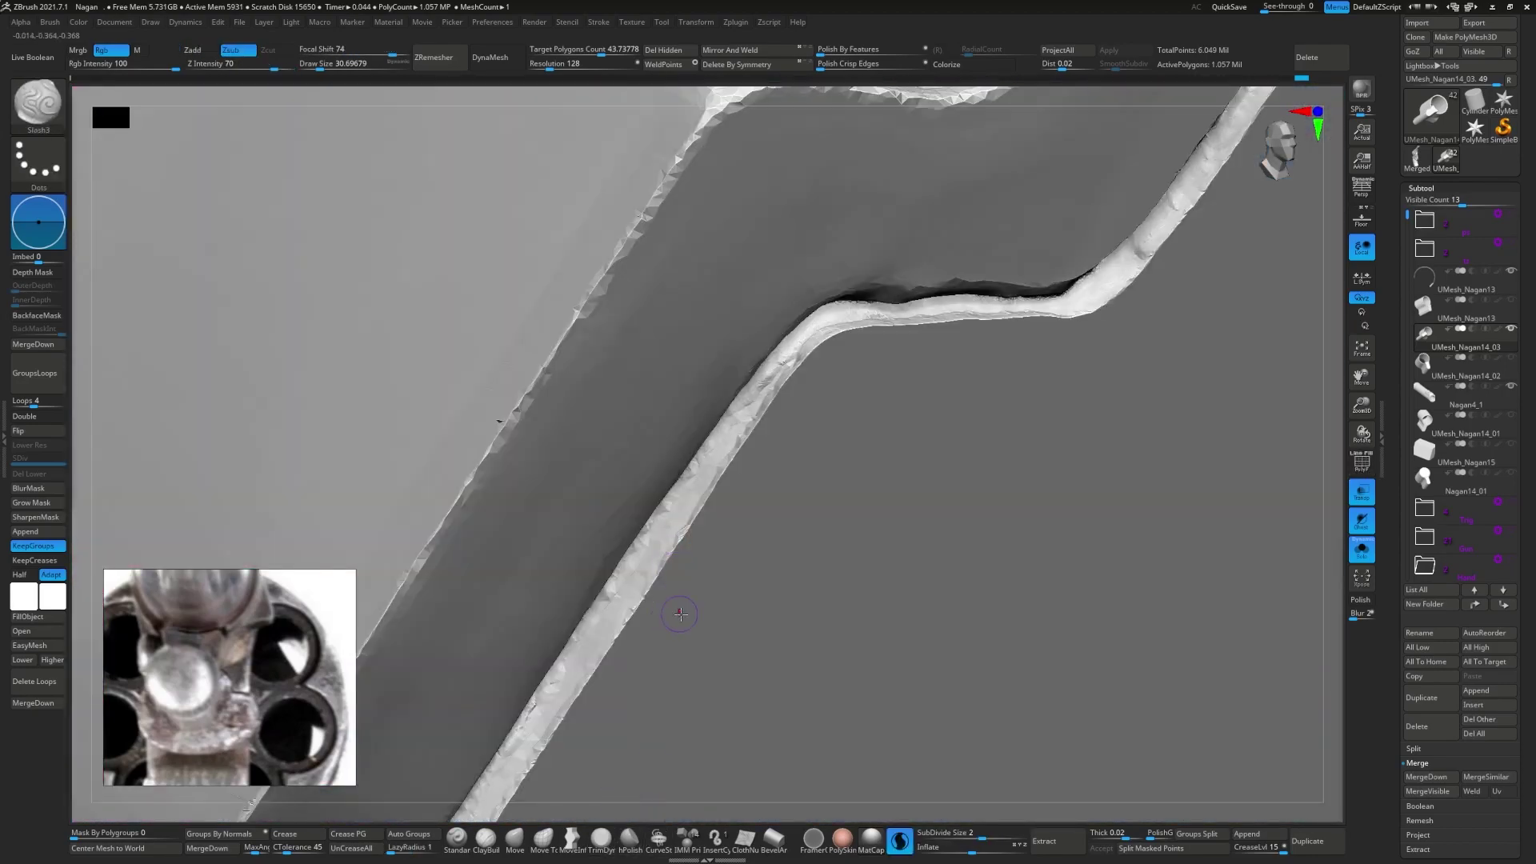
- Save the Nagan project, overwriting it, and re-inspect the edge with PolyFrame
{"action": "key", "text": "ctrl+s"}
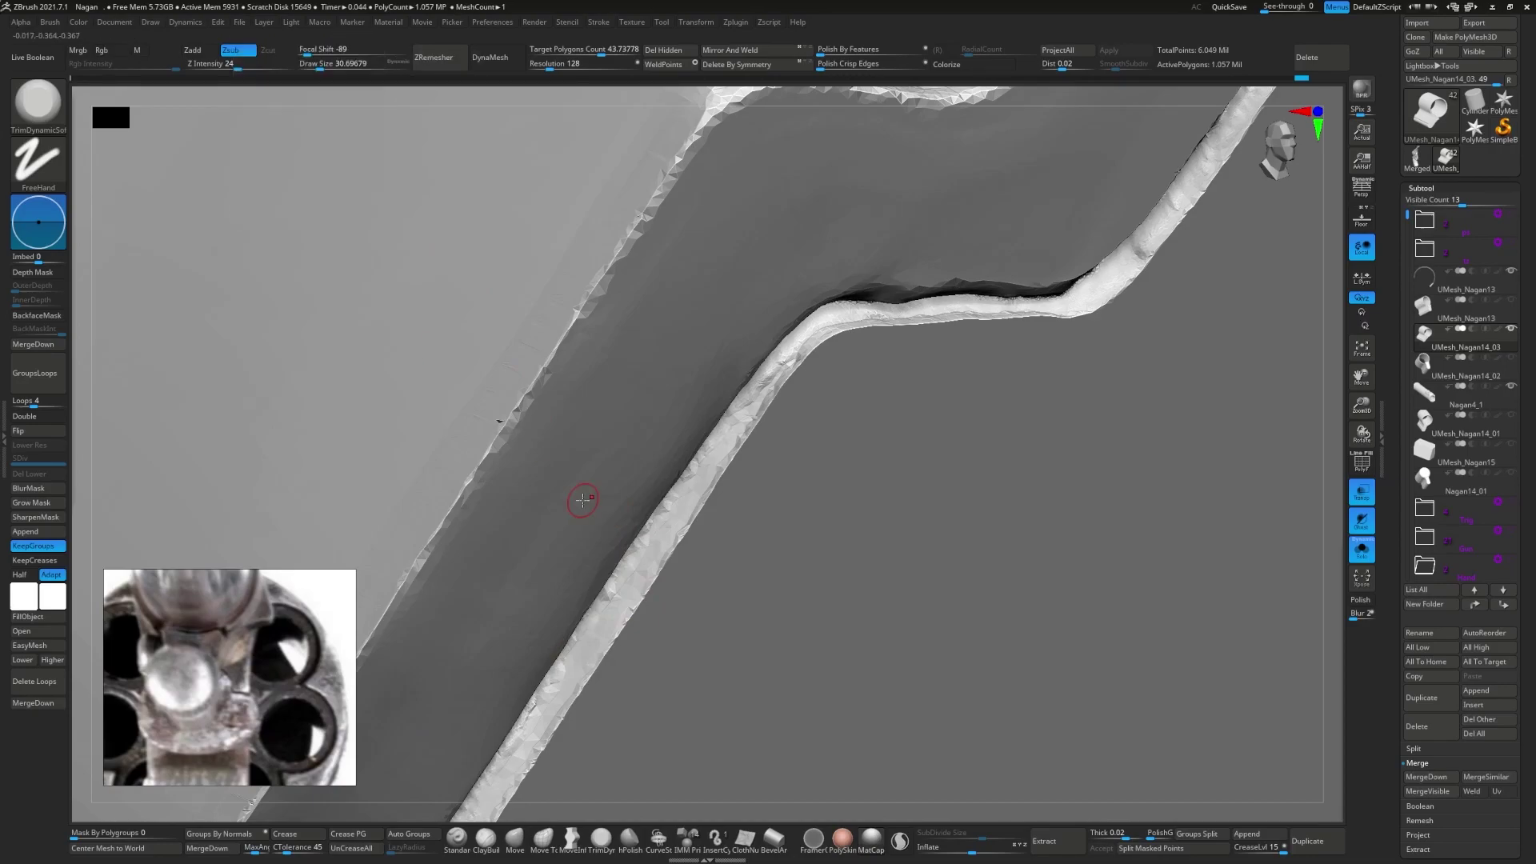
{"action": "key", "text": "Return"}
{"action": "key", "text": "Return"}
{"action": "mouse_move", "coordinate": [775, 437]}
{"action": "right_mouse_down"}
{"action": "mouse_move", "coordinate": [663, 574]}
{"action": "mouse_move", "coordinate": [592, 720]}
{"action": "mouse_move", "coordinate": [720, 464]}
{"action": "mouse_move", "coordinate": [782, 493]}
{"action": "mouse_move", "coordinate": [755, 570]}
{"action": "mouse_move", "coordinate": [904, 617]}
{"action": "mouse_move", "coordinate": [698, 492]}
{"action": "right_mouse_up"}
{"action": "key", "text": "shift+f"}
{"action": "key", "text": "shift+f"}
{"action": "key", "text": "shift+f"}
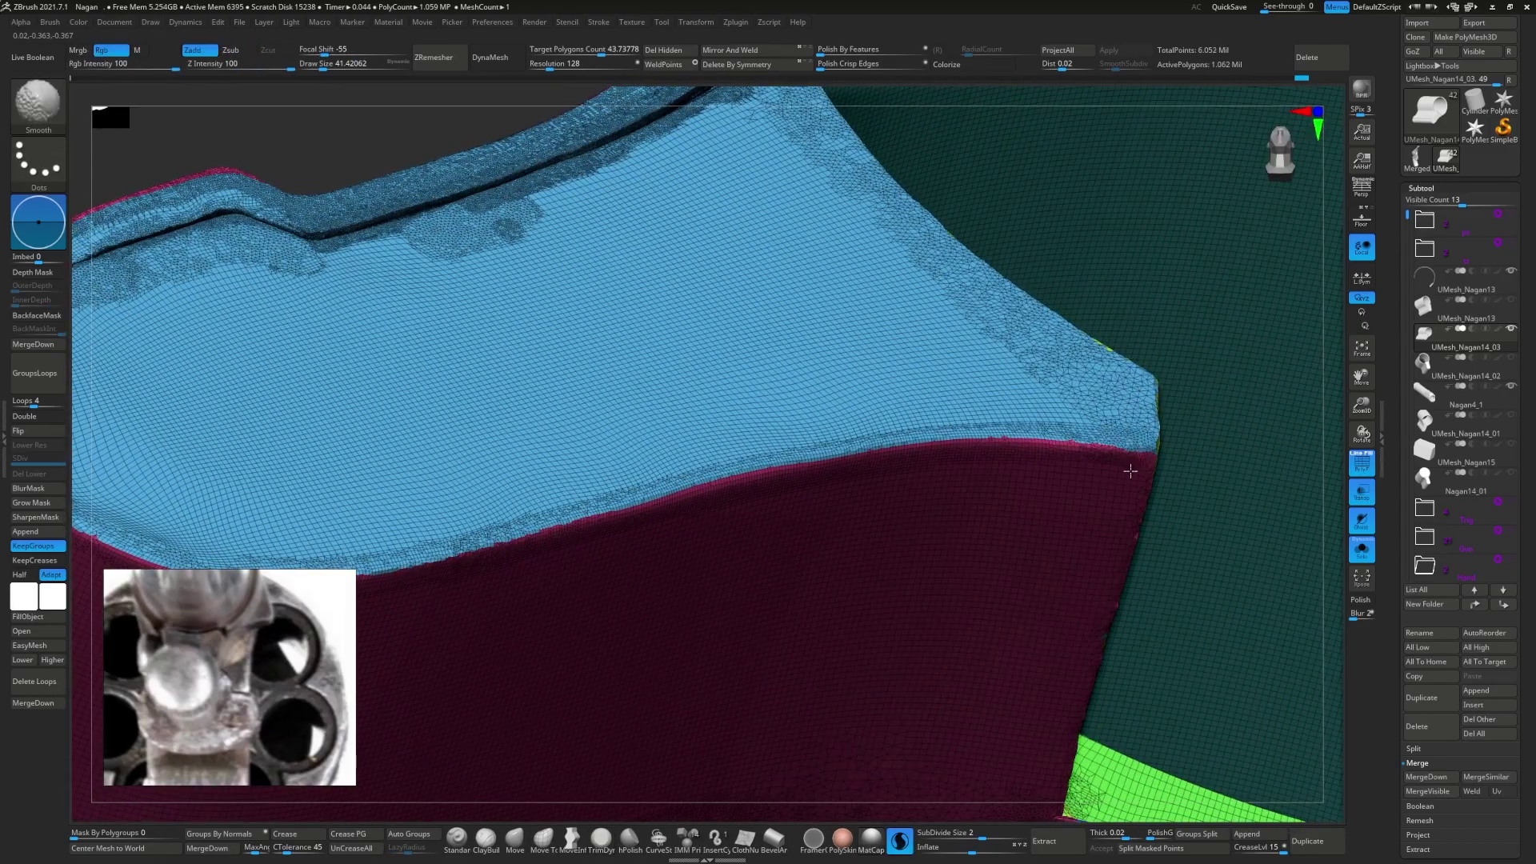
{"action": "key", "text": "shift+f"}
- Clip the latch outline with straight ClipCurve cuts
{"action": "mouse_move", "coordinate": [1129, 471]}
{"action": "right_mouse_down"}
{"action": "mouse_move", "coordinate": [884, 490]}
{"action": "mouse_move", "coordinate": [661, 473]}
{"action": "mouse_move", "coordinate": [610, 521]}
{"action": "mouse_move", "coordinate": [585, 452]}
{"action": "mouse_move", "coordinate": [727, 405]}
{"action": "mouse_move", "coordinate": [549, 412]}
{"action": "mouse_move", "coordinate": [696, 408]}
{"action": "mouse_move", "coordinate": [662, 469]}
{"action": "mouse_move", "coordinate": [771, 497]}
{"action": "mouse_move", "coordinate": [743, 384]}
{"action": "right_mouse_up"}
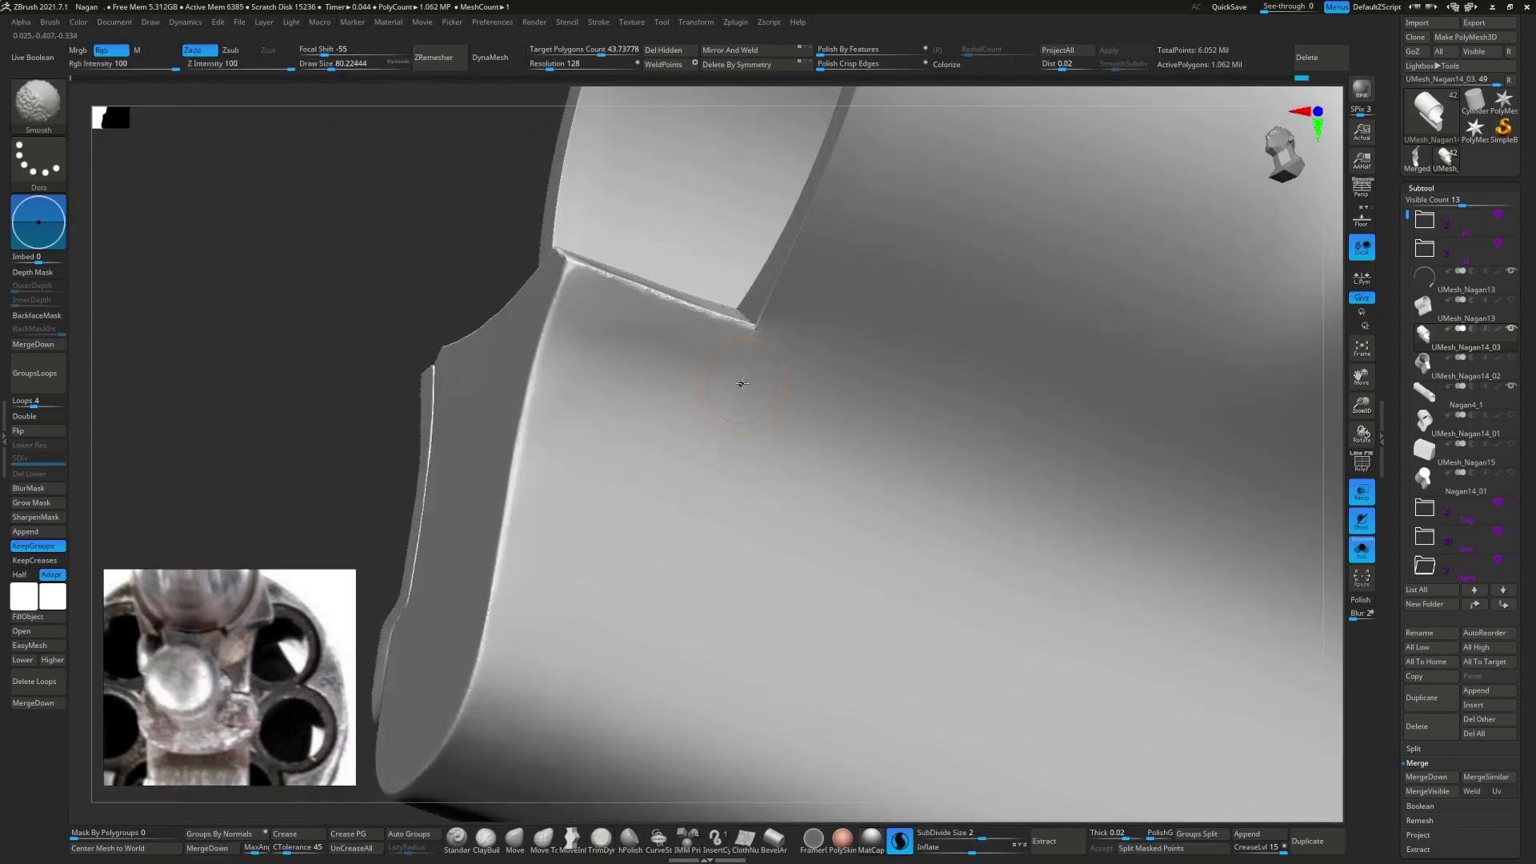
{"action": "key", "text": "shift+f"}
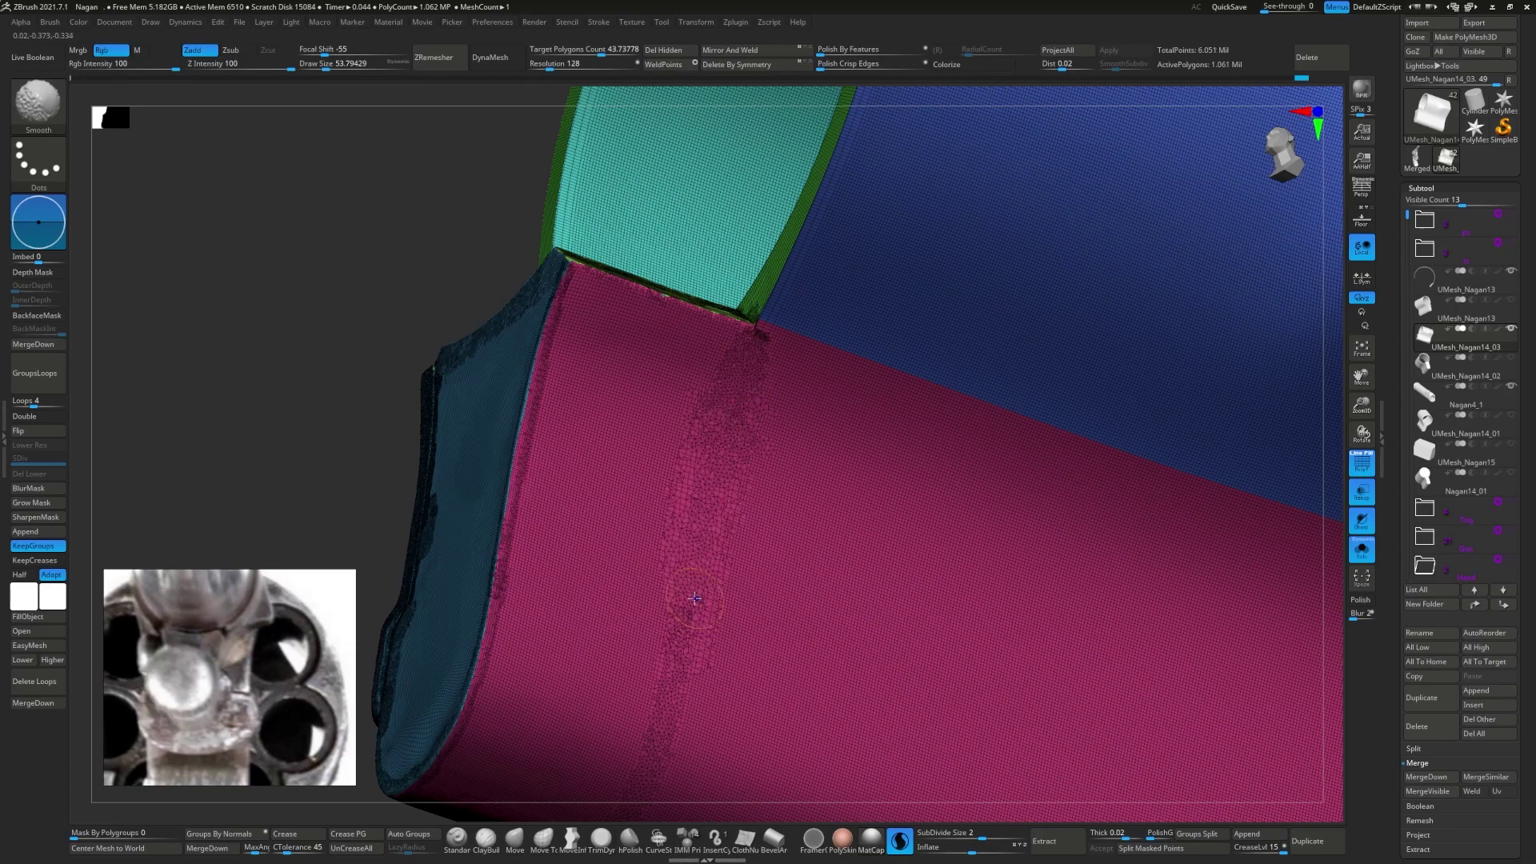
{"action": "key", "text": "shift+f"}
{"action": "mouse_move", "coordinate": [750, 452]}
{"action": "right_mouse_down"}
{"action": "mouse_move", "coordinate": [672, 428]}
{"action": "mouse_move", "coordinate": [720, 328]}
{"action": "right_mouse_up"}
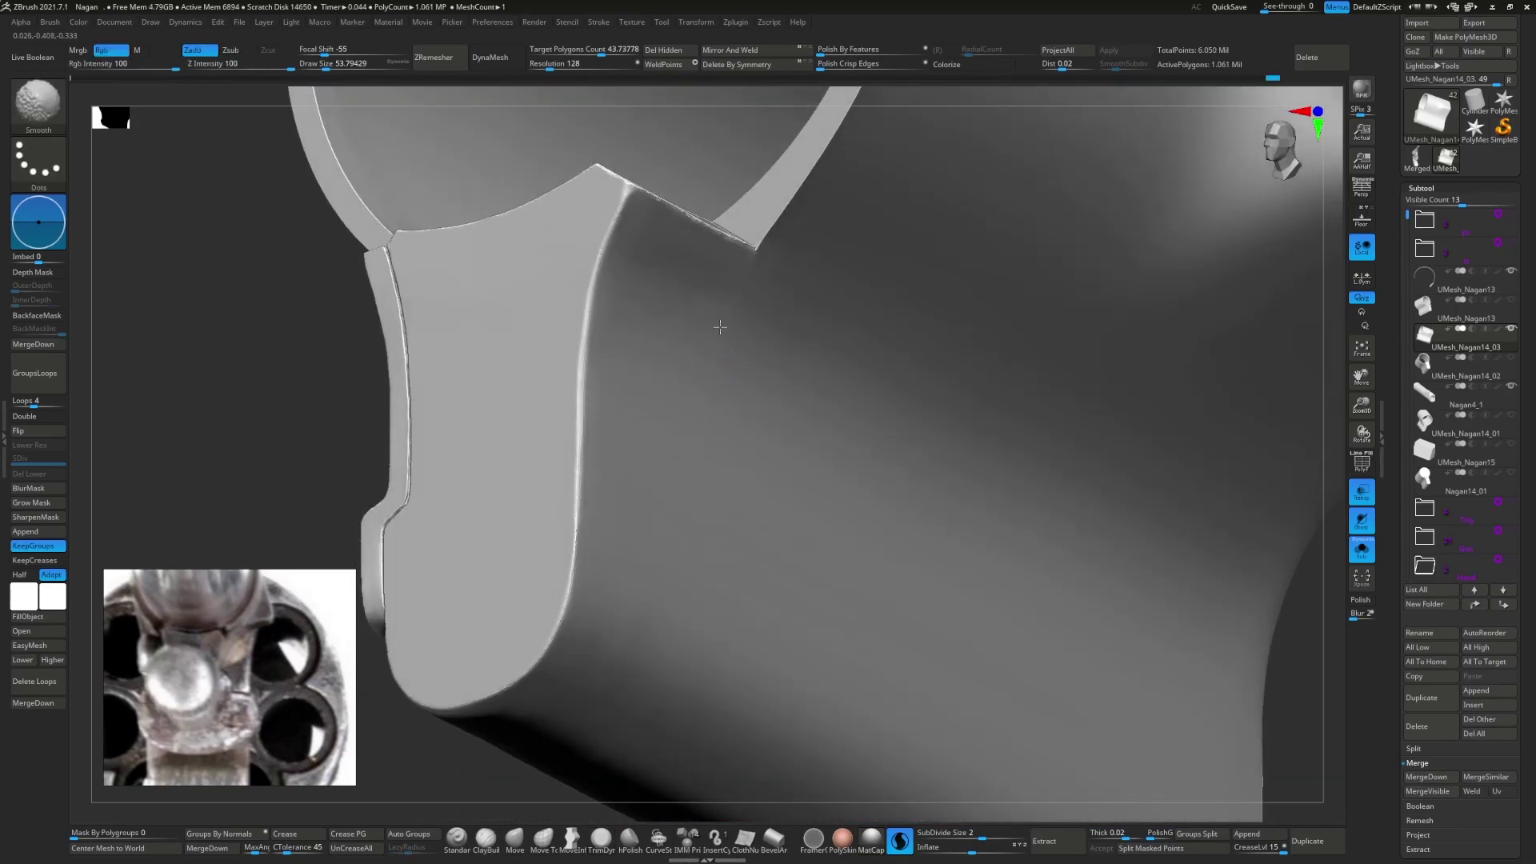
{"action": "right_click_drag", "start_coordinate": [726, 425], "coordinate": [792, 401], "text": "shift"}
{"action": "left_click_drag", "start_coordinate": [878, 248], "coordinate": [837, 288], "text": "ctrl+shift"}
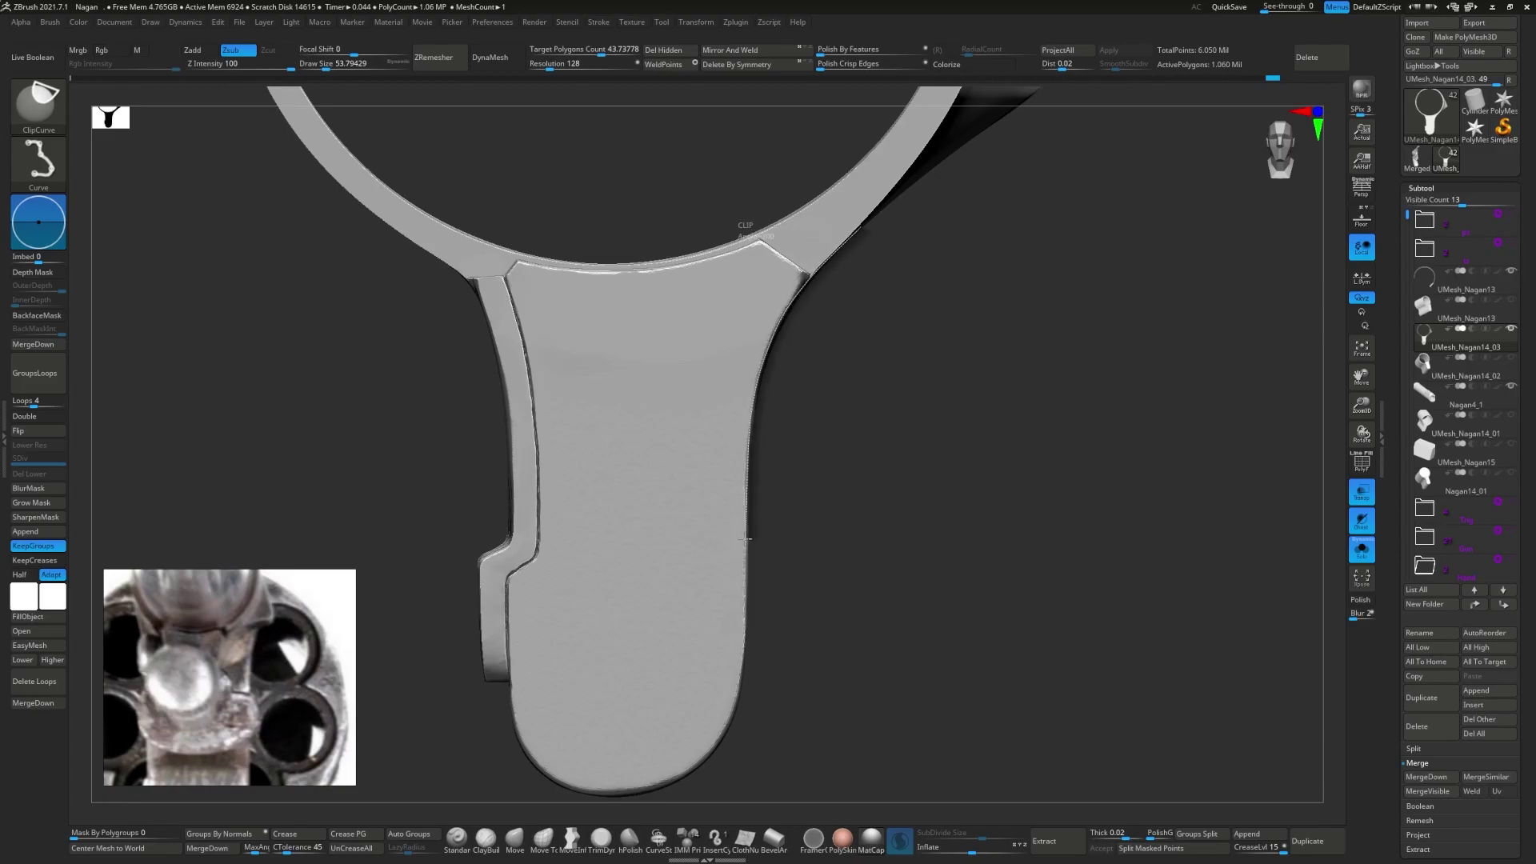
- Smooth the lower block's faces, checking the surface with PolyFrame toggles
{"action": "mouse_move", "coordinate": [747, 557]}
{"action": "right_mouse_down"}
{"action": "mouse_move", "coordinate": [755, 388]}
{"action": "mouse_move", "coordinate": [713, 439]}
{"action": "mouse_move", "coordinate": [627, 436]}
{"action": "mouse_move", "coordinate": [695, 370]}
{"action": "mouse_move", "coordinate": [985, 411]}
{"action": "right_mouse_up"}
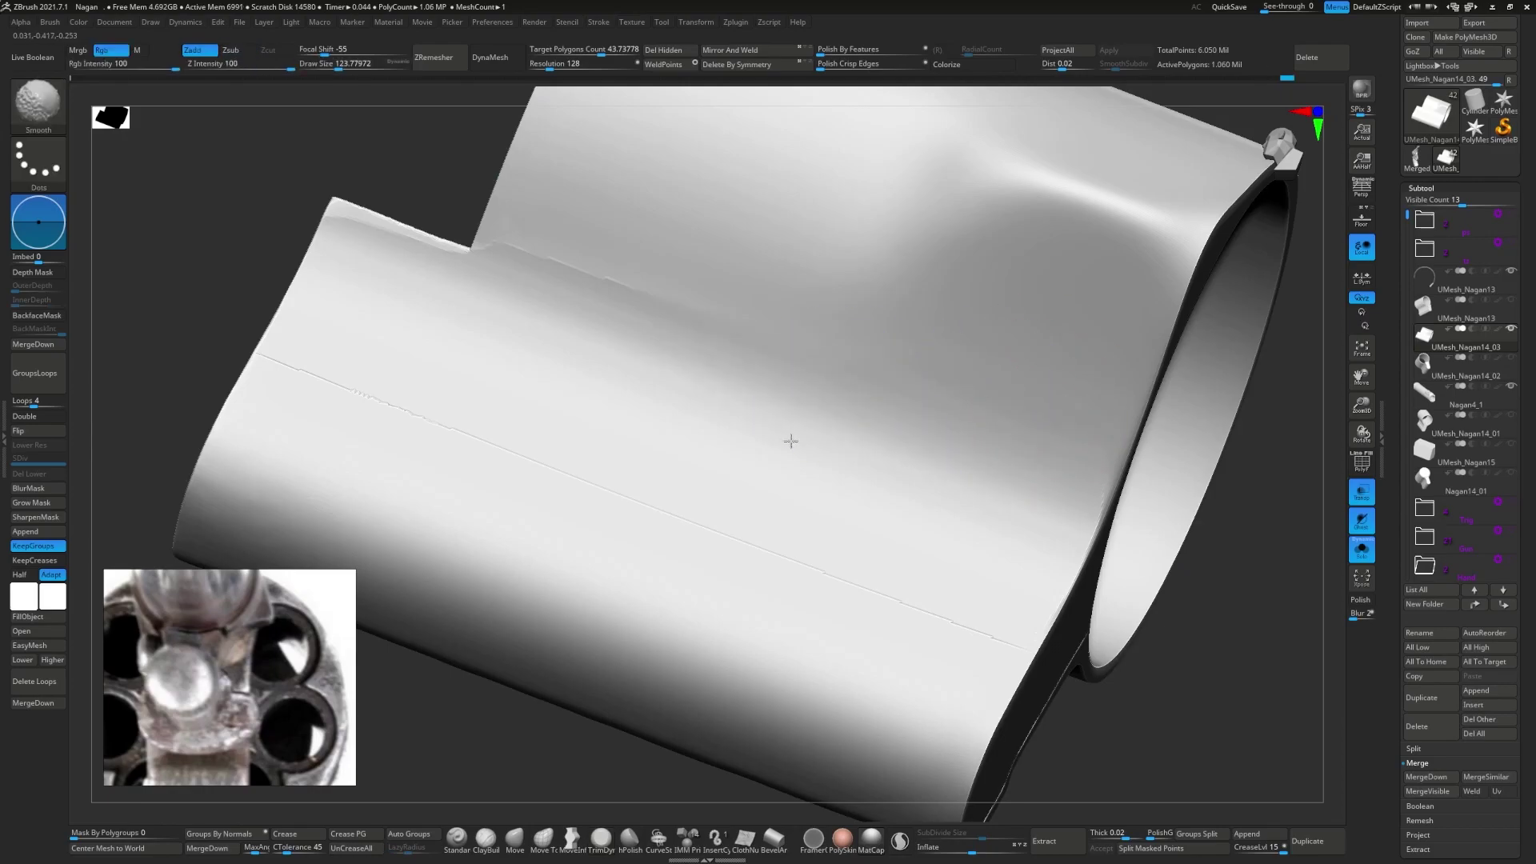
{"action": "right_click_drag", "start_coordinate": [790, 441], "coordinate": [646, 301]}
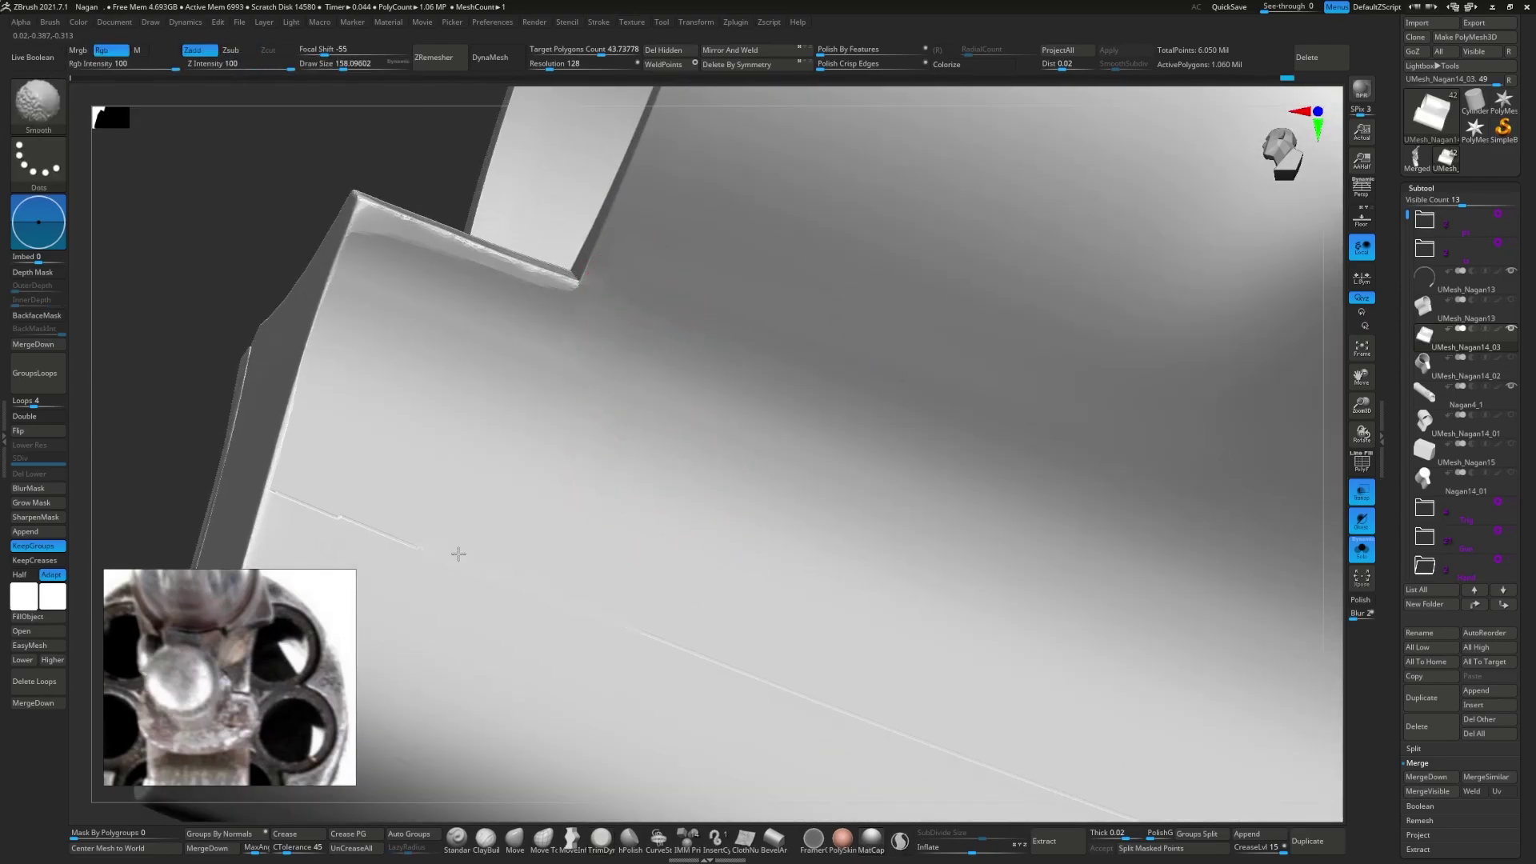
{"action": "mouse_move", "coordinate": [456, 549]}
{"action": "right_mouse_down", "text": "alt"}
{"action": "mouse_move", "coordinate": [549, 384]}
{"action": "mouse_move", "coordinate": [516, 419]}
{"action": "right_mouse_up", "text": "alt"}
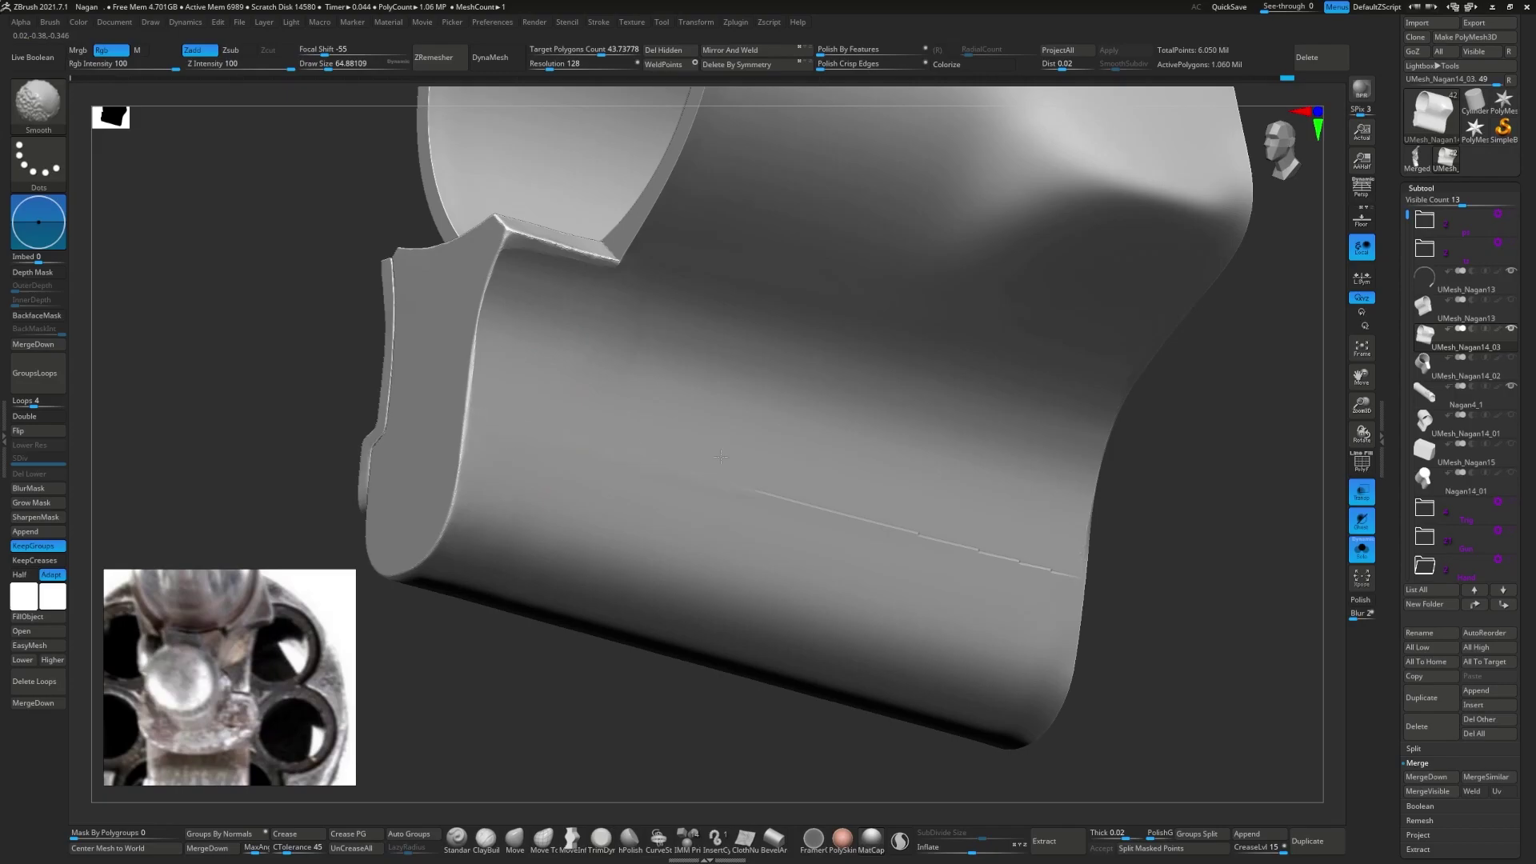
{"action": "mouse_move", "coordinate": [775, 517]}
{"action": "right_mouse_down"}
{"action": "mouse_move", "coordinate": [558, 446]}
{"action": "mouse_move", "coordinate": [515, 583]}
{"action": "mouse_move", "coordinate": [896, 792]}
{"action": "right_mouse_up"}
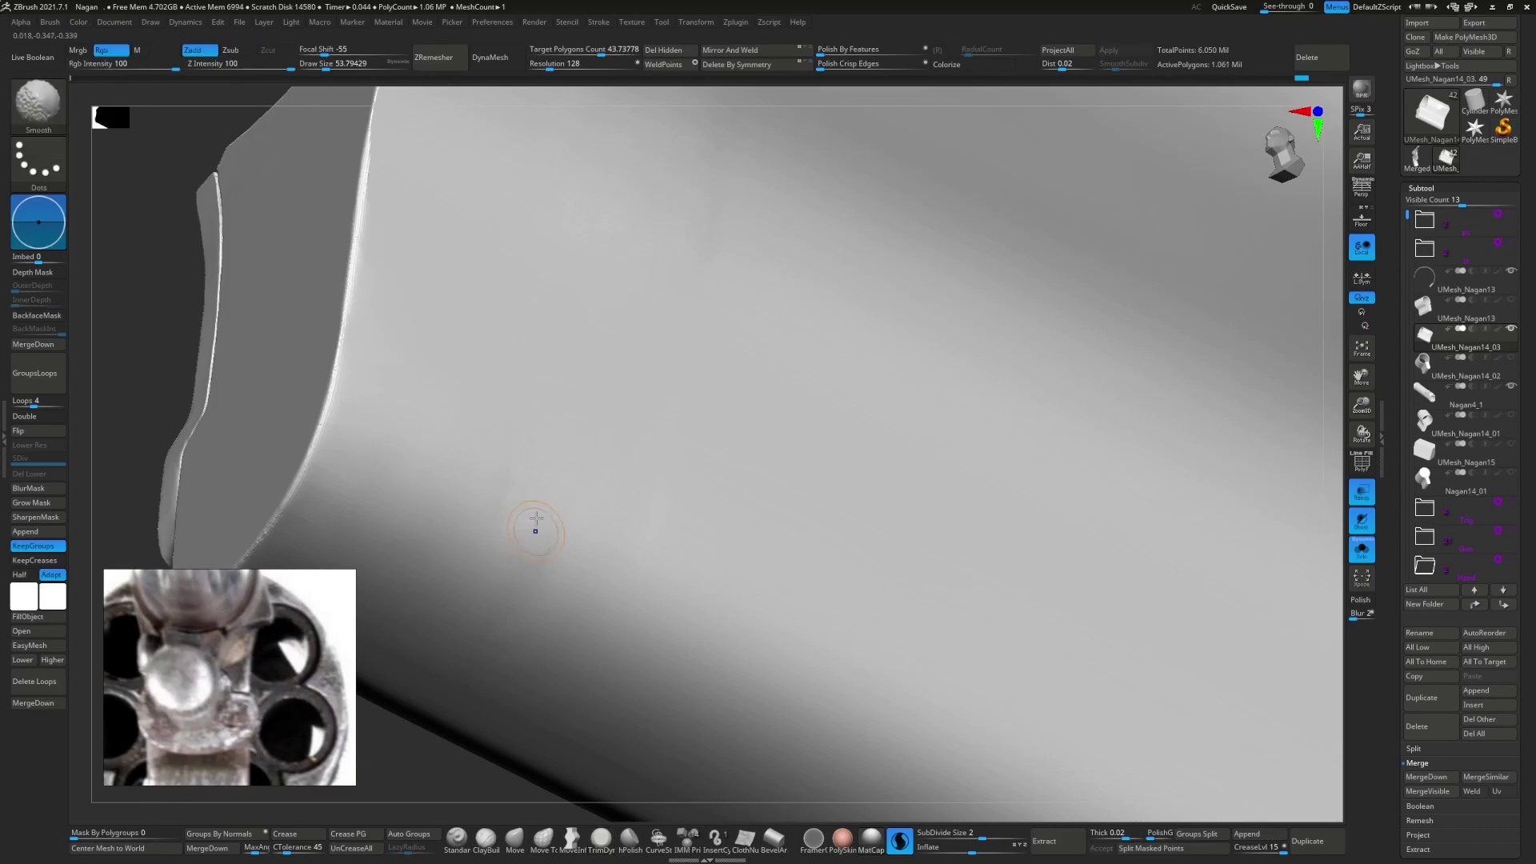
{"action": "key", "text": "shift+f"}
{"action": "key", "text": "shift+f"}
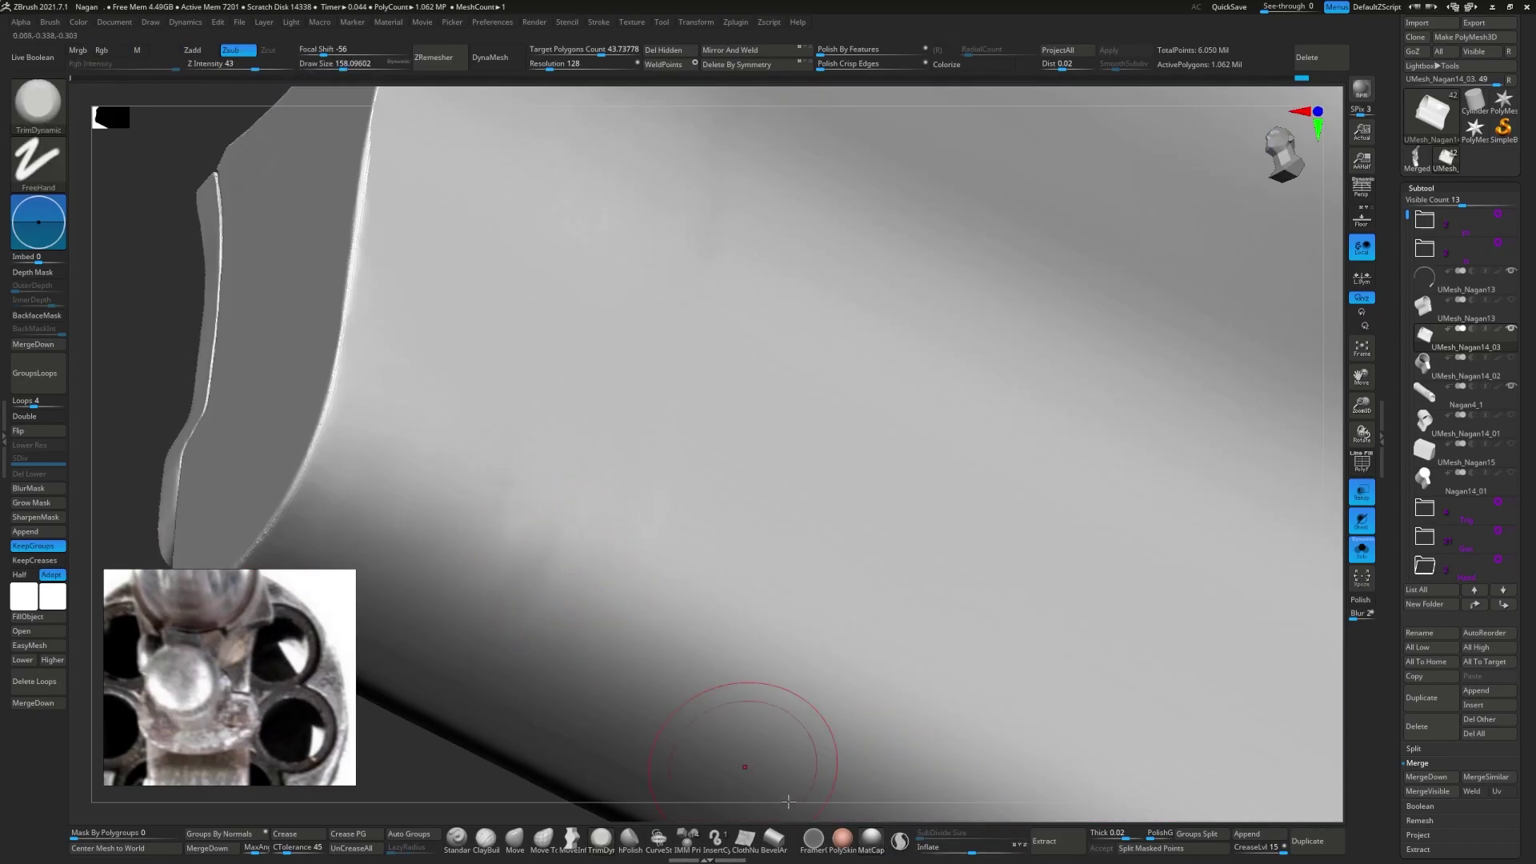
{"action": "mouse_move", "coordinate": [514, 496]}
{"action": "right_mouse_down"}
{"action": "mouse_move", "coordinate": [531, 514]}
{"action": "mouse_move", "coordinate": [530, 457]}
{"action": "right_mouse_up"}
{"action": "key", "text": "shift+f"}
{"action": "right_click_drag", "start_coordinate": [568, 640], "coordinate": [568, 492]}
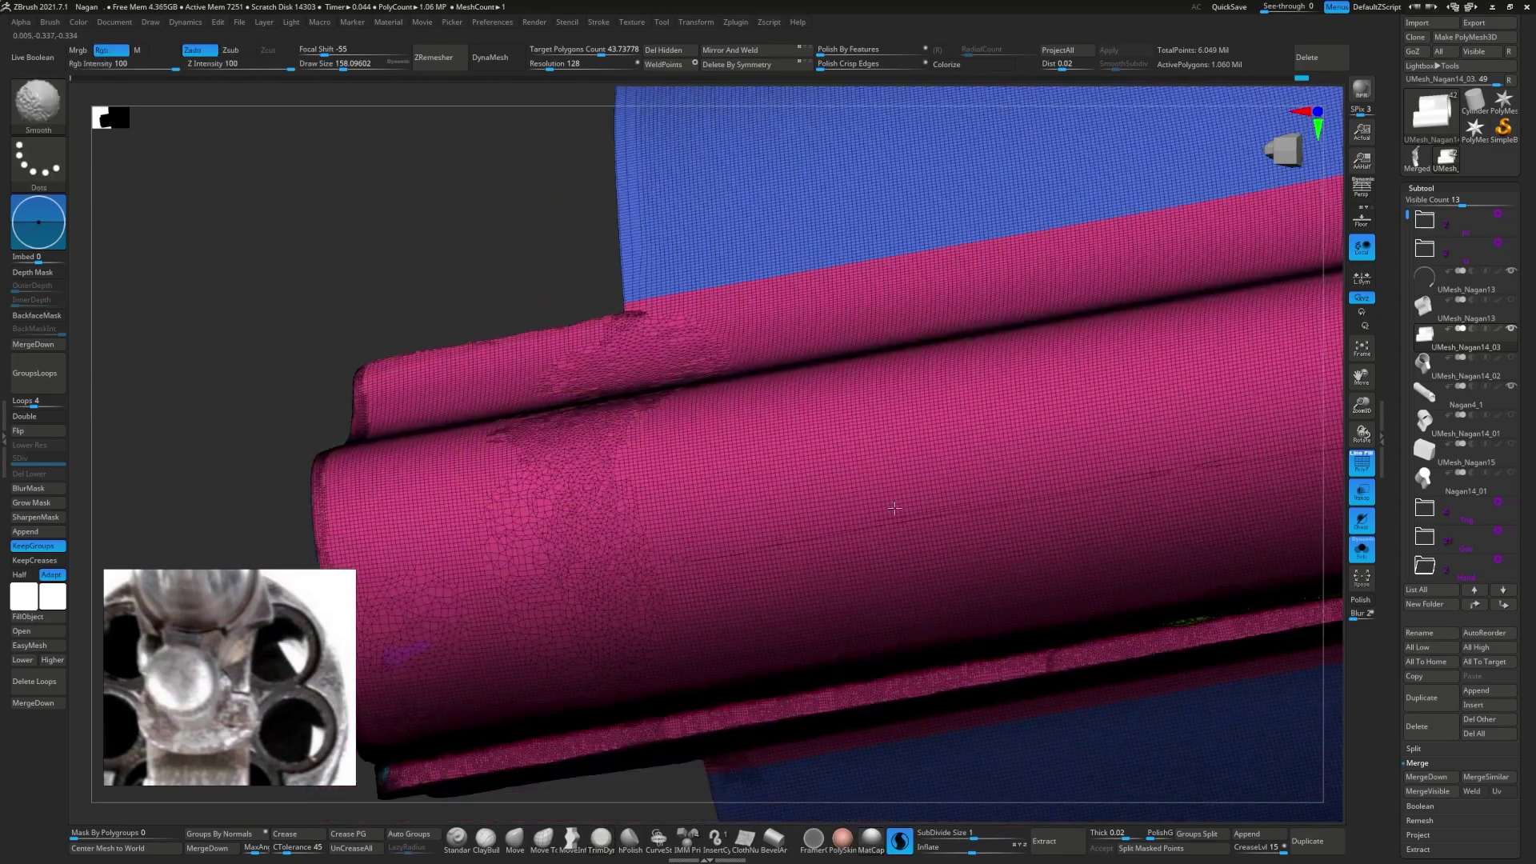
{"action": "key", "text": "shift+f"}
{"action": "mouse_move", "coordinate": [611, 628]}
{"action": "right_mouse_down", "text": "alt"}
{"action": "mouse_move", "coordinate": [531, 521]}
{"action": "mouse_move", "coordinate": [686, 456]}
{"action": "mouse_move", "coordinate": [544, 493]}
{"action": "mouse_move", "coordinate": [560, 320]}
{"action": "mouse_move", "coordinate": [548, 155]}
{"action": "right_mouse_up", "text": "alt"}
- Save the project, overwriting it, and inspect the block's corner with PolyFrame
{"action": "key", "text": "ctrl+s"}
{"action": "key", "text": "Return"}
{"action": "key", "text": "shift+f"}
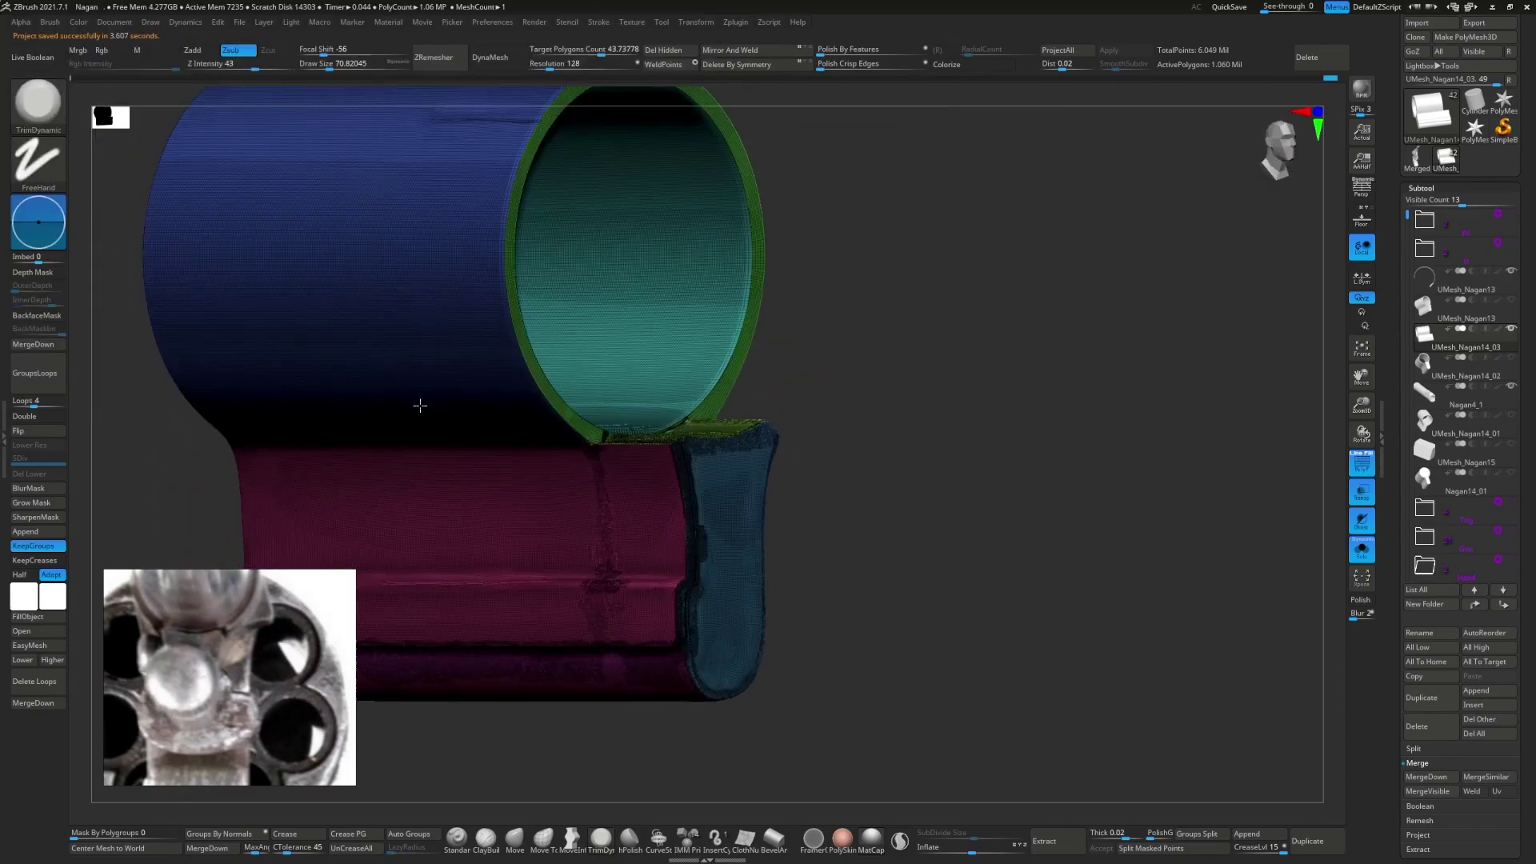
{"action": "mouse_move", "coordinate": [613, 342]}
{"action": "right_mouse_down"}
{"action": "mouse_move", "coordinate": [591, 466]}
{"action": "mouse_move", "coordinate": [360, 405]}
{"action": "mouse_move", "coordinate": [507, 521]}
{"action": "mouse_move", "coordinate": [542, 518]}
{"action": "mouse_move", "coordinate": [627, 107]}
{"action": "mouse_move", "coordinate": [610, 247]}
{"action": "right_mouse_up"}
{"action": "key", "text": "shift+f"}
- Trial DynaMesh at resolutions 1824 and 936, undoing each
{"action": "left_click", "coordinate": [1426, 203]}
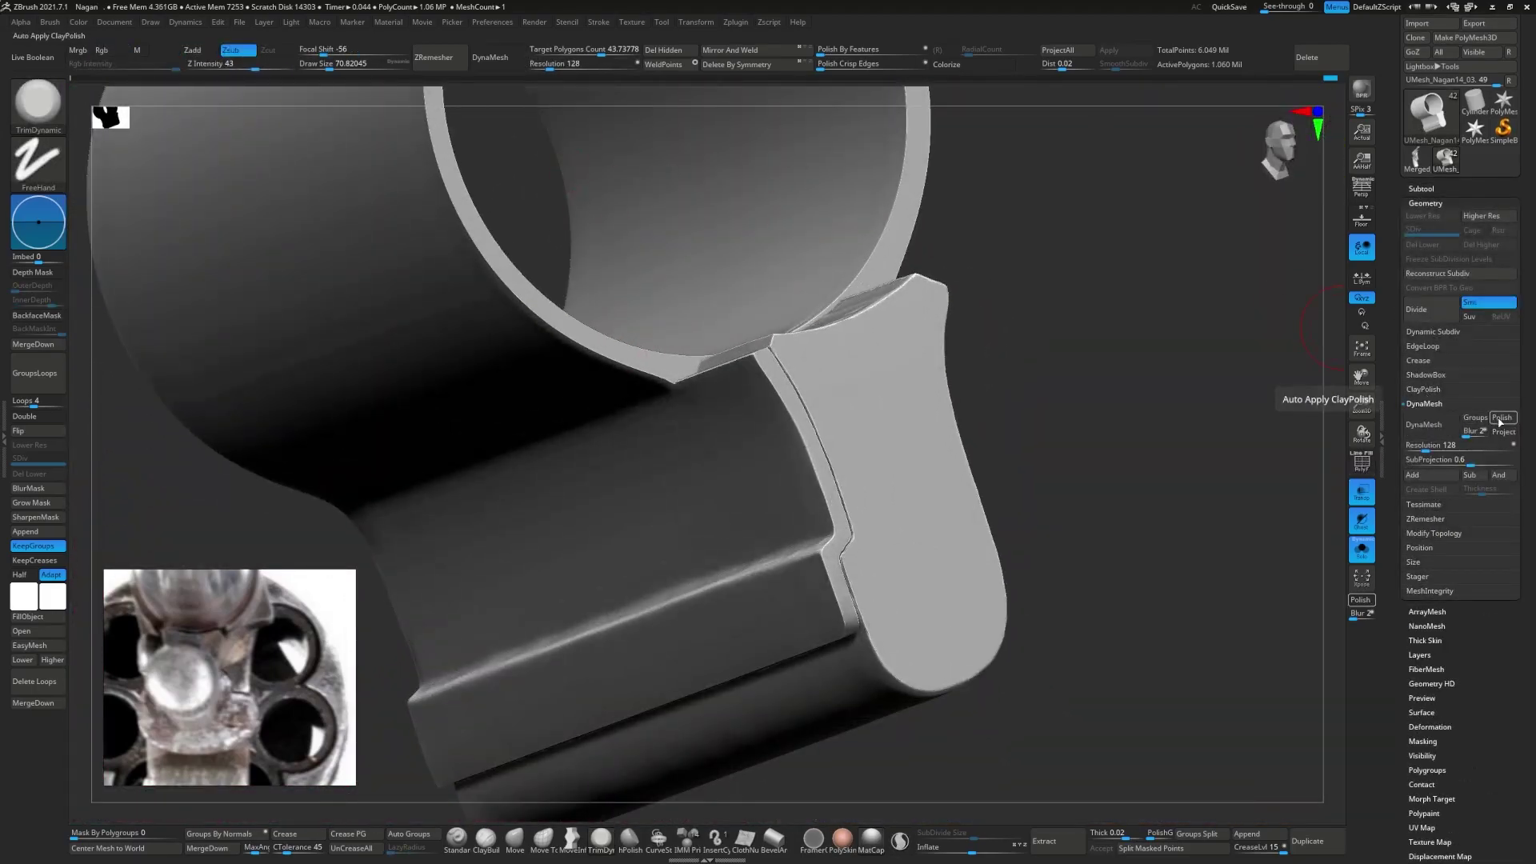
{"action": "left_click", "coordinate": [1426, 424]}
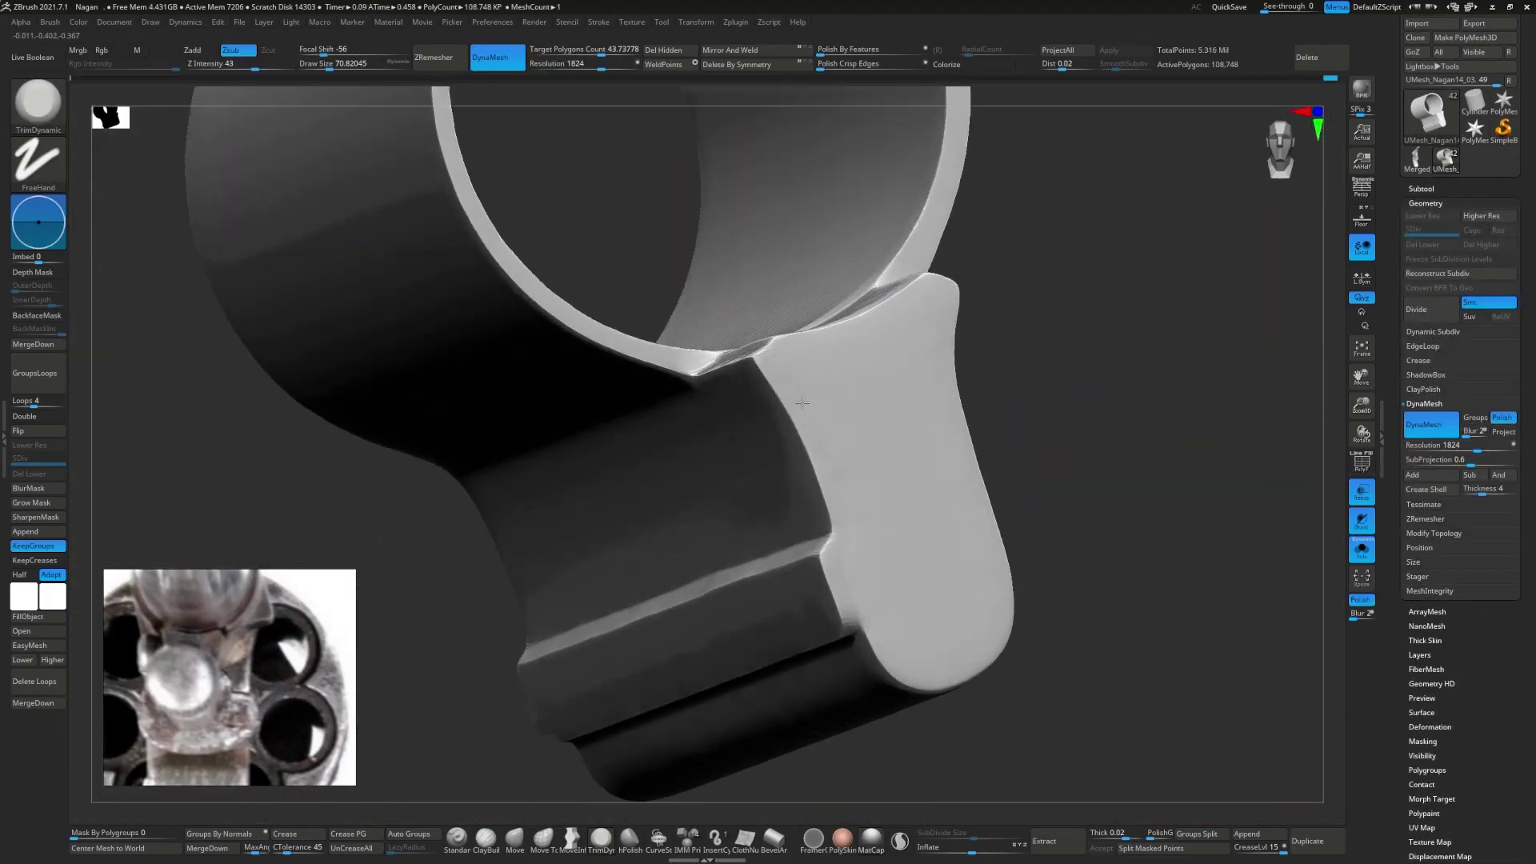
{"action": "key", "text": "ctrl+z"}
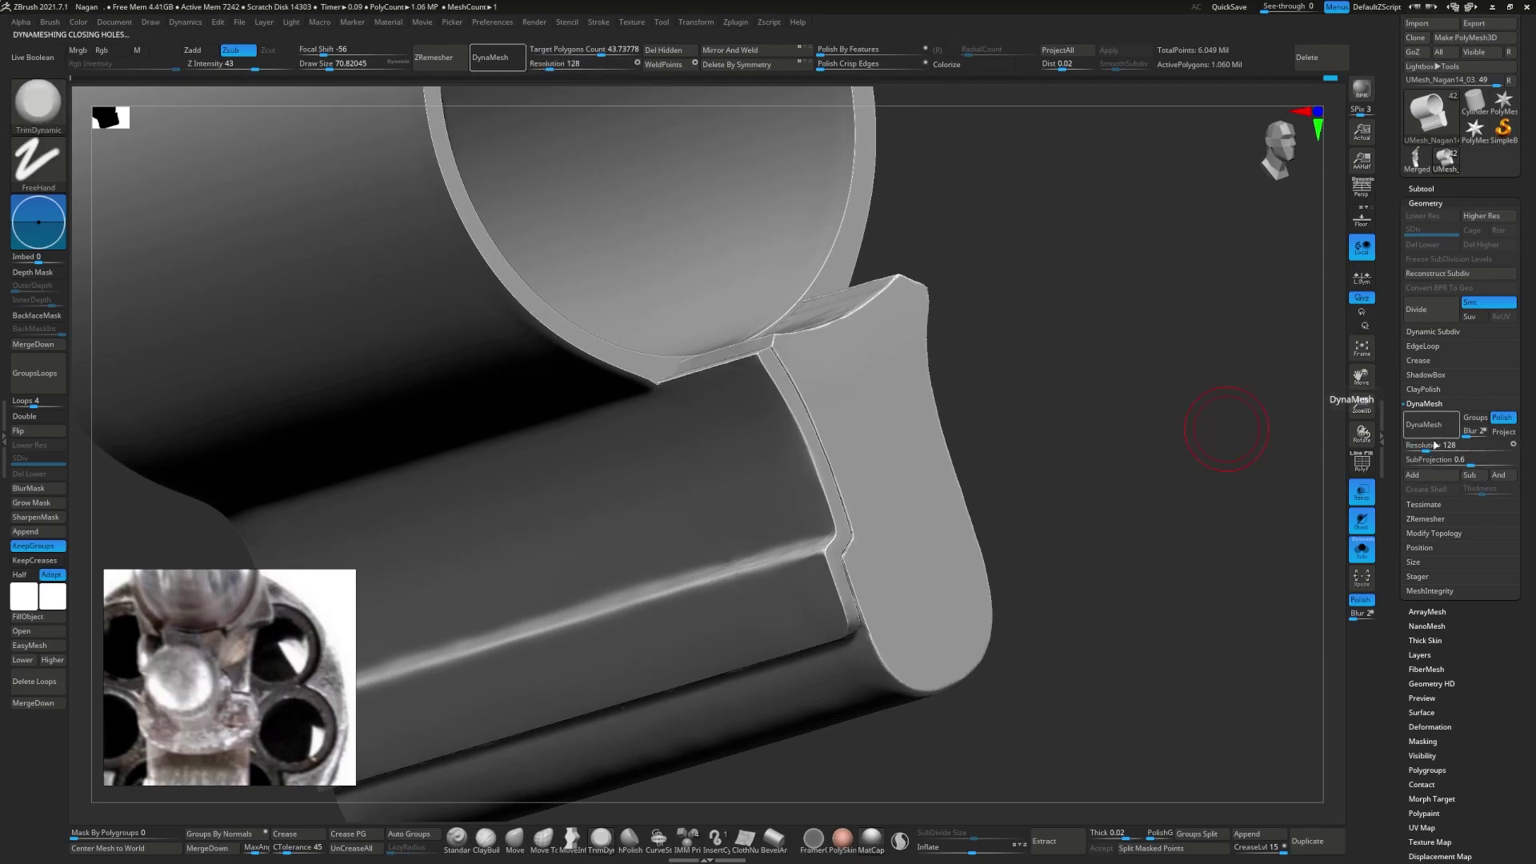
{"action": "left_click", "coordinate": [1428, 424]}
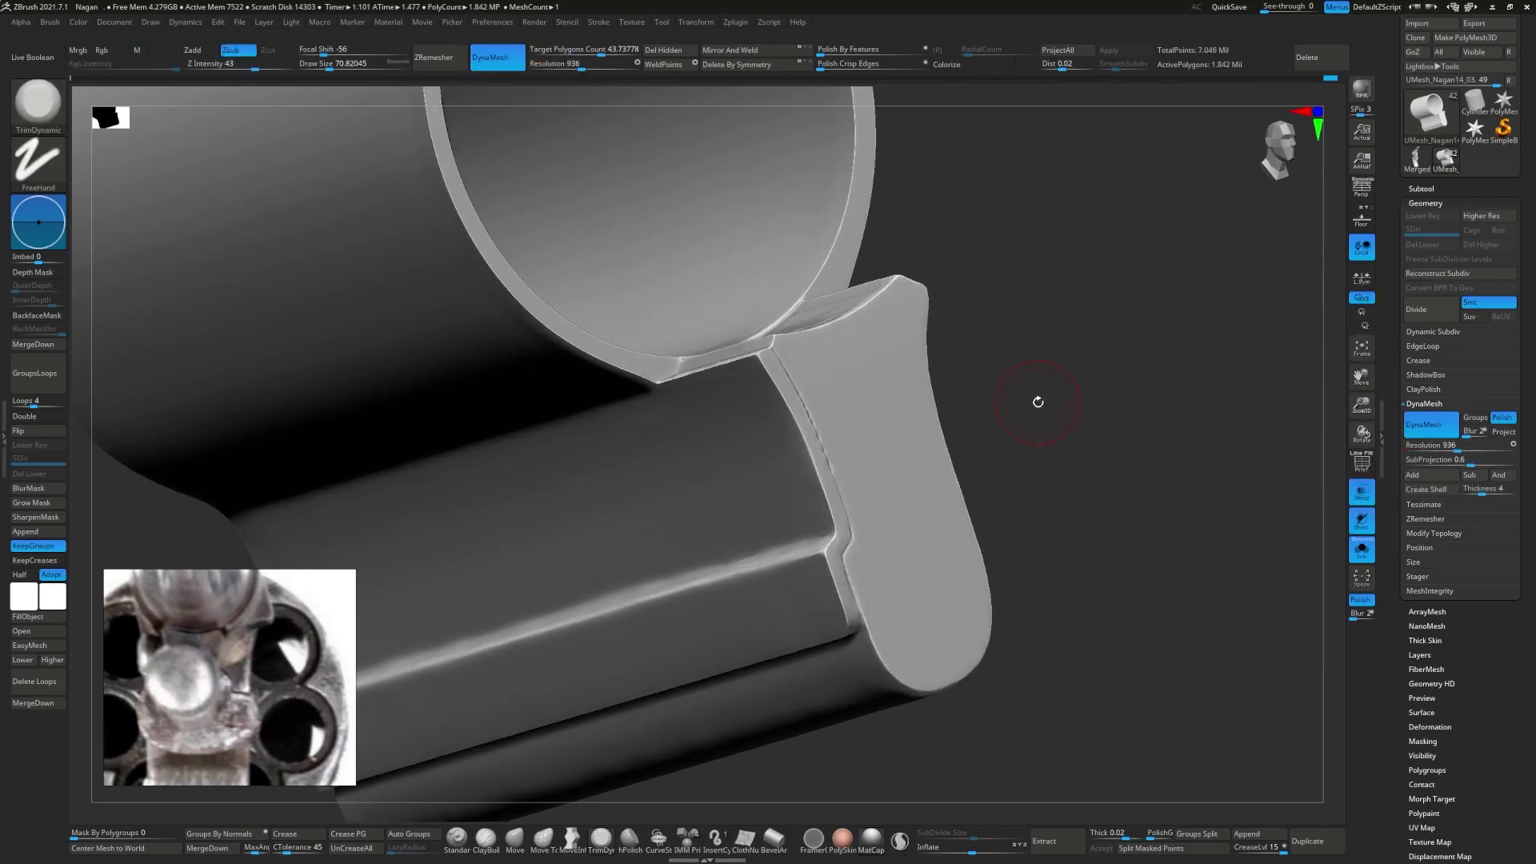
{"action": "key", "text": "ctrl+z"}
- Try DynaMesh at resolution 512, inspect the edges with PolyFrame, and undo it
{"action": "left_click_drag", "start_coordinate": [1040, 480], "coordinate": [752, 354]}
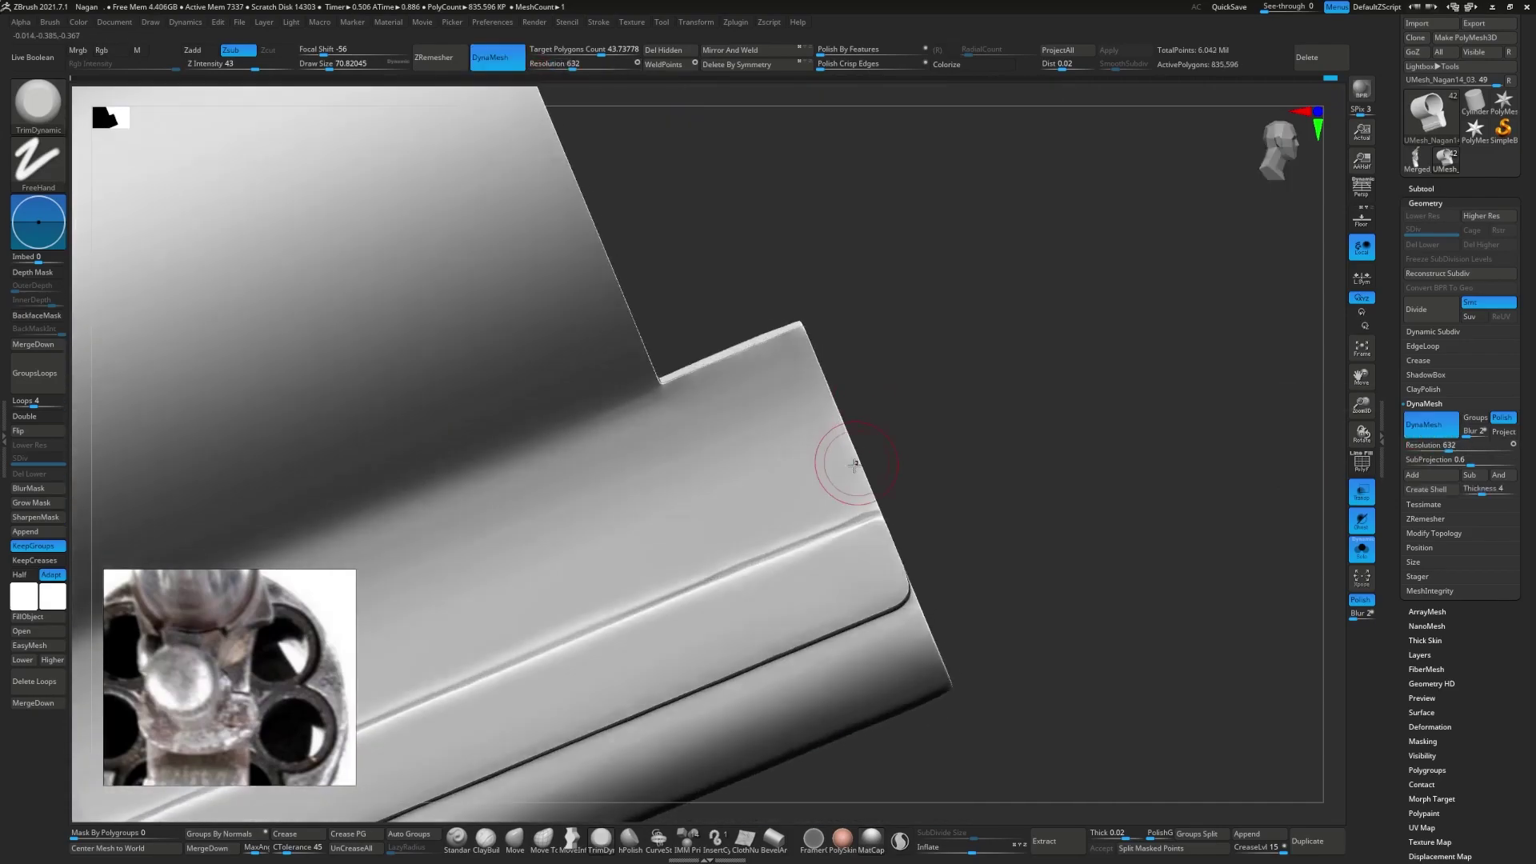
{"action": "key", "text": "shift+f"}
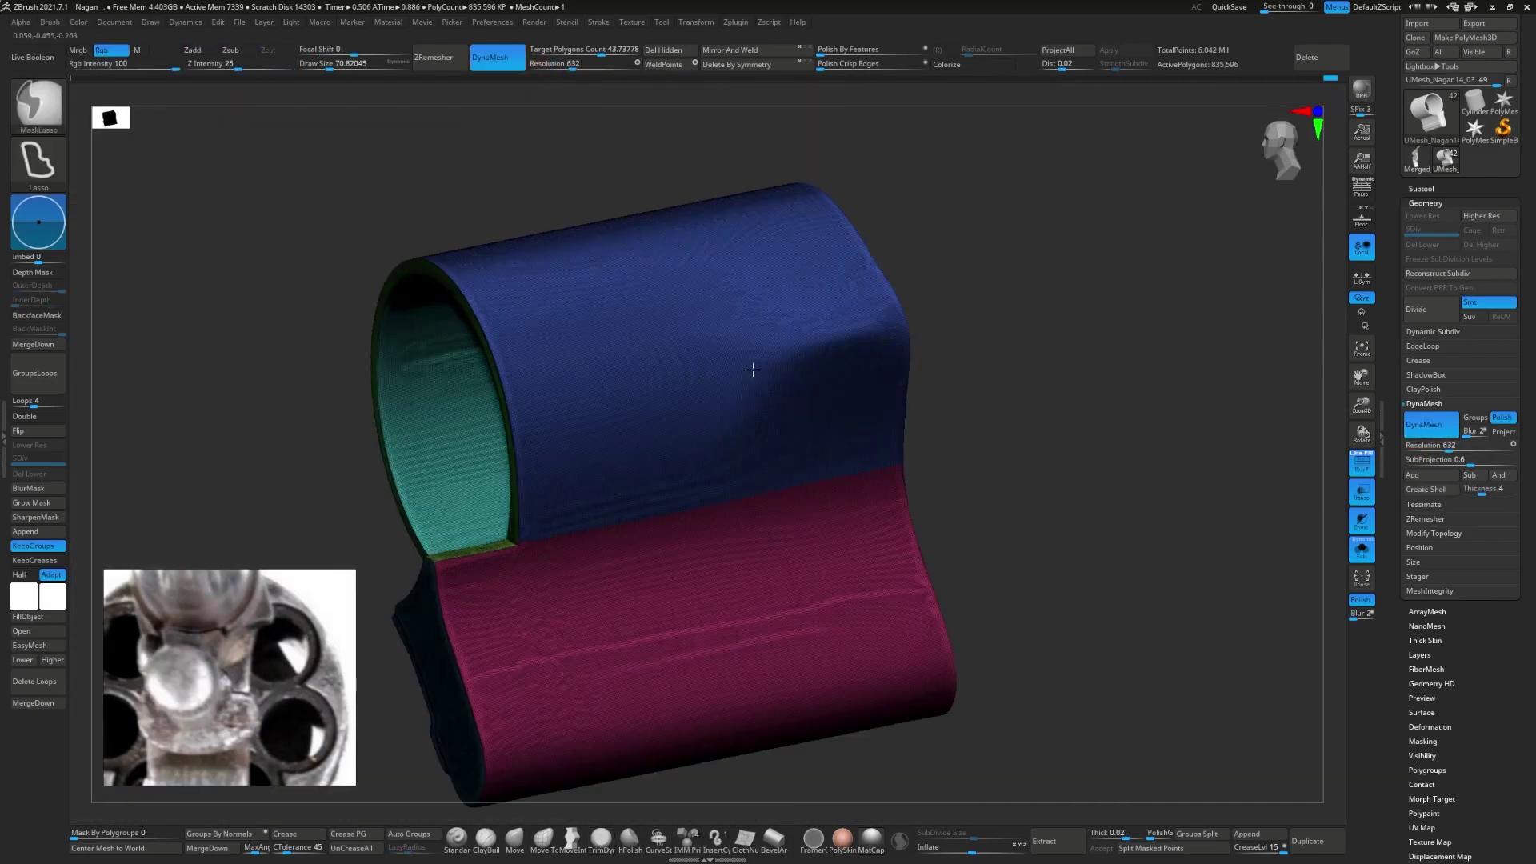
{"action": "right_click_drag", "start_coordinate": [752, 354], "coordinate": [588, 446]}
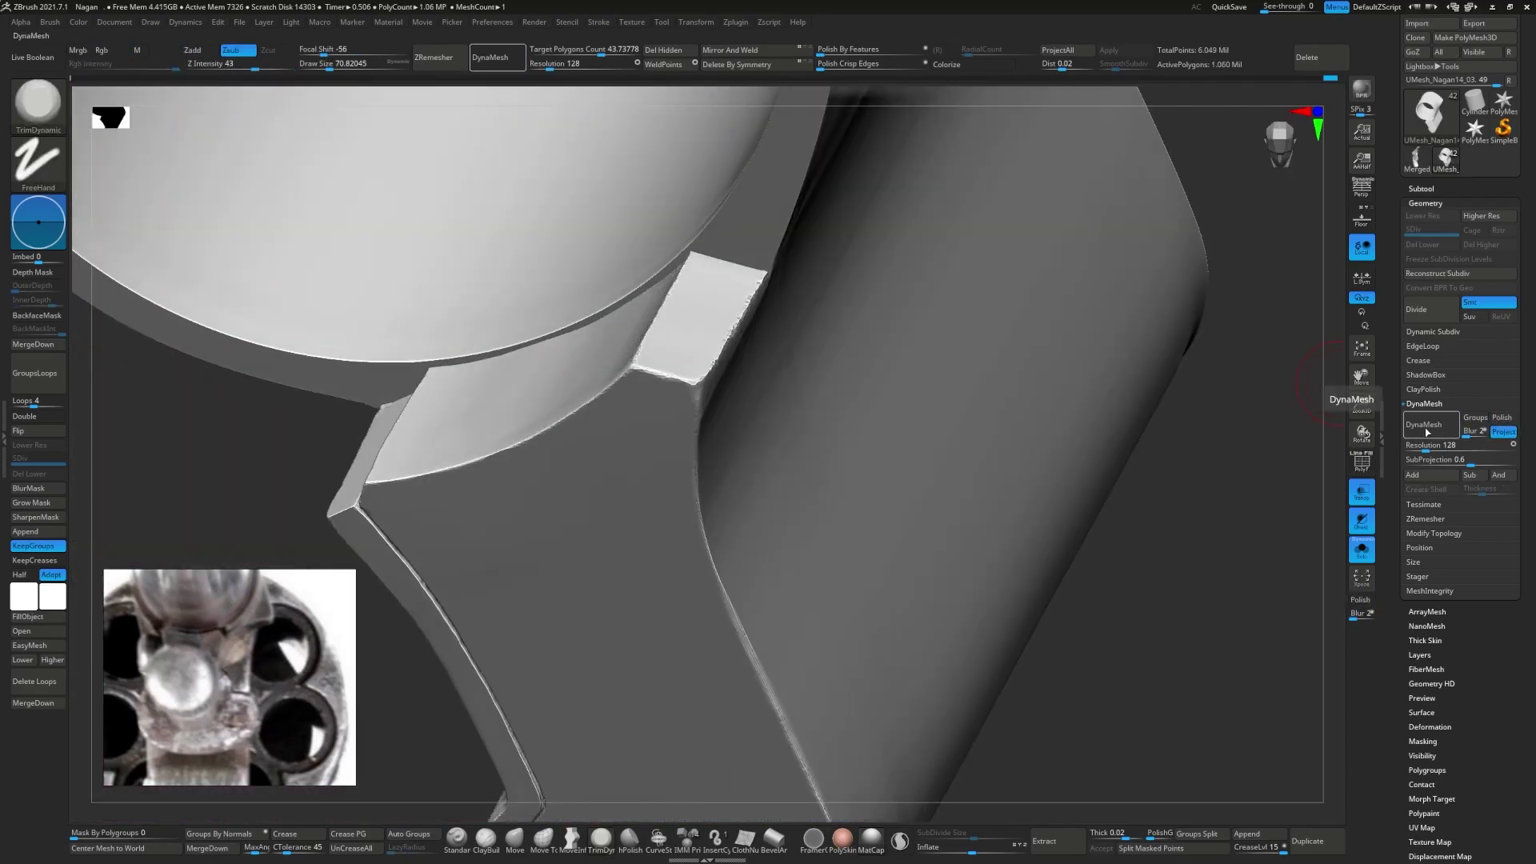
{"action": "left_click", "coordinate": [1426, 433]}
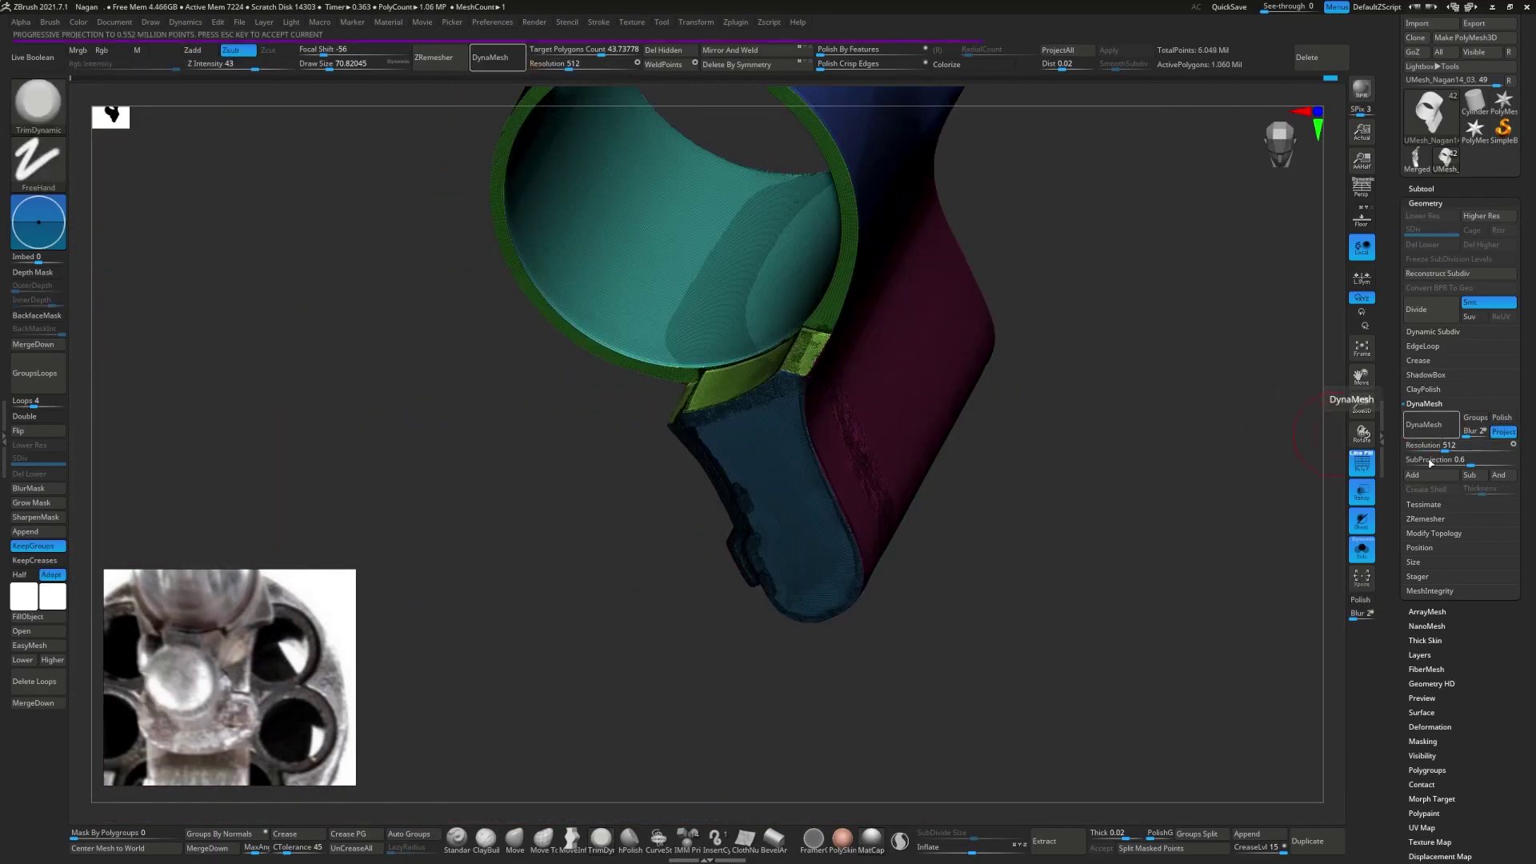
{"action": "right_click_drag", "start_coordinate": [837, 371], "coordinate": [760, 393]}
{"action": "key", "text": "shift+f"}
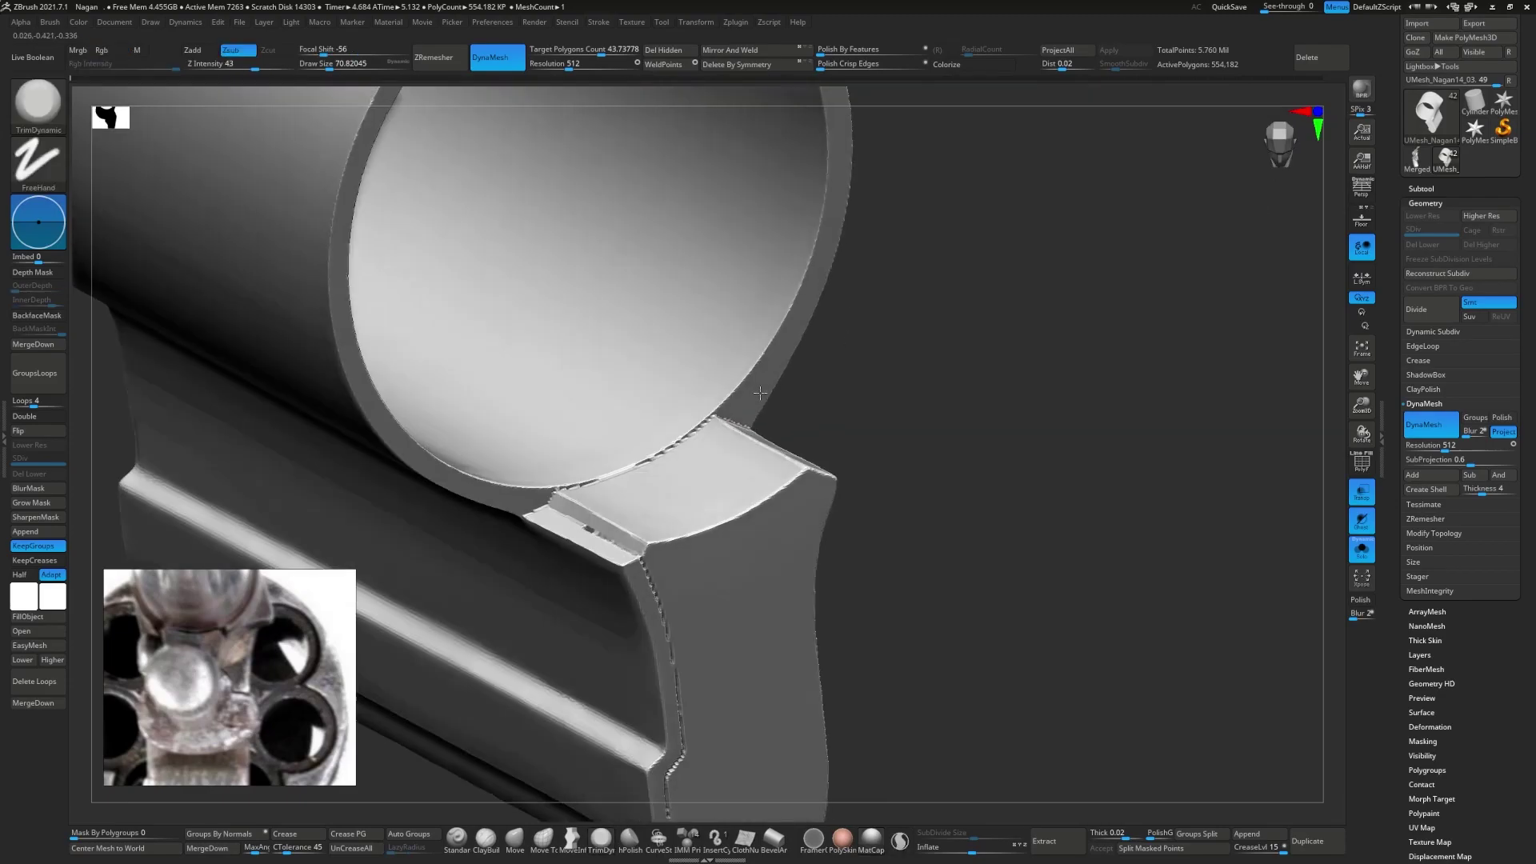
{"action": "key", "text": "ctrl+z"}
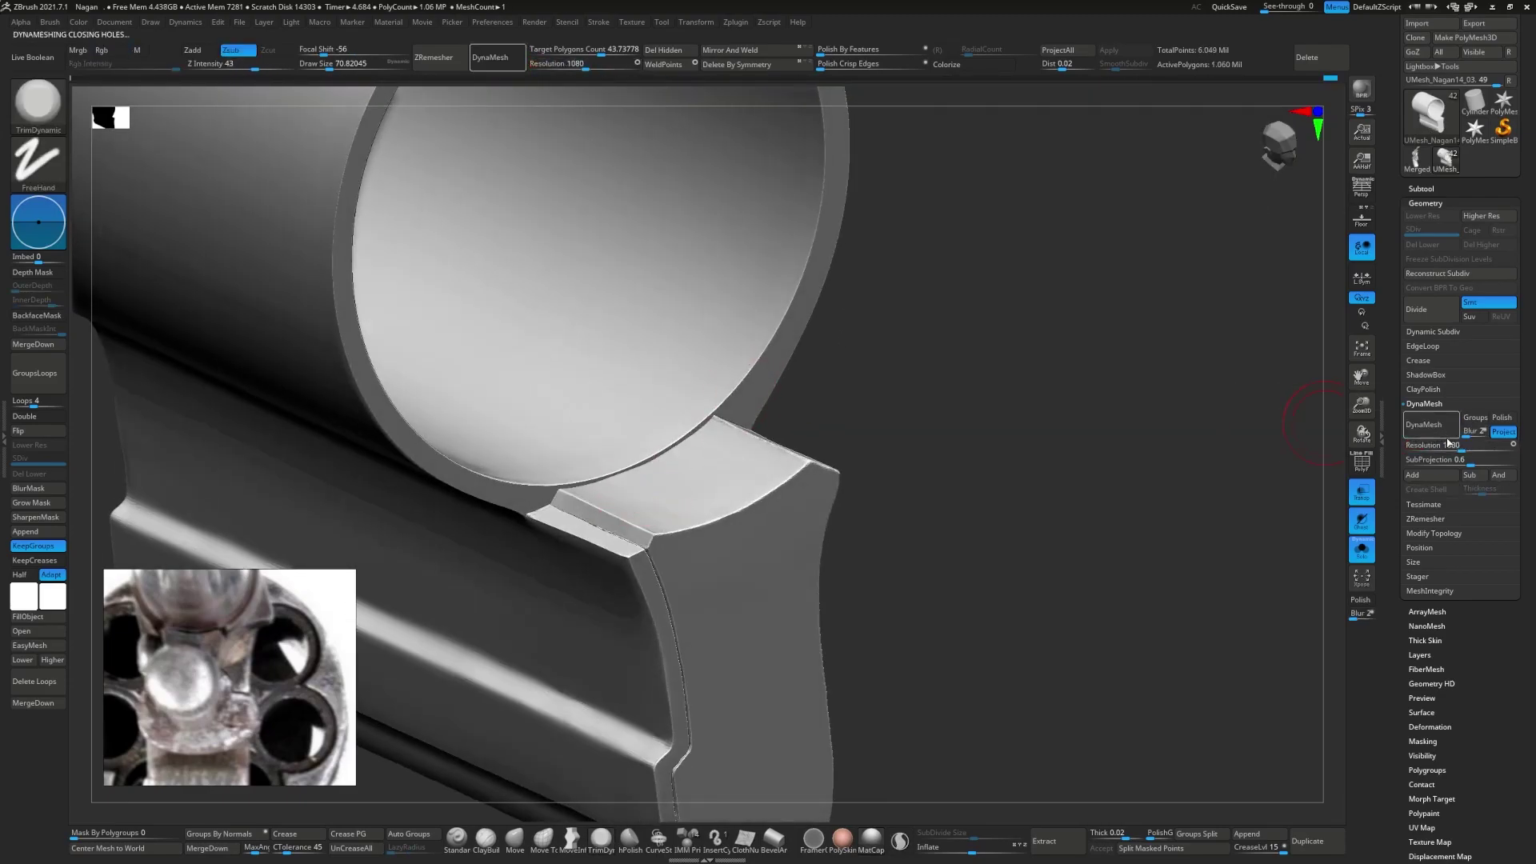
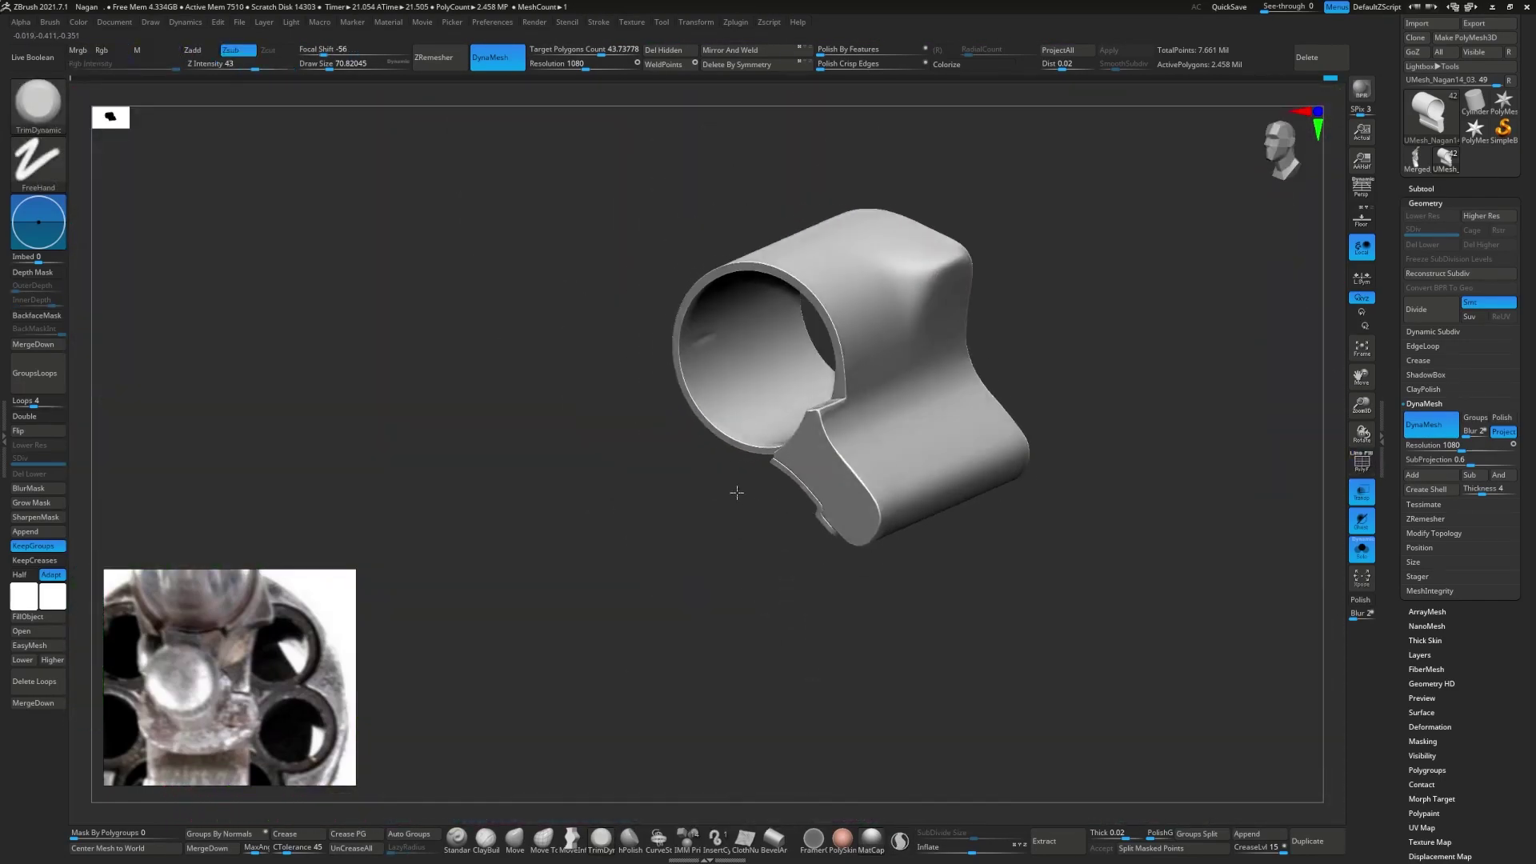
- Turn on polygroup display and orbit around the cylinder to inspect its seams
{"action": "left_click_drag", "start_coordinate": [809, 452], "coordinate": [740, 484]}
{"action": "key", "text": "shift+f"}
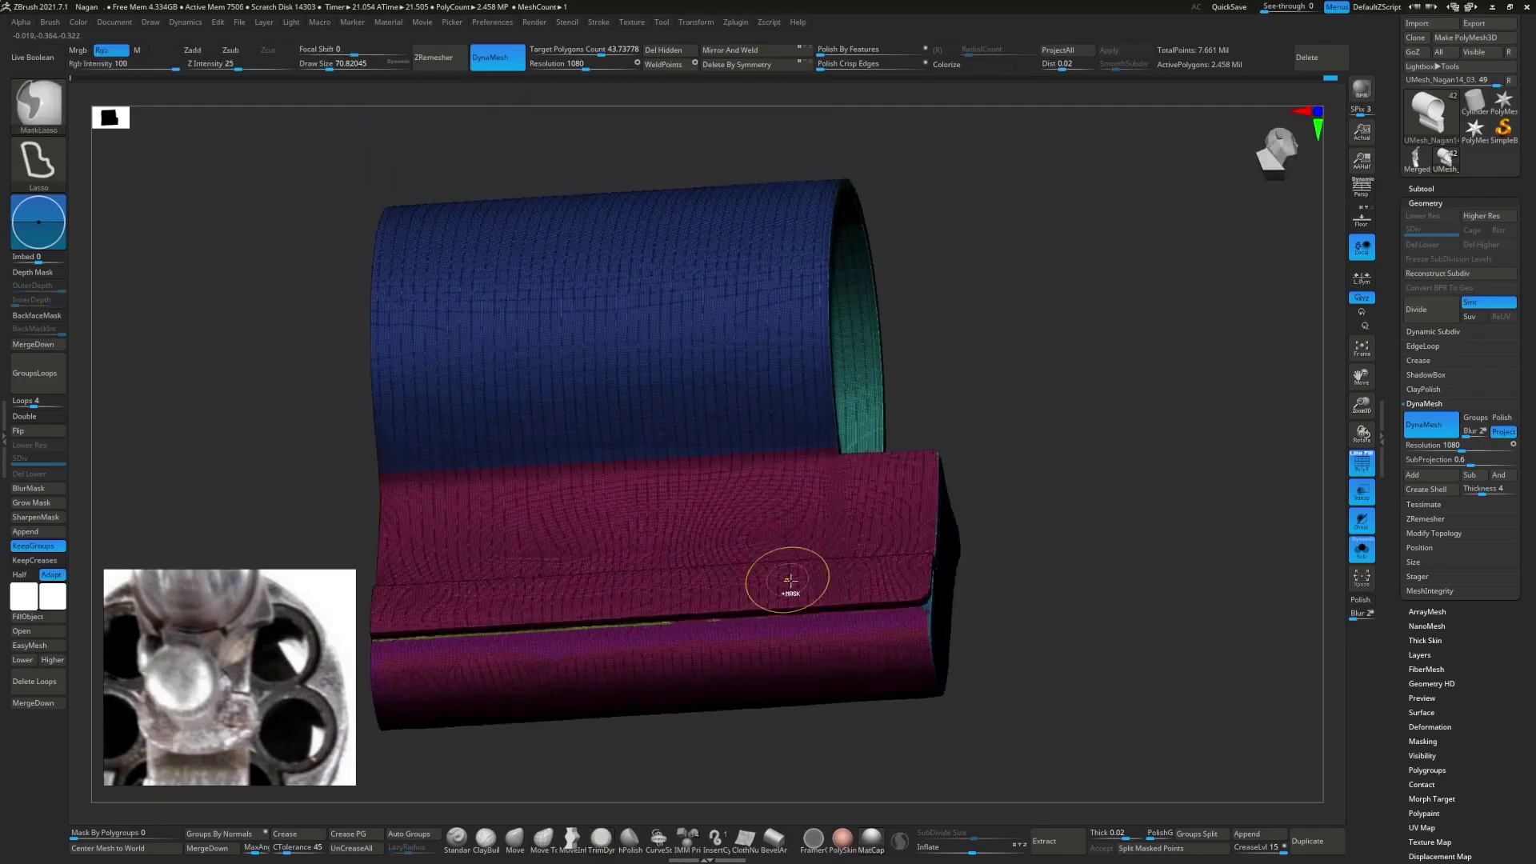
{"action": "scroll", "coordinate": [785, 583], "scroll_direction": "up", "scroll_amount": 5}
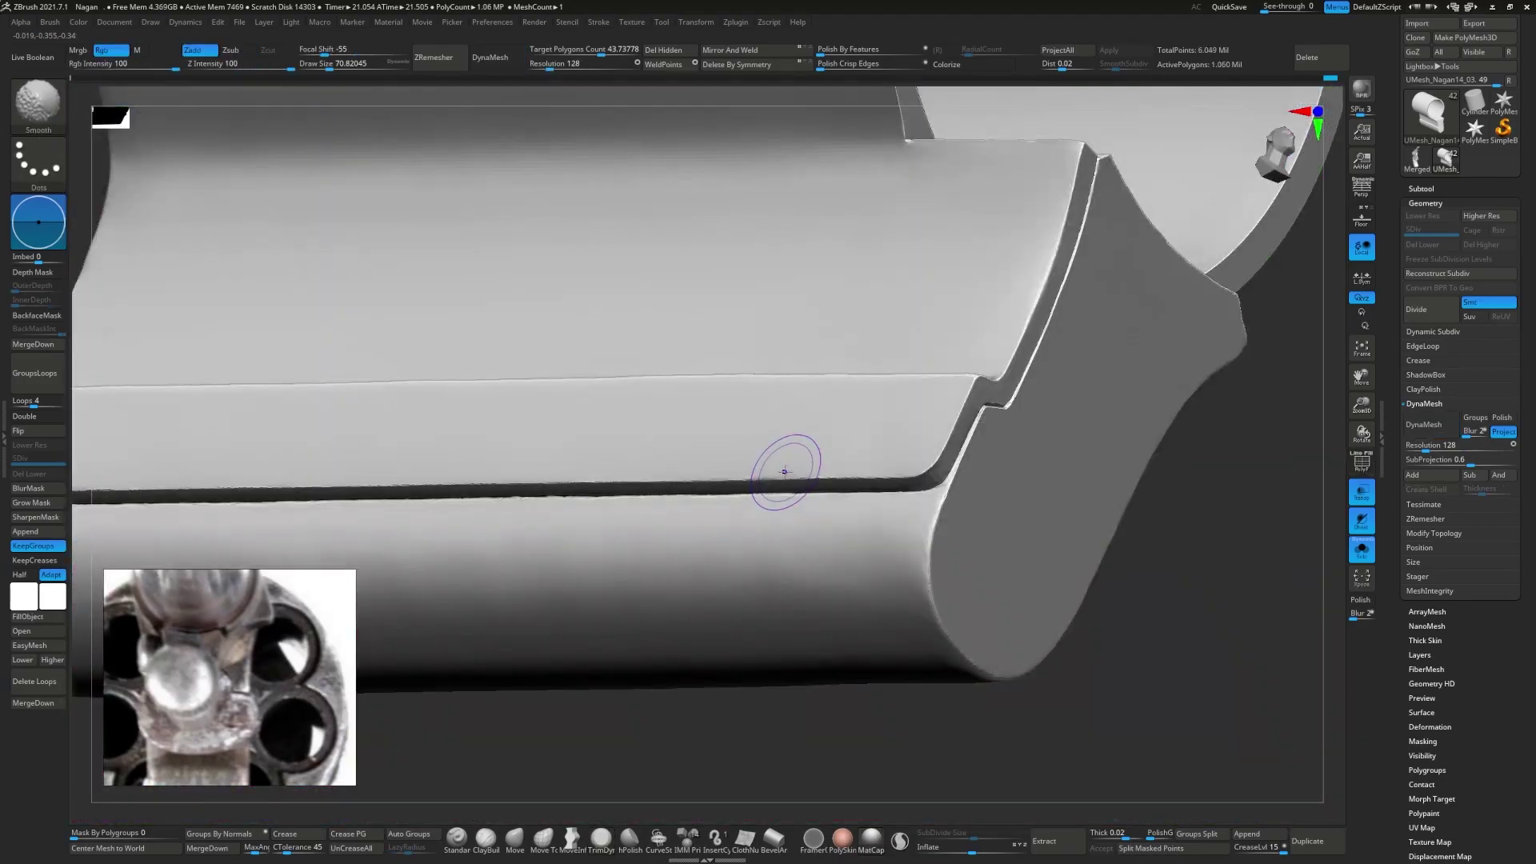
{"action": "mouse_move", "coordinate": [785, 471]}
{"action": "right_mouse_down", "text": "shift"}
{"action": "mouse_move", "coordinate": [833, 354]}
{"action": "mouse_move", "coordinate": [940, 333]}
{"action": "right_mouse_up", "text": "shift"}
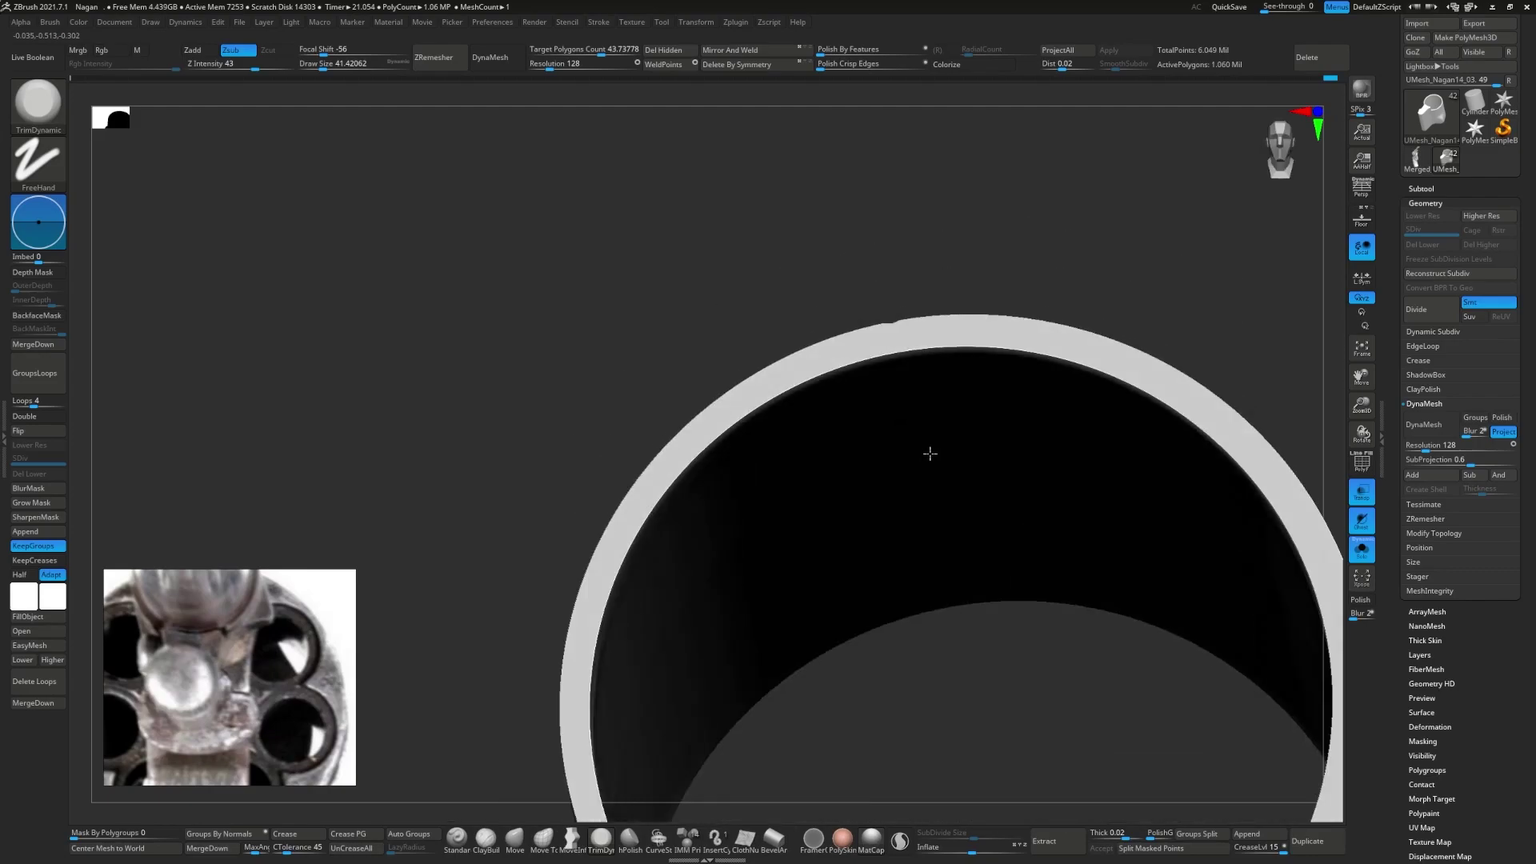
{"action": "right_click_drag", "start_coordinate": [929, 449], "coordinate": [912, 424]}
- Enlarge the TrimDynamic brush to about 65, briefly try Transpose, then return to trimming
{"action": "key", "text": "s"}
{"action": "left_click_drag", "start_coordinate": [914, 427], "coordinate": [940, 426]}
{"action": "mouse_move", "coordinate": [880, 448]}
{"action": "right_mouse_down"}
{"action": "mouse_move", "coordinate": [869, 507]}
{"action": "mouse_move", "coordinate": [837, 420]}
{"action": "mouse_move", "coordinate": [936, 448]}
{"action": "mouse_move", "coordinate": [1000, 438]}
{"action": "mouse_move", "coordinate": [880, 480]}
{"action": "mouse_move", "coordinate": [808, 456]}
{"action": "mouse_move", "coordinate": [888, 458]}
{"action": "mouse_move", "coordinate": [809, 508]}
{"action": "right_mouse_up"}
{"action": "key", "text": "w"}
{"action": "key", "text": "q"}
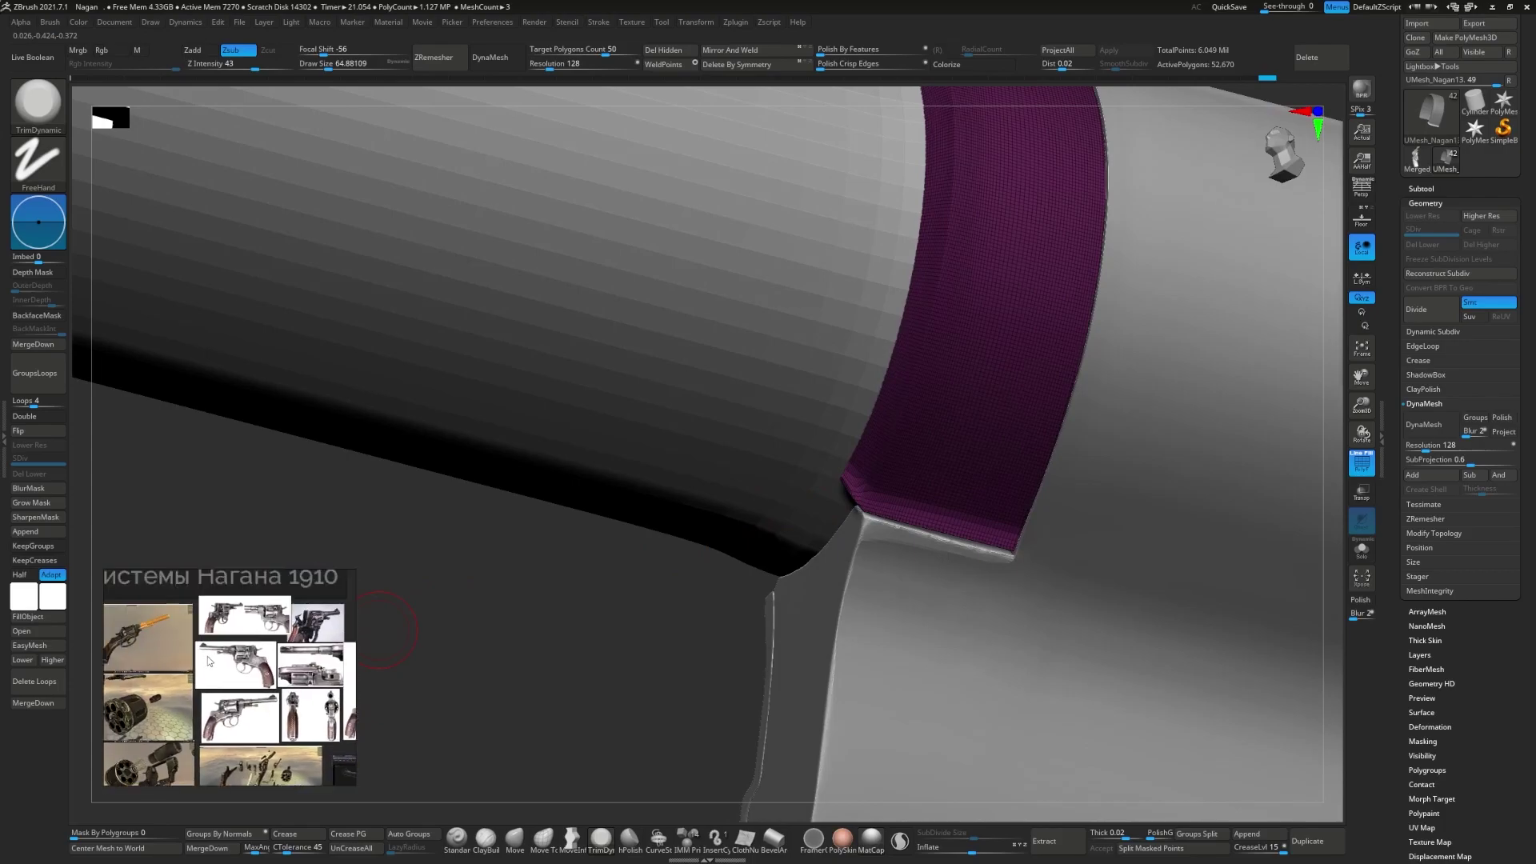
- Mask the magenta band, invert it, nudge its right edge slightly left and smooth the corner
{"action": "mouse_move", "coordinate": [614, 547]}
{"action": "right_mouse_down"}
{"action": "mouse_move", "coordinate": [800, 520]}
{"action": "mouse_move", "coordinate": [1035, 548]}
{"action": "mouse_move", "coordinate": [900, 170]}
{"action": "right_mouse_up"}
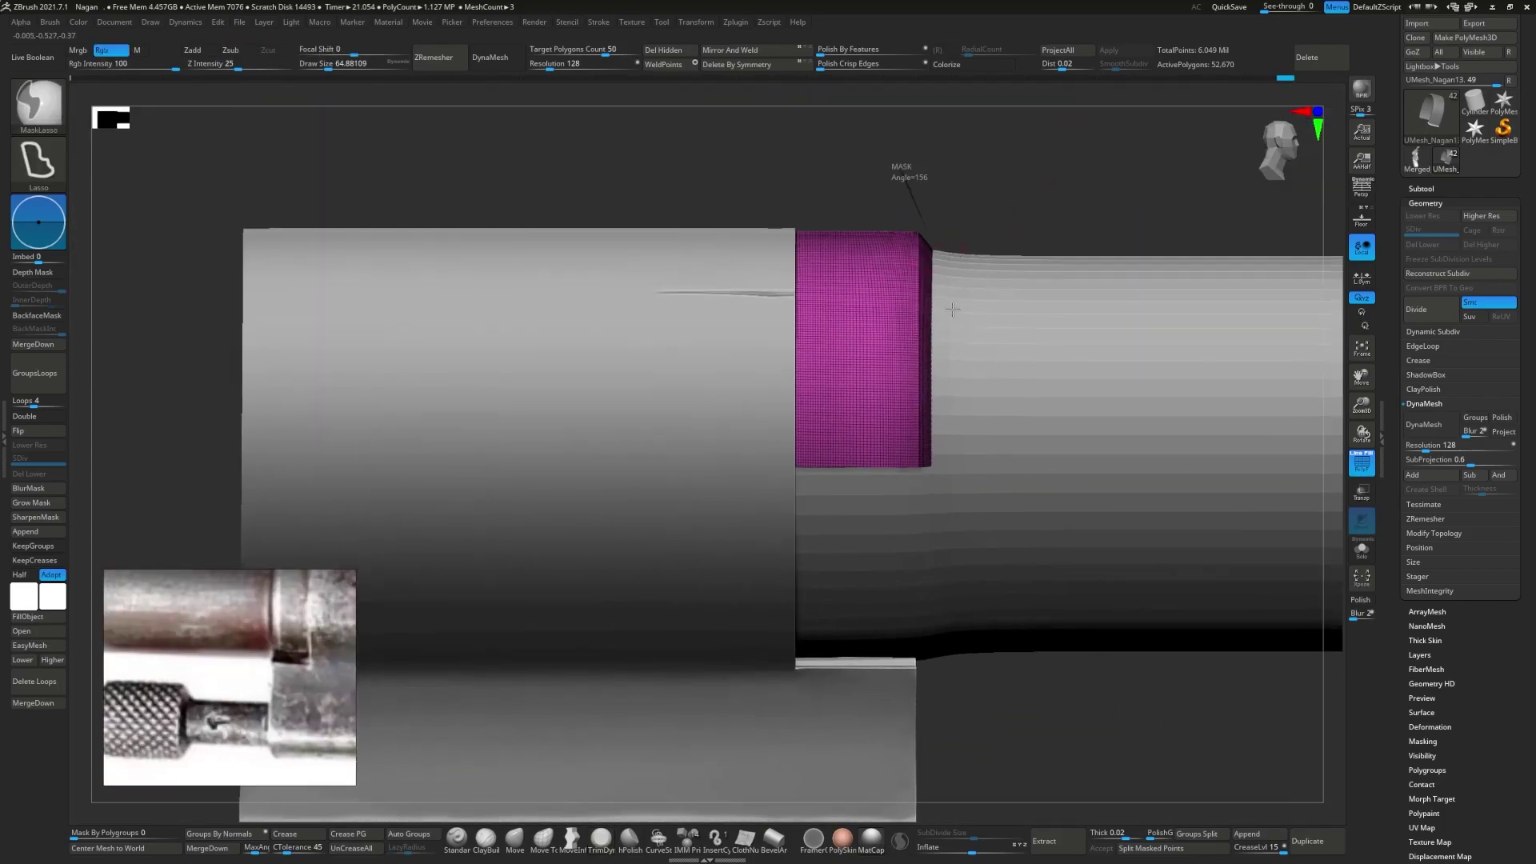
{"action": "mouse_move", "coordinate": [900, 170]}
{"action": "left_mouse_down", "text": "ctrl"}
{"action": "mouse_move", "coordinate": [896, 779]}
{"action": "mouse_move", "coordinate": [900, 184]}
{"action": "mouse_move", "coordinate": [1004, 782]}
{"action": "left_mouse_up", "text": "ctrl"}
{"action": "left_click", "coordinate": [39, 160]}
{"action": "key", "text": "ctrl+i"}
{"action": "key", "text": "w"}
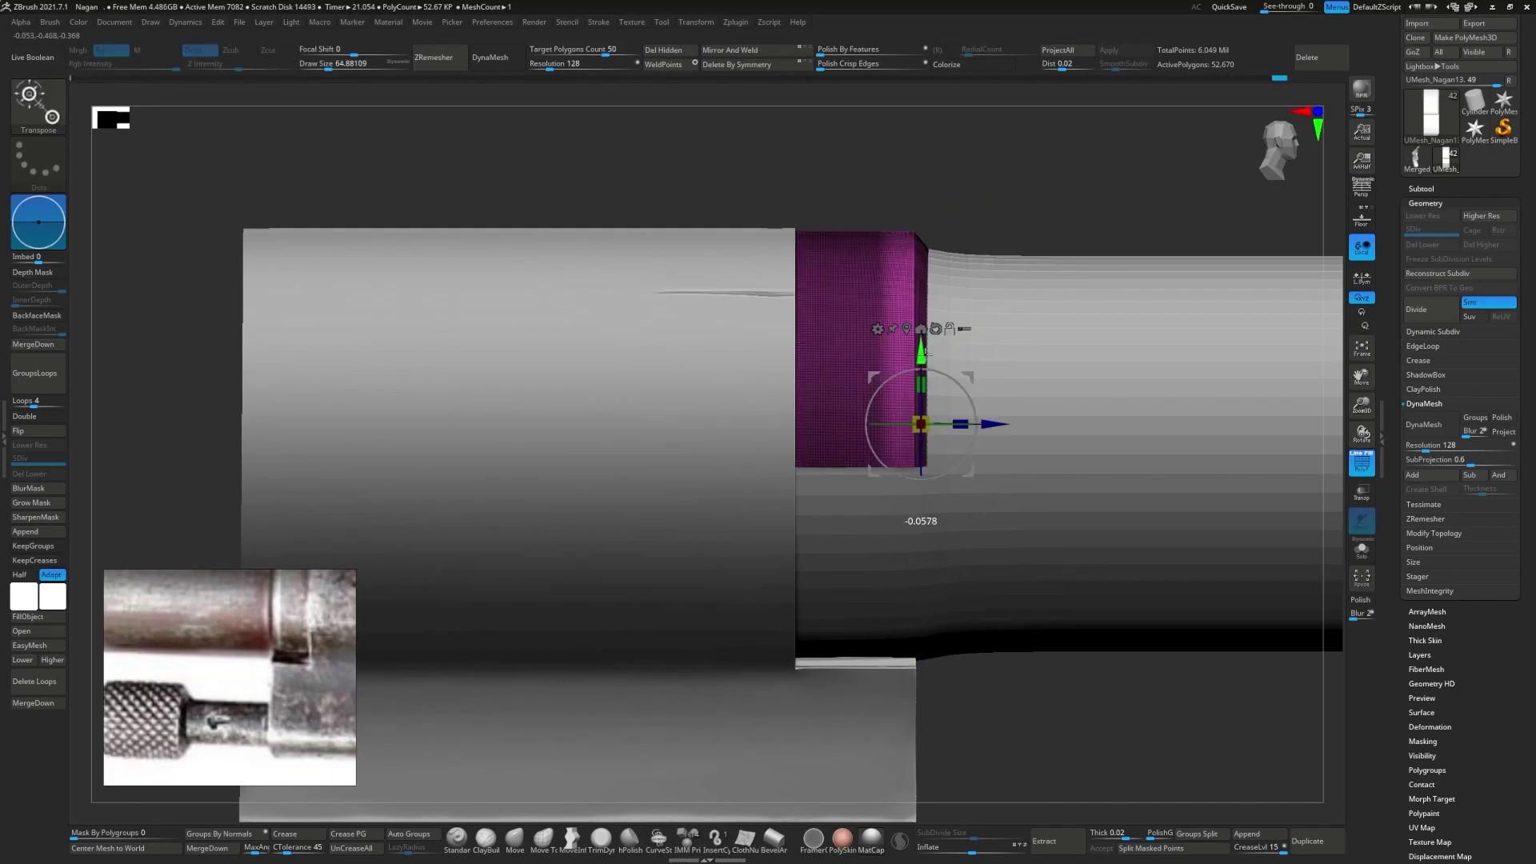
{"action": "left_click_drag", "start_coordinate": [1004, 678], "coordinate": [992, 688]}
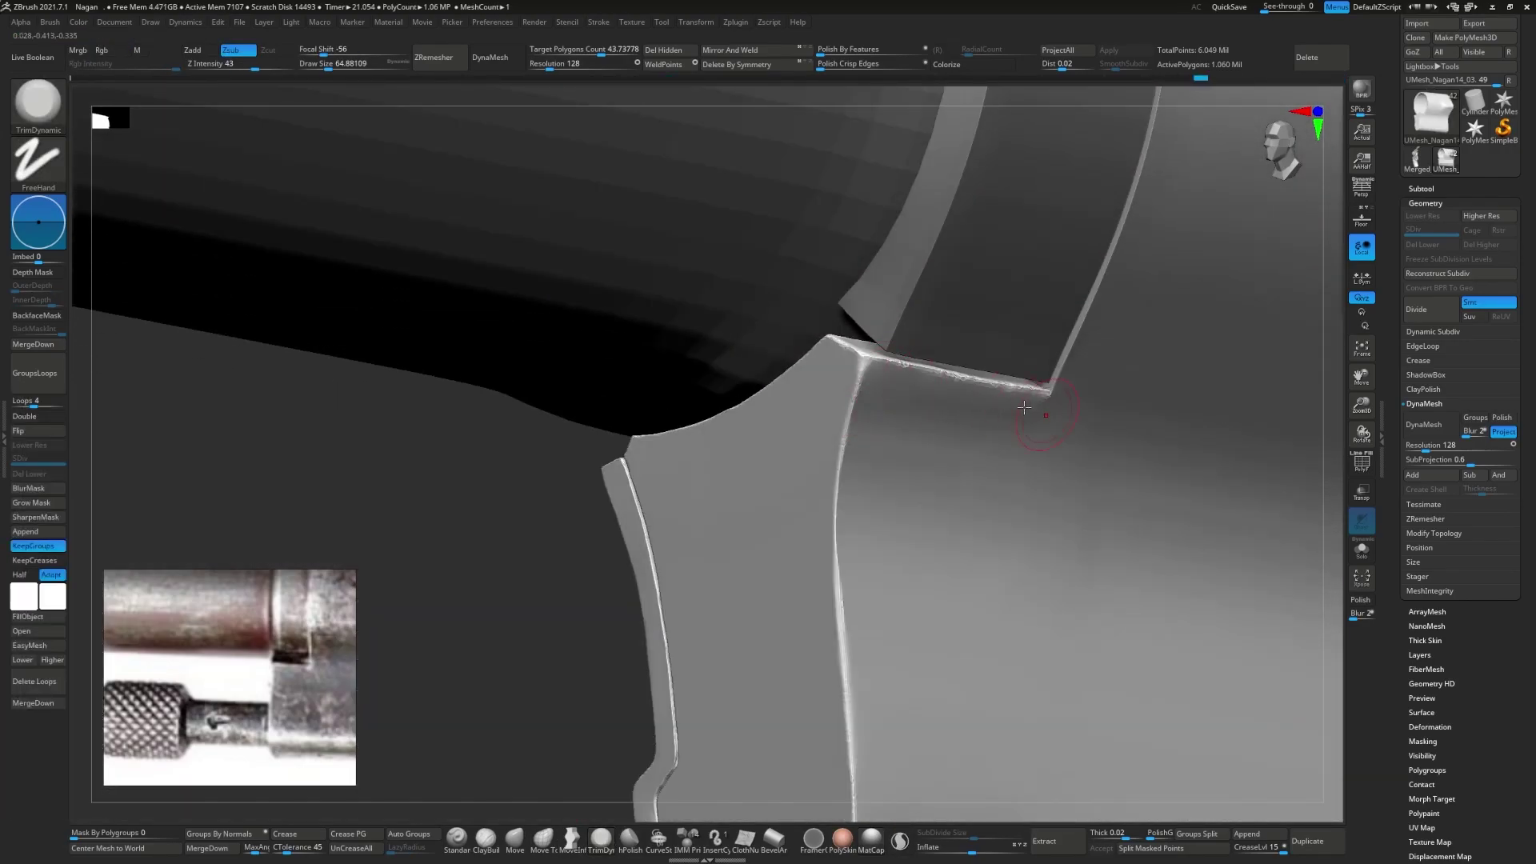
{"action": "left_click_drag", "start_coordinate": [1039, 406], "coordinate": [897, 393], "text": "shift"}
{"action": "mouse_move", "coordinate": [1054, 483]}
{"action": "right_mouse_down"}
{"action": "mouse_move", "coordinate": [948, 483]}
{"action": "mouse_move", "coordinate": [881, 403]}
{"action": "mouse_move", "coordinate": [691, 349]}
{"action": "mouse_move", "coordinate": [946, 417]}
{"action": "mouse_move", "coordinate": [782, 501]}
{"action": "mouse_move", "coordinate": [856, 470]}
{"action": "right_mouse_up"}
- Select the UMesh_Nagan14_03 housing subtool and turn off polygroup display
{"action": "left_click", "coordinate": [944, 390], "text": "alt"}
{"action": "left_click", "coordinate": [946, 418], "text": "alt"}
{"action": "key", "text": "shift+f"}
{"action": "left_click", "coordinate": [1355, 457]}
{"action": "mouse_move", "coordinate": [944, 448]}
{"action": "right_mouse_down"}
{"action": "mouse_move", "coordinate": [857, 422]}
{"action": "mouse_move", "coordinate": [964, 398]}
{"action": "mouse_move", "coordinate": [891, 405]}
{"action": "mouse_move", "coordinate": [920, 422]}
{"action": "right_mouse_up"}
- Flatten the housing along the barrel end with the Planar and TrimAdaptive brushes
{"action": "left_click_drag", "start_coordinate": [948, 428], "coordinate": [967, 449], "text": "alt"}
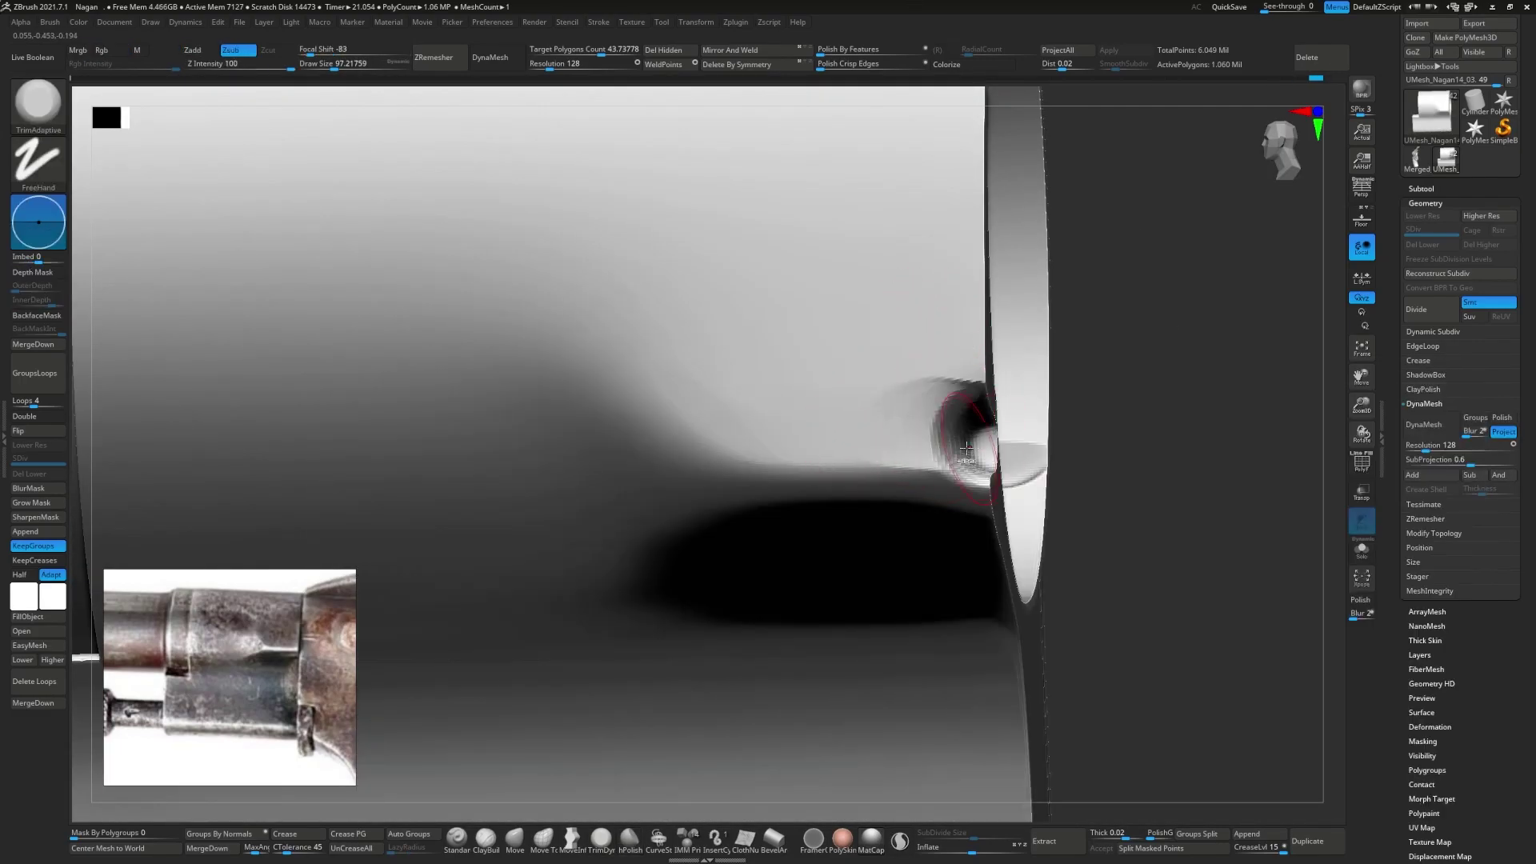
{"action": "key", "text": "b"}
{"action": "key", "text": "p"}
{"action": "key", "text": "l"}
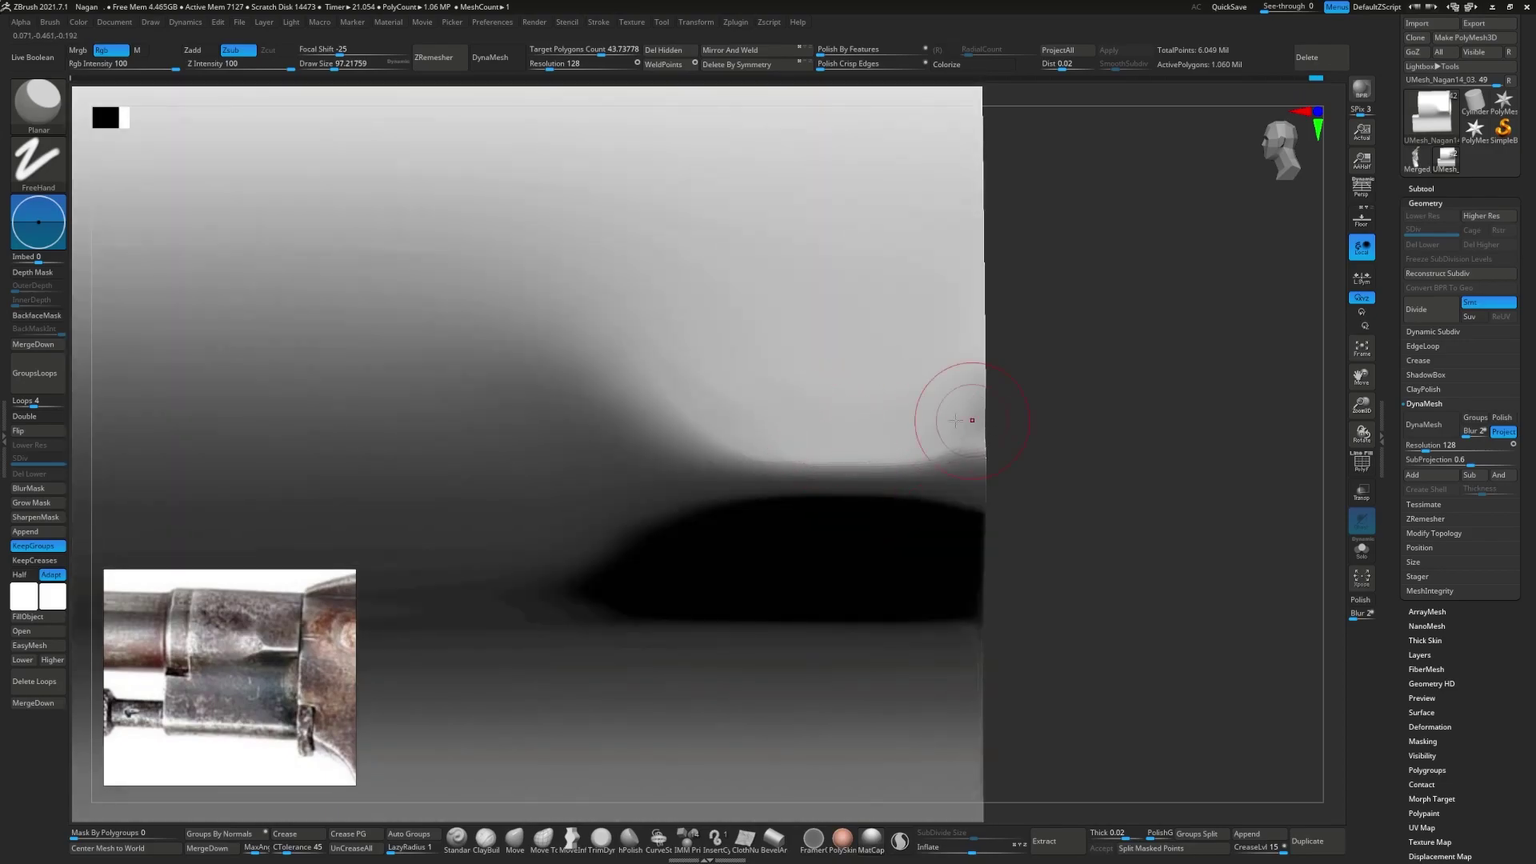
{"action": "key", "text": "b"}
{"action": "key", "text": "t"}
{"action": "key", "text": "a"}
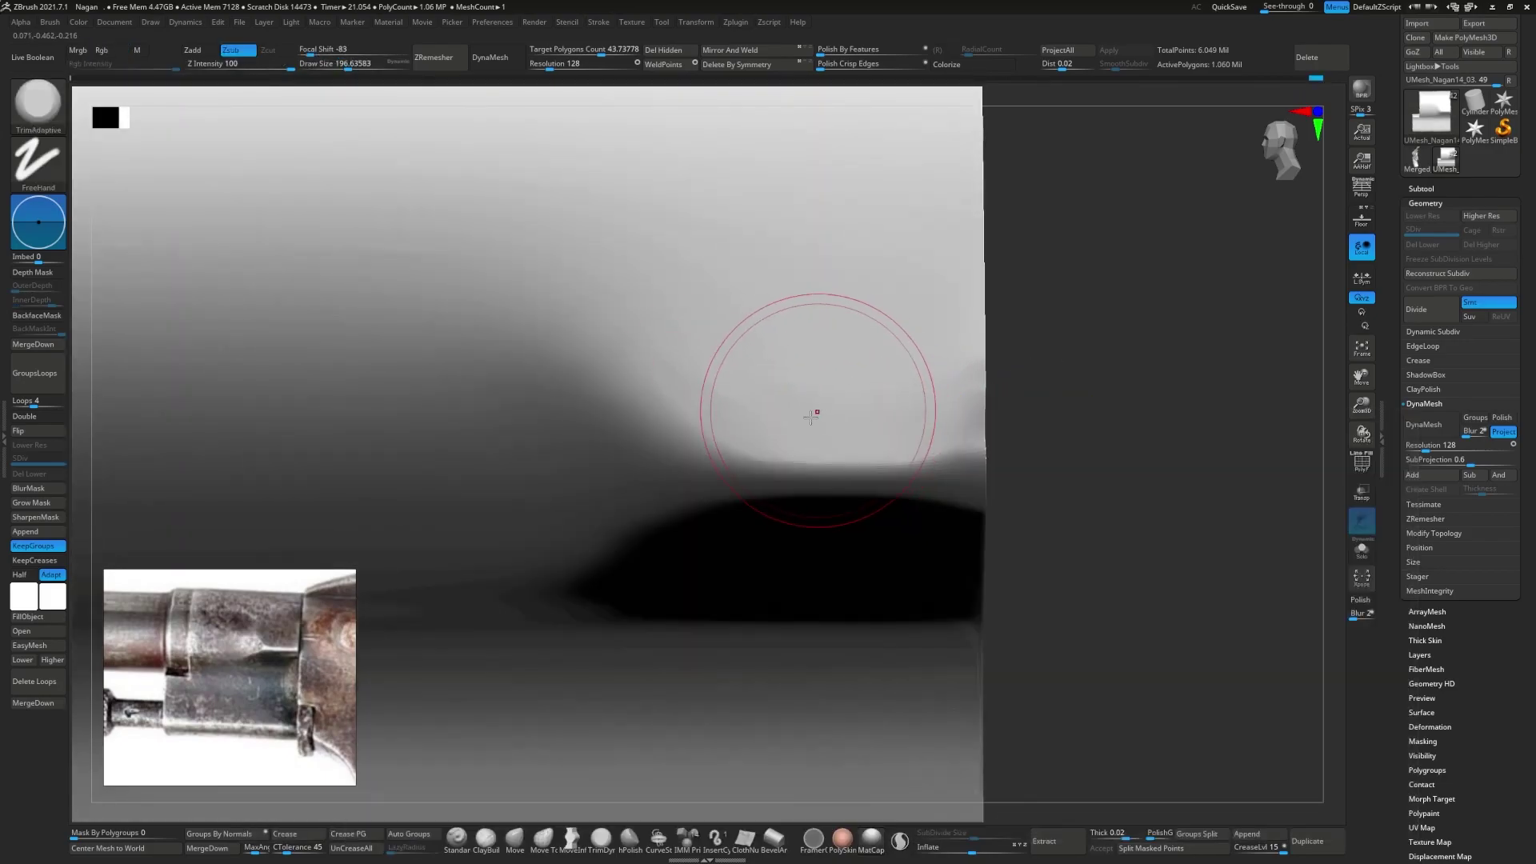
{"action": "left_click_drag", "start_coordinate": [813, 411], "coordinate": [920, 448]}
{"action": "mouse_move", "coordinate": [944, 446]}
{"action": "right_mouse_down"}
{"action": "mouse_move", "coordinate": [884, 446]}
{"action": "mouse_move", "coordinate": [860, 420]}
{"action": "mouse_move", "coordinate": [808, 408]}
{"action": "right_mouse_up"}
- Clip a curved line along the housing edge and shrink the brush to about 35
{"action": "left_click_drag", "start_coordinate": [872, 177], "coordinate": [840, 237], "text": "ctrl+shift"}
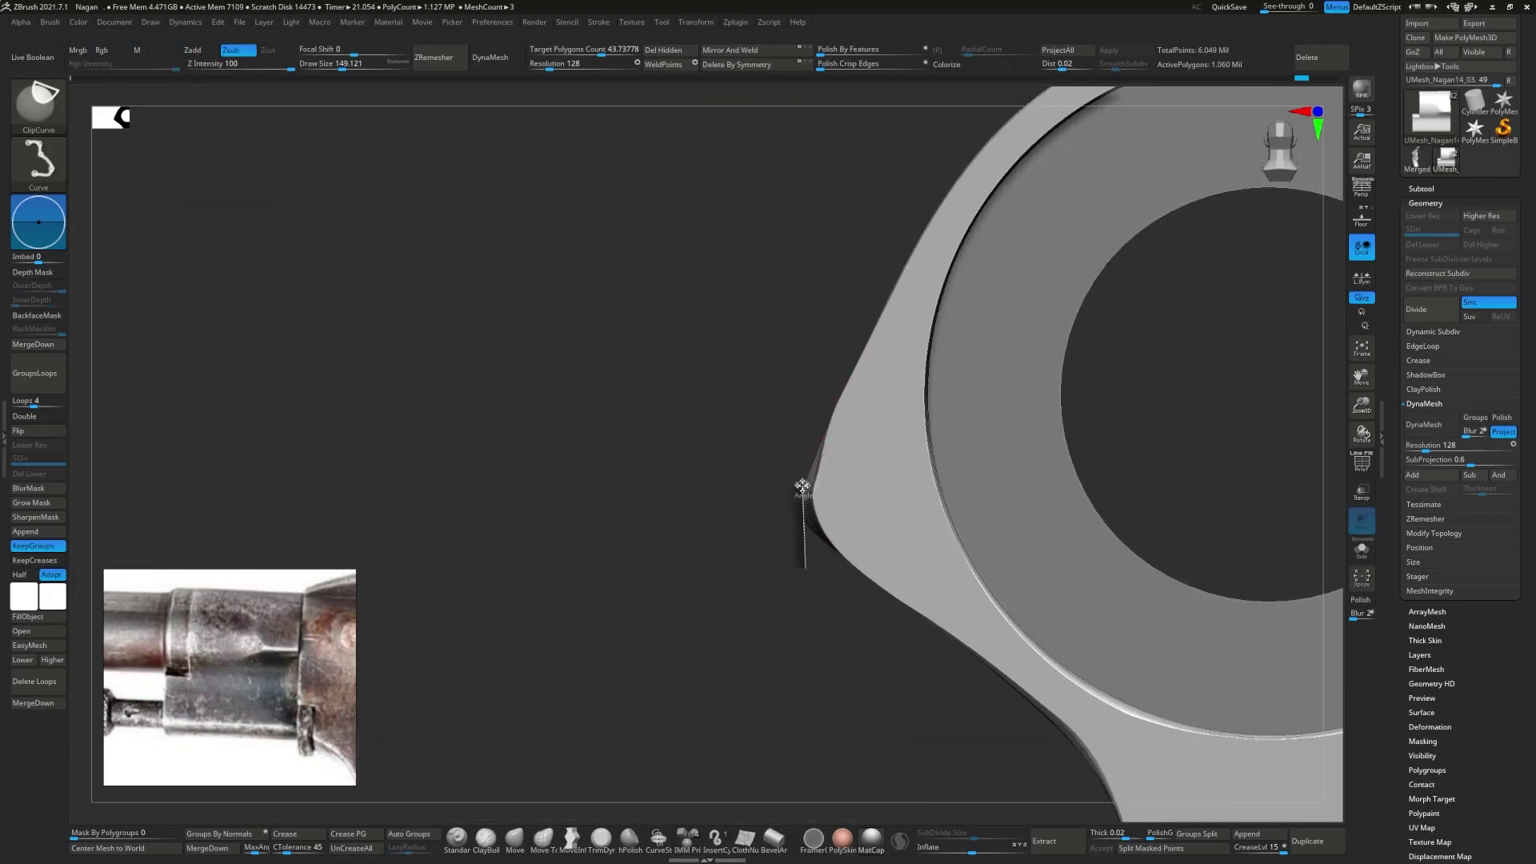
{"action": "left_click_drag", "start_coordinate": [884, 331], "coordinate": [880, 336], "text": "ctrl+shift"}
{"action": "right_click_drag", "start_coordinate": [880, 336], "coordinate": [826, 434]}
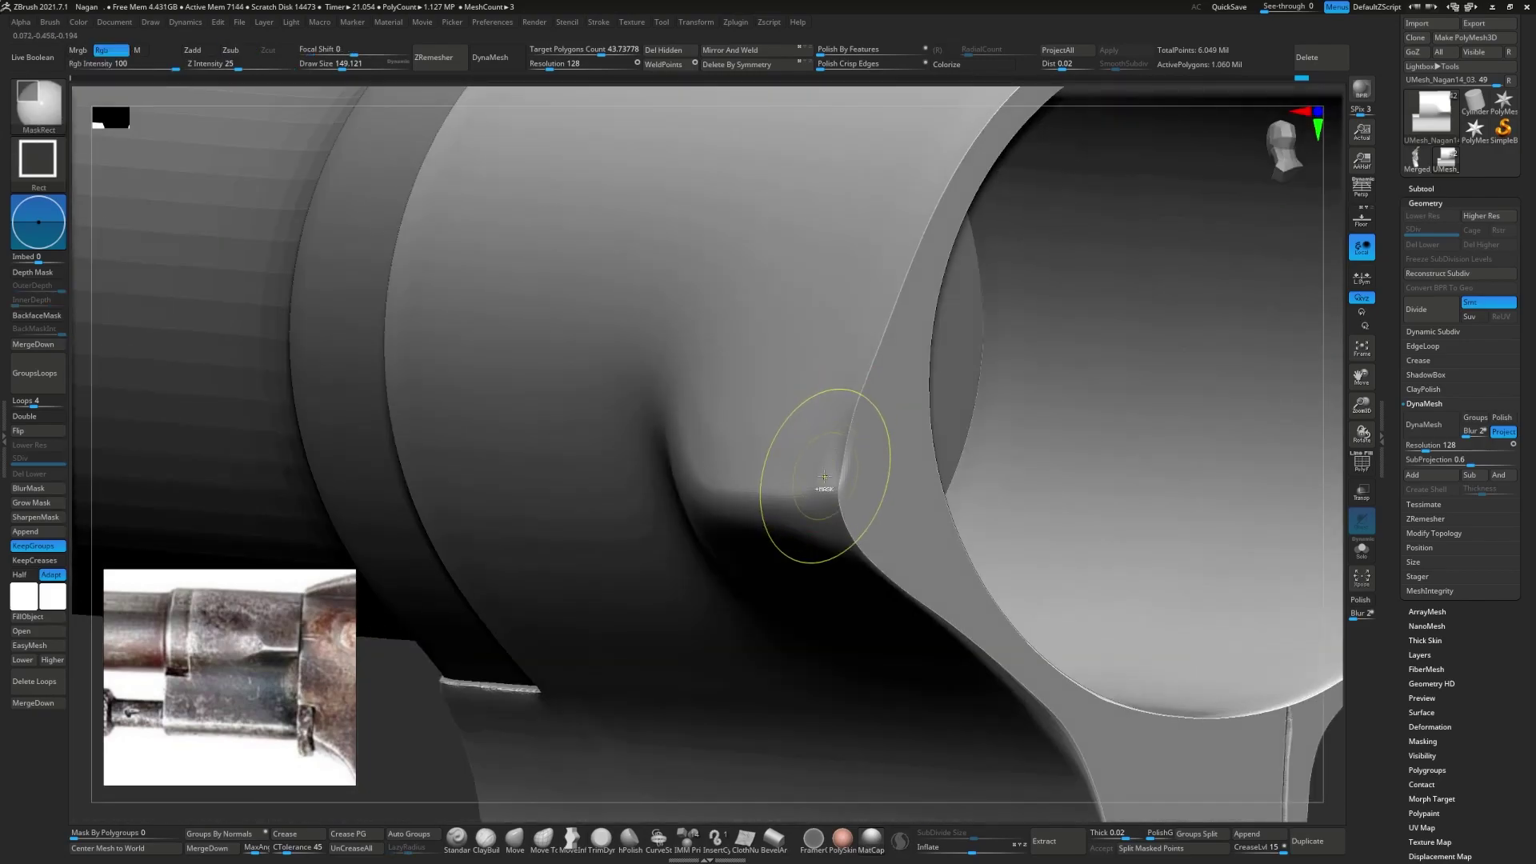
{"action": "left_click_drag", "start_coordinate": [829, 432], "coordinate": [804, 432]}
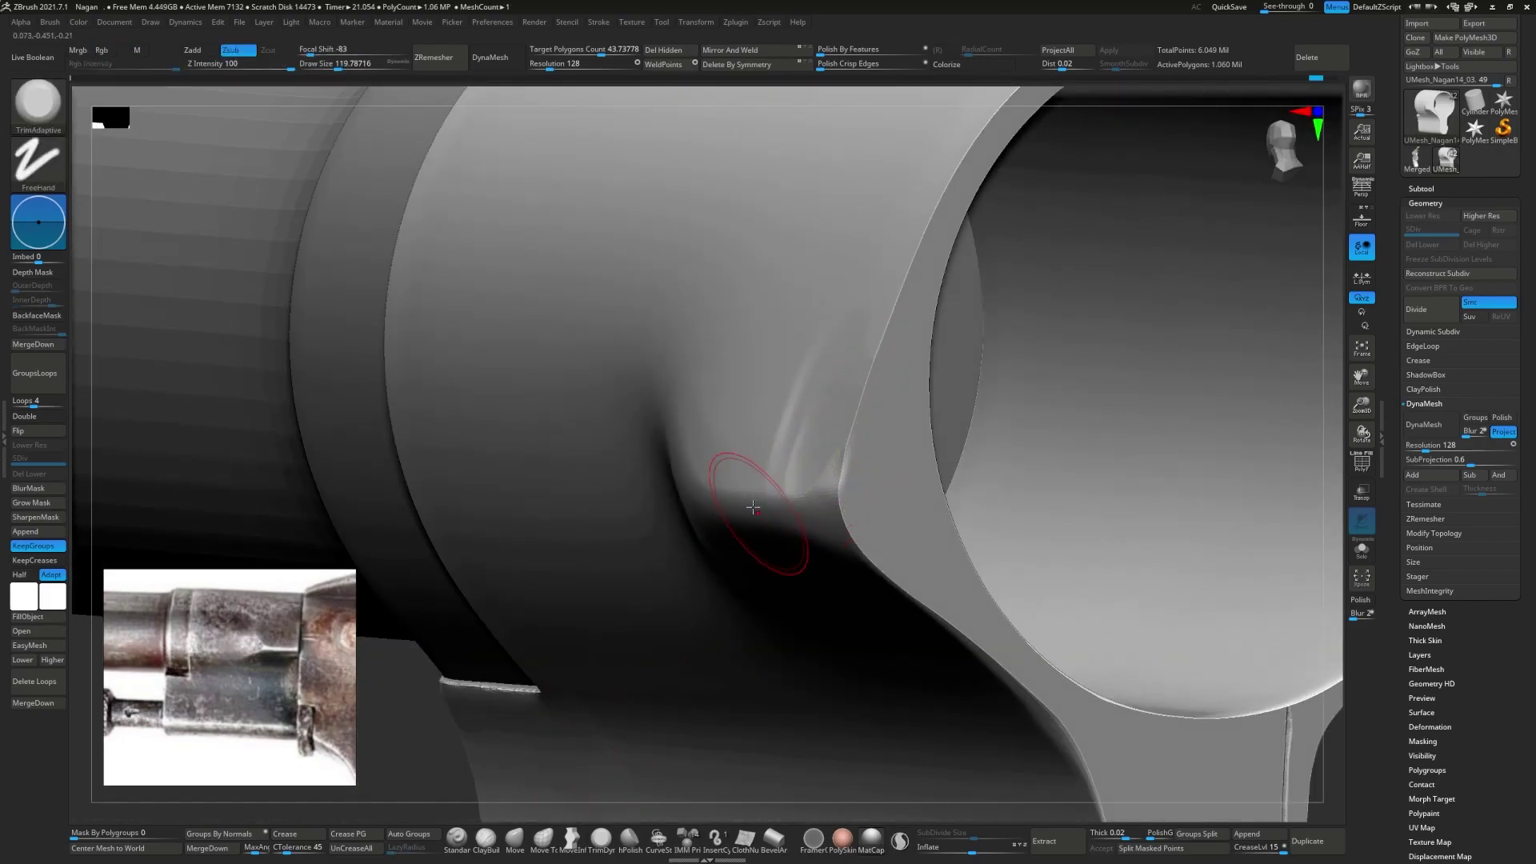
- Clip the housing's raised top into a straight edge and set the brush to about 100
{"action": "mouse_move", "coordinate": [829, 505]}
{"action": "right_mouse_down"}
{"action": "mouse_move", "coordinate": [864, 422]}
{"action": "mouse_move", "coordinate": [639, 511]}
{"action": "right_mouse_up"}
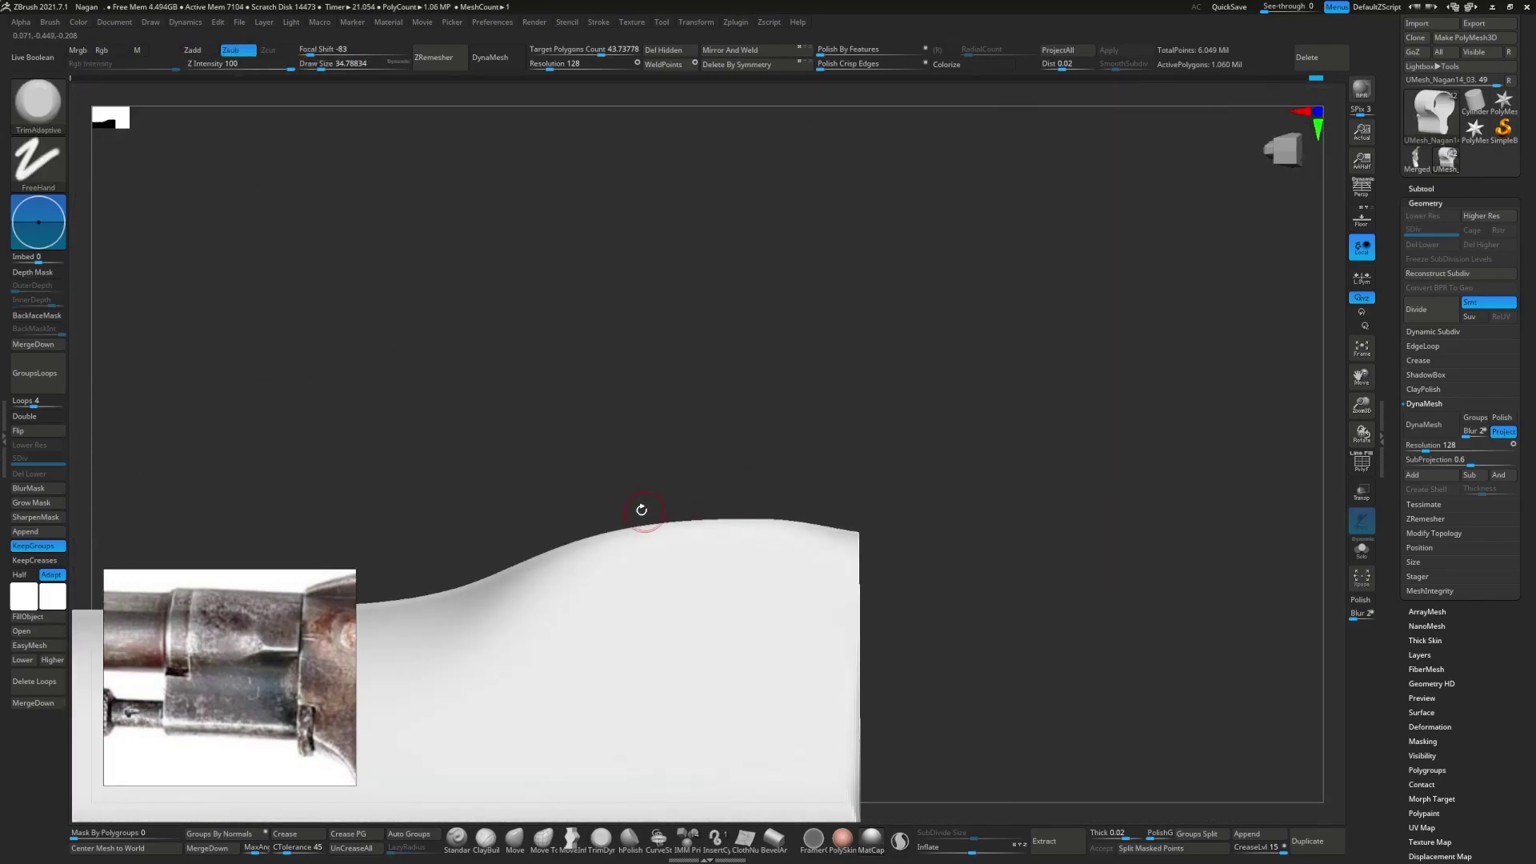
{"action": "mouse_move", "coordinate": [547, 507]}
{"action": "left_mouse_down", "text": "ctrl+shift"}
{"action": "mouse_move", "coordinate": [949, 509]}
{"action": "mouse_move", "coordinate": [526, 519]}
{"action": "left_mouse_up", "text": "ctrl+shift"}
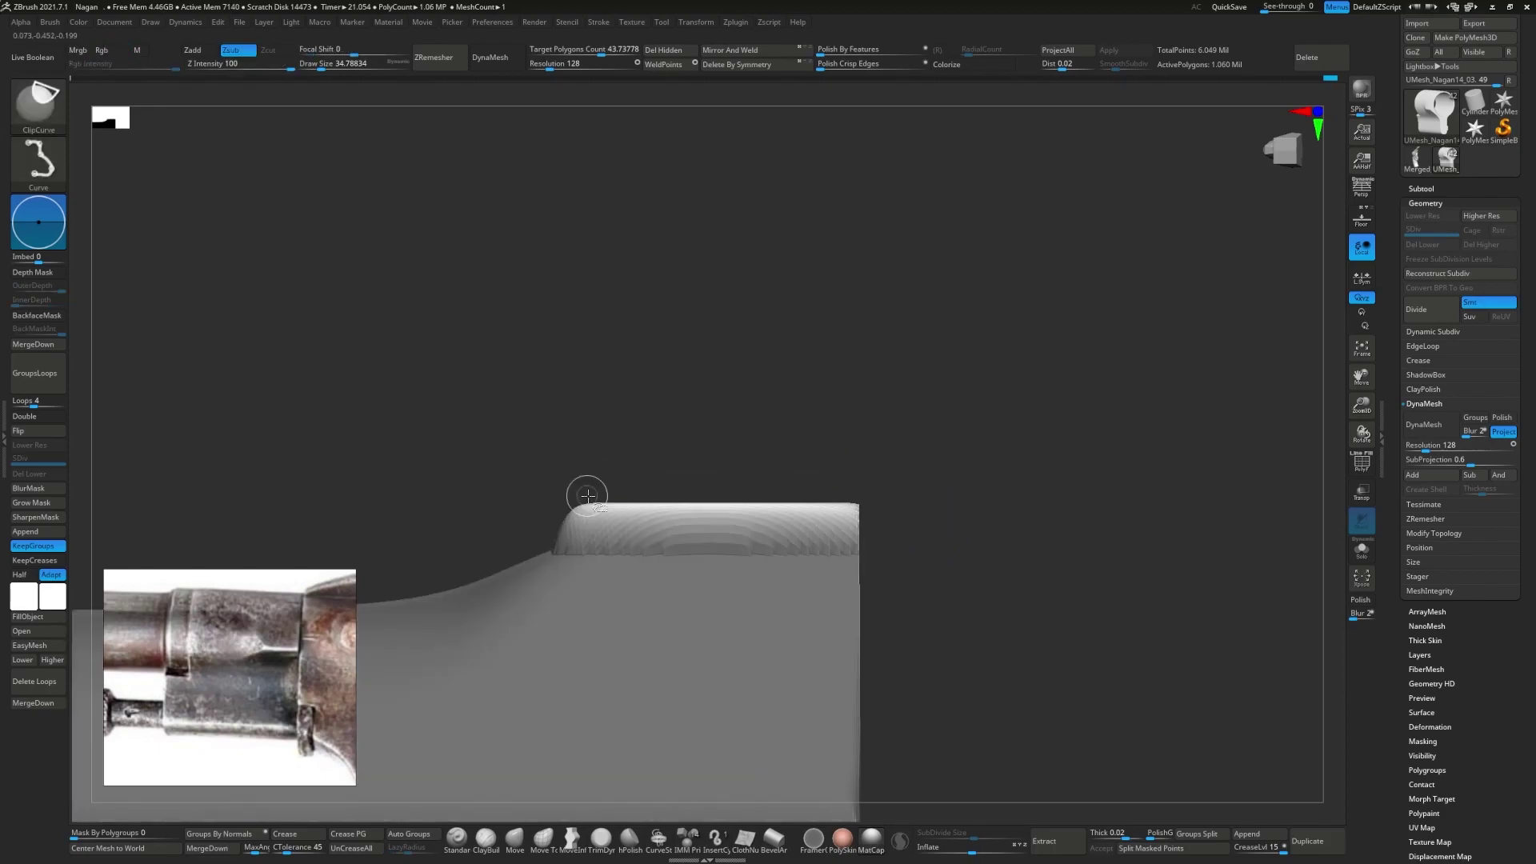
{"action": "left_click_drag", "start_coordinate": [516, 514], "coordinate": [480, 520], "text": "ctrl+shift"}
{"action": "mouse_move", "coordinate": [652, 542]}
{"action": "right_mouse_down"}
{"action": "mouse_move", "coordinate": [950, 549]}
{"action": "mouse_move", "coordinate": [703, 531]}
{"action": "mouse_move", "coordinate": [730, 576]}
{"action": "right_mouse_up"}
{"action": "key", "text": "s"}
{"action": "left_click_drag", "start_coordinate": [768, 547], "coordinate": [818, 582]}
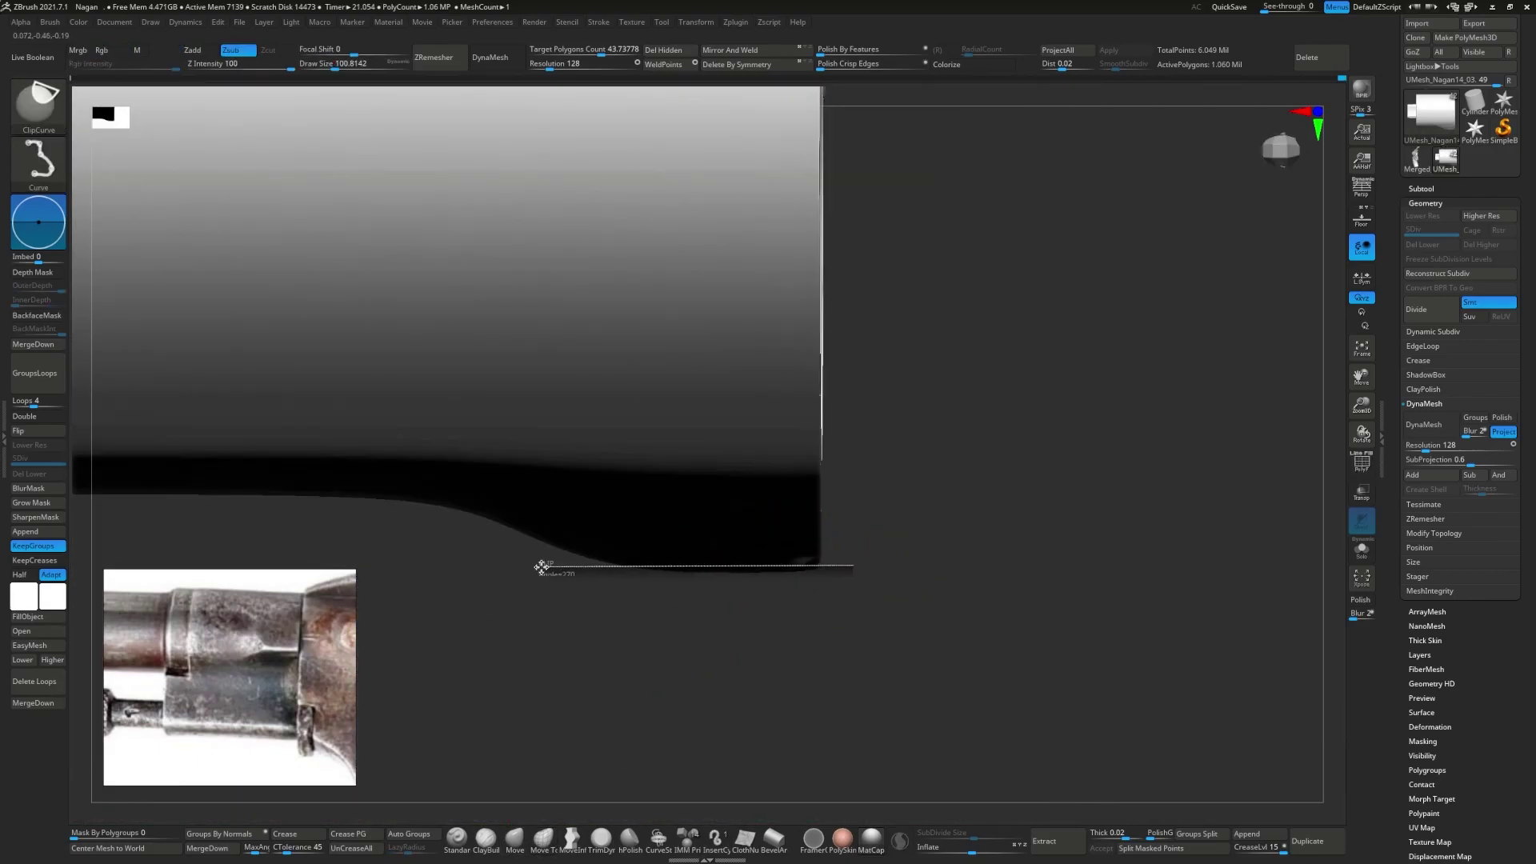
- Switch back to TrimDynamic and orbit around the cylinder's open end to inspect the rim
{"action": "right_click_drag", "start_coordinate": [539, 590], "coordinate": [652, 585]}
{"action": "key", "text": "b"}
{"action": "key", "text": "t"}
{"action": "key", "text": "d"}
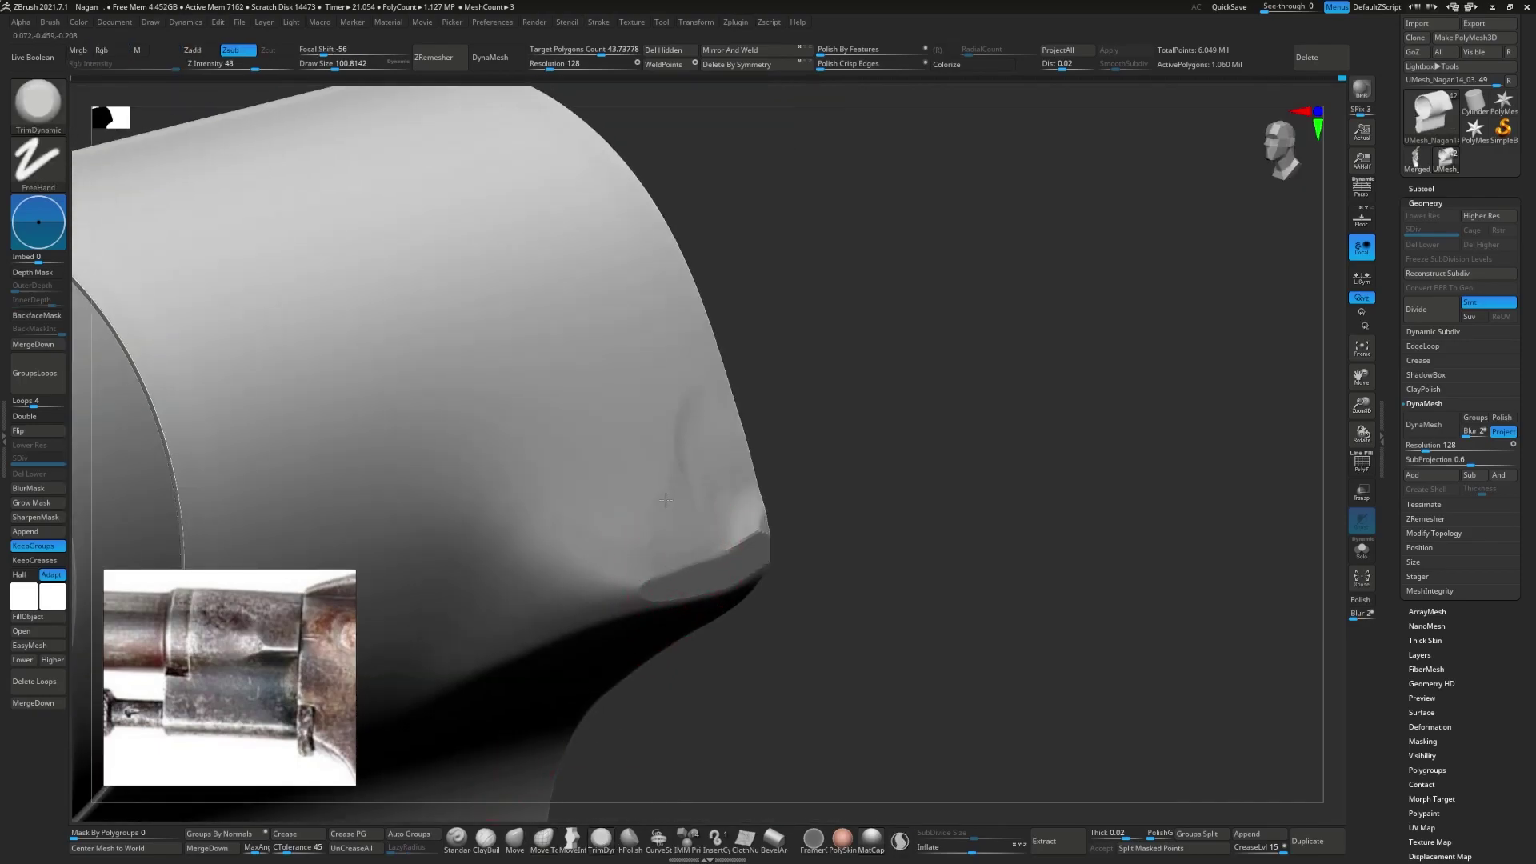
{"action": "mouse_move", "coordinate": [664, 500]}
{"action": "right_mouse_down"}
{"action": "mouse_move", "coordinate": [744, 520]}
{"action": "mouse_move", "coordinate": [573, 512]}
{"action": "right_mouse_up"}
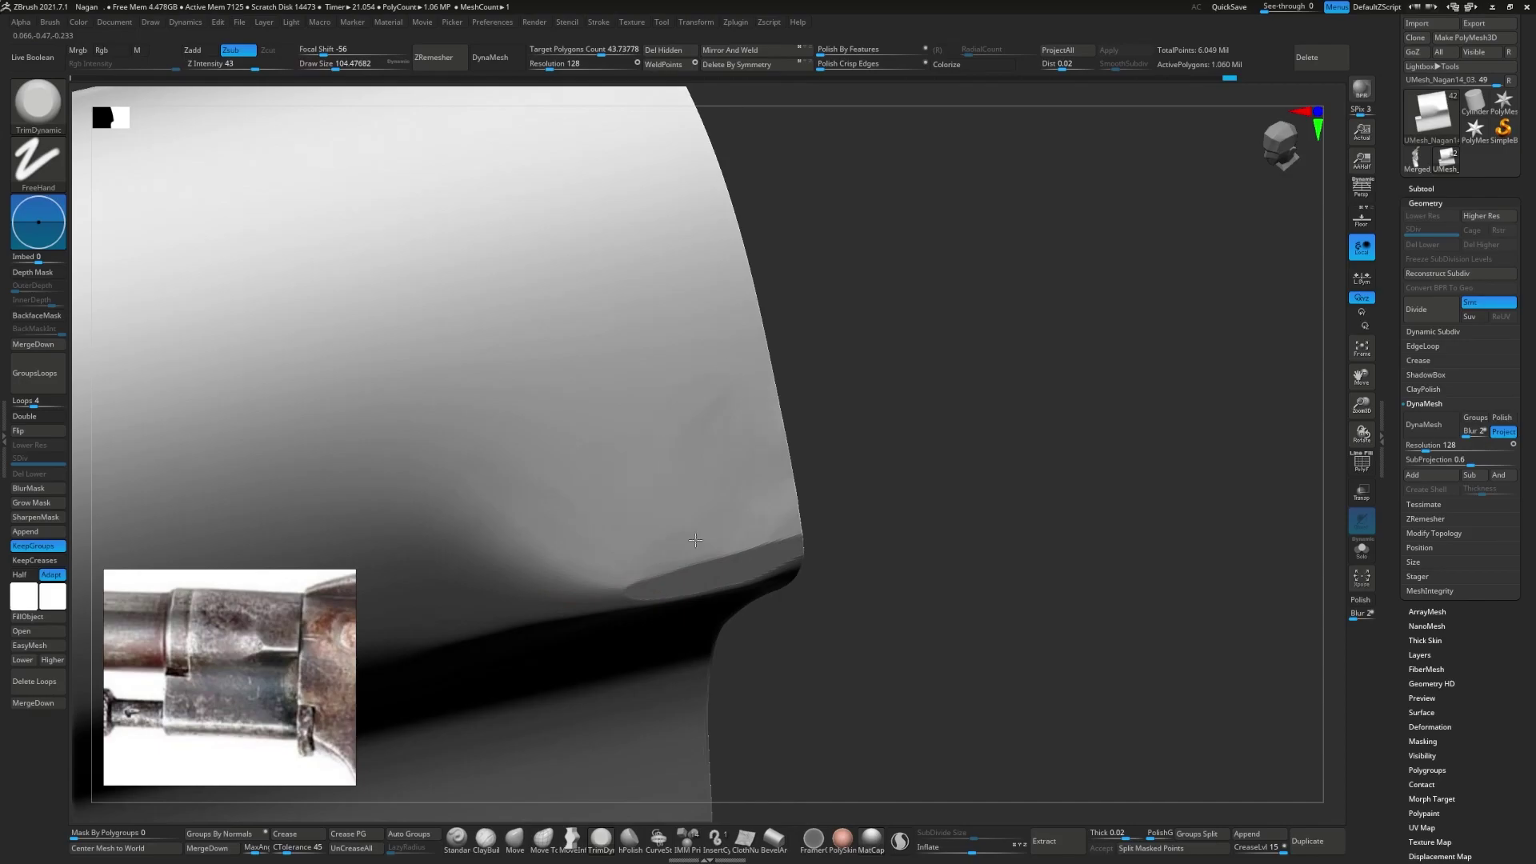
{"action": "right_click_drag", "start_coordinate": [695, 541], "coordinate": [754, 523]}
{"action": "right_click_drag", "start_coordinate": [670, 472], "coordinate": [760, 518]}
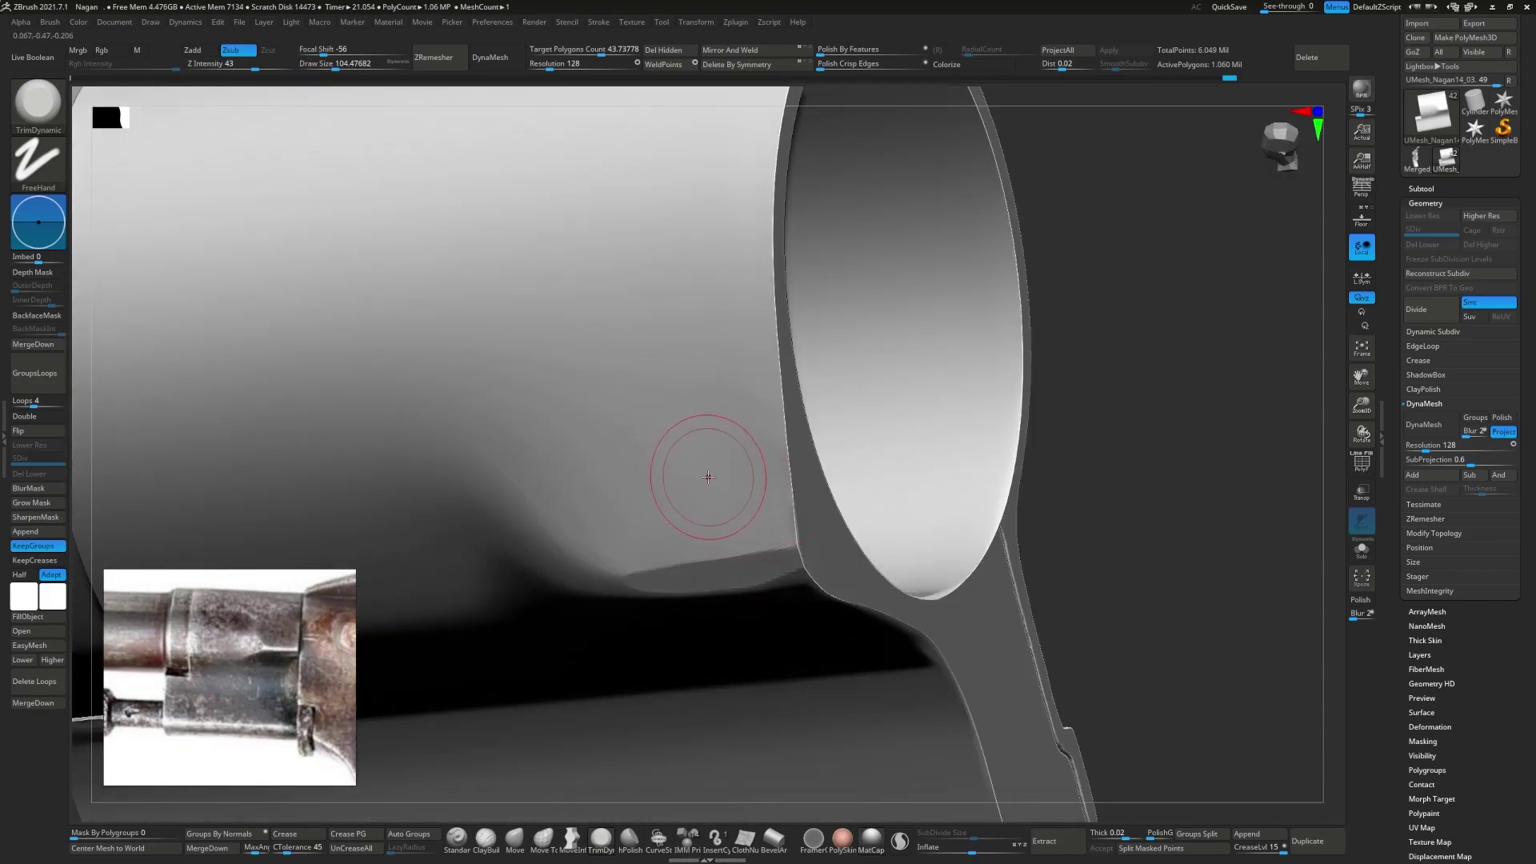
{"action": "right_click_drag", "start_coordinate": [753, 462], "coordinate": [651, 560]}
{"action": "right_click_drag", "start_coordinate": [525, 505], "coordinate": [776, 501]}
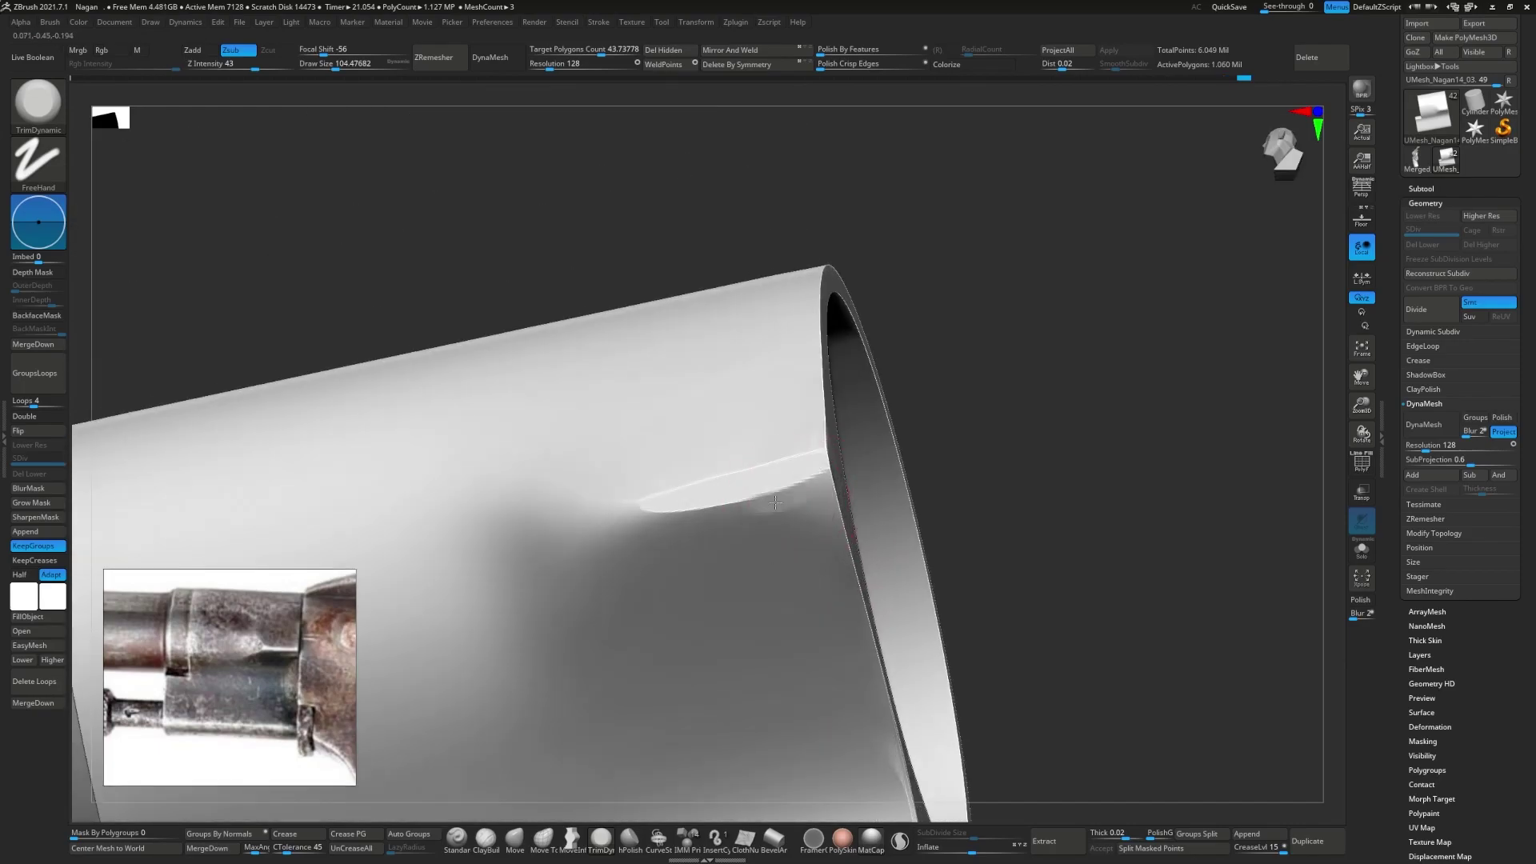
{"action": "mouse_move", "coordinate": [646, 542]}
{"action": "right_mouse_down"}
{"action": "mouse_move", "coordinate": [808, 571]}
{"action": "mouse_move", "coordinate": [809, 600]}
{"action": "right_mouse_up"}
- Clip off the protruding lug corner beside the ring with a ClipCurve cut
{"action": "left_click_drag", "start_coordinate": [872, 616], "coordinate": [829, 567], "text": "ctrl+shift"}
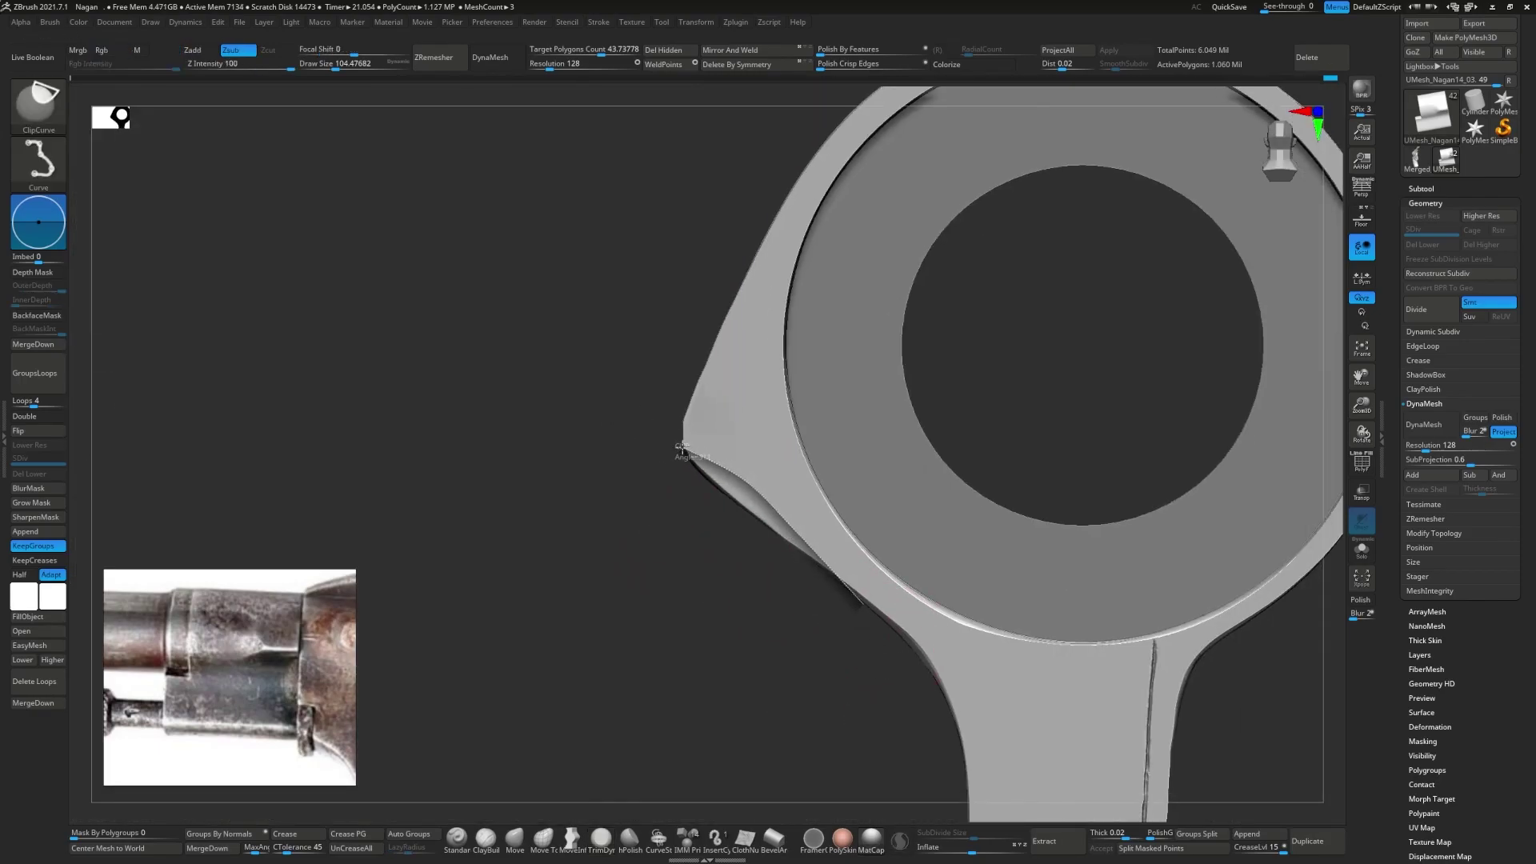
{"action": "left_click_drag", "start_coordinate": [682, 448], "coordinate": [587, 425], "text": "ctrl+shift"}
{"action": "mouse_move", "coordinate": [587, 426]}
{"action": "right_mouse_down"}
{"action": "mouse_move", "coordinate": [783, 401]}
{"action": "mouse_move", "coordinate": [814, 583]}
{"action": "mouse_move", "coordinate": [775, 576]}
{"action": "mouse_move", "coordinate": [730, 480]}
{"action": "mouse_move", "coordinate": [701, 494]}
{"action": "right_mouse_up"}
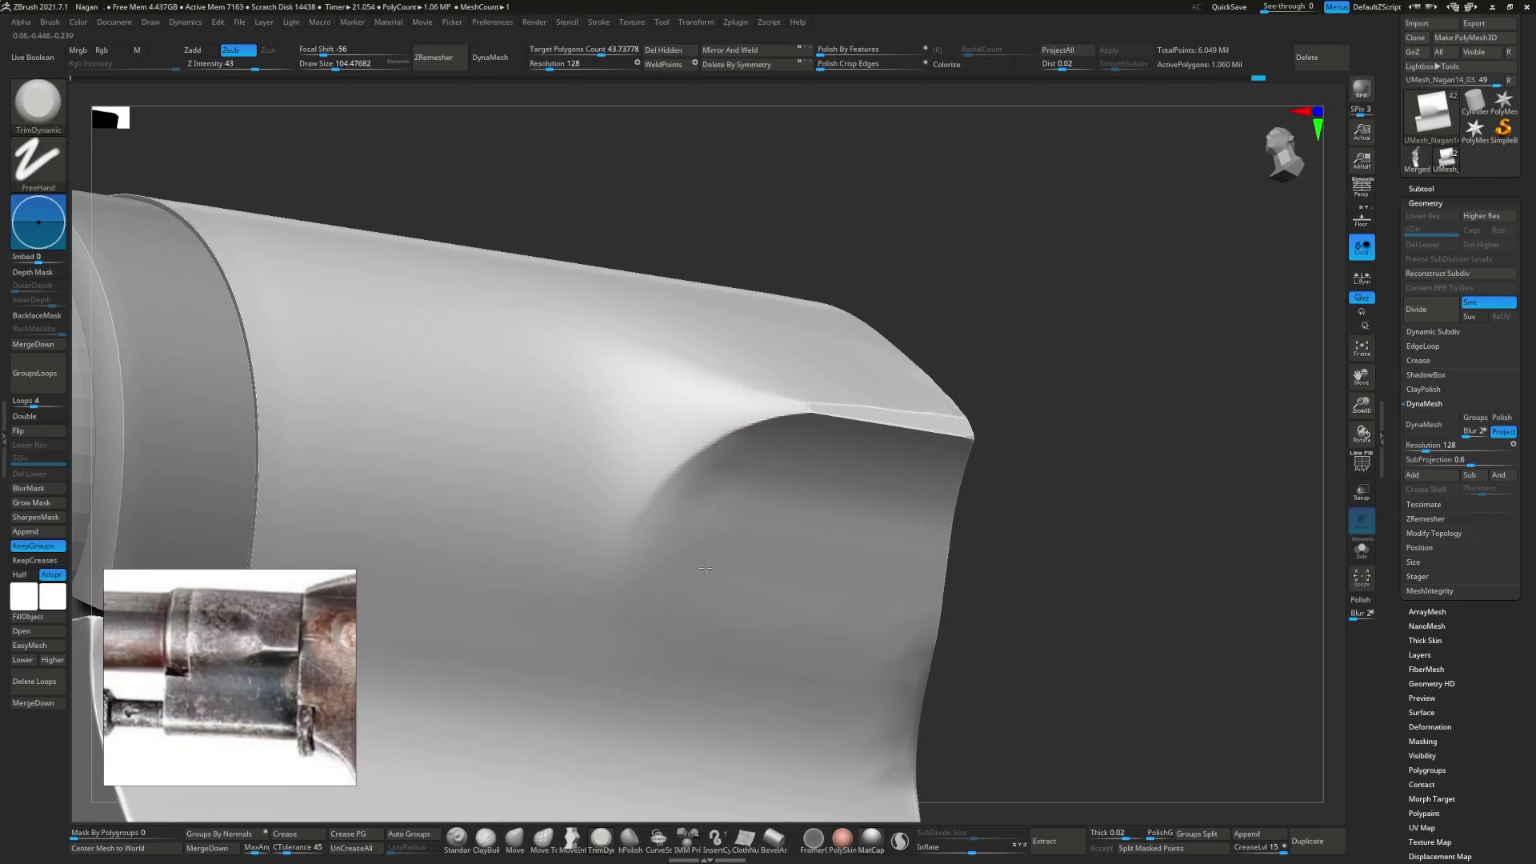
{"action": "mouse_move", "coordinate": [705, 568]}
{"action": "right_mouse_down"}
{"action": "mouse_move", "coordinate": [727, 548]}
{"action": "mouse_move", "coordinate": [736, 602]}
{"action": "mouse_move", "coordinate": [744, 556]}
{"action": "mouse_move", "coordinate": [788, 512]}
{"action": "mouse_move", "coordinate": [1021, 414]}
{"action": "right_mouse_up"}
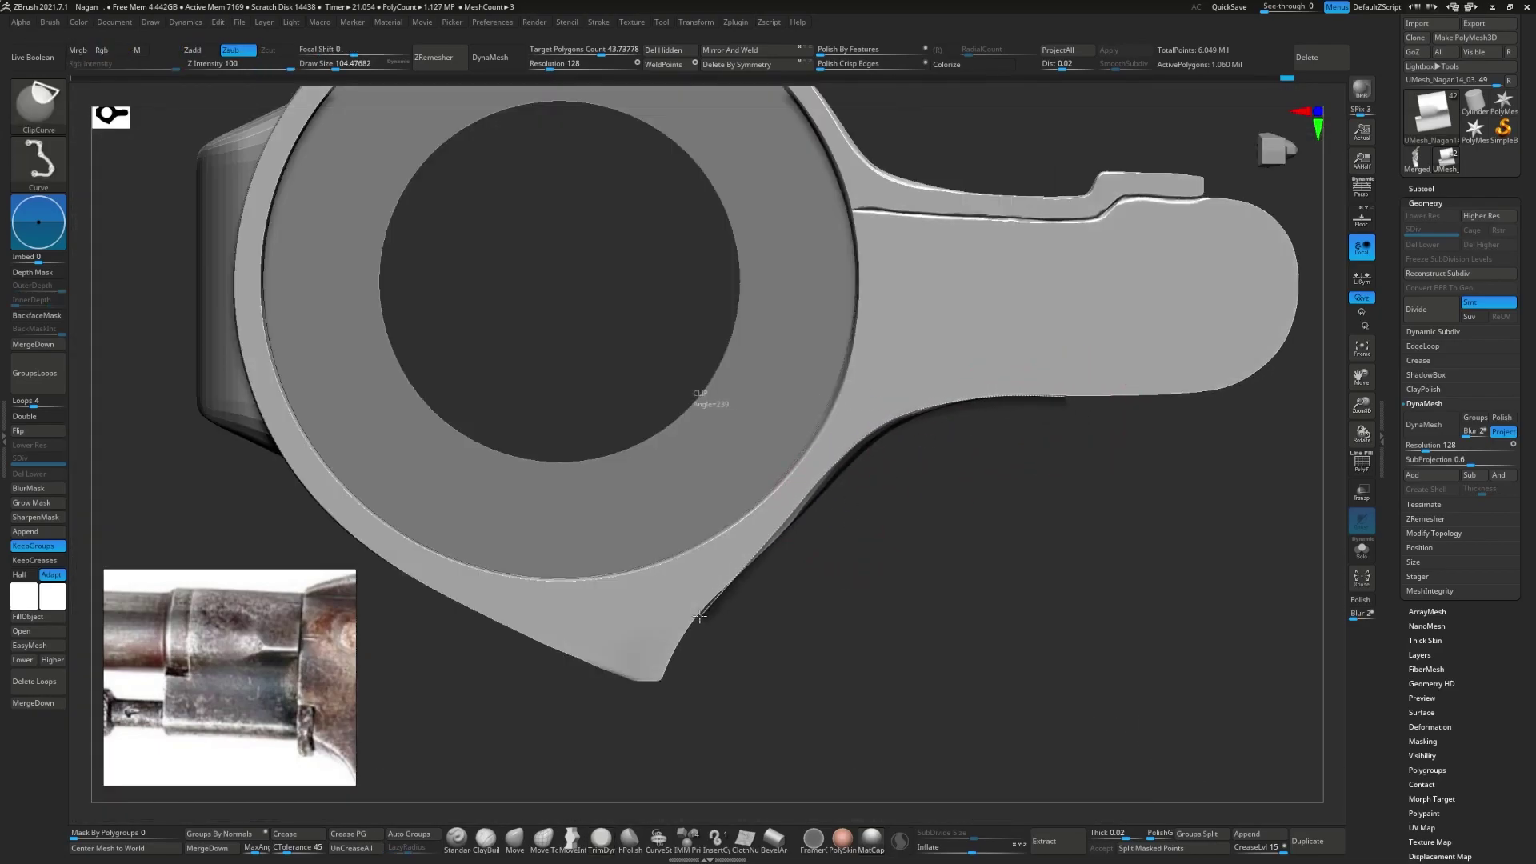
- Clip the arm's lower edge straight, then DynaMesh the housing into a single piece
{"action": "mouse_move", "coordinate": [748, 594]}
{"action": "right_mouse_down", "text": "shift"}
{"action": "mouse_move", "coordinate": [846, 593]}
{"action": "mouse_move", "coordinate": [840, 576]}
{"action": "mouse_move", "coordinate": [803, 572]}
{"action": "right_mouse_up", "text": "shift"}
{"action": "left_click_drag", "start_coordinate": [680, 432], "coordinate": [746, 490], "text": "ctrl+shift"}
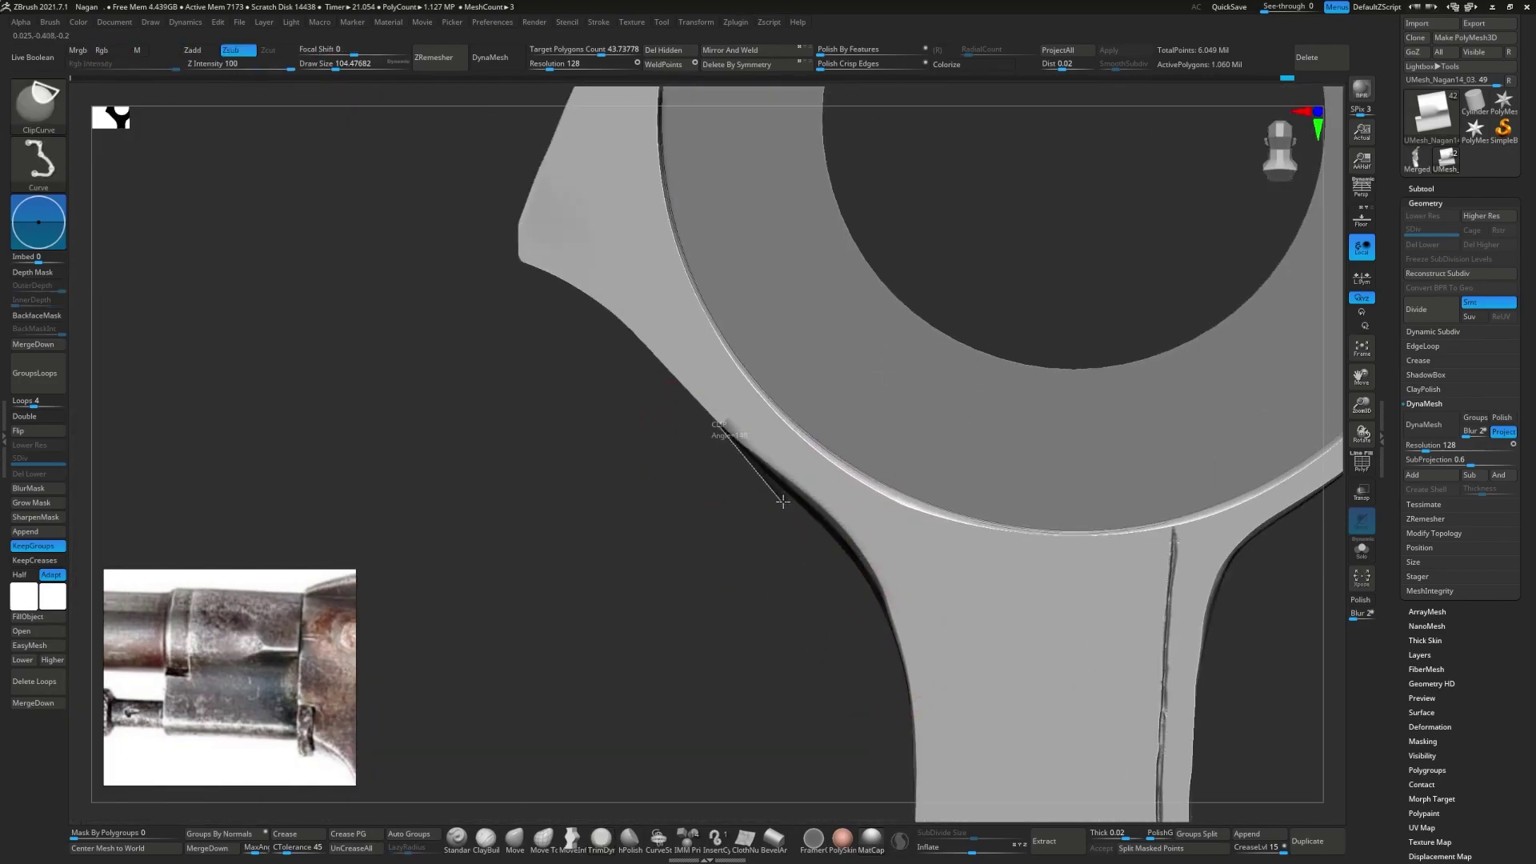
{"action": "left_click_drag", "start_coordinate": [904, 701], "coordinate": [905, 704], "text": "ctrl+shift"}
{"action": "right_click_drag", "start_coordinate": [905, 704], "coordinate": [840, 514]}
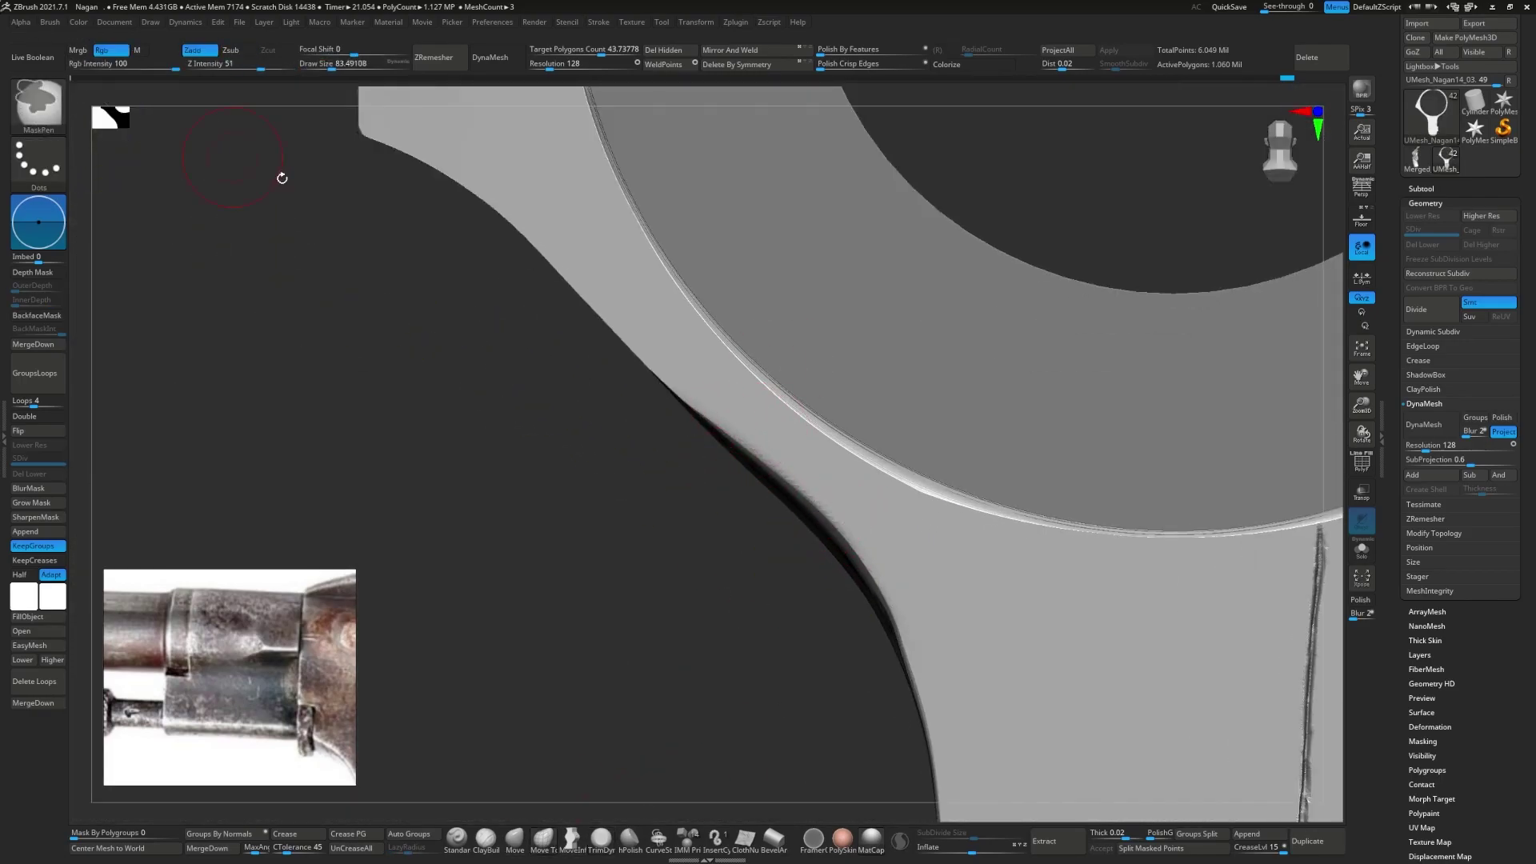
{"action": "left_click_drag", "start_coordinate": [560, 361], "coordinate": [754, 480], "text": "ctrl"}
{"action": "right_click_drag", "start_coordinate": [754, 480], "coordinate": [696, 428]}
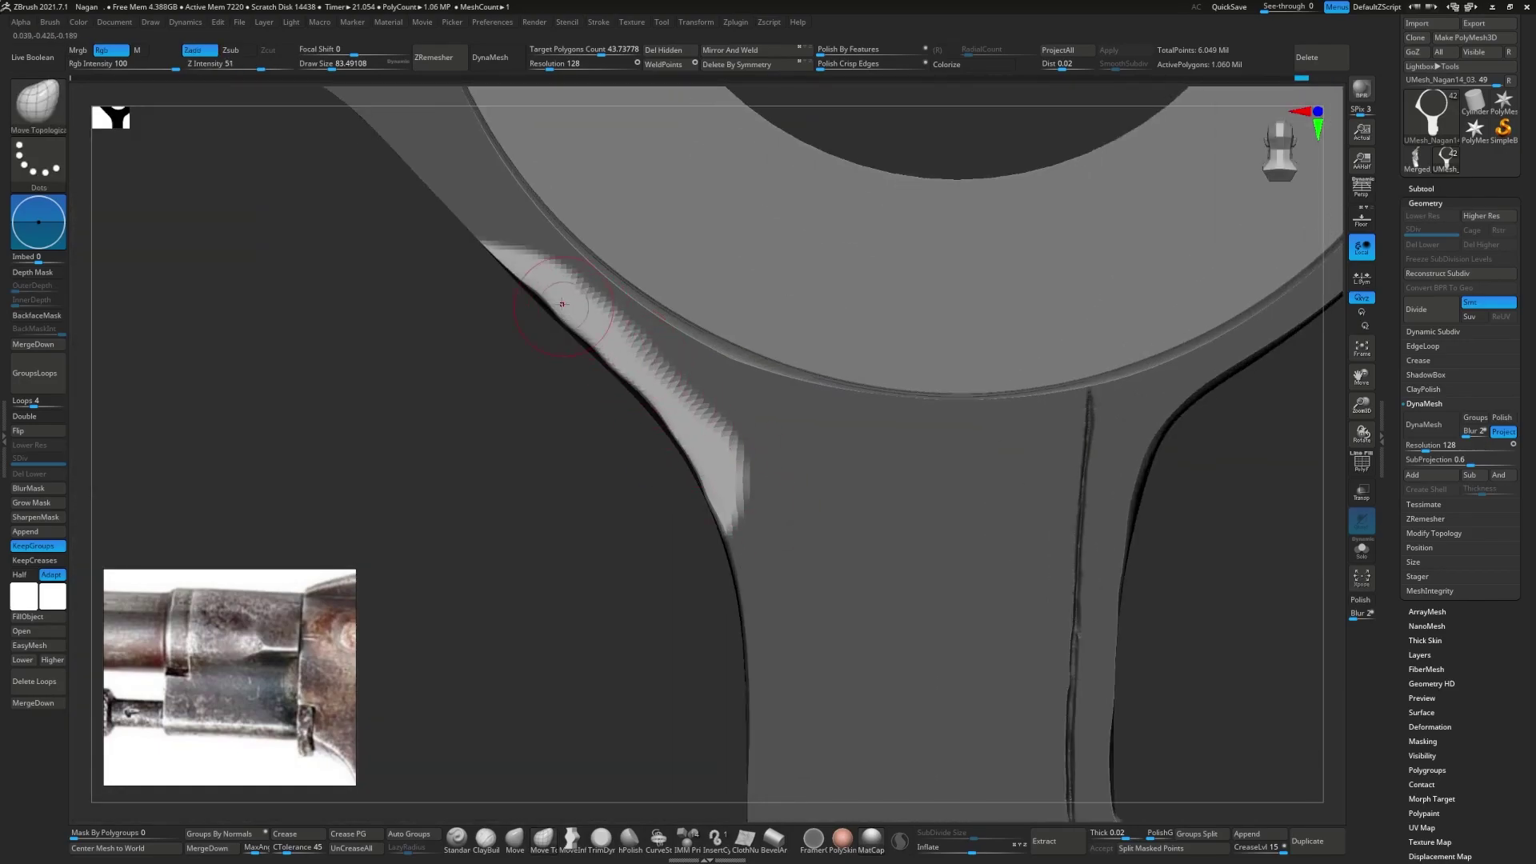
- Switch to MaskLasso and clear the mask from the housing
{"action": "right_click_drag", "start_coordinate": [697, 432], "coordinate": [713, 412]}
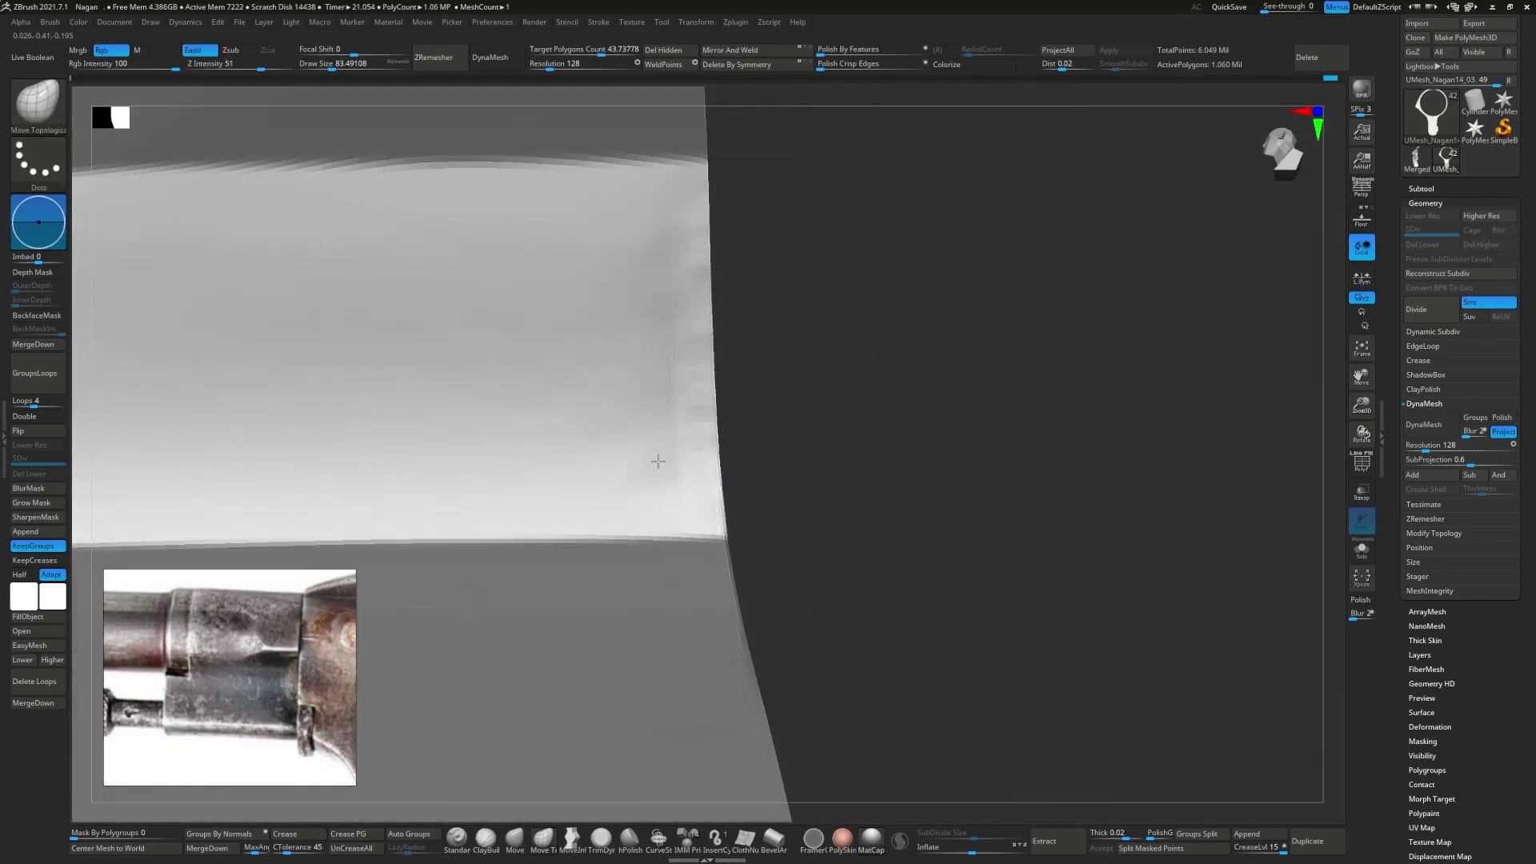
{"action": "key", "text": "b"}
{"action": "key", "text": "m"}
{"action": "key", "text": "l"}
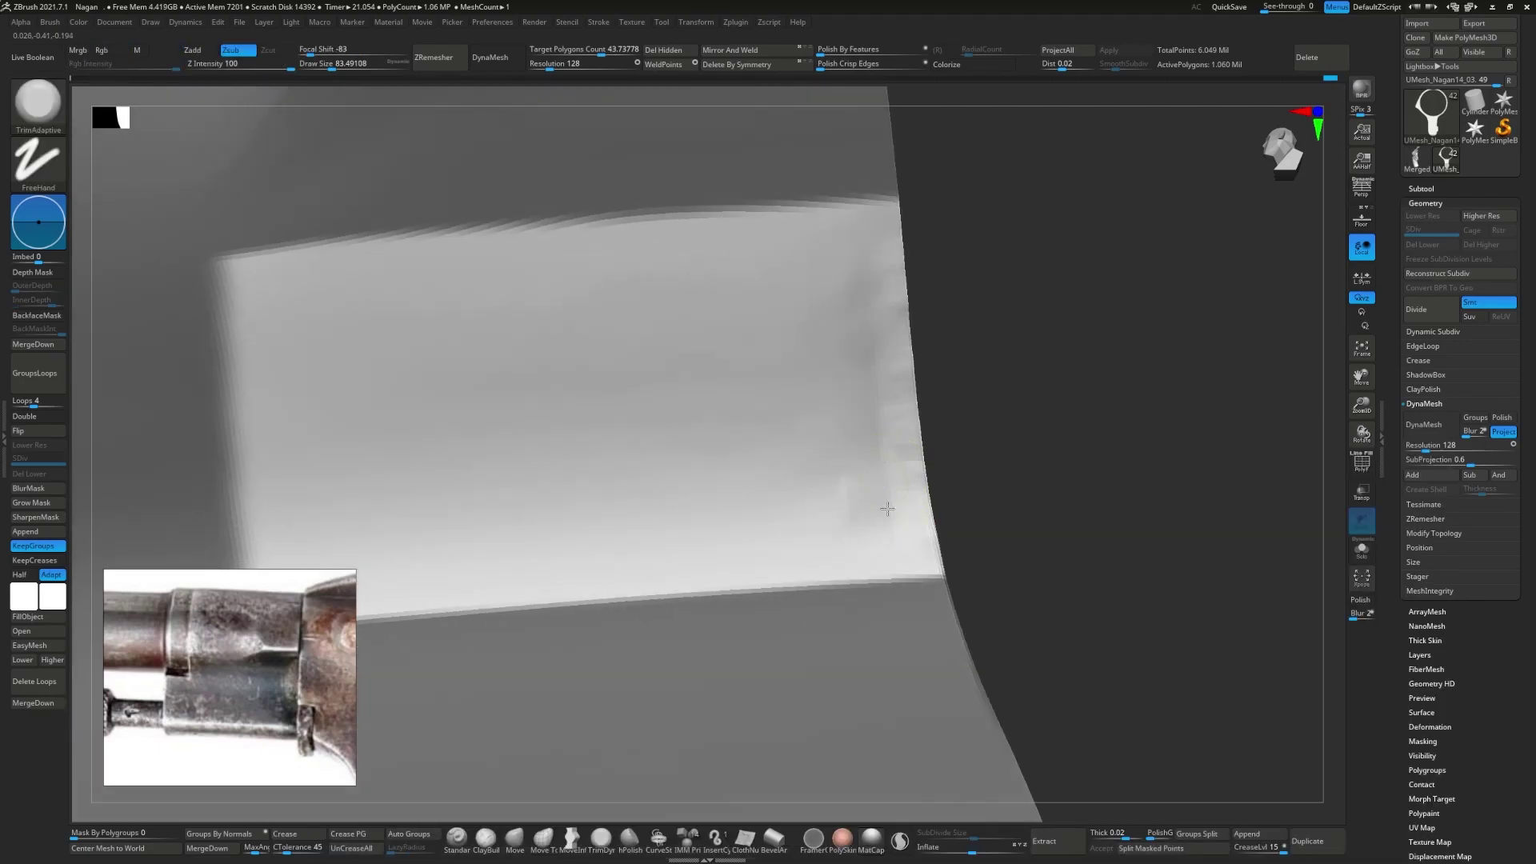
{"action": "left_click", "coordinate": [872, 505], "text": "ctrl"}
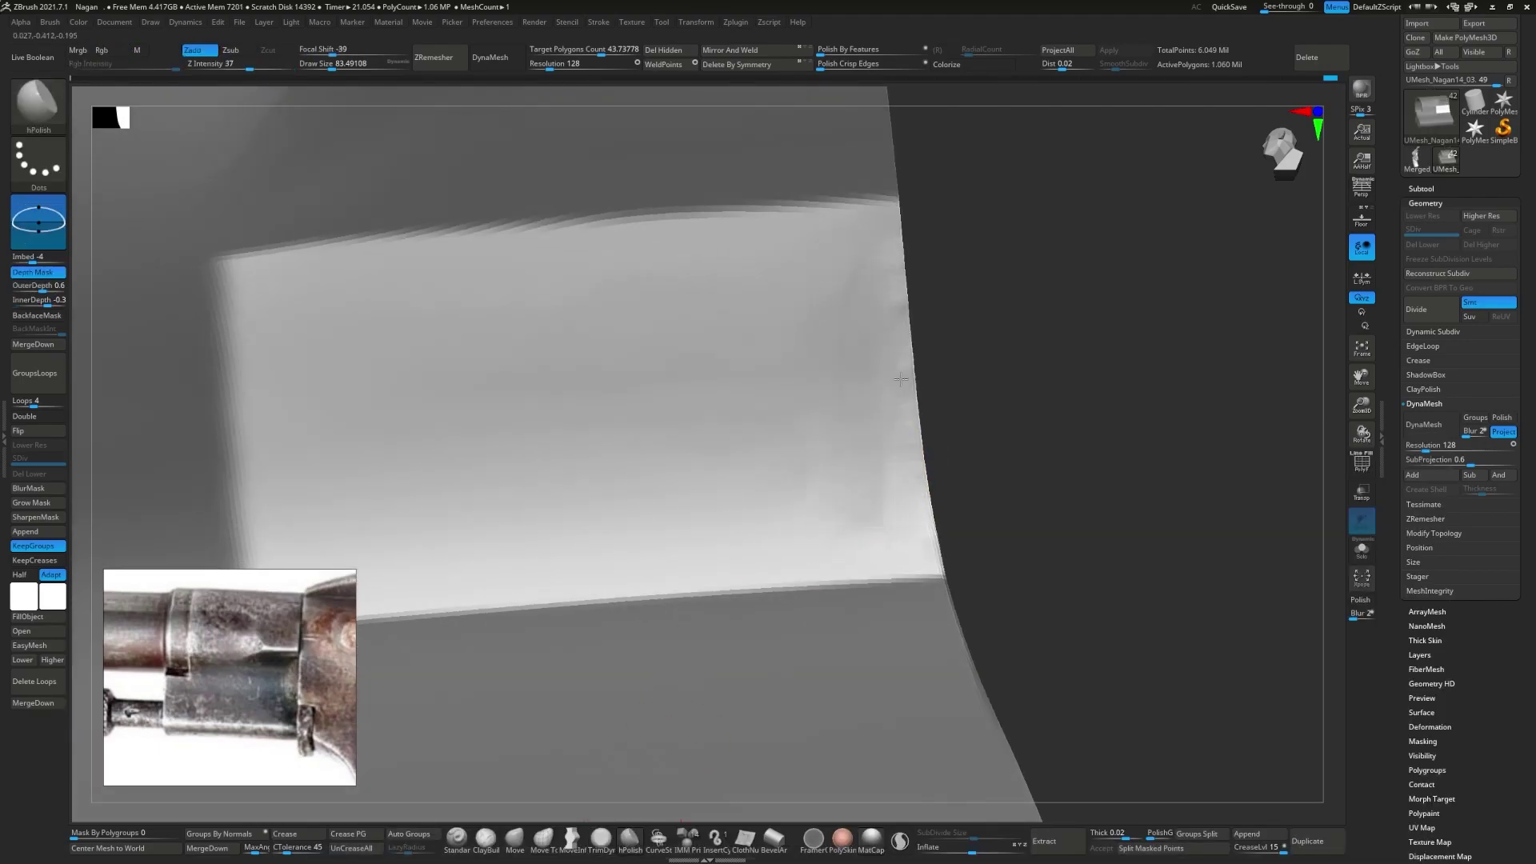
{"action": "right_click_drag", "start_coordinate": [900, 379], "coordinate": [840, 446]}
- Trim the housing corner with TrimDynamic and smooth the trimmed surface
{"action": "key", "text": "b"}
{"action": "key", "text": "t"}
{"action": "key", "text": "d"}
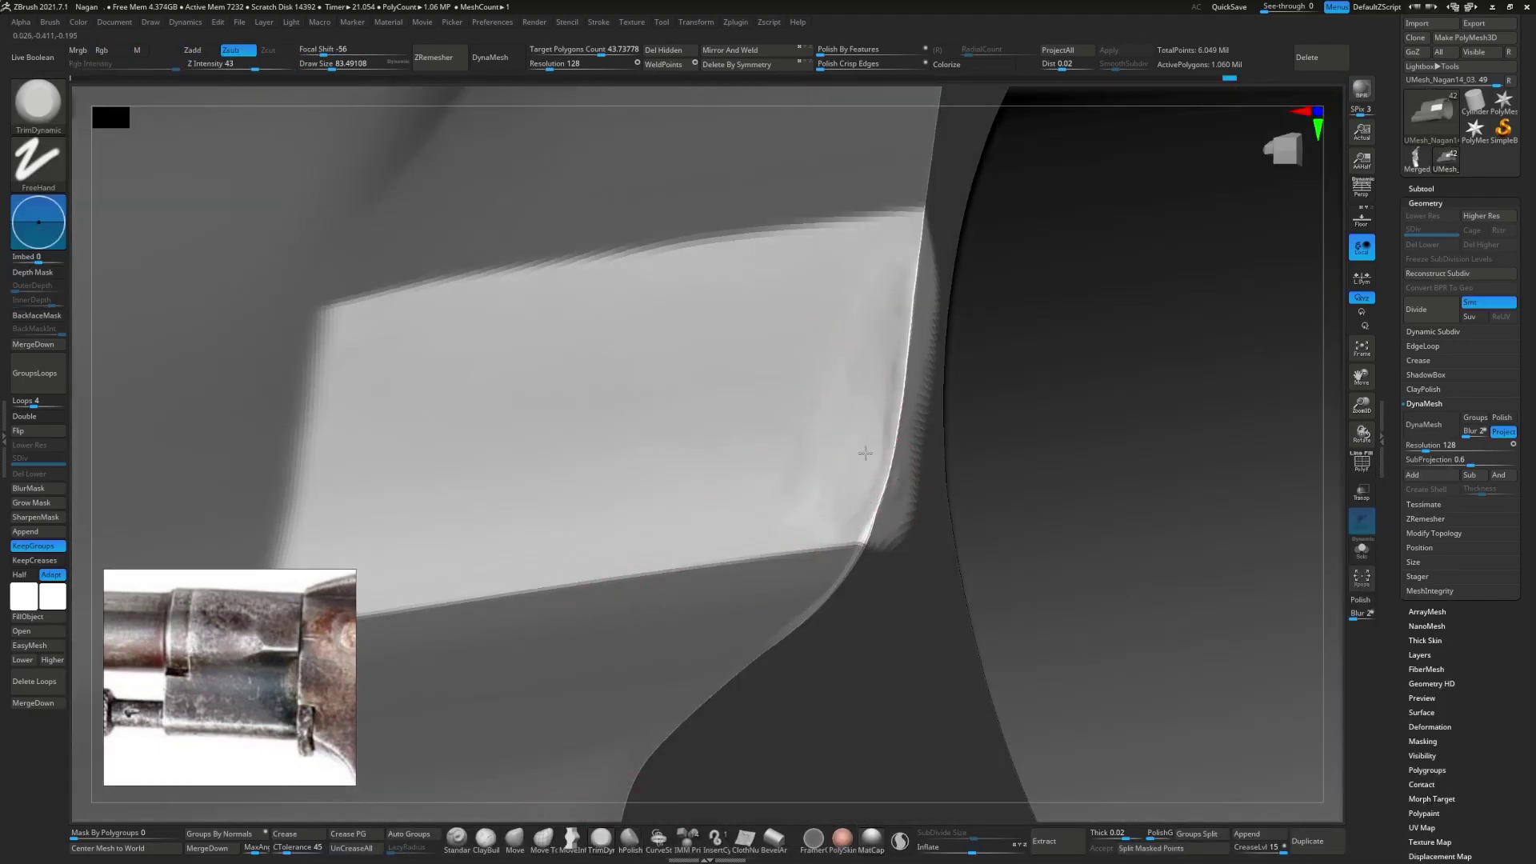
{"action": "right_click_drag", "start_coordinate": [861, 333], "coordinate": [880, 292]}
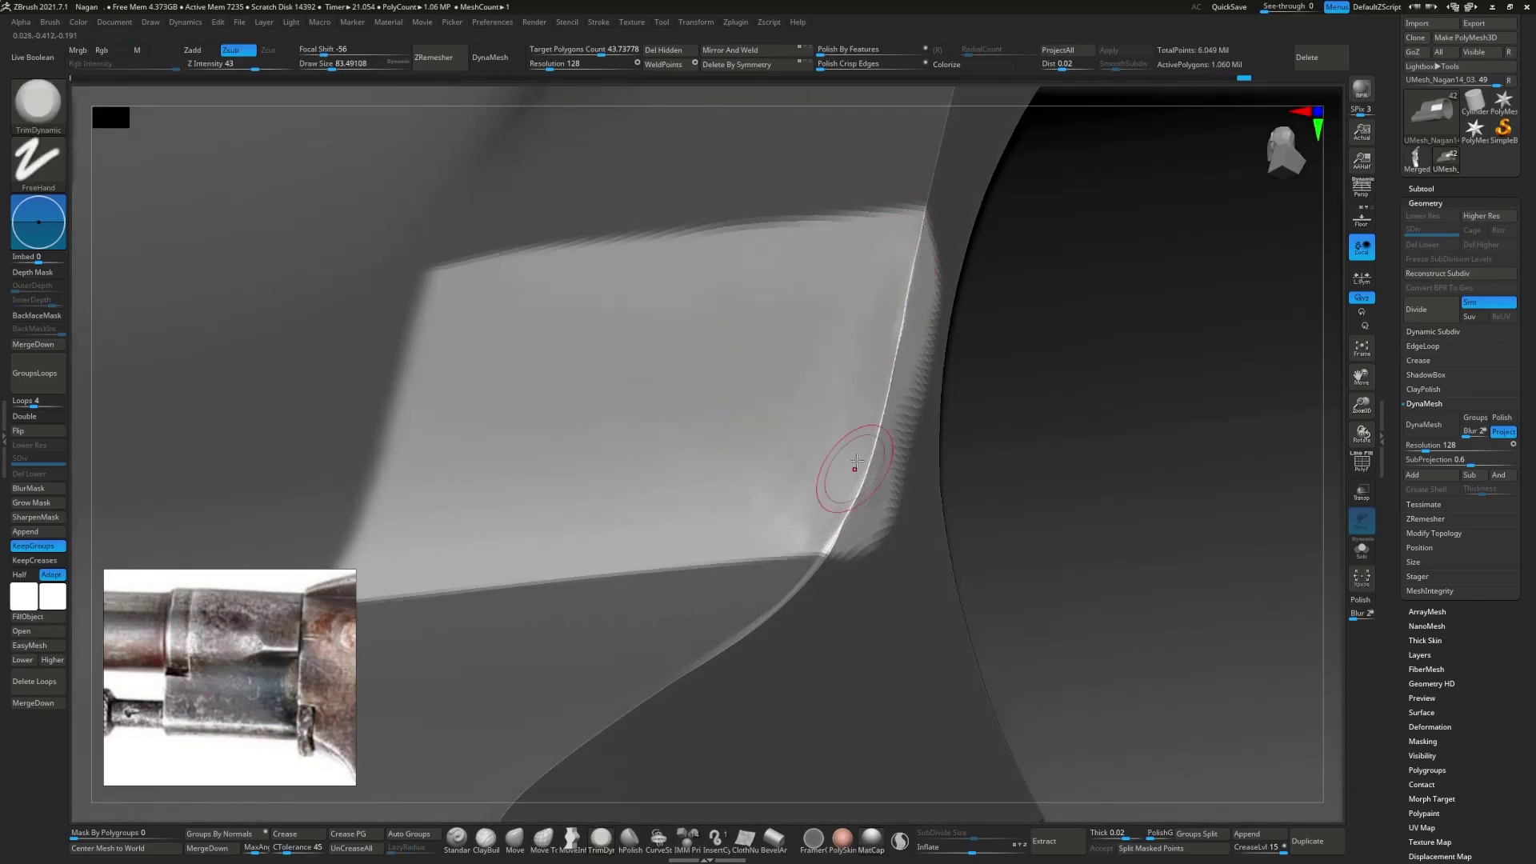
{"action": "key", "text": "shift"}
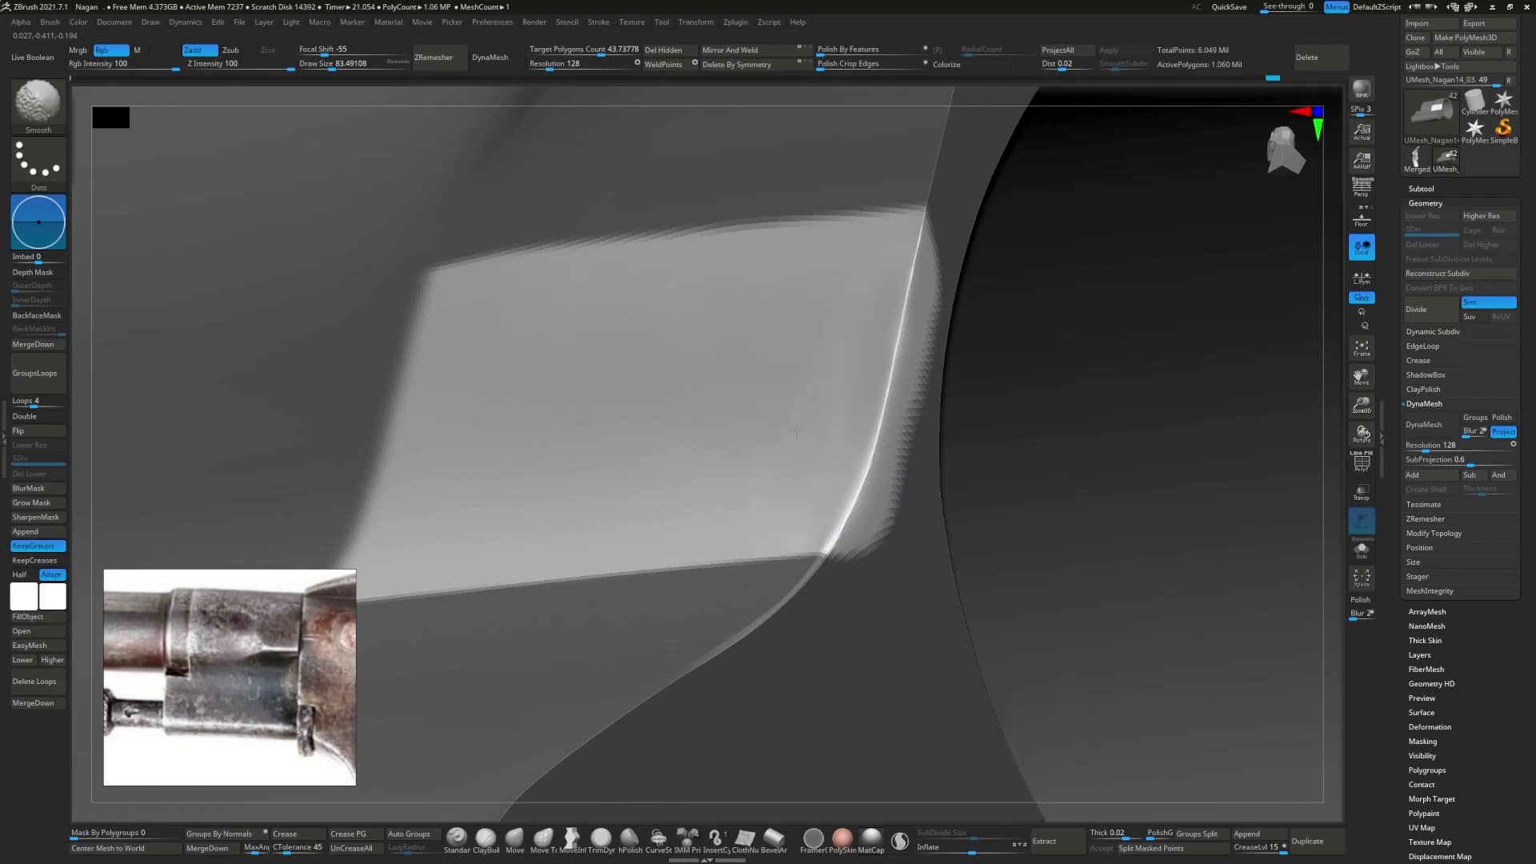
{"action": "mouse_move", "coordinate": [862, 293]}
{"action": "right_mouse_down"}
{"action": "mouse_move", "coordinate": [617, 343]}
{"action": "mouse_move", "coordinate": [799, 360]}
{"action": "right_mouse_up"}
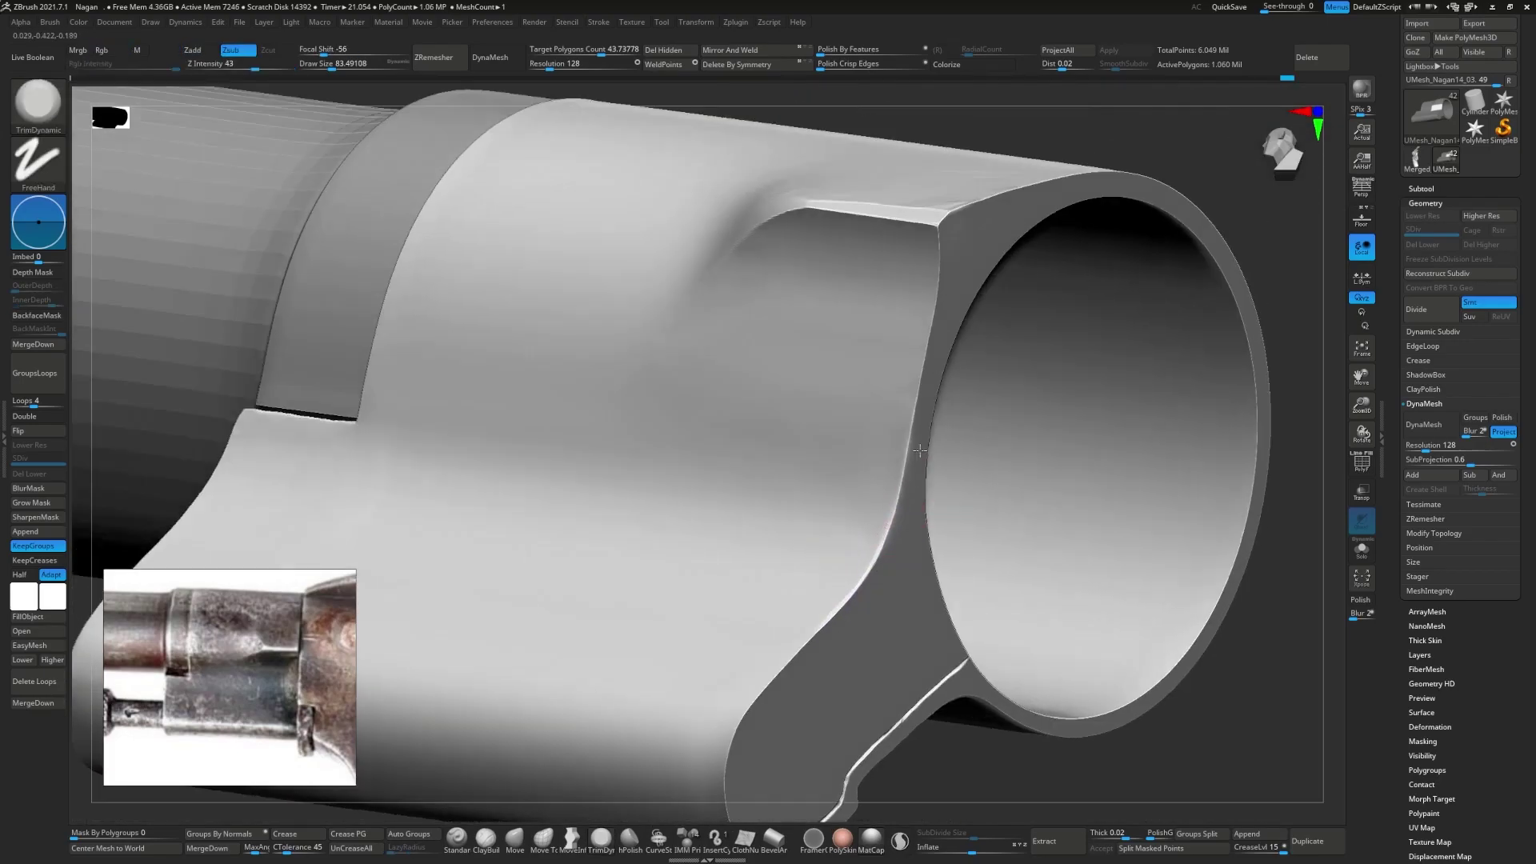
{"action": "right_click_drag", "start_coordinate": [919, 450], "coordinate": [952, 280]}
{"action": "left_click_drag", "start_coordinate": [920, 336], "coordinate": [952, 240], "text": "shift"}
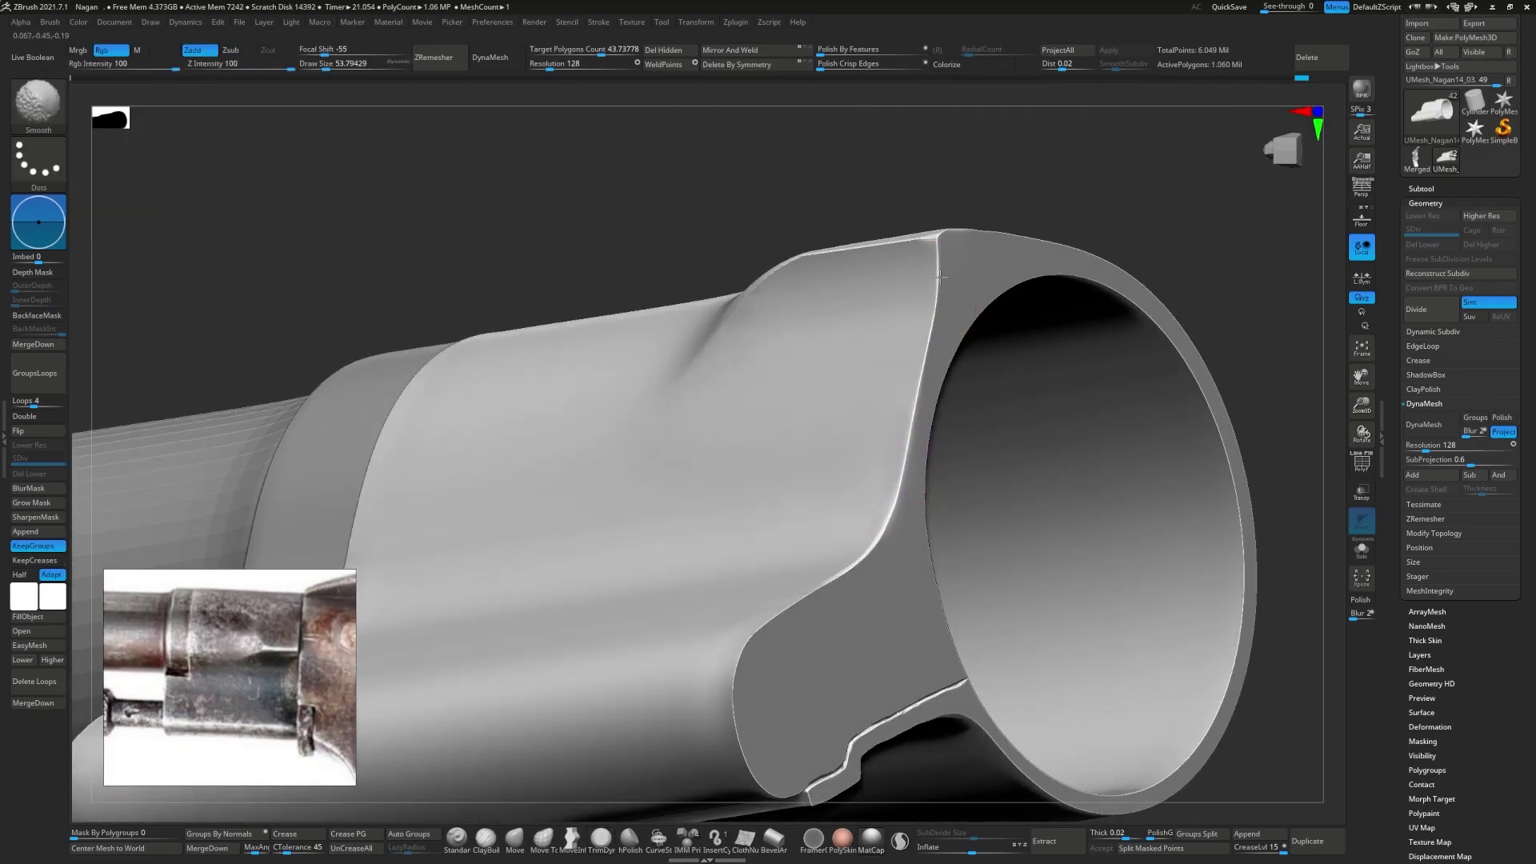
{"action": "mouse_move", "coordinate": [816, 515]}
{"action": "right_mouse_down"}
{"action": "mouse_move", "coordinate": [717, 422]}
{"action": "mouse_move", "coordinate": [724, 383]}
{"action": "mouse_move", "coordinate": [716, 408]}
{"action": "mouse_move", "coordinate": [840, 353]}
{"action": "mouse_move", "coordinate": [681, 379]}
{"action": "mouse_move", "coordinate": [741, 473]}
{"action": "mouse_move", "coordinate": [710, 498]}
{"action": "right_mouse_up"}
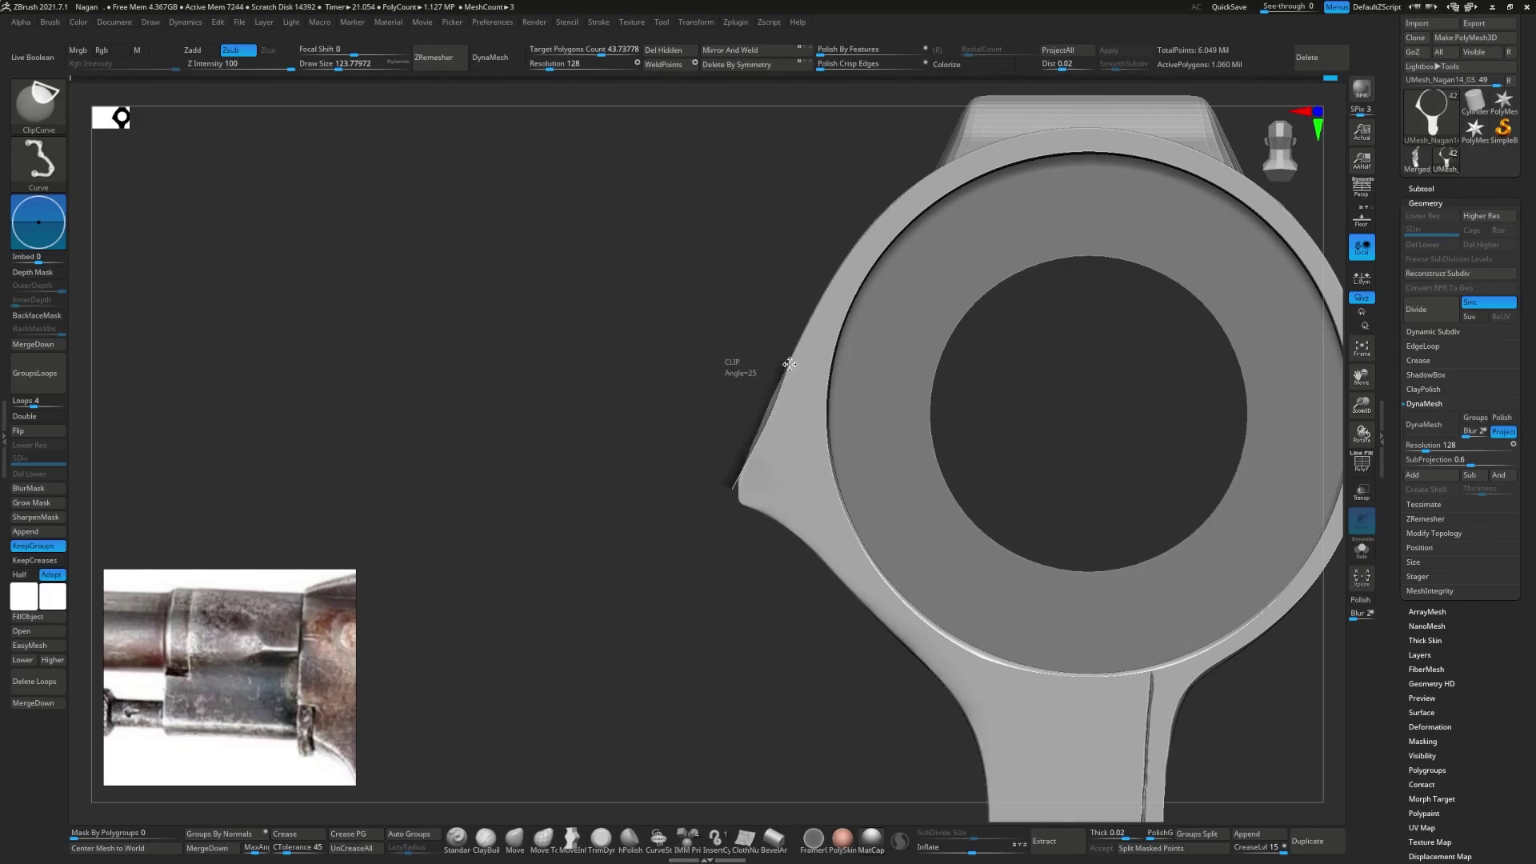
- Cut a straight bevel across the ring lug
{"action": "left_click_drag", "start_coordinate": [733, 485], "coordinate": [790, 364], "text": "ctrl+shift"}
{"action": "right_click_drag", "start_coordinate": [789, 364], "coordinate": [833, 484]}
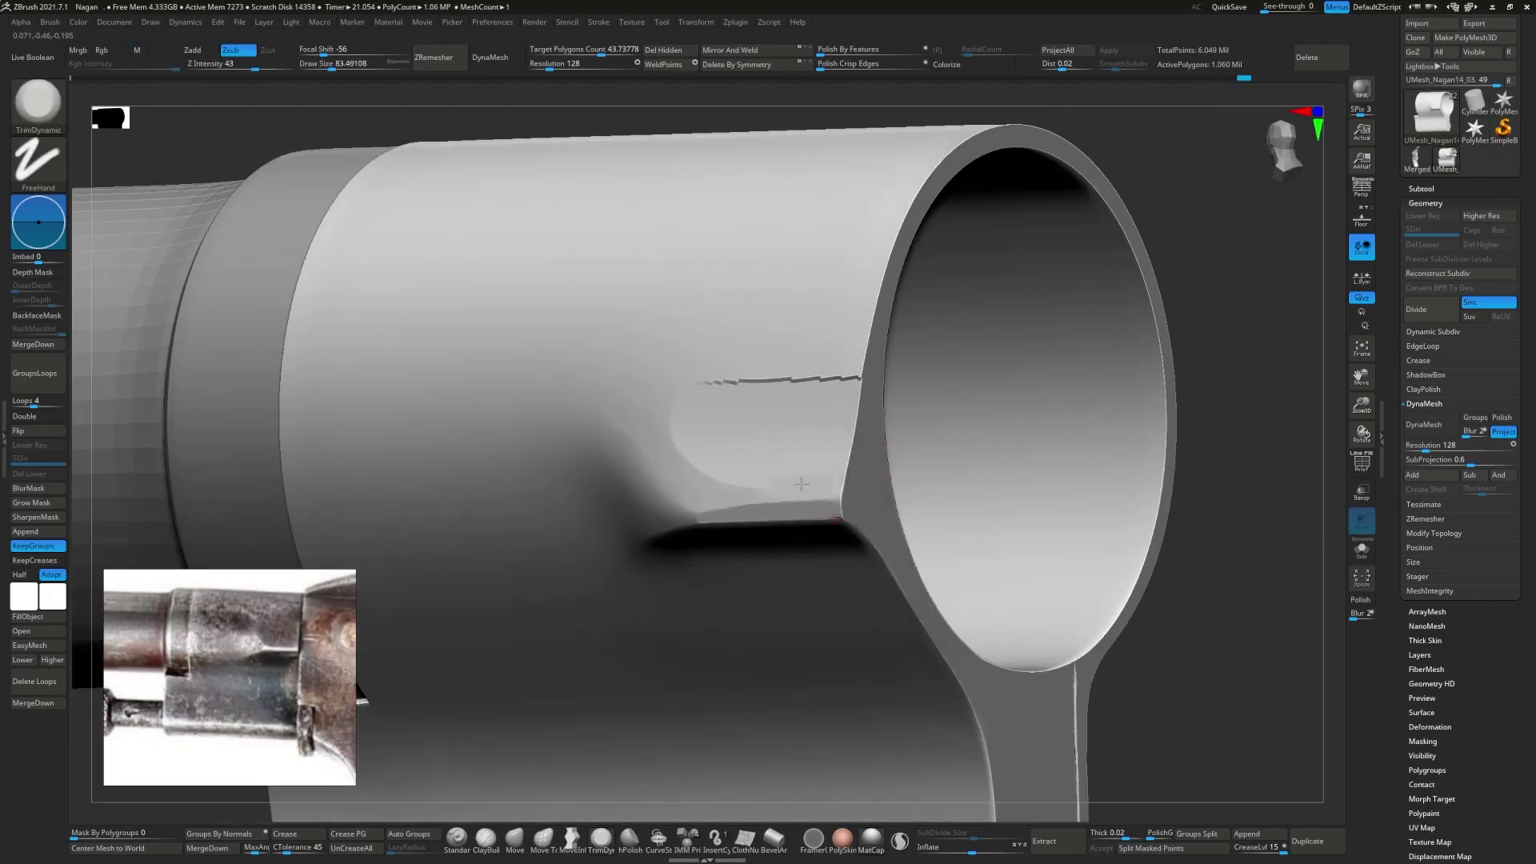
{"action": "right_click_drag", "start_coordinate": [714, 441], "coordinate": [704, 430]}
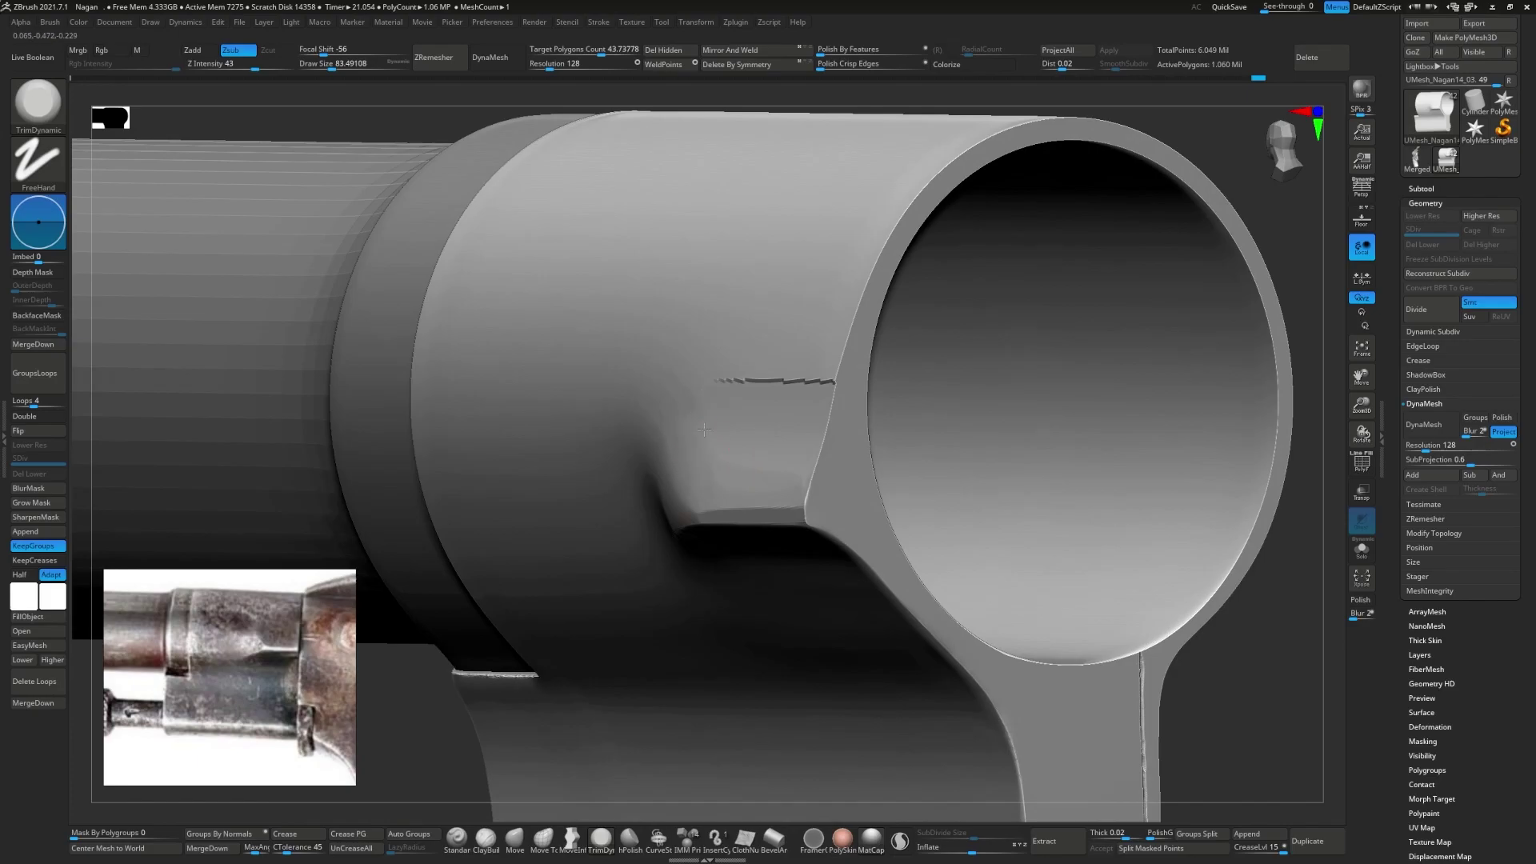
{"action": "mouse_move", "coordinate": [811, 367]}
{"action": "right_mouse_down"}
{"action": "mouse_move", "coordinate": [789, 480]}
{"action": "mouse_move", "coordinate": [852, 468]}
{"action": "right_mouse_up"}
{"action": "right_click_drag", "start_coordinate": [668, 418], "coordinate": [650, 507]}
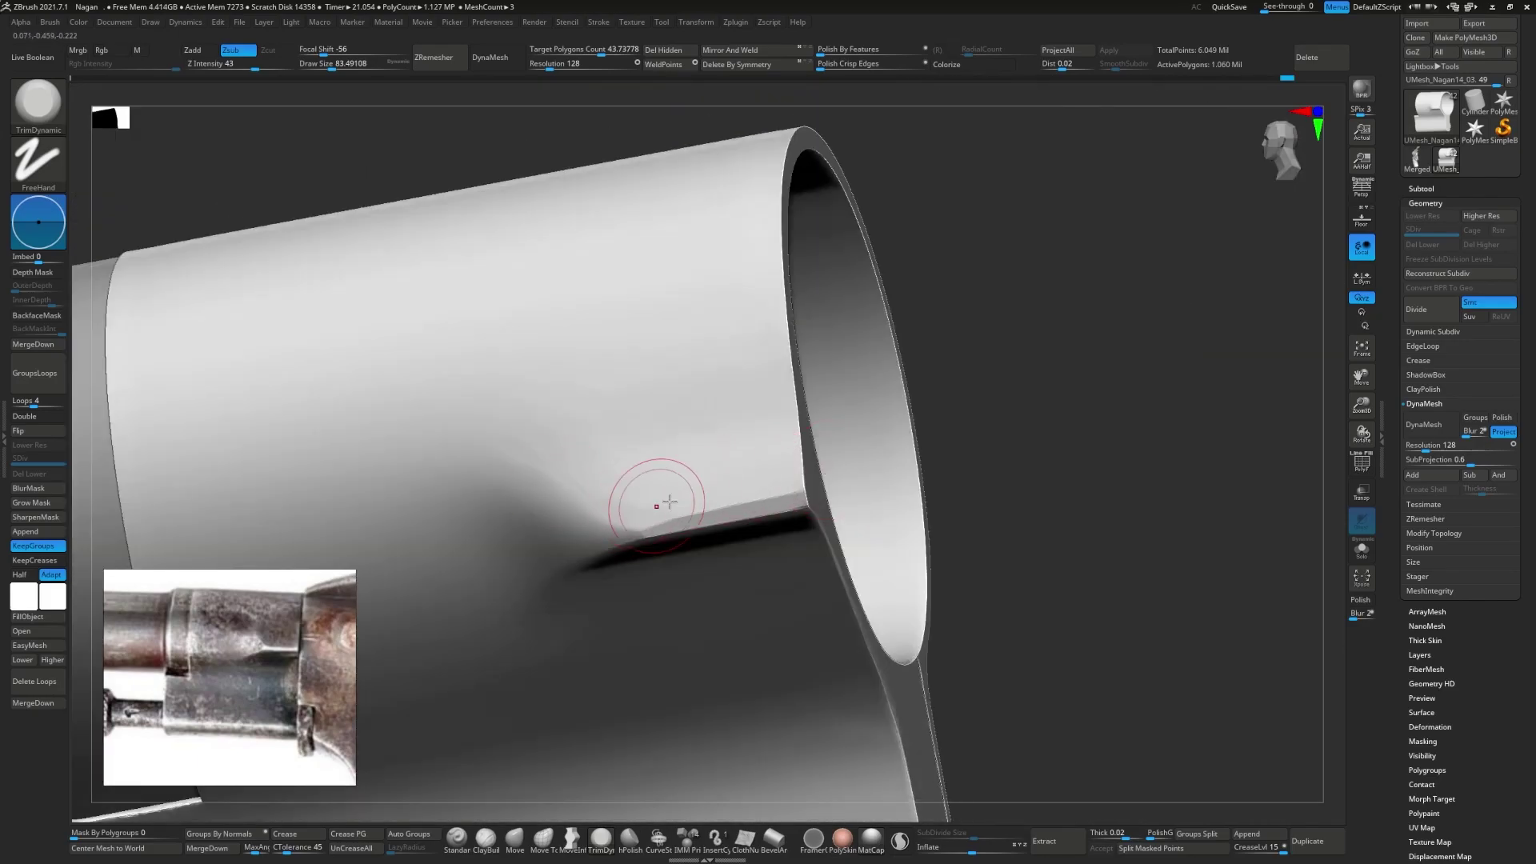
{"action": "mouse_move", "coordinate": [530, 461]}
{"action": "right_mouse_down"}
{"action": "mouse_move", "coordinate": [566, 534]}
{"action": "mouse_move", "coordinate": [643, 568]}
{"action": "right_mouse_up"}
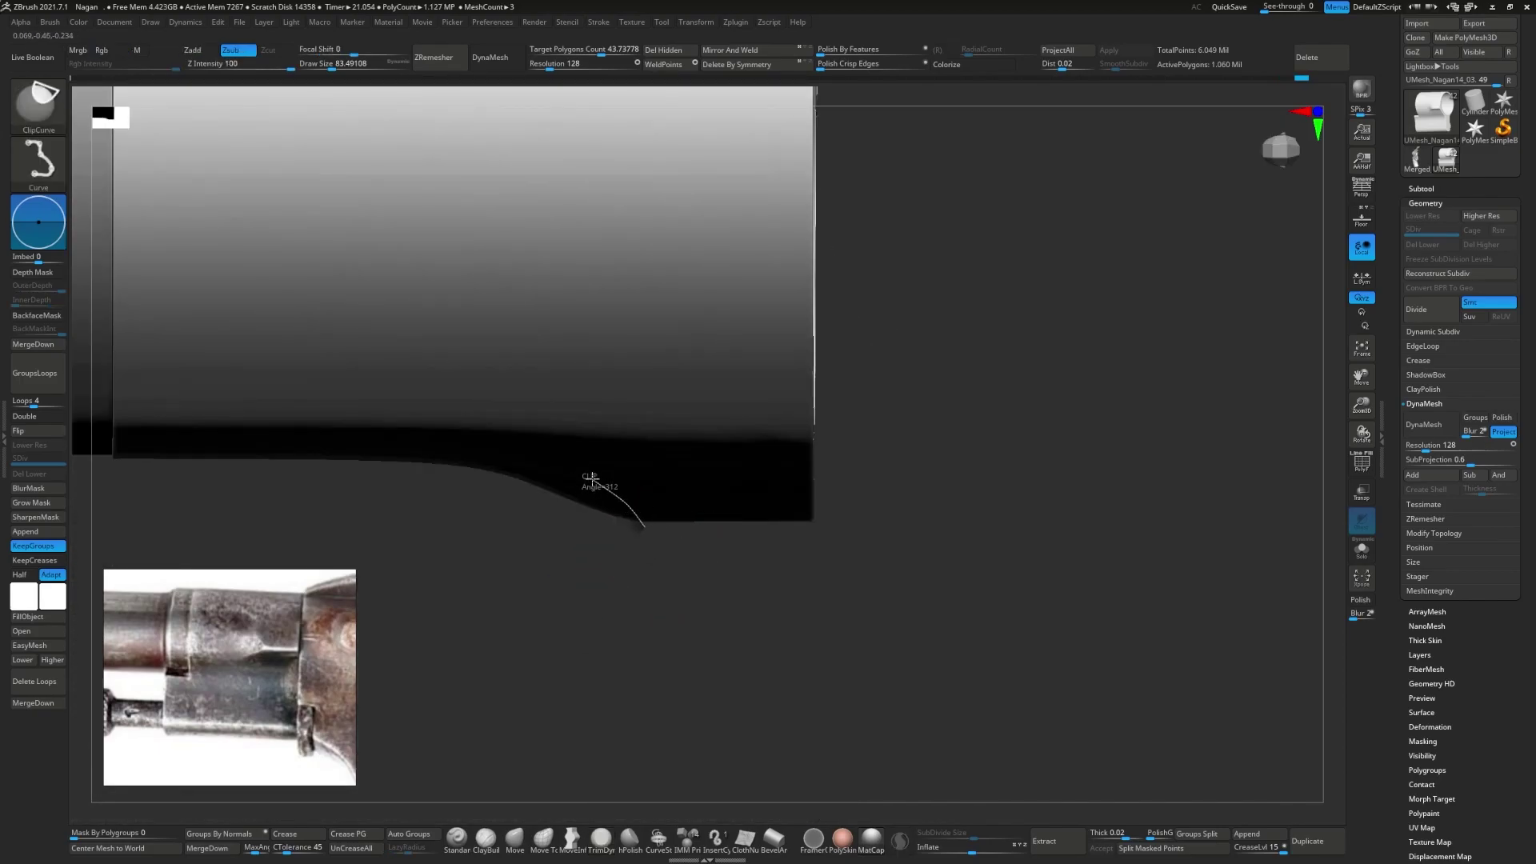
- Carve a curved notch into the housing side and smooth its rough edges
{"action": "left_click_drag", "start_coordinate": [540, 468], "coordinate": [641, 532], "text": "ctrl+shift"}
{"action": "right_click_drag", "start_coordinate": [642, 532], "coordinate": [707, 542]}
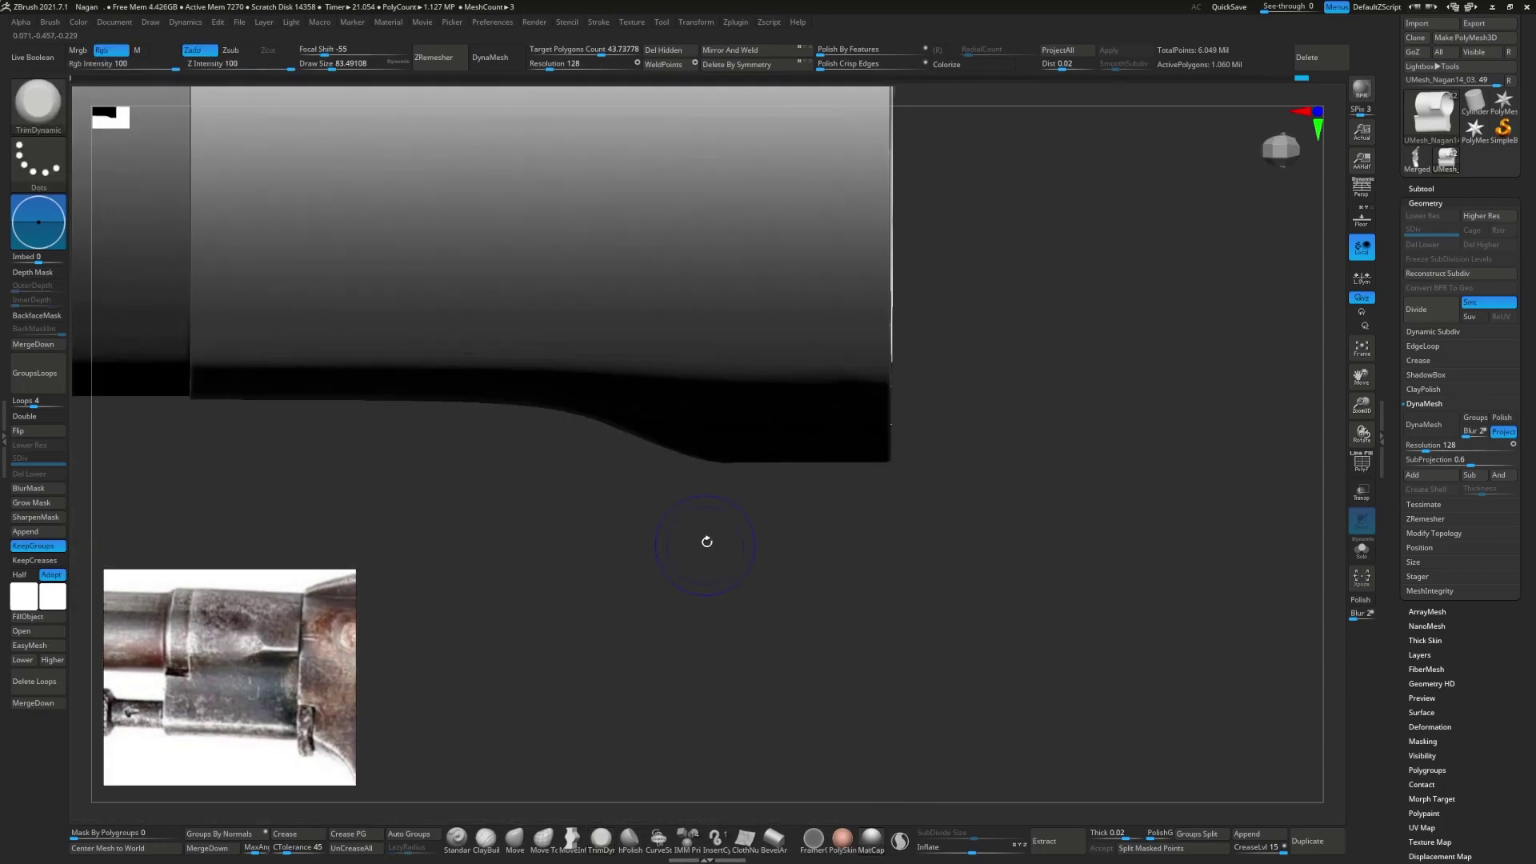
{"action": "left_click_drag", "start_coordinate": [720, 461], "coordinate": [690, 424], "text": "ctrl+shift"}
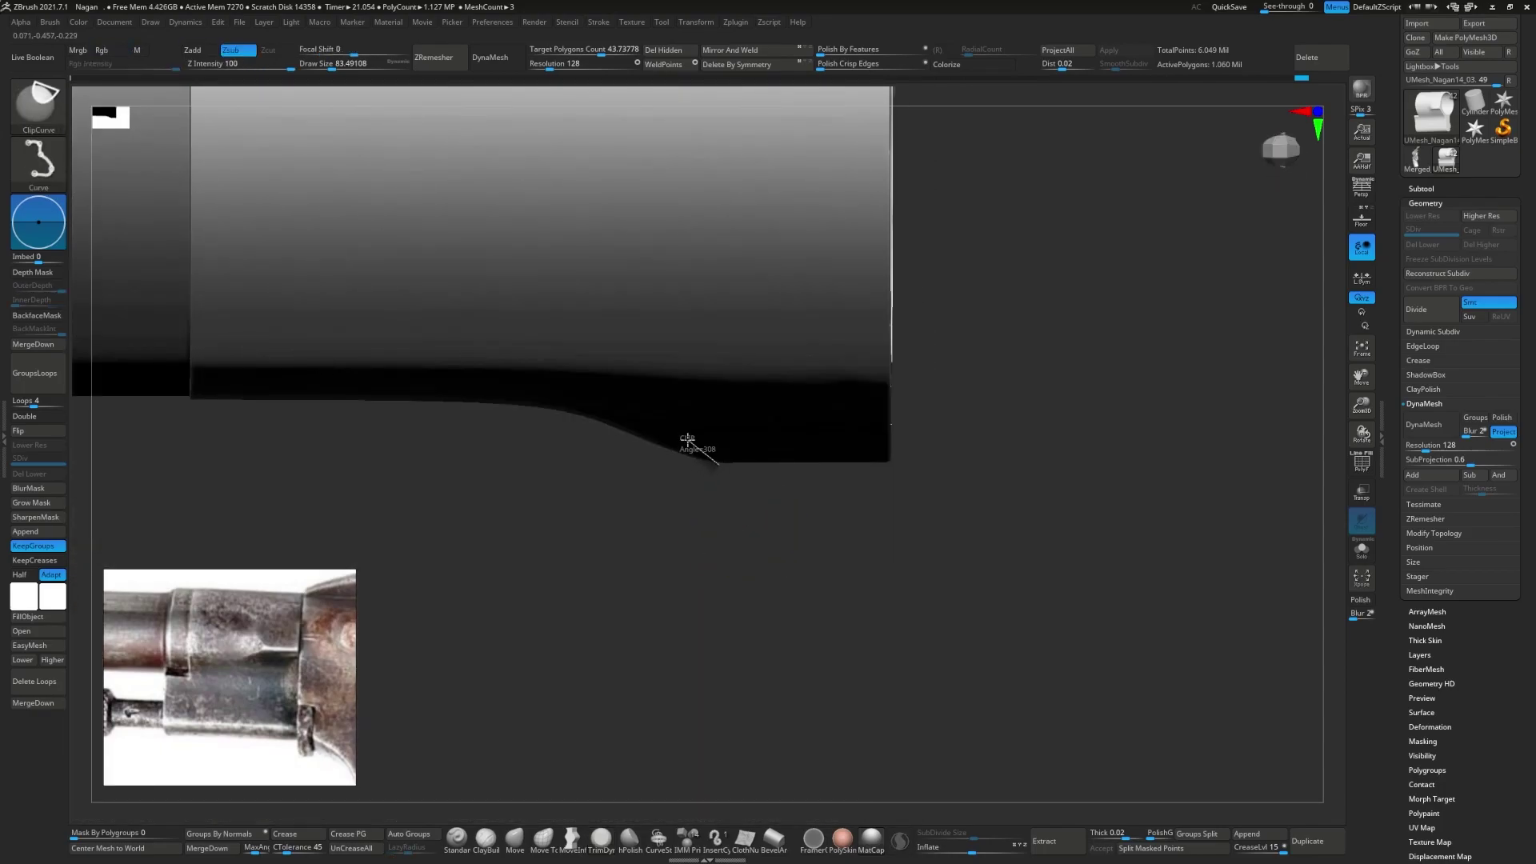
{"action": "left_click_drag", "start_coordinate": [514, 403], "coordinate": [516, 402], "text": "ctrl+shift"}
{"action": "right_click_drag", "start_coordinate": [713, 415], "coordinate": [712, 480]}
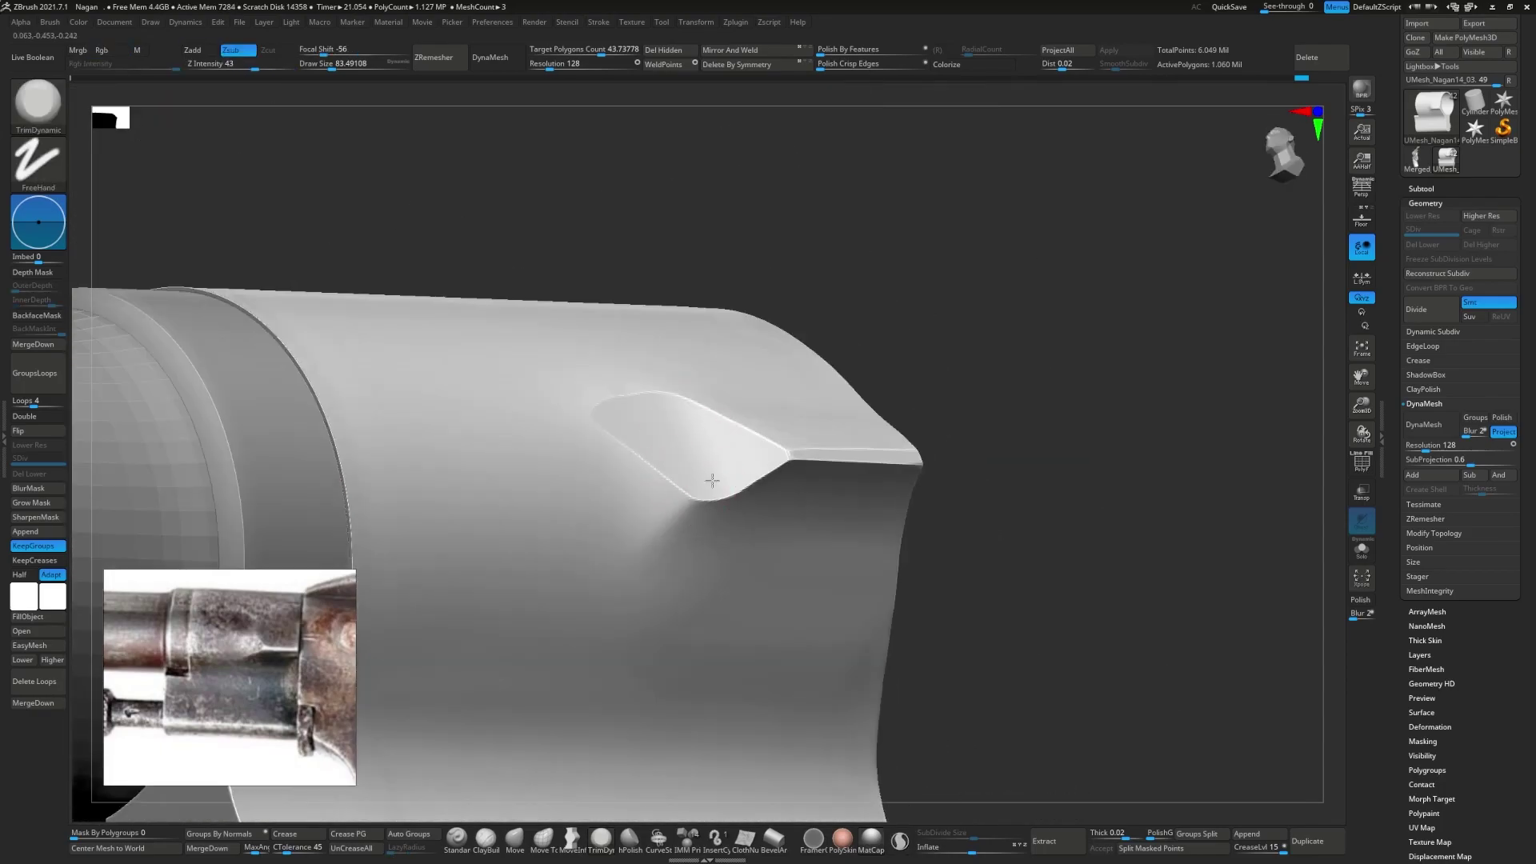
{"action": "right_click_drag", "start_coordinate": [631, 561], "coordinate": [760, 422]}
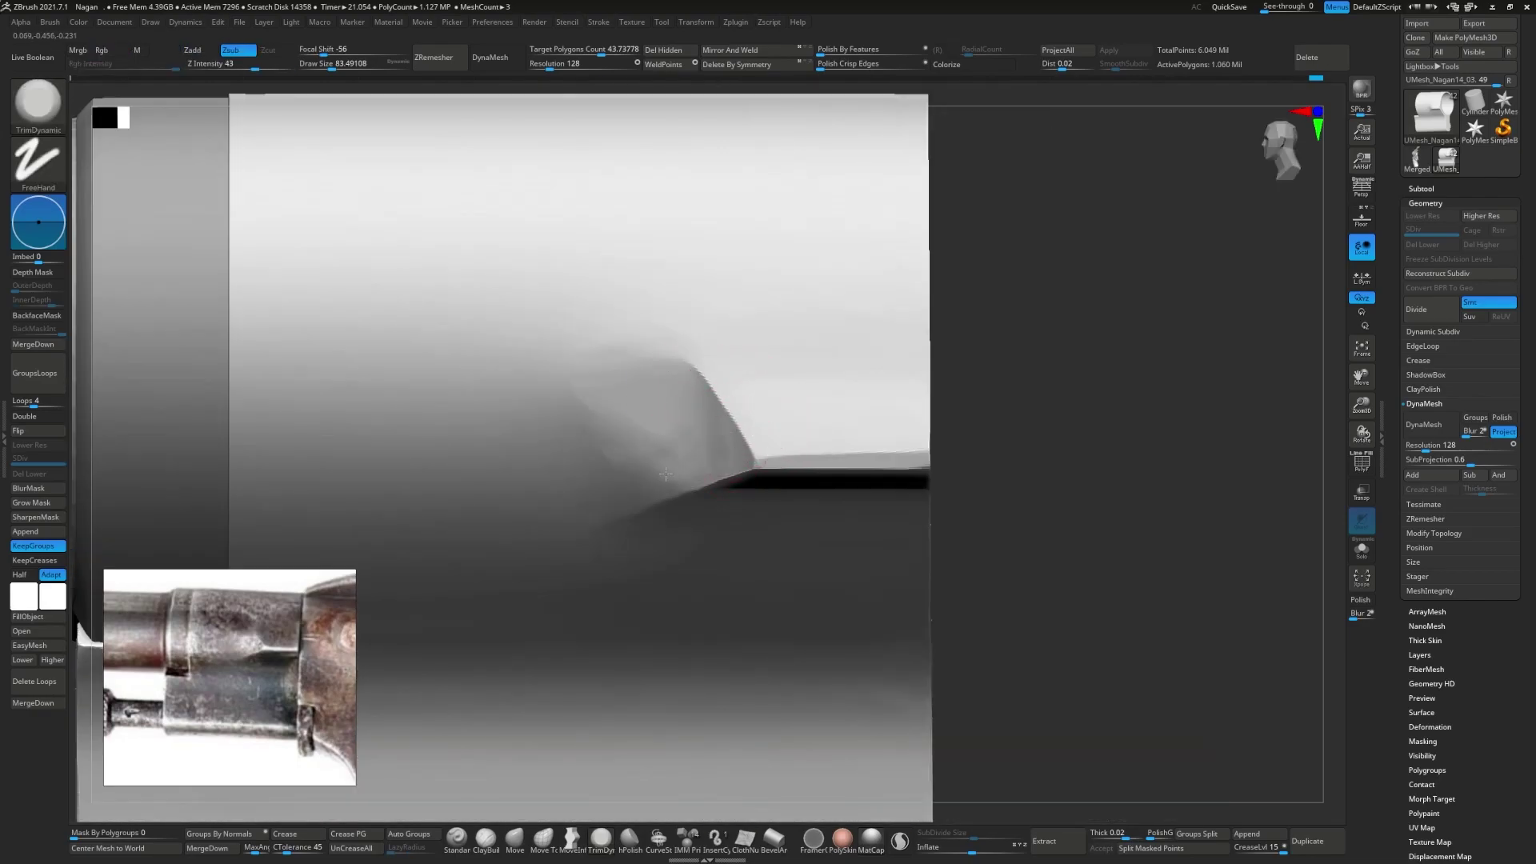
{"action": "mouse_move", "coordinate": [665, 475]}
{"action": "right_mouse_down"}
{"action": "mouse_move", "coordinate": [625, 450]}
{"action": "mouse_move", "coordinate": [514, 469]}
{"action": "right_mouse_up"}
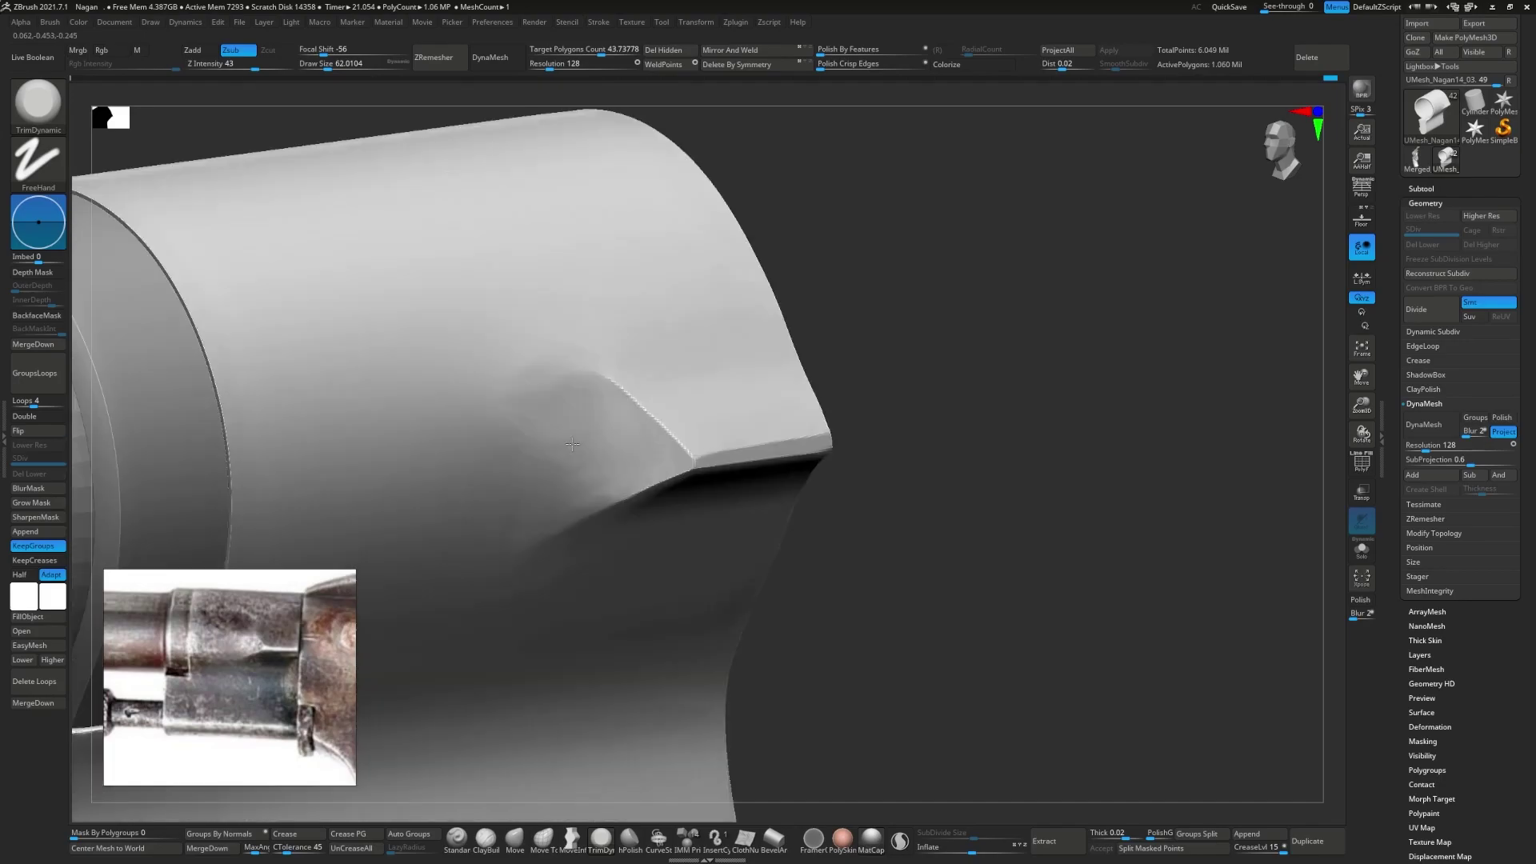
{"action": "left_click_drag", "start_coordinate": [514, 469], "coordinate": [560, 464], "text": "shift"}
{"action": "mouse_move", "coordinate": [560, 464]}
{"action": "right_mouse_down"}
{"action": "mouse_move", "coordinate": [621, 488]}
{"action": "mouse_move", "coordinate": [532, 600]}
{"action": "mouse_move", "coordinate": [566, 498]}
{"action": "mouse_move", "coordinate": [642, 497]}
{"action": "mouse_move", "coordinate": [514, 330]}
{"action": "mouse_move", "coordinate": [526, 358]}
{"action": "mouse_move", "coordinate": [363, 489]}
{"action": "mouse_move", "coordinate": [480, 448]}
{"action": "right_mouse_up"}
- Lasso-mask the notch area and show the revolver reference on the floor
{"action": "left_click_drag", "start_coordinate": [336, 388], "coordinate": [894, 330], "text": "ctrl"}
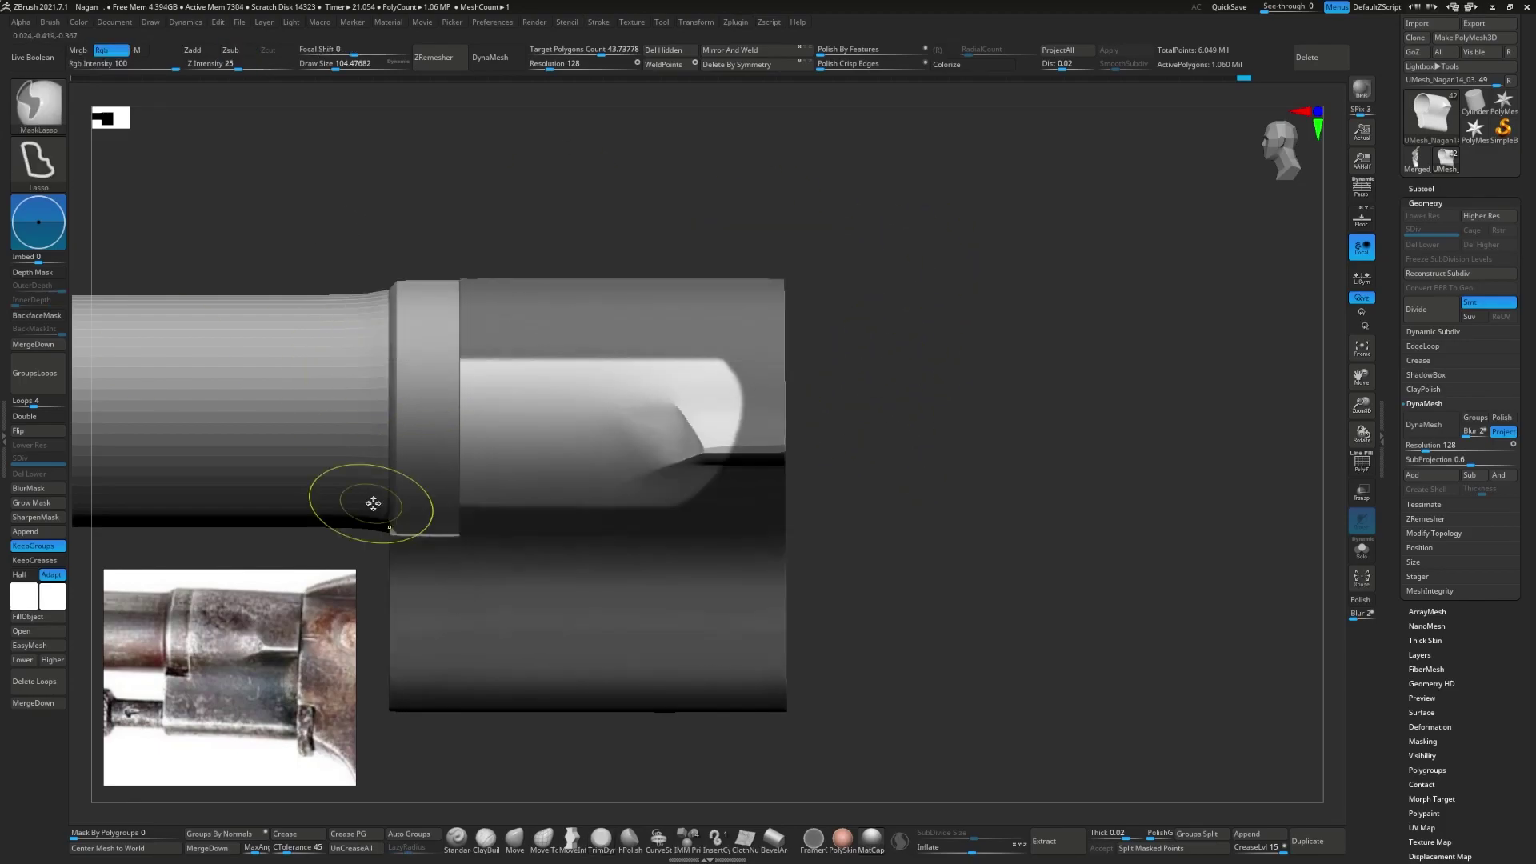
{"action": "left_click_drag", "start_coordinate": [676, 326], "coordinate": [668, 573], "text": "ctrl"}
{"action": "mouse_move", "coordinate": [672, 576]}
{"action": "right_mouse_down"}
{"action": "mouse_move", "coordinate": [560, 499]}
{"action": "mouse_move", "coordinate": [656, 497]}
{"action": "right_mouse_up"}
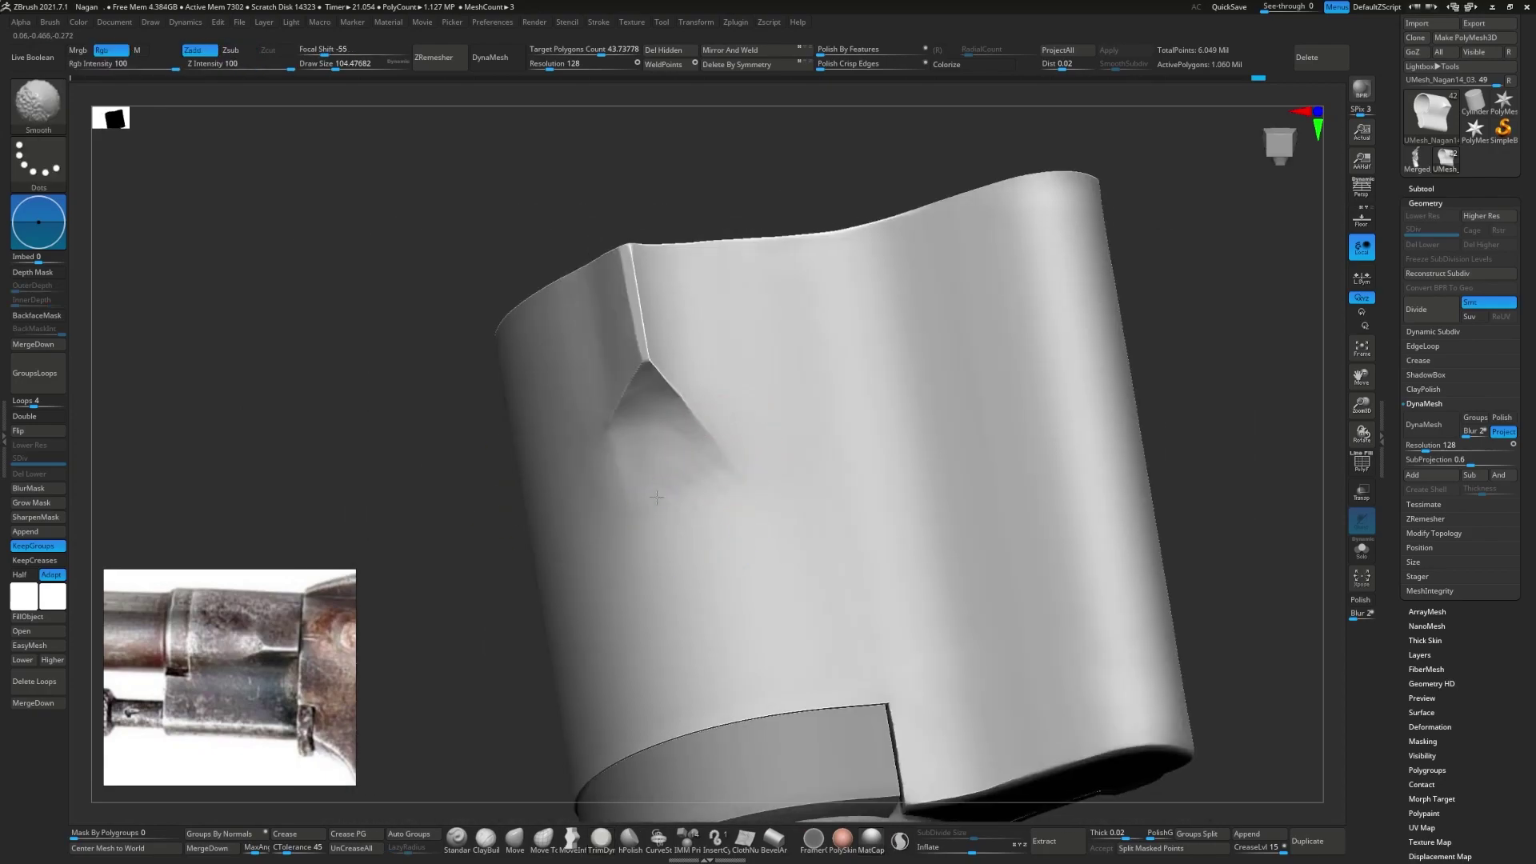
{"action": "mouse_move", "coordinate": [668, 426]}
{"action": "right_mouse_down"}
{"action": "mouse_move", "coordinate": [616, 486]}
{"action": "mouse_move", "coordinate": [734, 502]}
{"action": "mouse_move", "coordinate": [702, 425]}
{"action": "right_mouse_up"}
{"action": "mouse_move", "coordinate": [694, 369]}
{"action": "right_mouse_down"}
{"action": "mouse_move", "coordinate": [806, 445]}
{"action": "mouse_move", "coordinate": [703, 456]}
{"action": "mouse_move", "coordinate": [785, 439]}
{"action": "mouse_move", "coordinate": [803, 511]}
{"action": "mouse_move", "coordinate": [892, 445]}
{"action": "mouse_move", "coordinate": [908, 532]}
{"action": "mouse_move", "coordinate": [920, 448]}
{"action": "mouse_move", "coordinate": [847, 682]}
{"action": "mouse_move", "coordinate": [824, 406]}
{"action": "mouse_move", "coordinate": [837, 294]}
{"action": "right_mouse_up"}
{"action": "left_click", "coordinate": [1362, 218]}
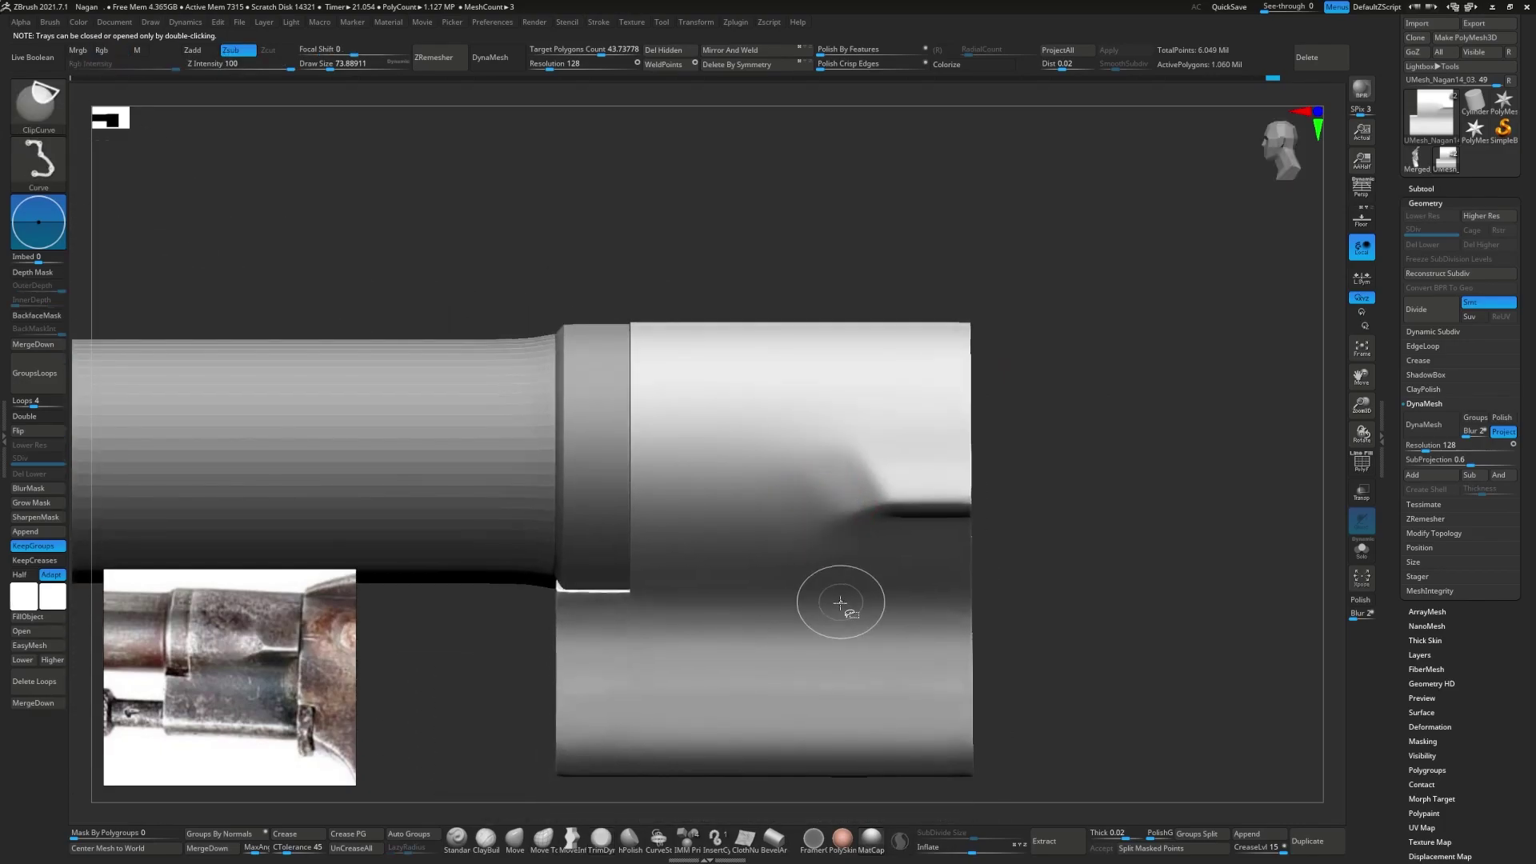
- With ClipCurve active, orbit the housing to compare the notch against the revolver reference
{"action": "key", "text": "ctrl+shift"}
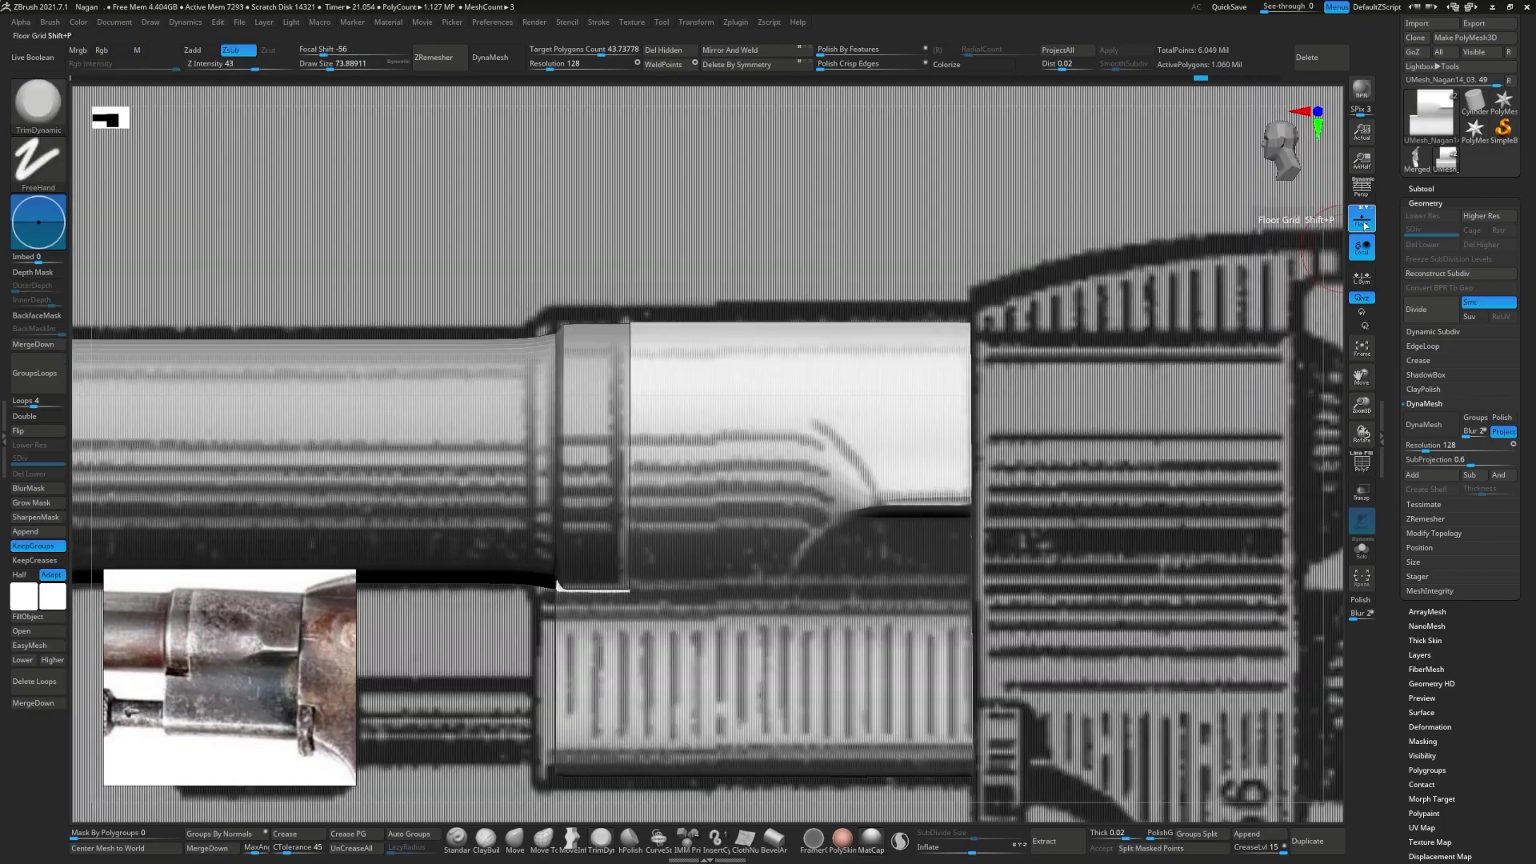
{"action": "mouse_move", "coordinate": [1046, 446]}
{"action": "right_mouse_down"}
{"action": "mouse_move", "coordinate": [823, 507]}
{"action": "mouse_move", "coordinate": [854, 532]}
{"action": "right_mouse_up"}
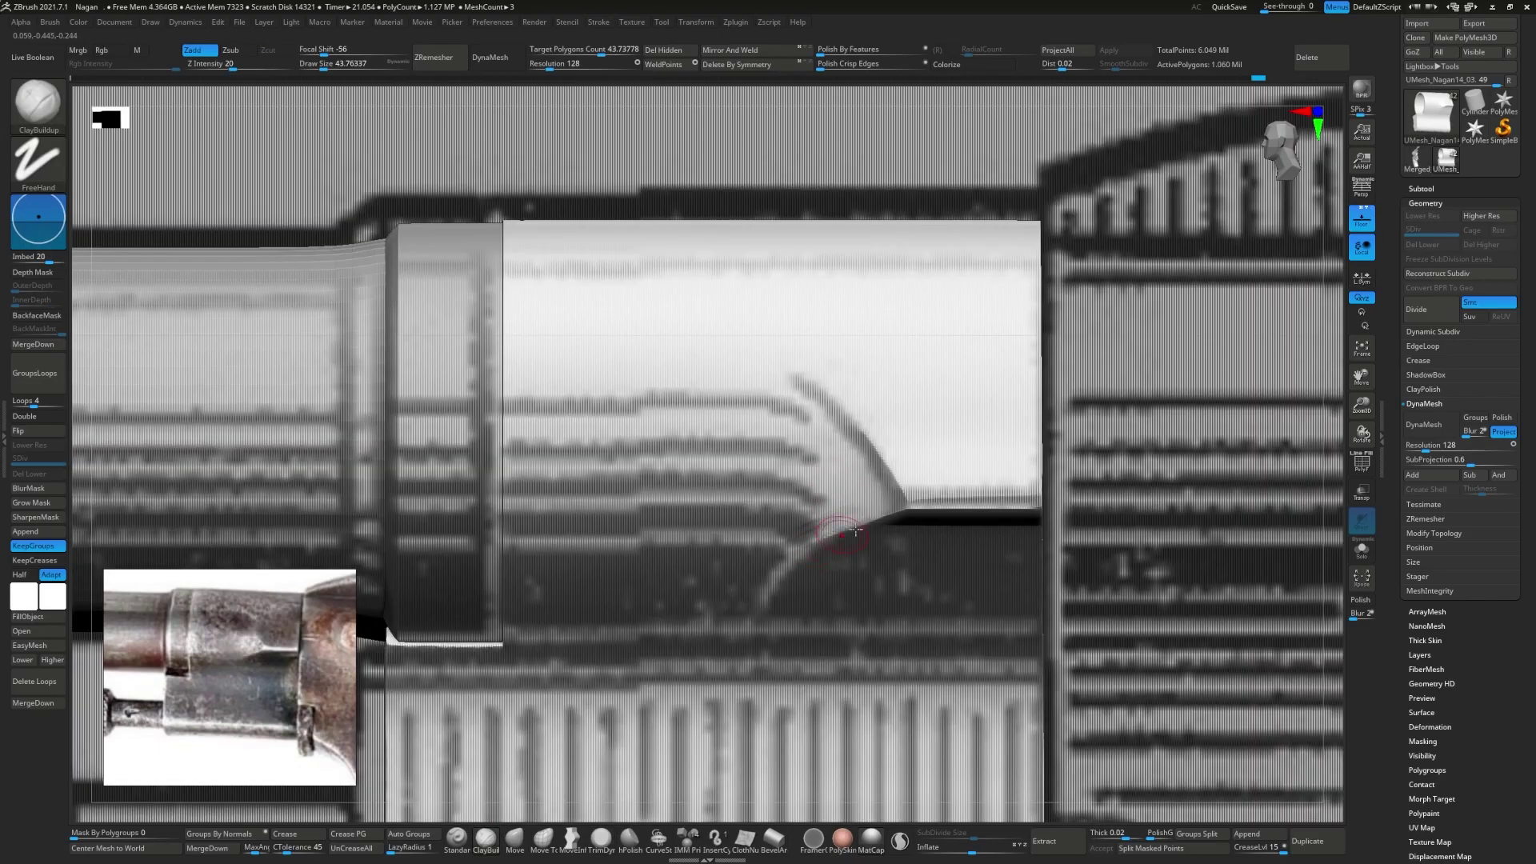
{"action": "mouse_move", "coordinate": [1294, 234]}
{"action": "right_mouse_down"}
{"action": "mouse_move", "coordinate": [831, 530]}
{"action": "mouse_move", "coordinate": [840, 497]}
{"action": "mouse_move", "coordinate": [767, 457]}
{"action": "right_mouse_up"}
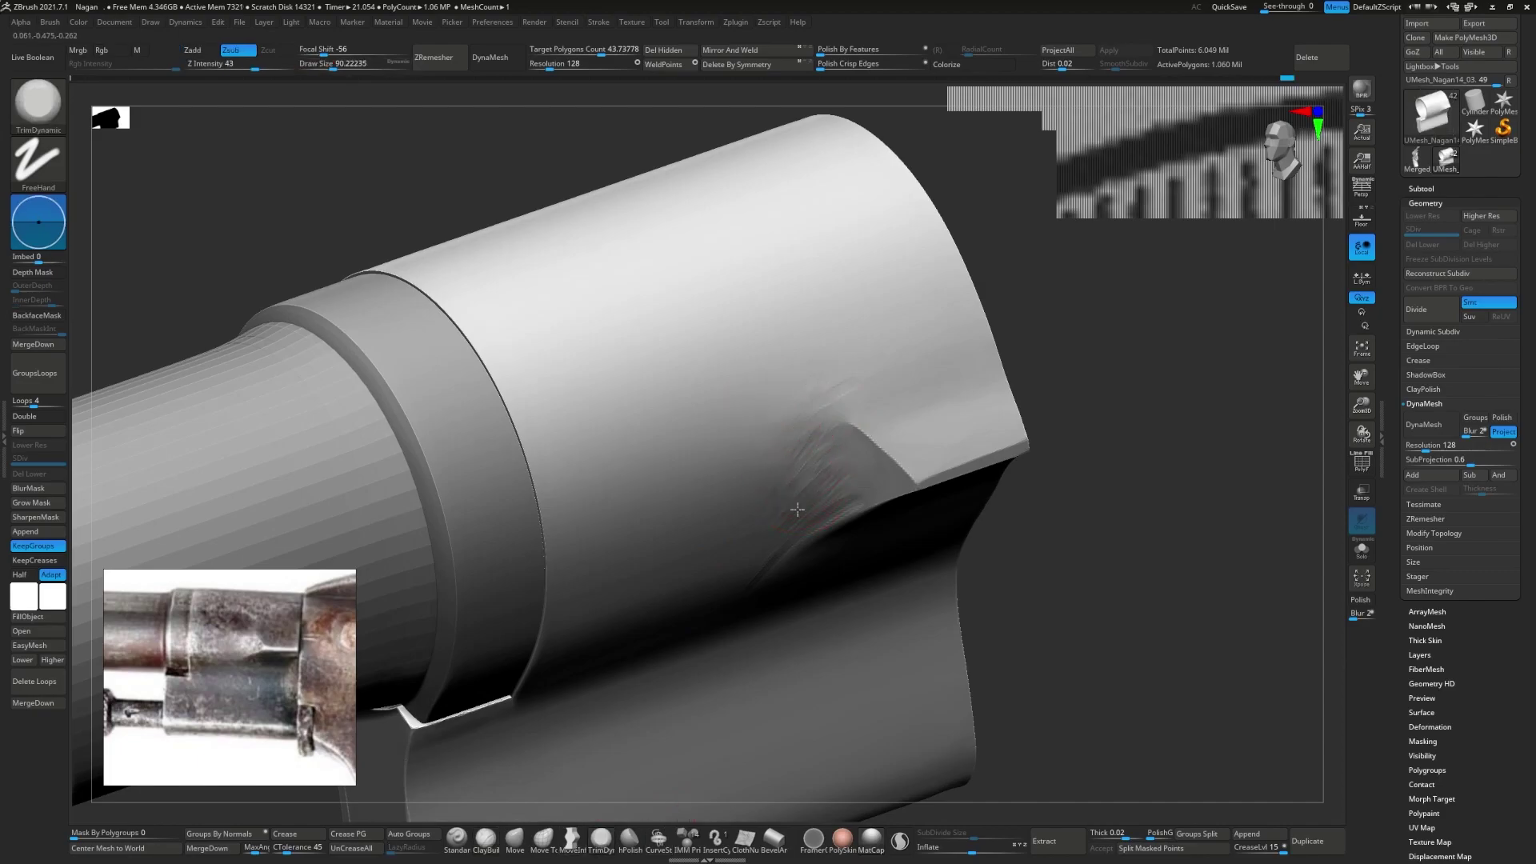
{"action": "right_click_drag", "start_coordinate": [798, 510], "coordinate": [809, 454]}
{"action": "mouse_move", "coordinate": [797, 575]}
{"action": "right_mouse_down"}
{"action": "mouse_move", "coordinate": [788, 543]}
{"action": "mouse_move", "coordinate": [894, 535]}
{"action": "mouse_move", "coordinate": [779, 533]}
{"action": "mouse_move", "coordinate": [911, 554]}
{"action": "mouse_move", "coordinate": [856, 528]}
{"action": "right_mouse_up"}
{"action": "mouse_move", "coordinate": [817, 390]}
{"action": "right_mouse_down"}
{"action": "mouse_move", "coordinate": [860, 563]}
{"action": "mouse_move", "coordinate": [900, 526]}
{"action": "right_mouse_up"}
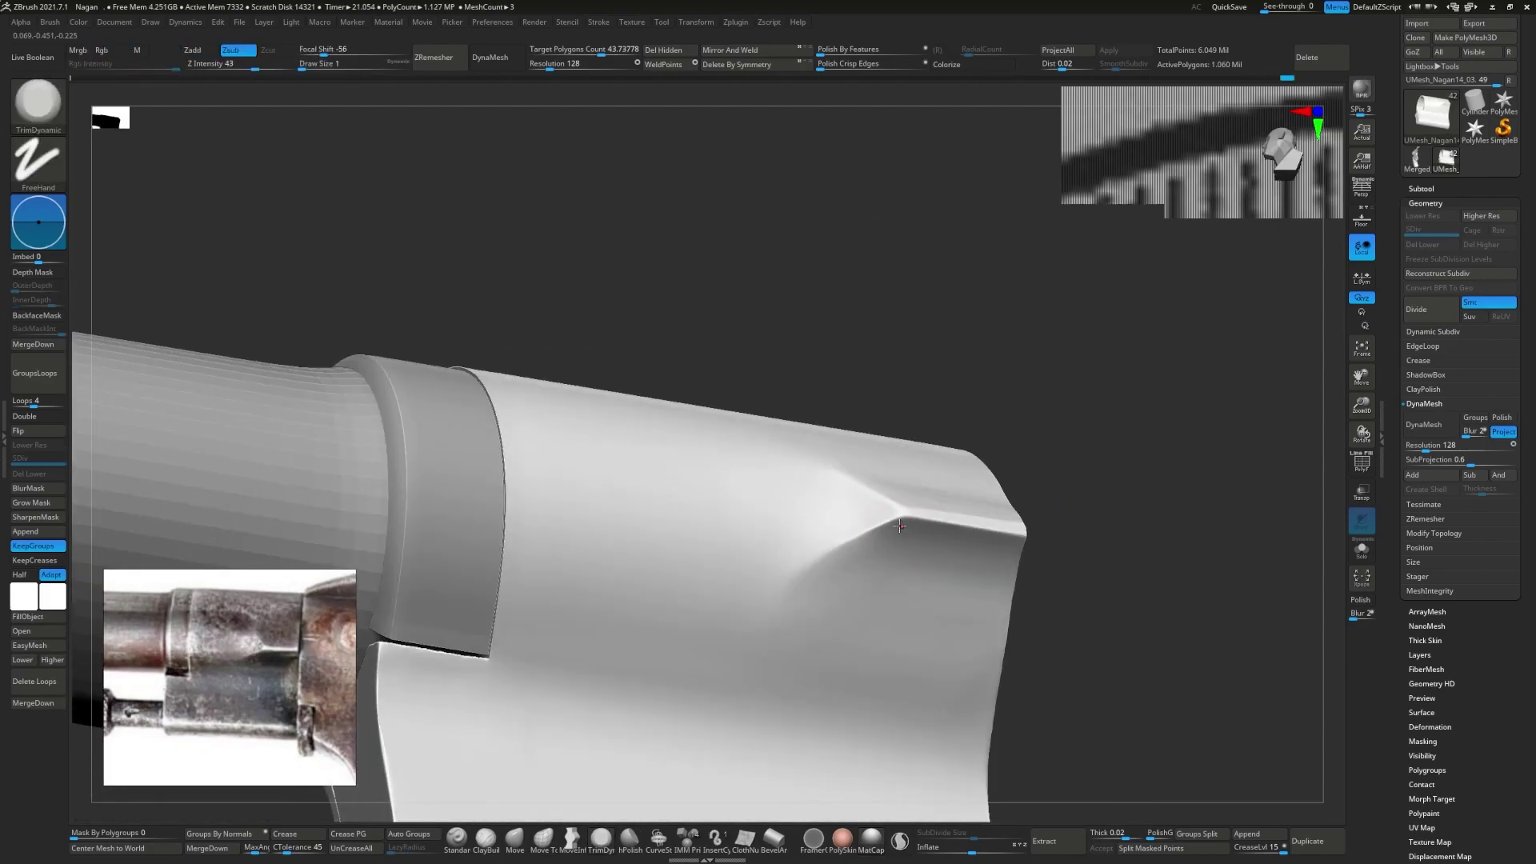
{"action": "right_click_drag", "start_coordinate": [795, 566], "coordinate": [760, 604], "text": "shift"}
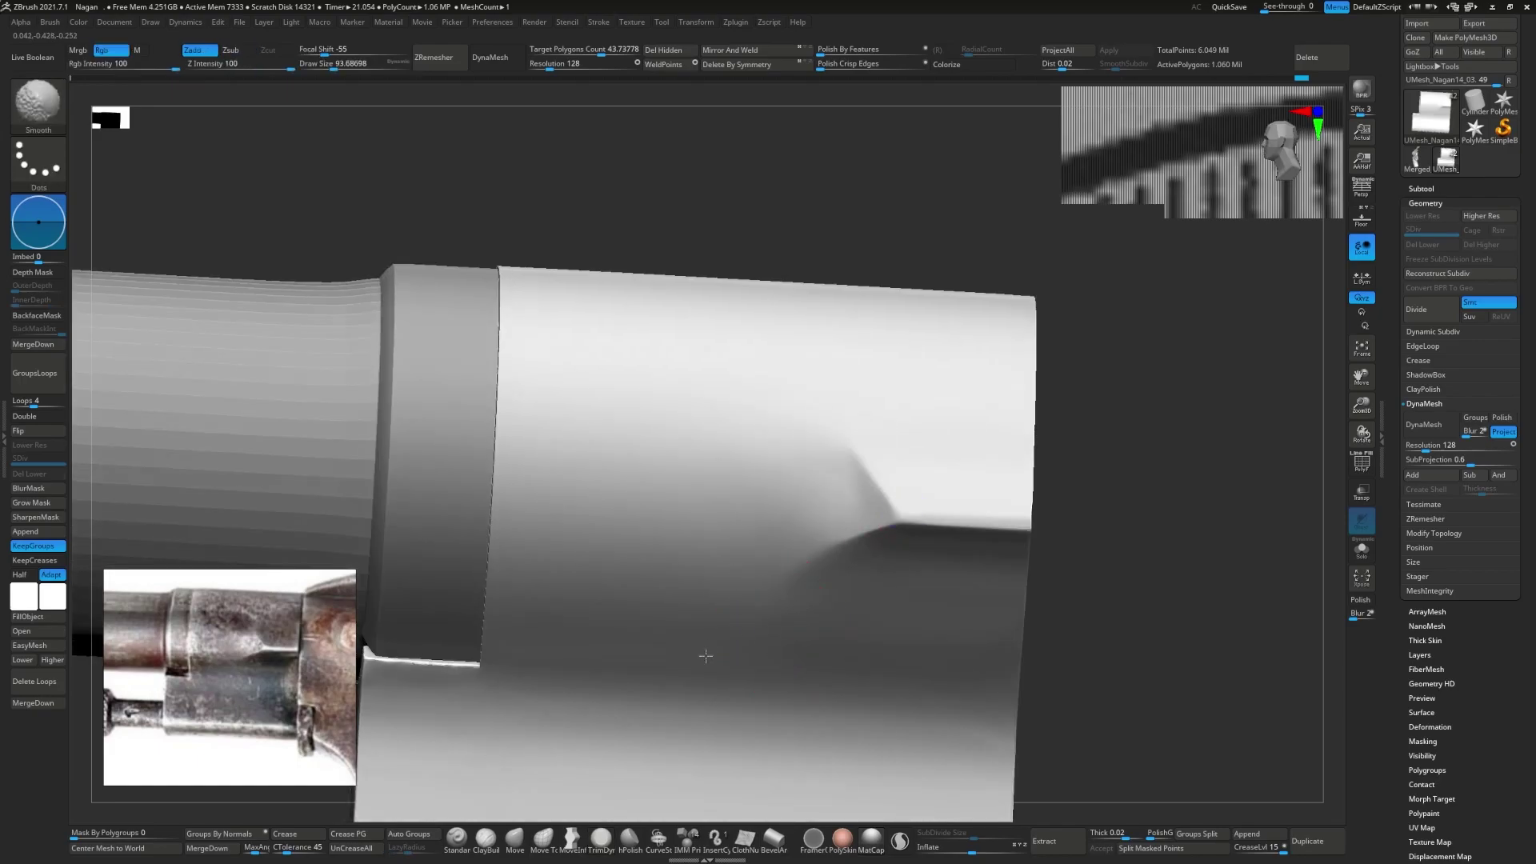
{"action": "mouse_move", "coordinate": [705, 656]}
{"action": "right_mouse_down"}
{"action": "mouse_move", "coordinate": [826, 531]}
{"action": "mouse_move", "coordinate": [803, 528]}
{"action": "mouse_move", "coordinate": [933, 490]}
{"action": "mouse_move", "coordinate": [947, 532]}
{"action": "mouse_move", "coordinate": [992, 508]}
{"action": "mouse_move", "coordinate": [920, 508]}
{"action": "mouse_move", "coordinate": [1035, 543]}
{"action": "right_mouse_up"}
{"action": "mouse_move", "coordinate": [977, 480]}
{"action": "right_mouse_down", "text": "shift"}
{"action": "mouse_move", "coordinate": [933, 470]}
{"action": "mouse_move", "coordinate": [860, 543]}
{"action": "mouse_move", "coordinate": [995, 515]}
{"action": "mouse_move", "coordinate": [916, 562]}
{"action": "right_mouse_up", "text": "shift"}
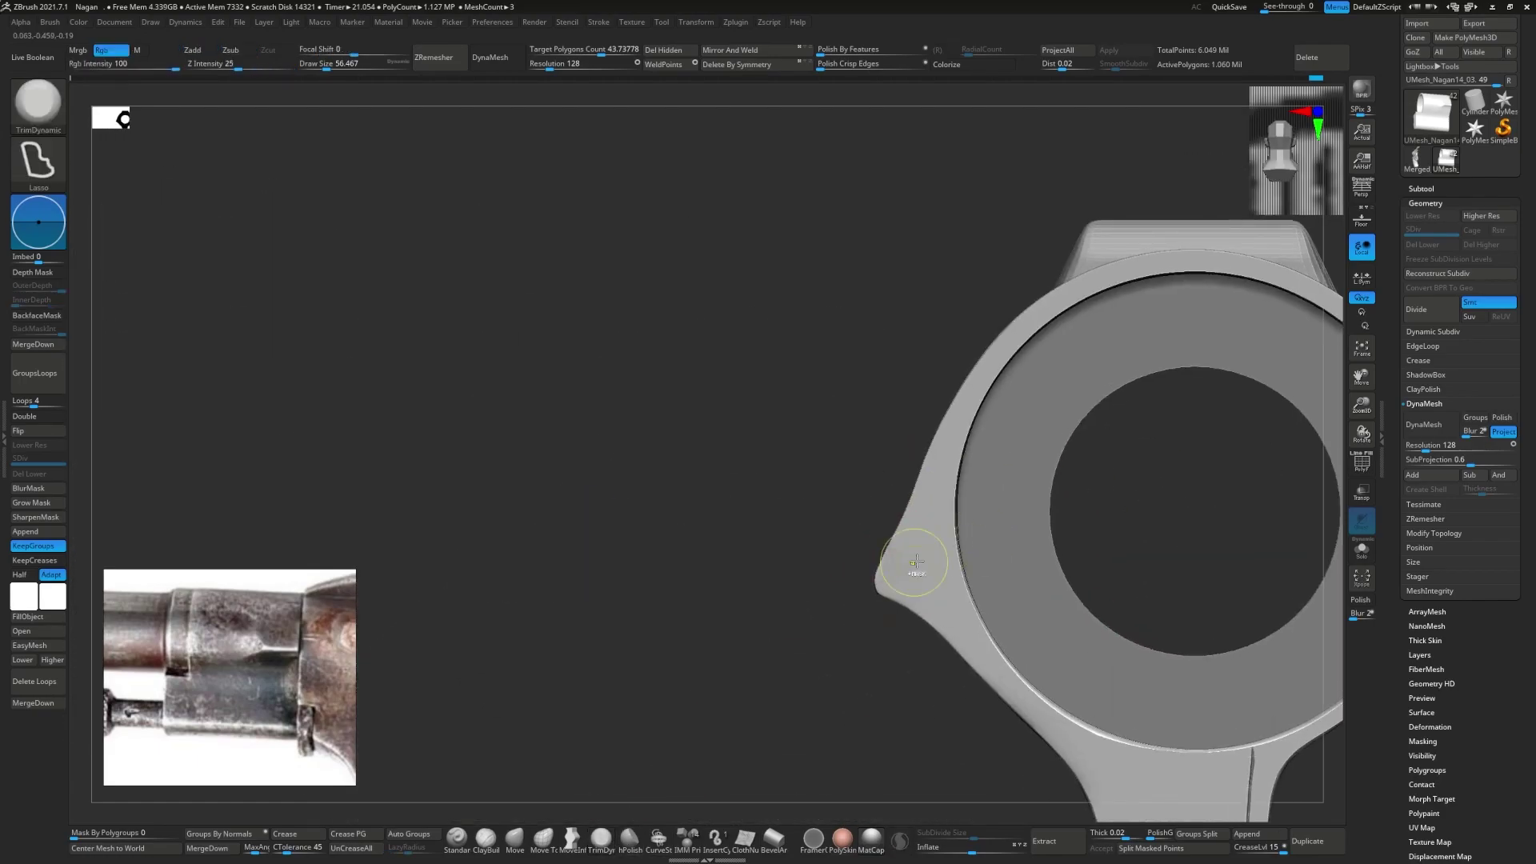
- Invert the ring's mask and check the lug against the floor reference and Draw settings
{"action": "left_click", "coordinate": [818, 672], "text": "ctrl"}
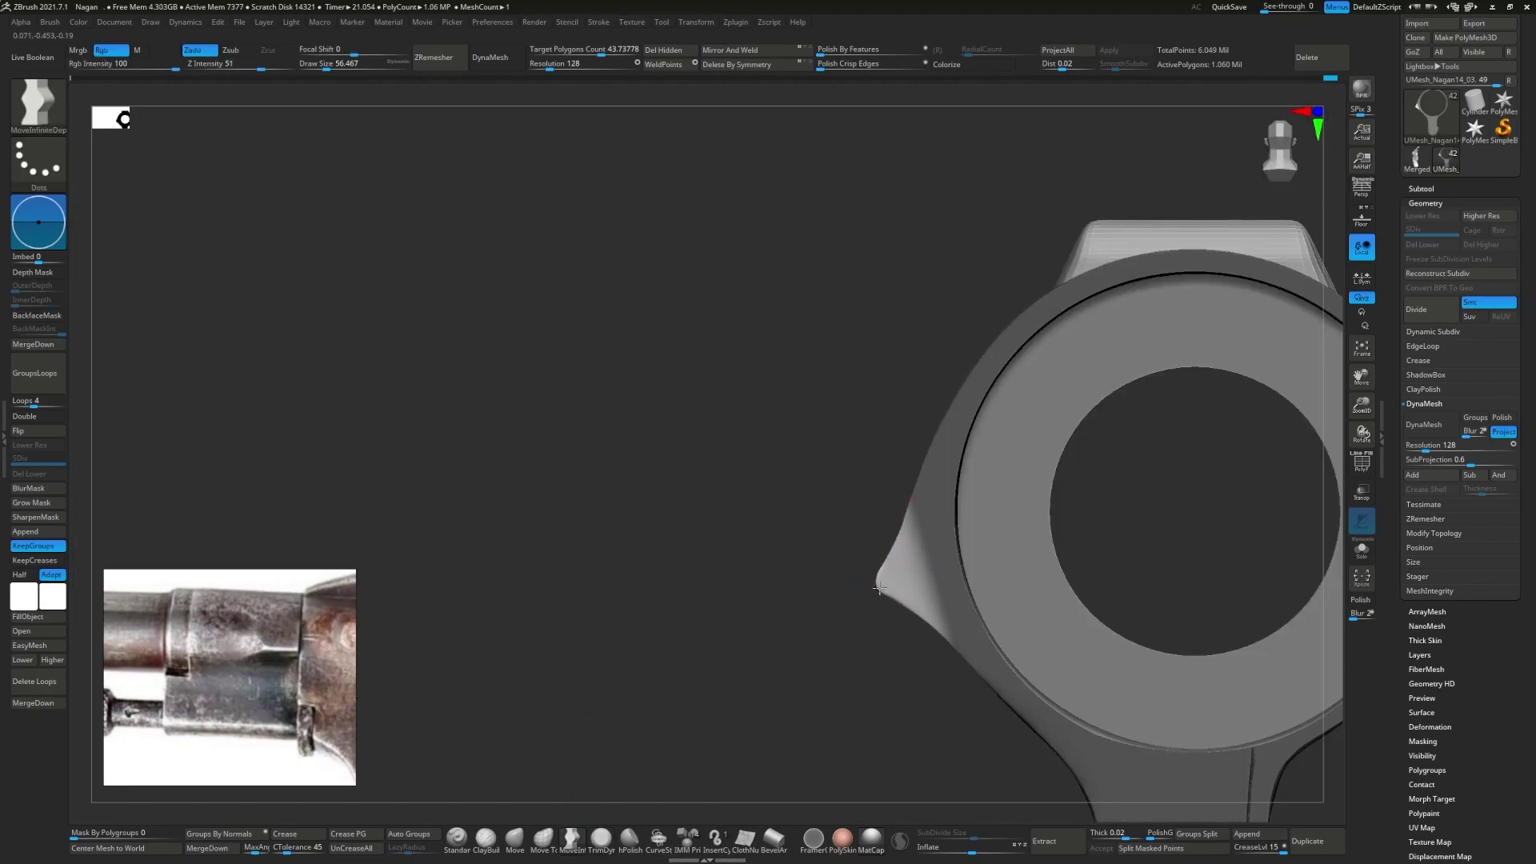
{"action": "mouse_move", "coordinate": [878, 572]}
{"action": "right_mouse_down"}
{"action": "mouse_move", "coordinate": [971, 542]}
{"action": "mouse_move", "coordinate": [685, 583]}
{"action": "mouse_move", "coordinate": [816, 552]}
{"action": "mouse_move", "coordinate": [645, 761]}
{"action": "mouse_move", "coordinate": [872, 553]}
{"action": "mouse_move", "coordinate": [760, 560]}
{"action": "mouse_move", "coordinate": [920, 544]}
{"action": "mouse_move", "coordinate": [674, 553]}
{"action": "mouse_move", "coordinate": [800, 520]}
{"action": "mouse_move", "coordinate": [640, 560]}
{"action": "right_mouse_up"}
{"action": "left_click", "coordinate": [1362, 223]}
{"action": "mouse_move", "coordinate": [720, 480]}
{"action": "right_mouse_down"}
{"action": "mouse_move", "coordinate": [800, 496]}
{"action": "mouse_move", "coordinate": [832, 480]}
{"action": "right_mouse_up"}
{"action": "left_click", "coordinate": [151, 21]}
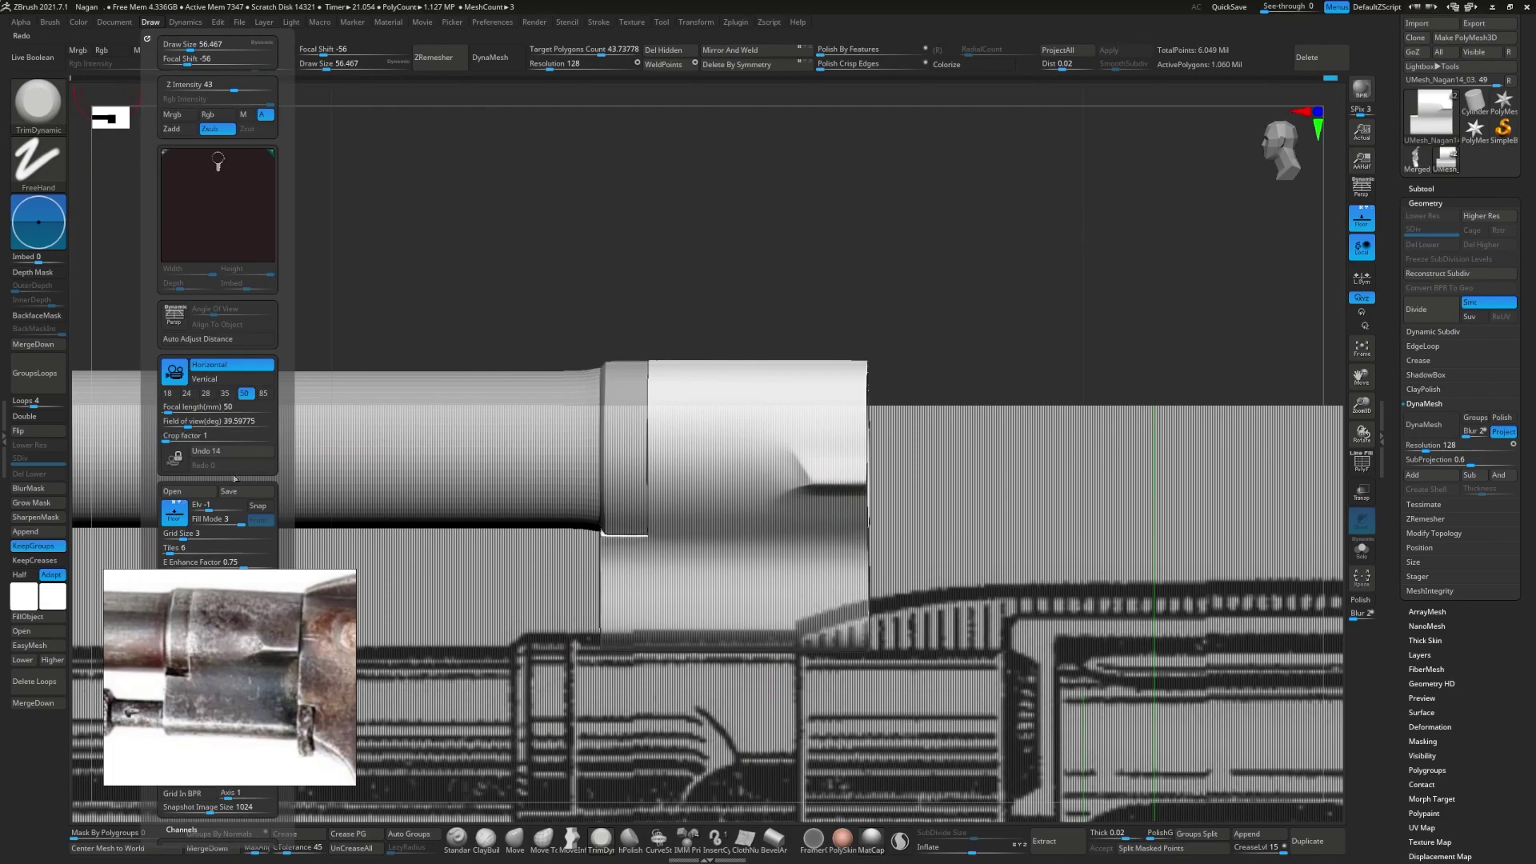
{"action": "scroll", "coordinate": [161, 270], "scroll_direction": "down", "scroll_amount": 3}
{"action": "scroll", "coordinate": [161, 270], "scroll_direction": "down", "scroll_amount": 3}
{"action": "scroll", "coordinate": [161, 270], "scroll_direction": "up", "scroll_amount": 1}
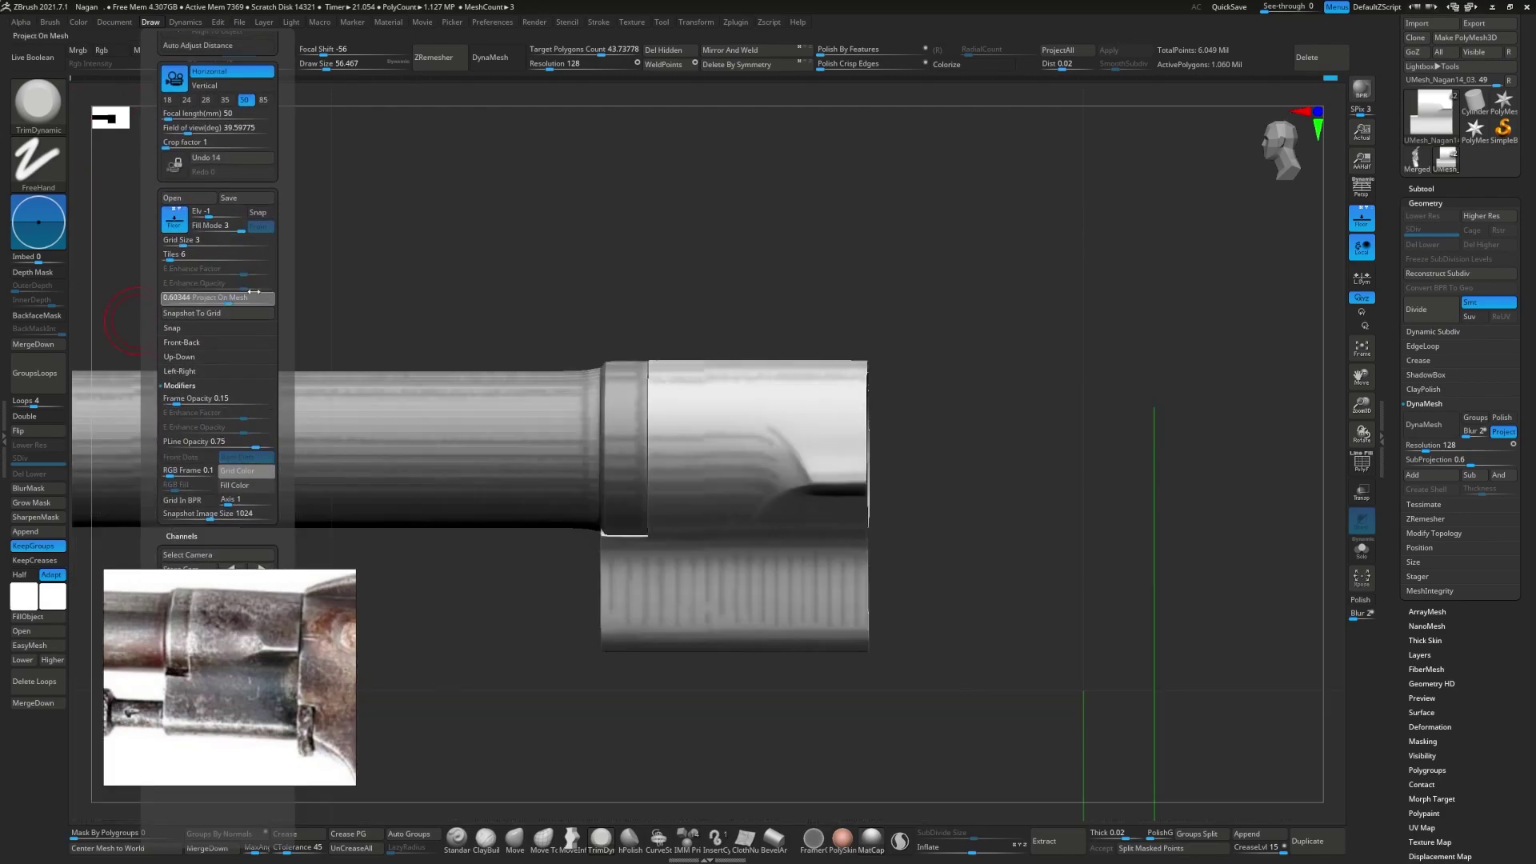
{"action": "mouse_move", "coordinate": [720, 448]}
{"action": "right_mouse_down"}
{"action": "mouse_move", "coordinate": [790, 428]}
{"action": "mouse_move", "coordinate": [824, 353]}
{"action": "right_mouse_up"}
- Save the project as Nagan.zpr
{"action": "key", "text": "ctrl+s"}
{"action": "left_click", "coordinate": [632, 418]}
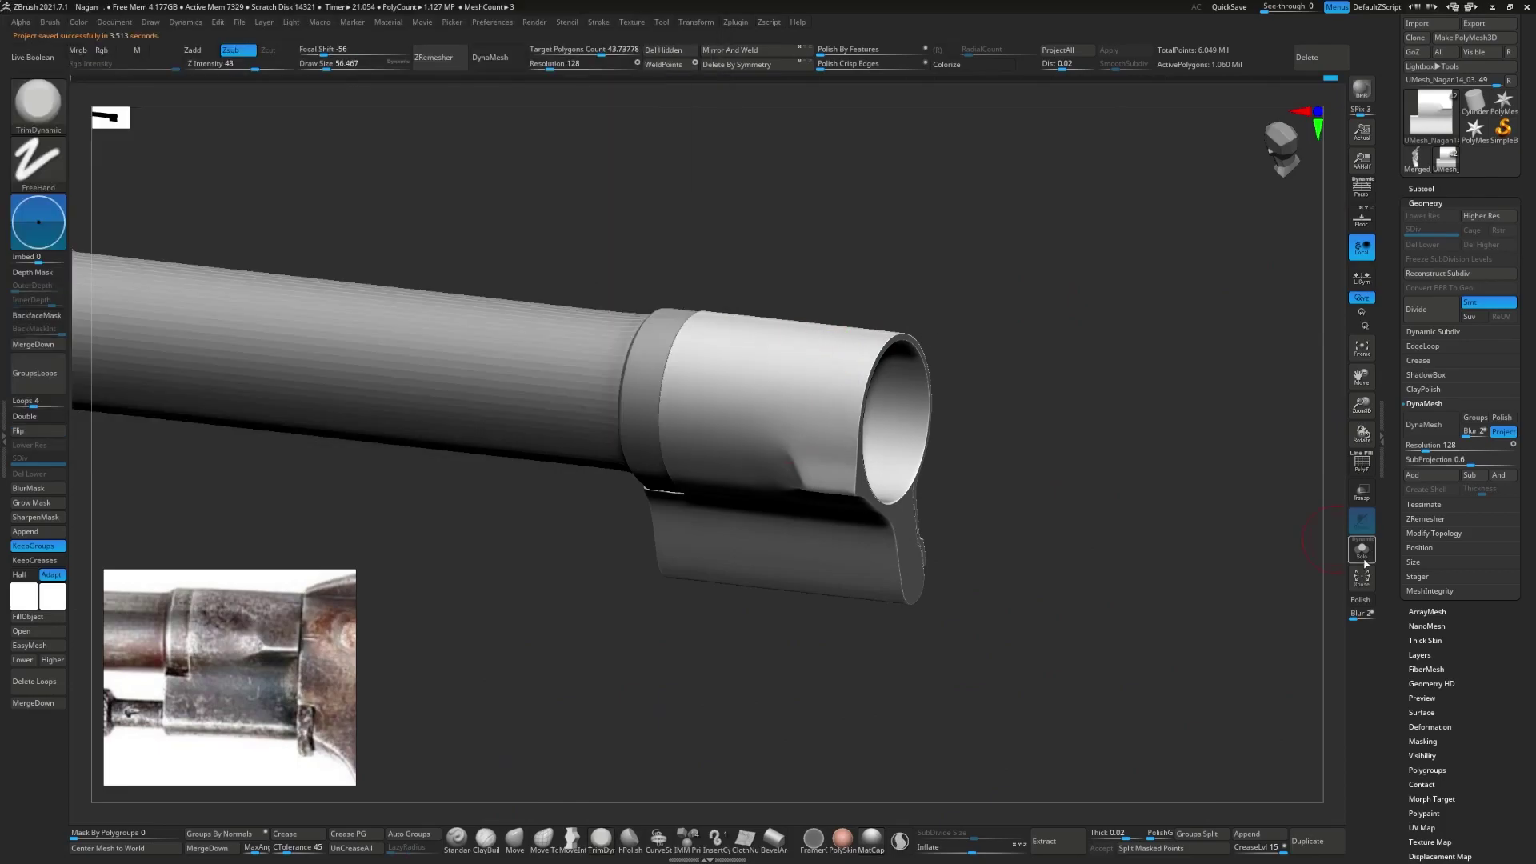
{"action": "mouse_move", "coordinate": [813, 347]}
{"action": "right_mouse_down", "text": "alt"}
{"action": "mouse_move", "coordinate": [704, 376]}
{"action": "mouse_move", "coordinate": [1362, 552]}
{"action": "right_mouse_up", "text": "alt"}
- Solo the ring band, show its polygroups, and line it up in a straight side view
{"action": "key", "text": "shift+f"}
{"action": "left_click", "coordinate": [708, 376], "text": "alt"}
{"action": "left_click", "coordinate": [1363, 552]}
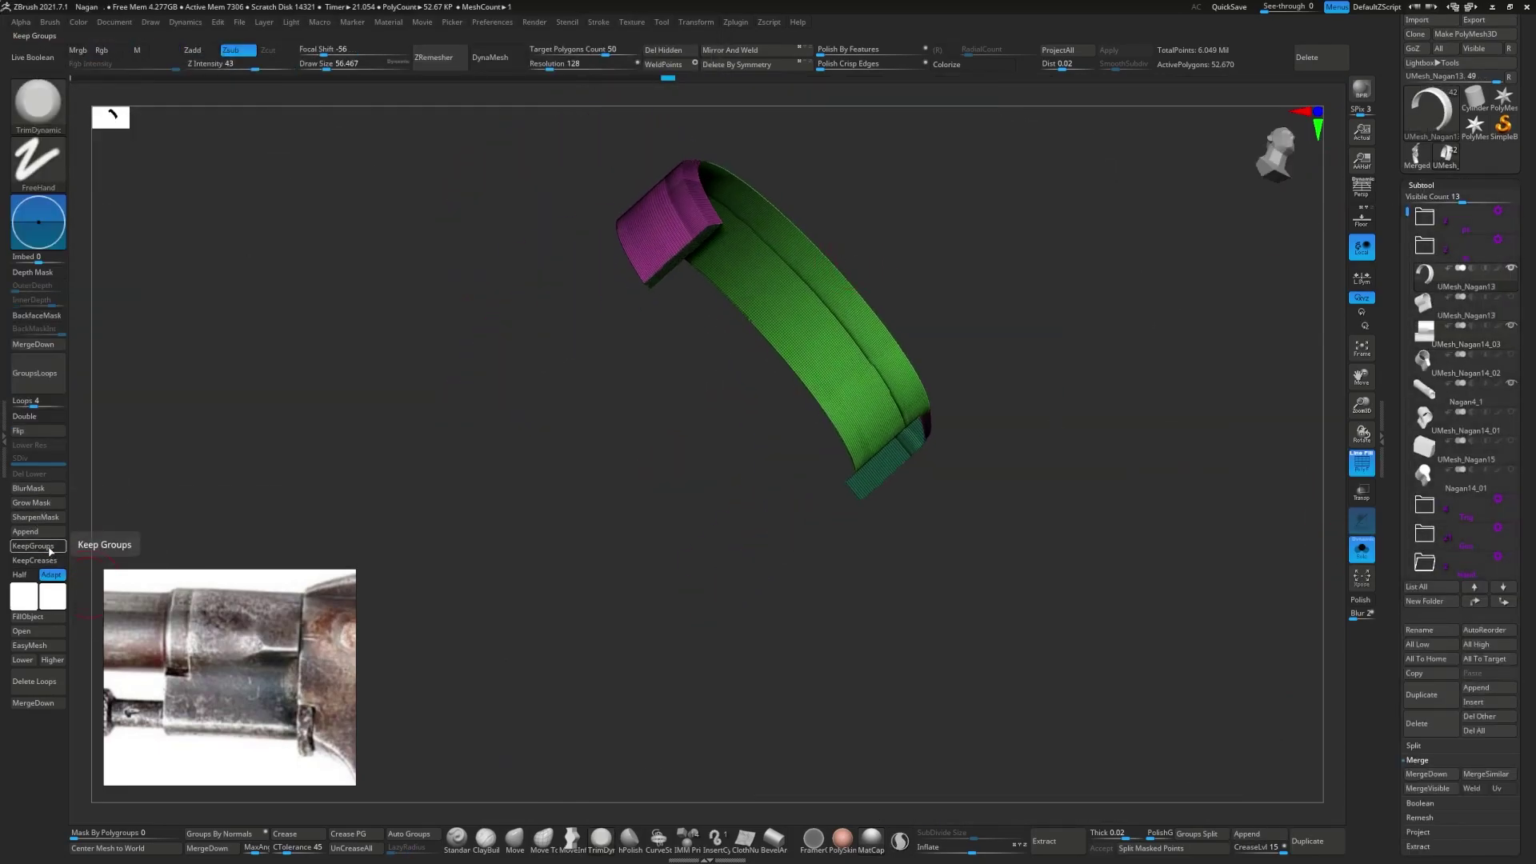
{"action": "left_click", "coordinate": [32, 545]}
{"action": "left_click_drag", "start_coordinate": [320, 400], "coordinate": [480, 200]}
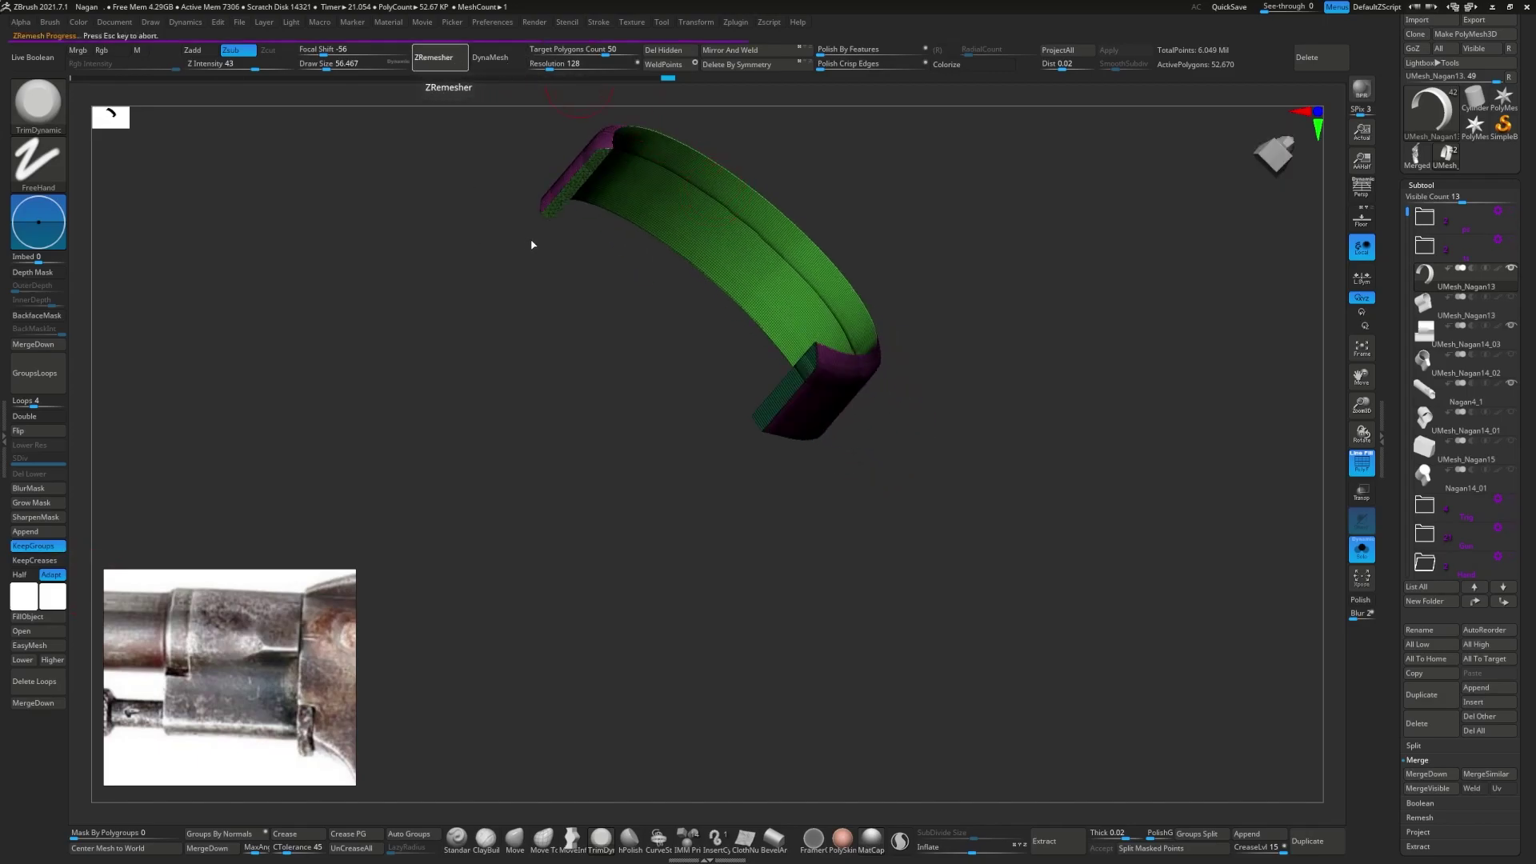
{"action": "mouse_move", "coordinate": [536, 246]}
{"action": "right_mouse_down"}
{"action": "mouse_move", "coordinate": [696, 315]}
{"action": "mouse_move", "coordinate": [673, 161]}
{"action": "right_mouse_up"}
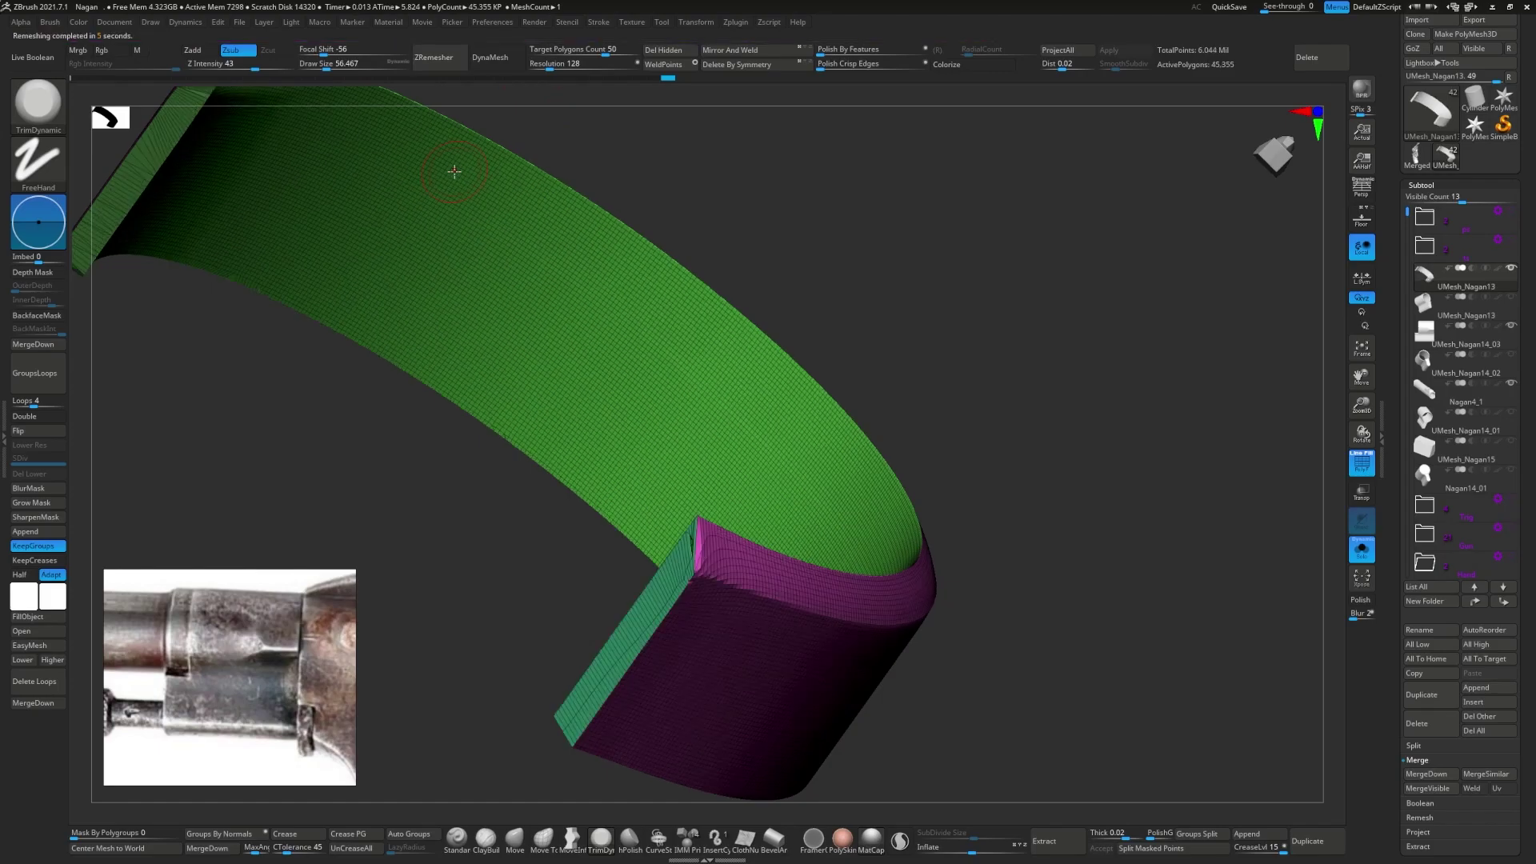
{"action": "key", "text": "f"}
{"action": "right_click_drag", "start_coordinate": [455, 173], "coordinate": [667, 176], "text": "shift"}
- Pick a slicing brush and inspect the band's dark and orange end strips one at a time
{"action": "key", "text": "ctrl+shift+b"}
{"action": "left_click", "coordinate": [667, 176]}
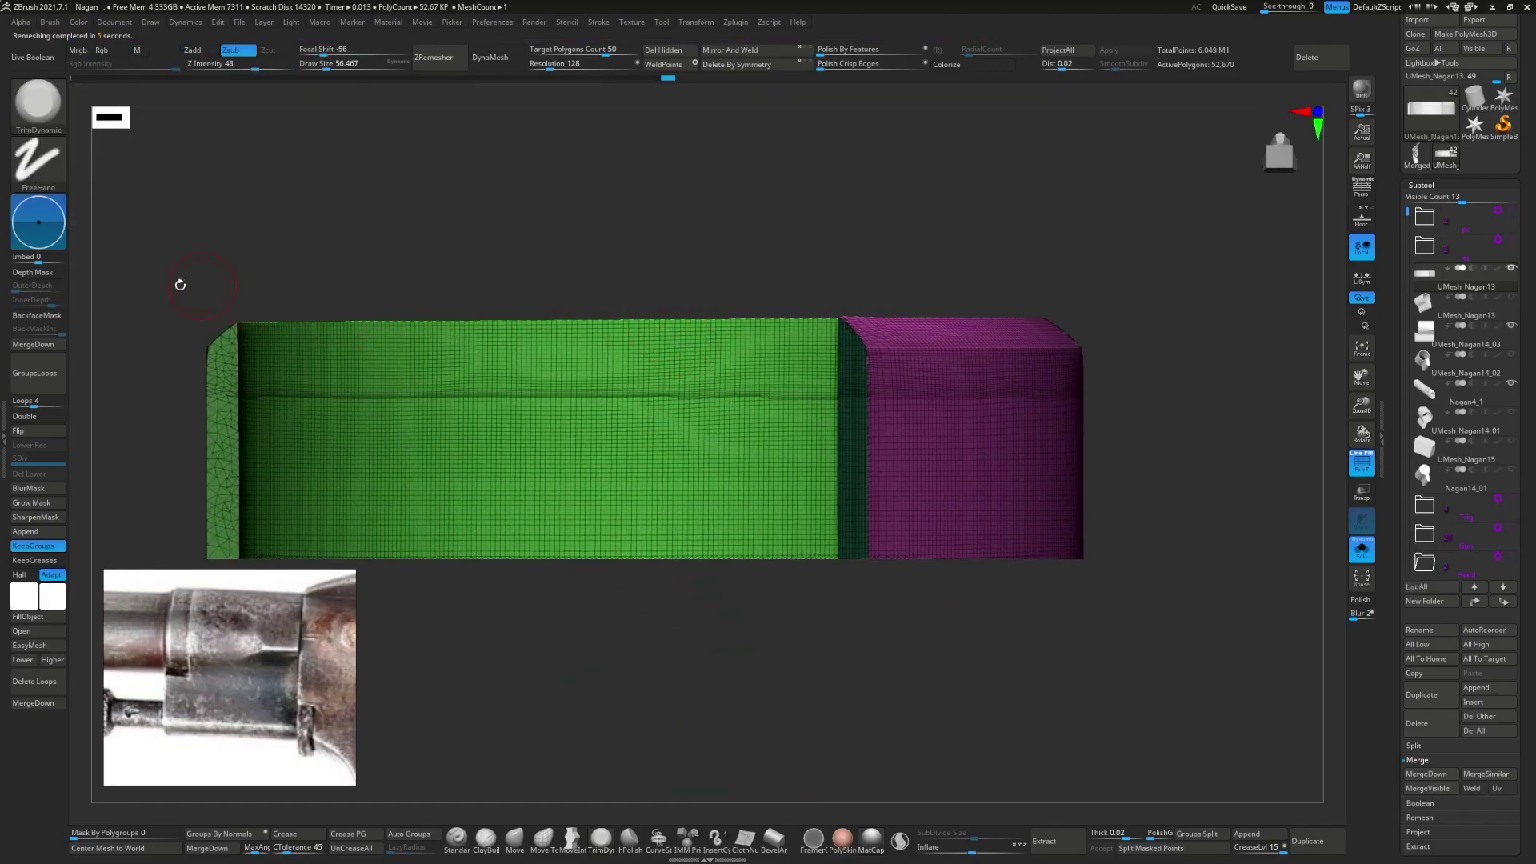
{"action": "left_click", "coordinate": [857, 372], "text": "ctrl+shift"}
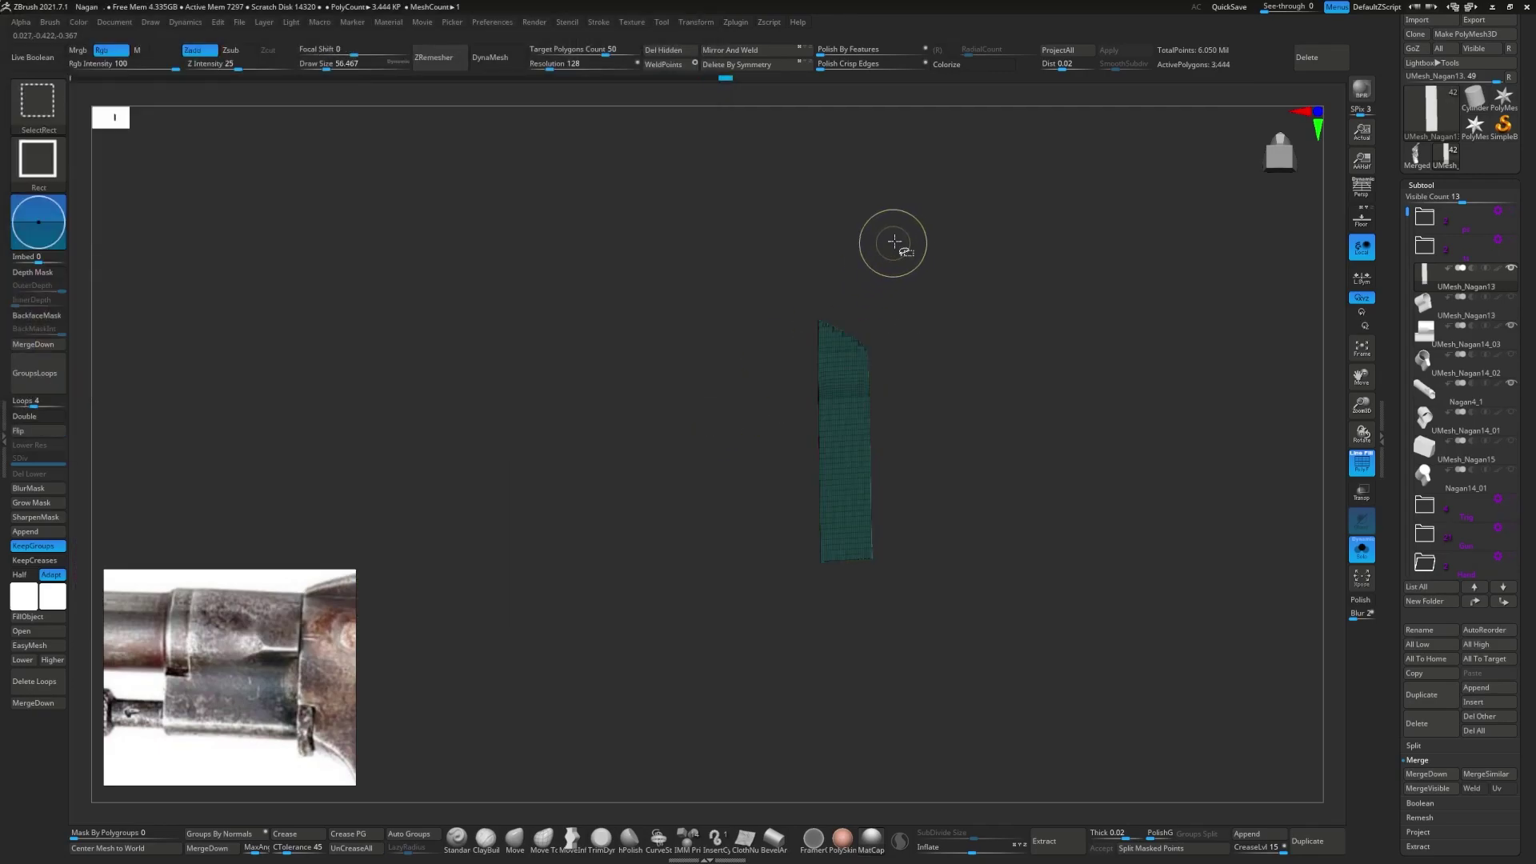
{"action": "left_click", "coordinate": [894, 241], "text": "ctrl+shift"}
{"action": "left_click", "coordinate": [521, 368], "text": "ctrl+shift"}
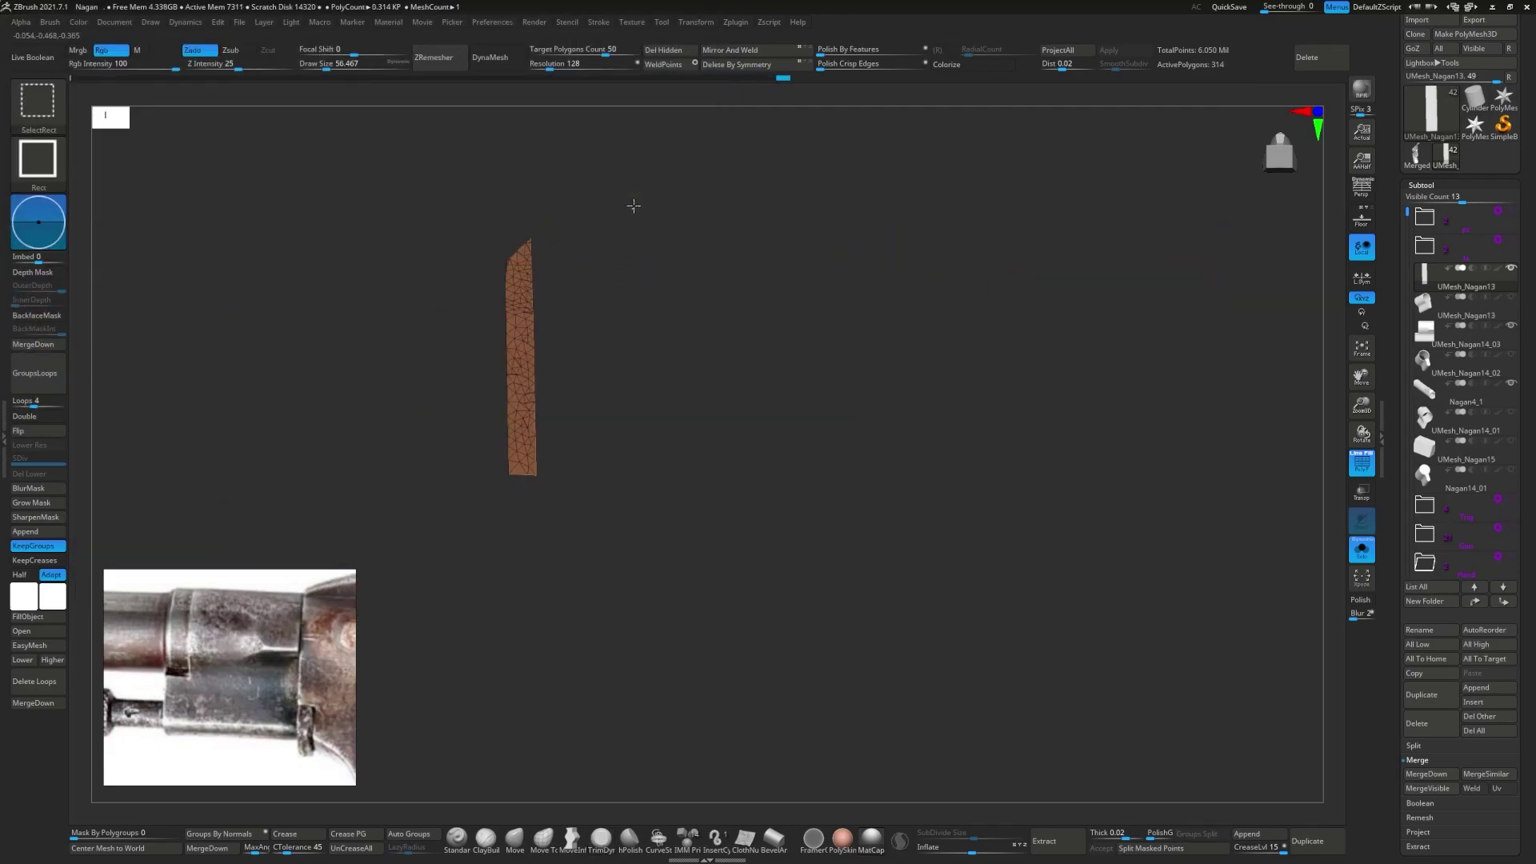
{"action": "left_click", "coordinate": [631, 205], "text": "ctrl+shift"}
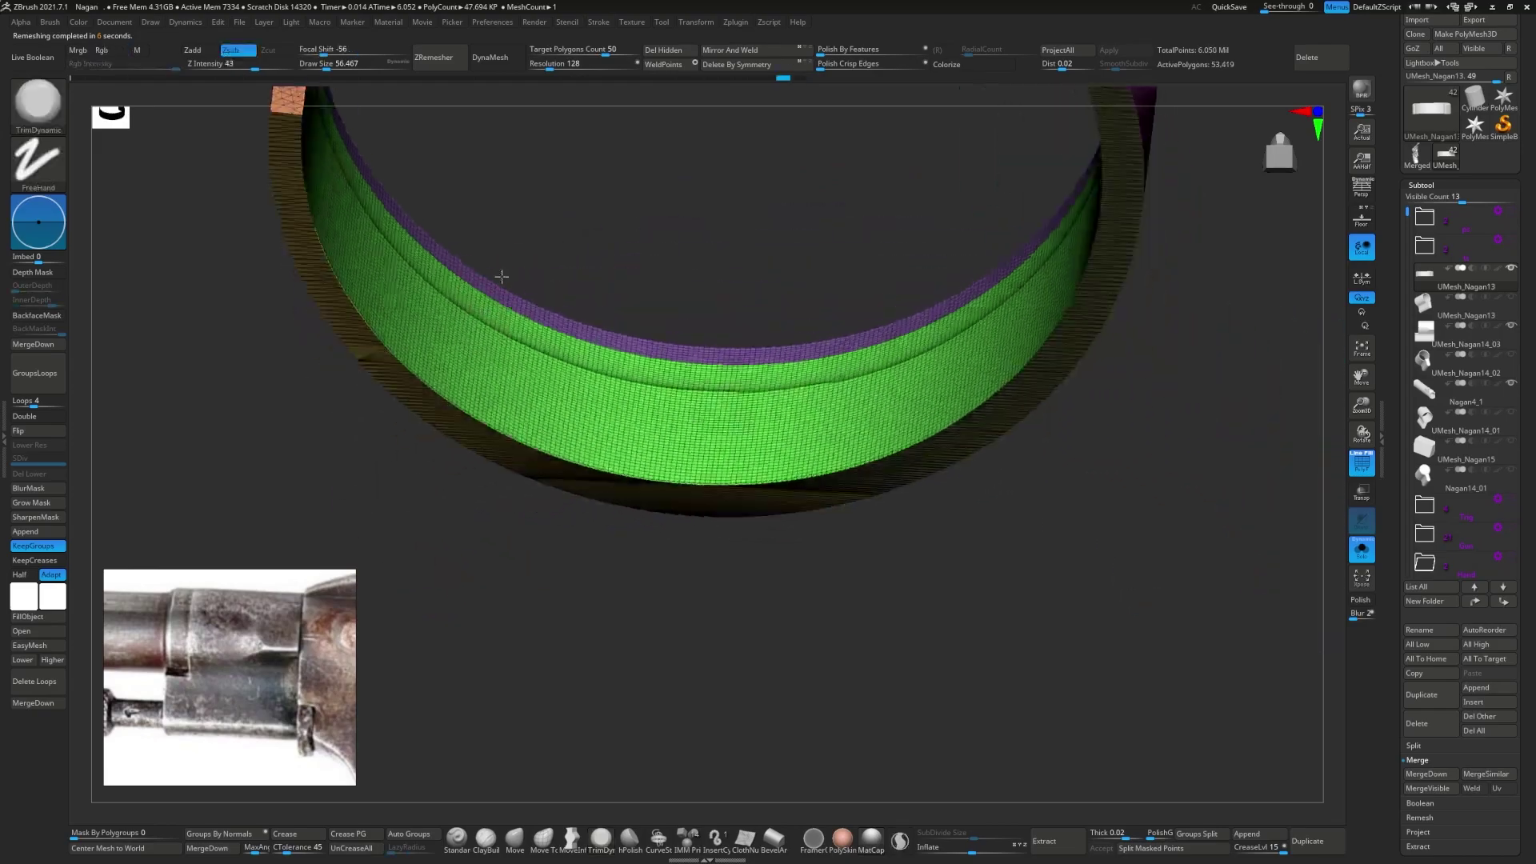
{"action": "left_click_drag", "start_coordinate": [502, 276], "coordinate": [515, 422]}
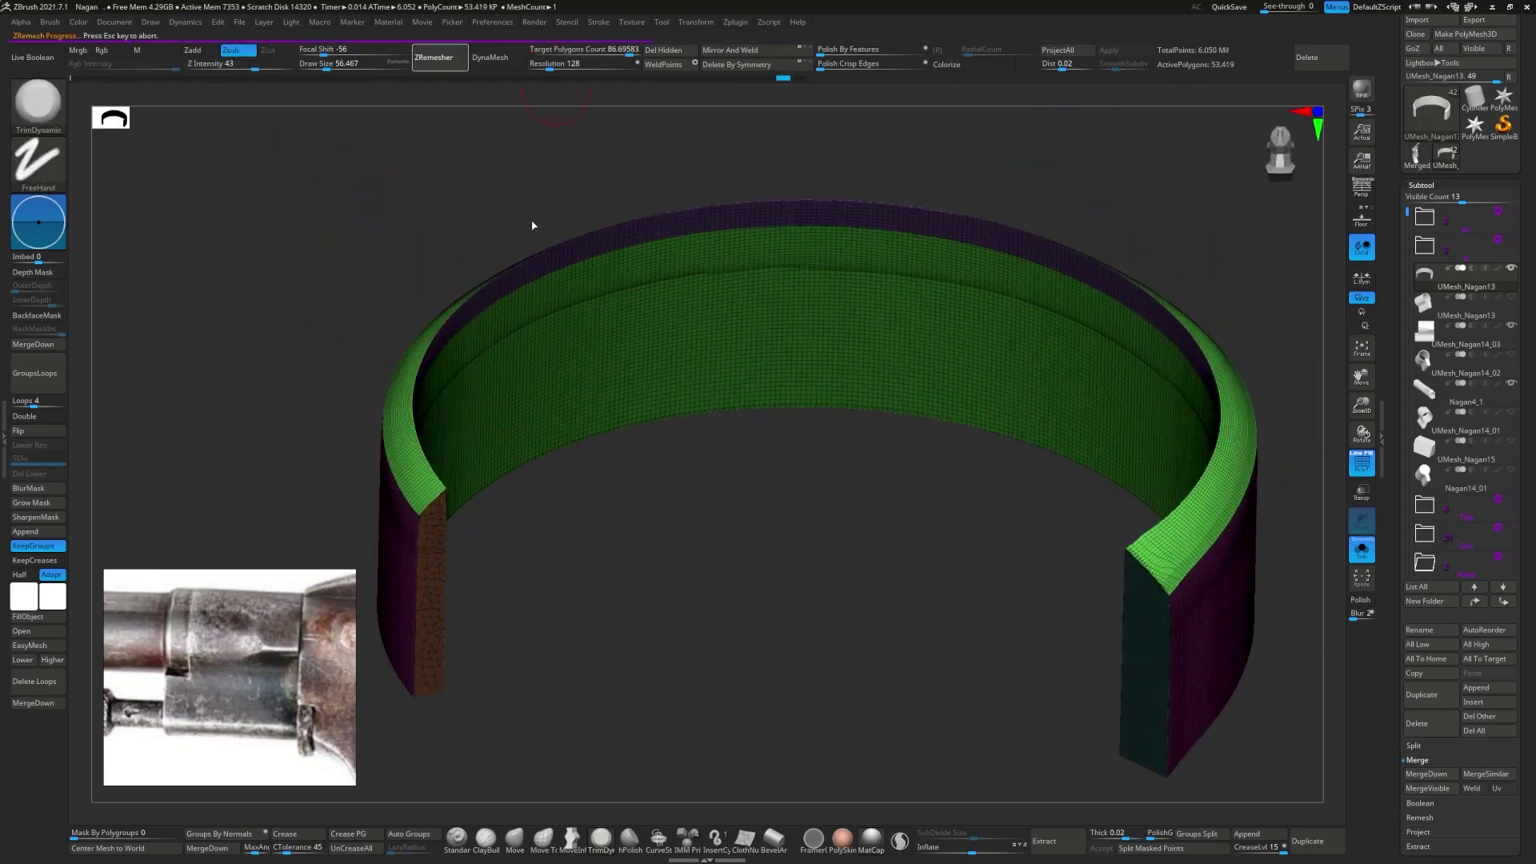
{"action": "key", "text": "shift+f"}
{"action": "left_click_drag", "start_coordinate": [626, 345], "coordinate": [676, 372]}
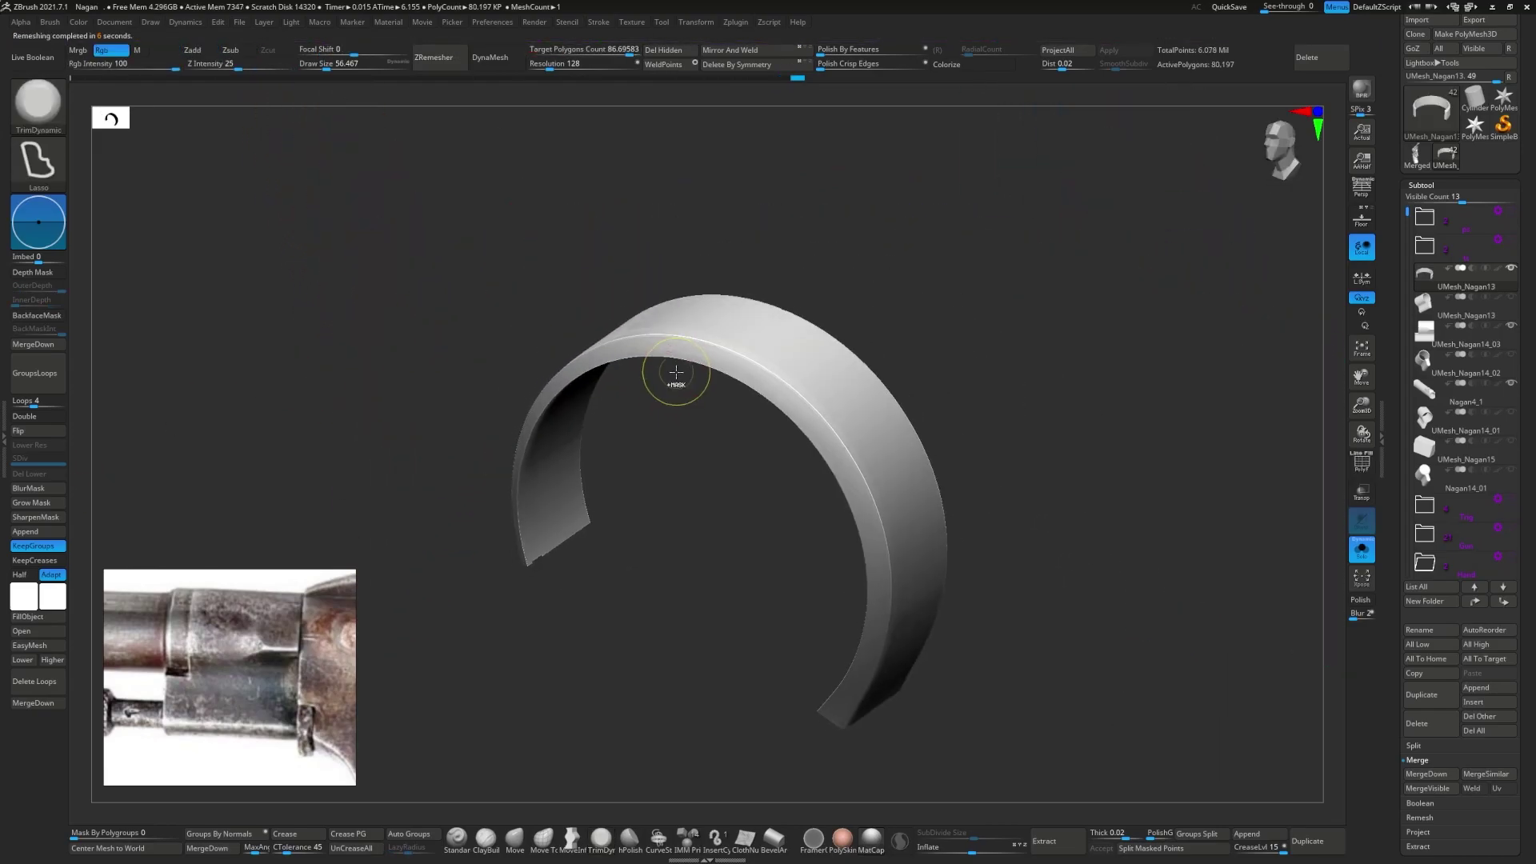
- DynaMesh the ring band at resolution 496 and bring back the other revolver parts
{"action": "left_click_drag", "start_coordinate": [563, 64], "coordinate": [572, 64]}
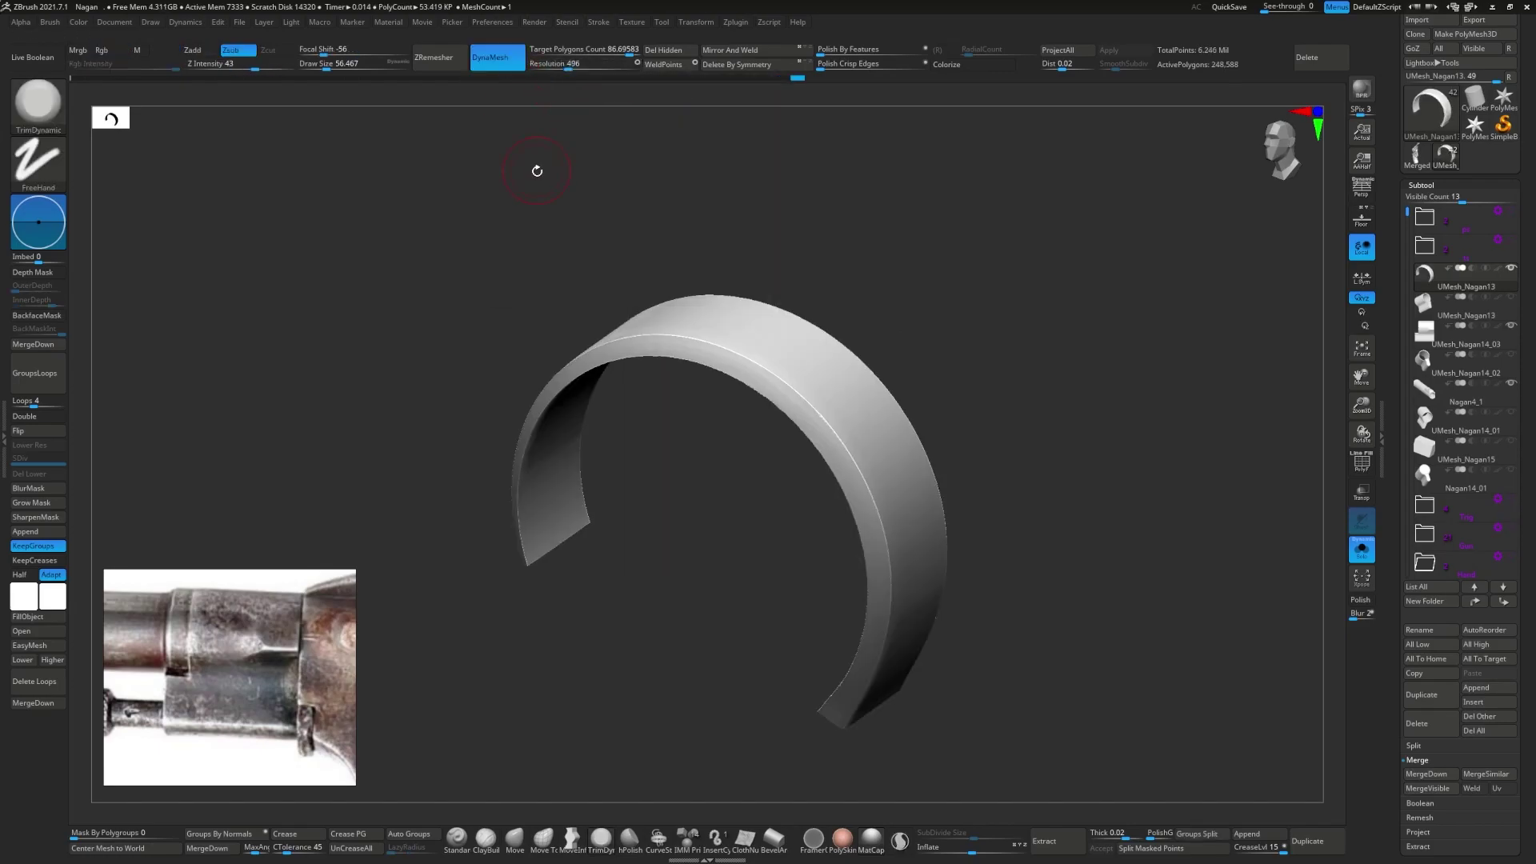
{"action": "left_click", "coordinate": [490, 56]}
{"action": "left_click_drag", "start_coordinate": [858, 363], "coordinate": [884, 429]}
{"action": "key", "text": "shift+f"}
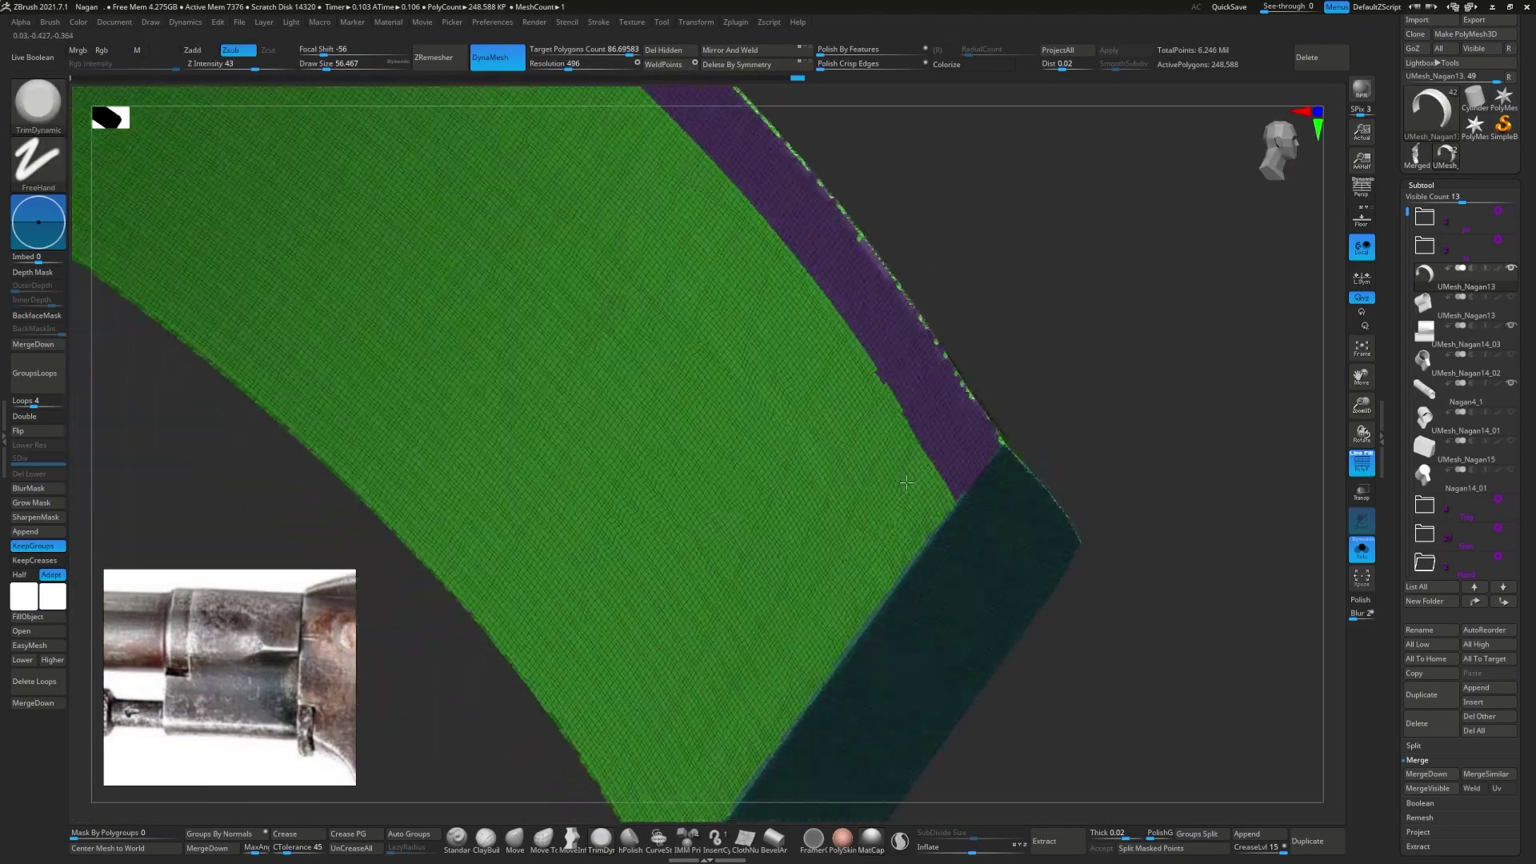
{"action": "left_click", "coordinate": [1361, 549]}
{"action": "key", "text": "shift+f"}
- Insert edge loops across the Nagan10 rod cylinder with ZModeler, bringing it to 832 polygons
{"action": "left_click_drag", "start_coordinate": [1328, 551], "coordinate": [638, 584]}
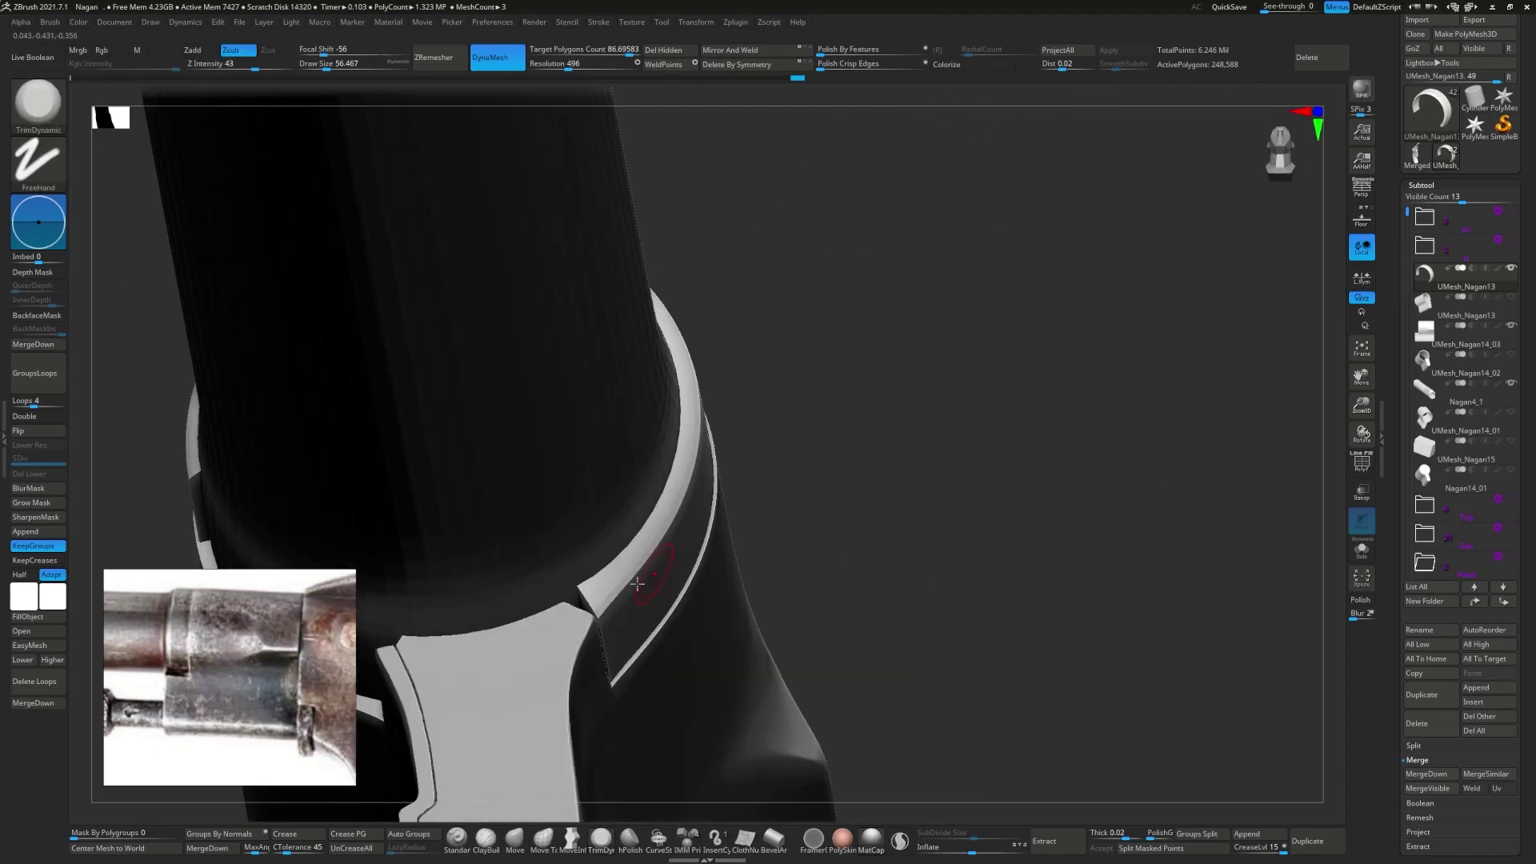
{"action": "mouse_move", "coordinate": [686, 437]}
{"action": "left_mouse_down"}
{"action": "mouse_move", "coordinate": [726, 502]}
{"action": "mouse_move", "coordinate": [832, 328]}
{"action": "left_mouse_up"}
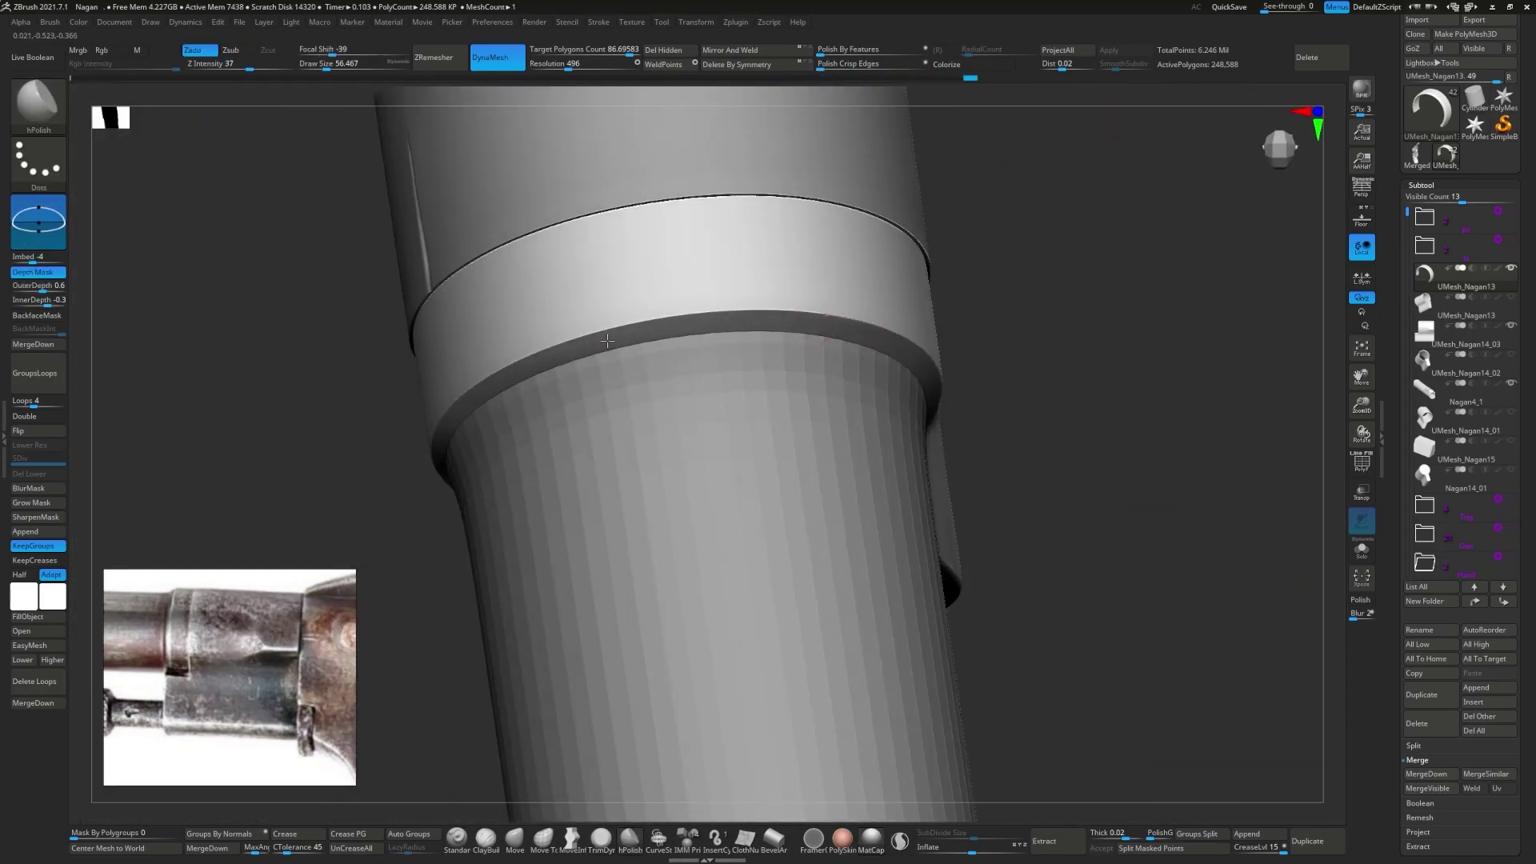
{"action": "mouse_move", "coordinate": [607, 341]}
{"action": "left_mouse_down"}
{"action": "mouse_move", "coordinate": [748, 315]}
{"action": "mouse_move", "coordinate": [703, 429]}
{"action": "mouse_move", "coordinate": [621, 532]}
{"action": "mouse_move", "coordinate": [635, 490]}
{"action": "mouse_move", "coordinate": [611, 465]}
{"action": "mouse_move", "coordinate": [430, 340]}
{"action": "mouse_move", "coordinate": [589, 582]}
{"action": "mouse_move", "coordinate": [589, 552]}
{"action": "mouse_move", "coordinate": [656, 448]}
{"action": "mouse_move", "coordinate": [720, 416]}
{"action": "mouse_move", "coordinate": [782, 413]}
{"action": "left_mouse_up"}
{"action": "right_click_drag", "start_coordinate": [782, 413], "coordinate": [772, 415], "text": "ctrl"}
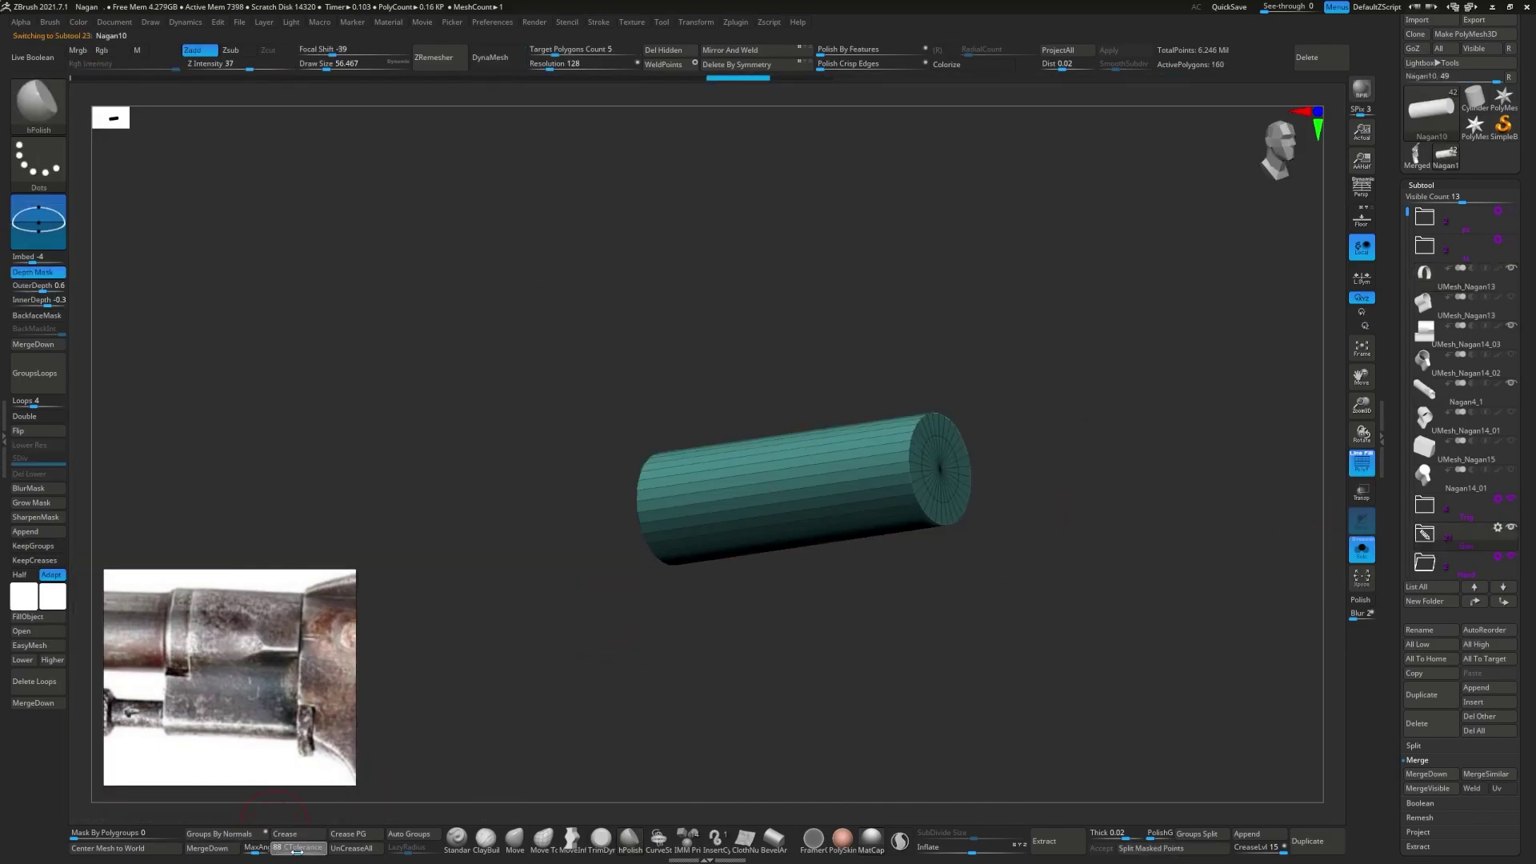
{"action": "left_click_drag", "start_coordinate": [296, 852], "coordinate": [290, 852]}
{"action": "left_click_drag", "start_coordinate": [880, 640], "coordinate": [780, 525]}
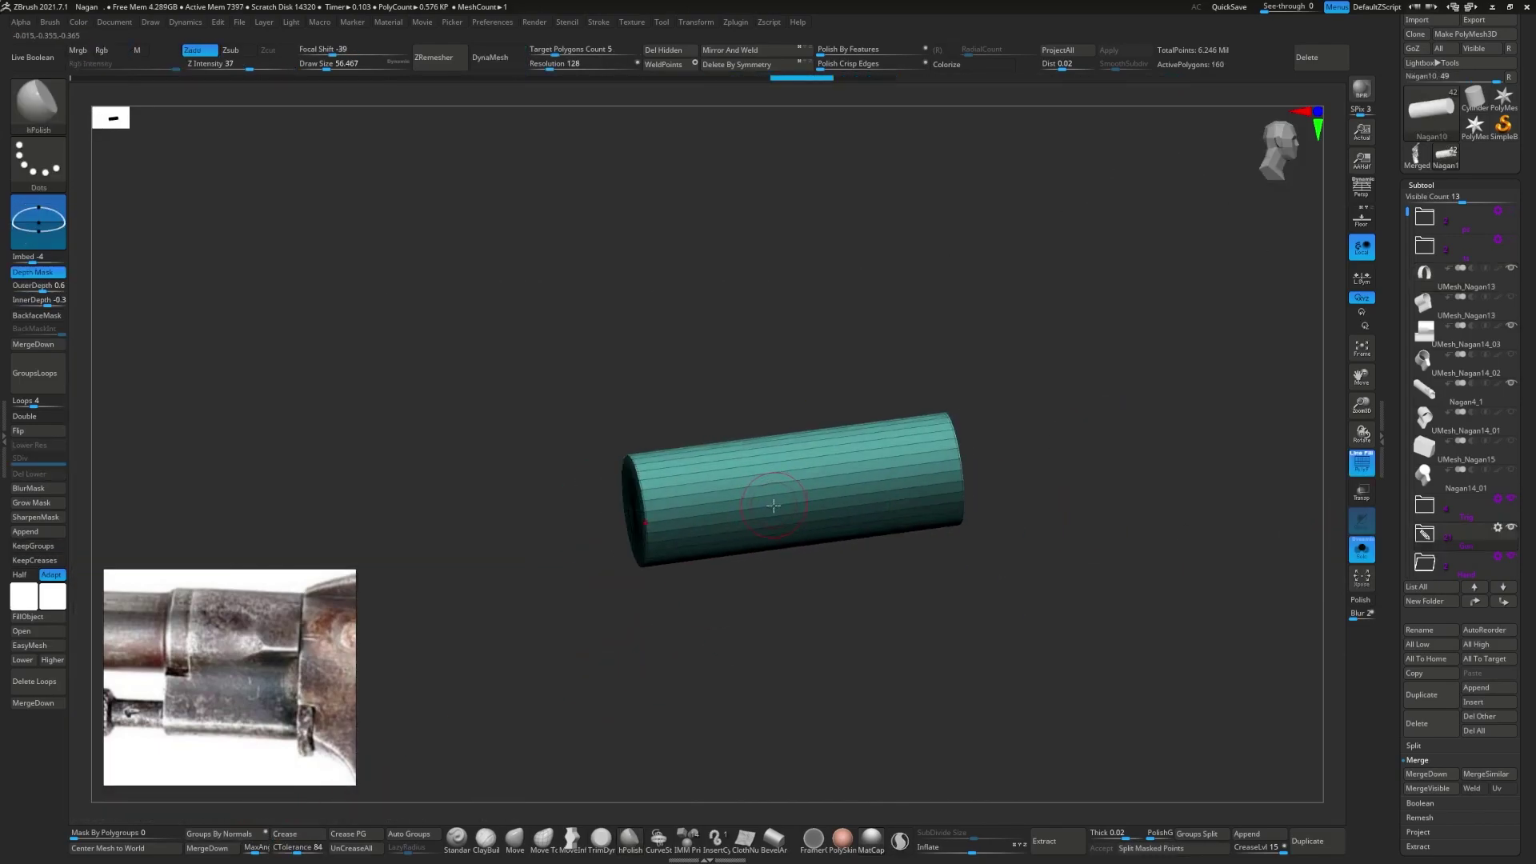
{"action": "key", "text": "b"}
{"action": "key", "text": "z"}
{"action": "key", "text": "m"}
{"action": "key", "text": "space"}
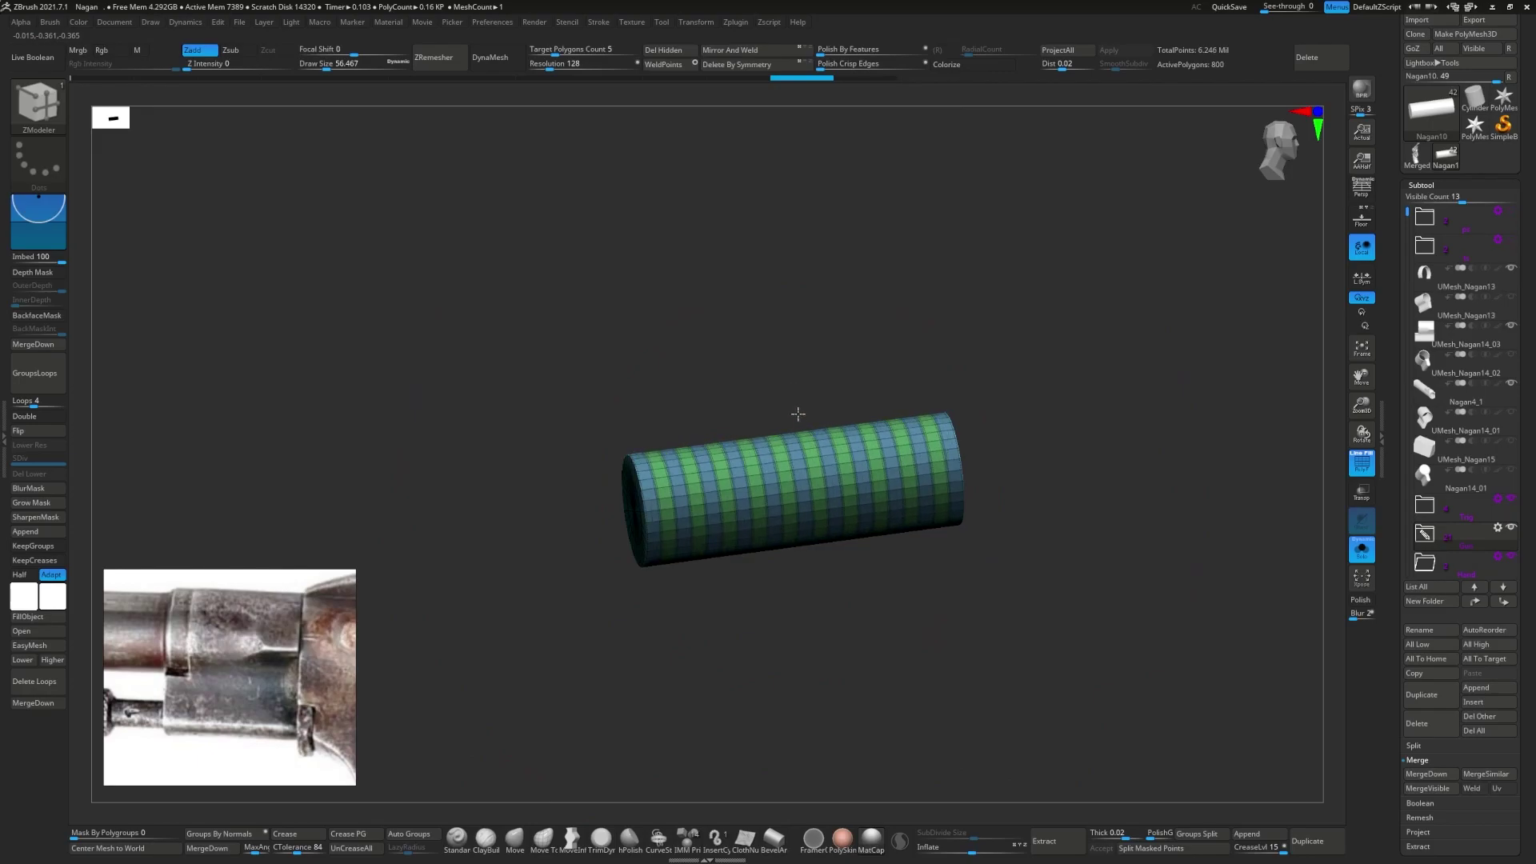
{"action": "left_click", "coordinate": [787, 544]}
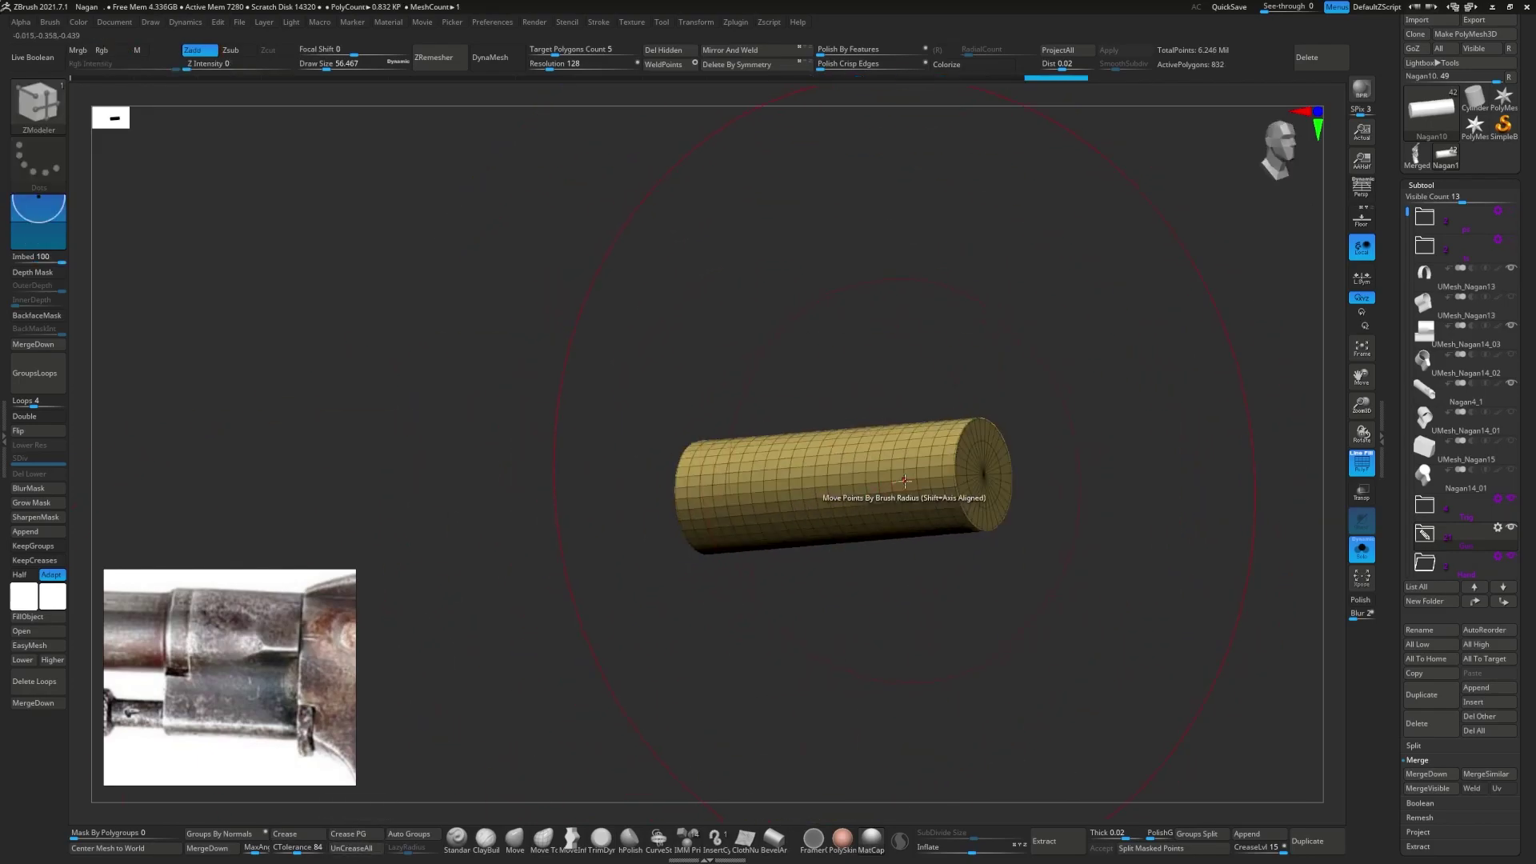
- Show the whole revolver again and subdivide the rod shaft once with Ctrl+D
{"action": "key", "text": "shift+ctrl+s"}
{"action": "key", "text": "shift+f"}
{"action": "key", "text": "ctrl+d"}
{"action": "key", "text": "ctrl+d"}
{"action": "right_click_drag", "start_coordinate": [693, 485], "coordinate": [673, 480]}
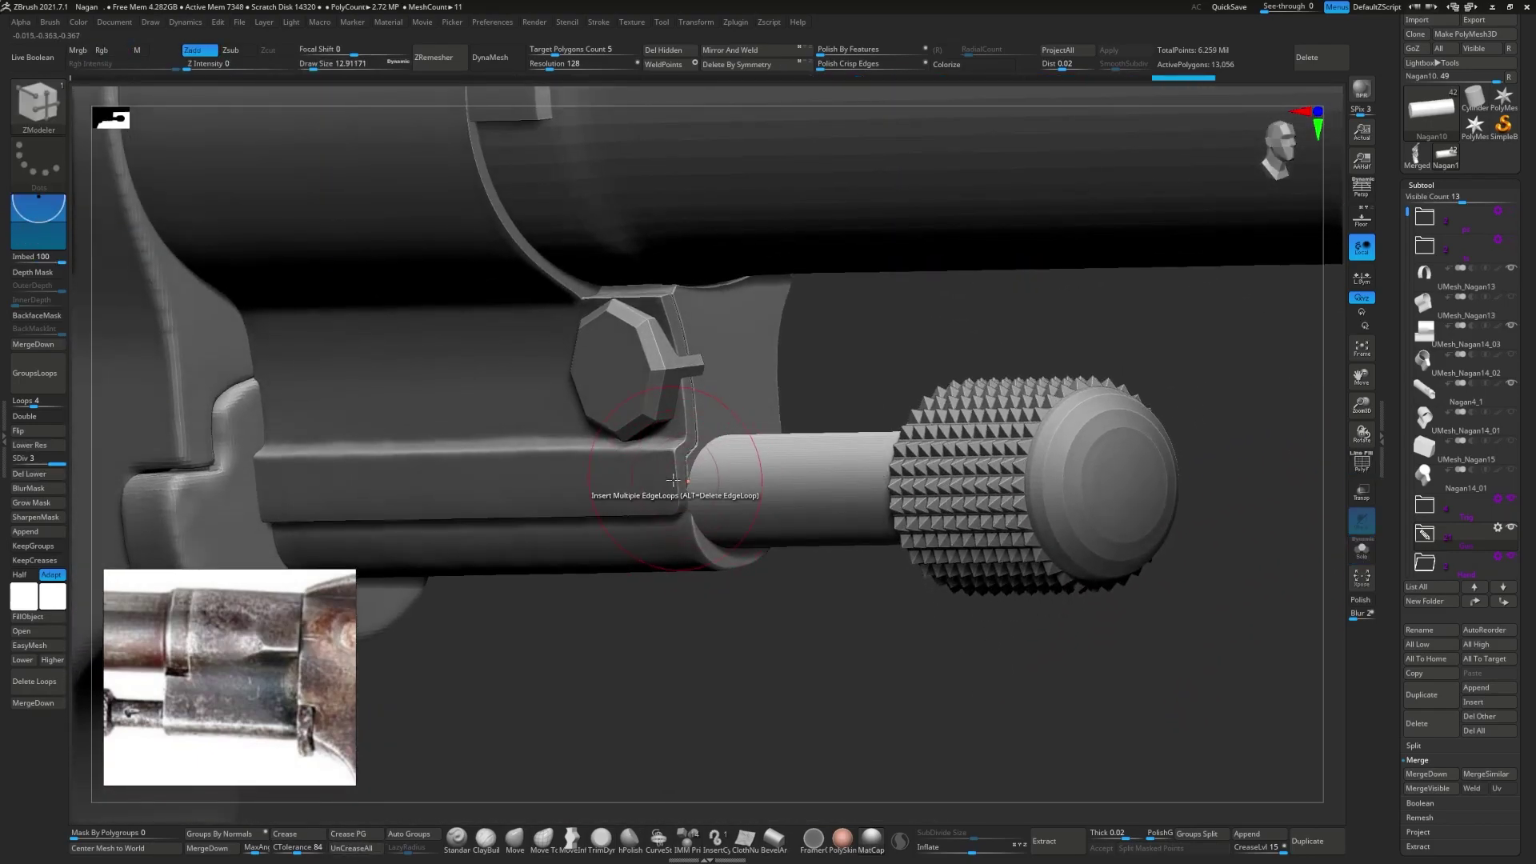
- Browse the reference photos to compare them against the rod shaft
{"action": "scroll", "coordinate": [254, 718], "scroll_direction": "down", "scroll_amount": 3}
{"action": "scroll", "coordinate": [354, 670], "scroll_direction": "up", "scroll_amount": 3}
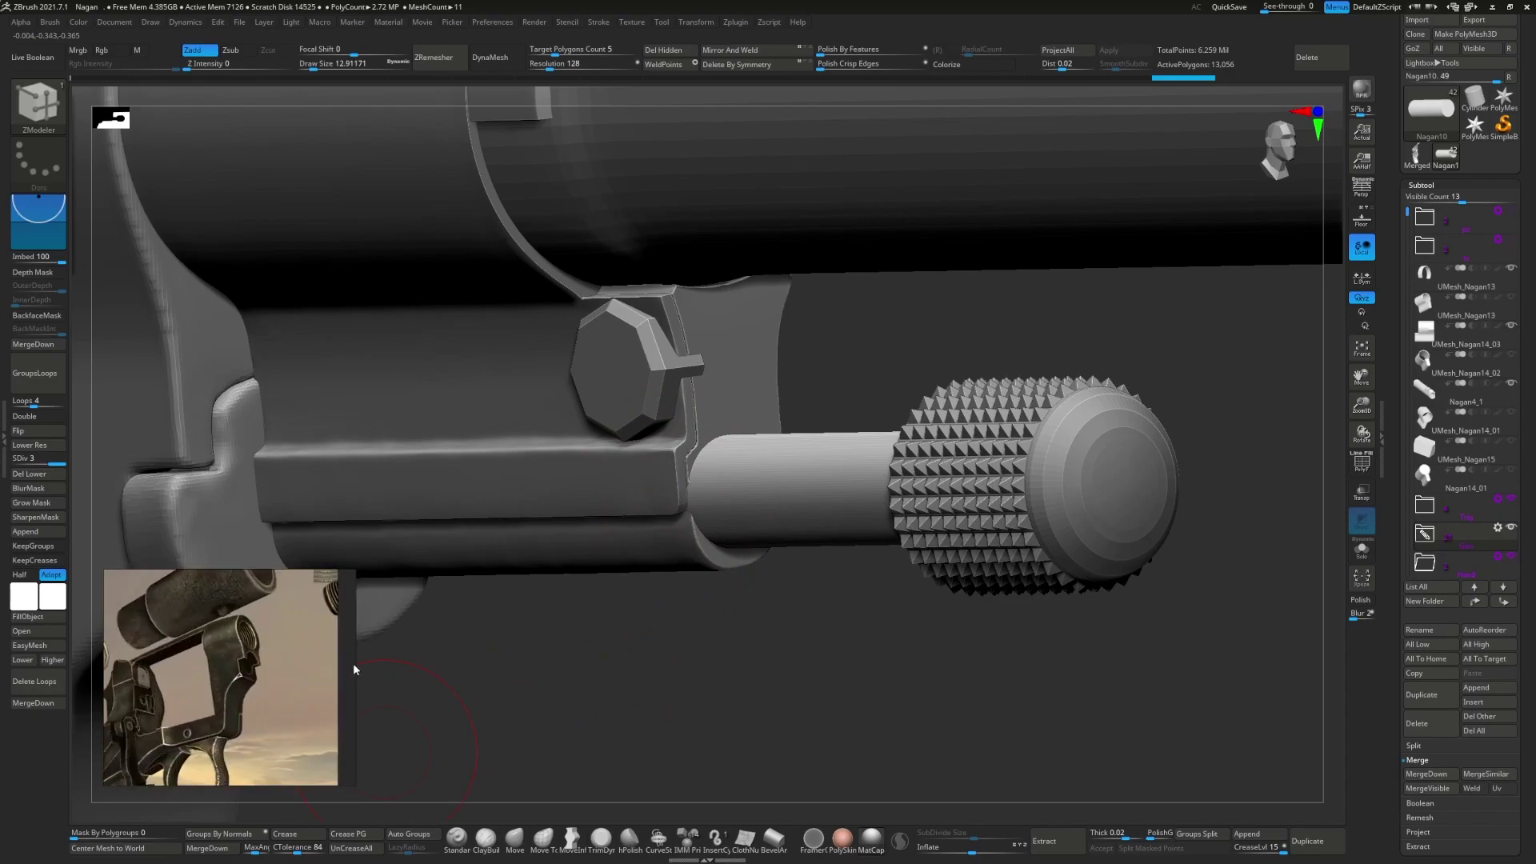
{"action": "scroll", "coordinate": [248, 720], "scroll_direction": "up", "scroll_amount": 2}
{"action": "scroll", "coordinate": [249, 719], "scroll_direction": "down", "scroll_amount": 4}
{"action": "scroll", "coordinate": [322, 612], "scroll_direction": "up", "scroll_amount": 5}
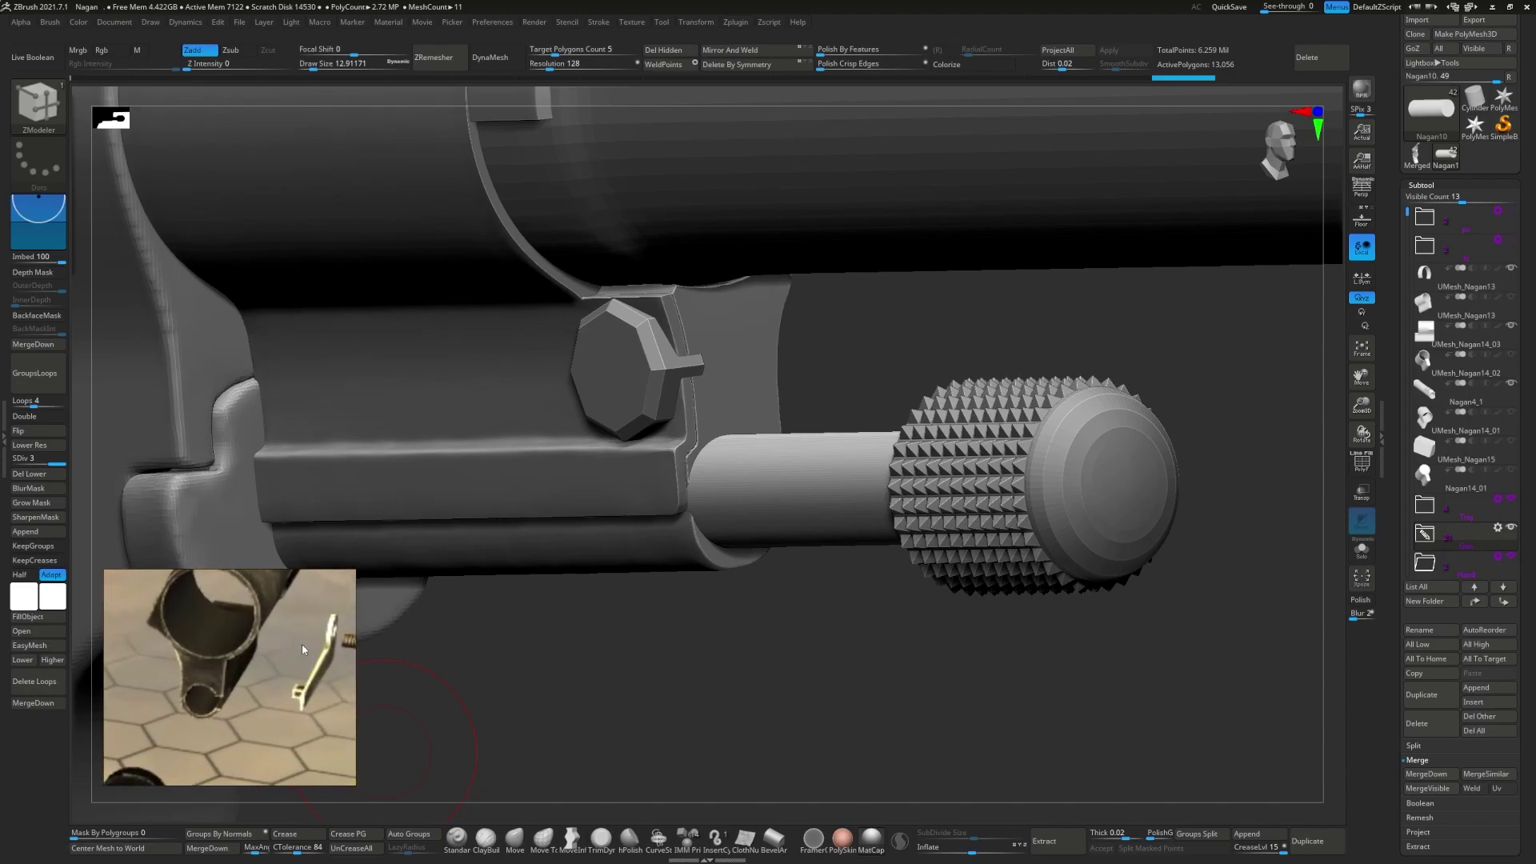
{"action": "scroll", "coordinate": [303, 649], "scroll_direction": "down", "scroll_amount": 3}
{"action": "scroll", "coordinate": [296, 658], "scroll_direction": "up", "scroll_amount": 3}
{"action": "scroll", "coordinate": [290, 667], "scroll_direction": "up", "scroll_amount": 2}
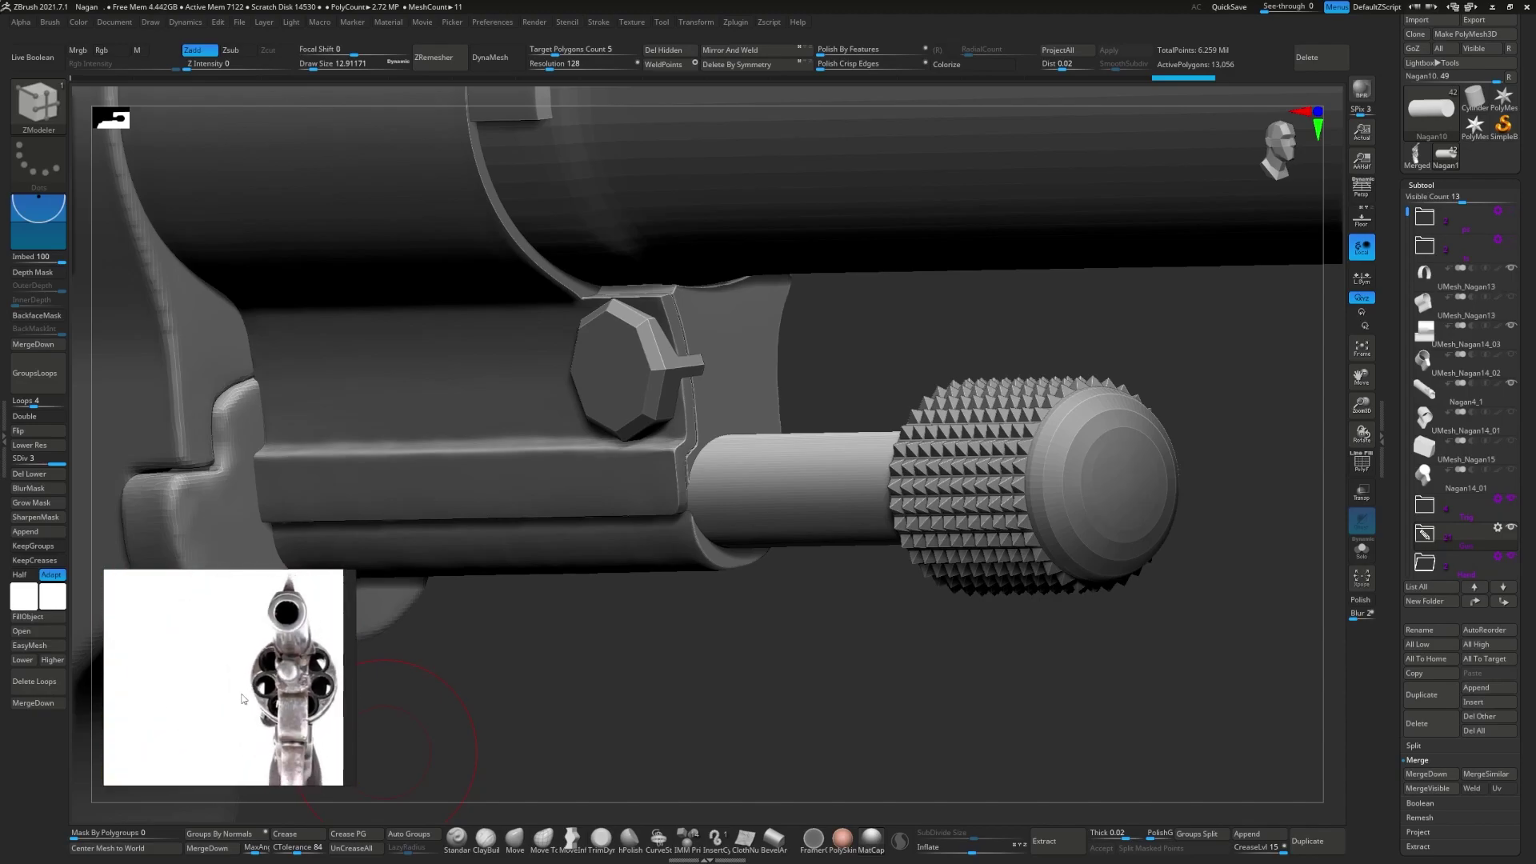
{"action": "scroll", "coordinate": [242, 699], "scroll_direction": "down", "scroll_amount": 3}
{"action": "scroll", "coordinate": [251, 705], "scroll_direction": "up", "scroll_amount": 4}
- Select the ejector rod shaft and scale it slightly with Transpose to match the references
{"action": "left_click", "coordinate": [762, 480], "text": "alt"}
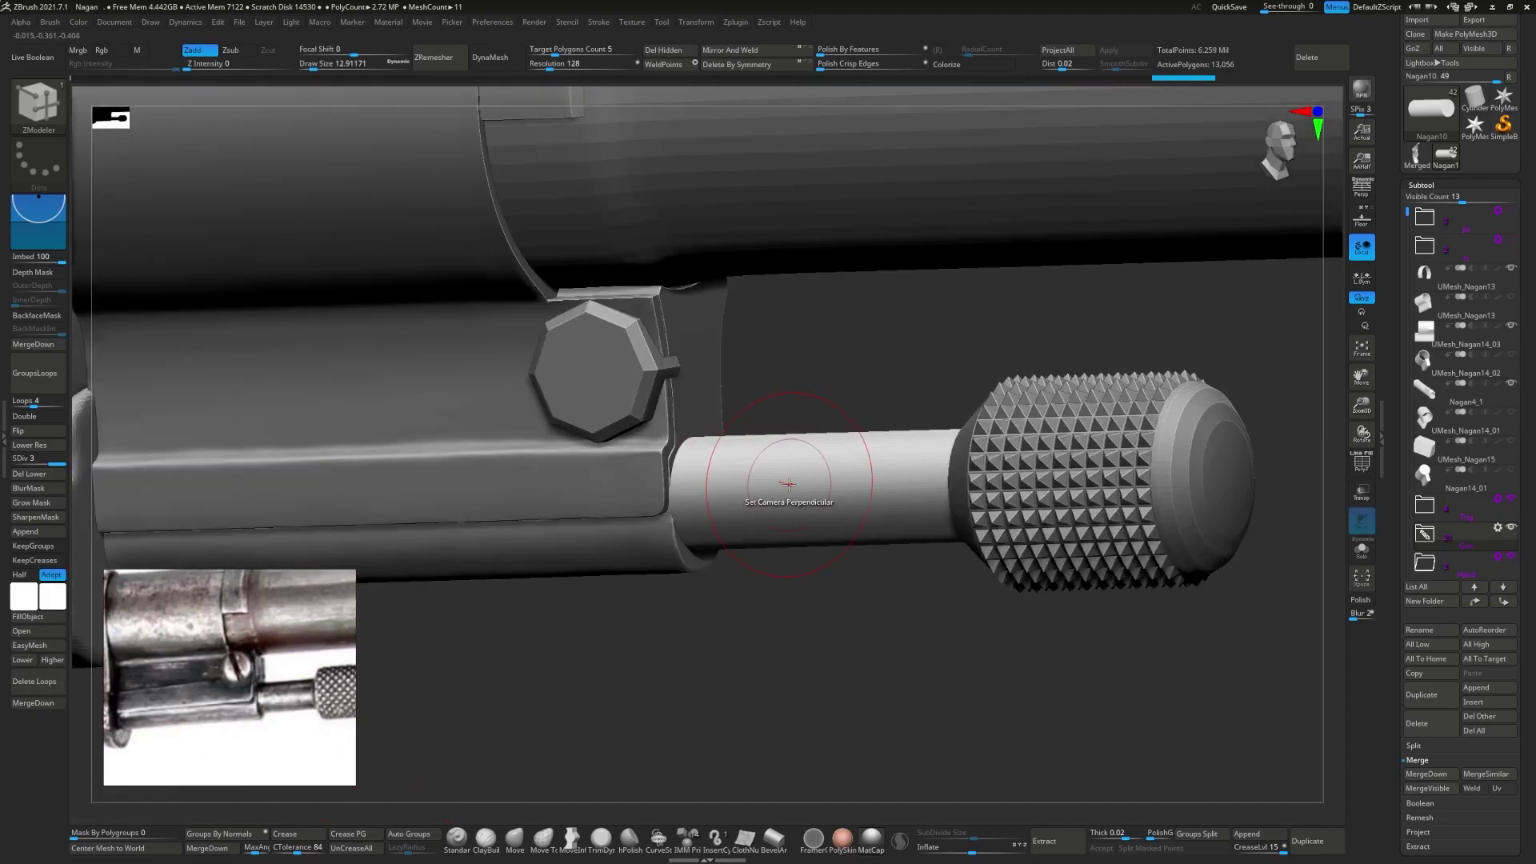
{"action": "key", "text": "shift+f"}
{"action": "key", "text": "s"}
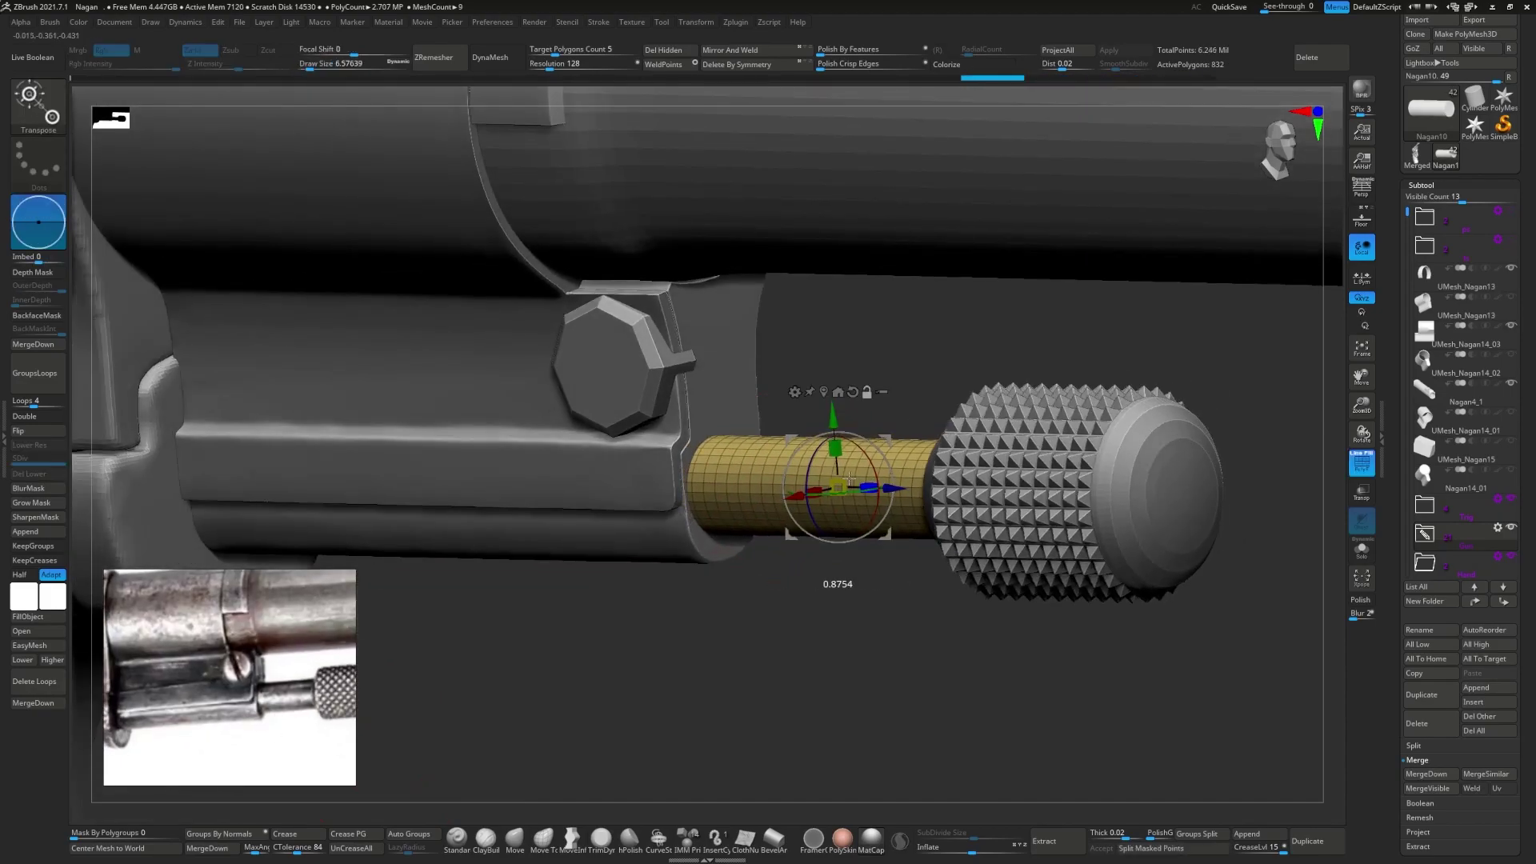
{"action": "left_click", "coordinate": [1363, 218]}
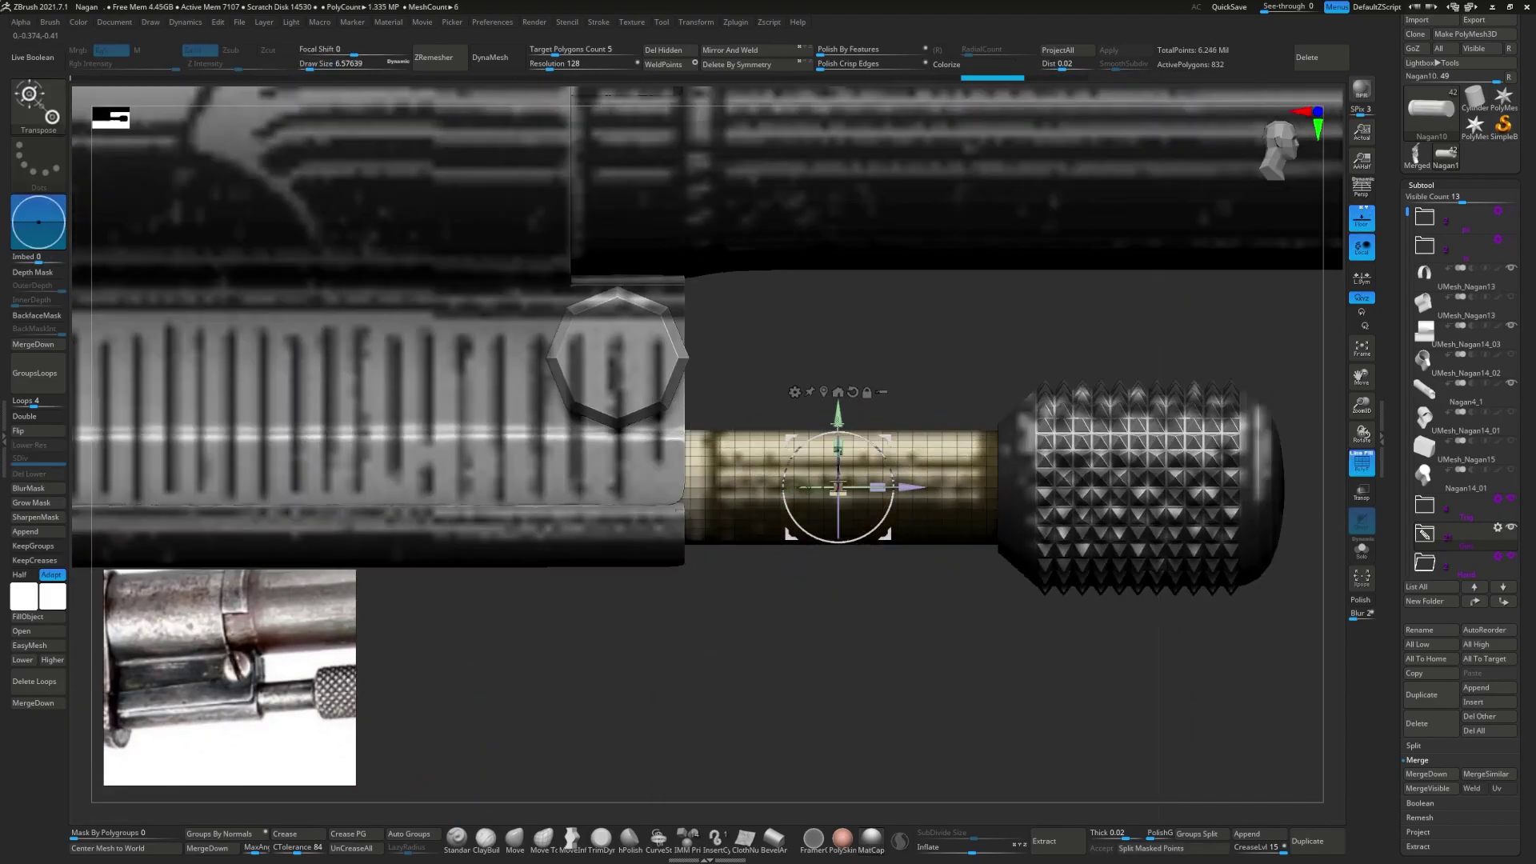
{"action": "left_click", "coordinate": [1363, 218]}
{"action": "mouse_move", "coordinate": [920, 656]}
{"action": "left_mouse_down"}
{"action": "mouse_move", "coordinate": [687, 490]}
{"action": "mouse_move", "coordinate": [480, 560]}
{"action": "mouse_move", "coordinate": [279, 668]}
{"action": "left_mouse_up"}
{"action": "key", "text": "b"}
{"action": "key", "text": "z"}
{"action": "key", "text": "m"}
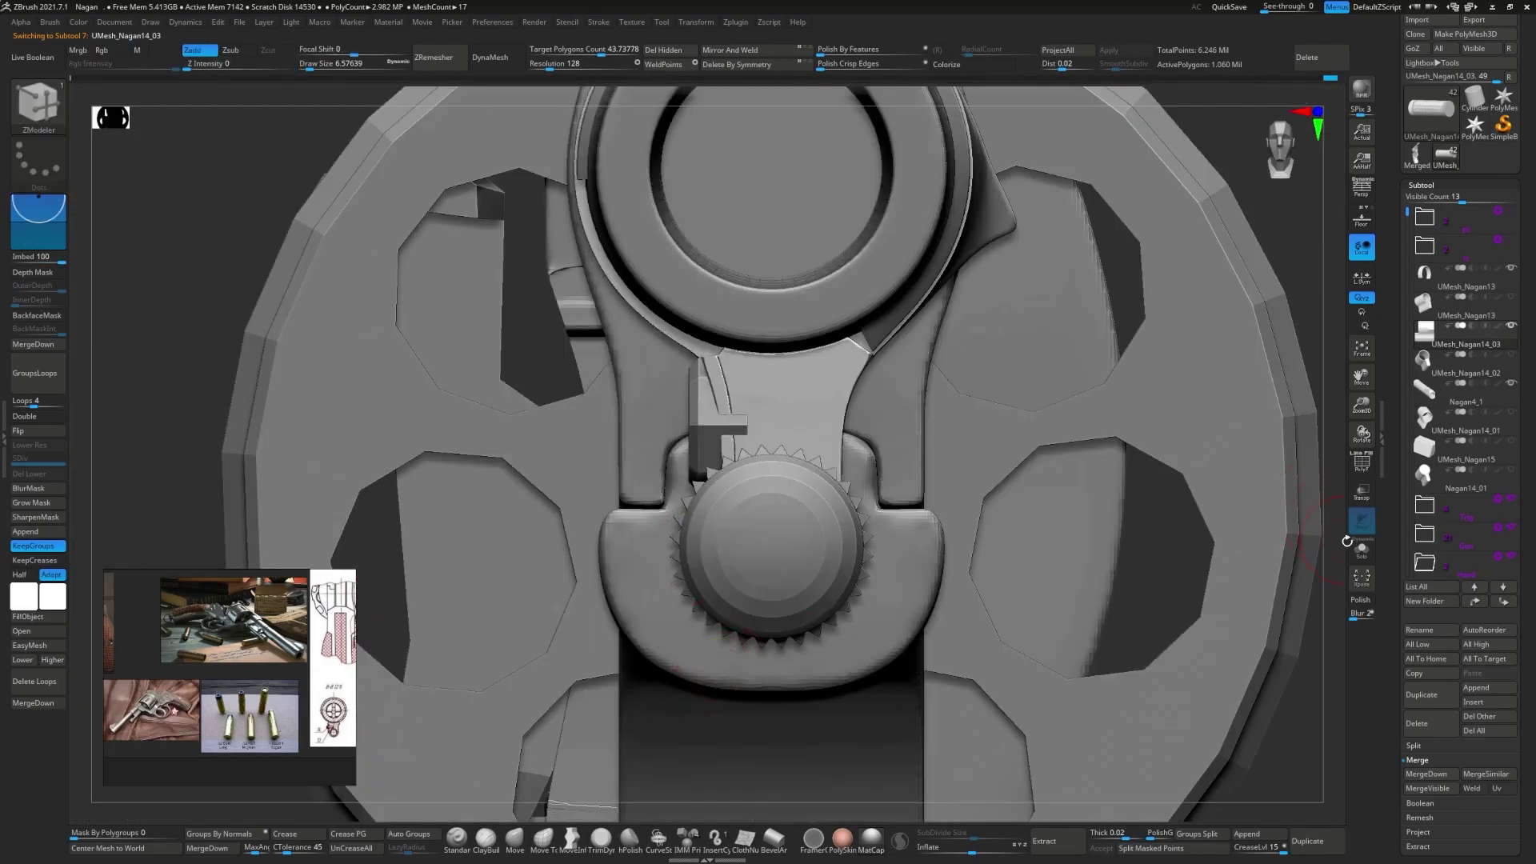
- Select the knob-and-bolt part from the parts folder and switch to circular masking
{"action": "left_click", "coordinate": [1361, 549]}
{"action": "left_click_drag", "start_coordinate": [744, 335], "coordinate": [734, 338], "text": "ctrl"}
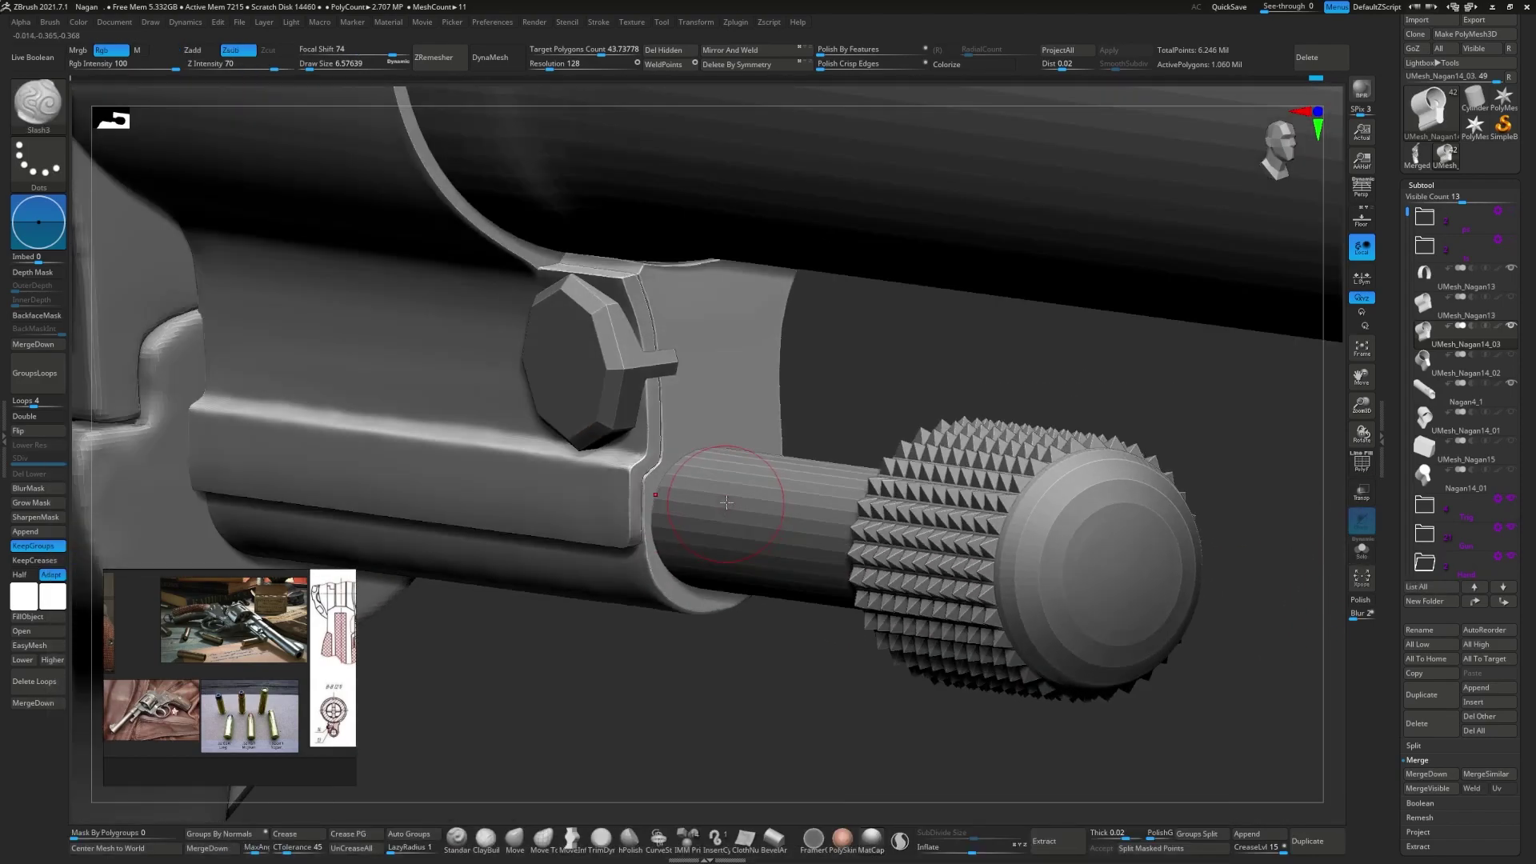
{"action": "left_click", "coordinate": [1515, 532]}
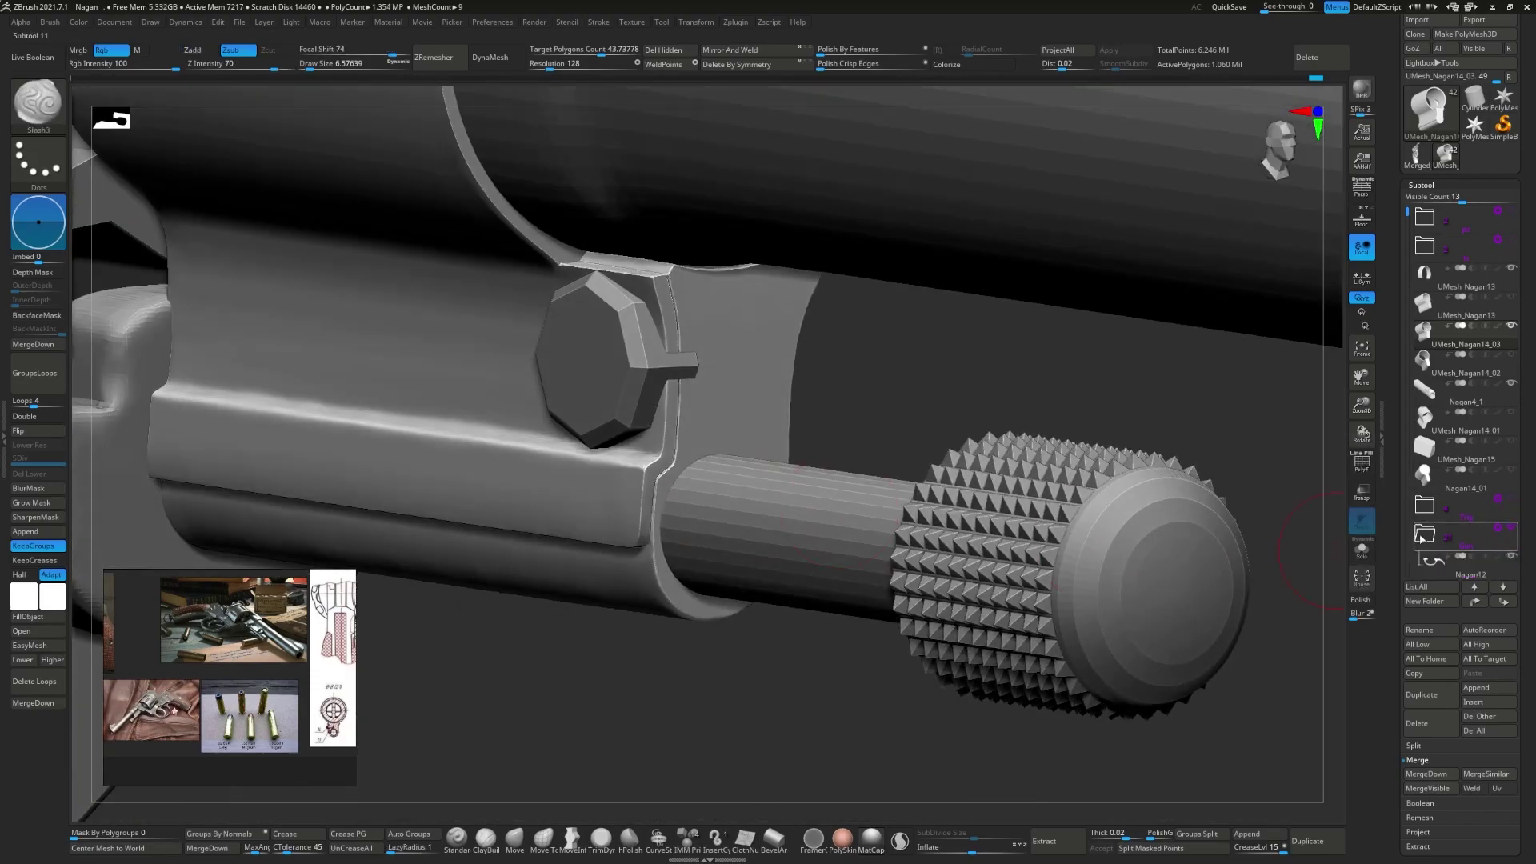
{"action": "left_click", "coordinate": [1432, 452]}
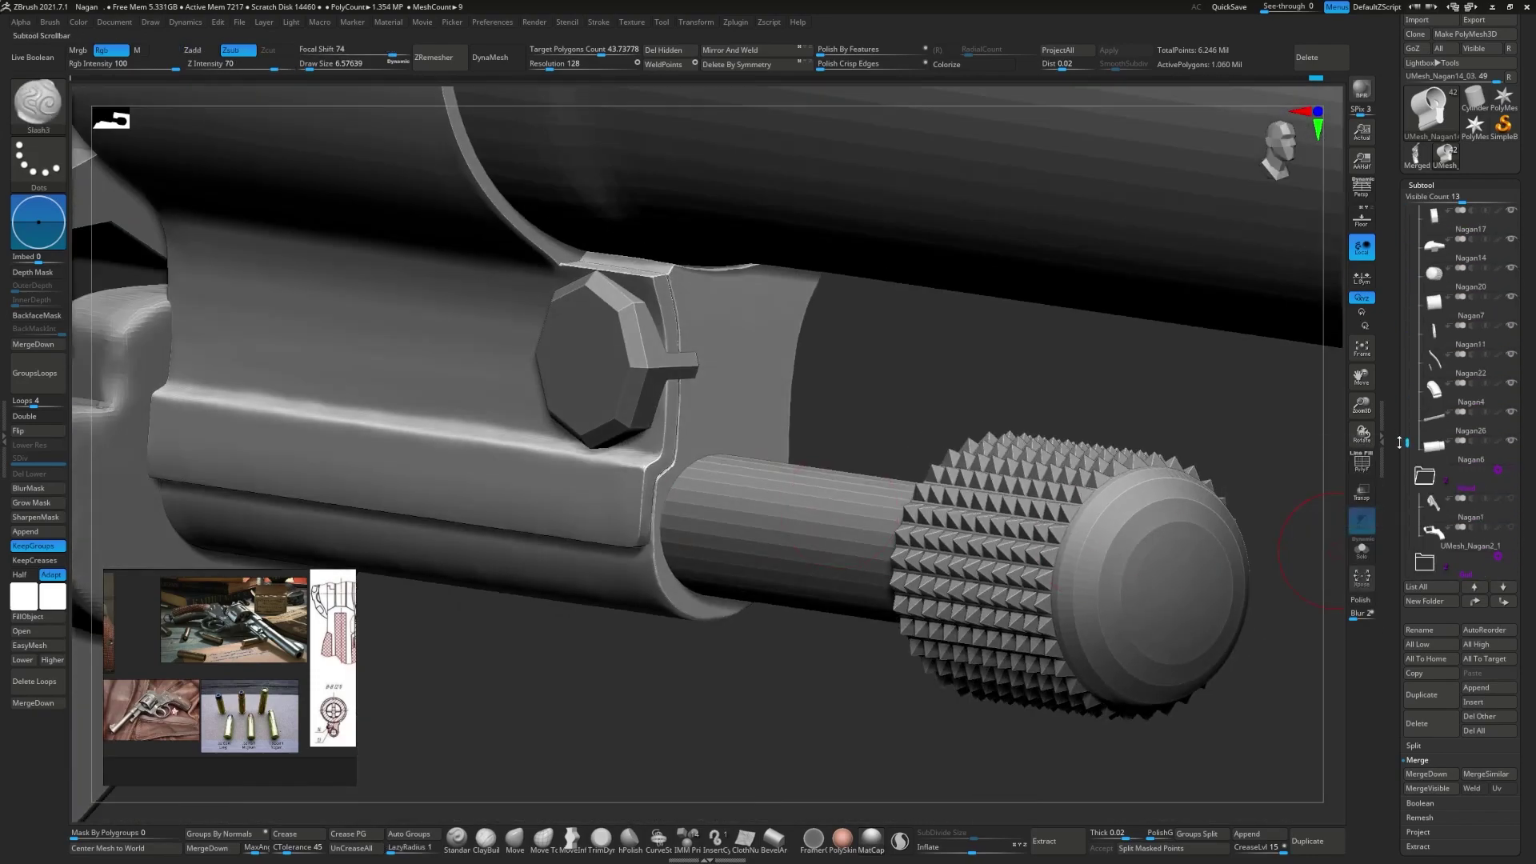
{"action": "left_click_drag", "start_coordinate": [984, 456], "coordinate": [566, 448]}
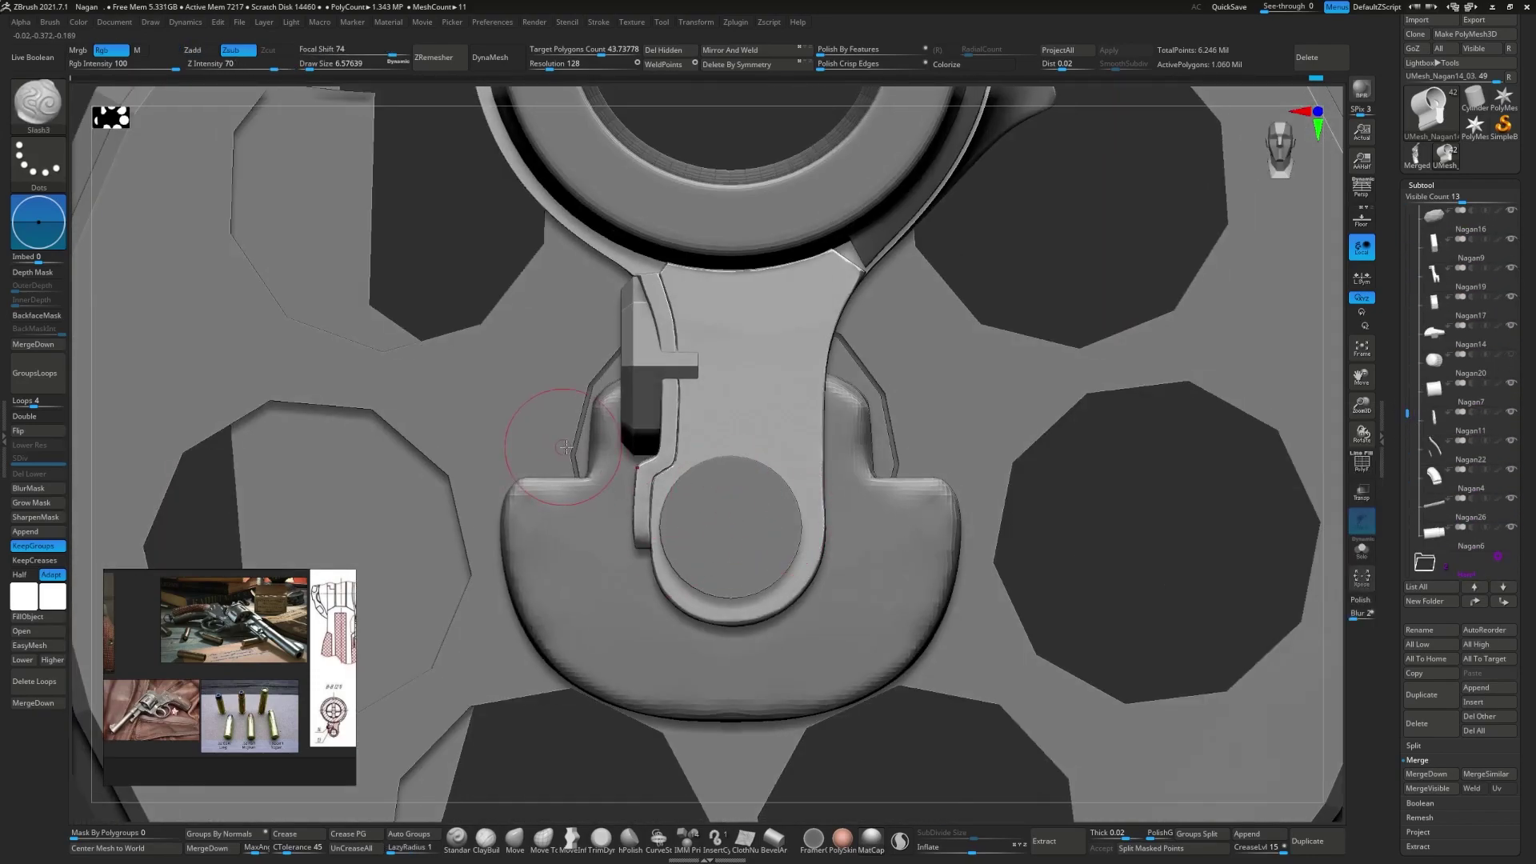
{"action": "left_click", "coordinate": [39, 102], "text": "ctrl"}
{"action": "left_click", "coordinate": [419, 173]}
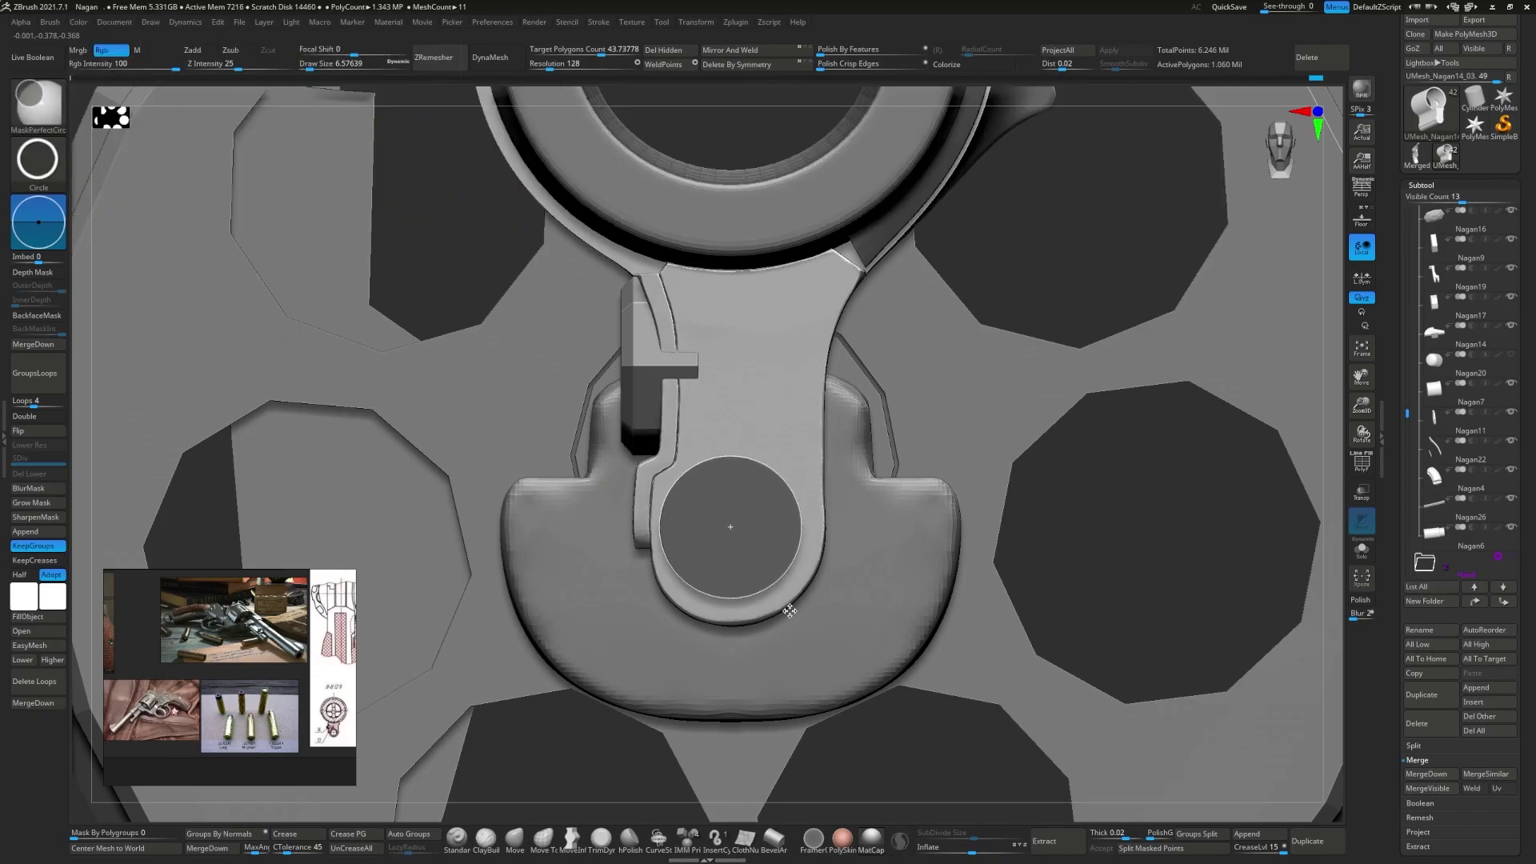
{"action": "left_click_drag", "start_coordinate": [788, 610], "coordinate": [725, 534]}
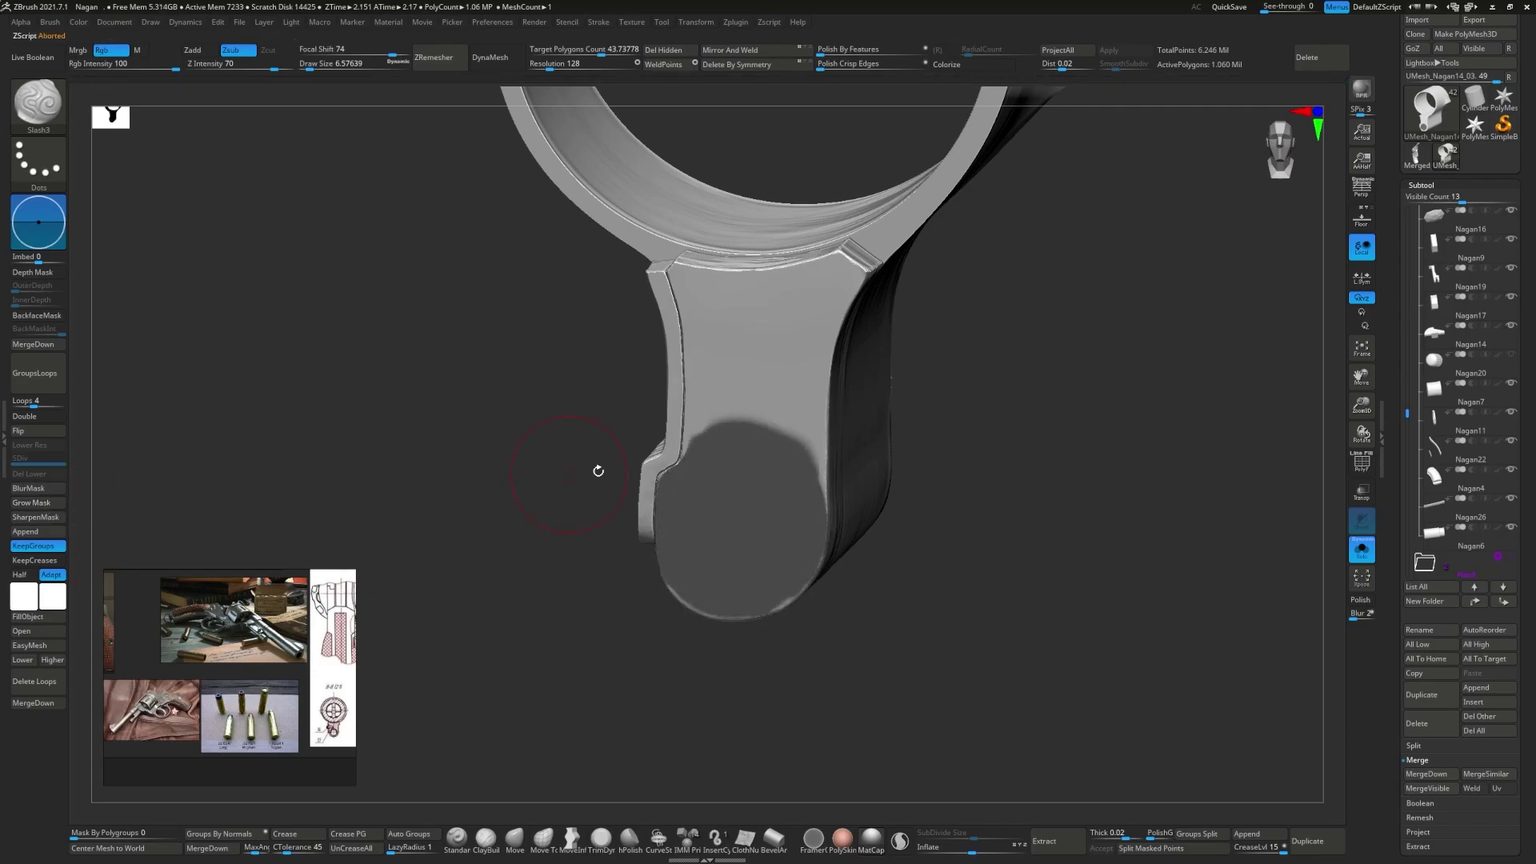
{"action": "scroll", "coordinate": [978, 508], "scroll_direction": "up", "scroll_amount": 5, "text": "ctrl"}
{"action": "left_click_drag", "start_coordinate": [969, 497], "coordinate": [792, 481]}
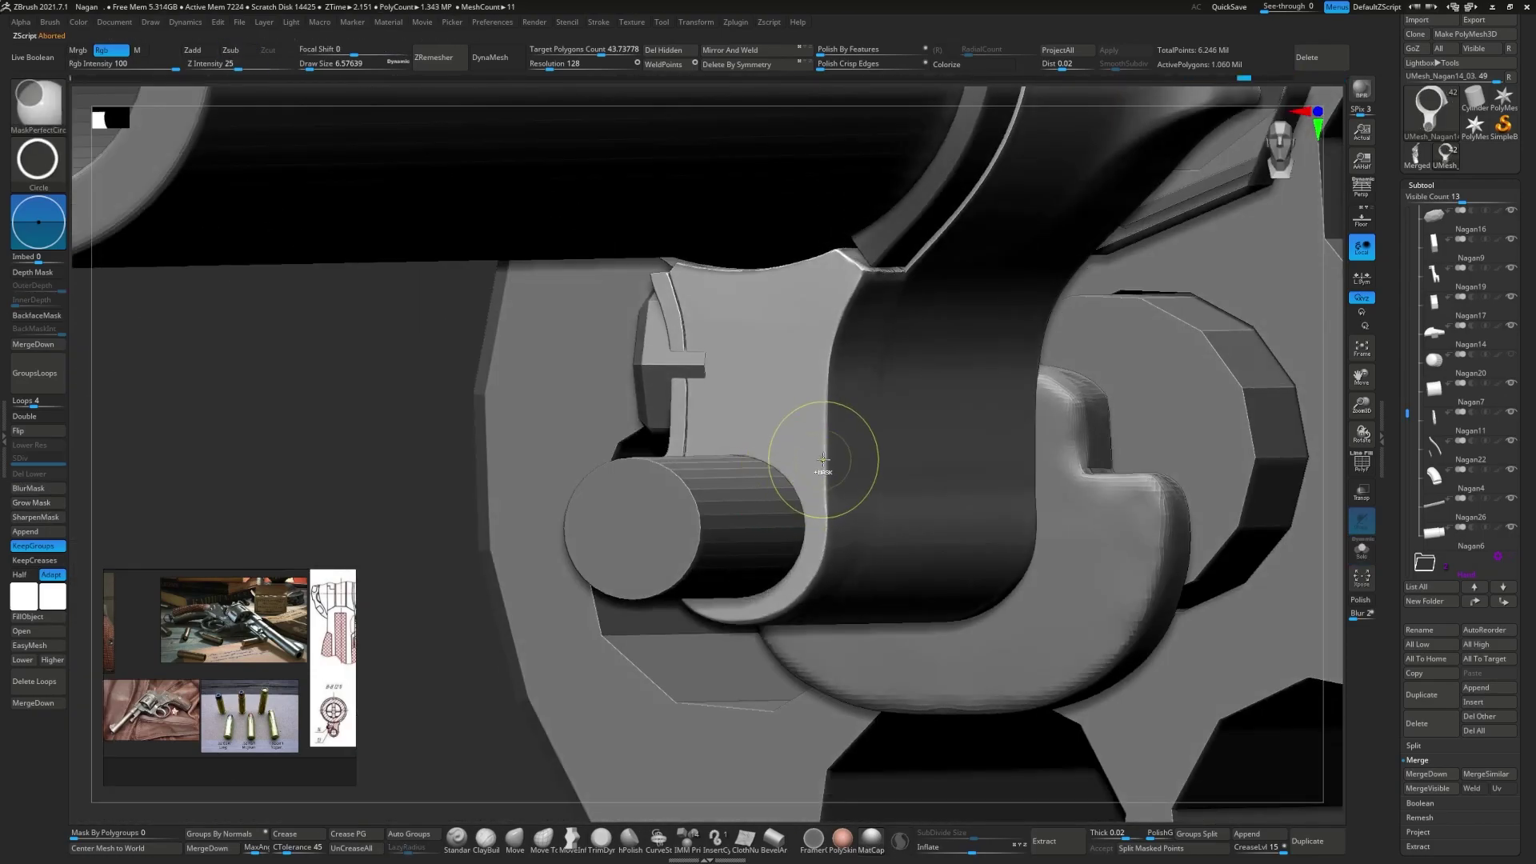
- Step back through the undo history and compare the two most recent states
{"action": "key", "text": "ctrl+z"}
{"action": "key", "text": "ctrl+z"}
{"action": "key", "text": "ctrl+z"}
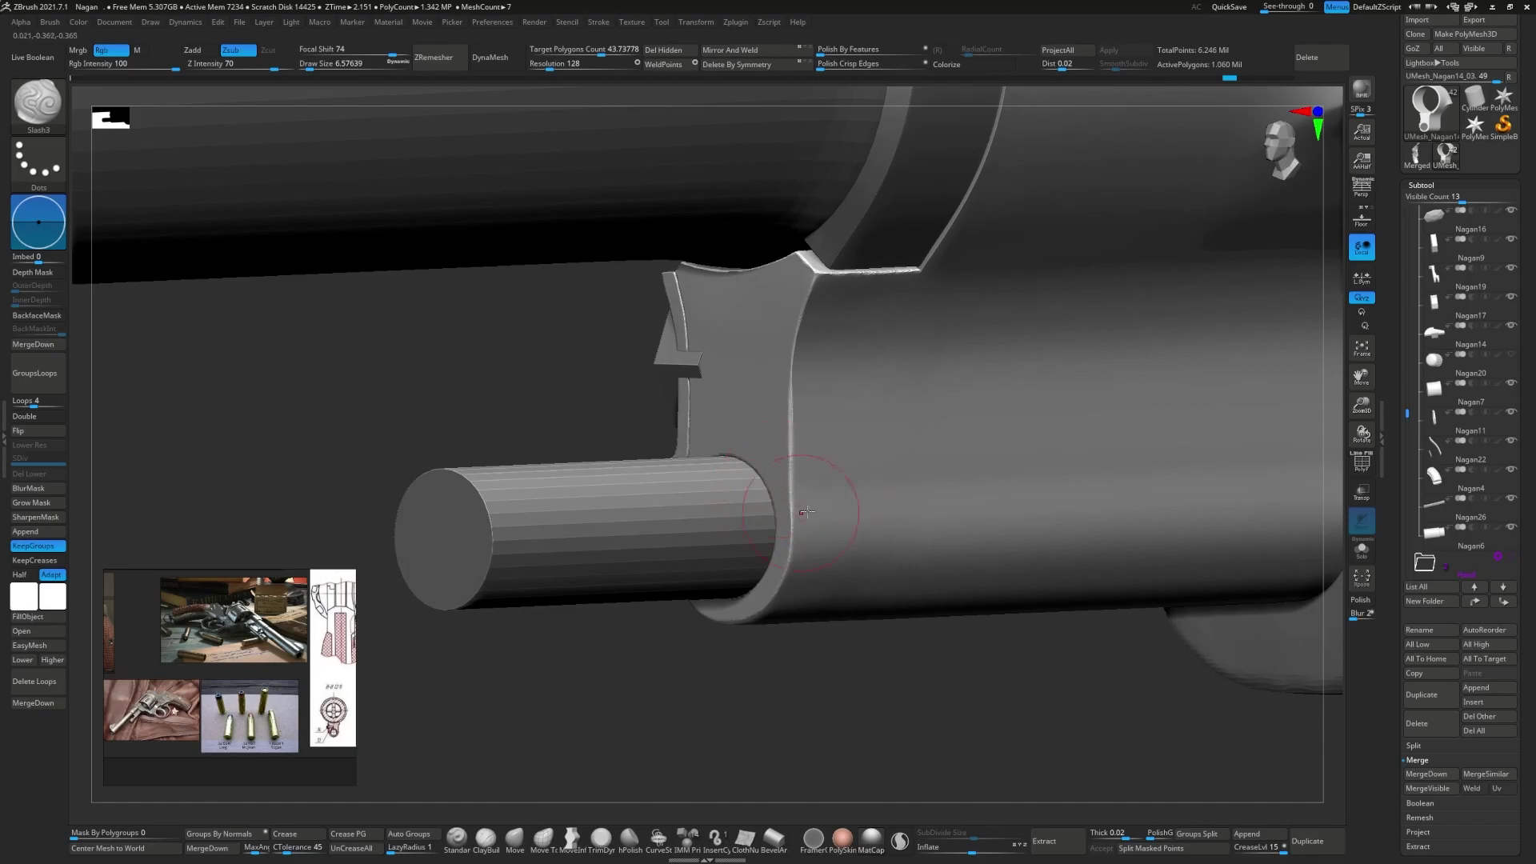
{"action": "key", "text": "ctrl+z"}
{"action": "left_click", "coordinate": [547, 459]}
{"action": "left_click_drag", "start_coordinate": [800, 480], "coordinate": [926, 634], "text": "shift"}
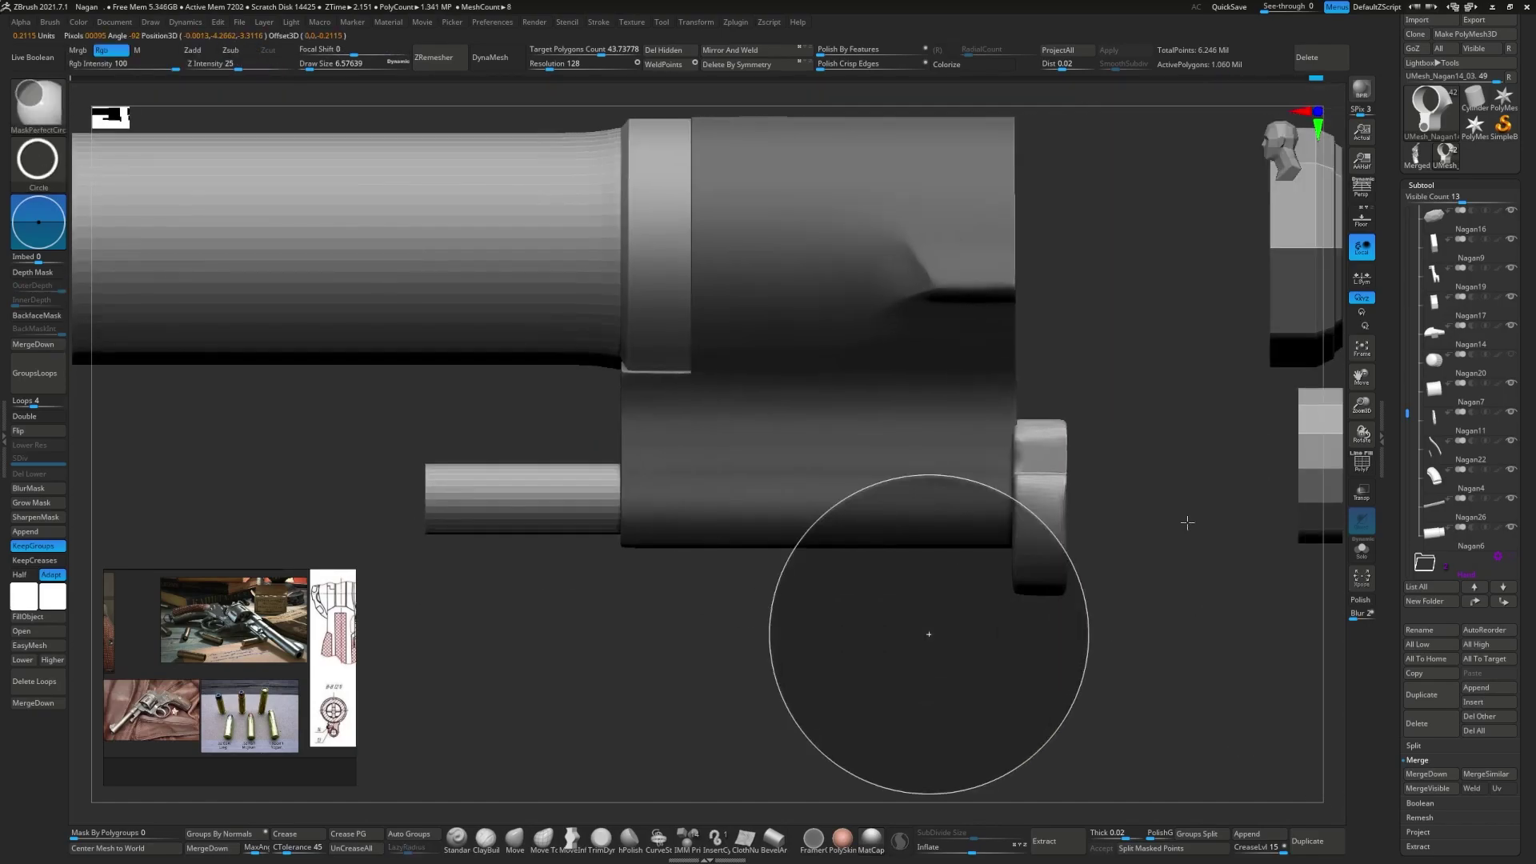
{"action": "left_click_drag", "start_coordinate": [699, 408], "coordinate": [634, 573]}
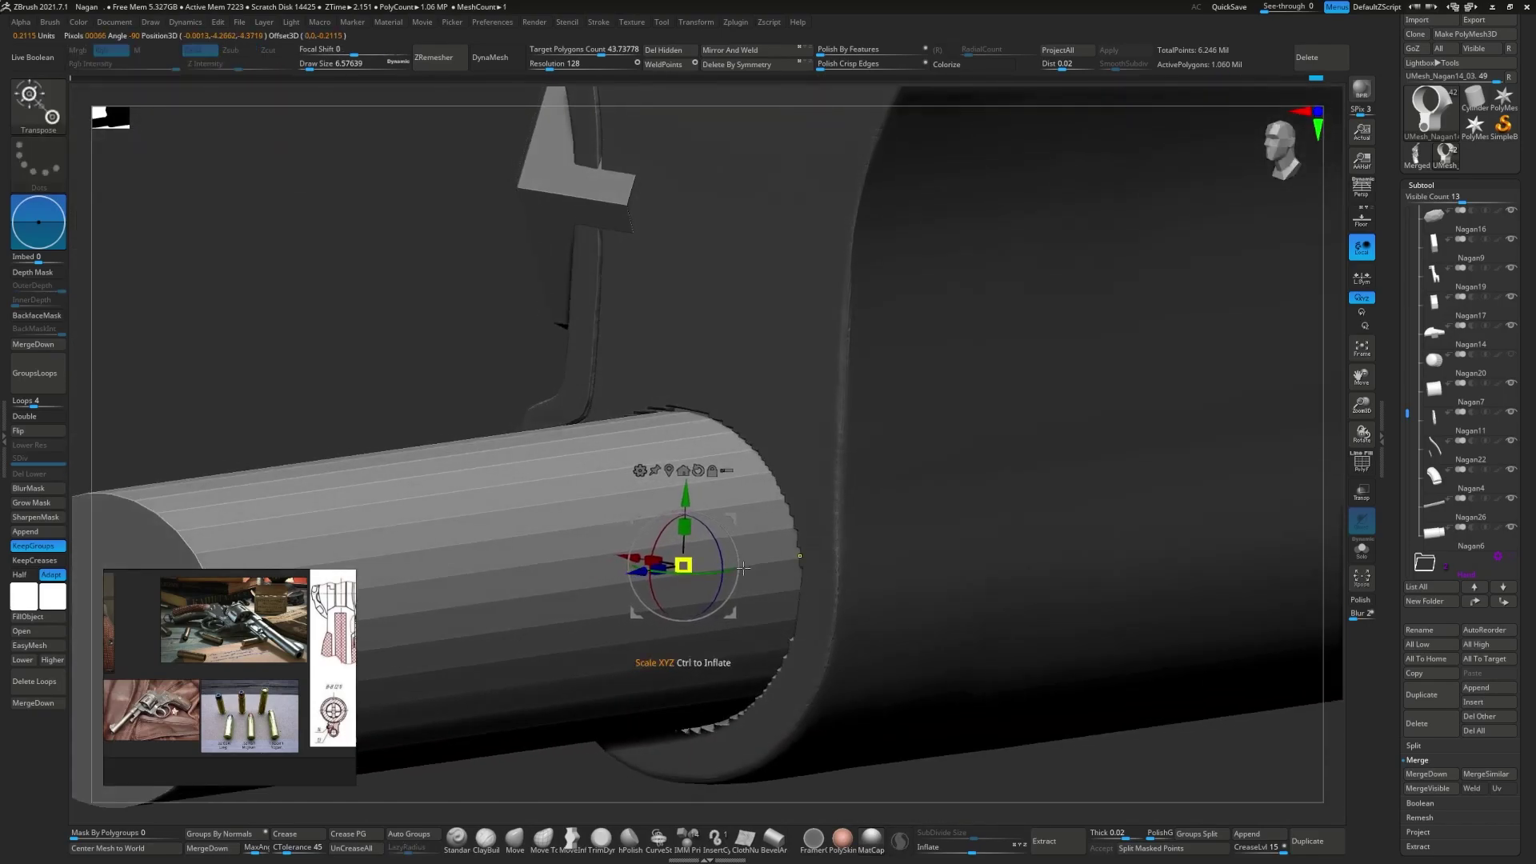
{"action": "key", "text": "ctrl+z"}
{"action": "key", "text": "ctrl+shift+z"}
{"action": "key", "text": "ctrl+z"}
{"action": "key", "text": "ctrl+shift+z"}
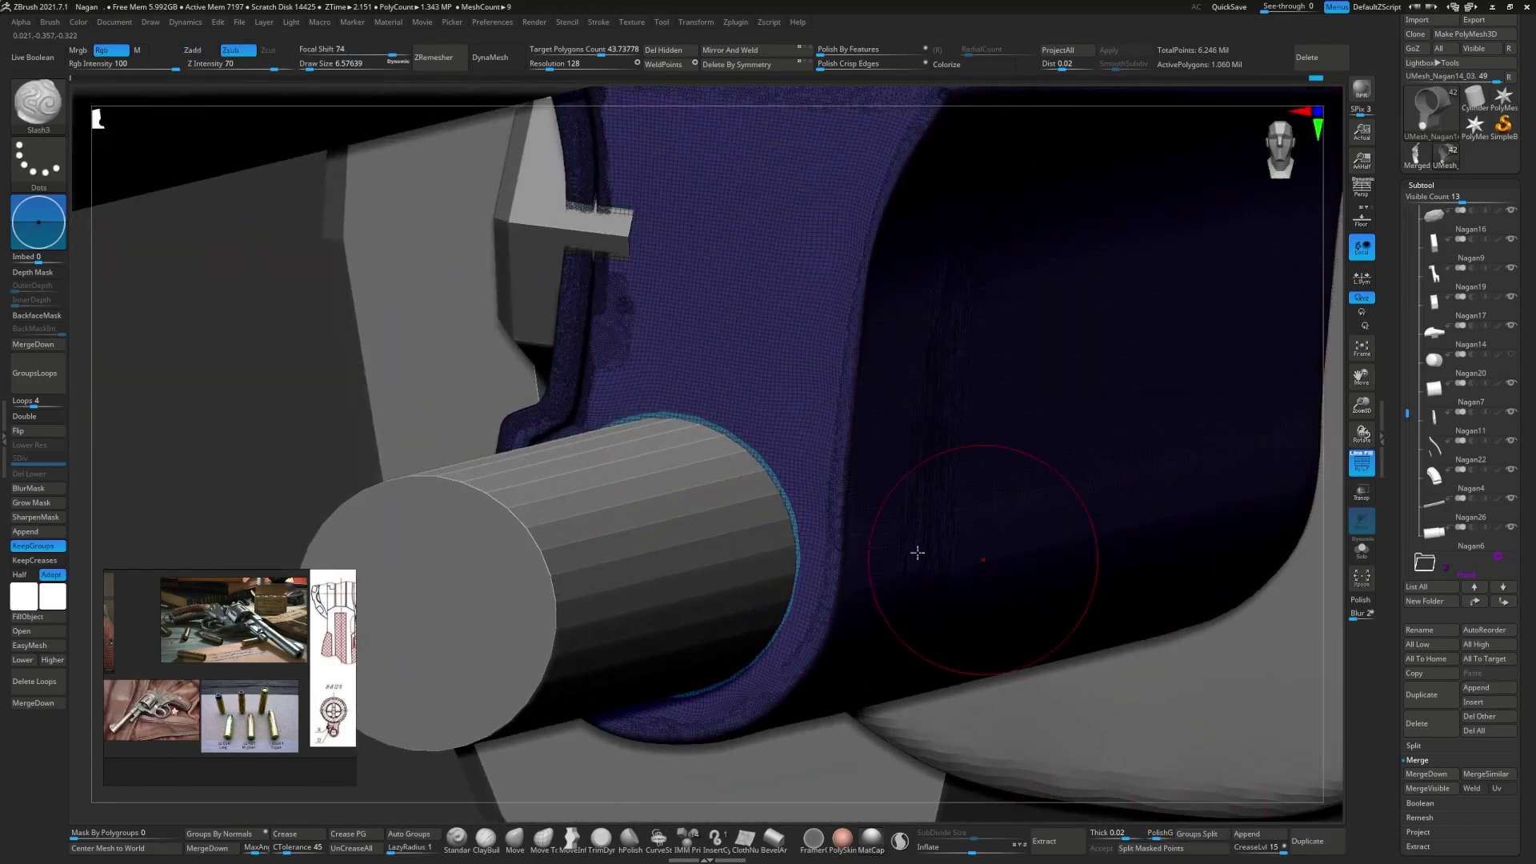
- Solo the ejector housing mesh and switch to Transpose to prepare the cut
{"action": "left_click_drag", "start_coordinate": [915, 549], "coordinate": [847, 542]}
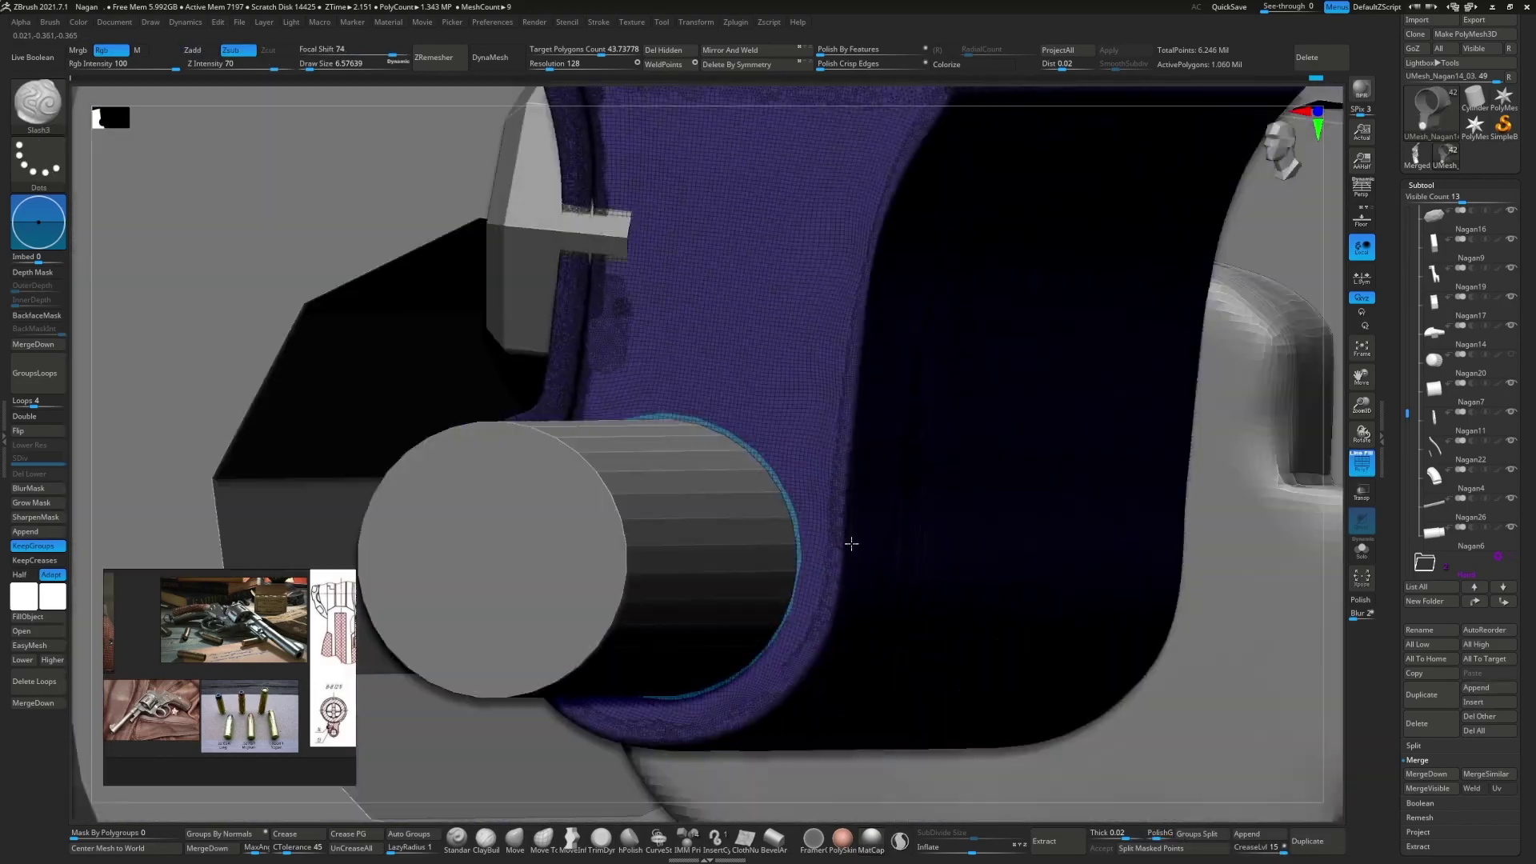
{"action": "left_click", "coordinate": [1361, 550]}
{"action": "key", "text": "w"}
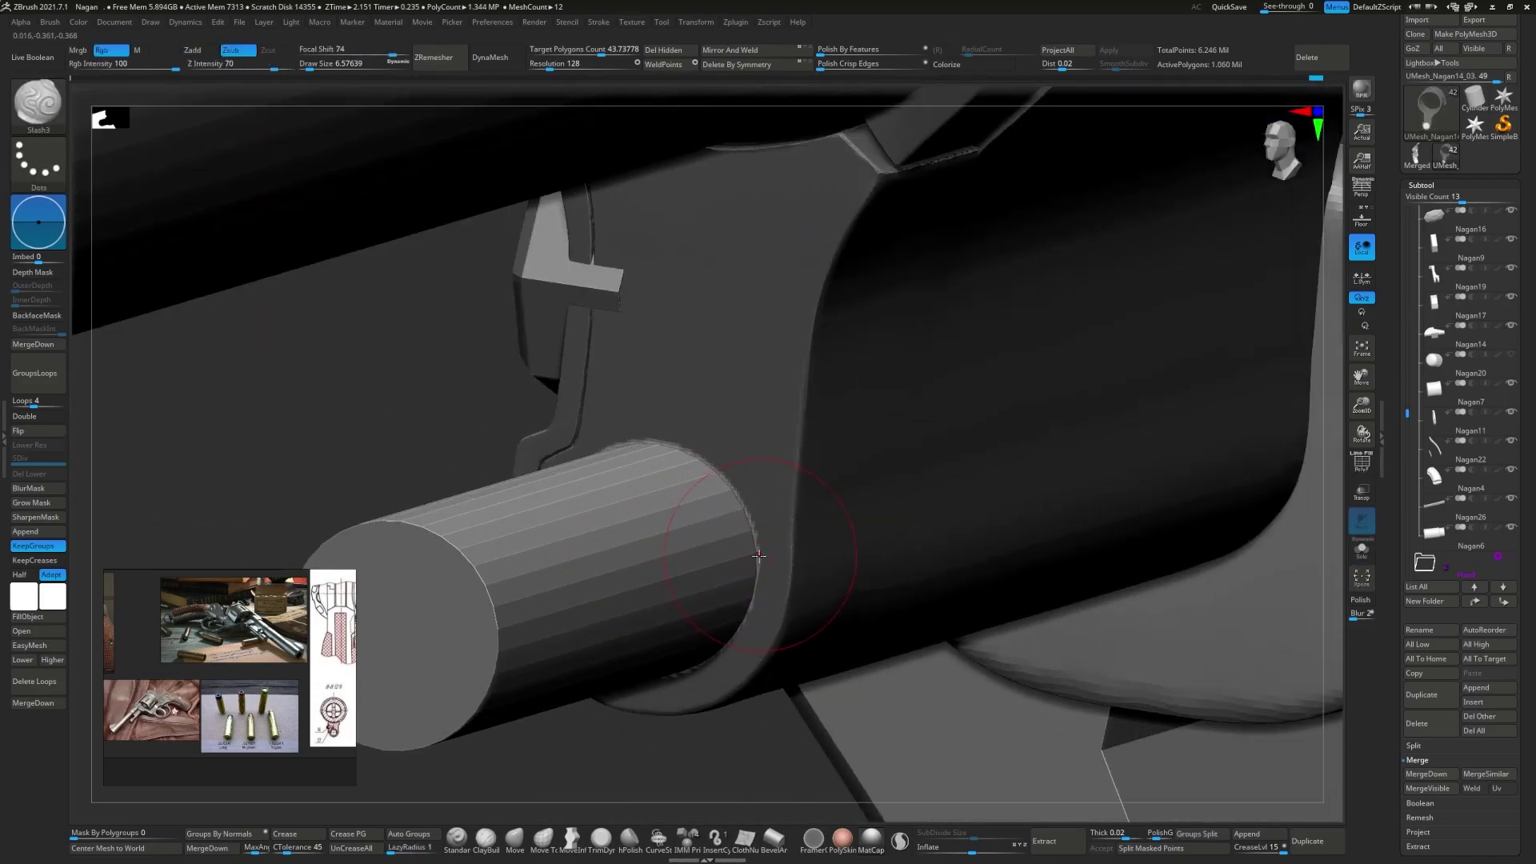
{"action": "left_click", "coordinate": [48, 118], "text": "ctrl+shift"}
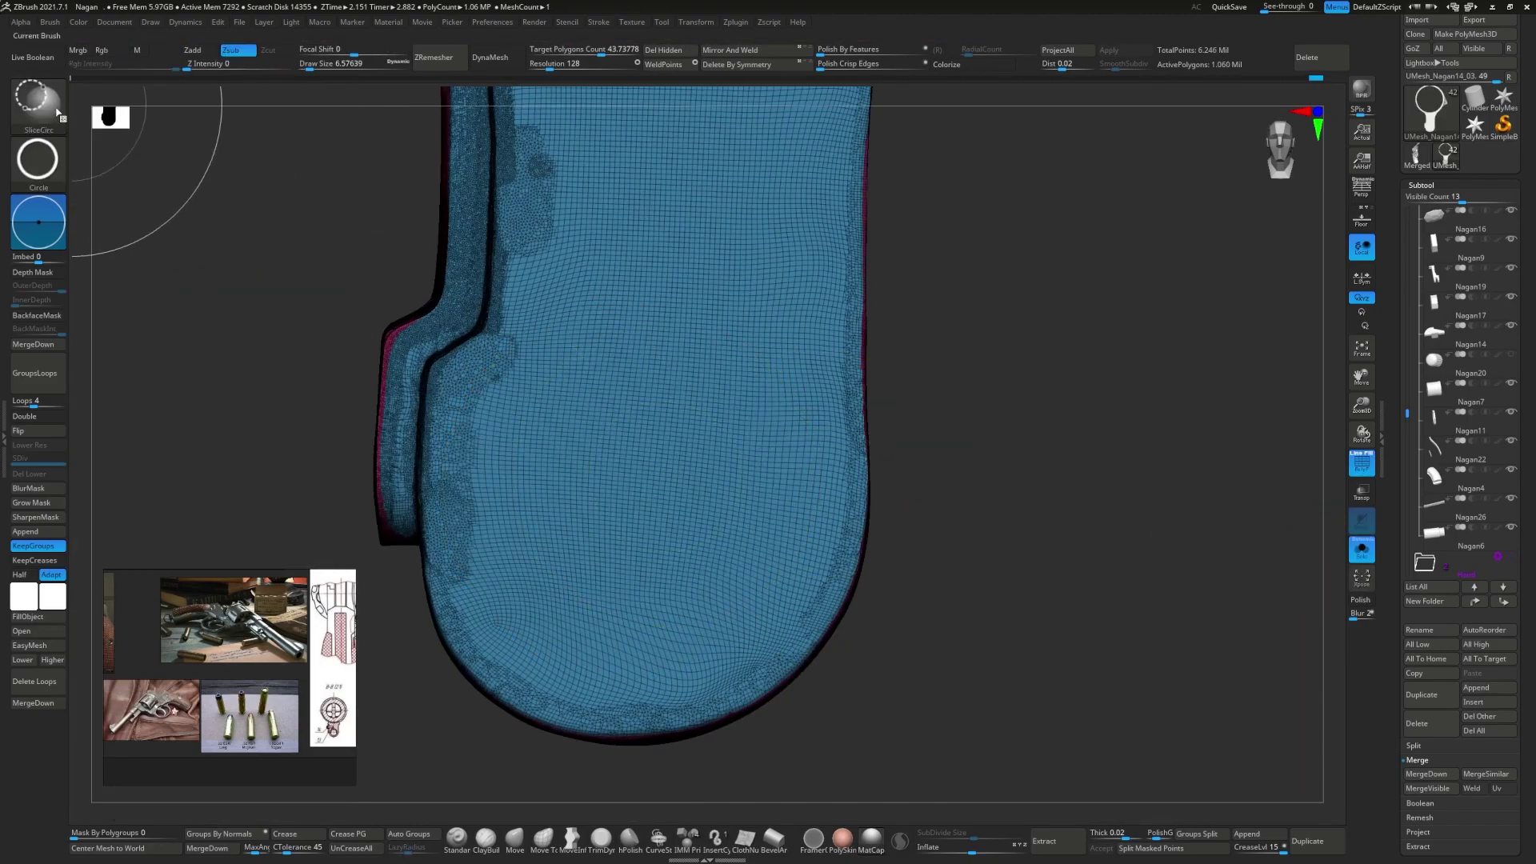
- Slice off the housing's right part and cut a circular shape with TrimCircle
{"action": "key", "text": "b"}
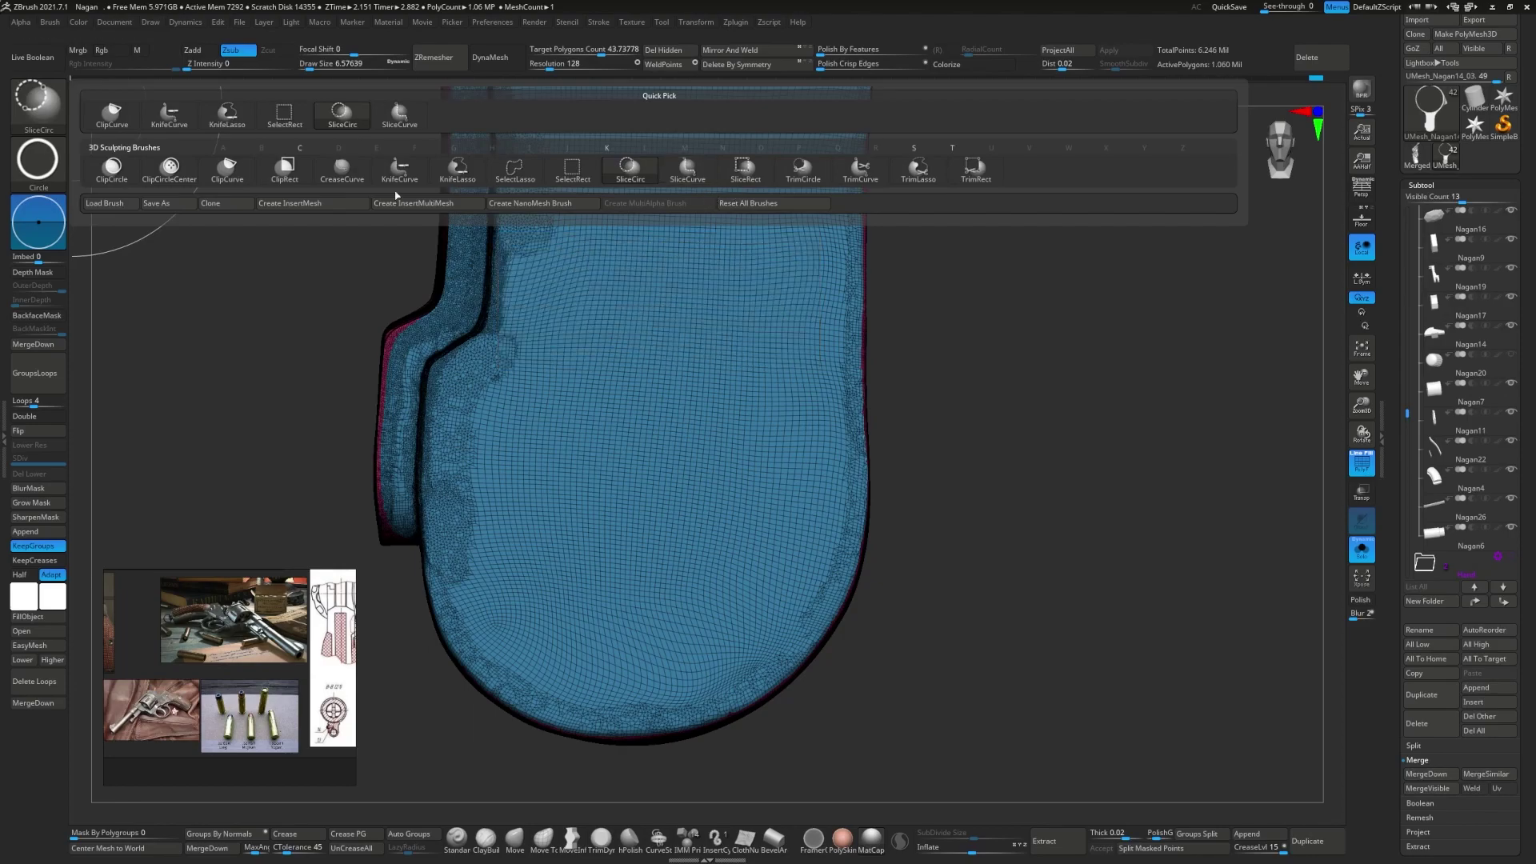
{"action": "left_click", "coordinate": [715, 200]}
{"action": "mouse_move", "coordinate": [656, 432]}
{"action": "right_mouse_down", "text": "ctrl"}
{"action": "mouse_move", "coordinate": [640, 448]}
{"action": "mouse_move", "coordinate": [606, 439]}
{"action": "right_mouse_up", "text": "ctrl"}
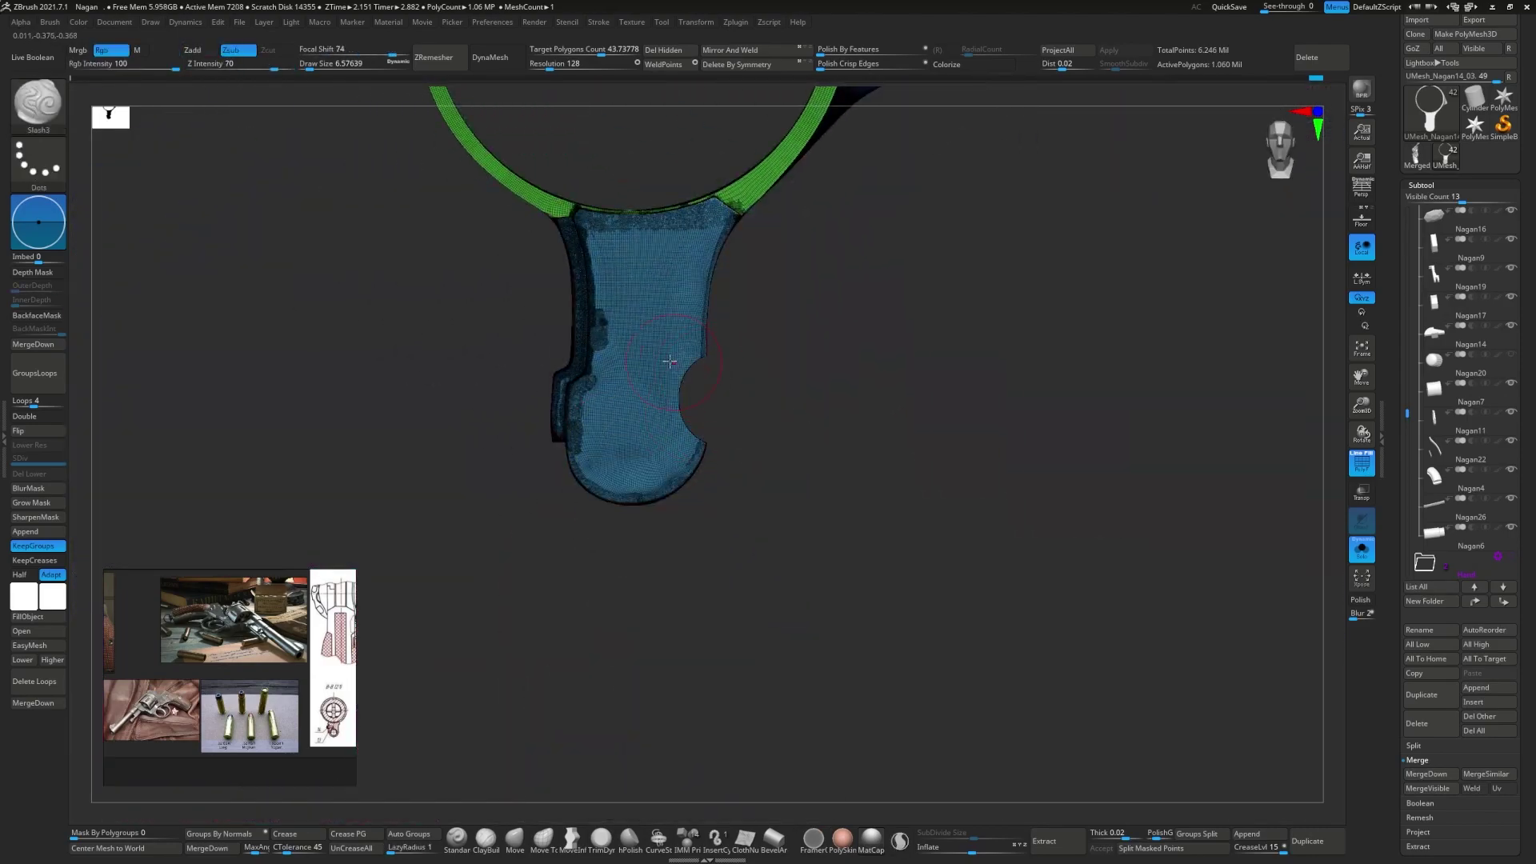
{"action": "left_click", "coordinate": [38, 100]}
{"action": "left_click", "coordinate": [40, 103]}
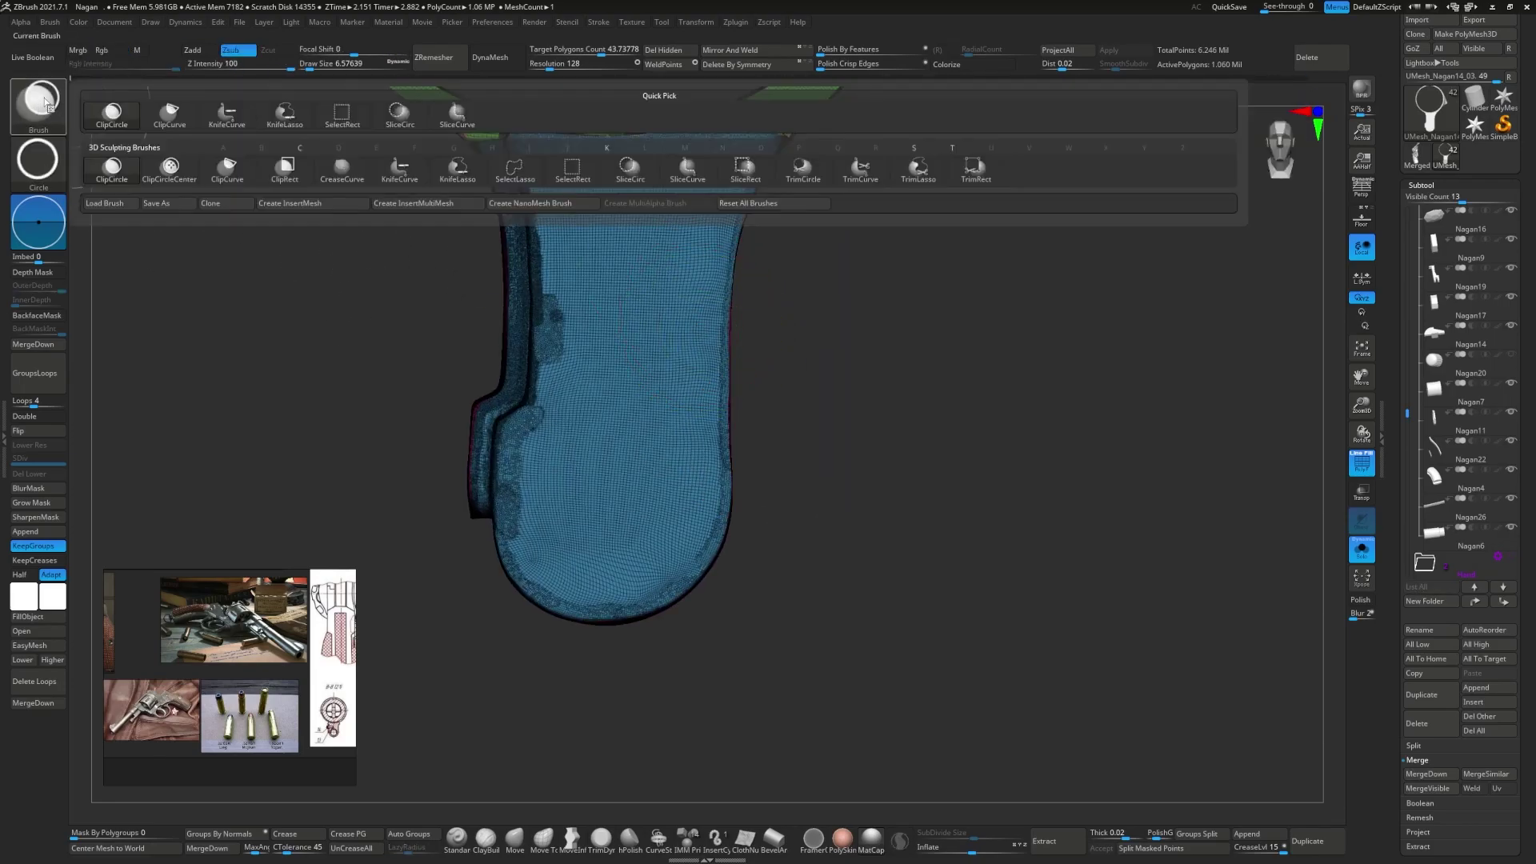
{"action": "left_click_drag", "start_coordinate": [727, 336], "coordinate": [602, 412]}
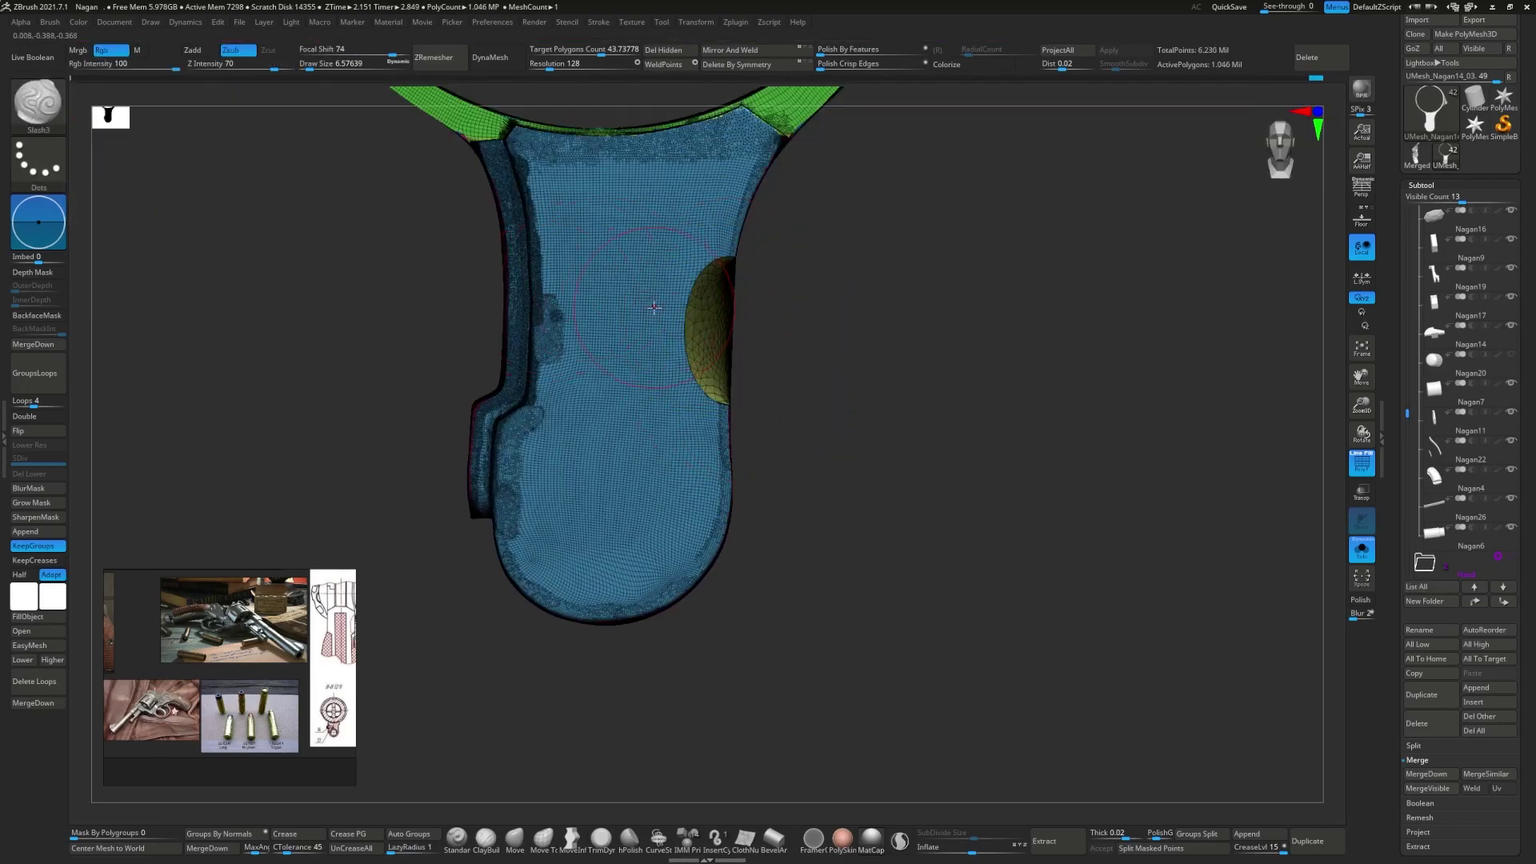
{"action": "left_click_drag", "start_coordinate": [600, 465], "coordinate": [612, 444], "text": "ctrl+shift"}
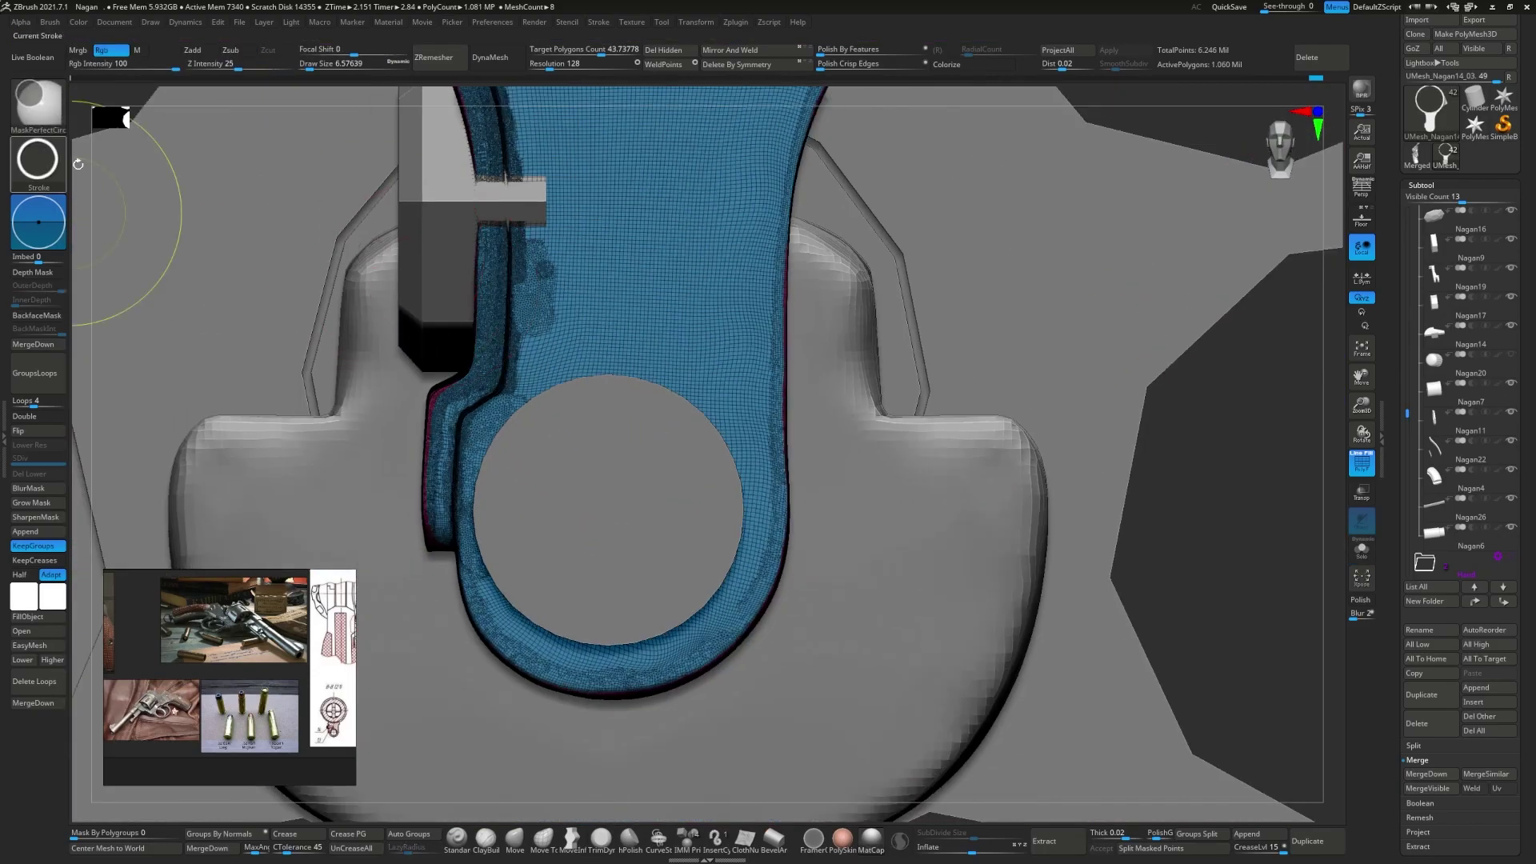
- Mask a perfect circle around the axle hole and invert it so only the disc stays unmasked
{"action": "left_click_drag", "start_coordinate": [605, 510], "coordinate": [724, 654], "text": "ctrl"}
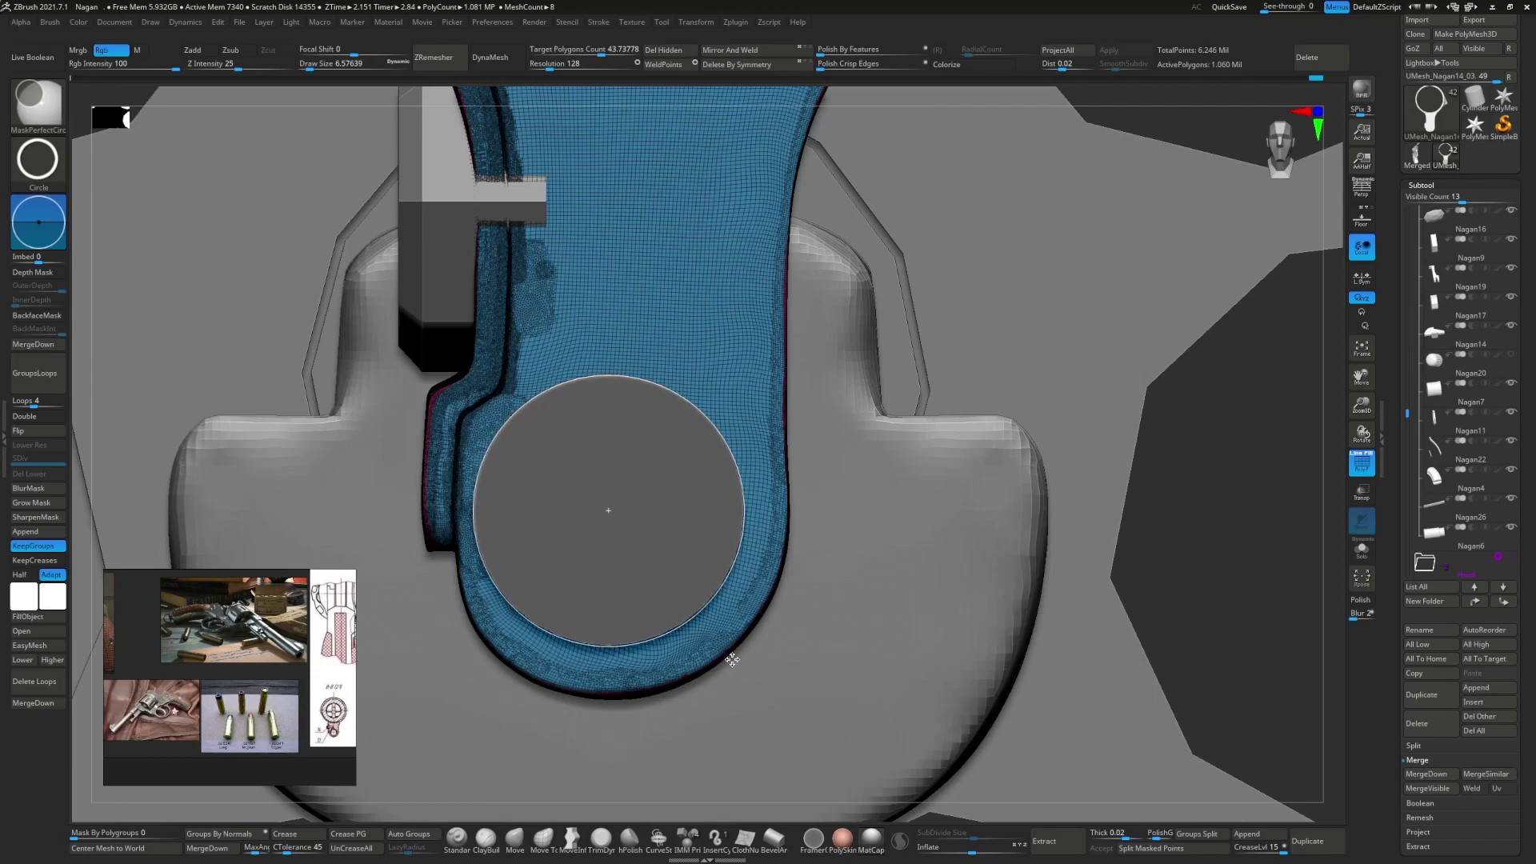
{"action": "left_click_drag", "start_coordinate": [732, 659], "coordinate": [732, 659], "text": "ctrl"}
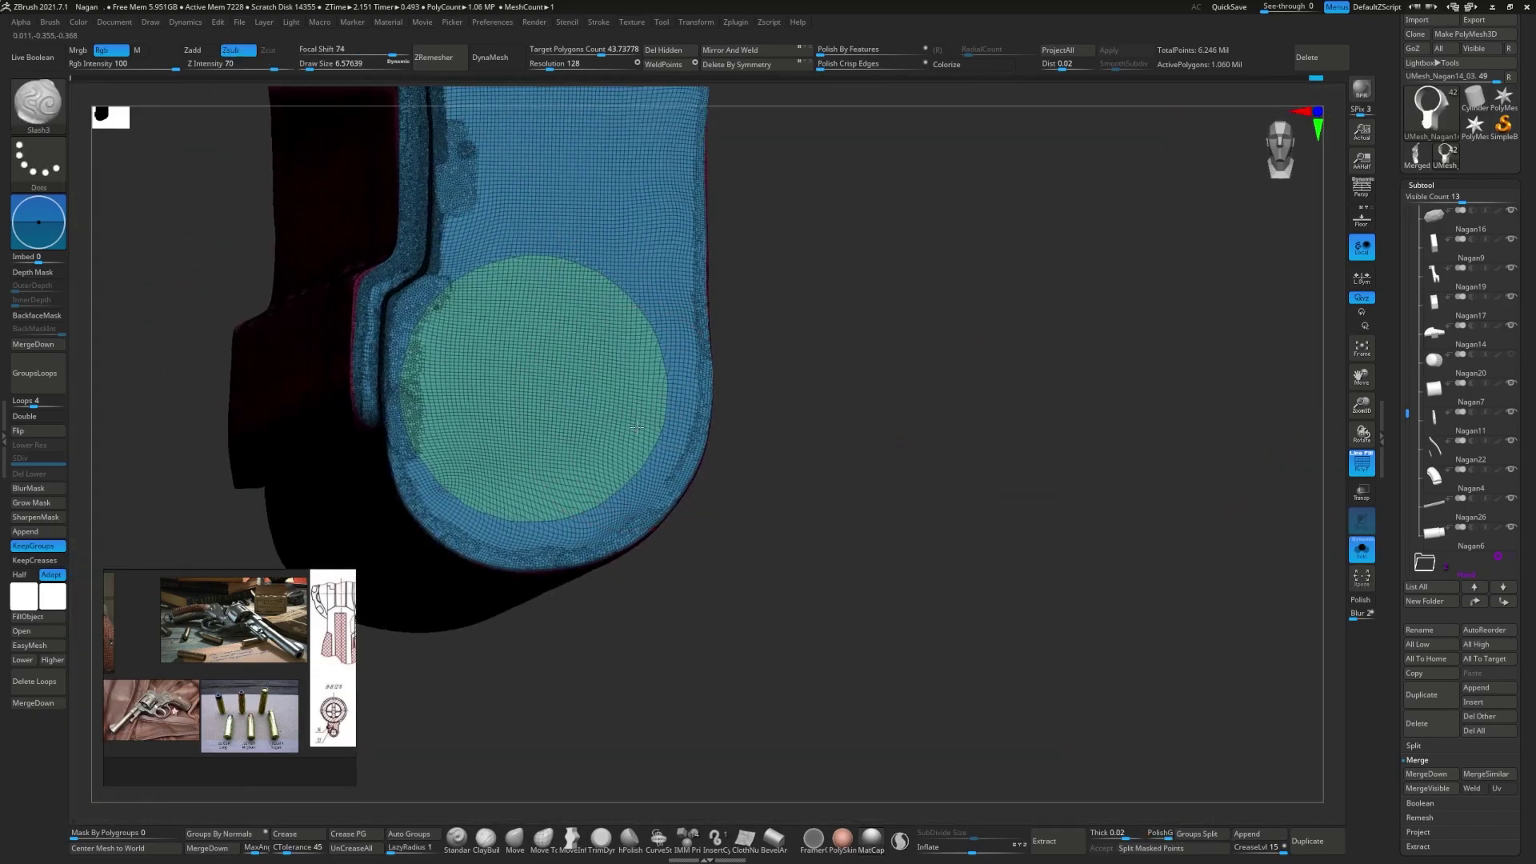
{"action": "mouse_move", "coordinate": [840, 343]}
{"action": "left_mouse_down"}
{"action": "mouse_move", "coordinate": [652, 308]}
{"action": "mouse_move", "coordinate": [459, 376]}
{"action": "left_mouse_up"}
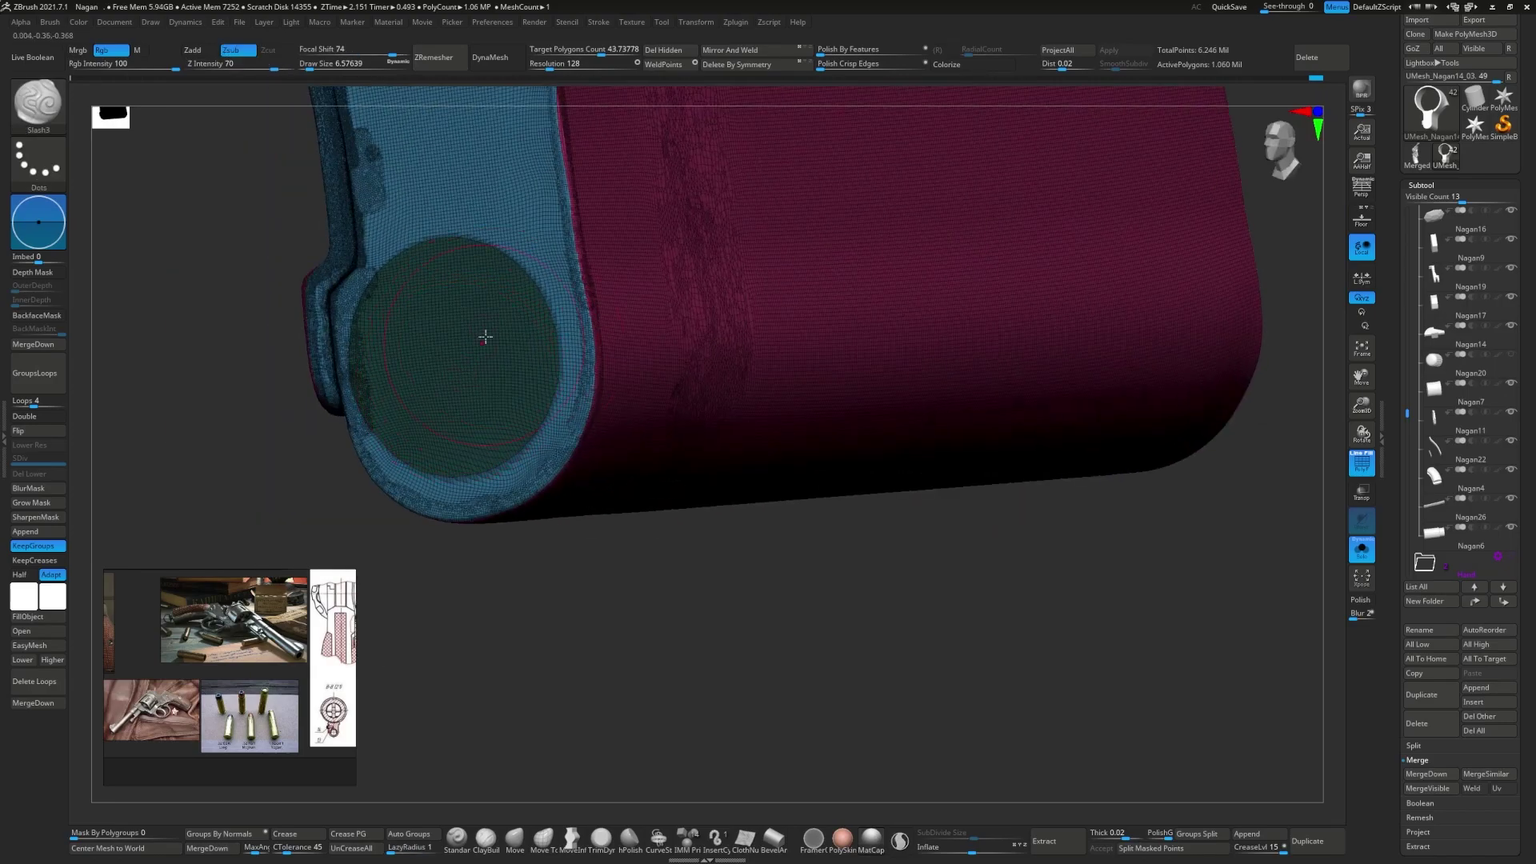
{"action": "left_click", "coordinate": [286, 471], "text": "ctrl"}
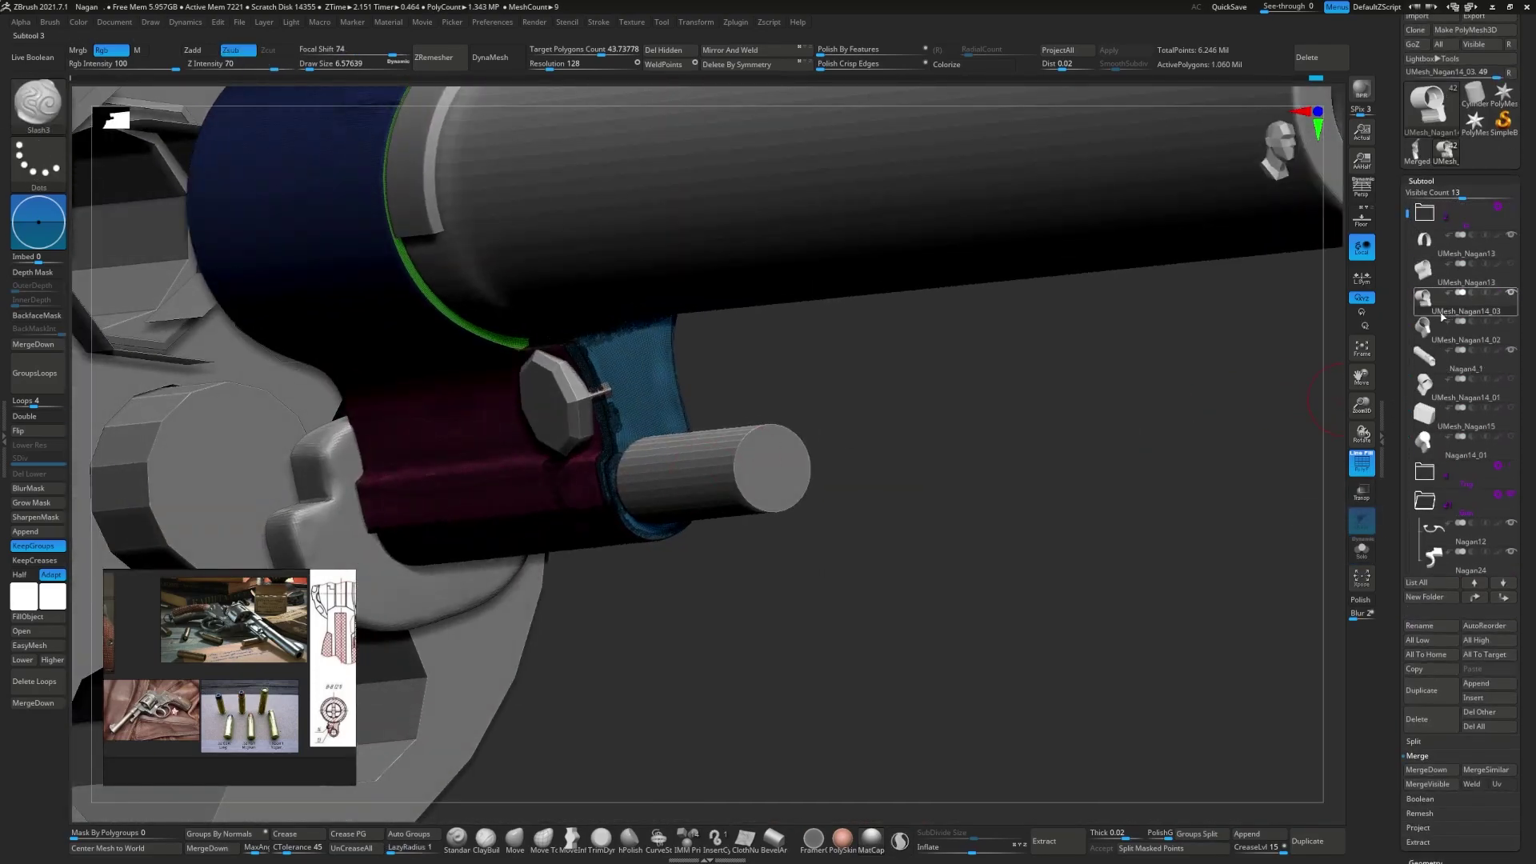
- Put the housing into a new default-named folder and select the ejector rod cylinder
{"action": "left_click", "coordinate": [1466, 313]}
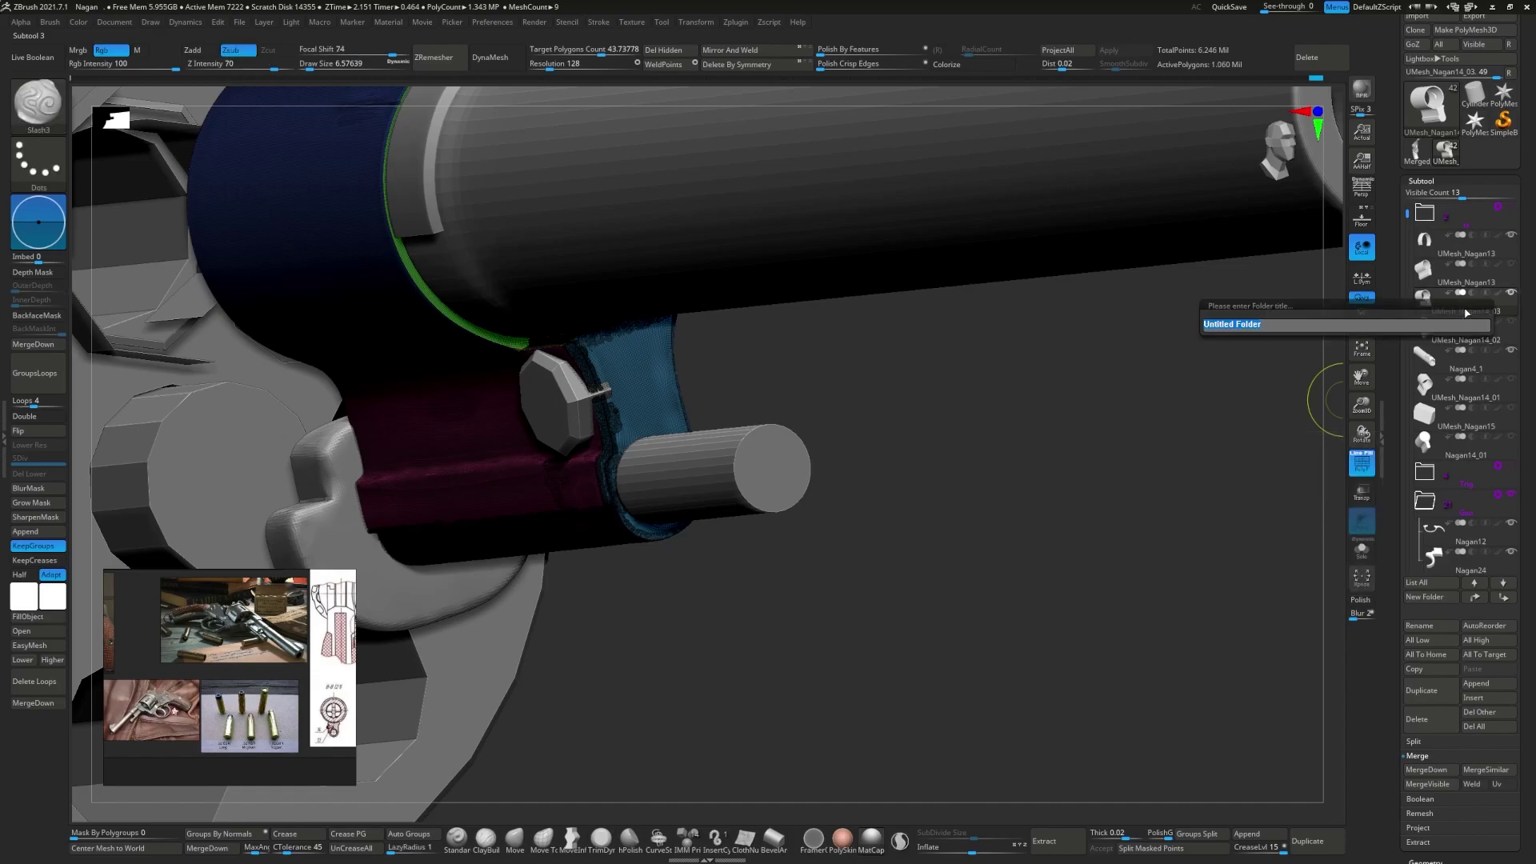
{"action": "key", "text": "Return"}
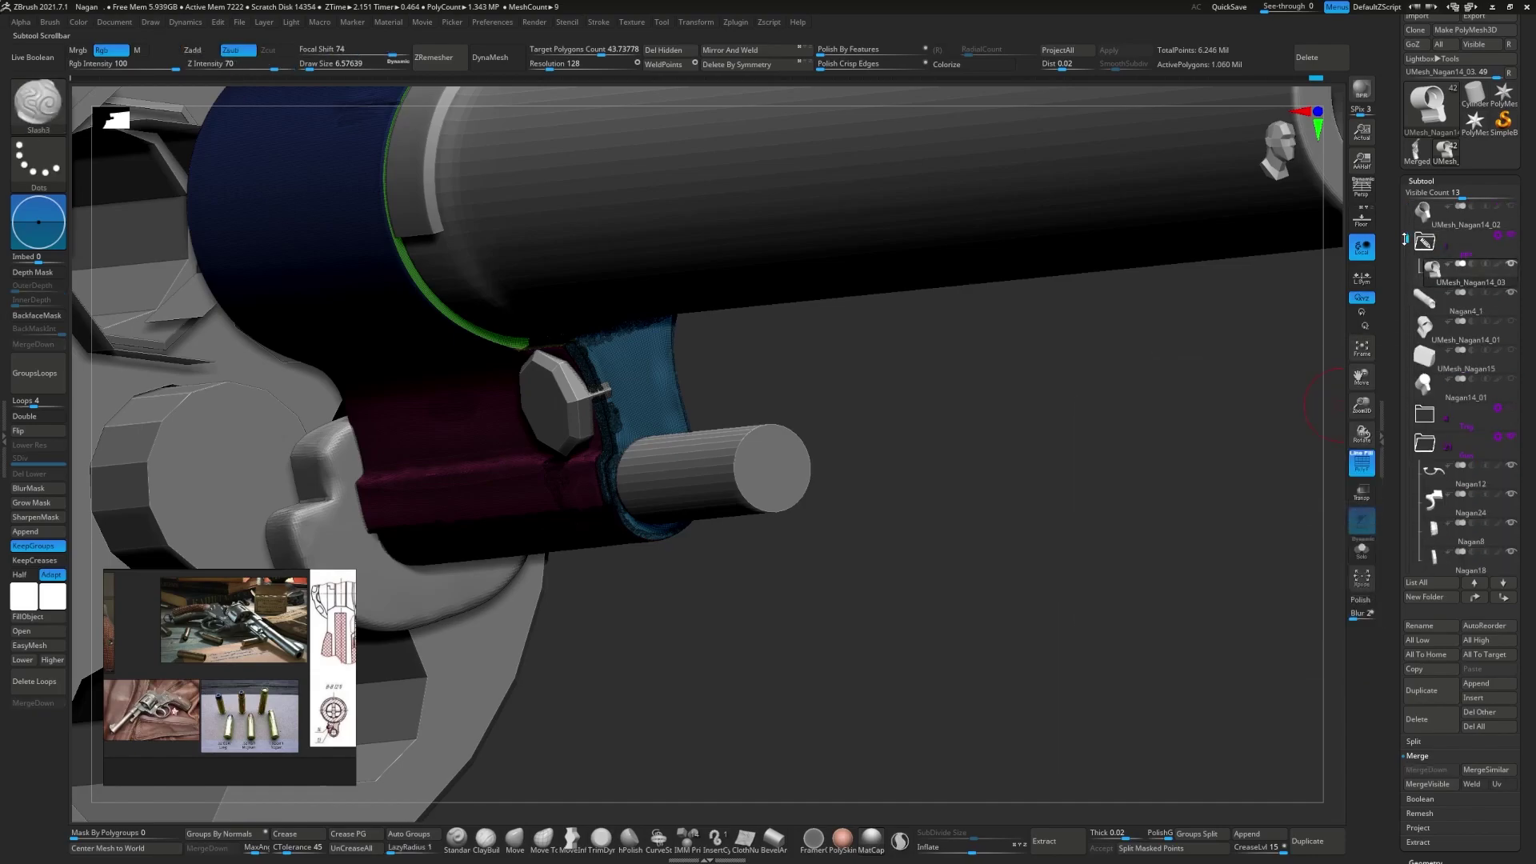
{"action": "key", "text": "Down"}
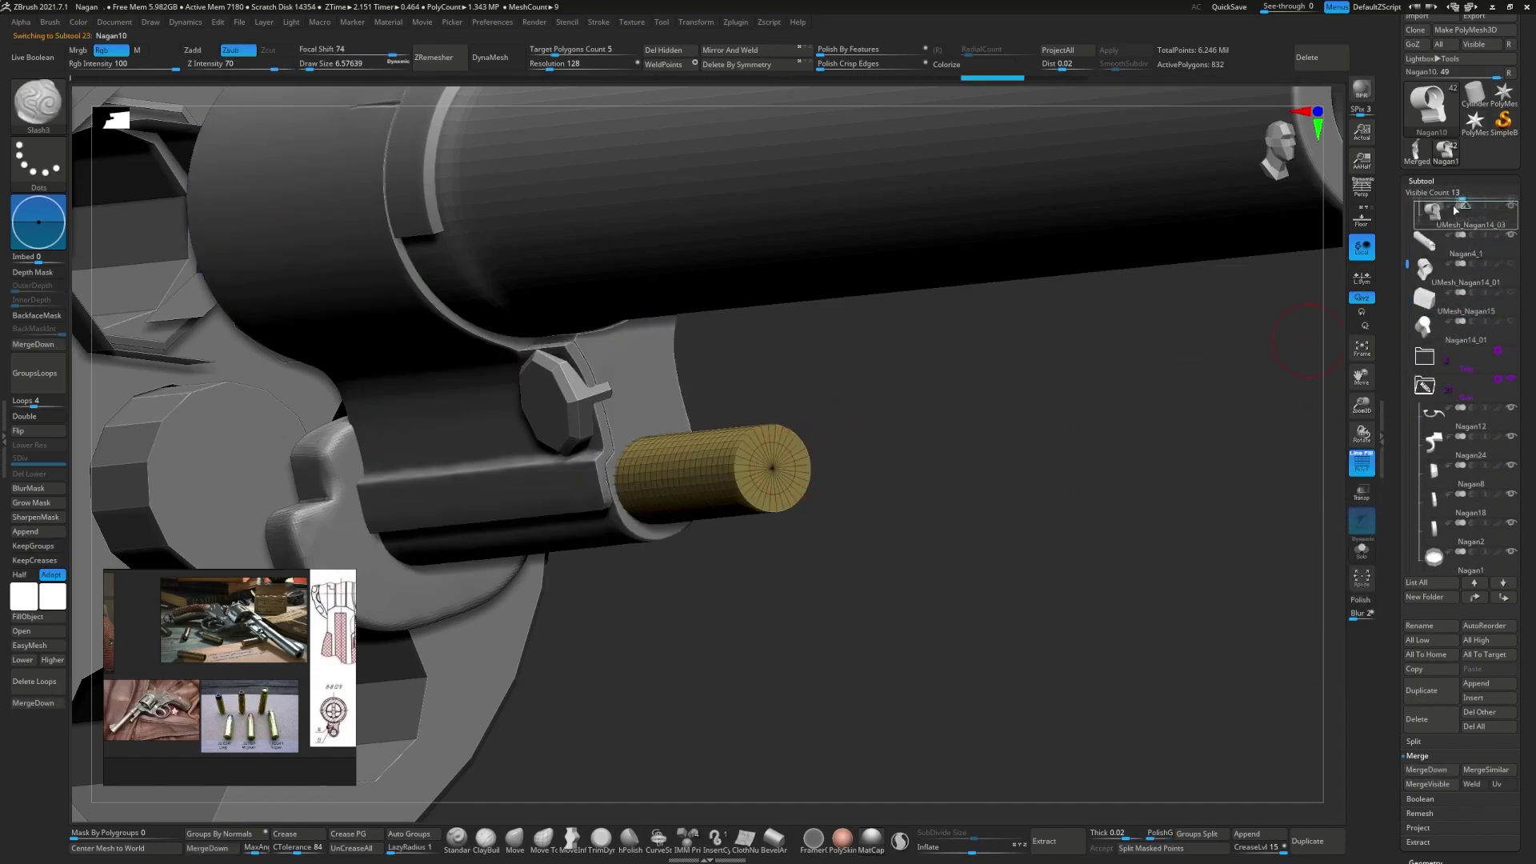
{"action": "mouse_move", "coordinate": [1000, 448]}
{"action": "left_mouse_down"}
{"action": "mouse_move", "coordinate": [601, 466]}
{"action": "mouse_move", "coordinate": [640, 452]}
{"action": "left_mouse_up"}
{"action": "left_click_drag", "start_coordinate": [960, 640], "coordinate": [456, 480], "text": "shift"}
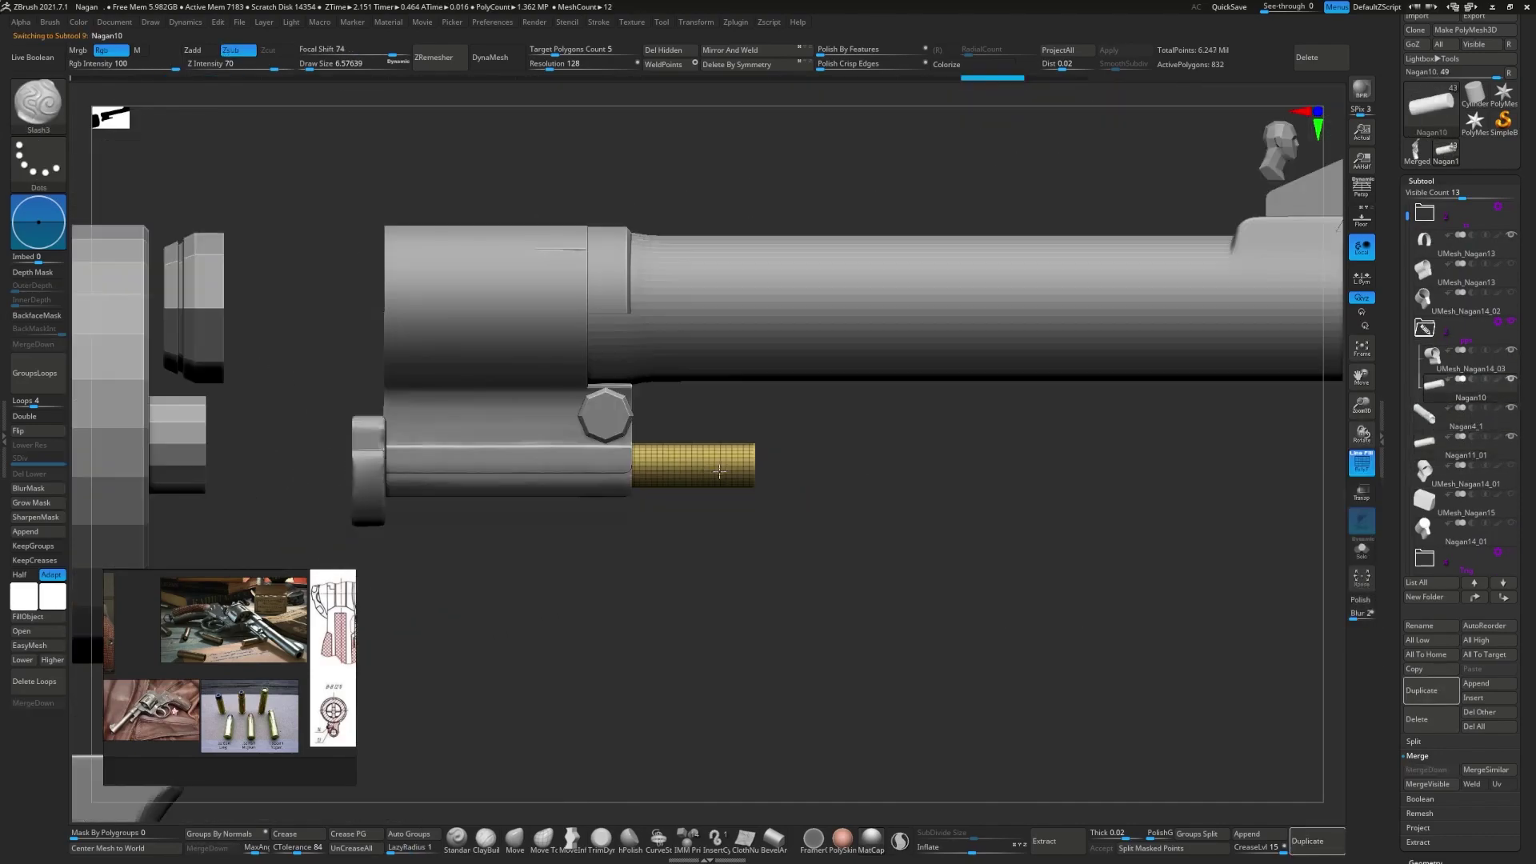
- Turn on Live Boolean and make Nagan10 the active part for Transpose moves
{"action": "key", "text": "w"}
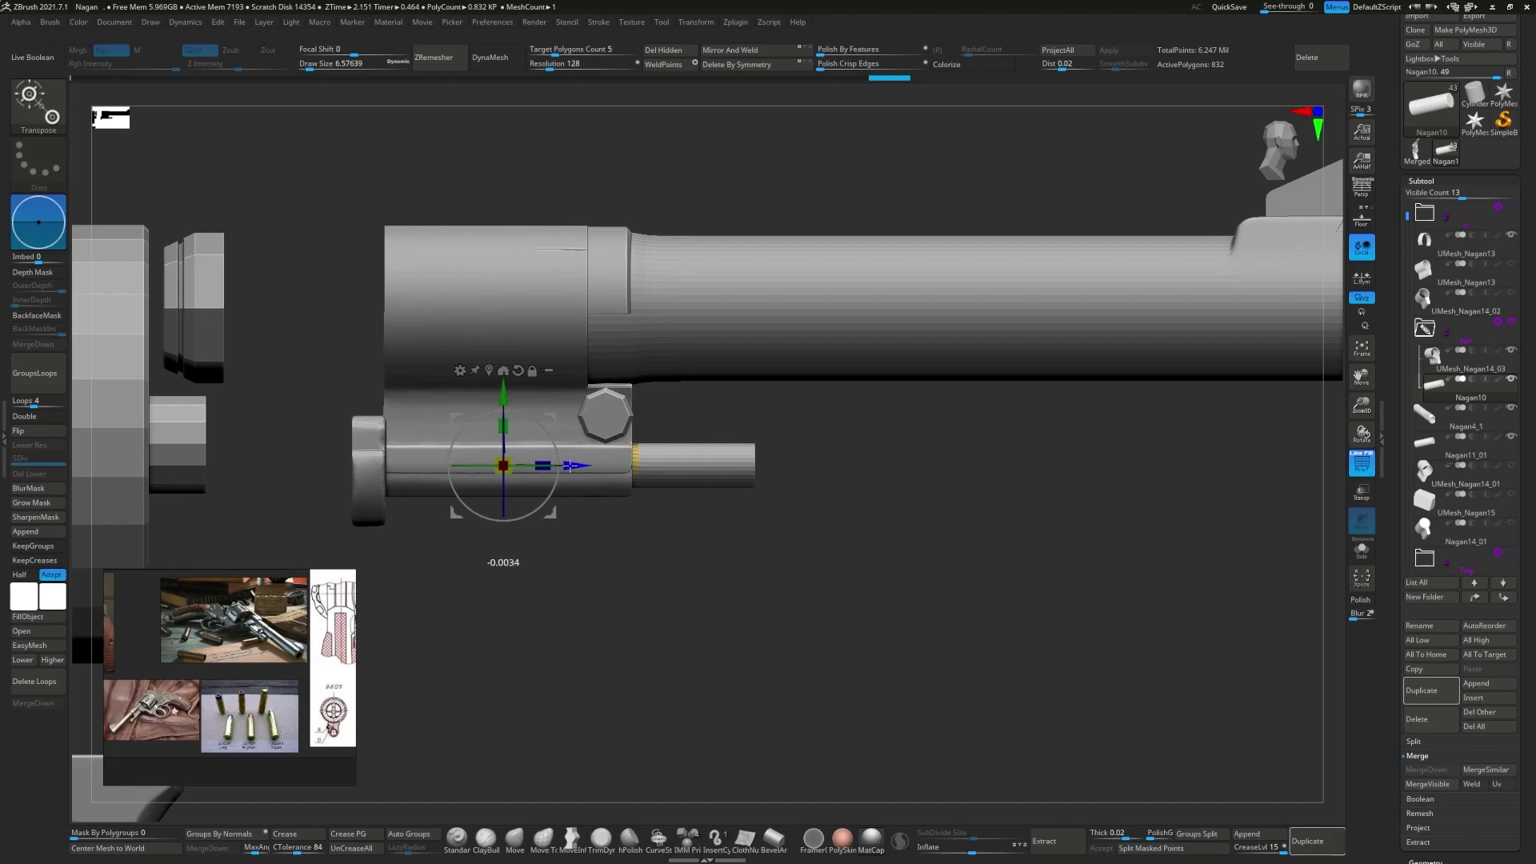
{"action": "left_click", "coordinate": [1364, 493]}
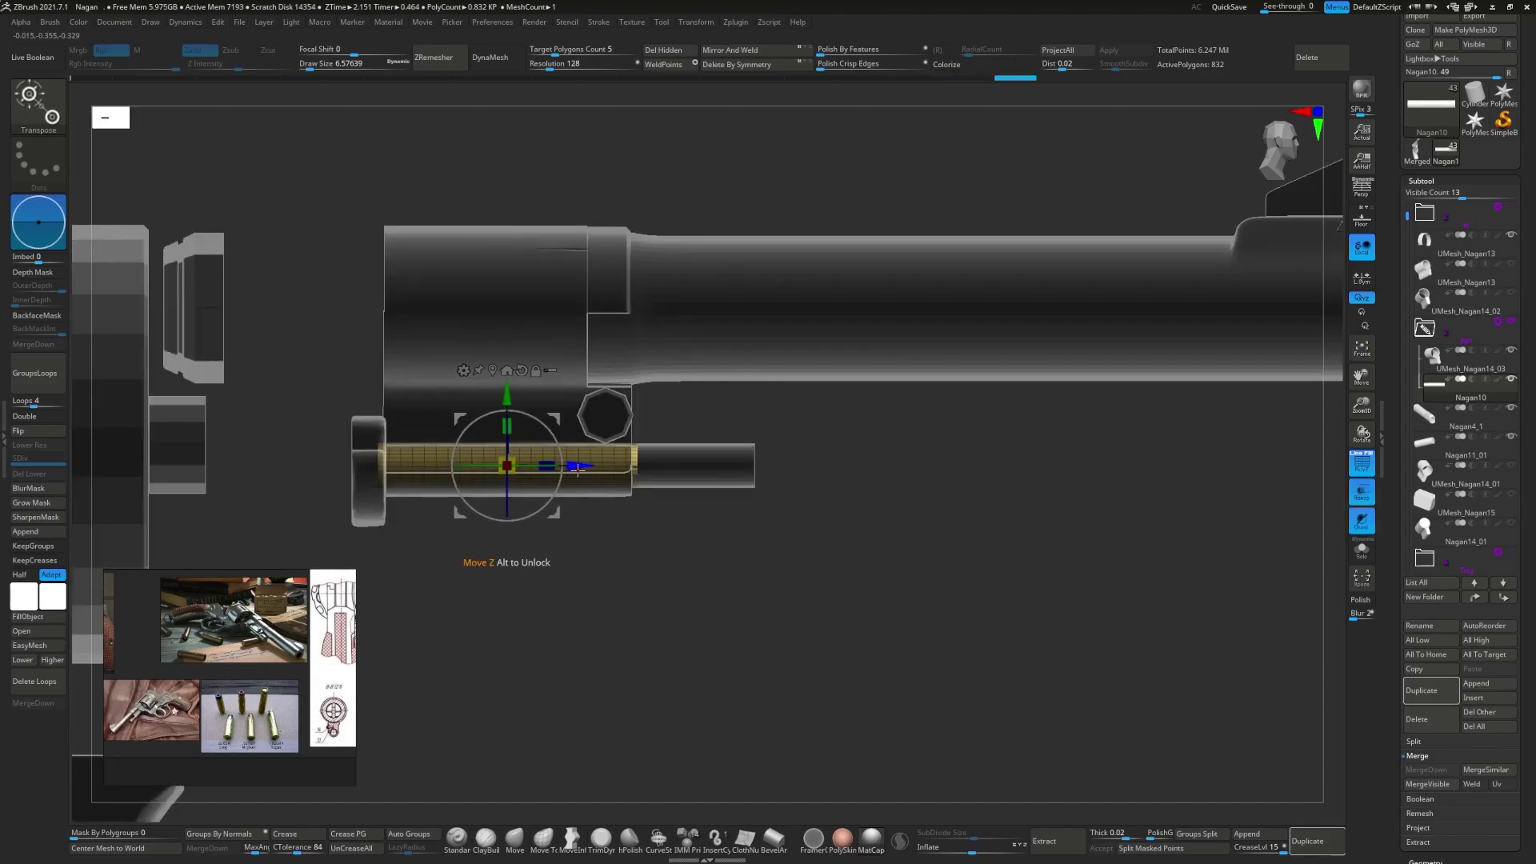
{"action": "left_click", "coordinate": [1363, 494]}
{"action": "left_click", "coordinate": [44, 57]}
{"action": "left_click_drag", "start_coordinate": [800, 600], "coordinate": [721, 439]}
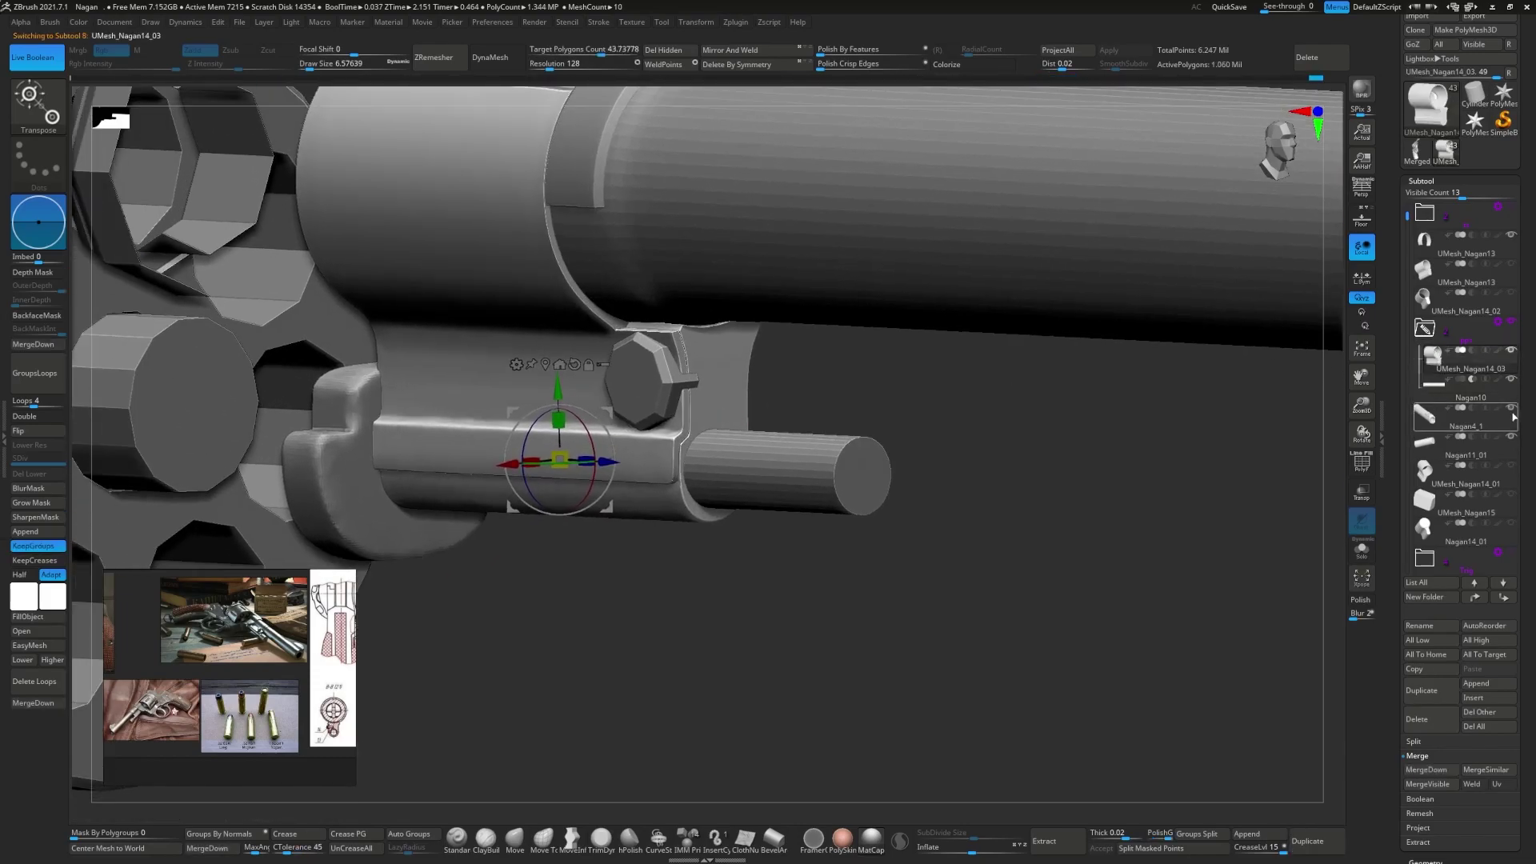
{"action": "left_click", "coordinate": [1464, 398]}
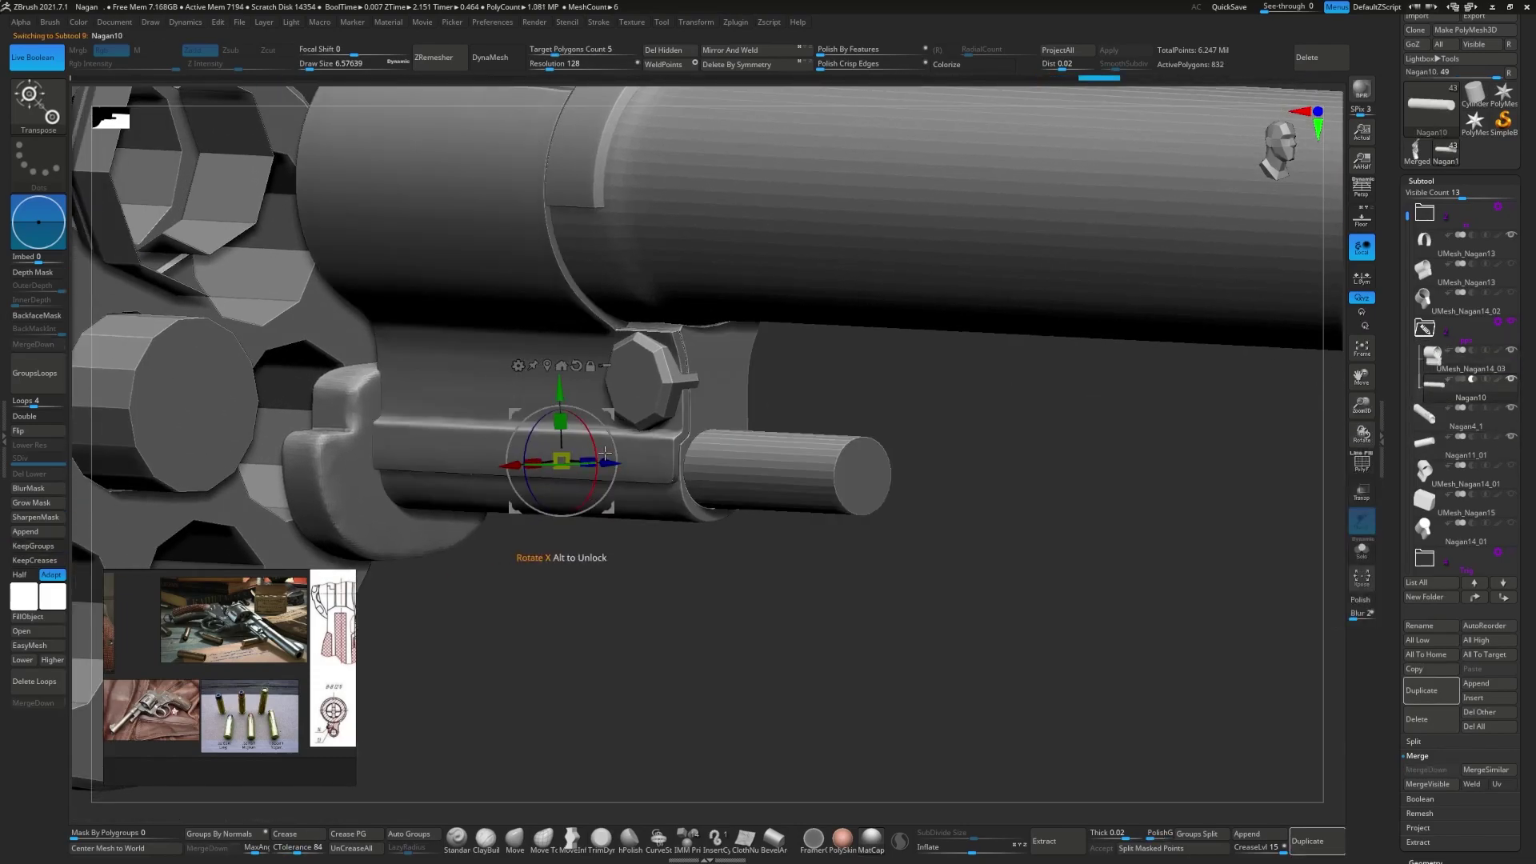
{"action": "scroll", "coordinate": [604, 454], "scroll_direction": "up", "scroll_amount": 5}
- Try subdividing the Nagan10 rod, undo it, and return to a straight side view
{"action": "left_click_drag", "start_coordinate": [641, 464], "coordinate": [599, 550]}
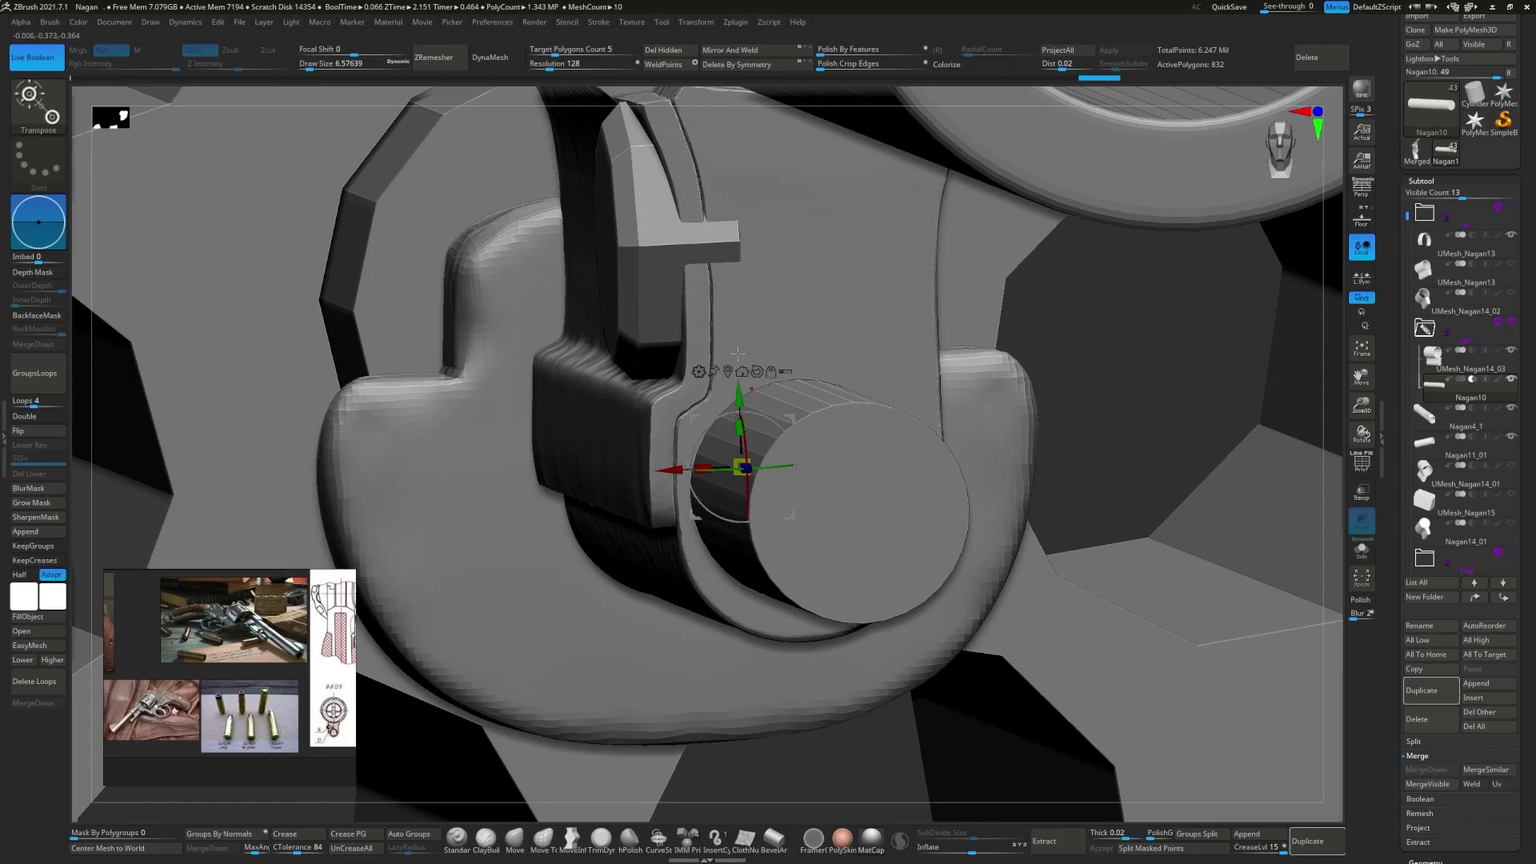
{"action": "key", "text": "ctrl+d"}
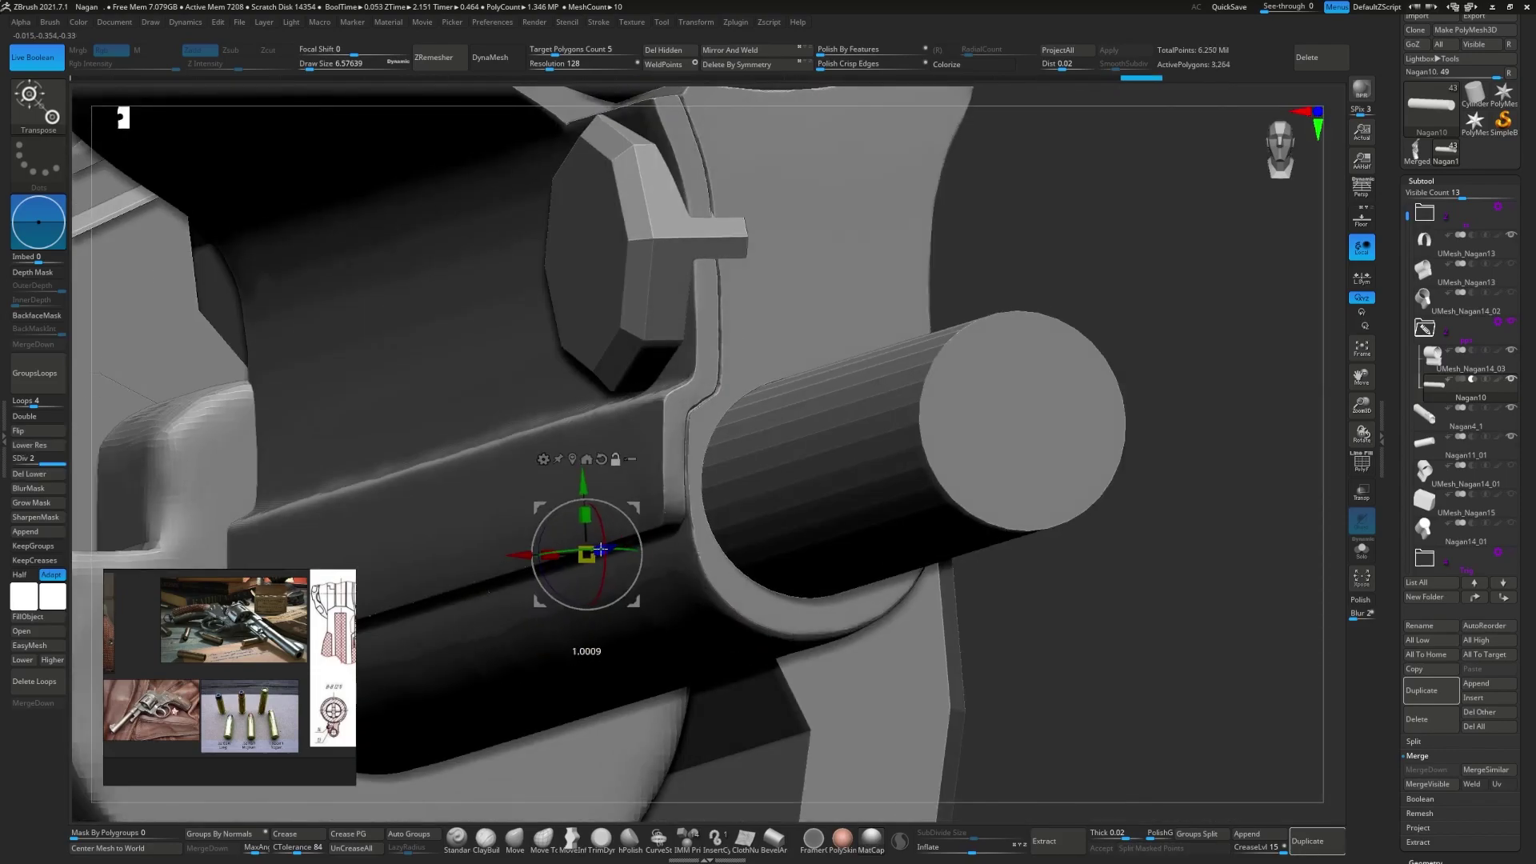
{"action": "left_click", "coordinate": [1362, 549]}
{"action": "key", "text": "ctrl+z"}
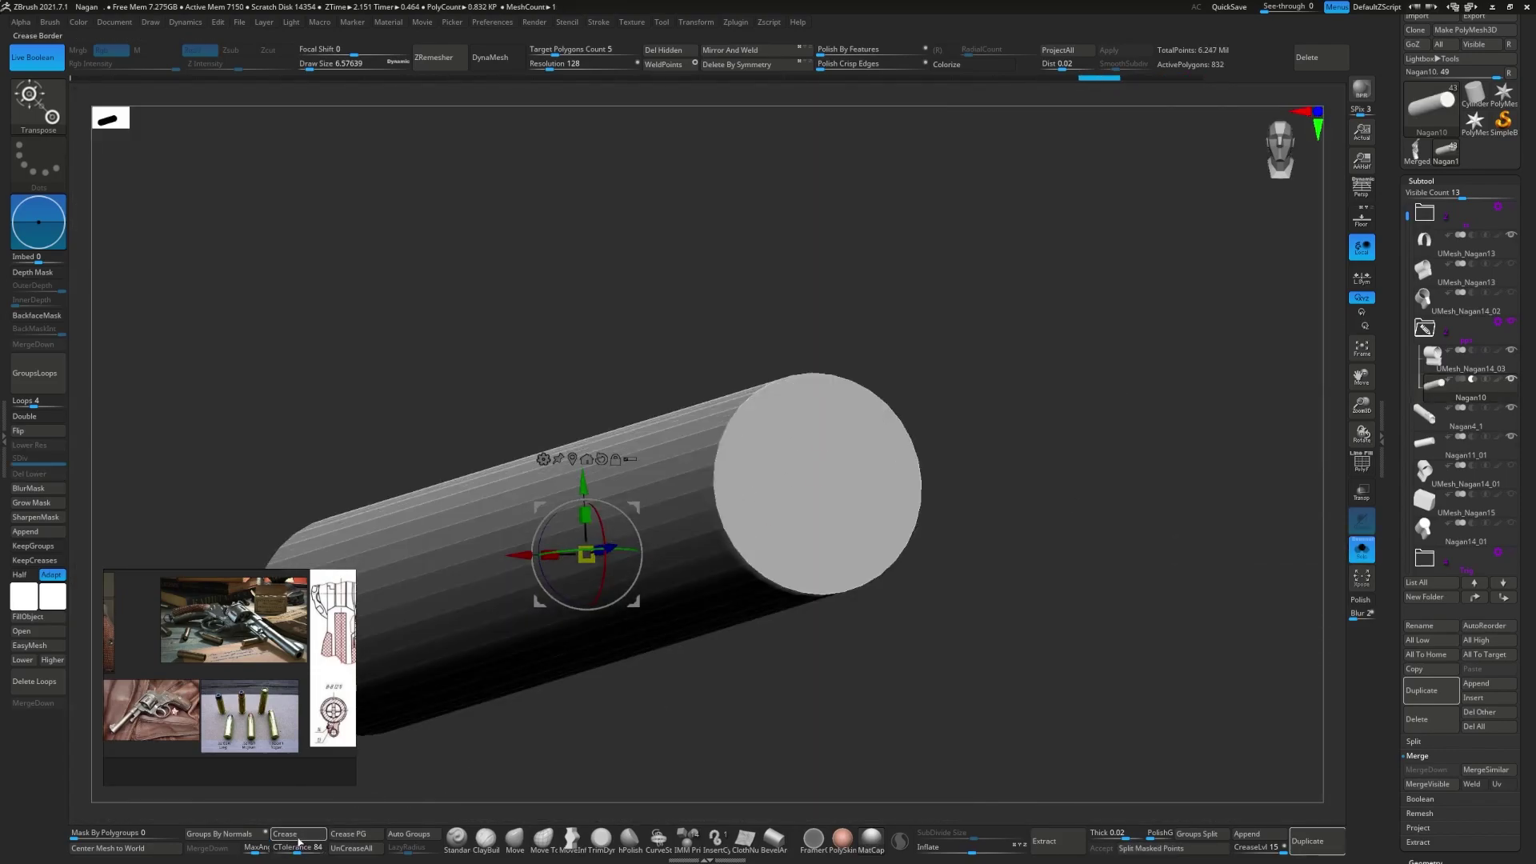
{"action": "left_click", "coordinate": [1361, 549]}
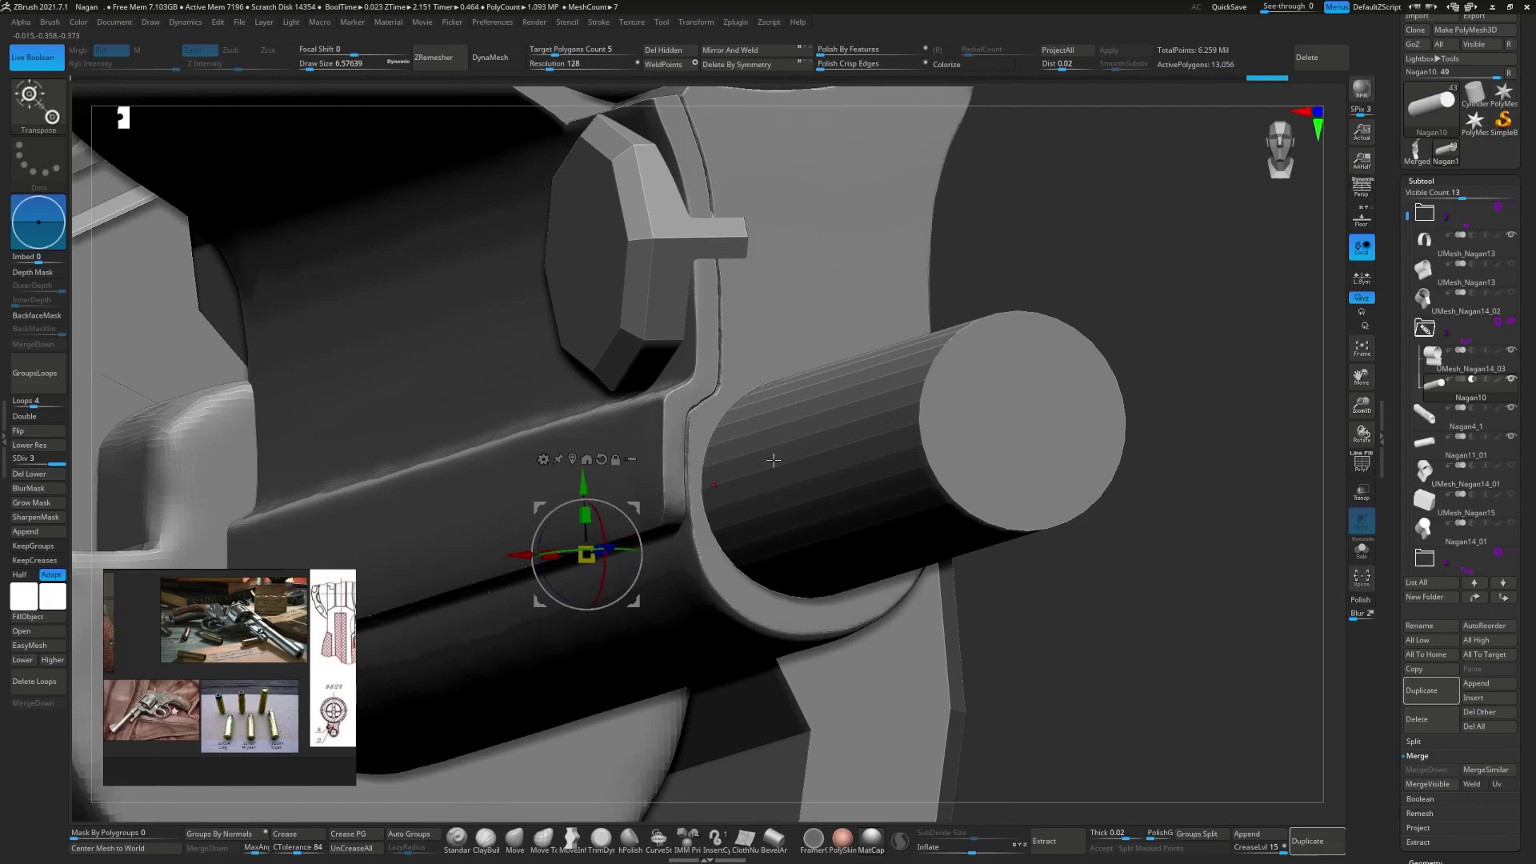
{"action": "left_click_drag", "start_coordinate": [773, 459], "coordinate": [1248, 504]}
{"action": "left_click_drag", "start_coordinate": [790, 480], "coordinate": [880, 584], "text": "shift"}
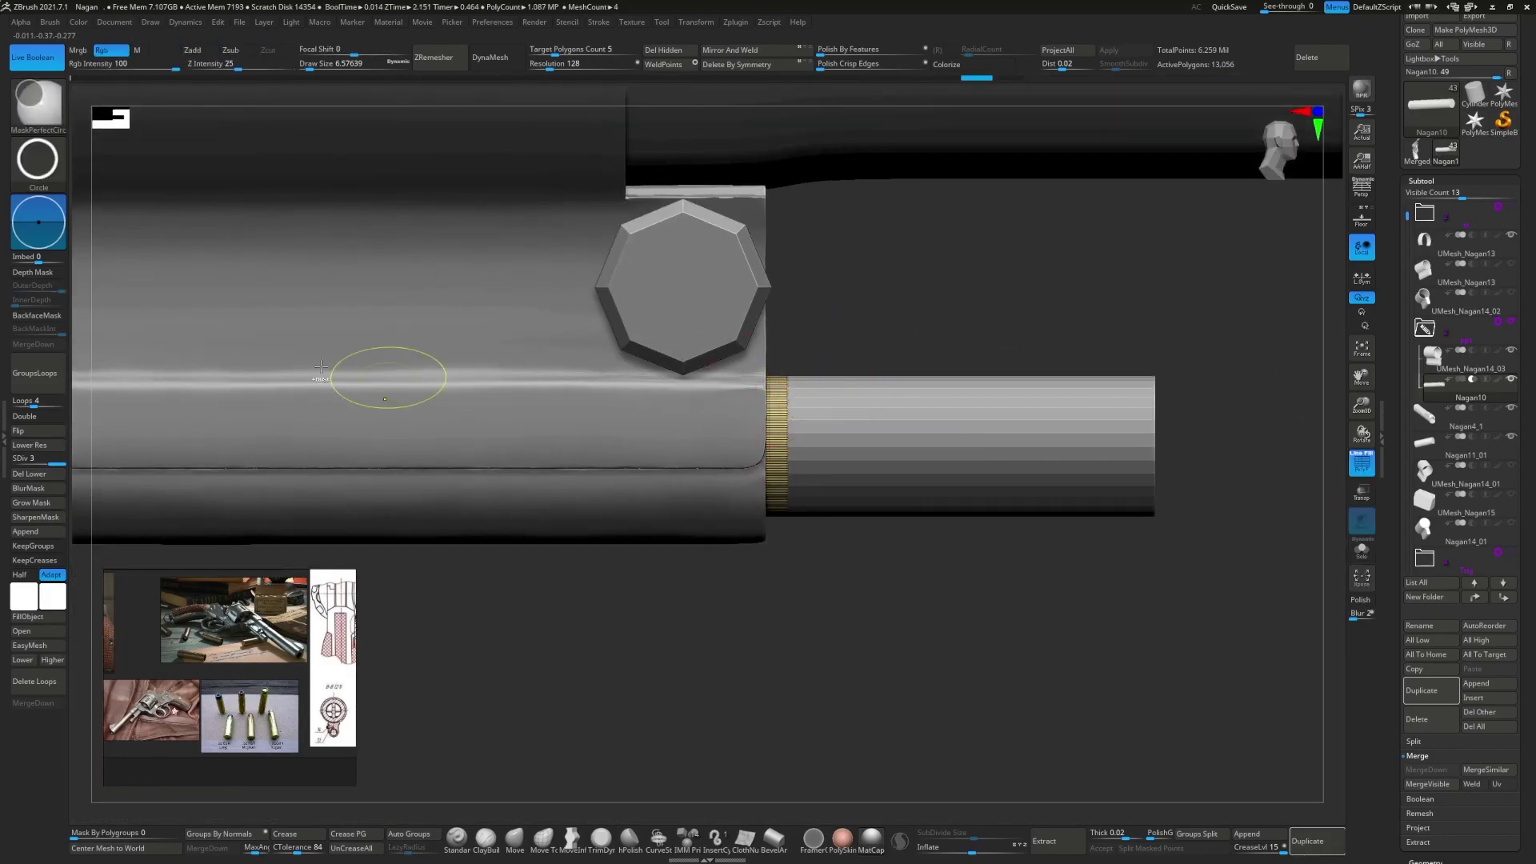
{"action": "left_click_drag", "start_coordinate": [936, 307], "coordinate": [764, 586], "text": "ctrl+alt+shift"}
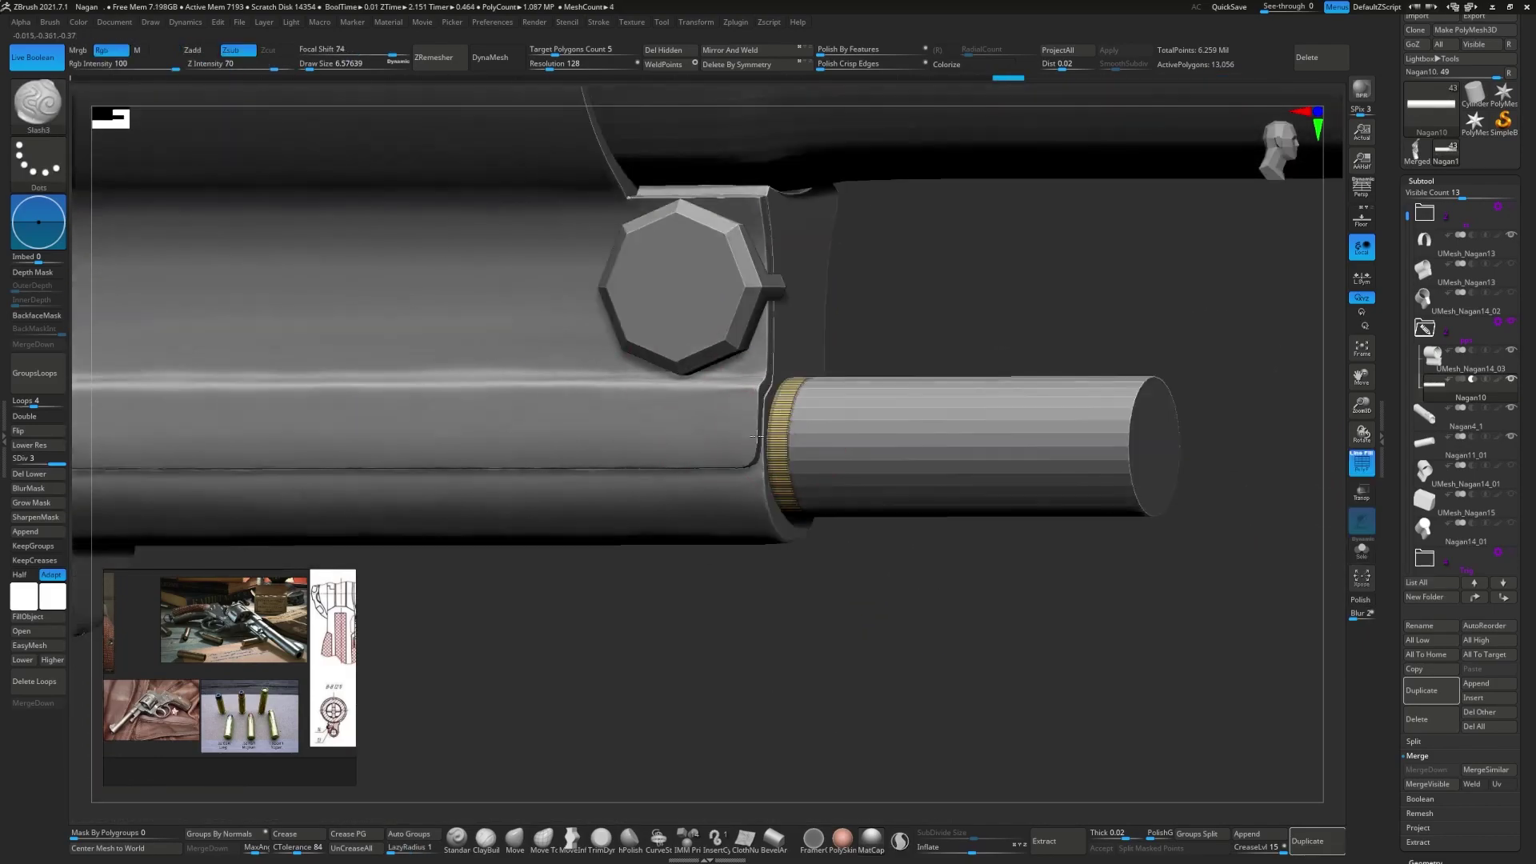
{"action": "key", "text": "w"}
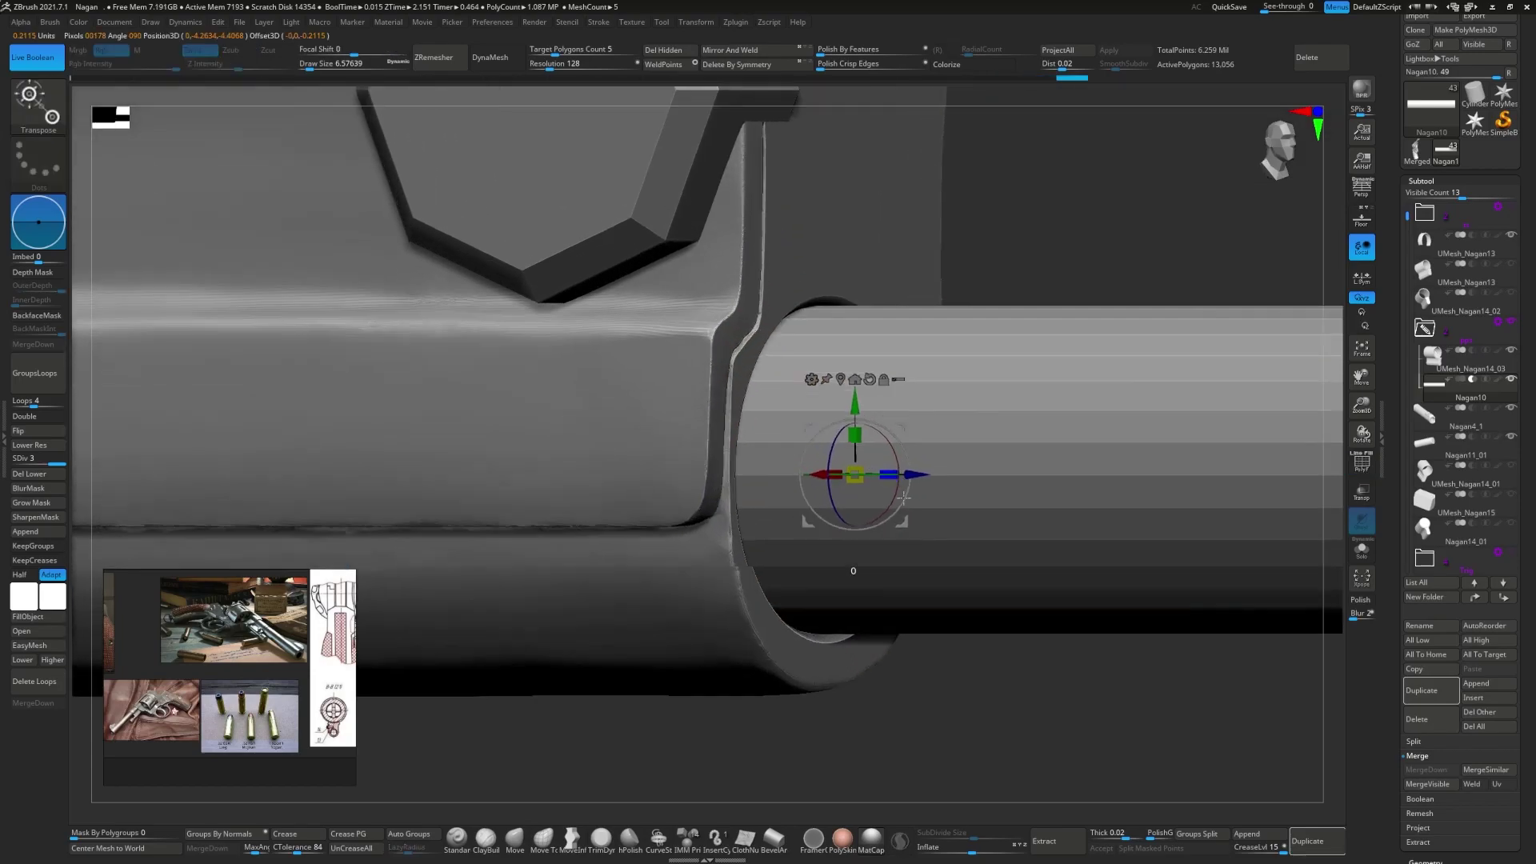
{"action": "left_click_drag", "start_coordinate": [844, 463], "coordinate": [984, 480]}
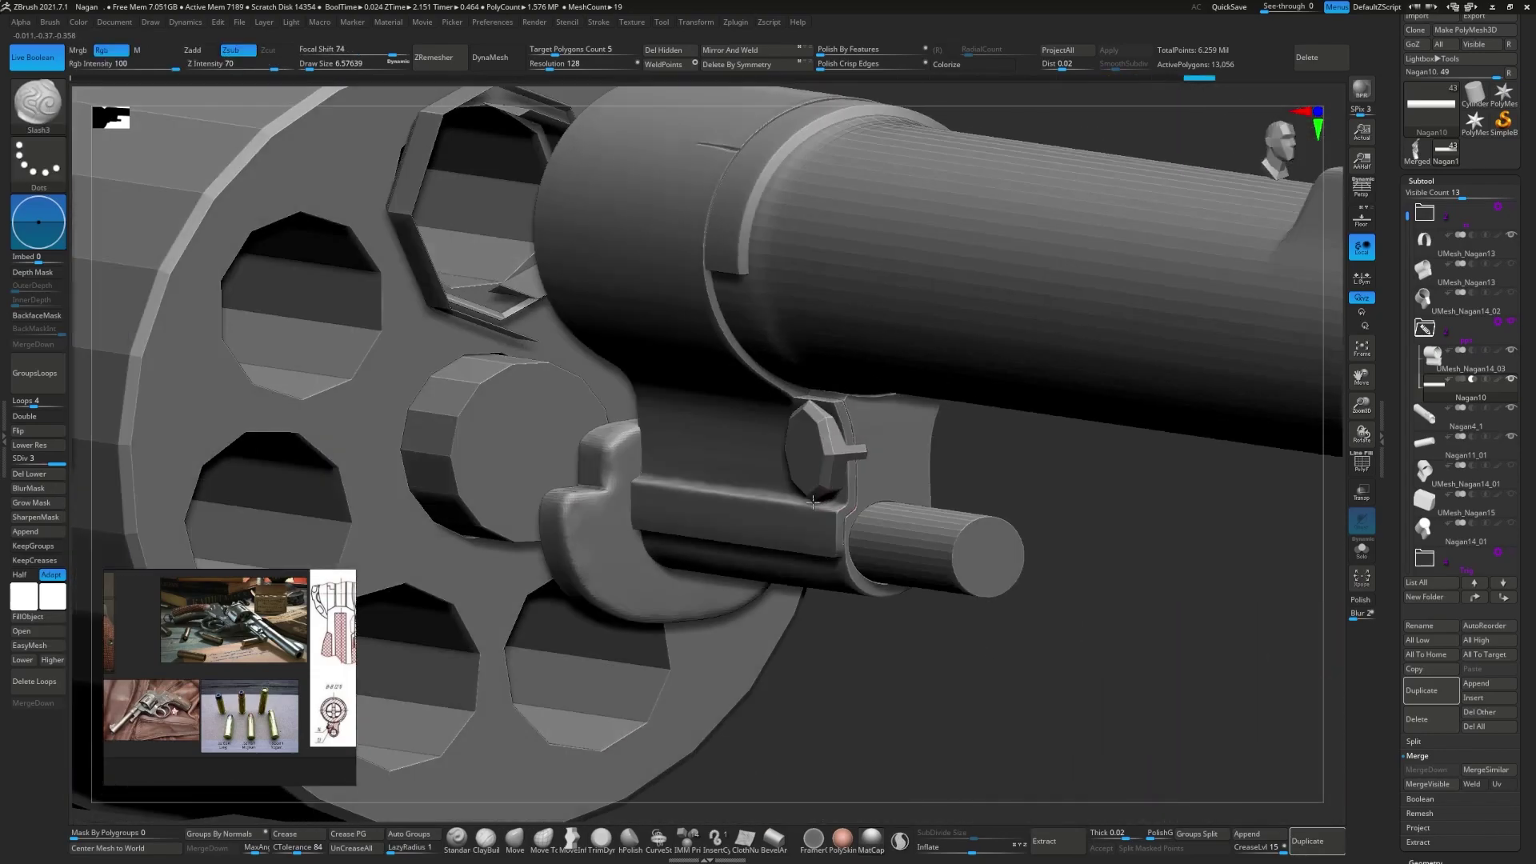
{"action": "right_click_drag", "start_coordinate": [813, 501], "coordinate": [1275, 525]}
{"action": "key", "text": "shift+f"}
{"action": "left_click", "coordinate": [1361, 549]}
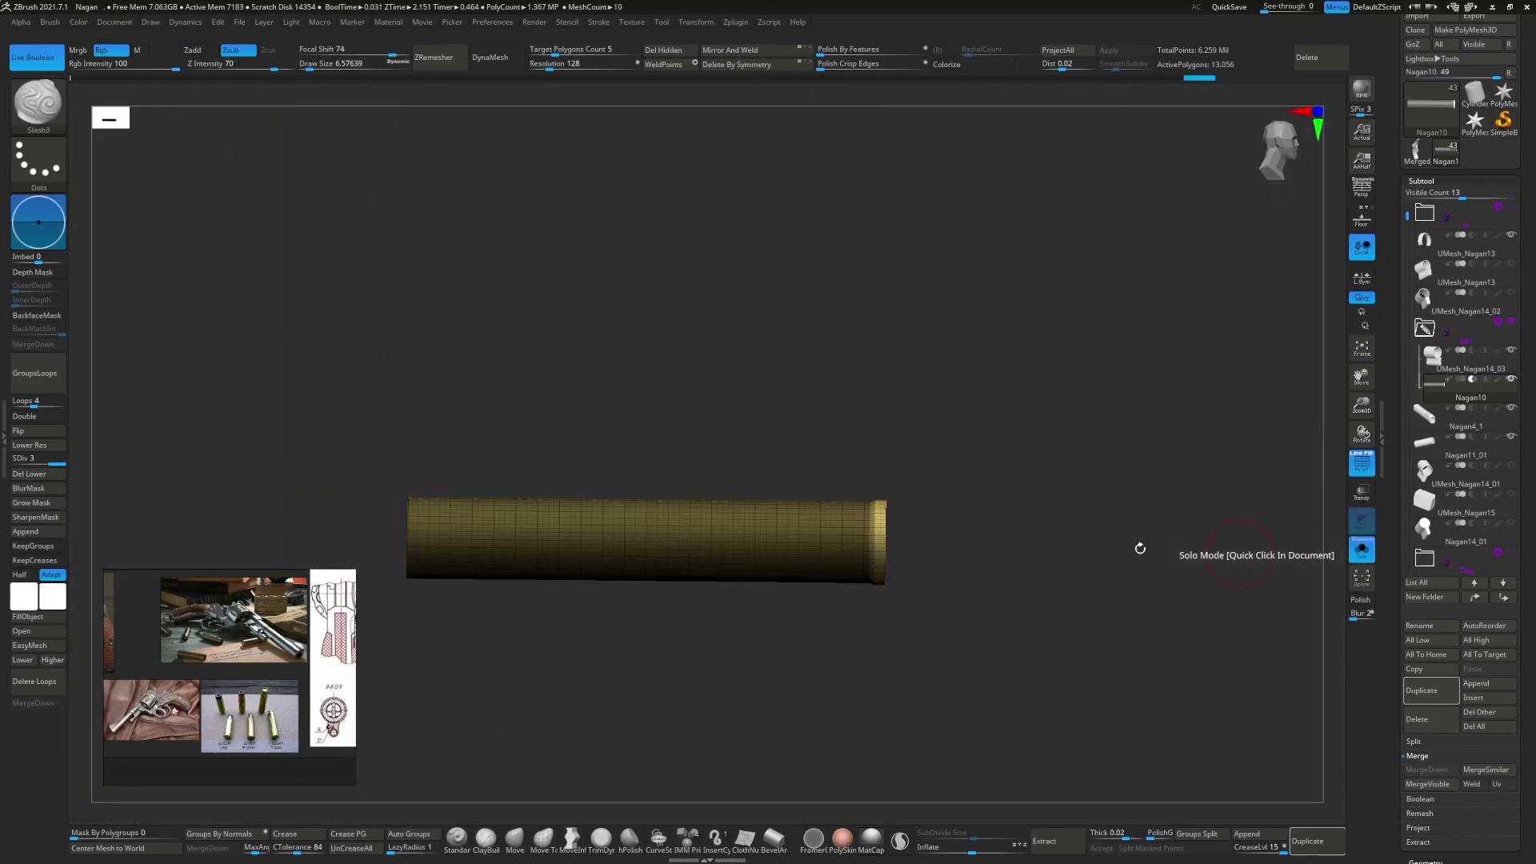
{"action": "right_click_drag", "start_coordinate": [1140, 548], "coordinate": [893, 489], "text": "alt"}
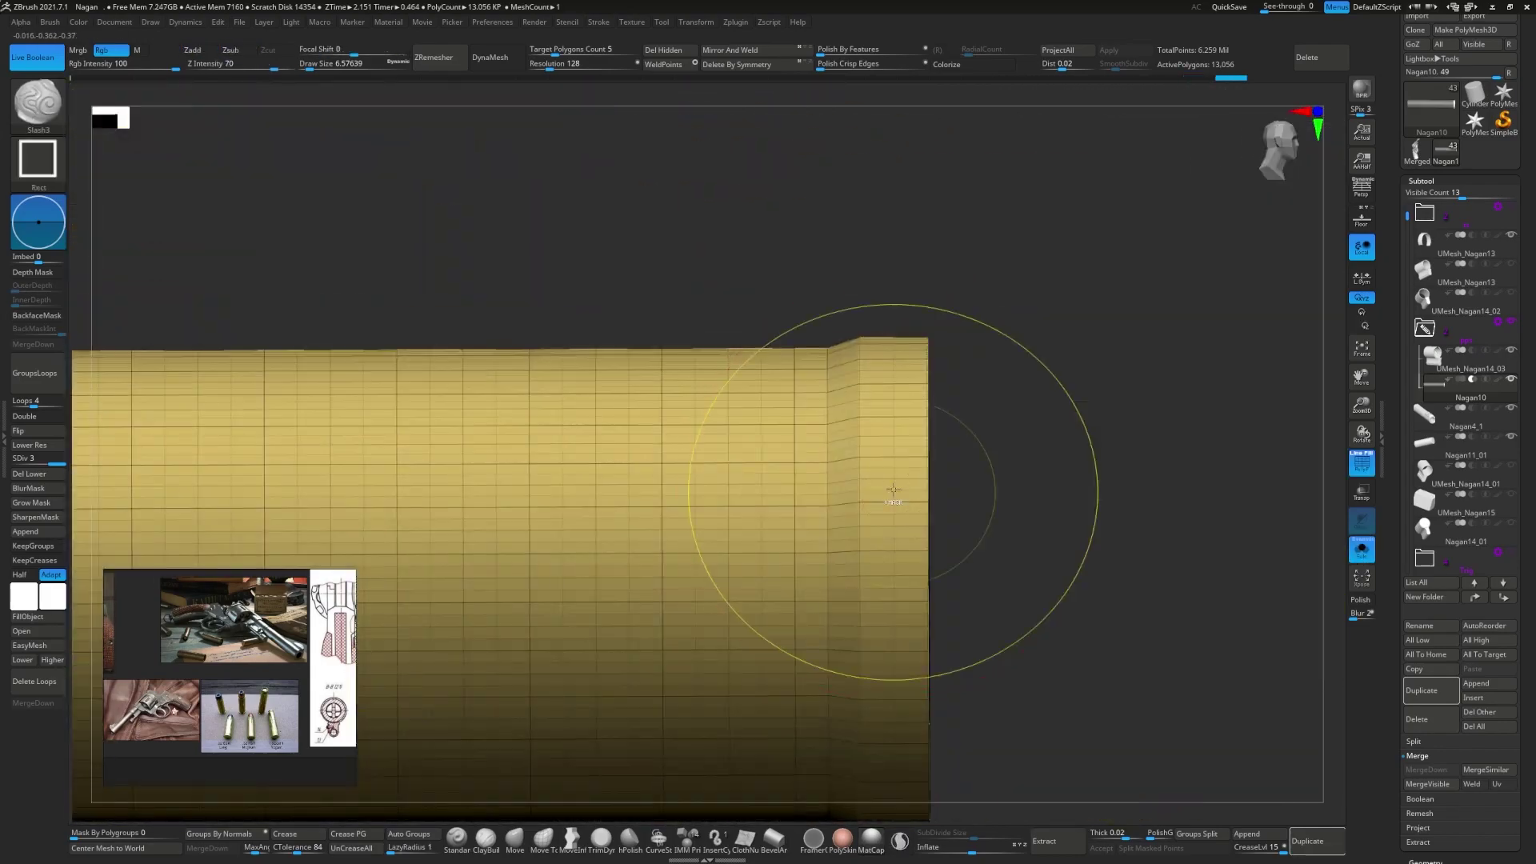
{"action": "left_click_drag", "start_coordinate": [538, 362], "coordinate": [1047, 627], "text": "ctrl+alt+shift"}
{"action": "key", "text": "w"}
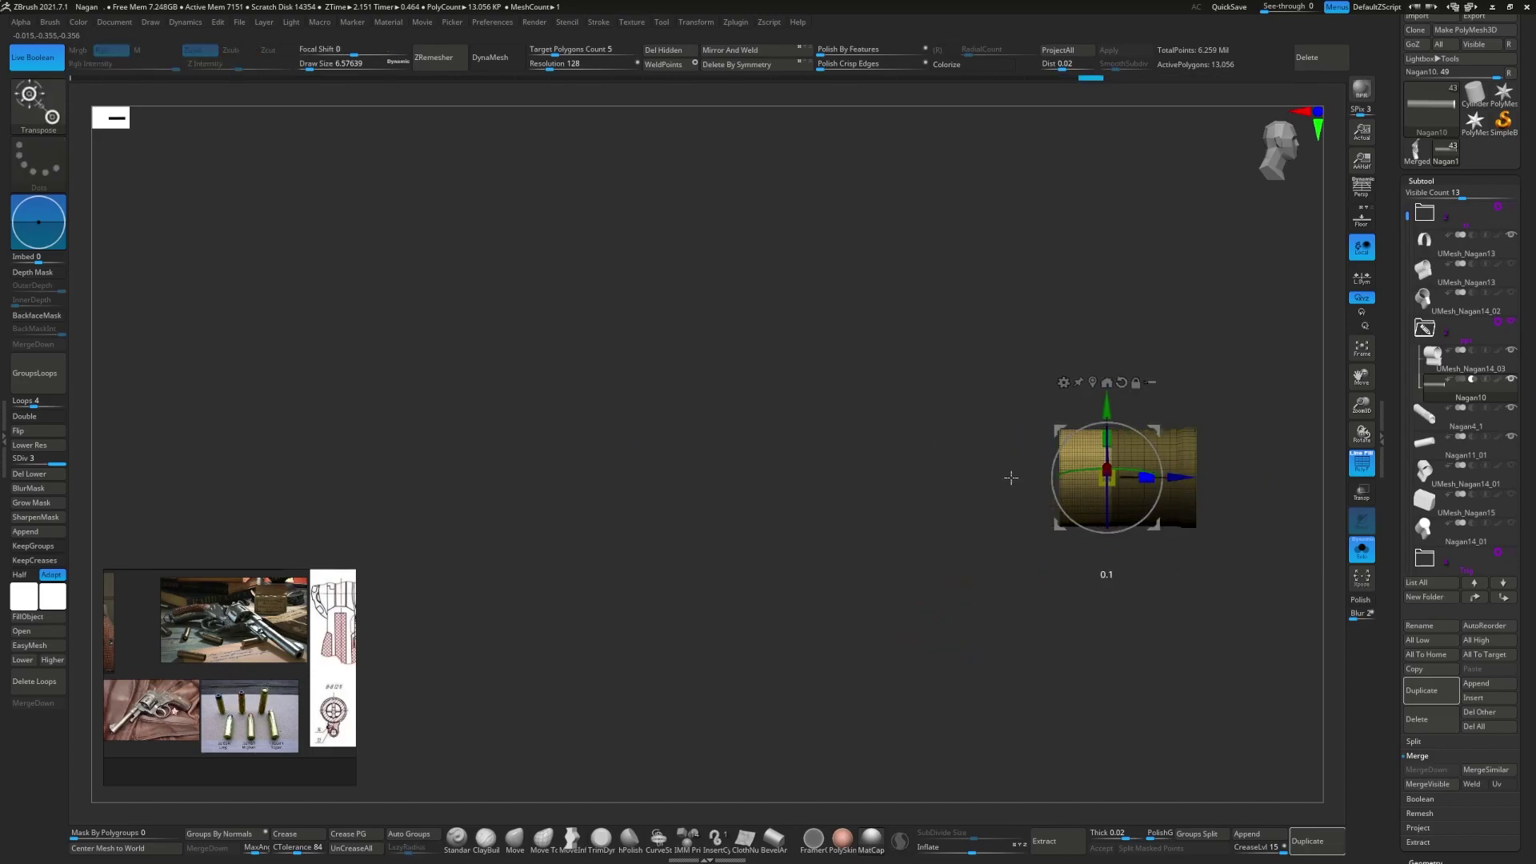
{"action": "key", "text": "q"}
{"action": "key", "text": "shift+f"}
{"action": "left_click", "coordinate": [1362, 549]}
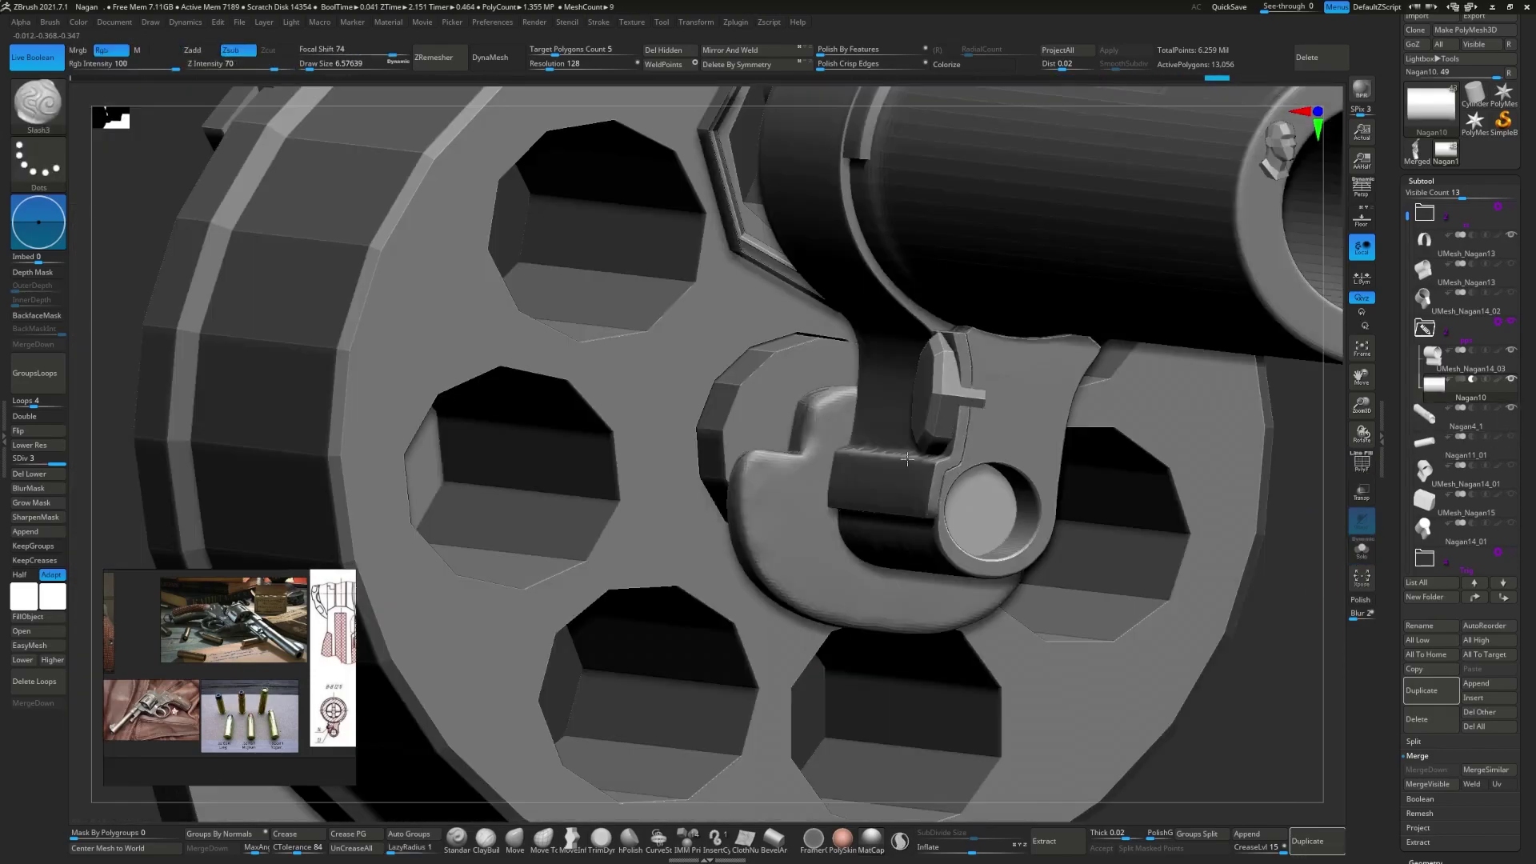
{"action": "right_click_drag", "start_coordinate": [1248, 624], "coordinate": [1120, 560]}
- Merge the housing folder with Make Boolean Mesh and outline a trim area on the ring seam
{"action": "left_click", "coordinate": [1425, 328]}
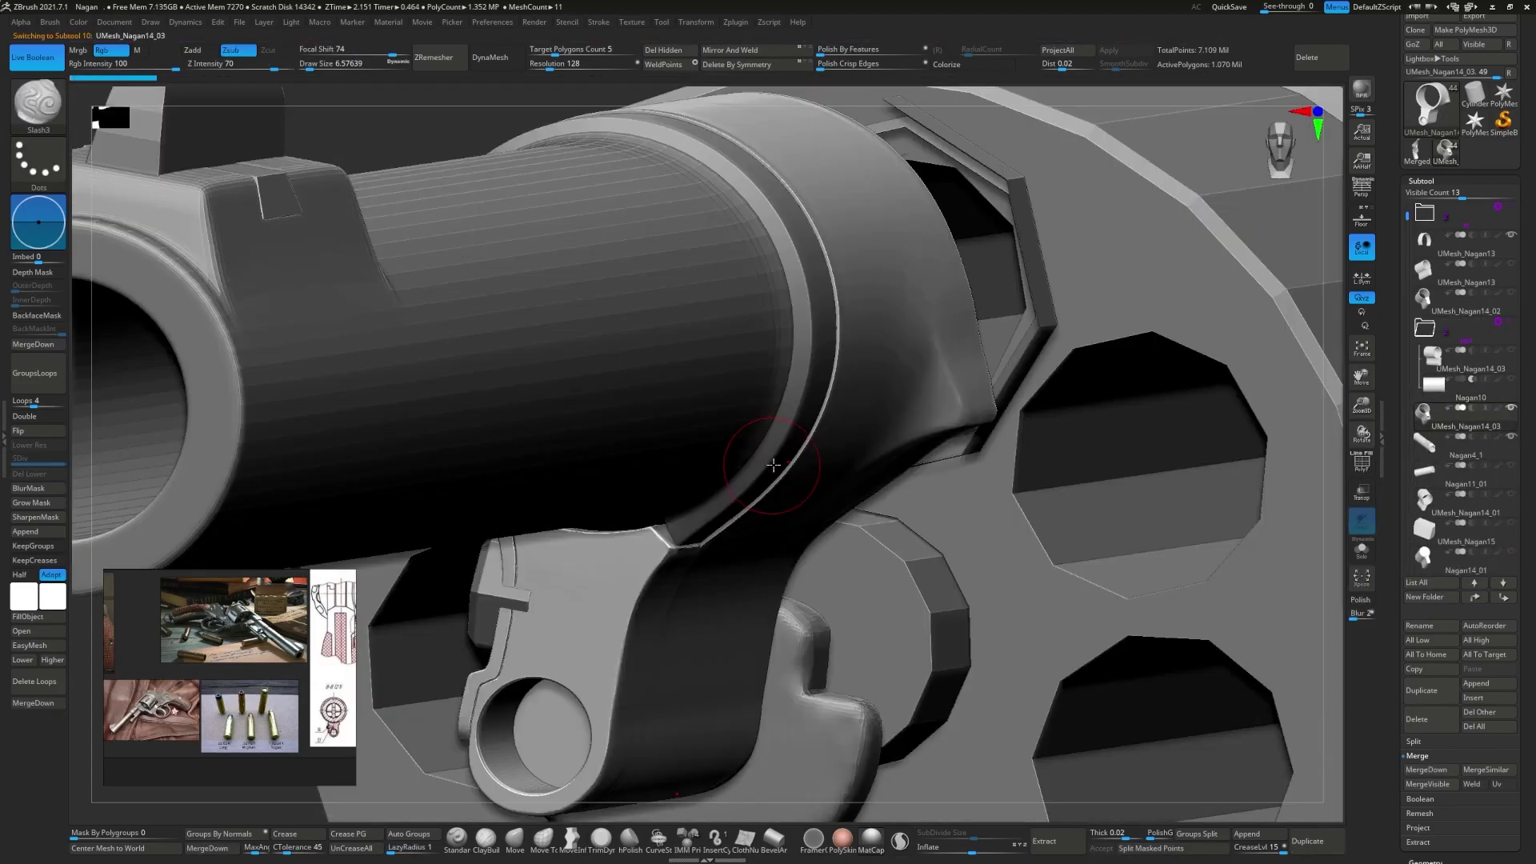
{"action": "right_click_drag", "start_coordinate": [773, 464], "coordinate": [639, 824]}
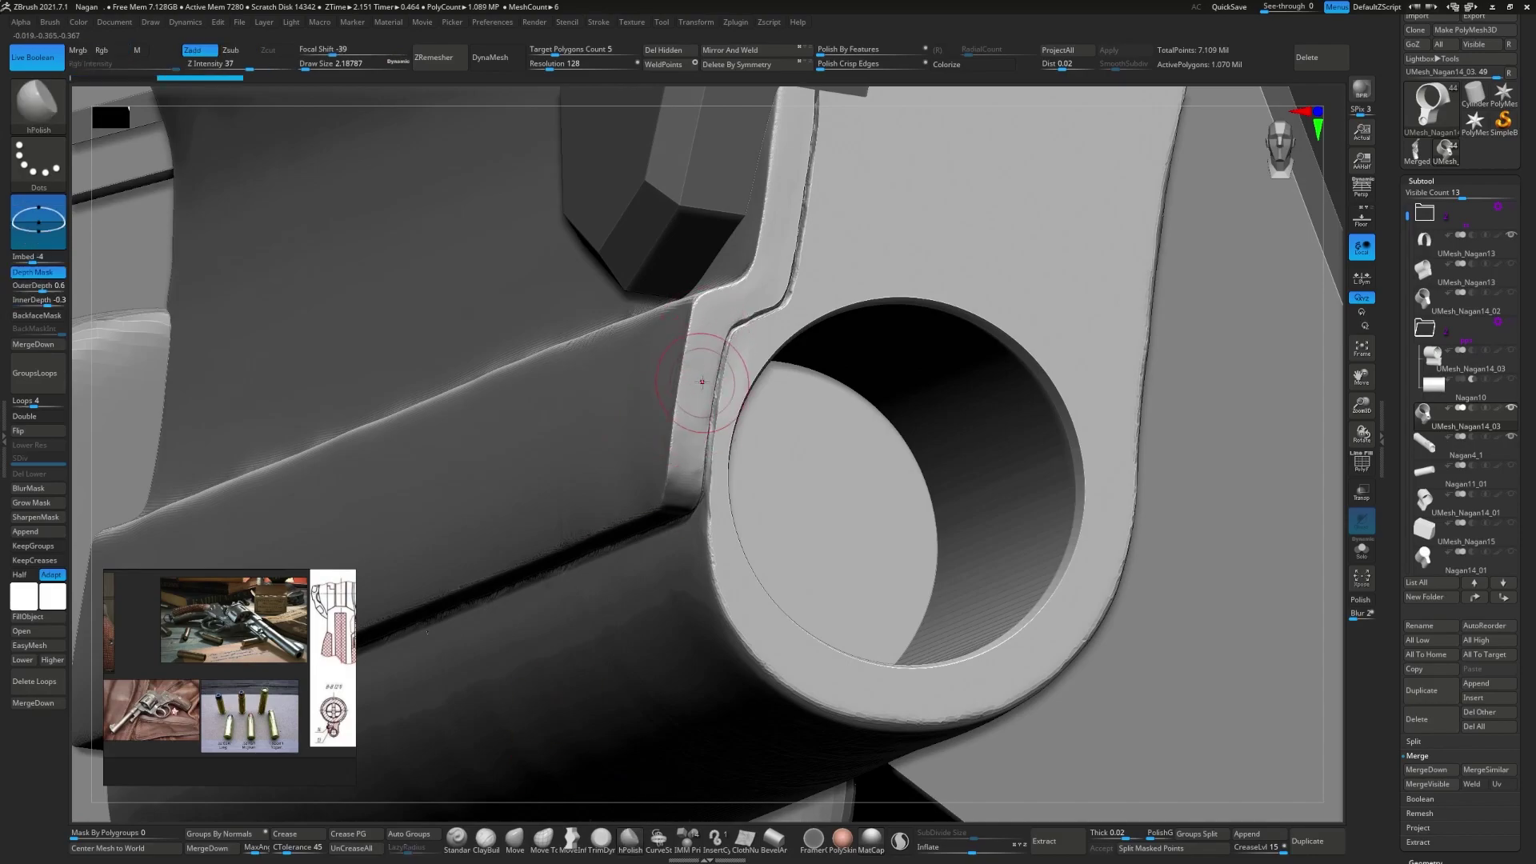
{"action": "right_click_drag", "start_coordinate": [710, 360], "coordinate": [712, 378]}
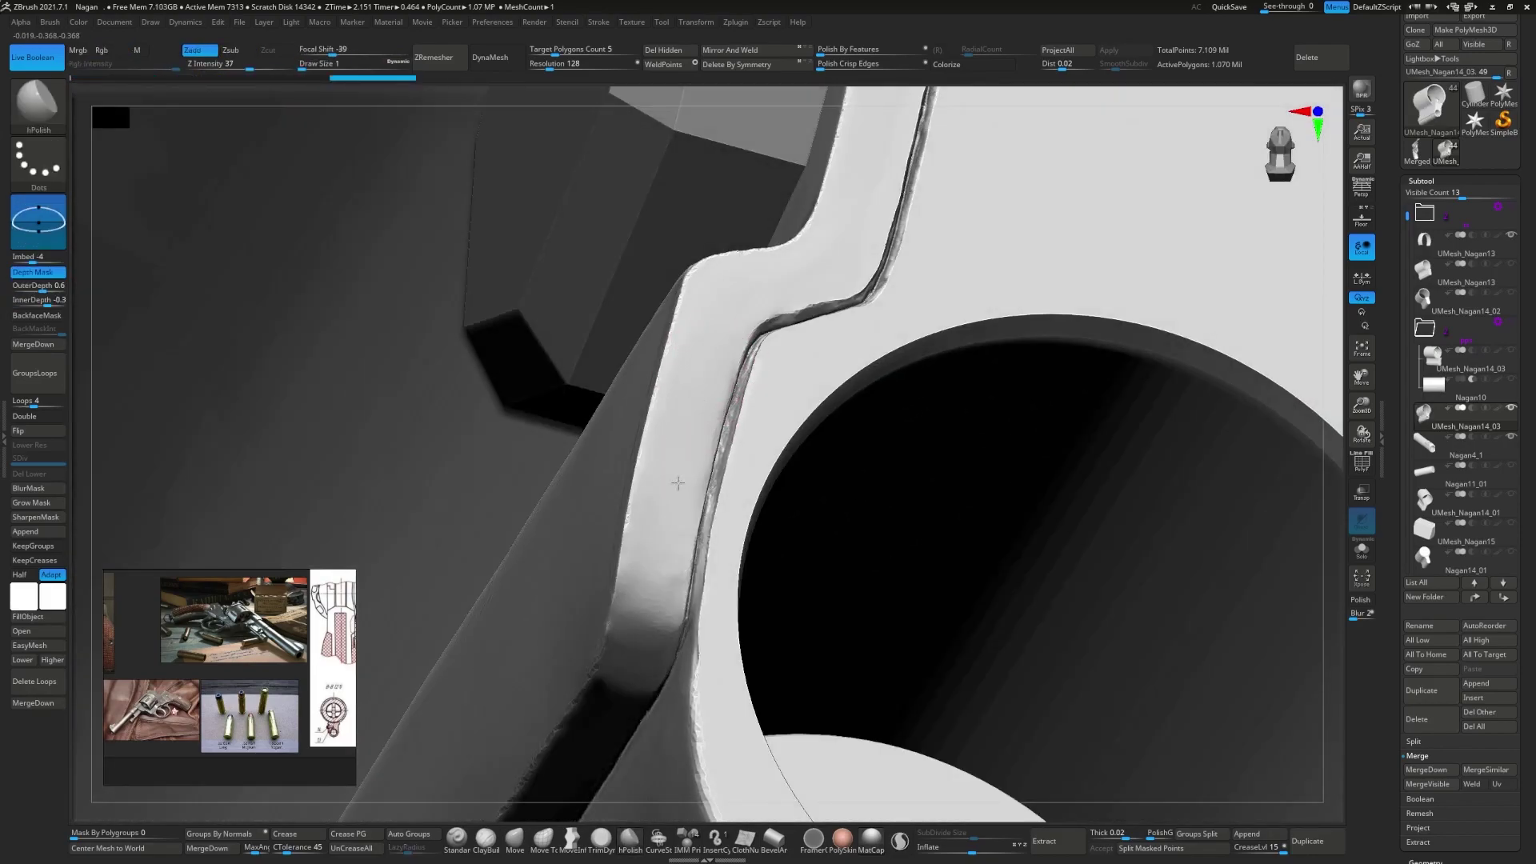
{"action": "right_click_drag", "start_coordinate": [677, 483], "coordinate": [750, 455]}
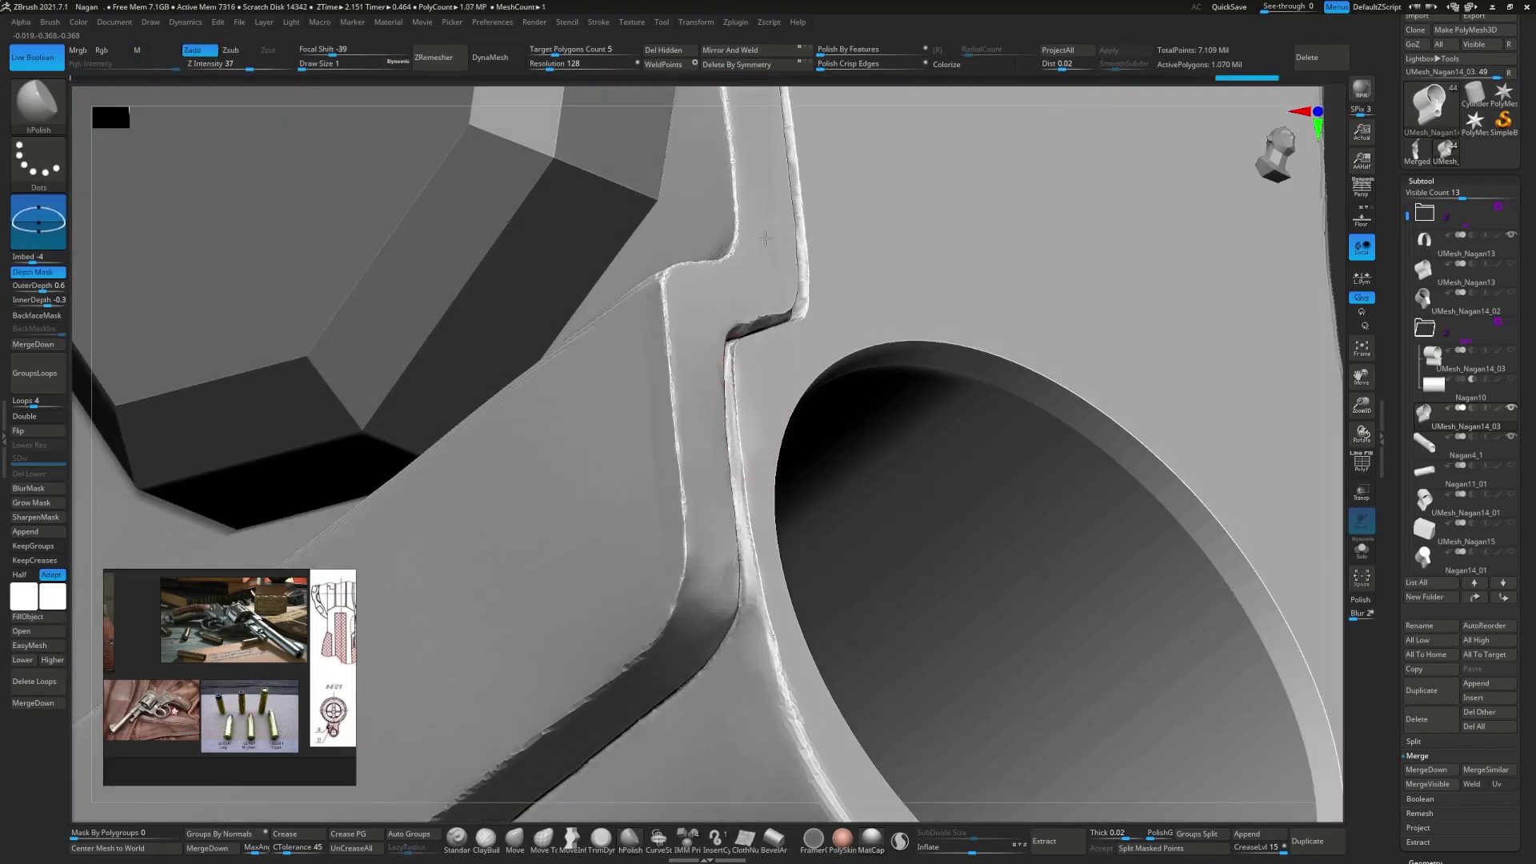
{"action": "mouse_move", "coordinate": [703, 528]}
{"action": "right_mouse_down"}
{"action": "mouse_move", "coordinate": [696, 470]}
{"action": "mouse_move", "coordinate": [720, 413]}
{"action": "right_mouse_up"}
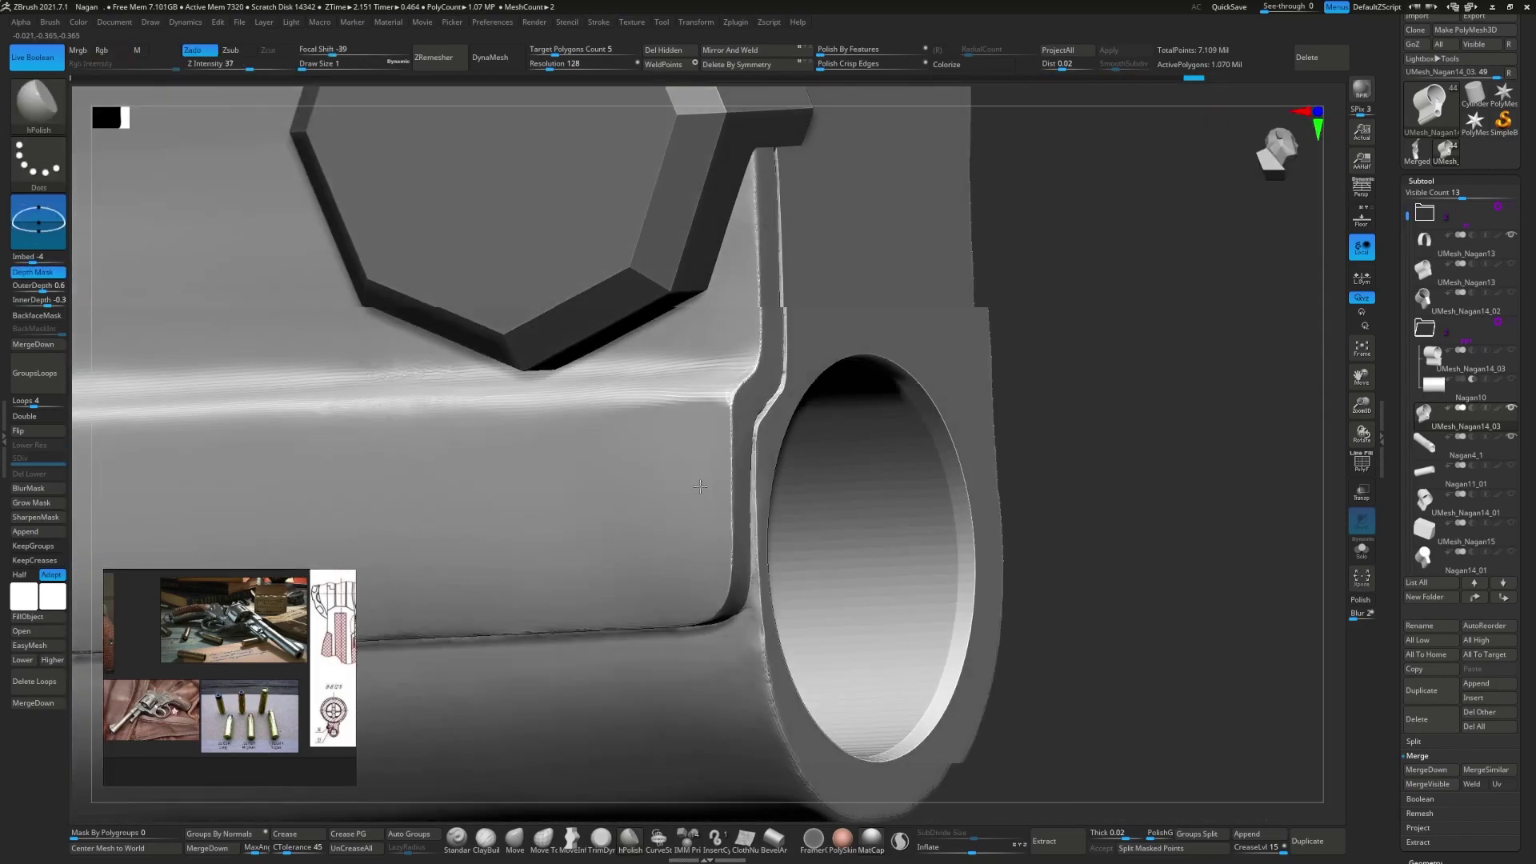
{"action": "right_click_drag", "start_coordinate": [722, 491], "coordinate": [624, 480]}
{"action": "left_click_drag", "start_coordinate": [684, 548], "coordinate": [672, 429], "text": "ctrl+shift"}
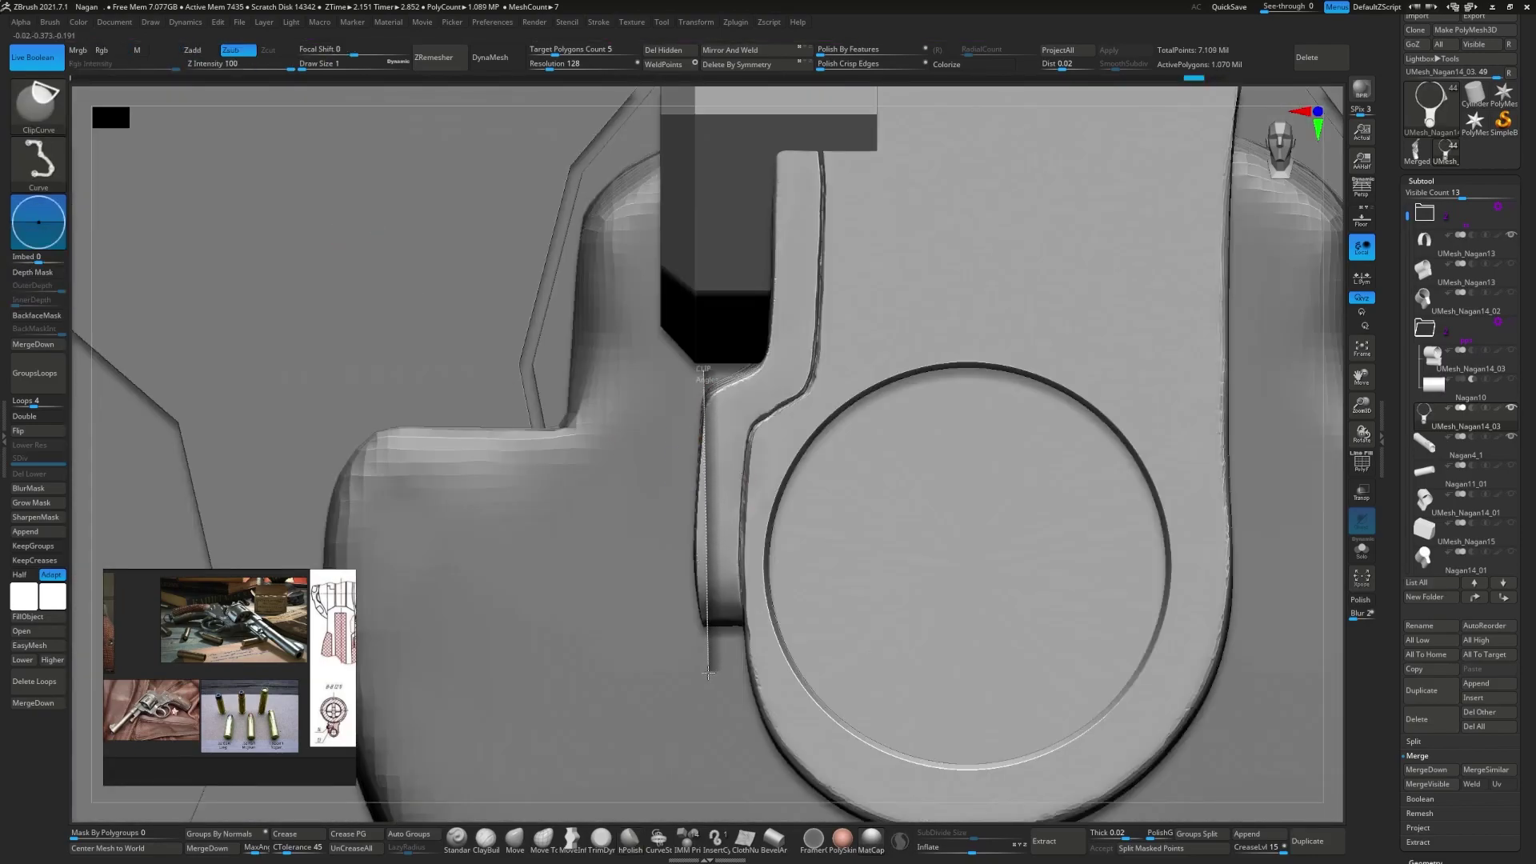
- Clip the ring seam clean and carve a Slash3 groove across the bore's rim
{"action": "left_click_drag", "start_coordinate": [707, 671], "coordinate": [708, 674], "text": "ctrl+shift"}
{"action": "mouse_move", "coordinate": [708, 674]}
{"action": "right_mouse_down"}
{"action": "mouse_move", "coordinate": [716, 531]}
{"action": "mouse_move", "coordinate": [785, 592]}
{"action": "mouse_move", "coordinate": [885, 844]}
{"action": "right_mouse_up"}
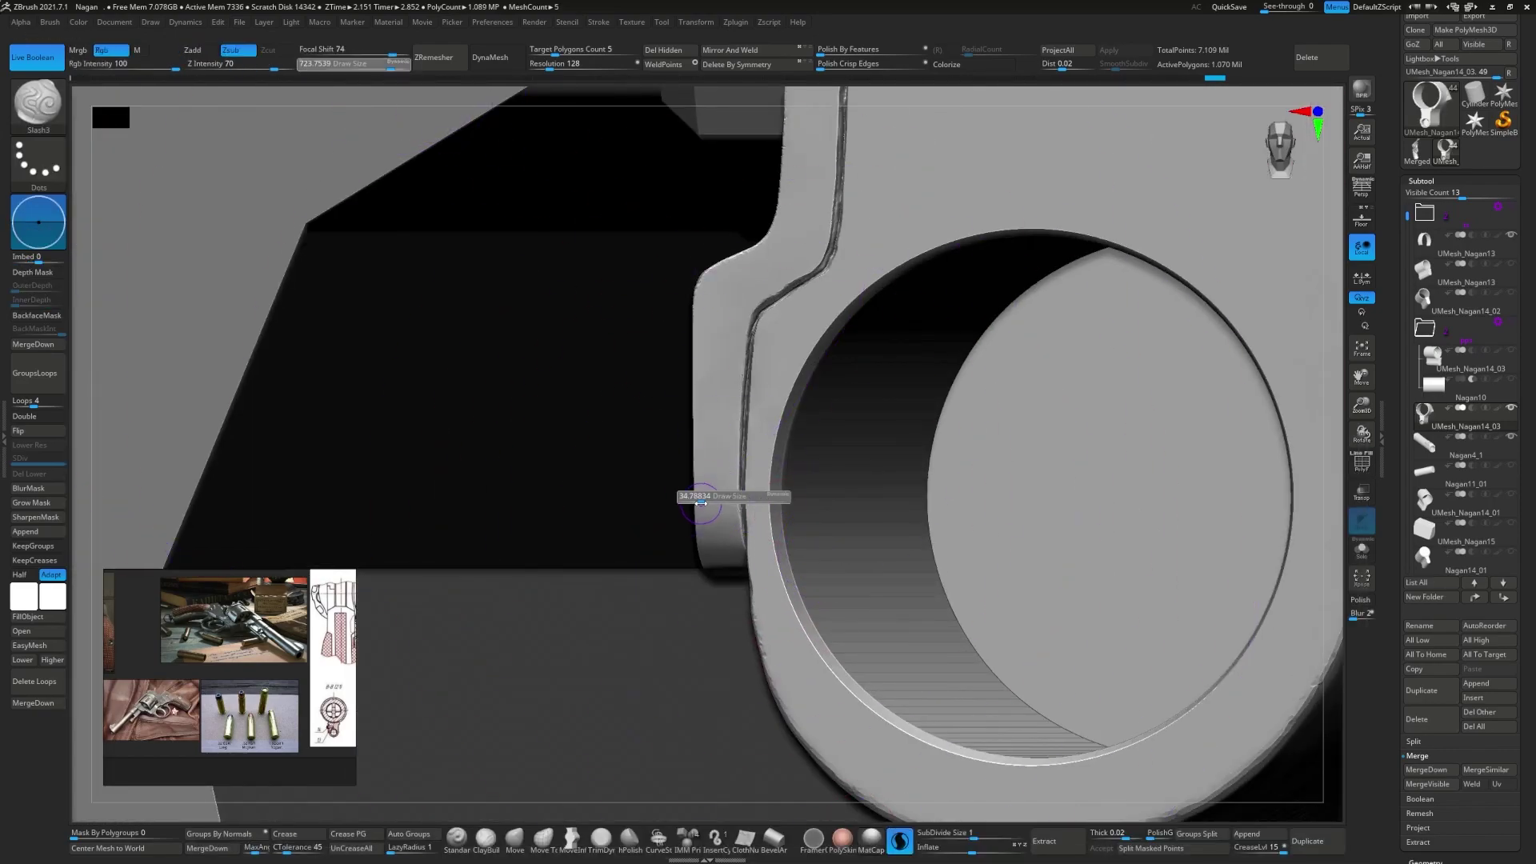
{"action": "right_click_drag", "start_coordinate": [701, 502], "coordinate": [799, 504], "text": "alt"}
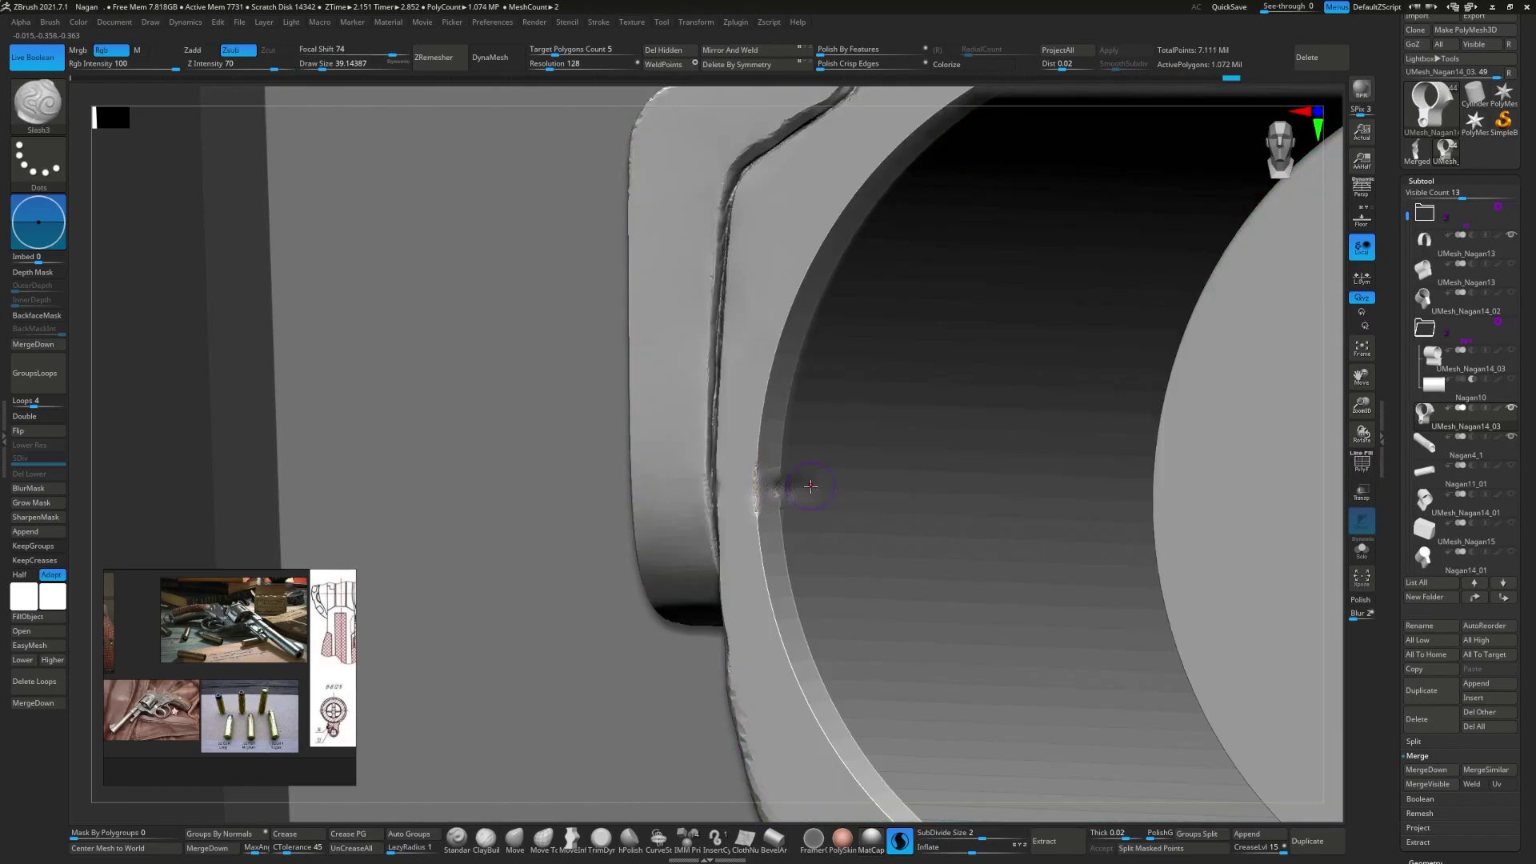
{"action": "left_click_drag", "start_coordinate": [731, 498], "coordinate": [808, 496], "text": "alt"}
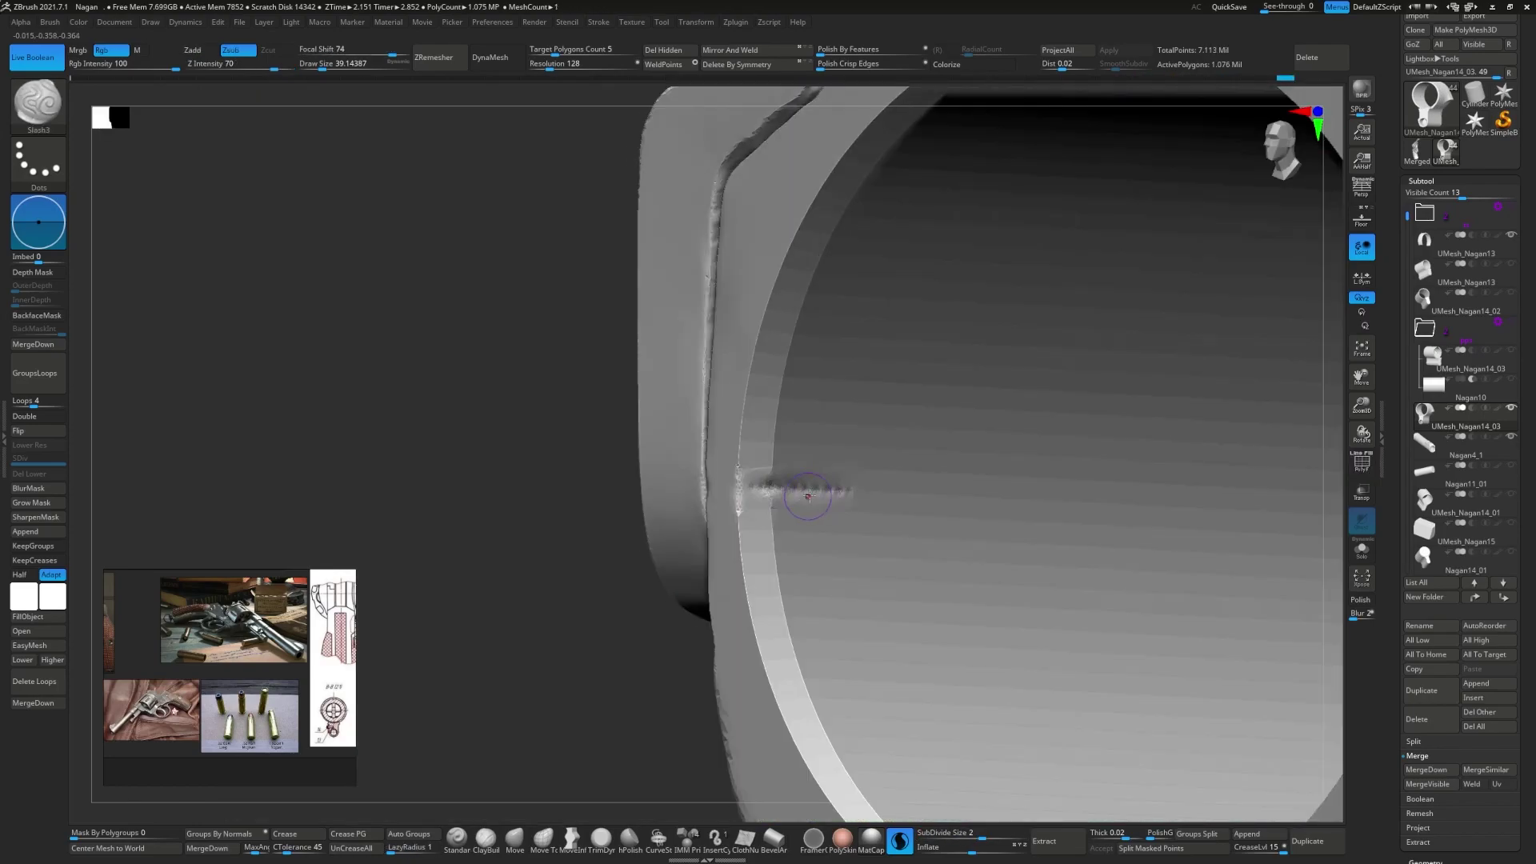
{"action": "mouse_move", "coordinate": [741, 486]}
{"action": "right_mouse_down"}
{"action": "mouse_move", "coordinate": [718, 489]}
{"action": "mouse_move", "coordinate": [761, 476]}
{"action": "mouse_move", "coordinate": [835, 526]}
{"action": "mouse_move", "coordinate": [767, 530]}
{"action": "mouse_move", "coordinate": [927, 544]}
{"action": "mouse_move", "coordinate": [858, 454]}
{"action": "right_mouse_up"}
{"action": "left_click", "coordinate": [601, 837]}
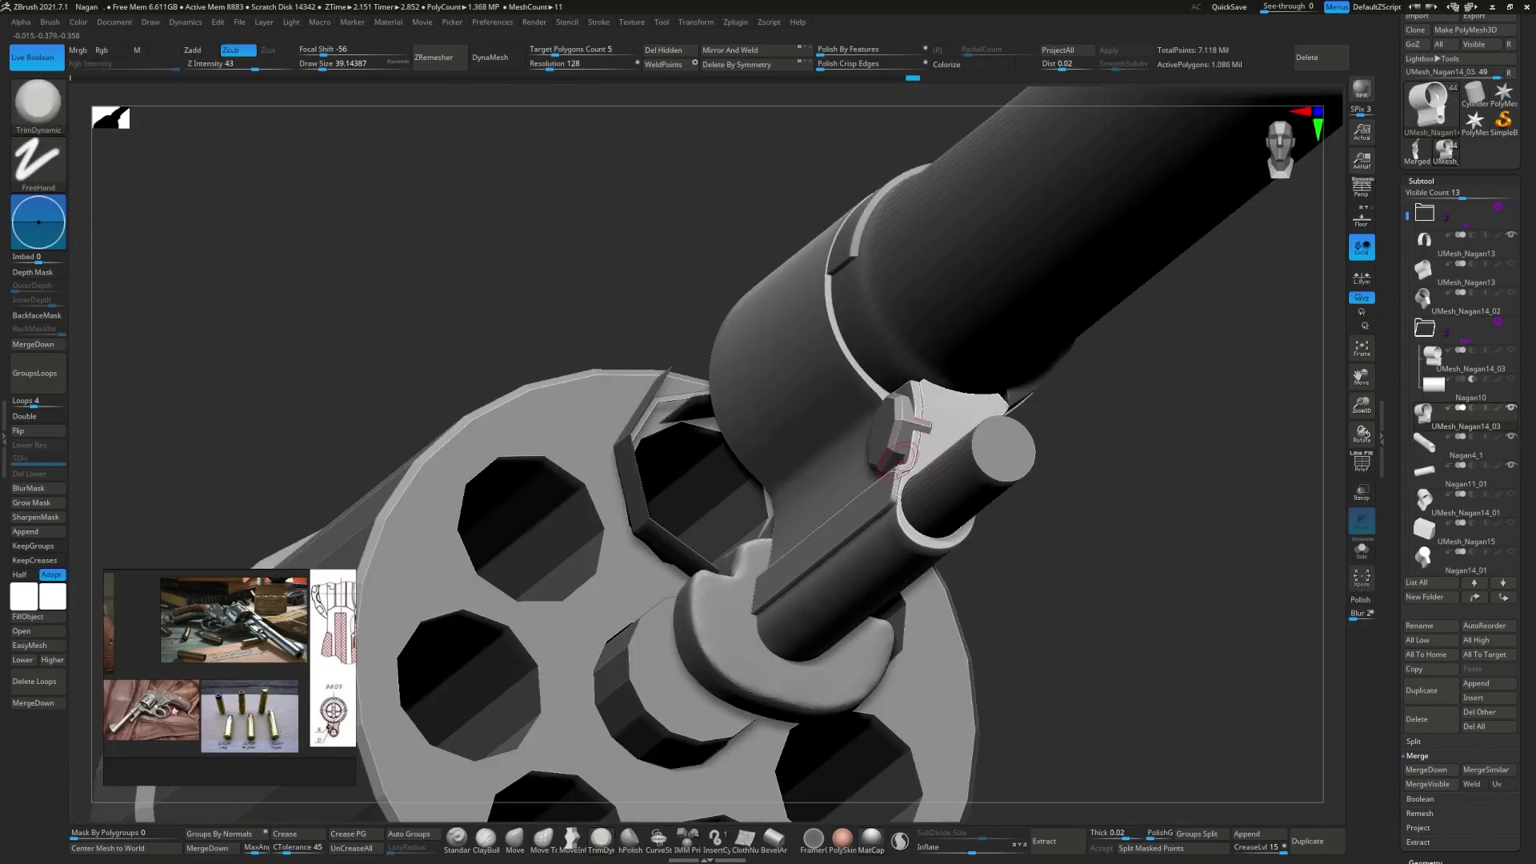
- Solo the small cylinder lug and trim the housing's side face flat with TrimDynamic
{"action": "key", "text": "ctrl+shift+s"}
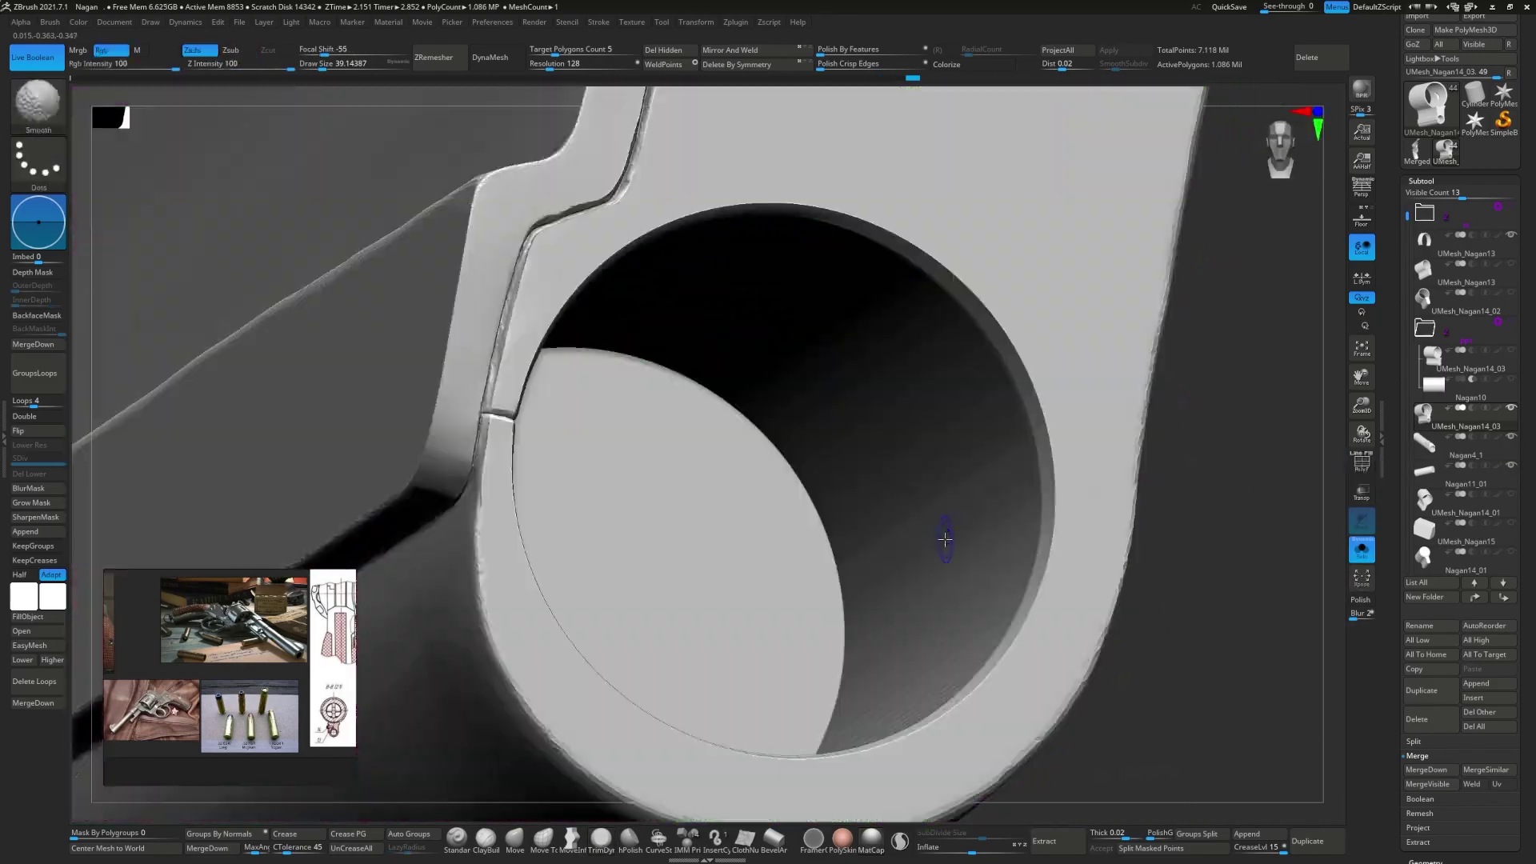
{"action": "mouse_move", "coordinate": [943, 532]}
{"action": "right_mouse_down", "text": "alt"}
{"action": "mouse_move", "coordinate": [937, 516]}
{"action": "mouse_move", "coordinate": [1281, 555]}
{"action": "right_mouse_up", "text": "alt"}
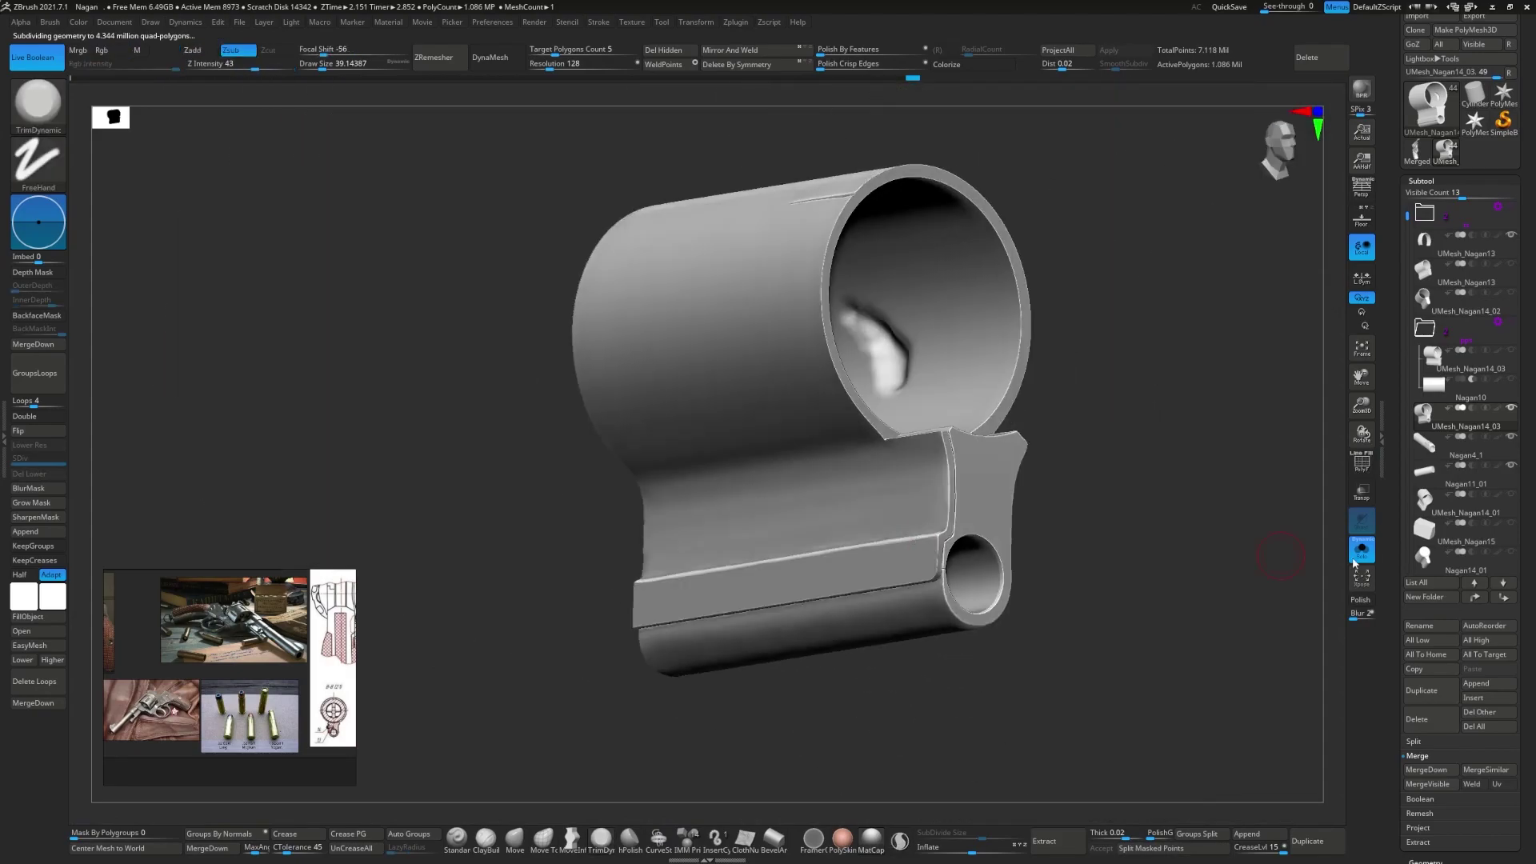
{"action": "left_click", "coordinate": [1354, 560]}
{"action": "mouse_move", "coordinate": [1040, 576]}
{"action": "right_mouse_down"}
{"action": "mouse_move", "coordinate": [875, 589]}
{"action": "mouse_move", "coordinate": [593, 516]}
{"action": "right_mouse_up"}
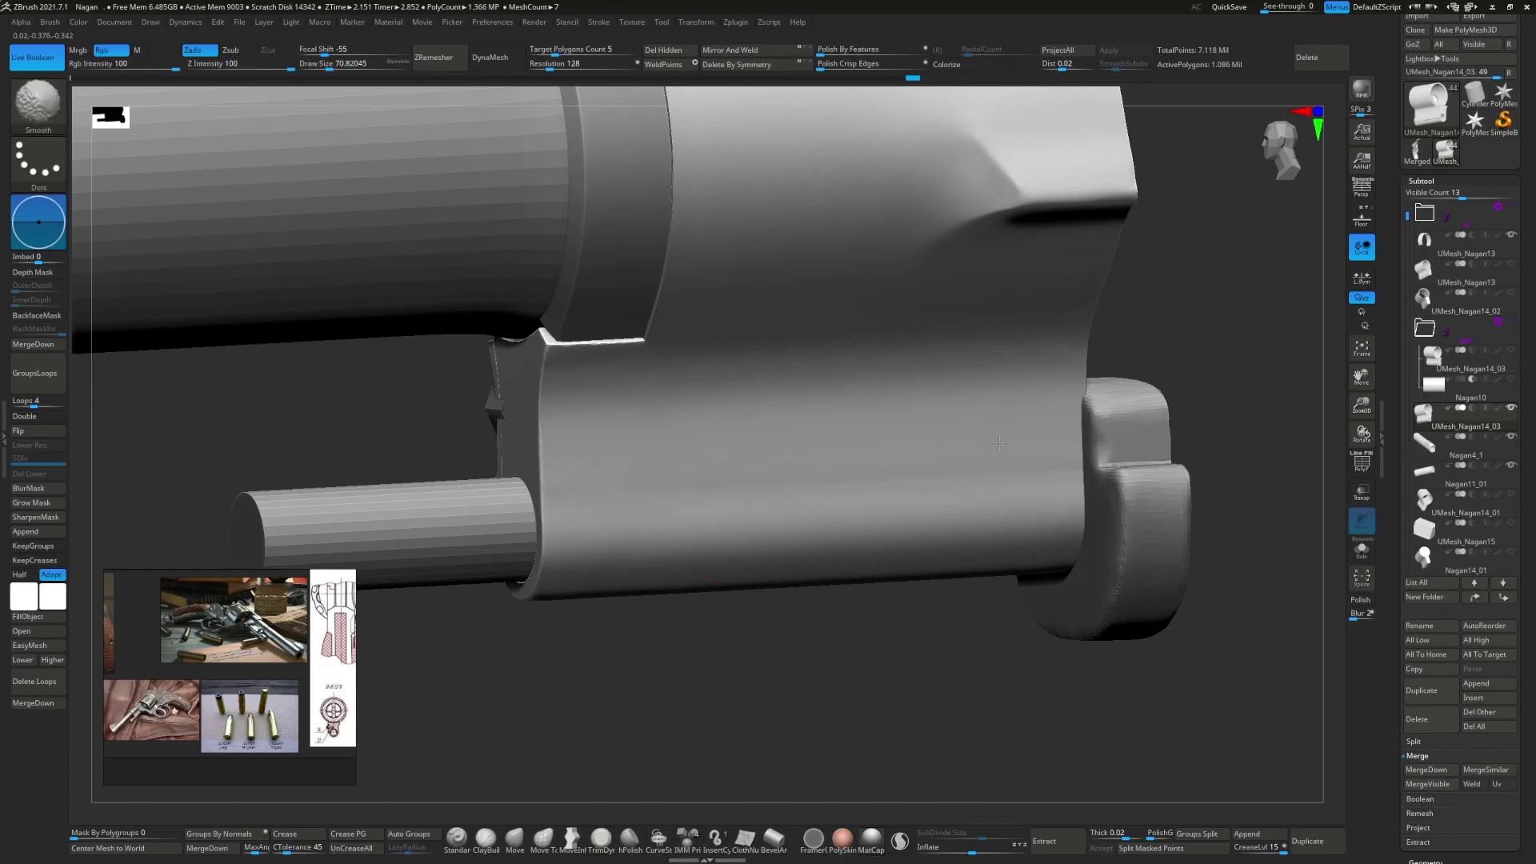
{"action": "right_click_drag", "start_coordinate": [681, 484], "coordinate": [880, 400]}
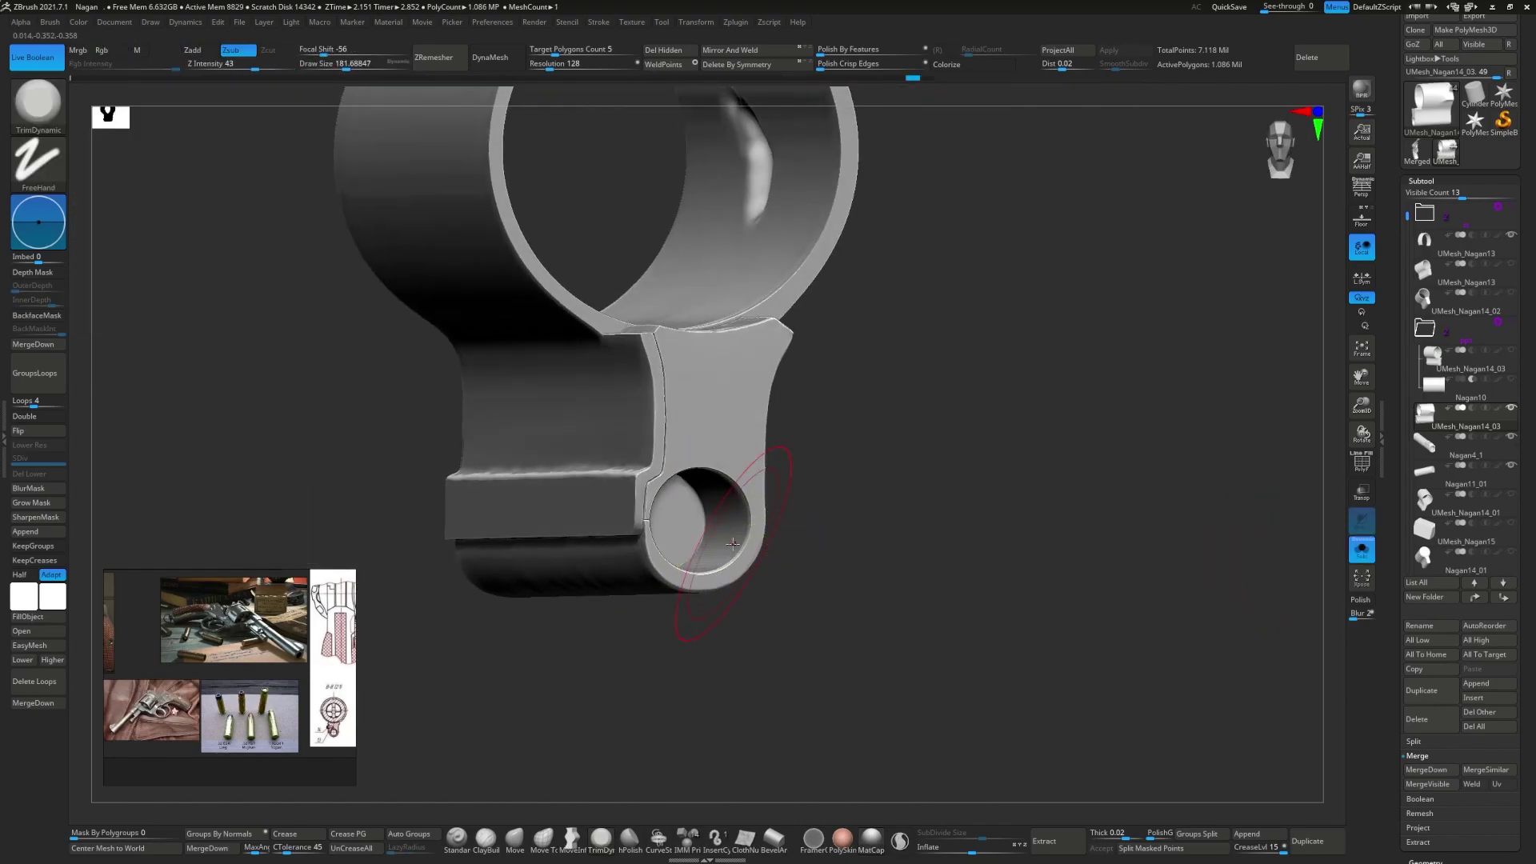
{"action": "left_click", "coordinate": [1362, 549]}
{"action": "key", "text": "ctrl+shift+b"}
{"action": "right_click_drag", "start_coordinate": [789, 480], "coordinate": [986, 472]}
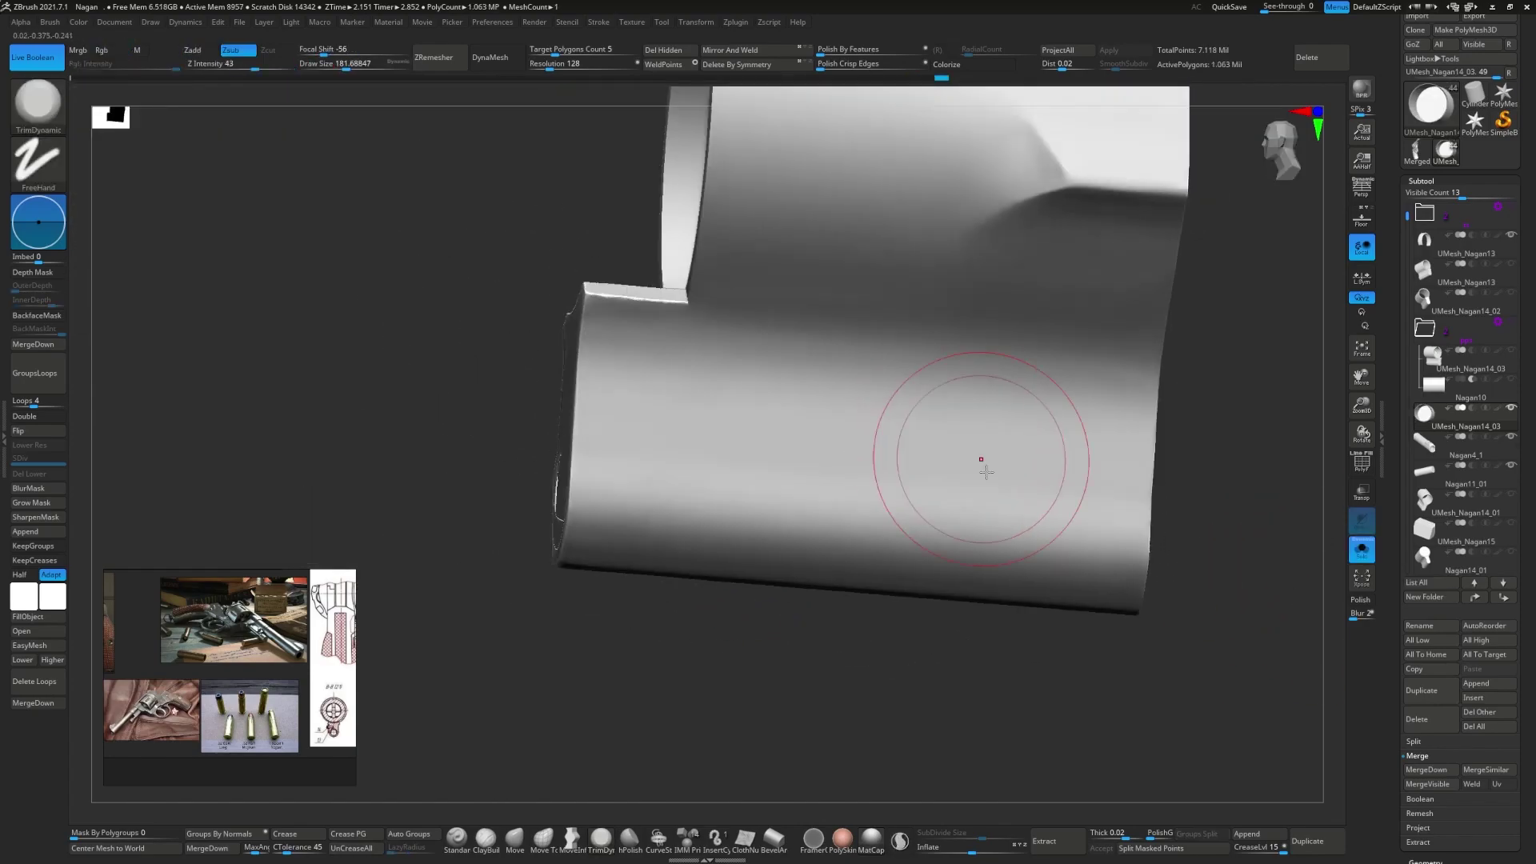
{"action": "mouse_move", "coordinate": [771, 450]}
{"action": "right_mouse_down", "text": "shift"}
{"action": "mouse_move", "coordinate": [704, 606]}
{"action": "mouse_move", "coordinate": [779, 724]}
{"action": "mouse_move", "coordinate": [642, 296]}
{"action": "mouse_move", "coordinate": [484, 460]}
{"action": "mouse_move", "coordinate": [544, 488]}
{"action": "right_mouse_up", "text": "shift"}
{"action": "key", "text": "s"}
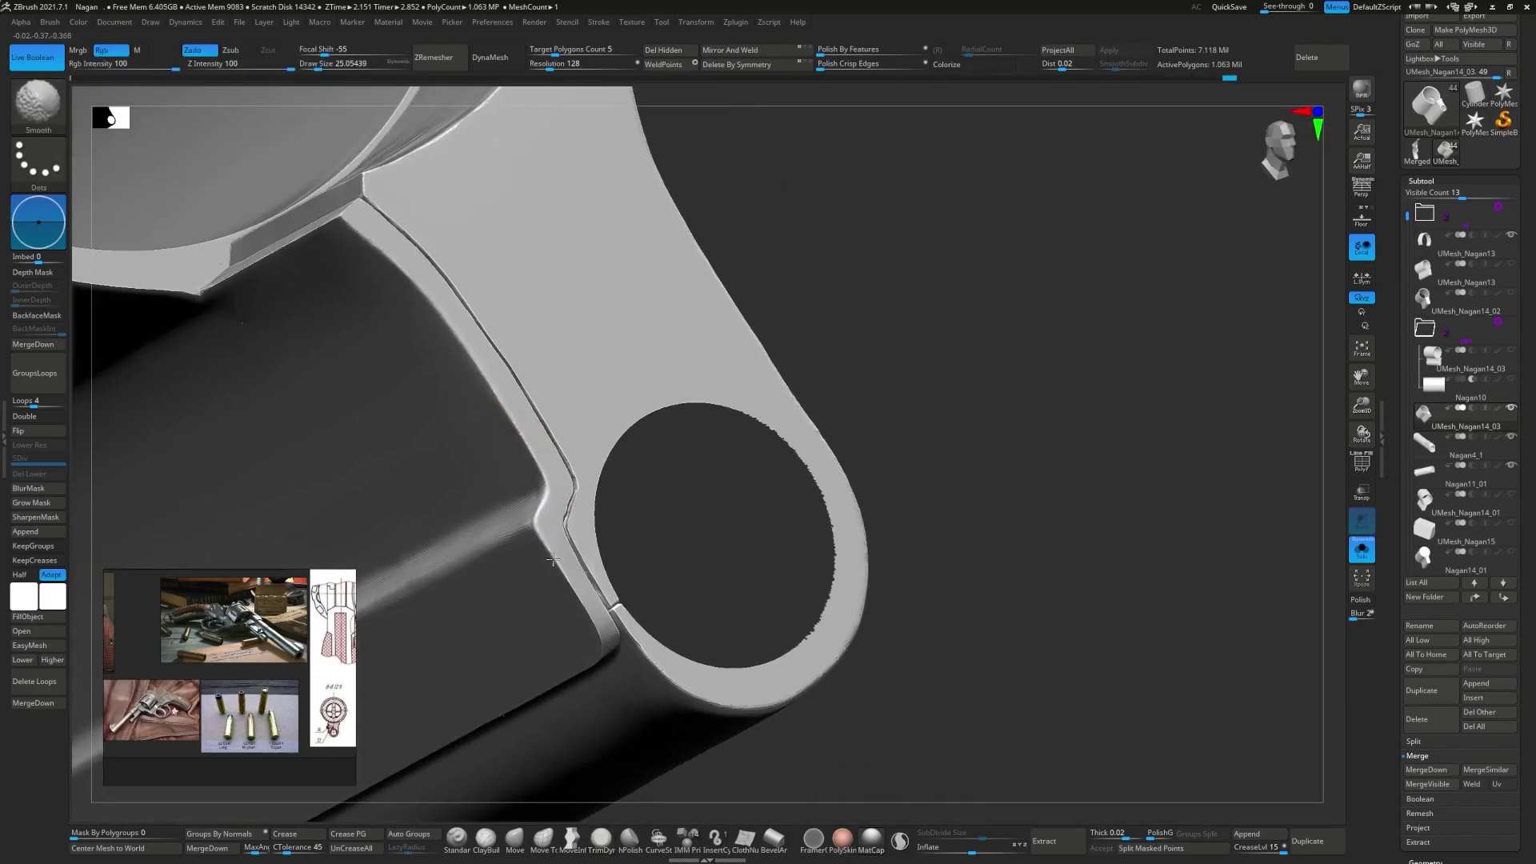
- Scrub the Undo History back to remove the jagged edge around the rod hole
{"action": "mouse_move", "coordinate": [552, 560]}
{"action": "right_mouse_down"}
{"action": "mouse_move", "coordinate": [598, 524]}
{"action": "mouse_move", "coordinate": [545, 552]}
{"action": "right_mouse_up"}
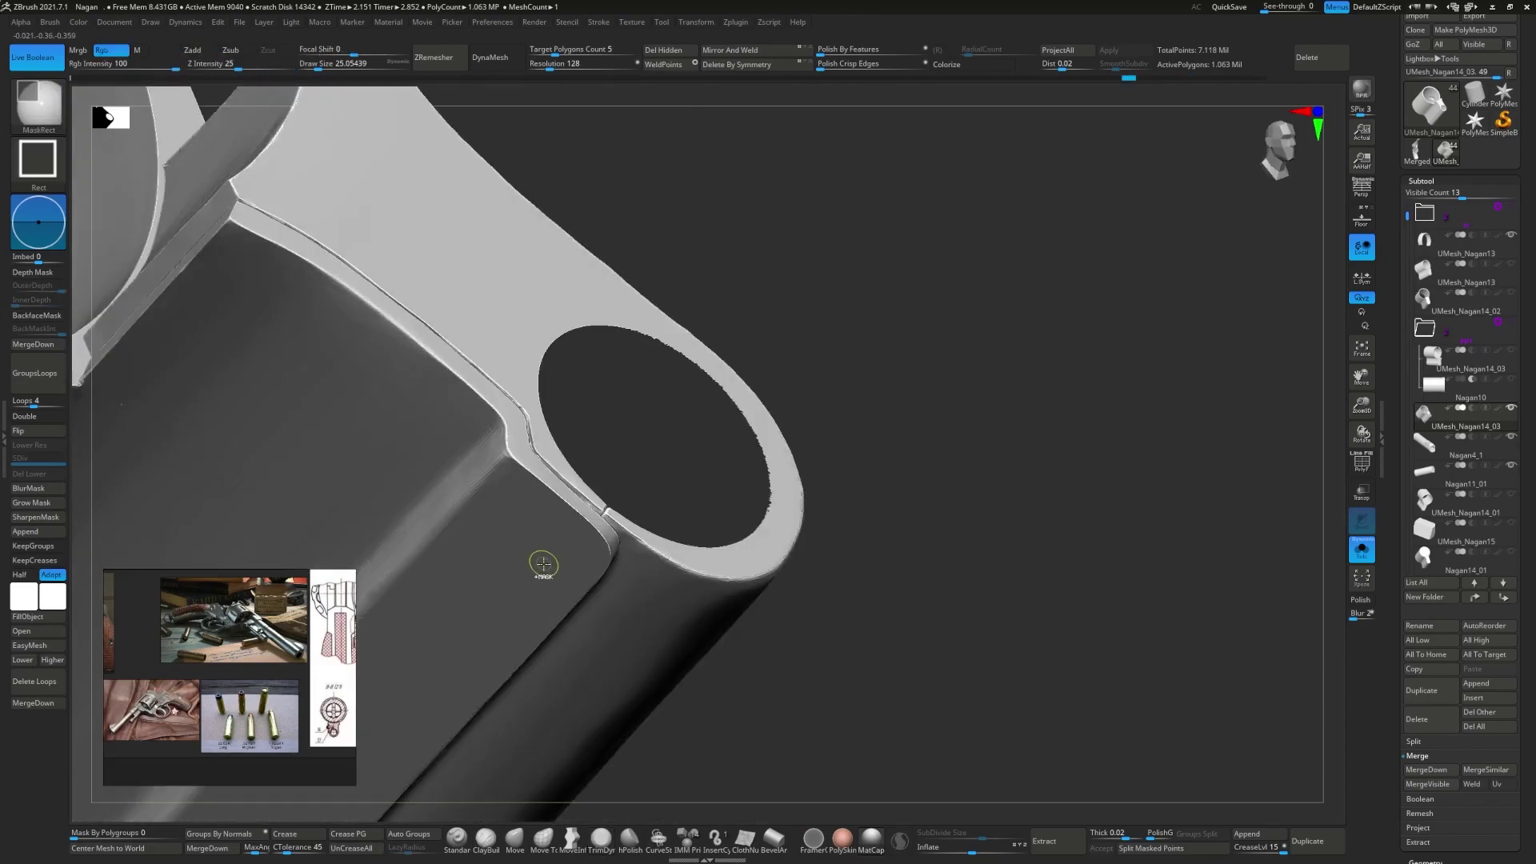
{"action": "mouse_move", "coordinate": [586, 488]}
{"action": "right_mouse_down"}
{"action": "mouse_move", "coordinate": [1063, 381]}
{"action": "mouse_move", "coordinate": [896, 342]}
{"action": "right_mouse_up"}
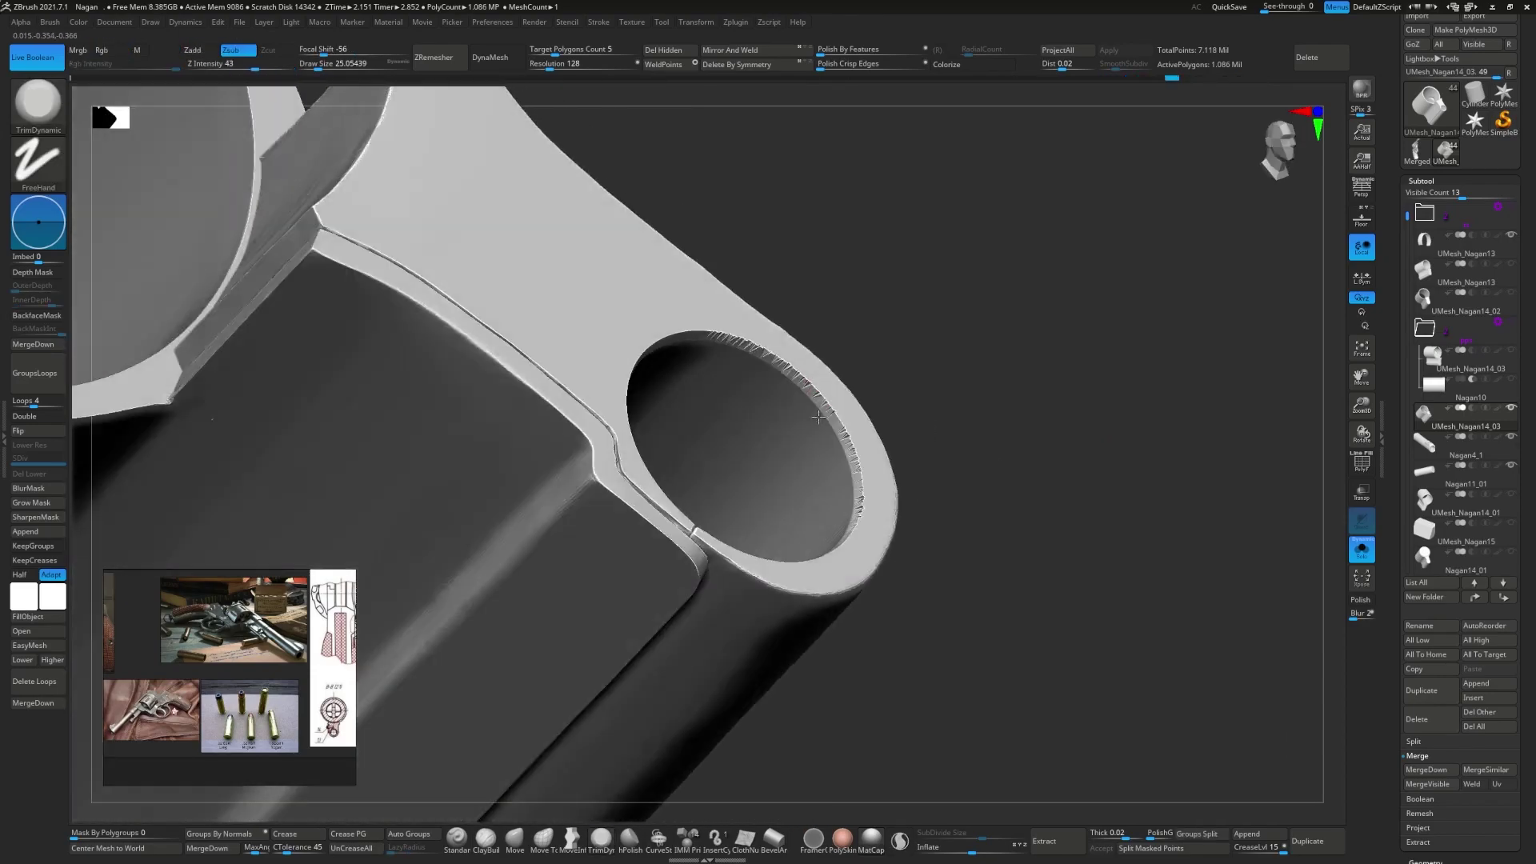
{"action": "key", "text": "shift+f"}
{"action": "key", "text": "shift+f"}
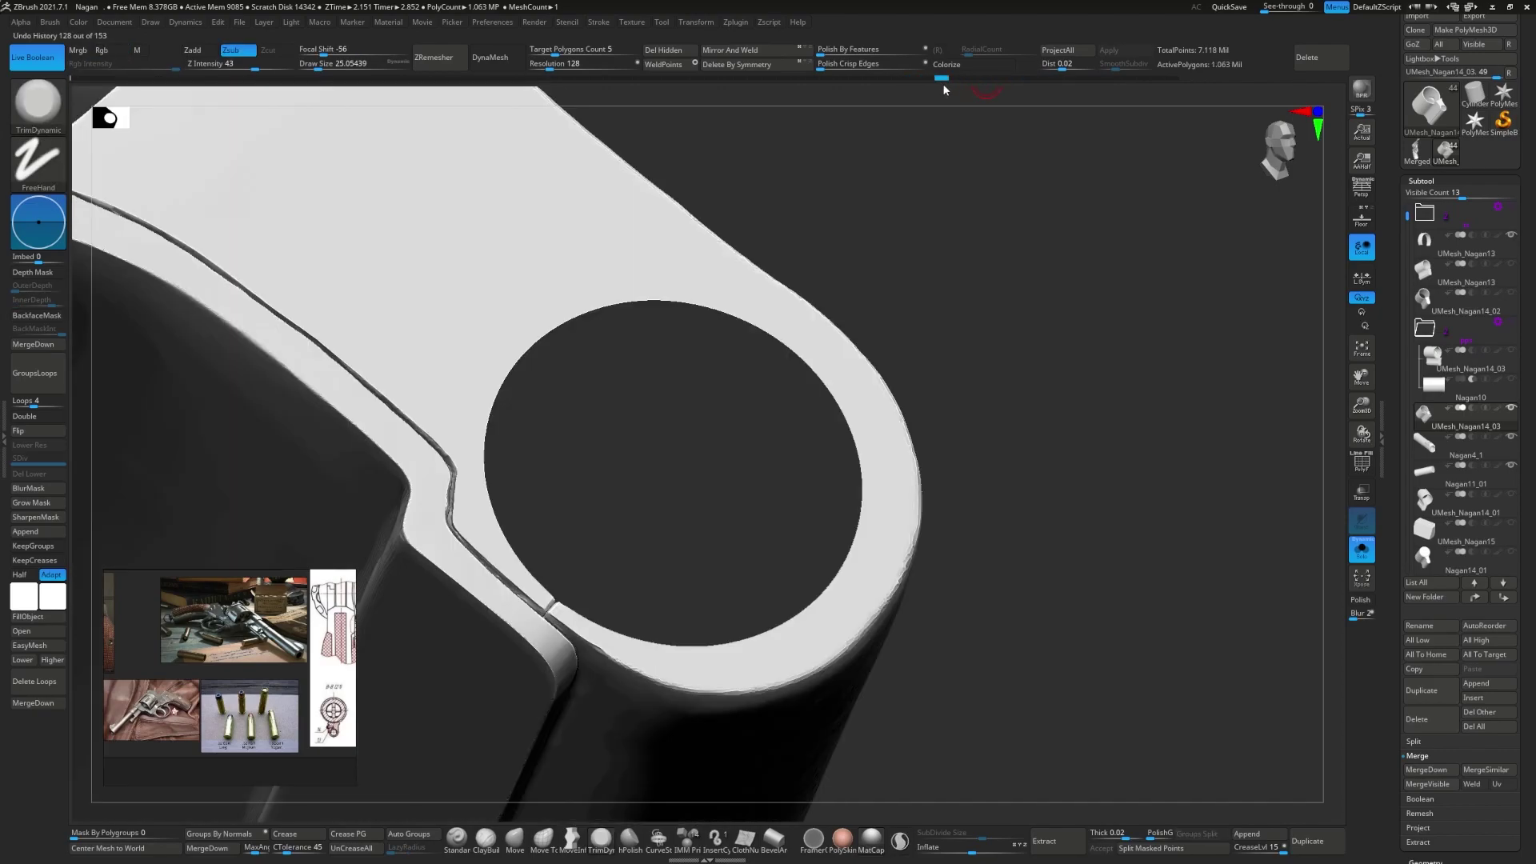
{"action": "left_click_drag", "start_coordinate": [948, 82], "coordinate": [967, 83]}
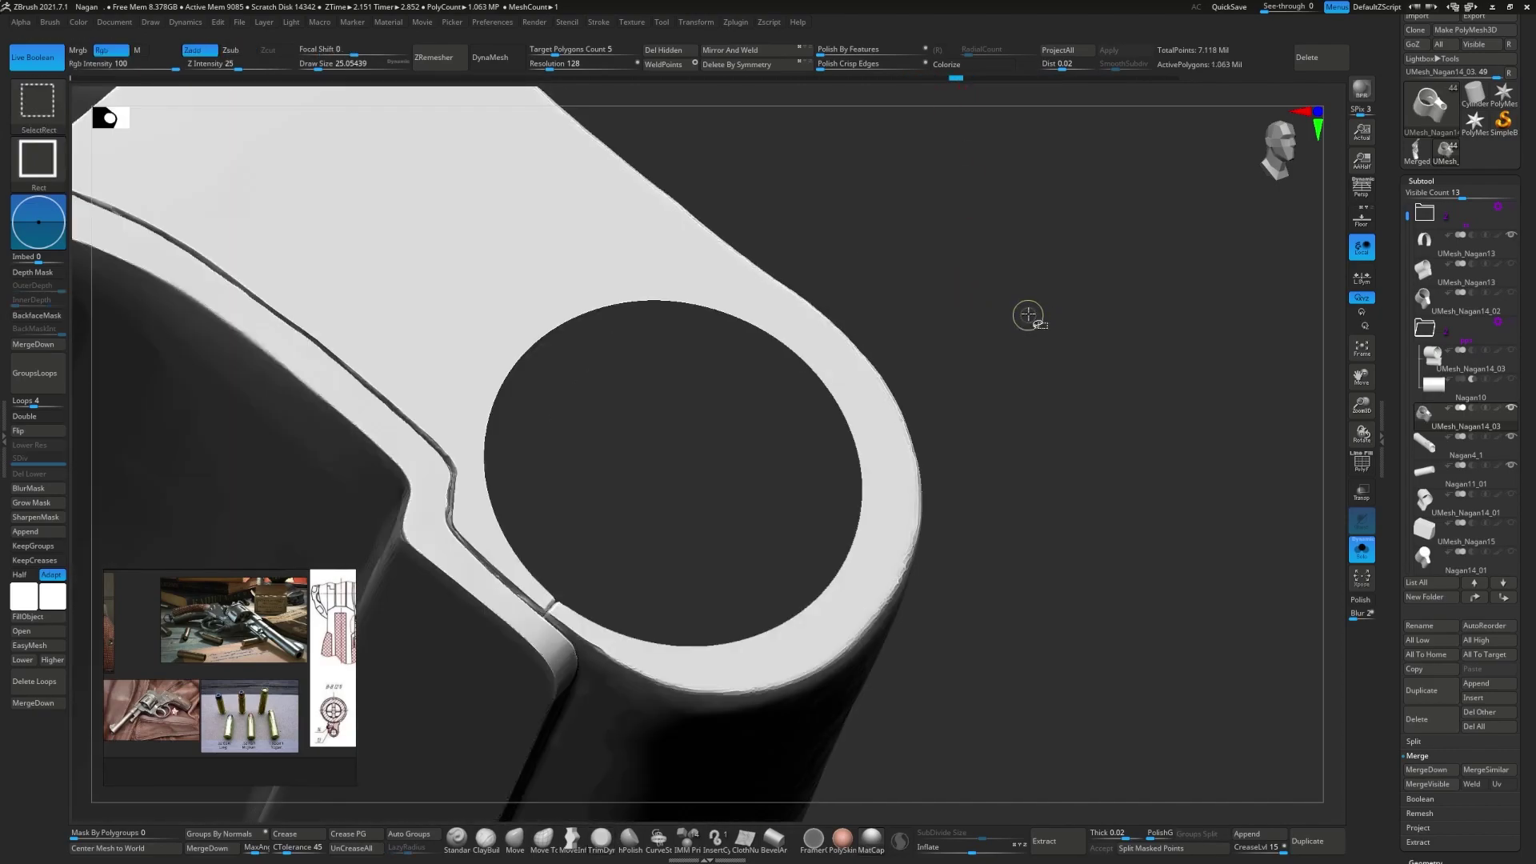
{"action": "mouse_move", "coordinate": [1028, 315]}
{"action": "right_mouse_down"}
{"action": "mouse_move", "coordinate": [635, 384]}
{"action": "mouse_move", "coordinate": [884, 406]}
{"action": "mouse_move", "coordinate": [600, 309]}
{"action": "mouse_move", "coordinate": [576, 387]}
{"action": "mouse_move", "coordinate": [495, 413]}
{"action": "mouse_move", "coordinate": [503, 433]}
{"action": "right_mouse_up"}
- Toggle the polyframe display off and pick the Slash carving brush for the seam
{"action": "key", "text": "shift+f"}
{"action": "scroll", "coordinate": [661, 464], "scroll_direction": "up", "scroll_amount": 3}
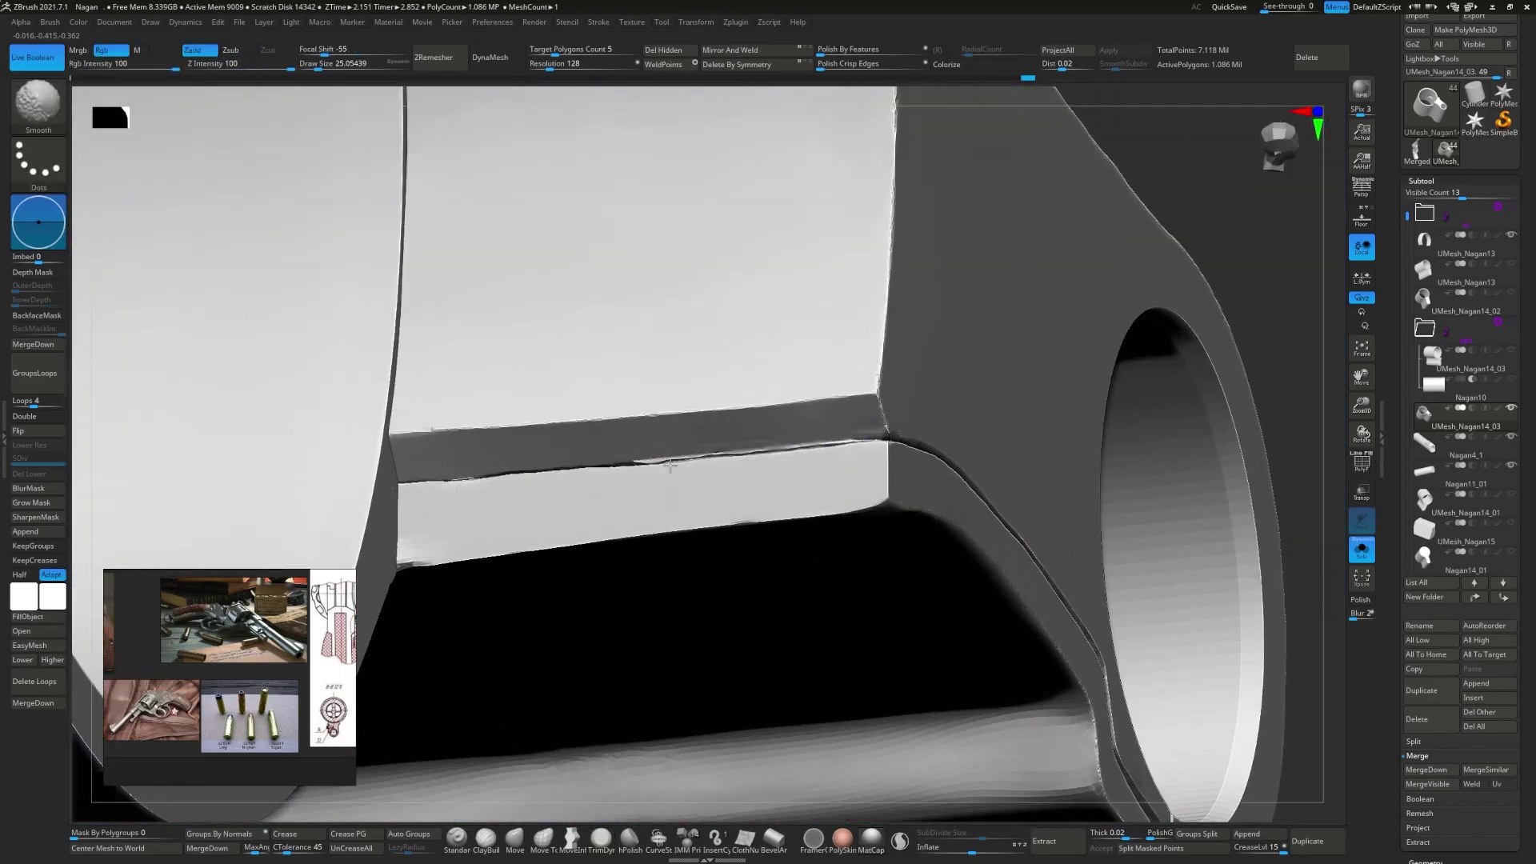
{"action": "scroll", "coordinate": [834, 440], "scroll_direction": "up", "scroll_amount": 2}
{"action": "key", "text": "b"}
{"action": "key", "text": "s"}
{"action": "key", "text": "l"}
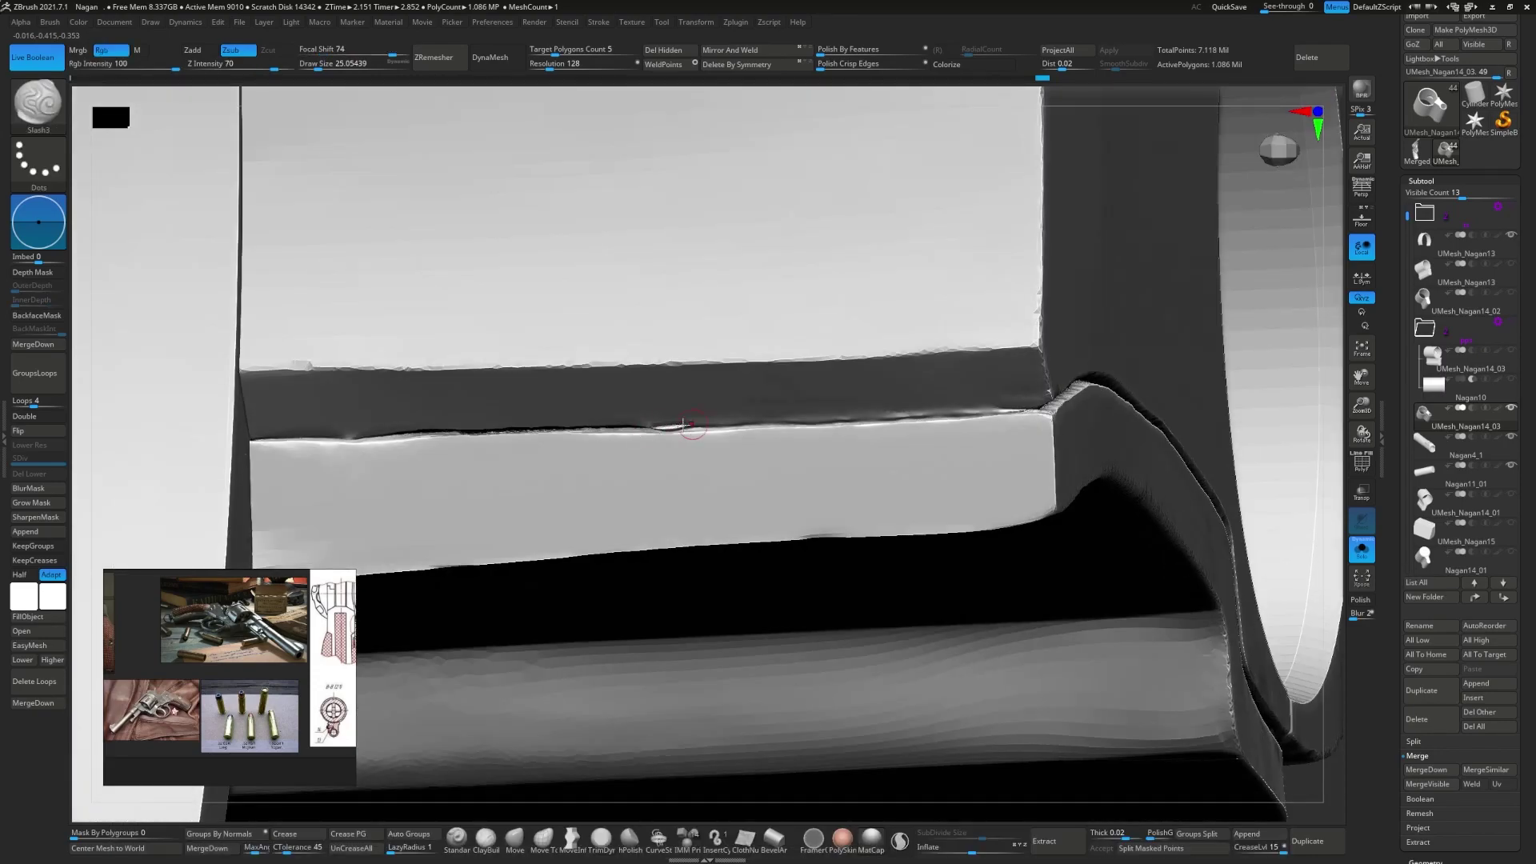